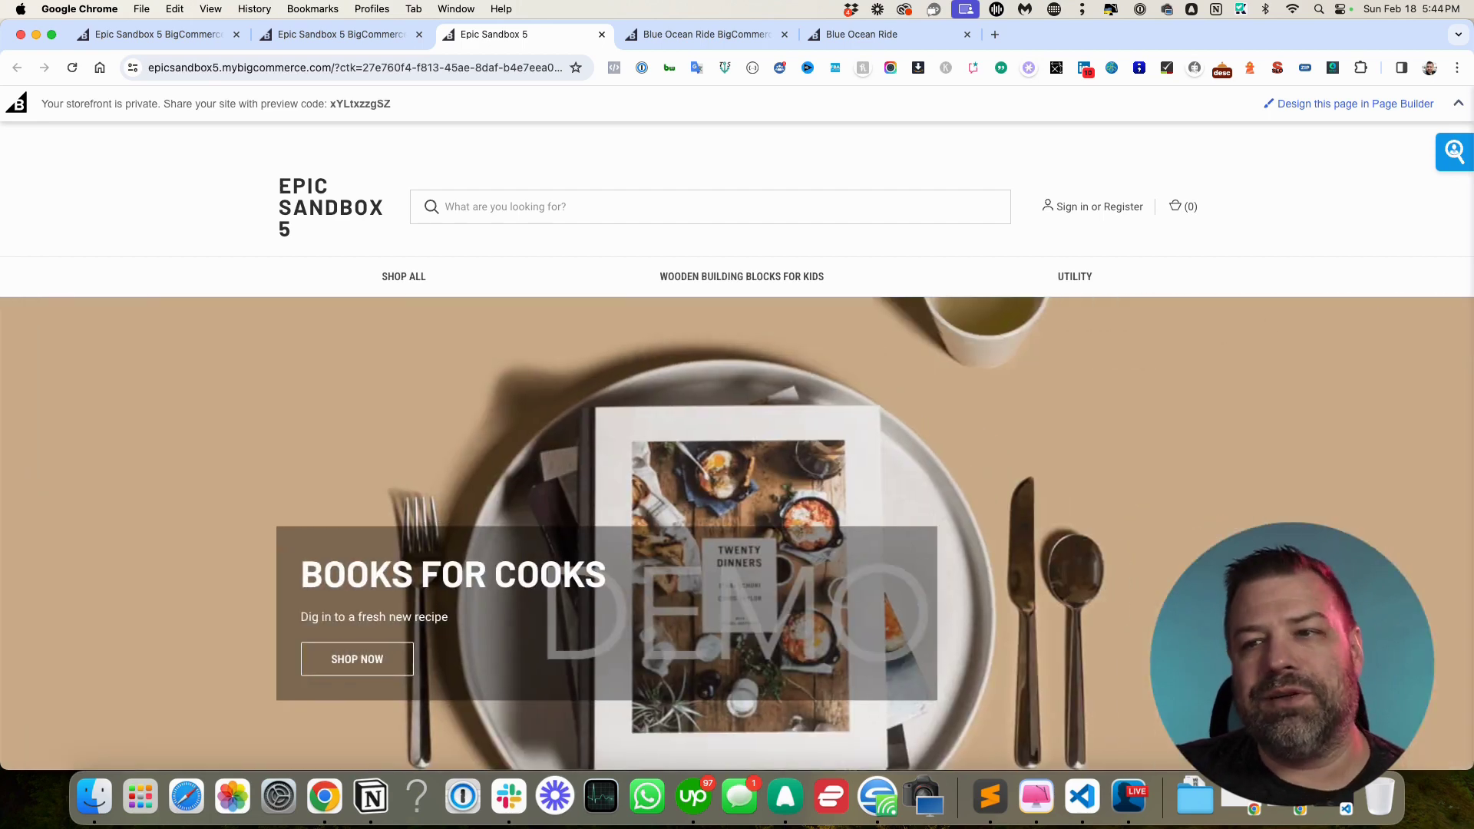
Look over the sandbox storefront's home page and return to the Test product's editing page
scroll(468, 492, "down", 5)
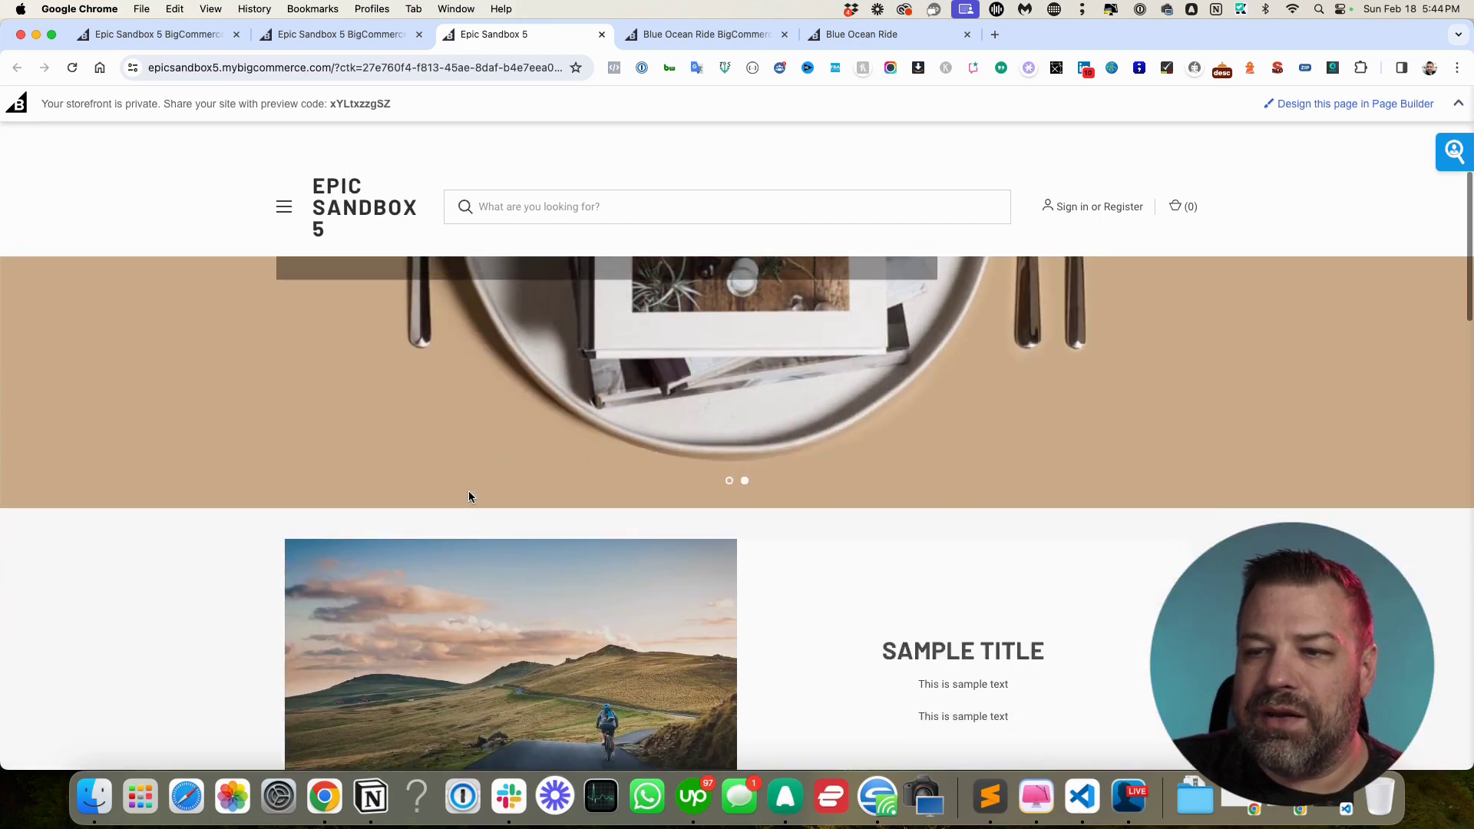
scroll(469, 496, "up", 5)
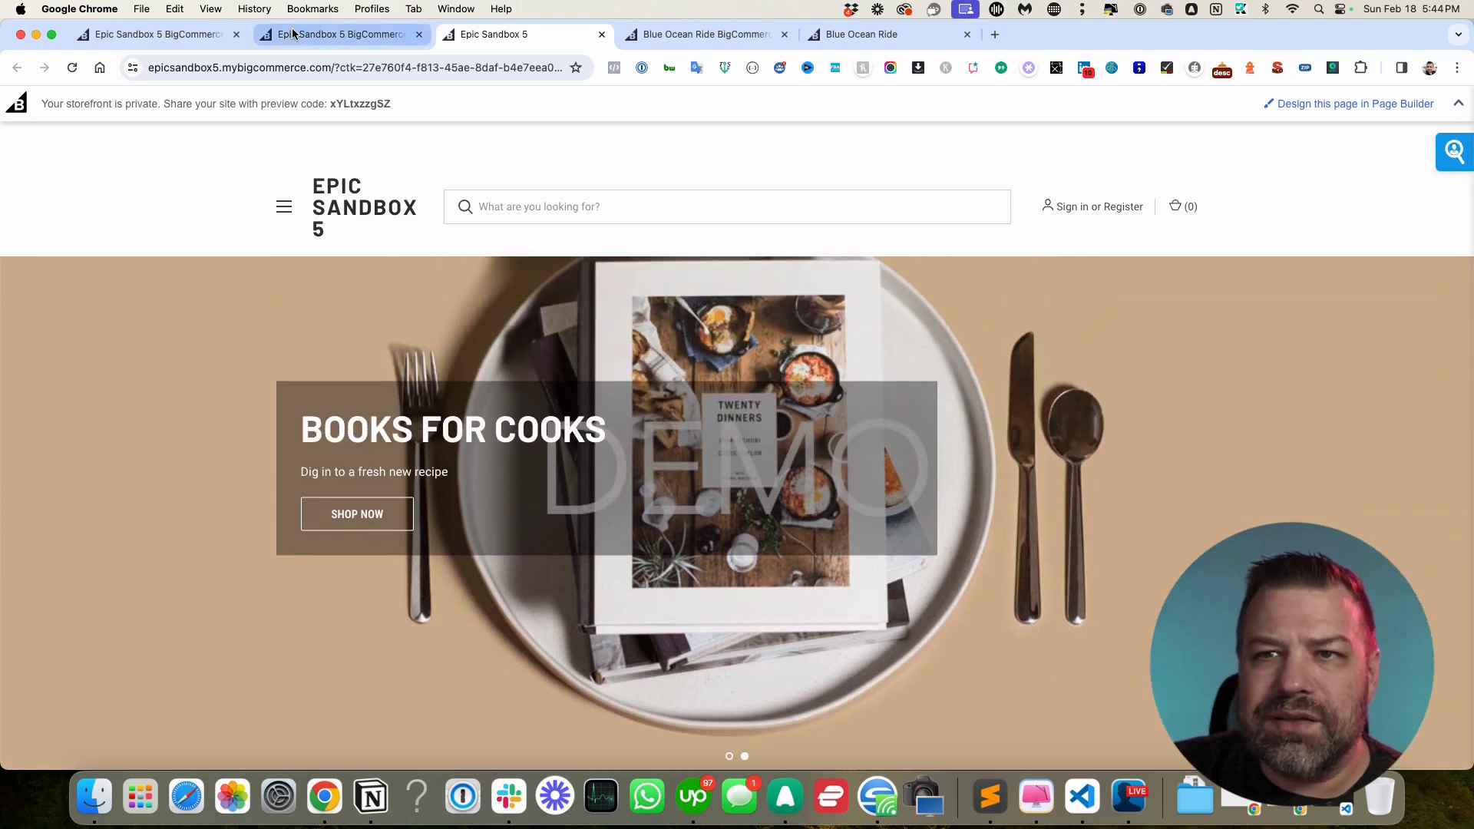
left_click(293, 33)
left_click(160, 34)
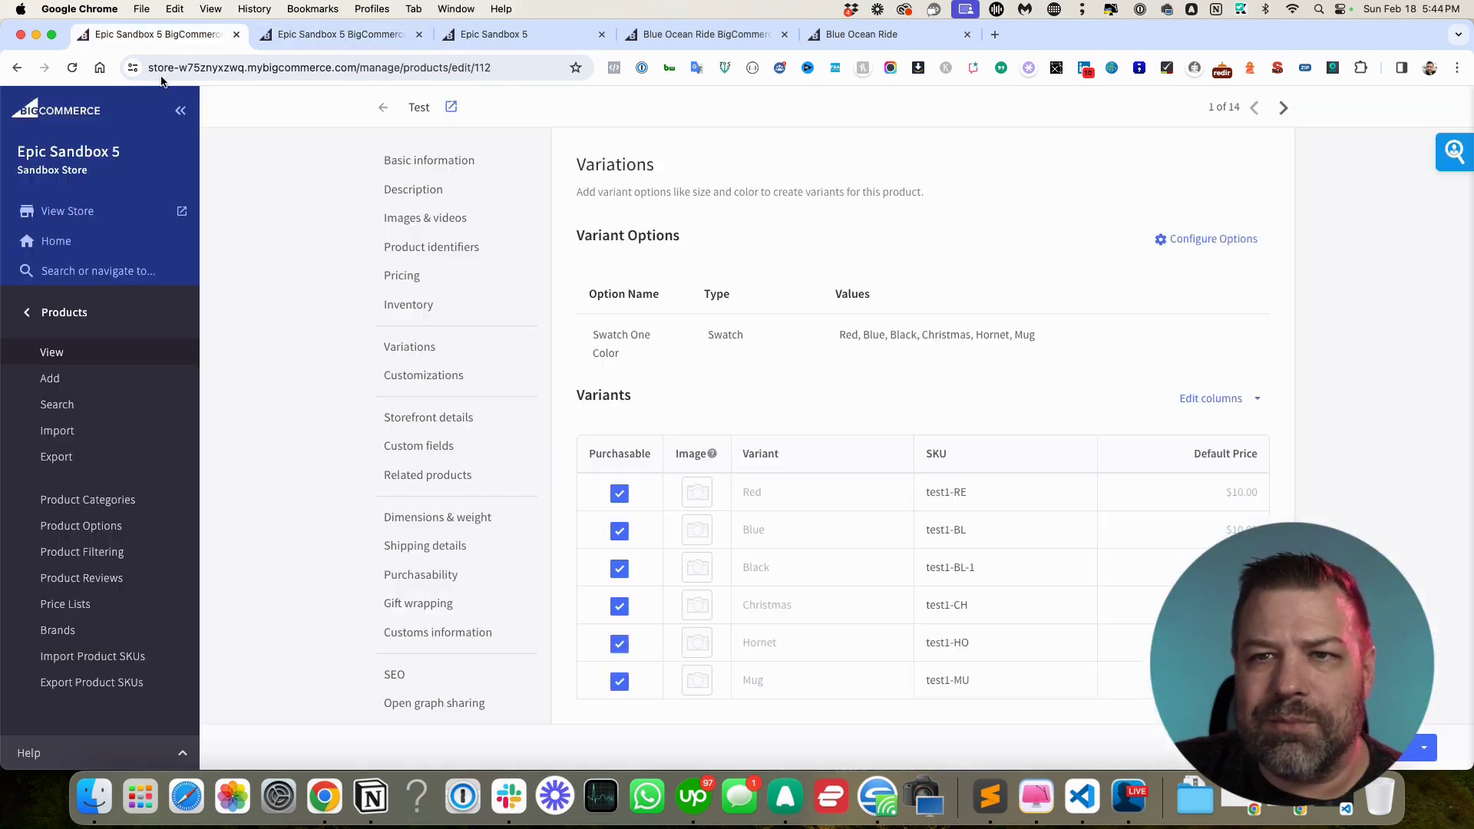
Delete the Swatch One Color variant option from the Test product and apply the variant change
scroll(205, 310, "down", 2)
scroll(731, 468, "up", 3)
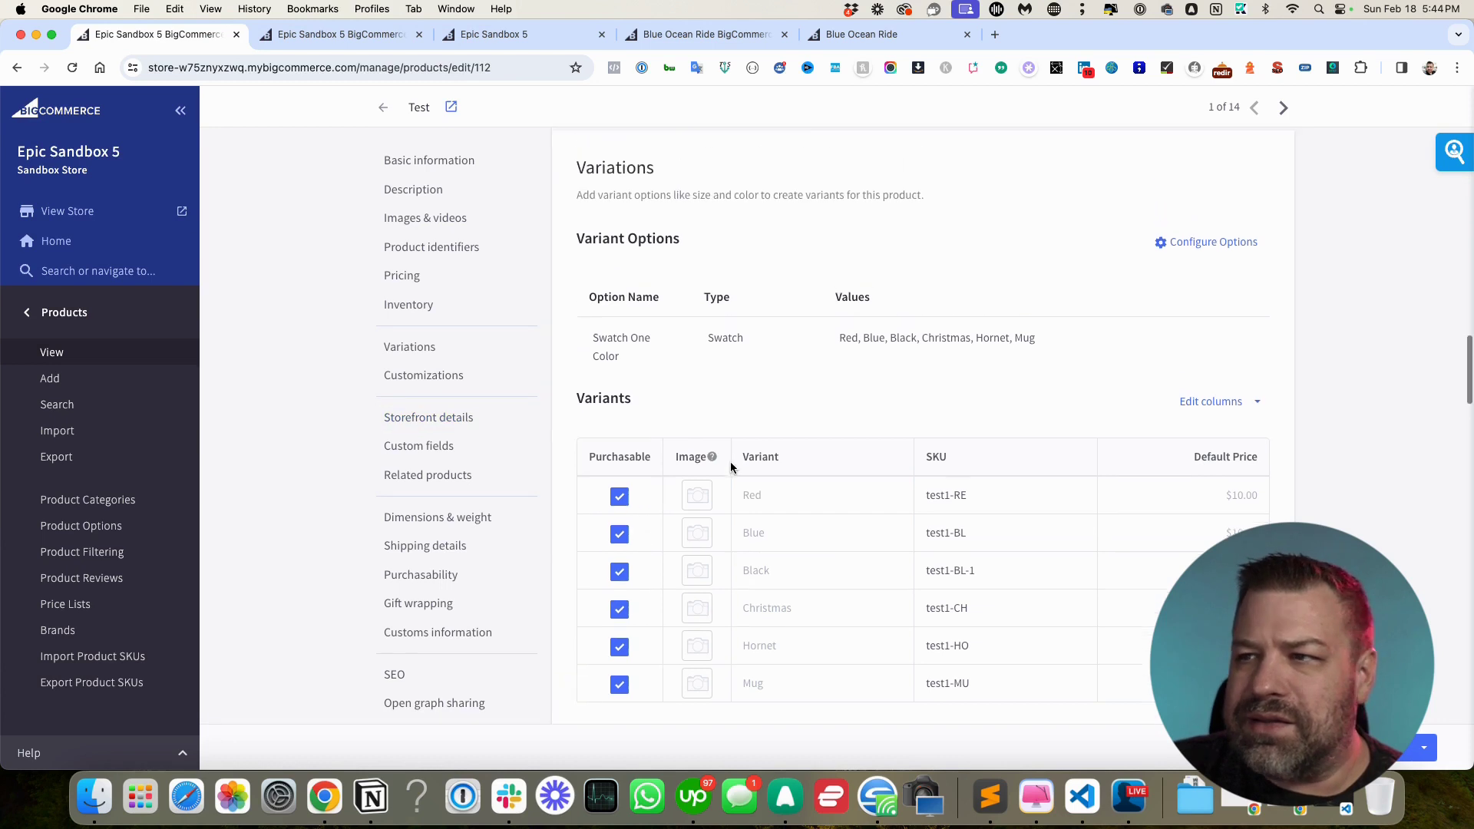
left_click(1205, 292)
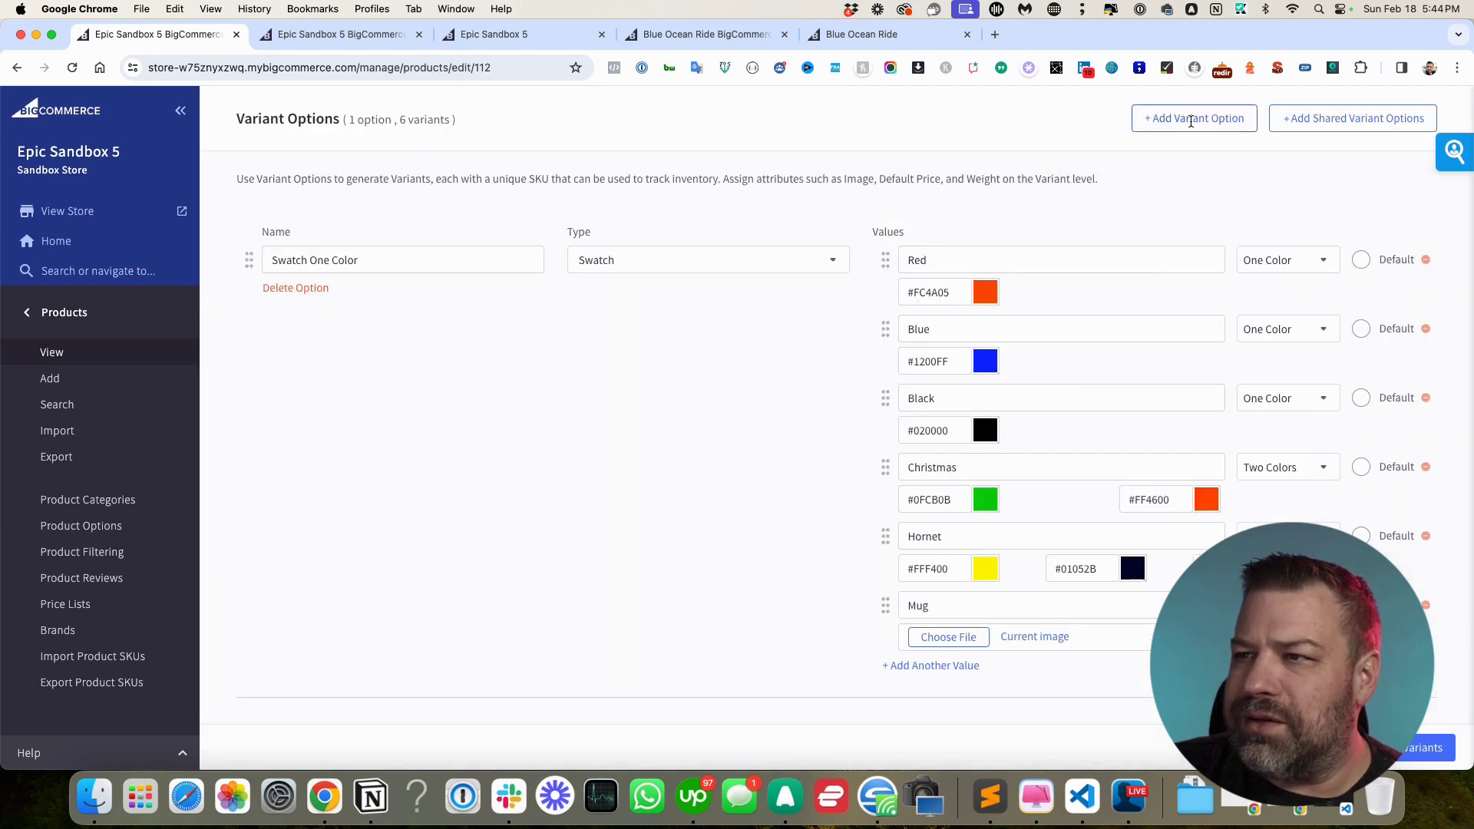
left_click(296, 288)
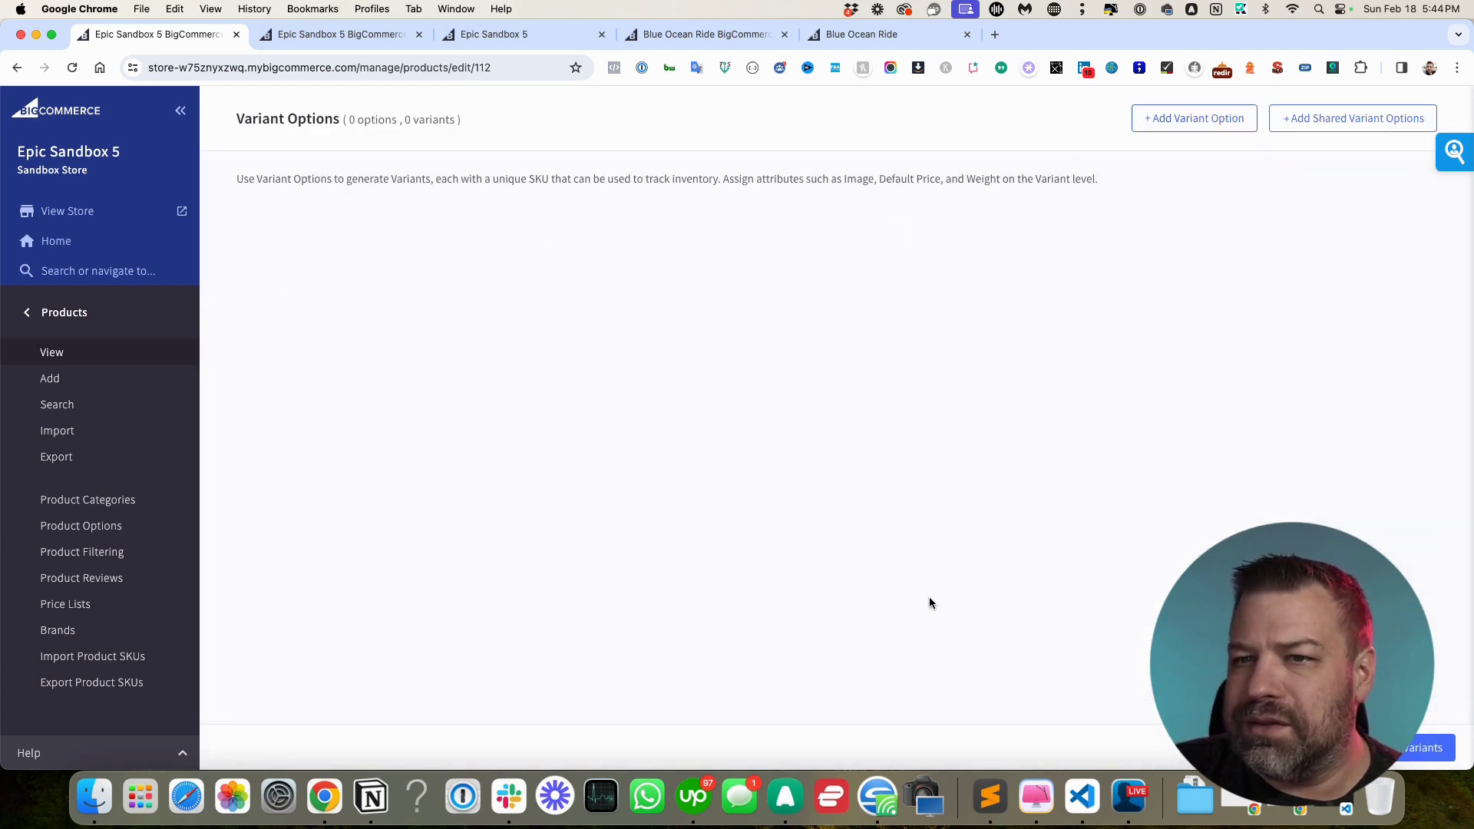
left_click(1429, 748)
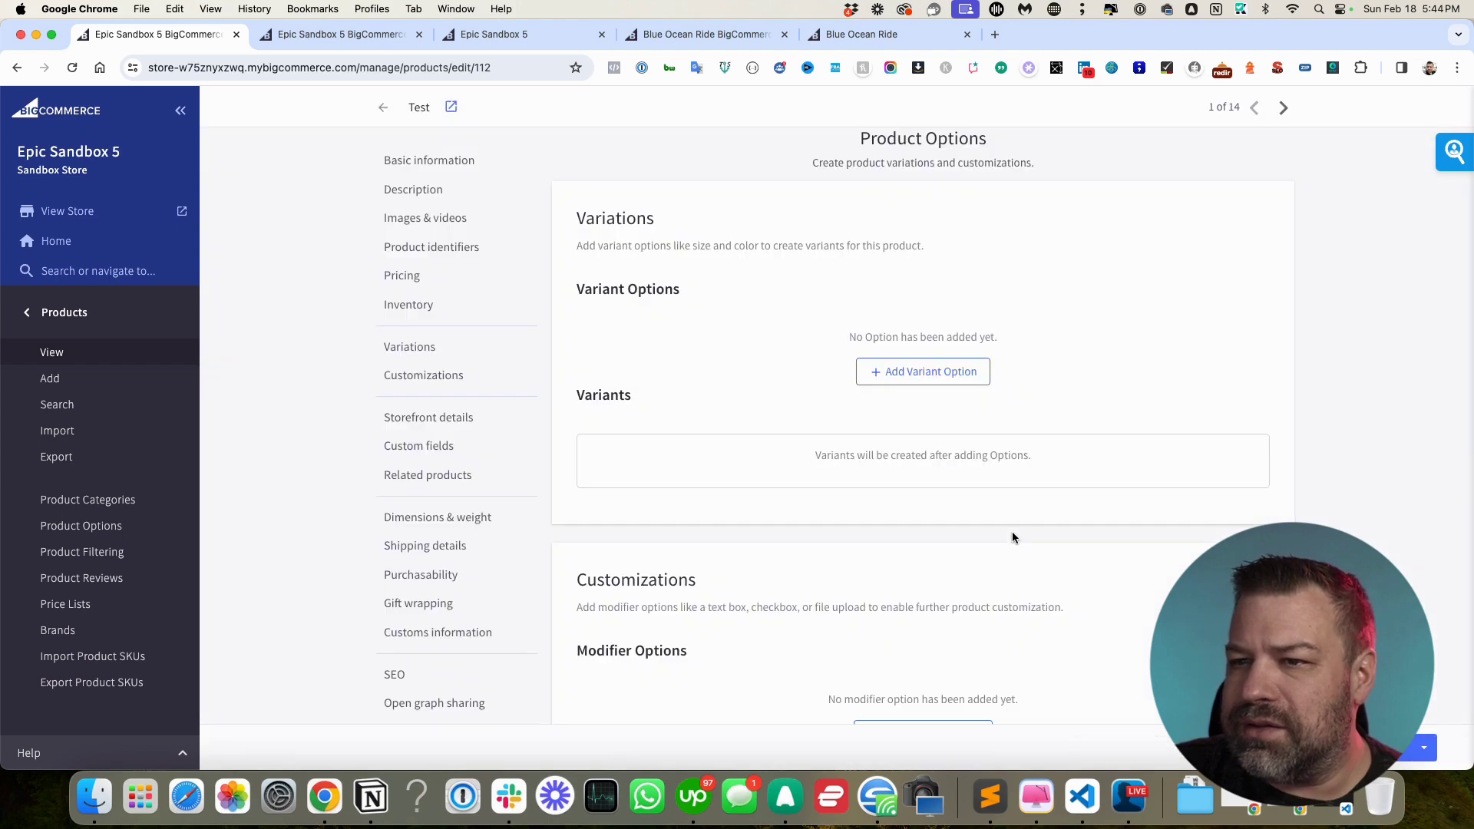
Examine the product's Customizations section and its modifier options beside the Variations section
scroll(1012, 537, "down", 3)
scroll(1012, 537, "up", 15)
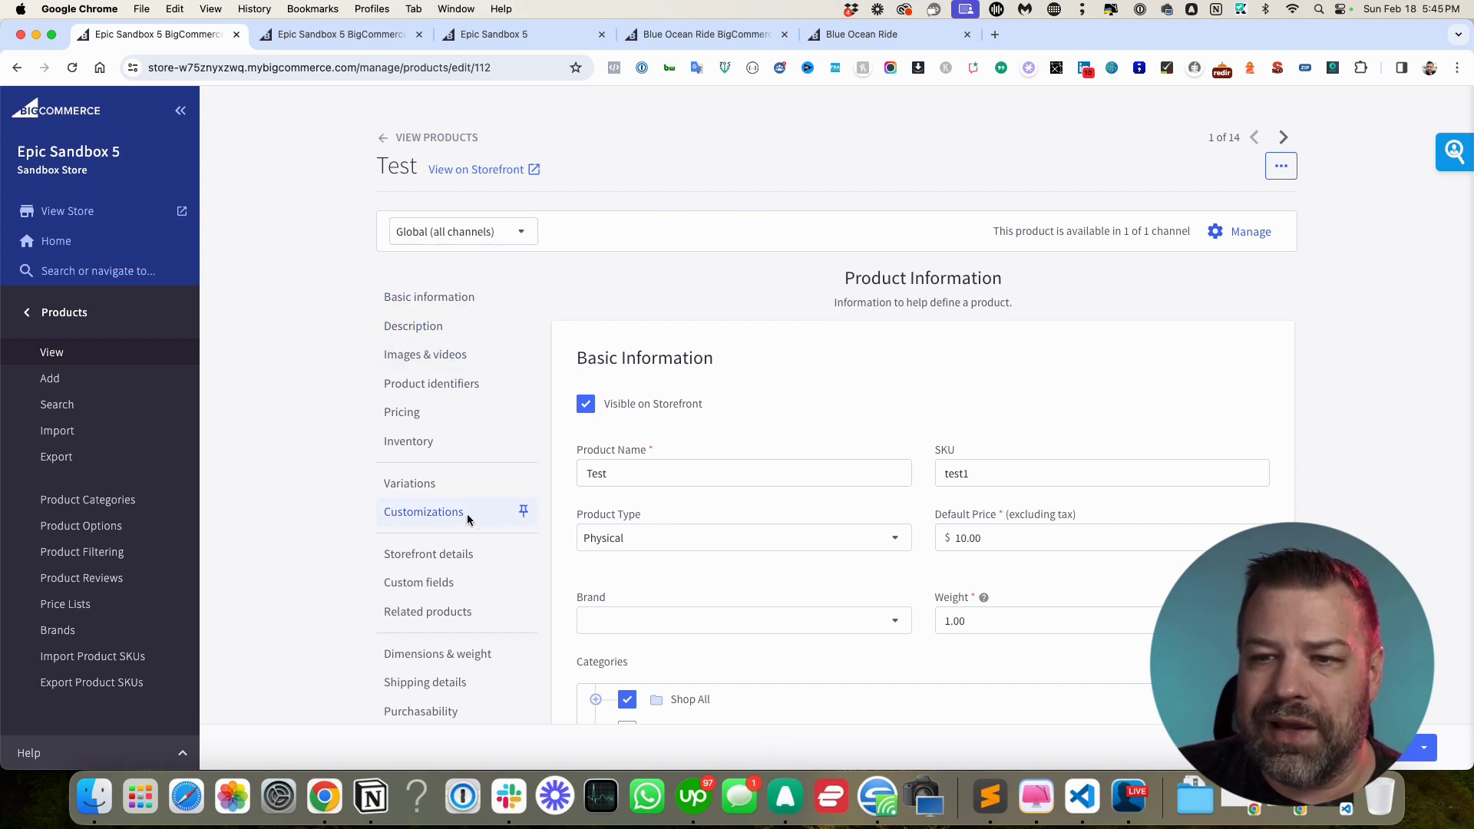
left_click(410, 485)
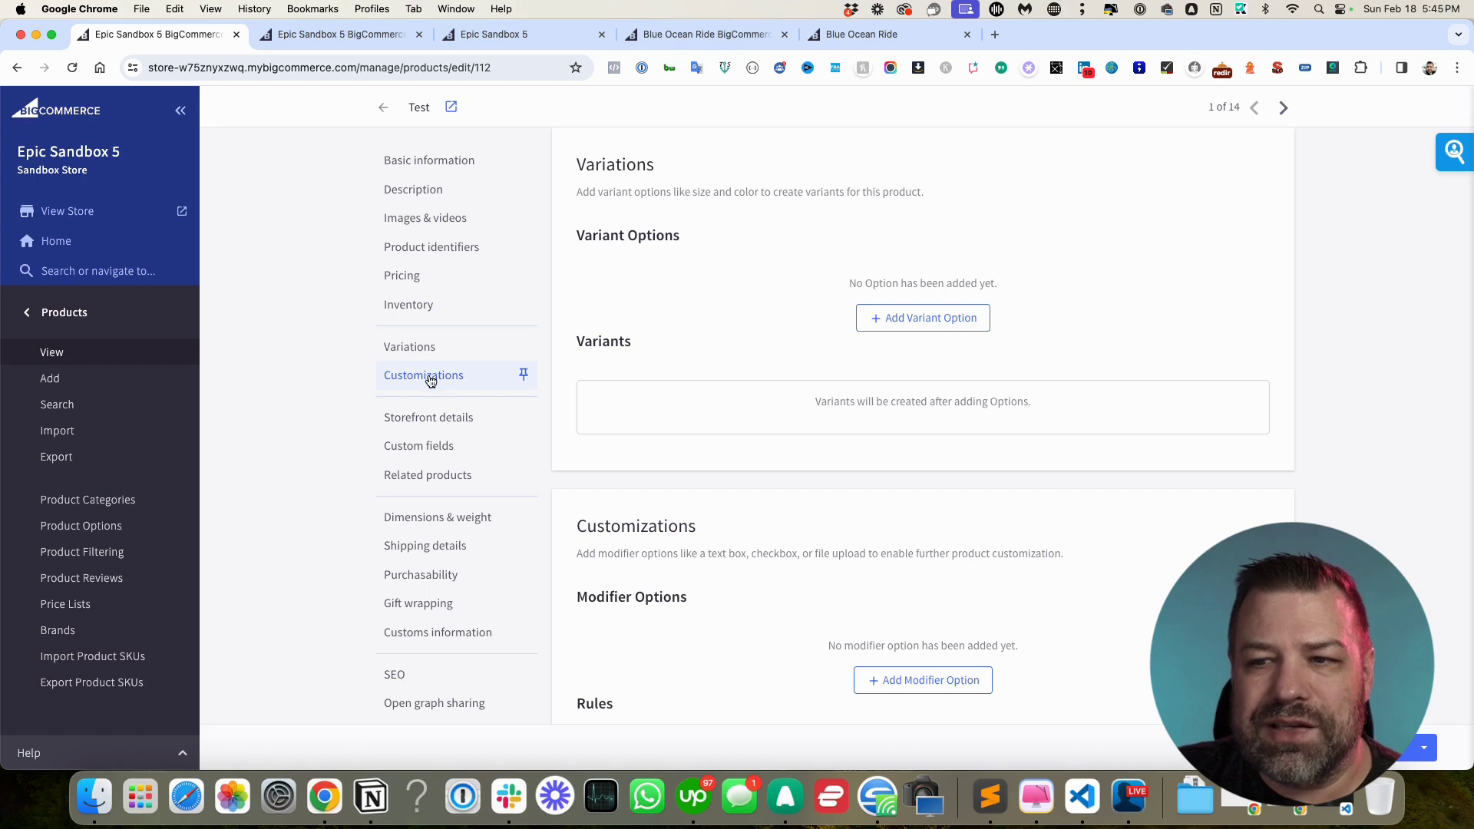
left_click_drag(580, 596, 632, 598)
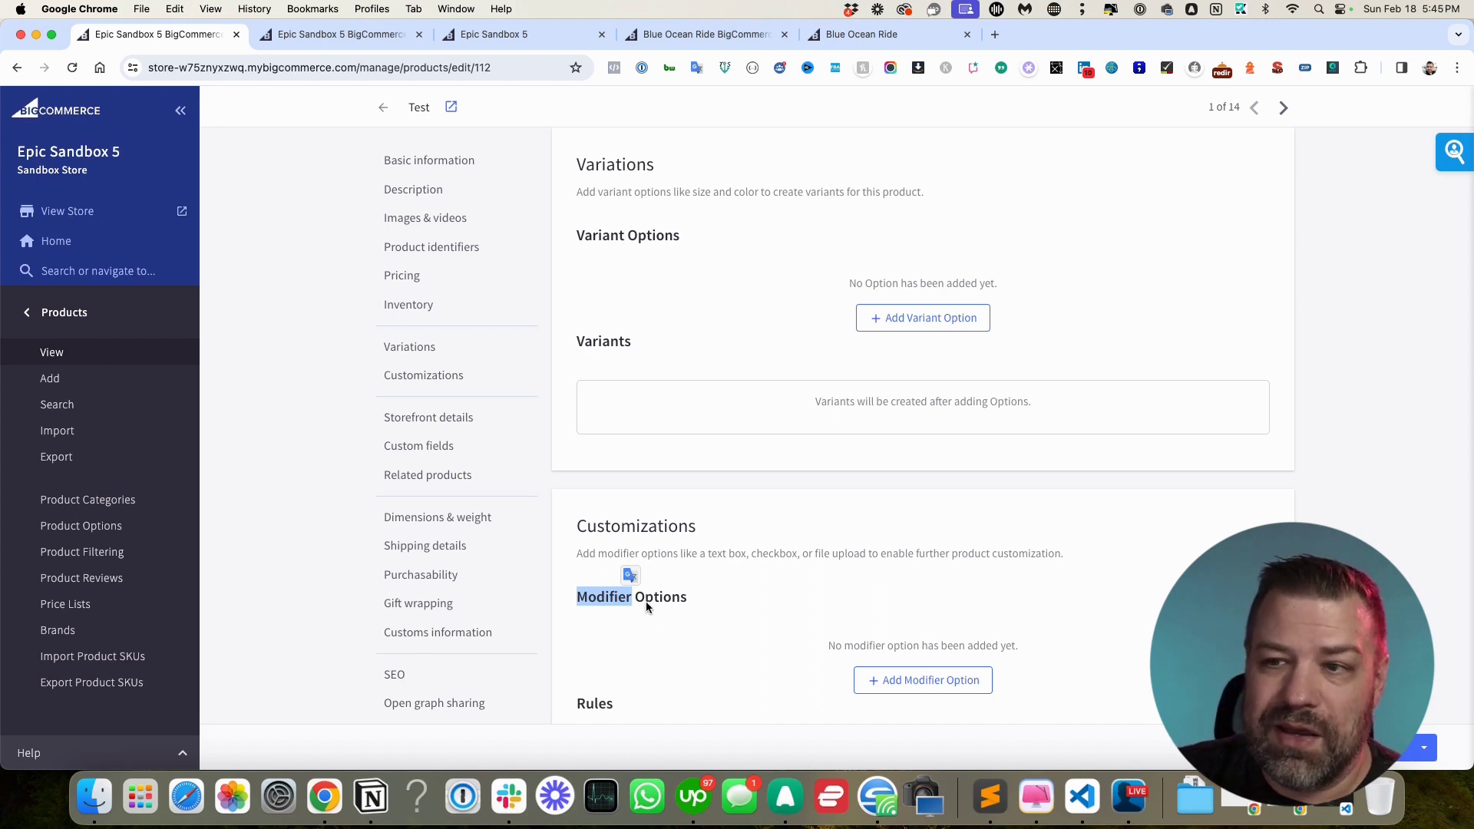
scroll(599, 631, "down", 2)
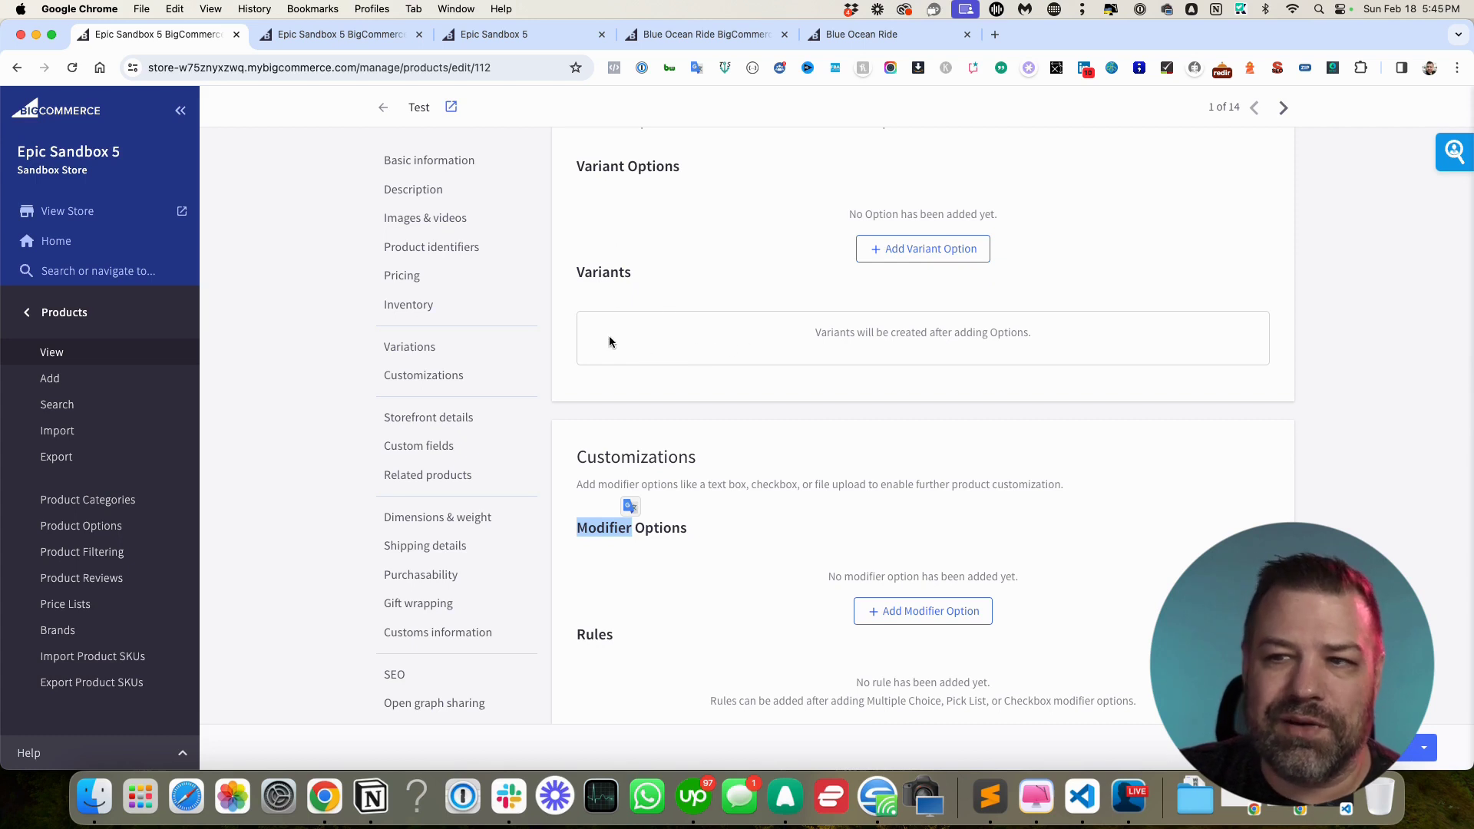
scroll(596, 480, "up", 1)
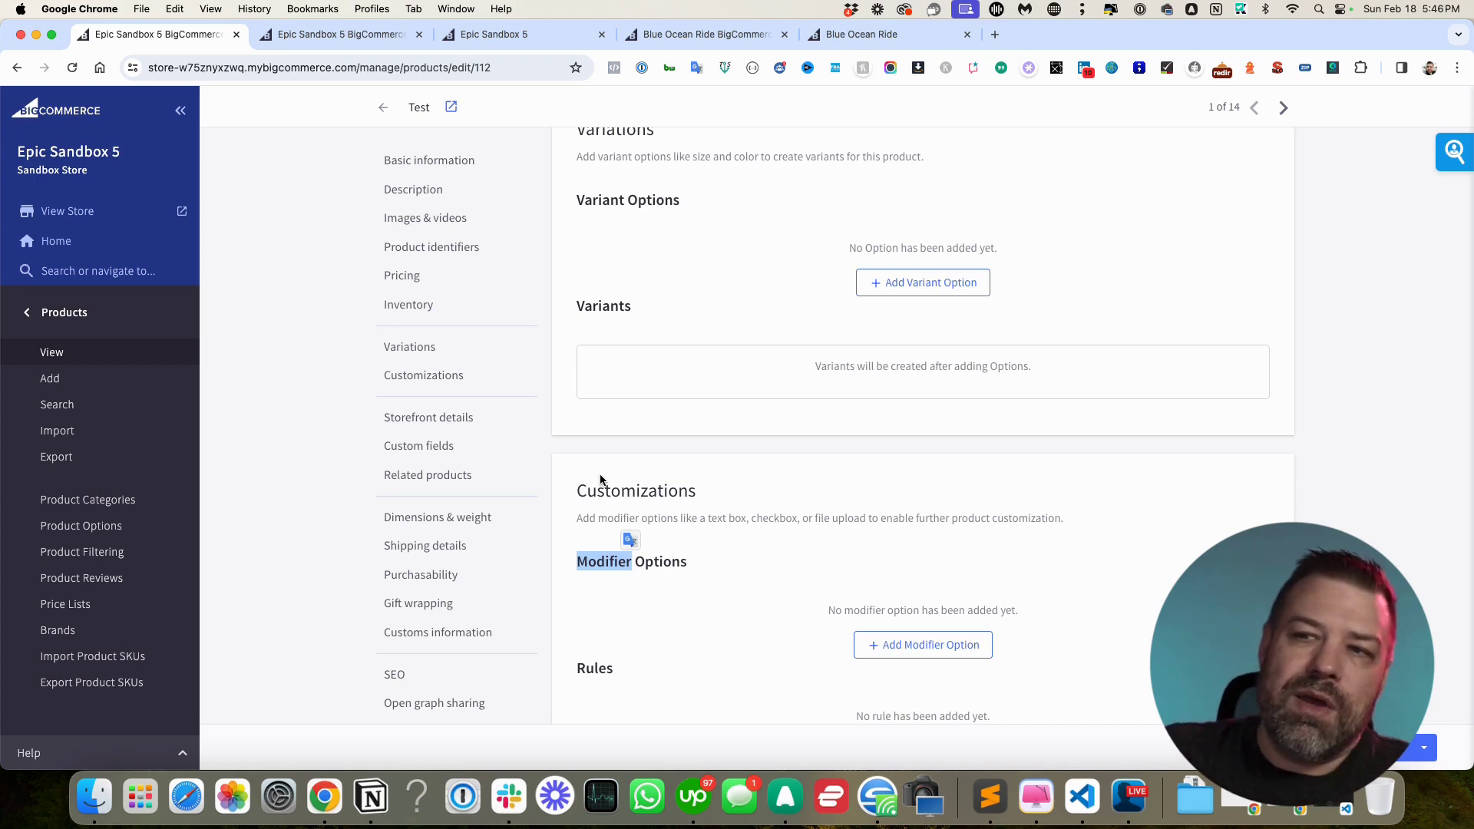
scroll(656, 434, "up", 1)
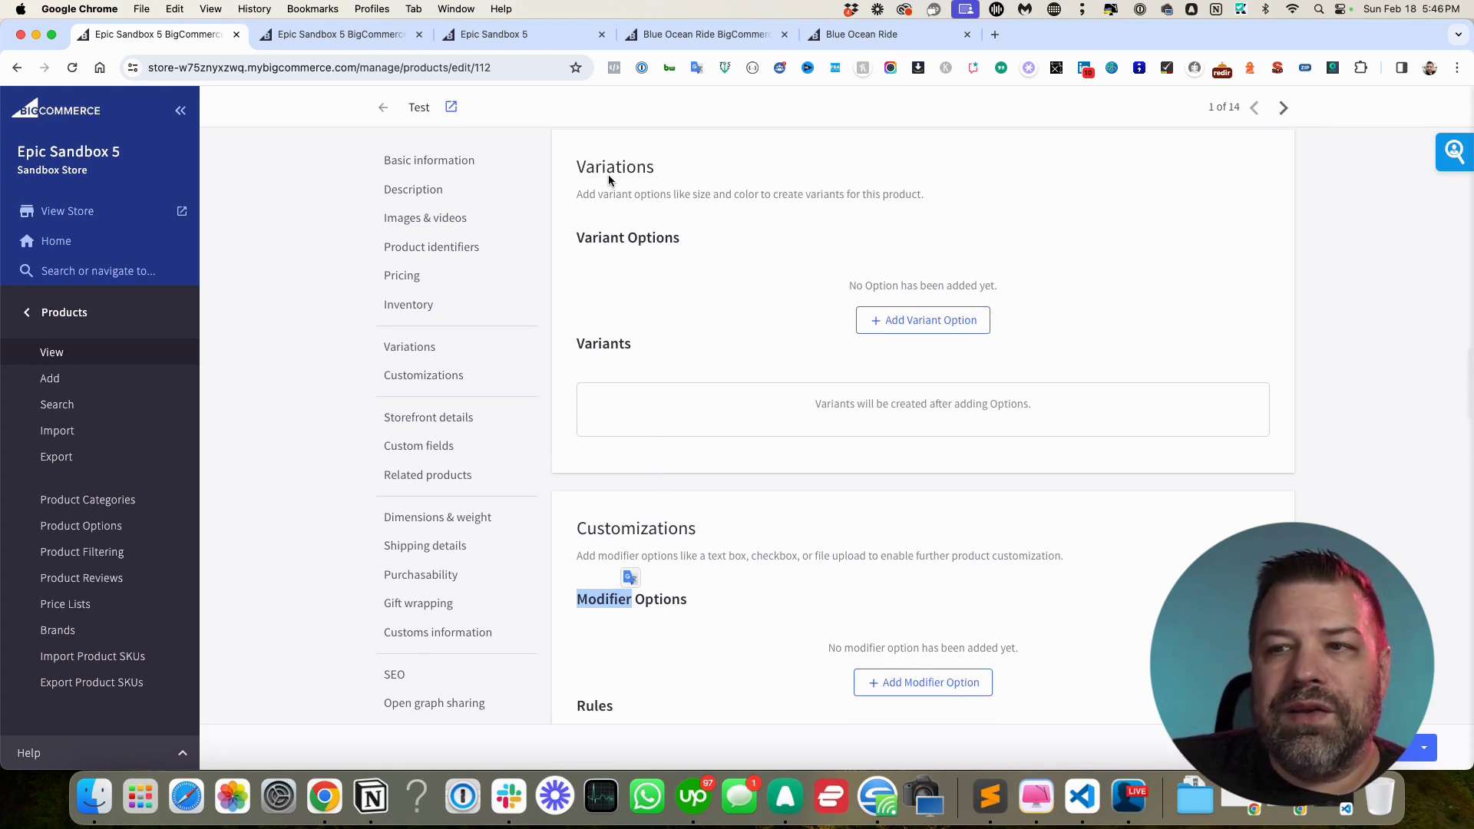
Examine the Variations section and how its variant options differ from the modifier options
left_click_drag(576, 165, 657, 167)
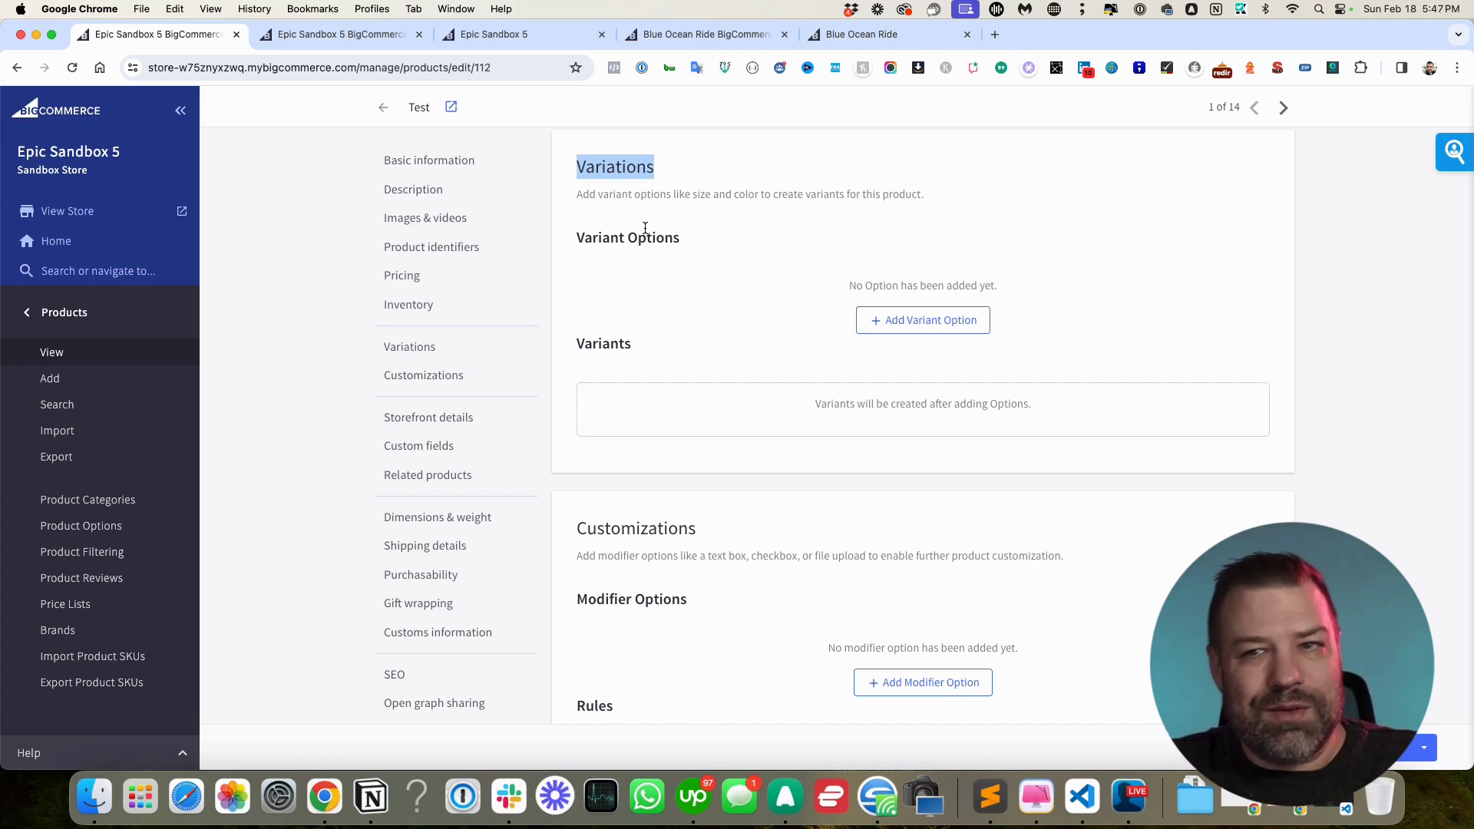
scroll(645, 228, "down", 1)
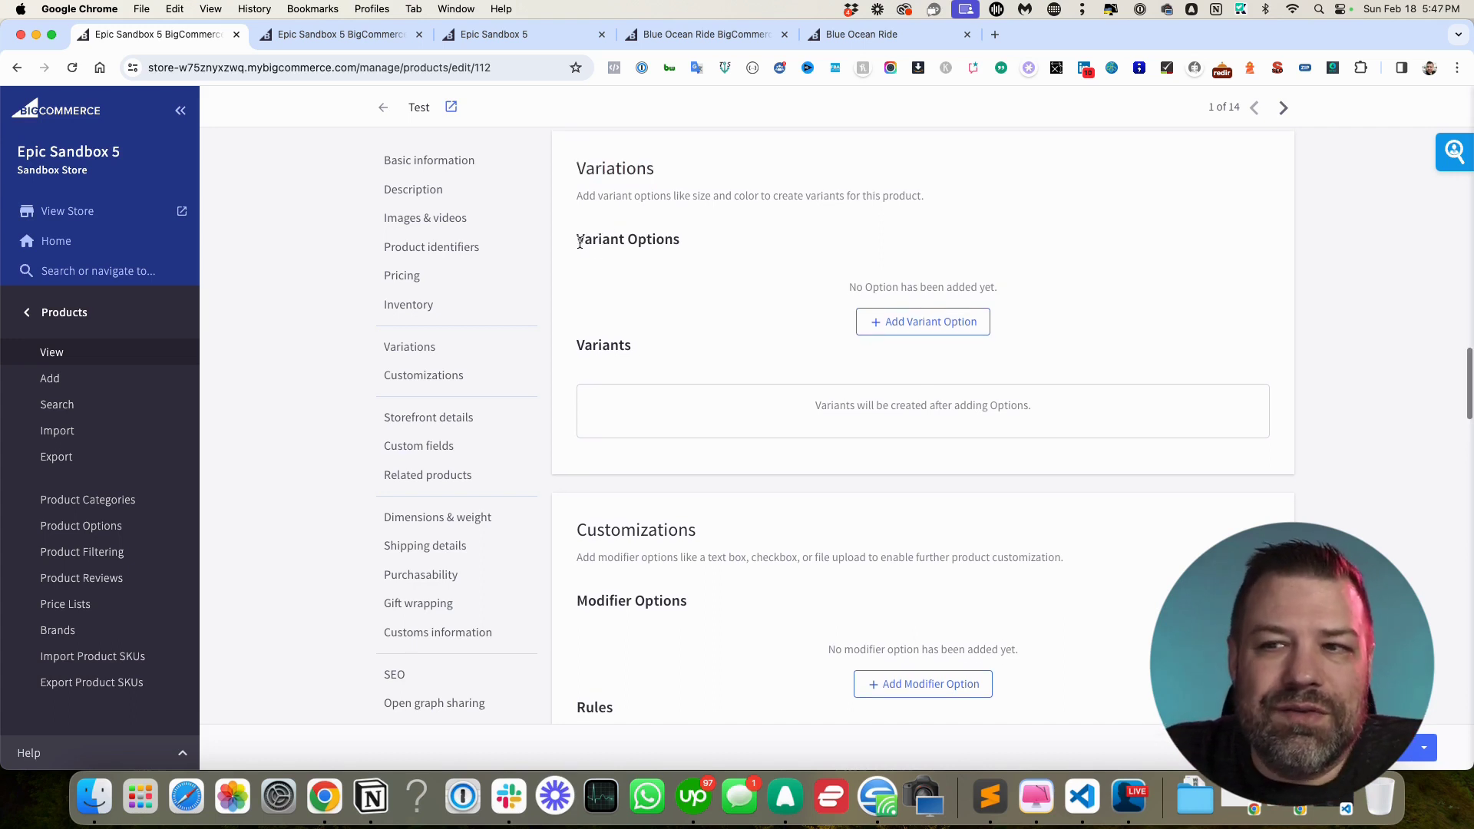
left_click_drag(681, 233, 625, 232)
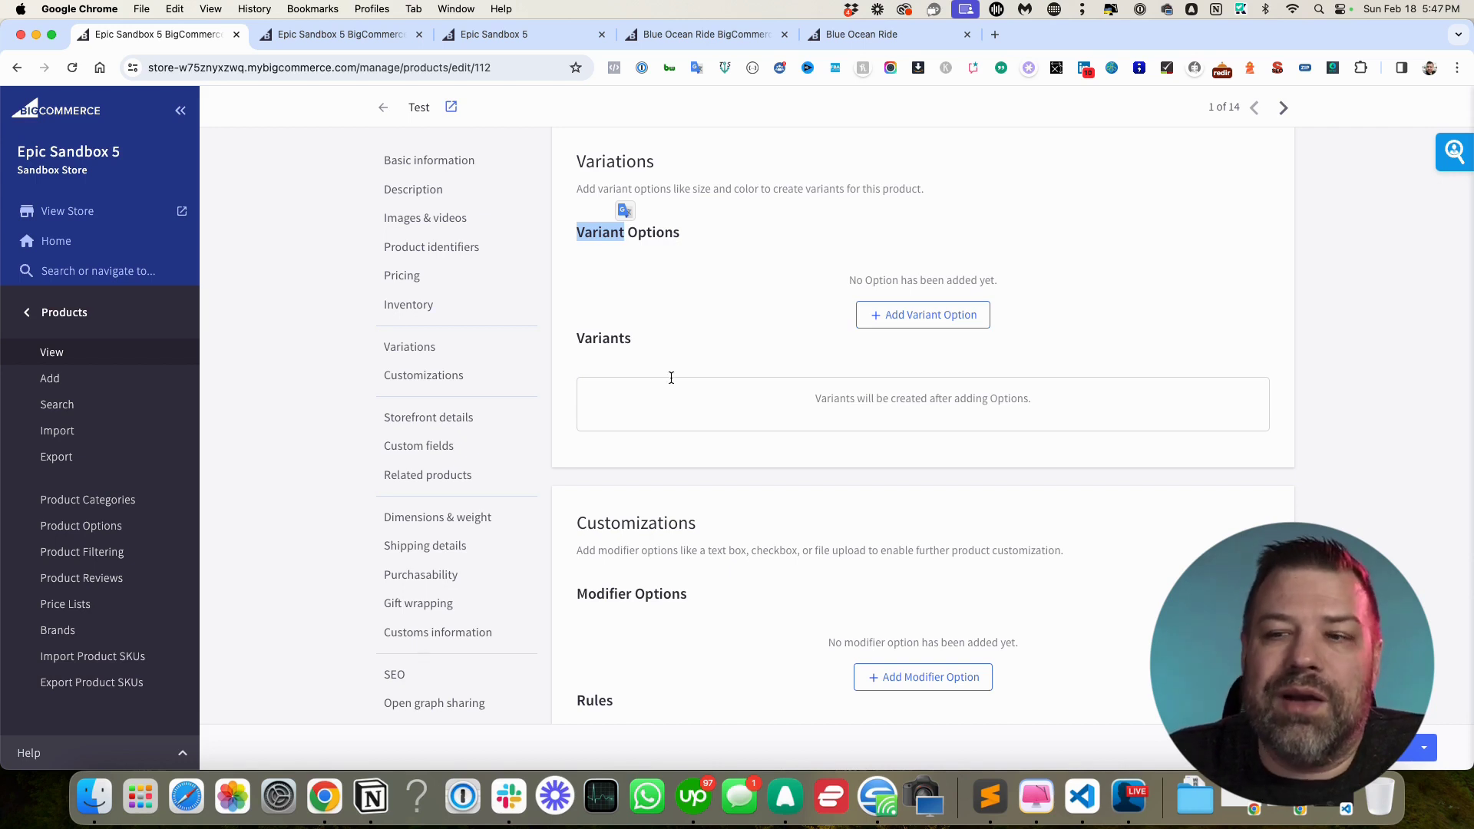
scroll(630, 610, "down", 1)
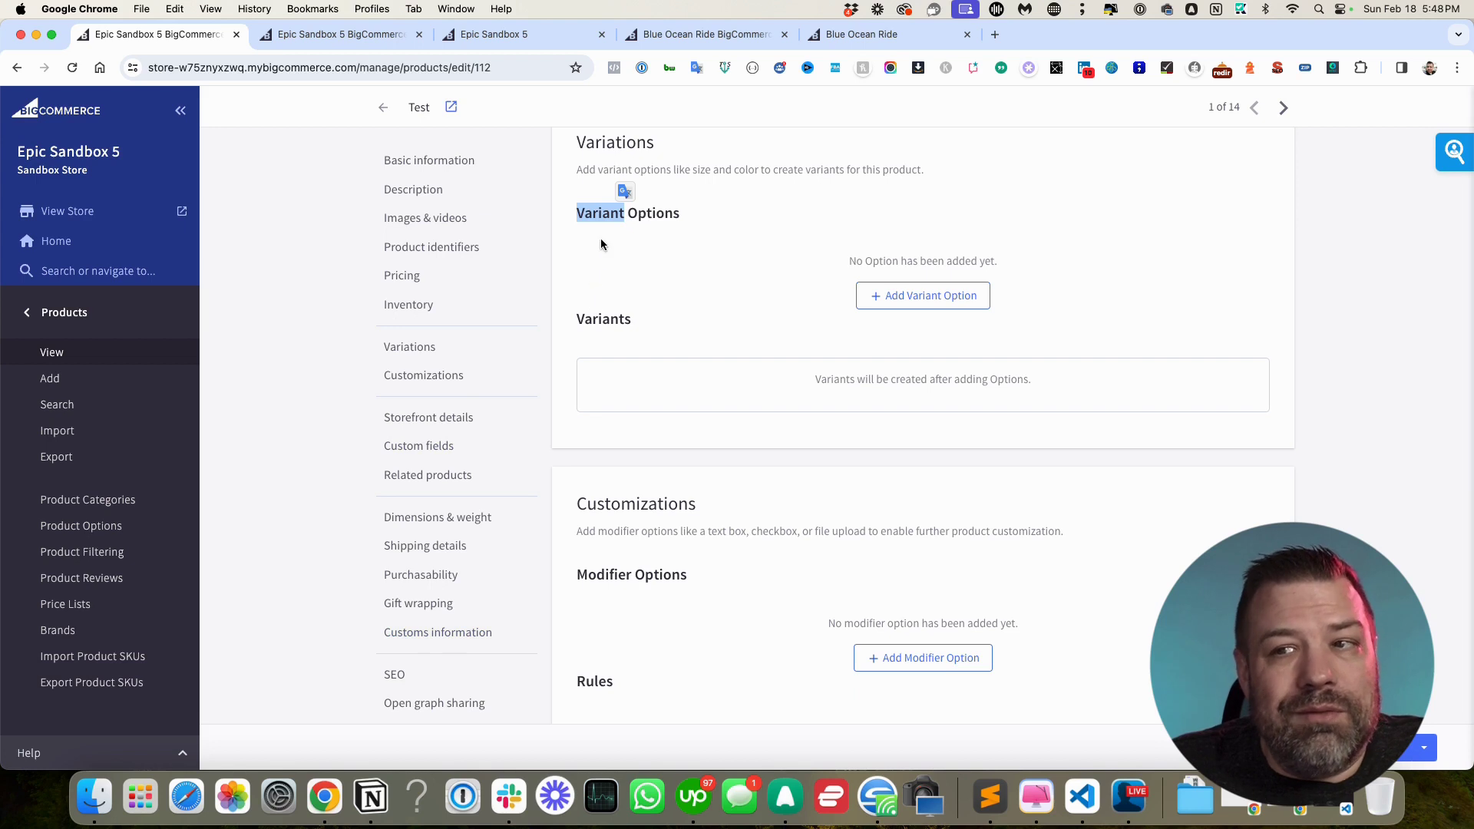
scroll(621, 223, "down", 1)
double_click(571, 202)
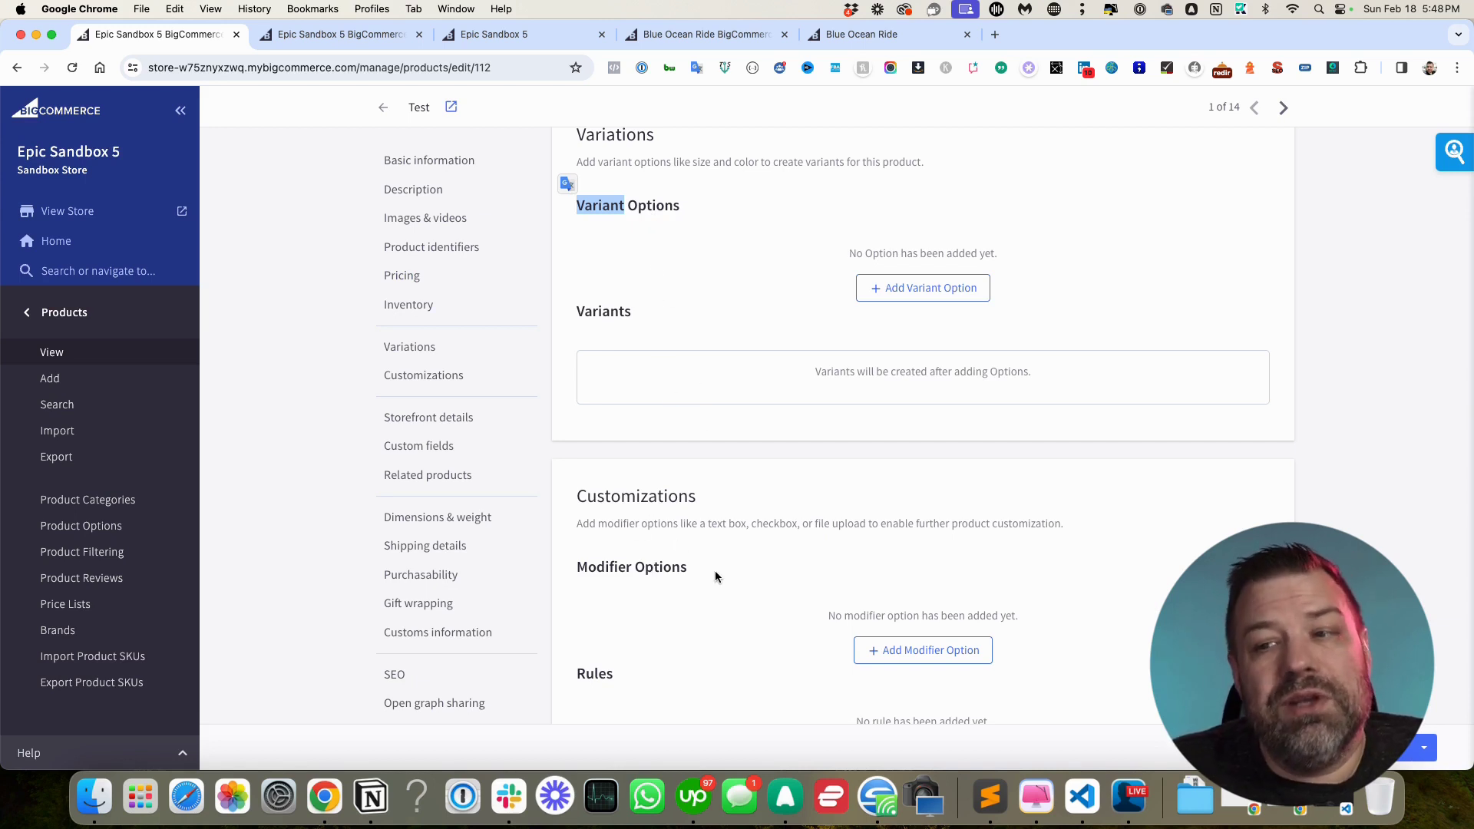
left_click(680, 241)
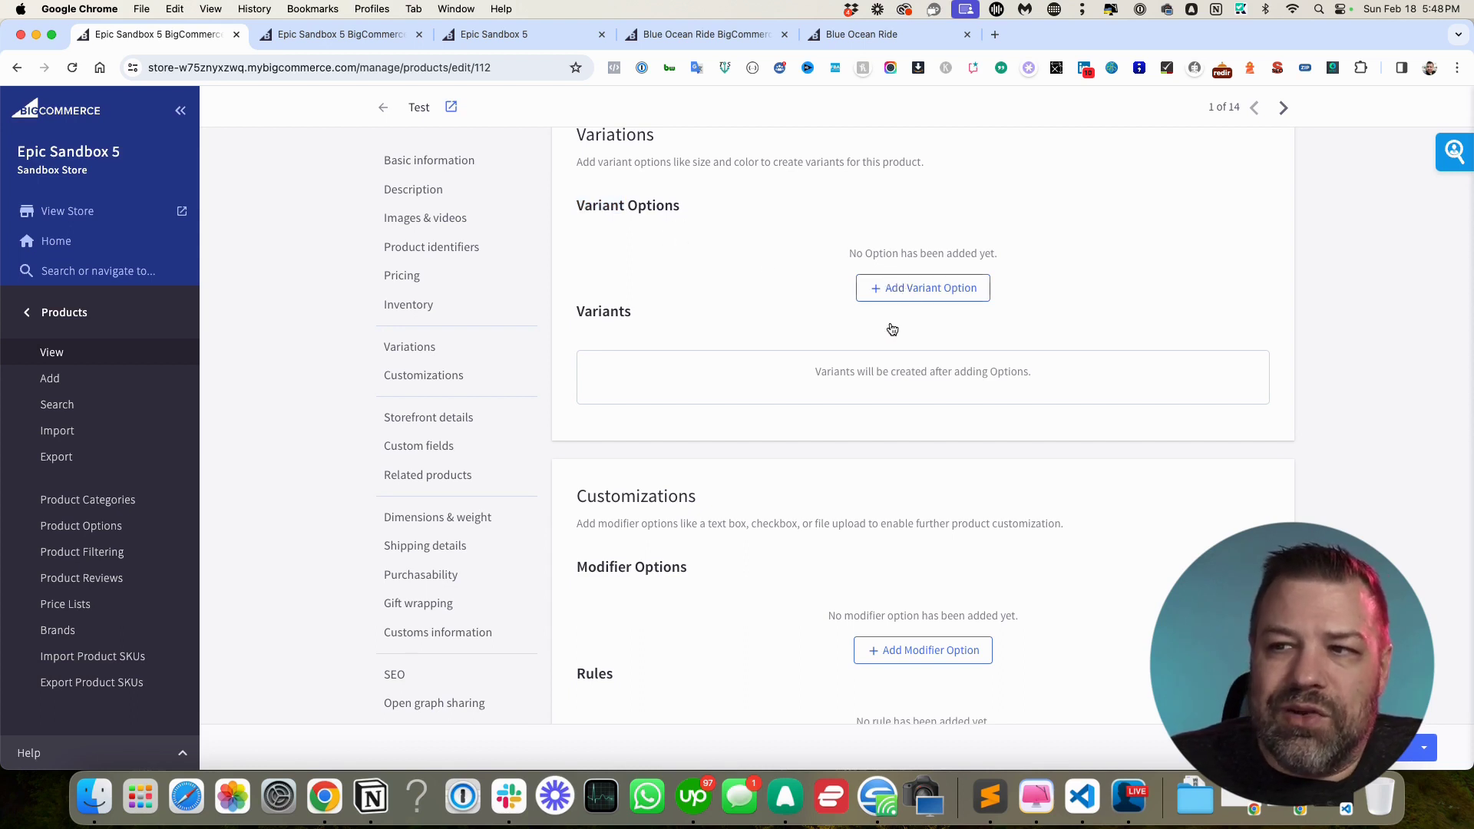
scroll(637, 311, "up", 1)
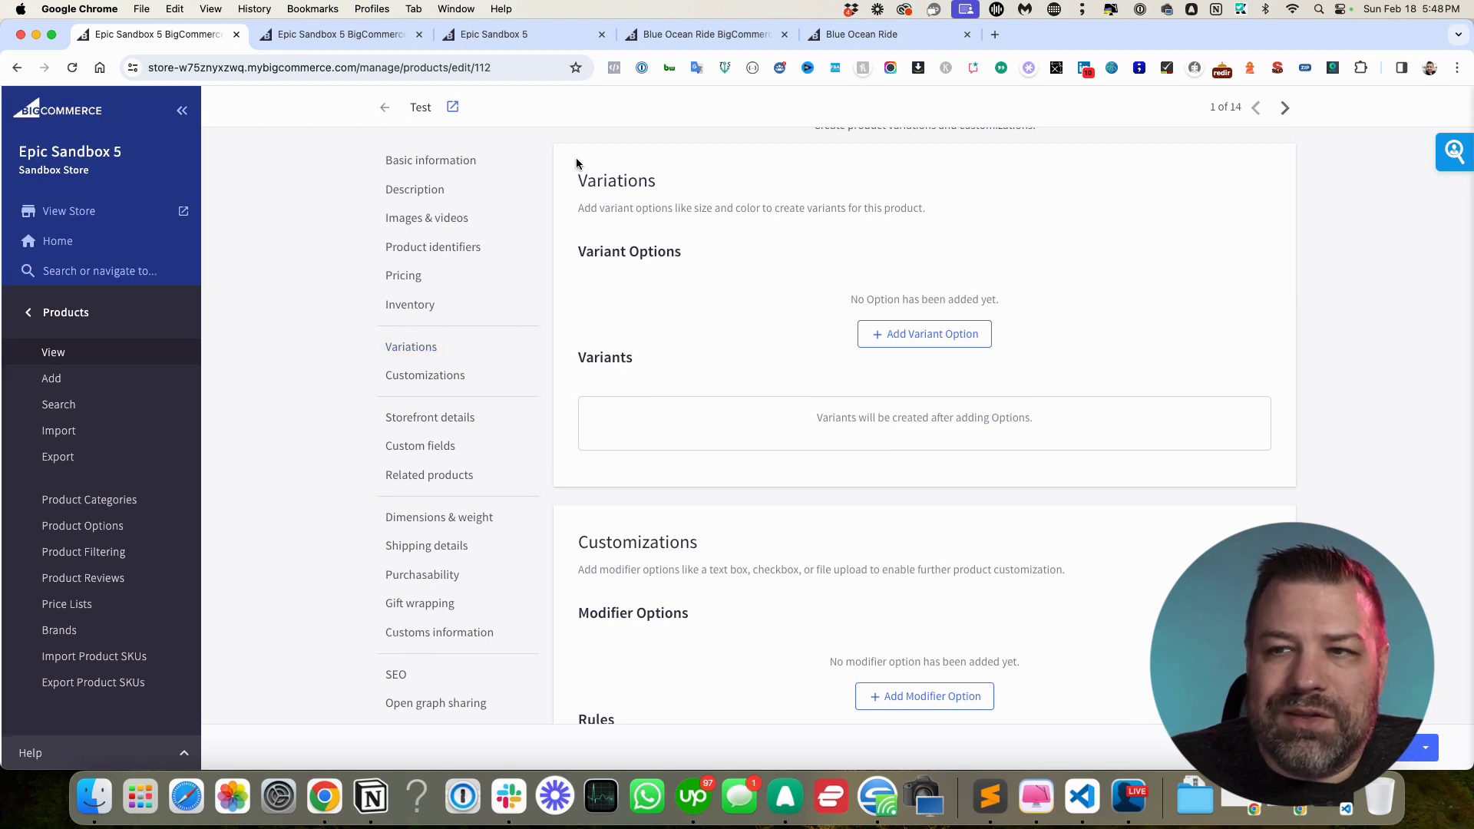
scroll(868, 315, "up", 1)
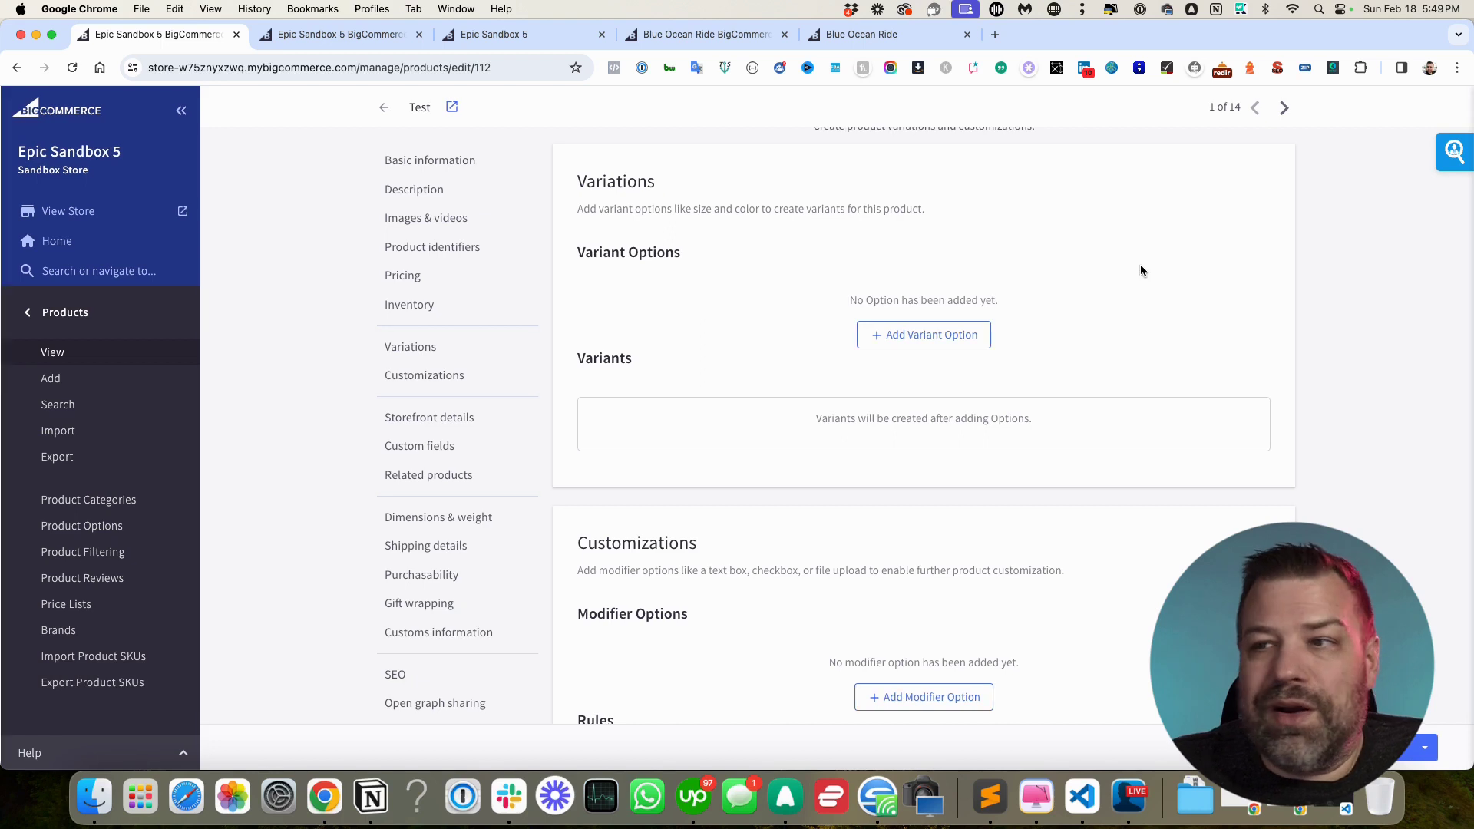
Add a variant option using the suggested name Color and set its type to Swatch
left_click(924, 335)
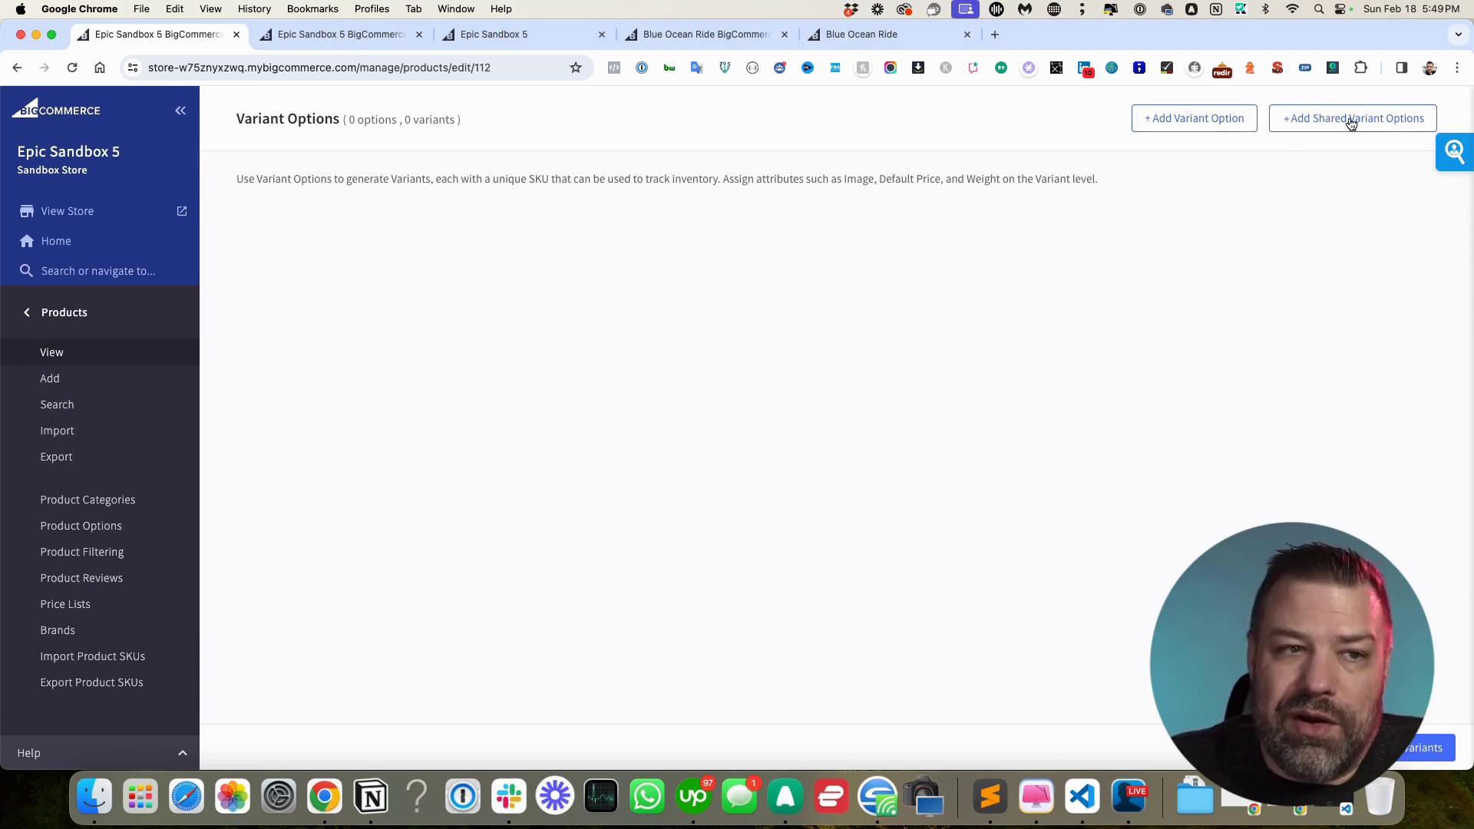
left_click(1199, 127)
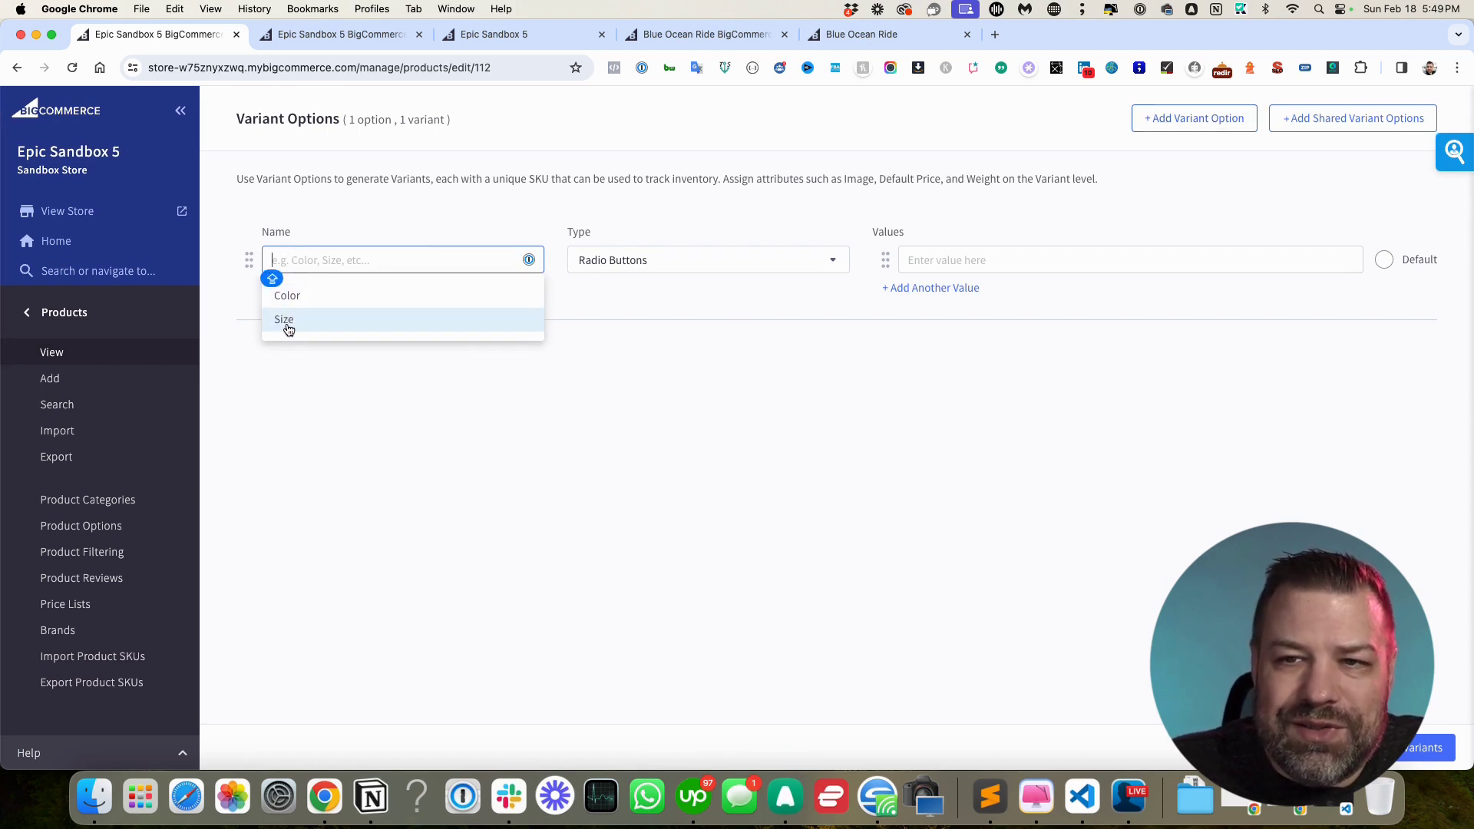
left_click(314, 293)
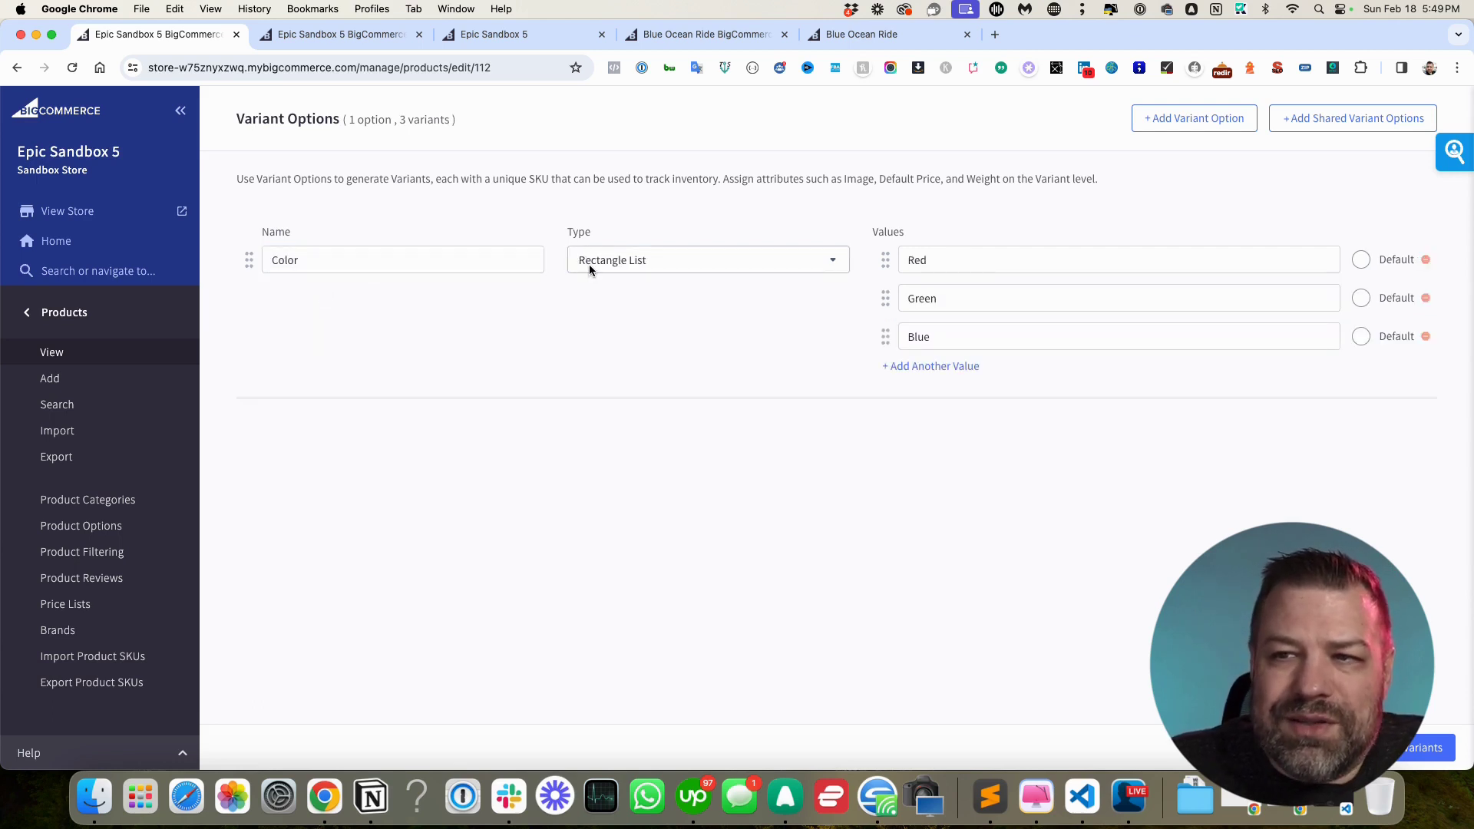
left_click(670, 267)
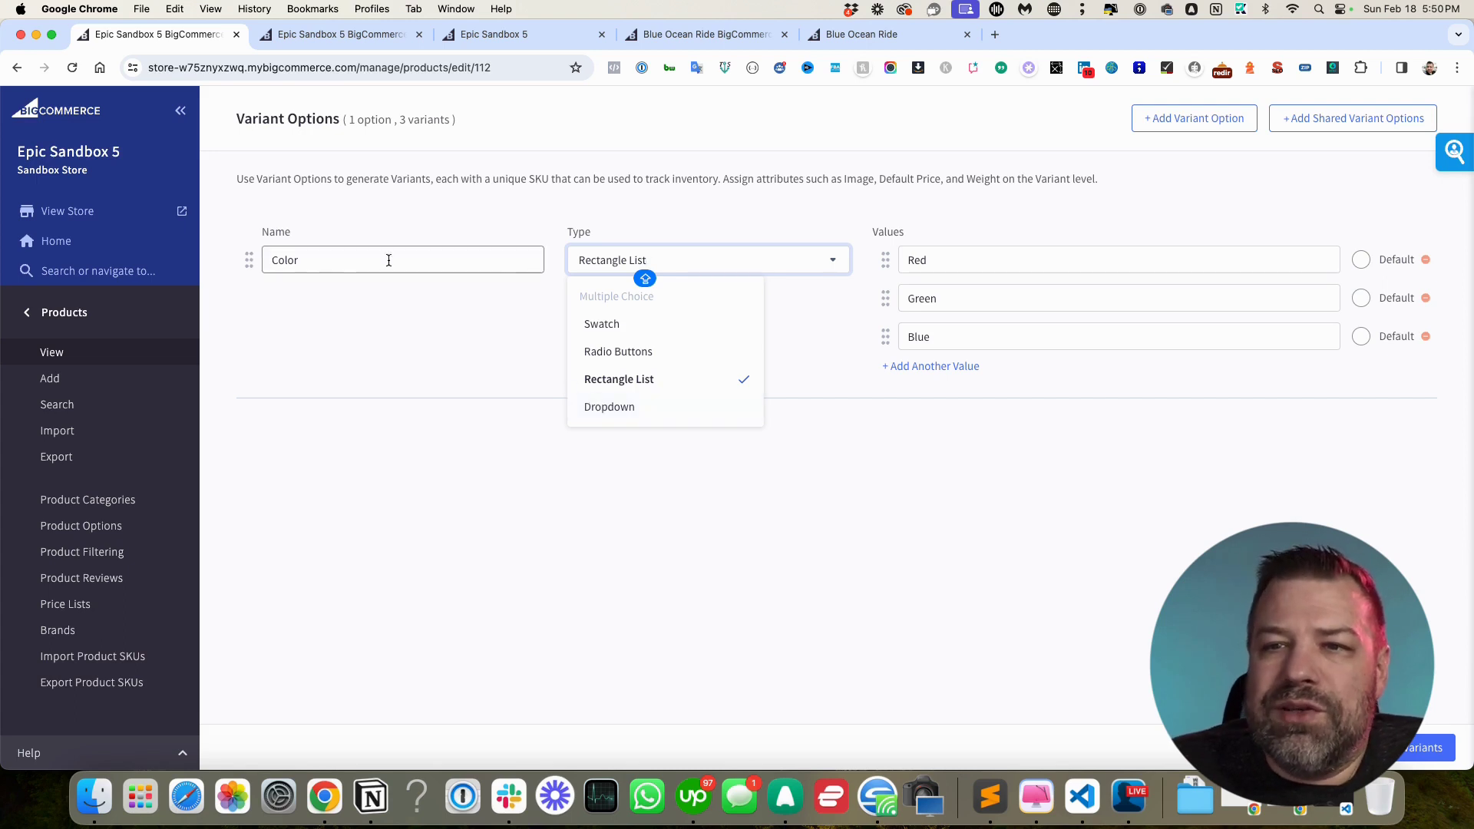
left_click(608, 325)
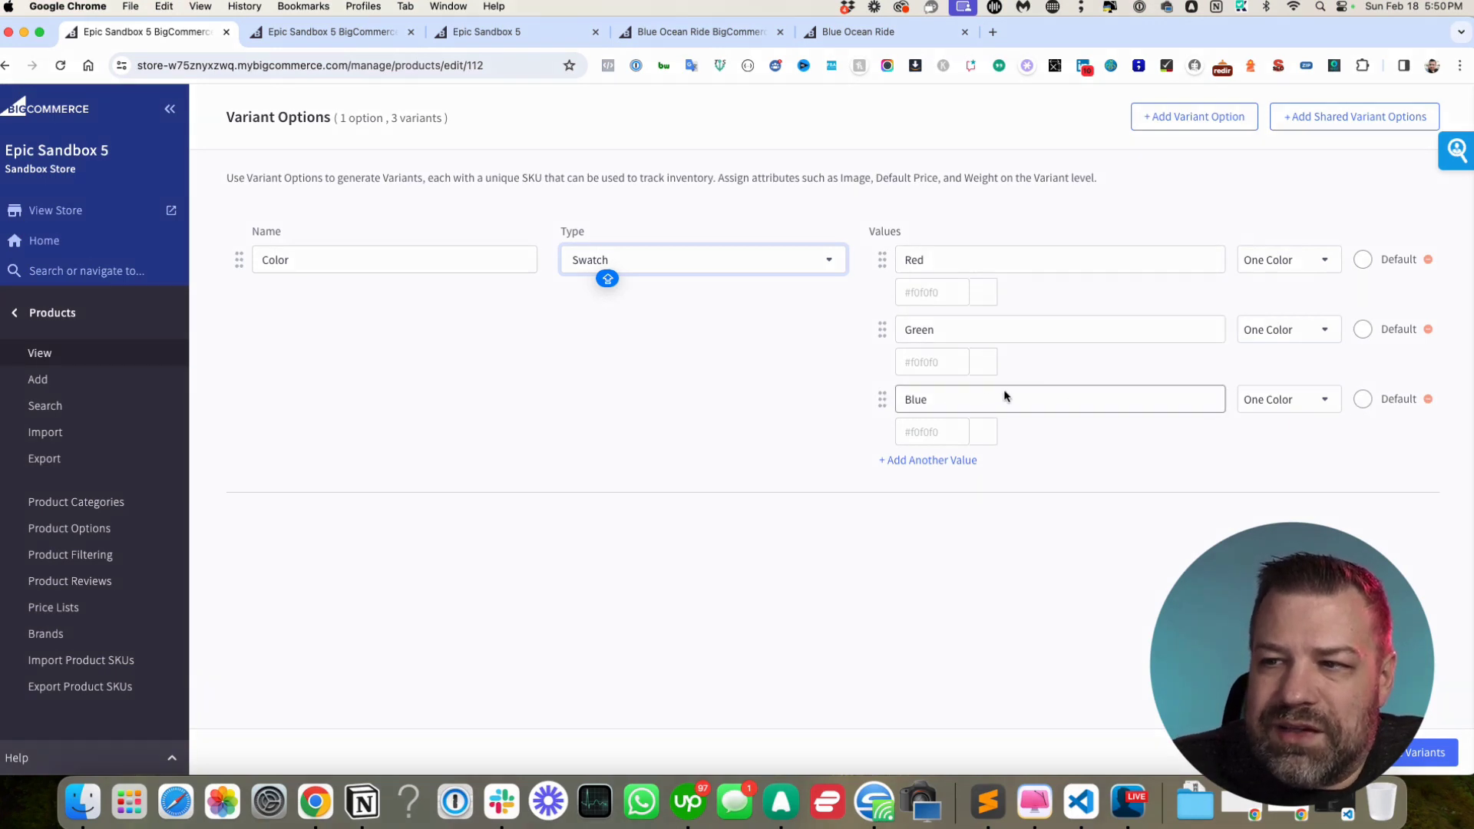
Clear out the Color option's Blue value, leaving a blank third value in its place
left_click(1426, 400)
left_click(938, 391)
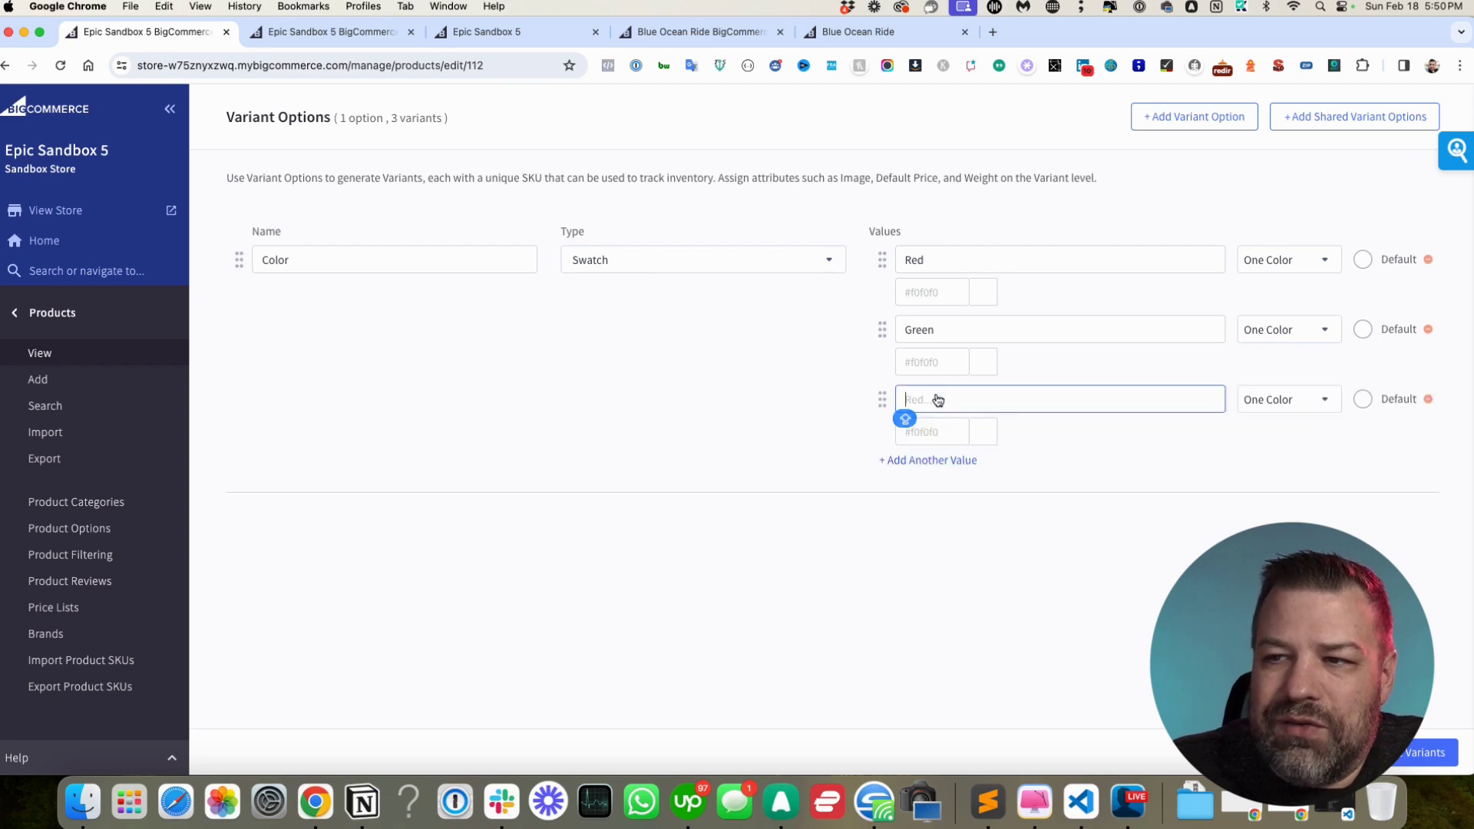
left_click(929, 461)
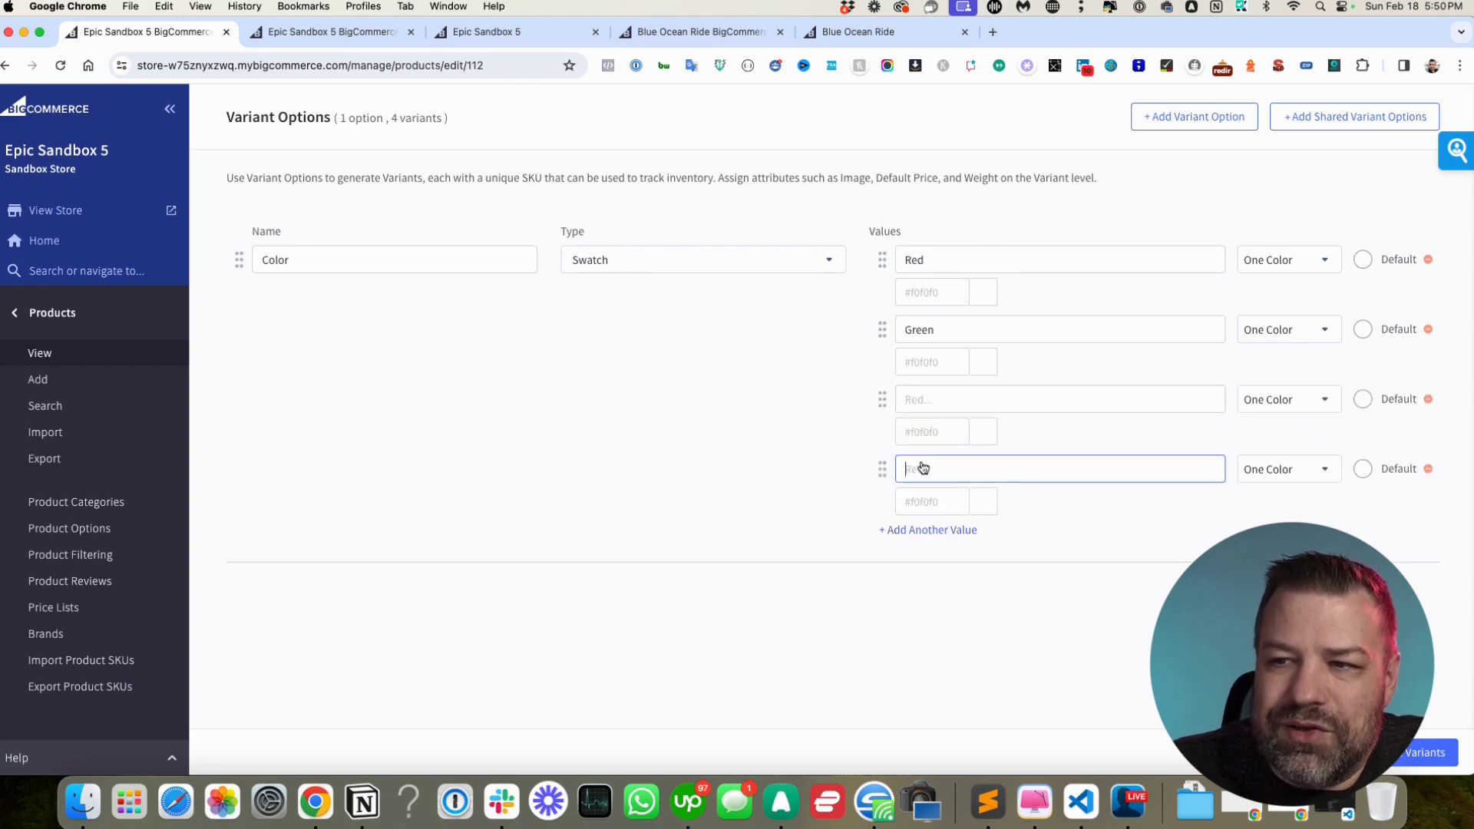
left_click(933, 530)
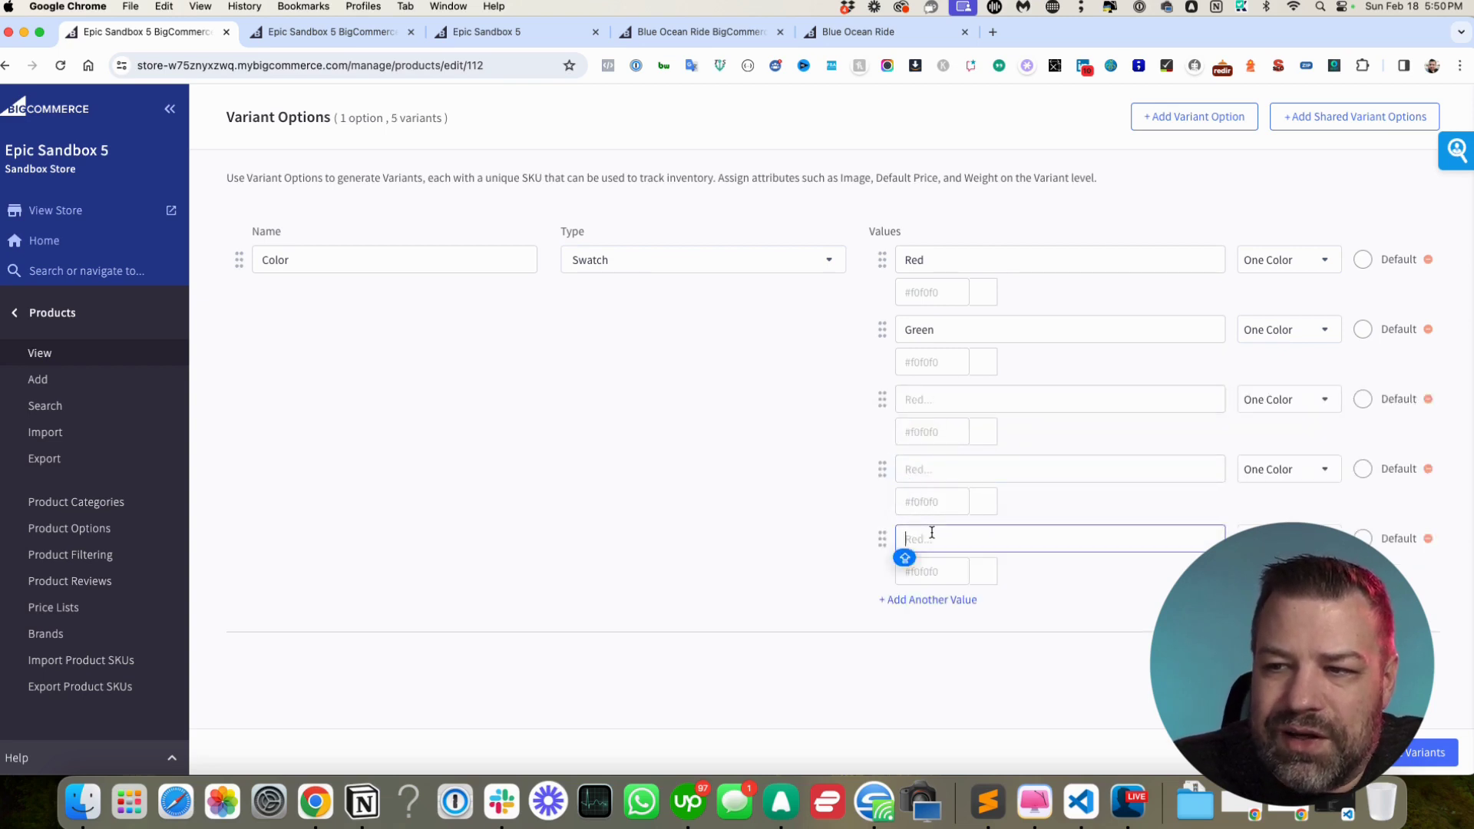
left_click(1429, 540)
left_click(1429, 469)
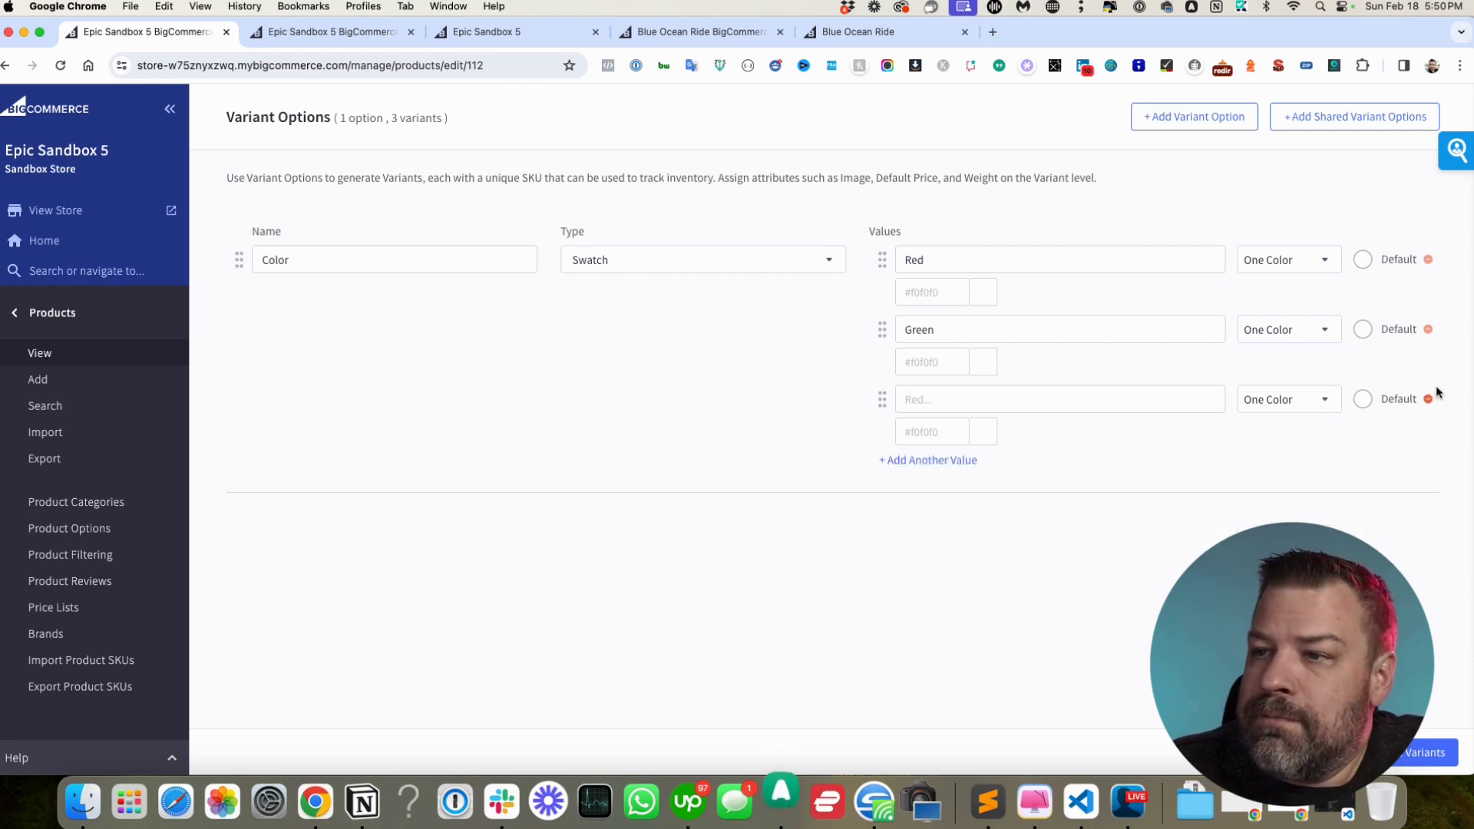
Name the Color option's blank third value Black
left_click(1142, 401)
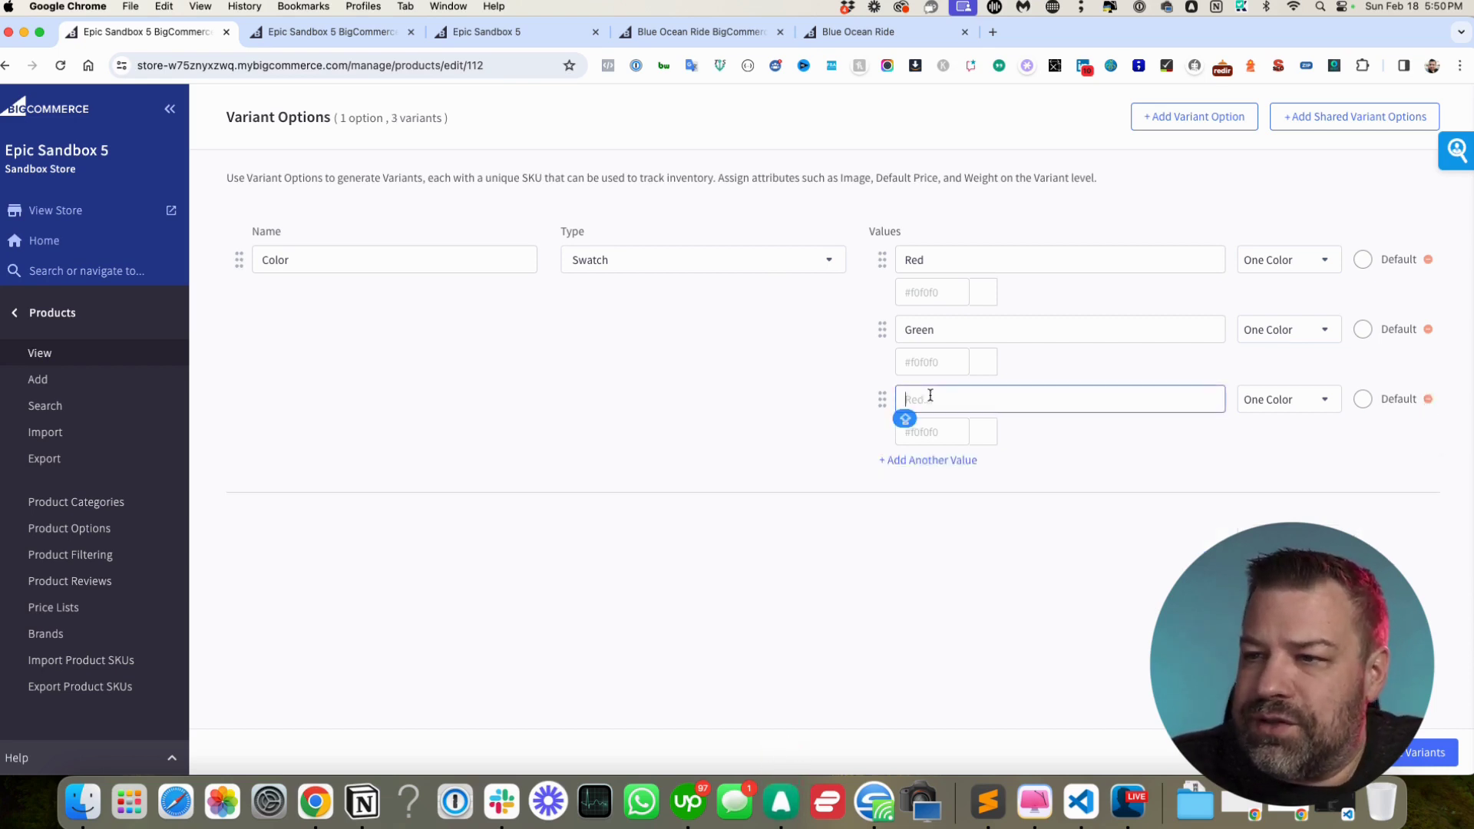
type("BLA")
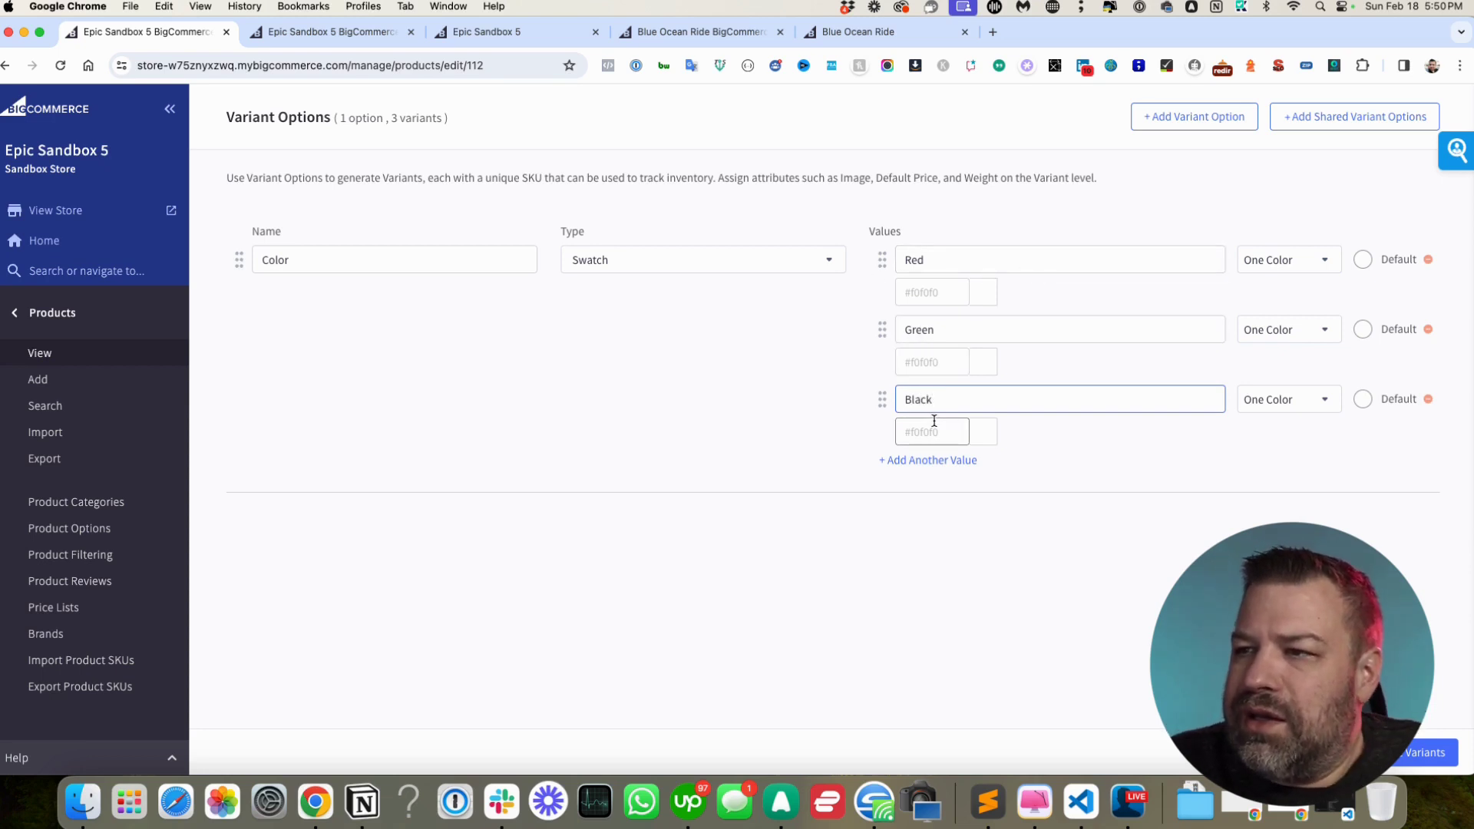
Check the swatch types offered for the Red value, keep One Color, and pick #ff3f00 as its swatch color
left_click(1322, 267)
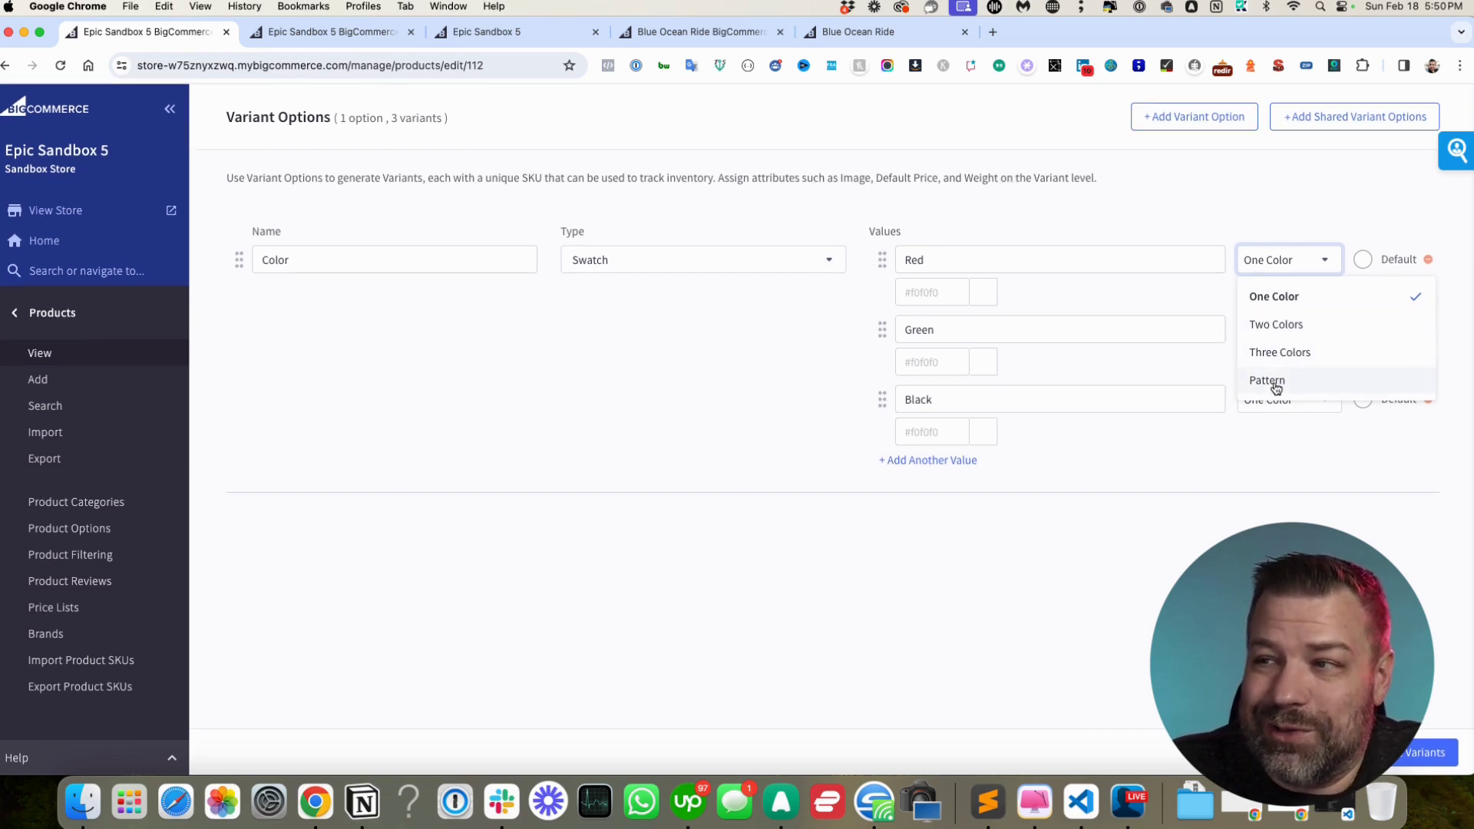
left_click(1314, 200)
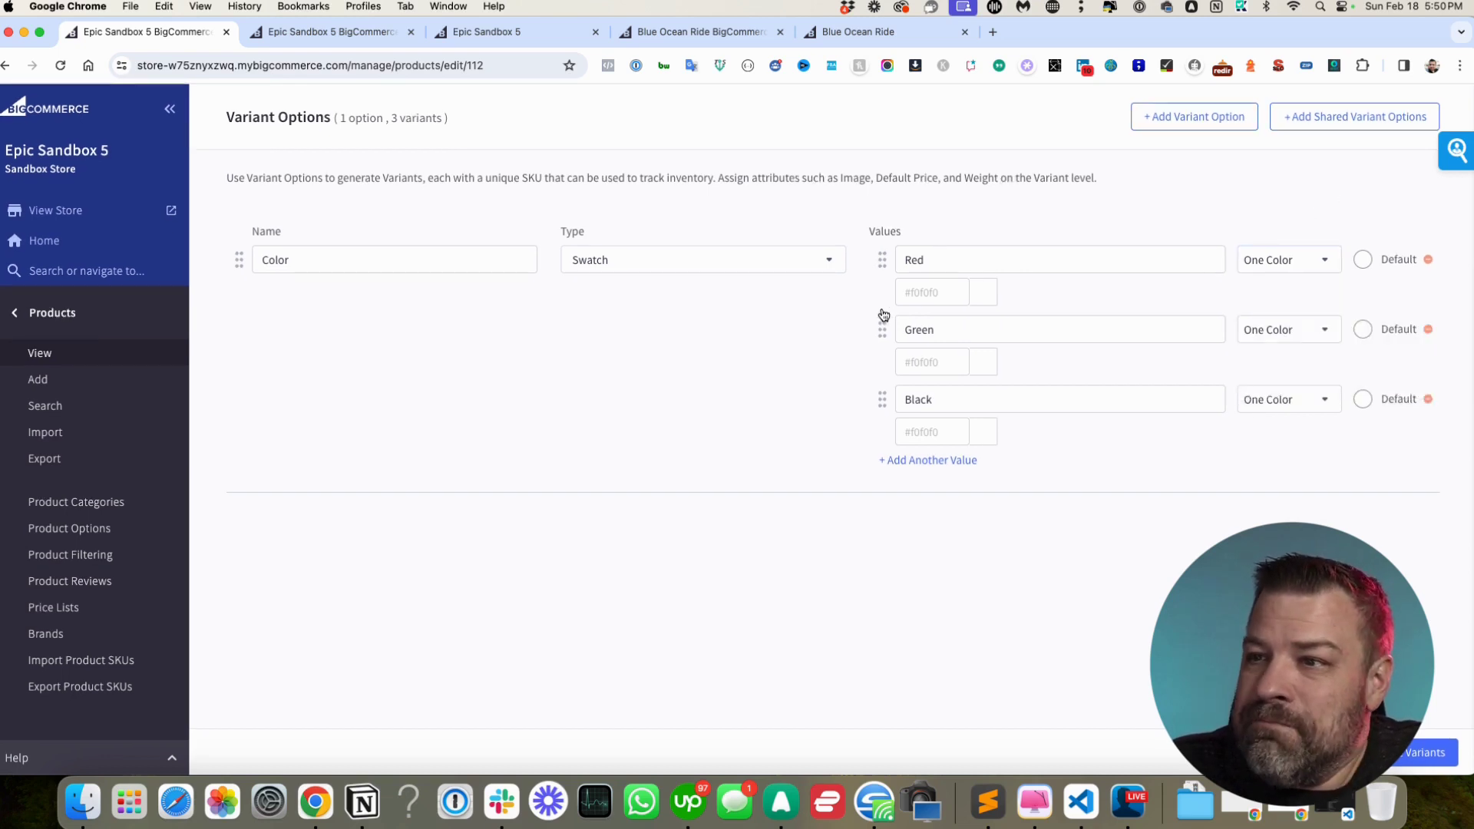
left_click(983, 293)
left_click_drag(980, 329, 978, 314)
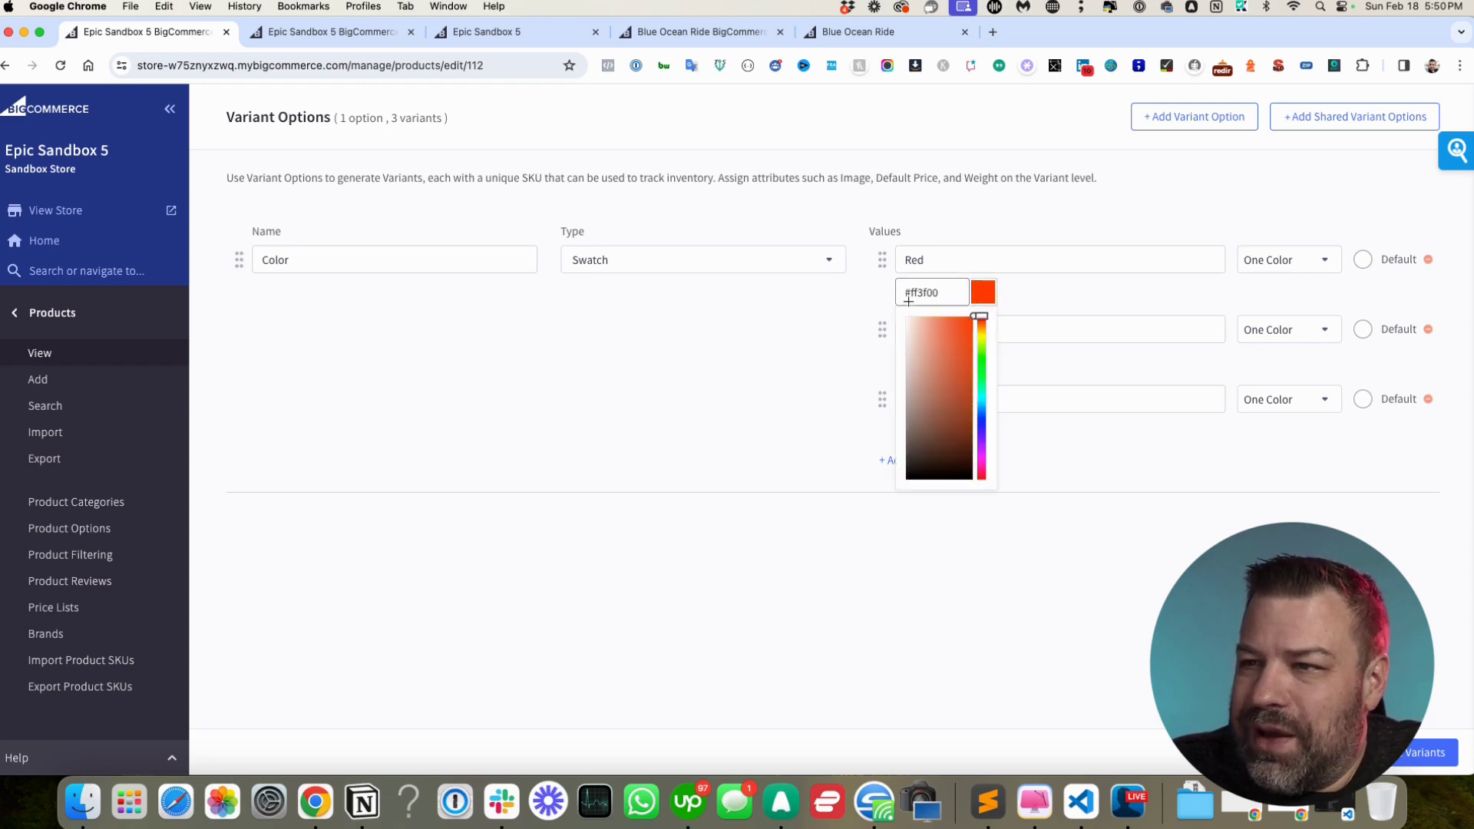
Switch the Green value's swatch type to Two Colors and rename the value Green & Black
left_click(1021, 294)
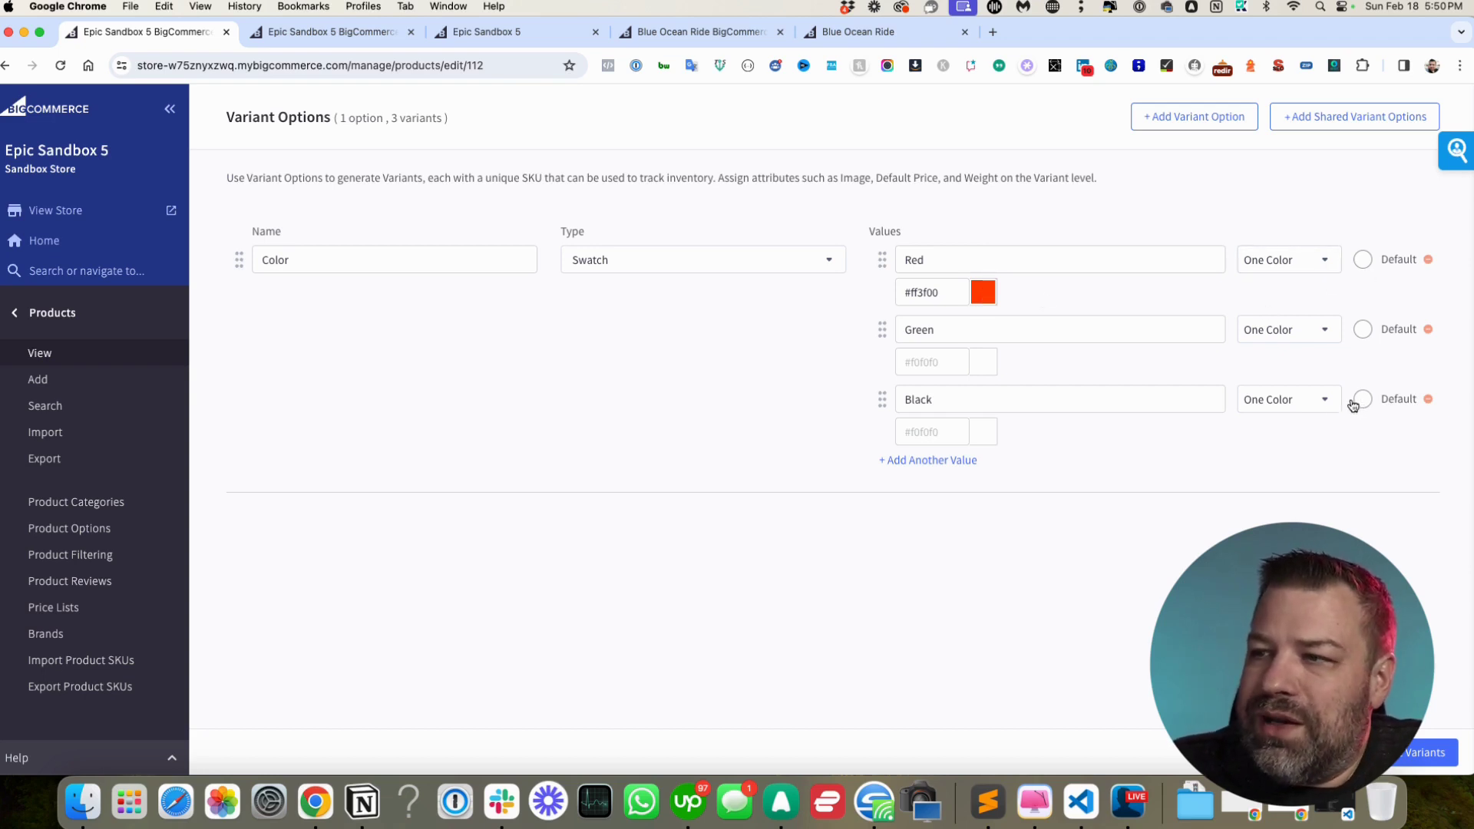
left_click(1280, 329)
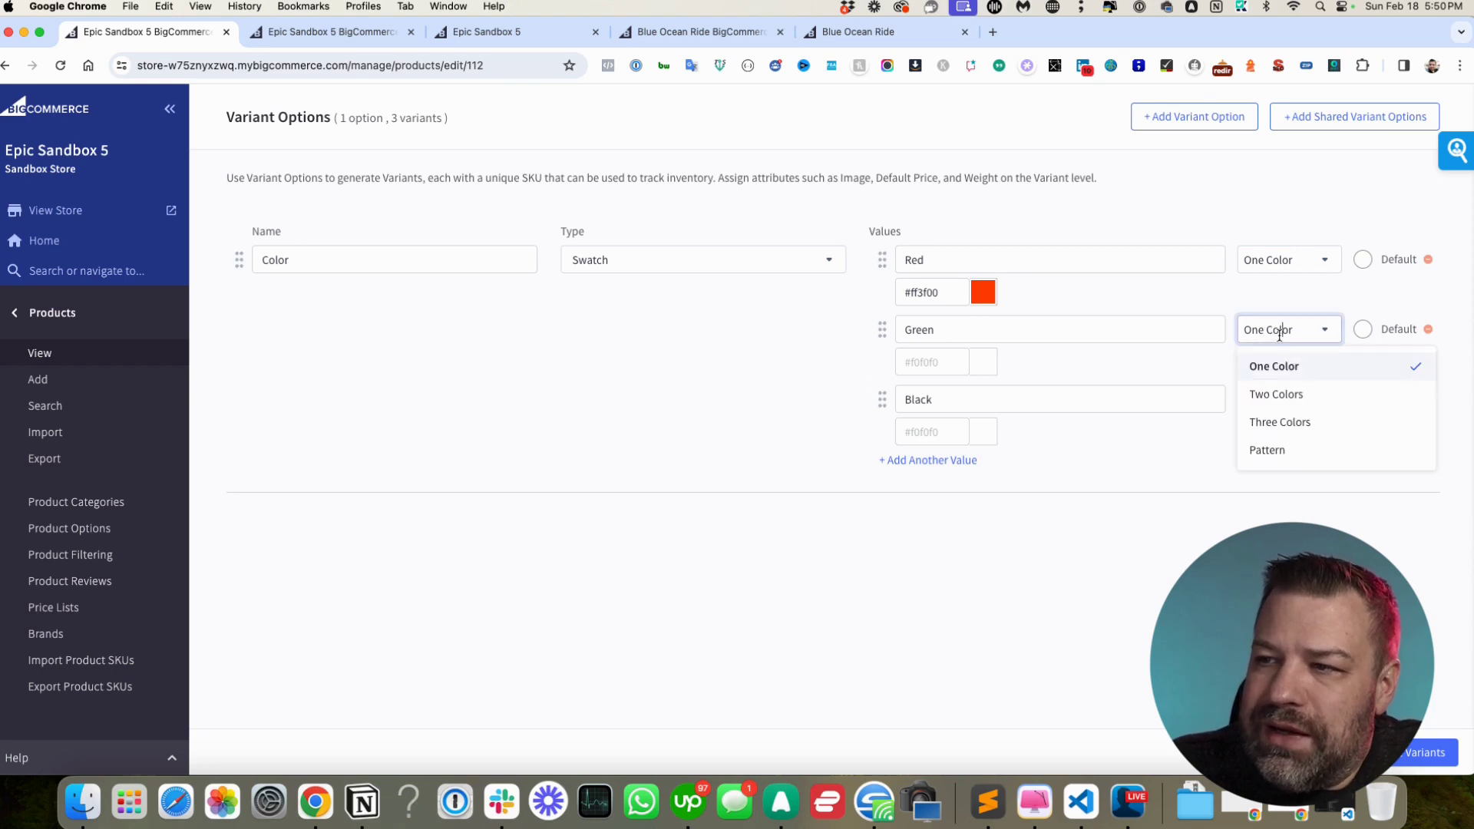
left_click(1284, 396)
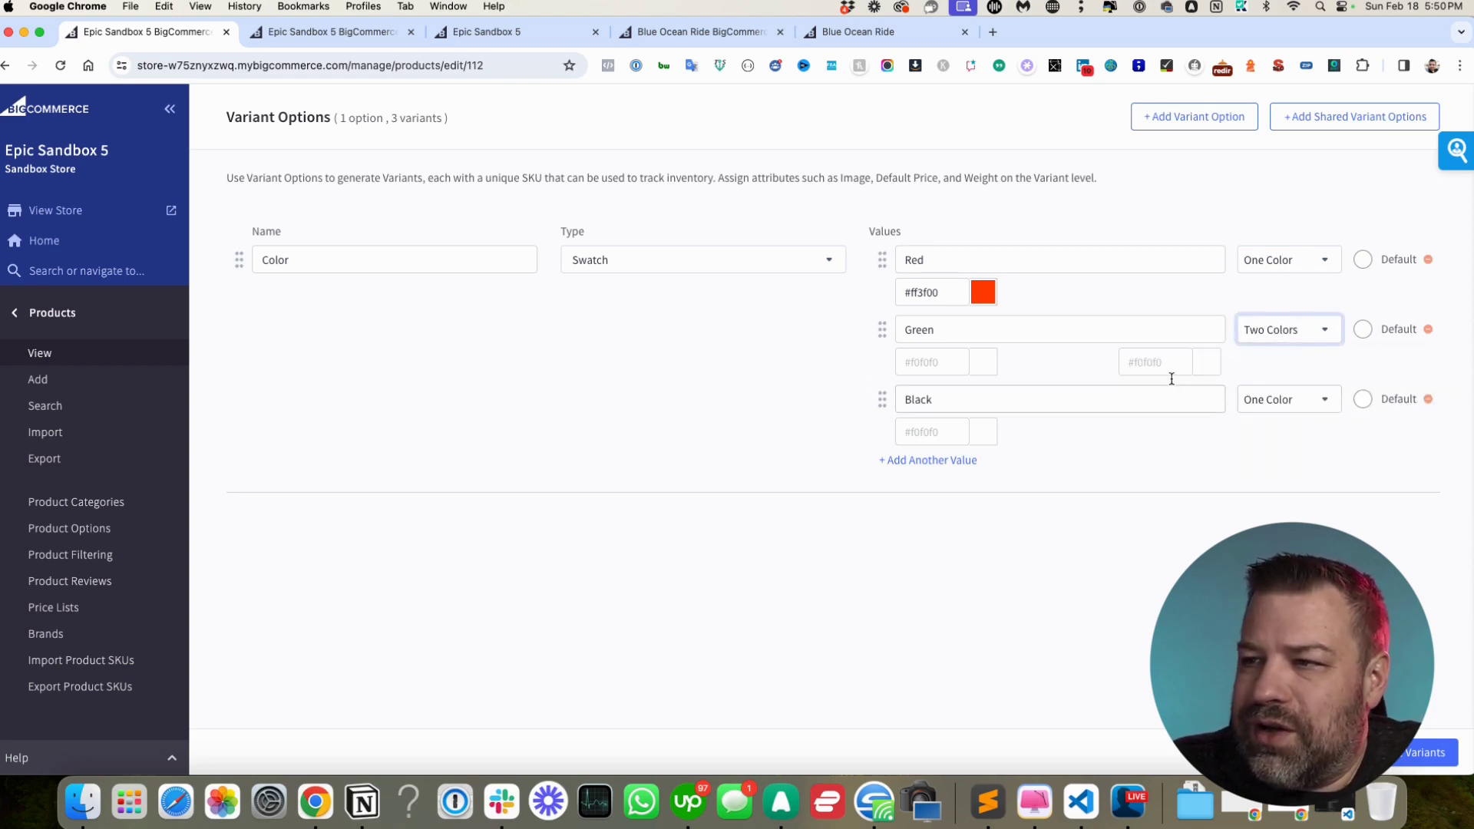
left_click(924, 329)
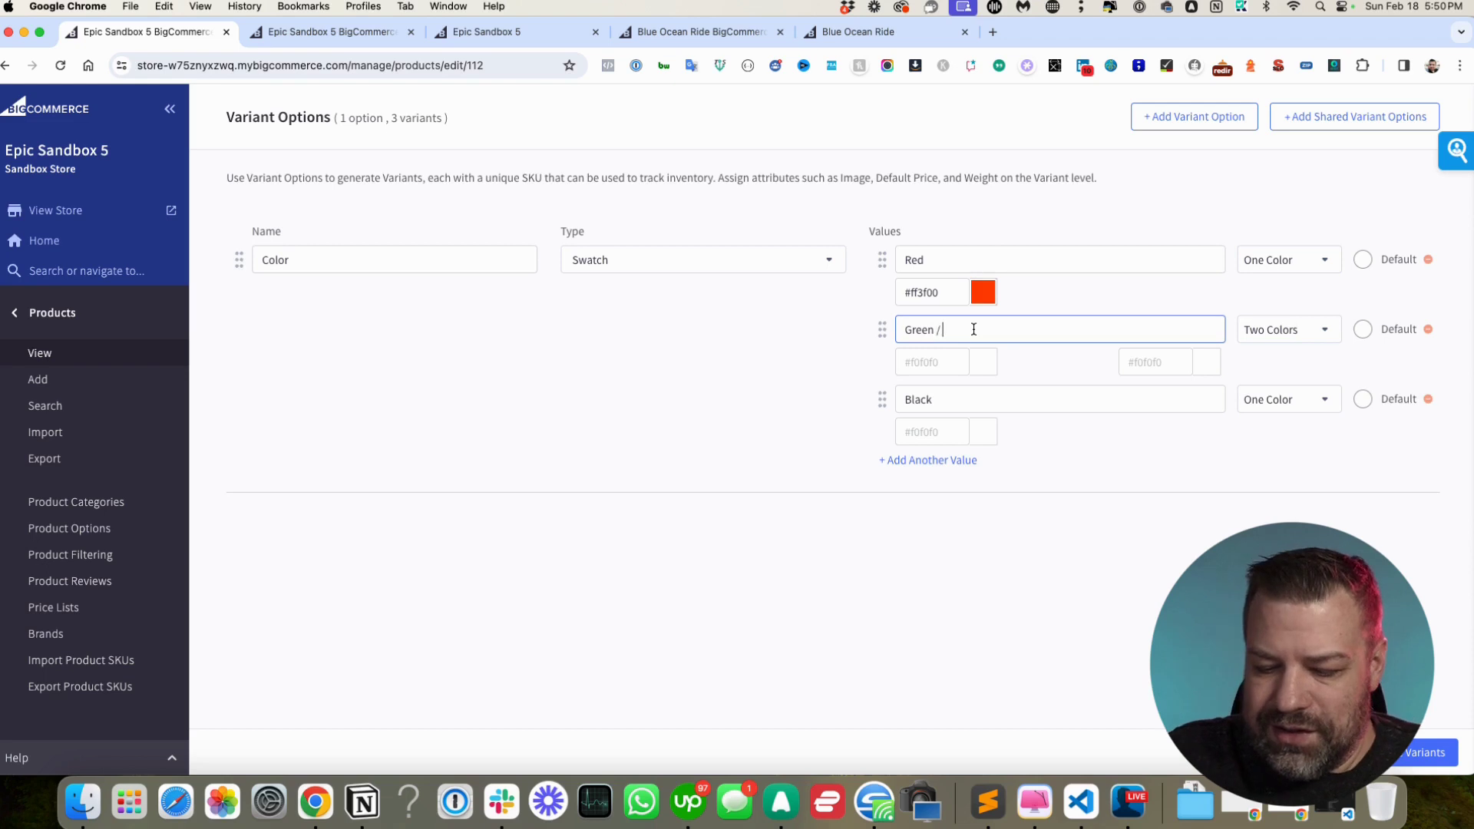
left_click(943, 330)
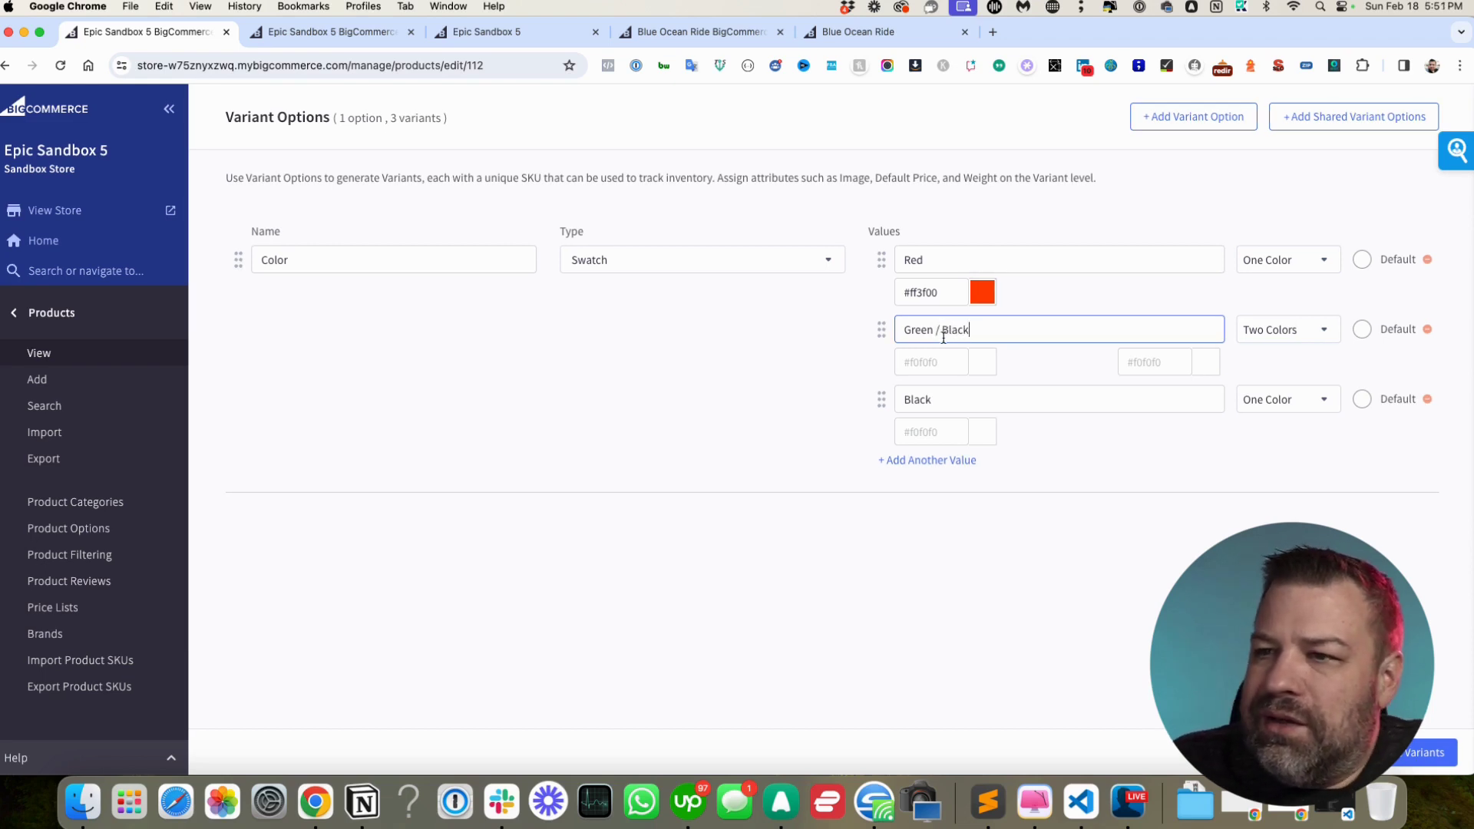
key("BackSpace")
type("&")
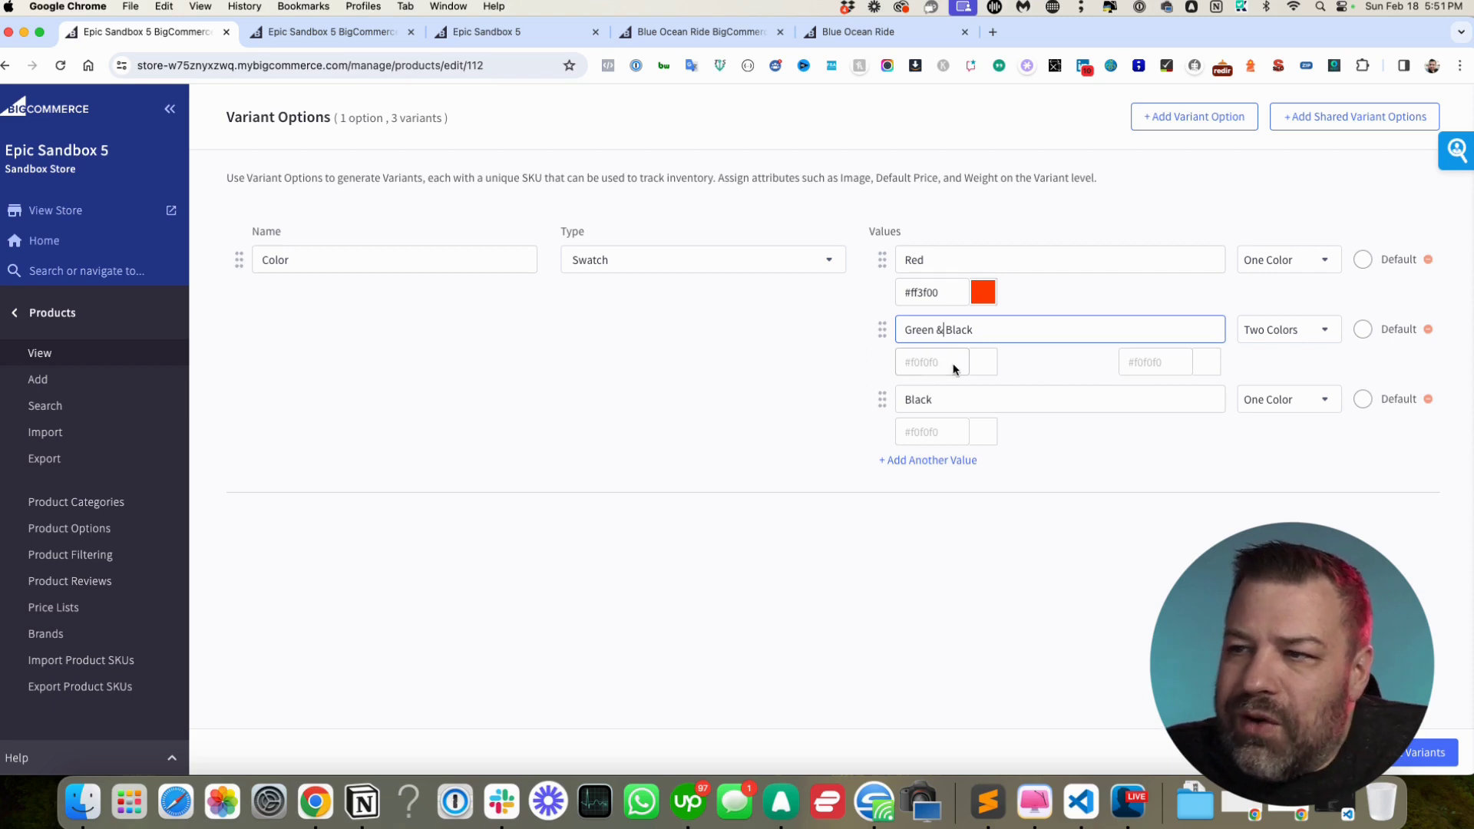
Pick green #51c108 and black #040404 as the two swatch colors of the Green & Black value
left_click(976, 367)
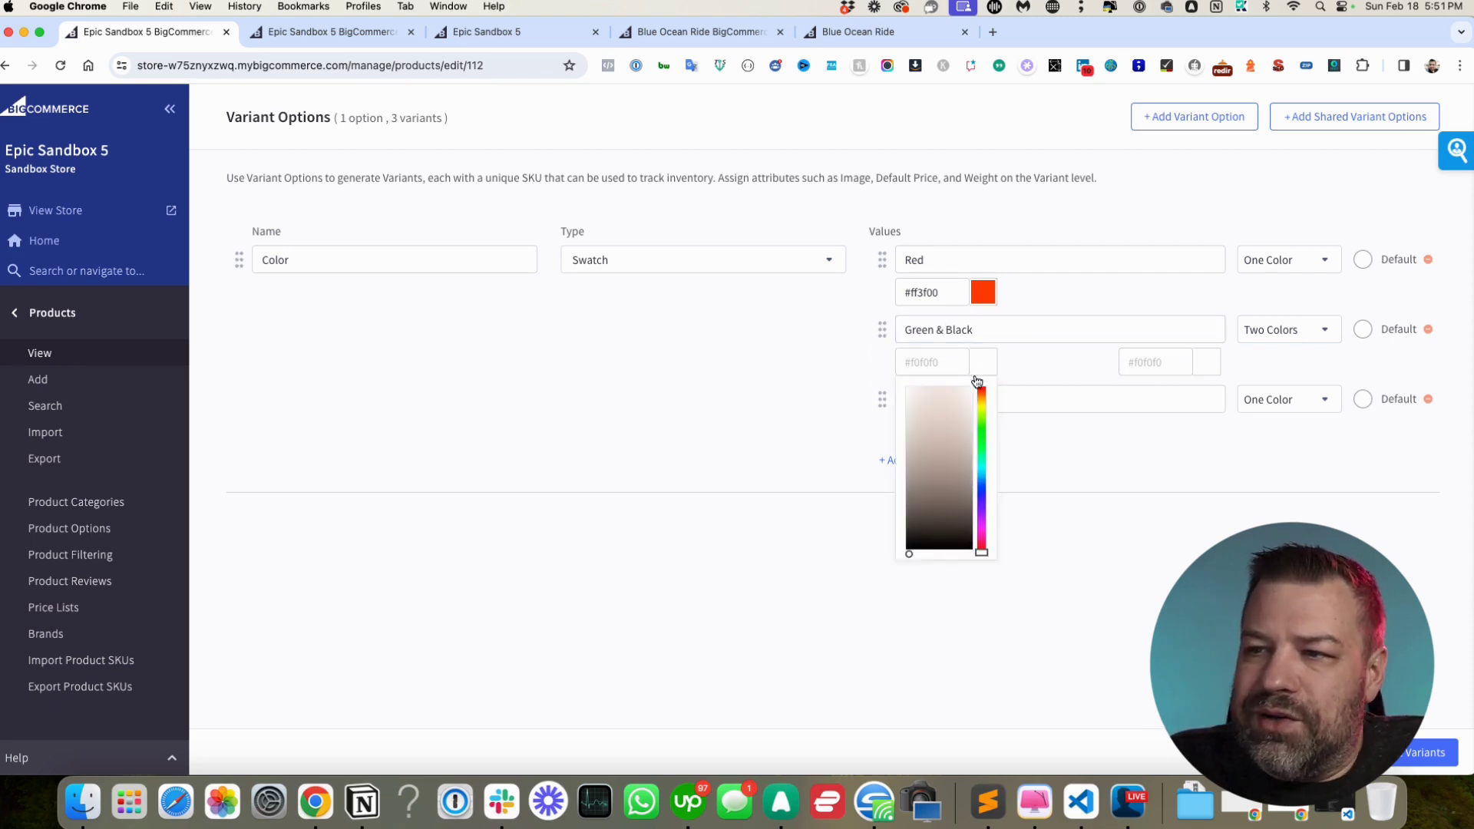
left_click(979, 423)
left_click(971, 425)
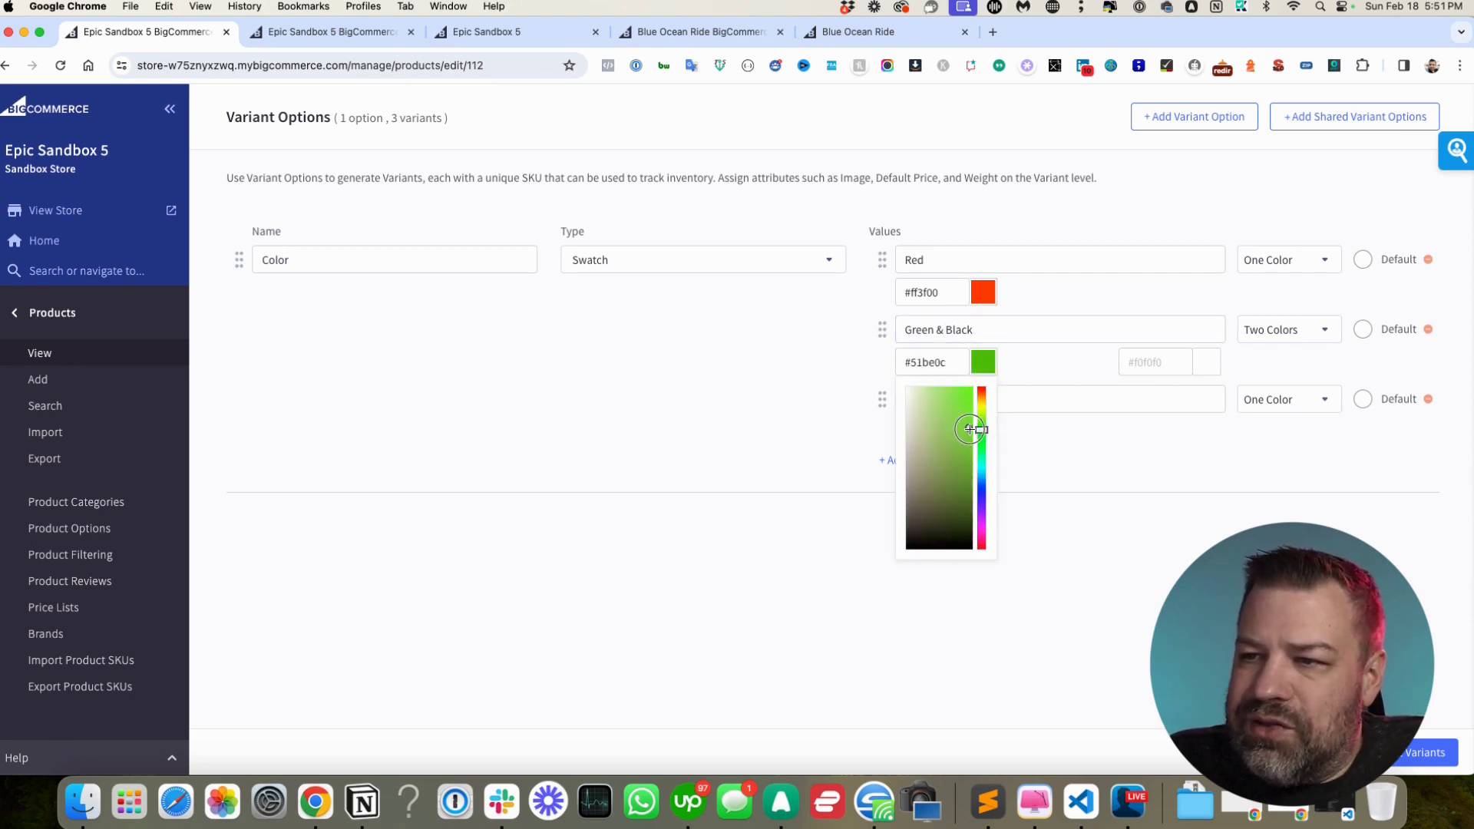
left_click(1062, 364)
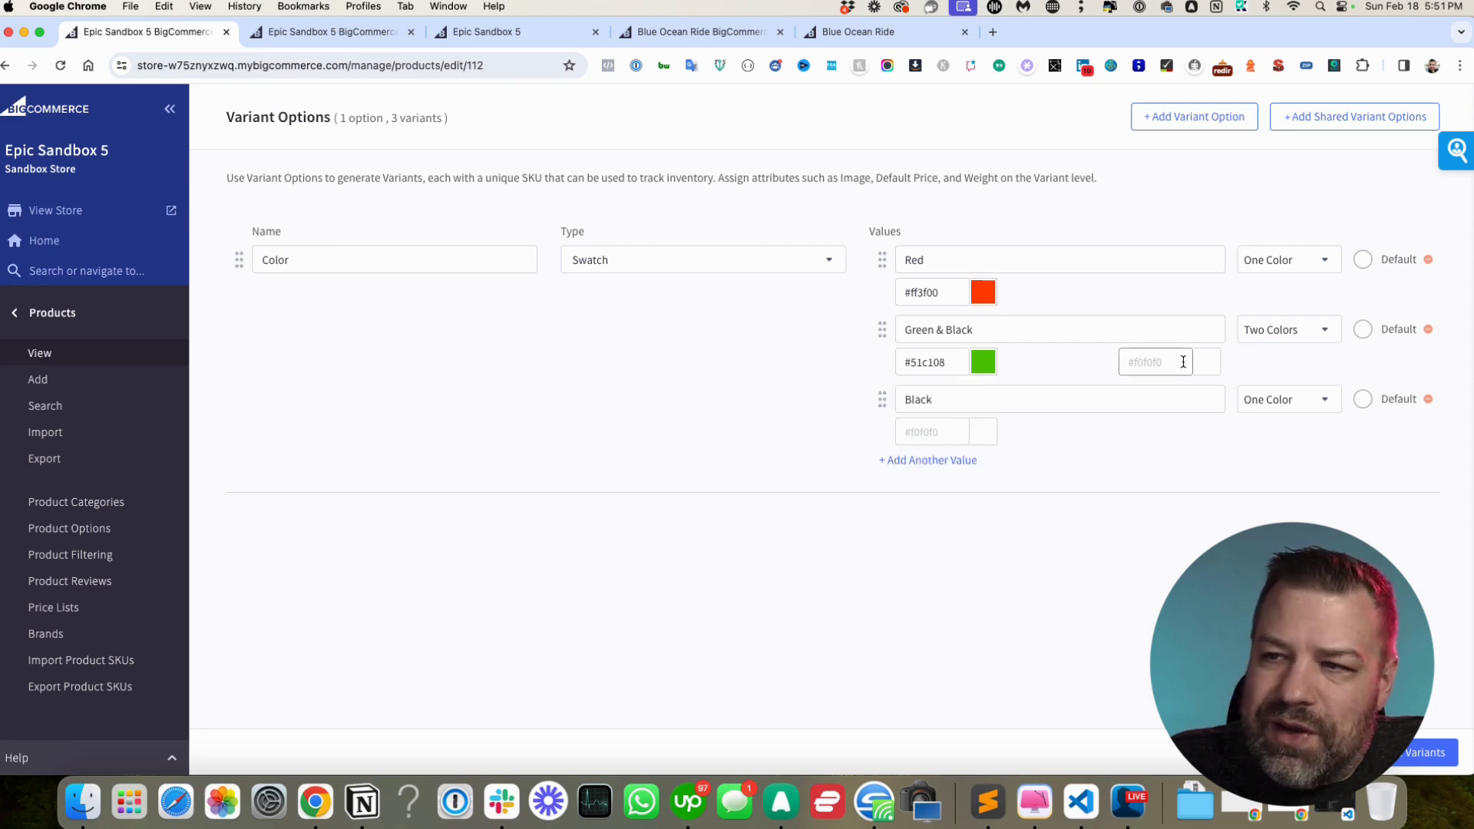
left_click(1204, 365)
left_click(1137, 519)
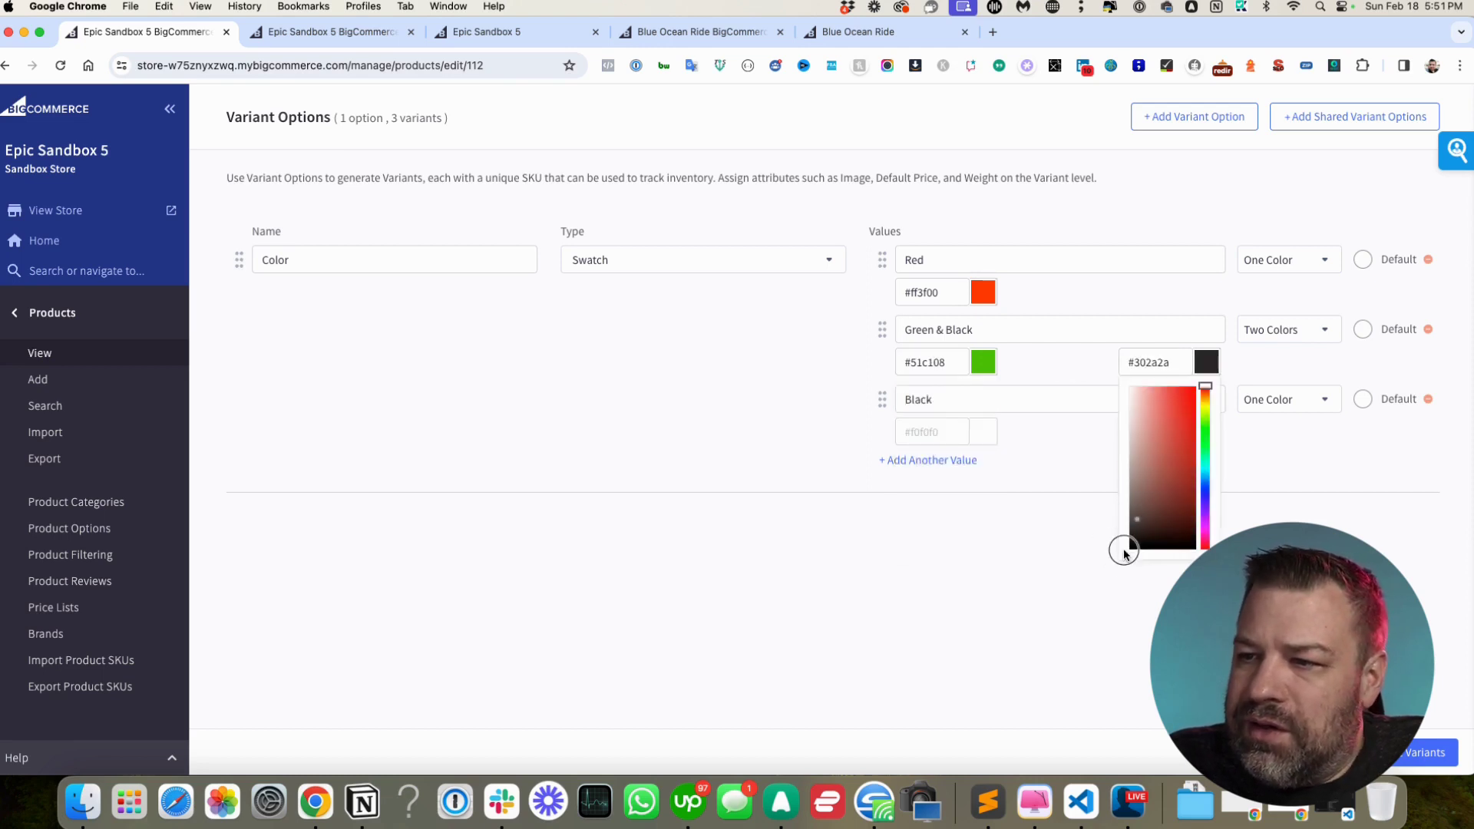
left_click(1132, 546)
left_click(1061, 375)
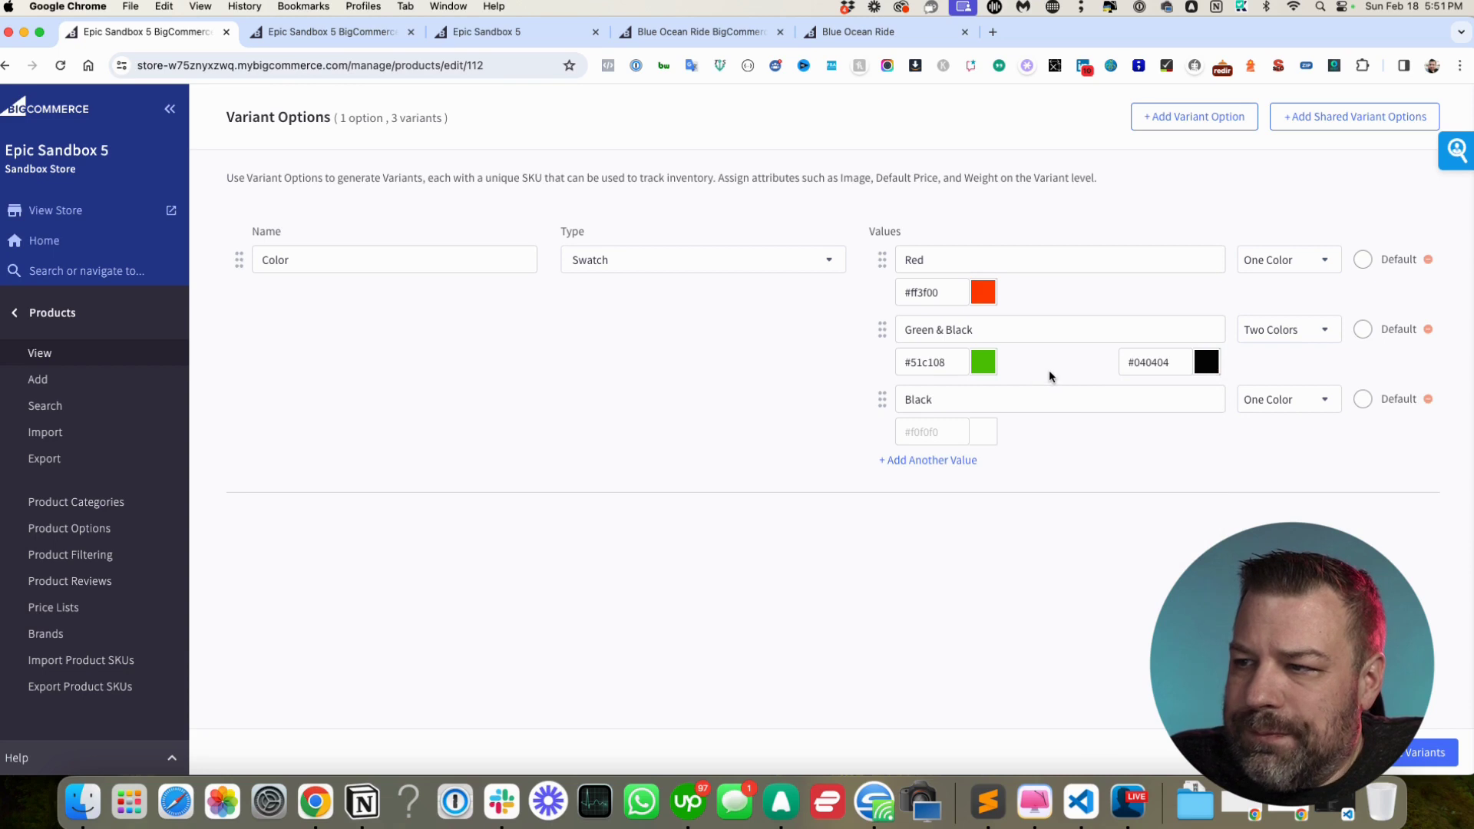
Switch the Black value's swatch type to Three Colors and rename the value Black & Yellow & Black
left_click(1303, 402)
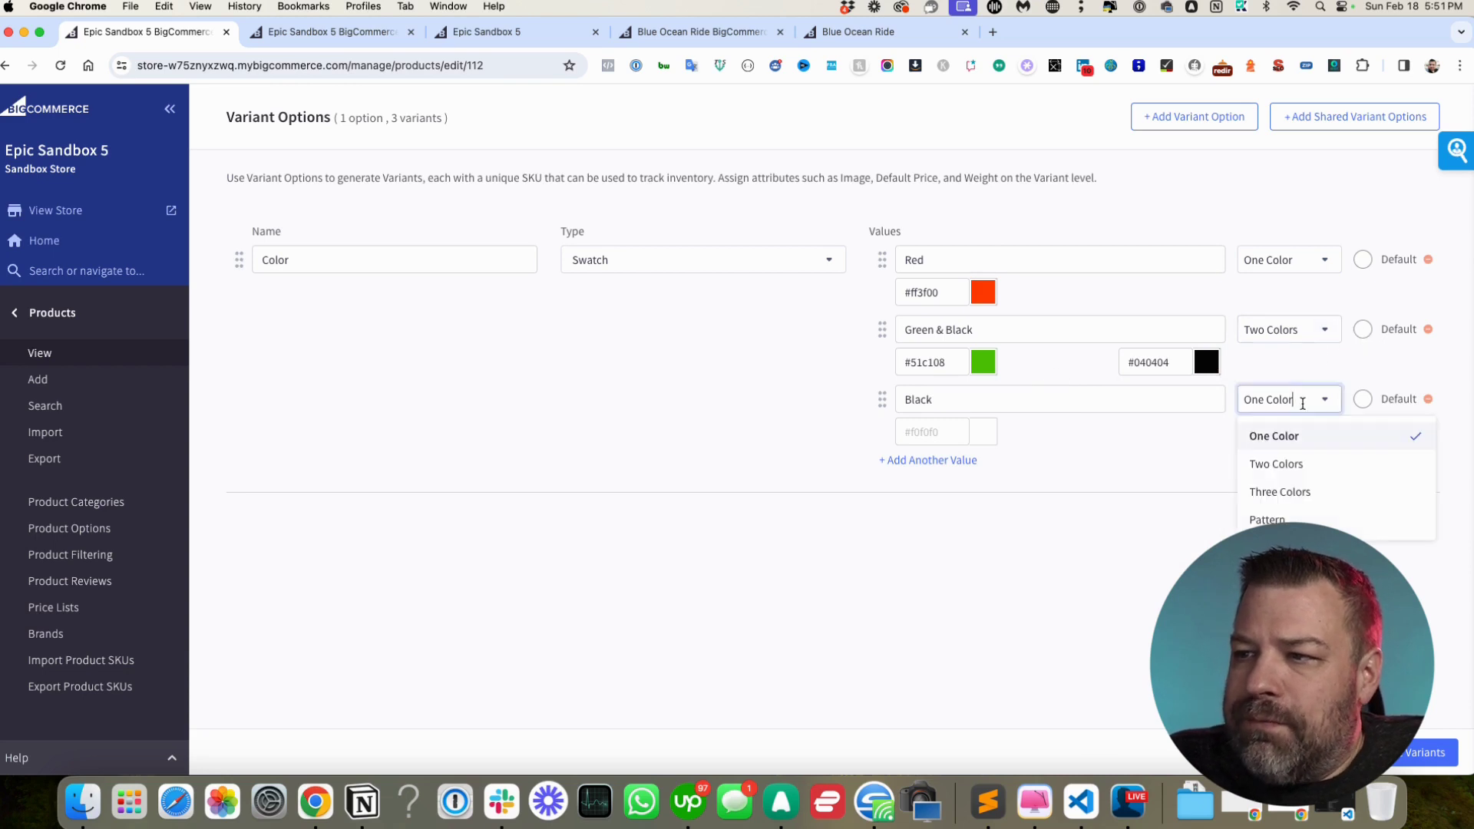
left_click(1298, 492)
left_click(983, 401)
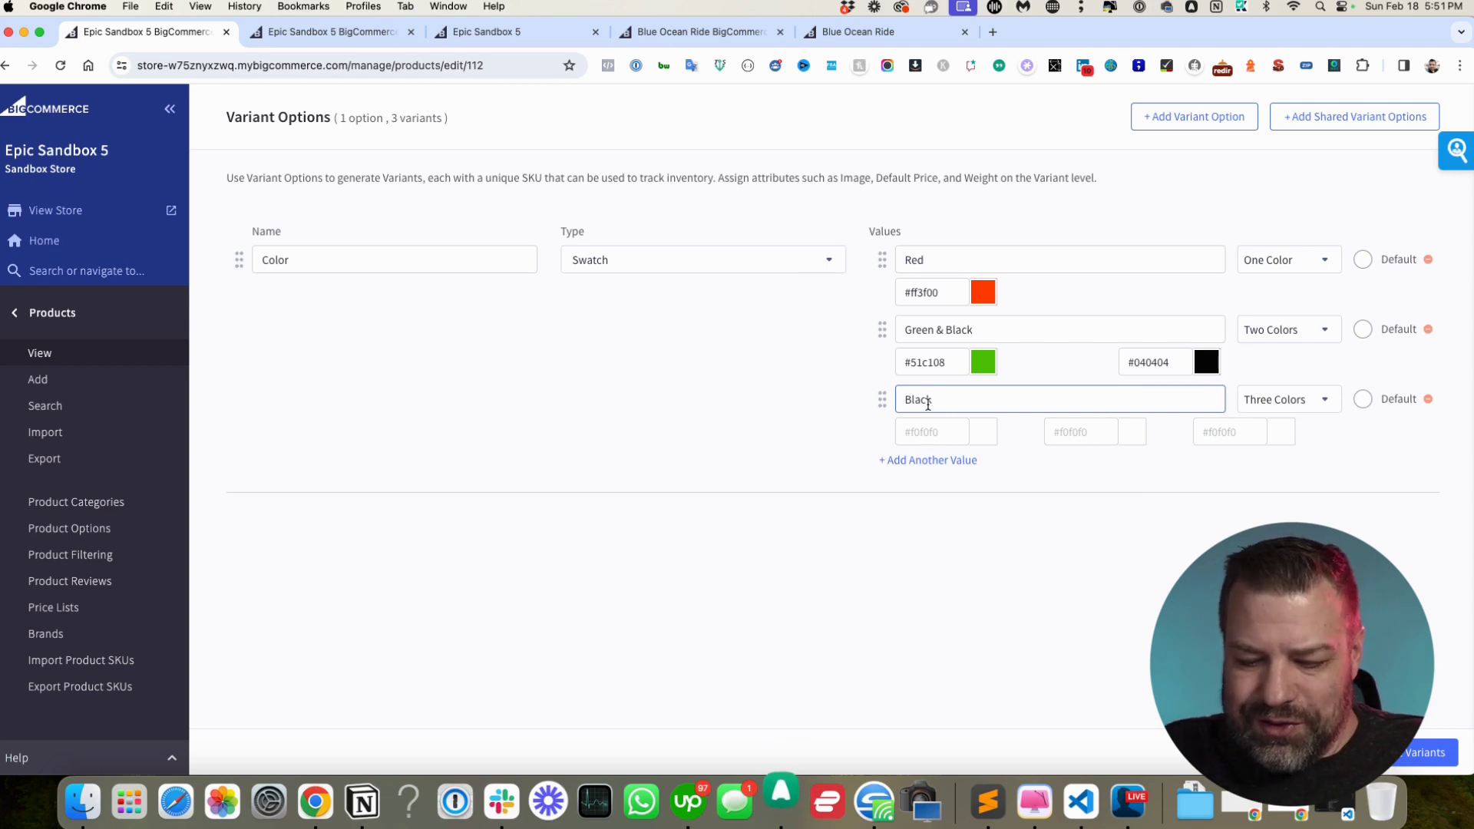
type("black")
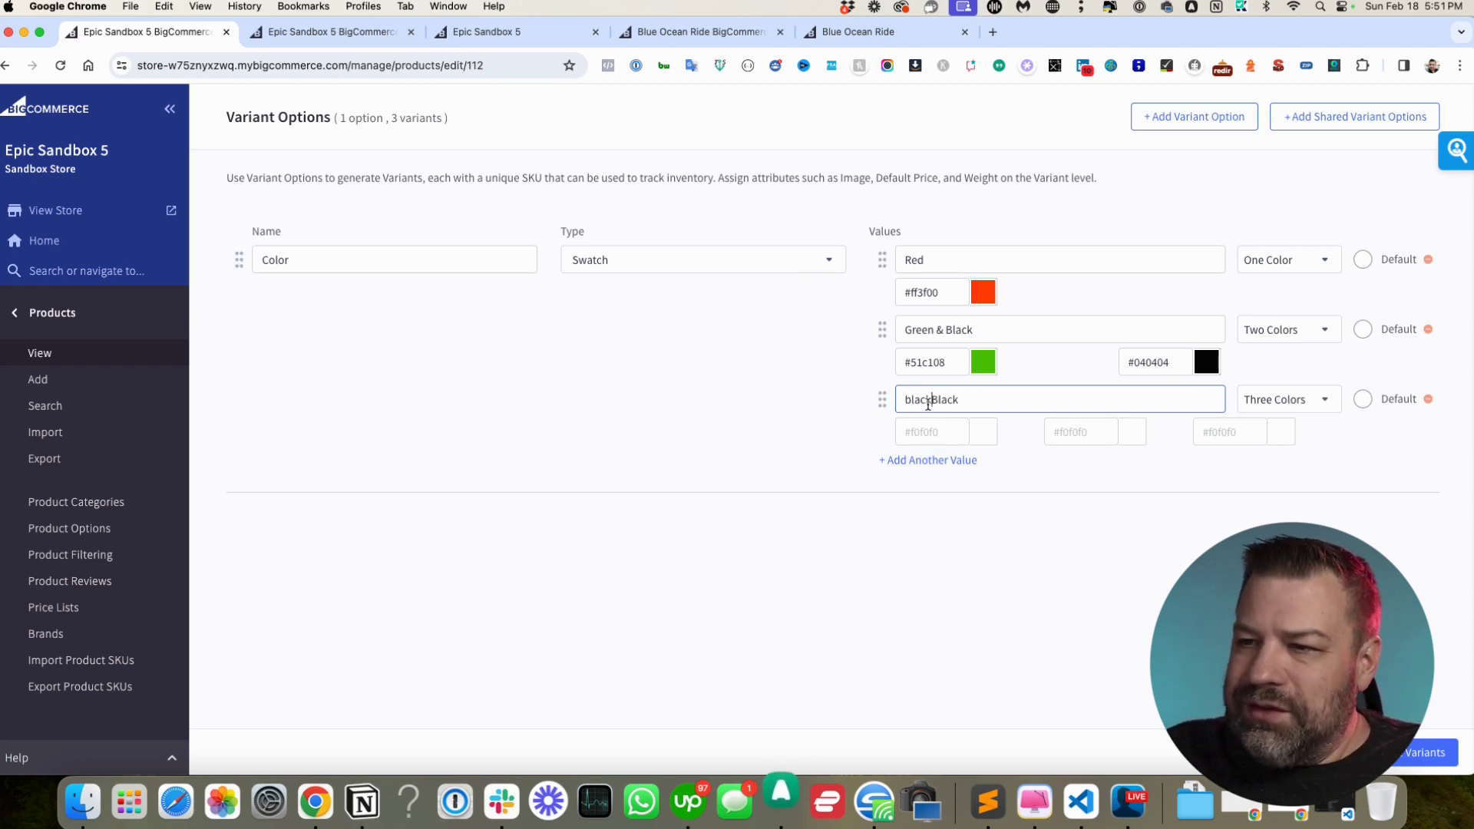
key("BackSpace")
key("BackSpace")
key("BackSpace")
key("BackSpace")
key("BackSpace")
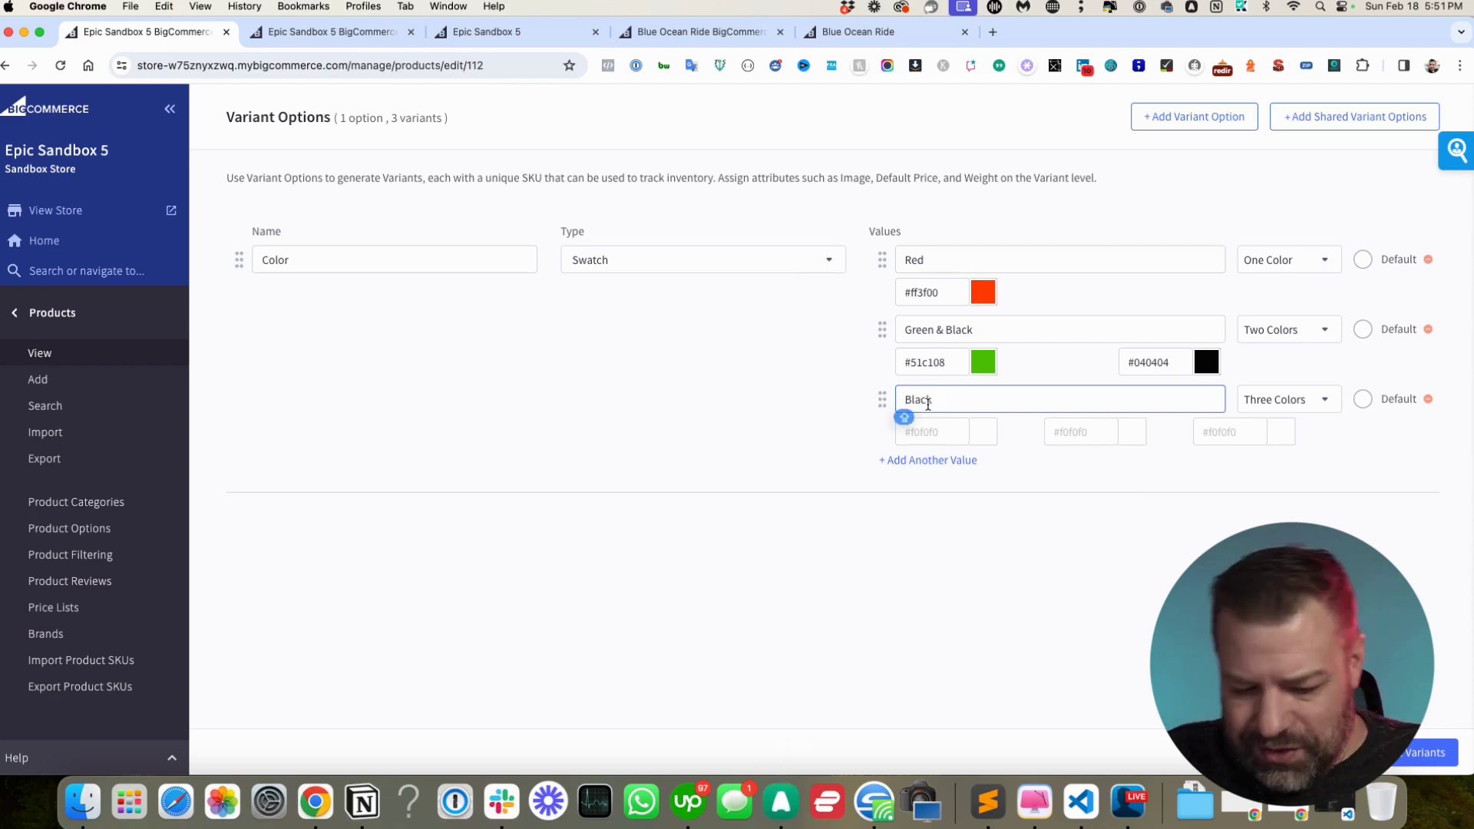
type("BLAC")
key("BackSpace")
key("BackSpace")
key("BackSpace")
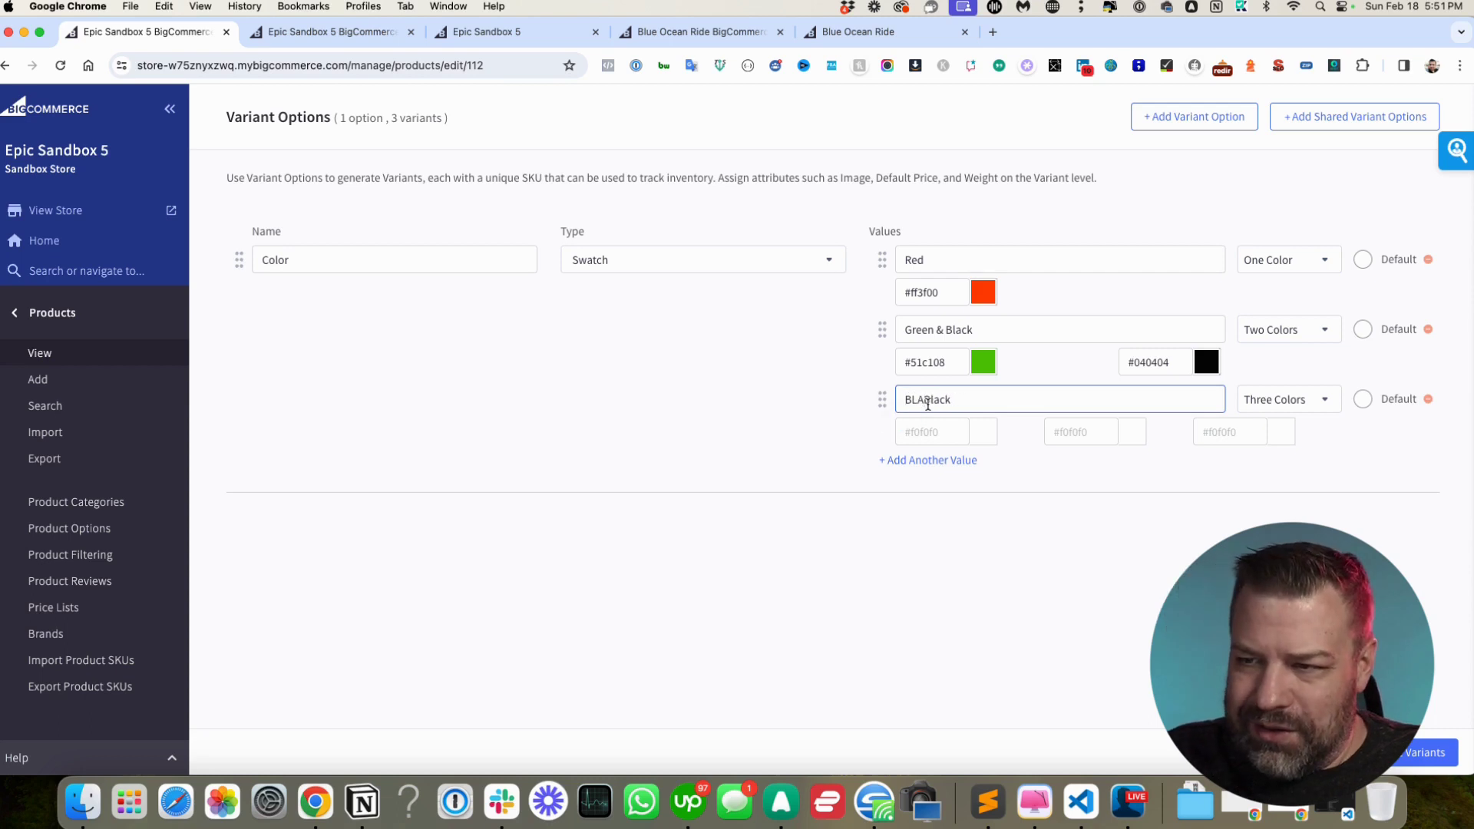
type("lack ")
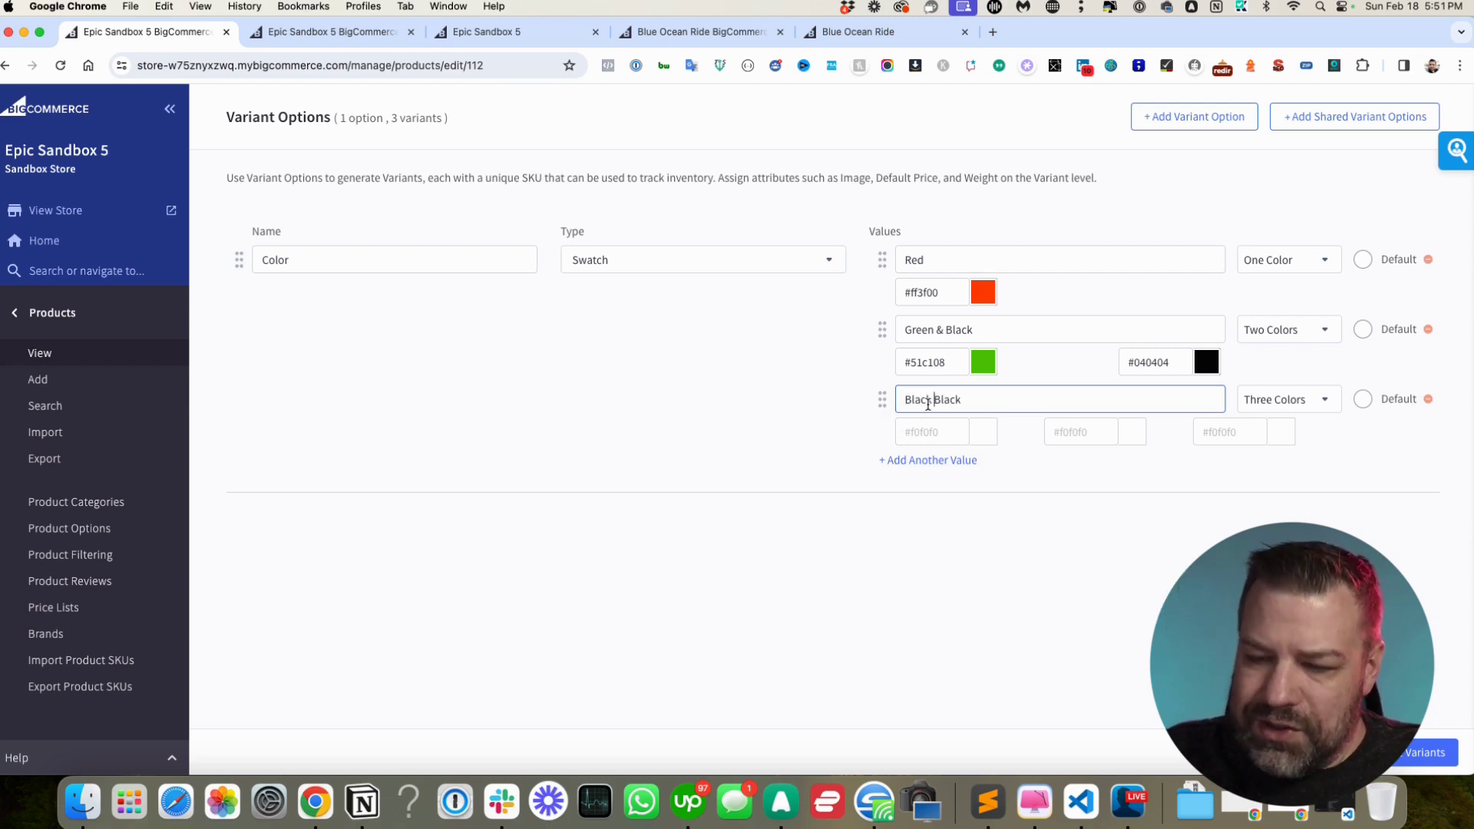
type("& Yellow ")
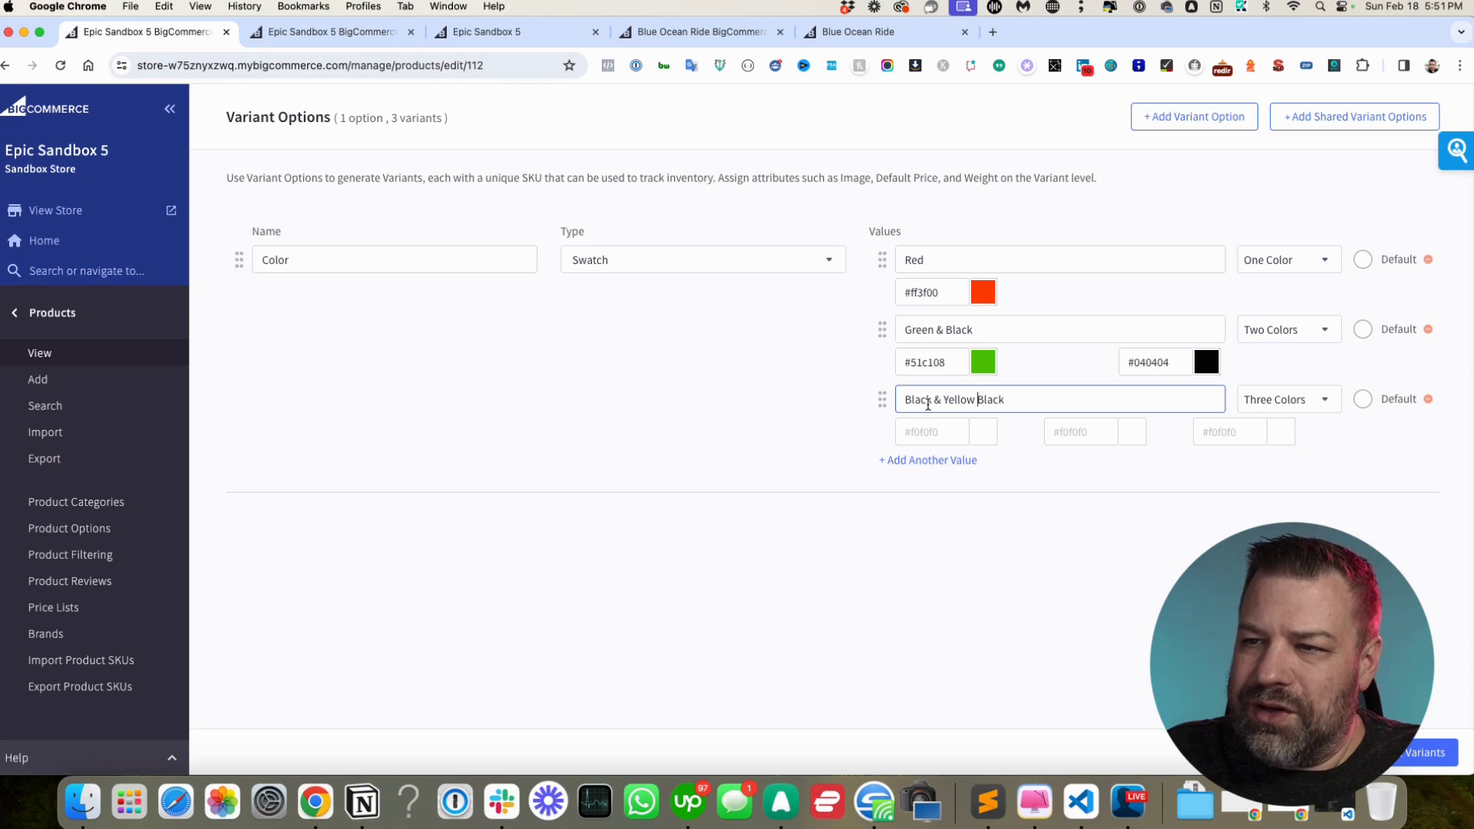
type("&")
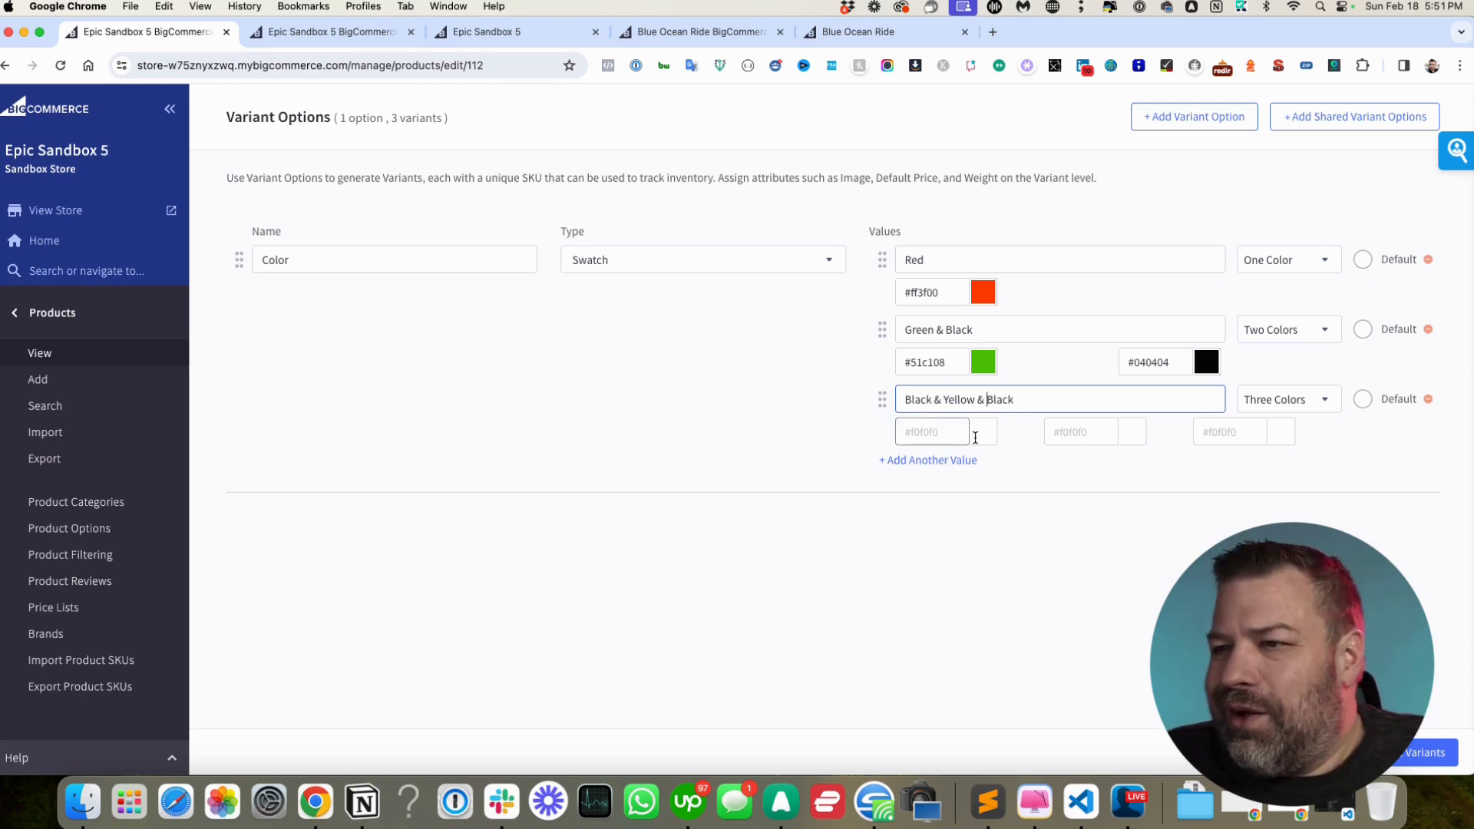
Pick #040404, #f2cc05 and #040404 as the three swatch colors of the Black & Yellow & Black value
left_click(986, 442)
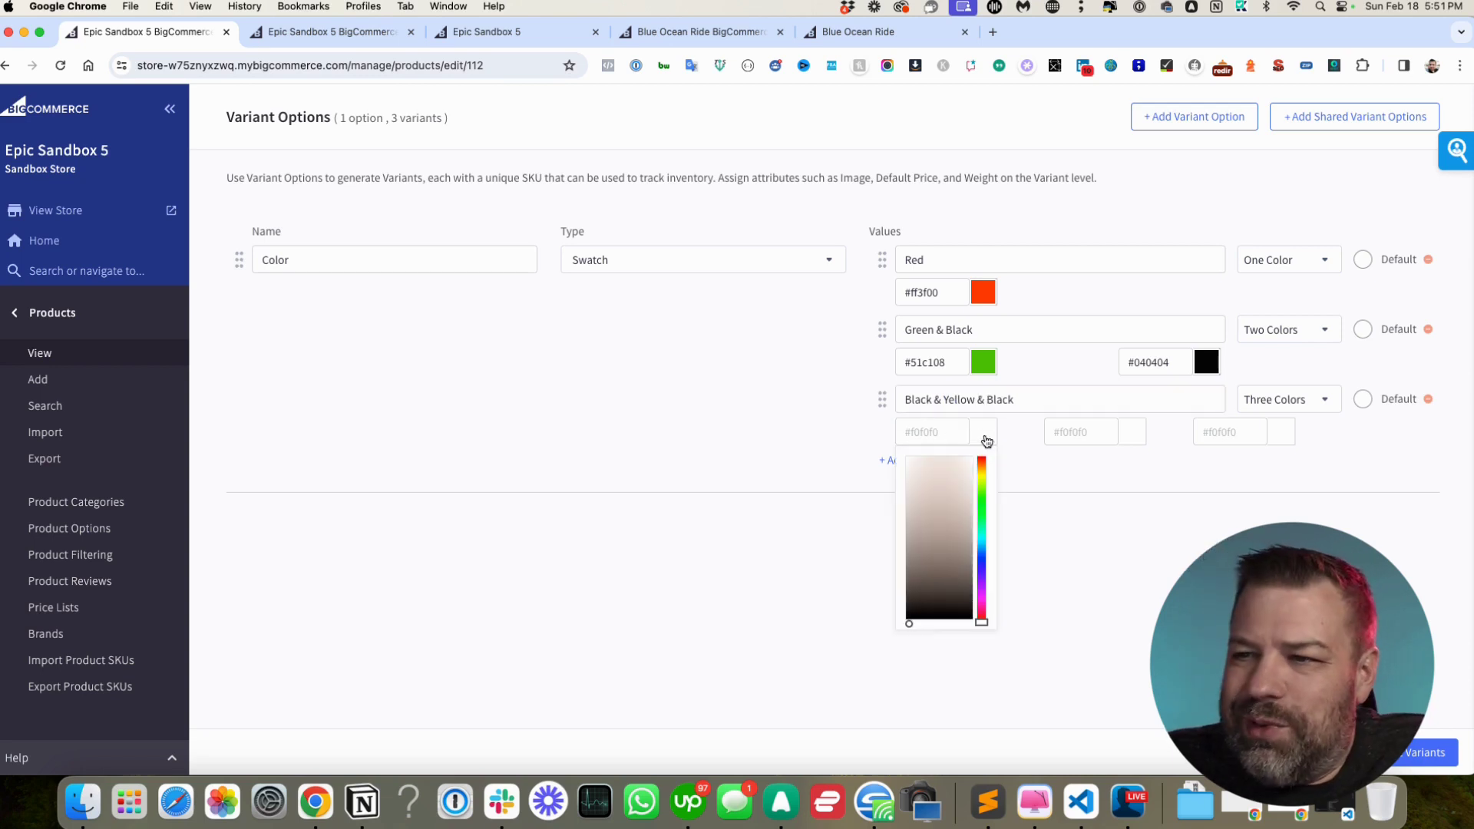
left_click(908, 619)
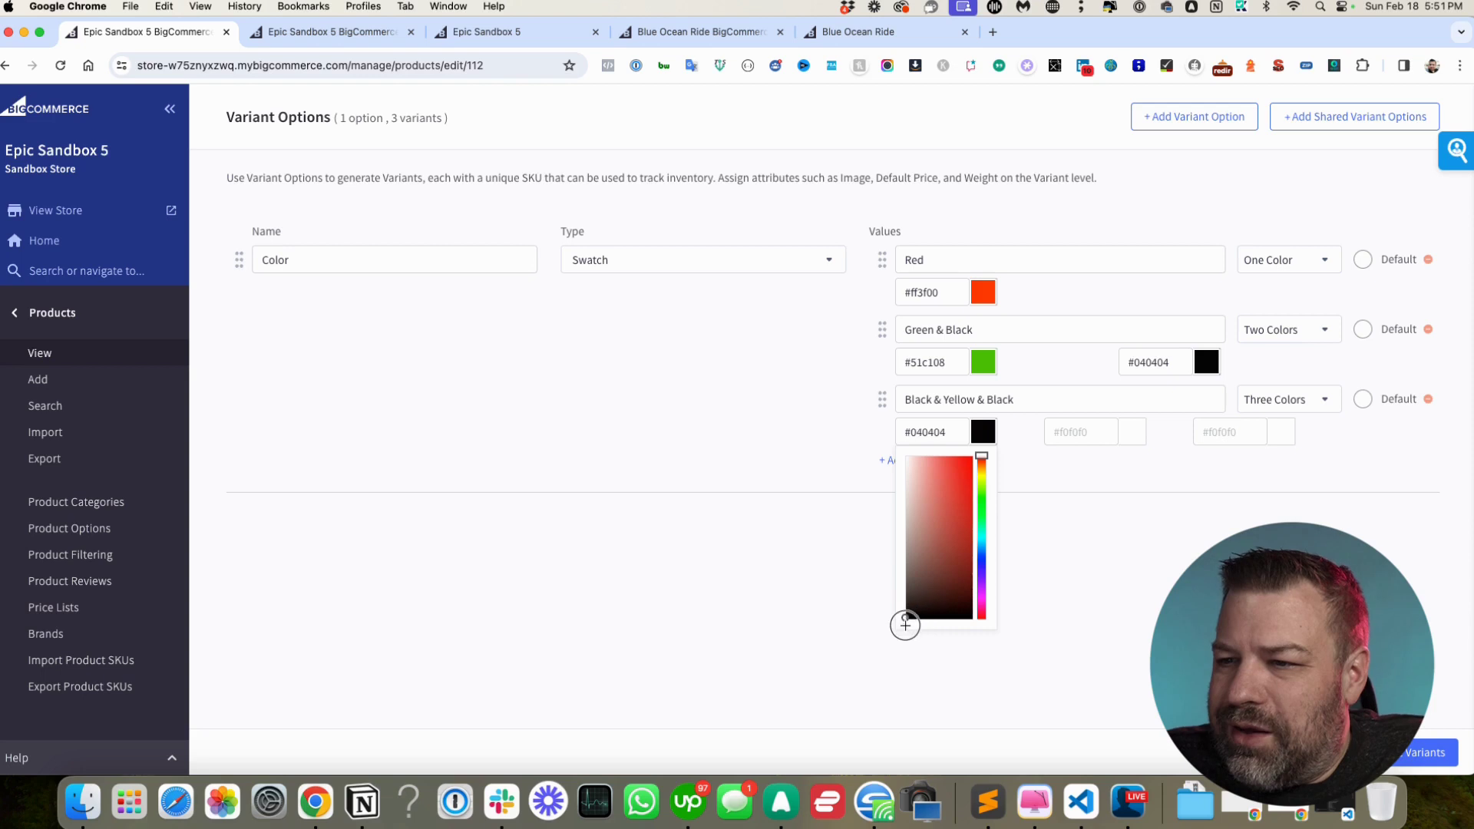
left_click(1140, 443)
left_click(1130, 478)
left_click(1122, 464)
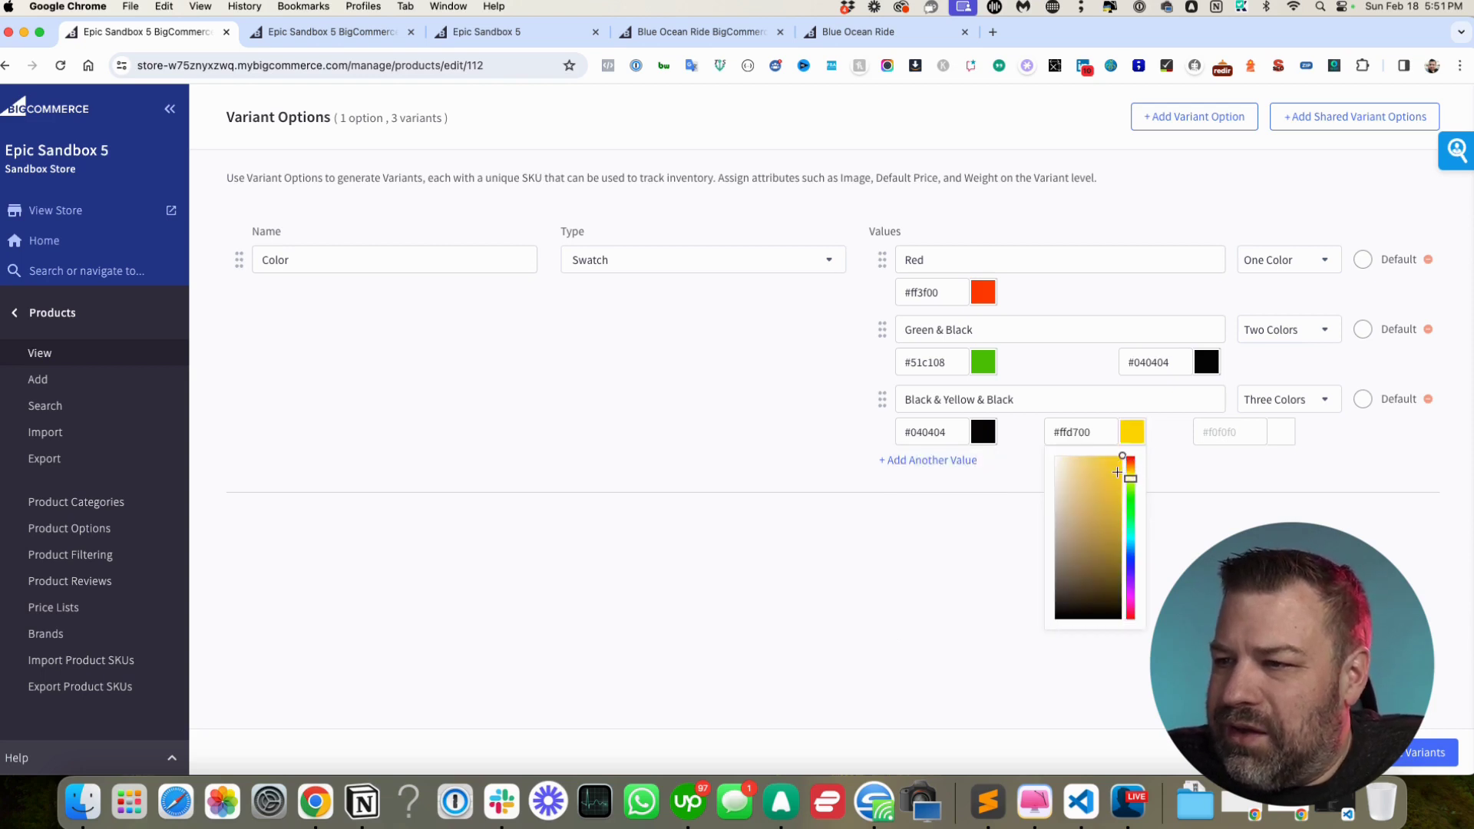
left_click(1281, 431)
left_click(1207, 617)
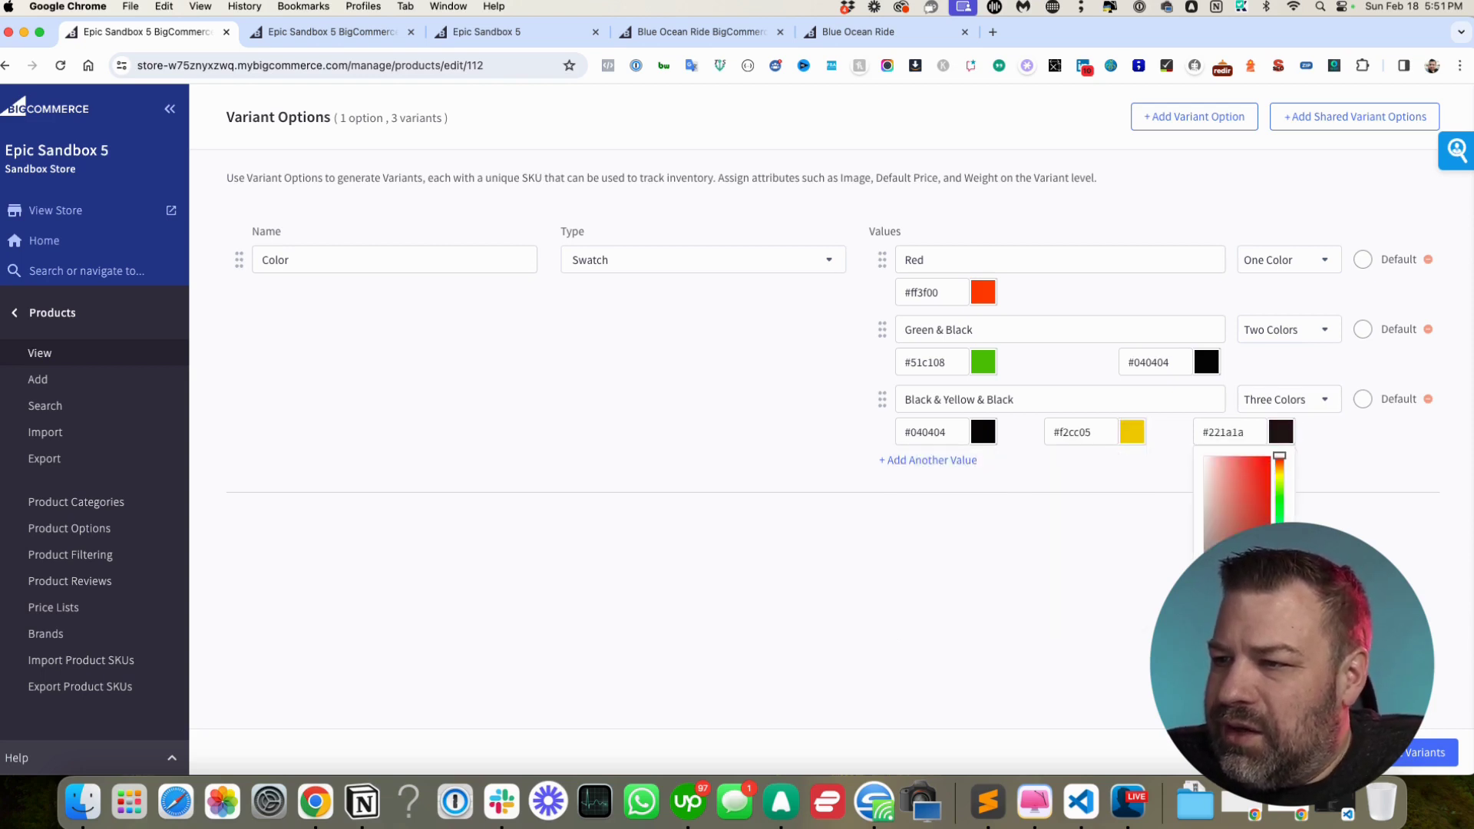
left_click(1348, 424)
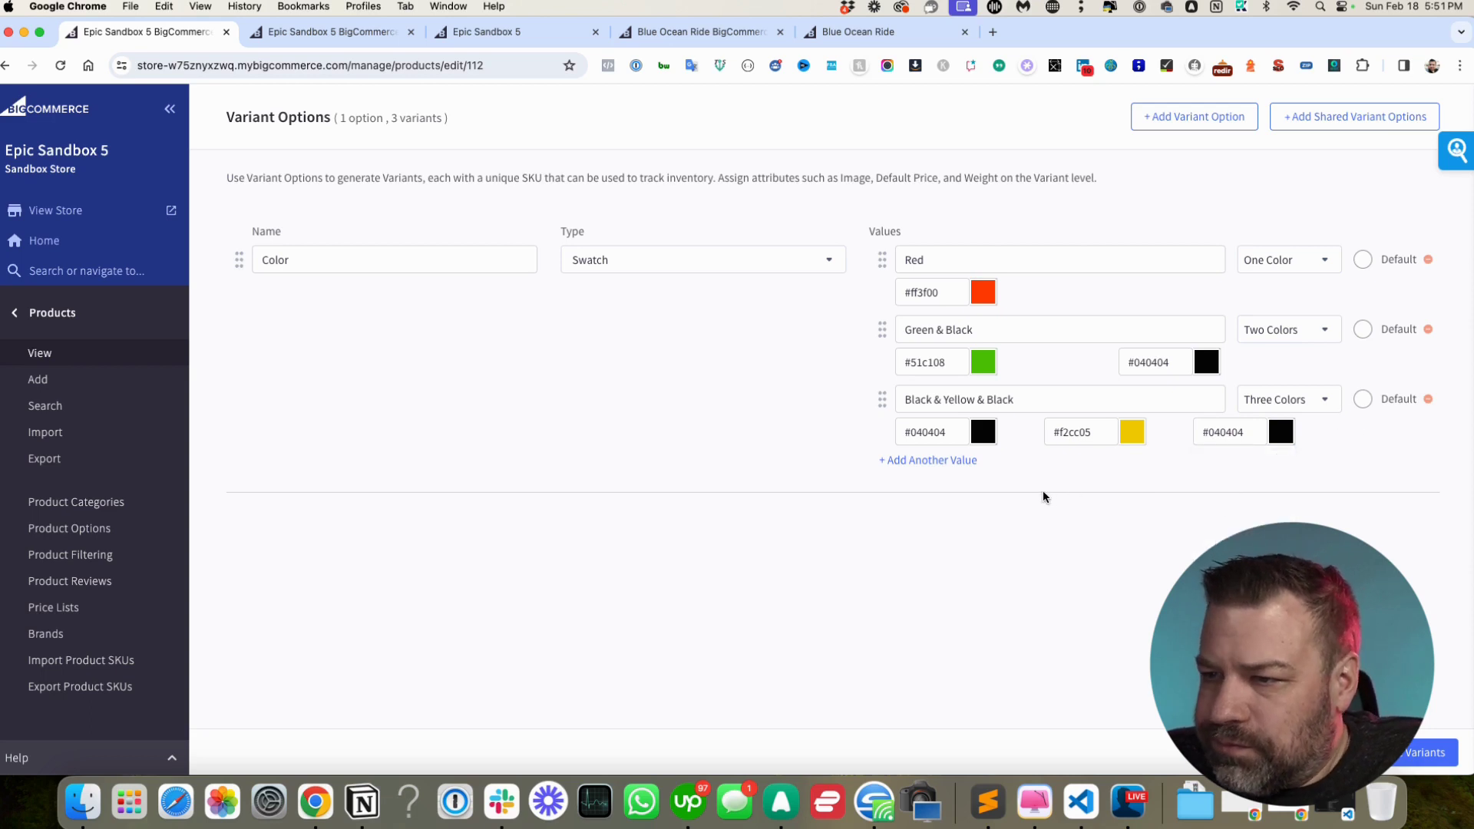
Add a fourth value to the Color option and set its swatch type to Pattern
left_click(964, 470)
left_click(1321, 469)
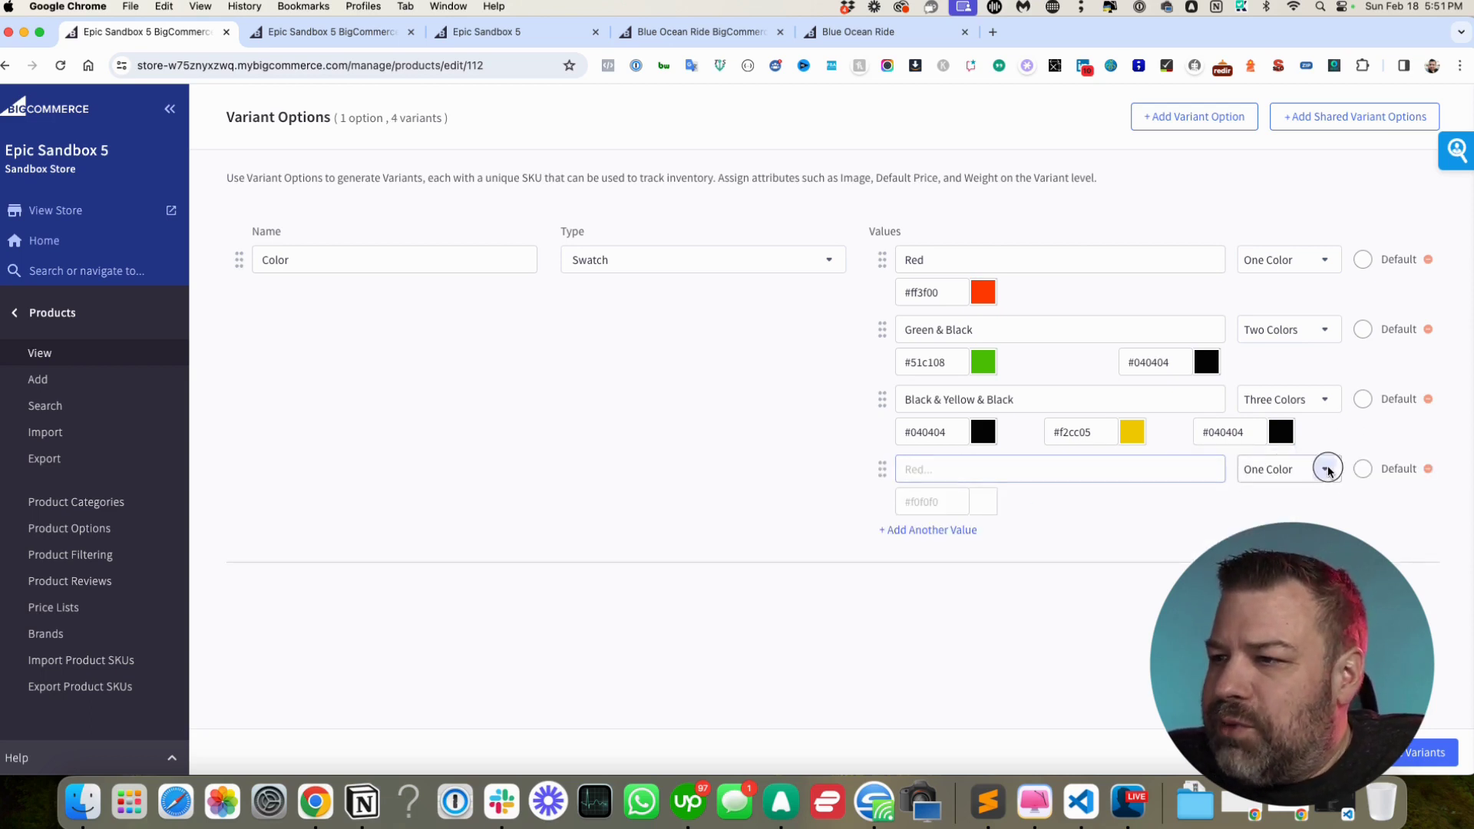
left_click(1290, 591)
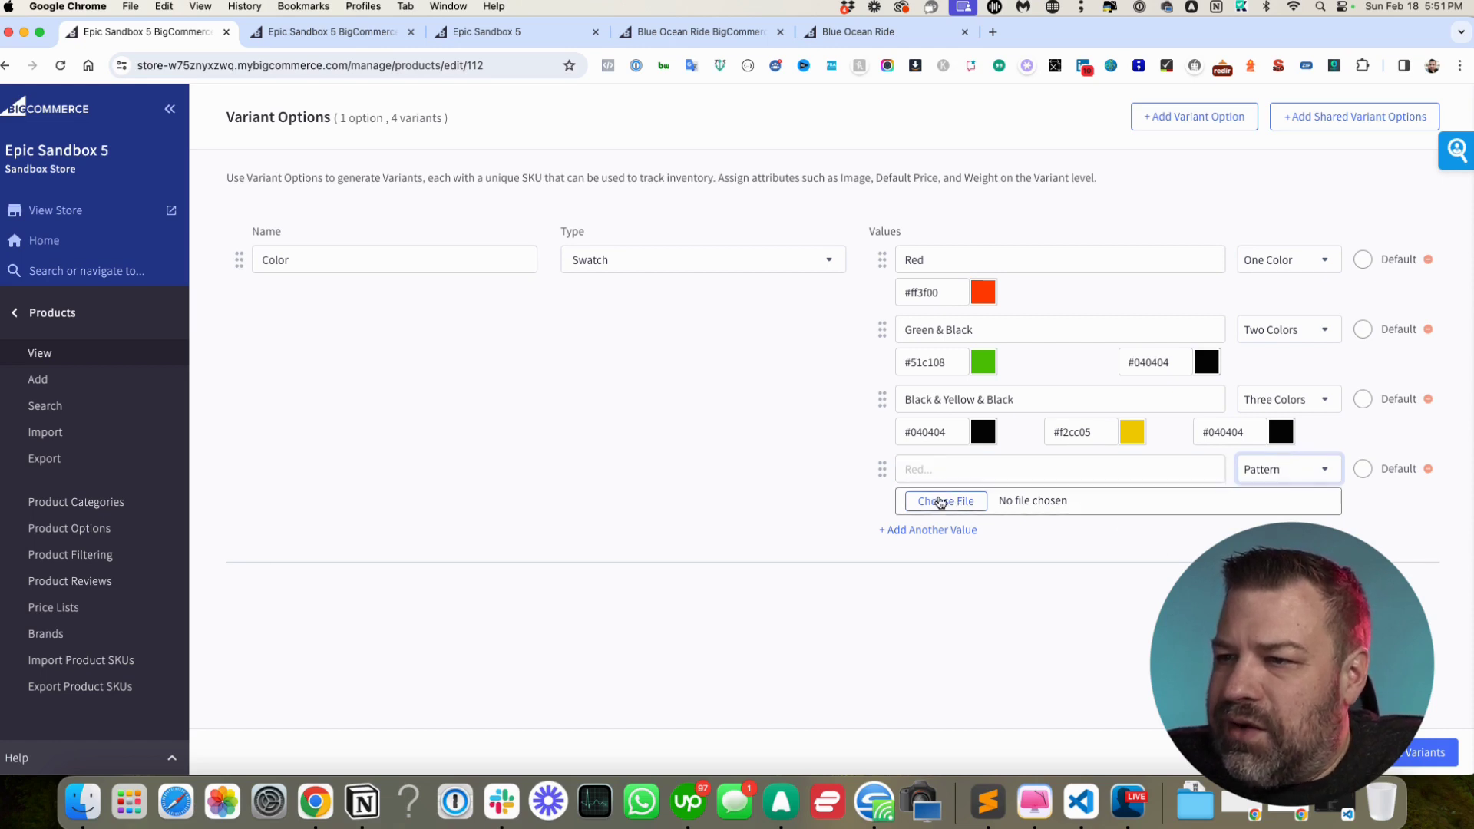
Choose 1.jpg from the sample mugs folder in Downloads as the fourth value's pattern image
left_click(943, 500)
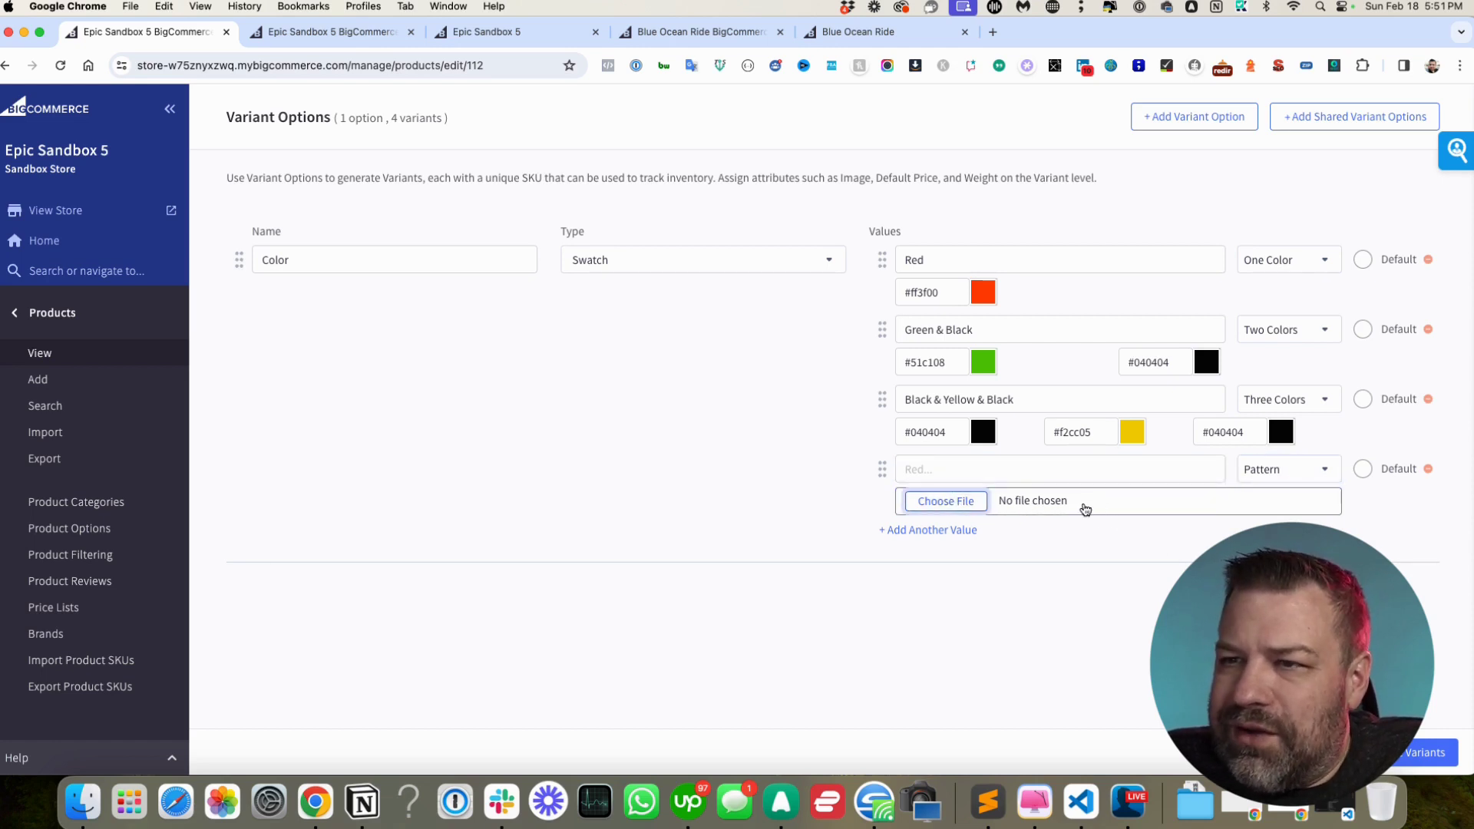
left_click(1086, 507)
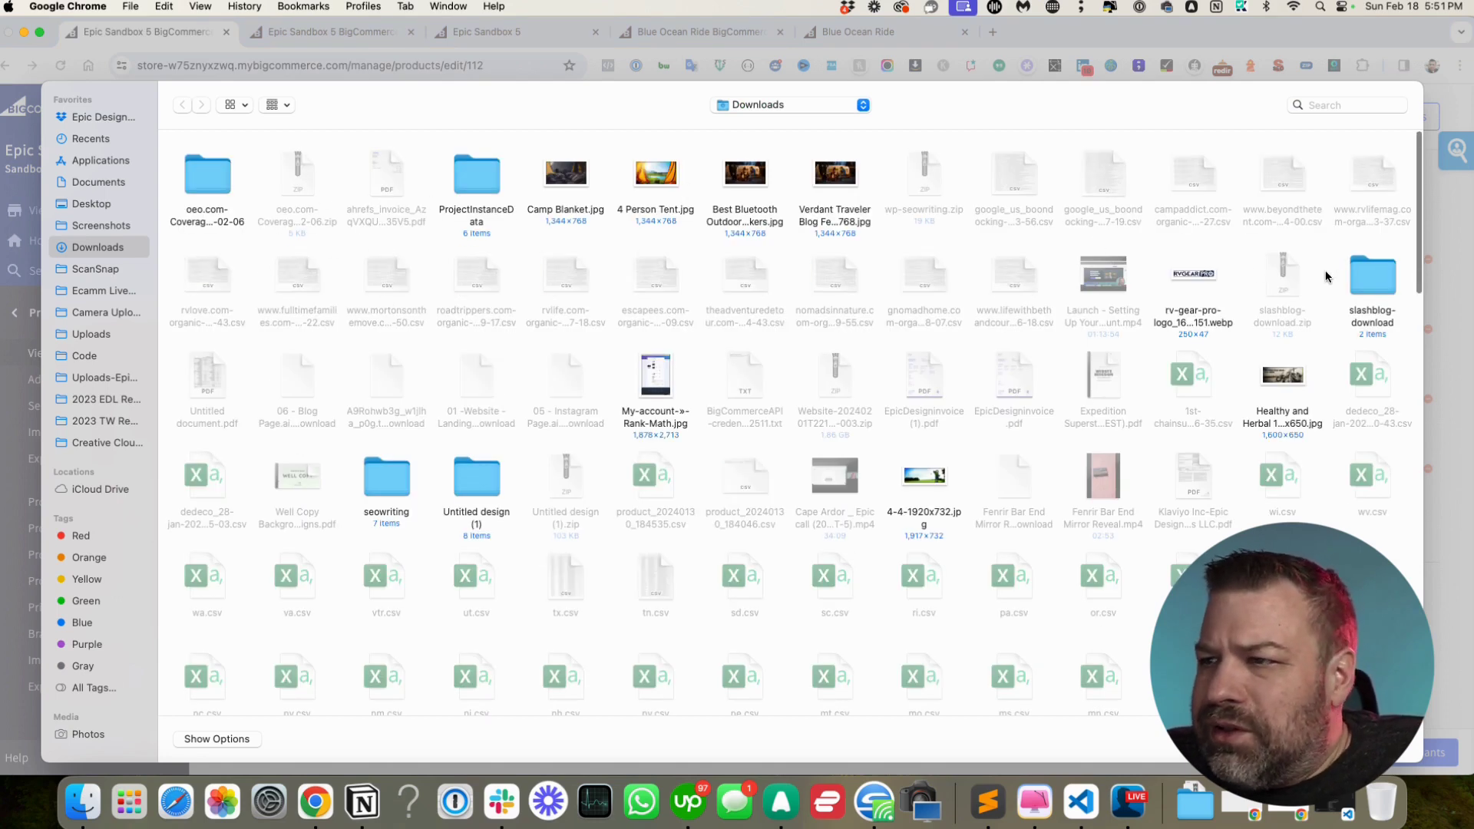
scroll(573, 533, "down", 10)
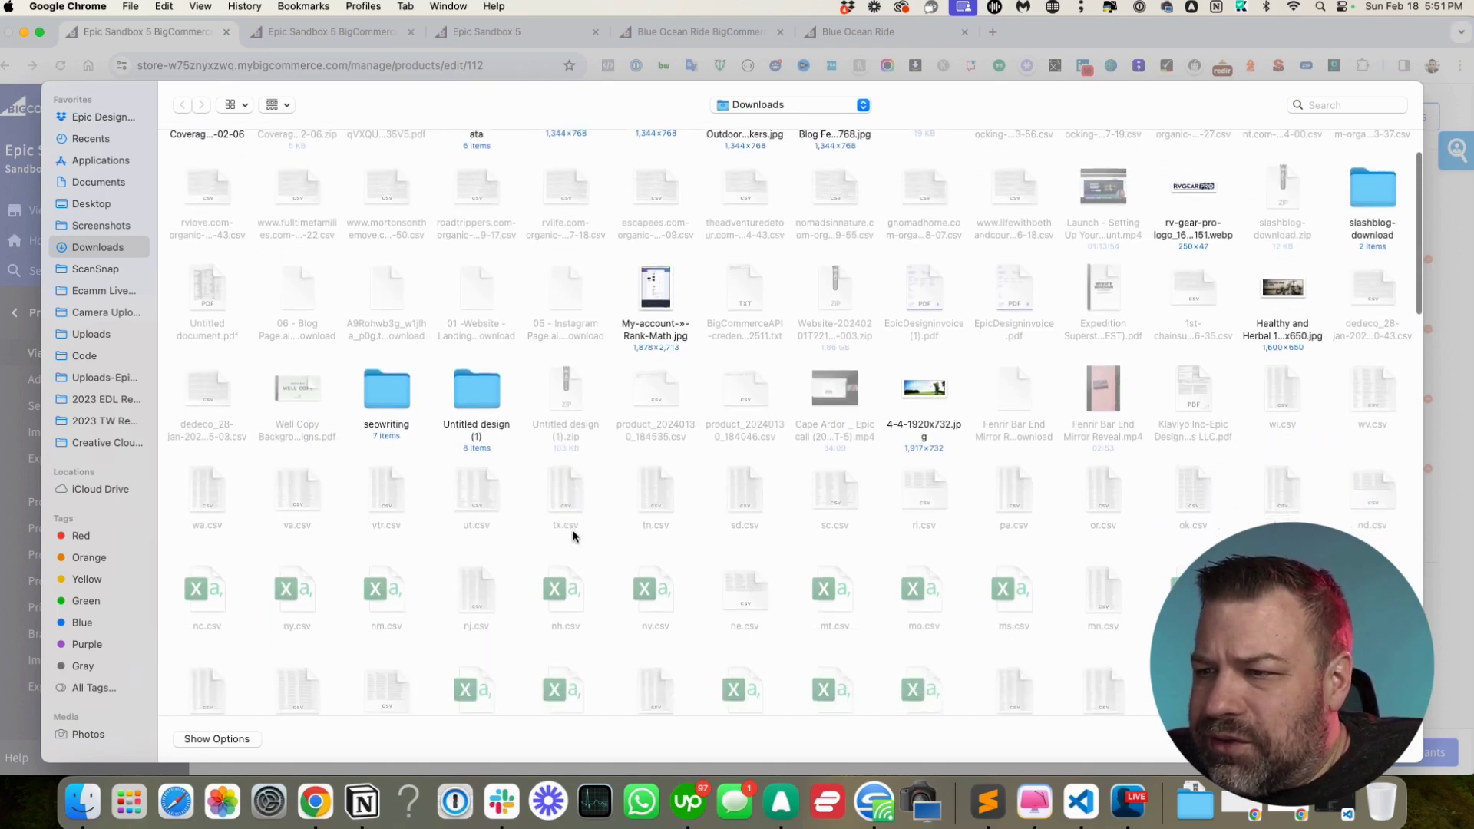
scroll(576, 530, "down", 5)
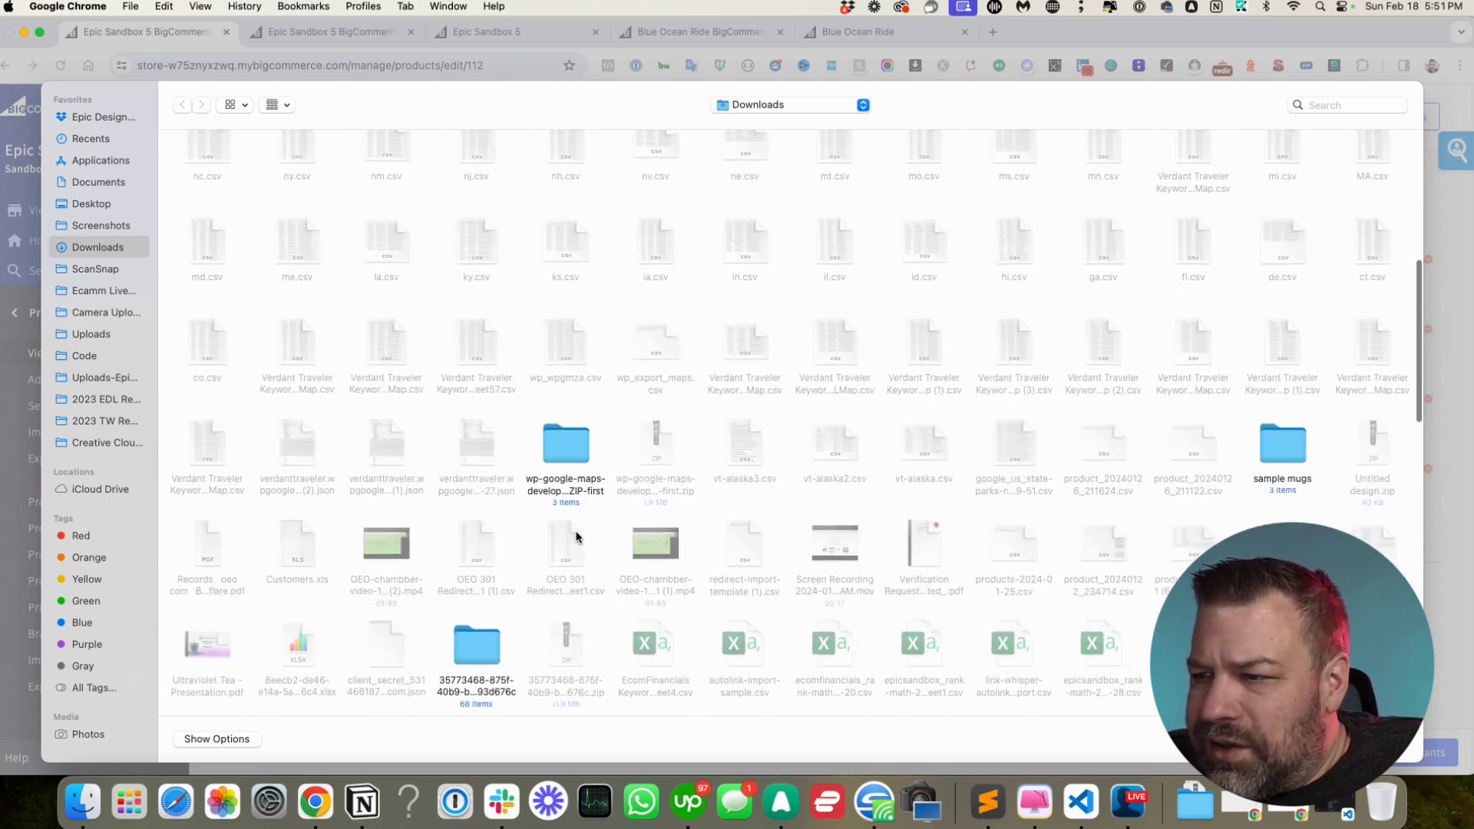
double_click(1283, 446)
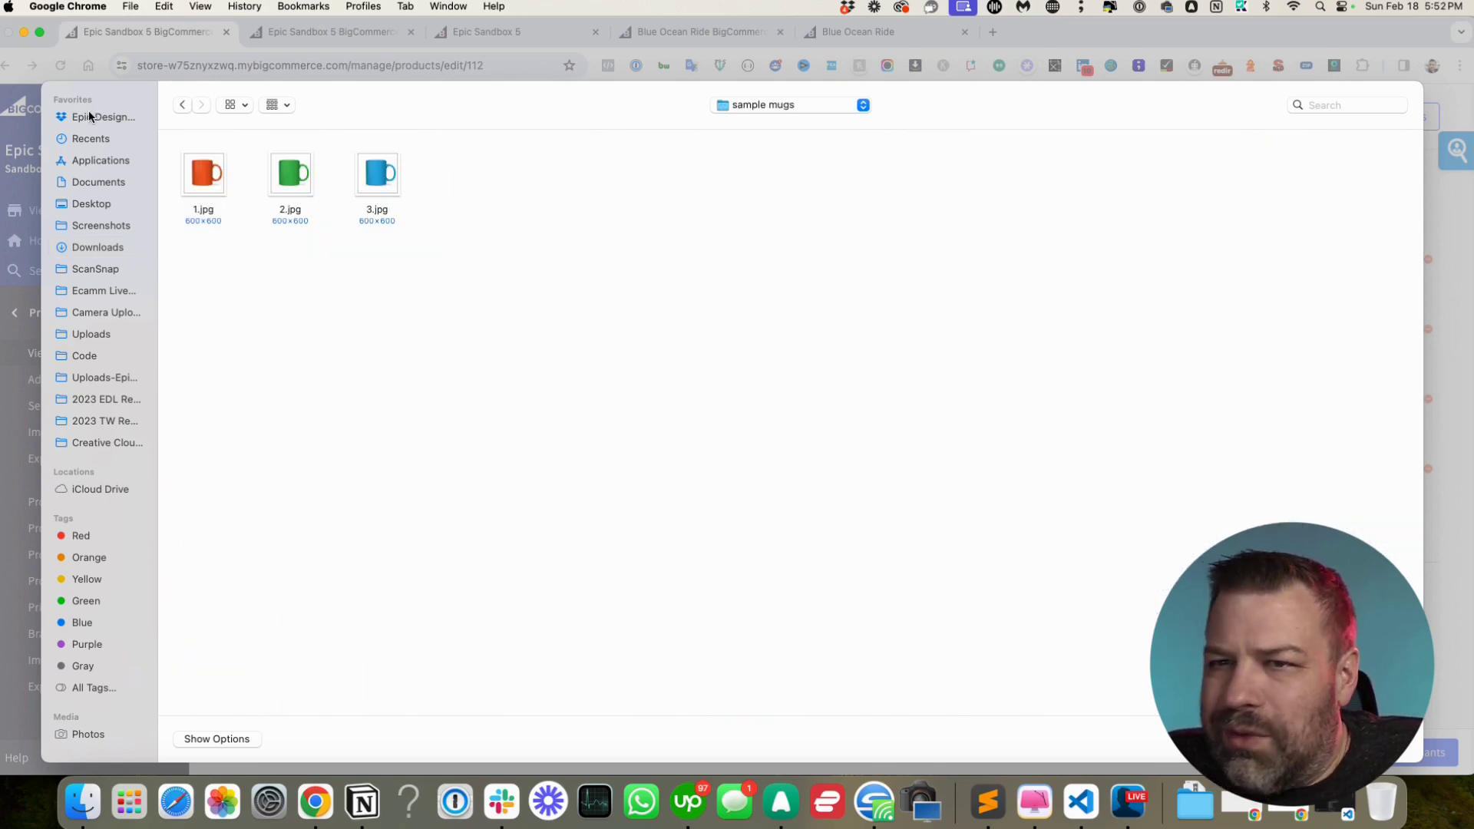
left_click(229, 198)
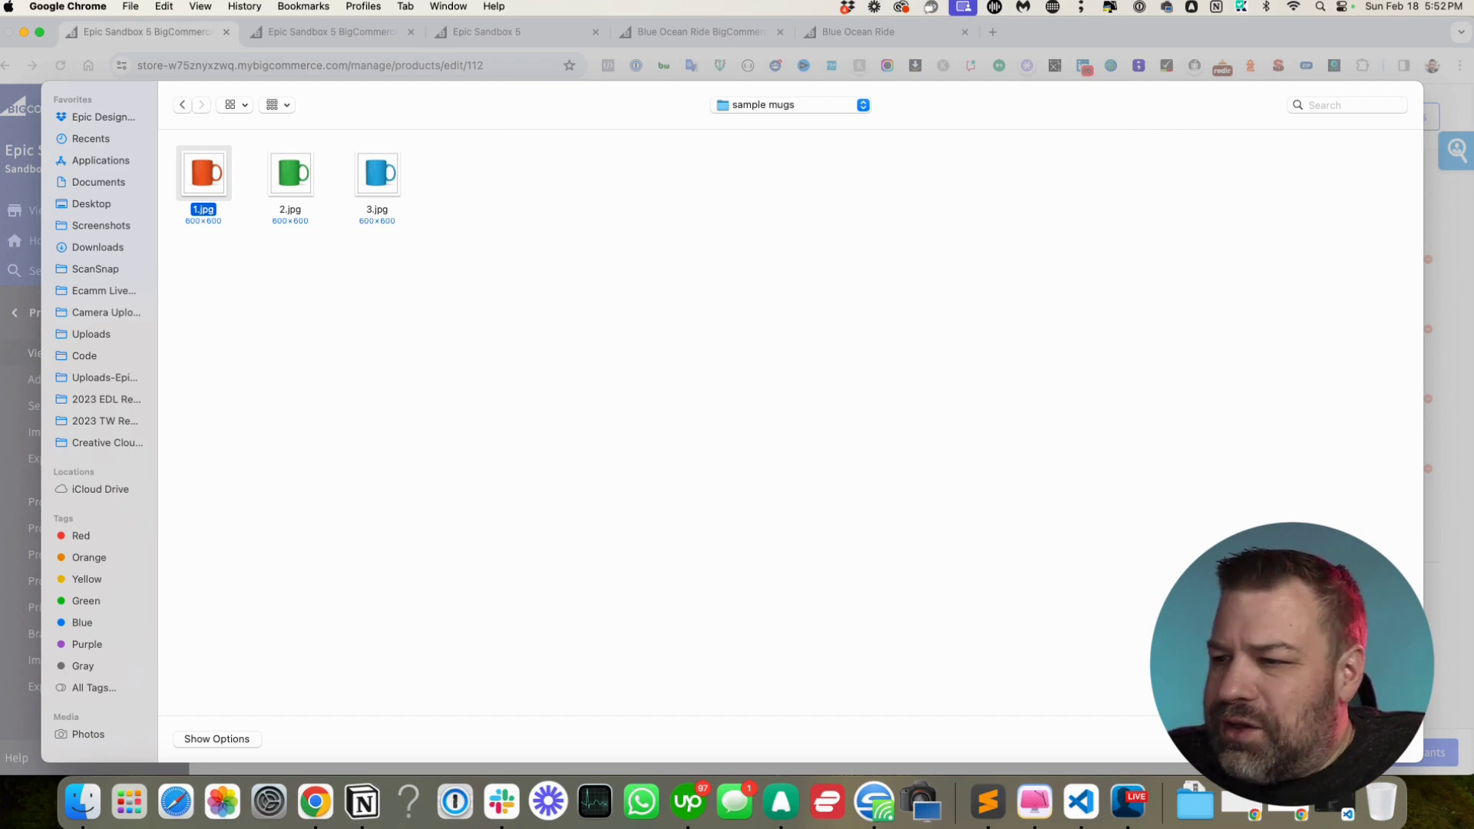
key("Return")
Name the Color option's fourth value, the pattern swatch, Red Mug
left_click(996, 469)
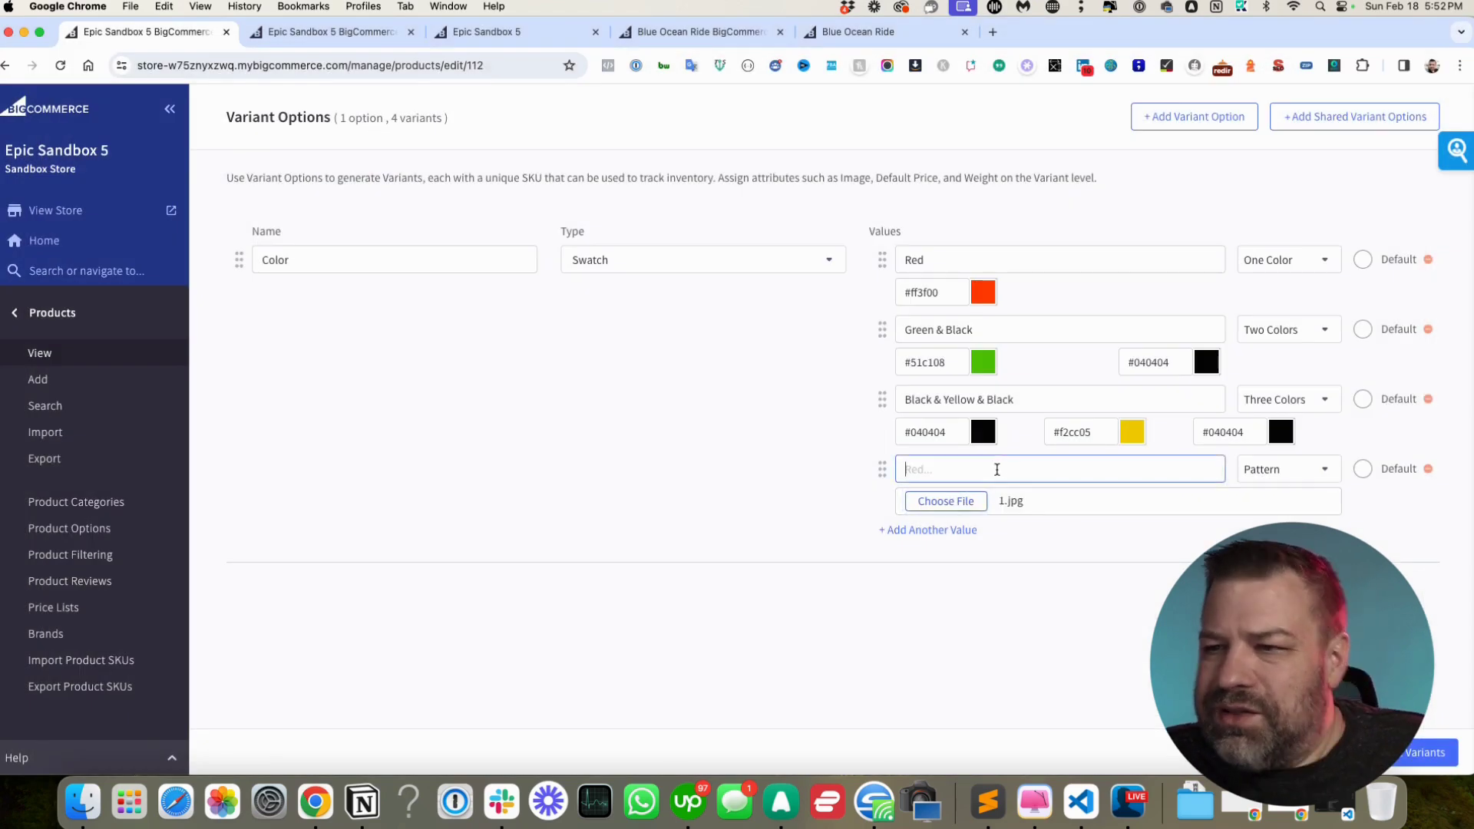
type("Red ")
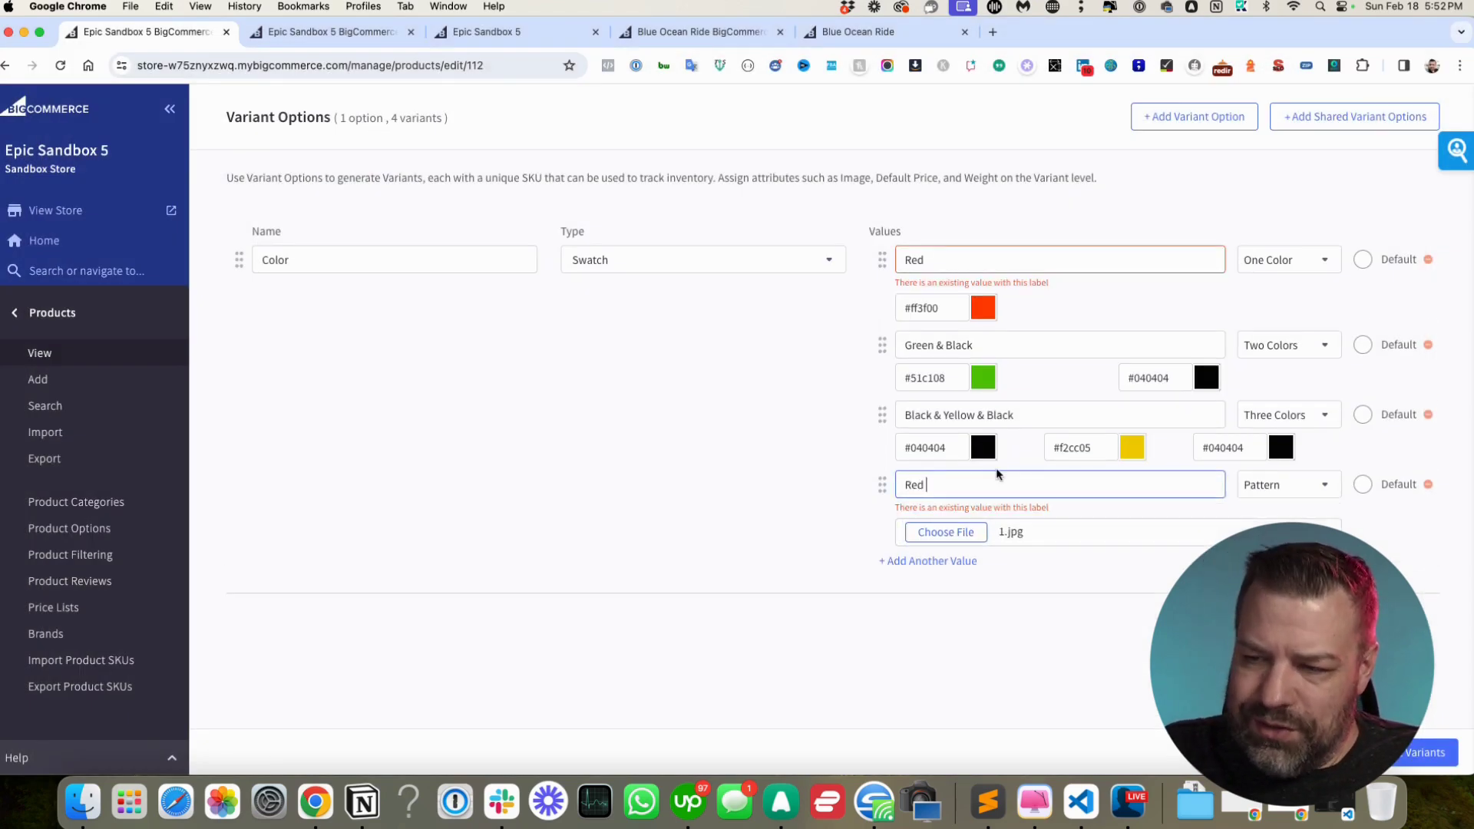
type("Mug")
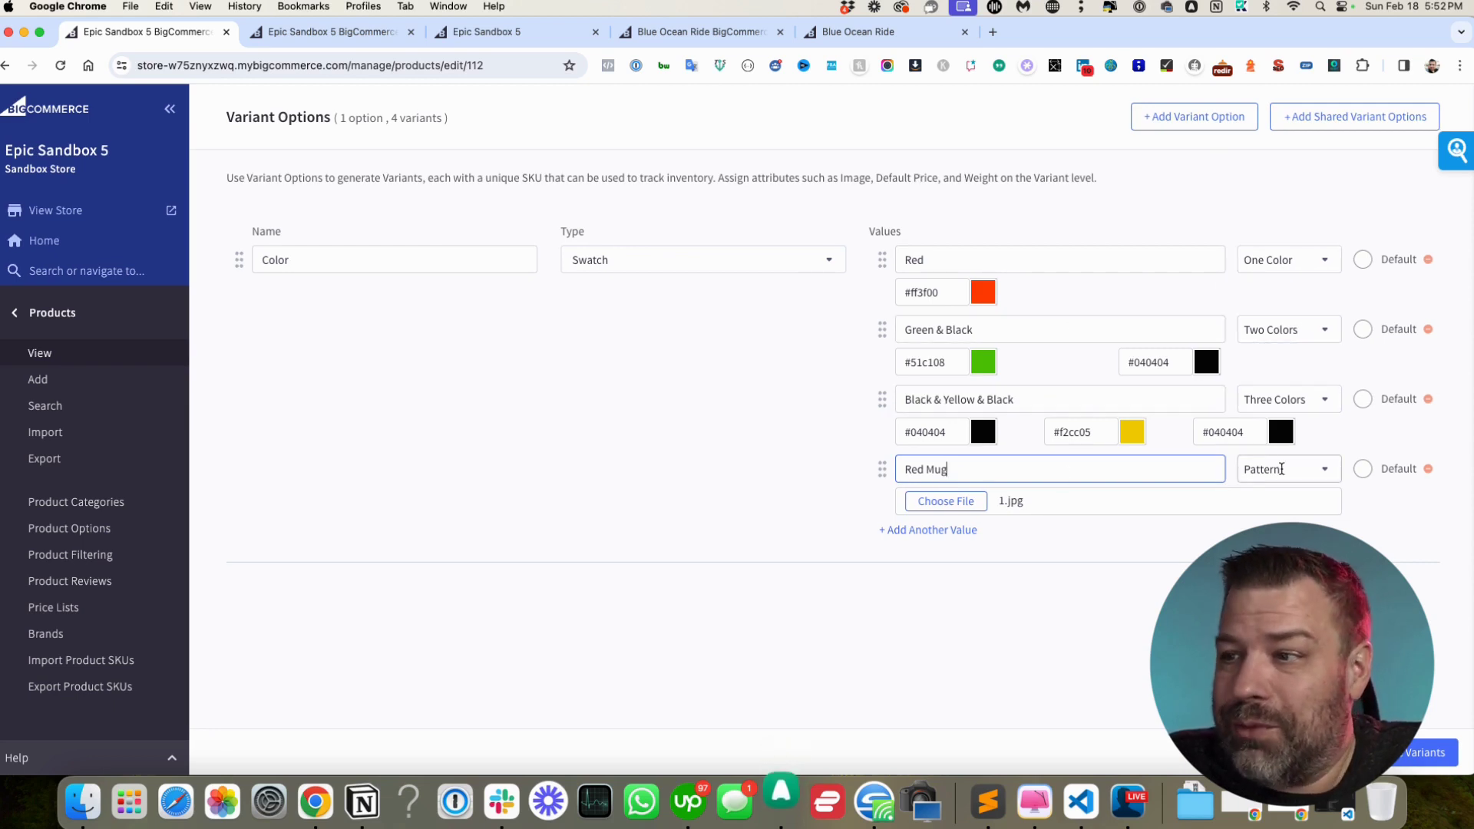
Save the Color option's variants and view the Test product on the storefront
left_click(1430, 753)
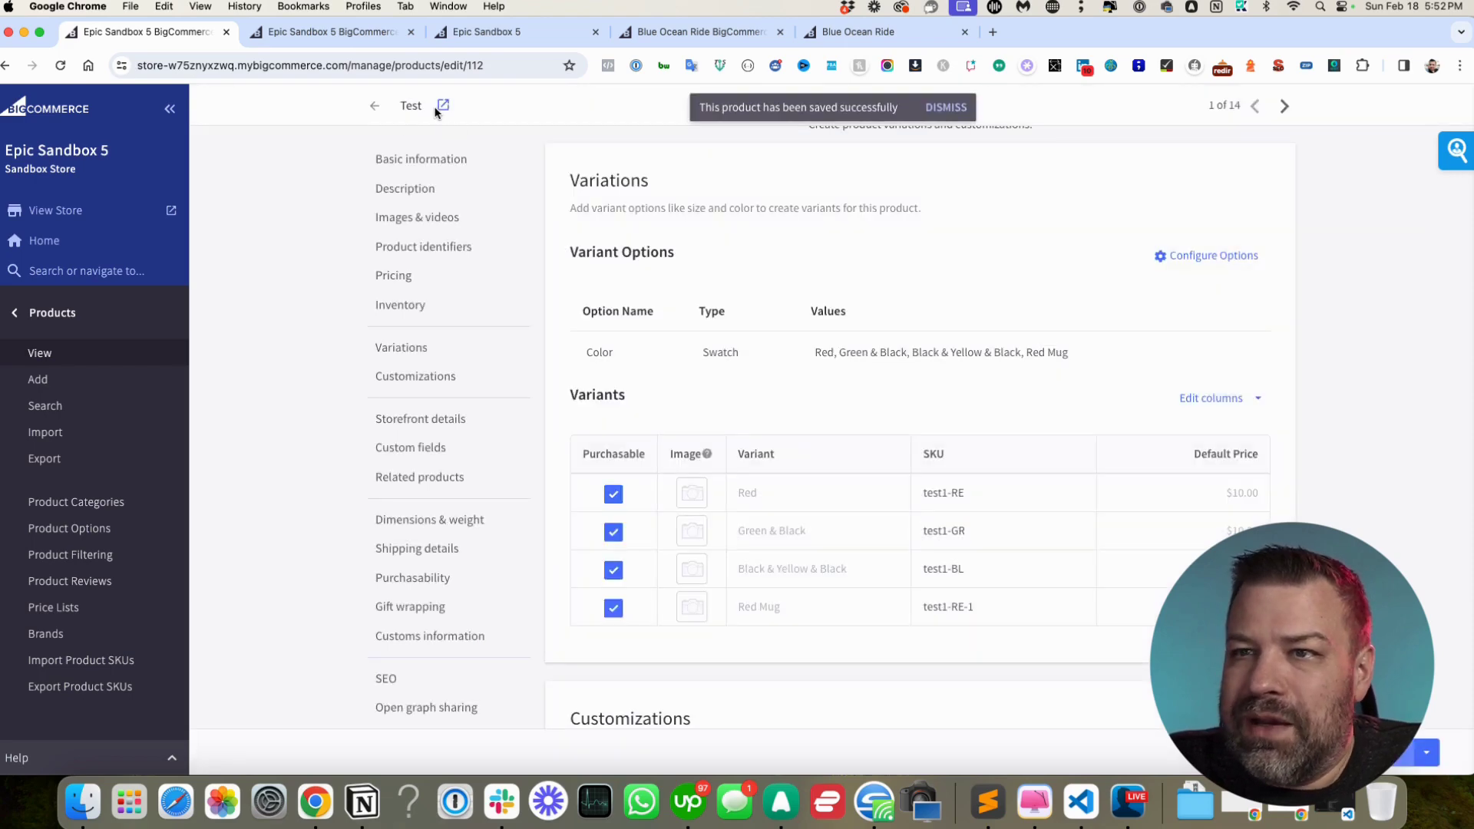
left_click(443, 106)
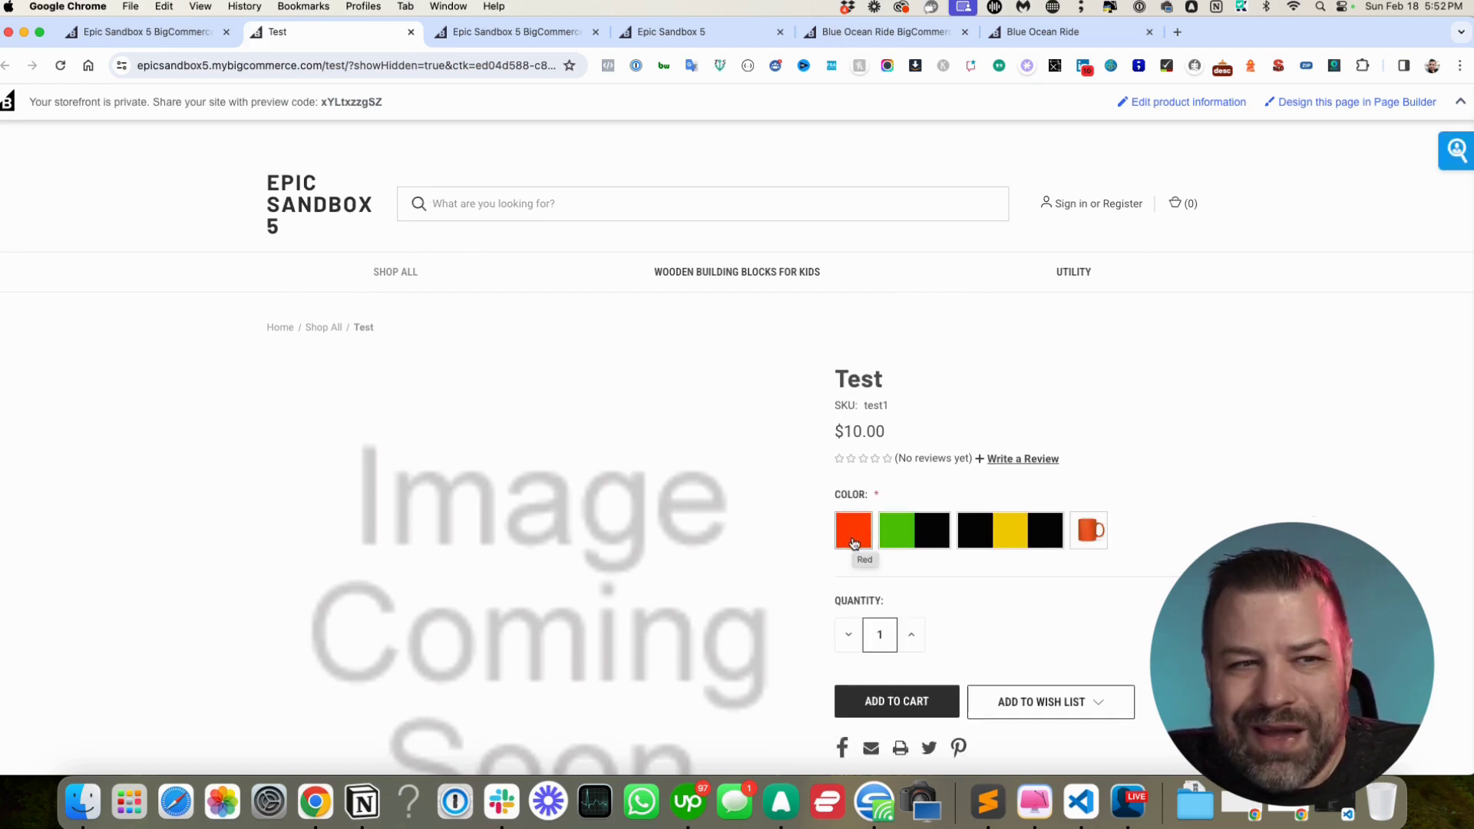
Preview the Green & Black, Red, Black & Yellow & Black and Red Mug swatches on the Test product's storefront page
left_click(906, 535)
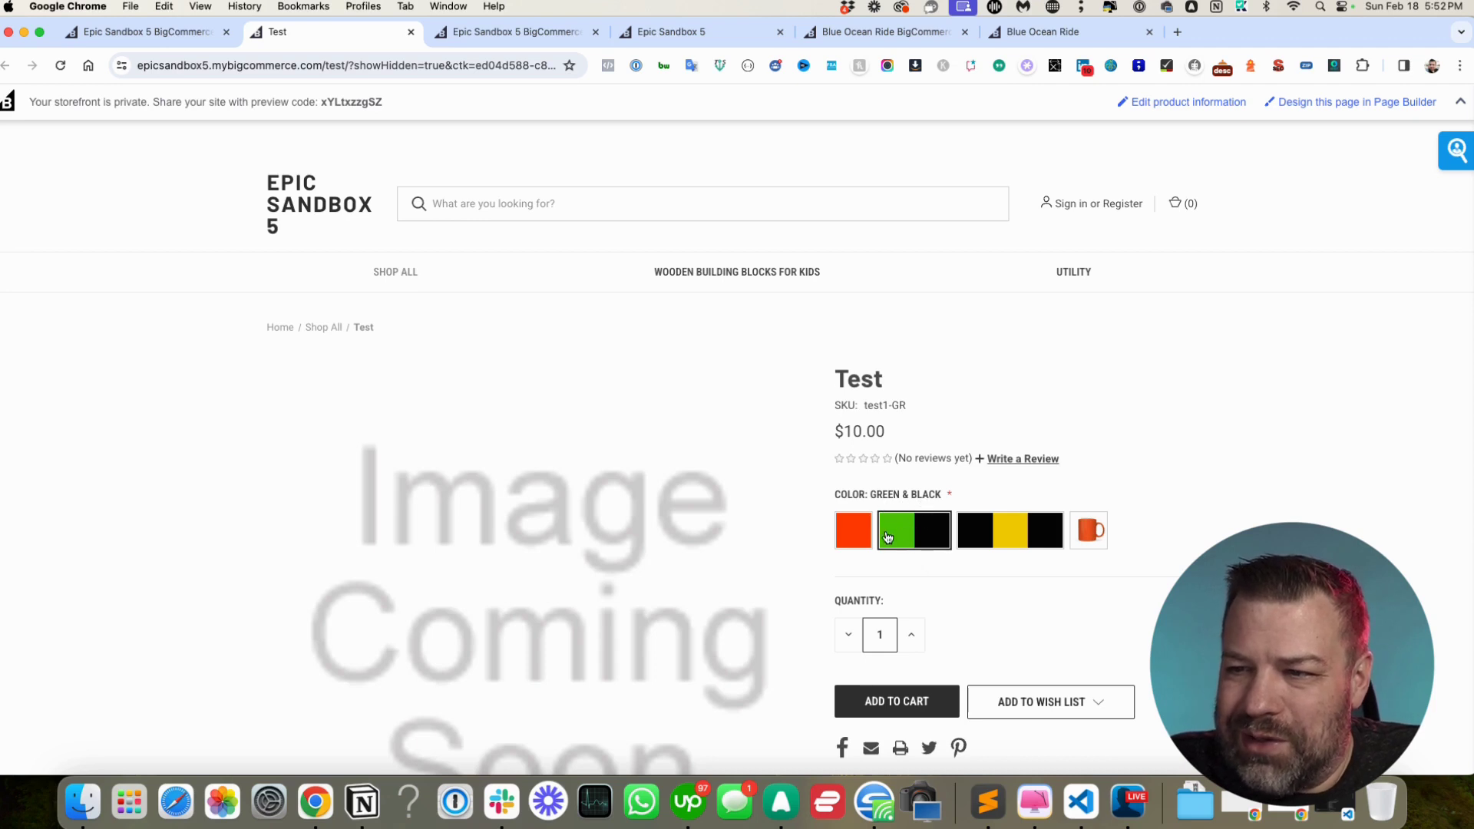
left_click(854, 533)
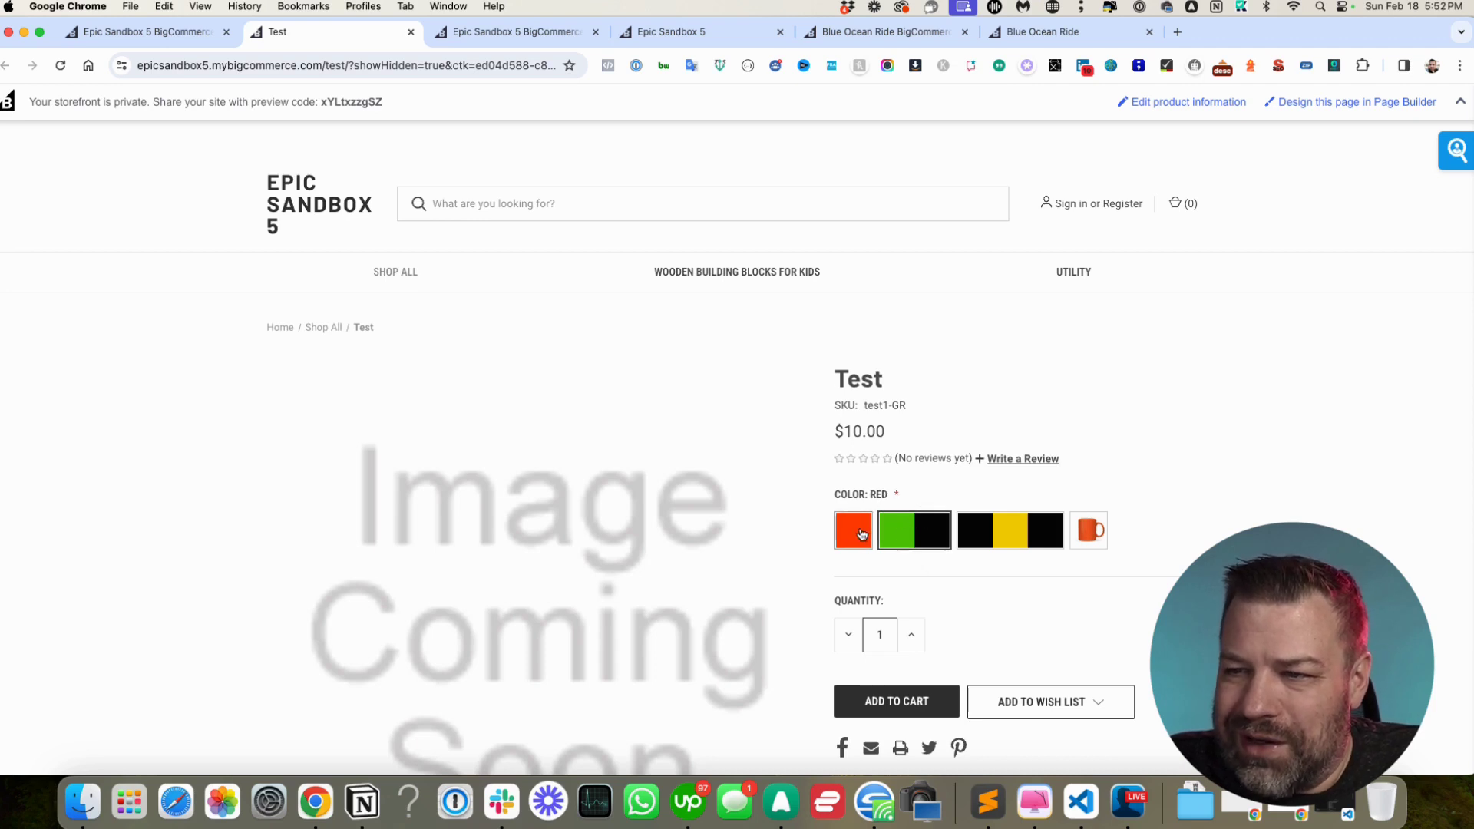
left_click(995, 537)
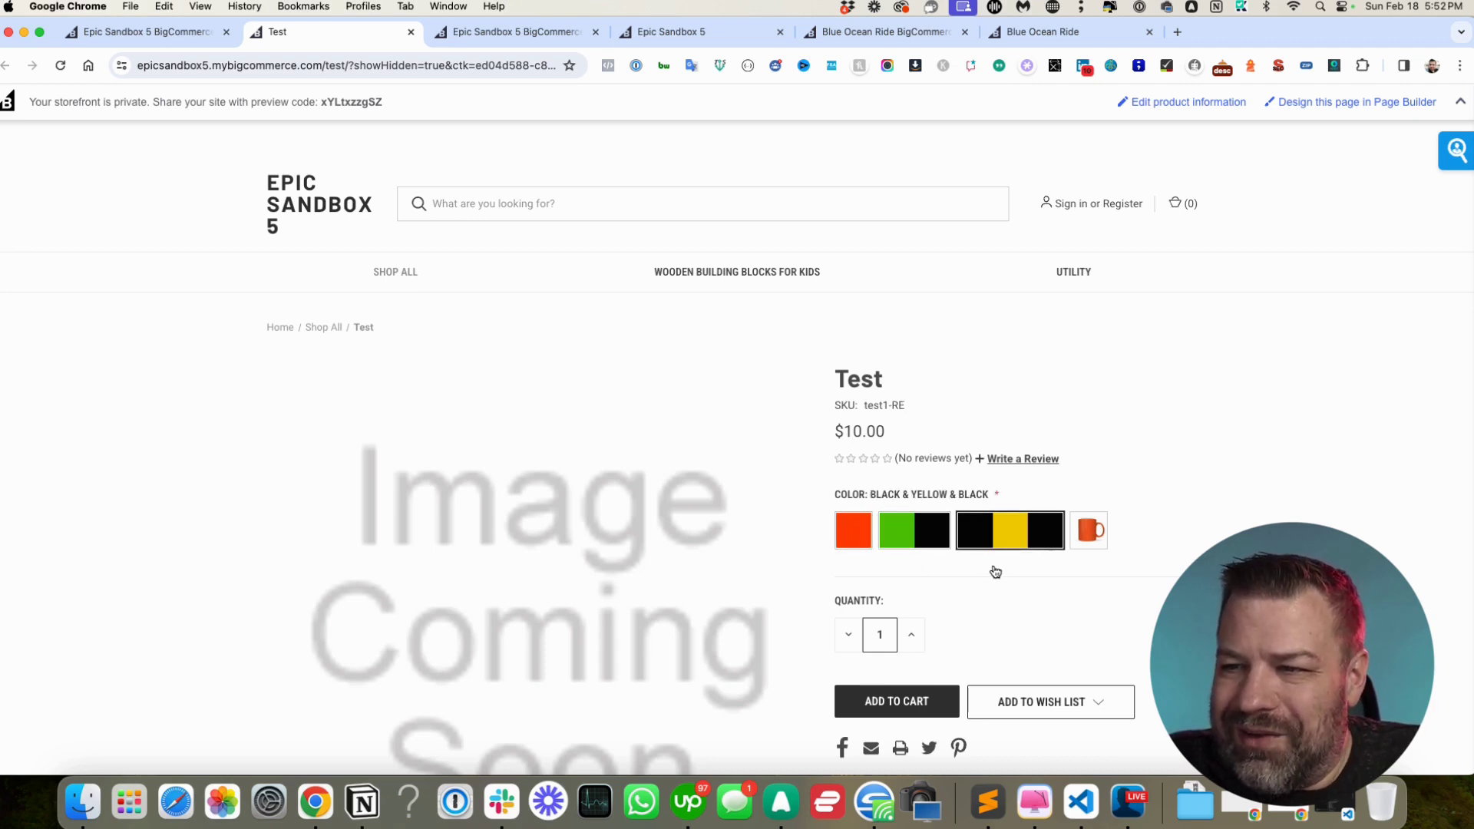
left_click(1077, 542)
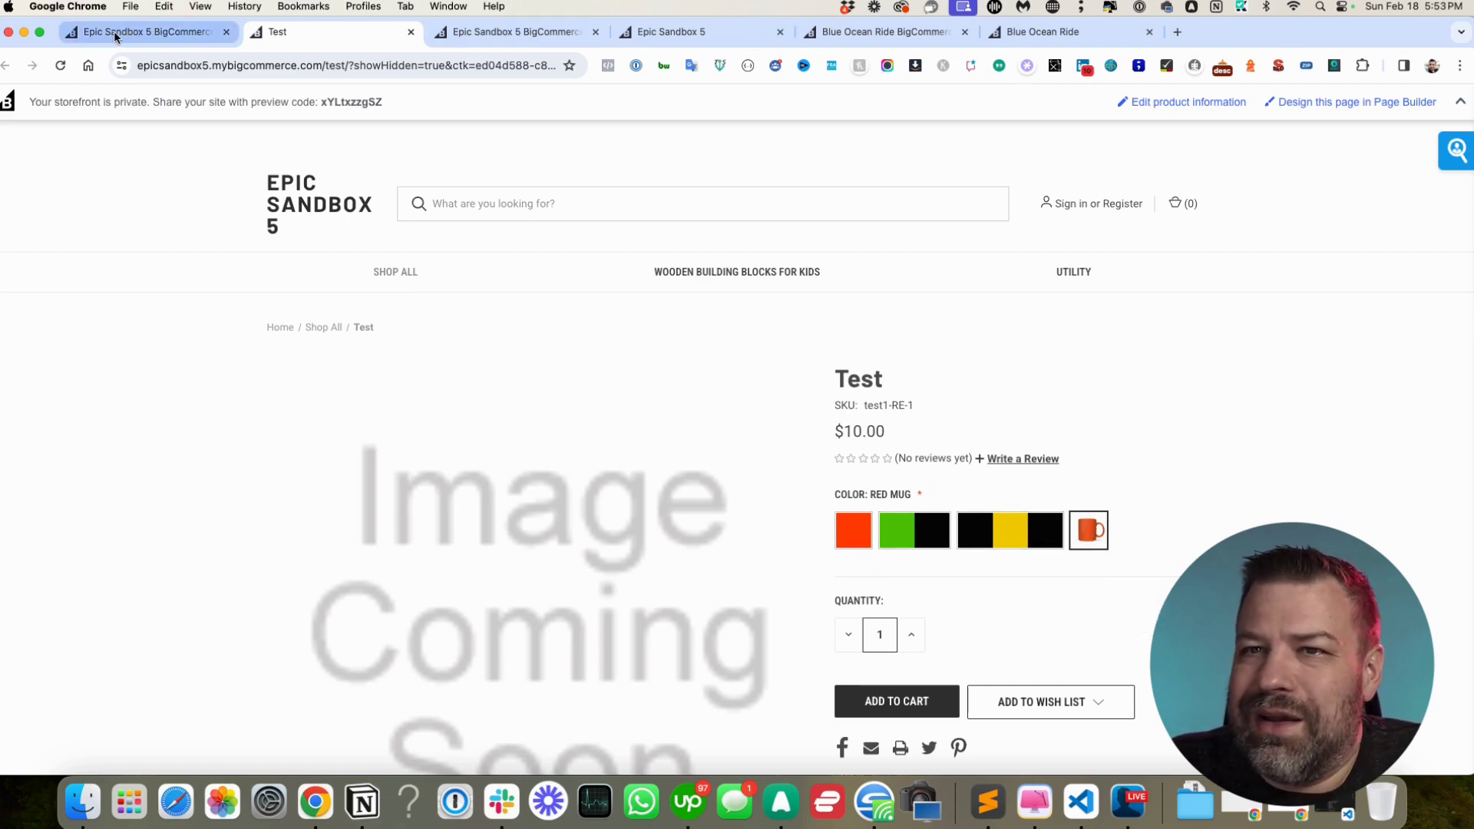
Reopen the Test product's variant options and change the Red value to a Pattern swatch using 1.jpg
left_click(150, 32)
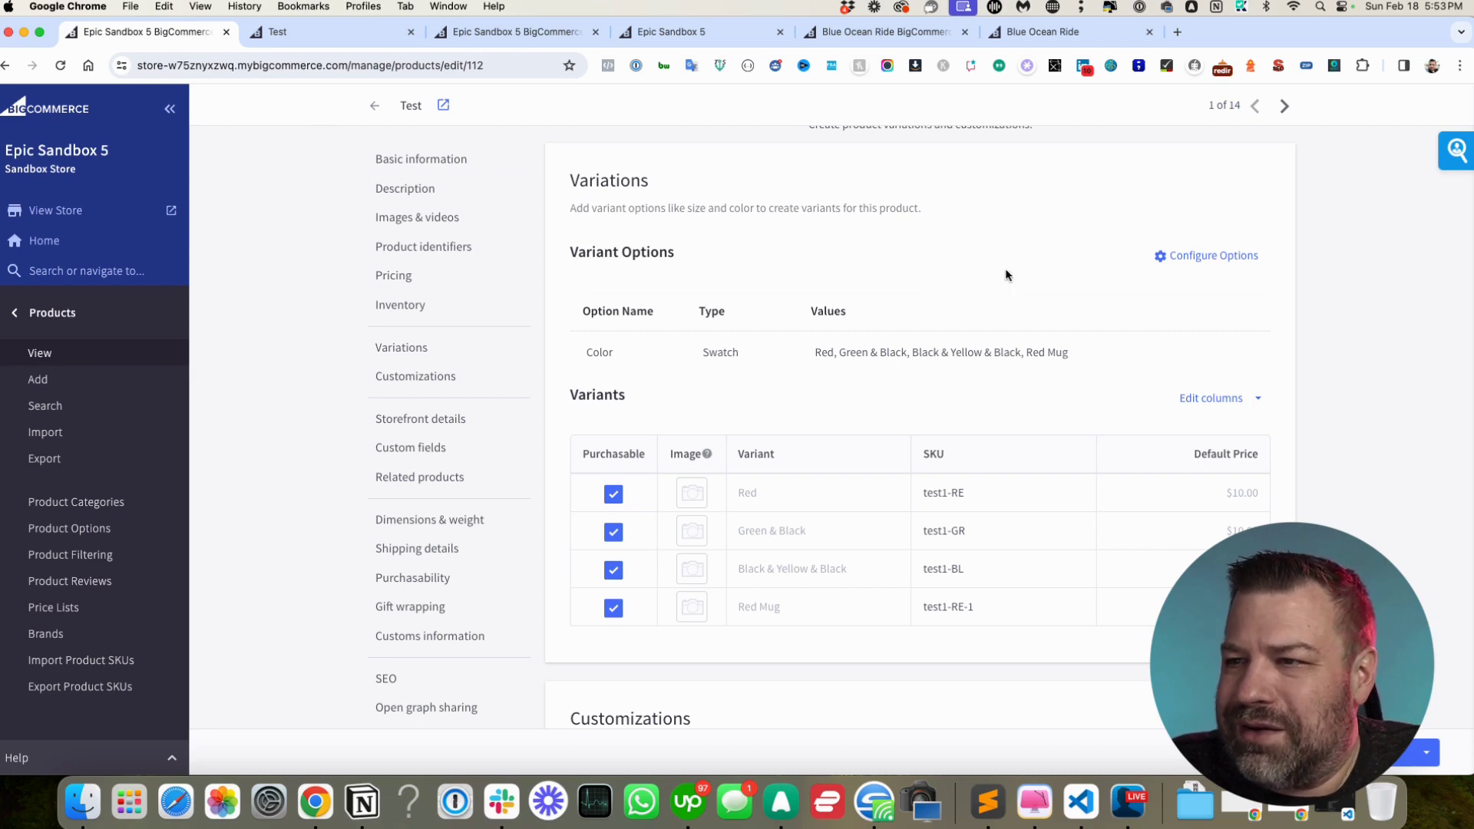
scroll(1199, 321, "up", 1)
left_click(1216, 304)
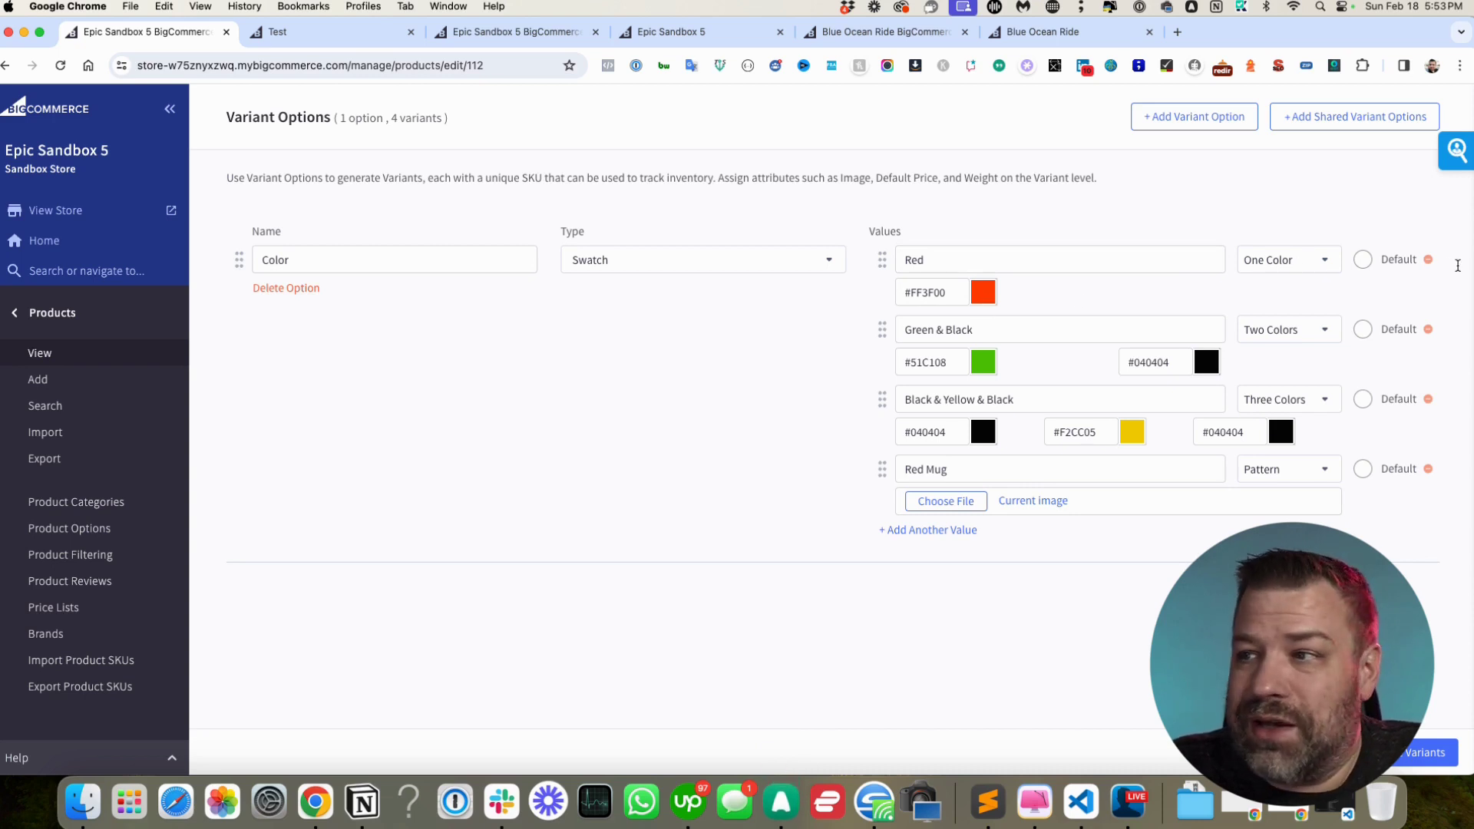
left_click(1273, 261)
left_click(1268, 380)
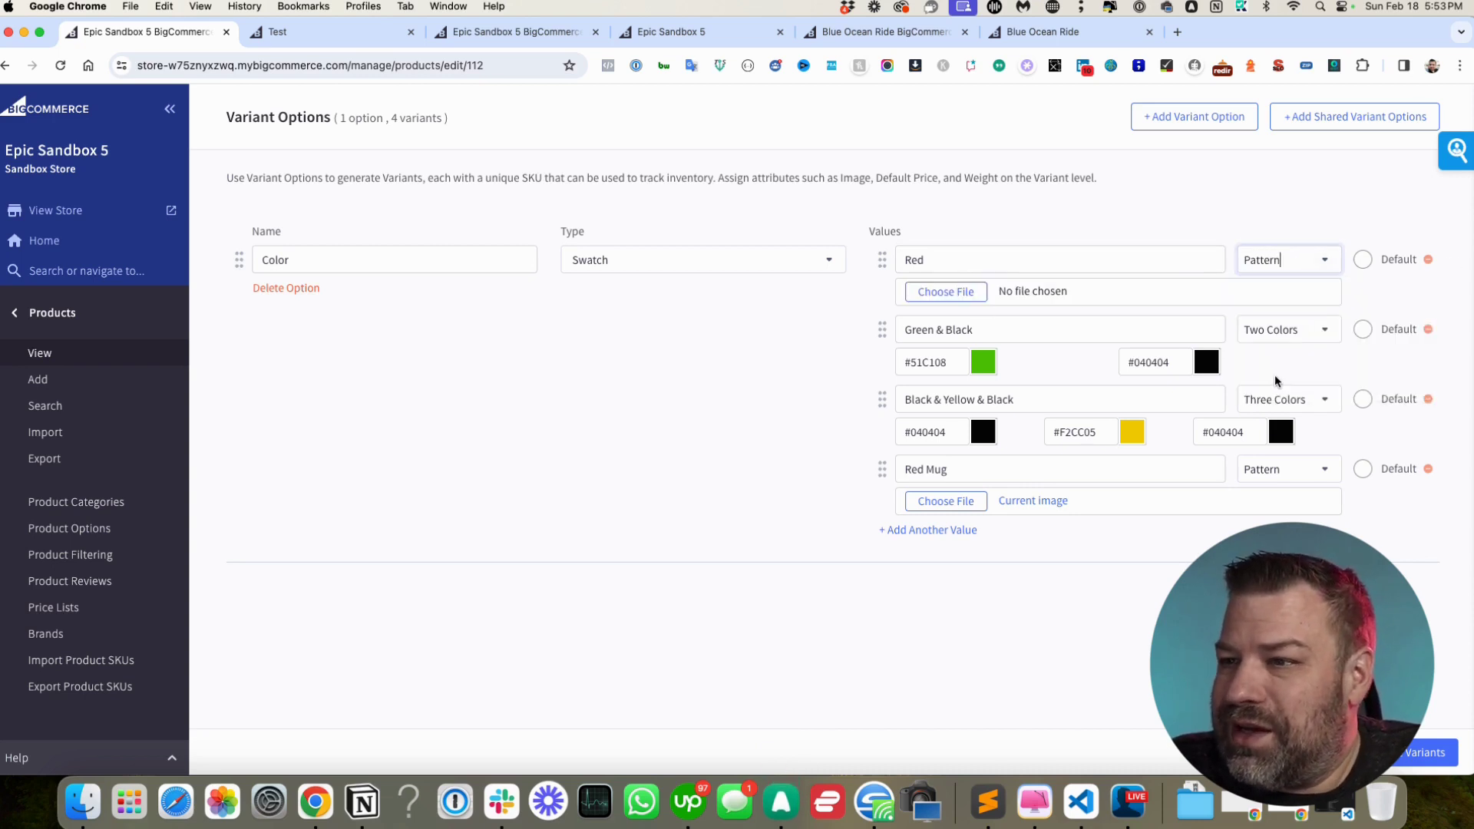
left_click(946, 292)
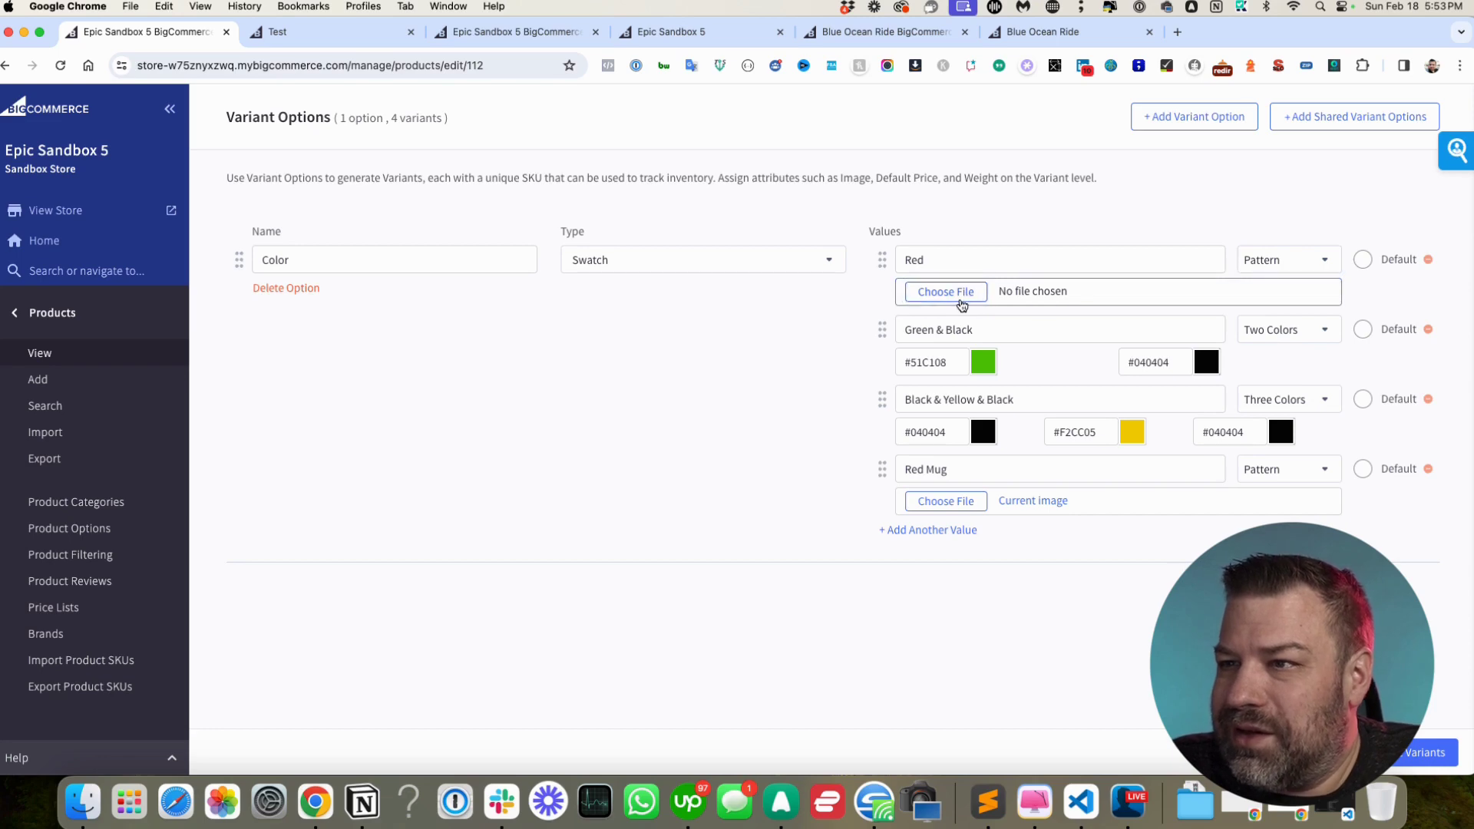
left_click(205, 178)
double_click(205, 179)
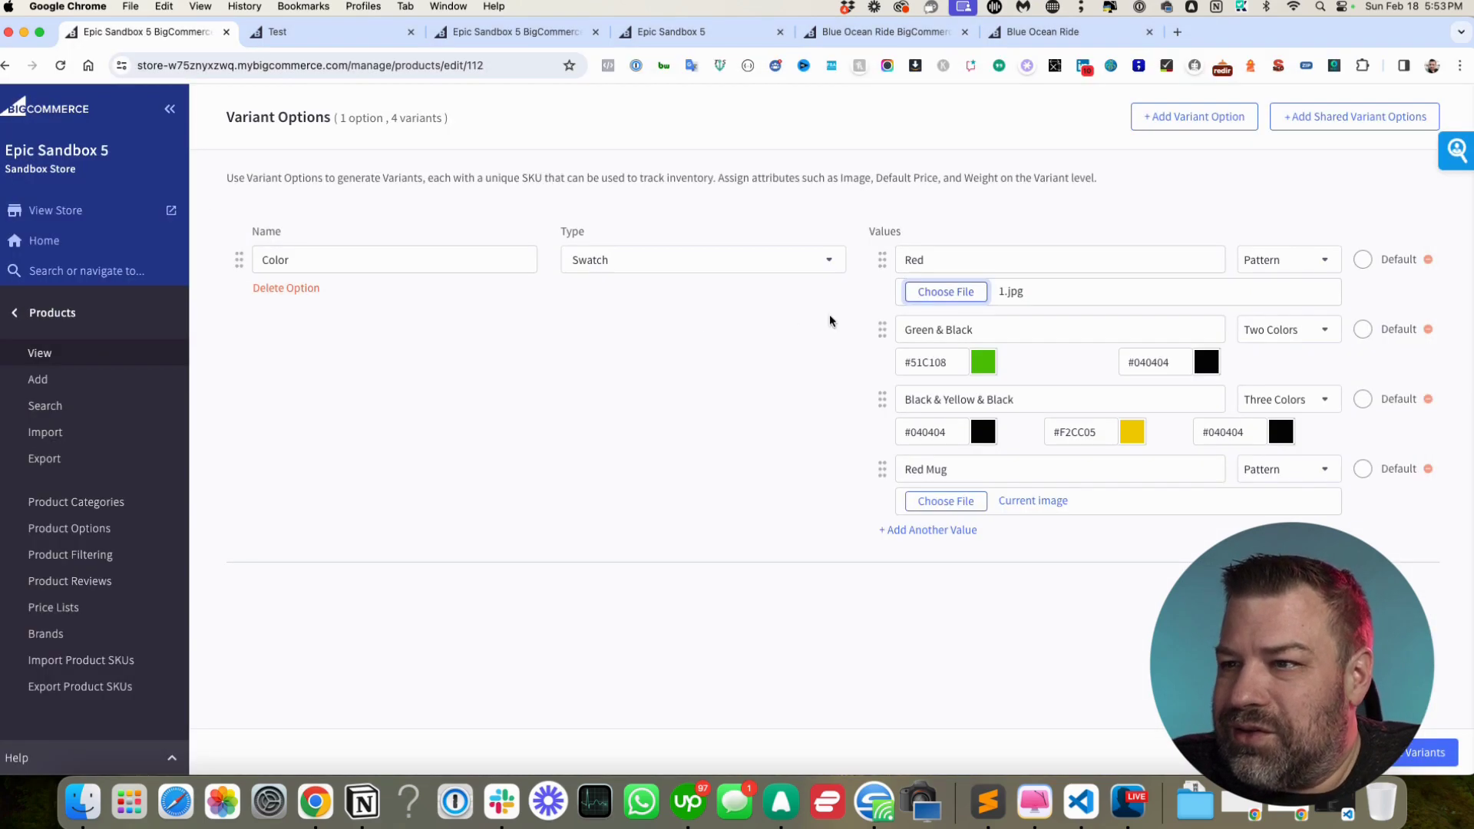
Change the Green & Black value to a Pattern swatch using 2.jpg from the sample mugs folder
left_click(1323, 336)
left_click(1274, 448)
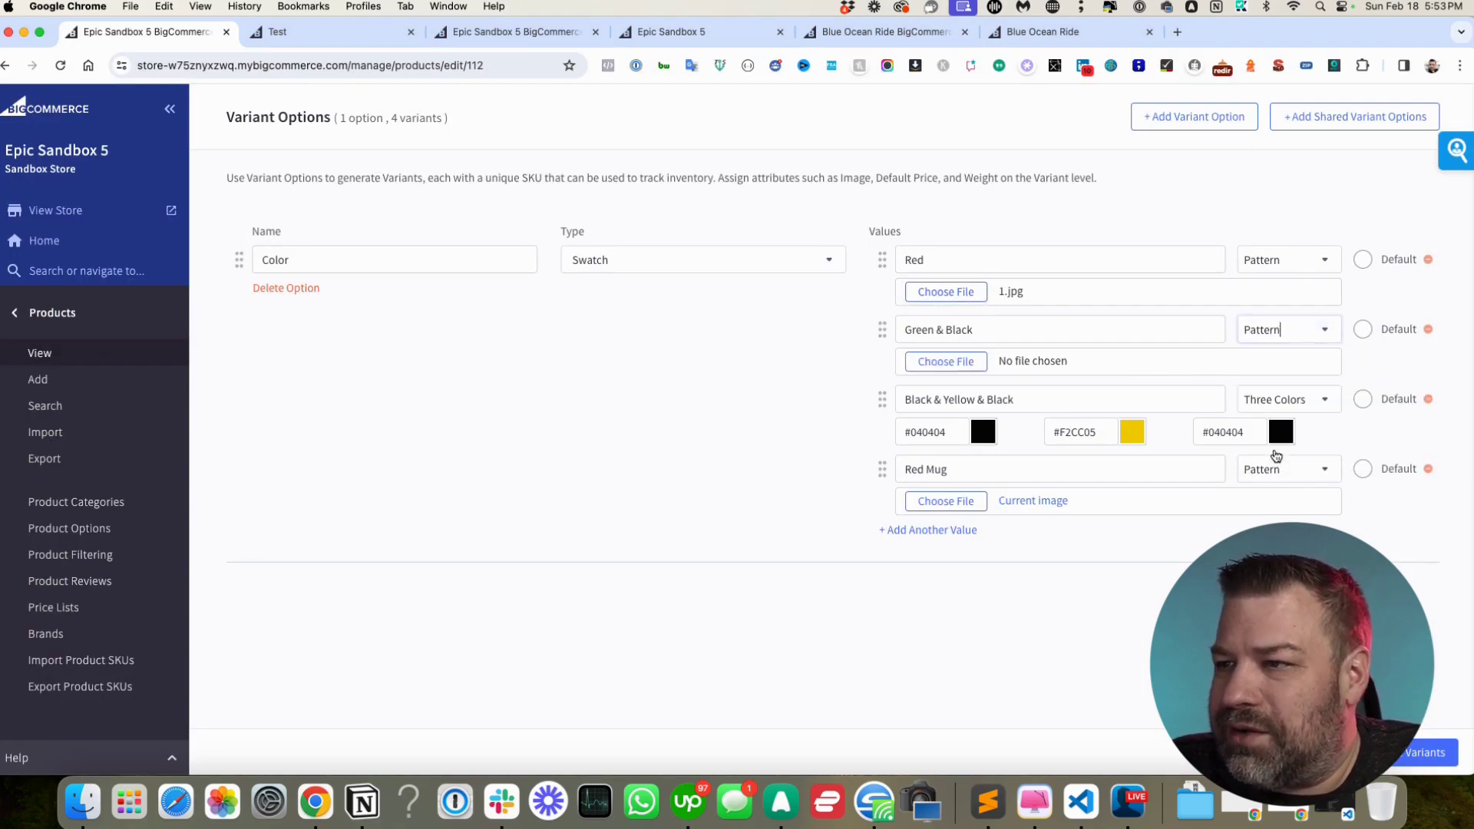
left_click(954, 364)
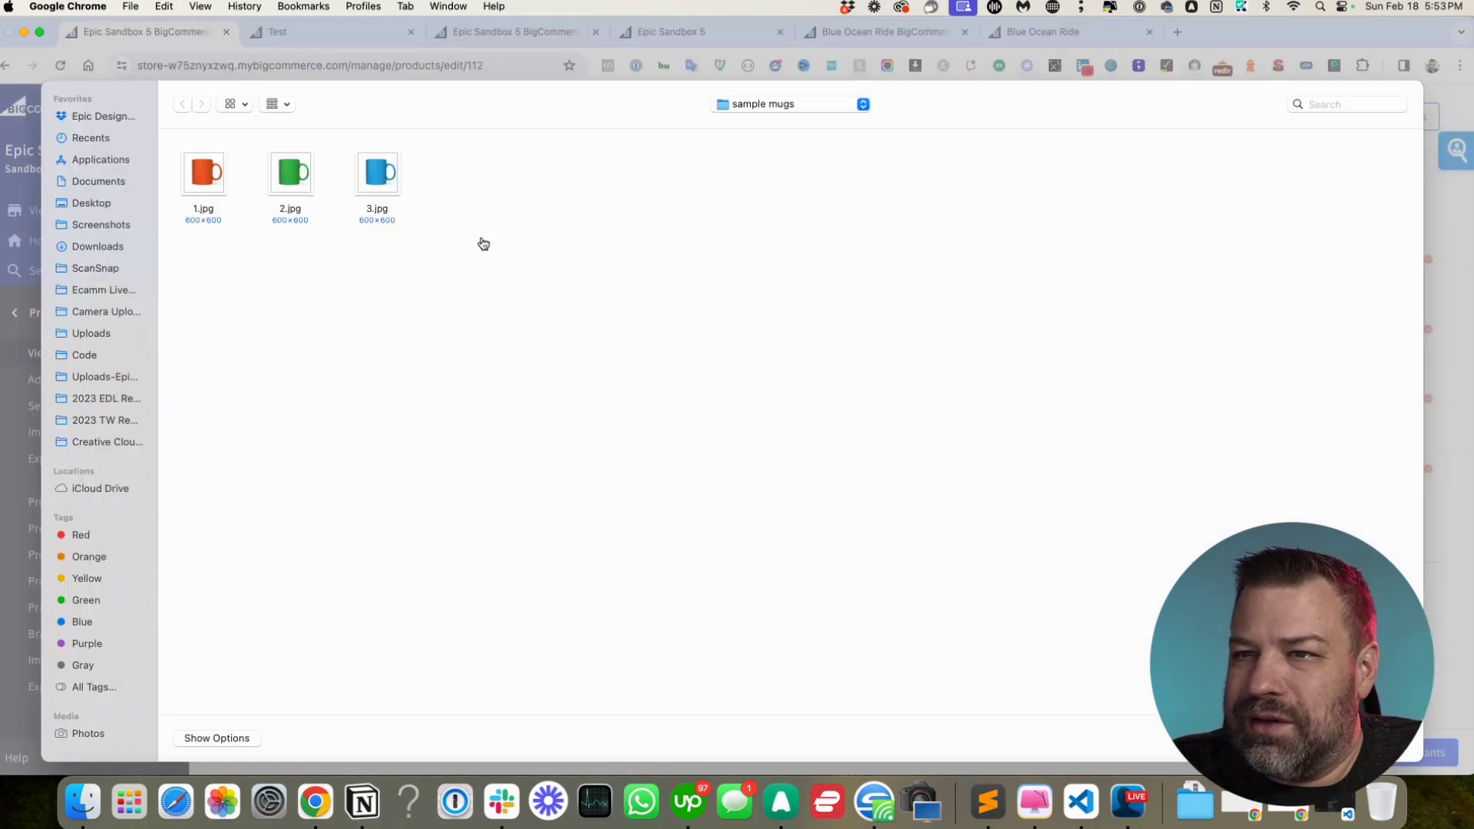
left_click(287, 186)
double_click(287, 186)
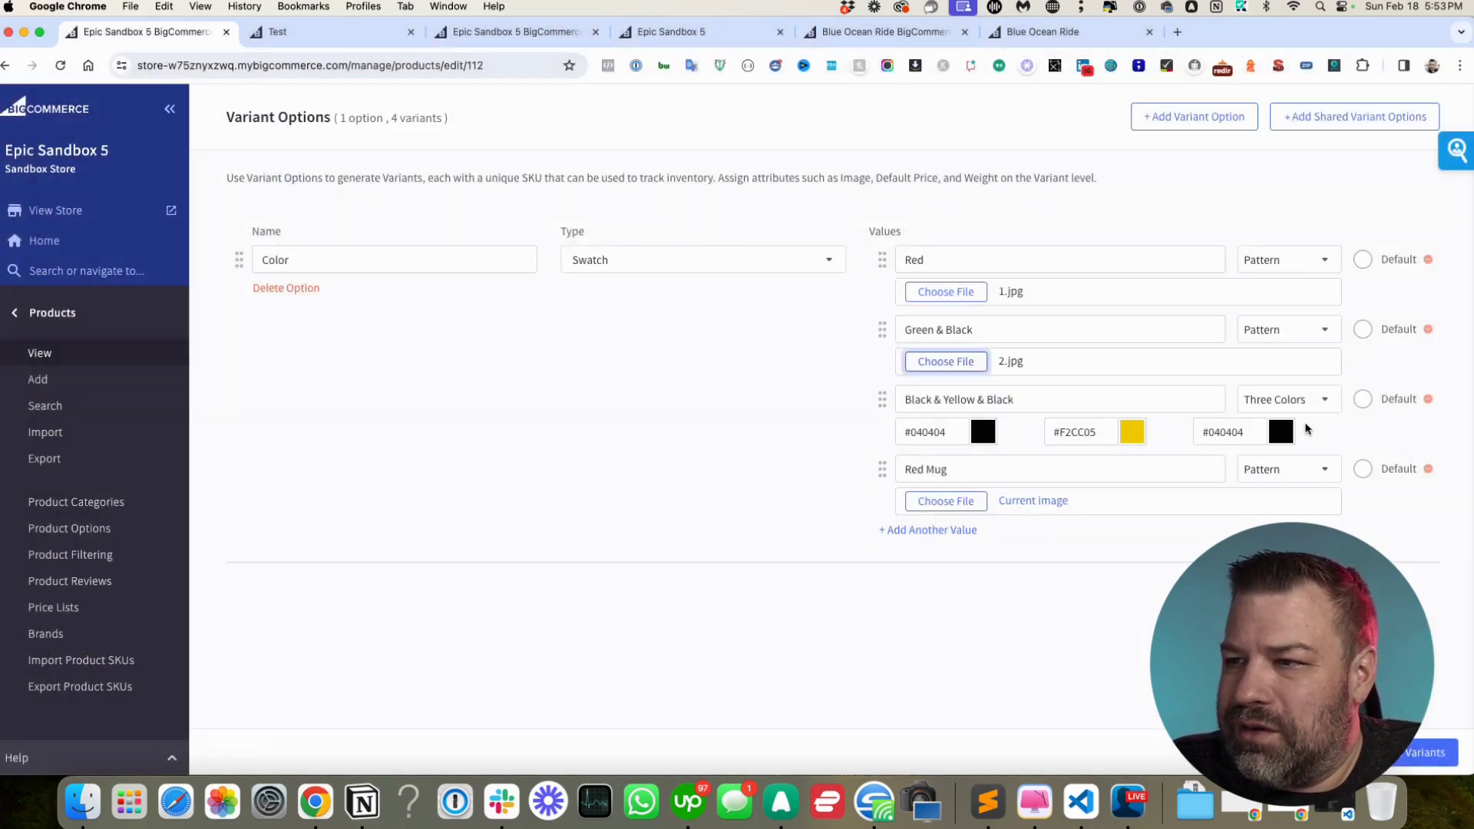
Delete the Black & Yellow & Black value and rename the Red Mug value Blue
left_click(1429, 398)
left_click_drag(1070, 410, 879, 402)
type("Bl")
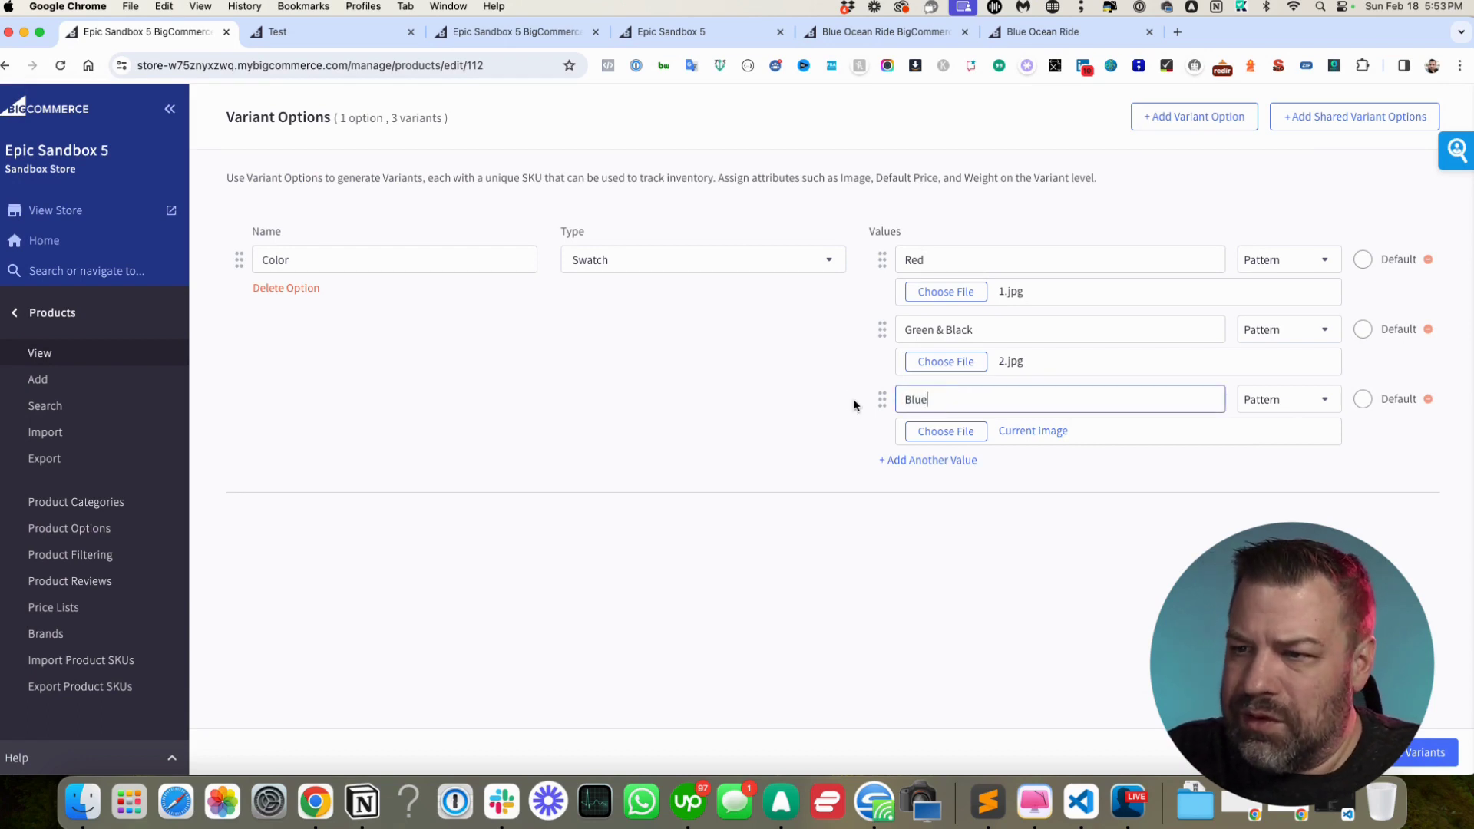
type("ue")
Shorten the Green & Black value's name to Green and choose 3.jpg as the Blue value's pattern image
left_click_drag(940, 332, 1010, 325)
key("BackSpace")
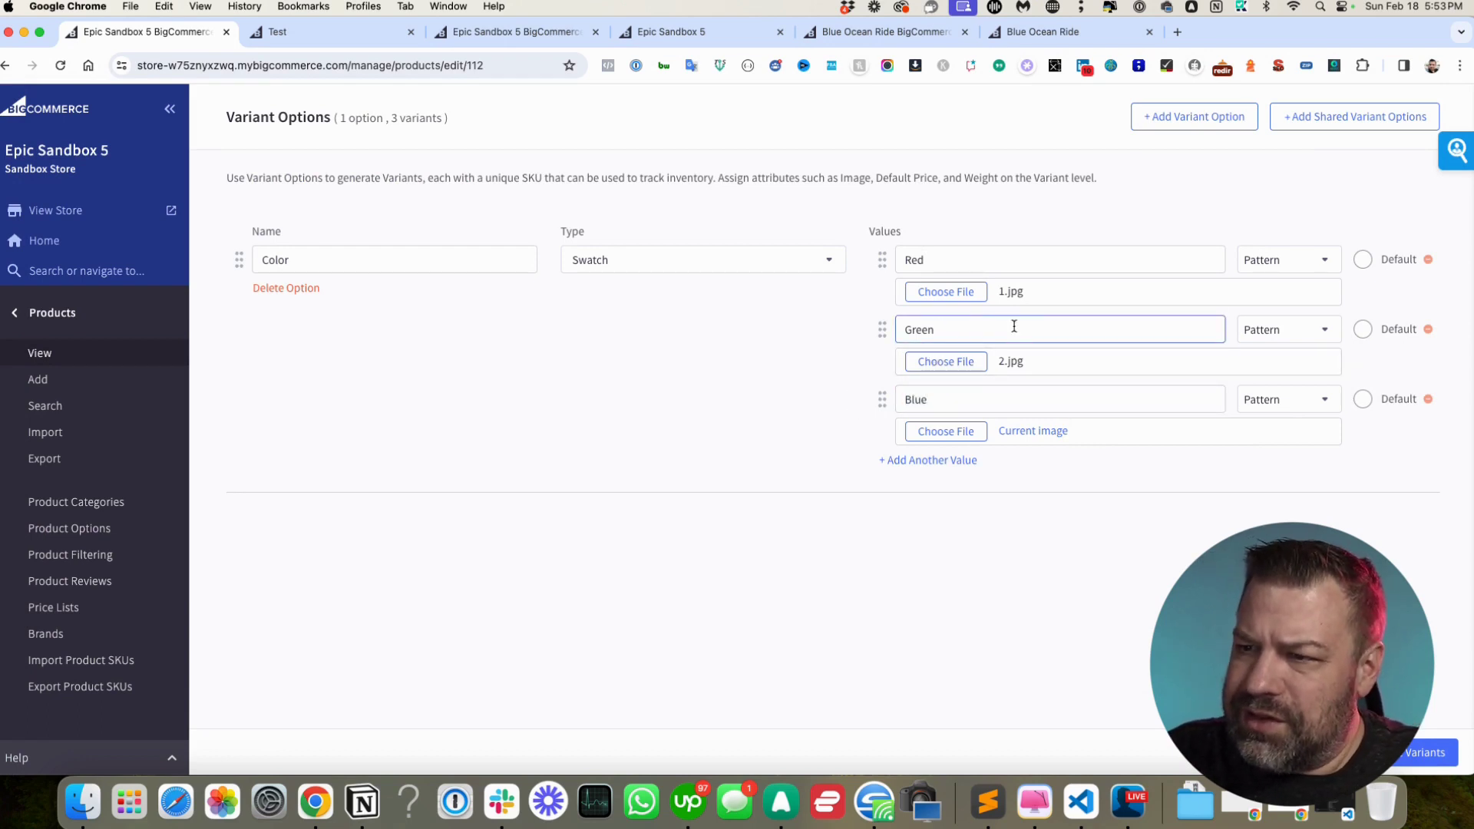
left_click(943, 432)
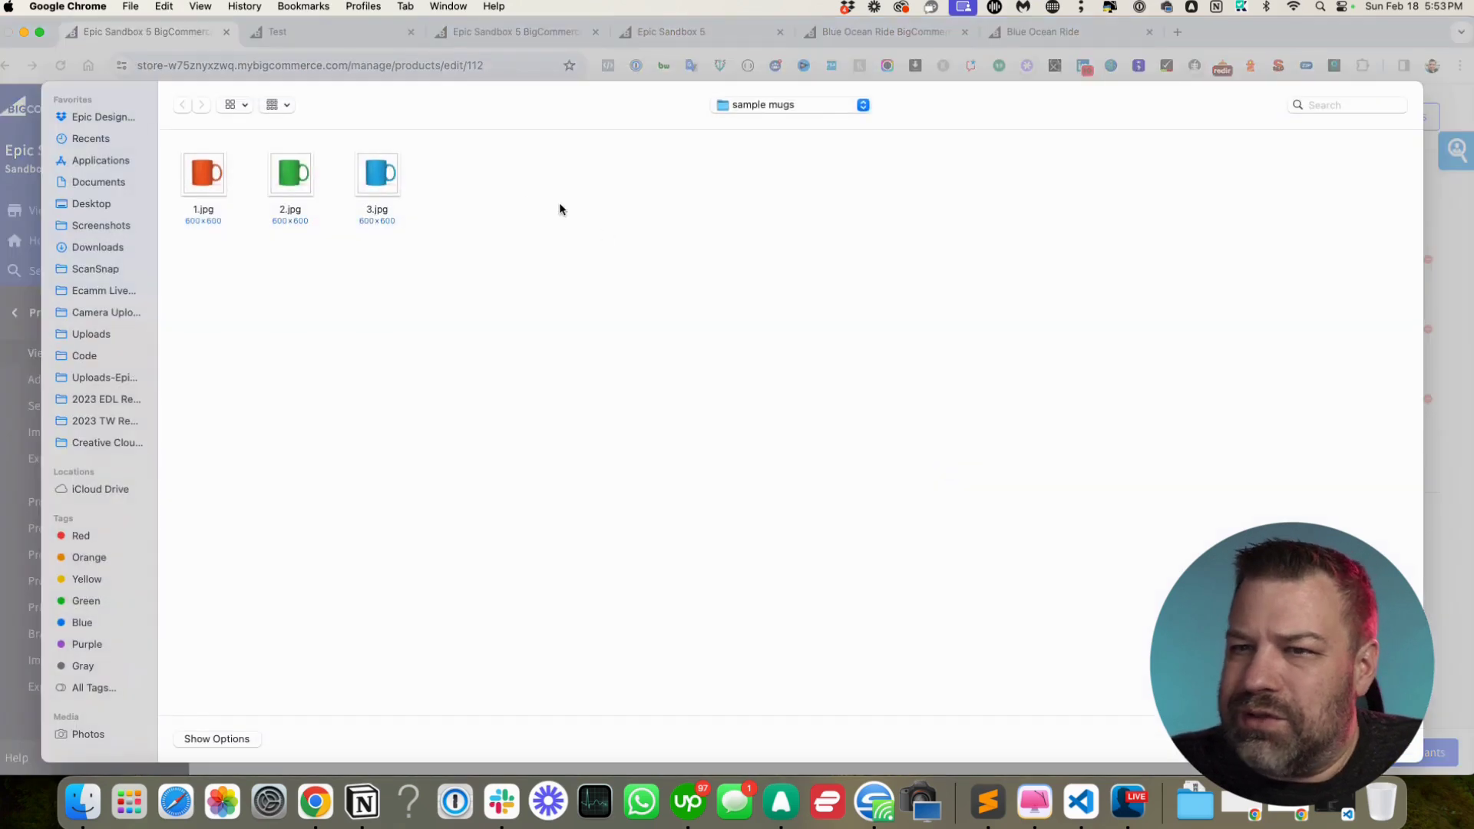
double_click(374, 183)
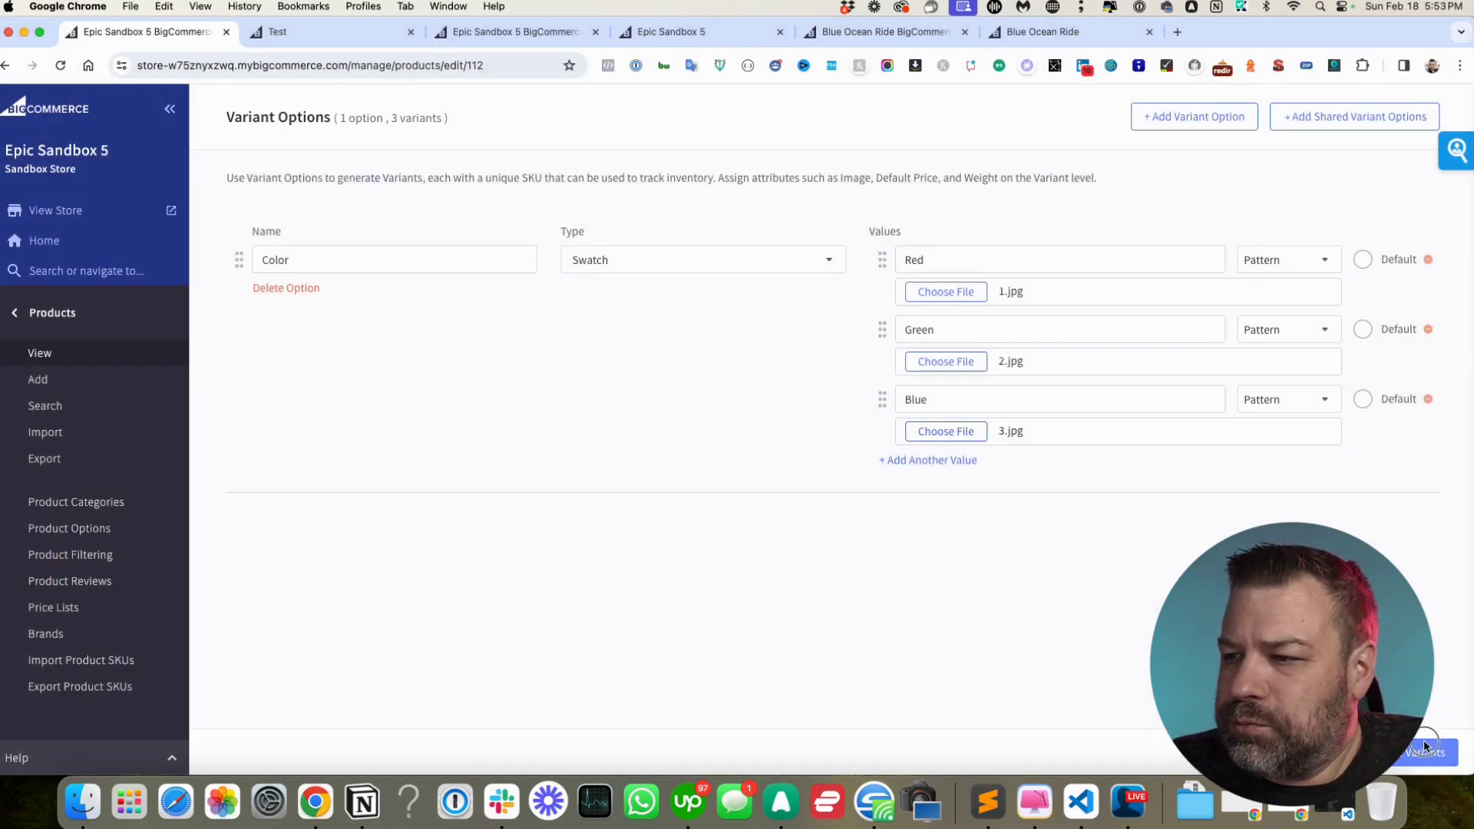
Save the updated variants and product, and reload the storefront page to preview the enlarged mug swatch images
left_click(1426, 749)
left_click(1405, 753)
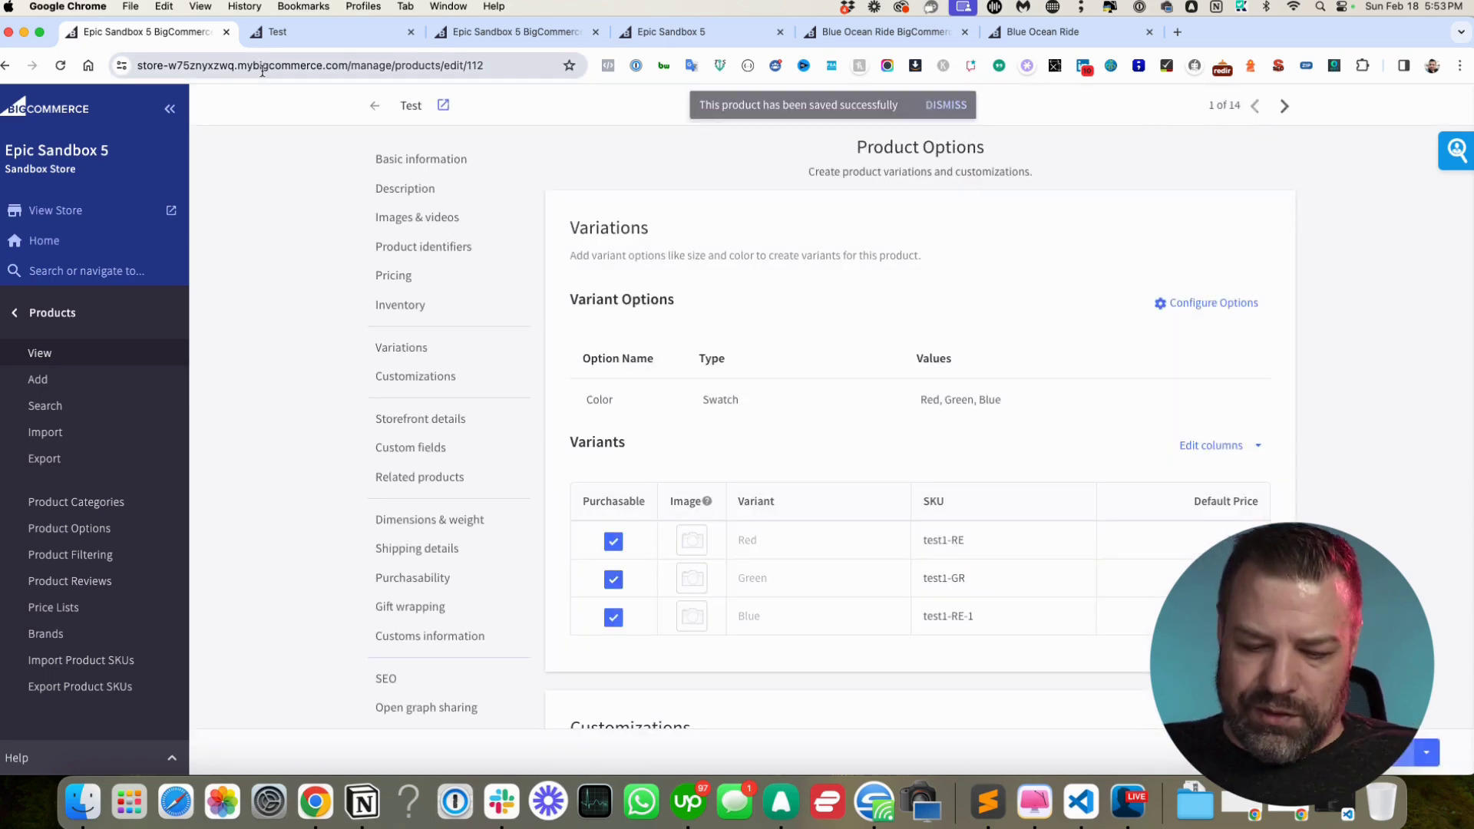
left_click(313, 34)
key("super+r")
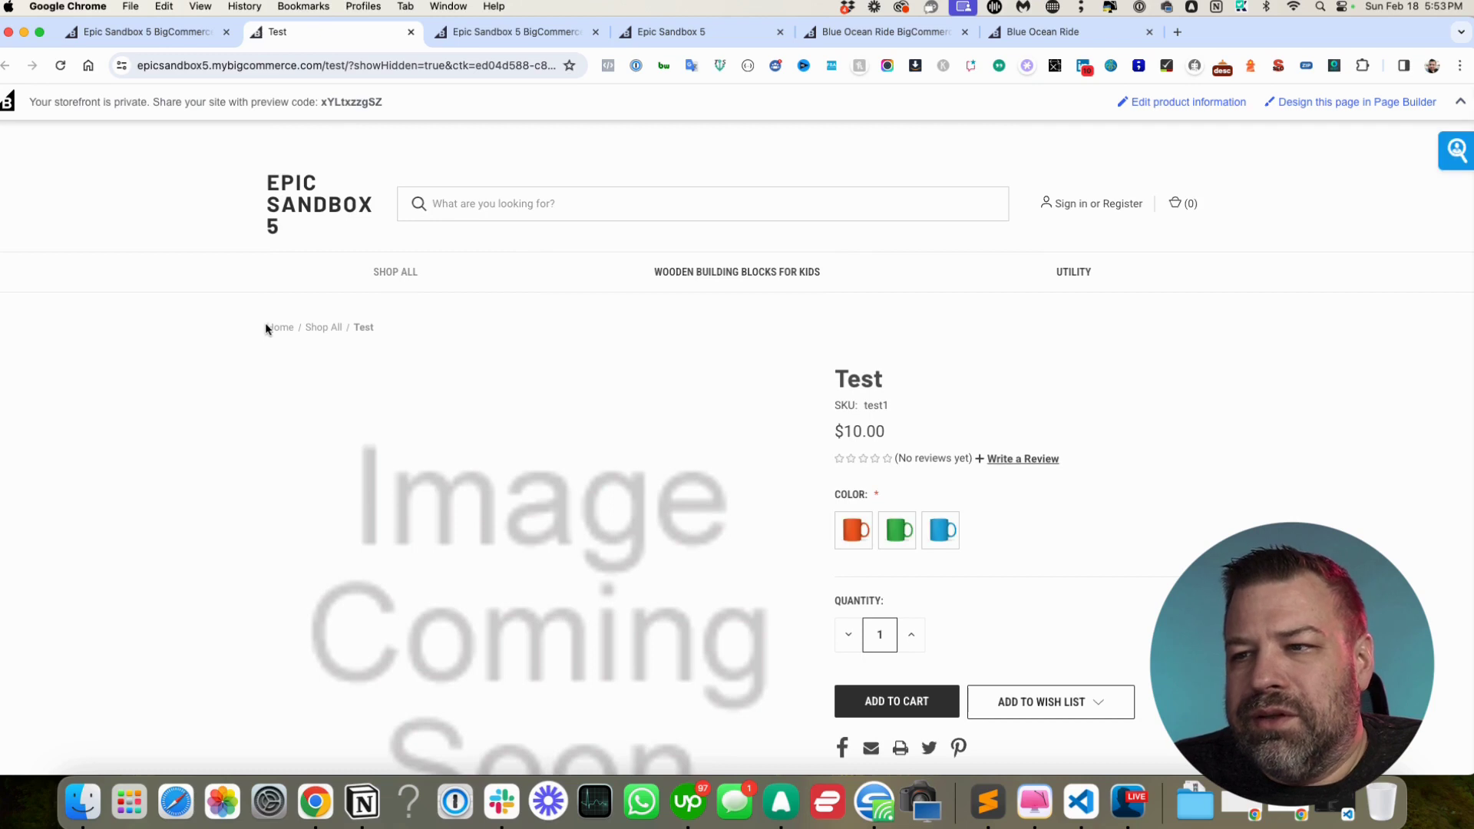
mouse_move(944, 532)
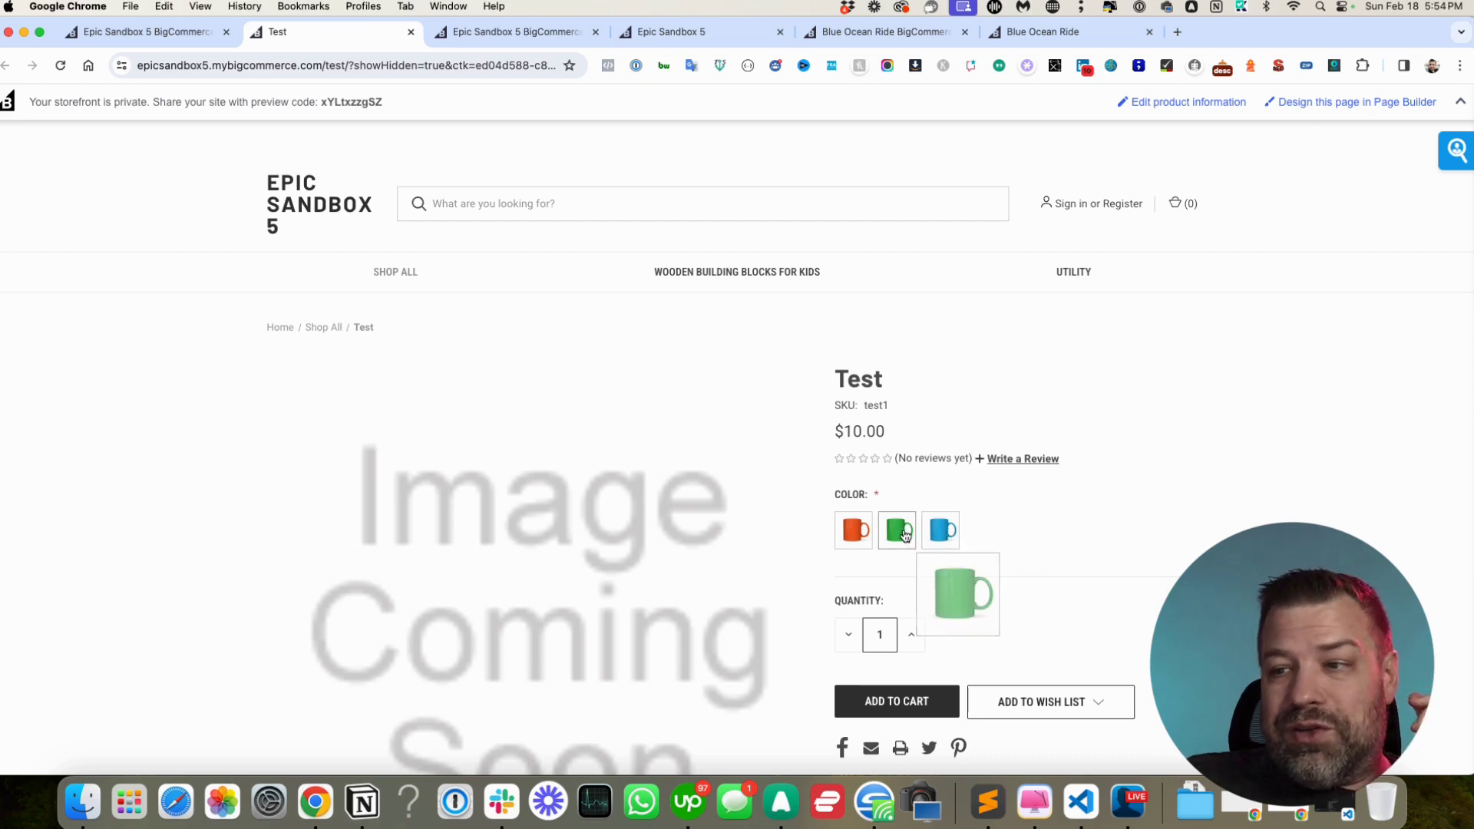
mouse_move(863, 537)
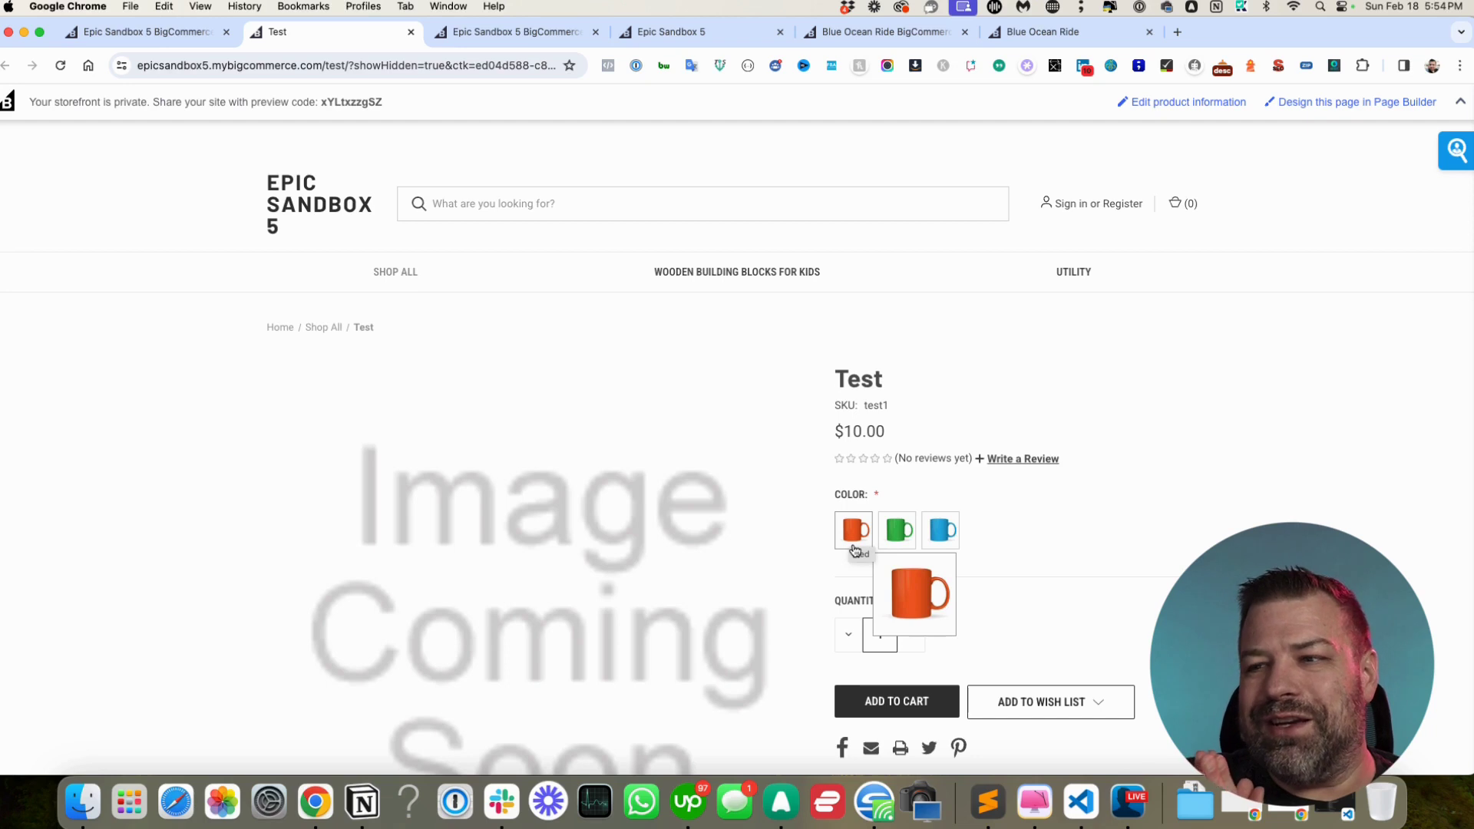
Review the Color option's Red, Green and Blue pattern values in the product's variant options, and return to the product page
left_click(153, 35)
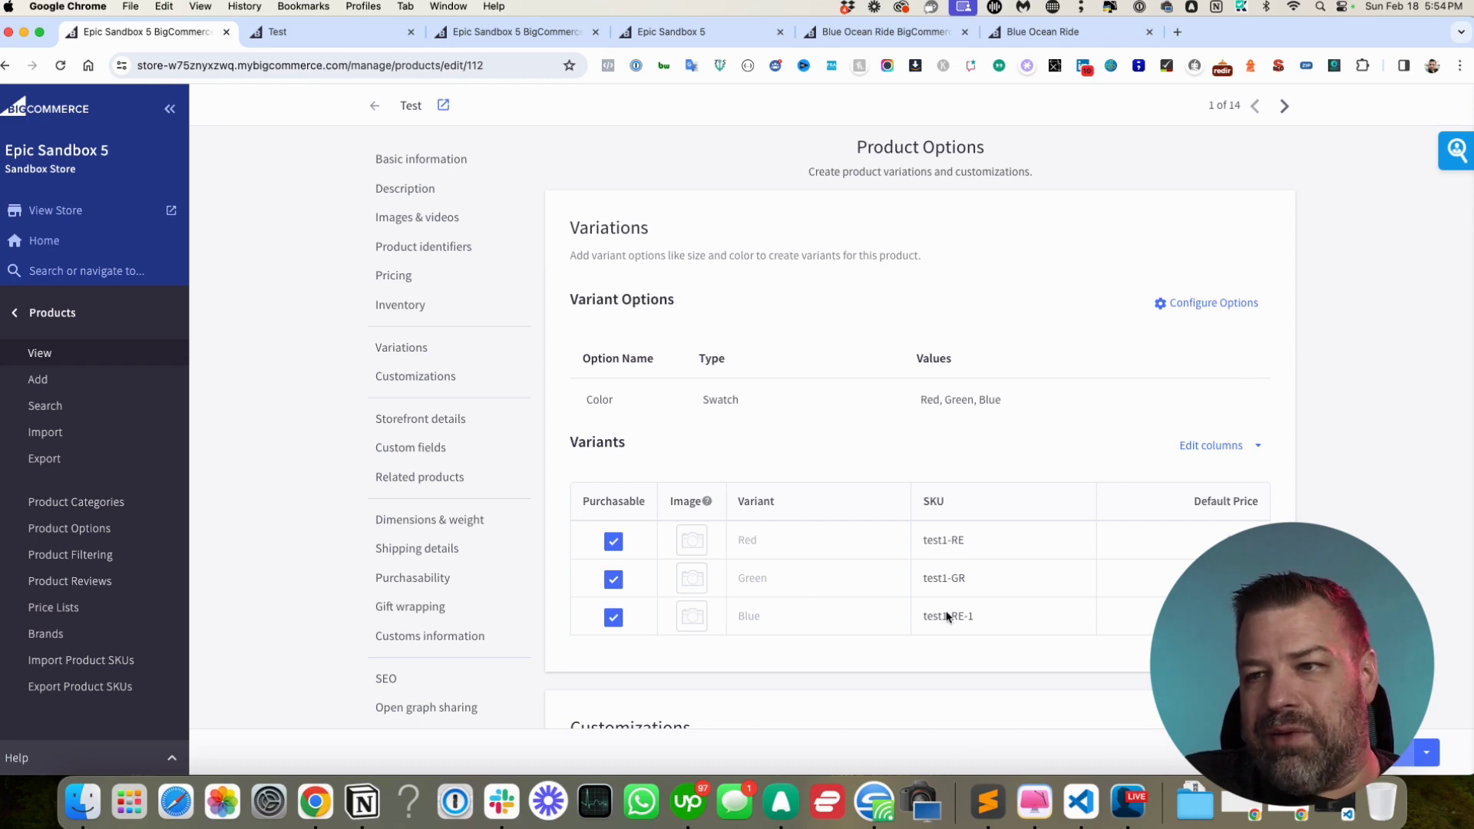
left_click(1202, 303)
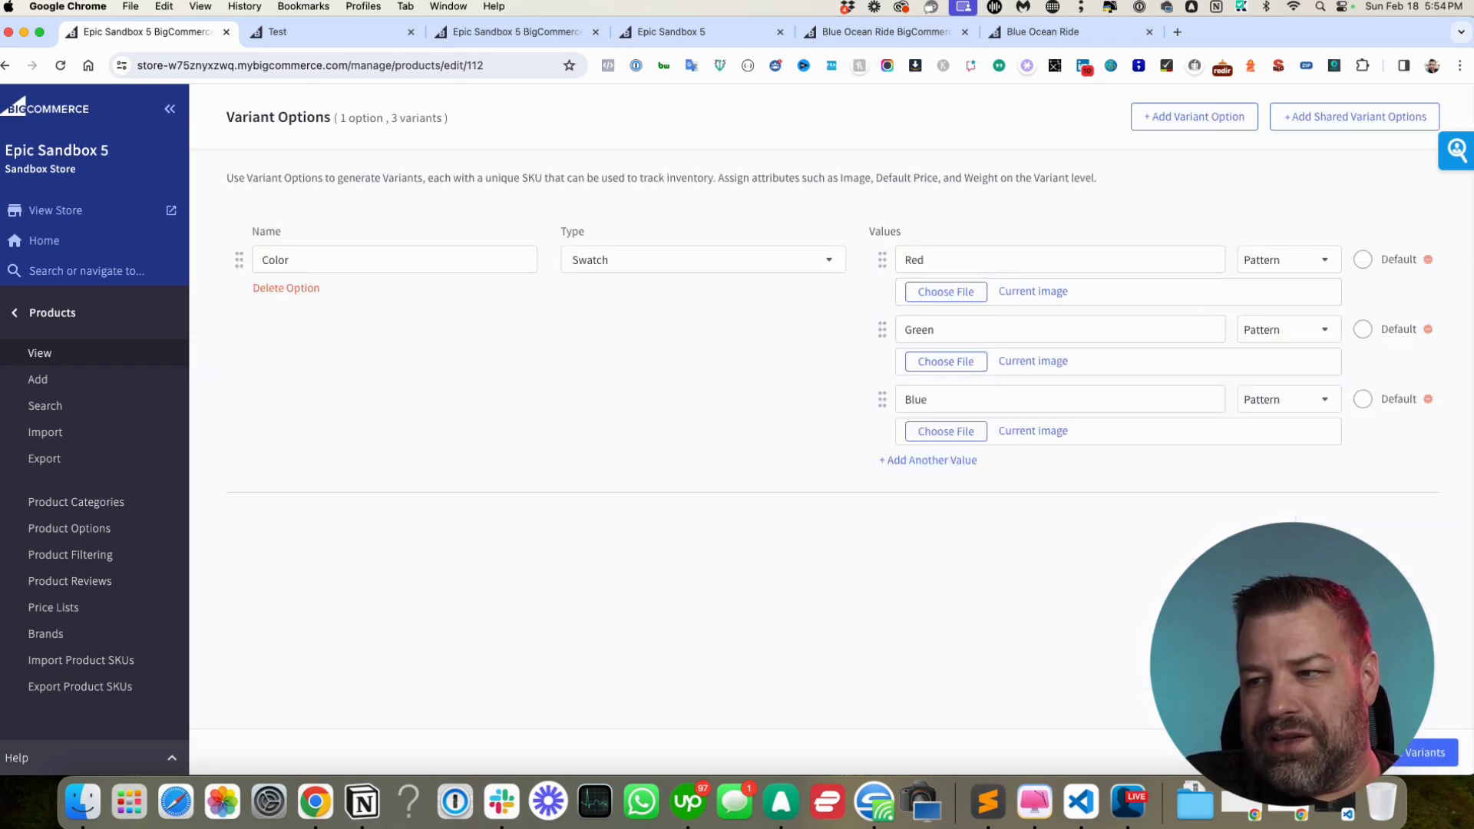
left_click(1398, 756)
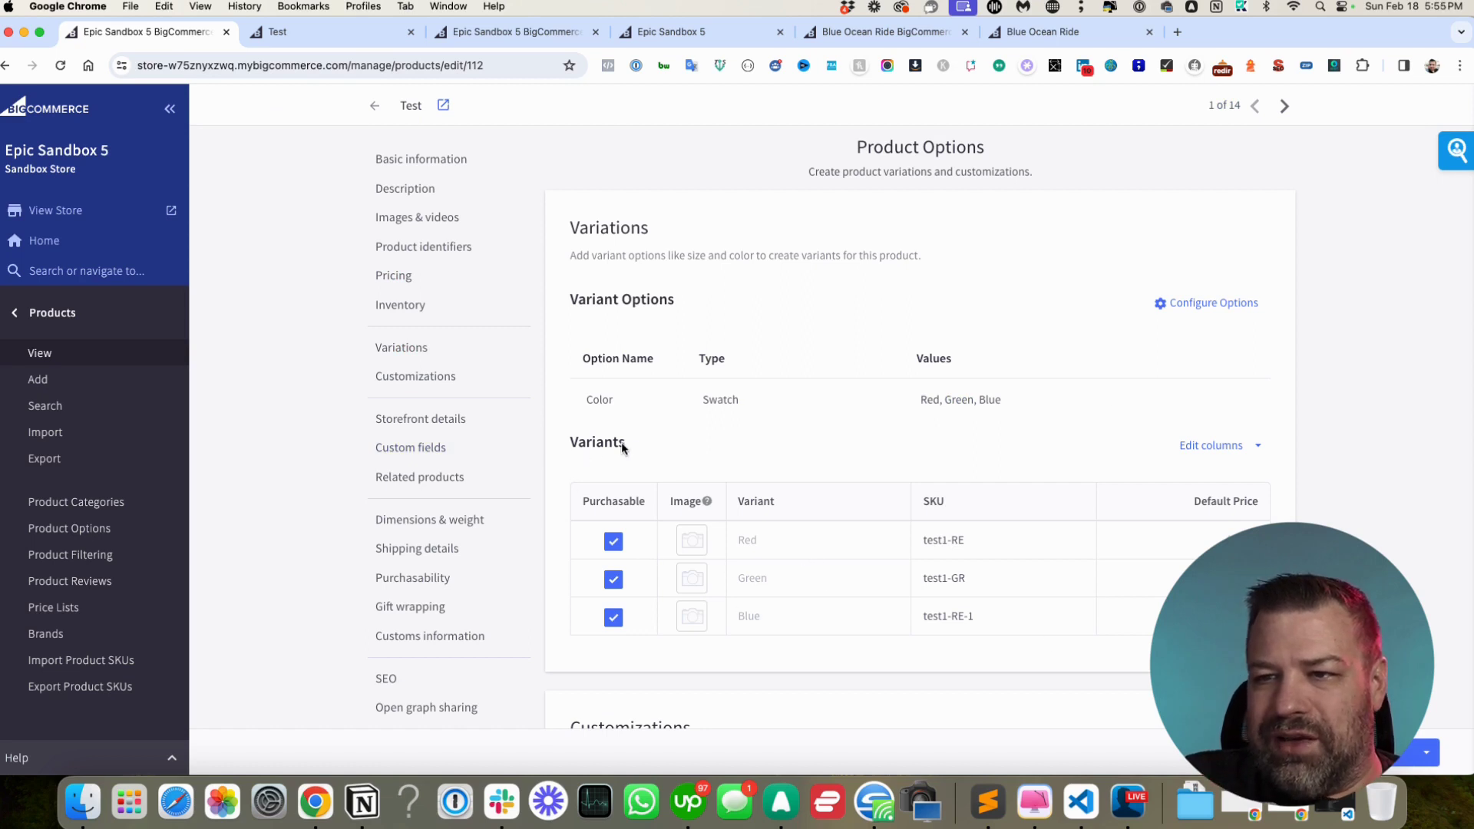
Compare the Test product's base SKU with the SKUs in the Variants table, and examine its variant names and default prices
left_click_drag(626, 444, 563, 445)
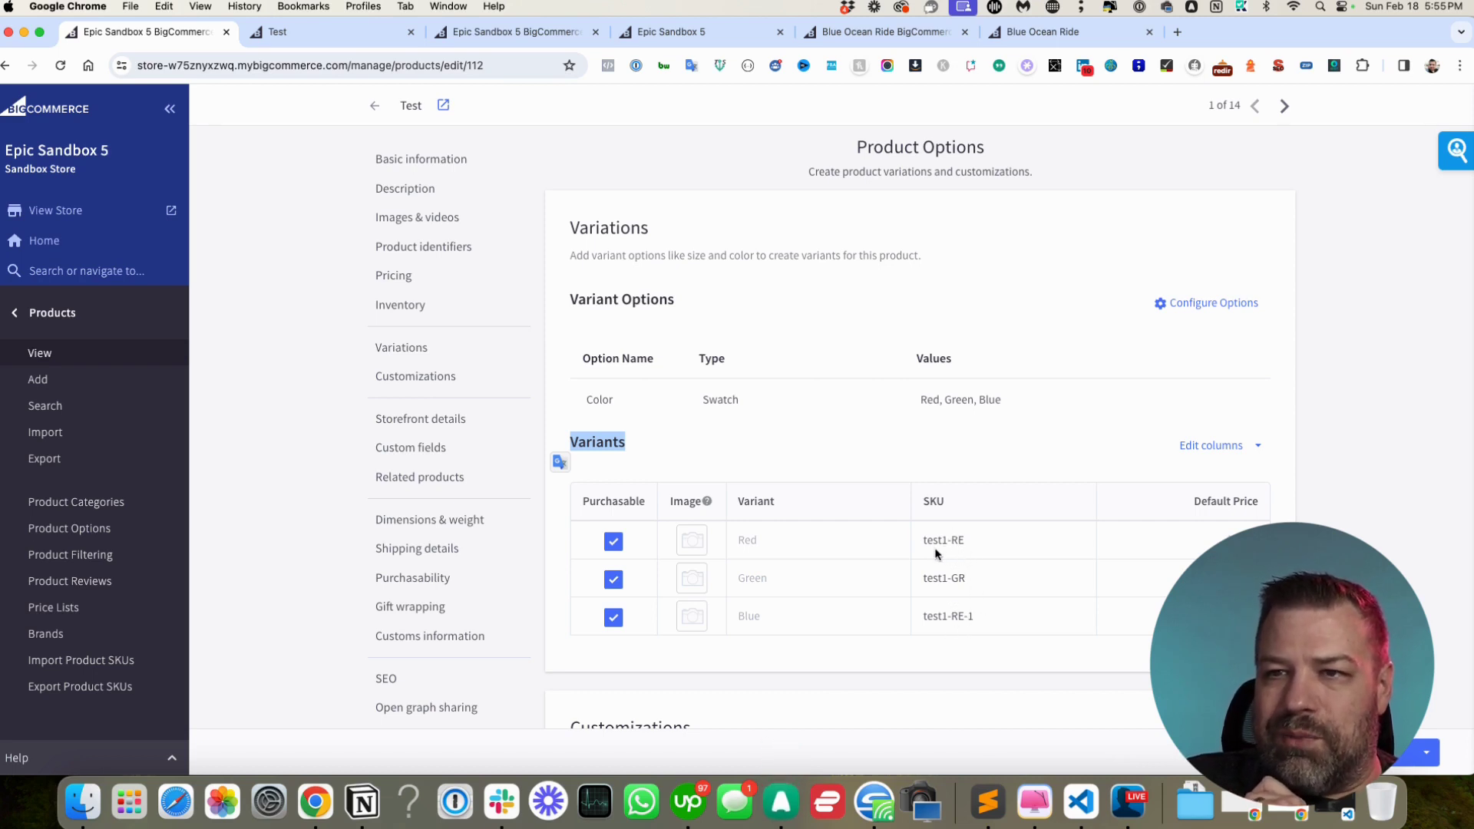
scroll(561, 334, "up", 20)
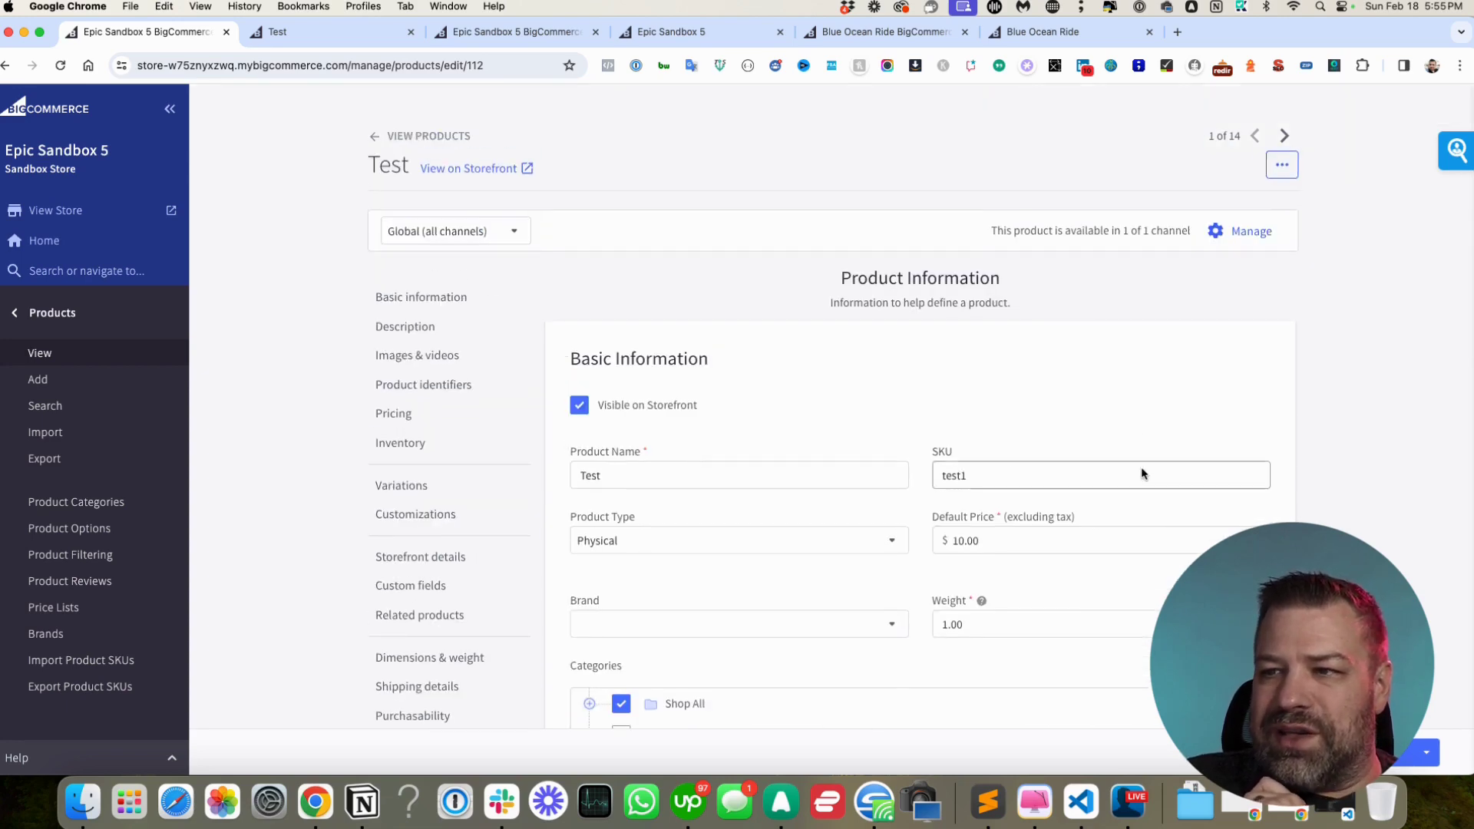
left_click(1142, 474)
scroll(724, 632, "down", 1)
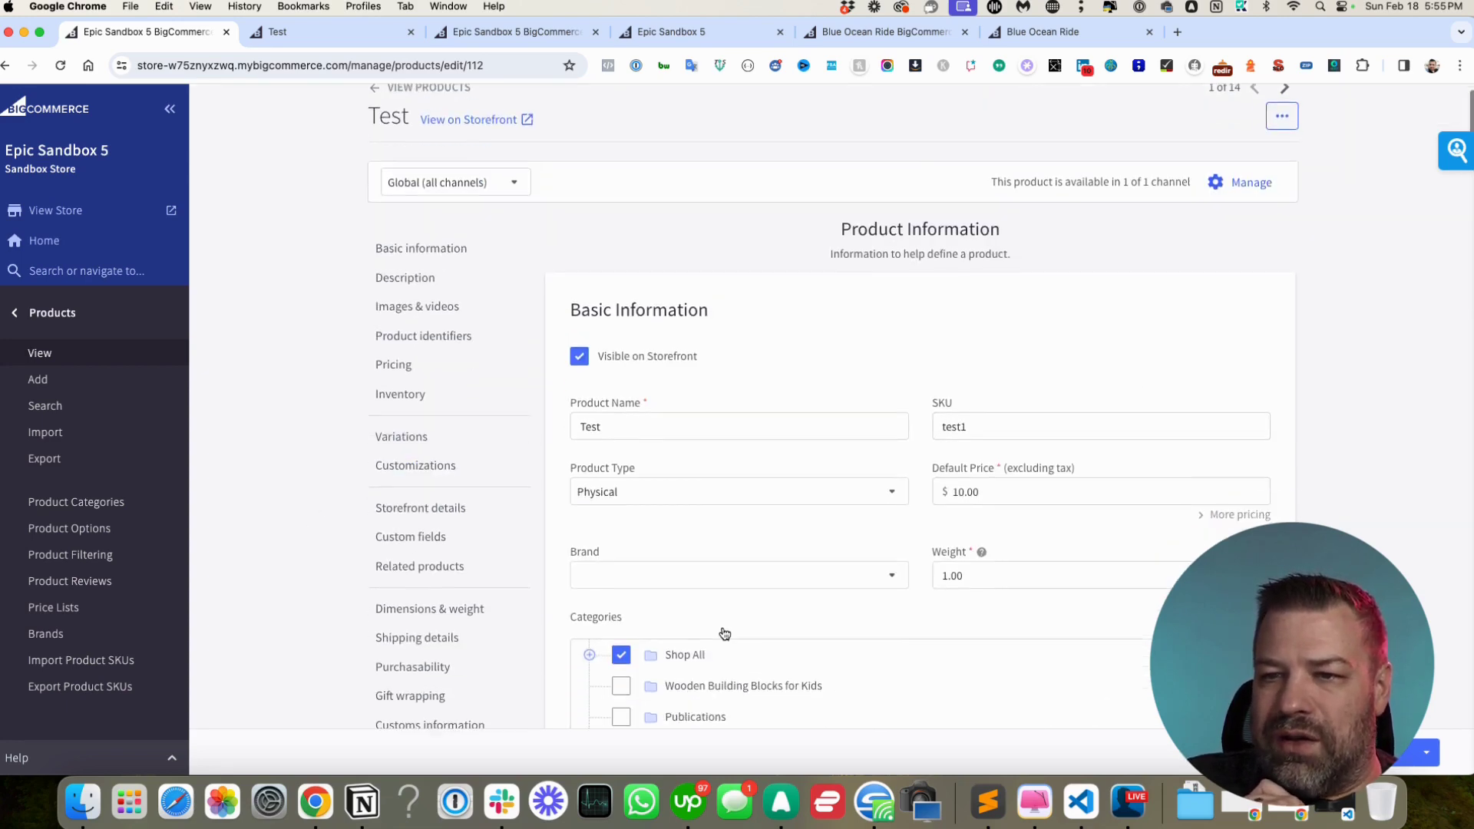
scroll(725, 633, "down", 10)
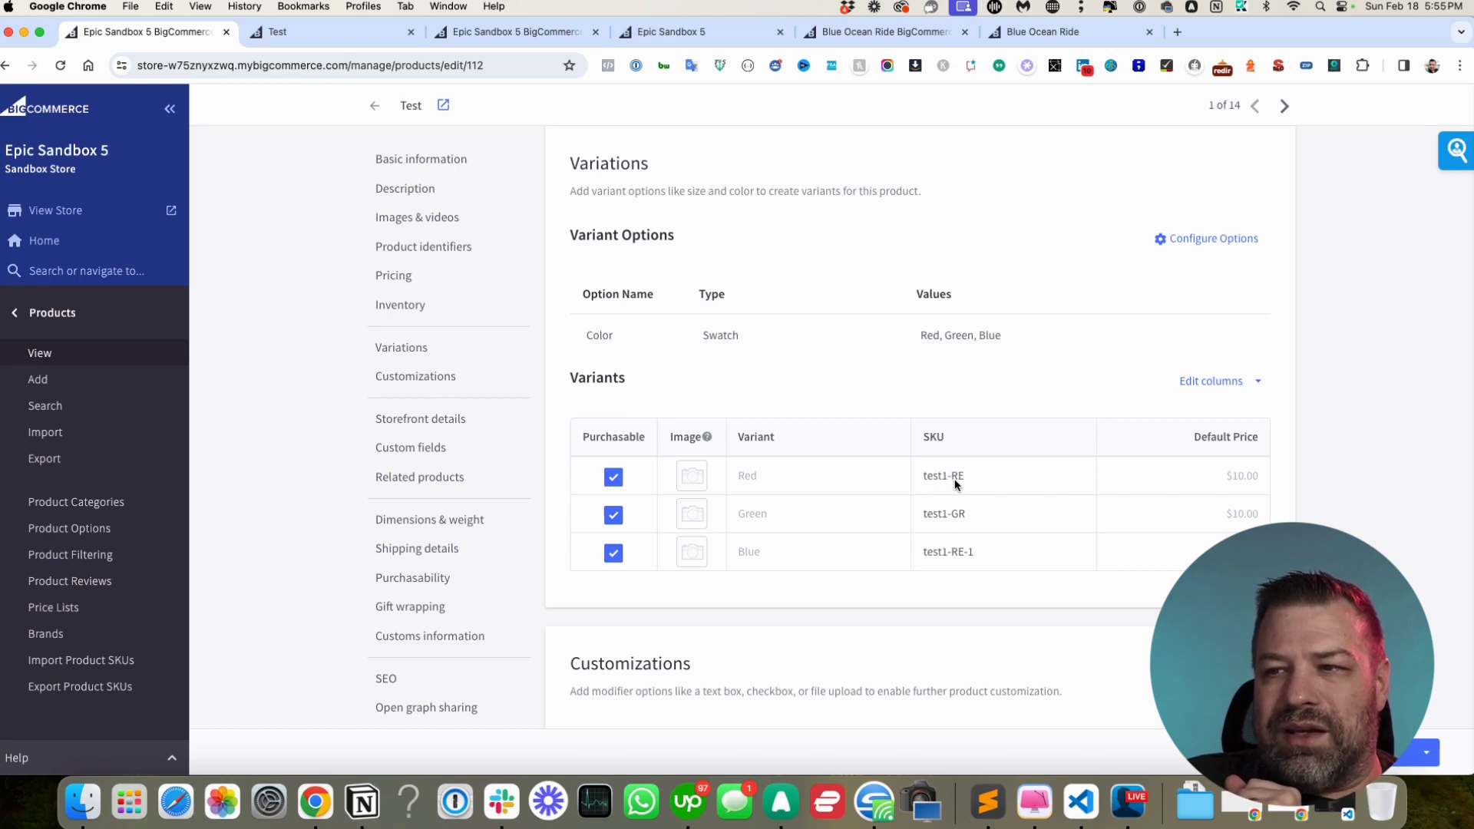
scroll(956, 483, "down", 1)
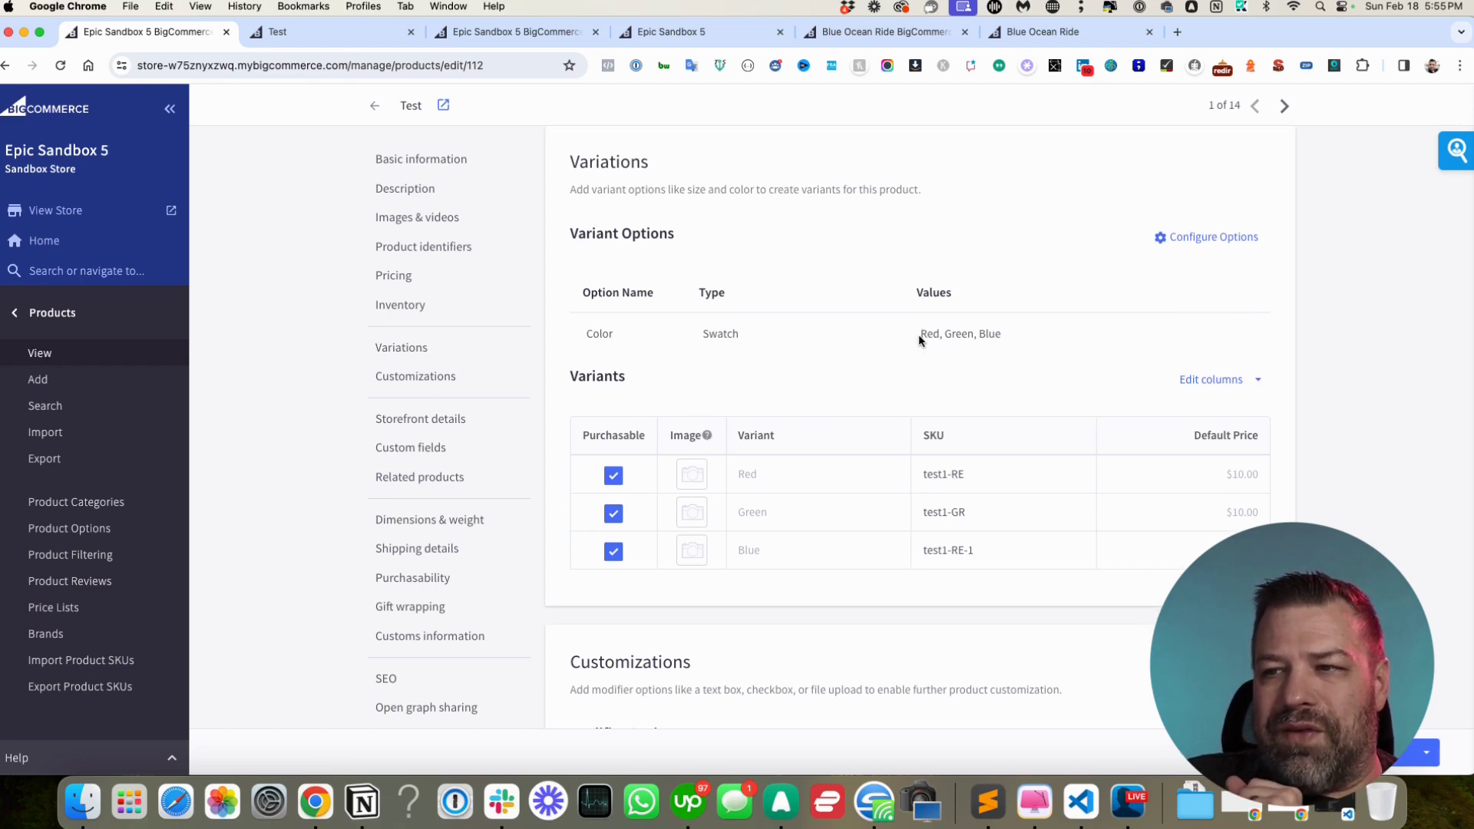
scroll(976, 490, "up", 1)
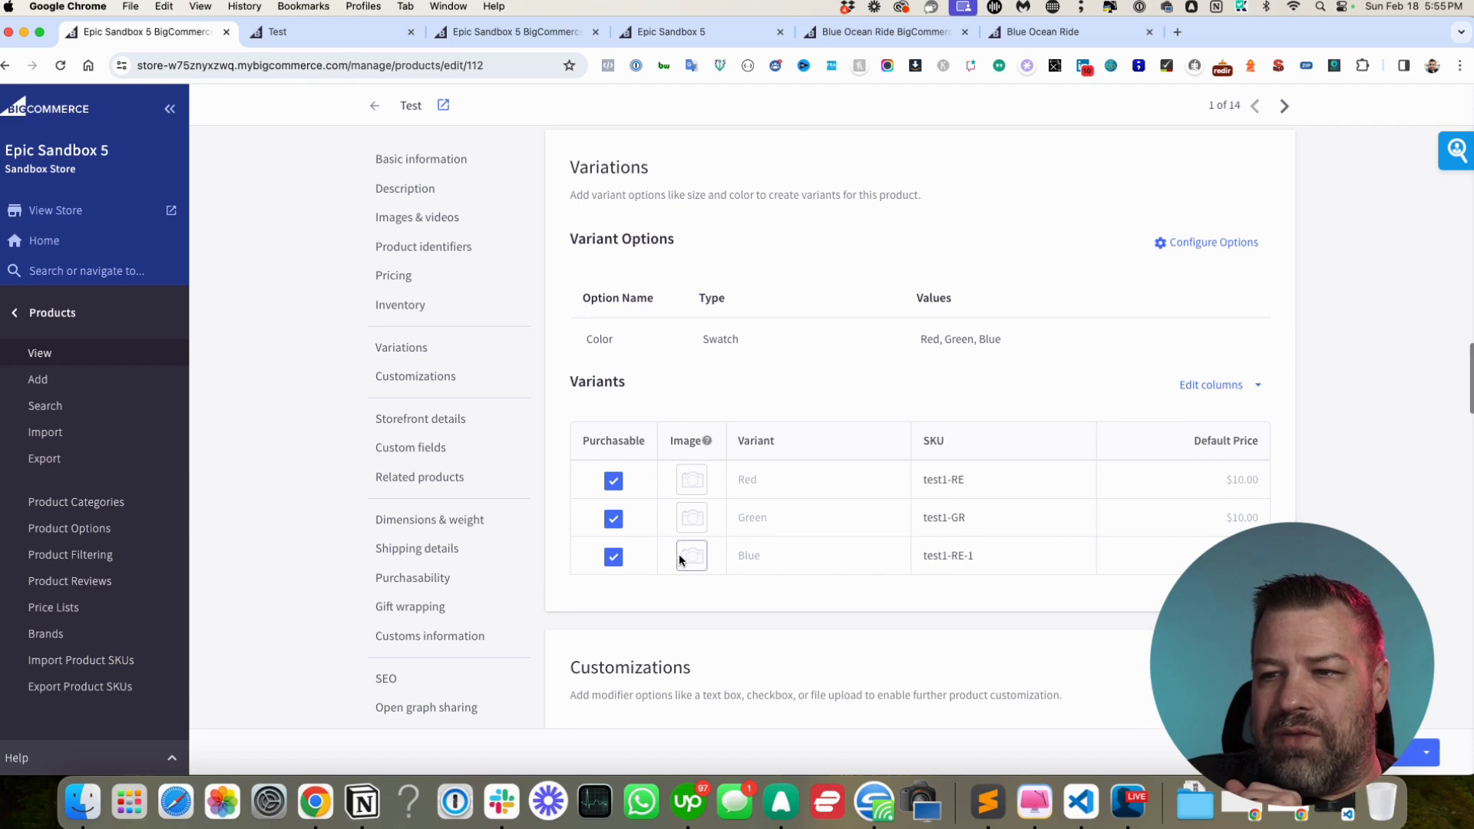
scroll(952, 474, "down", 1)
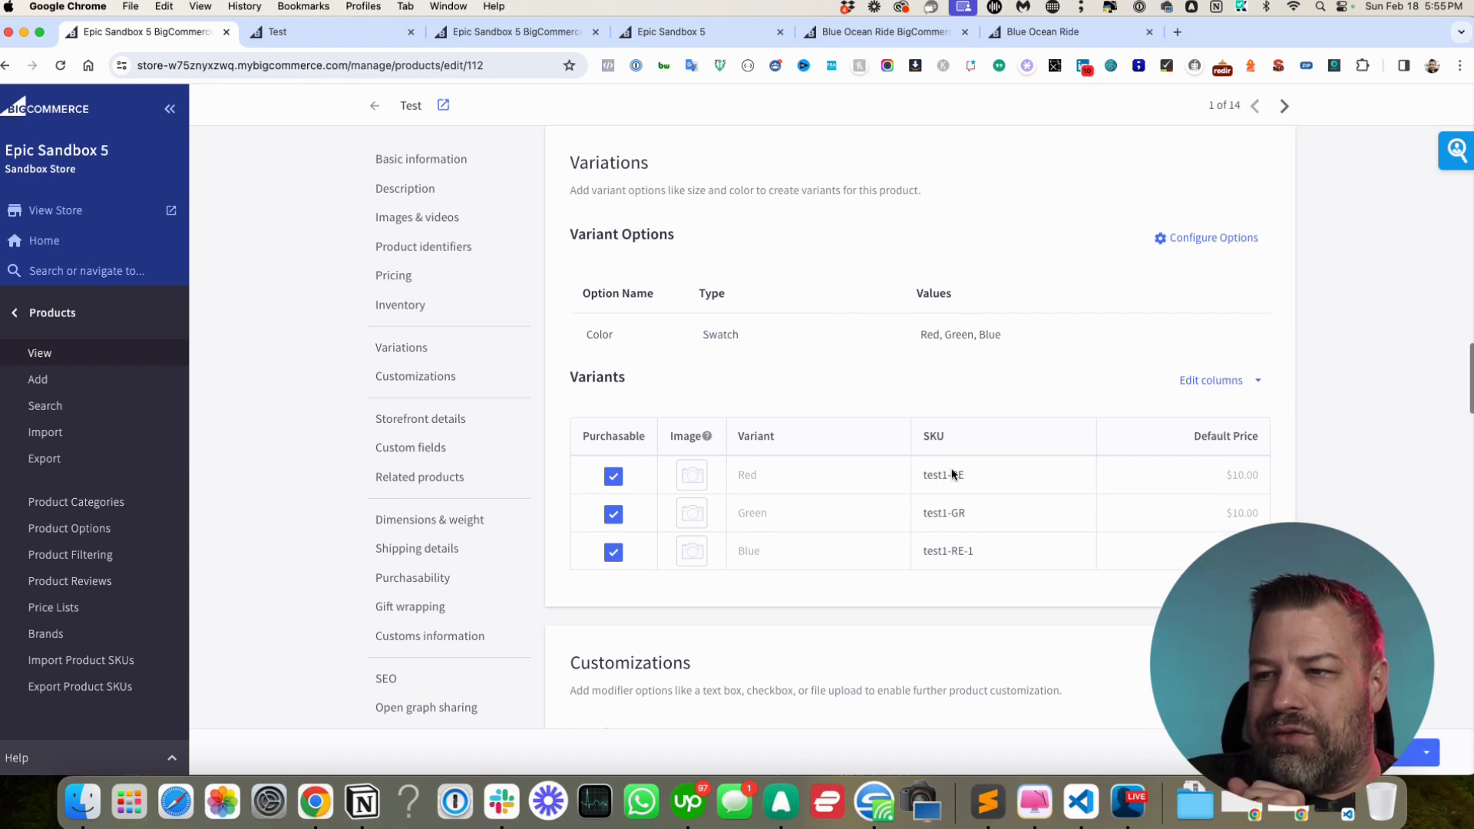
scroll(965, 508, "down", 1)
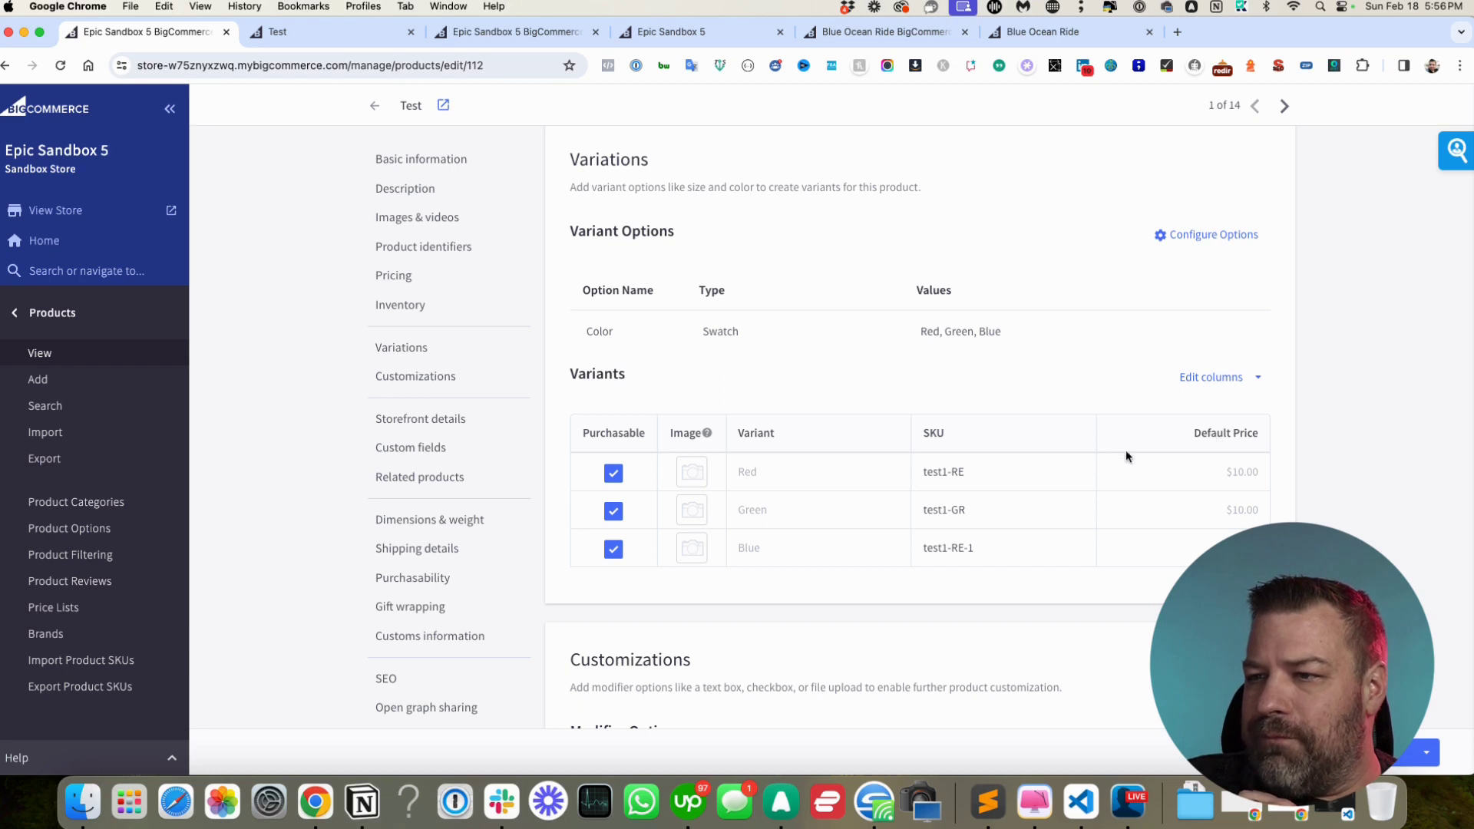
left_click(1221, 471)
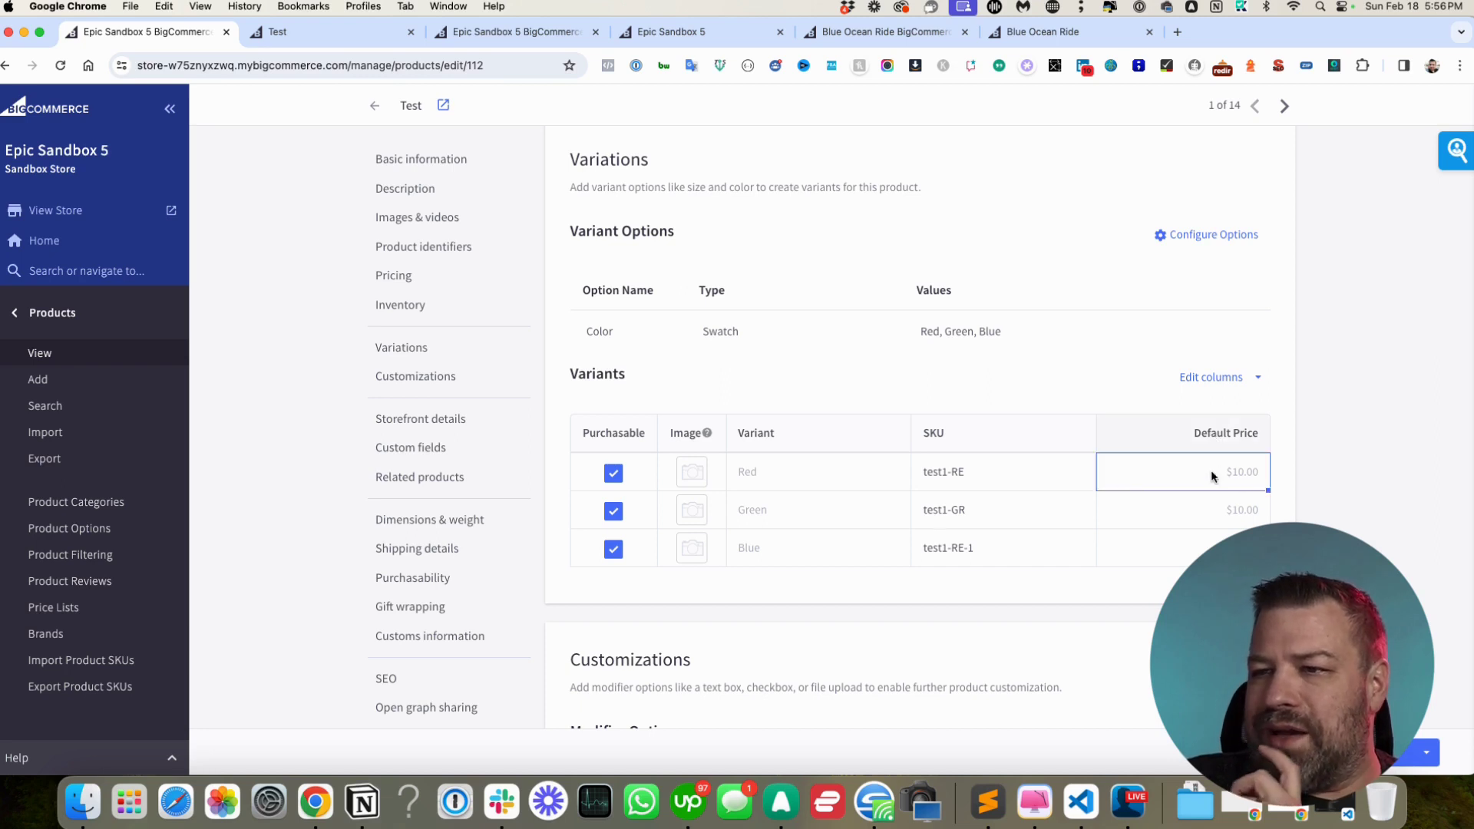
left_click(793, 475)
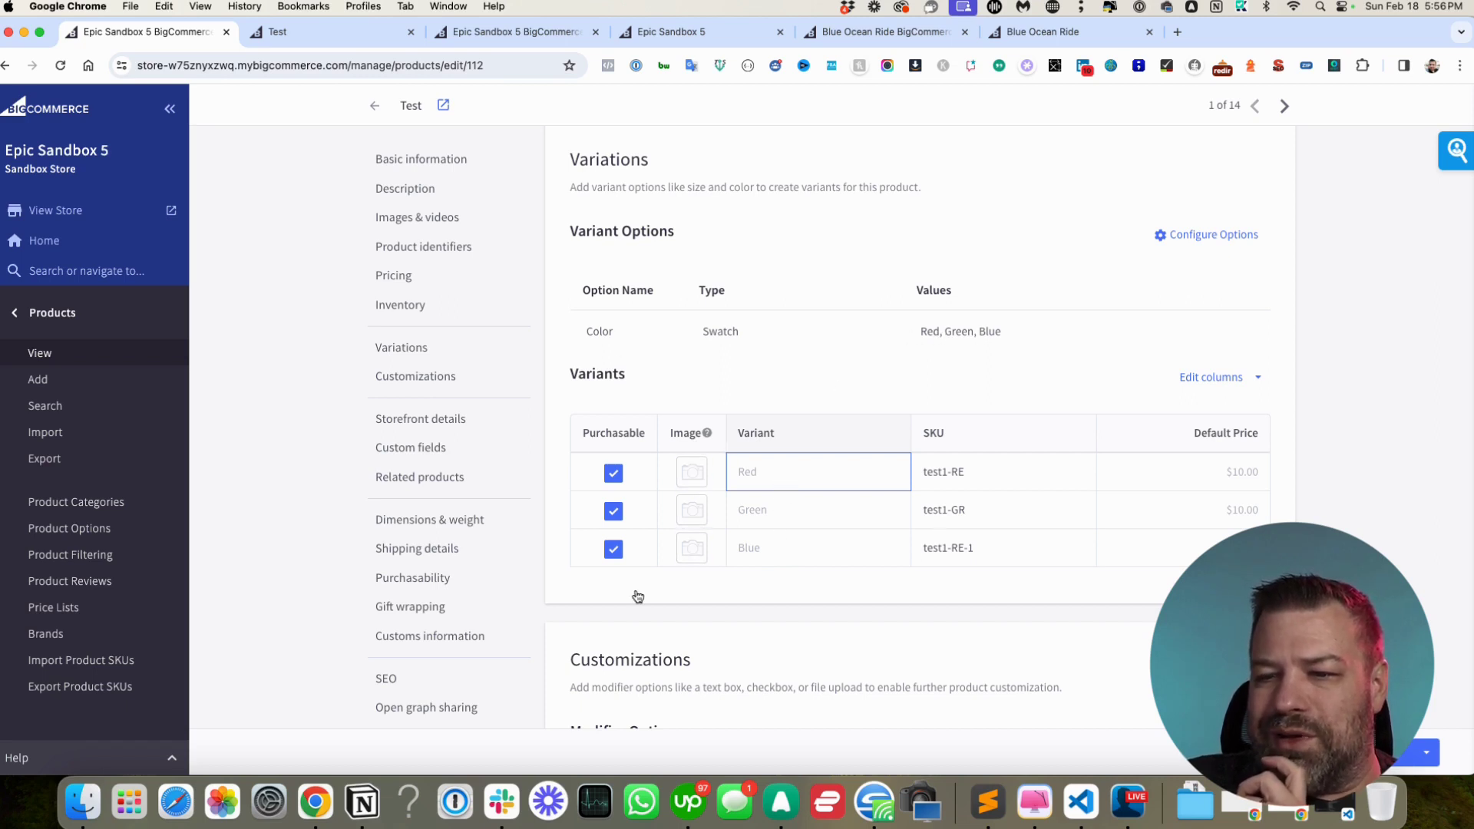
Switch to Finder, open the sample mugs folder in Downloads beside the variants table, and select 1.jpg
left_click(61, 806)
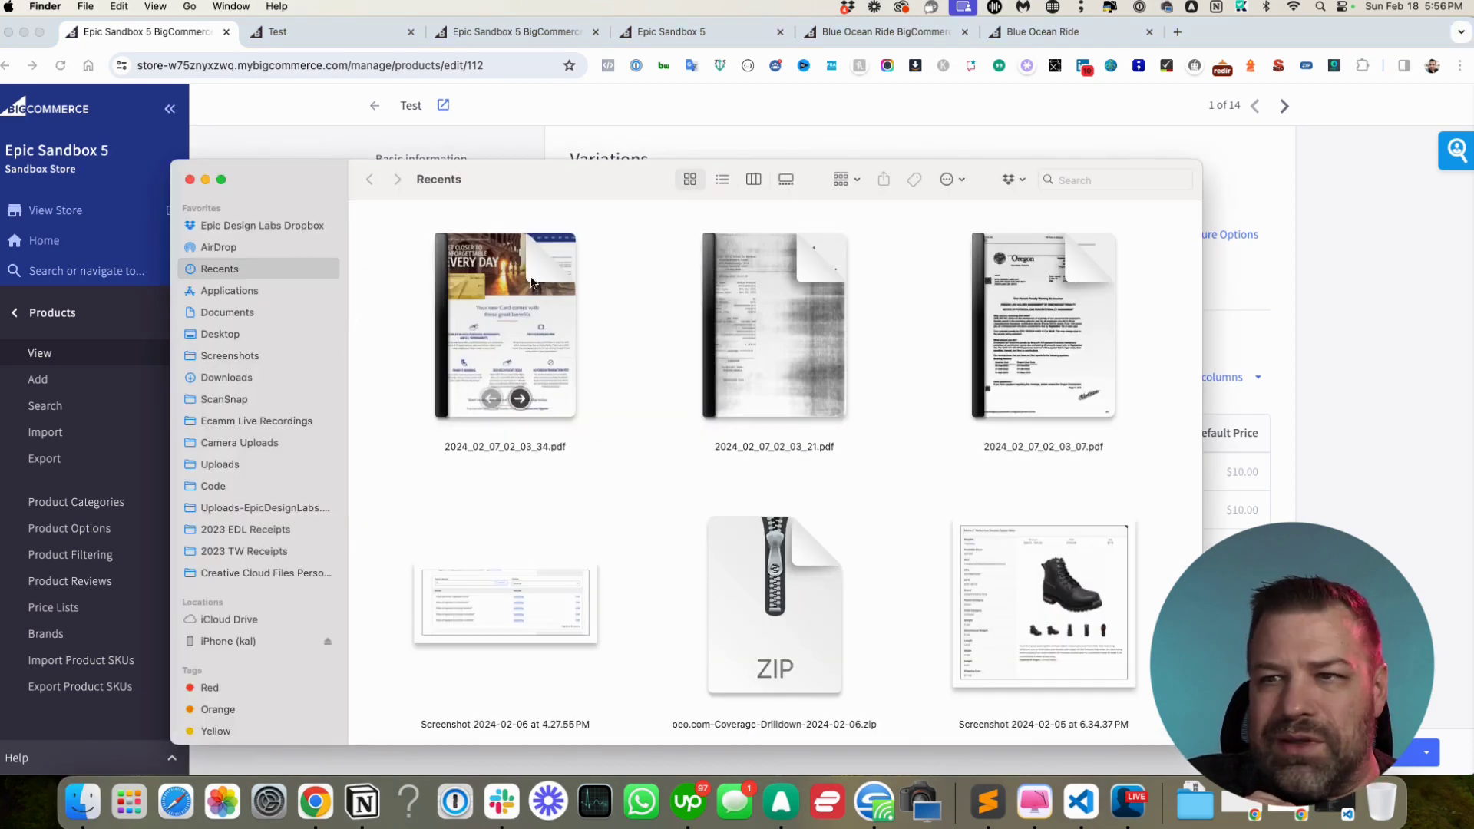
left_click(235, 376)
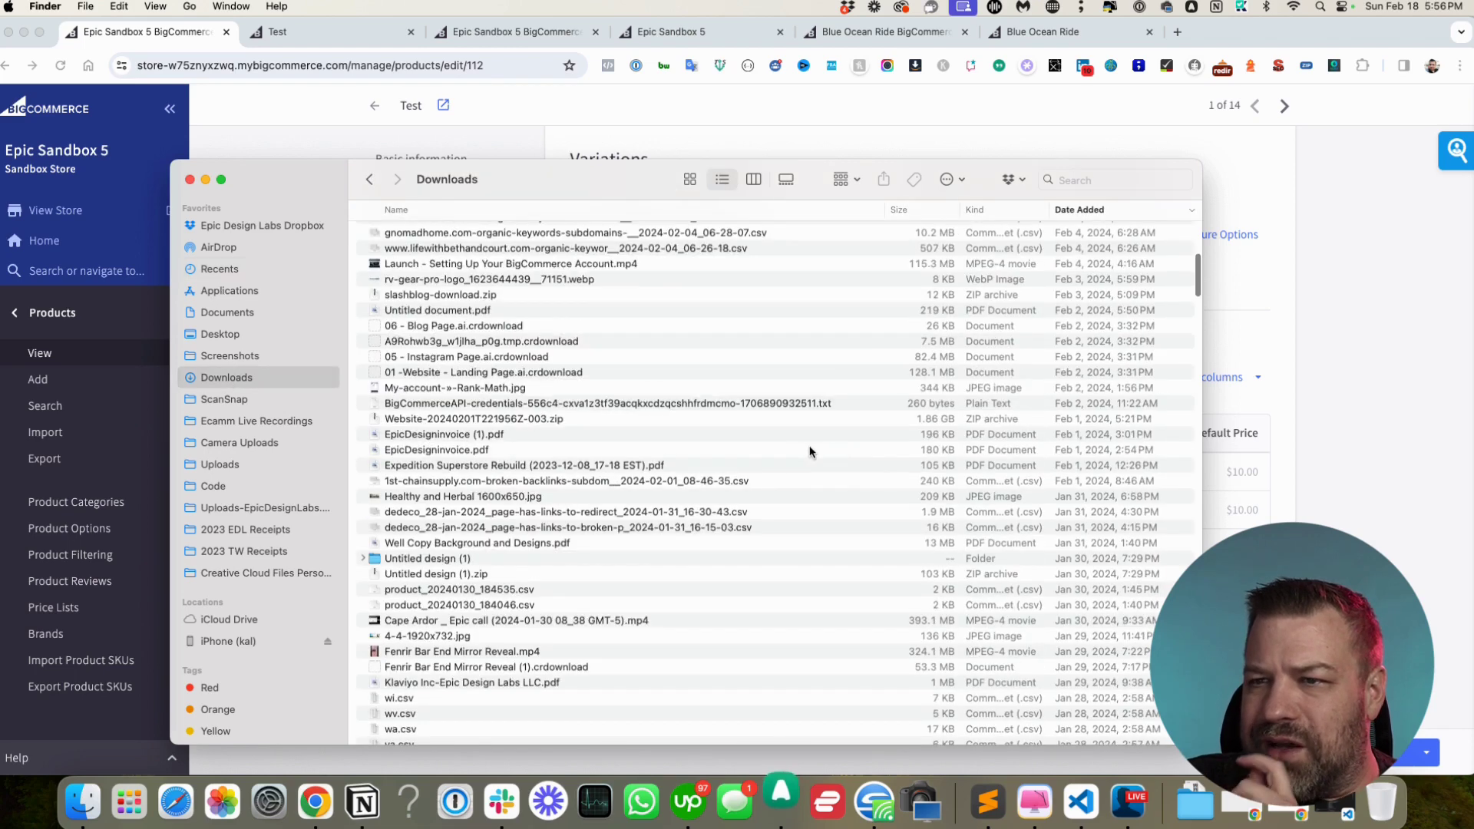
scroll(458, 568, "up", 10)
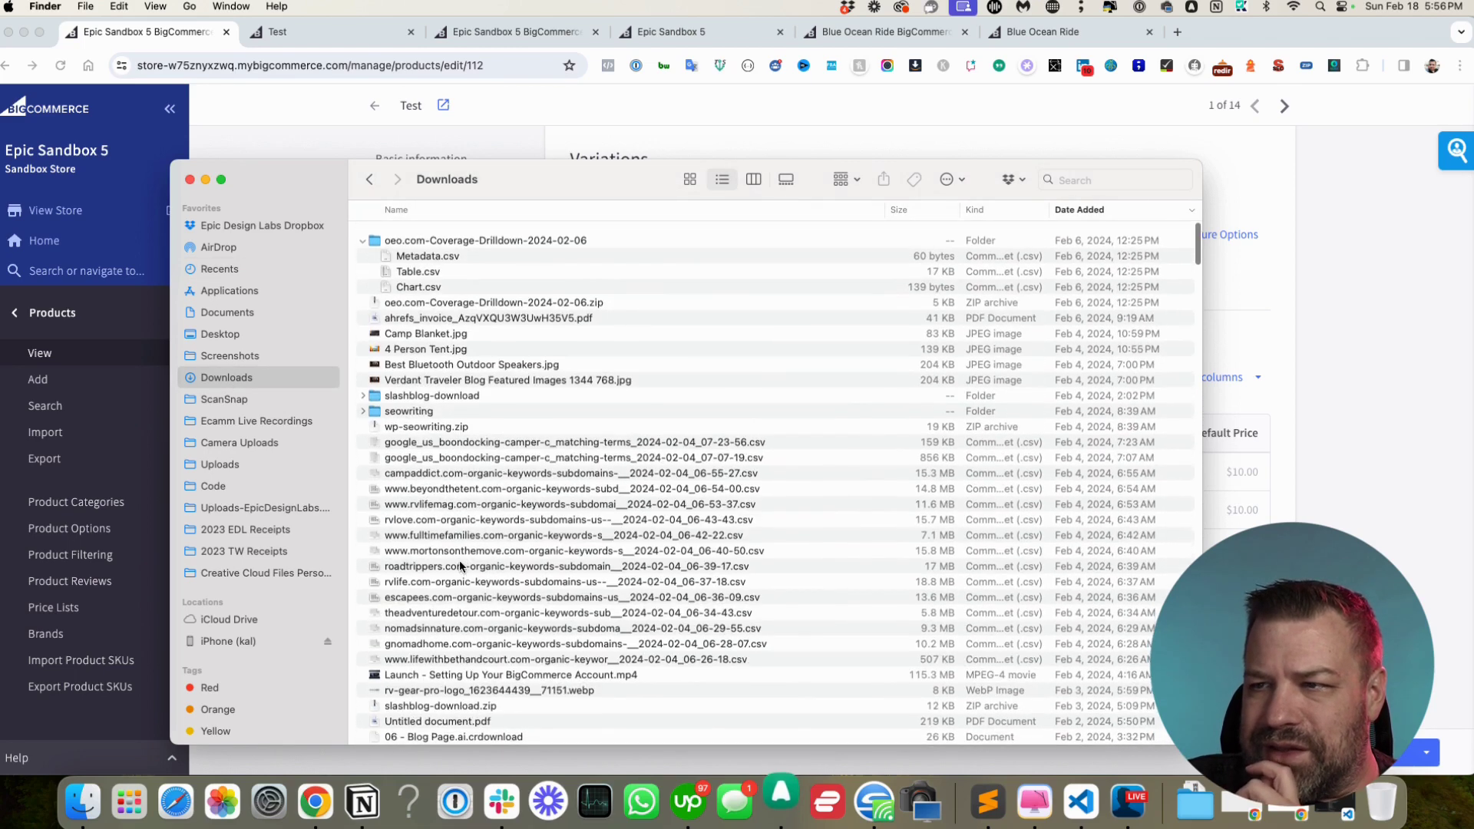
scroll(461, 534, "down", 20)
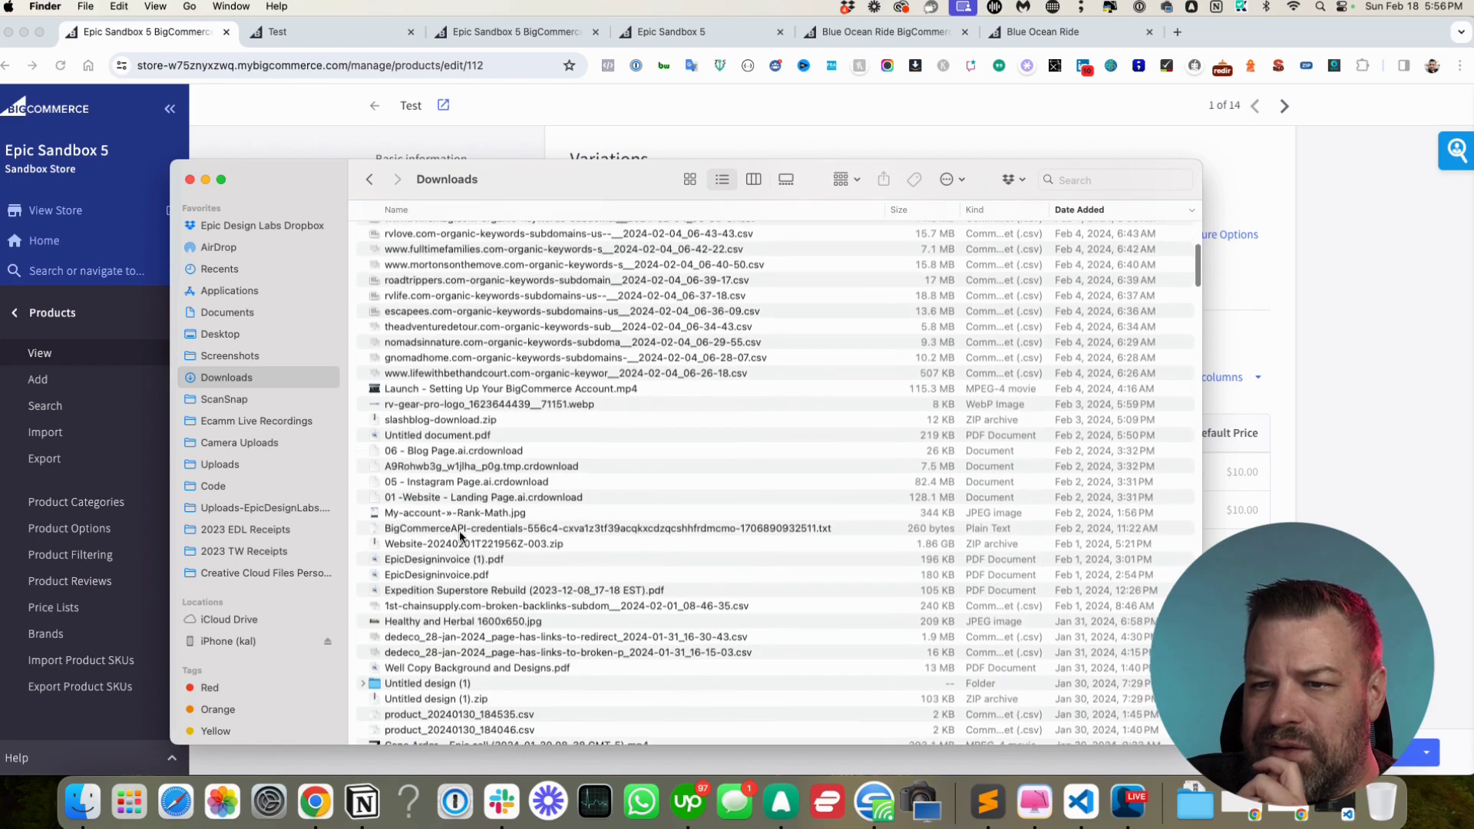
scroll(460, 537, "down", 20)
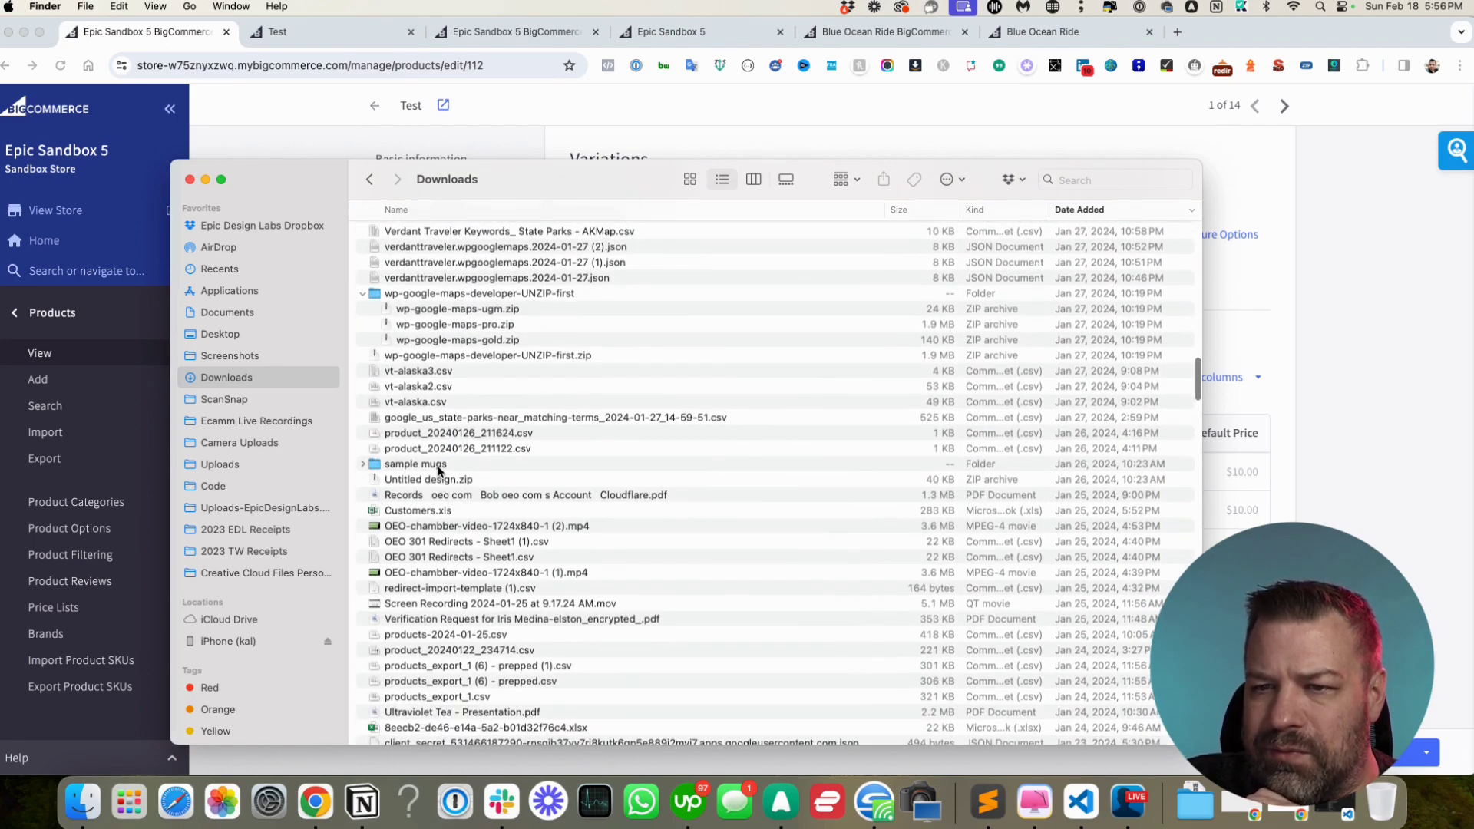
double_click(439, 468)
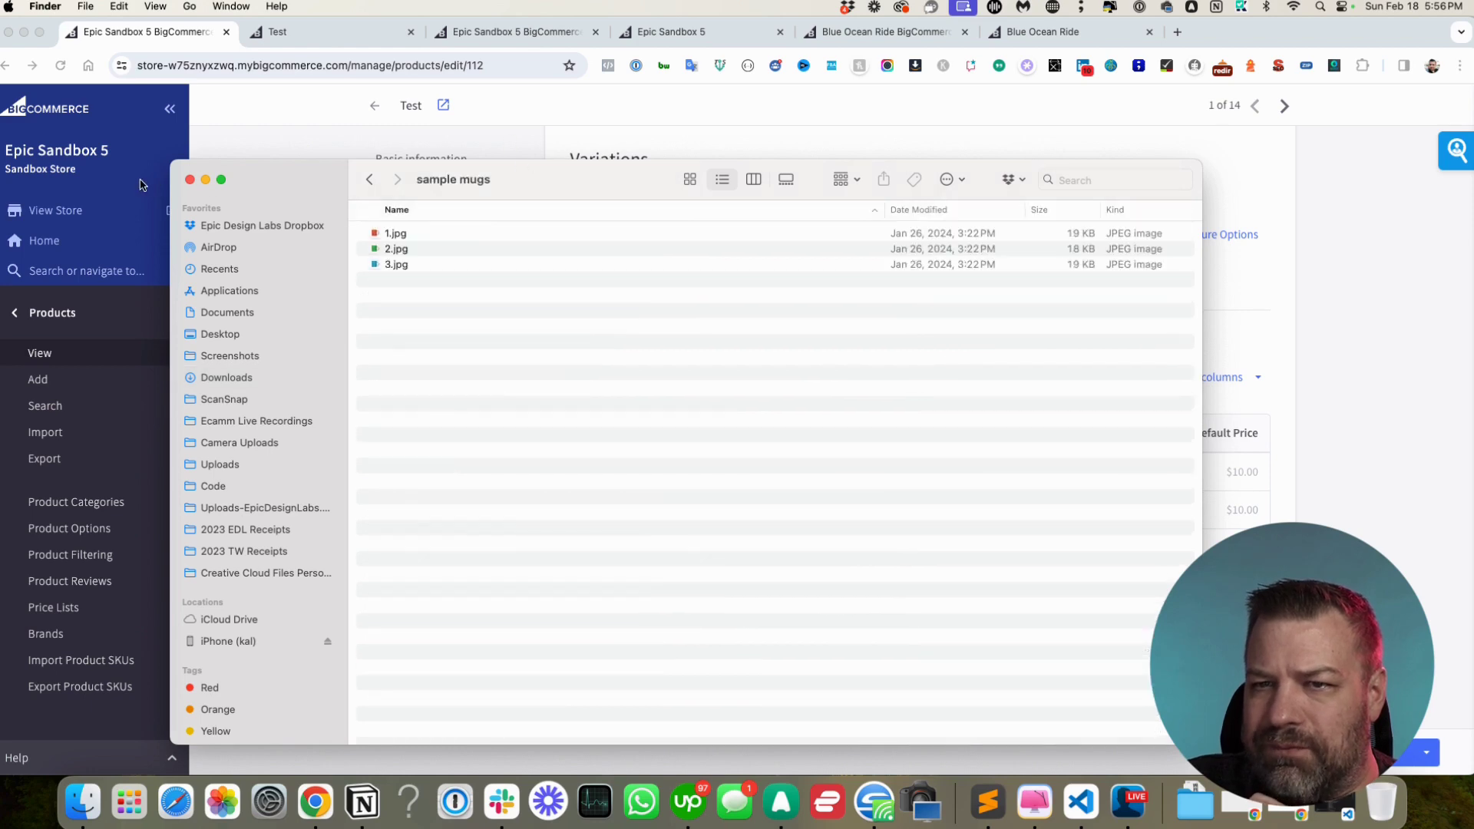
left_click_drag(170, 190, 517, 190)
left_click_drag(872, 183, 1192, 190)
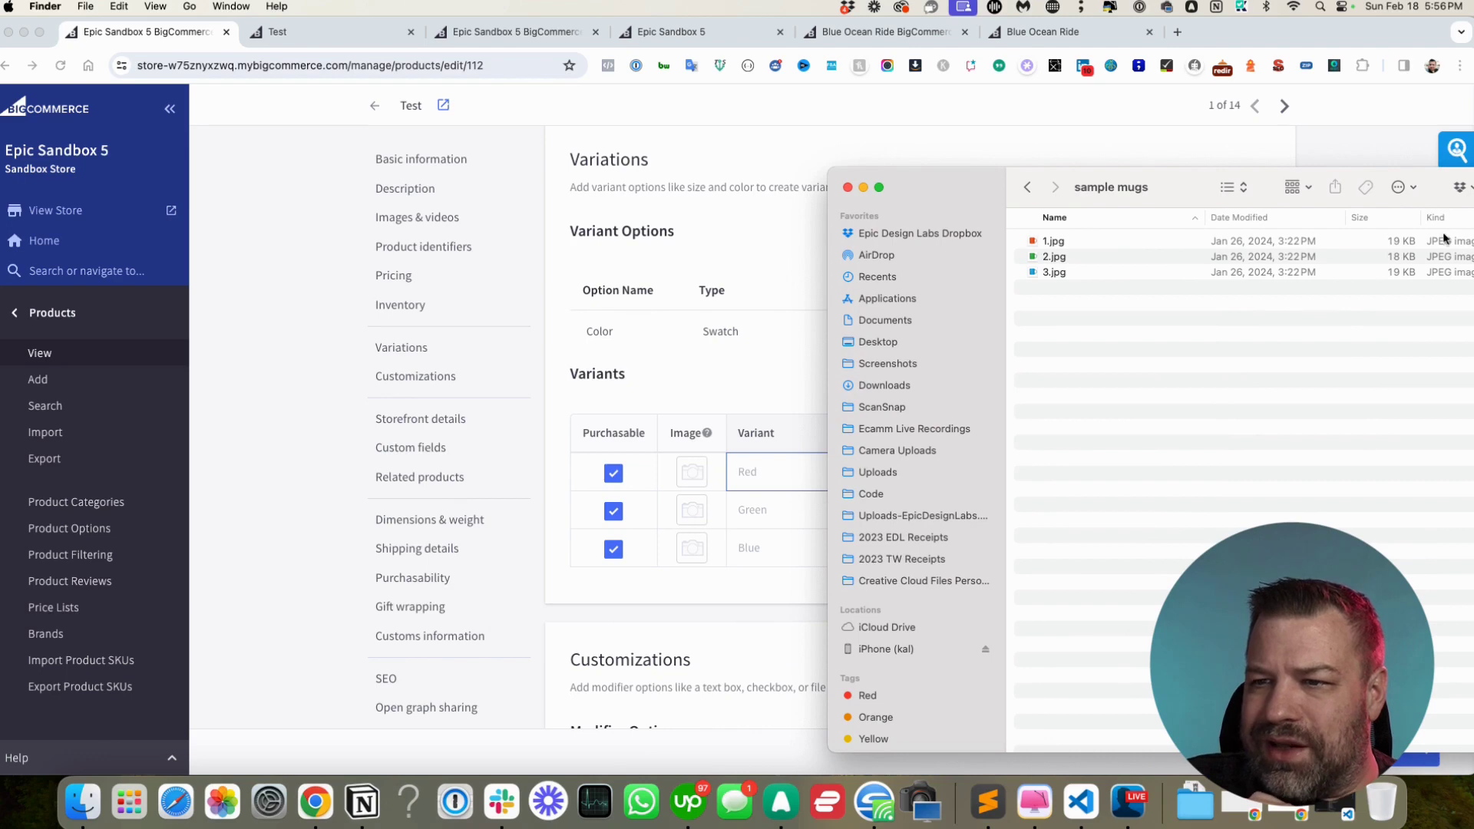
left_click(1049, 243)
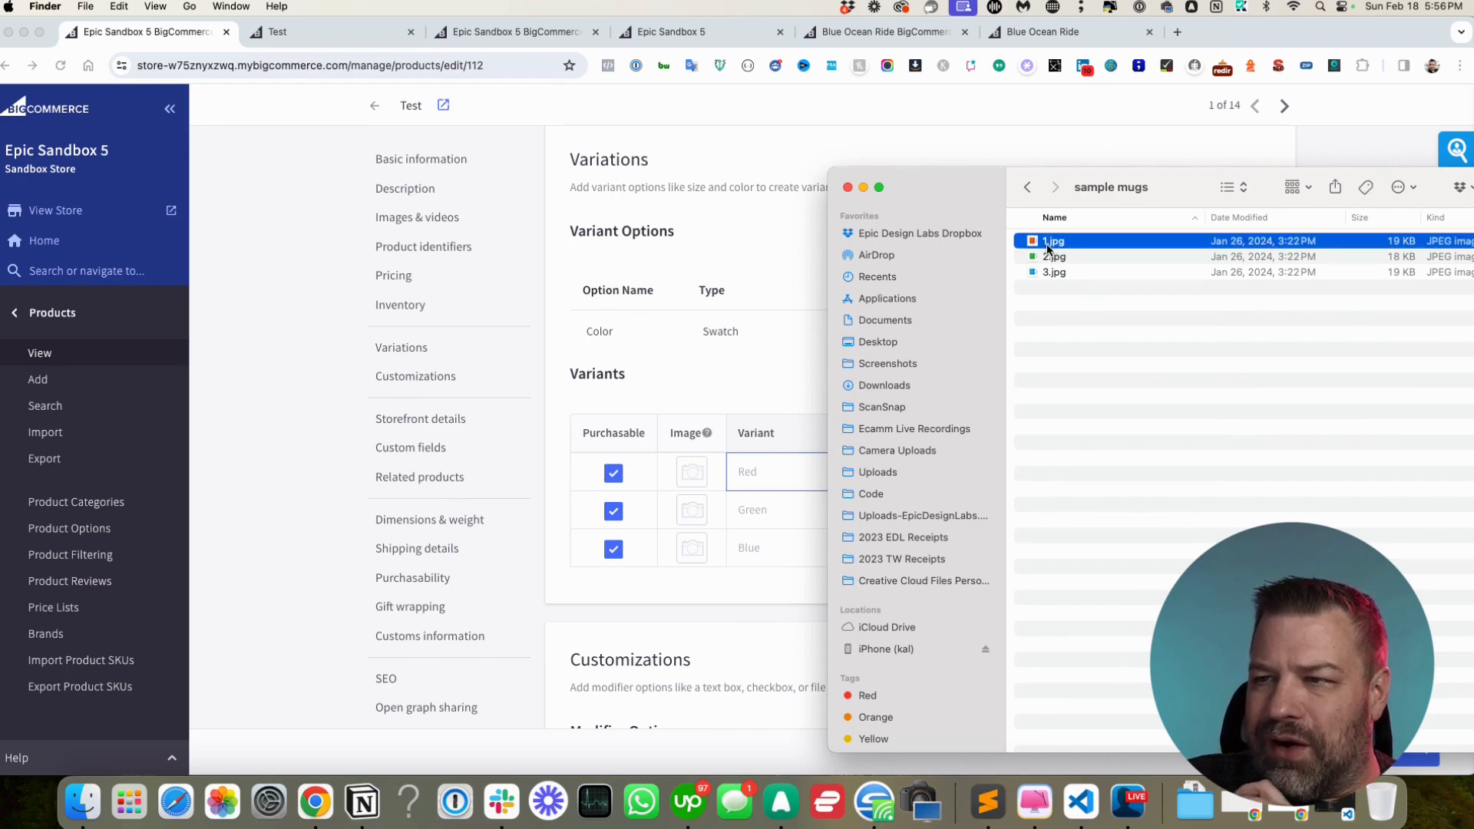
key("super+h")
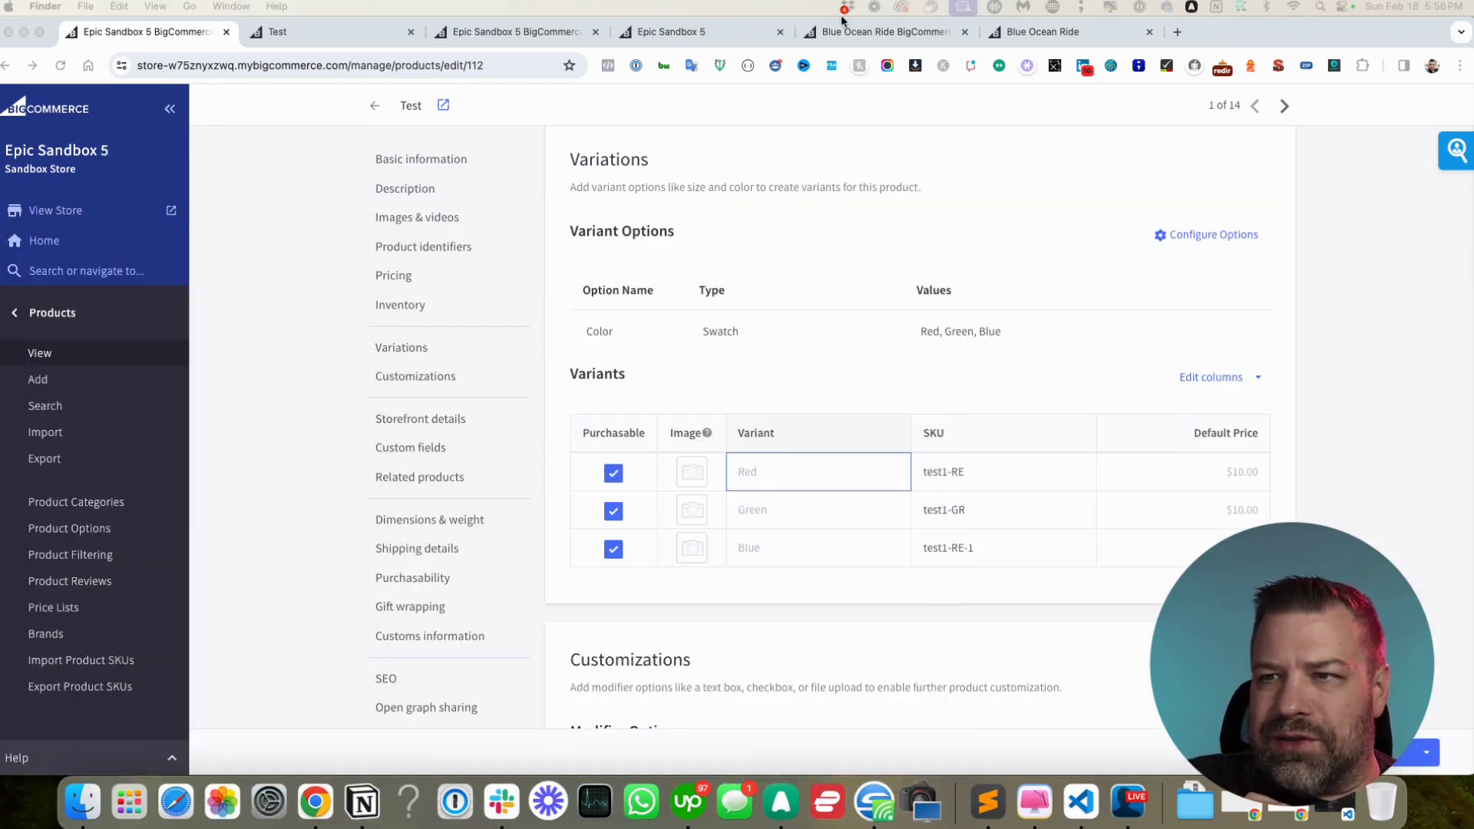
Preview the Red, Green and Blue choices on the Test storefront page and examine the SKU and main product image
left_click(337, 40)
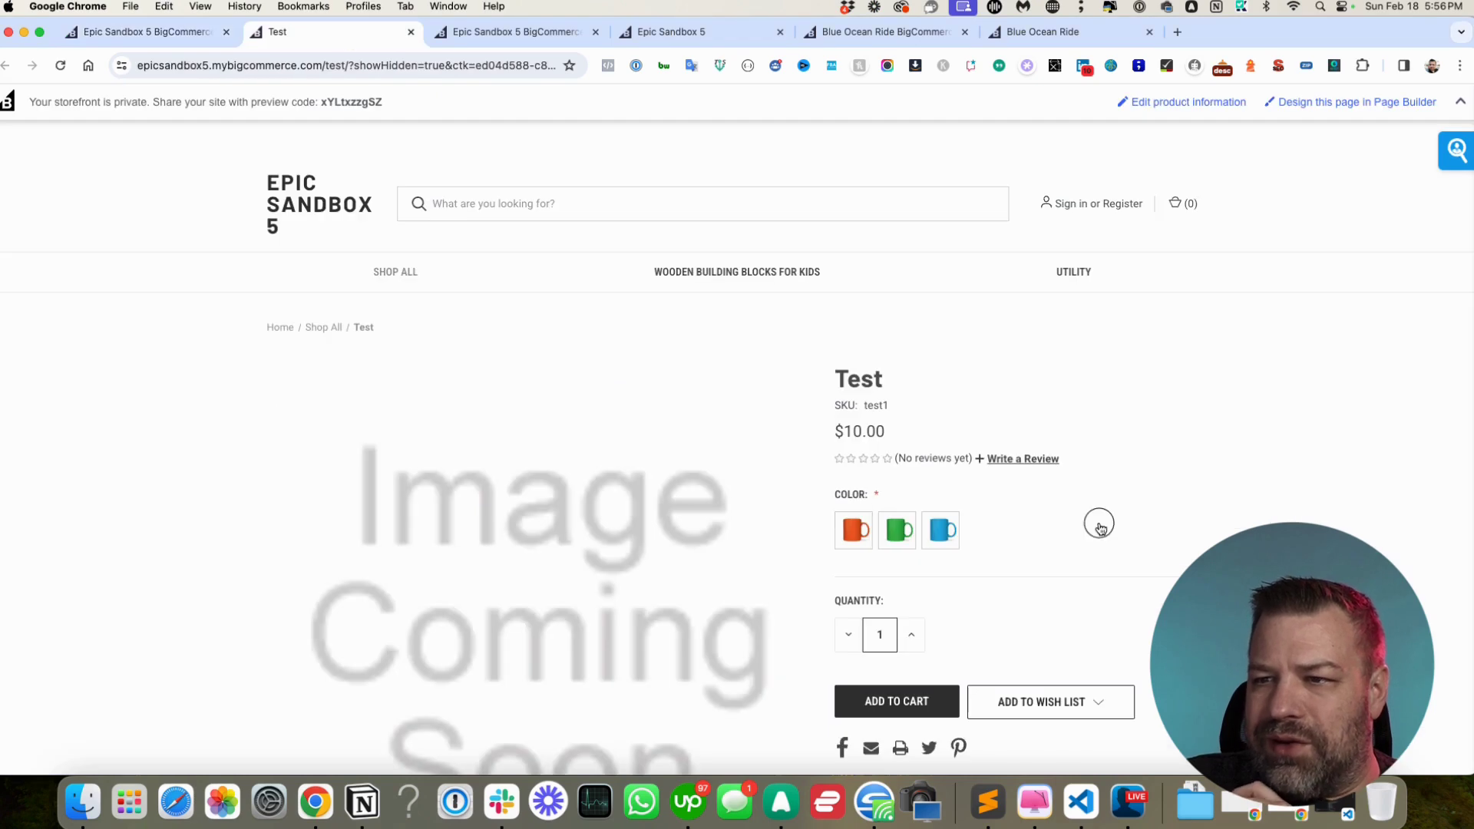
left_click(850, 540)
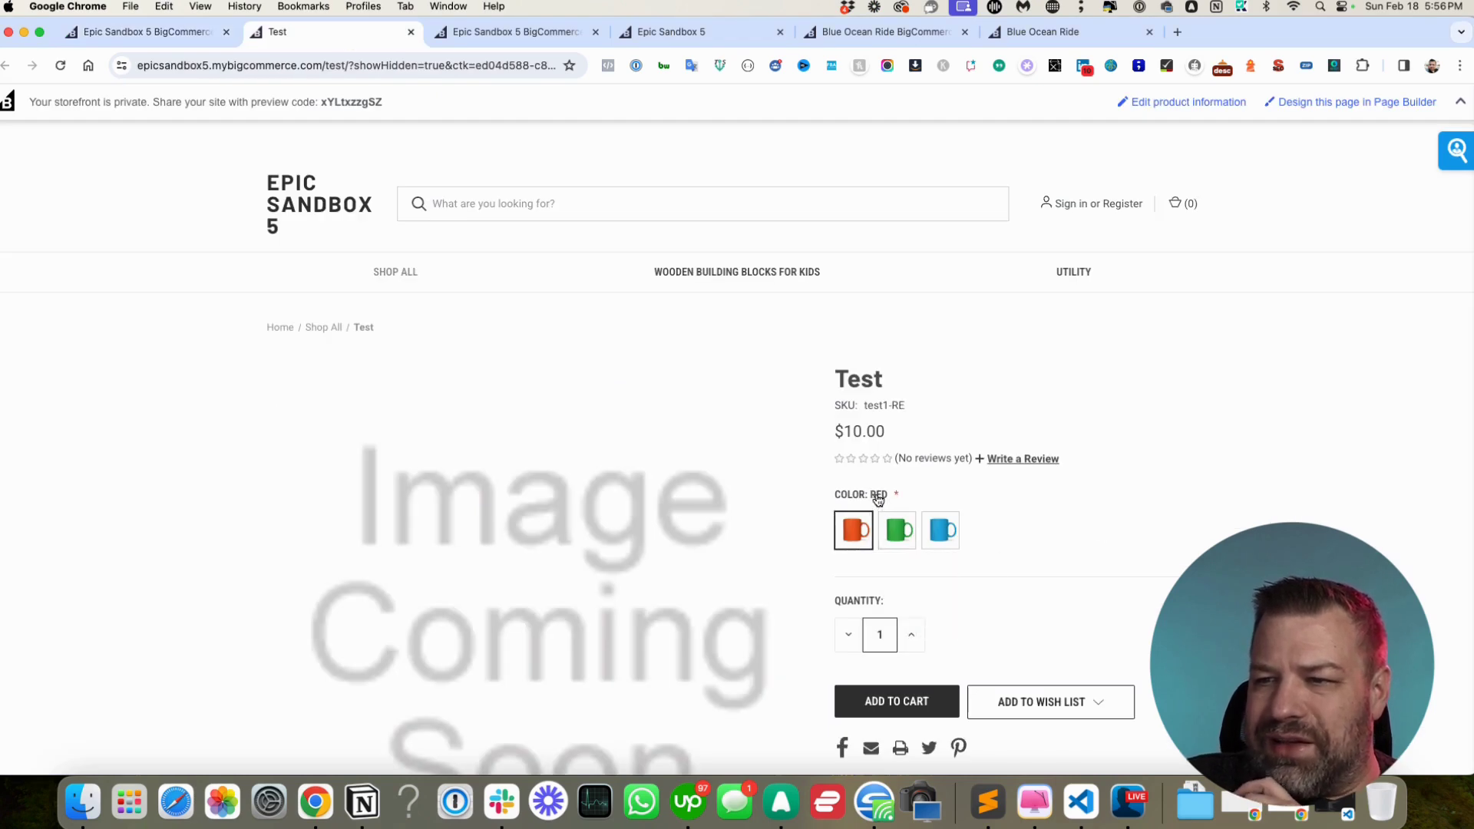
left_click(897, 532)
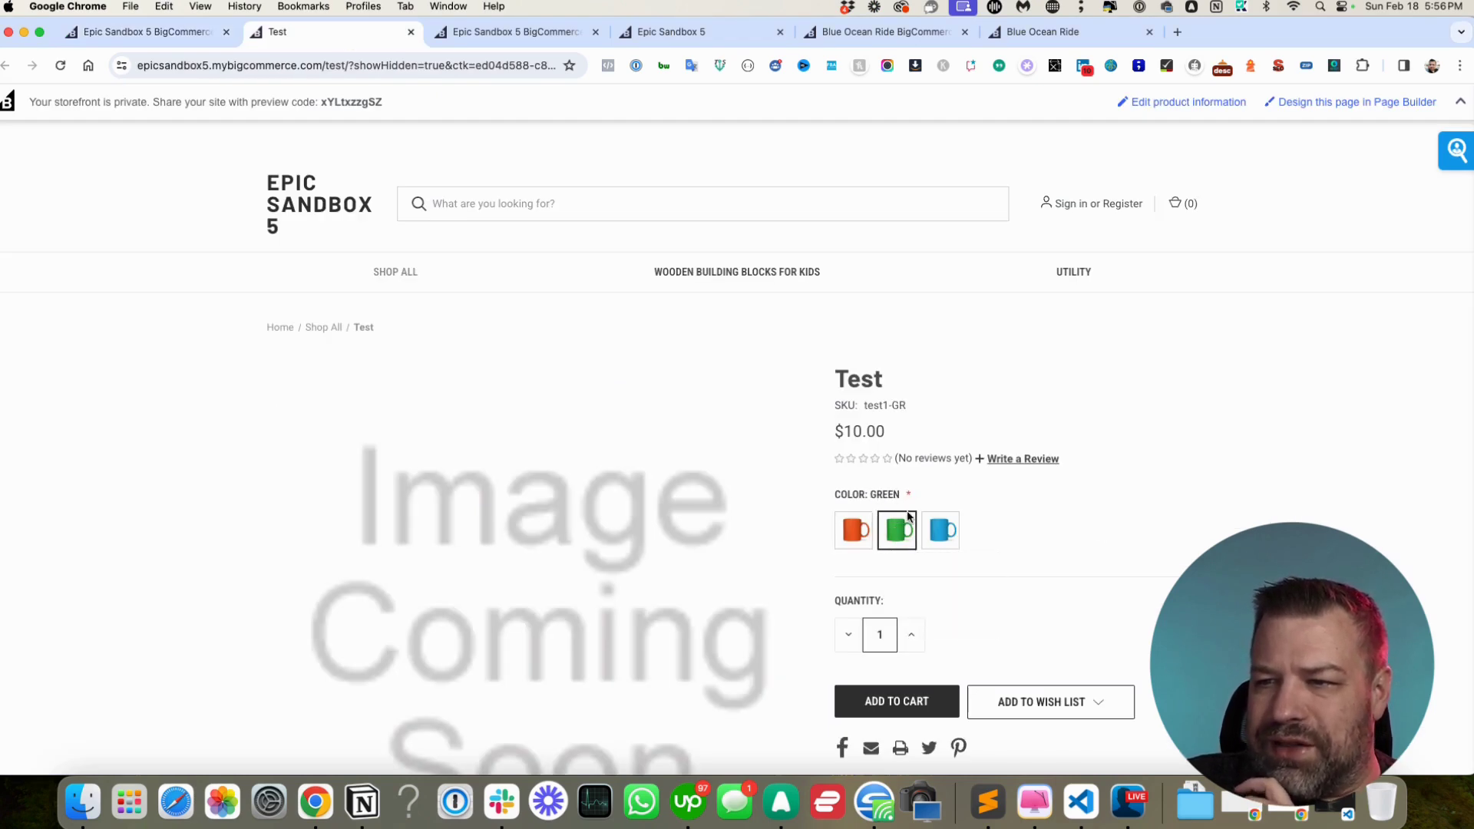
left_click(943, 528)
left_click(852, 529)
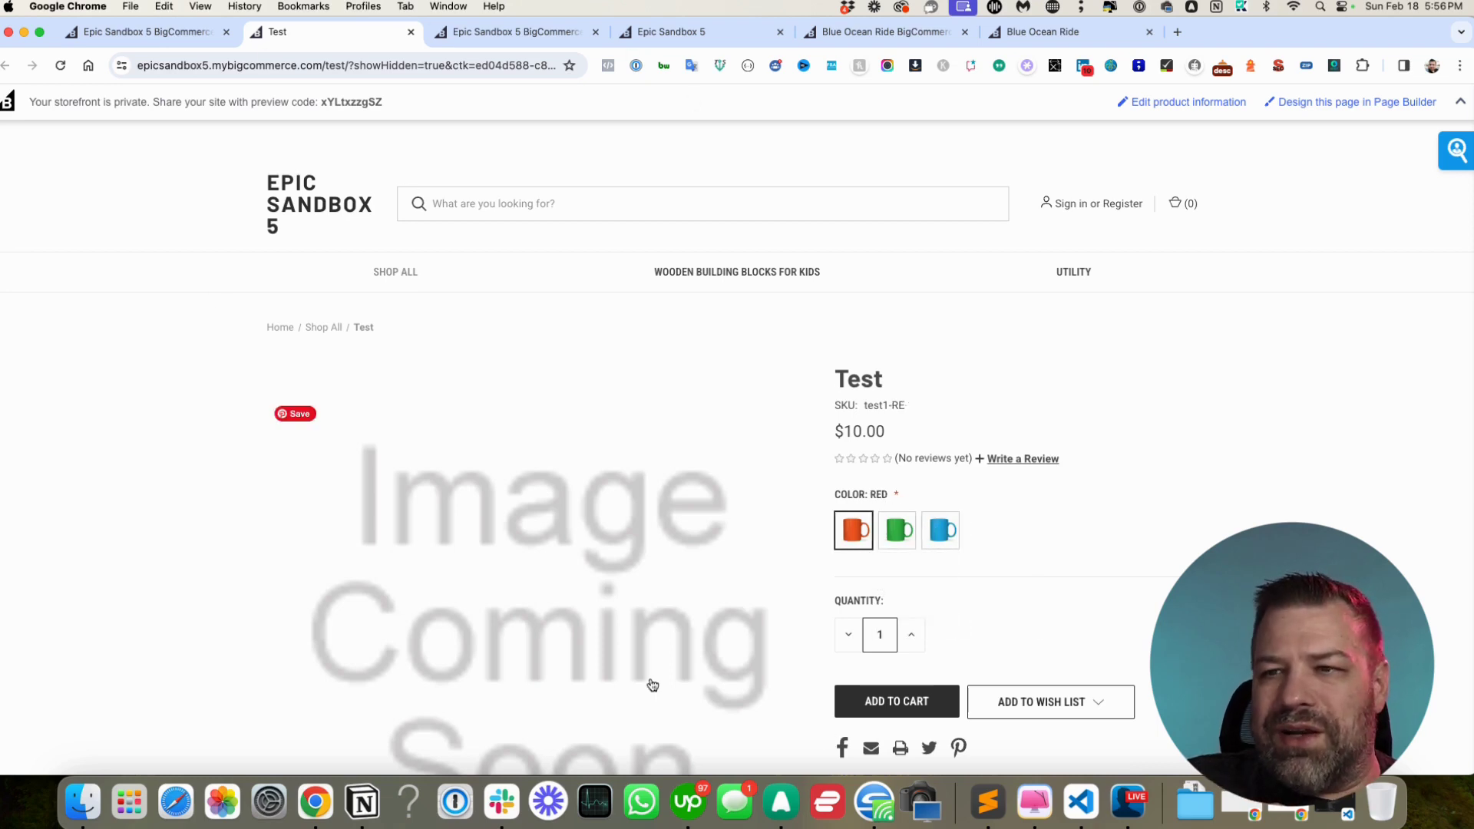
Add 1.jpg from the sample mugs folder as the Red variant's image in the Test product editor
left_click(115, 31)
key("super+Tab")
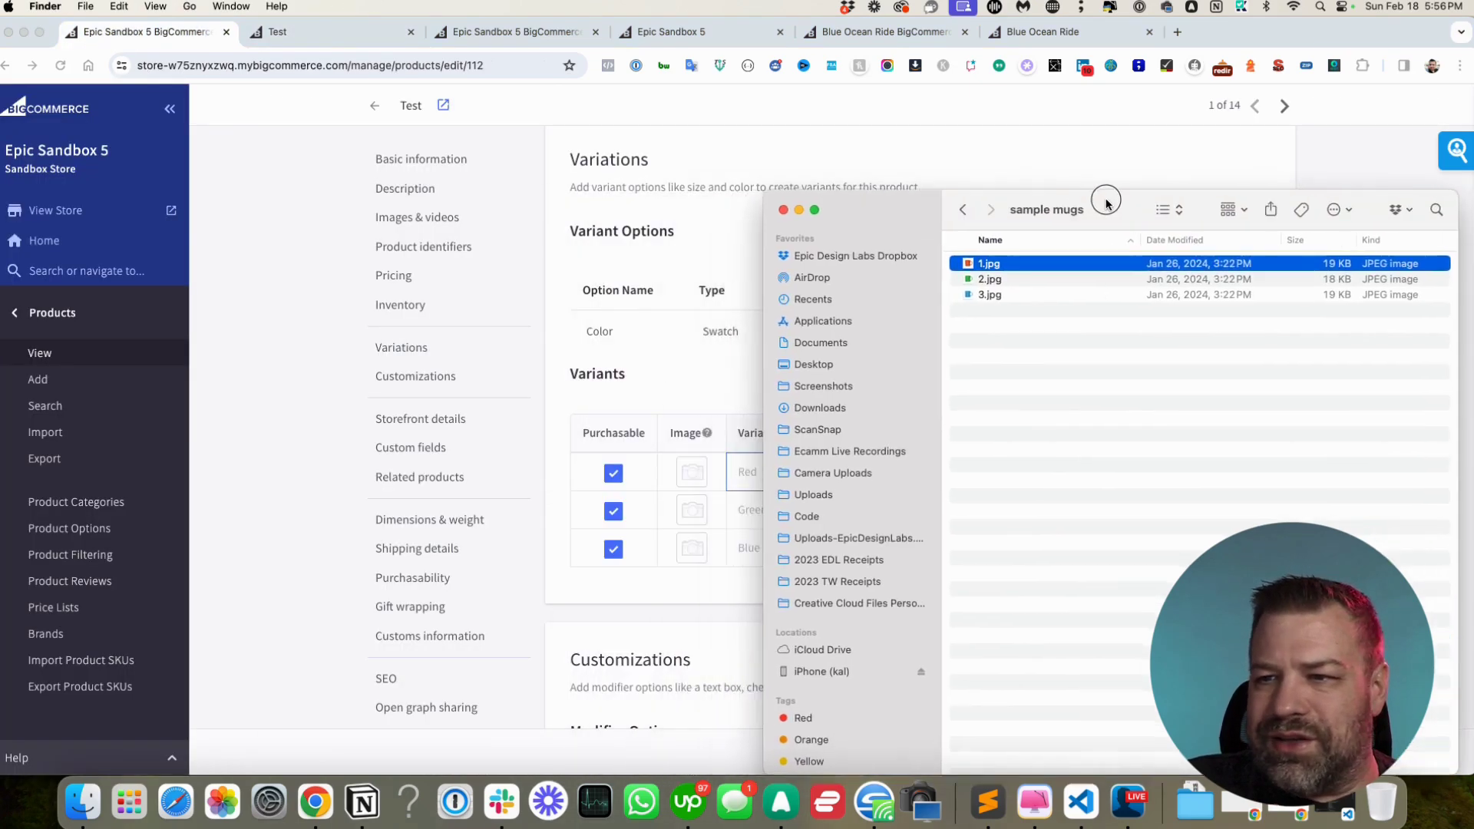
left_click_drag(991, 254, 690, 476)
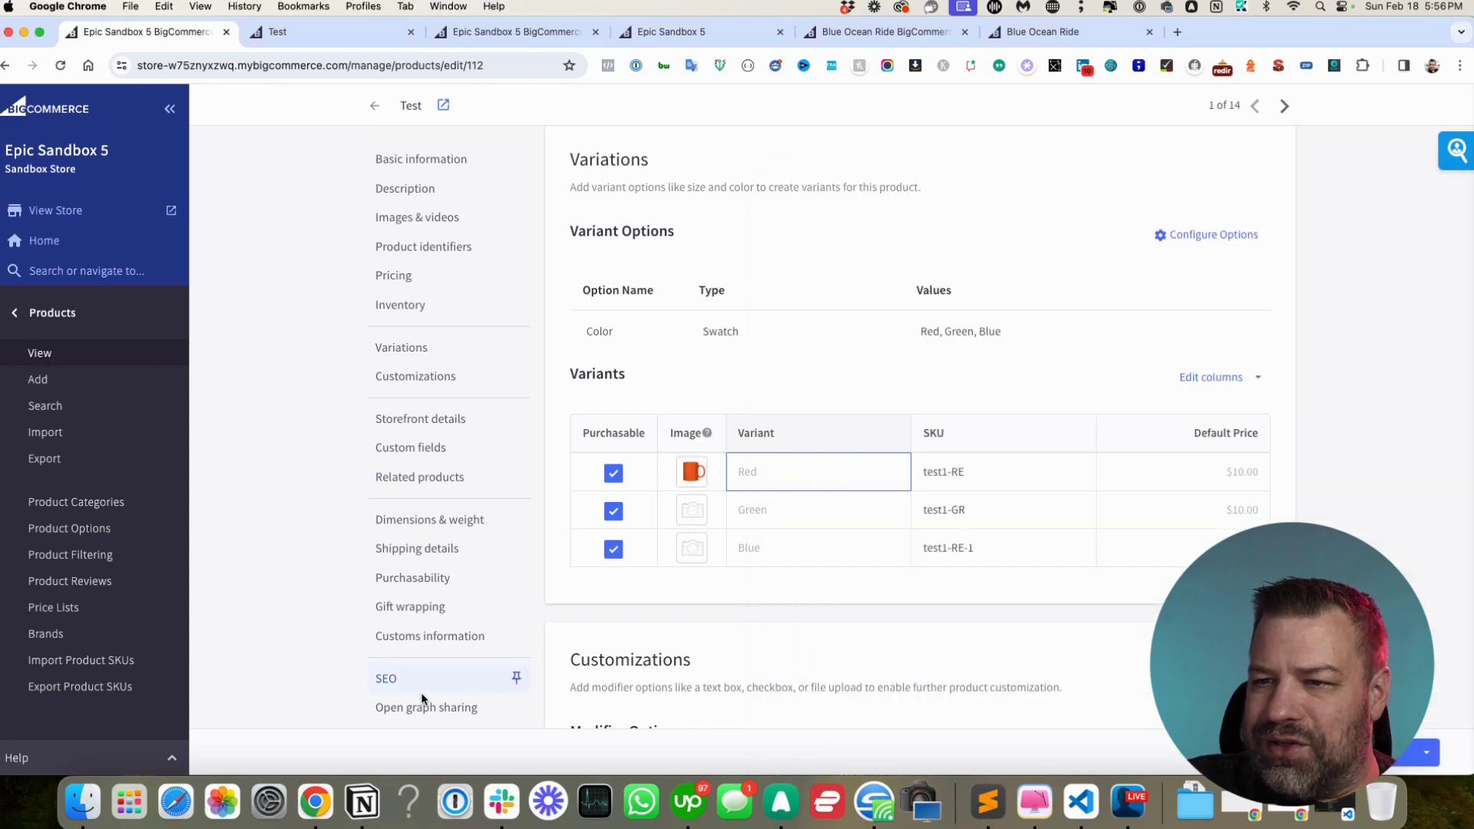
Add 2.jpg as the Green variant's image and 3.jpg as the Blue variant's image, and save the product
left_click(83, 801)
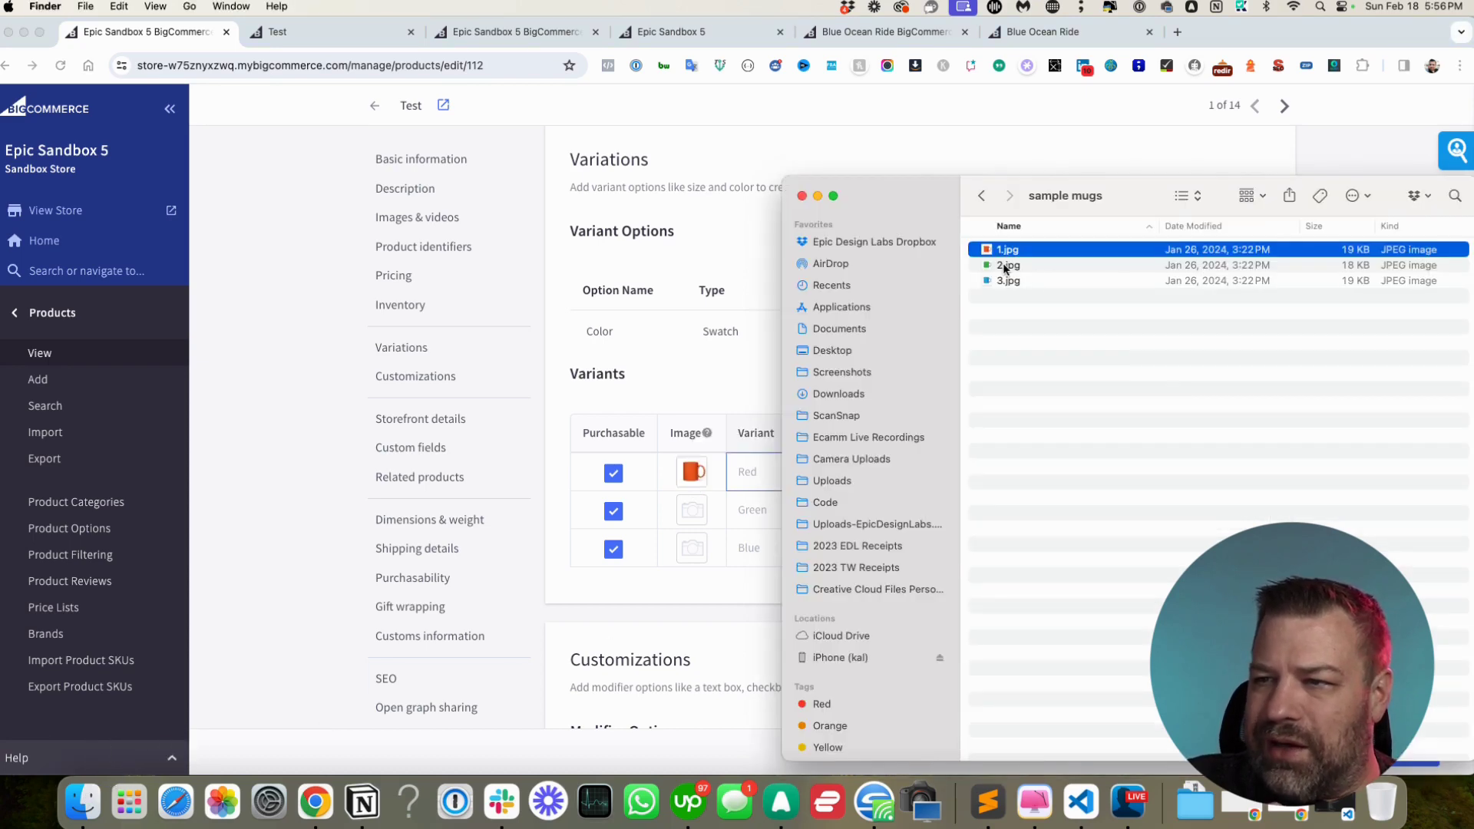
left_click(979, 267)
left_click_drag(986, 266, 693, 509)
left_click(83, 801)
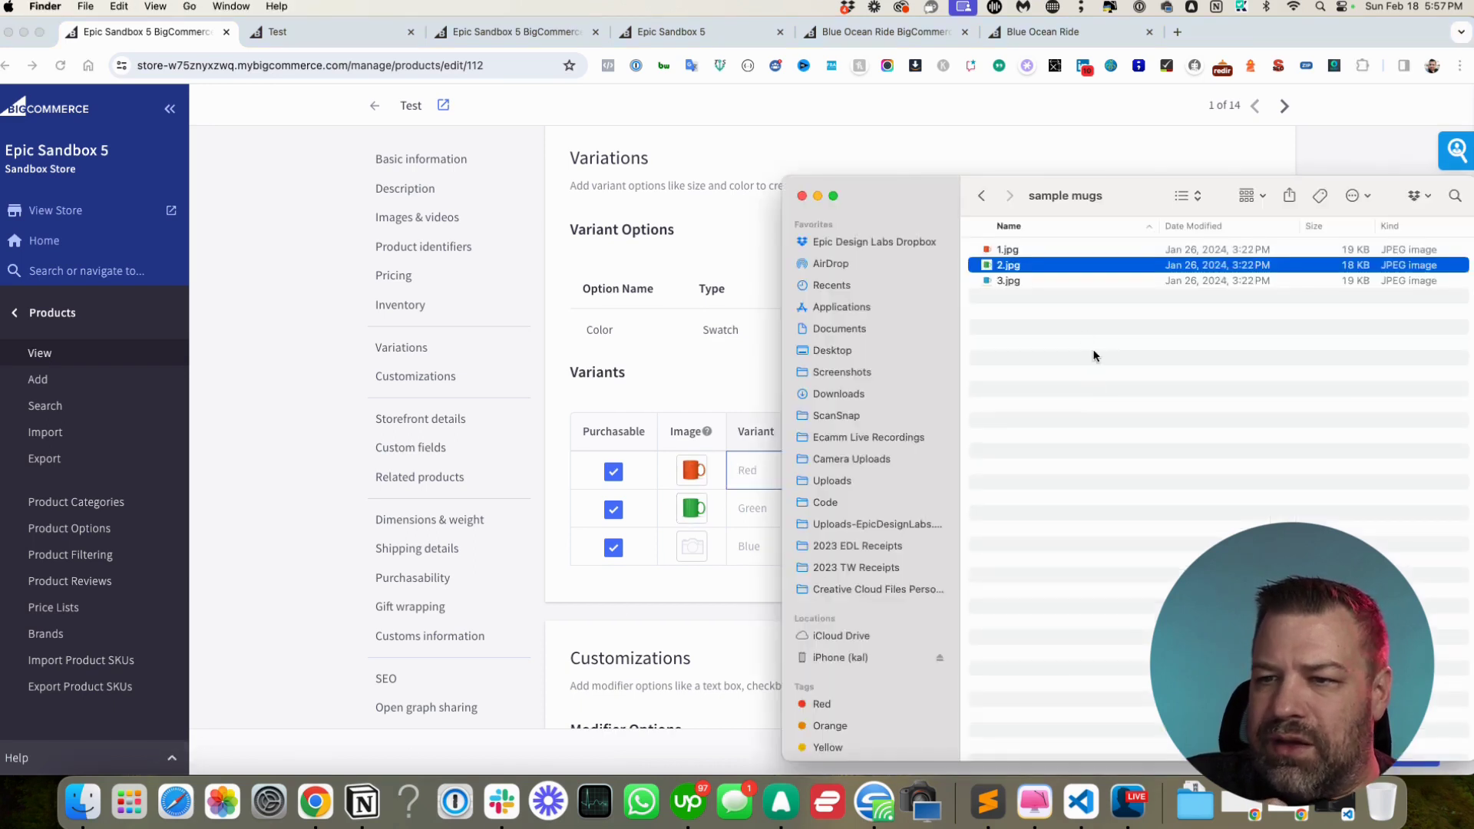
left_click(993, 282)
left_click_drag(993, 282, 741, 556)
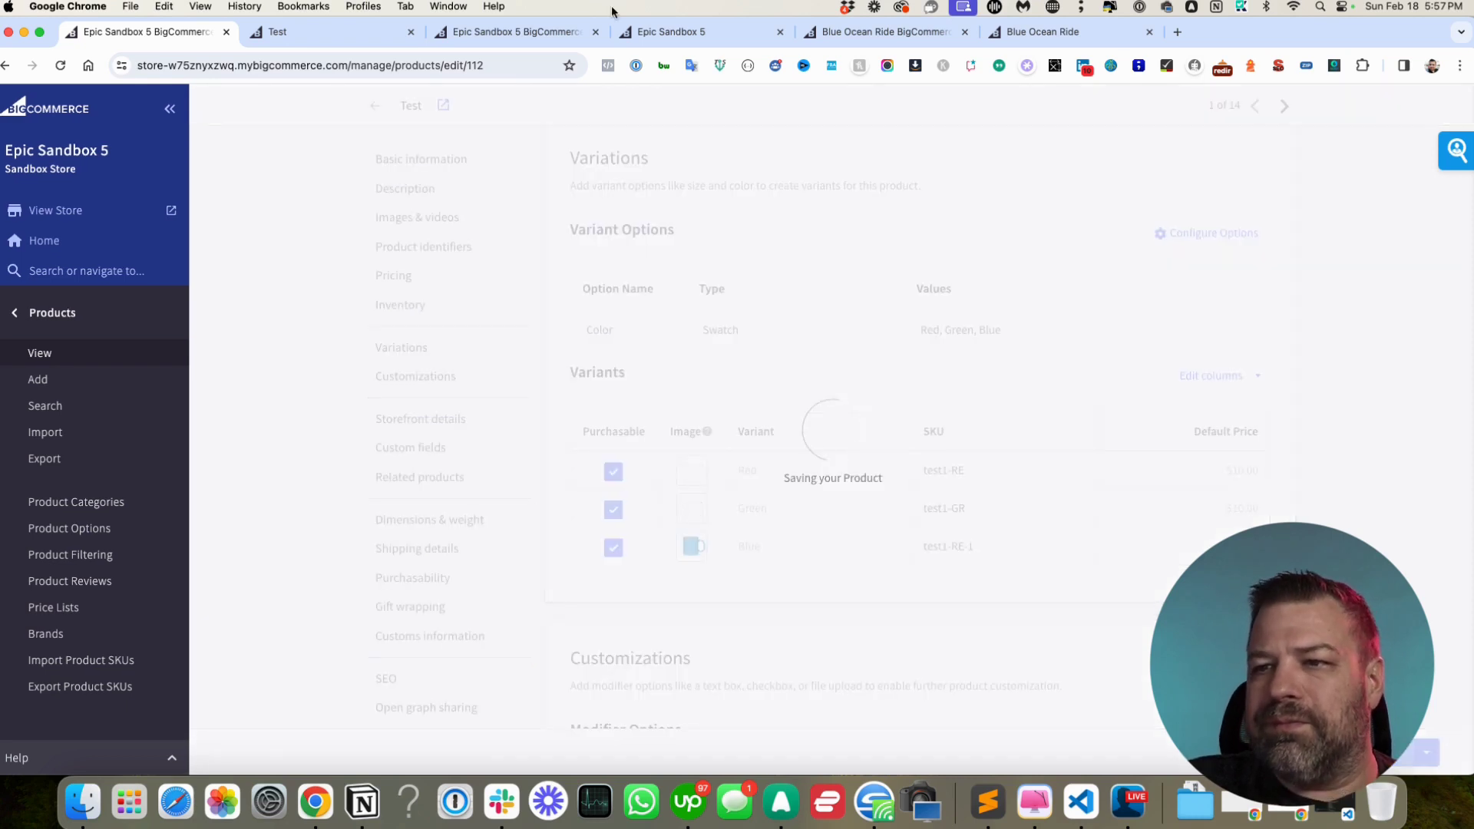
Reload the Test storefront page and switch between the Red, Green and Blue swatches to preview the variant images
left_click(352, 33)
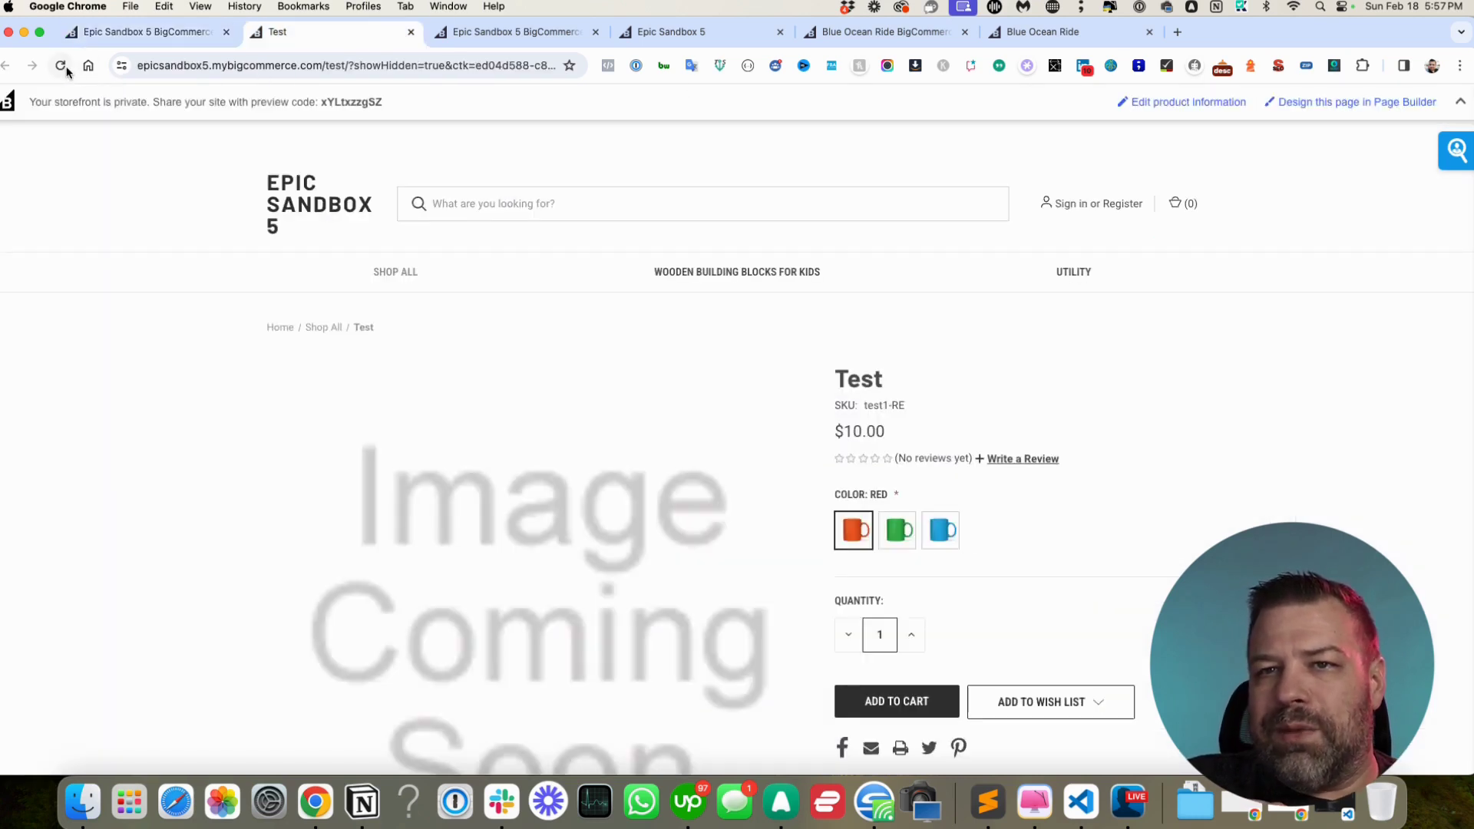
left_click(66, 69)
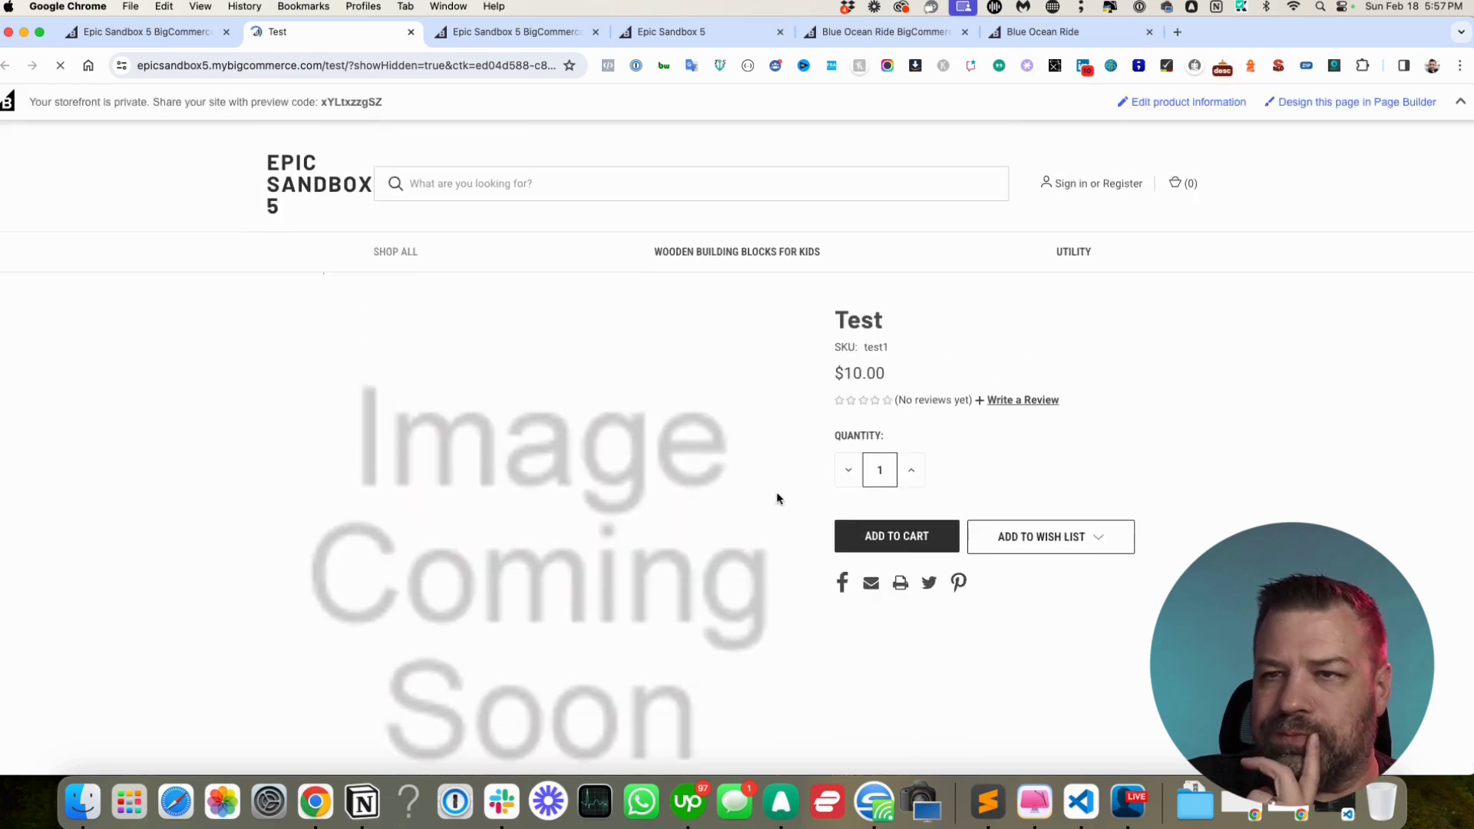
left_click(856, 536)
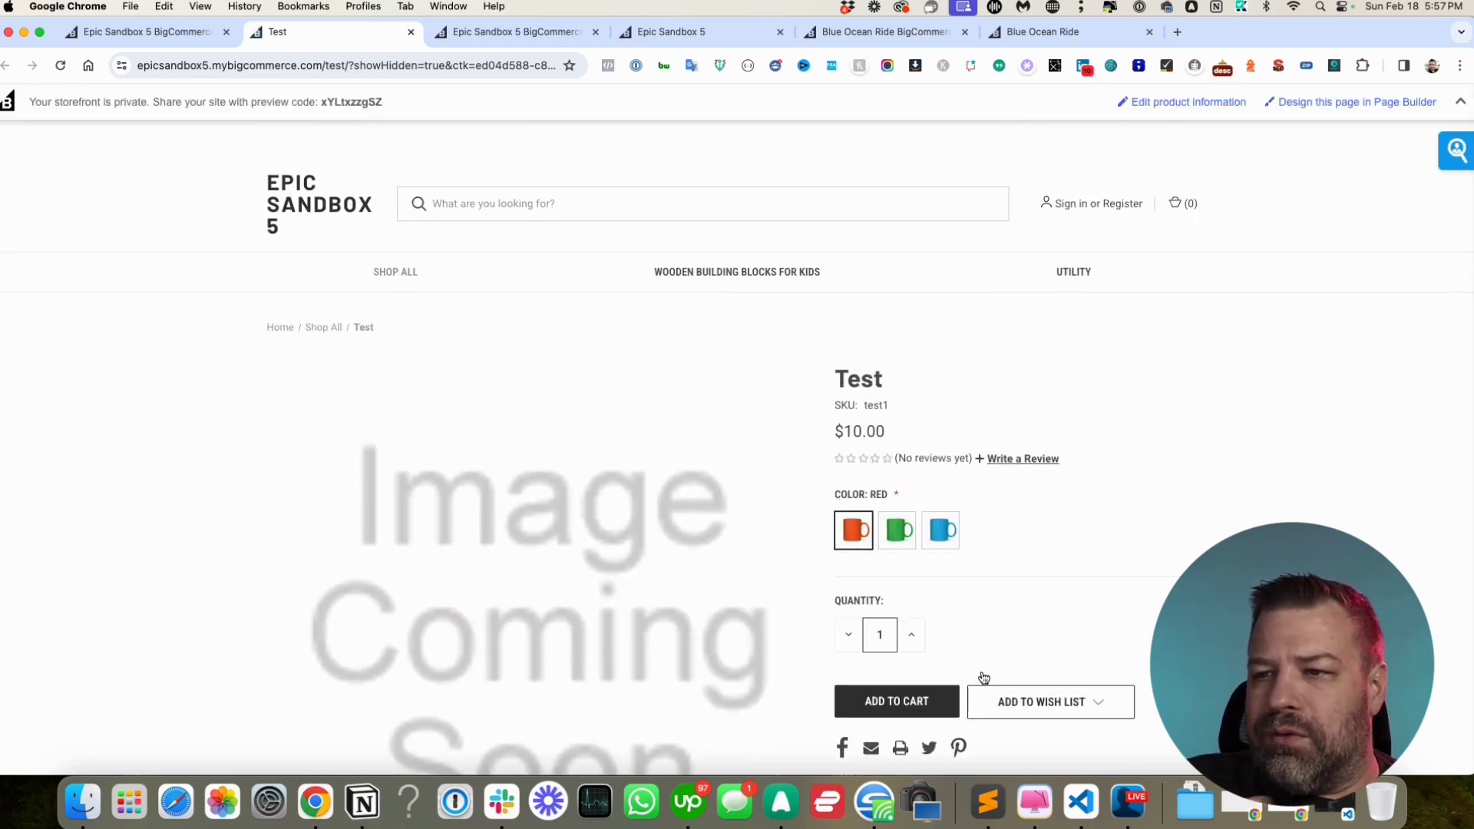
left_click(905, 538)
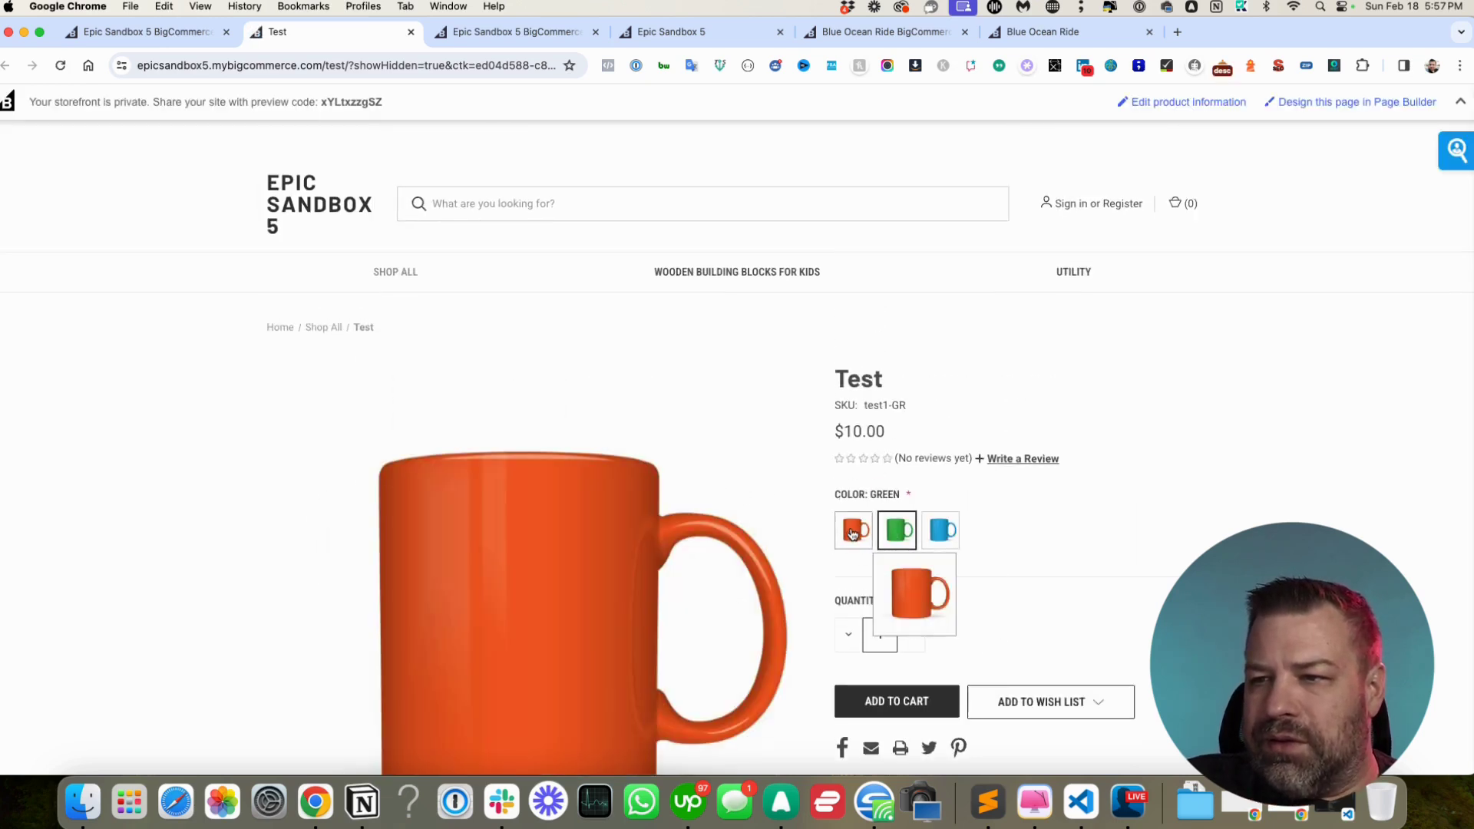
left_click(854, 533)
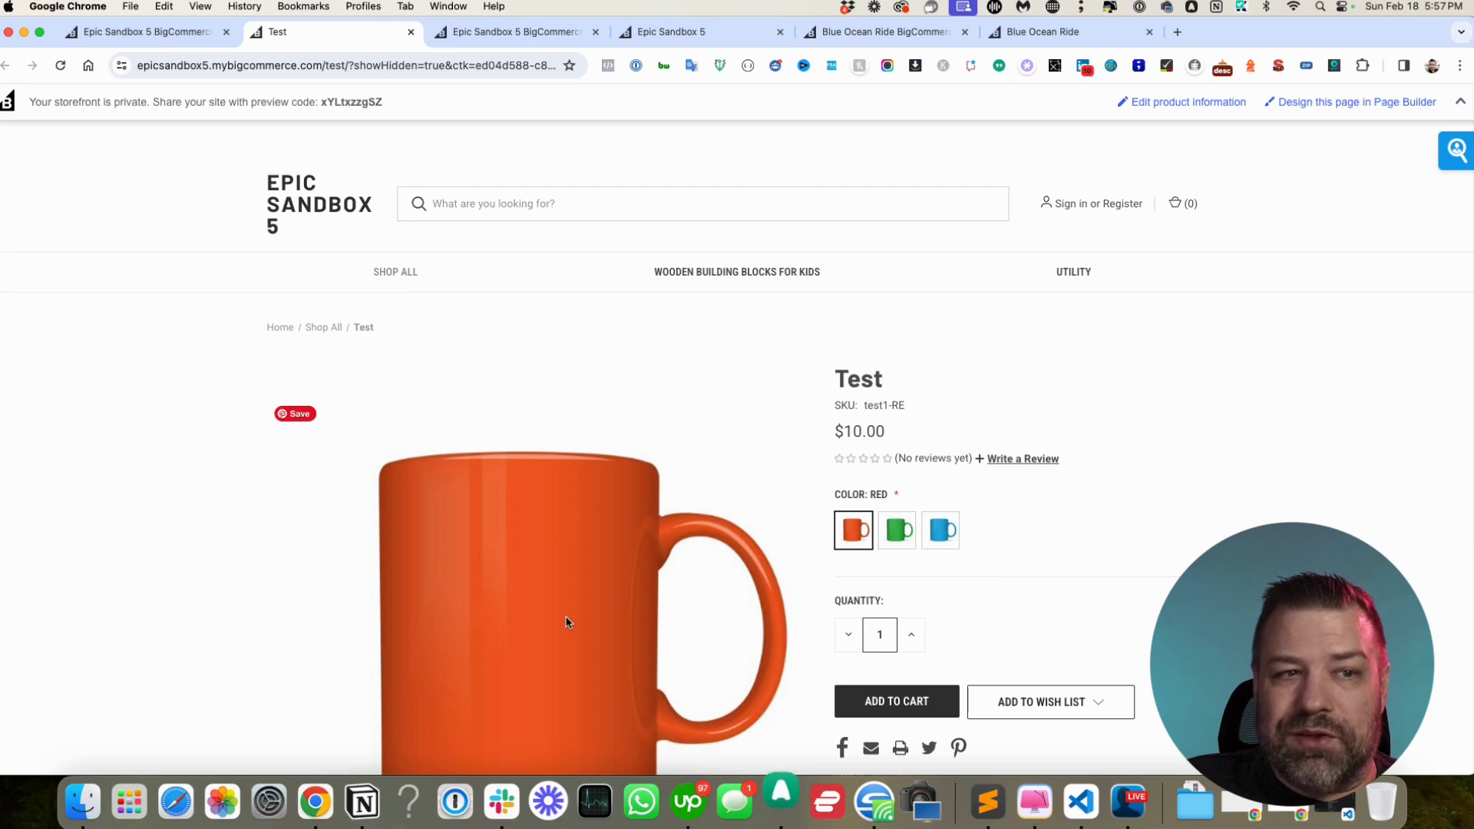
left_click(898, 538)
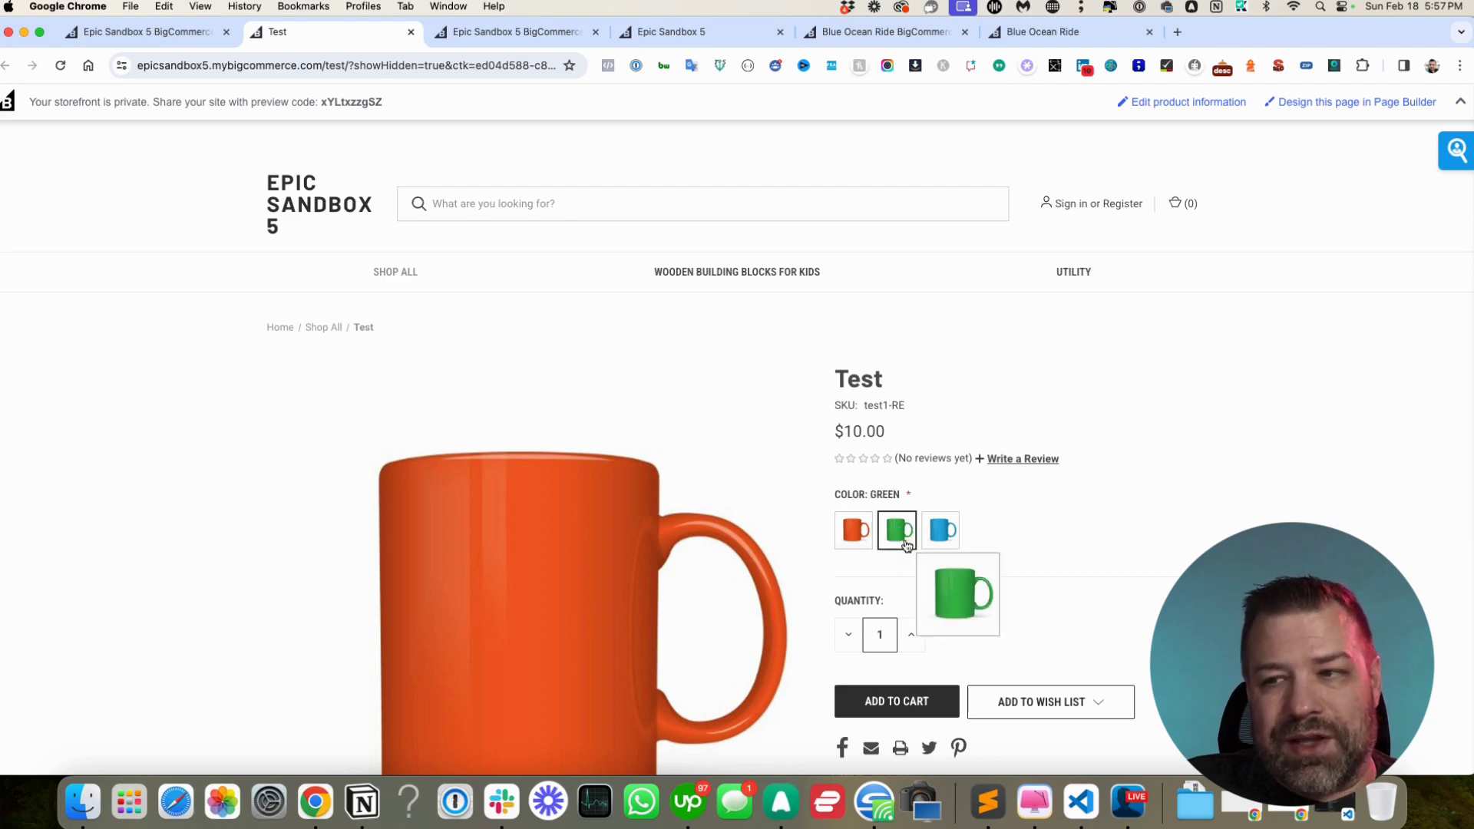
left_click(943, 536)
left_click(861, 537)
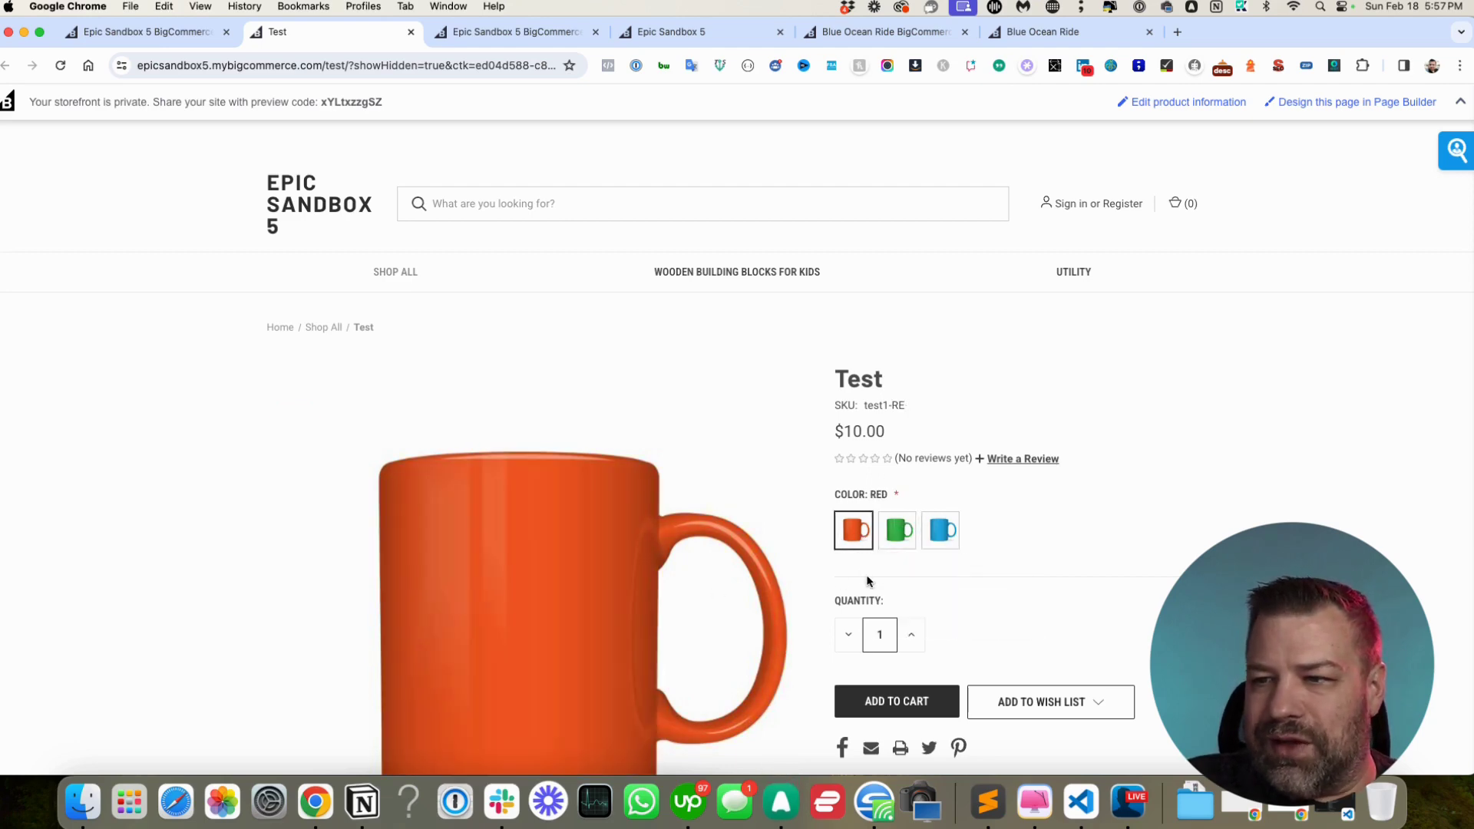
scroll(1171, 585, "down", 5)
scroll(1171, 585, "up", 4)
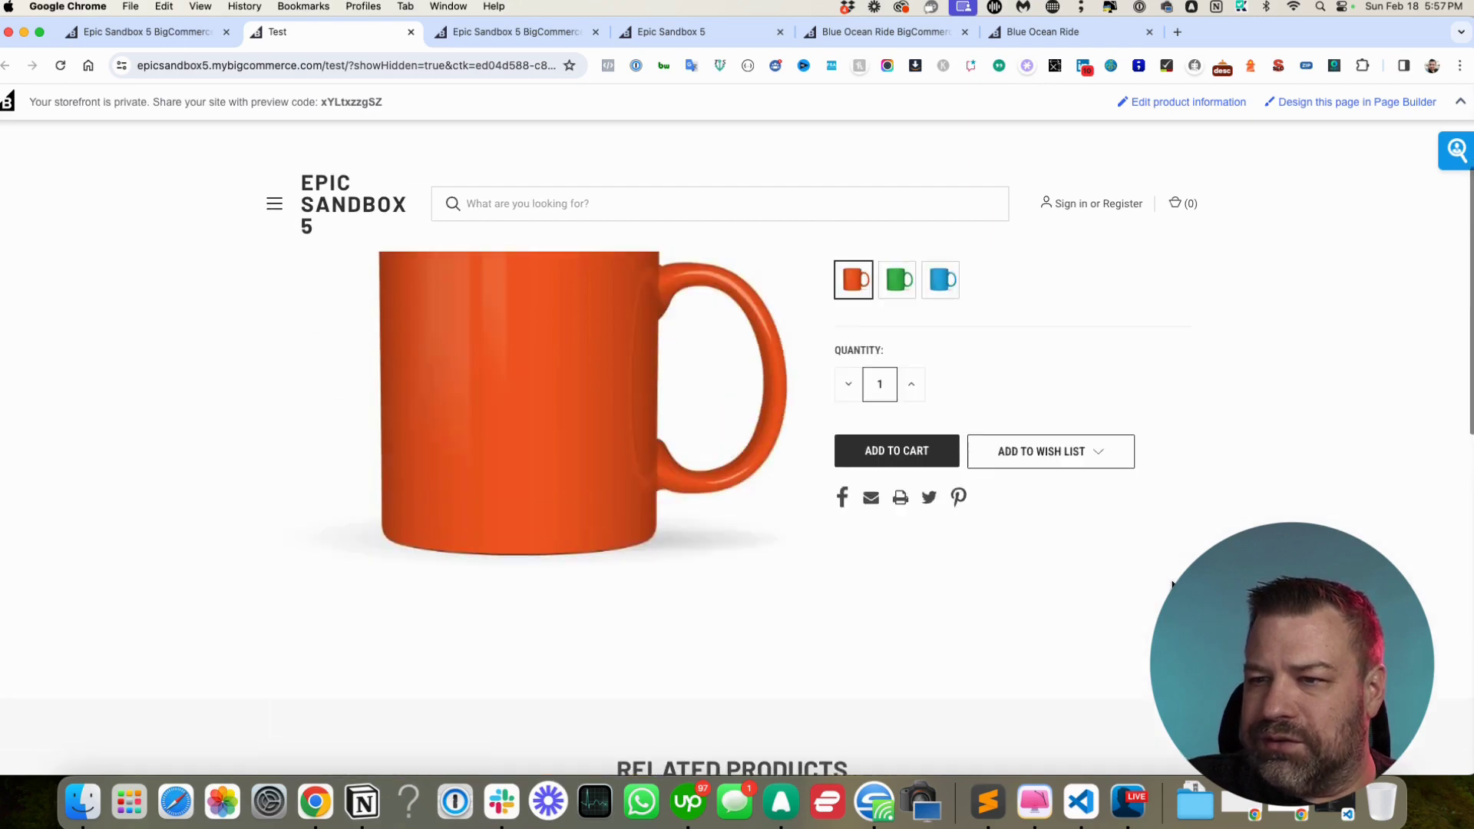
Set the Blue variant's default price to $12 in the product editor and save the product
left_click(145, 31)
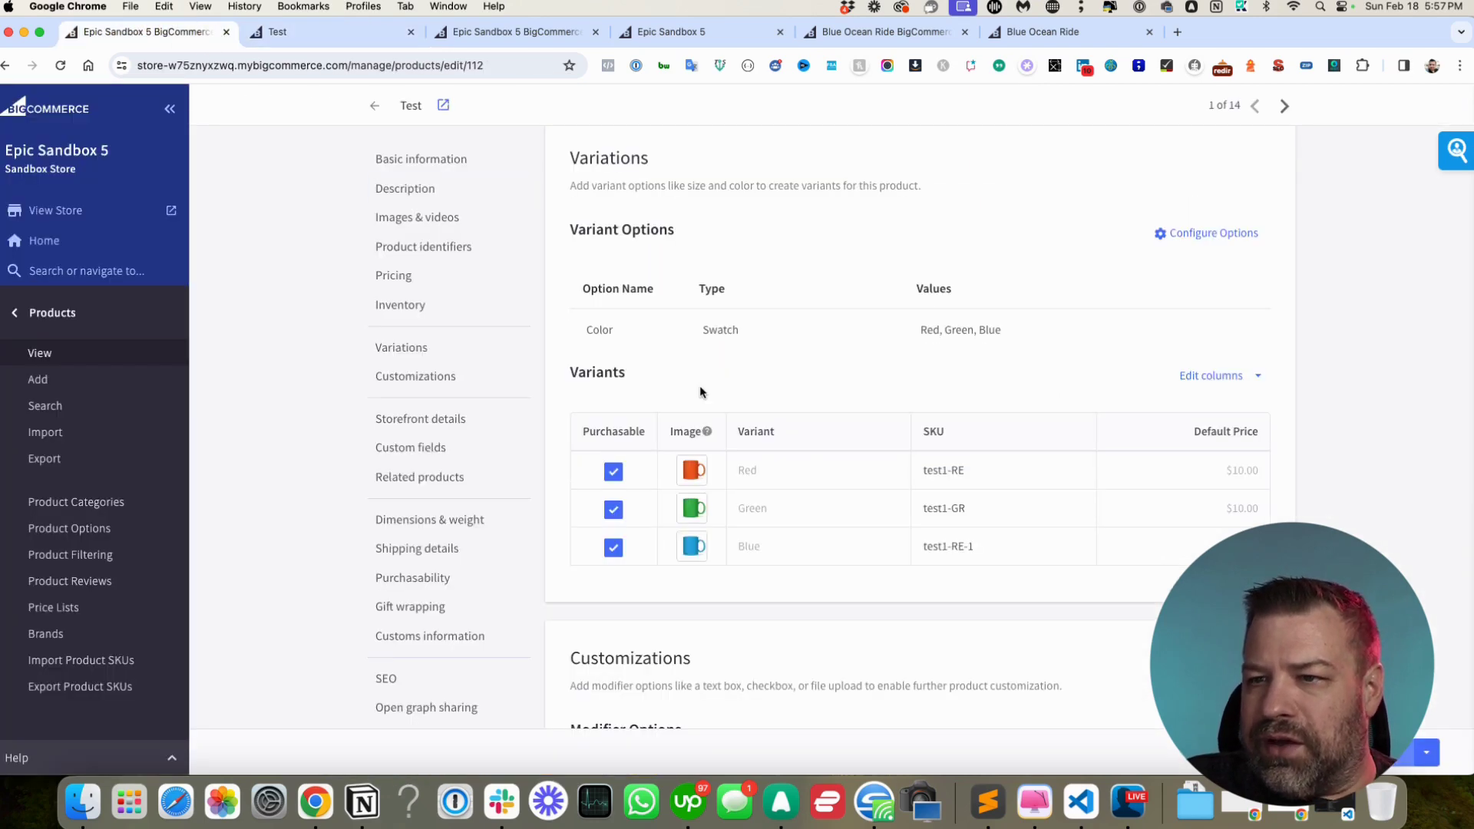
left_click(1194, 483)
left_click(1225, 507)
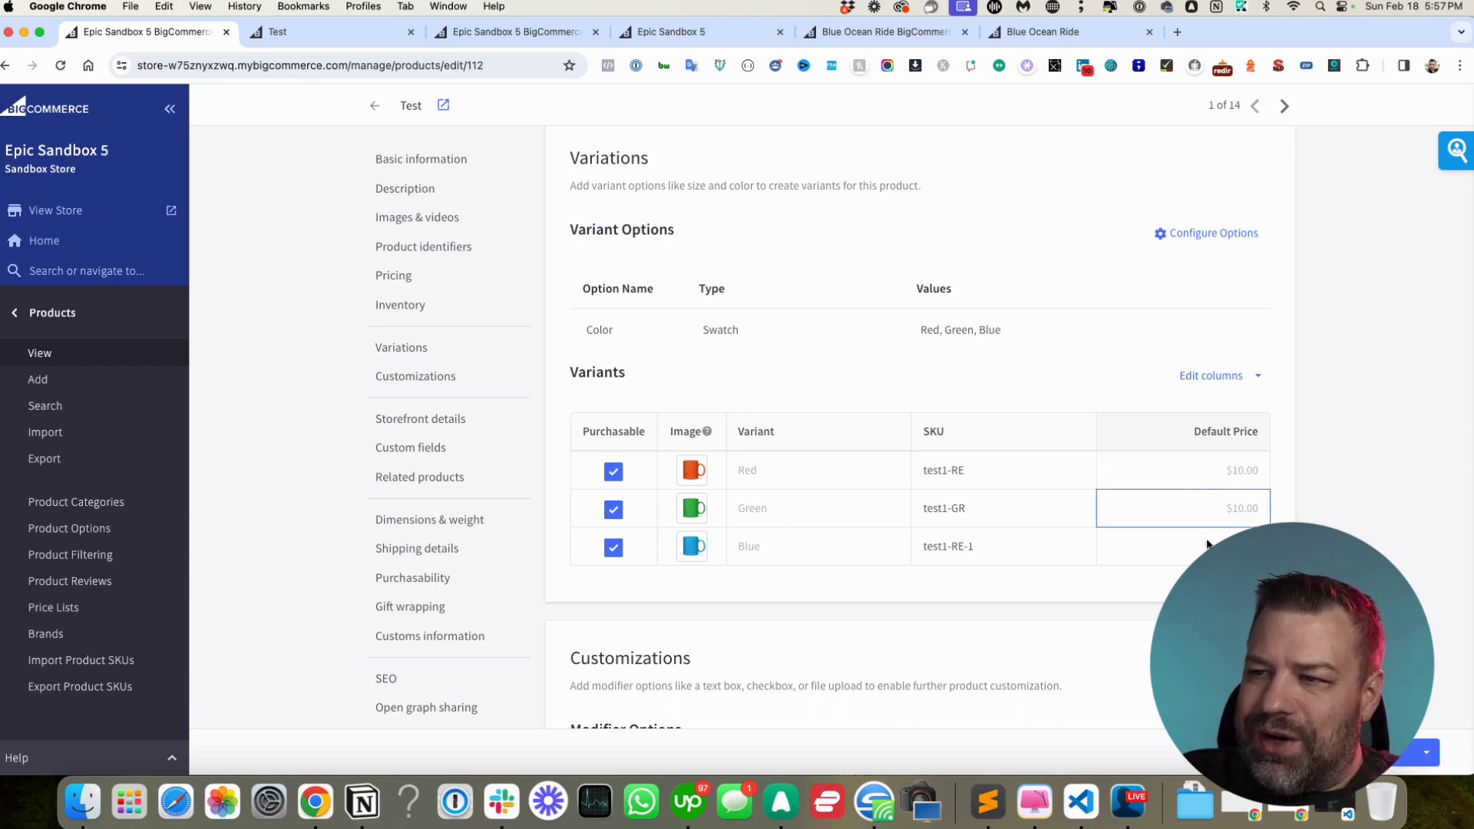
left_click(1205, 549)
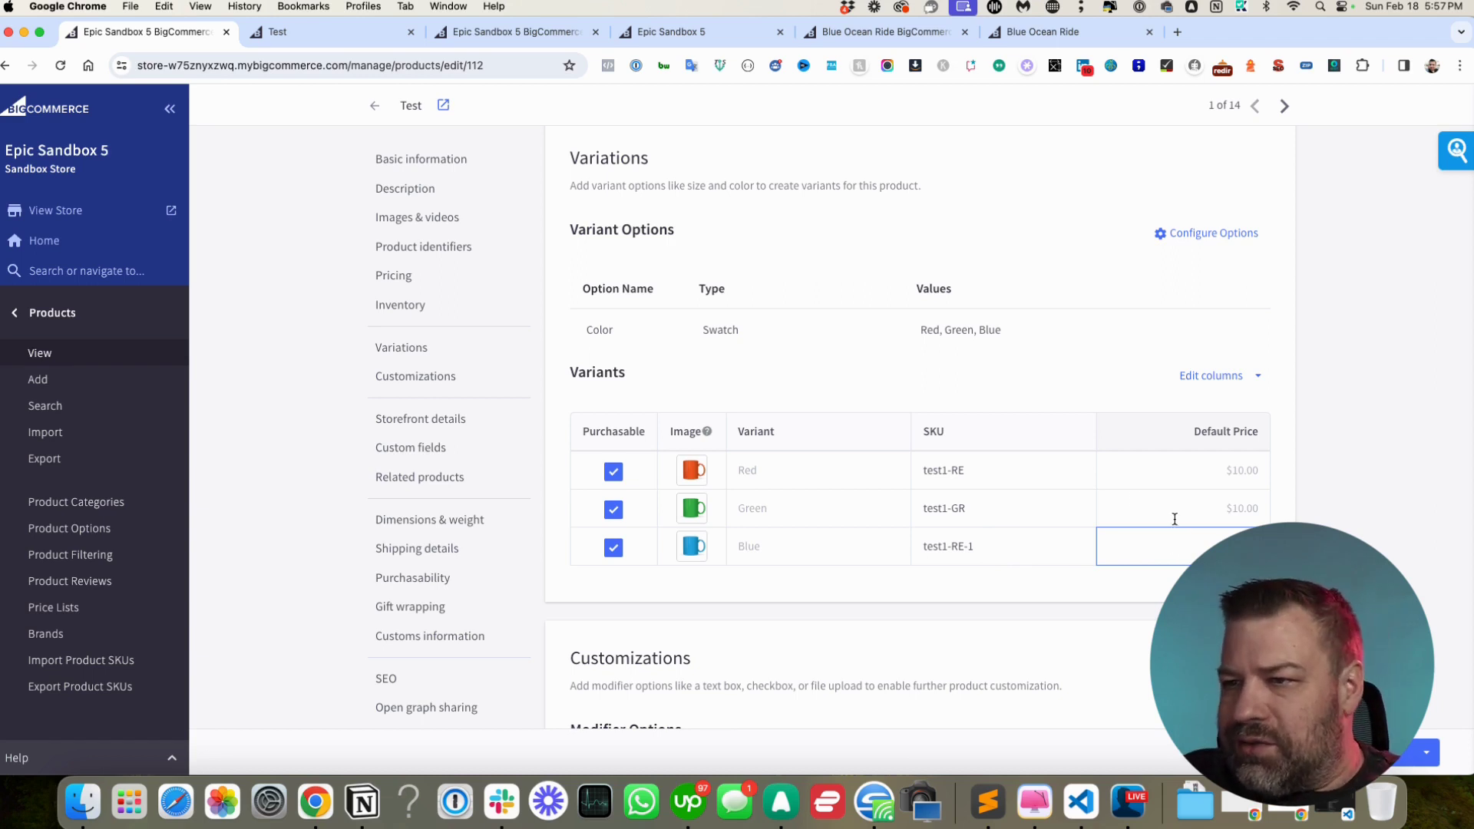
left_click(1382, 753)
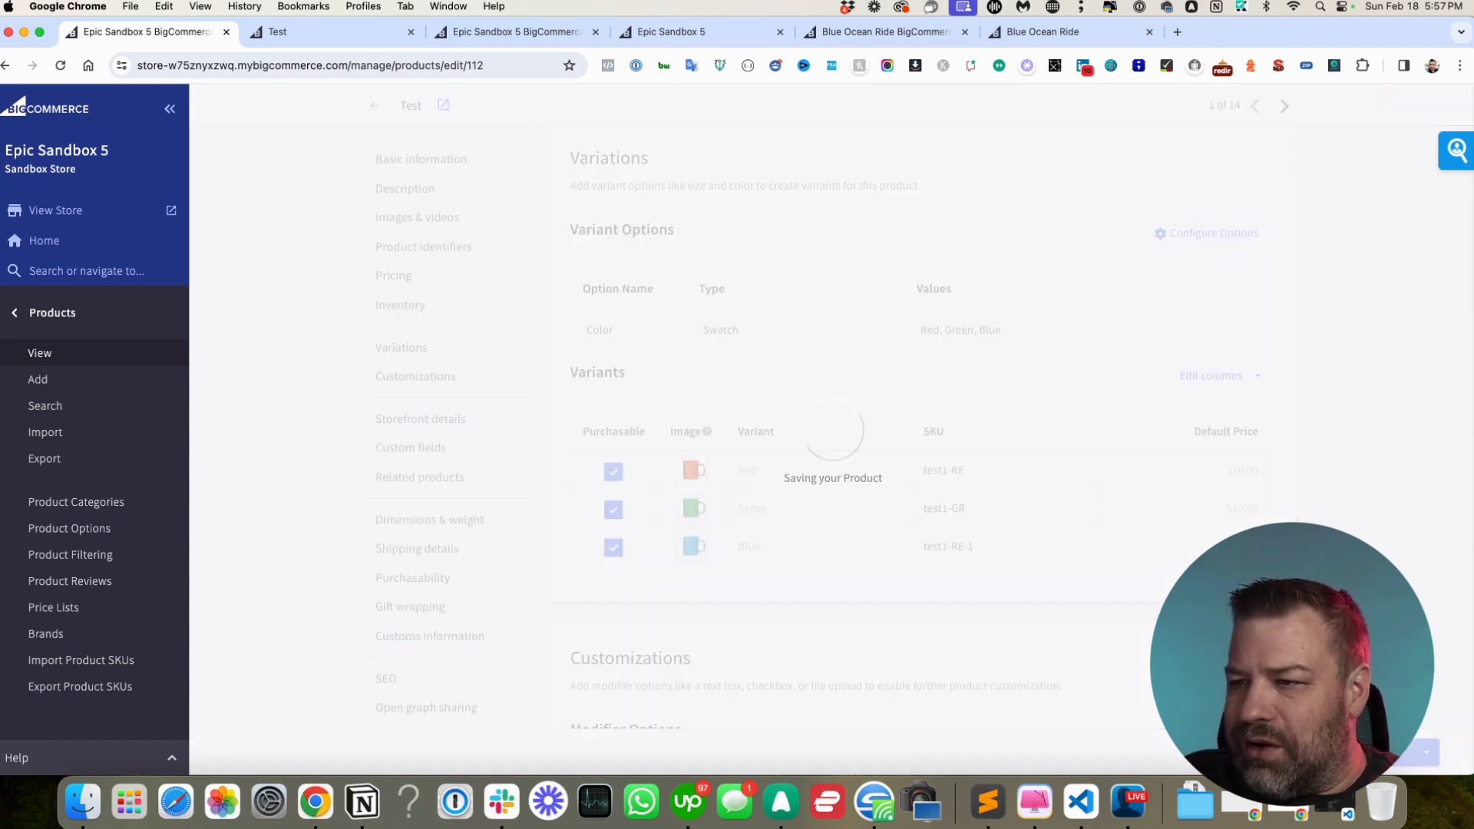
Compare the storefront prices of the Red, Green and Blue mugs, and return to the Test product editor
left_click(300, 33)
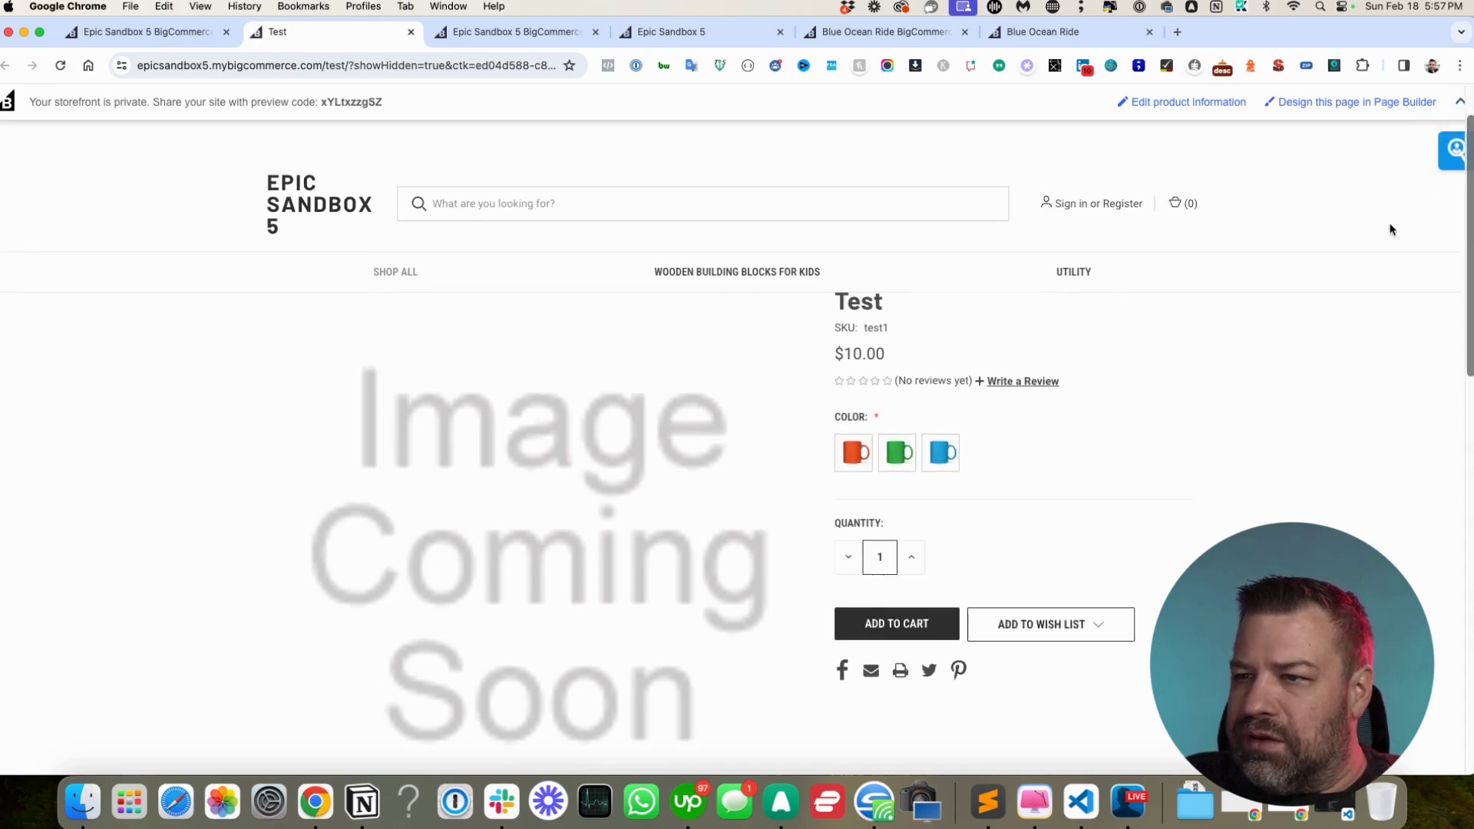
scroll(1408, 176, "down", 2)
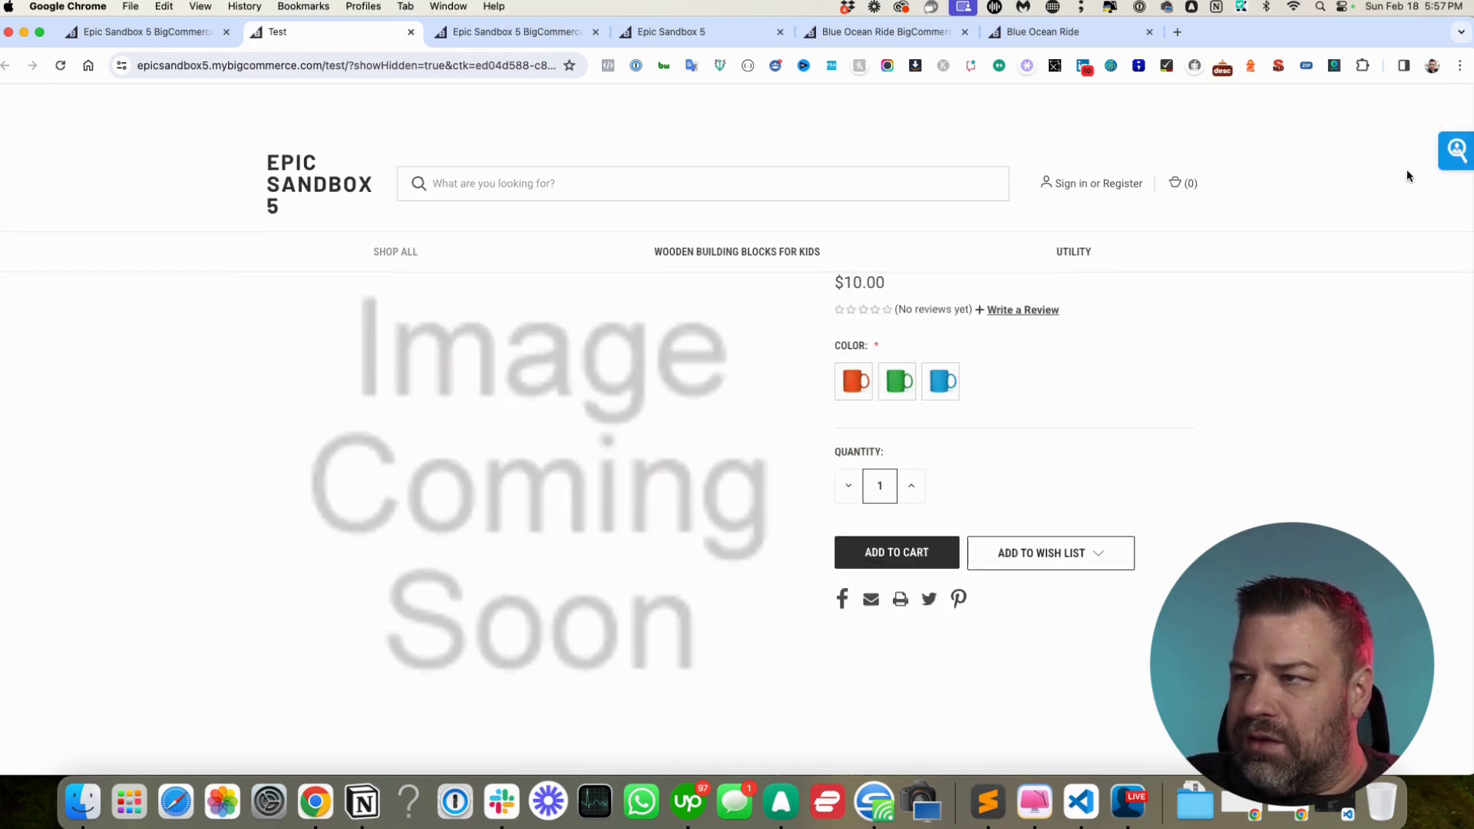
left_click(854, 383)
left_click(895, 381)
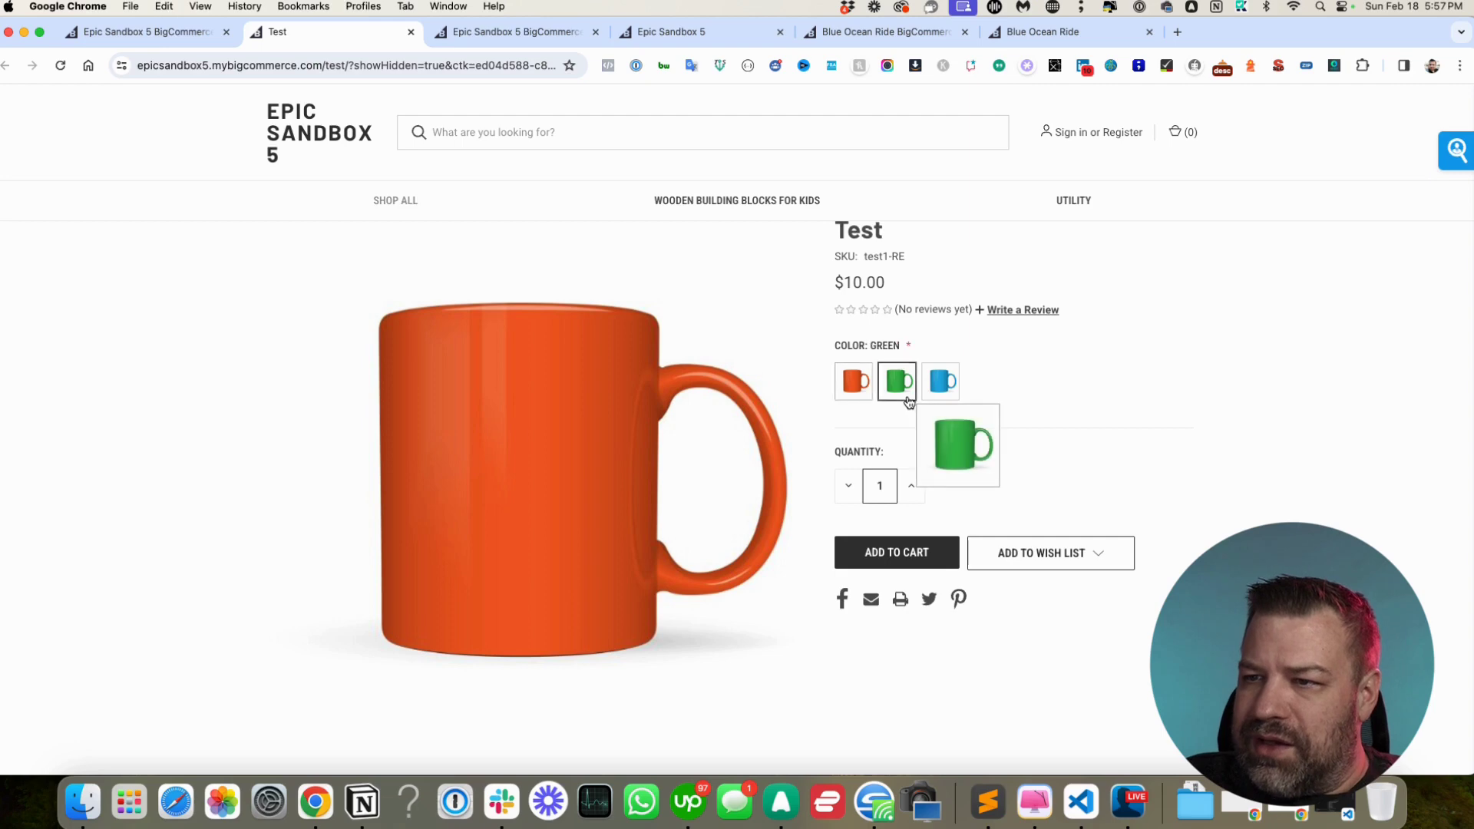
left_click(938, 383)
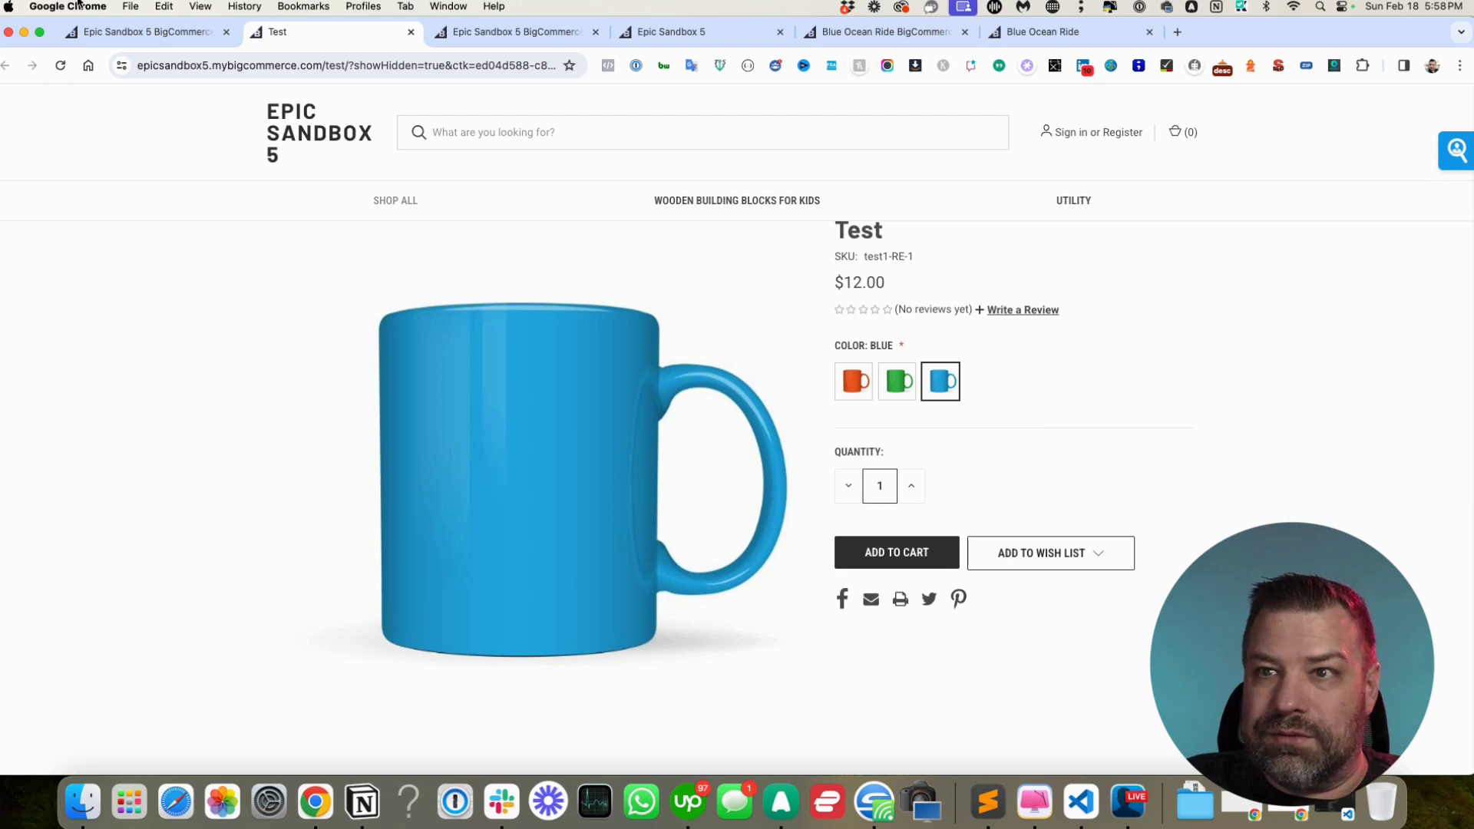
left_click(177, 40)
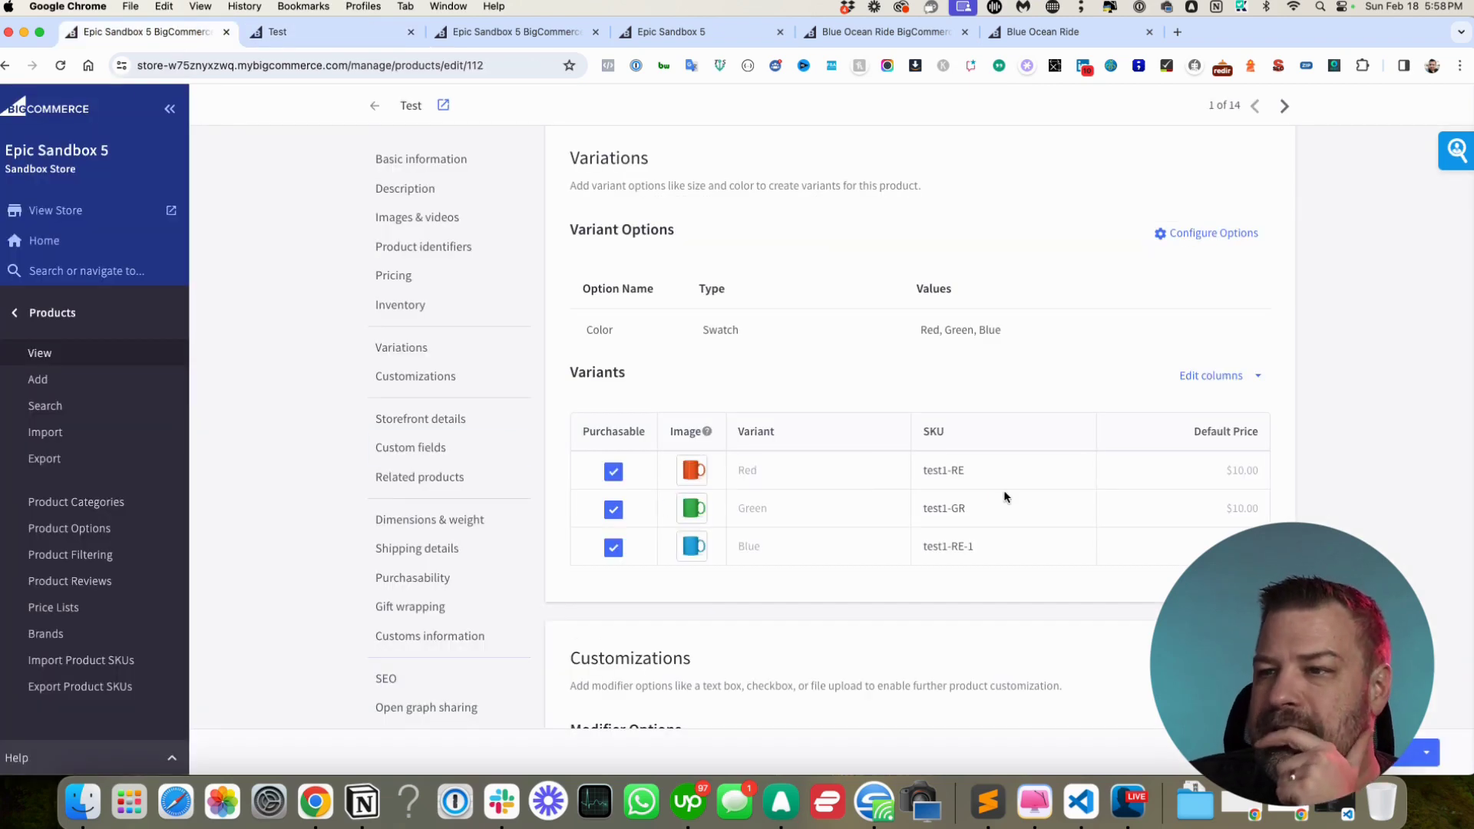
Change the Blue variant's SKU to test1-RB and save the product
left_click(976, 547)
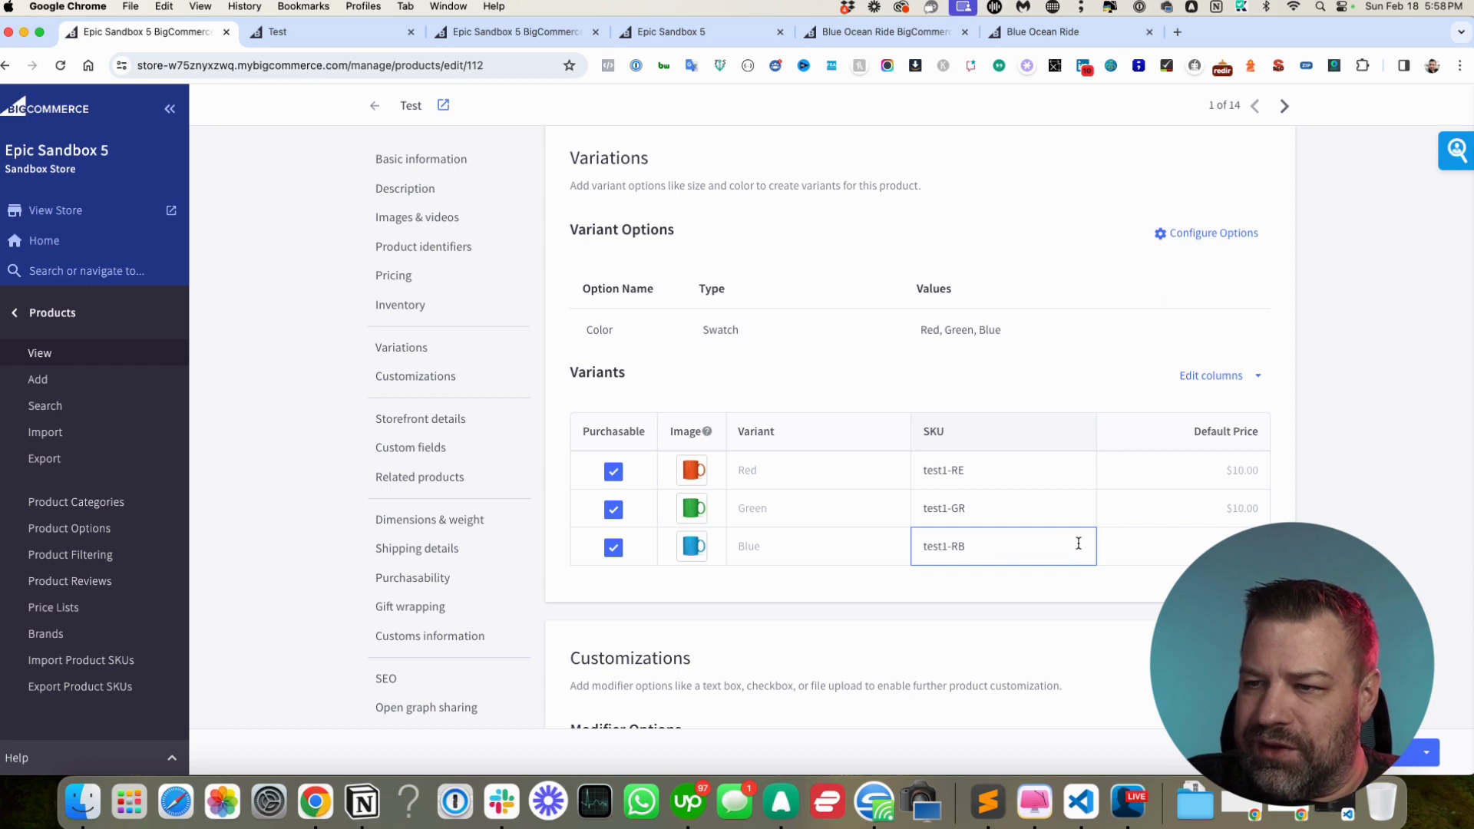
key("Return")
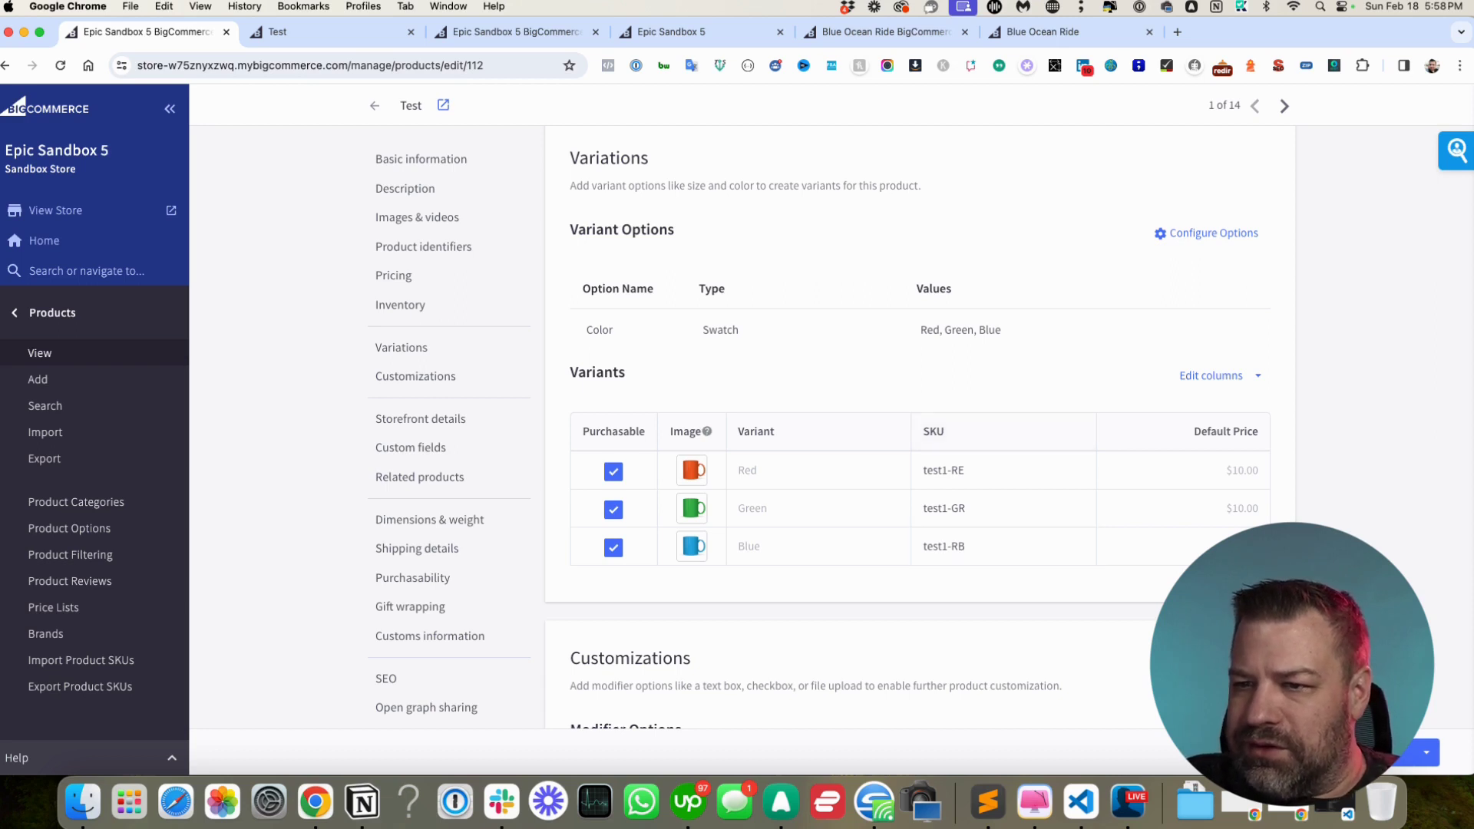
left_click(614, 548)
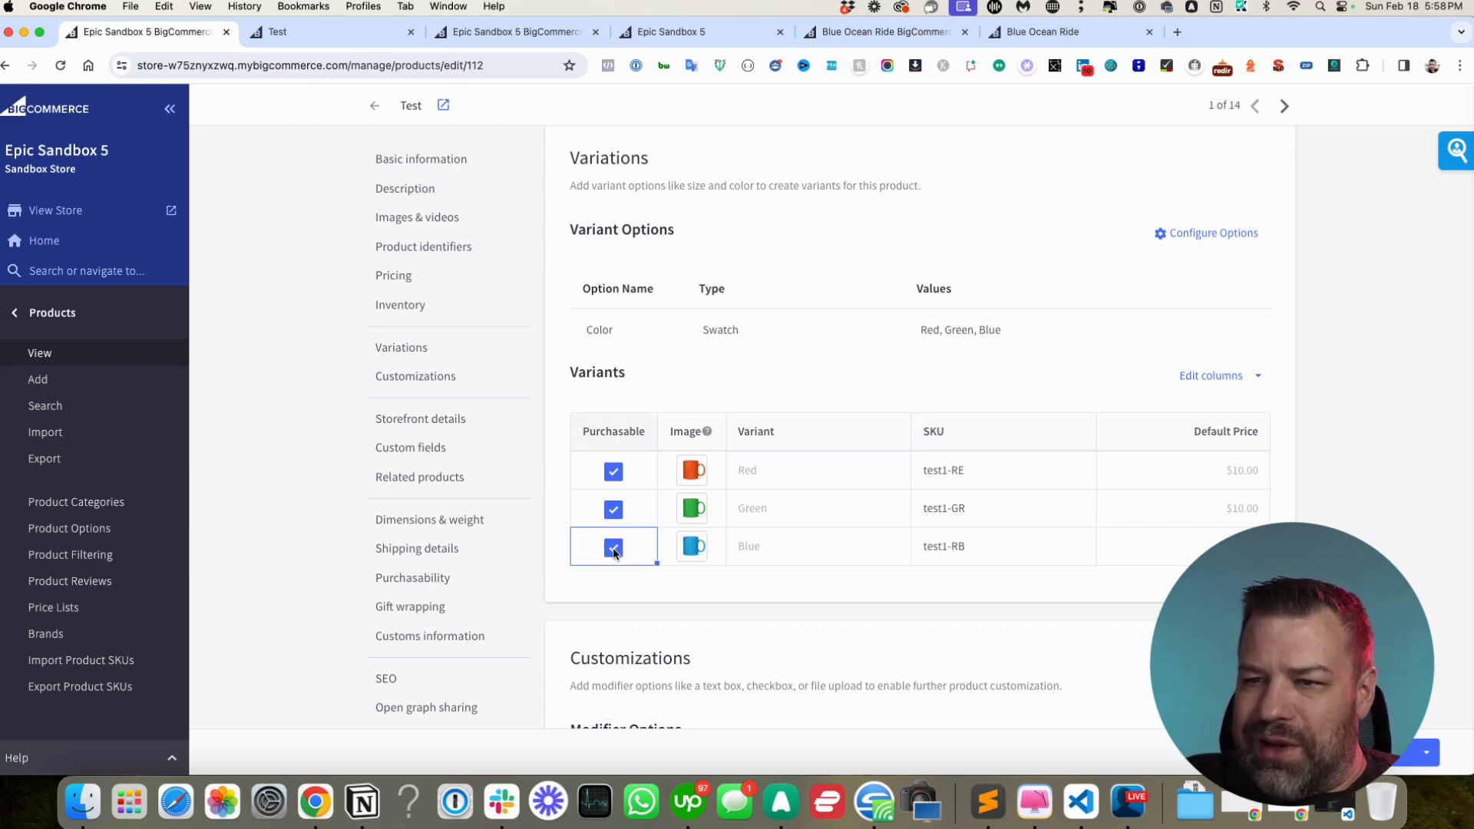
left_click(614, 549)
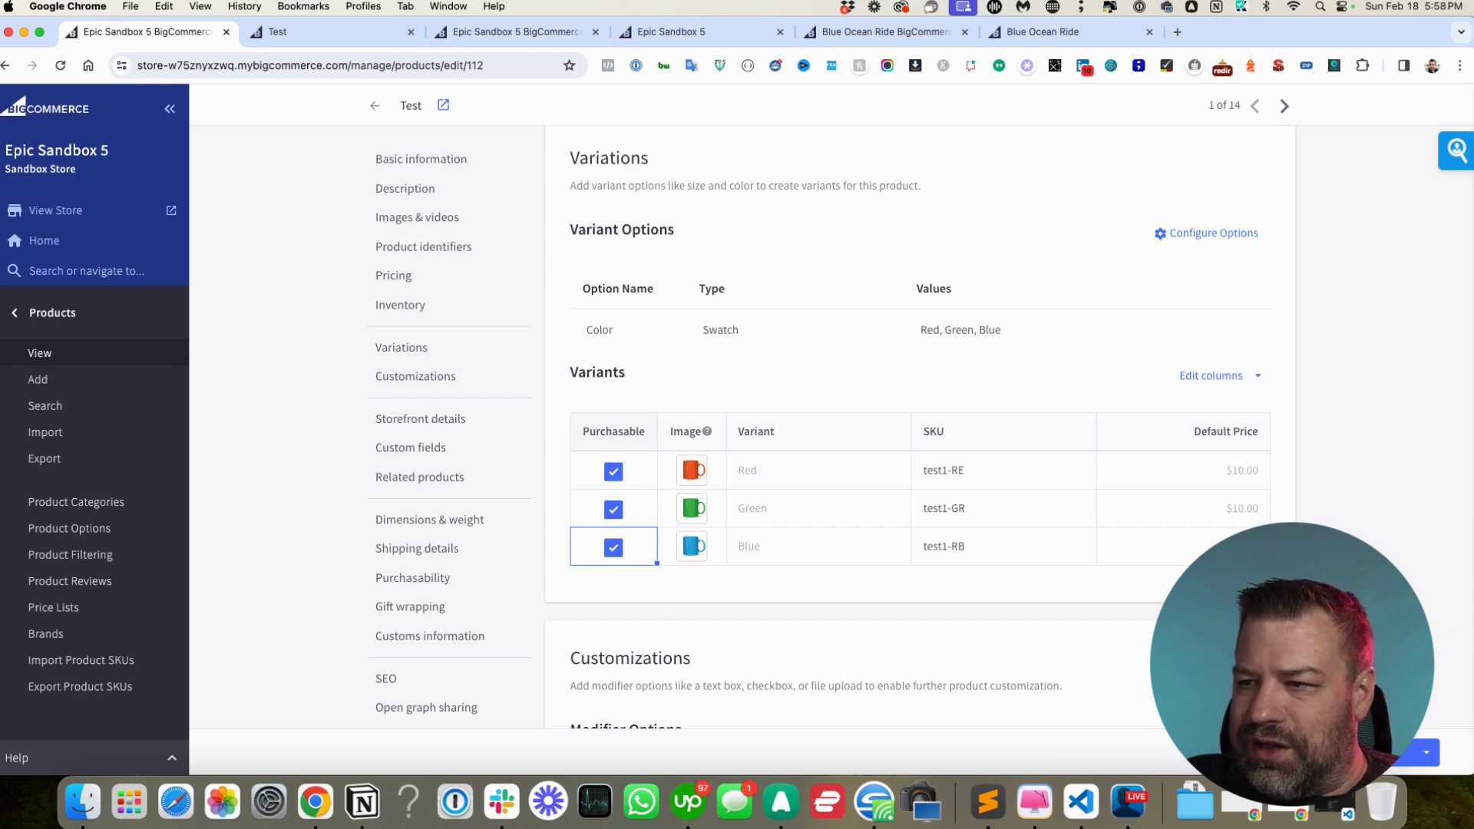
key("Escape")
left_click(1382, 752)
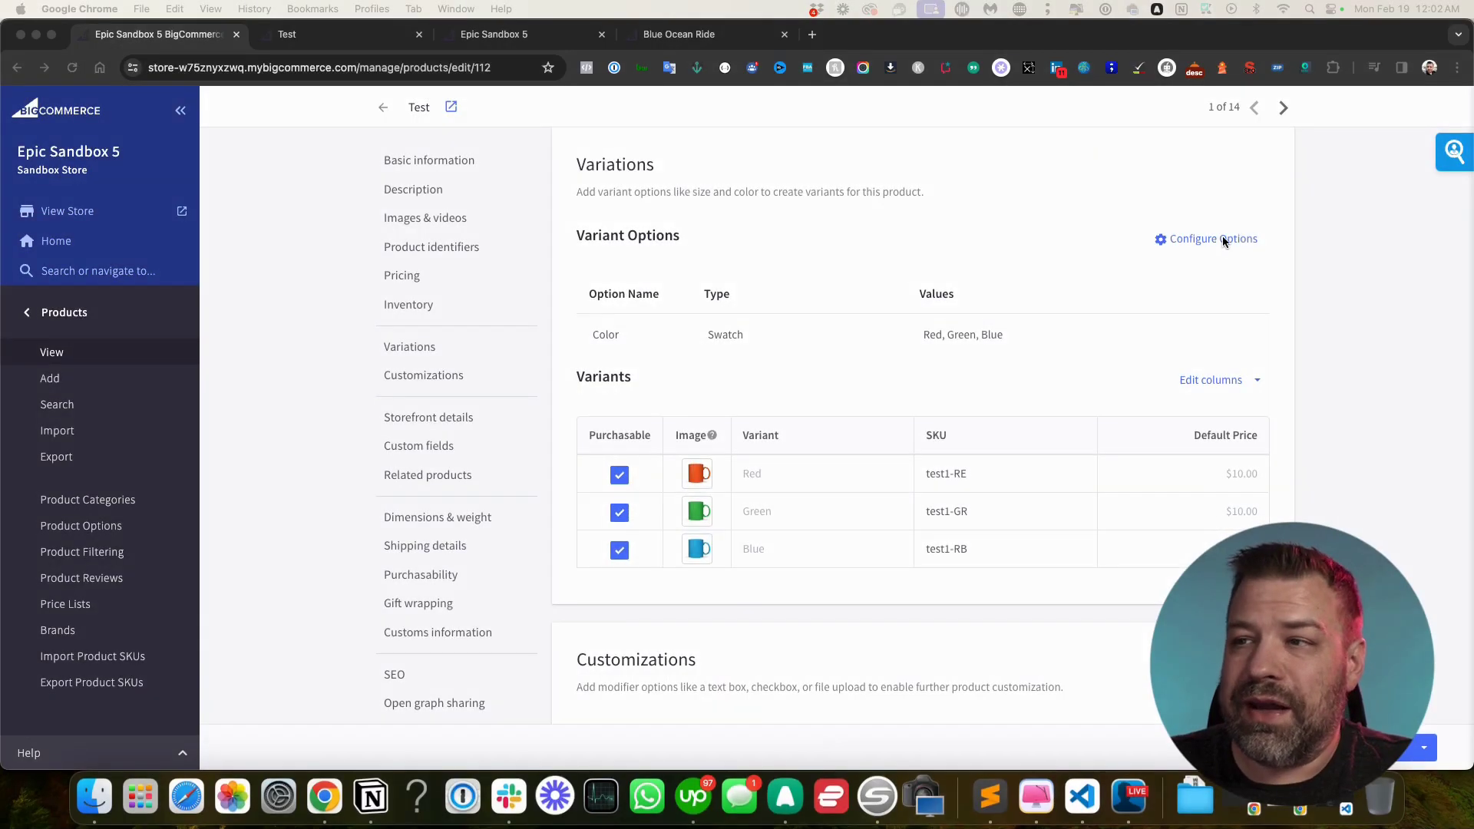
Add a Size variant option to the Test product and set its type to Rectangle List
left_click(1228, 239)
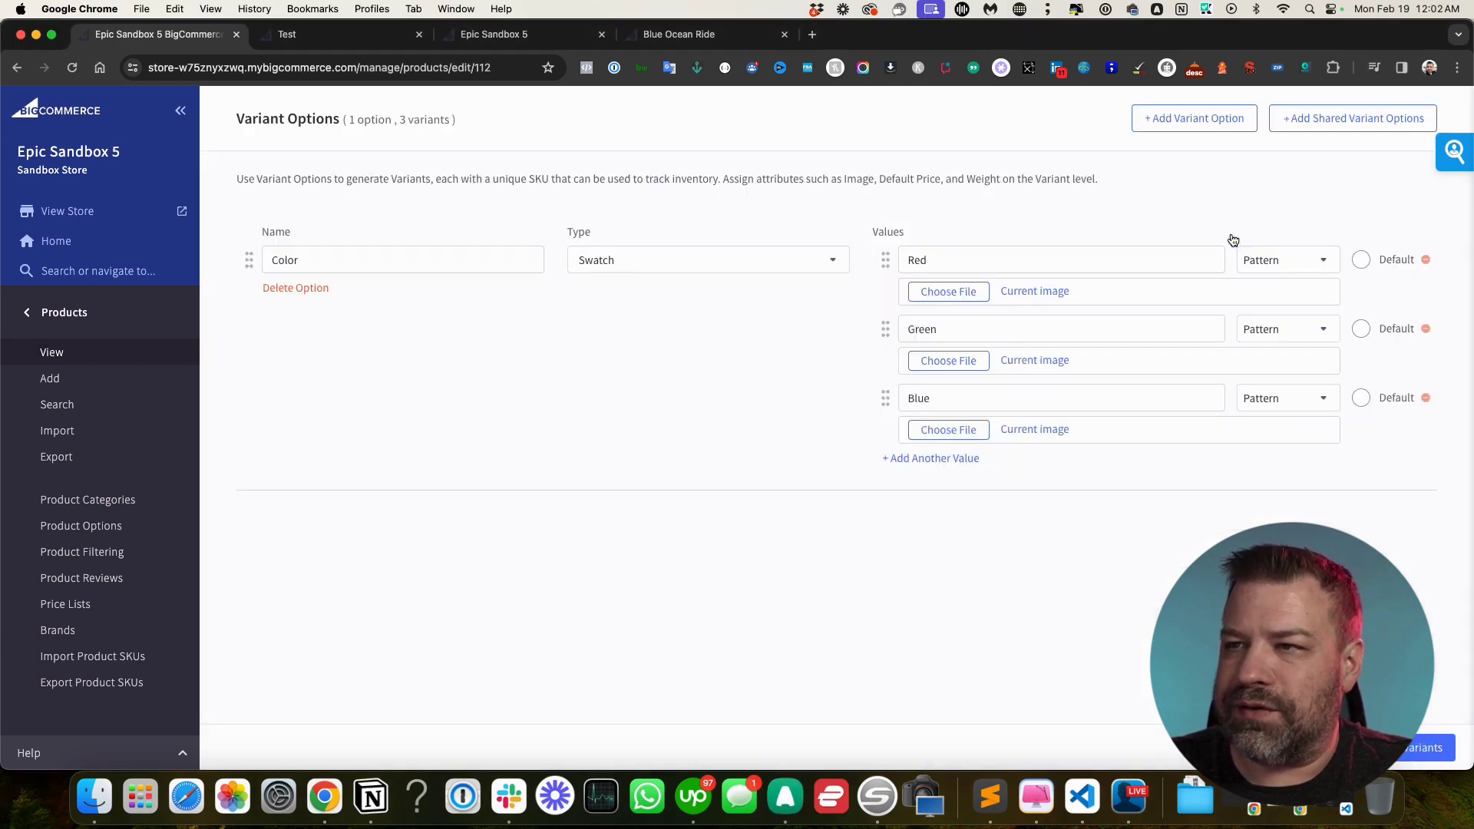
left_click(1208, 121)
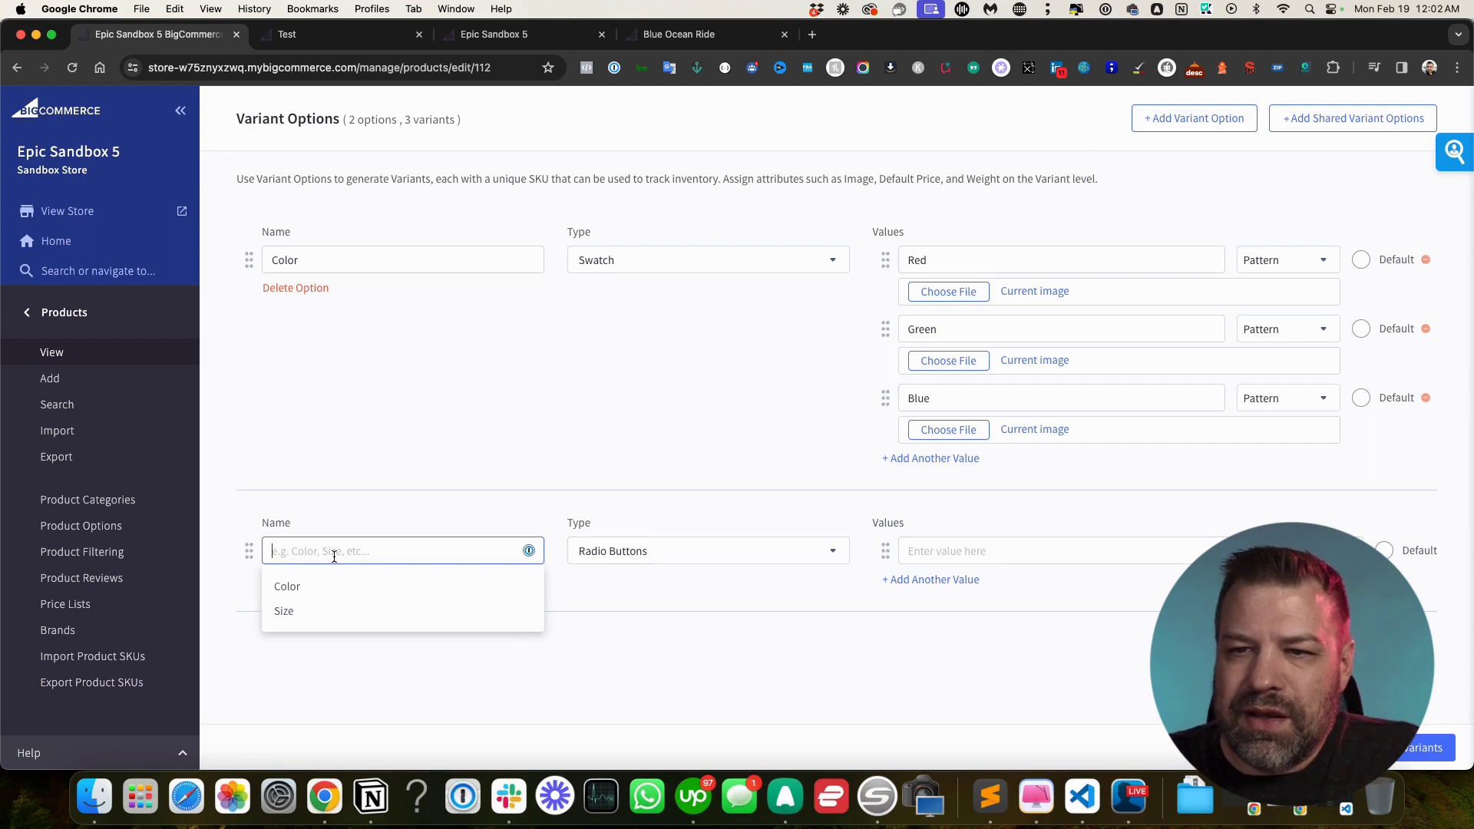
left_click(282, 611)
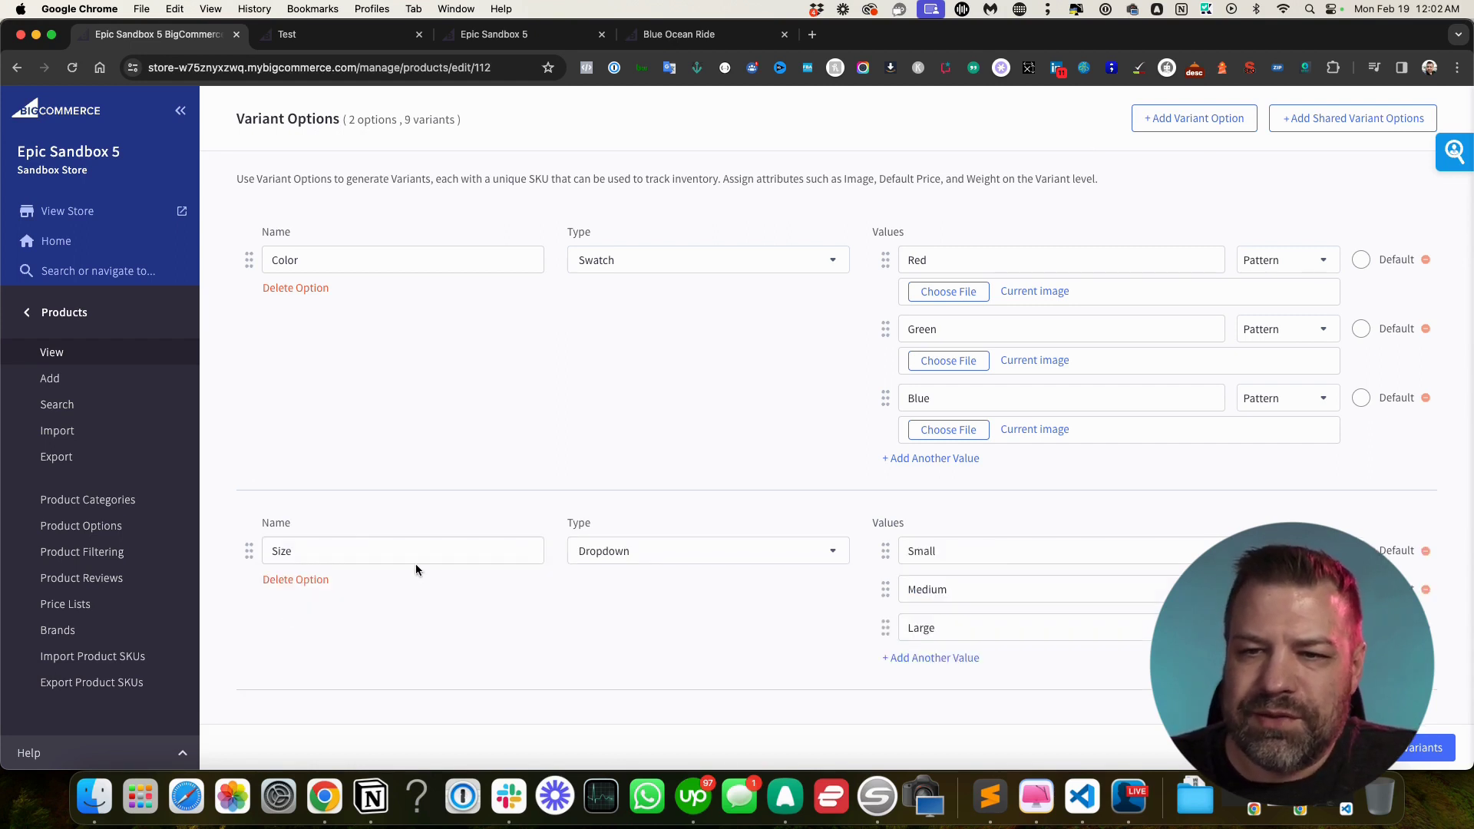
left_click(655, 555)
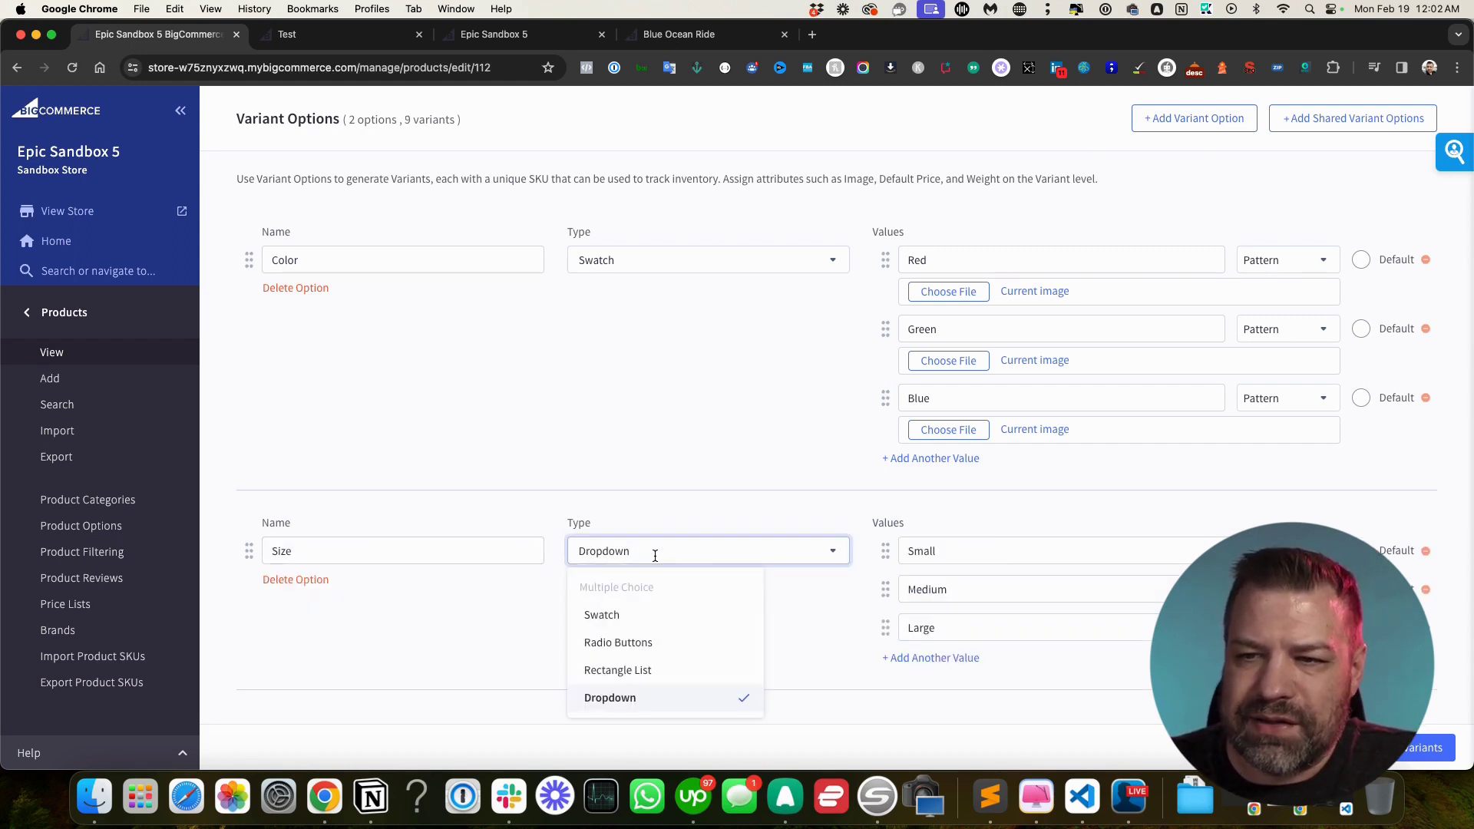
left_click(617, 670)
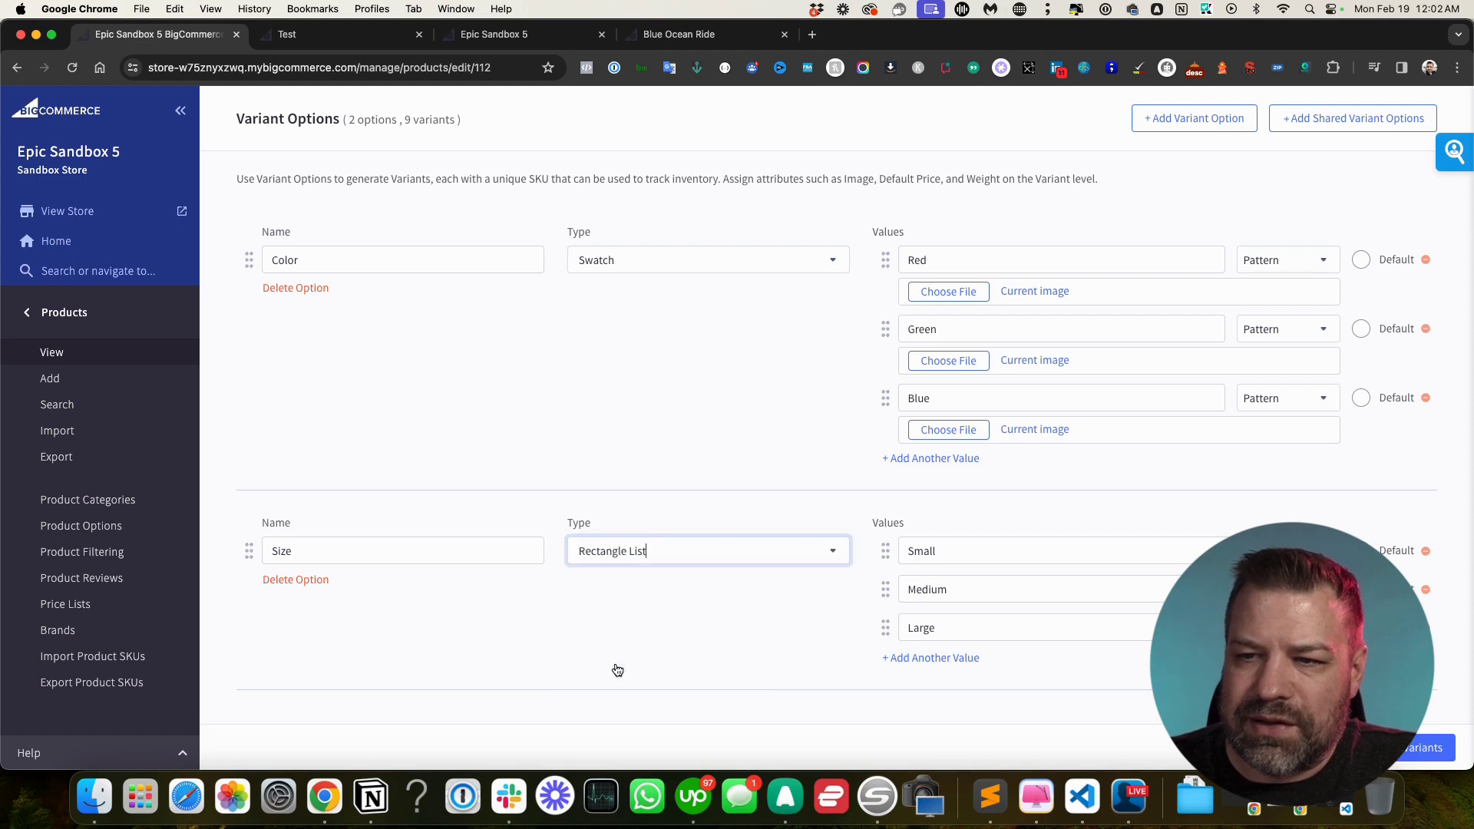
Set the first two Size values to 12 oz and 18 oz and remove the Large value
double_click(926, 551)
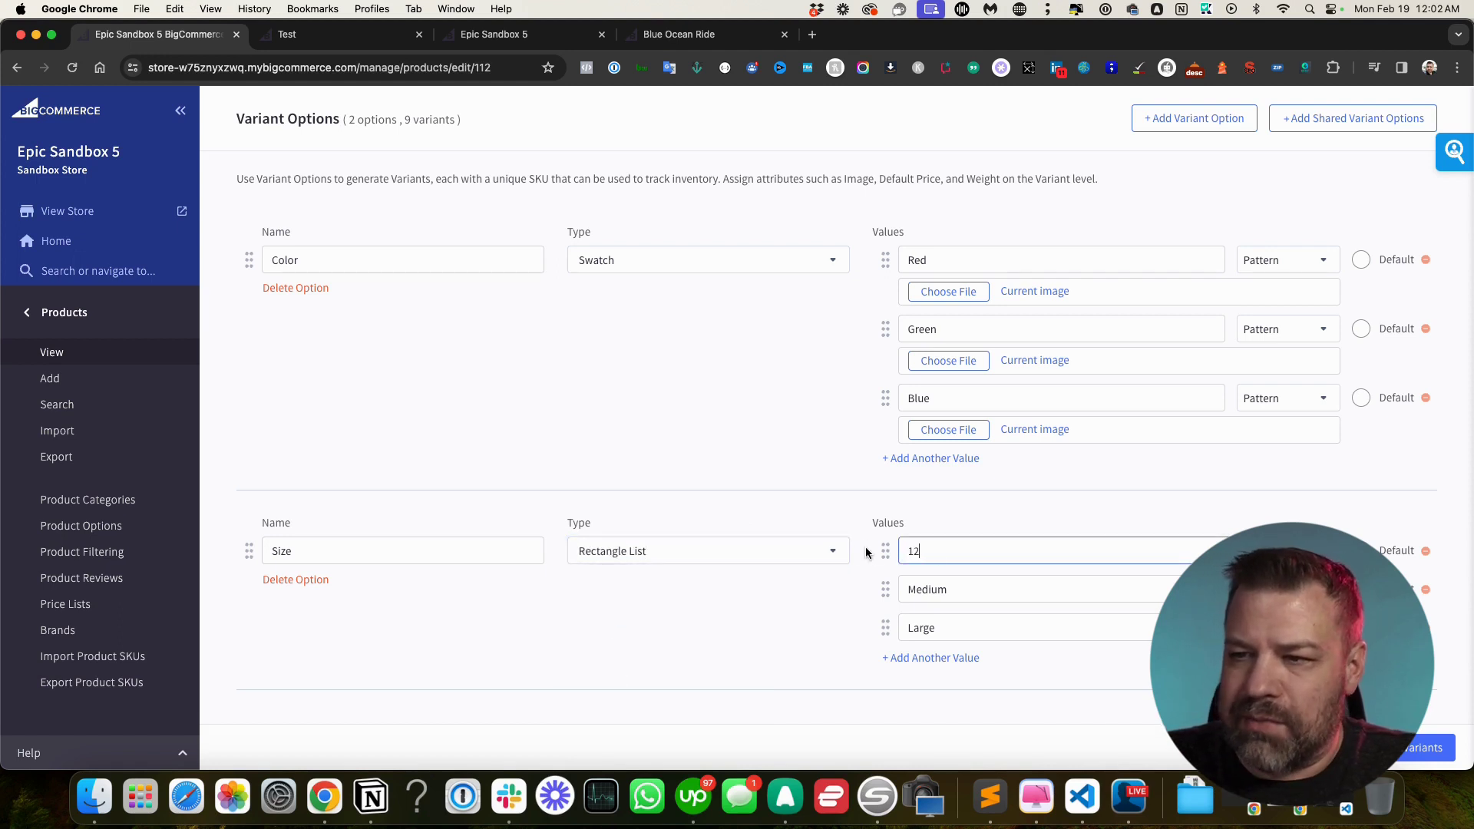
type("12oz")
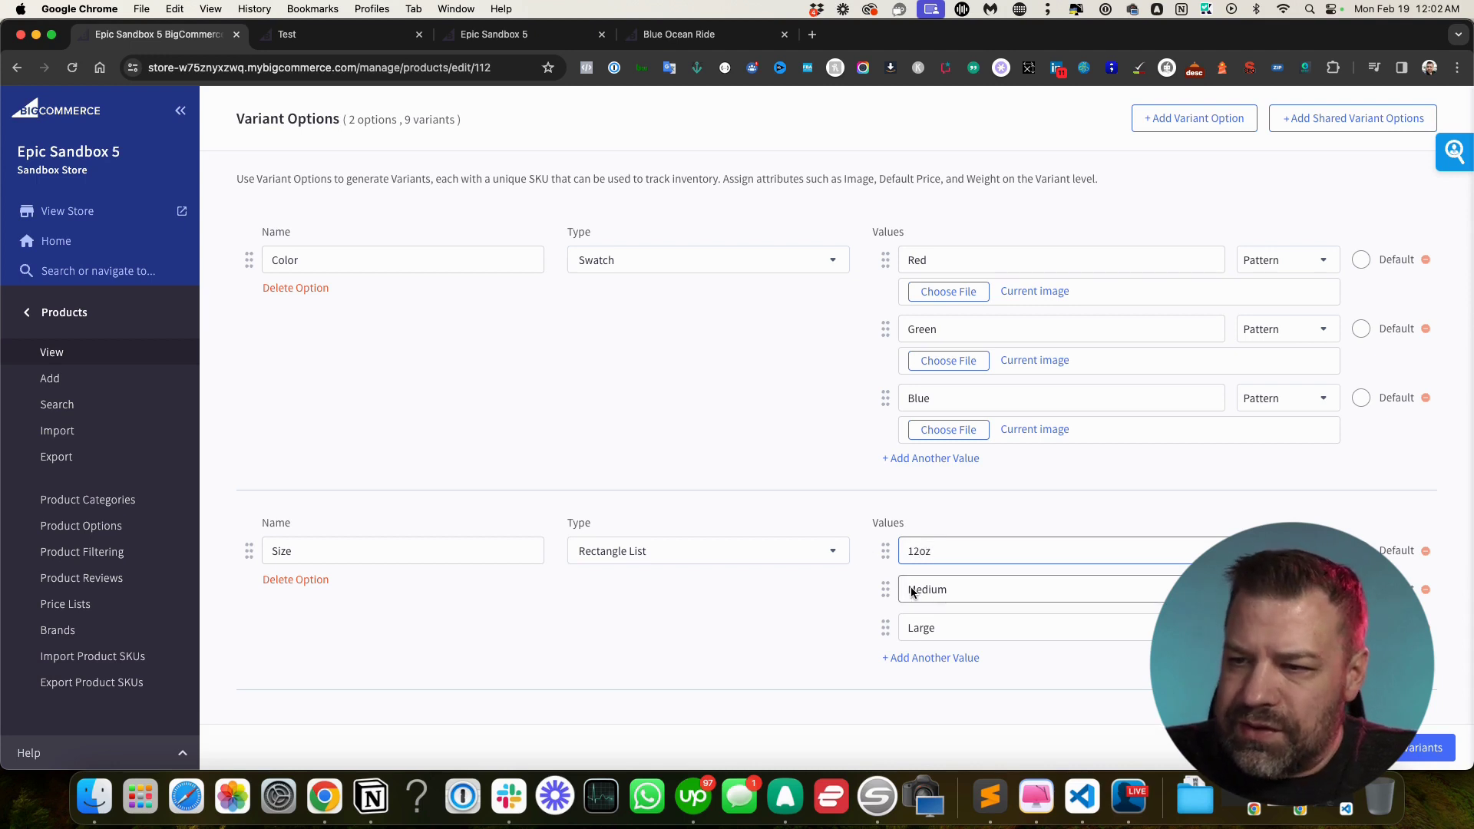
double_click(864, 590)
type("8oz")
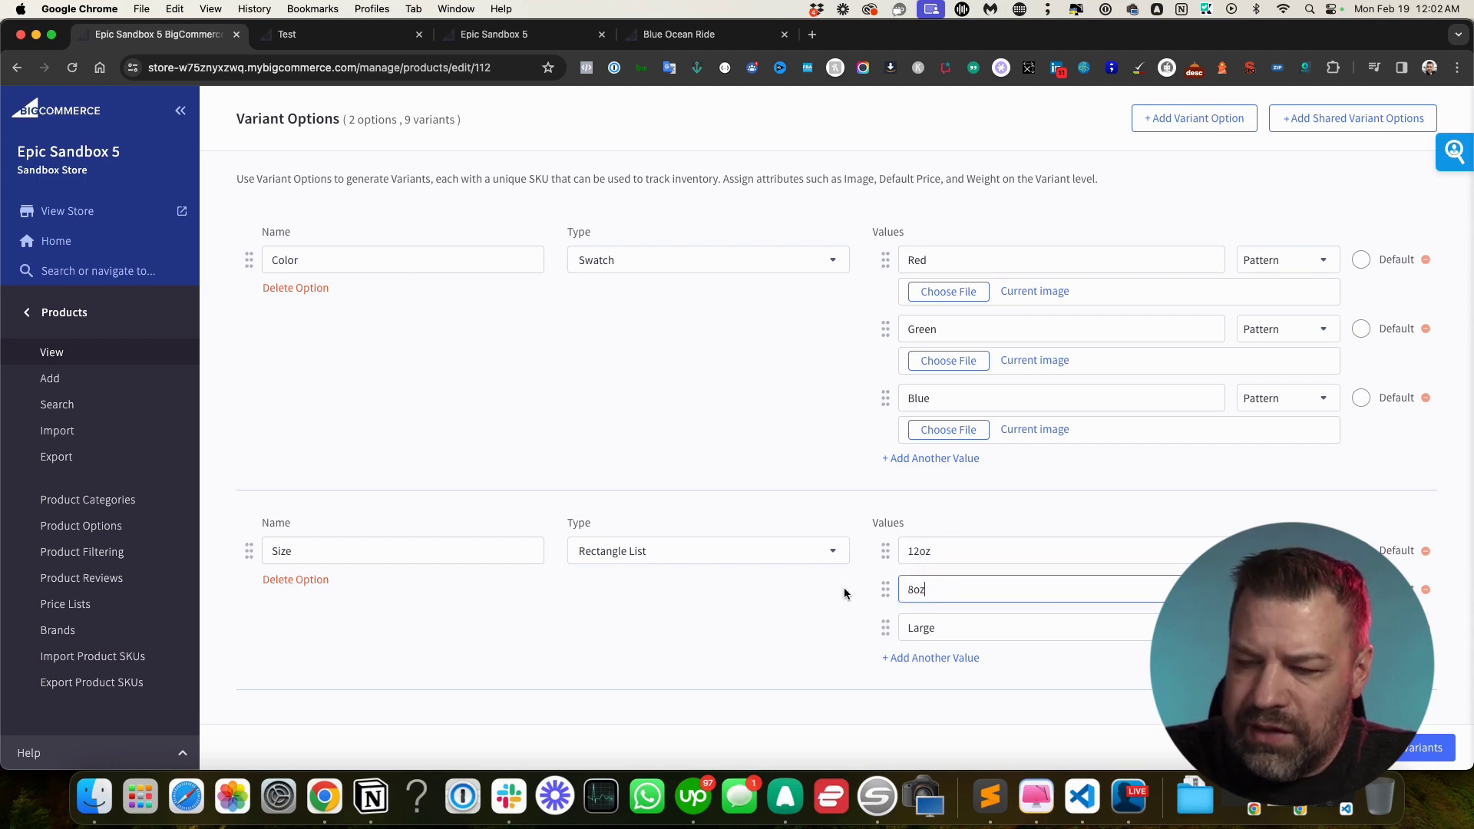
type("1")
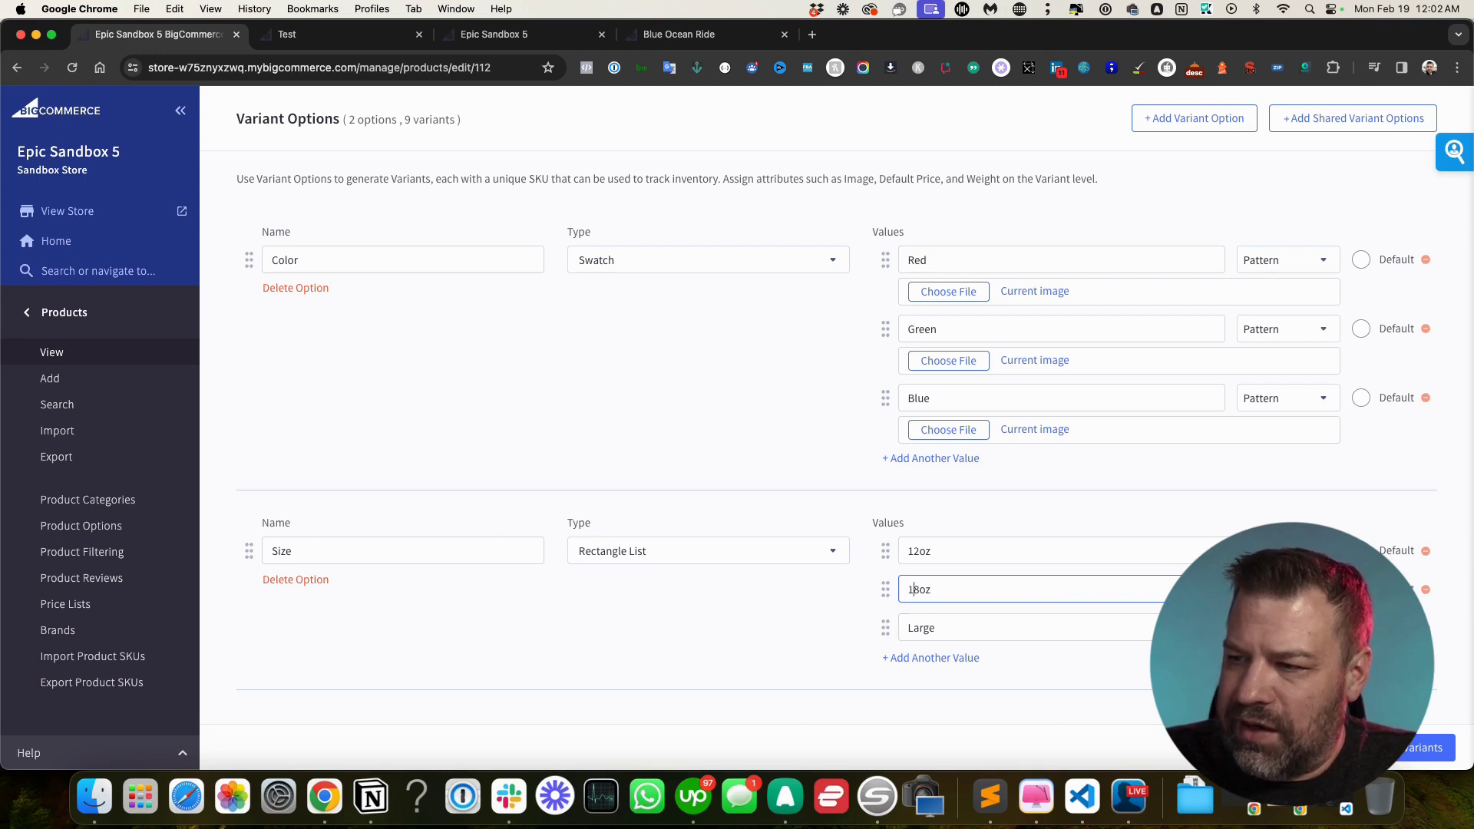
left_click(1426, 628)
left_click(917, 553)
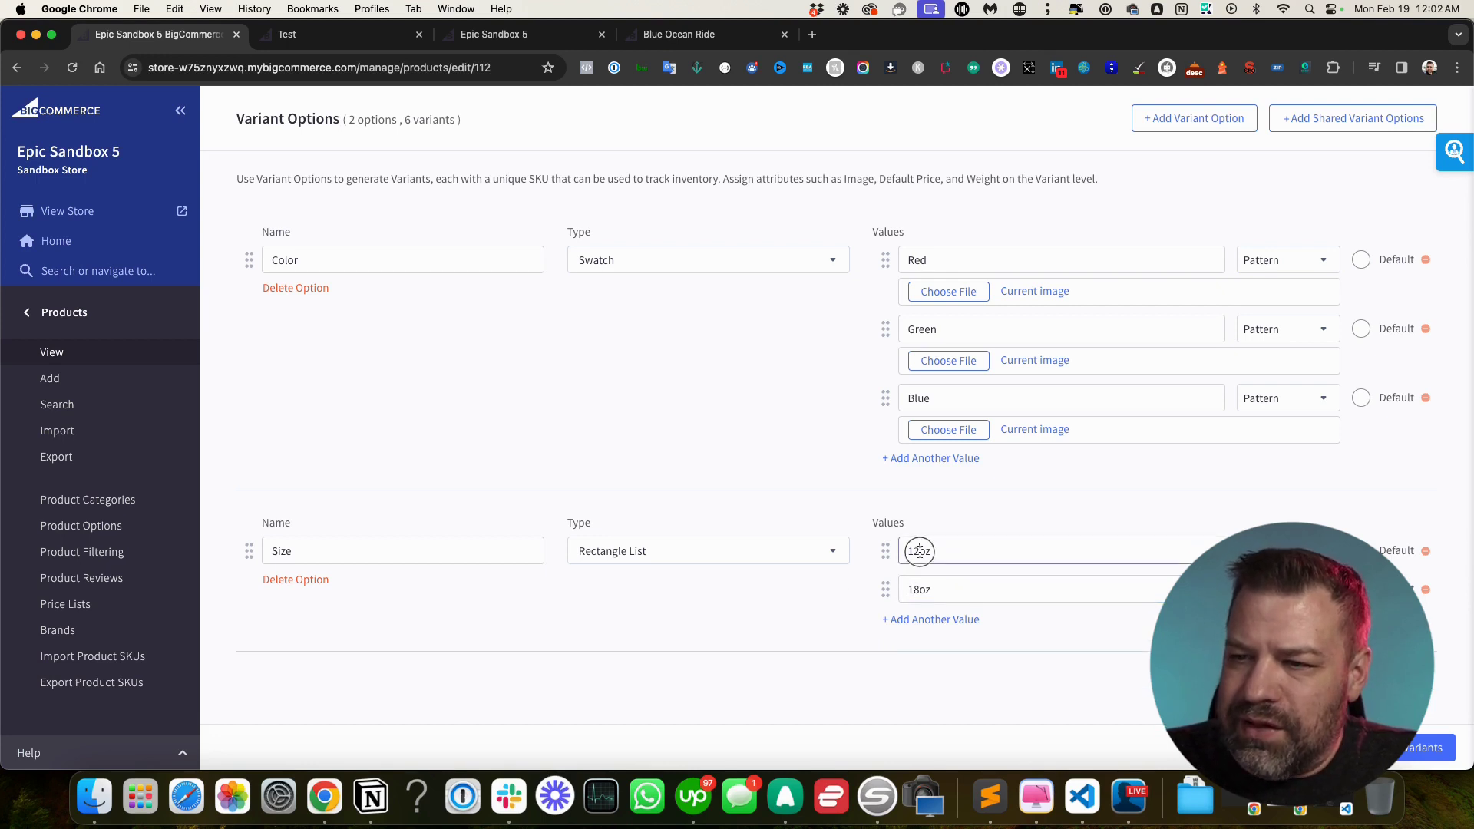
left_click(918, 590)
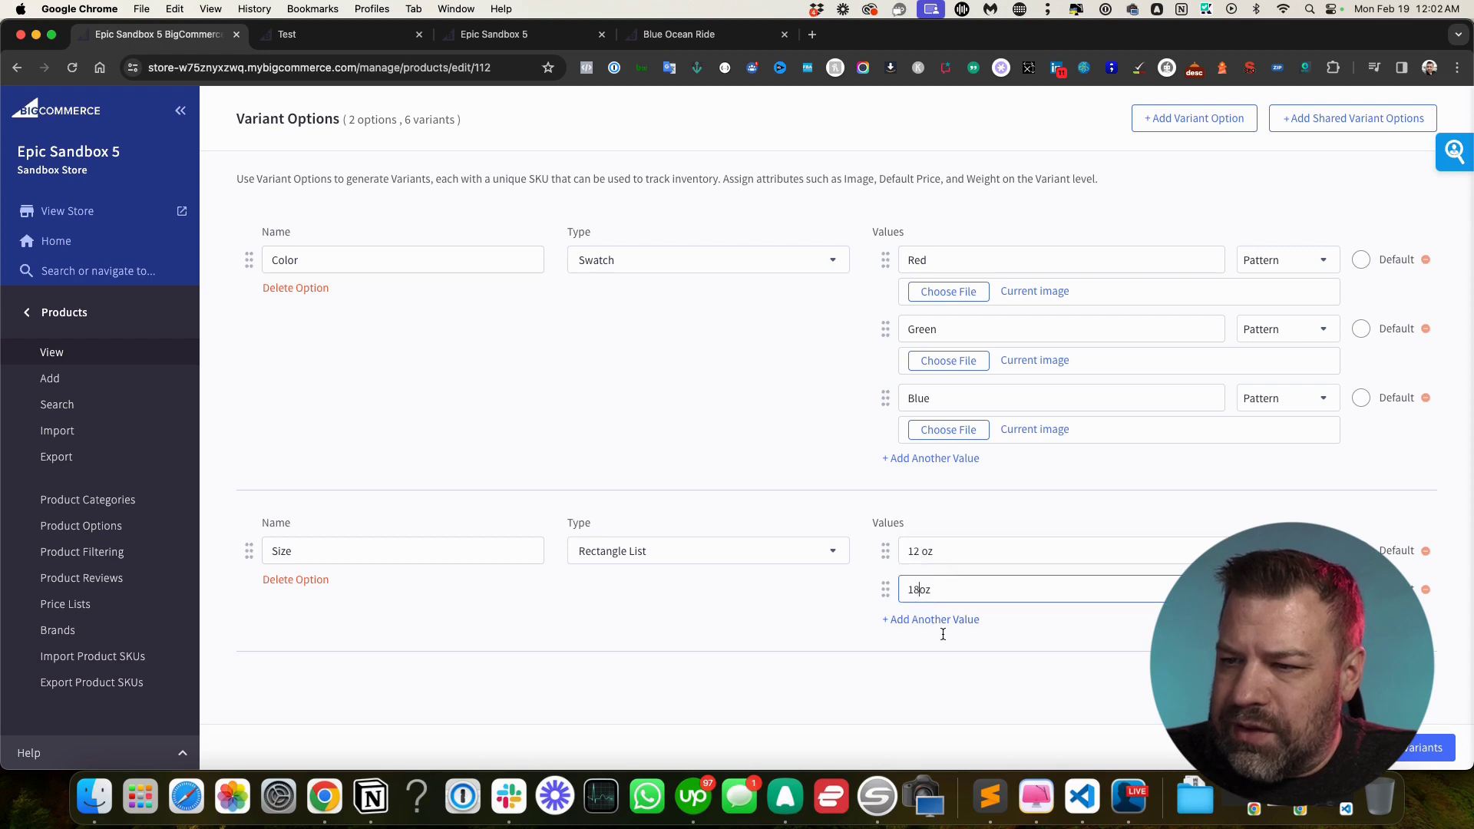
left_click(946, 551)
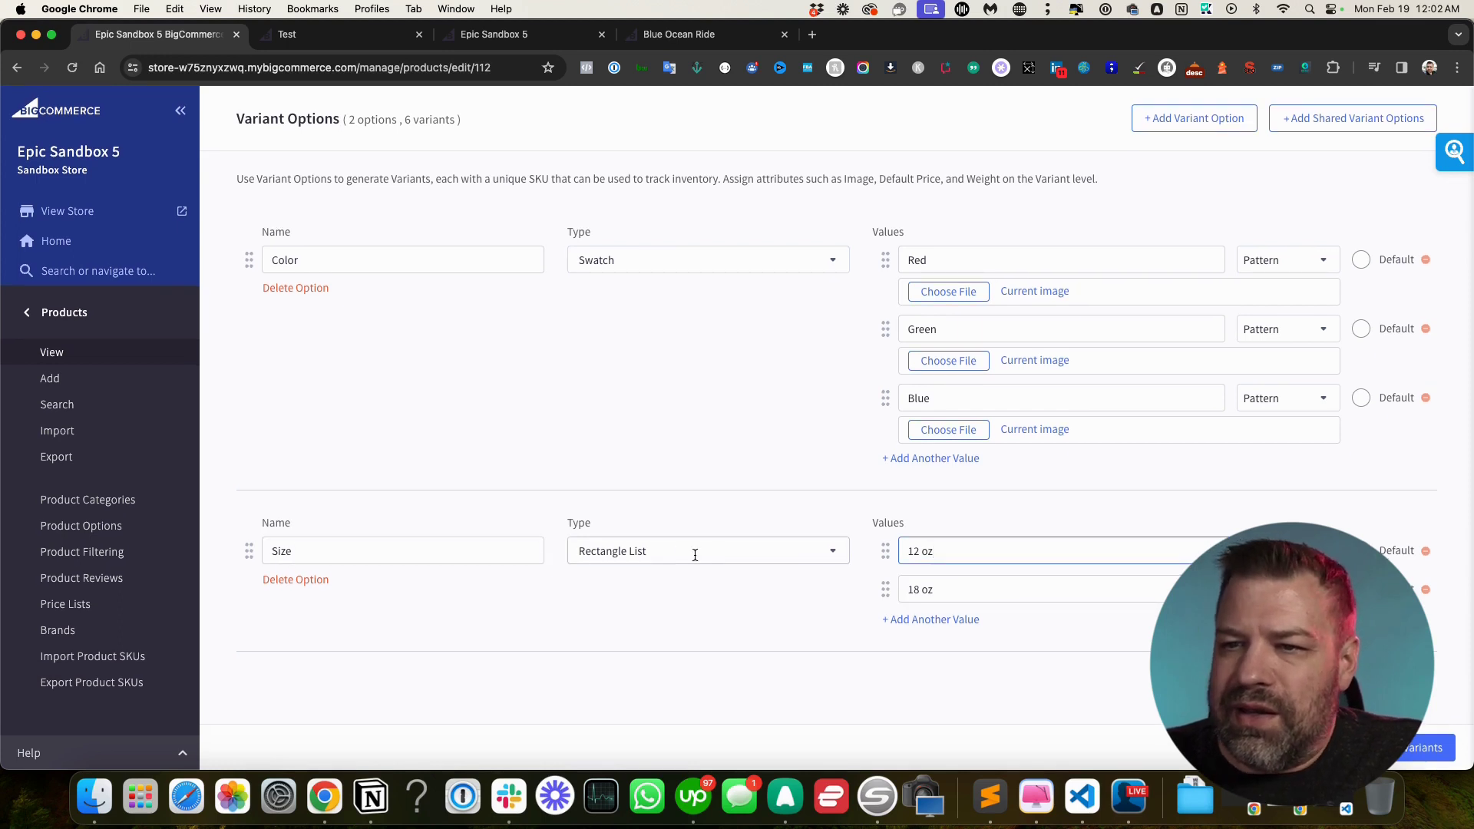
Generate the variants for the Color and Size combinations and save the product
left_click(1424, 757)
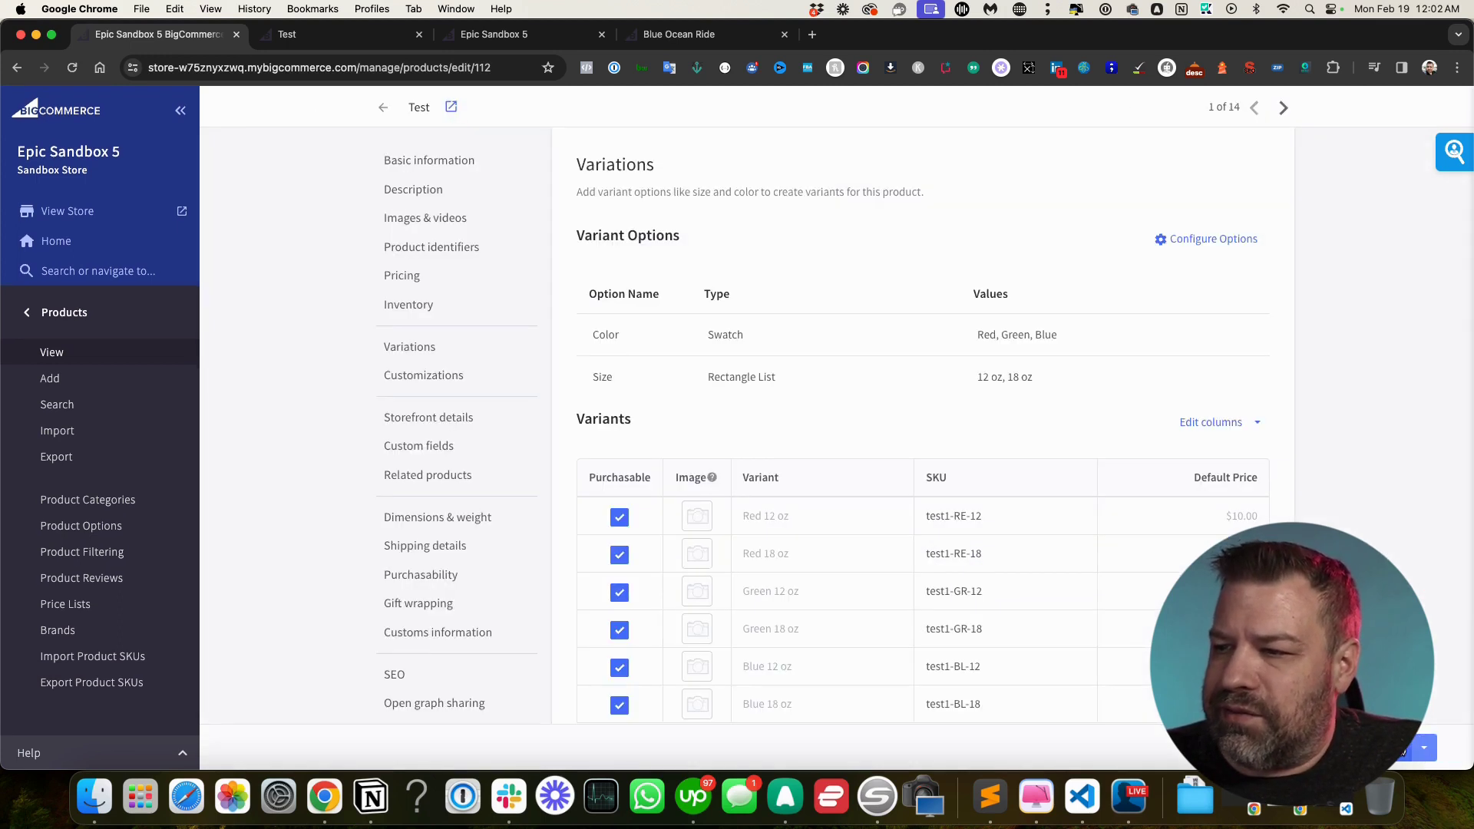
scroll(910, 418, "down", 4)
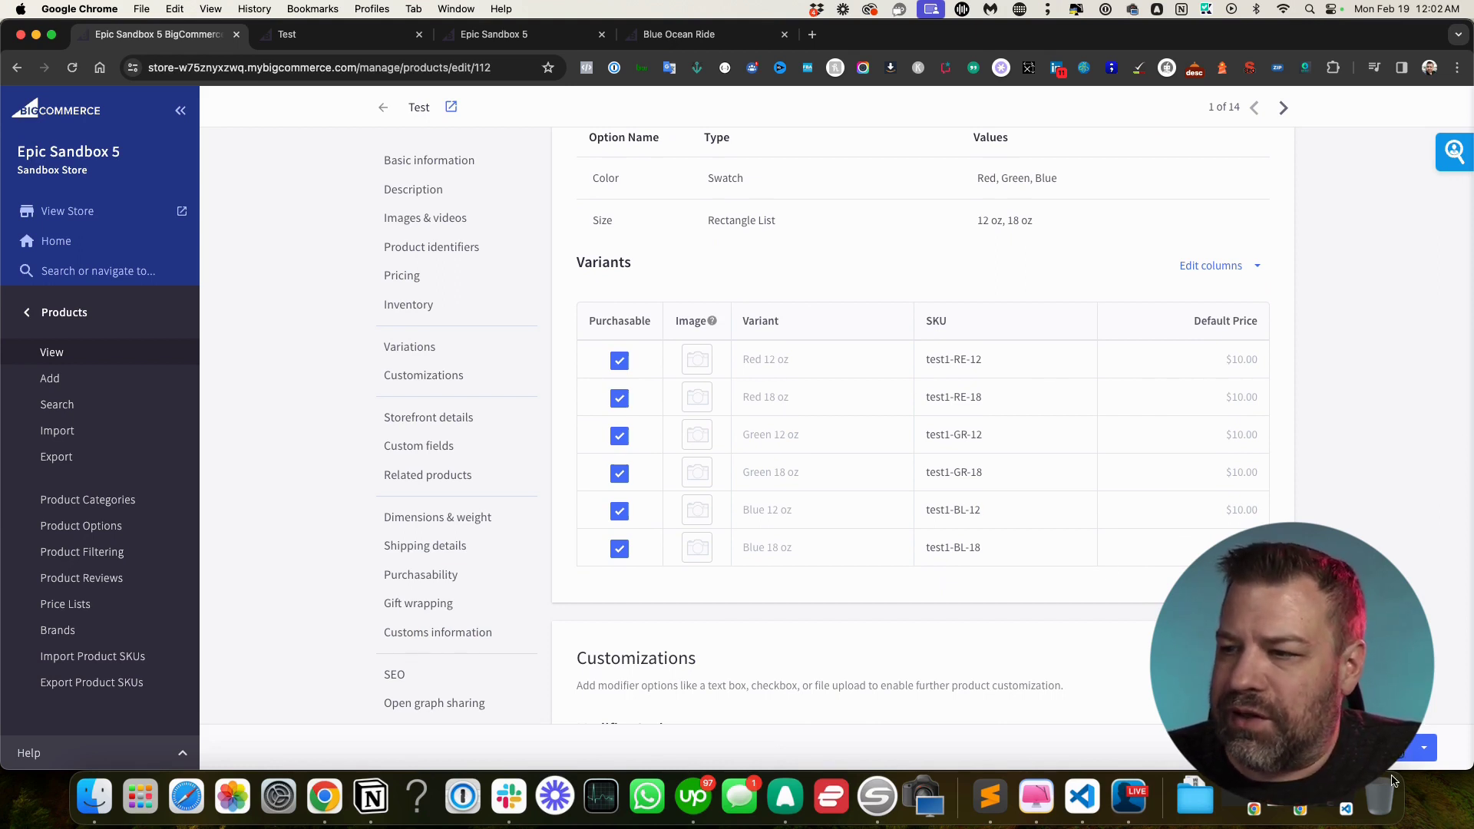
left_click(1374, 748)
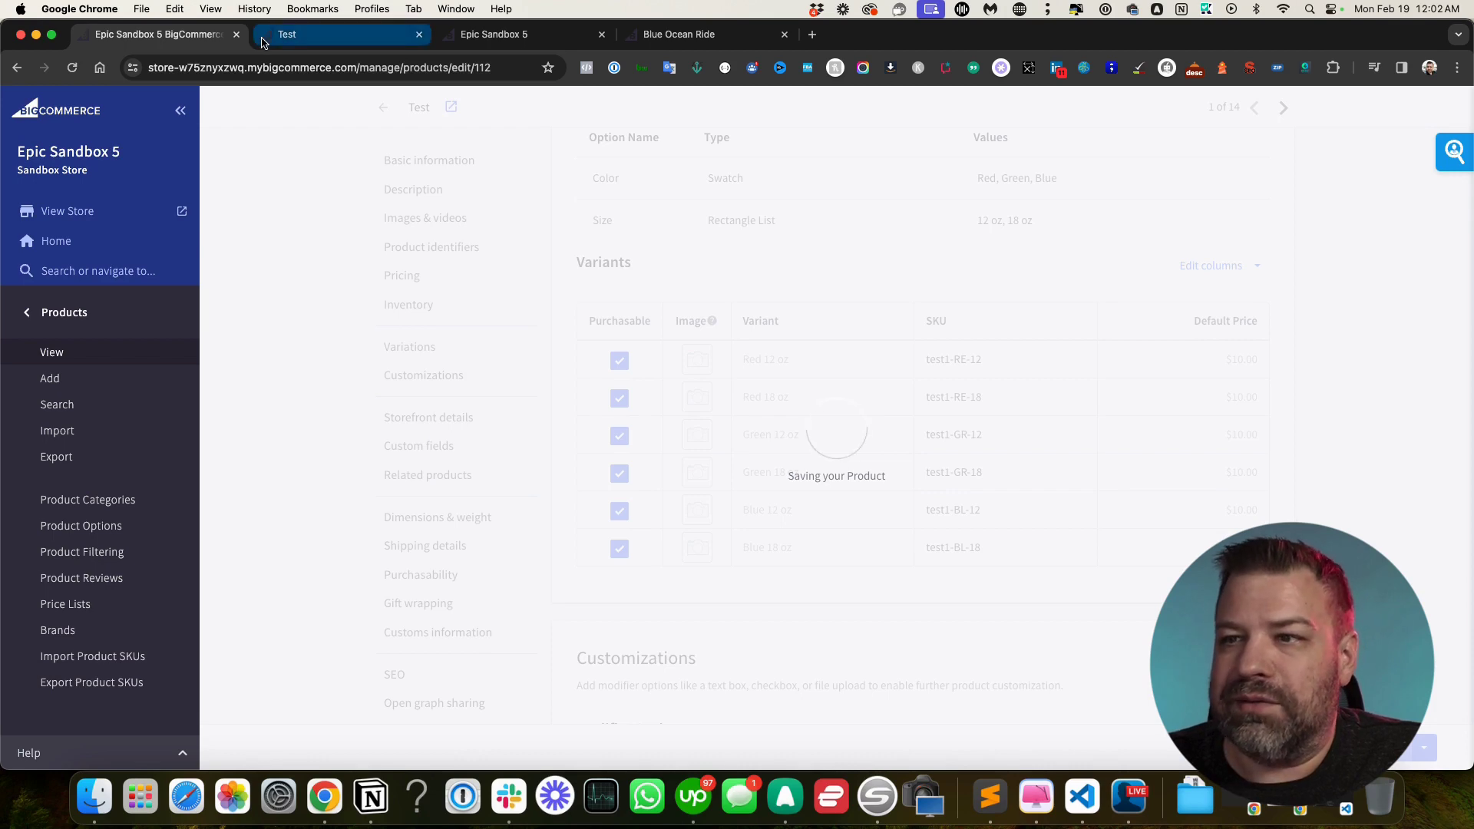
Reload the Test storefront page and select the Red color and 12 oz size to preview that variant
left_click(321, 36)
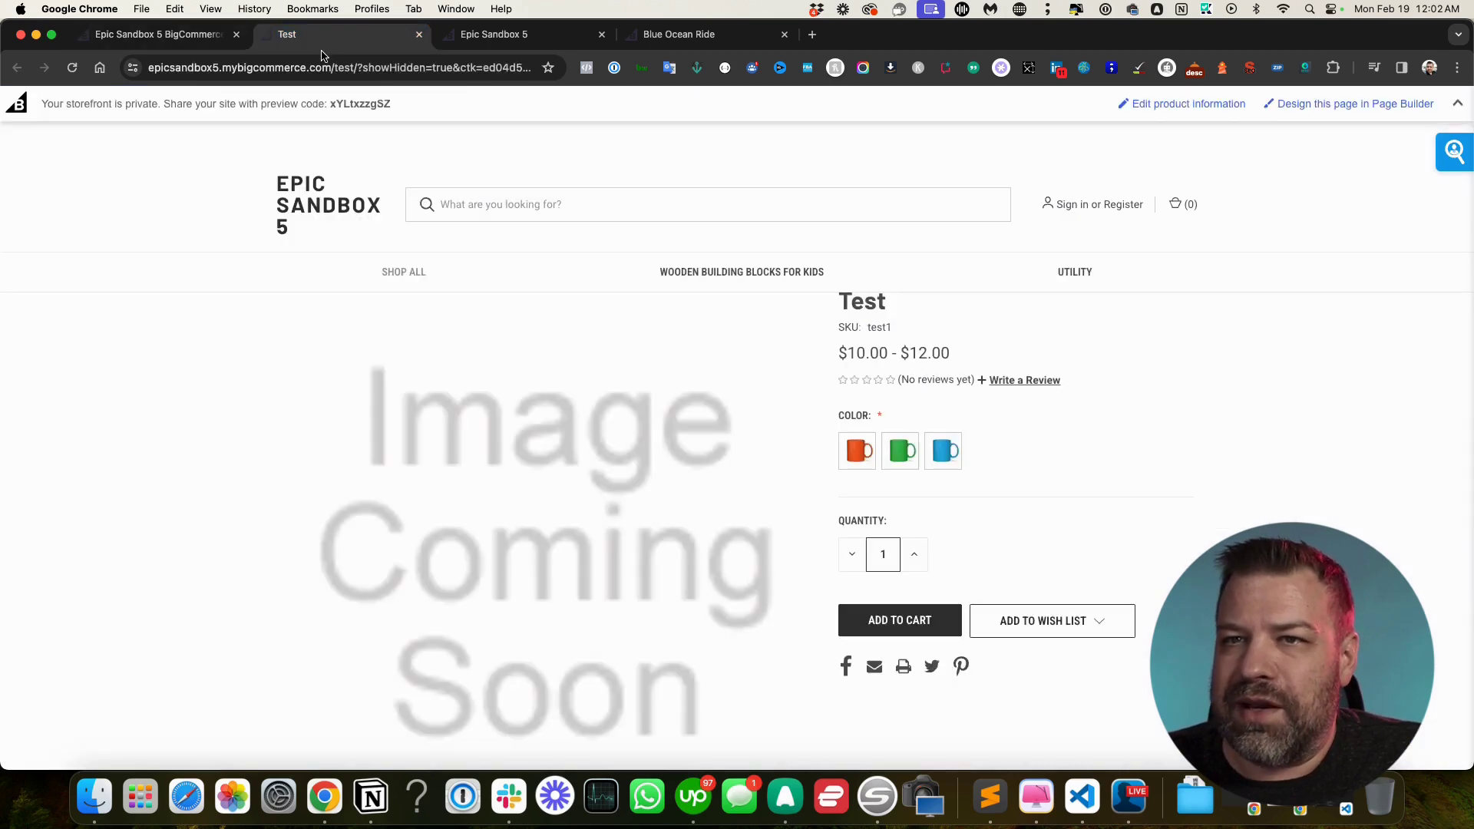
key("super+r")
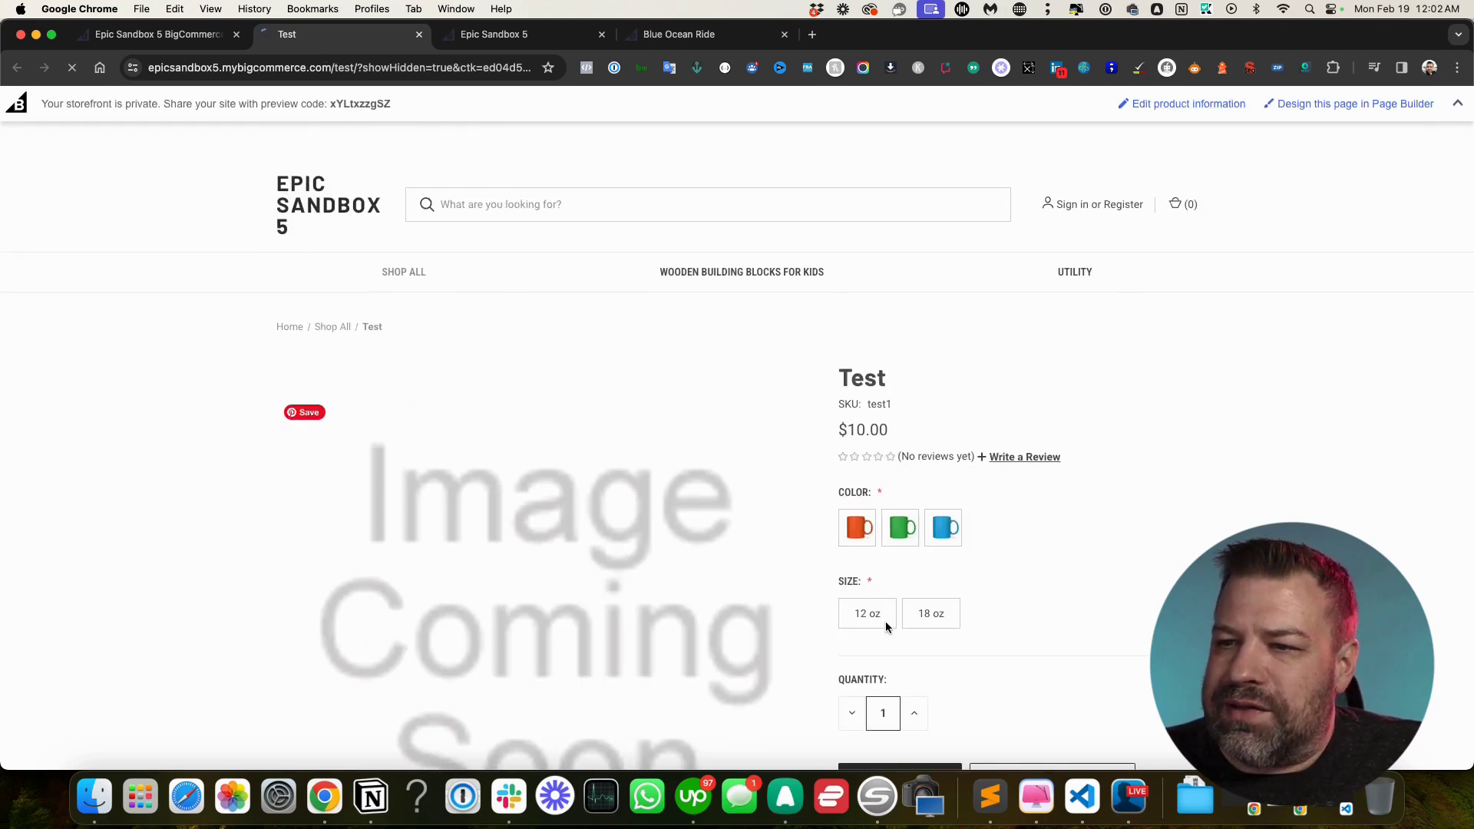
scroll(931, 600, "down", 2)
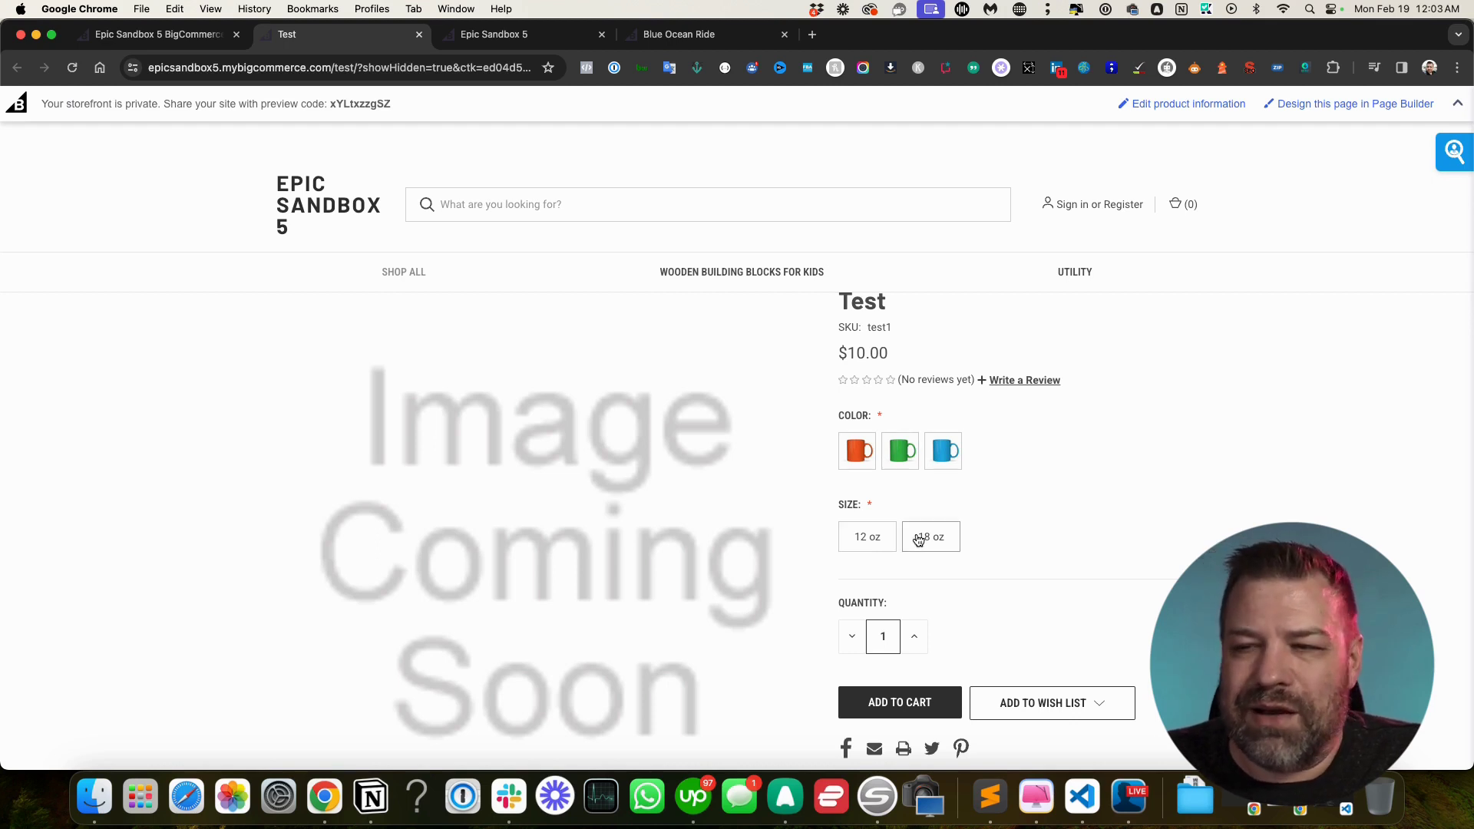
mouse_move(861, 461)
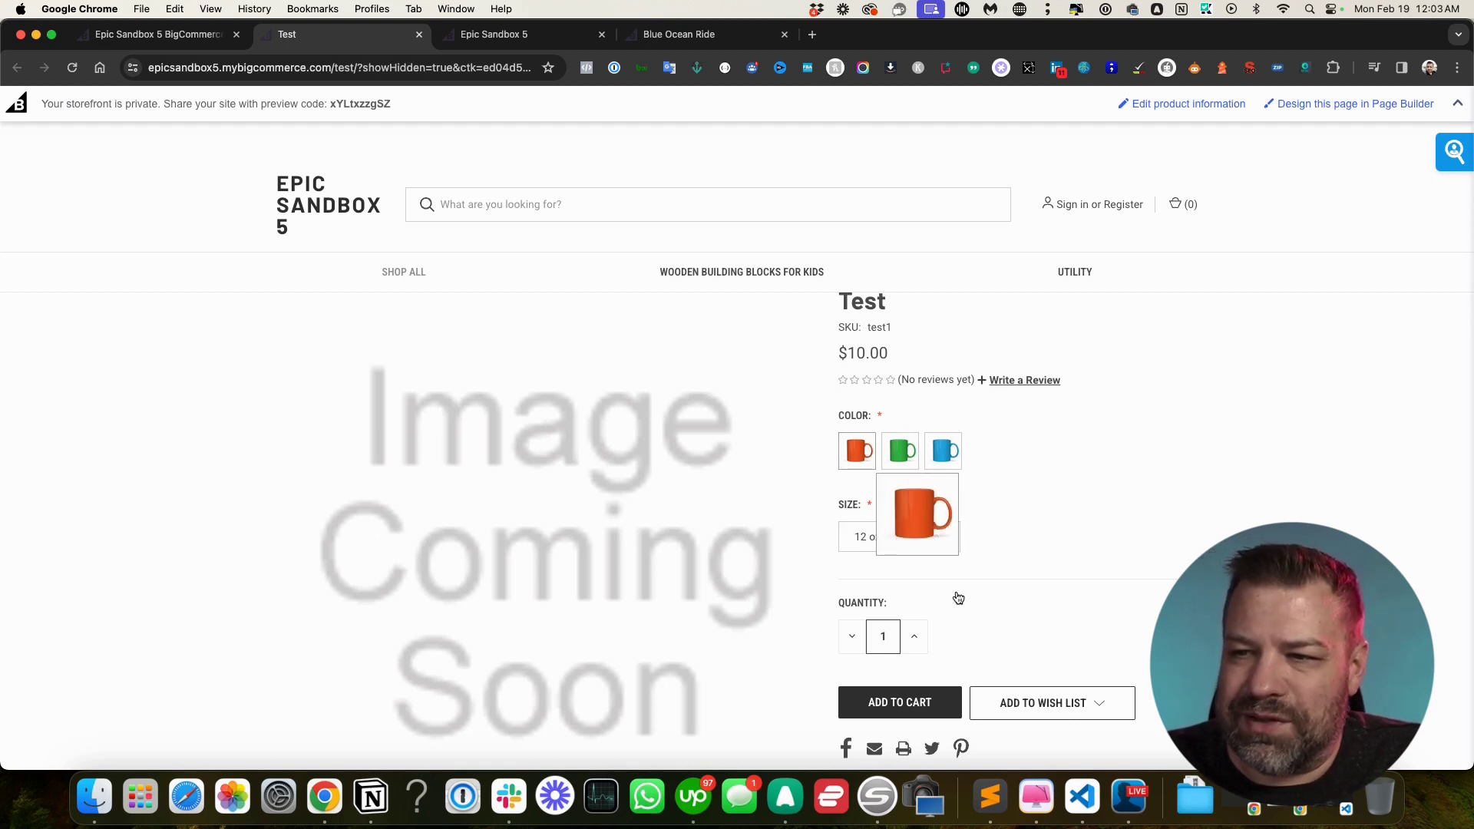
left_click(861, 461)
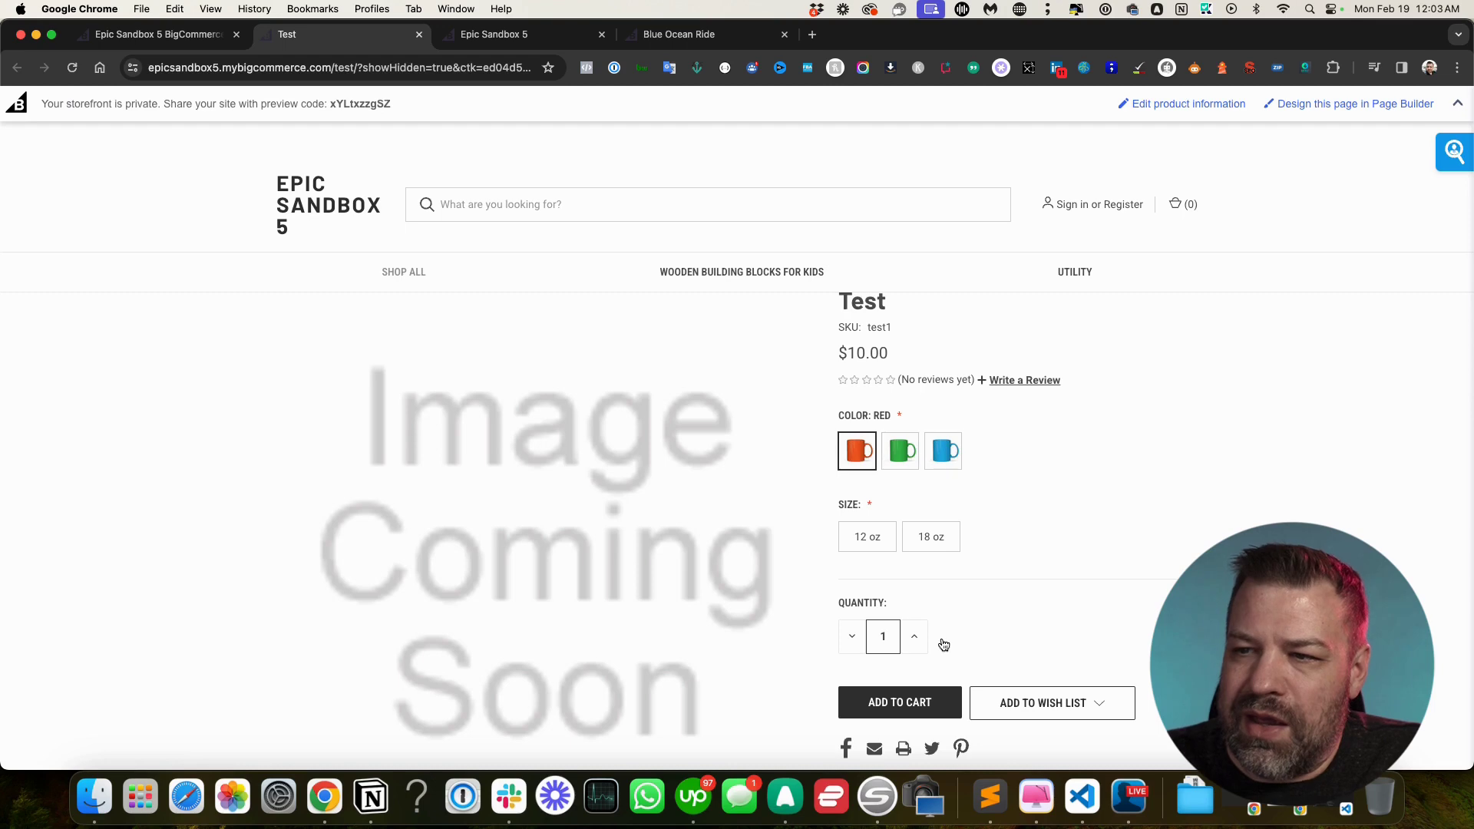
left_click(883, 563)
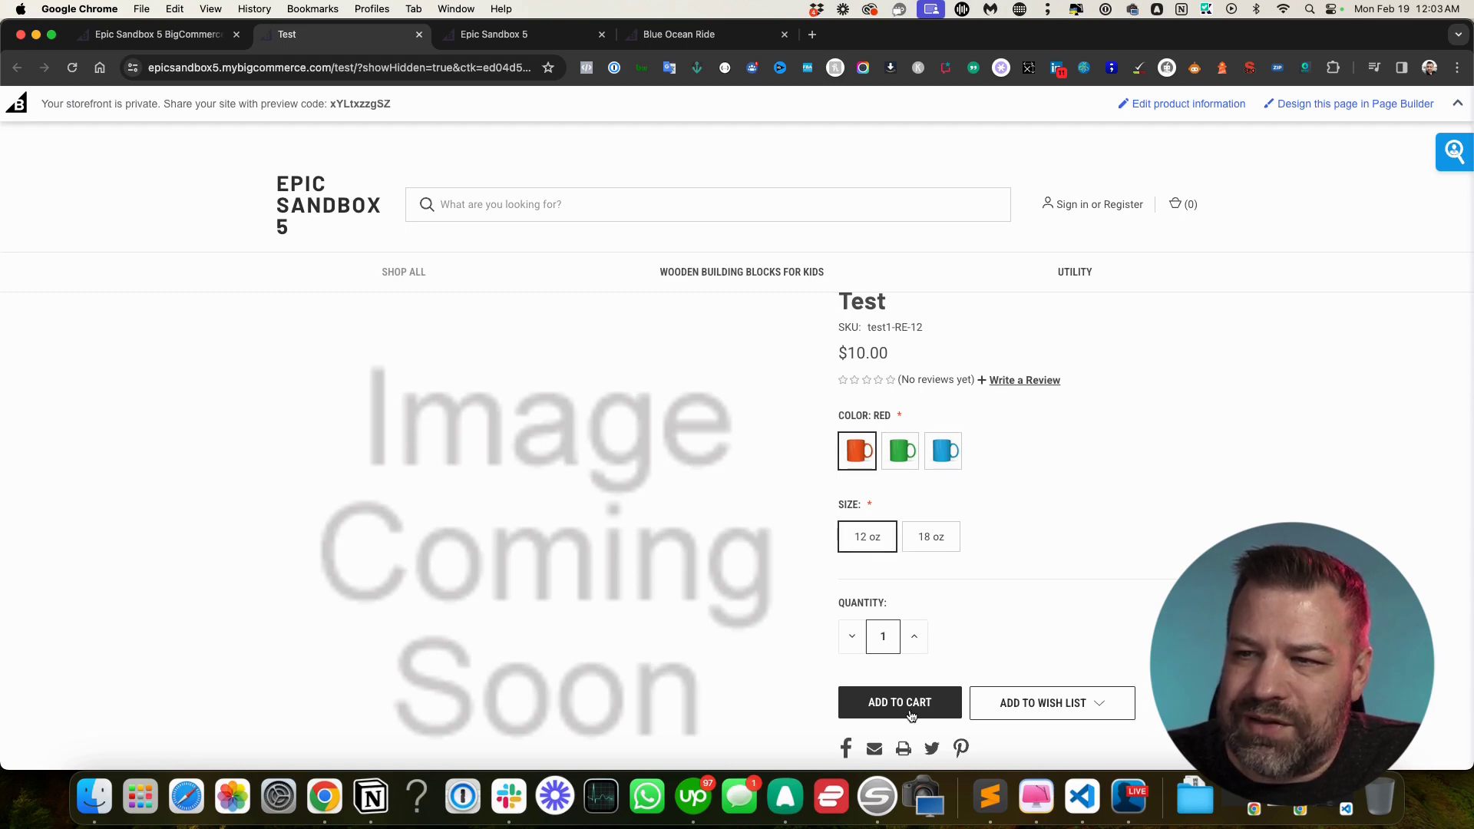
Return to the Test product editor and compare the 12 oz and 18 oz size values with the variant SKUs
left_click(161, 35)
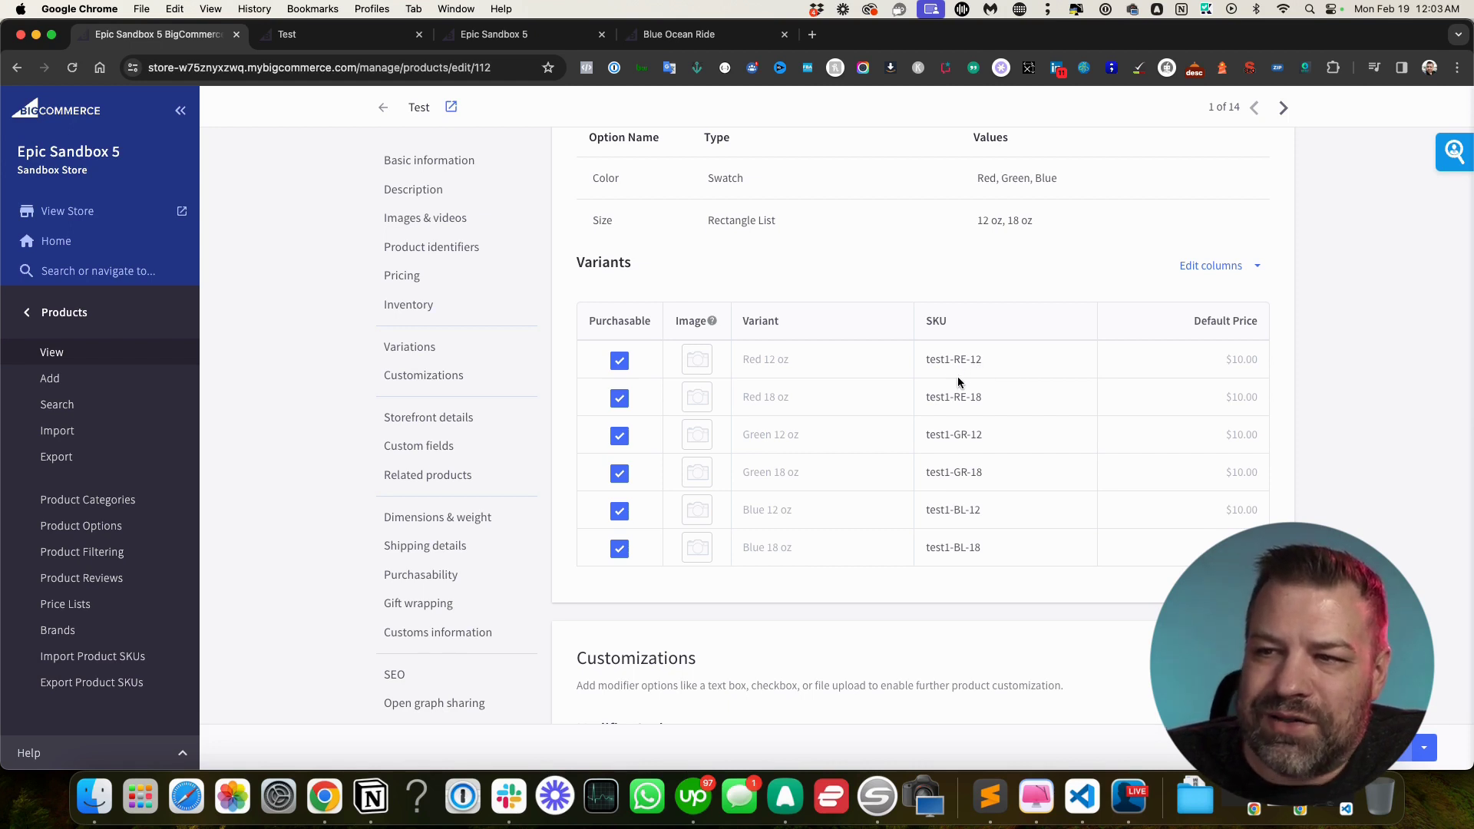
scroll(958, 380, "up", 1)
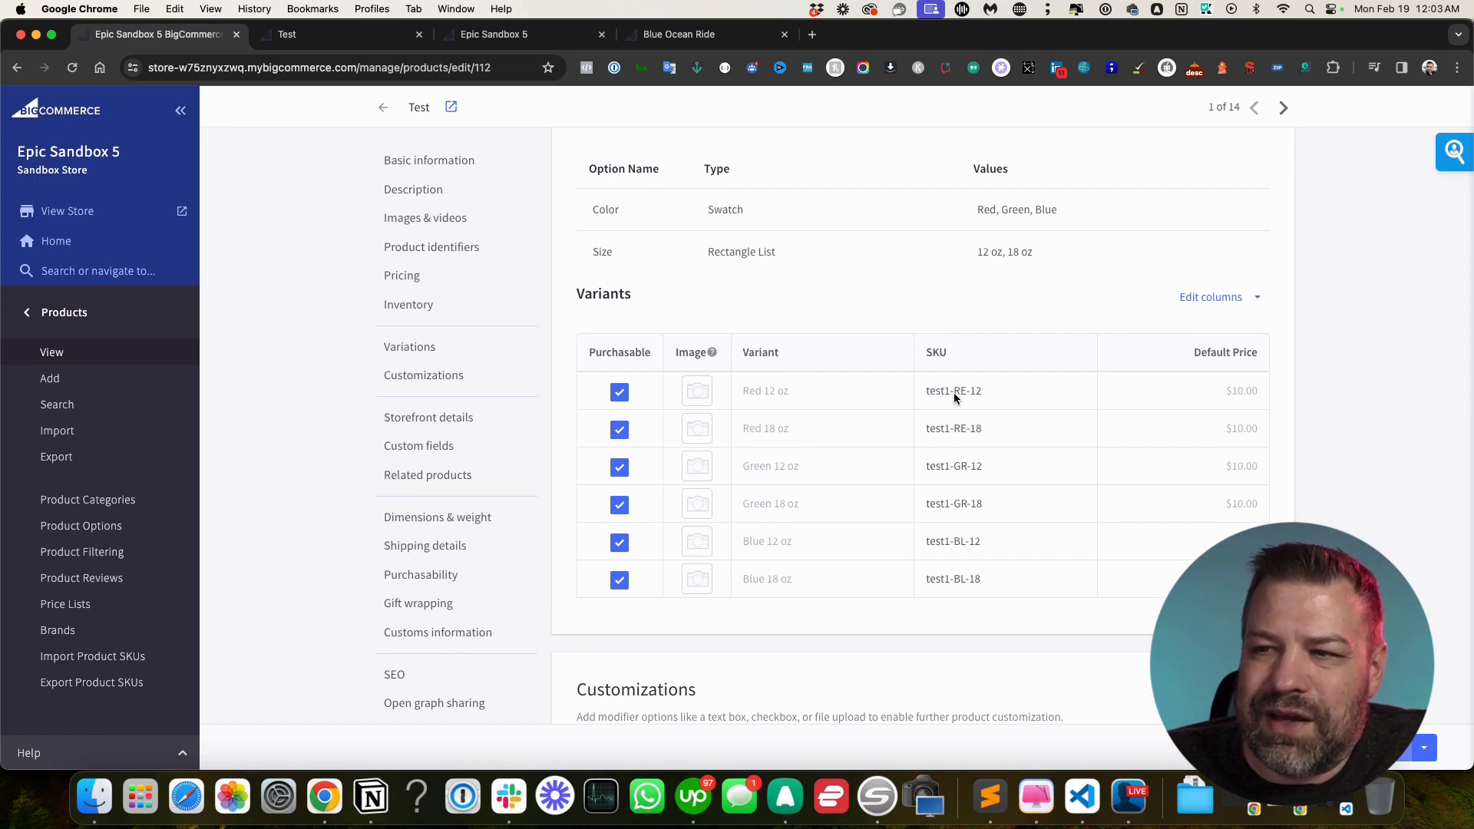
double_click(985, 254)
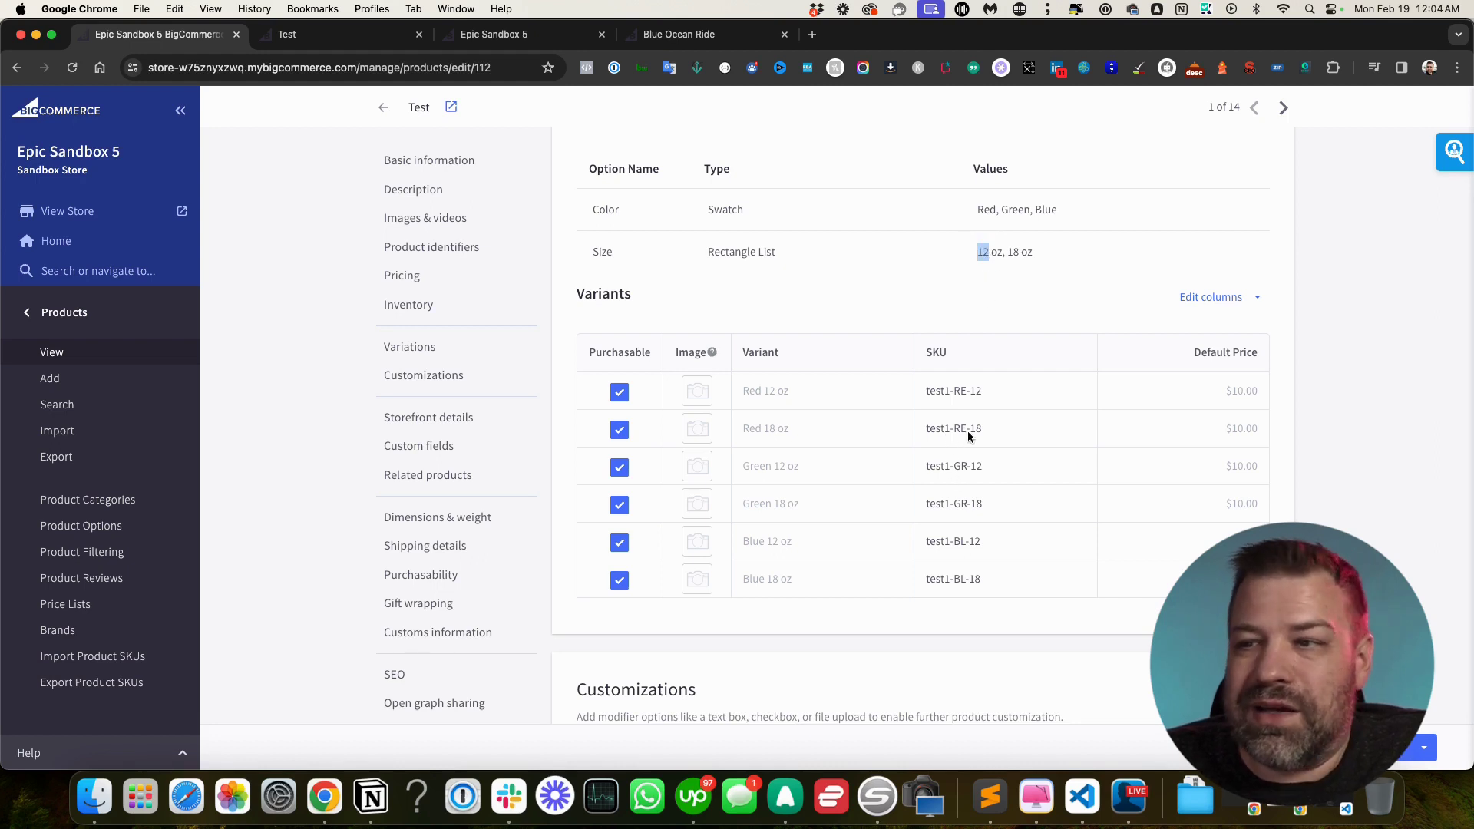
double_click(1012, 254)
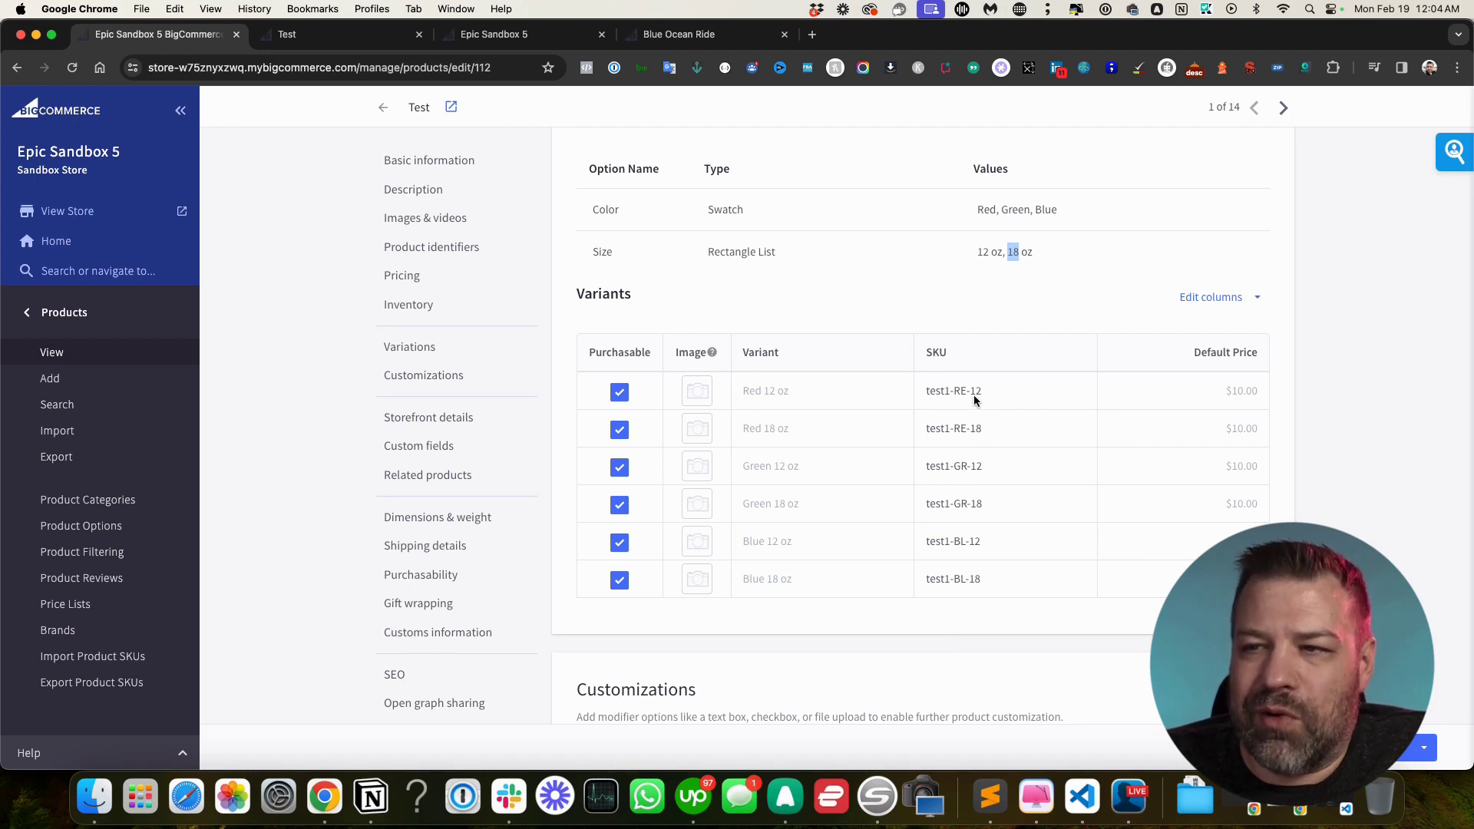
Add a third variant option named "Handle?" to the Test product's variant options
scroll(1169, 405, "up", 2)
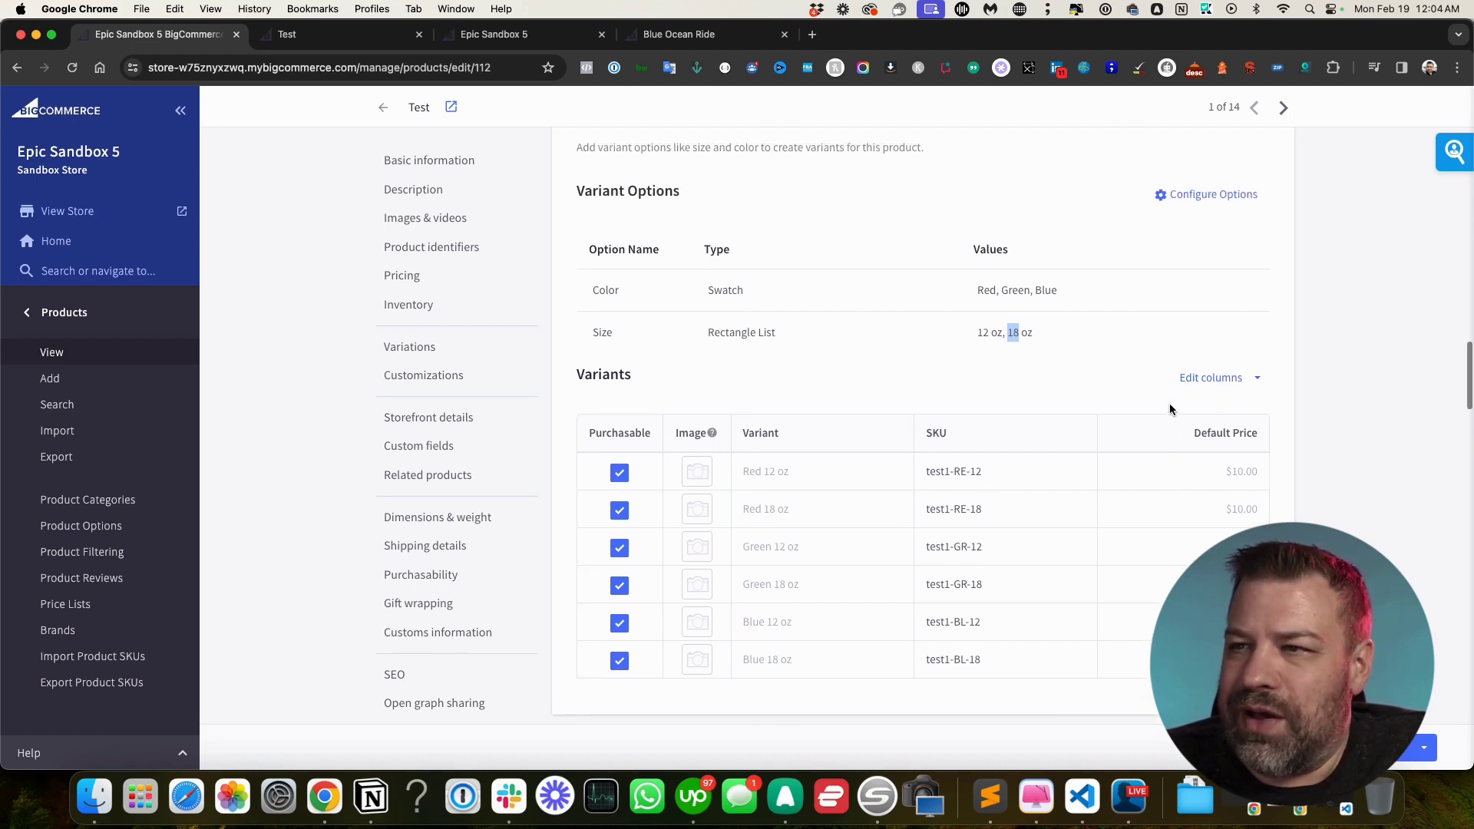
left_click(1222, 210)
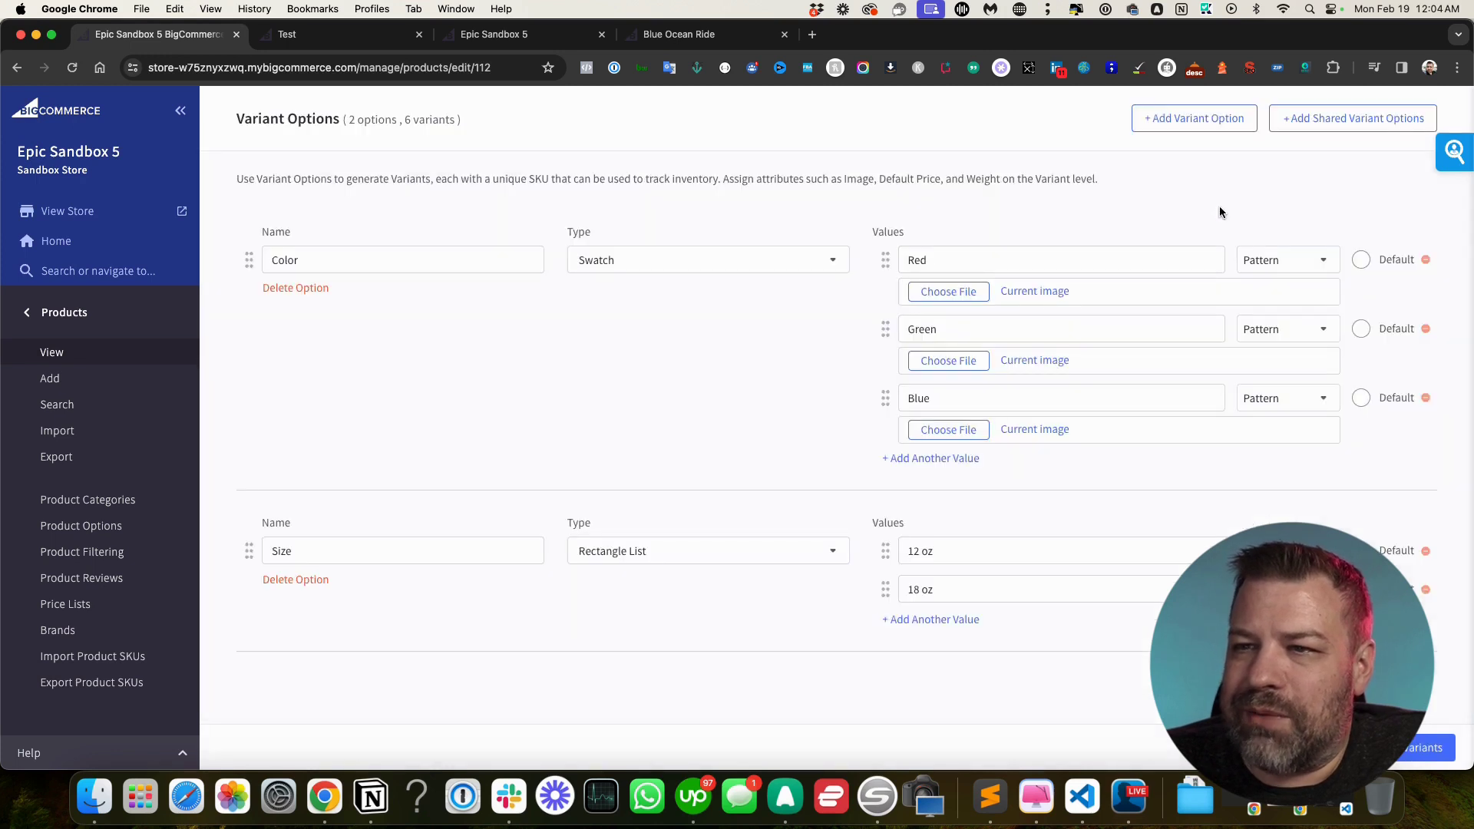
left_click(1194, 118)
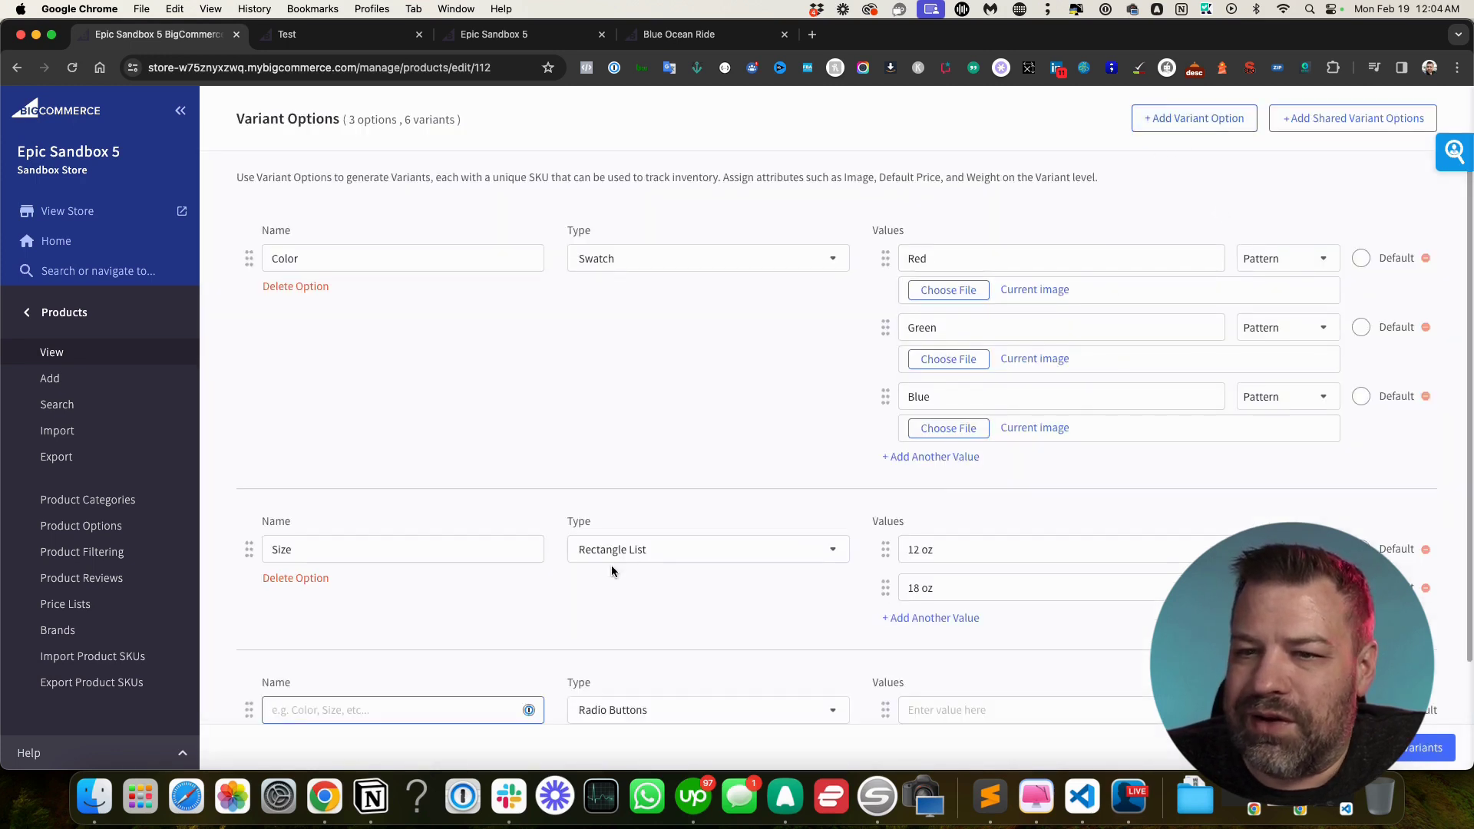
scroll(613, 565, "down", 1)
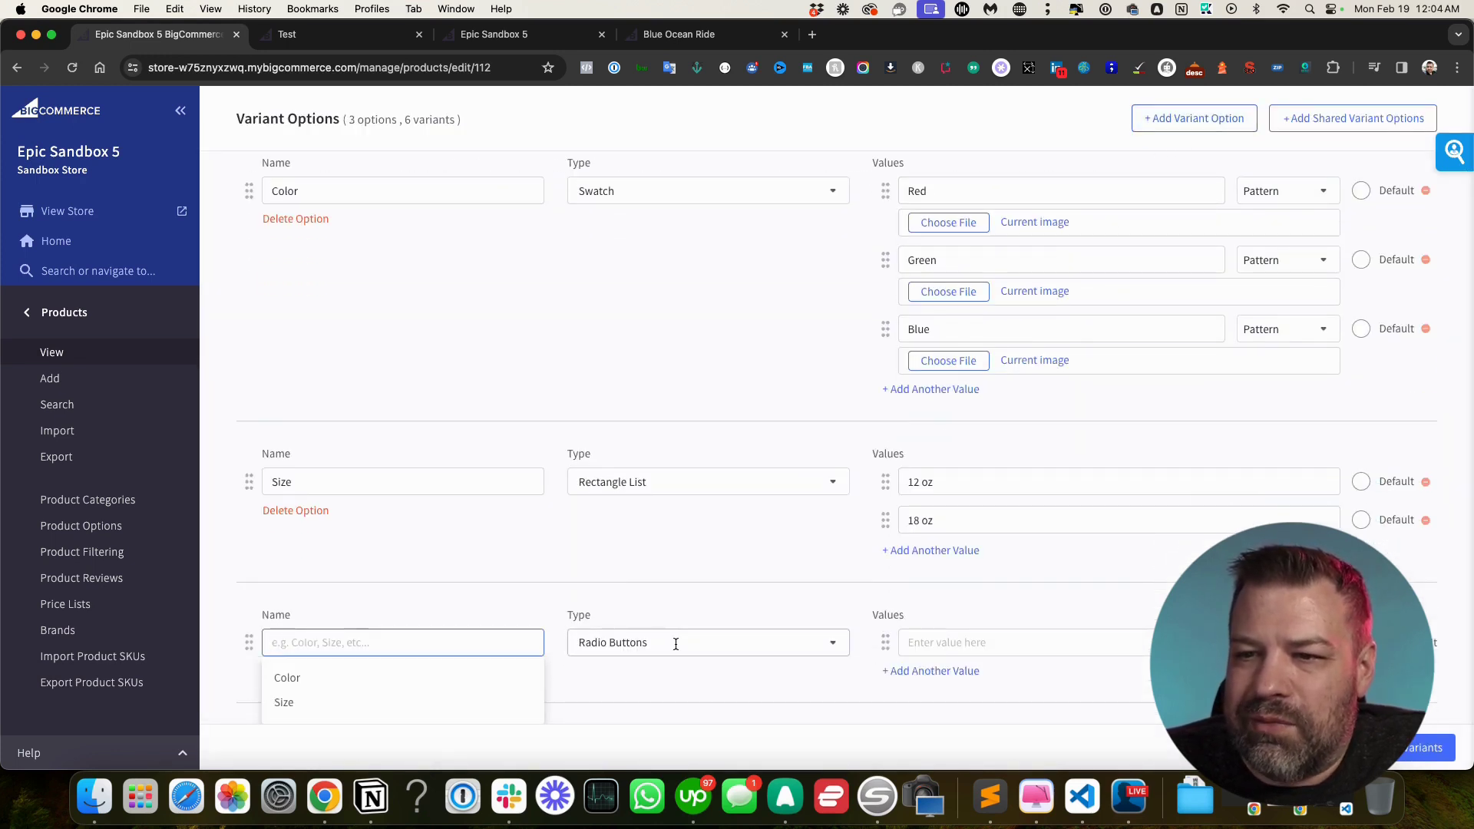
left_click(364, 642)
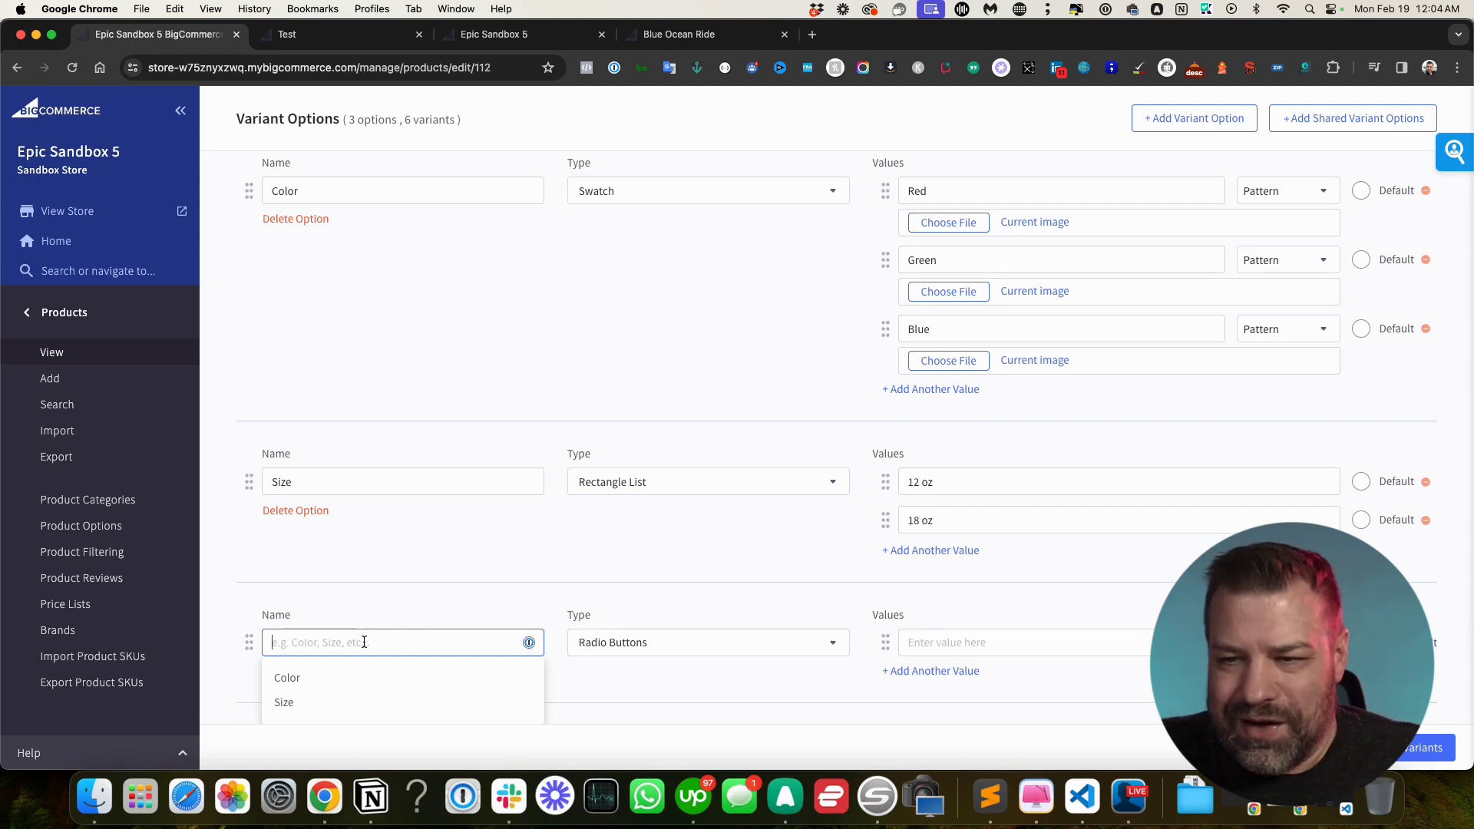
type("Handle")
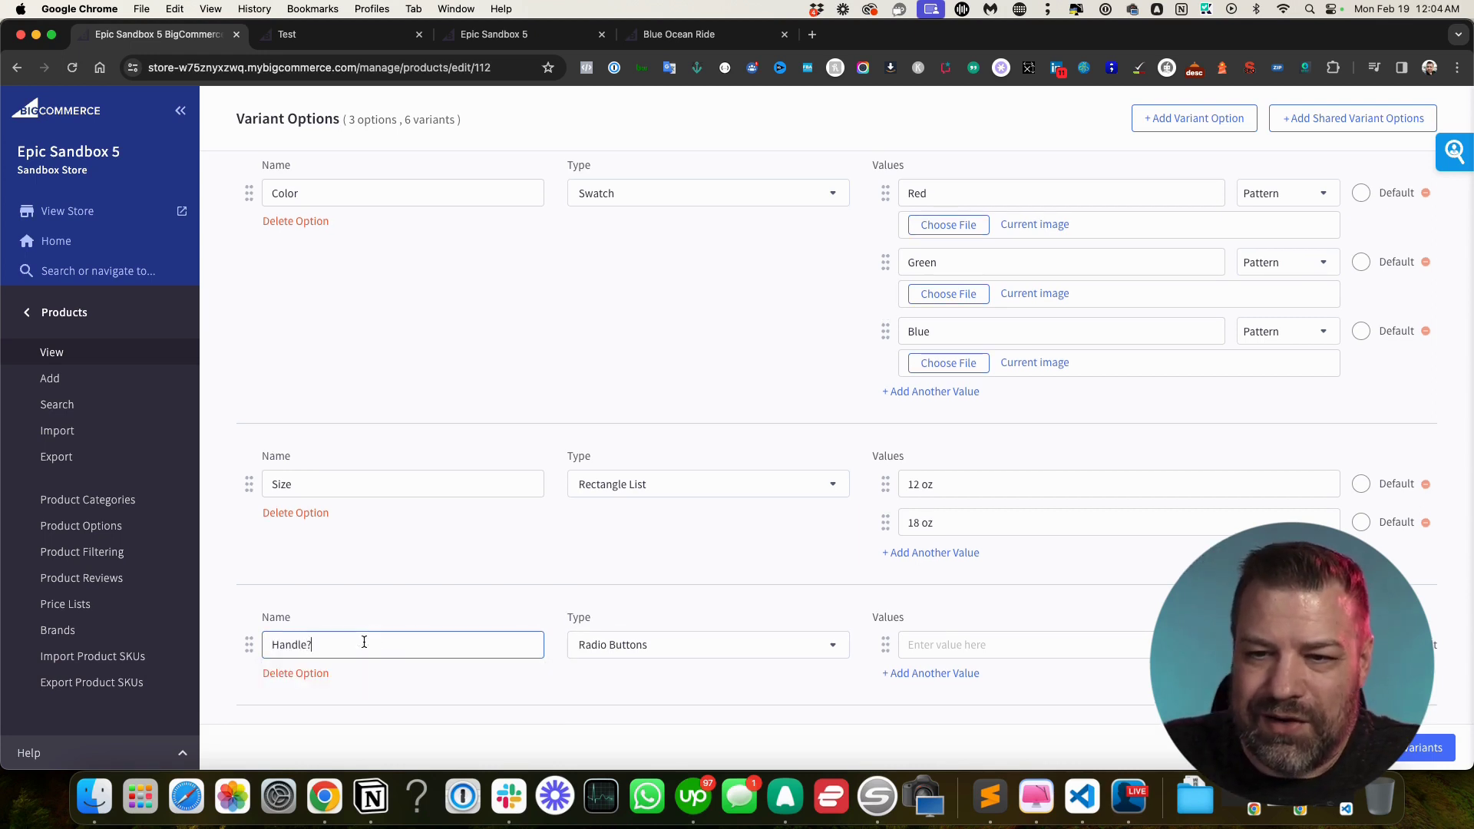
type("?")
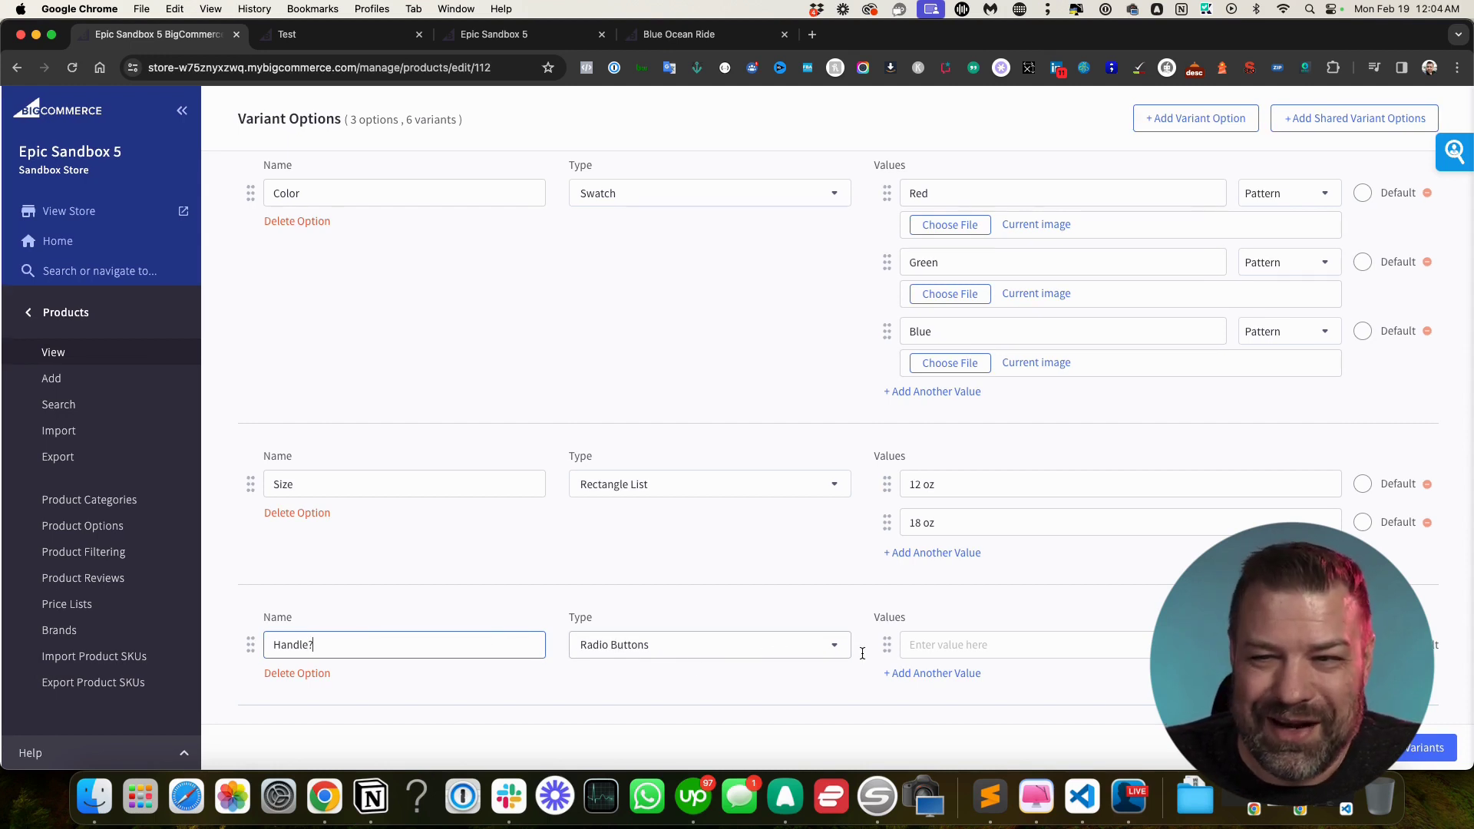
Give the Handle? radio-button option the values No and Yes and generate its variants
left_click(955, 652)
type("No")
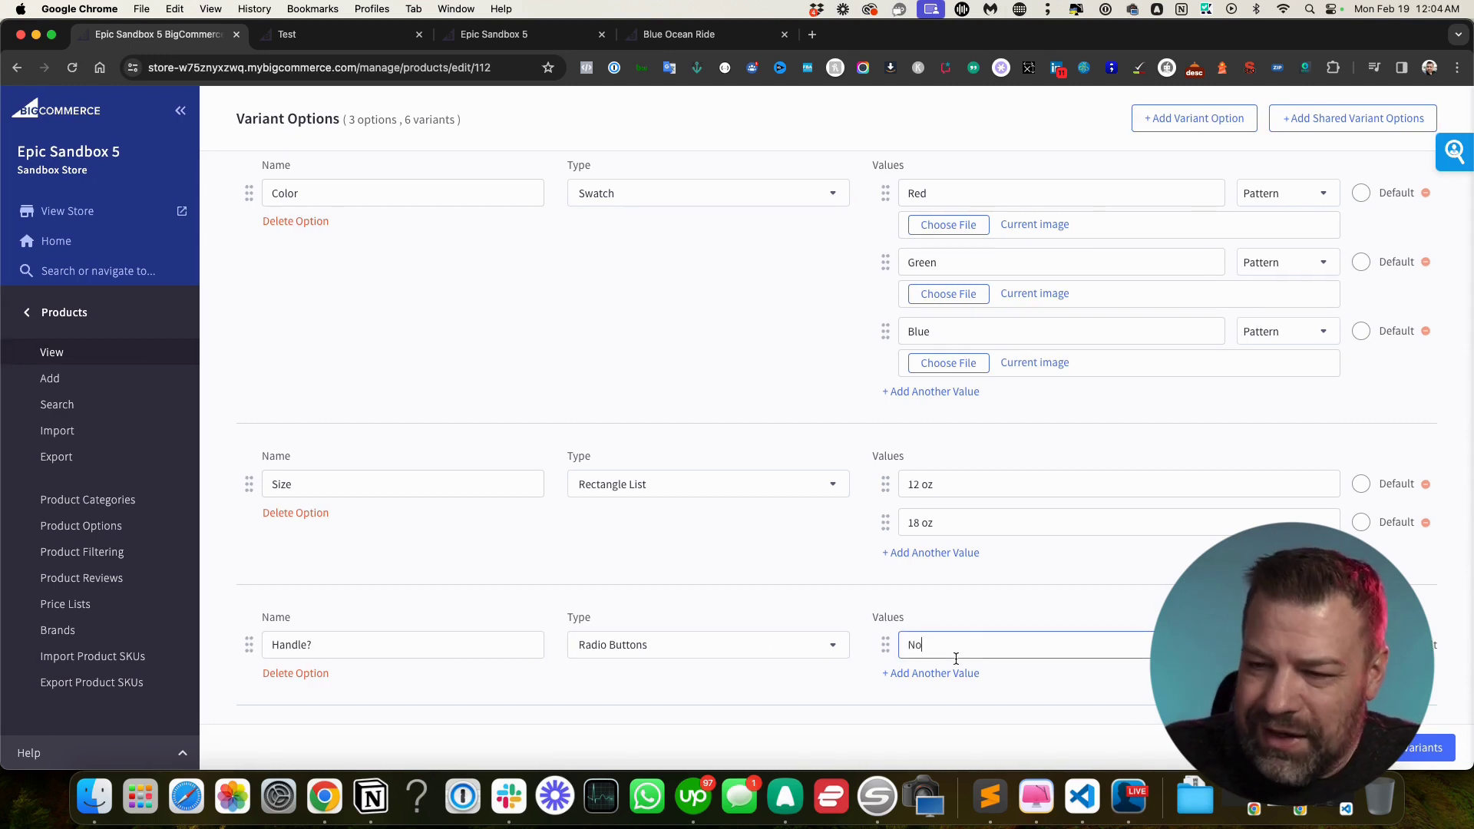
left_click(959, 673)
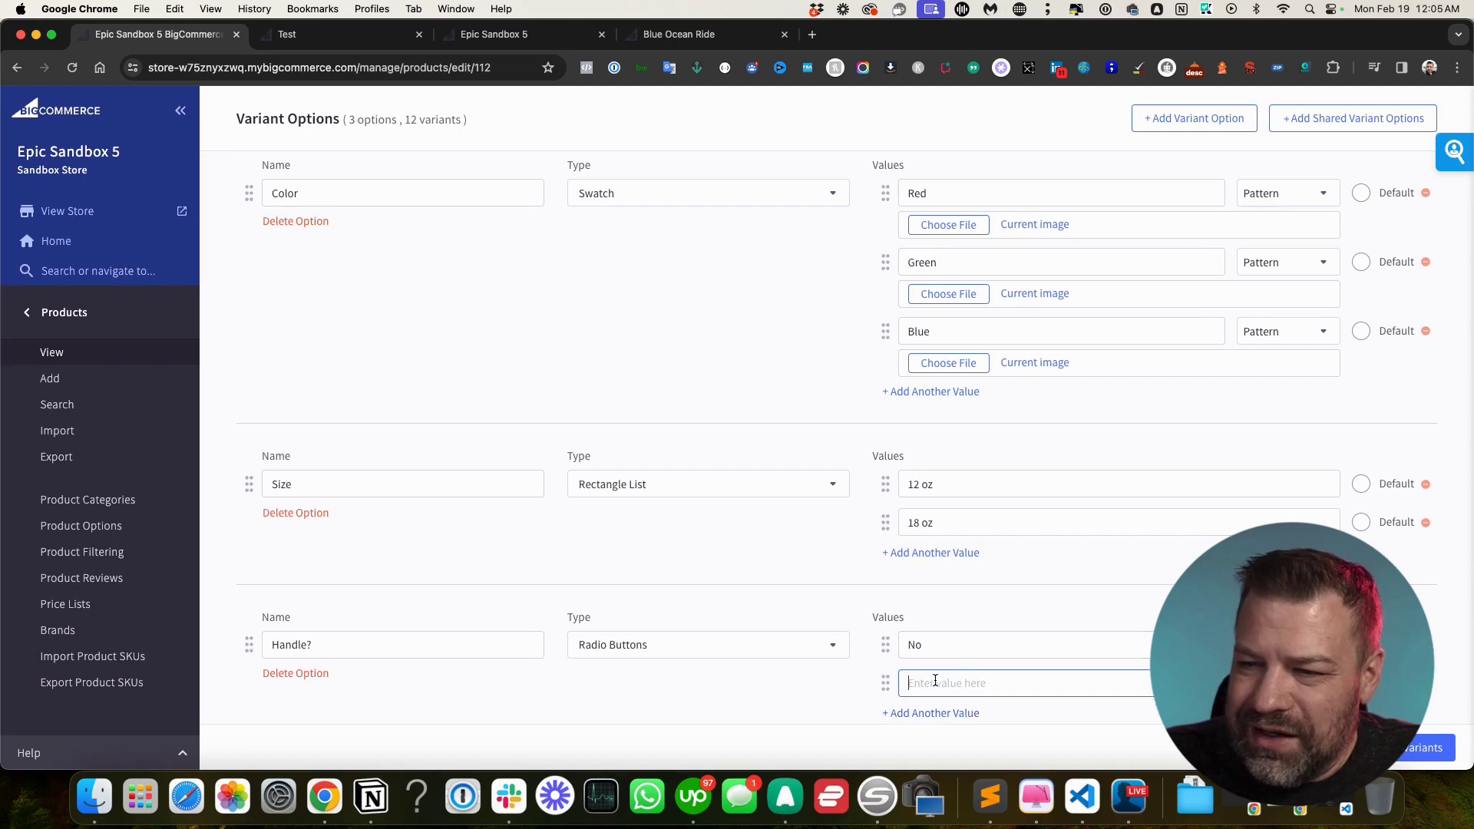
type("Yes")
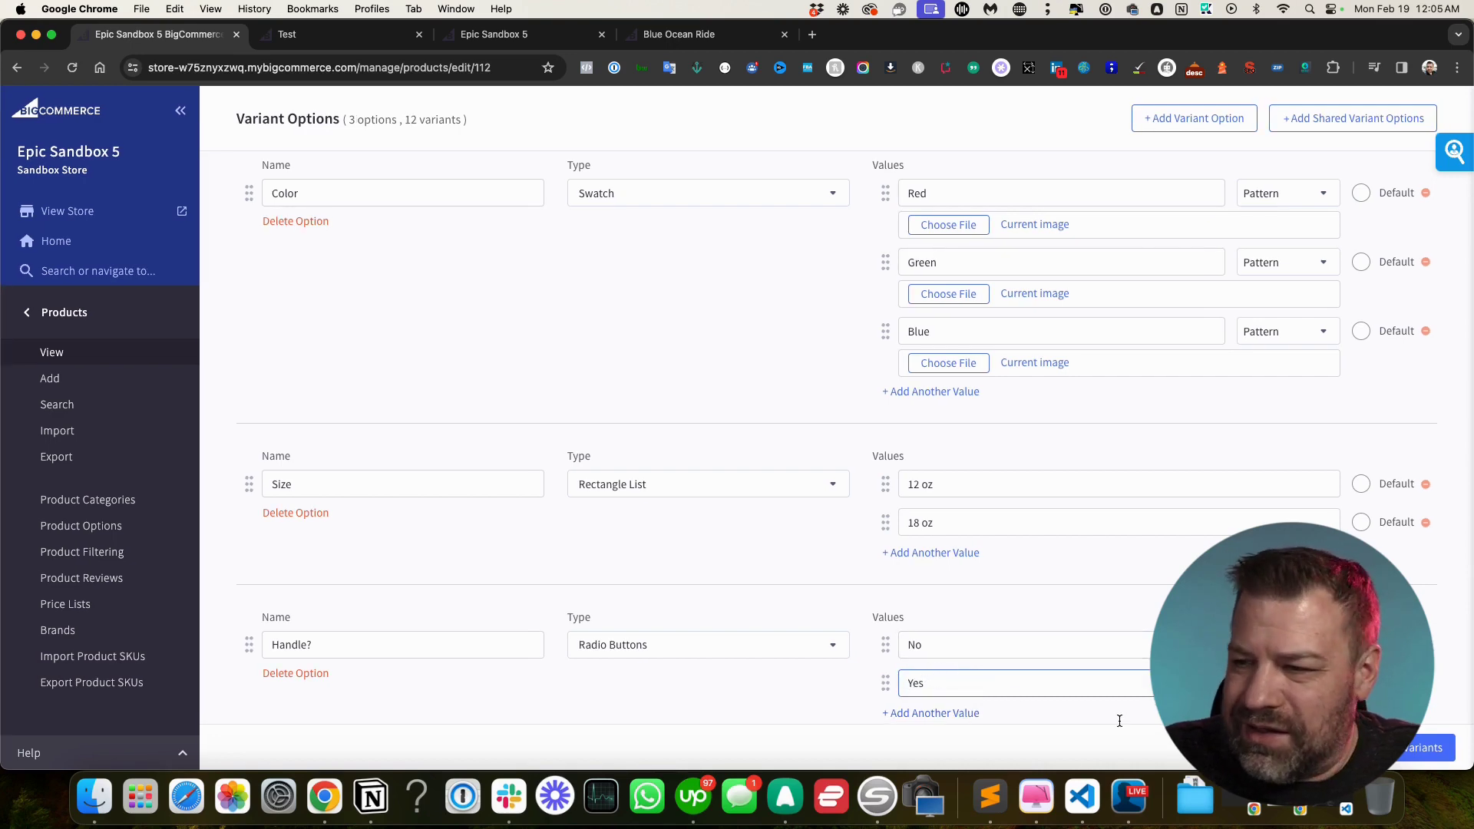
left_click(1428, 747)
scroll(1106, 590, "down", 5)
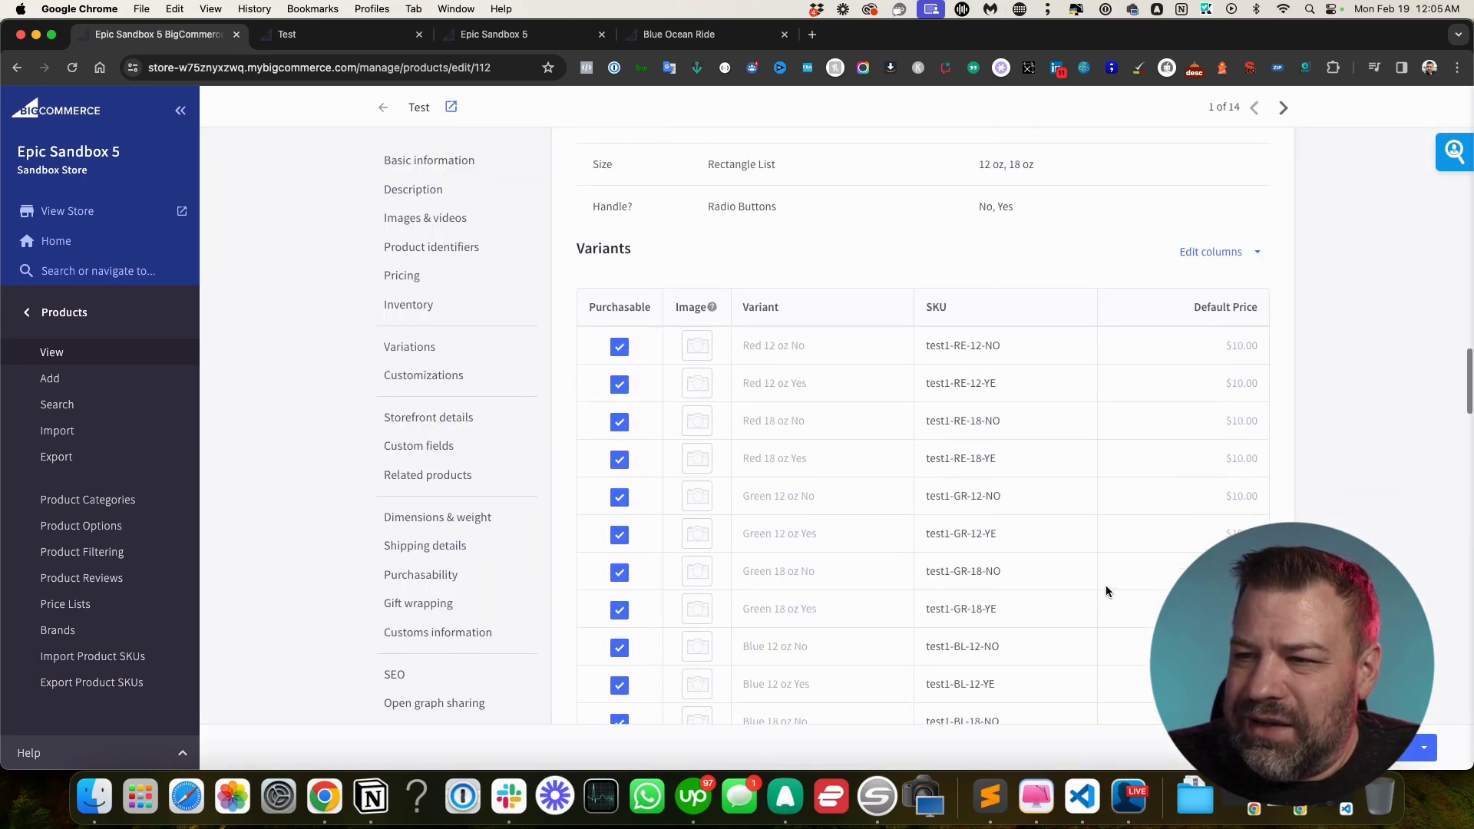
scroll(1005, 369, "up", 1)
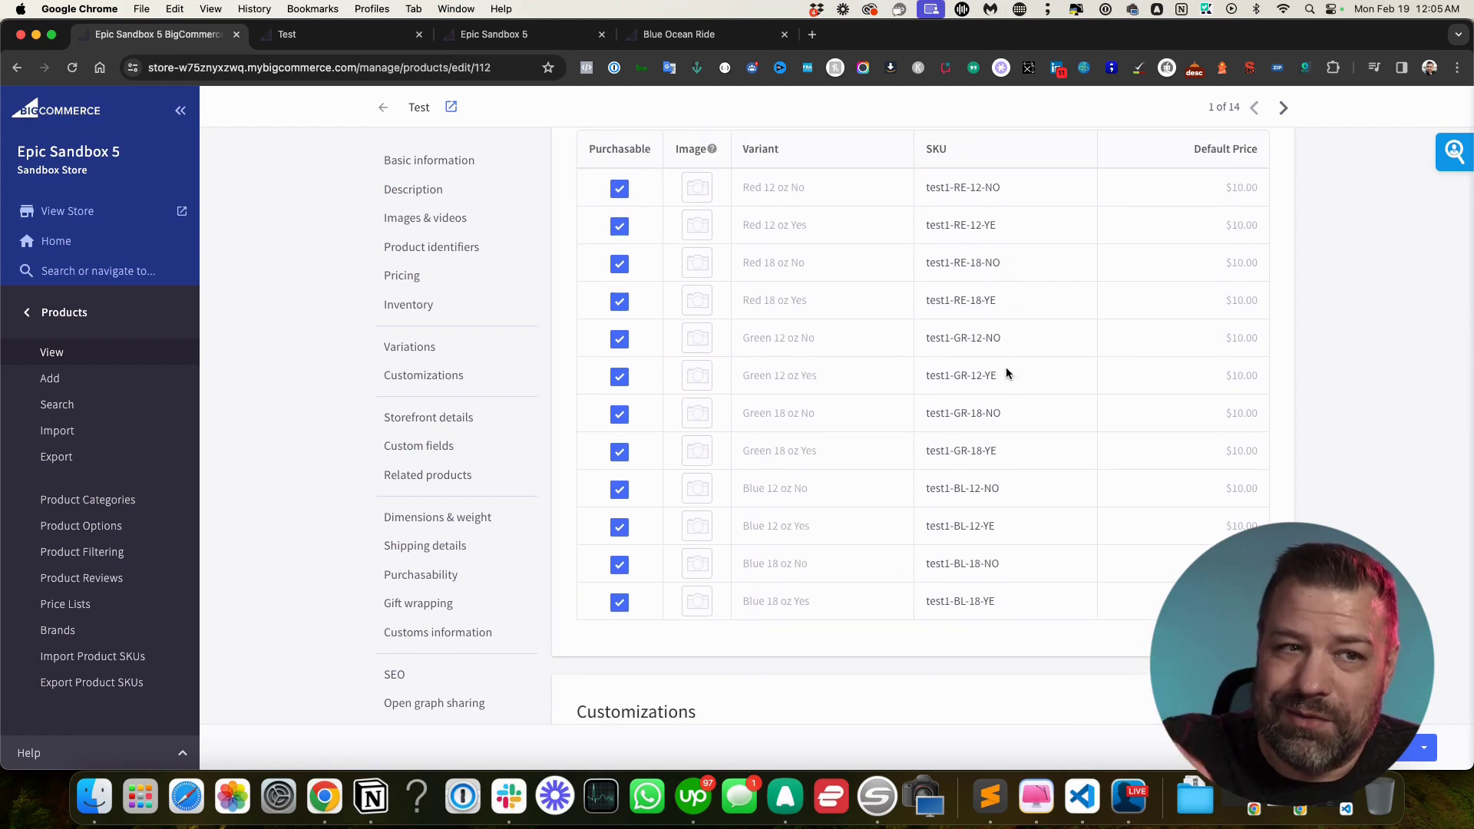
scroll(1010, 372, "up", 3)
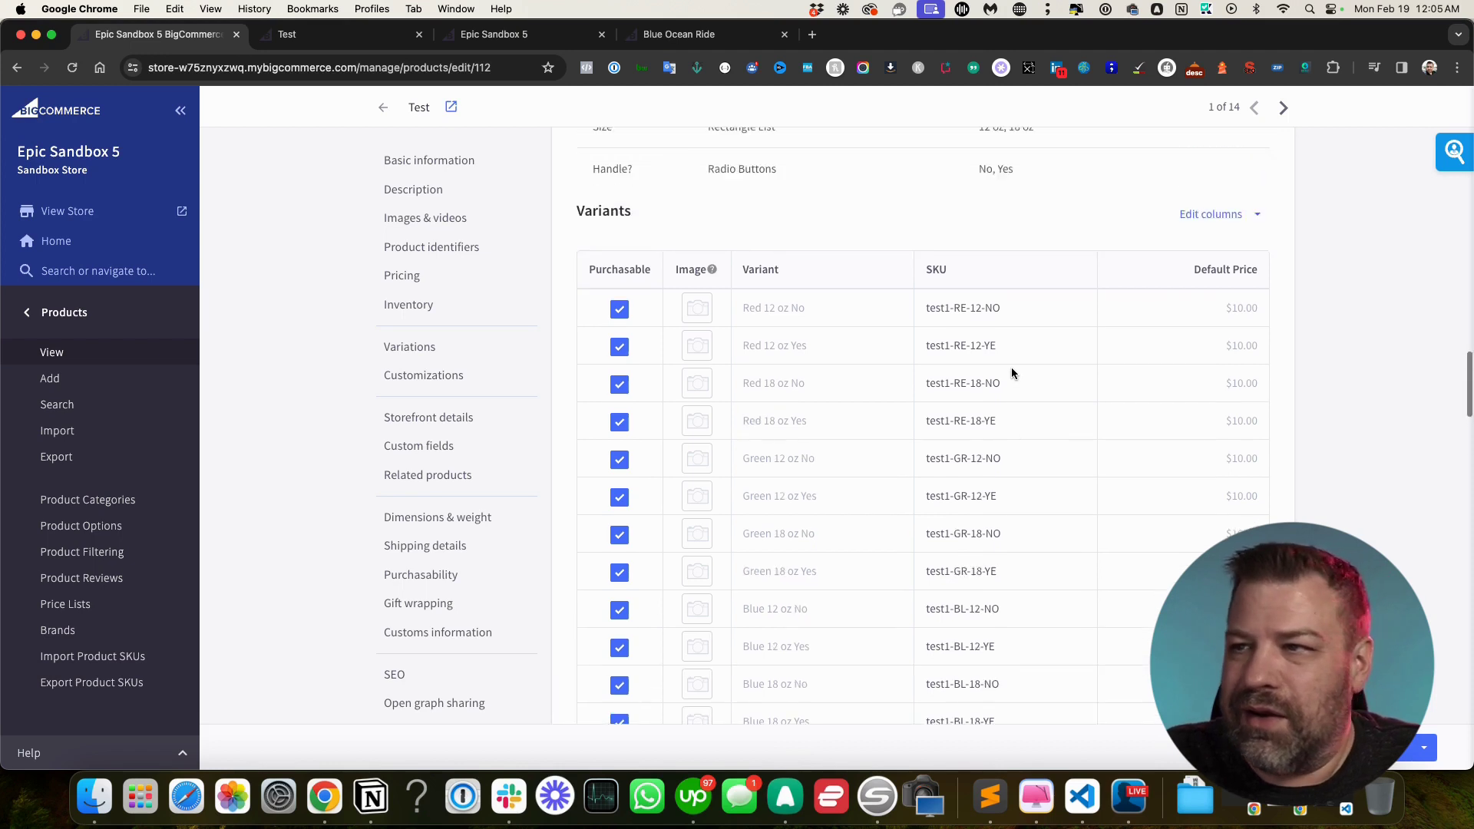
Add a fourth variant option of type Dropdown named "Rubber Base" to the Test product
scroll(1011, 373, "up", 5)
left_click(1218, 224)
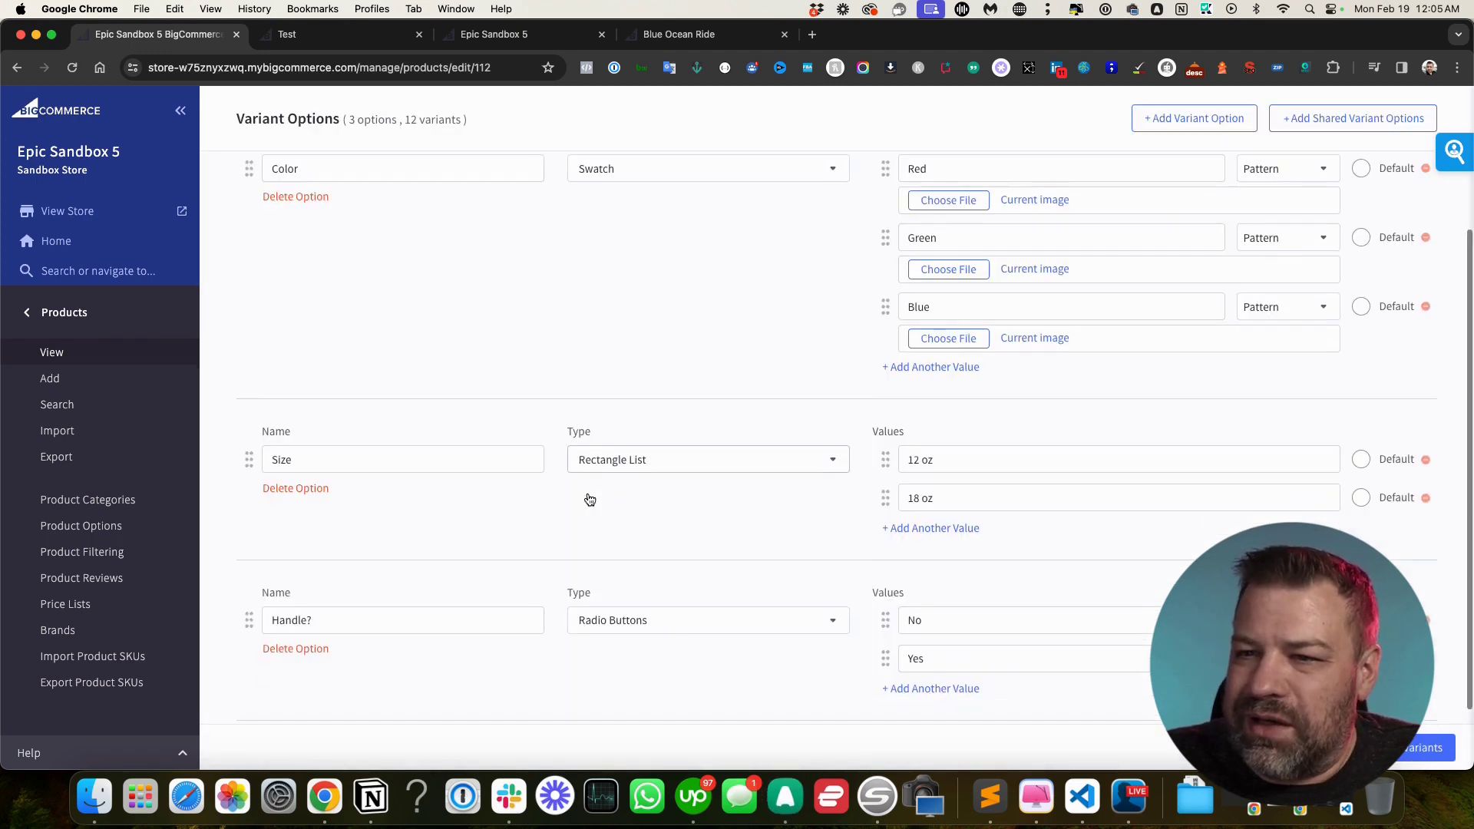
left_click(1192, 118)
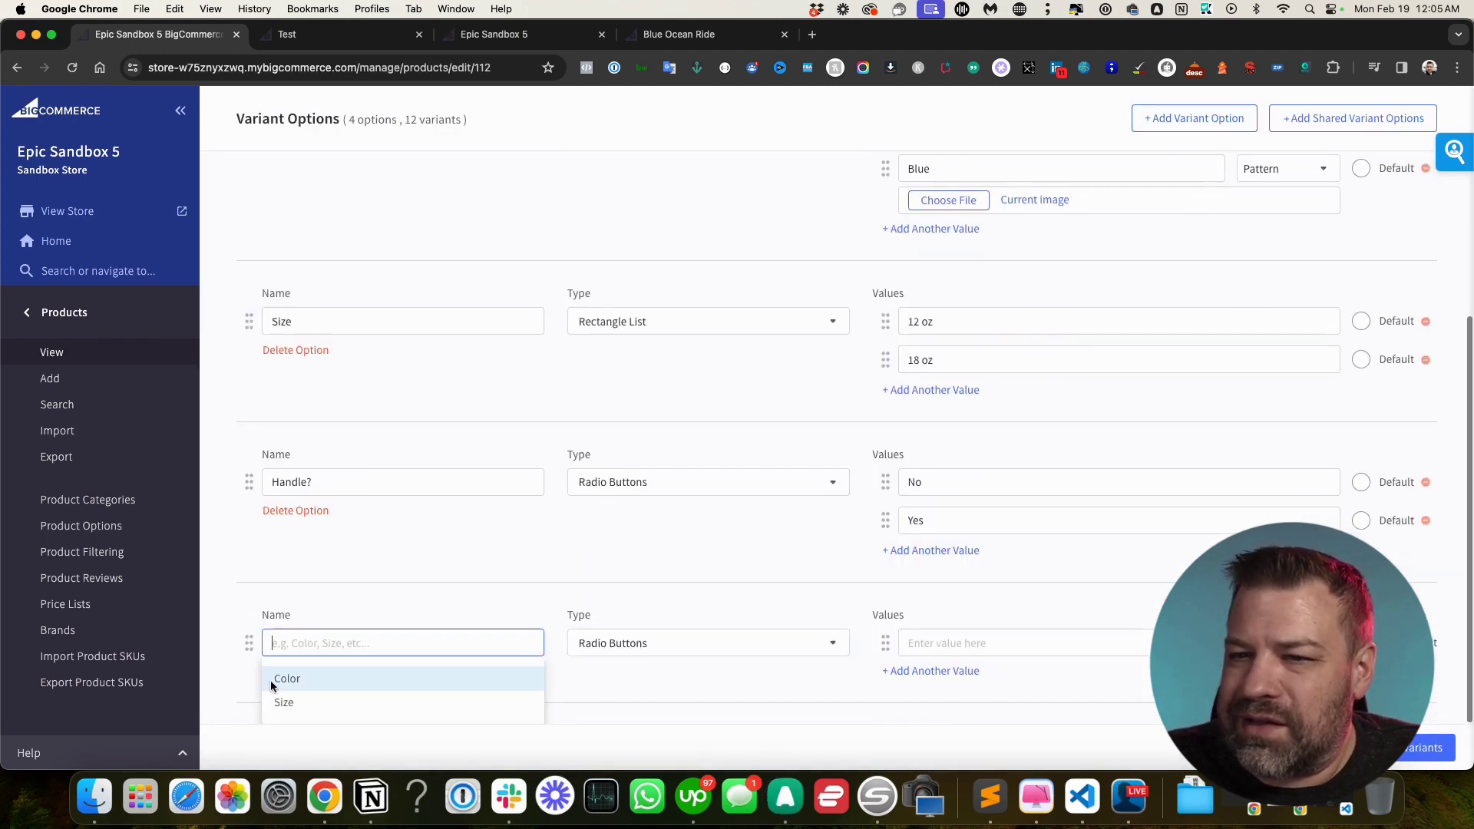
left_click(680, 644)
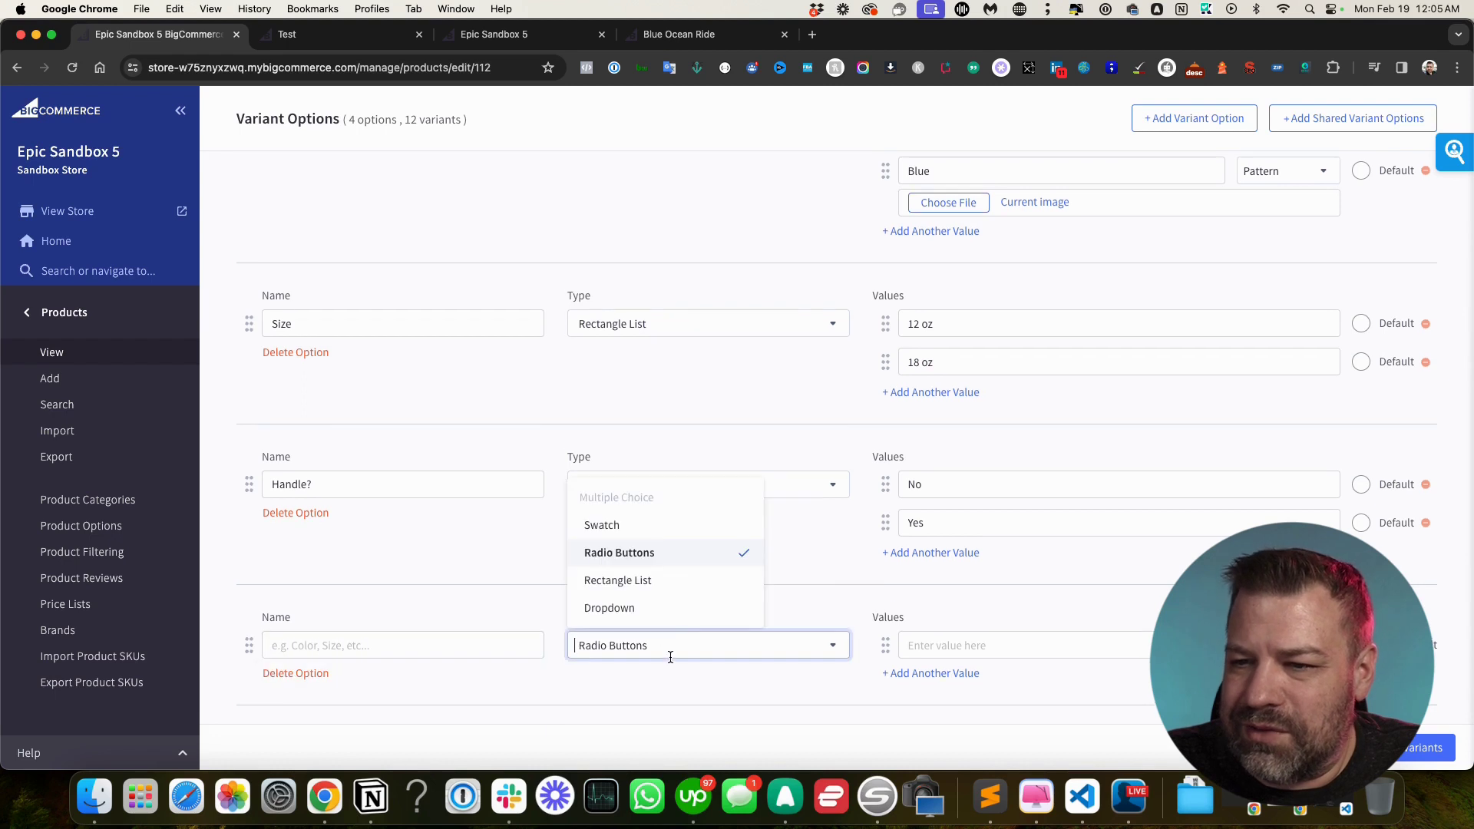
left_click(632, 608)
left_click(403, 645)
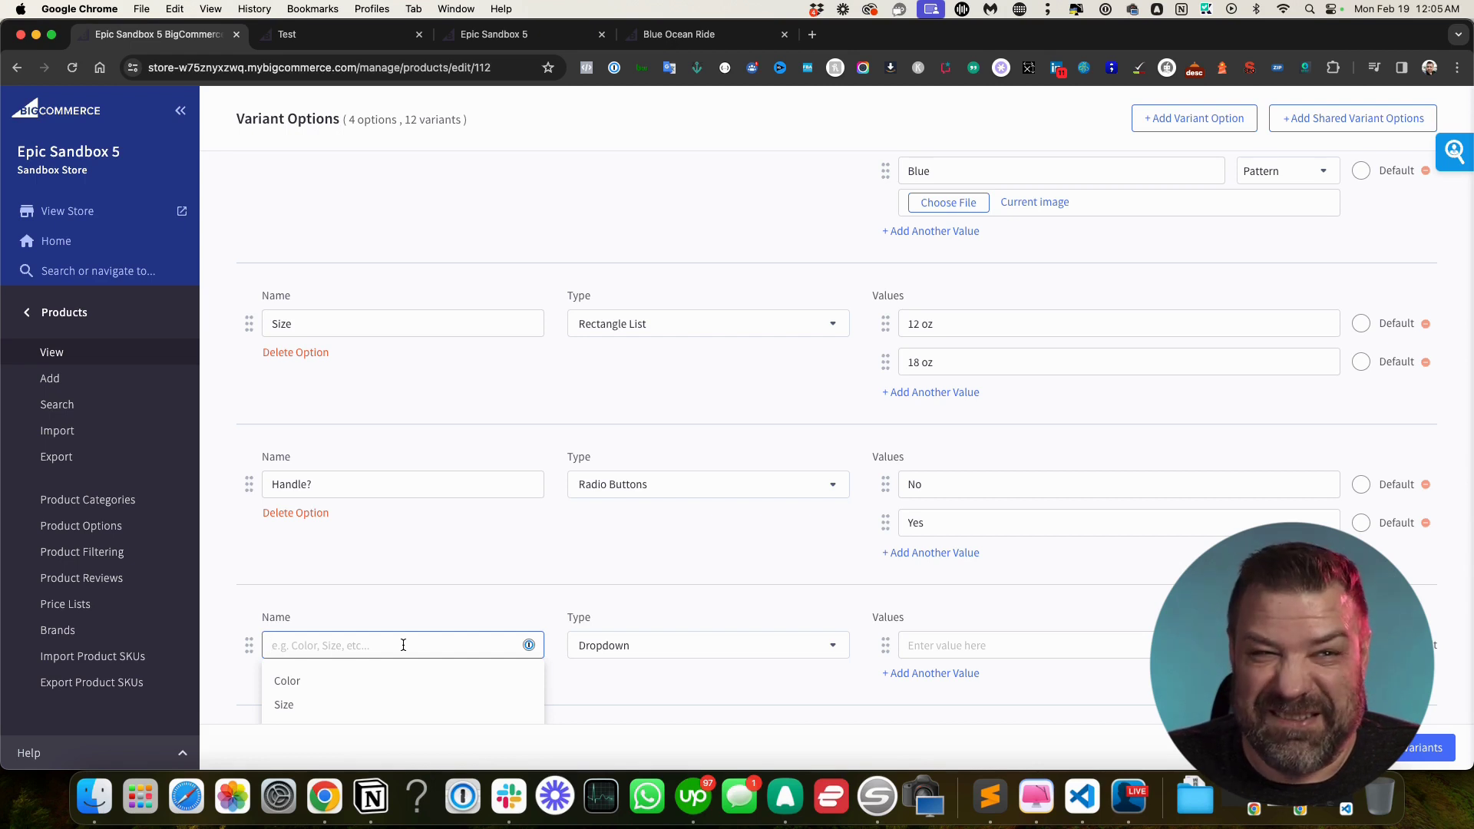
type("Rubb")
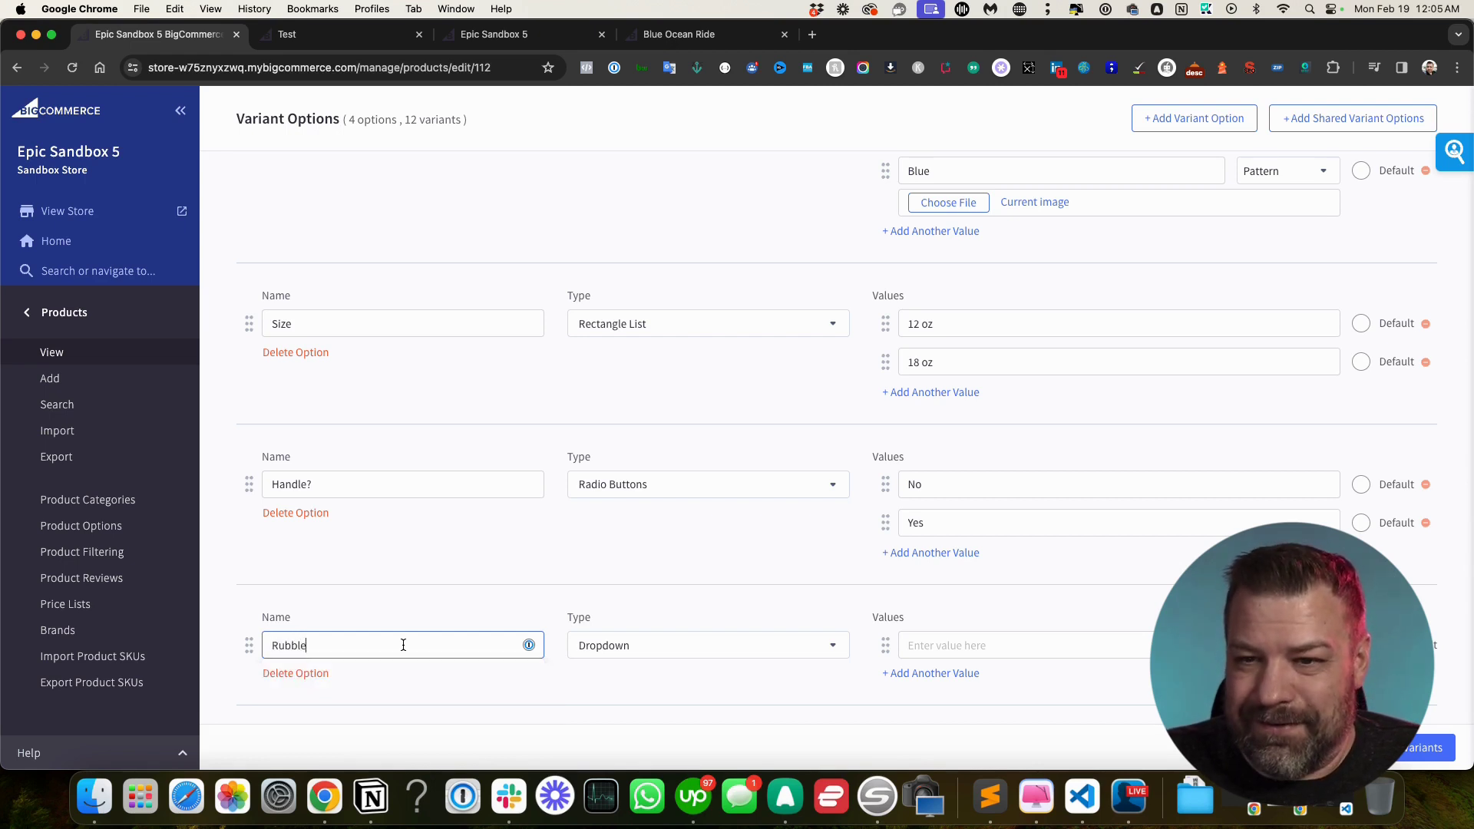
type("er B")
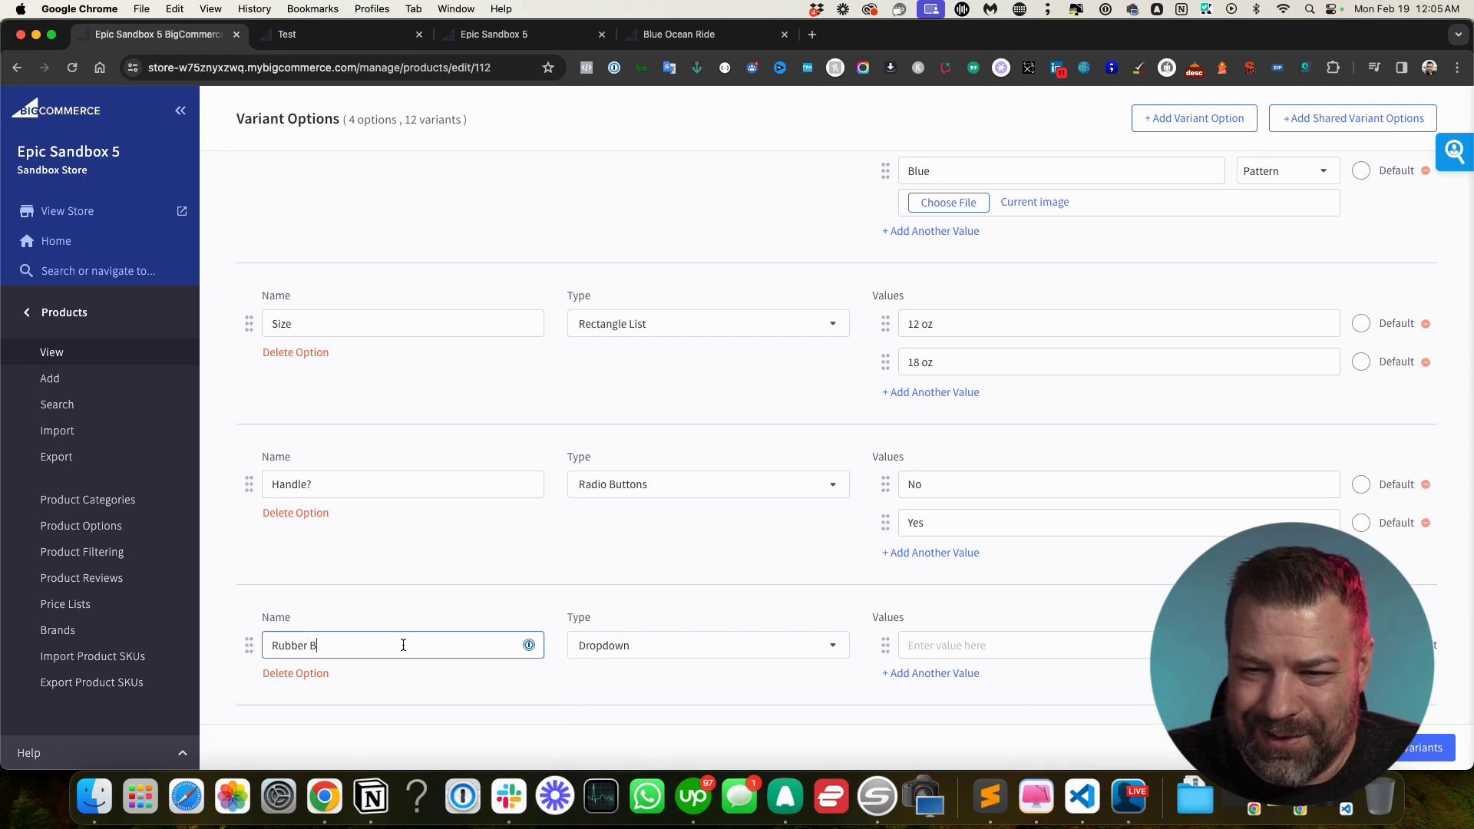
type("ase")
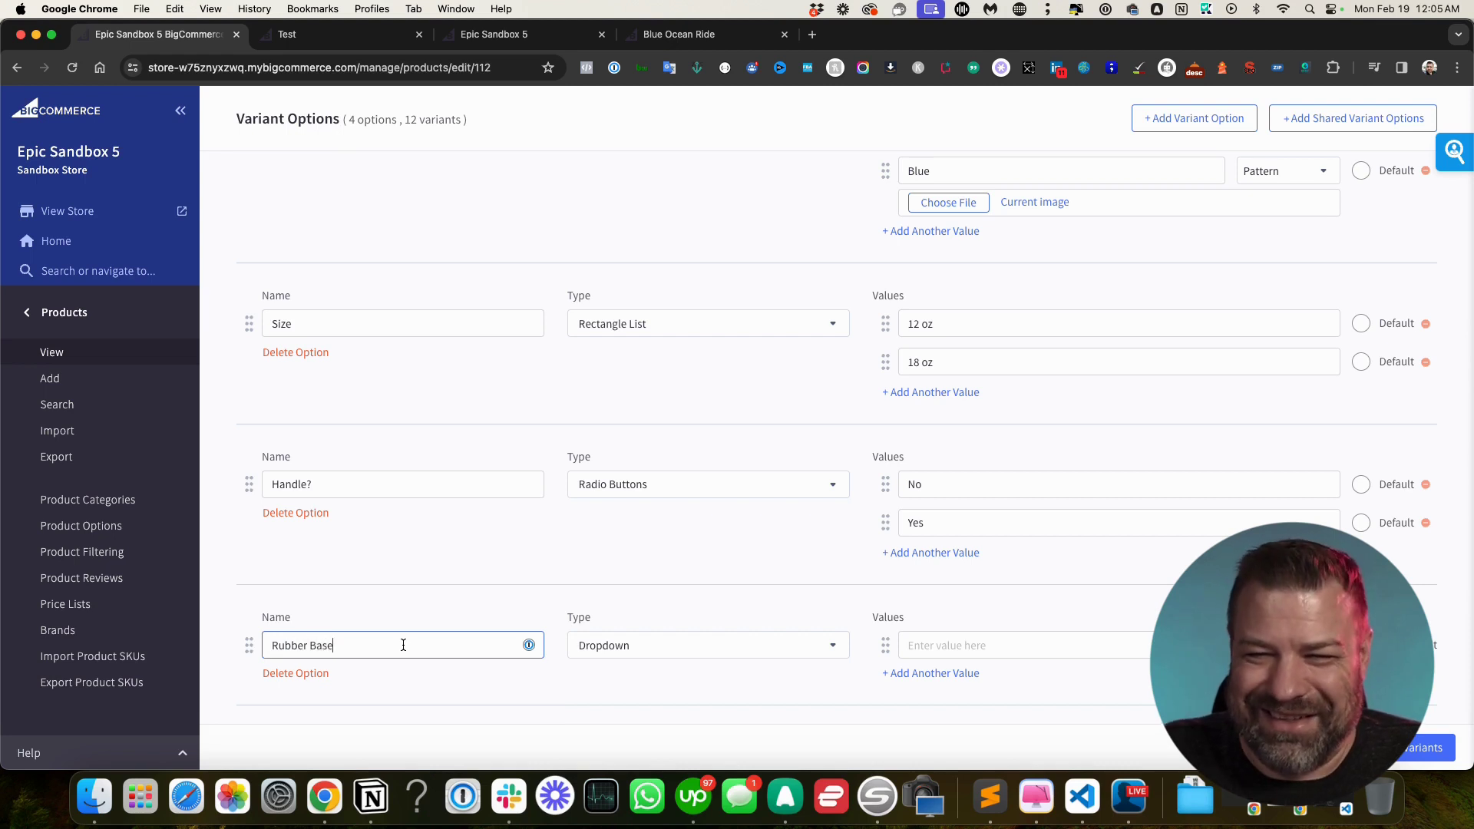
Give the Rubber Base option the values No and Yes and rename it "Rubber Base?"
left_click(981, 647)
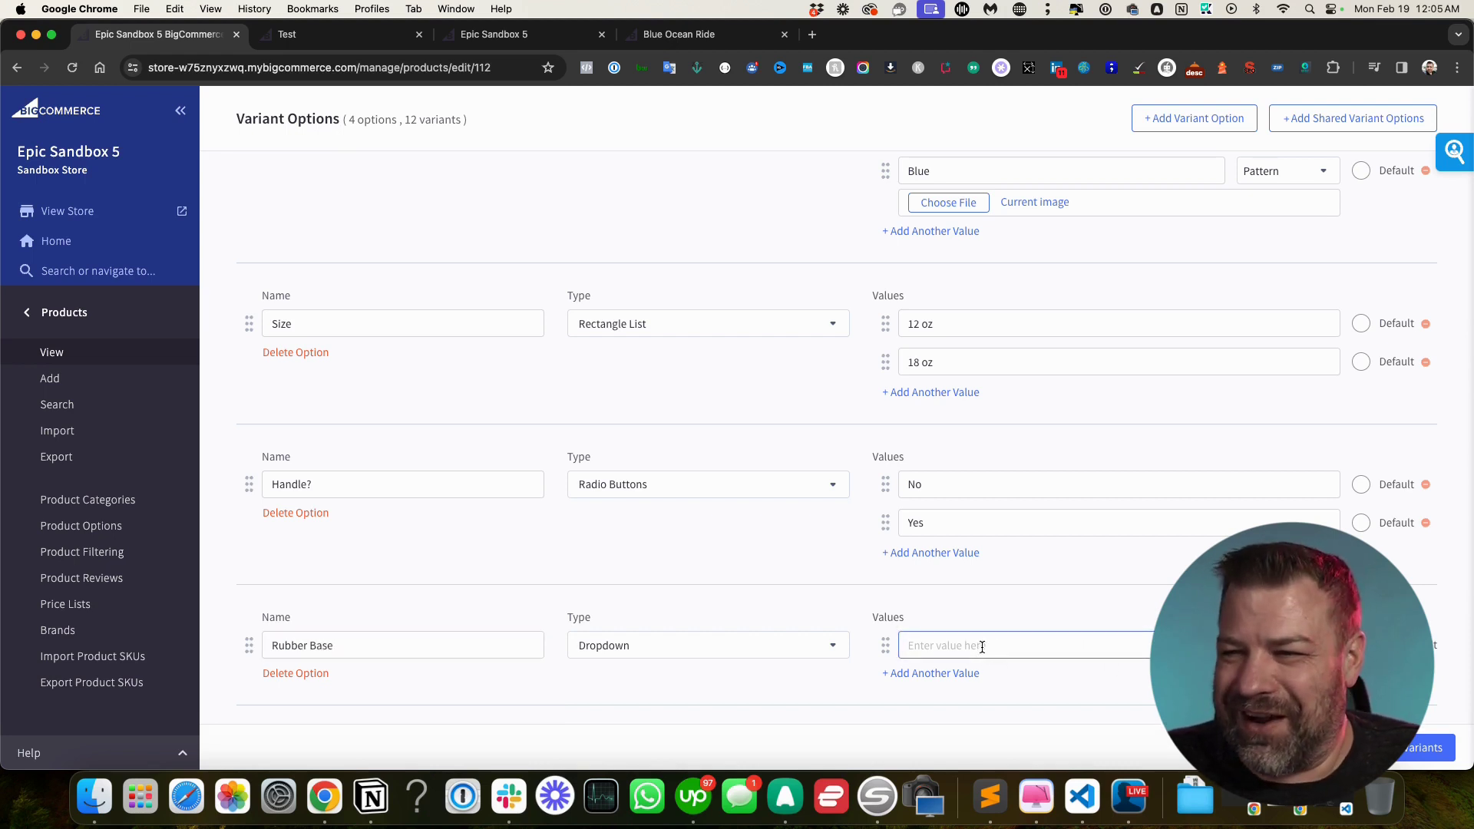
type("No")
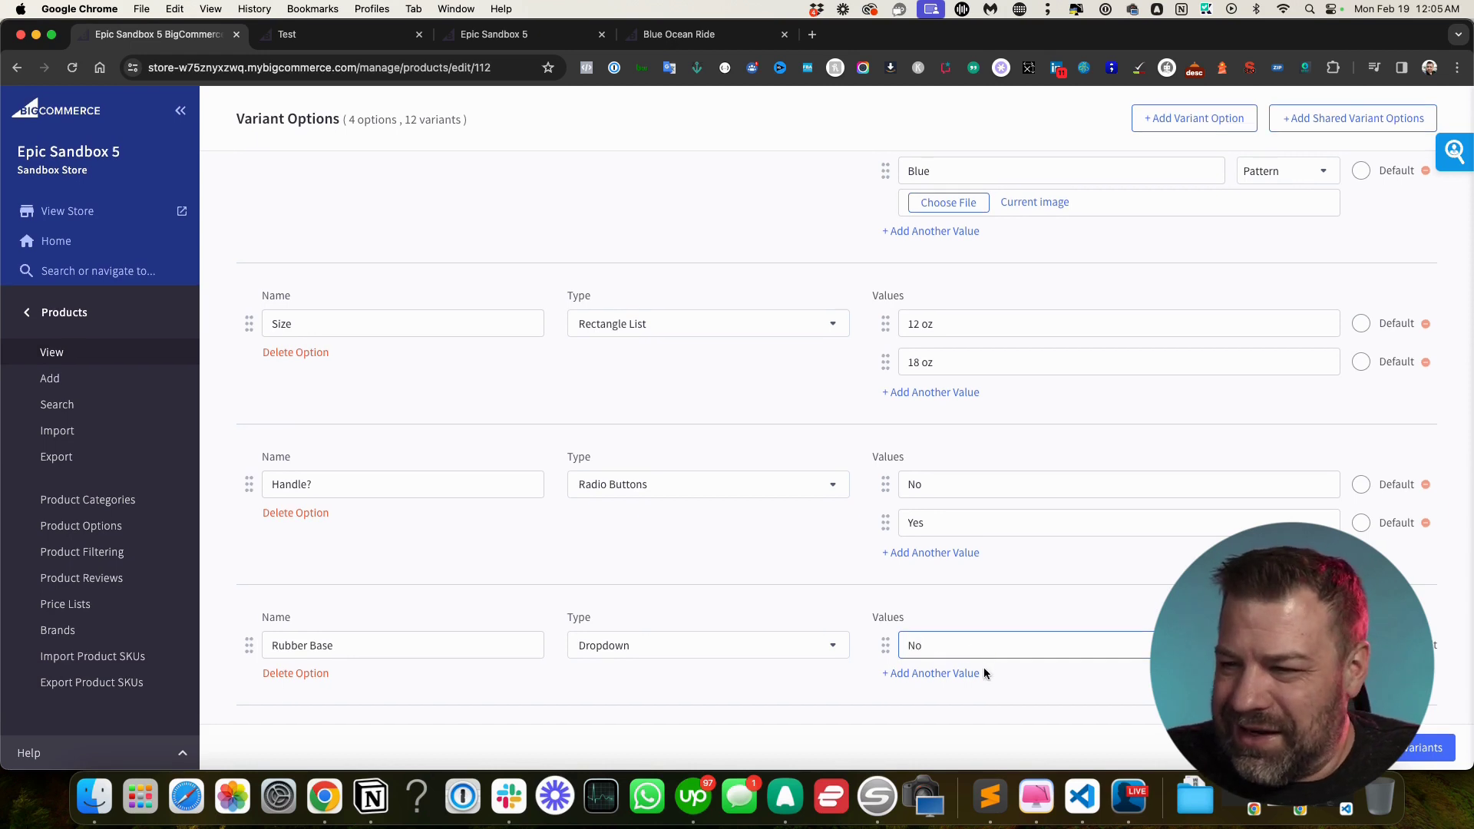
left_click(984, 674)
type("Yes")
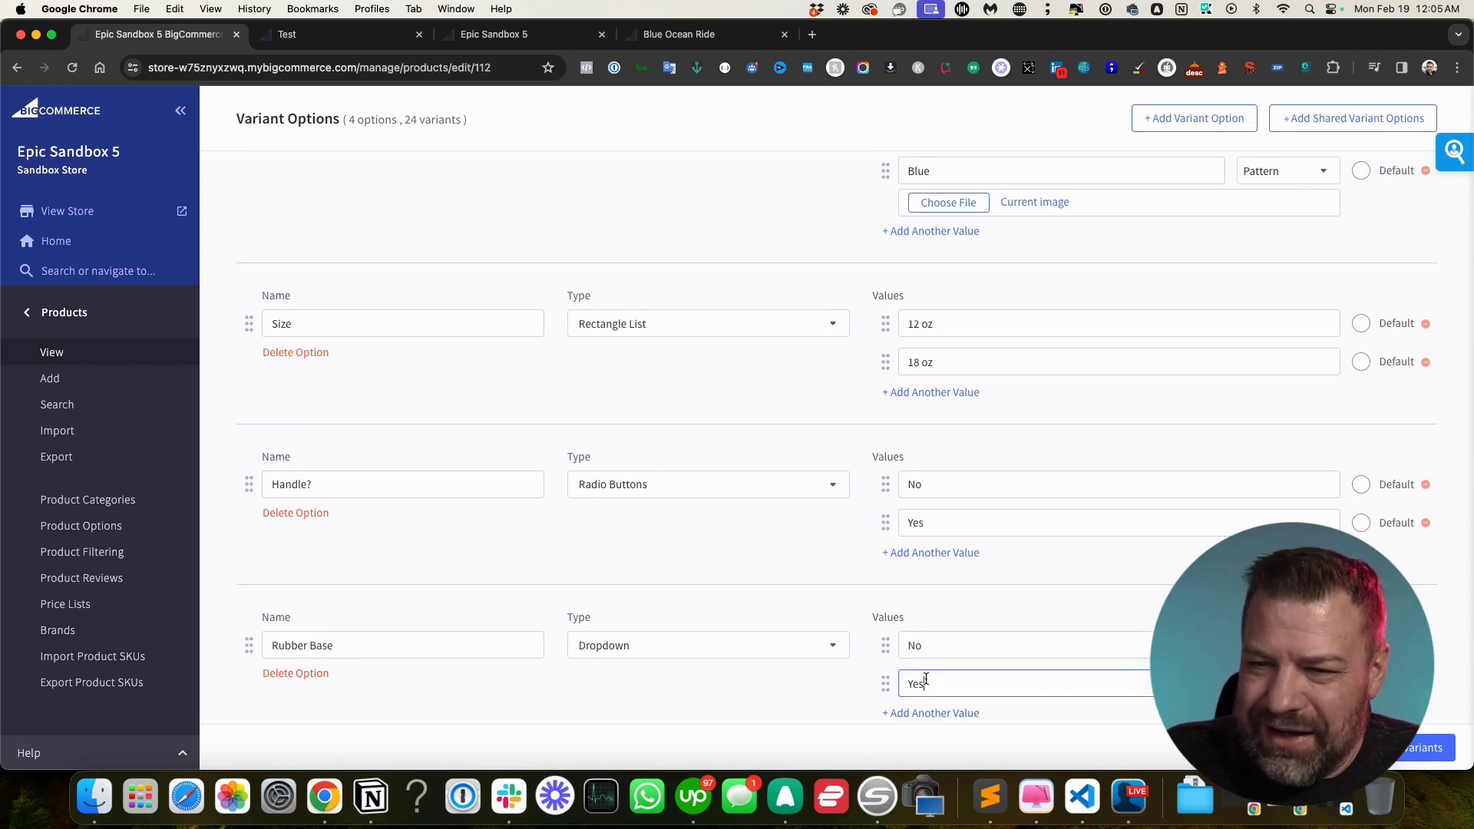
left_click(416, 651)
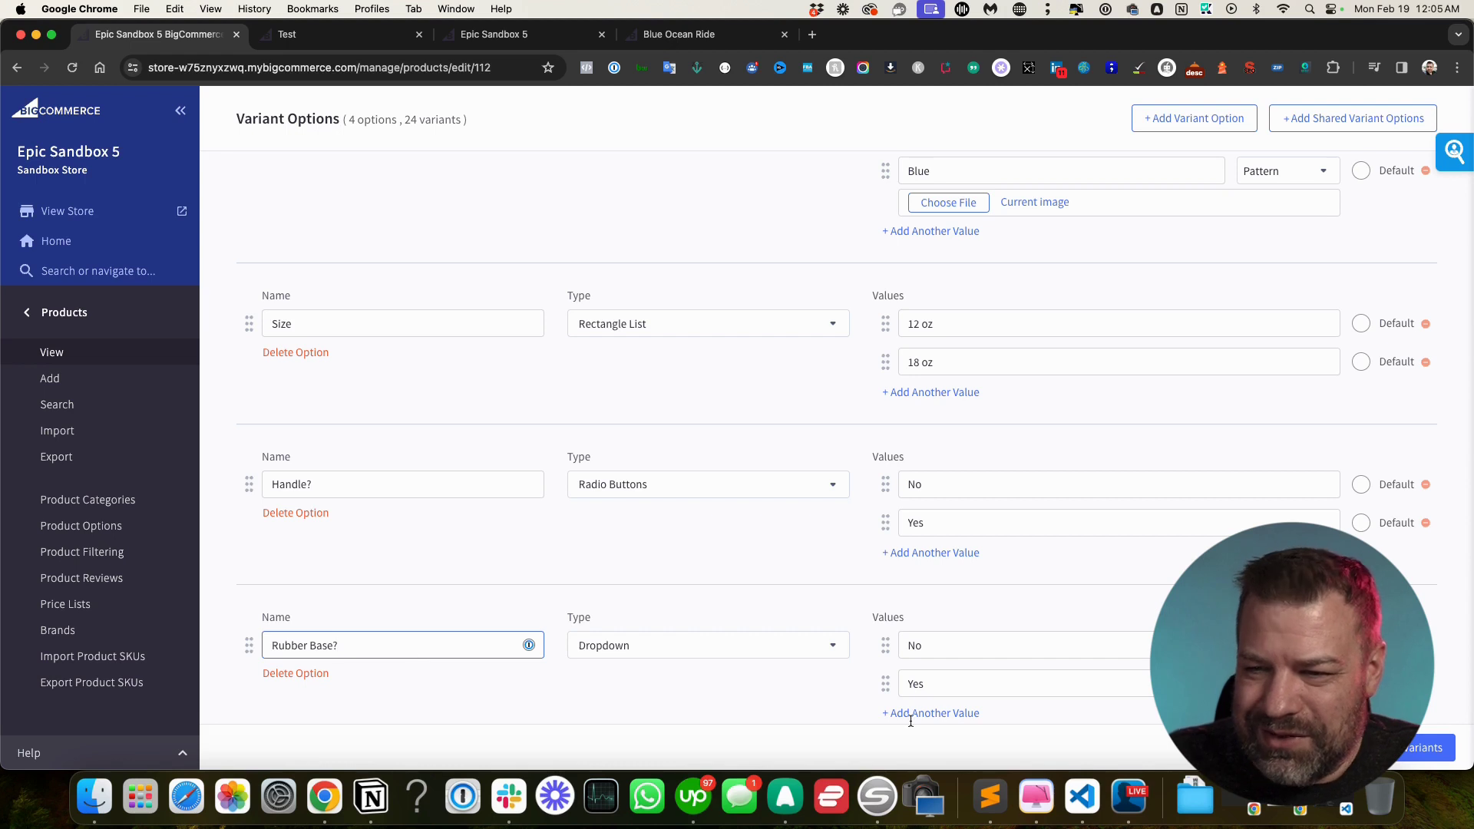
Generate the variants for the Color, Size, Handle? and Rubber Base? combinations and save the product
left_click(1420, 749)
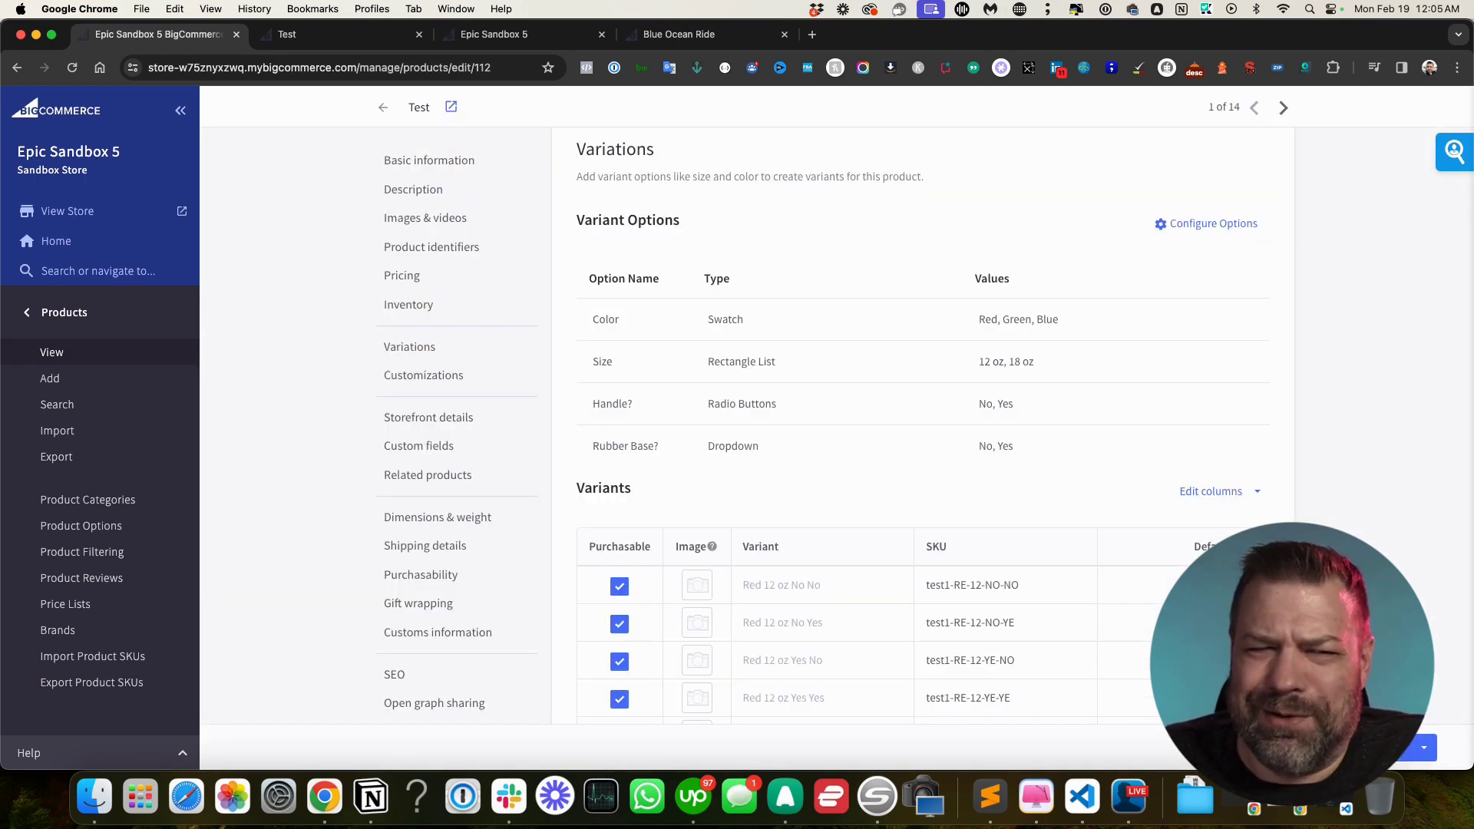
scroll(1068, 658, "down", 6)
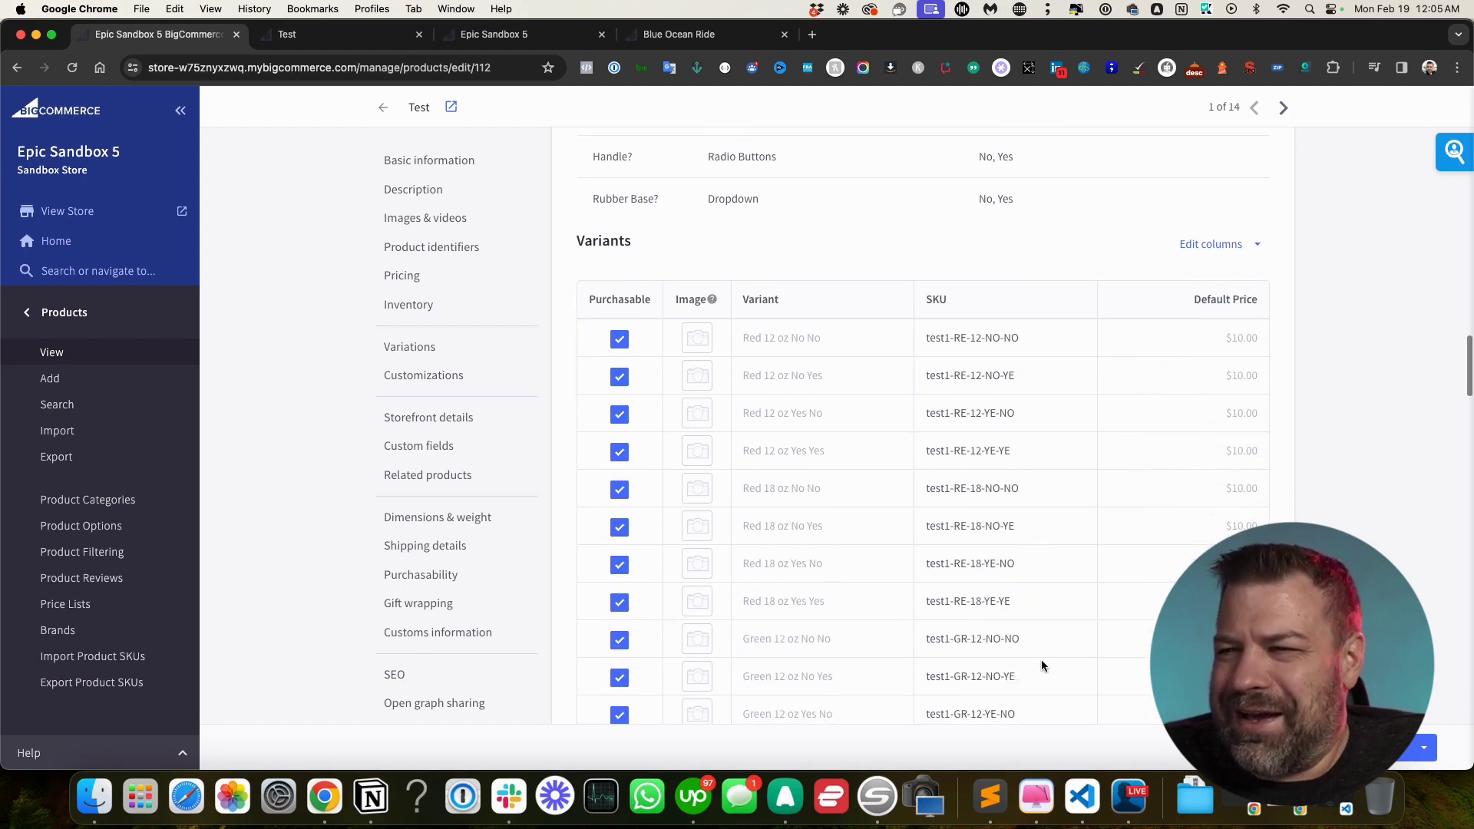
scroll(1035, 662, "down", 7)
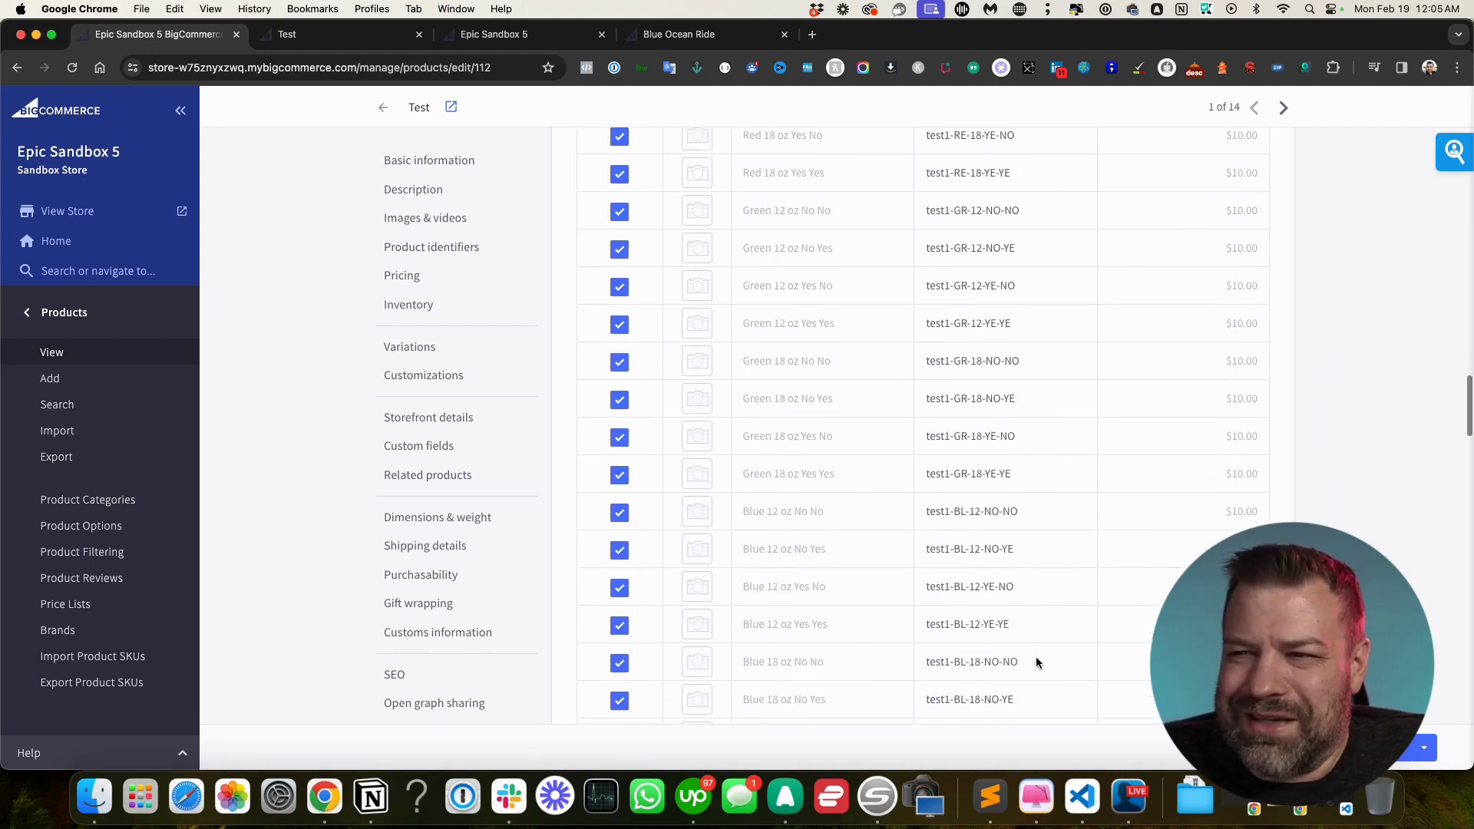
scroll(1036, 665, "up", 4)
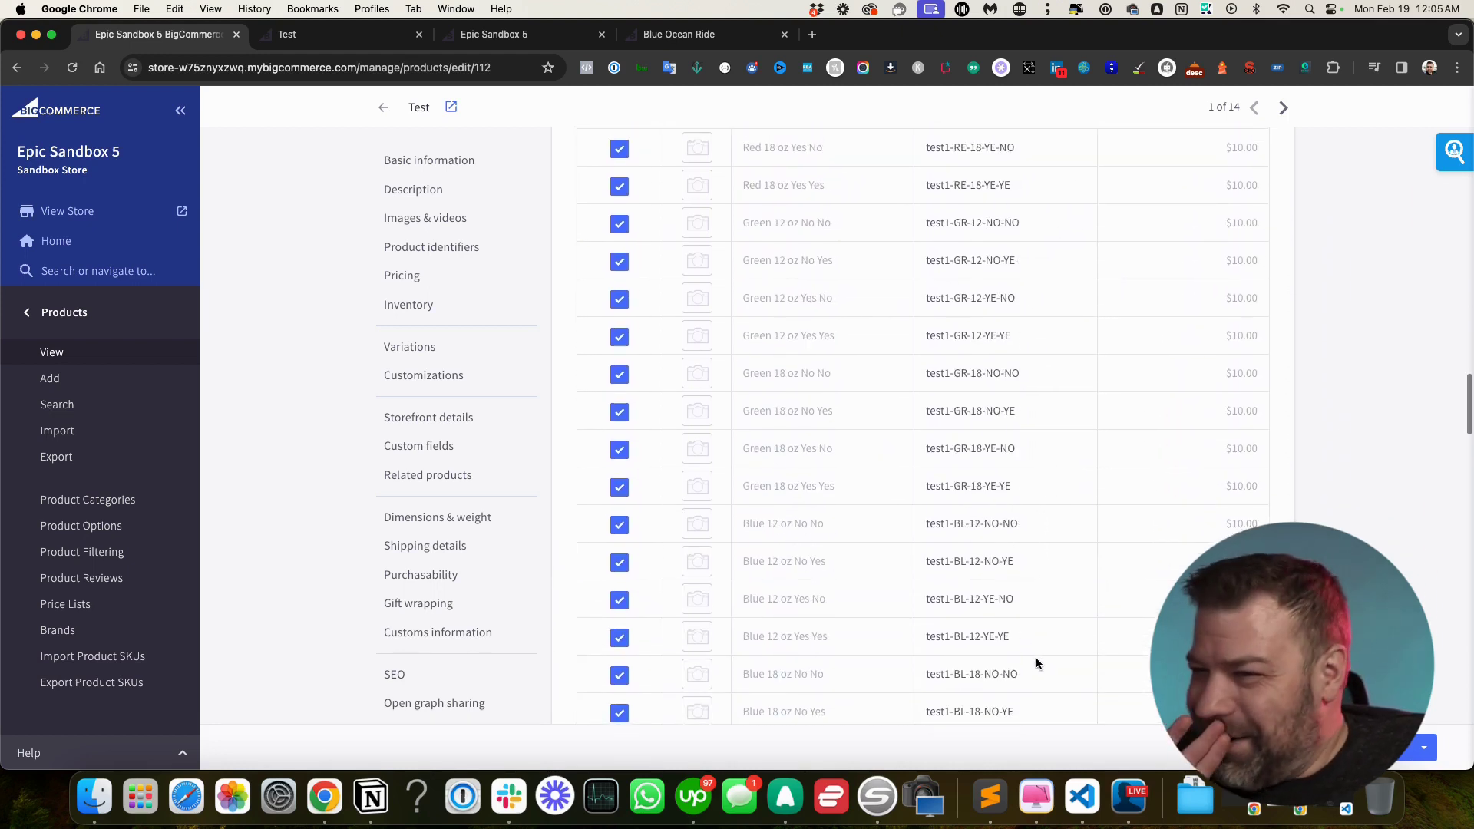
left_click(1374, 748)
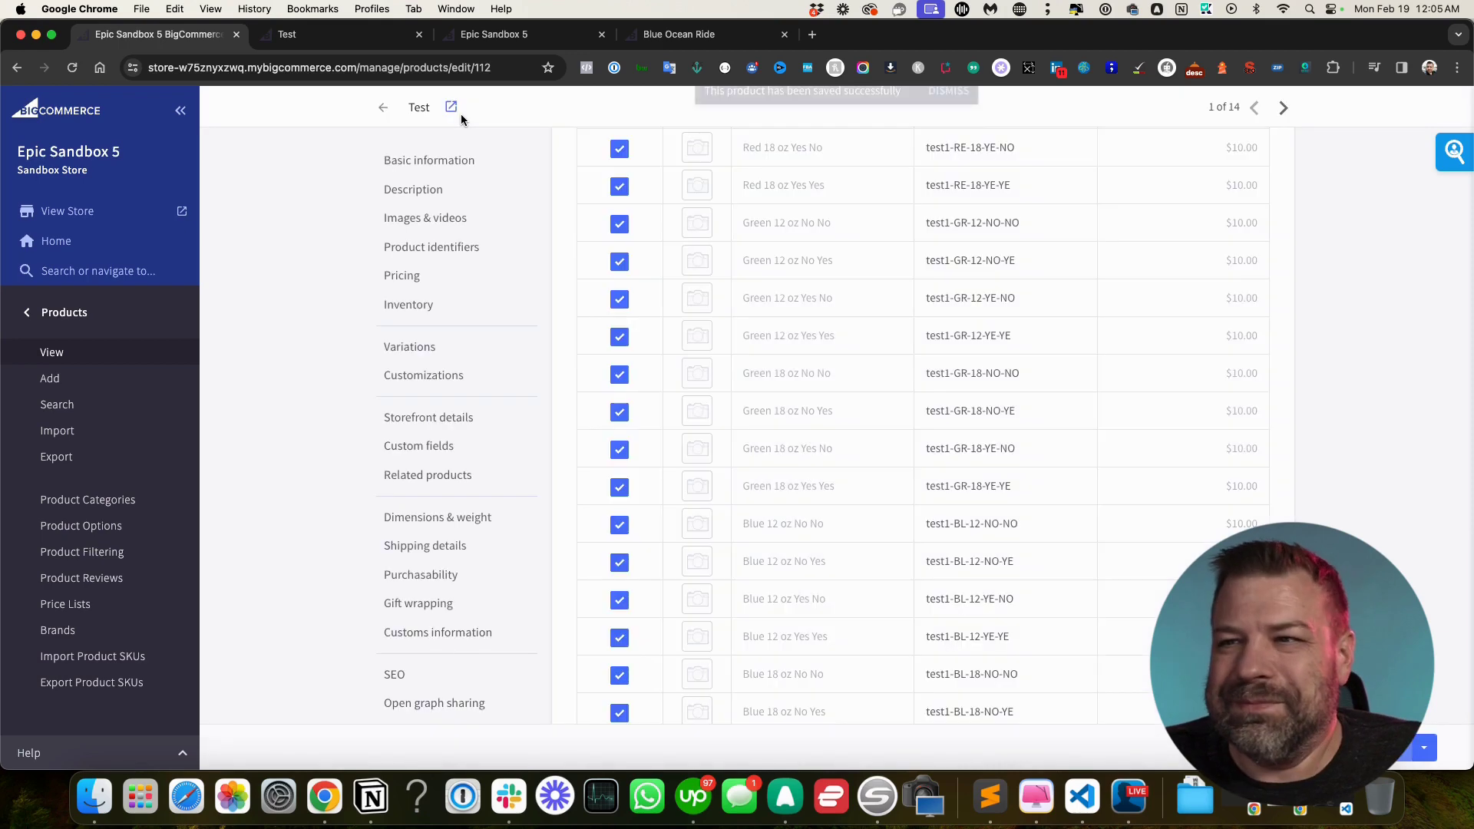
Reload the Test storefront page and examine how the Color, Size, Handle? and Rubber Base? options are displayed
left_click(459, 113)
key("super+r")
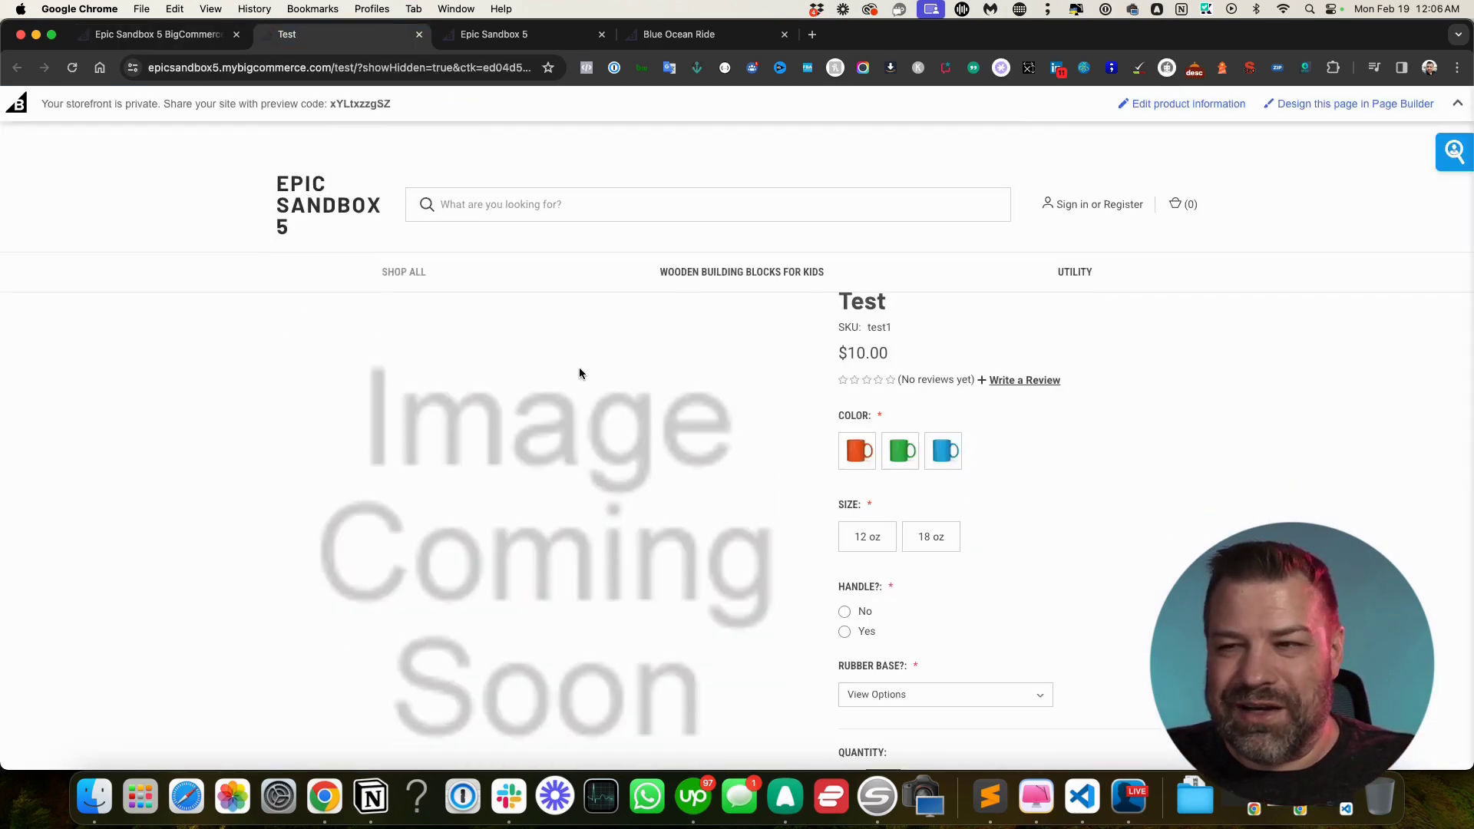
scroll(980, 495, "down", 2)
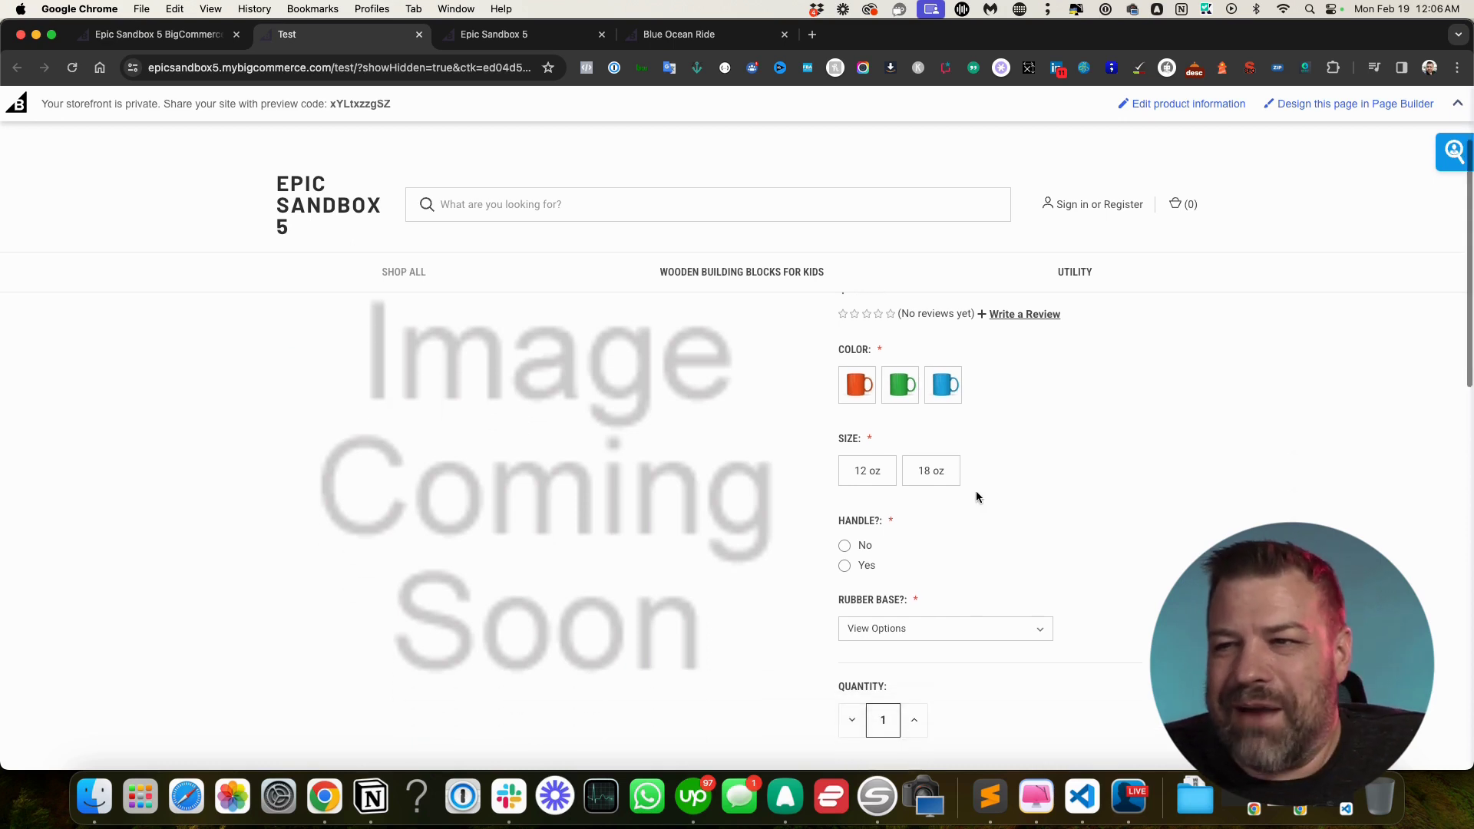
scroll(984, 501, "up", 1)
mouse_move(948, 413)
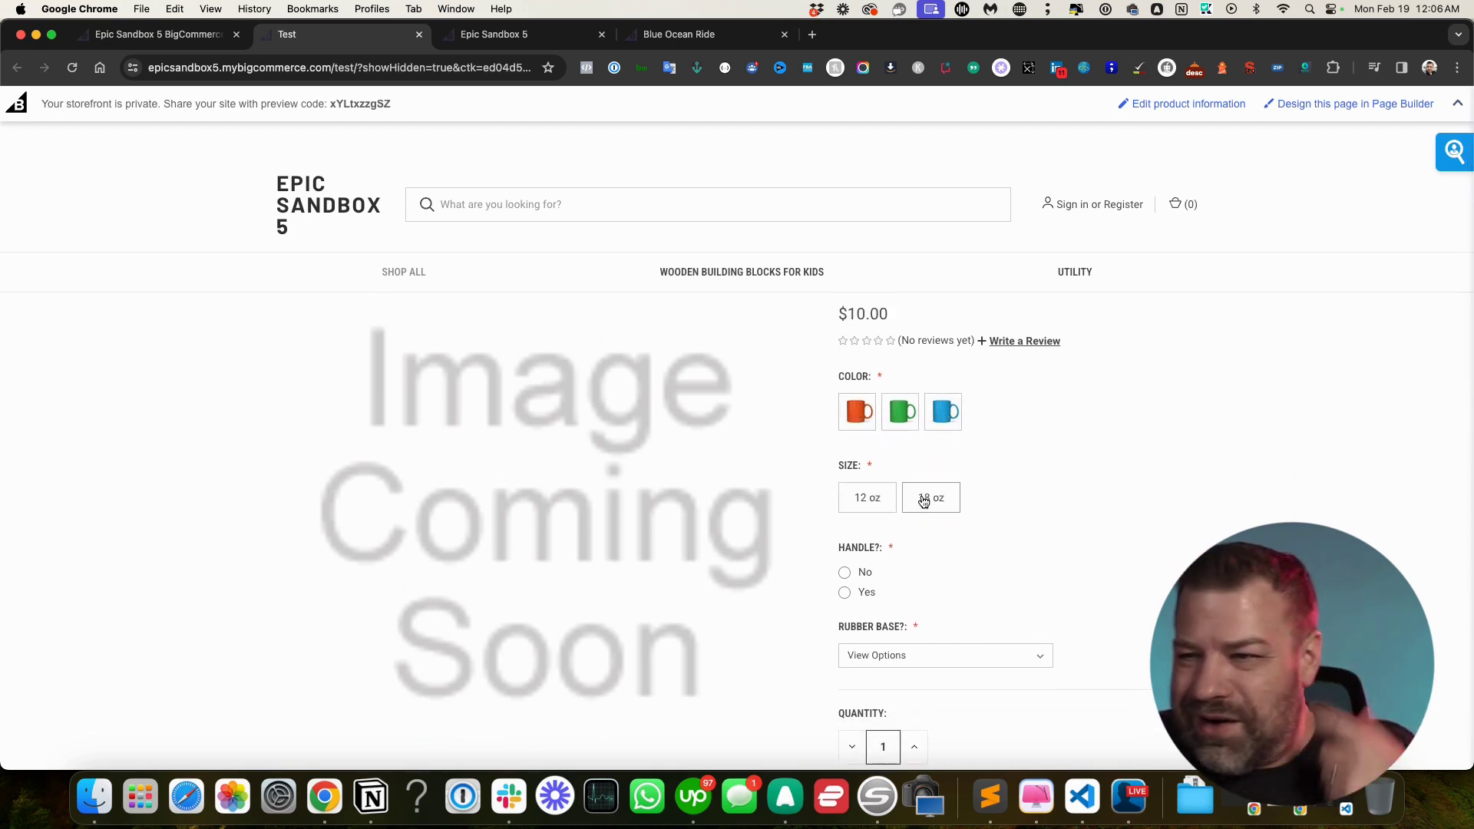
Preview the storefront's Rubber Base? choices and switch Handle? between No and Yes, leaving No selected
left_click(845, 573)
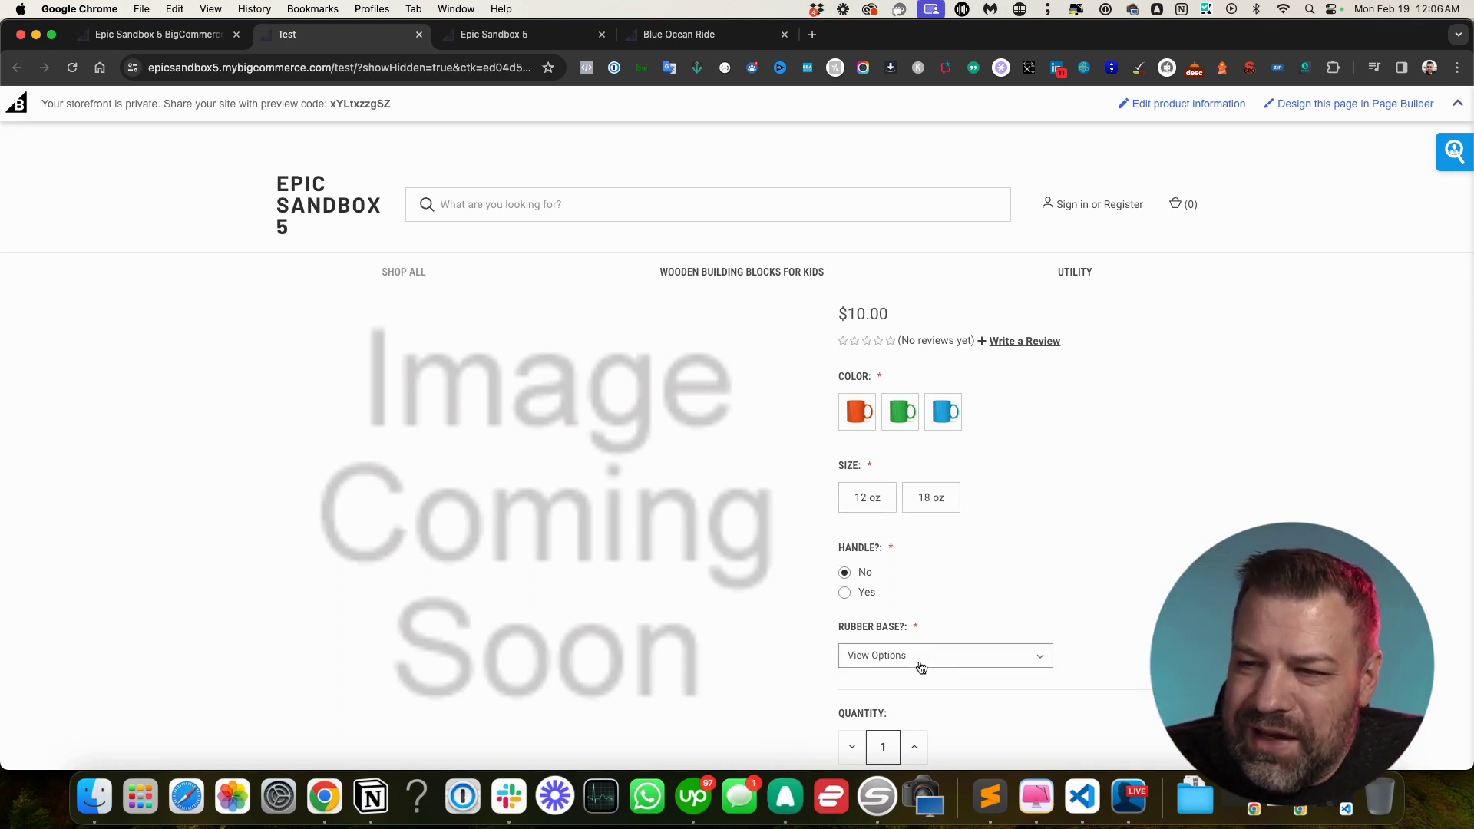
left_click(919, 660)
left_click(1143, 624)
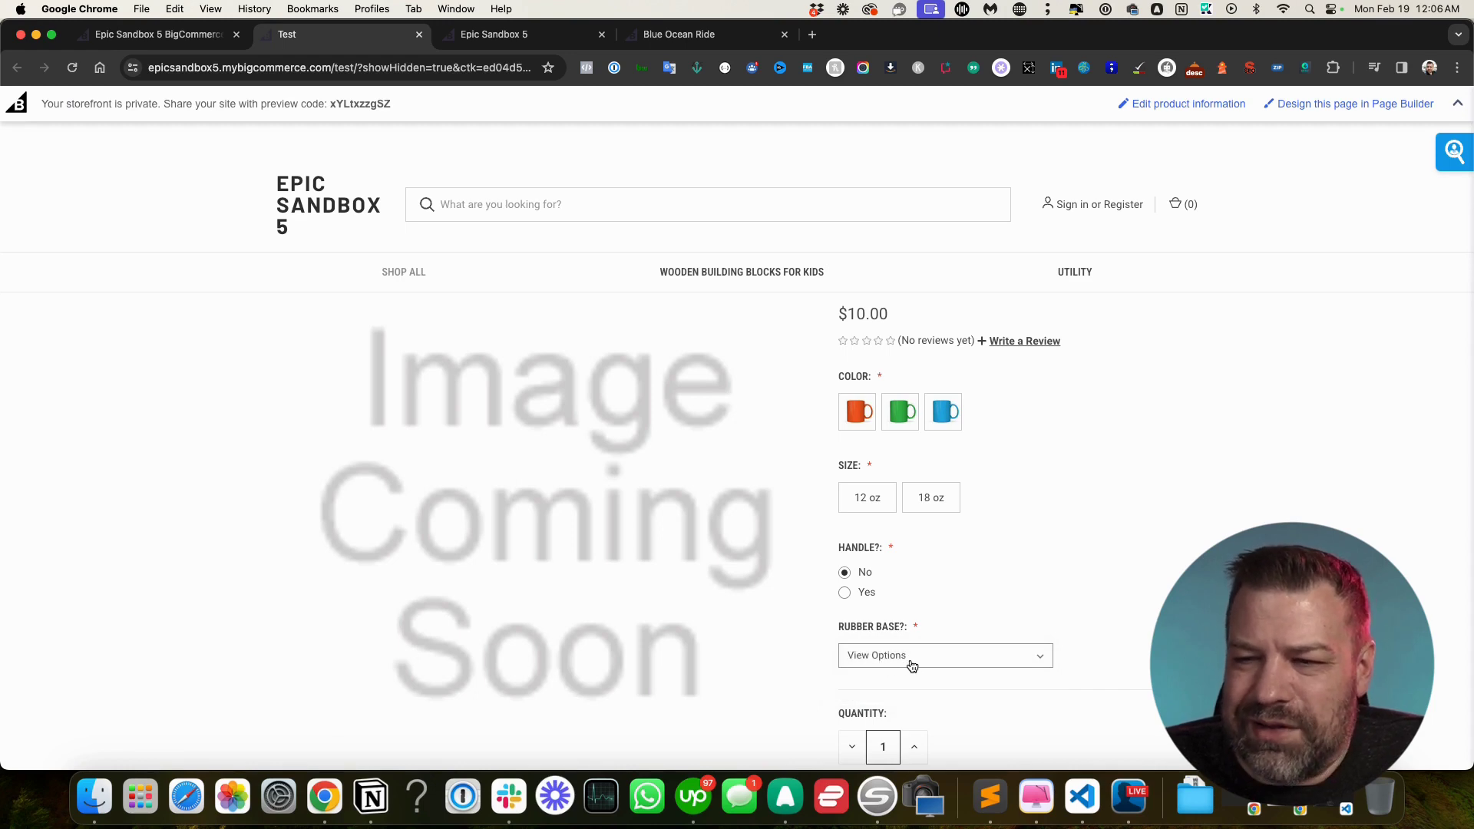
left_click(845, 592)
left_click(845, 573)
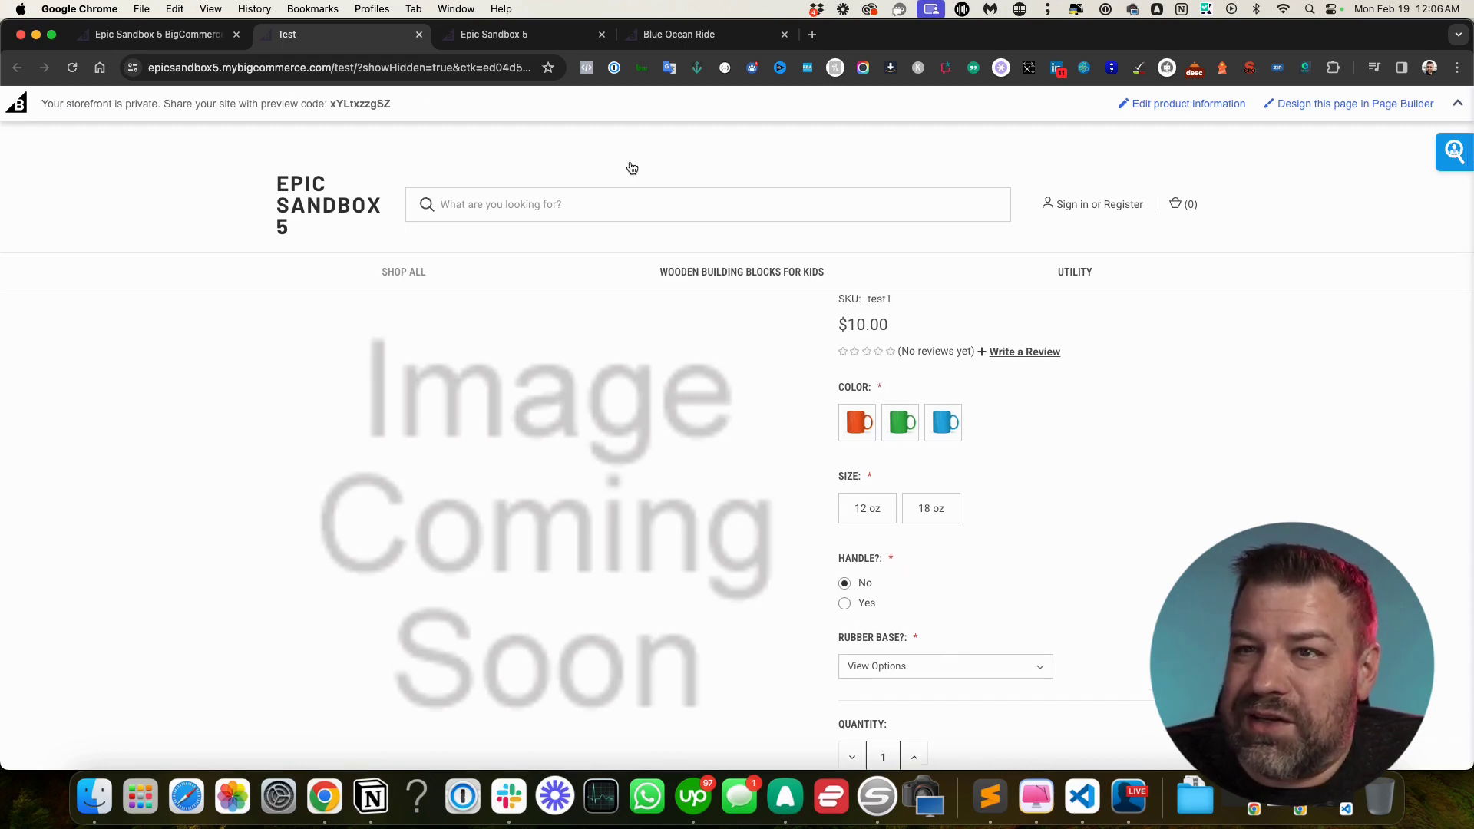
Return to the Test product's editor and review the types and values in its variant options configuration, then close it
left_click(149, 35)
scroll(919, 520, "up", 10)
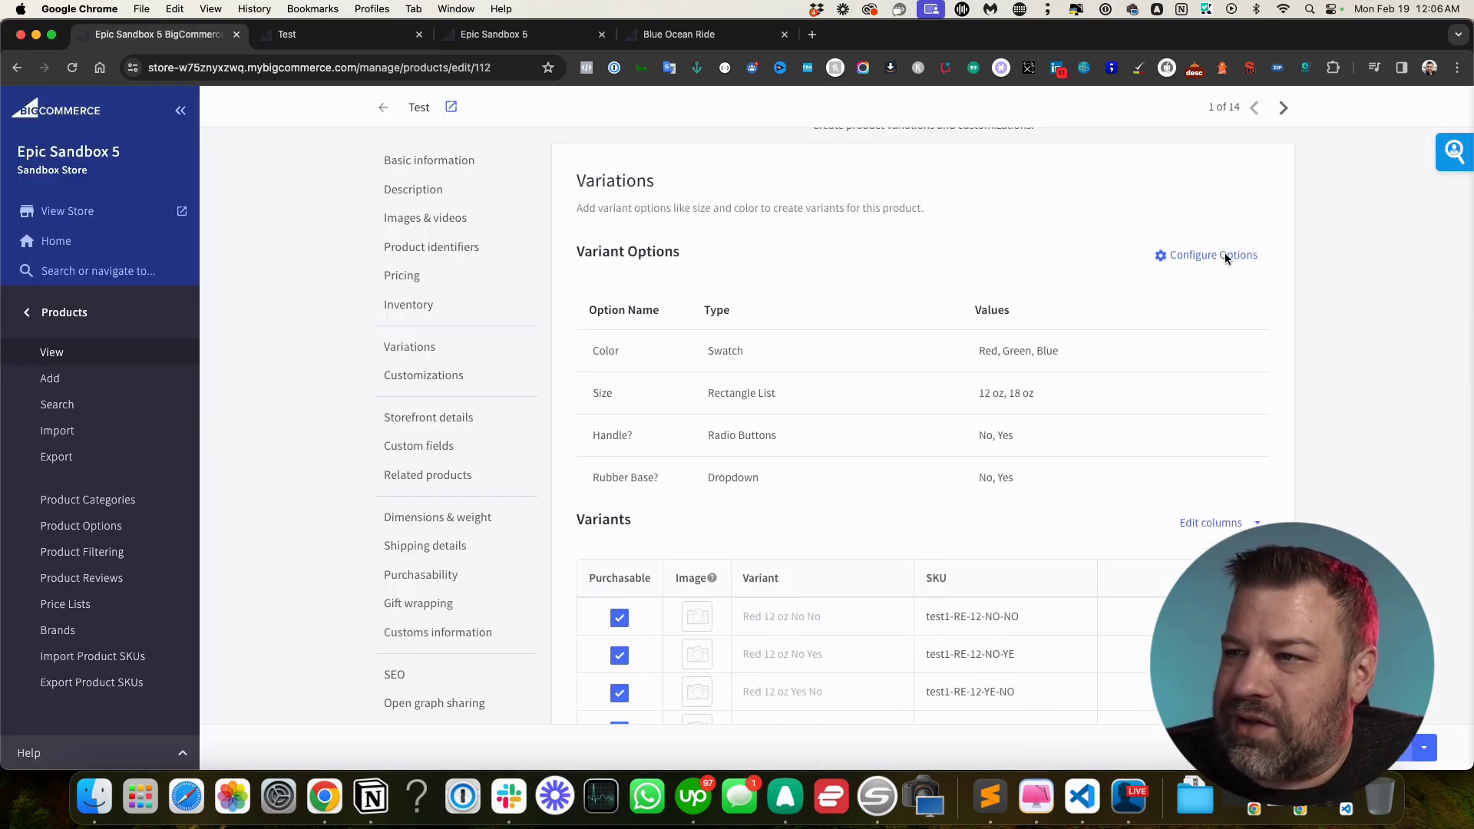
left_click(1222, 255)
scroll(292, 394, "up", 5)
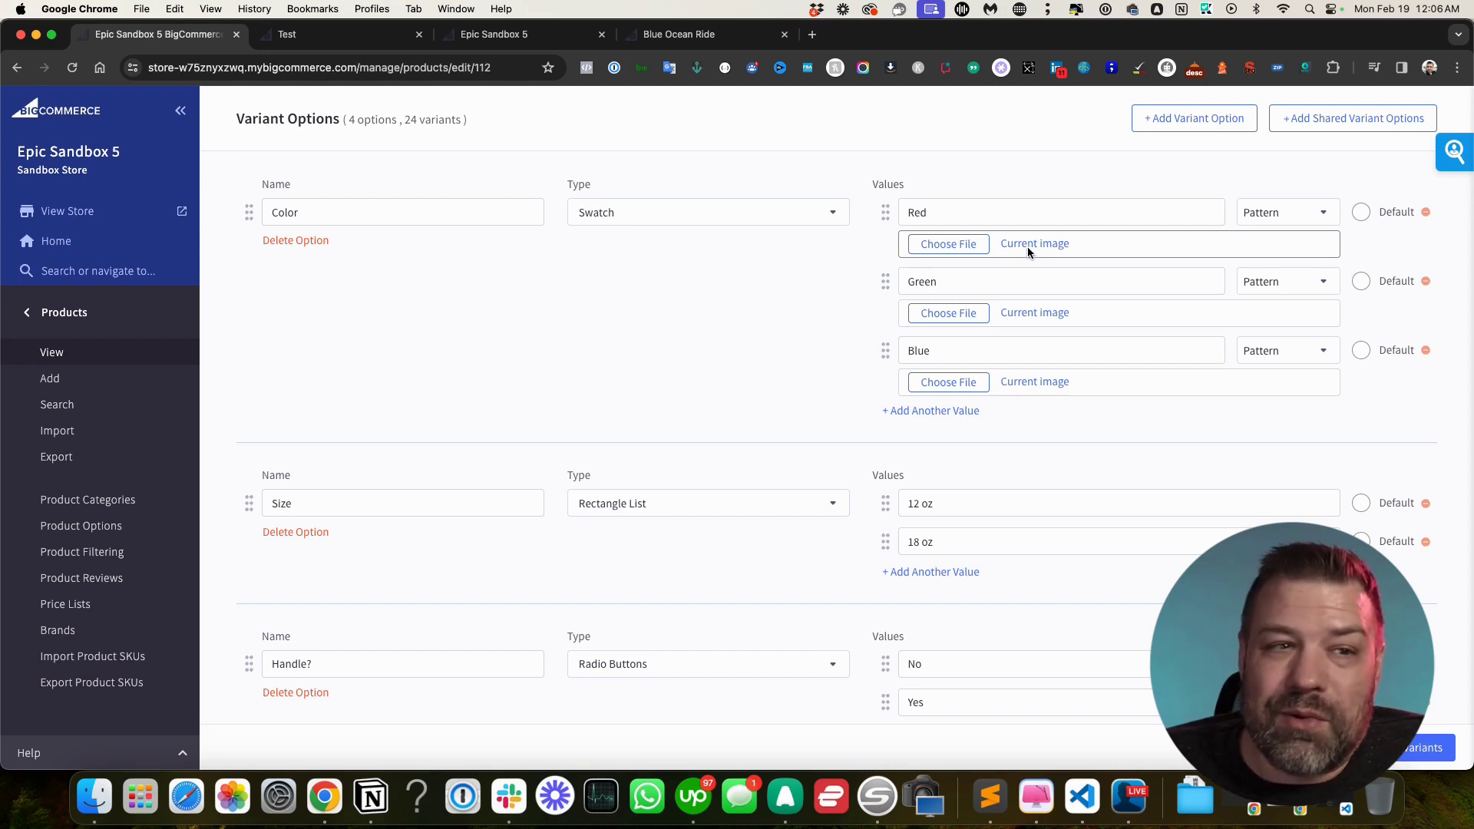
scroll(822, 391, "down", 5)
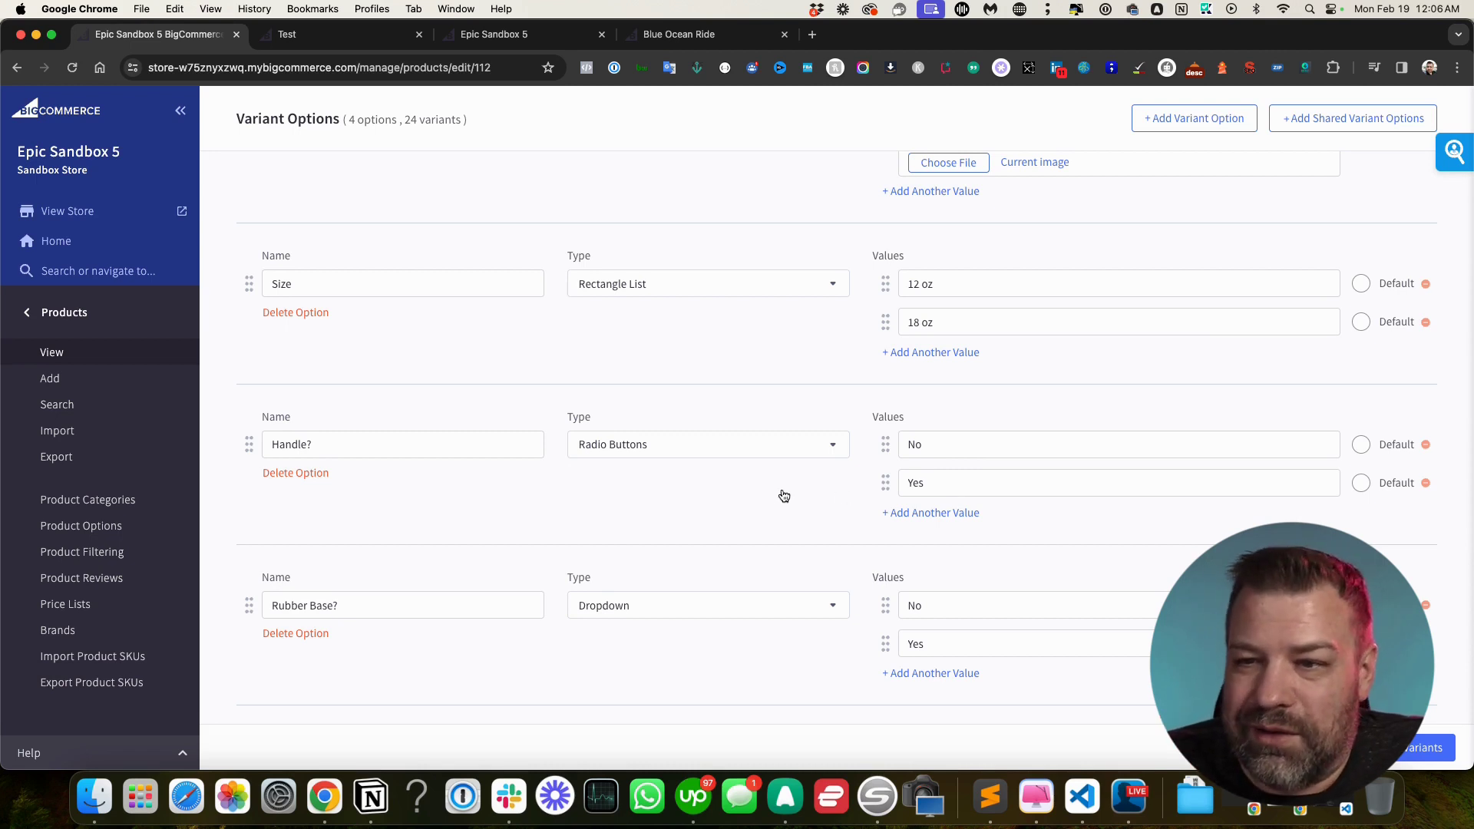
left_click(1418, 752)
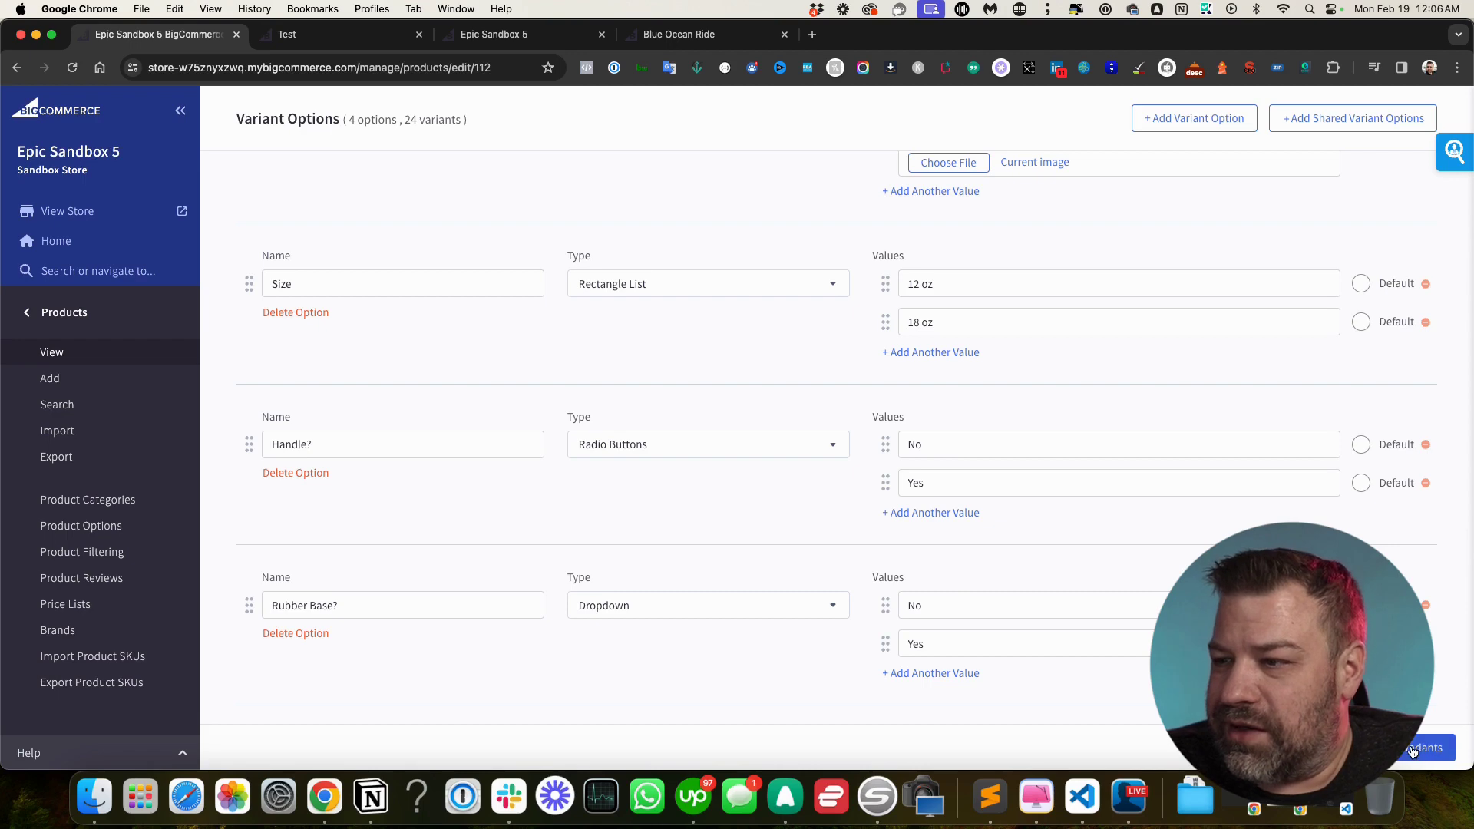
Go to the Test product's variations and examine the variant combinations with their SKUs
scroll(955, 538, "down", 10)
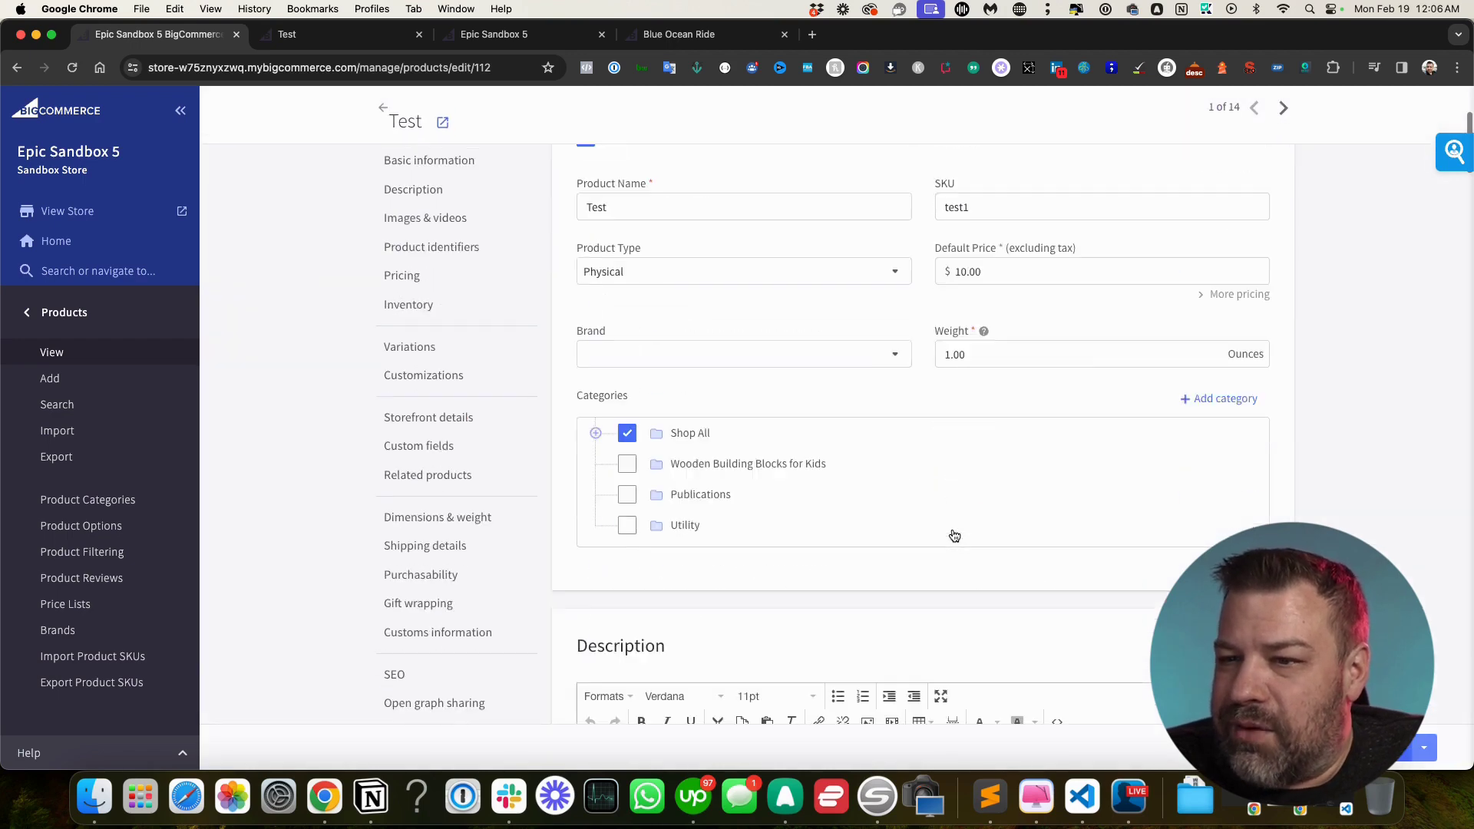
left_click(409, 347)
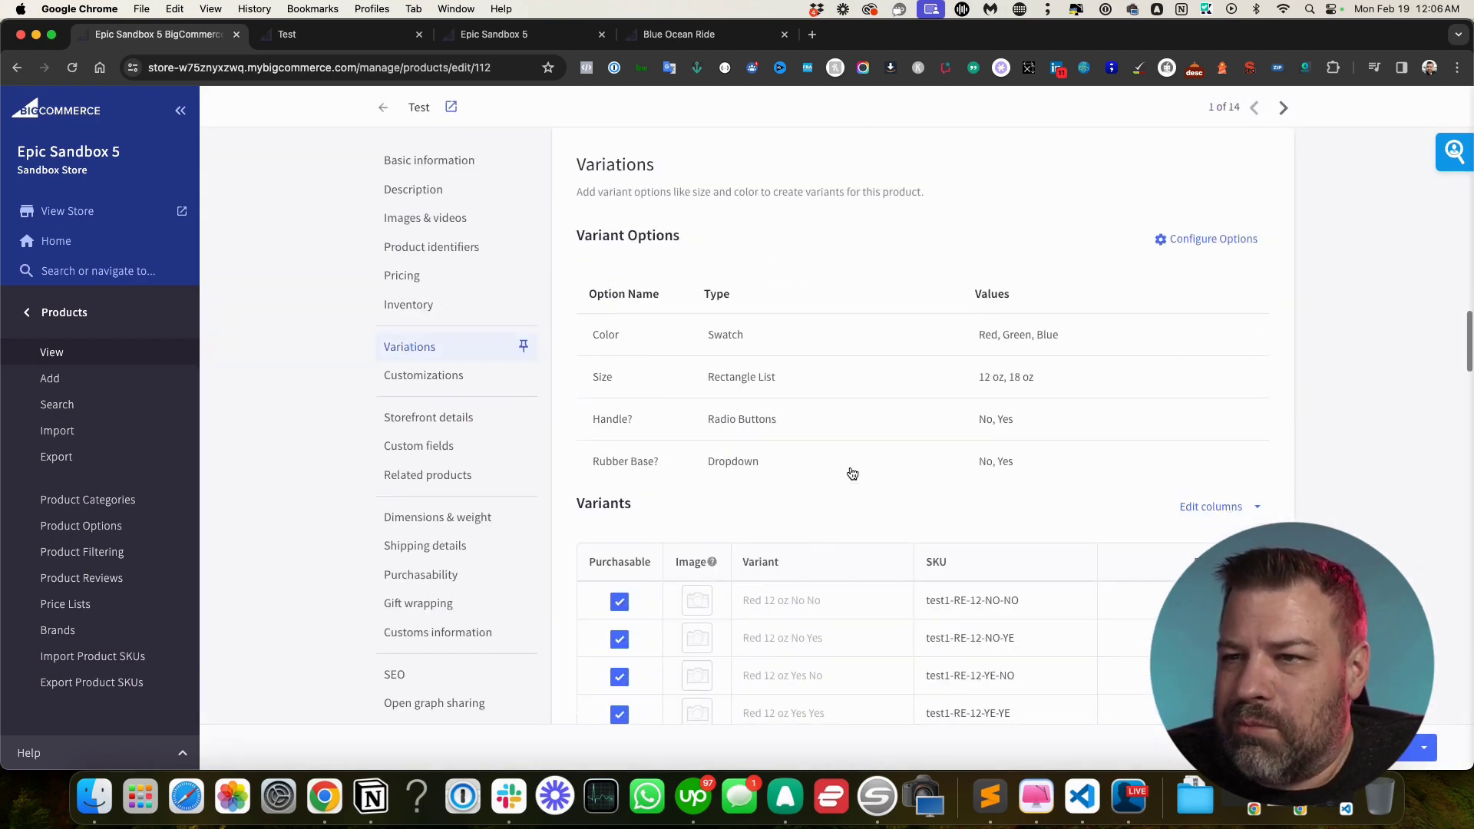
scroll(845, 470, "down", 5)
scroll(893, 335, "down", 3)
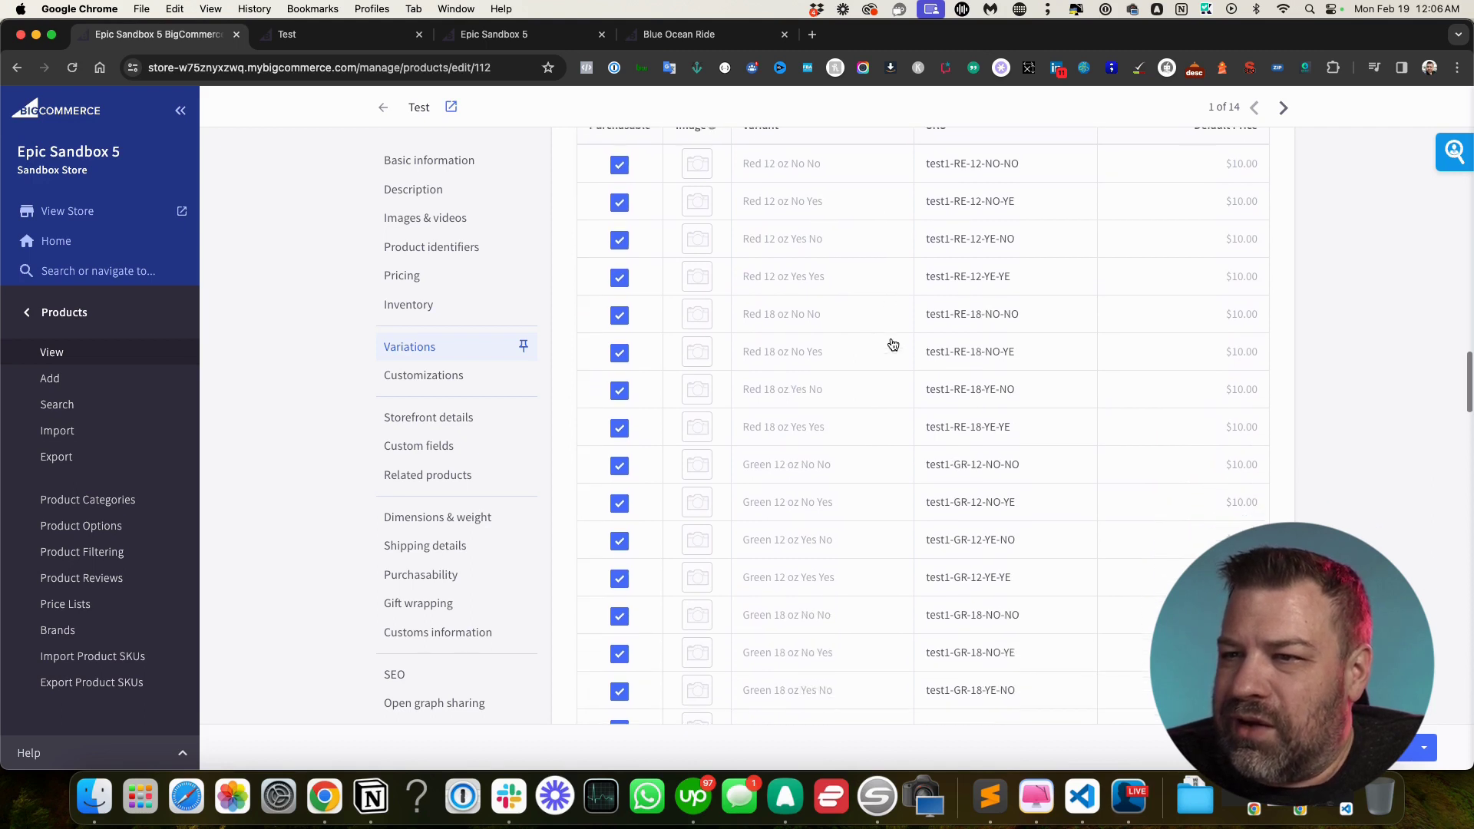
scroll(868, 423, "up", 2)
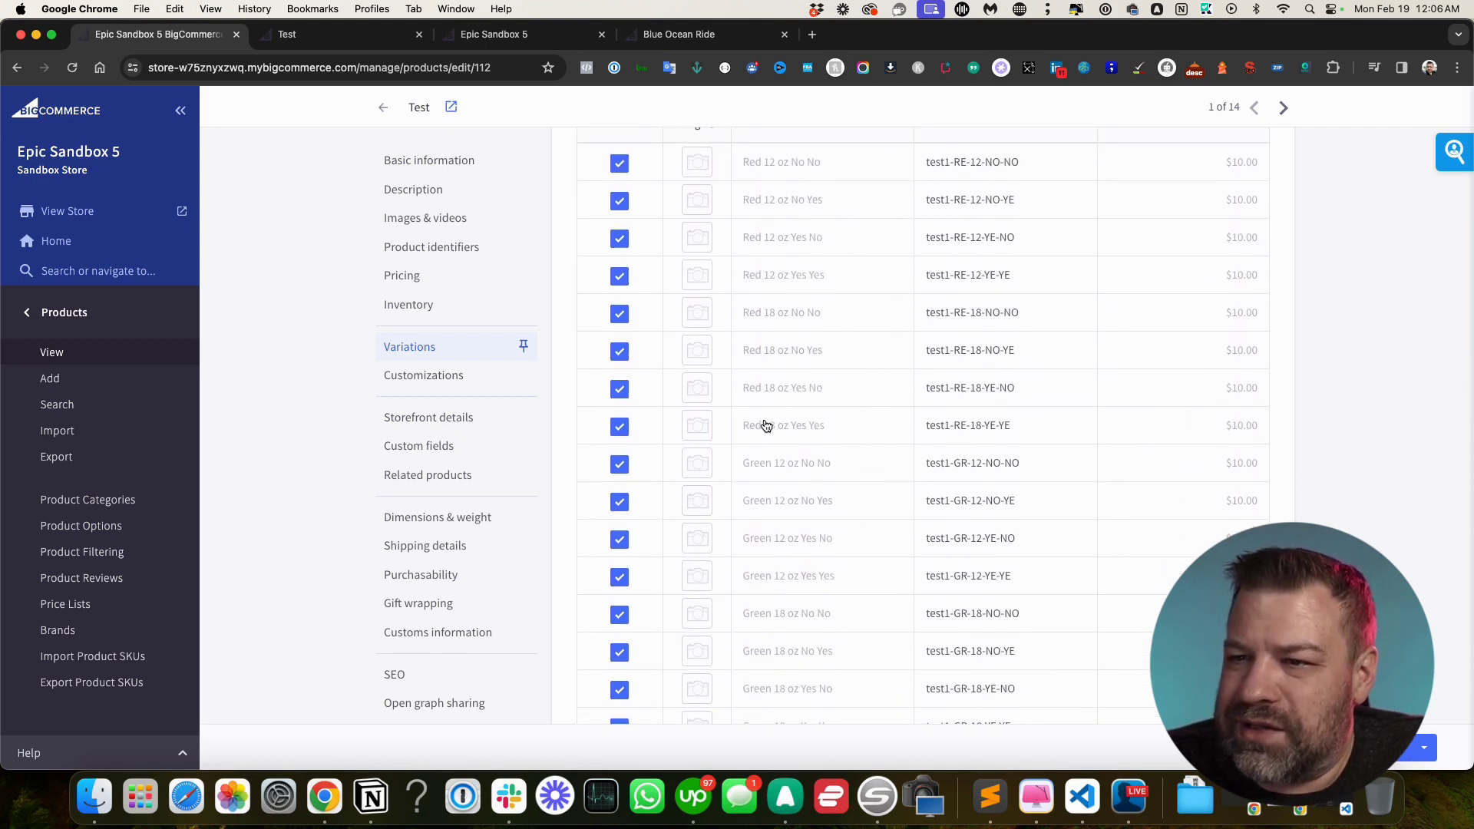
scroll(806, 568, "down", 4)
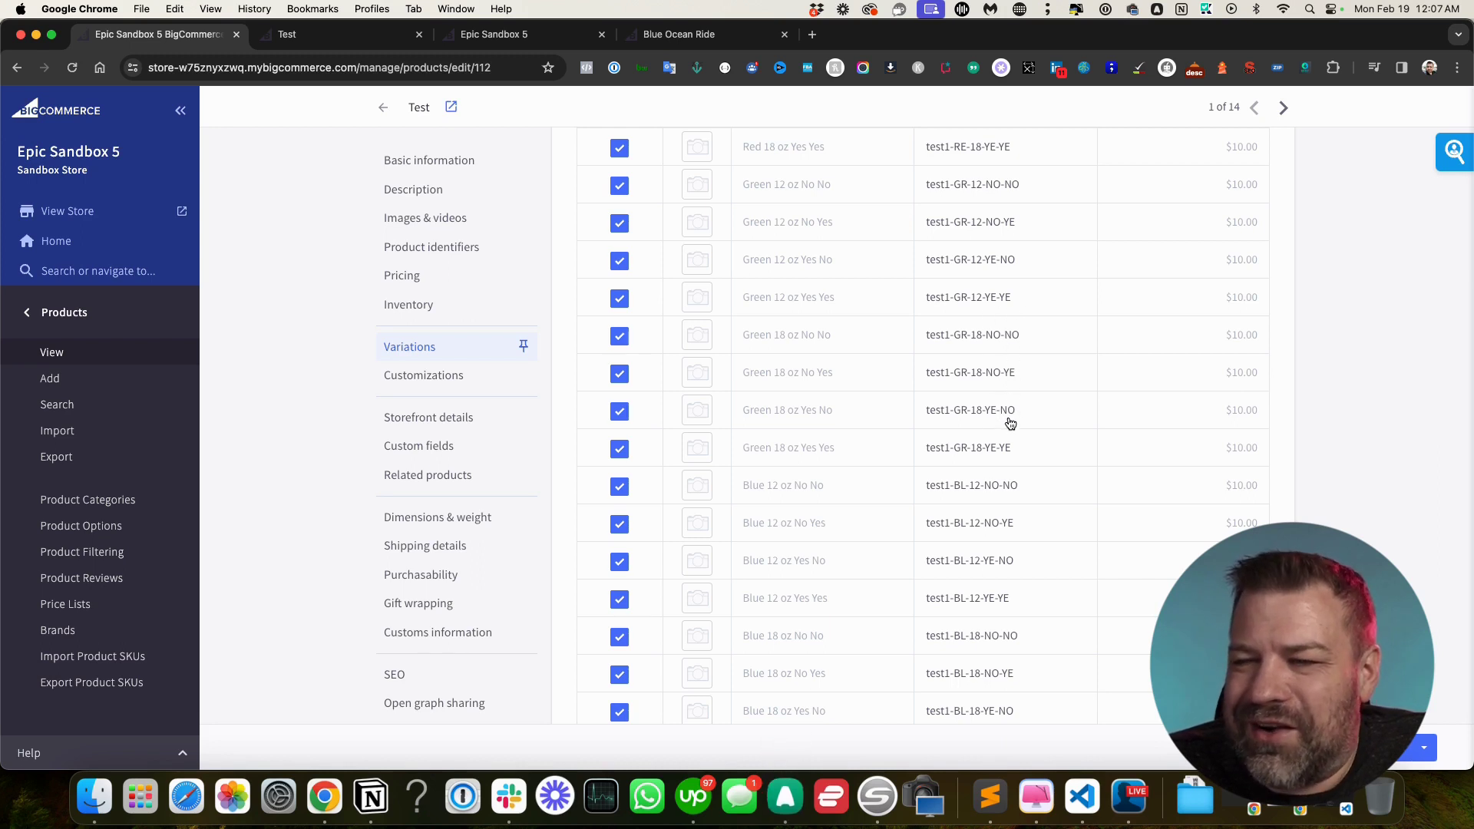
scroll(1010, 423, "up", 2)
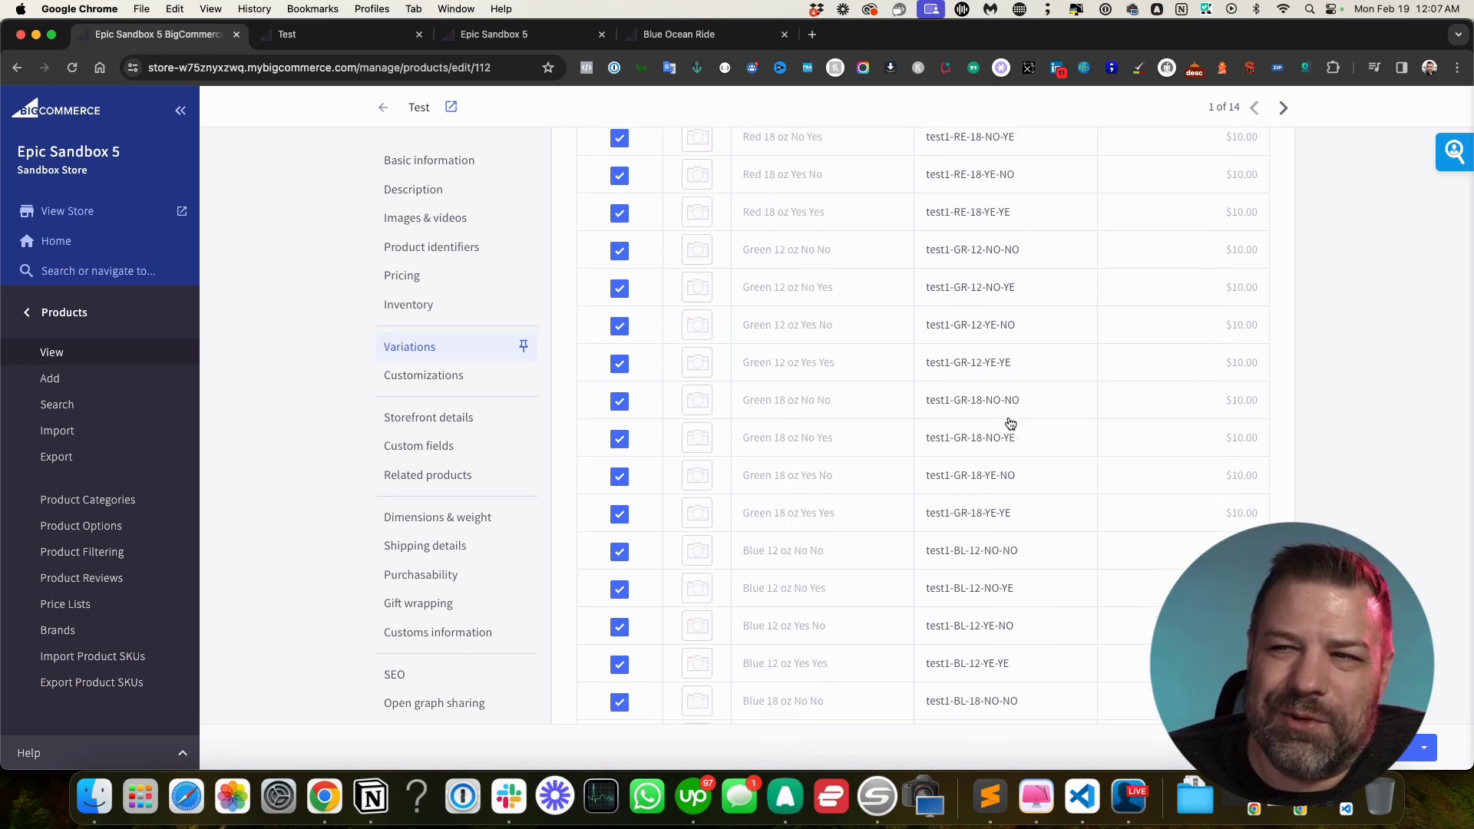
scroll(1011, 424, "up", 6)
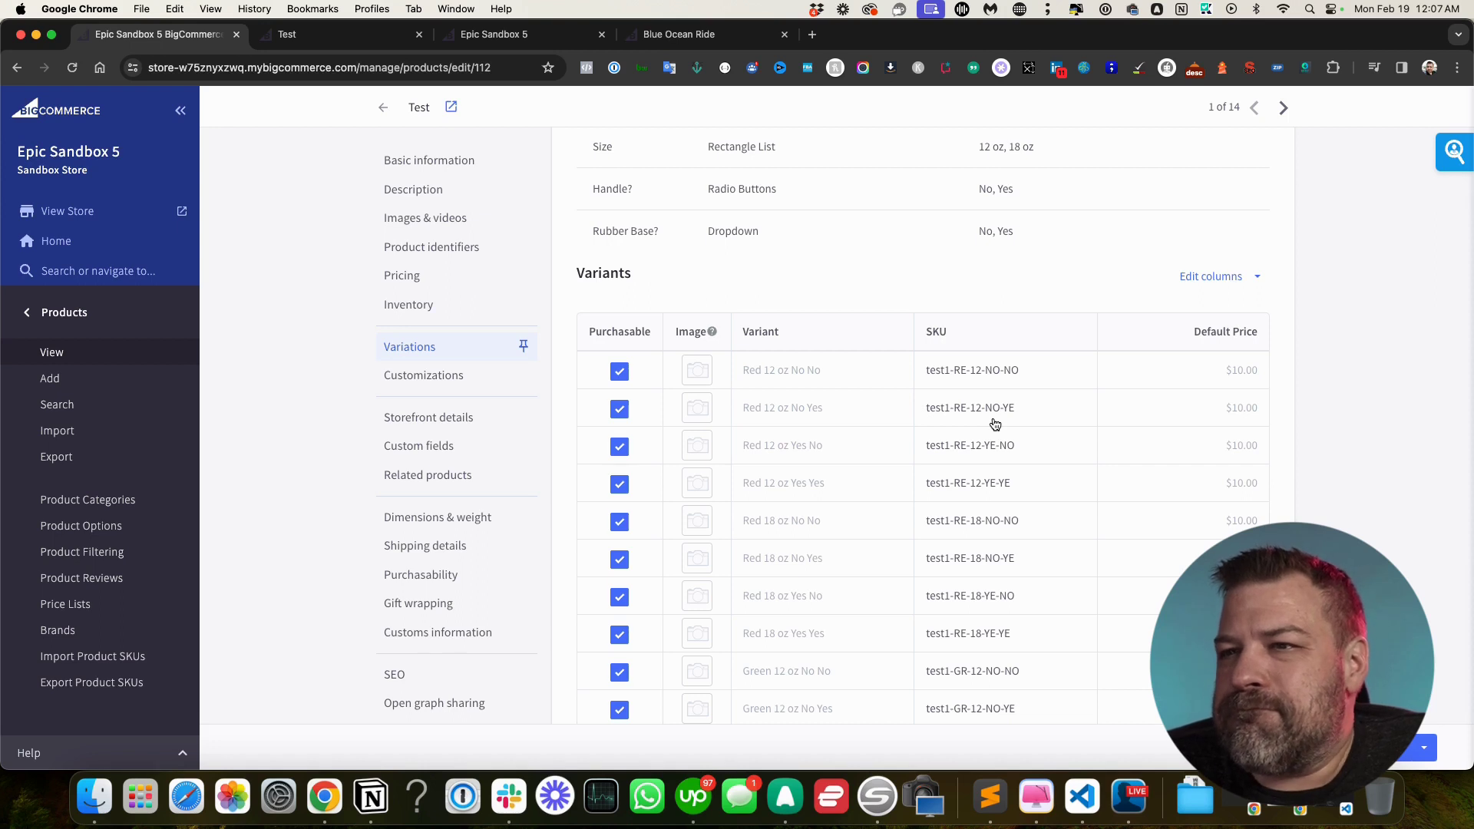
Inspect the NO-NO suffix of the Red 12 oz No No variant's SKU and compare it with the following variant's SKU
left_click(1004, 373)
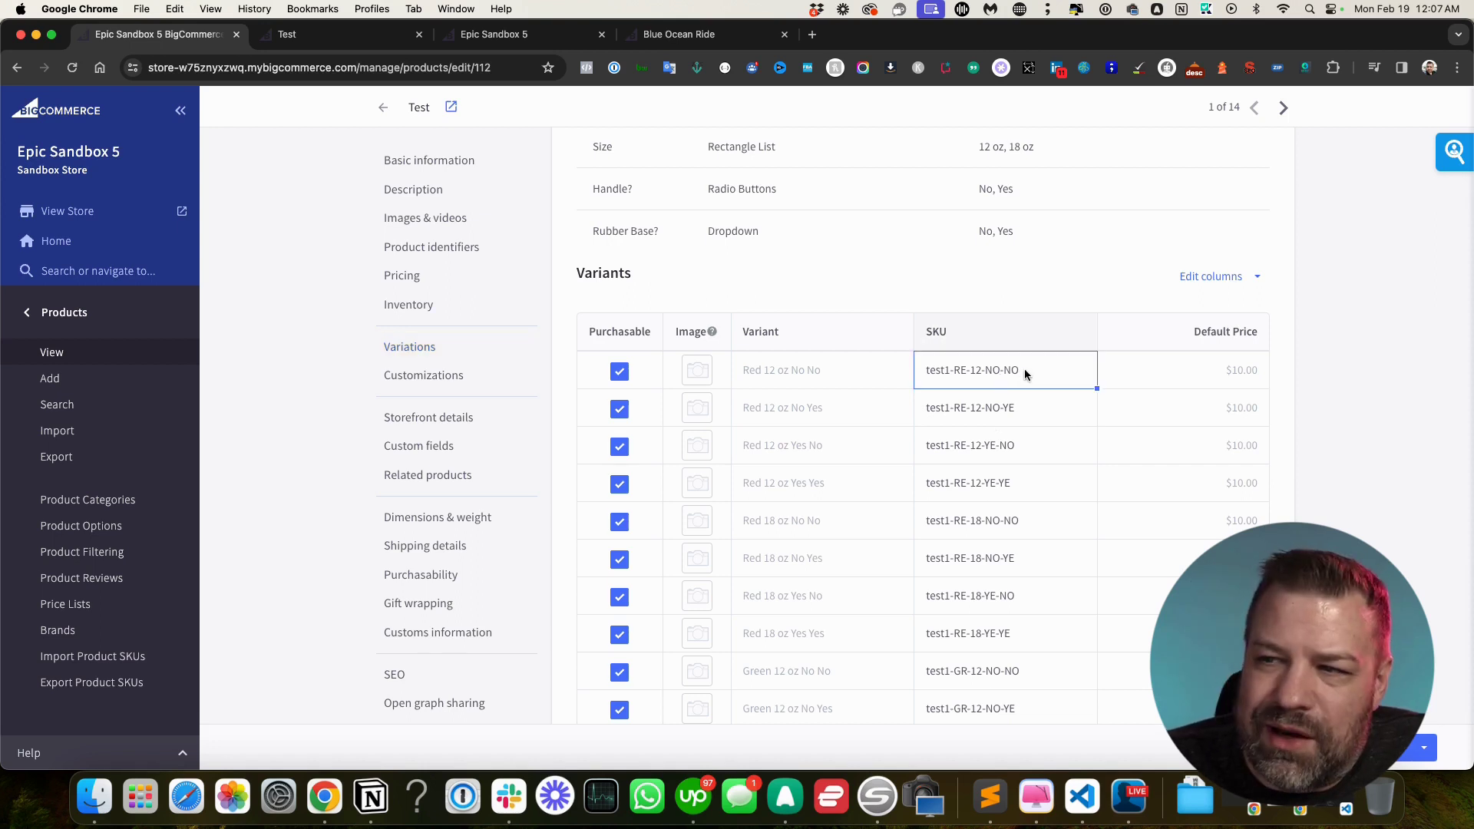
left_click_drag(1025, 368, 988, 370)
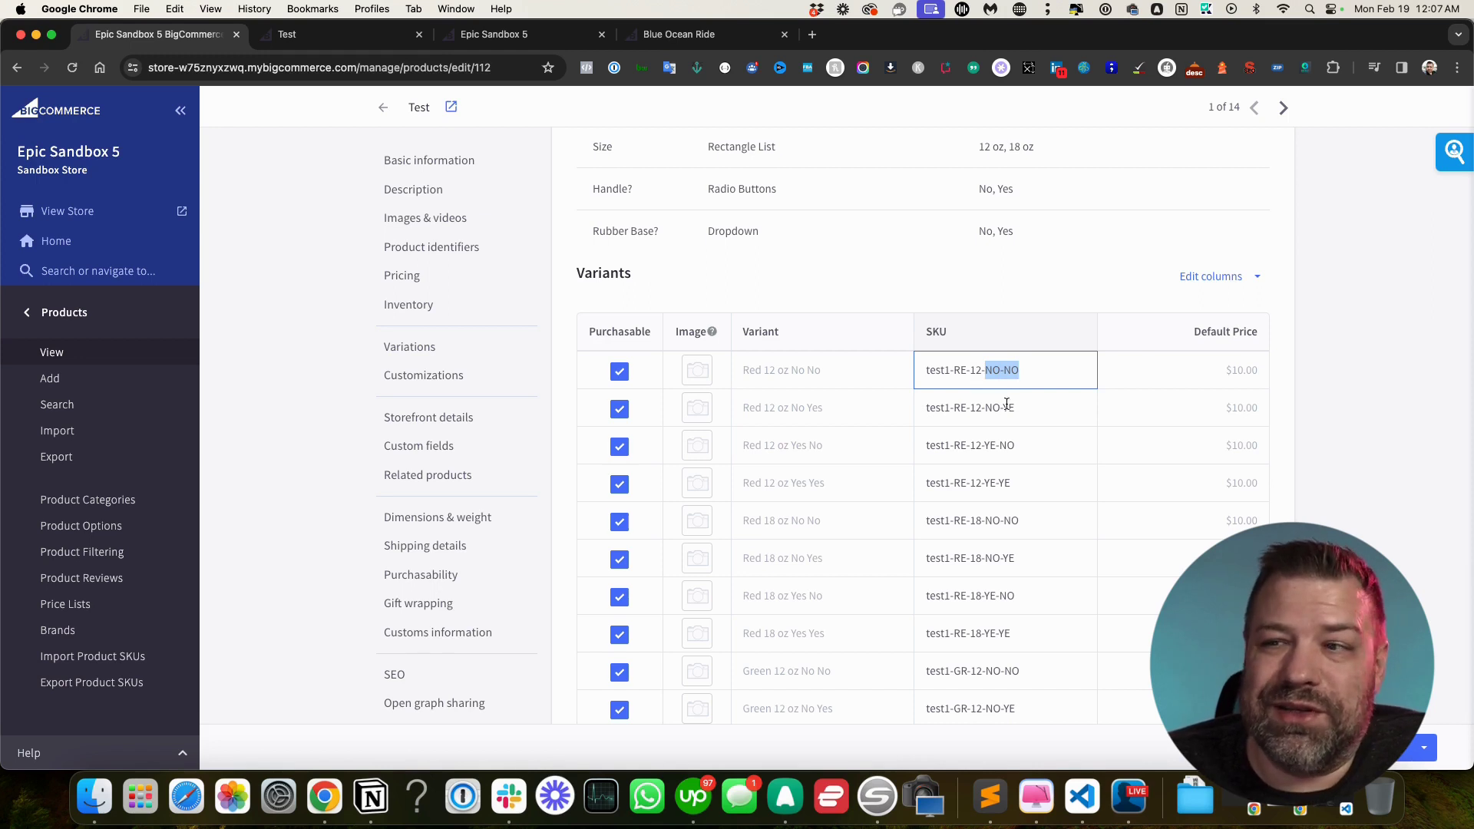
left_click(1007, 407)
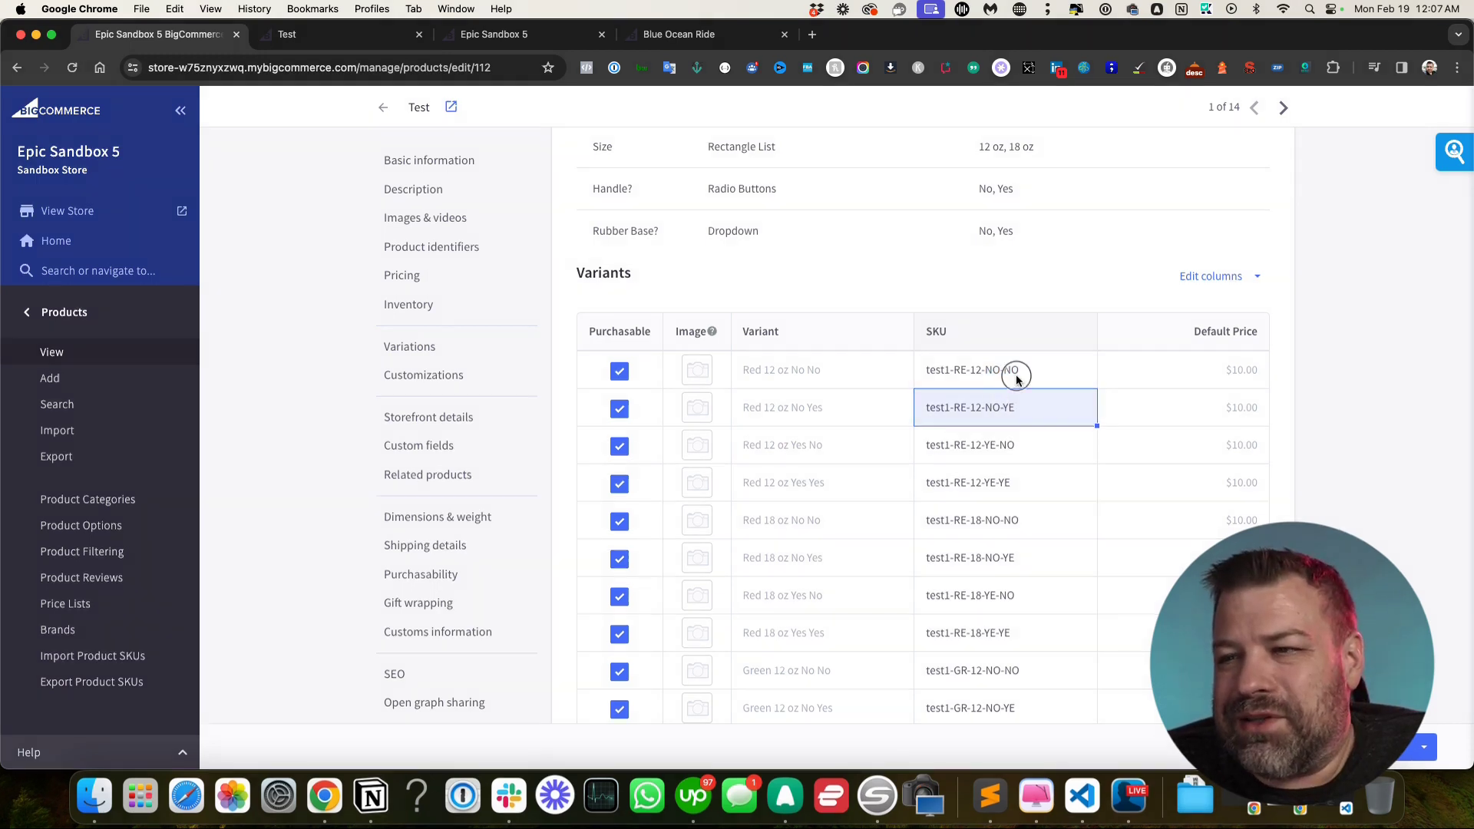
left_click(1015, 374)
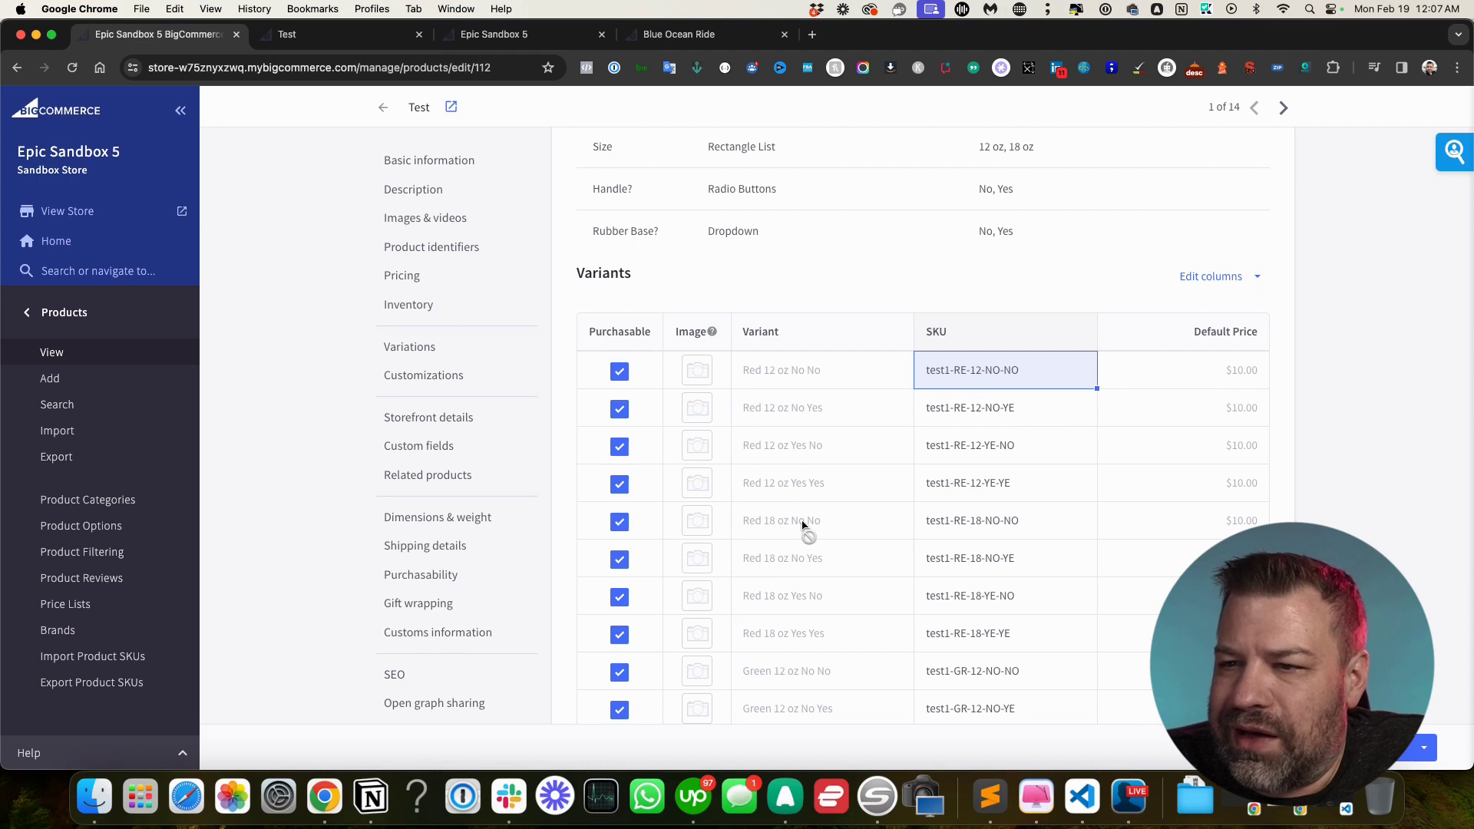
Set the default price to $12.00 for Red 18 oz No No and fill it down to all the Red 18 oz variants
scroll(800, 519, "down", 2)
left_click(1189, 476)
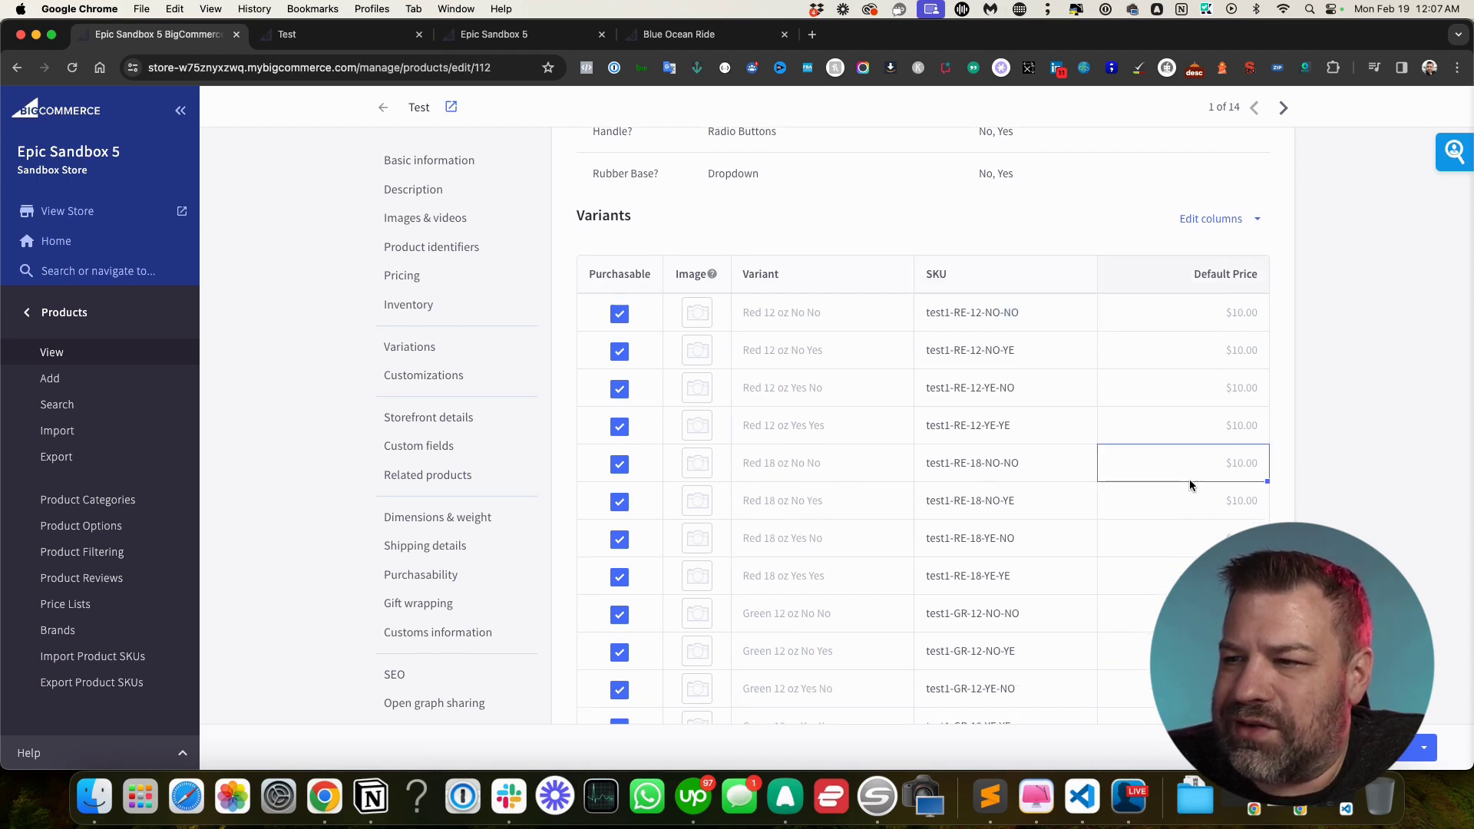
type("12")
key("Return")
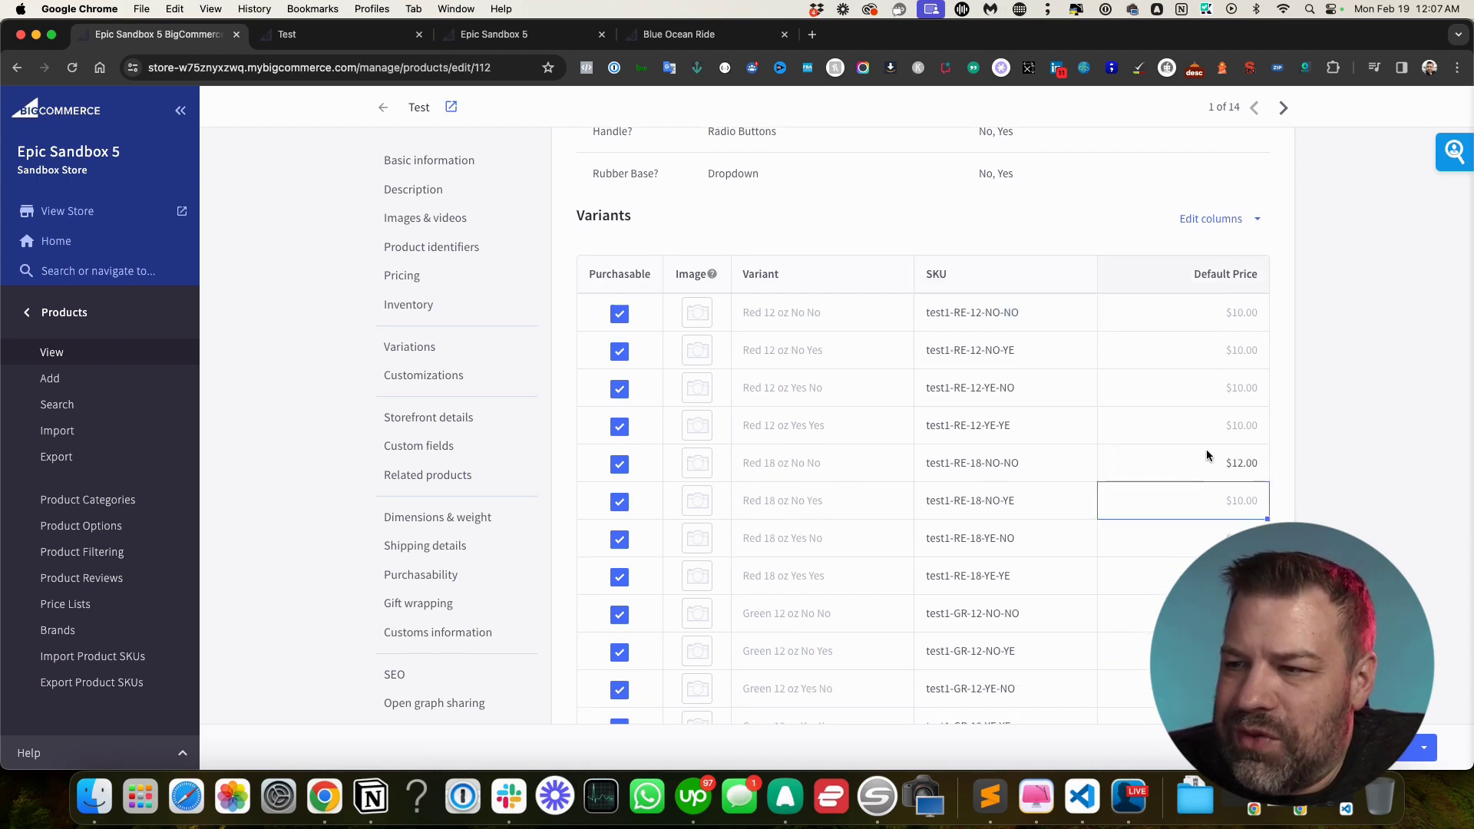
scroll(998, 371, "down", 4)
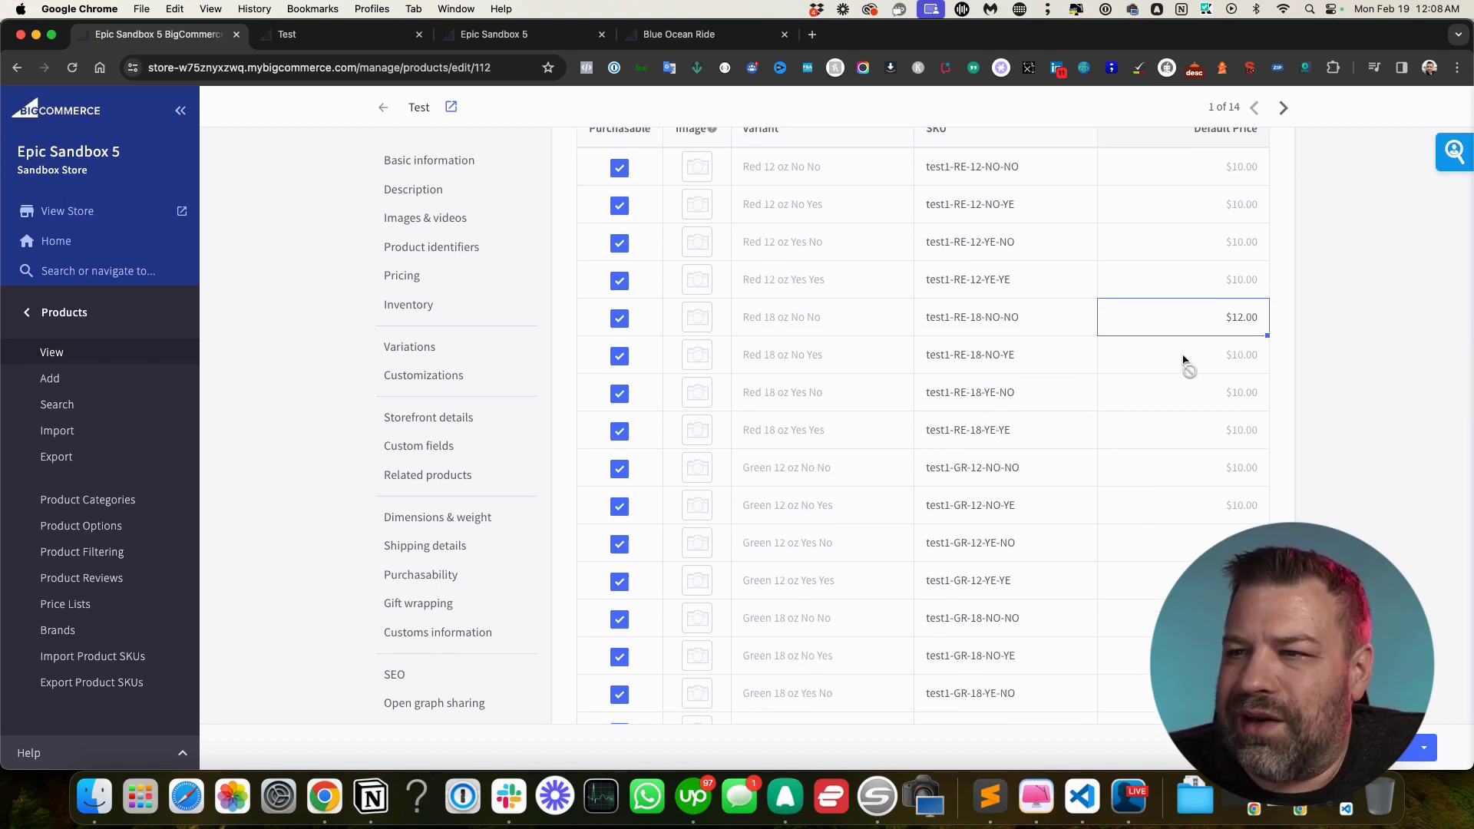
left_click_drag(1268, 335, 1268, 450)
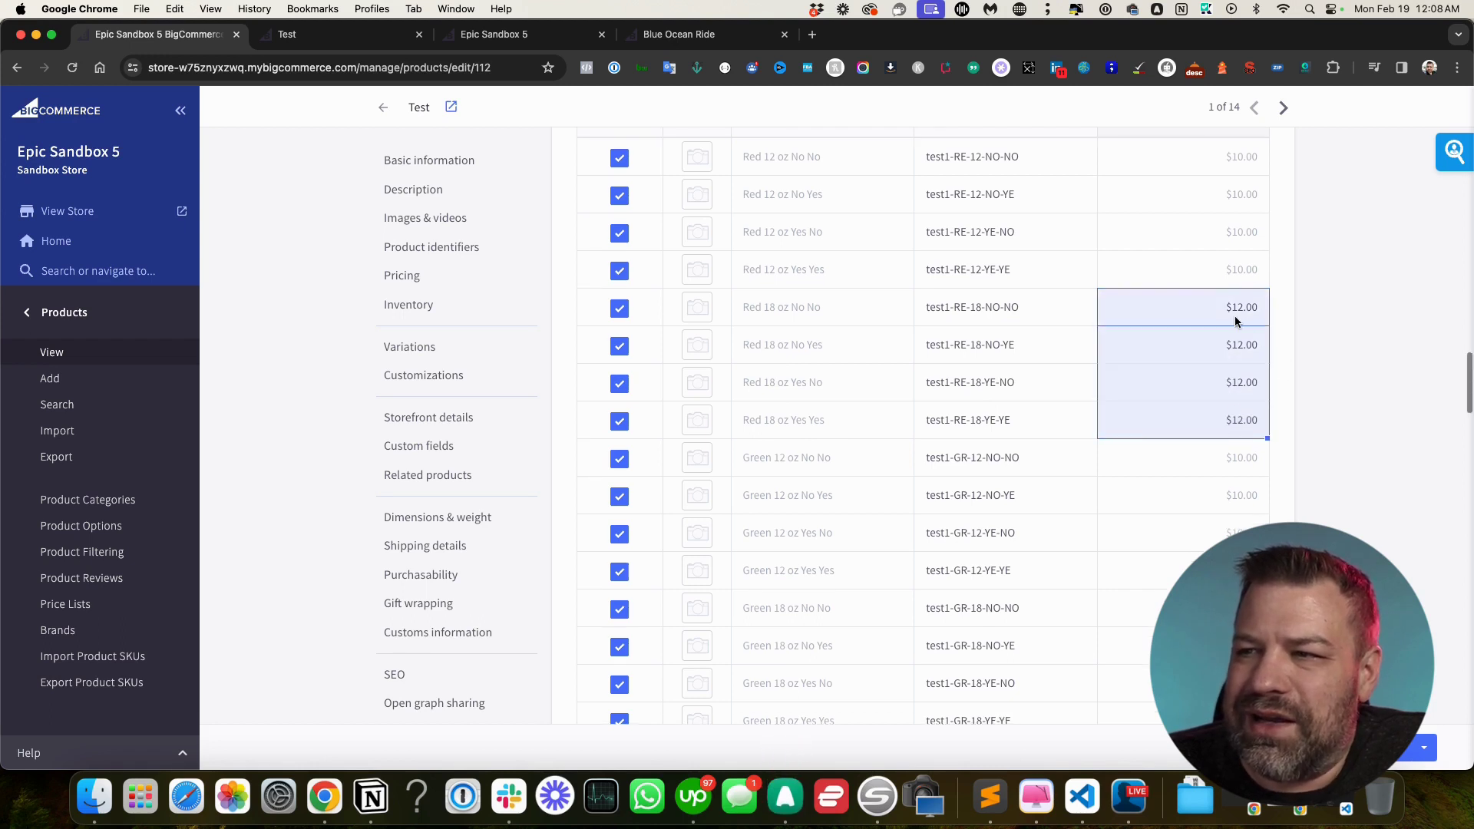
Set the default price to $12.00 for Green 18 oz No No and fill it down to all the Green 18 oz variants
scroll(1220, 442, "down", 2)
scroll(1219, 437, "down", 4)
left_click(1199, 407)
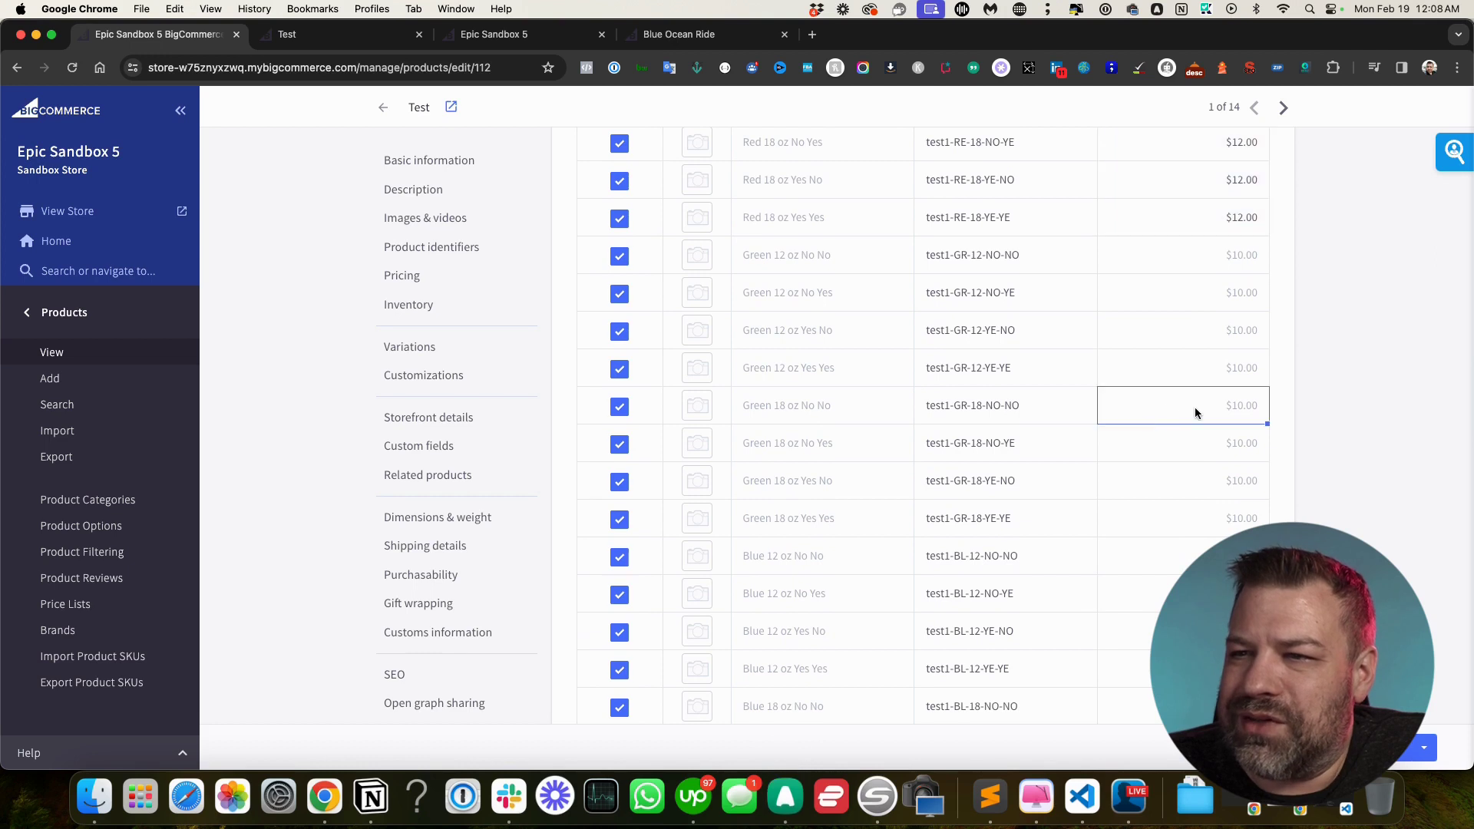
type("12")
key("Return")
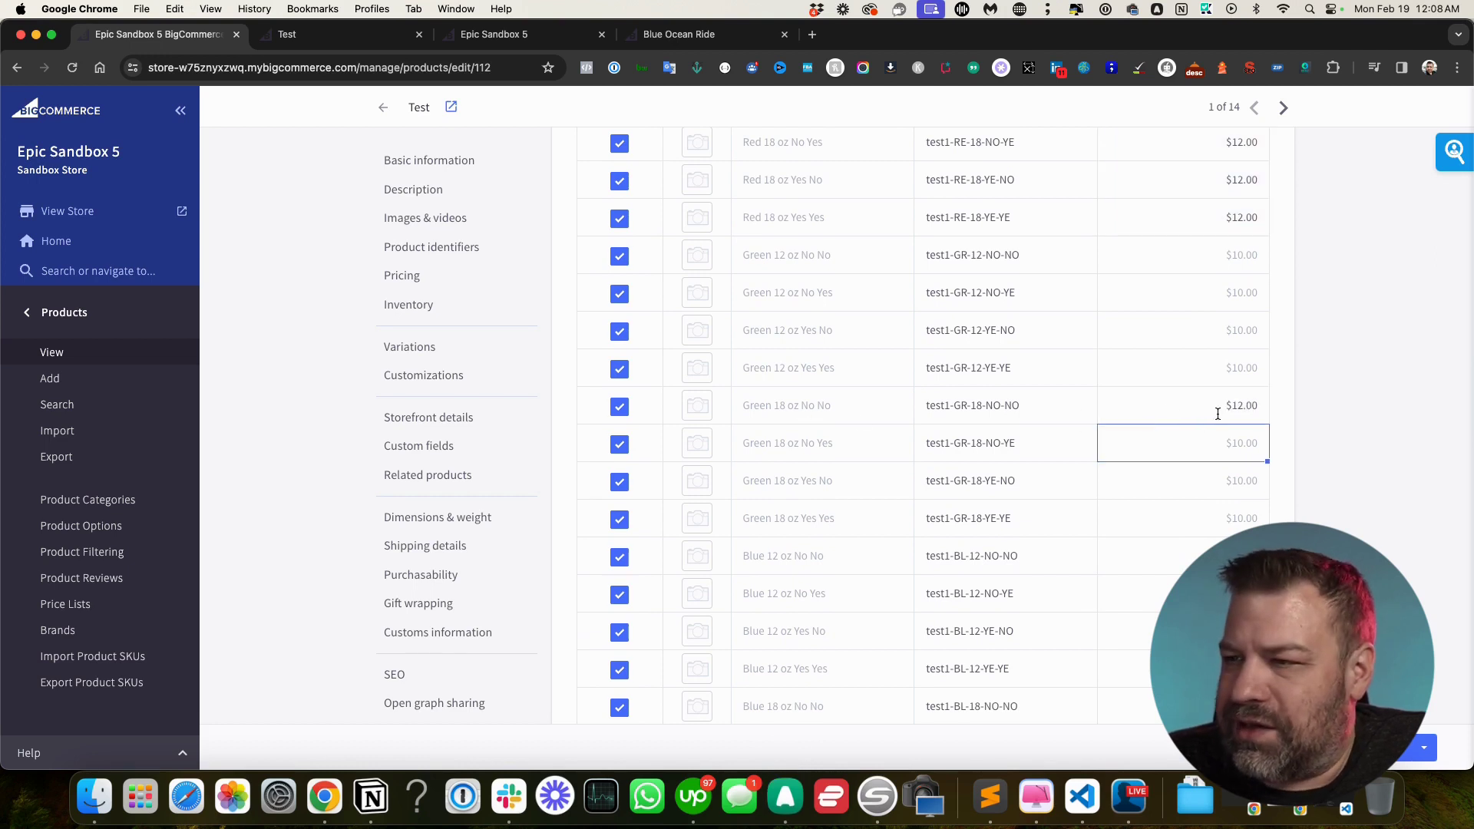
left_click(1261, 407)
left_click_drag(1268, 425, 1256, 527)
Set the default price to $12.00 for Blue 18 oz No No and fill it down to all the Blue 18 oz variants
scroll(1204, 511, "down", 5)
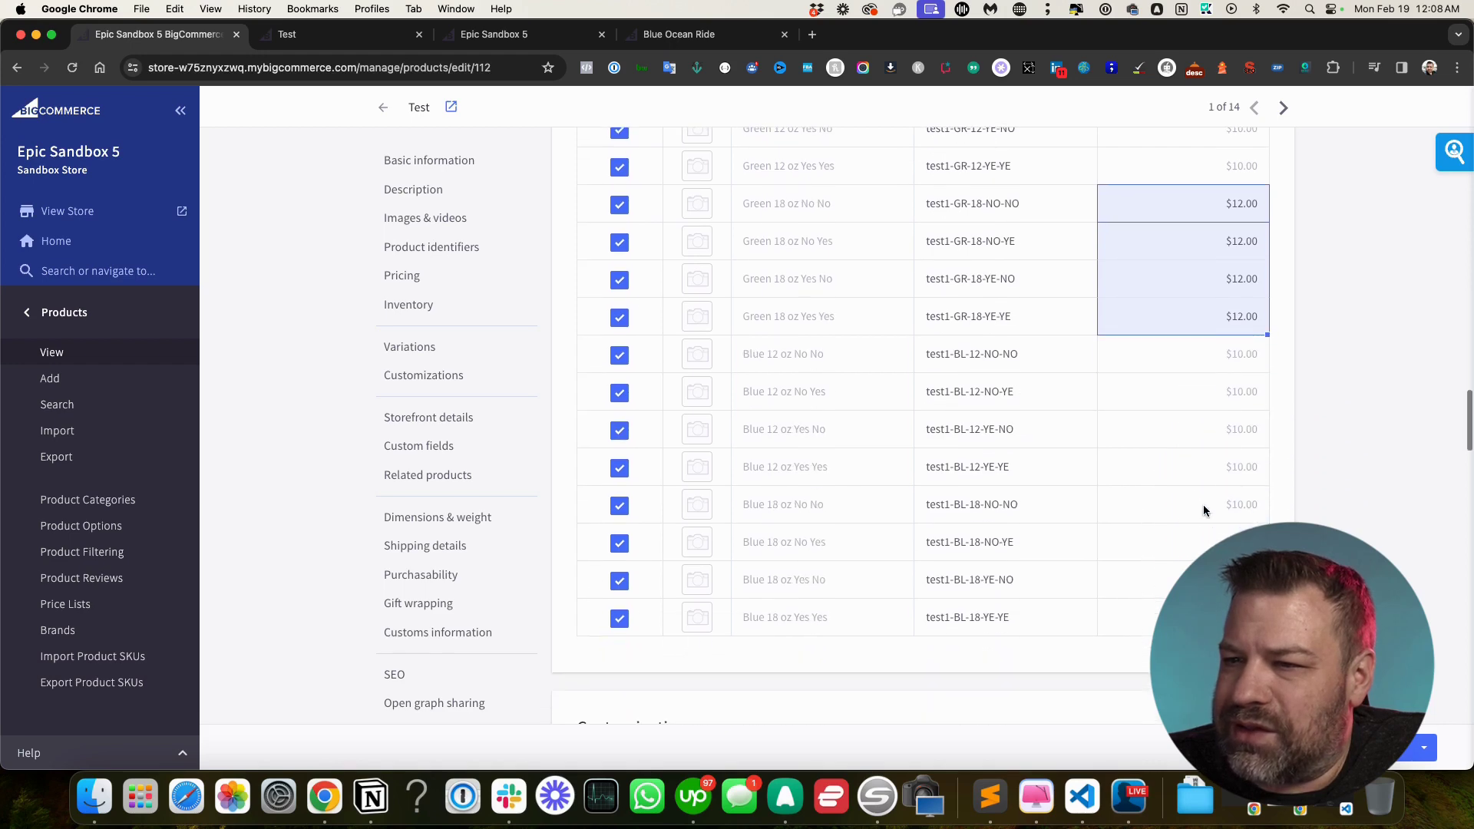
left_click(1244, 513)
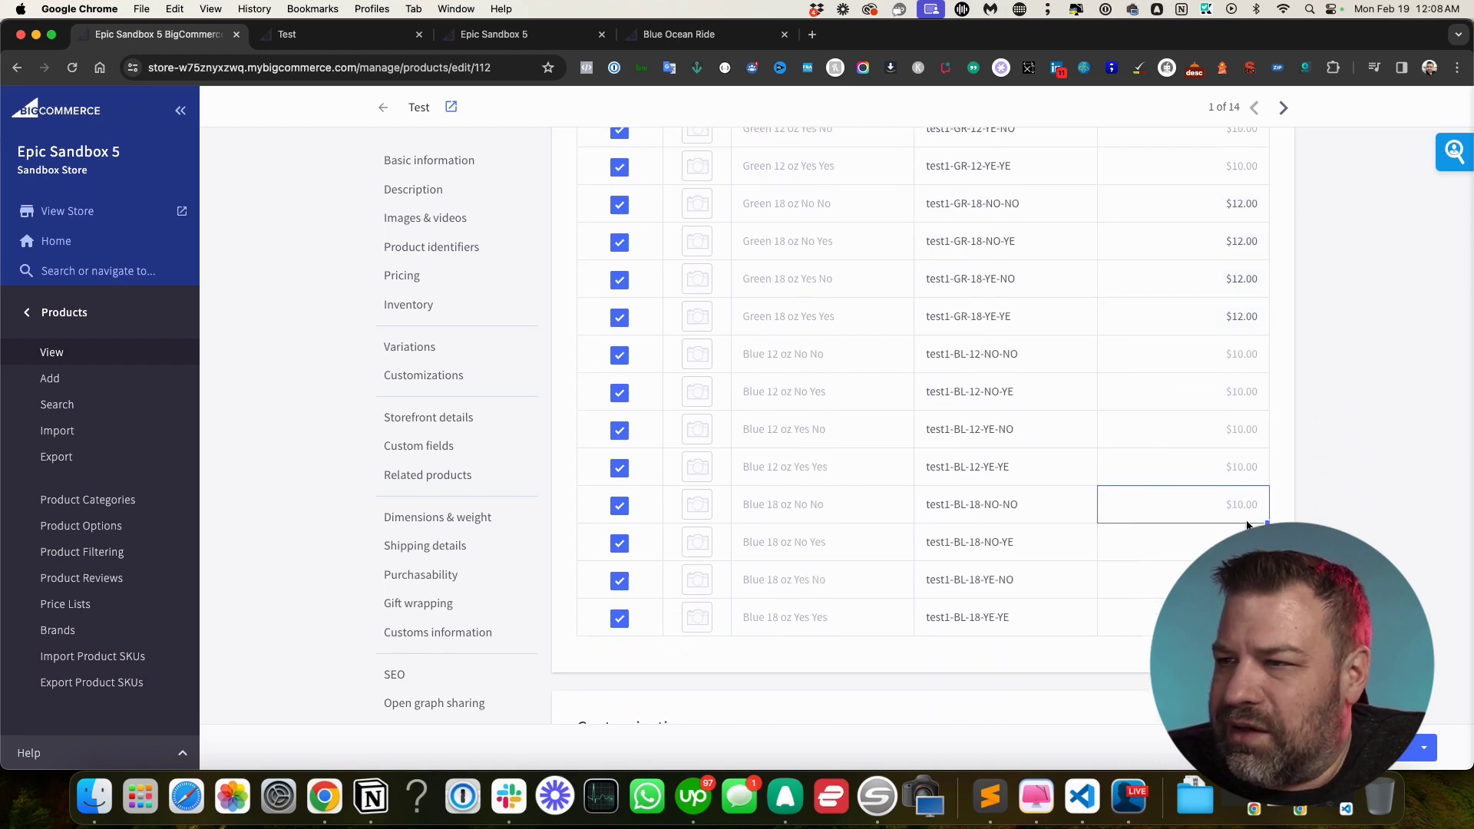
type("12")
key("Return")
left_click(1247, 507)
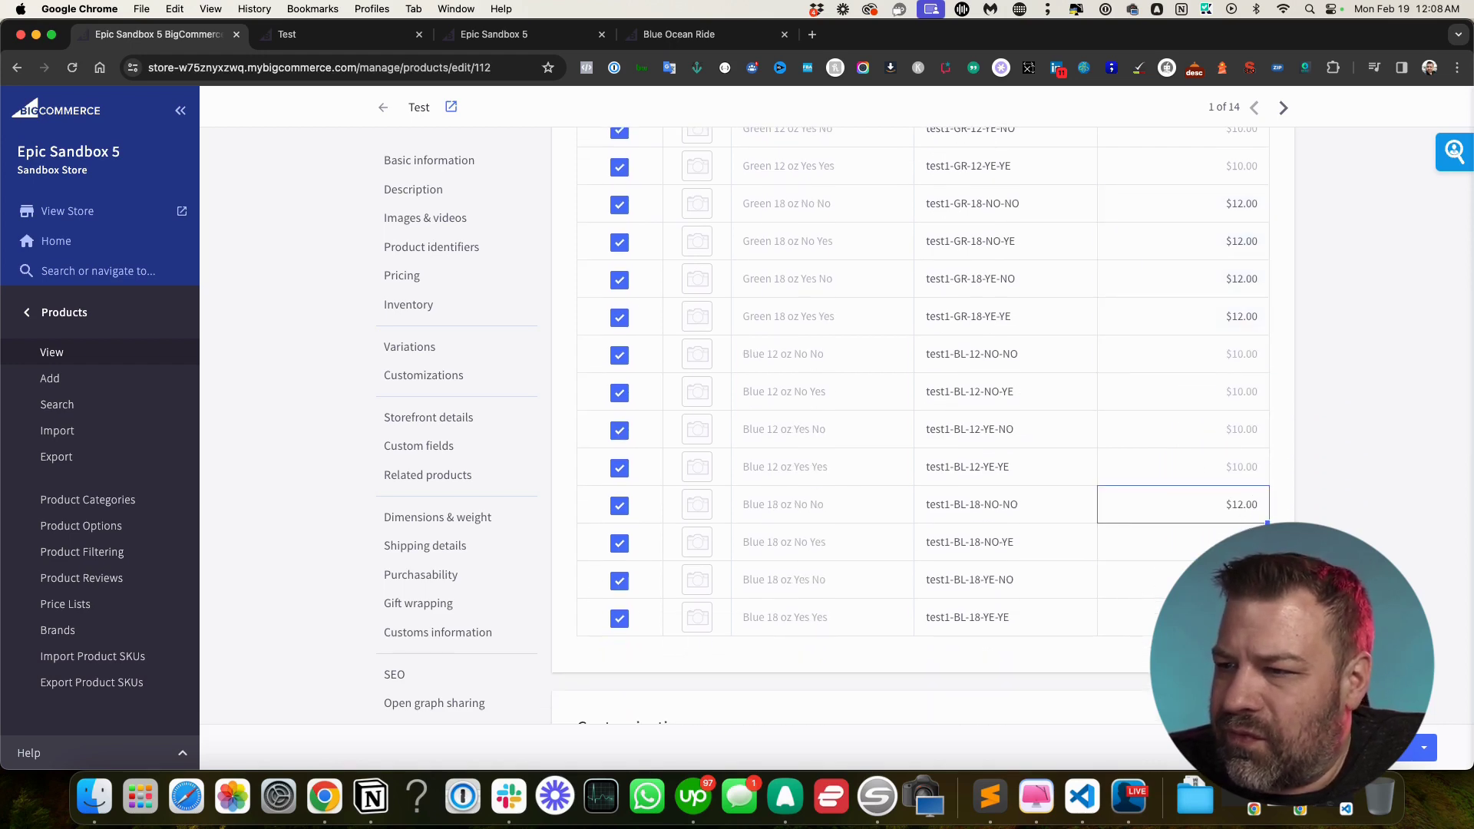
left_click_drag(1268, 523, 1263, 622)
Review the default prices of the Red, Green and Blue variants across the whole variants table
scroll(1168, 569, "up", 4)
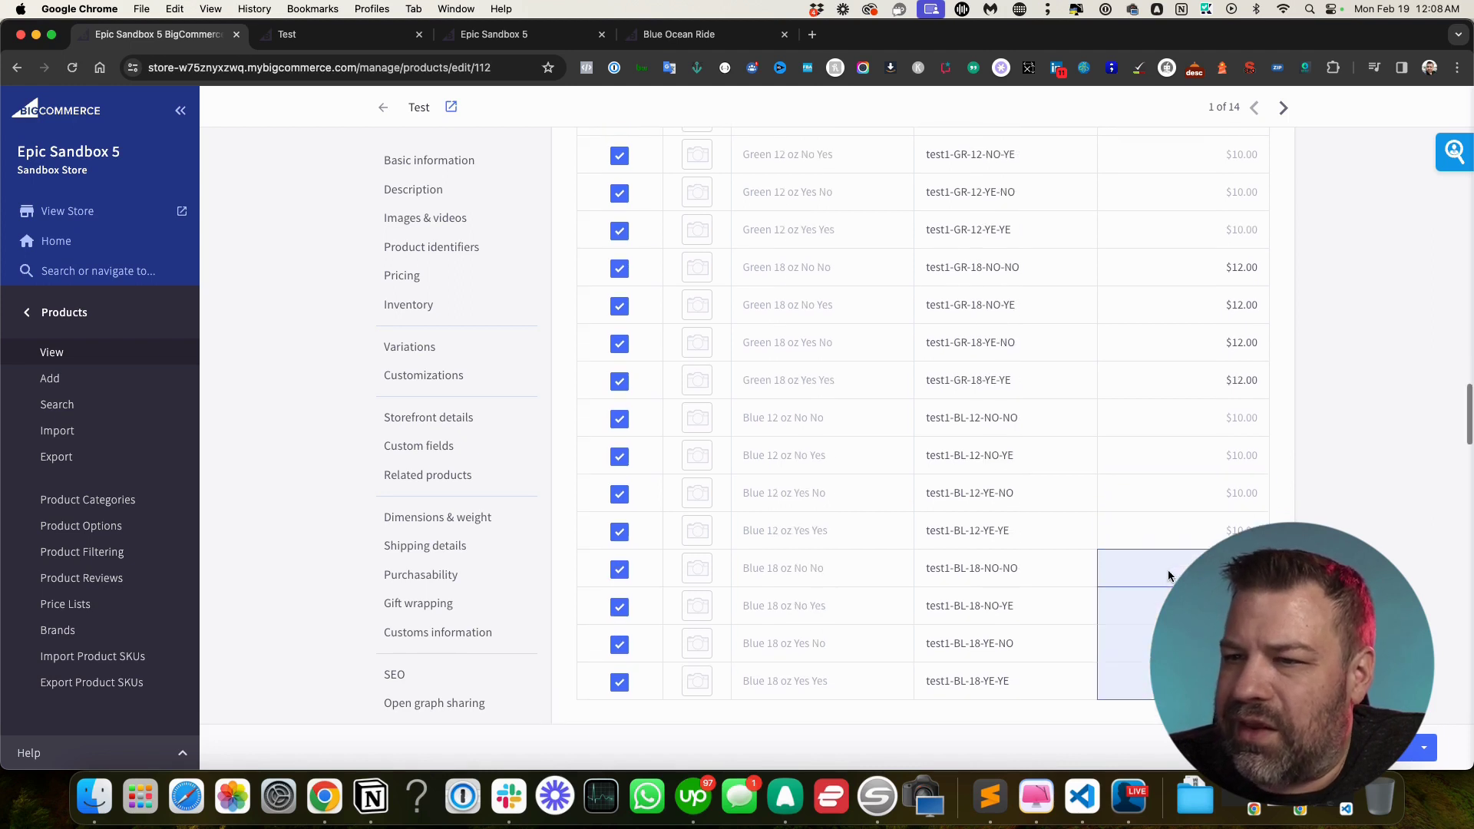
scroll(1168, 574, "up", 10)
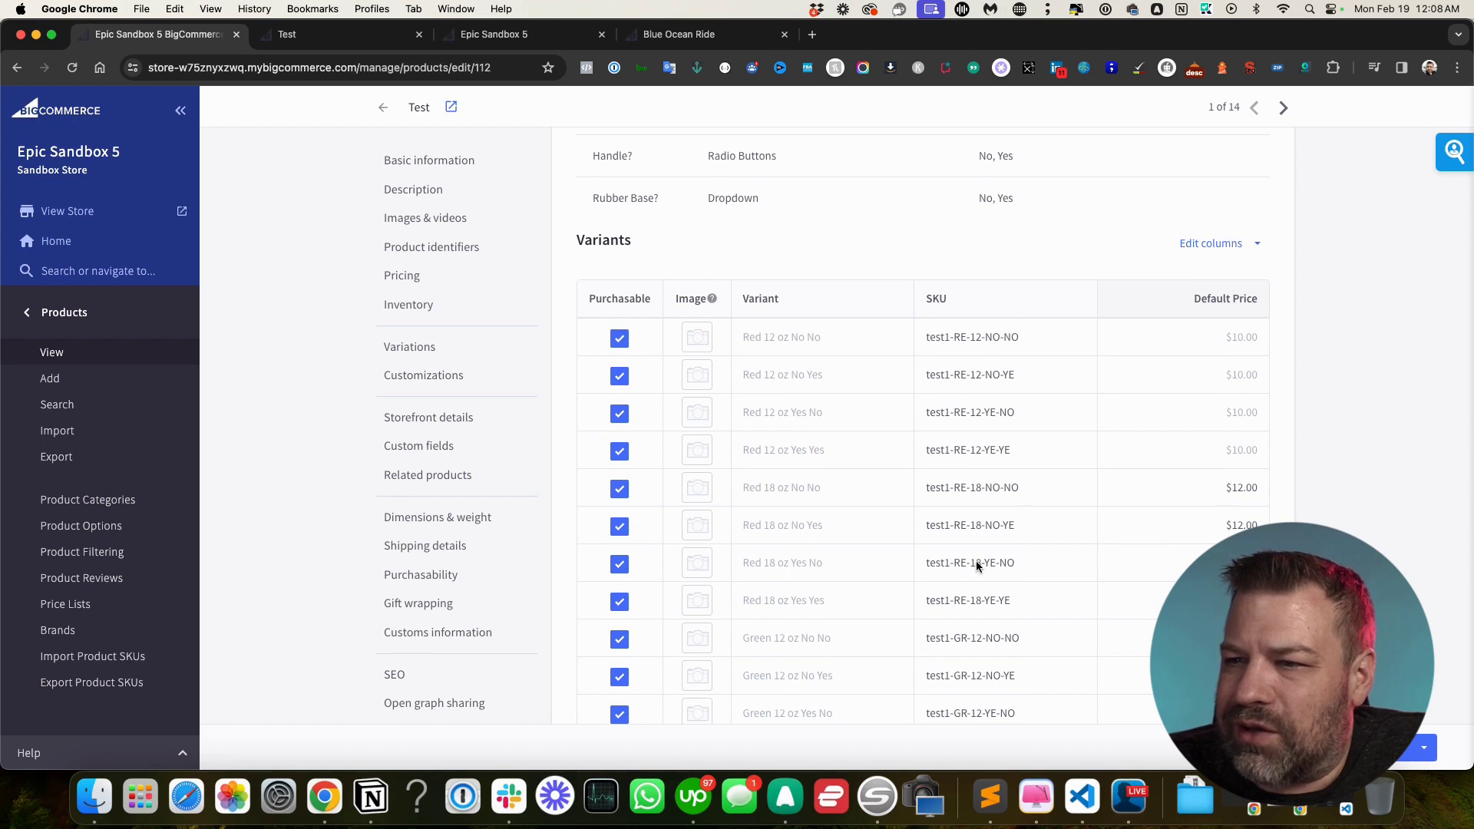
scroll(761, 500, "down", 7)
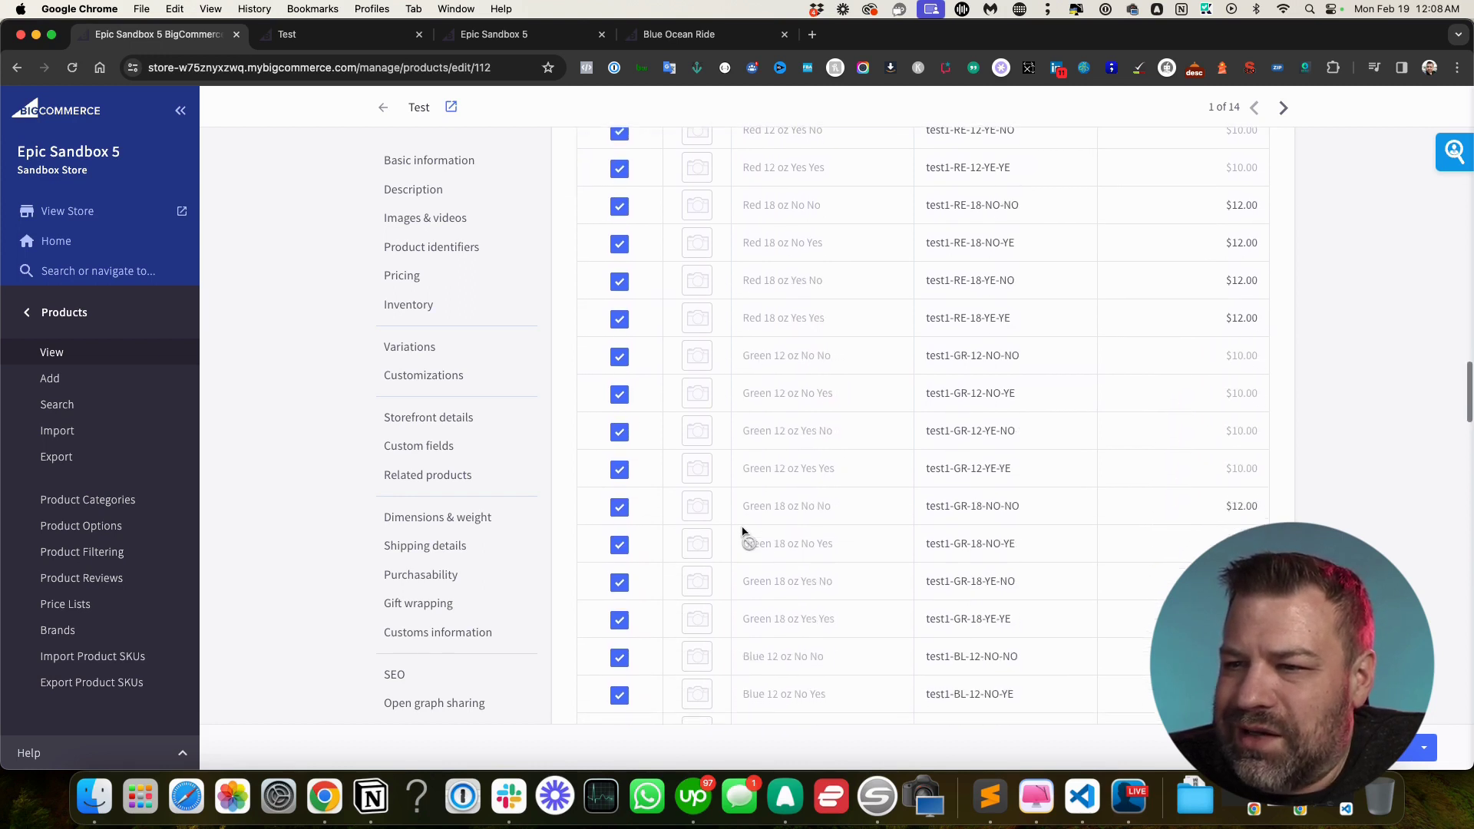
scroll(751, 515, "down", 8)
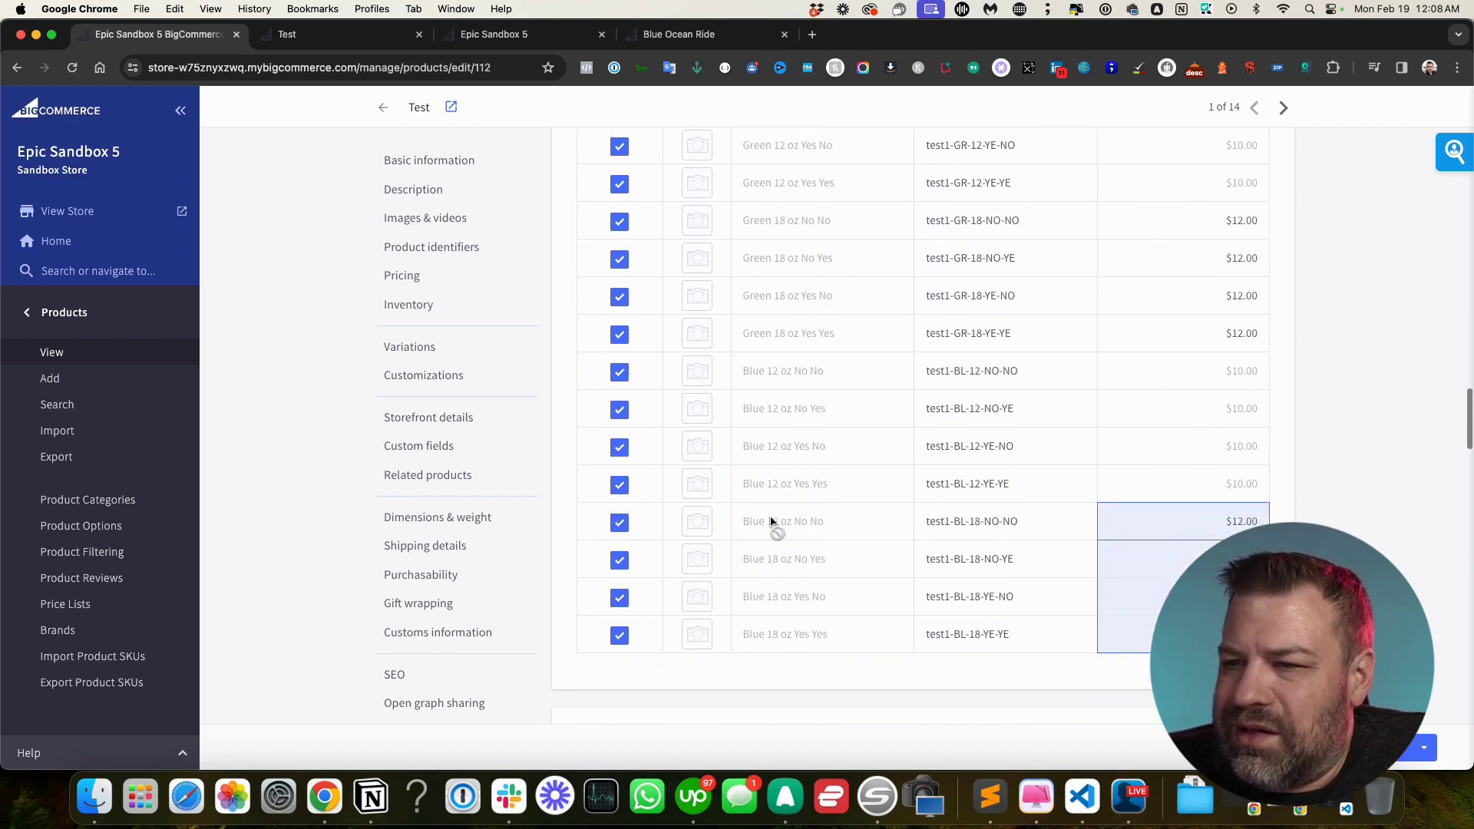
scroll(817, 537, "up", 2)
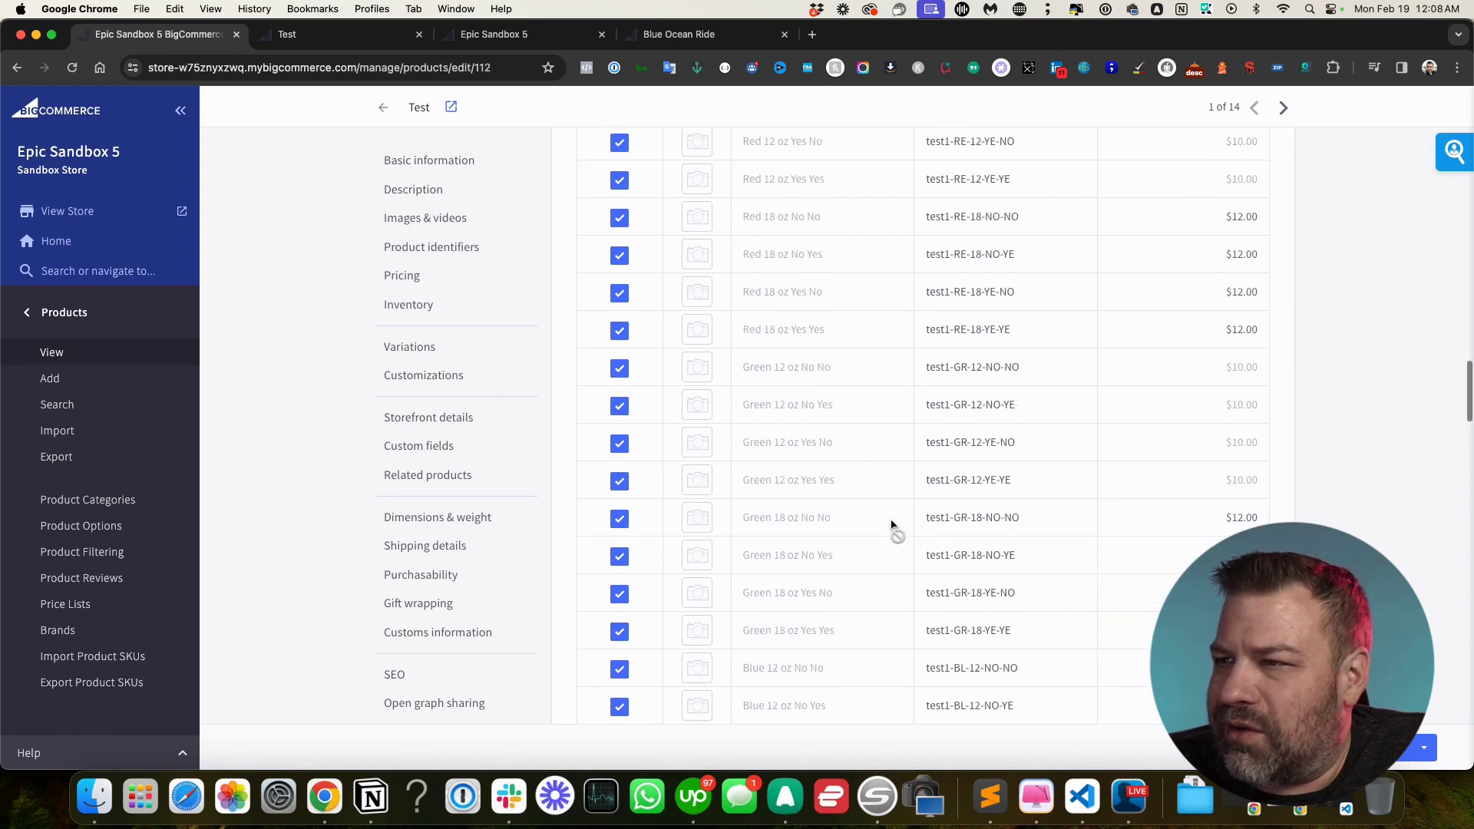
scroll(891, 525, "down", 2)
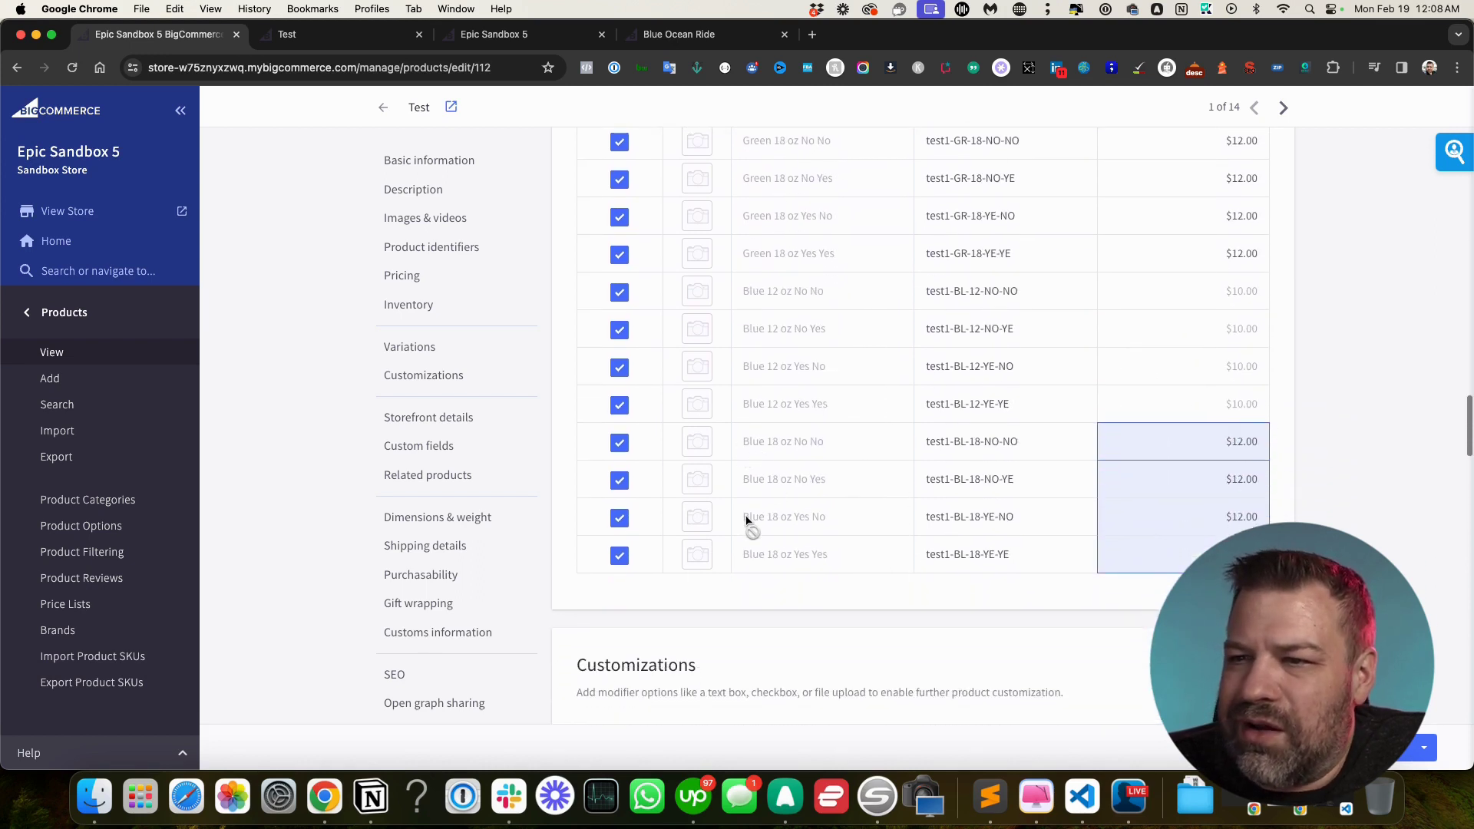
scroll(1145, 438, "up", 13)
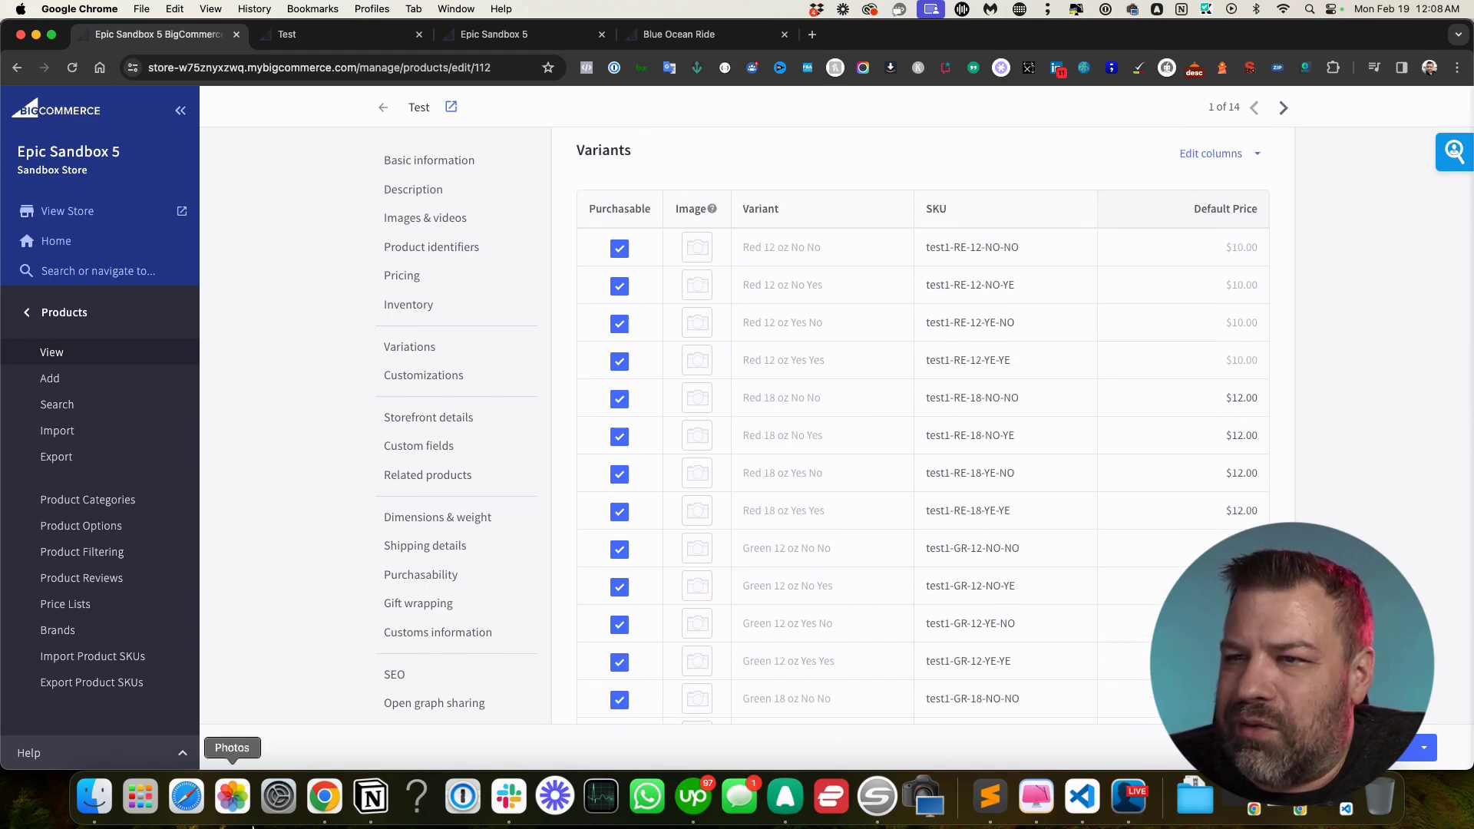
Switch to Finder and minimize the Ecamm Live Recordings window to reach the sample mugs folder beside the variants table
left_click(103, 800)
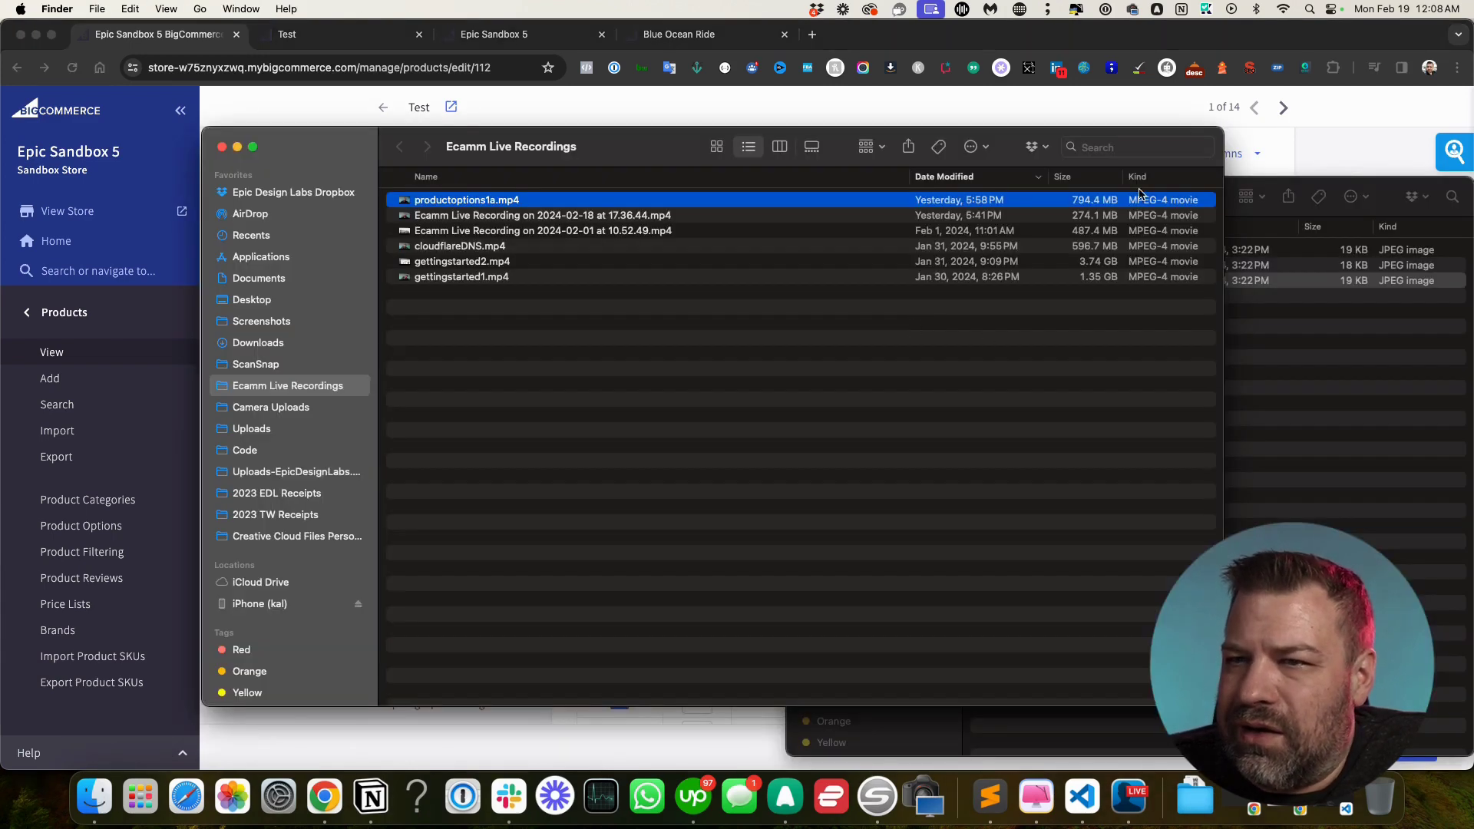
left_click(1343, 129)
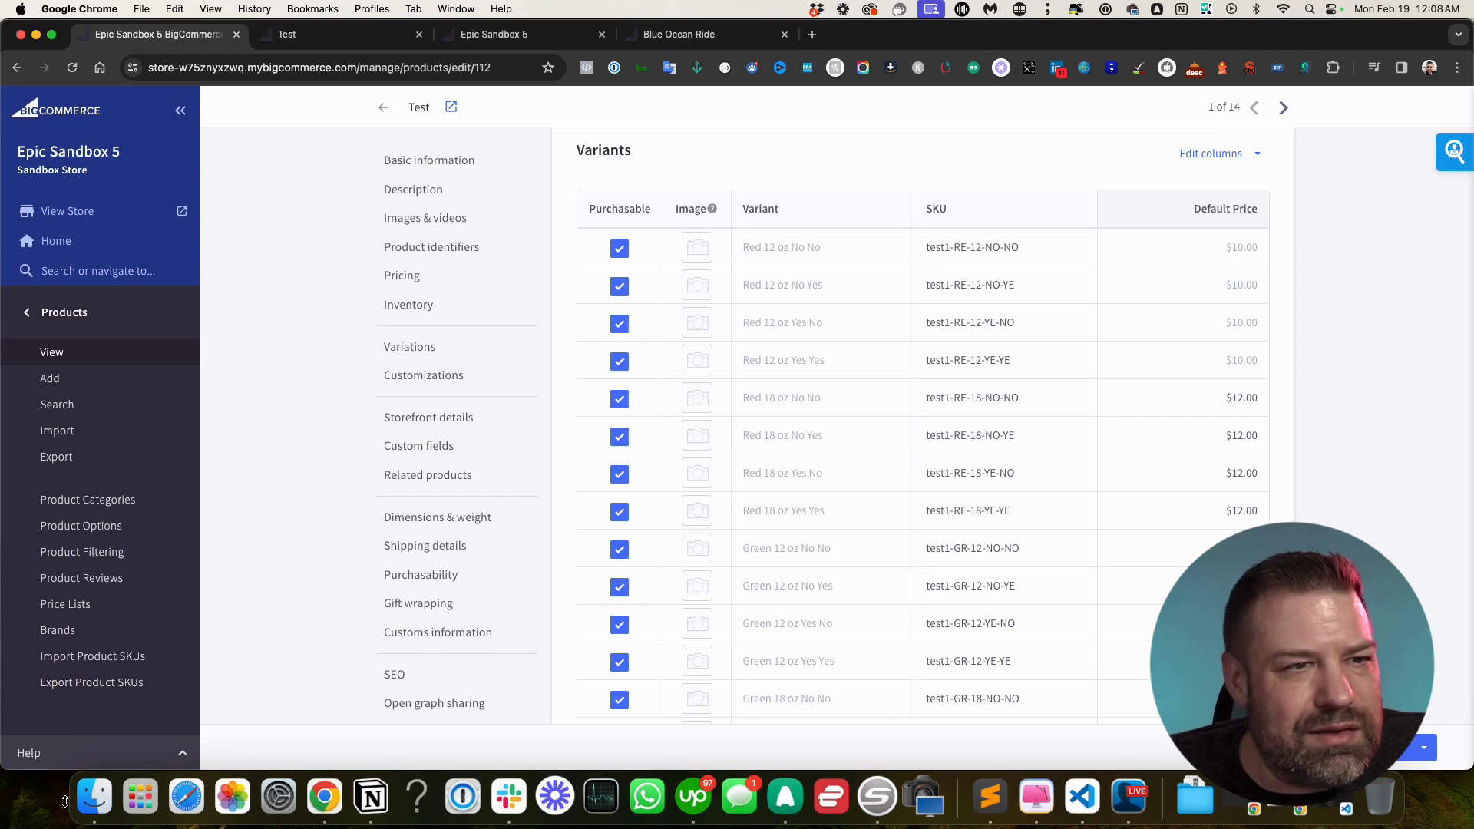
left_click(95, 811)
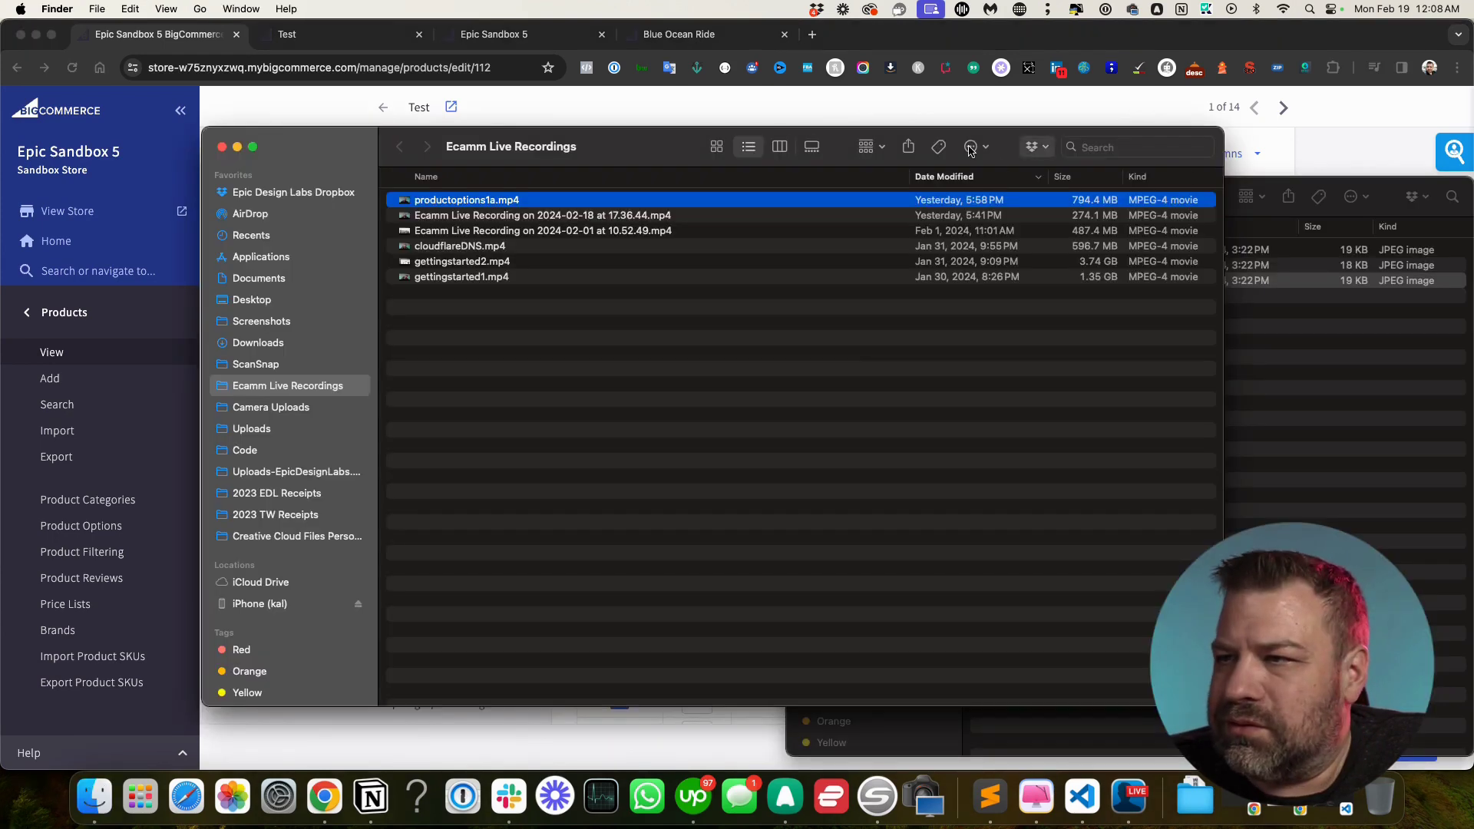
left_click(238, 148)
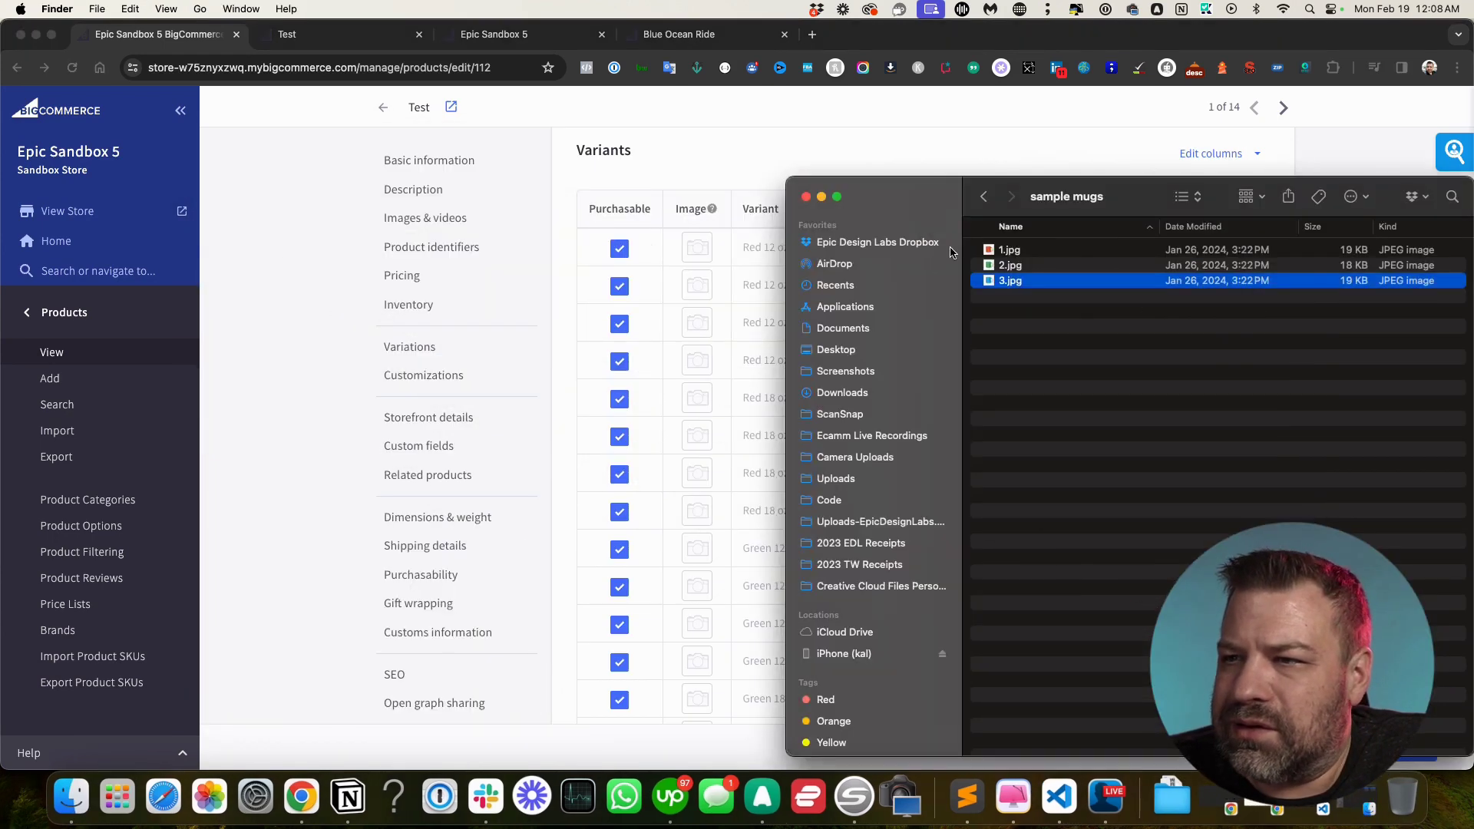
Move the sample mugs window clear of the Image column and assign 1.jpg to the Red 12 oz No No variant
left_click_drag(901, 195, 955, 198)
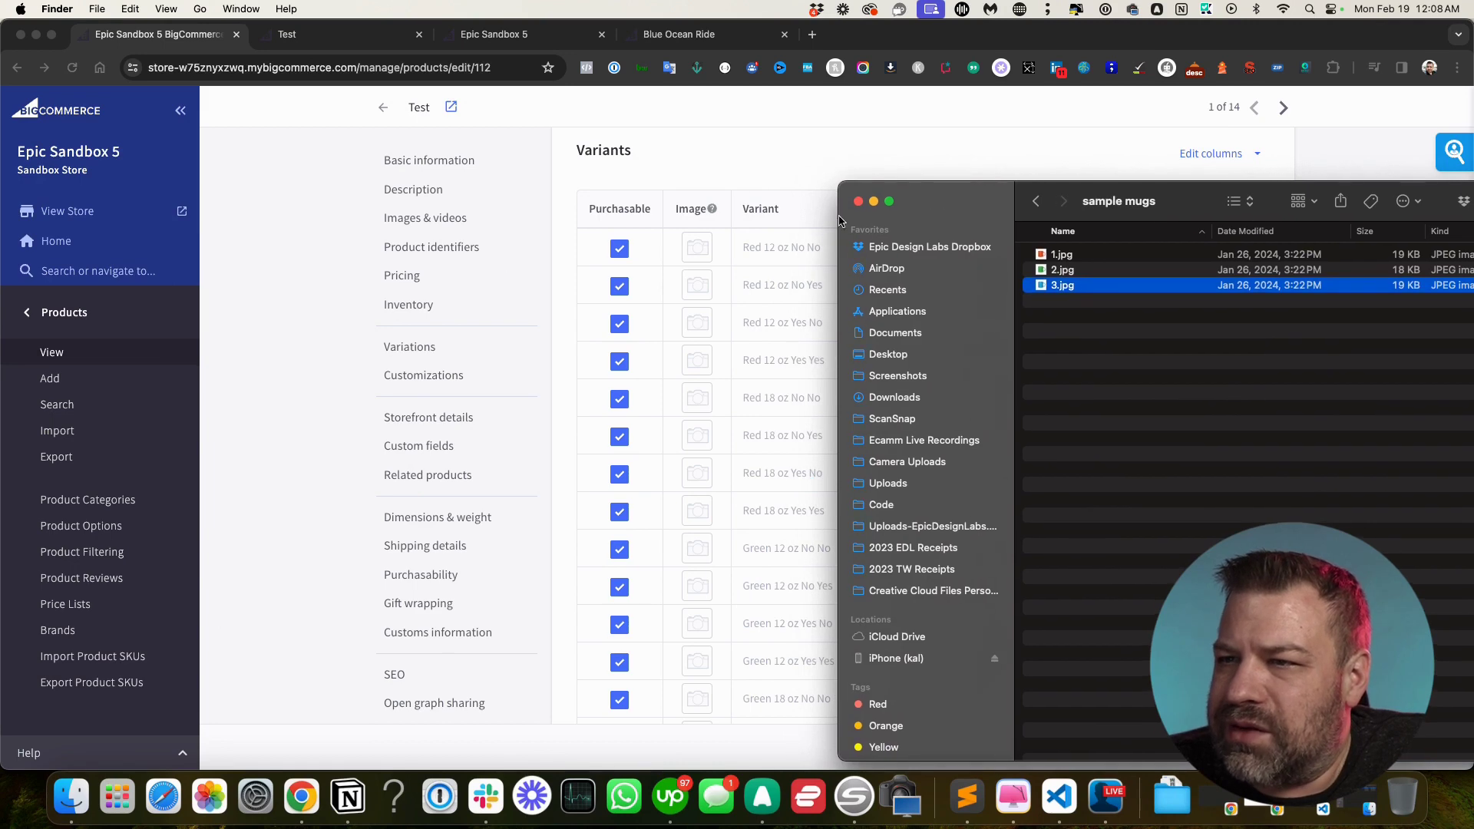
left_click_drag(839, 220, 889, 217)
left_click_drag(1108, 259, 697, 247)
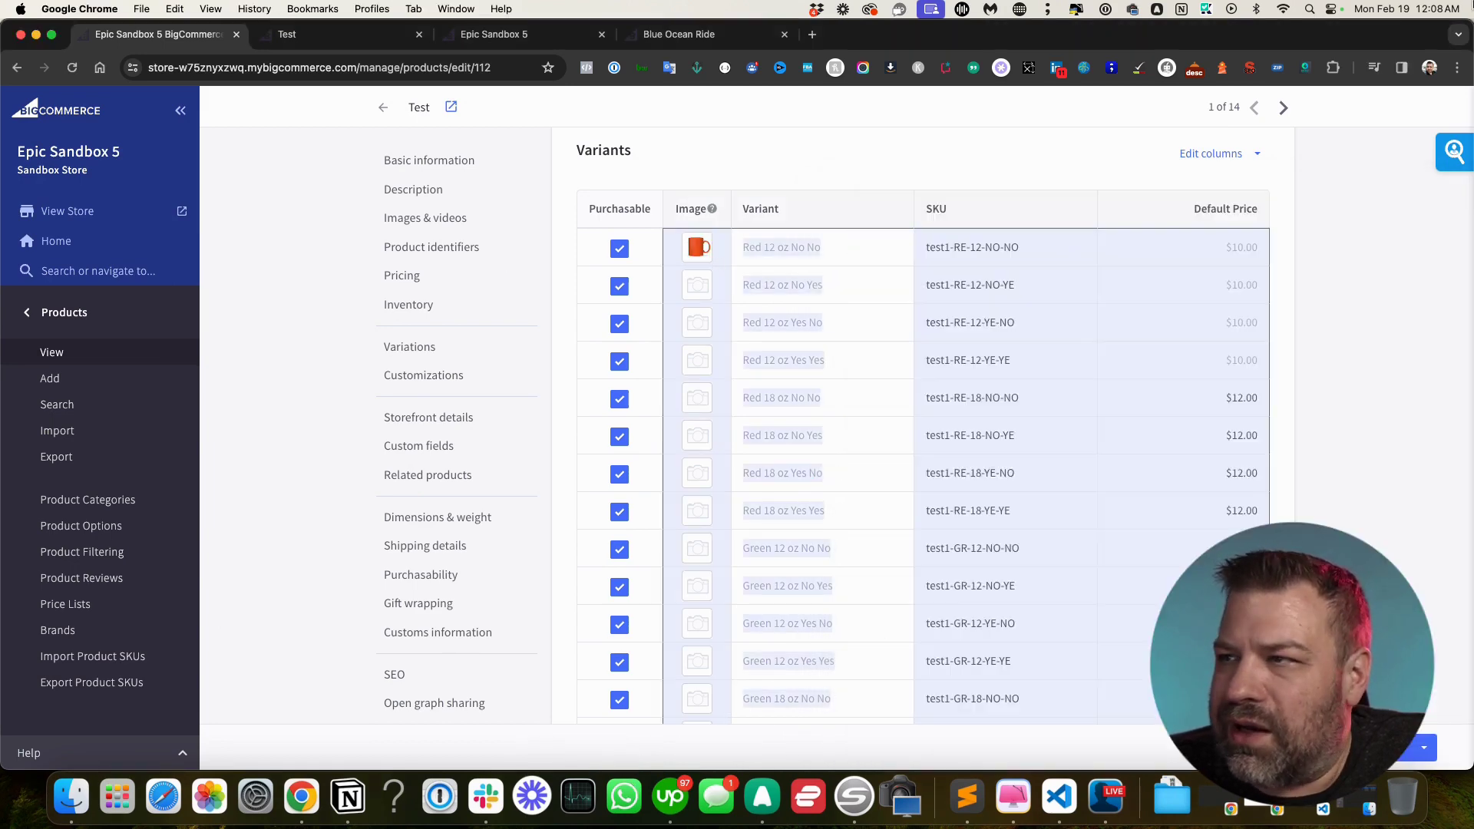
Narrow the browser window to keep Finder reachable and assign 1.jpg to the Red 12 oz No Yes variant
left_click_drag(1463, 25, 1432, 26)
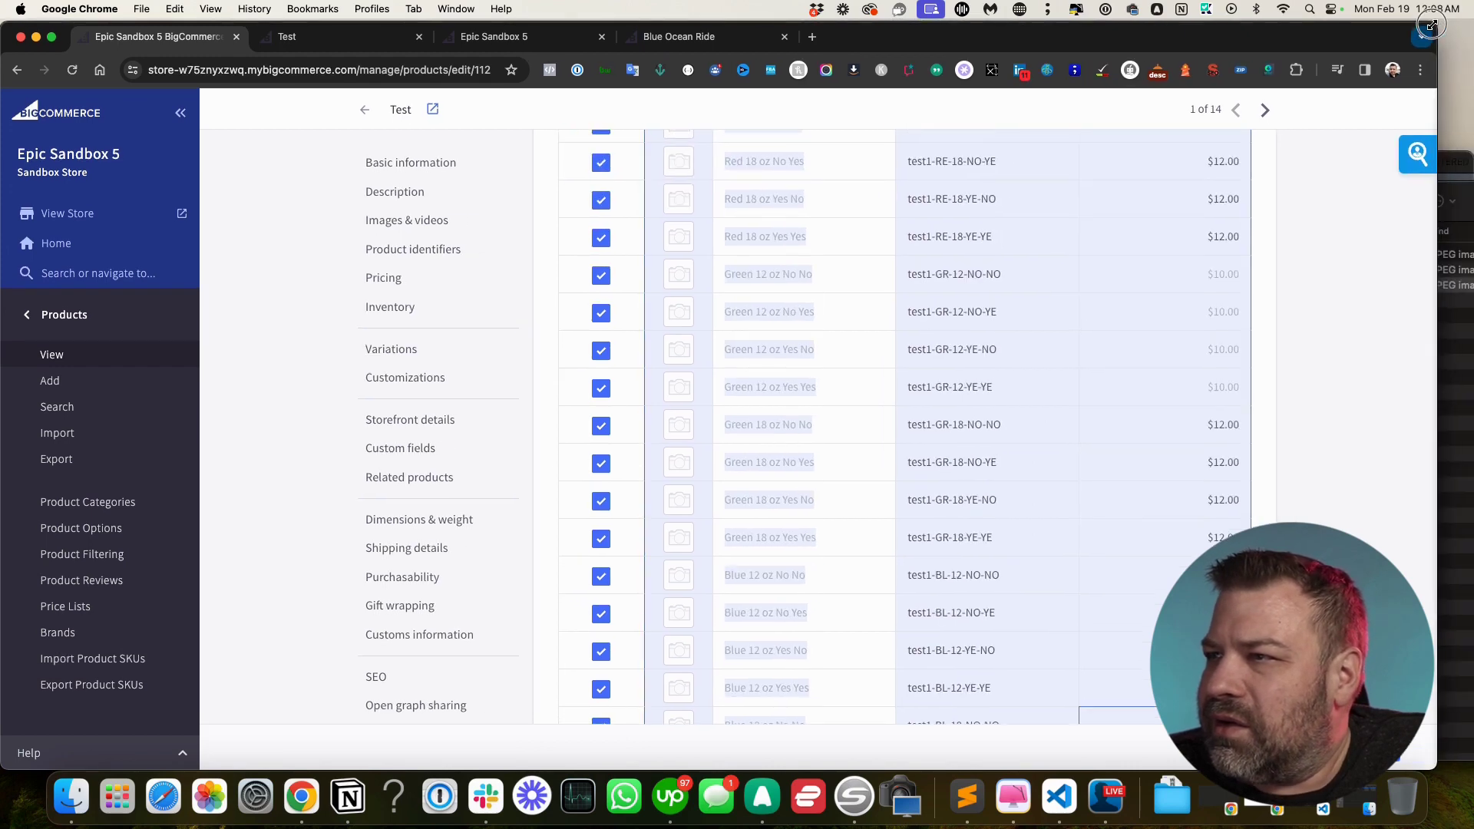
left_click(1466, 199)
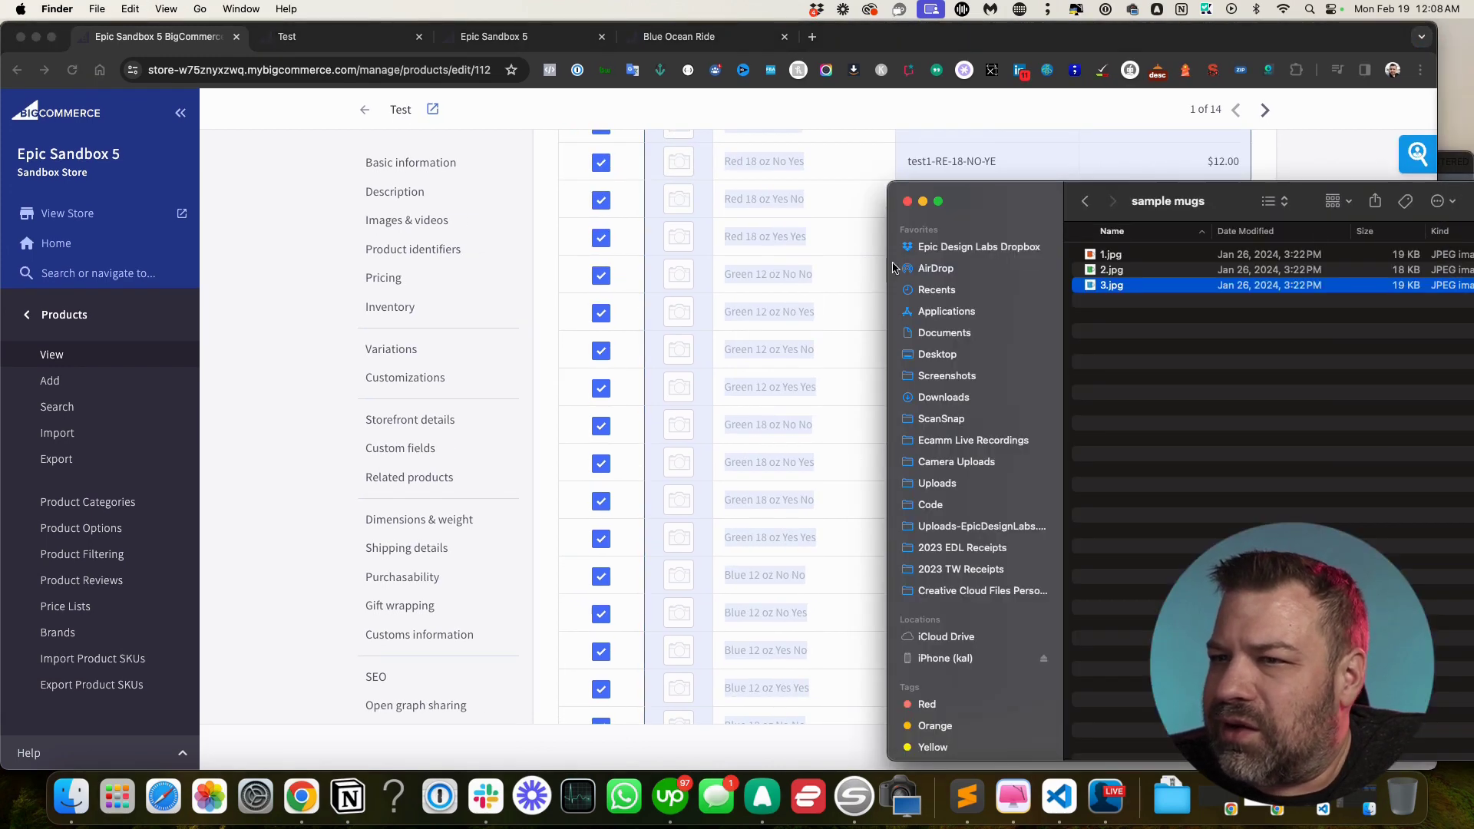
scroll(744, 285, "up", 5)
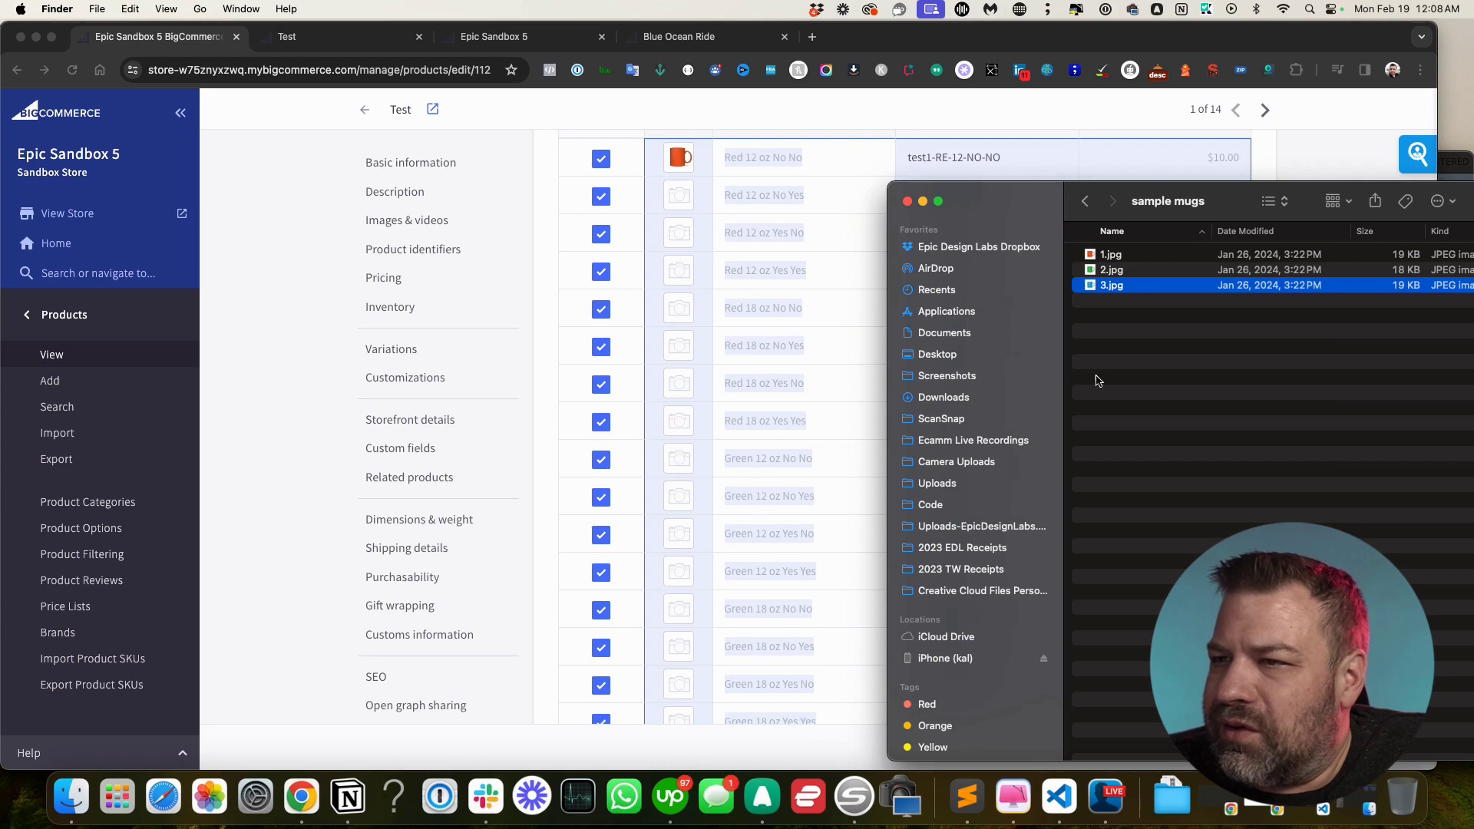
left_click_drag(1098, 381, 699, 202)
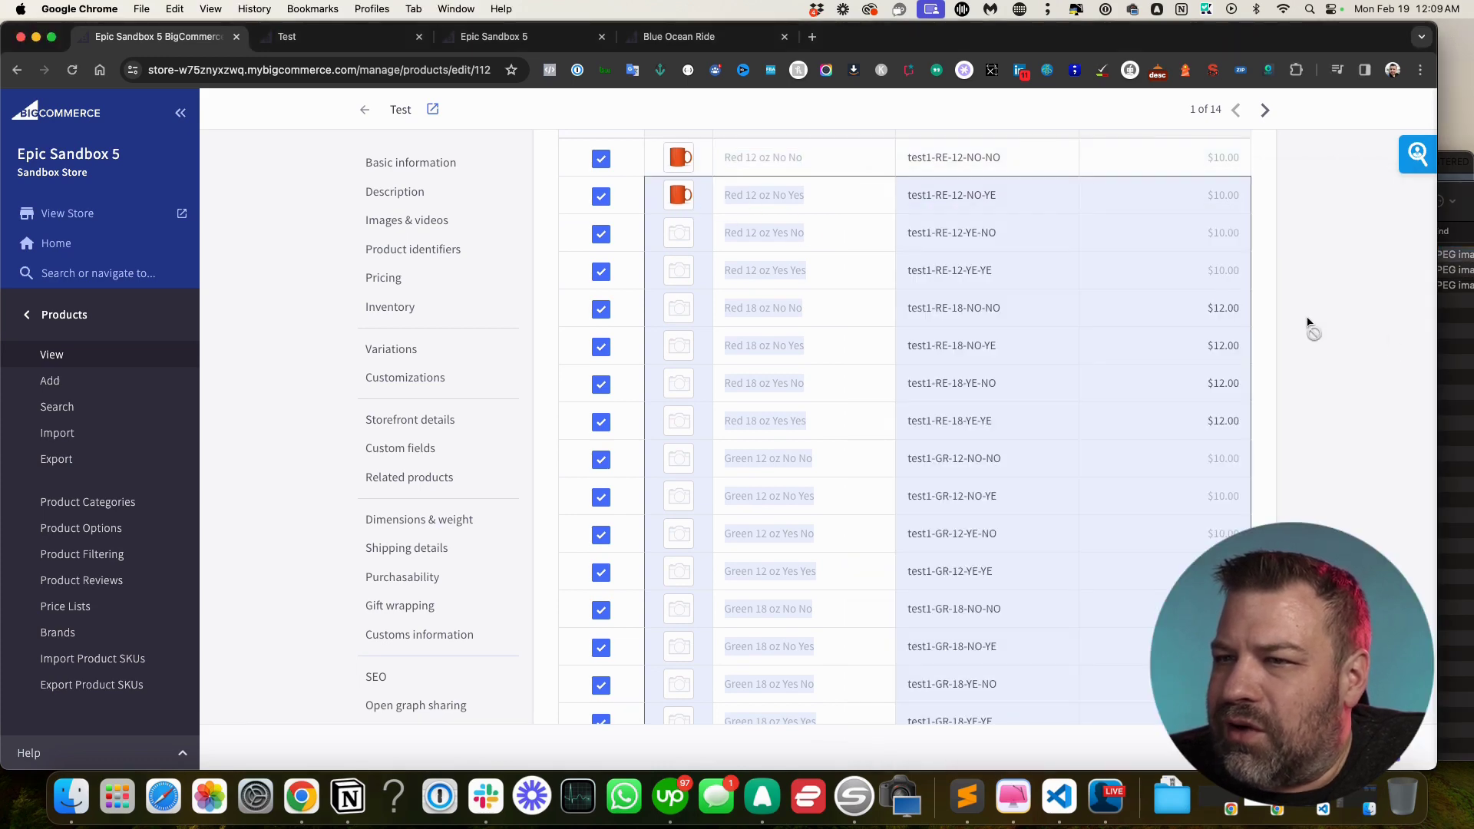
Assign 1.jpg from the sample mugs folder to the Red 12 oz Yes No and Red 12 oz Yes Yes variants
left_click(1467, 342)
left_click_drag(1114, 268, 680, 233)
left_click(1471, 416)
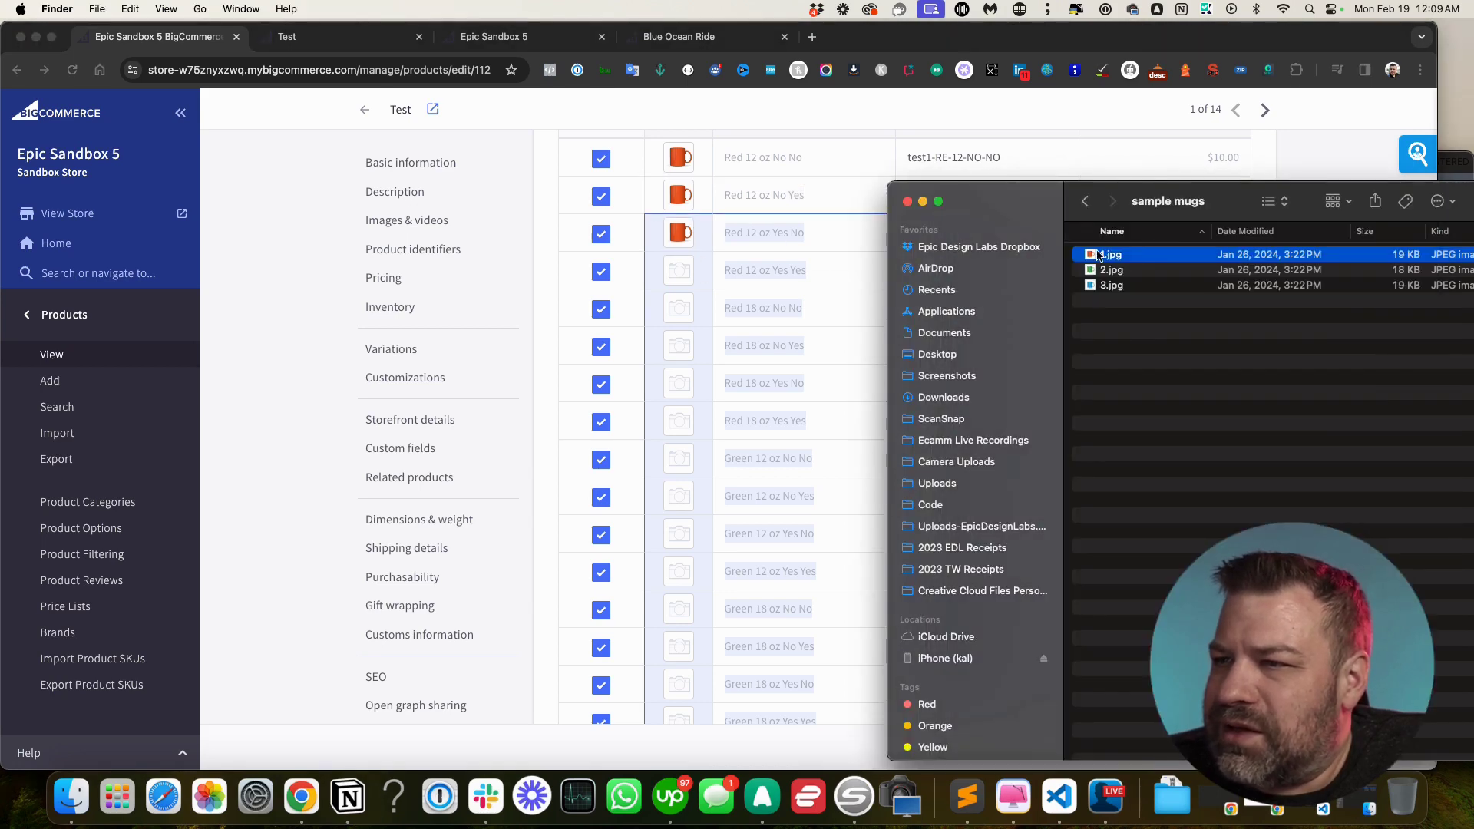
left_click_drag(1098, 255, 679, 271)
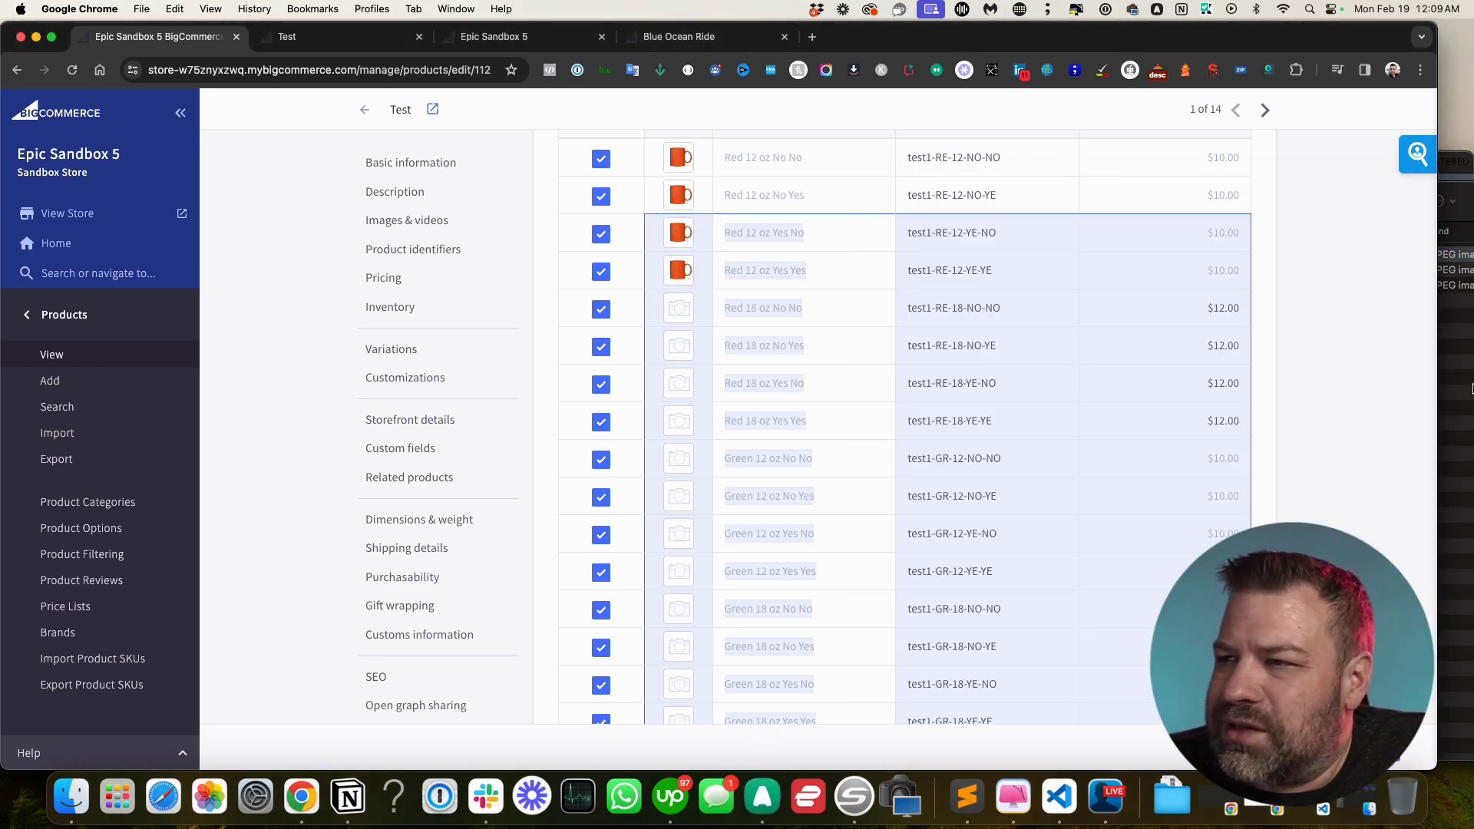
Assign 1.jpg from the sample mugs folder to all four Red 18 oz variants
left_click(1469, 355)
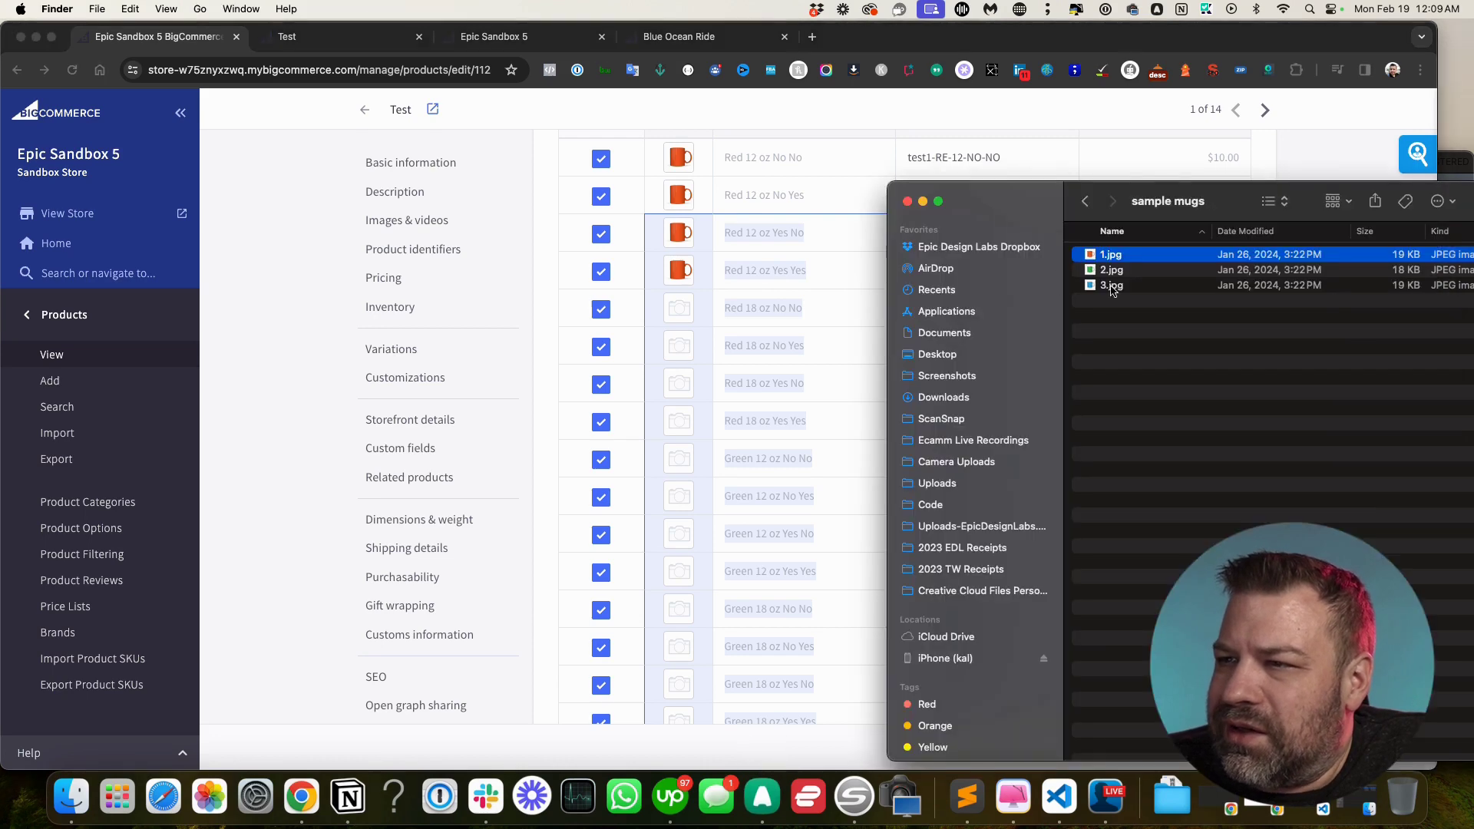
left_click_drag(1108, 260, 680, 309)
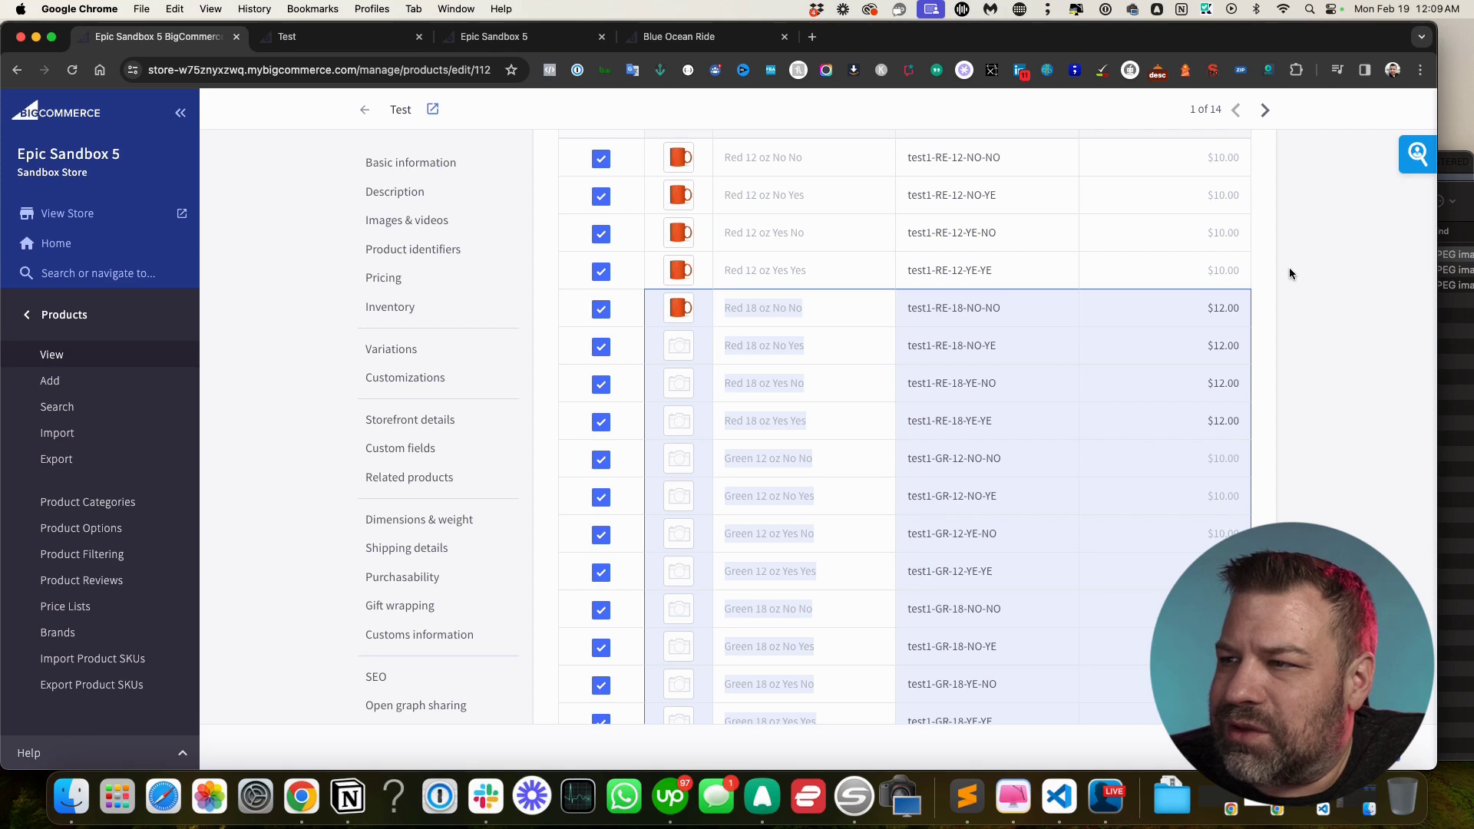
left_click(1468, 367)
left_click_drag(1111, 258, 681, 346)
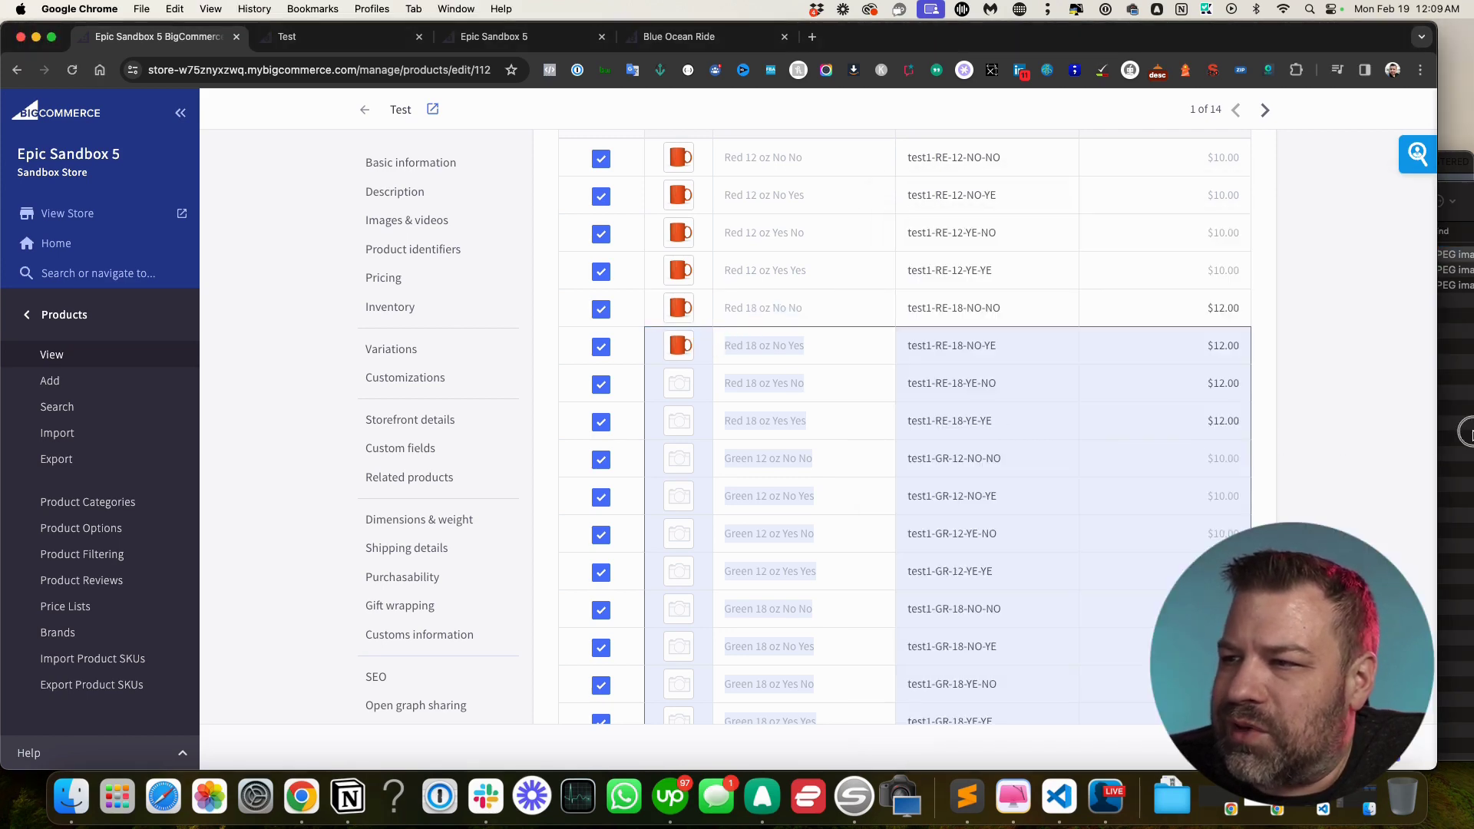
left_click(1467, 434)
left_click_drag(1107, 259, 679, 383)
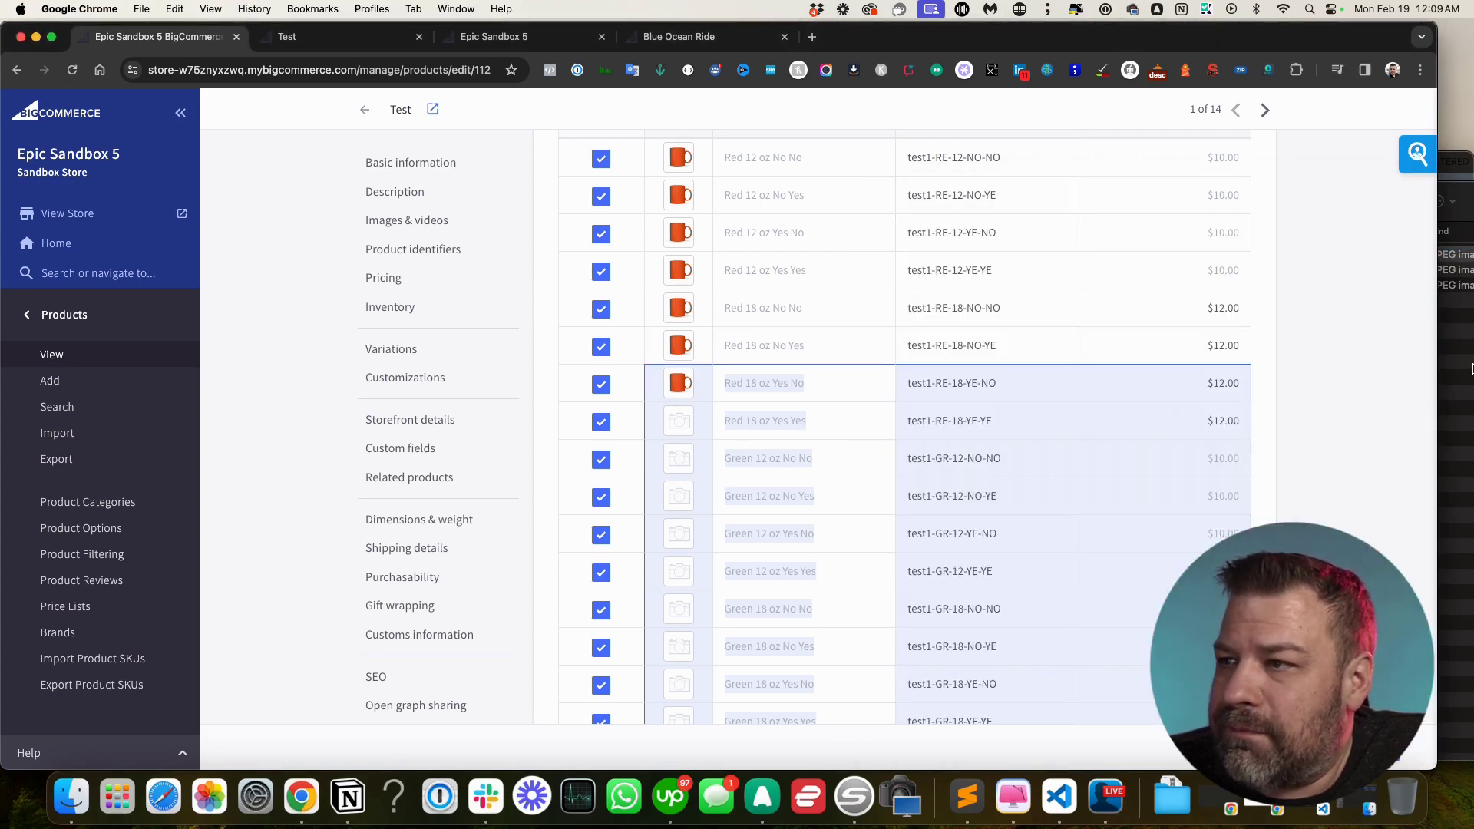
left_click(1468, 346)
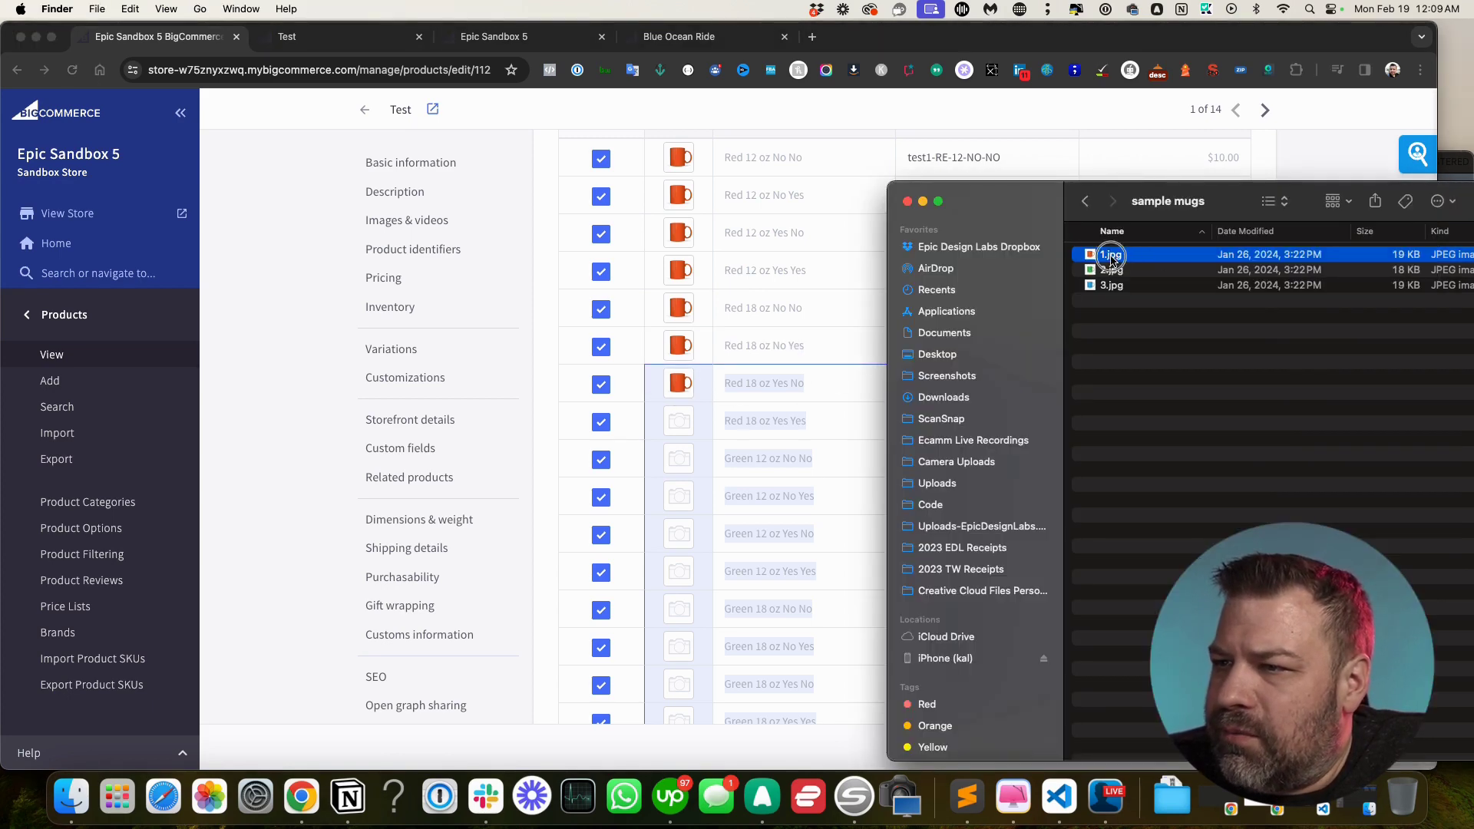
left_click_drag(1111, 259, 679, 420)
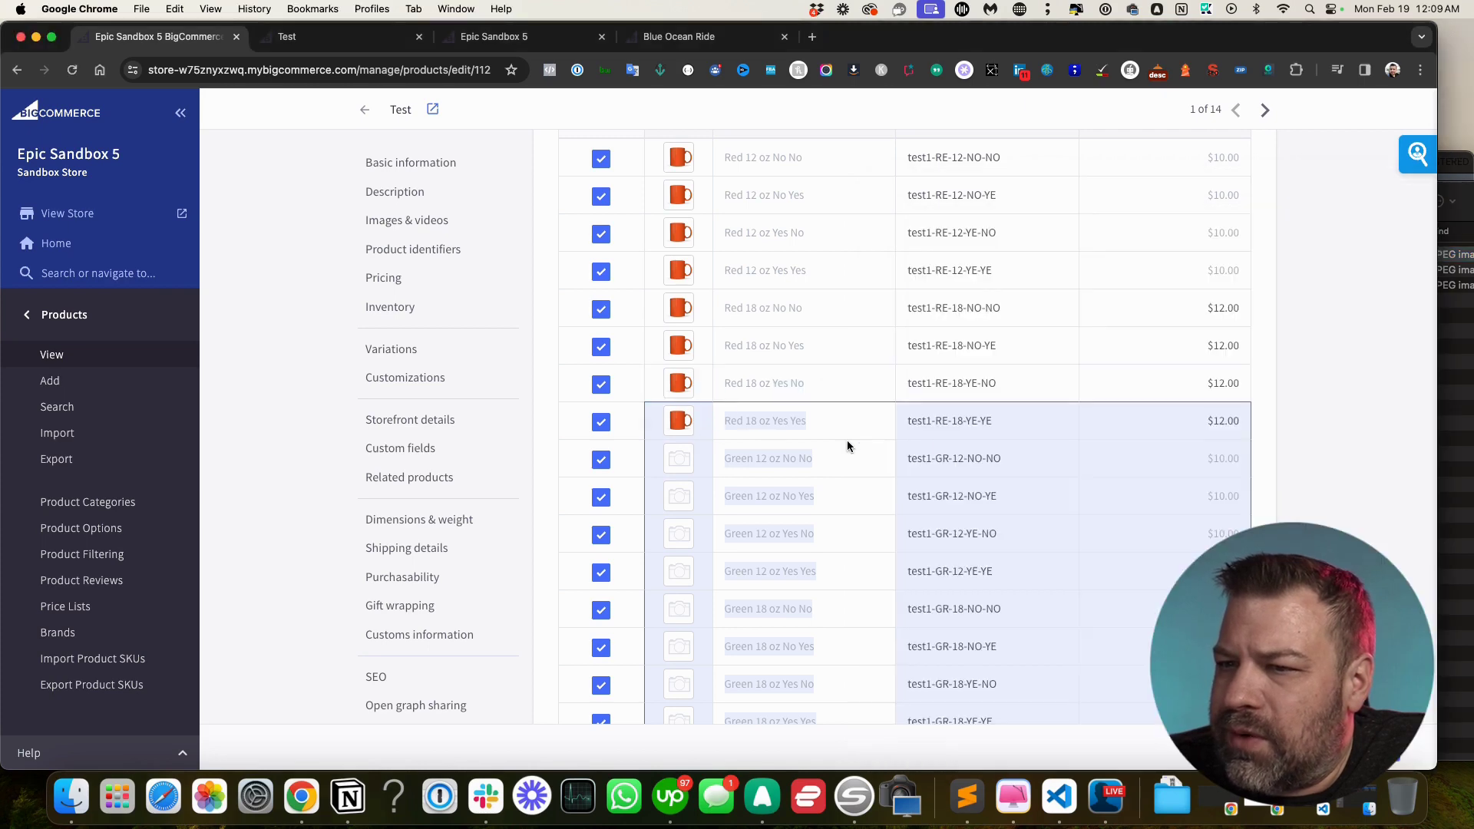
Assign 2.jpg to the Green 12 oz No No variant and save the product
left_click(1452, 429)
left_click_drag(1144, 275, 688, 464)
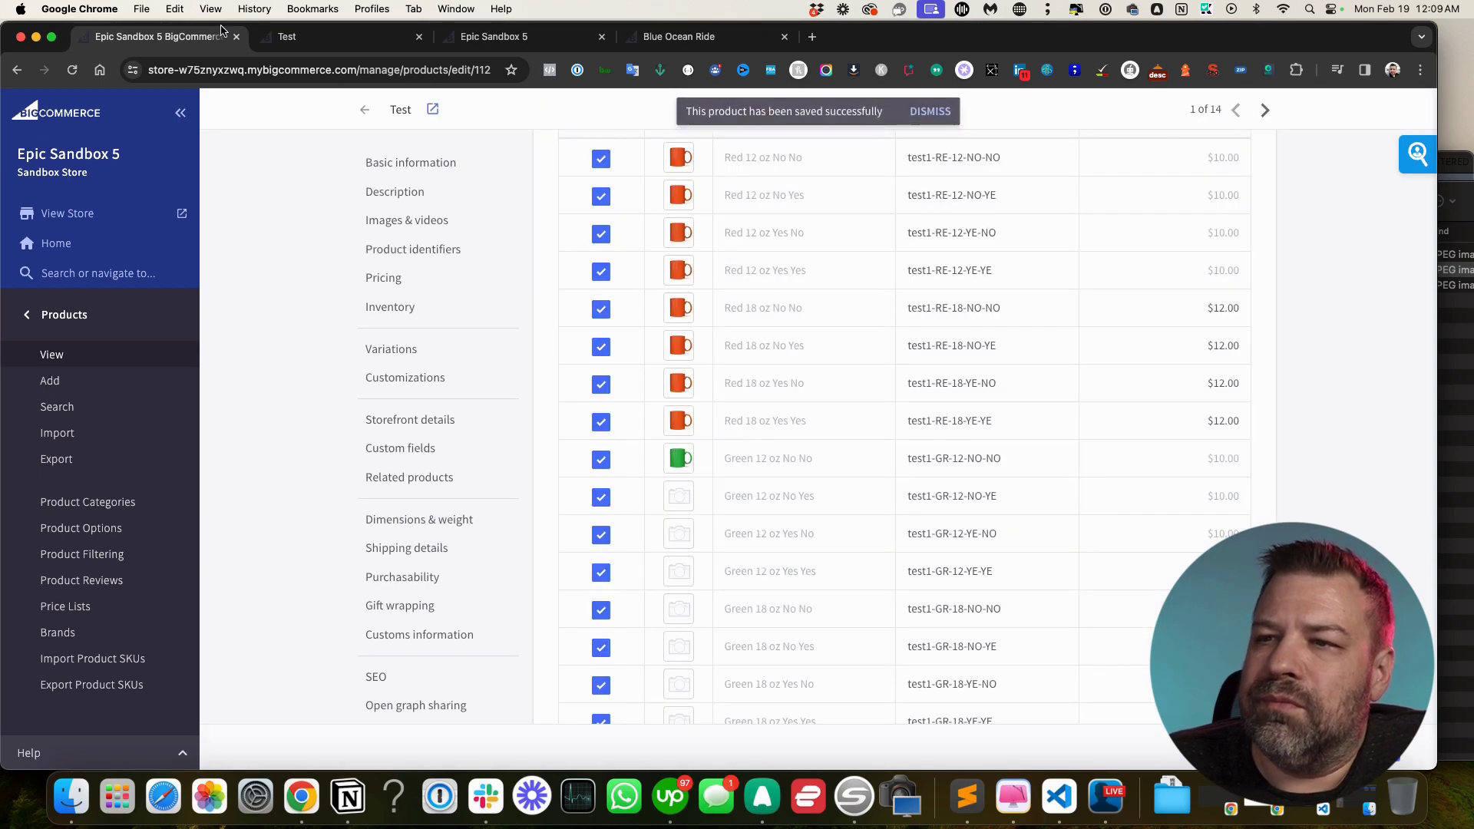
Select the Red color and 12 oz size on the Test product's storefront page to check the variant image
left_click(313, 40)
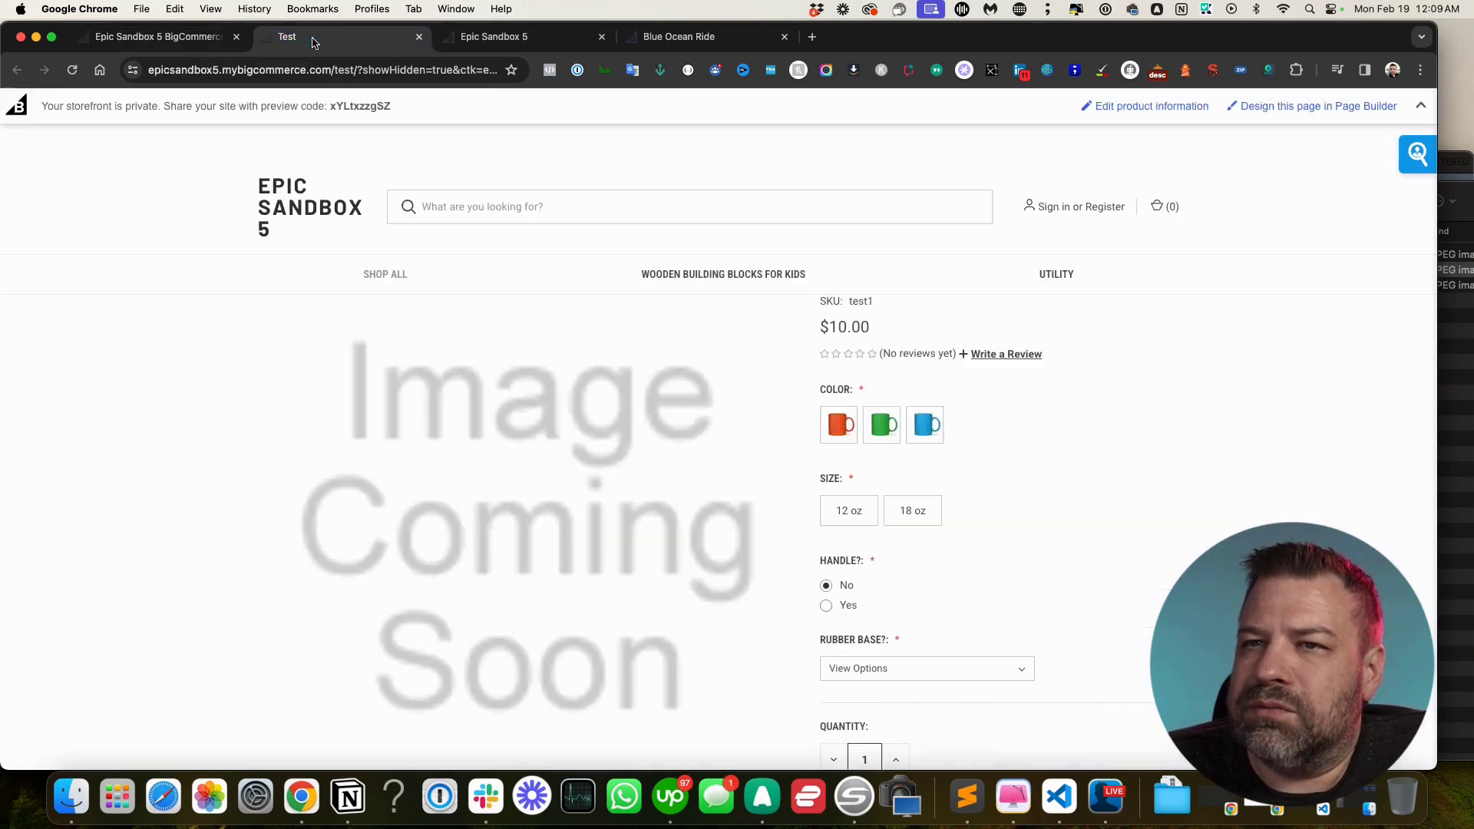
left_click(840, 427)
left_click(849, 513)
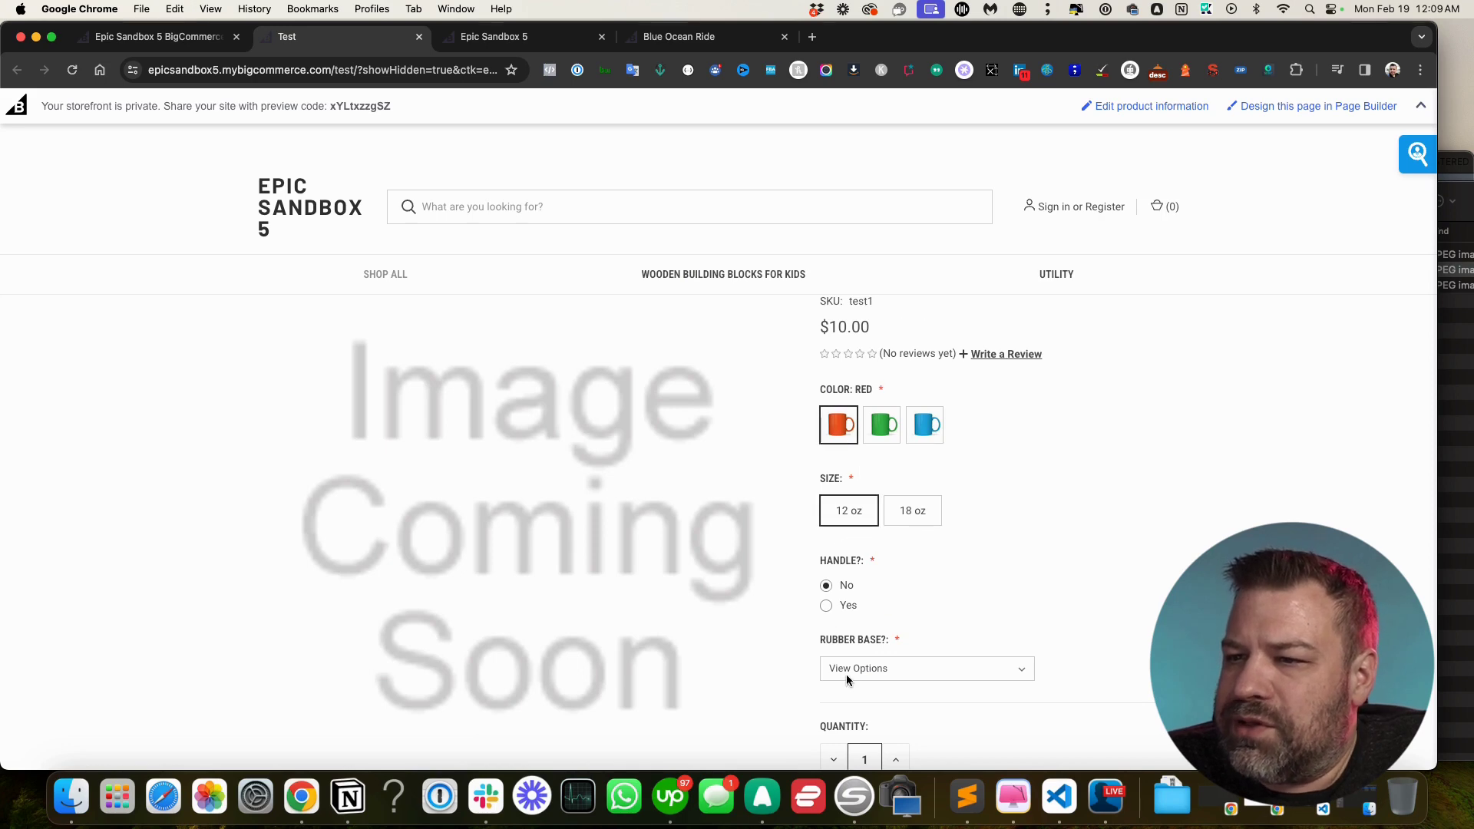
scroll(1007, 592, "down", 3)
scroll(1008, 585, "up", 2)
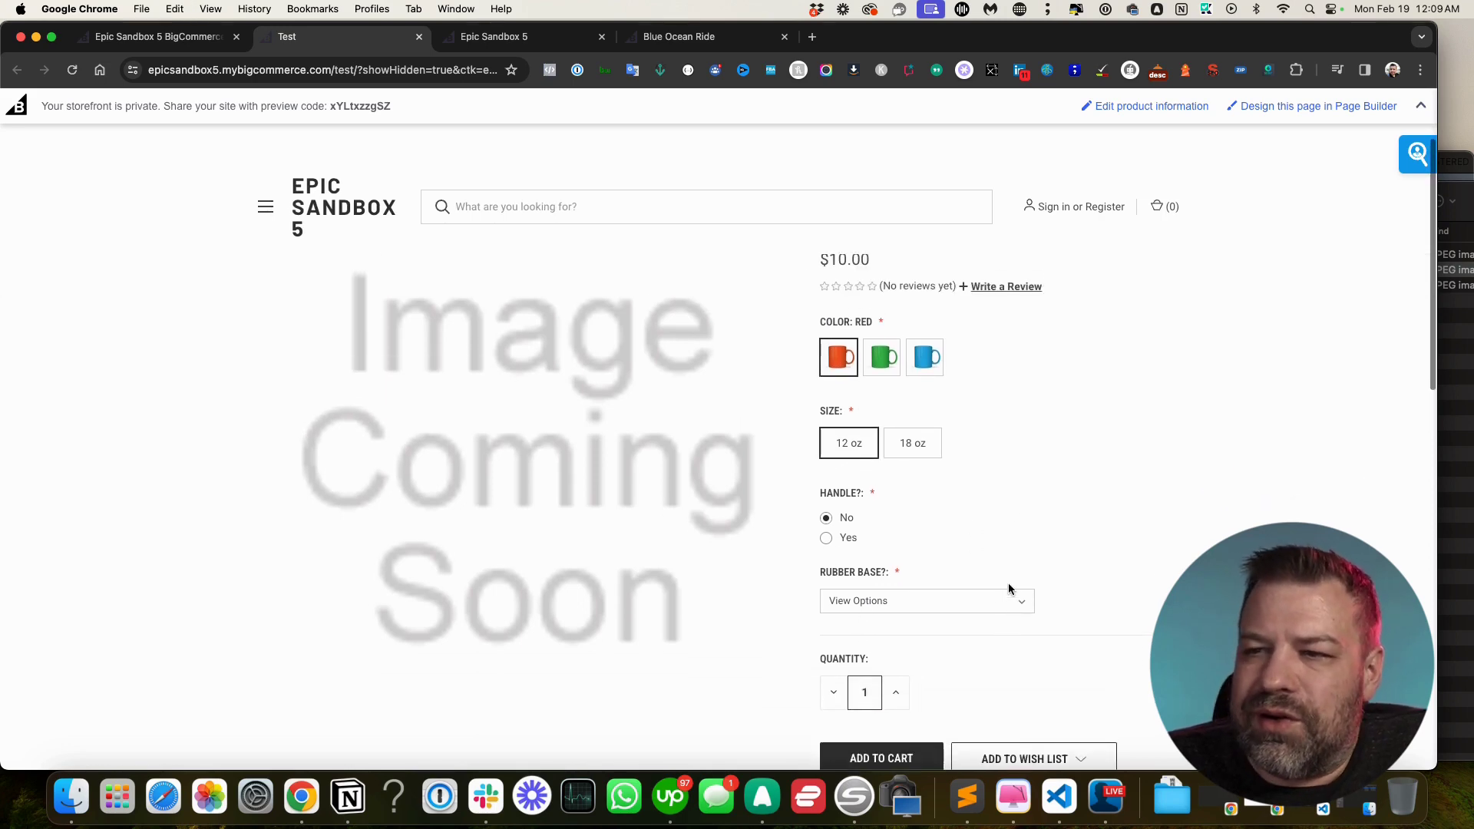
mouse_move(831, 381)
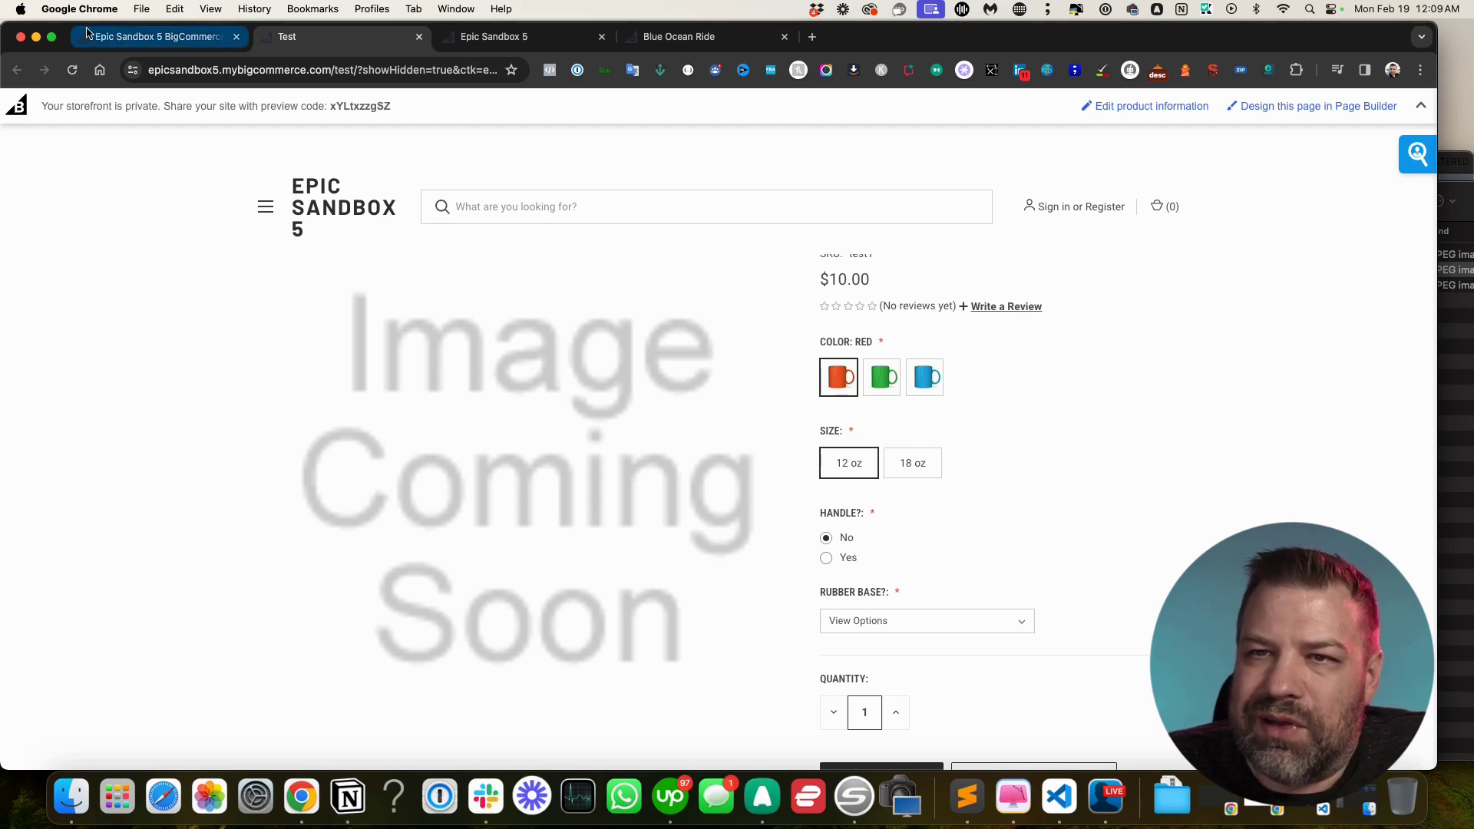
Check the variant images in the product editor, then return to the storefront page and set Rubber Base to No
left_click(129, 37)
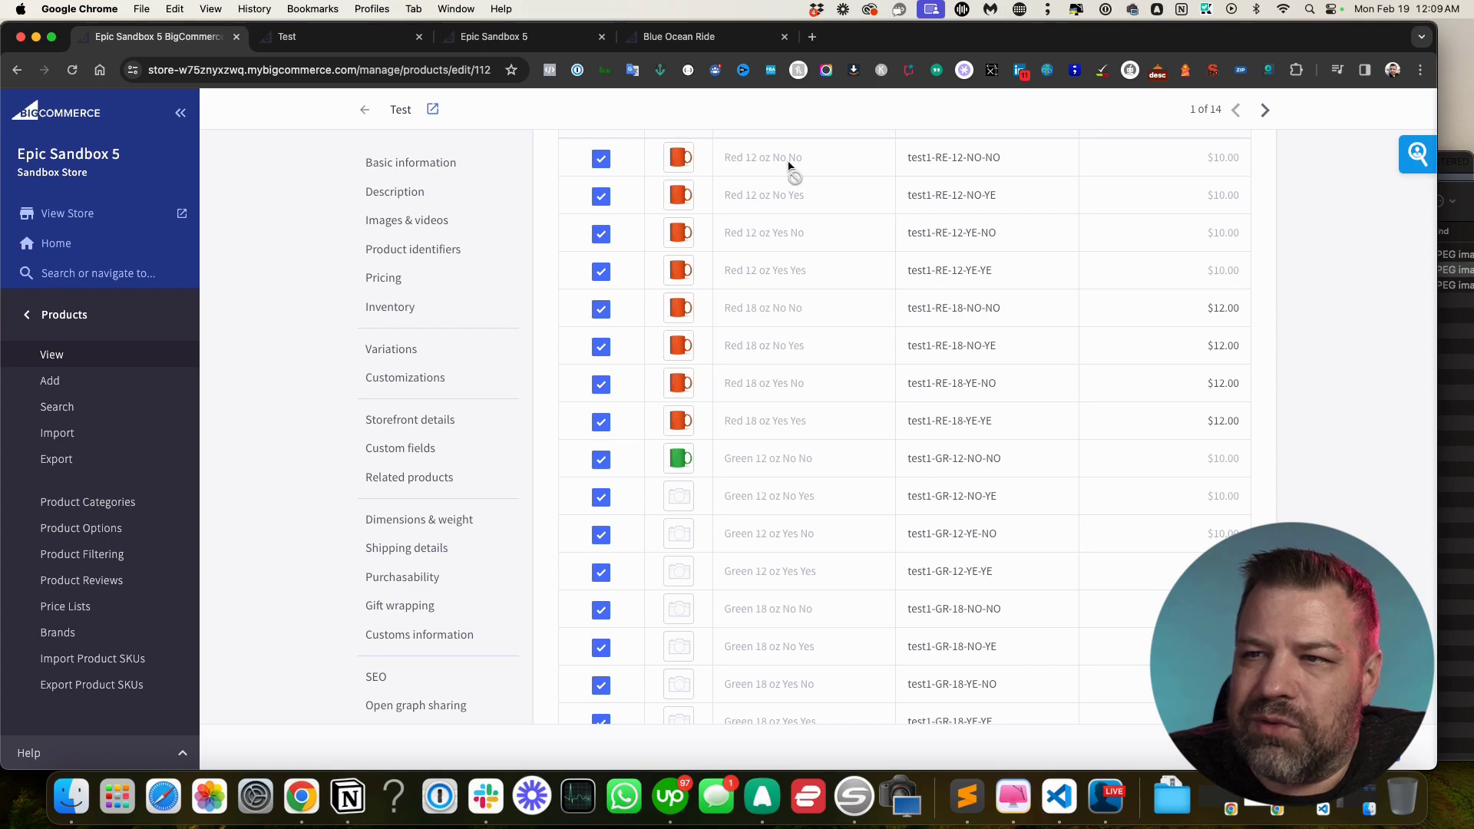
left_click(432, 109)
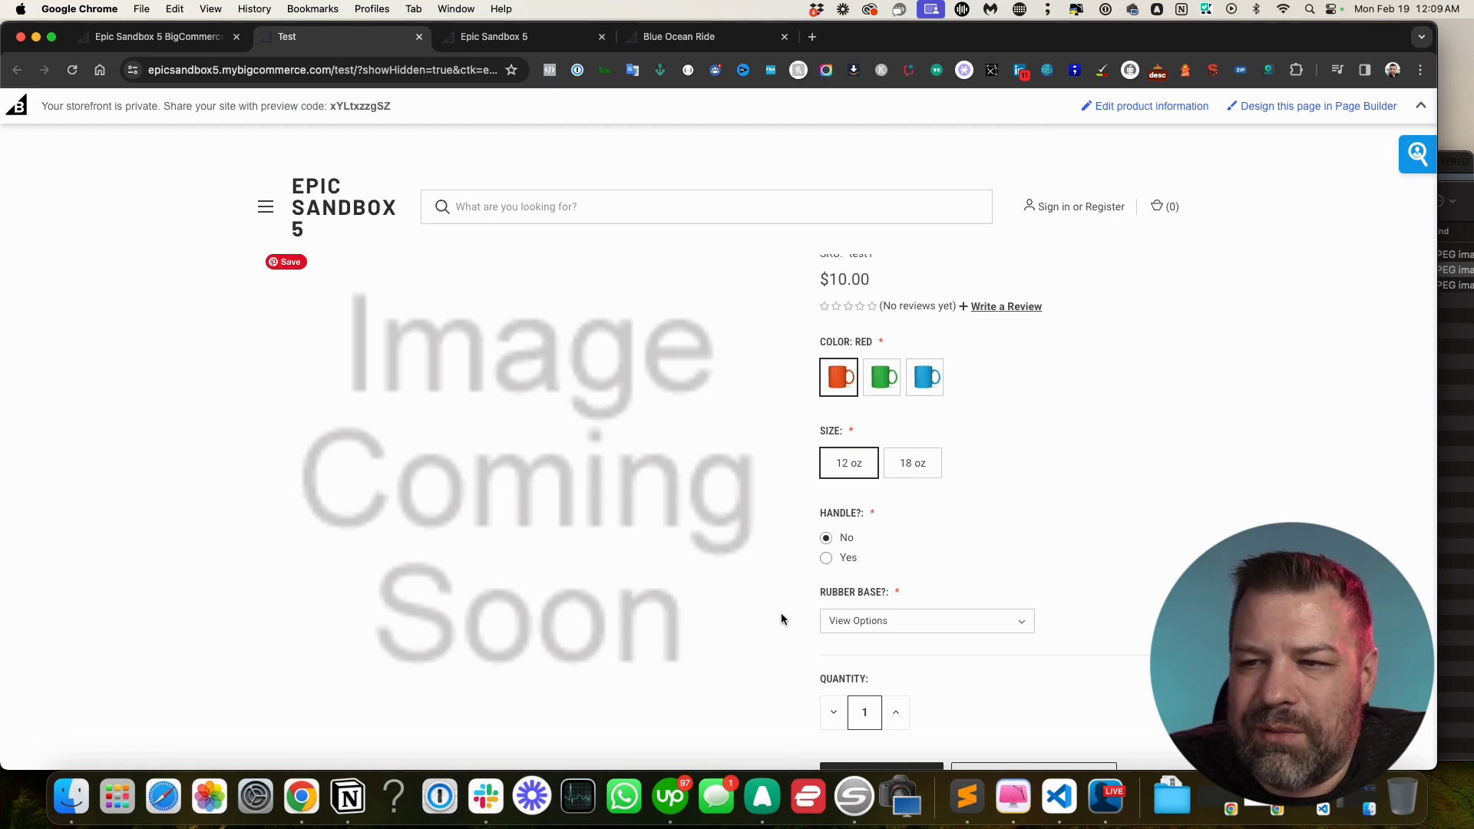
left_click(874, 628)
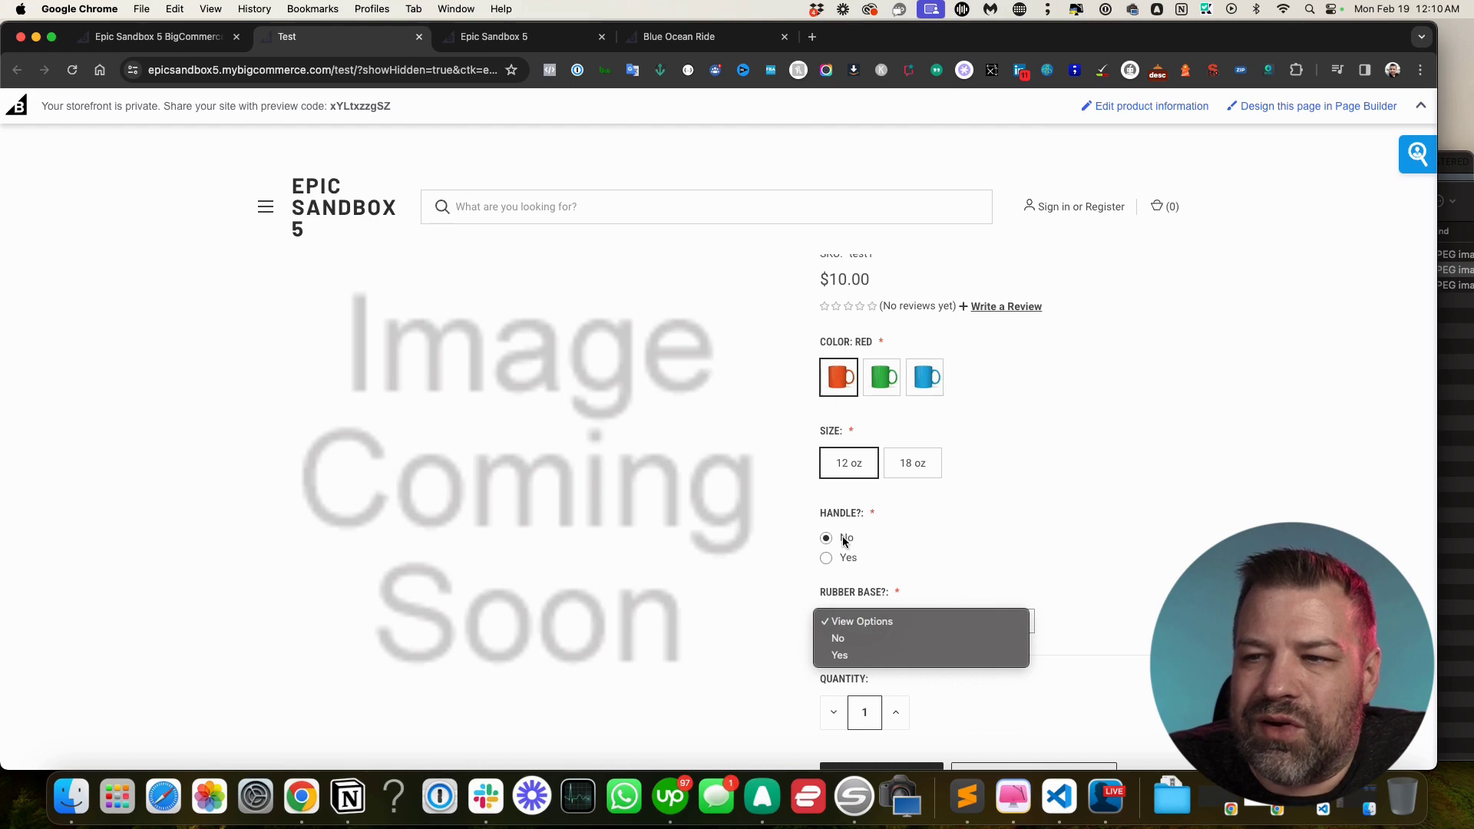
left_click(836, 639)
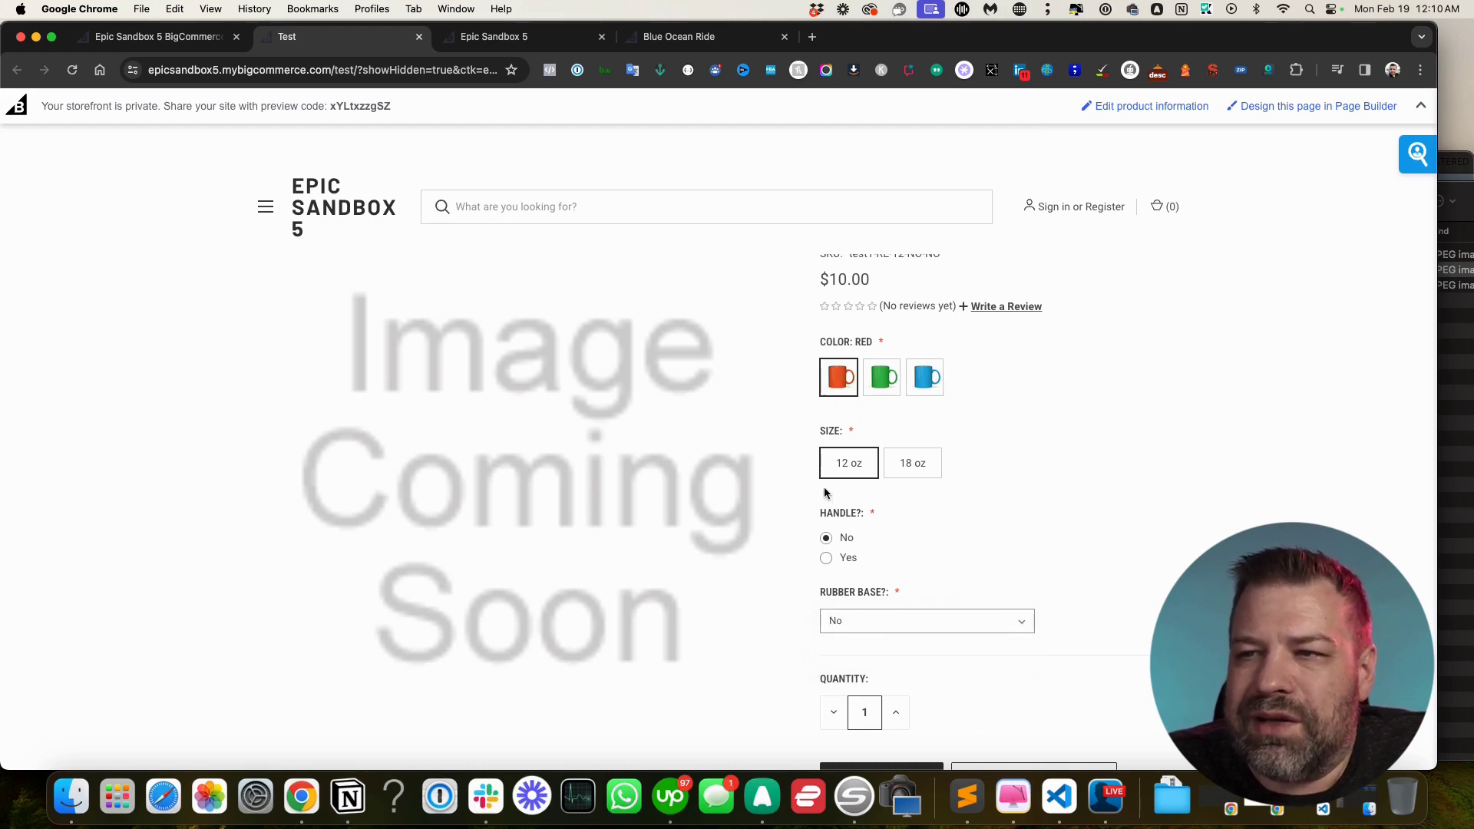
Reset Rubber Base to View Options, examine the displayed SKU, and choose No again to compare it
left_click(866, 622)
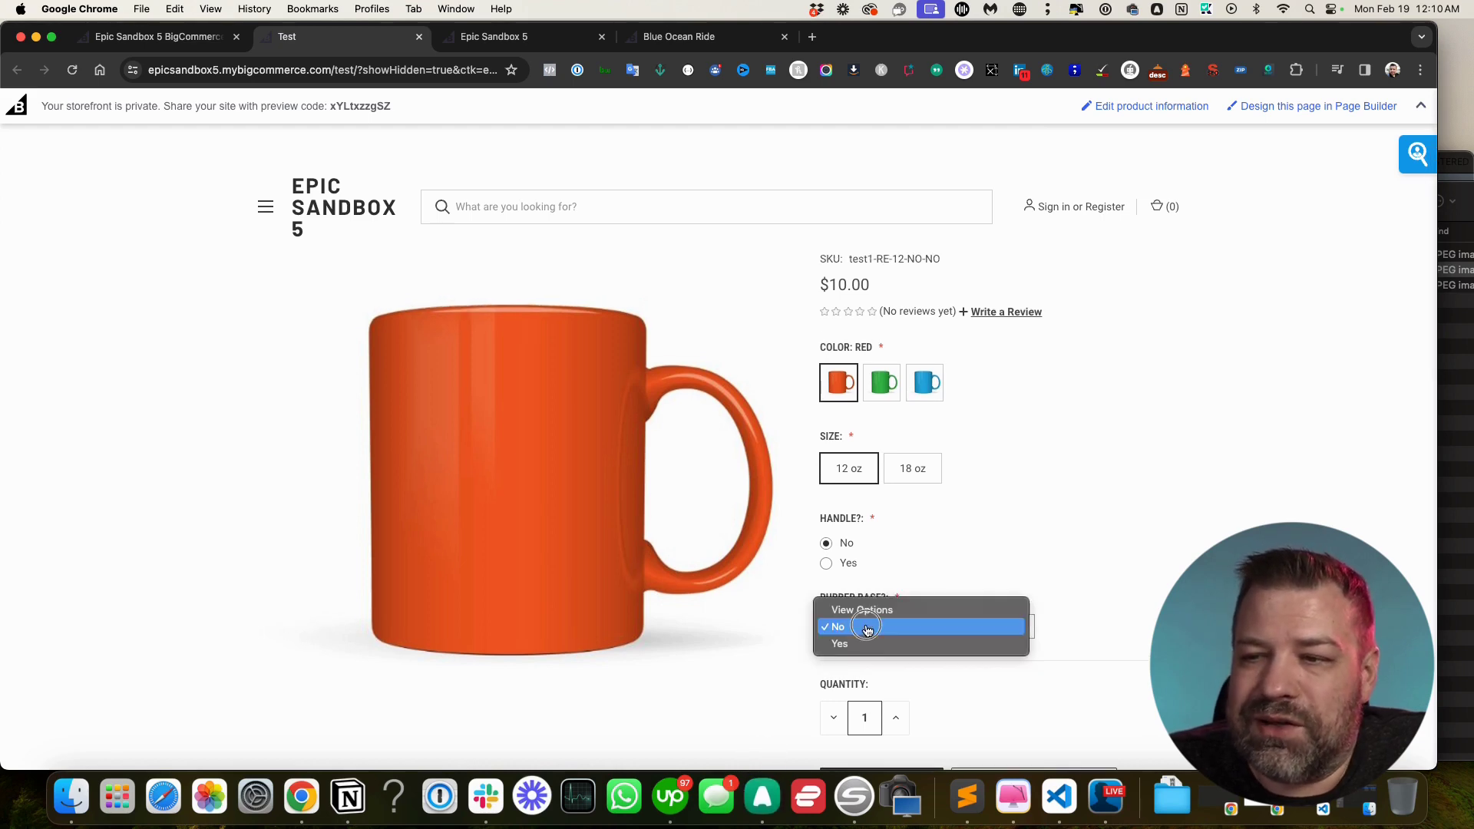
left_click(868, 615)
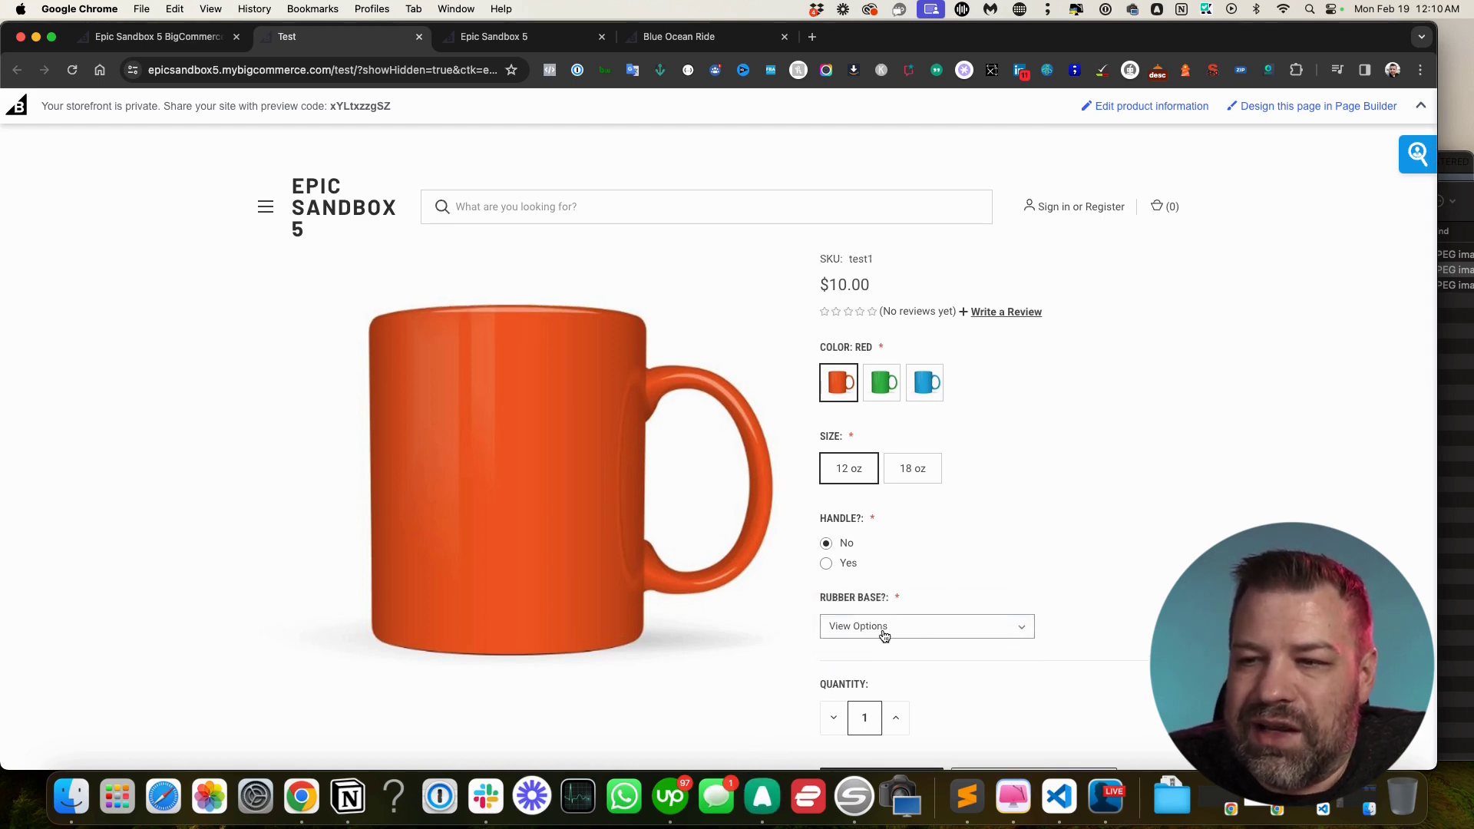
double_click(854, 259)
left_click(865, 627)
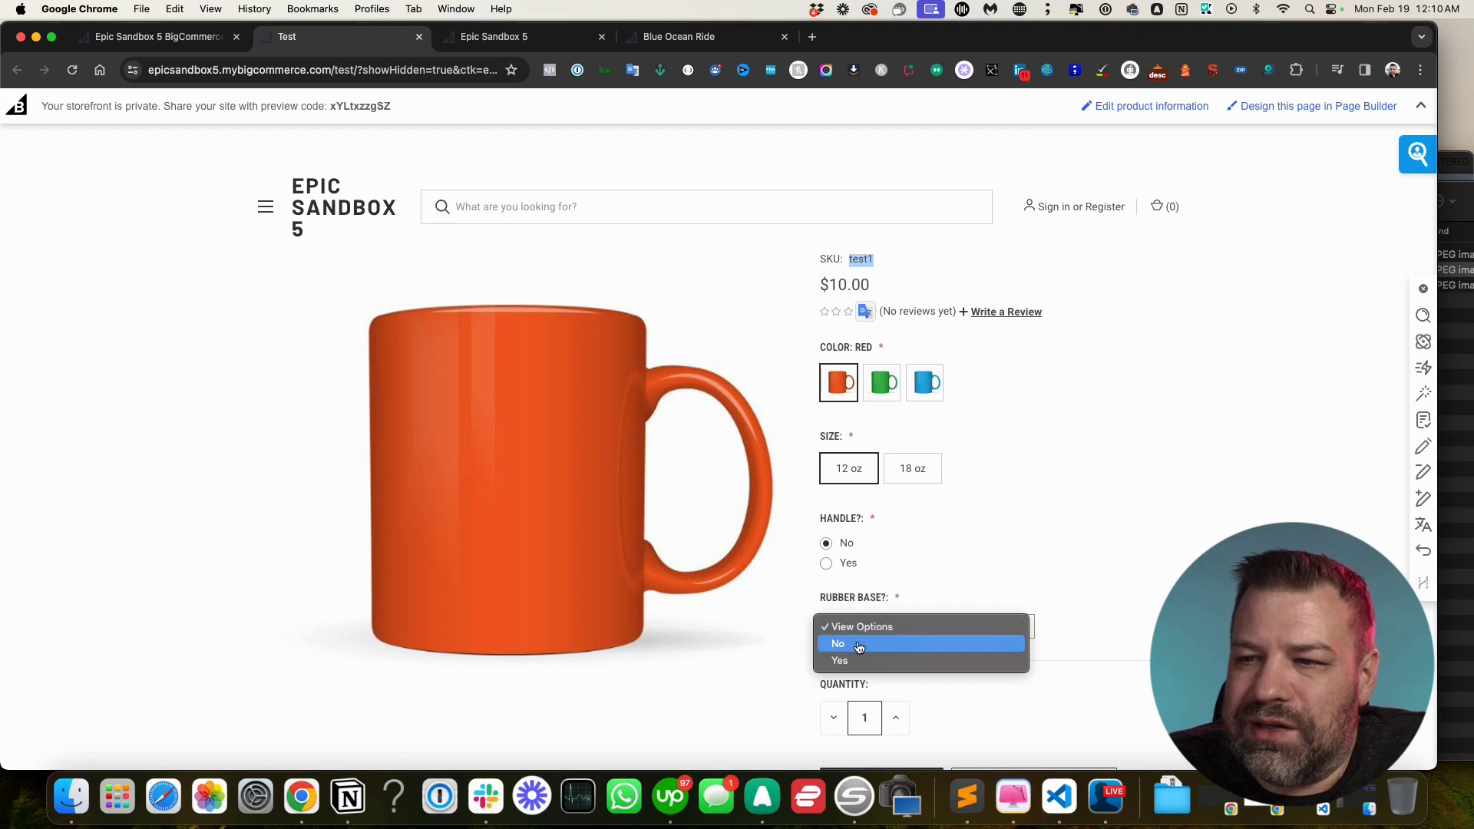
left_click(855, 643)
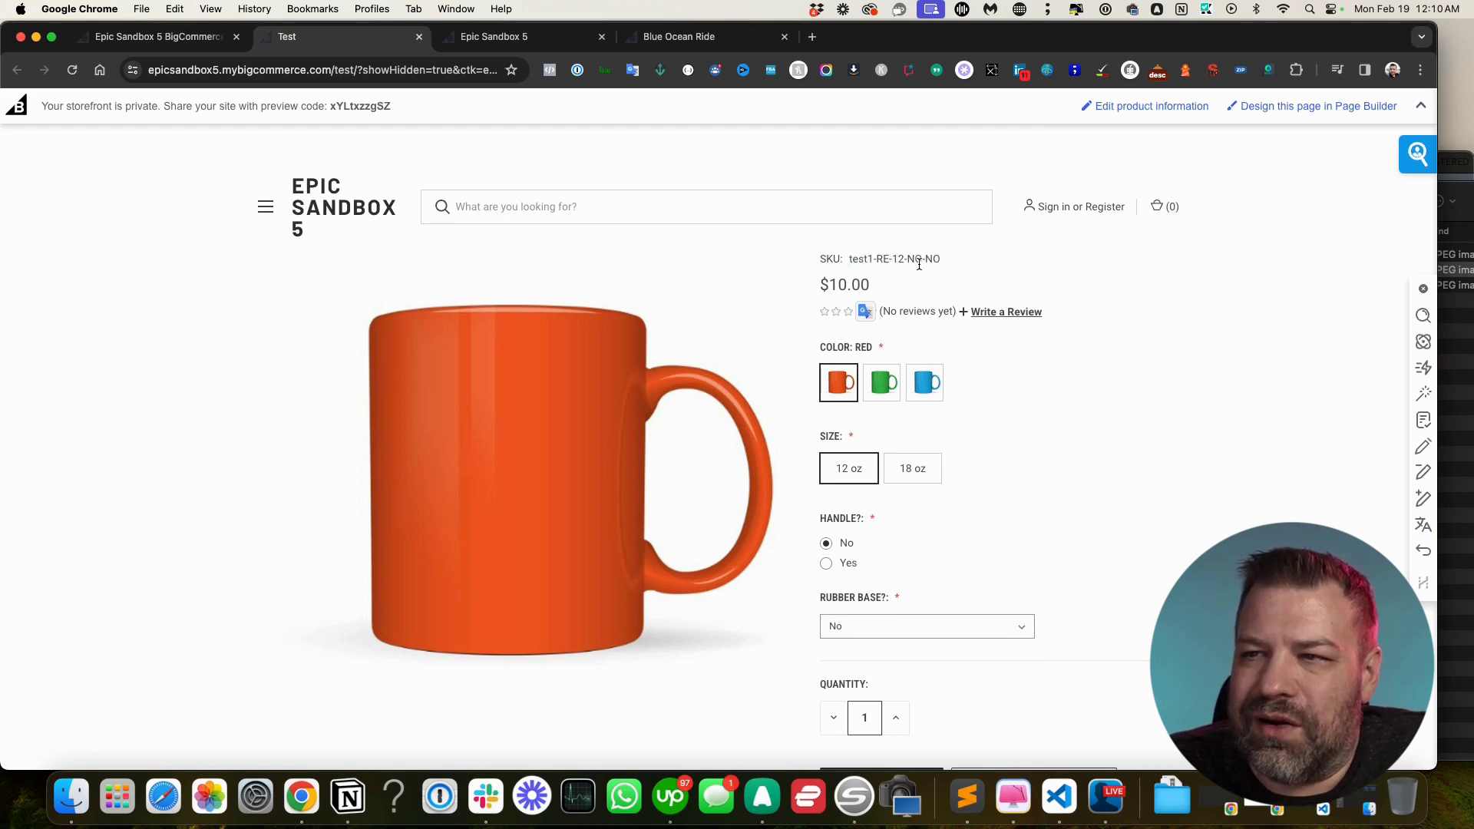
Preview the Green color in 12 oz and 18 oz, set Handle to Yes, and switch the color to Red
left_click(887, 390)
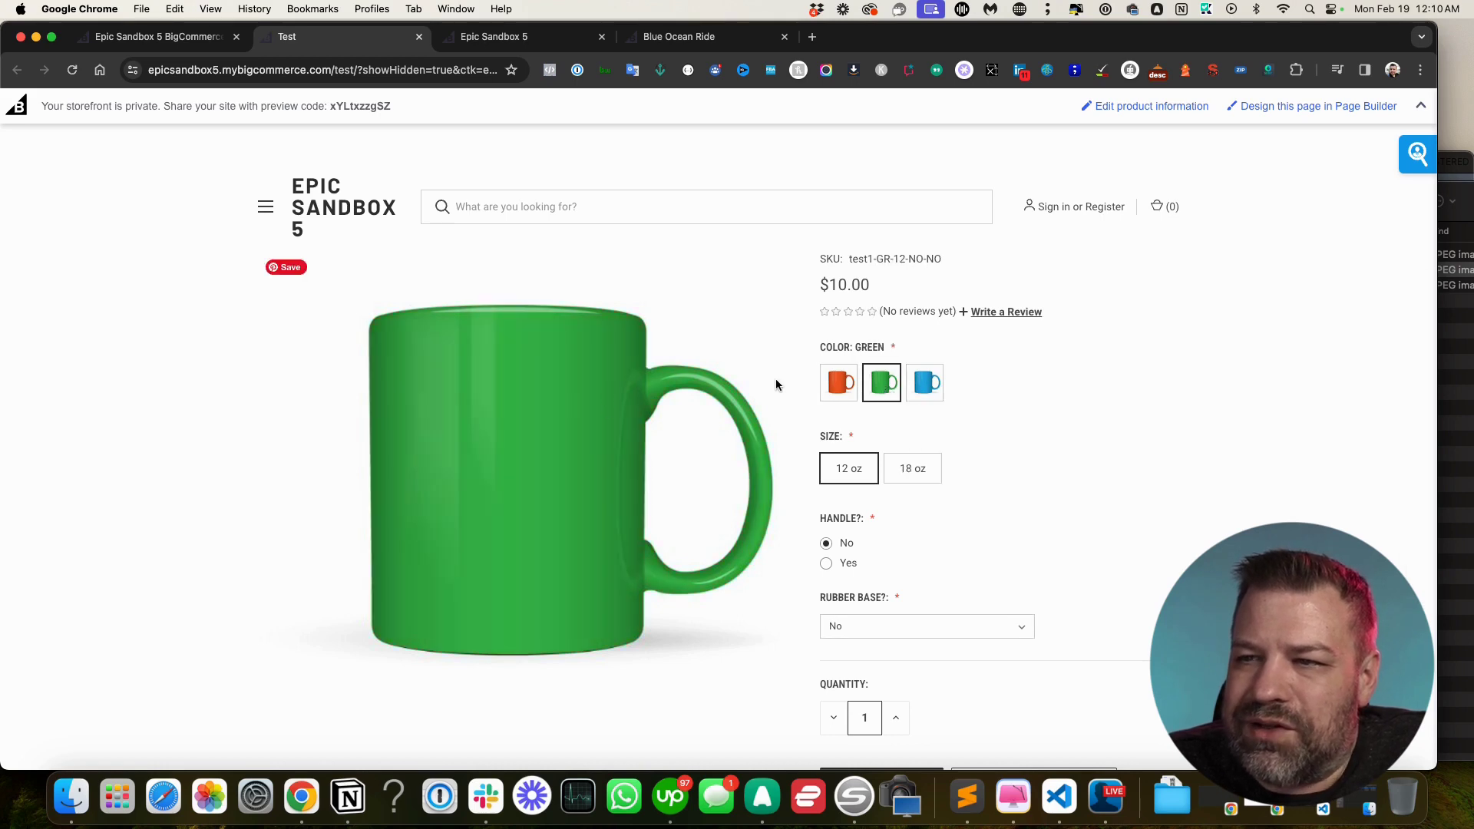
left_click(912, 469)
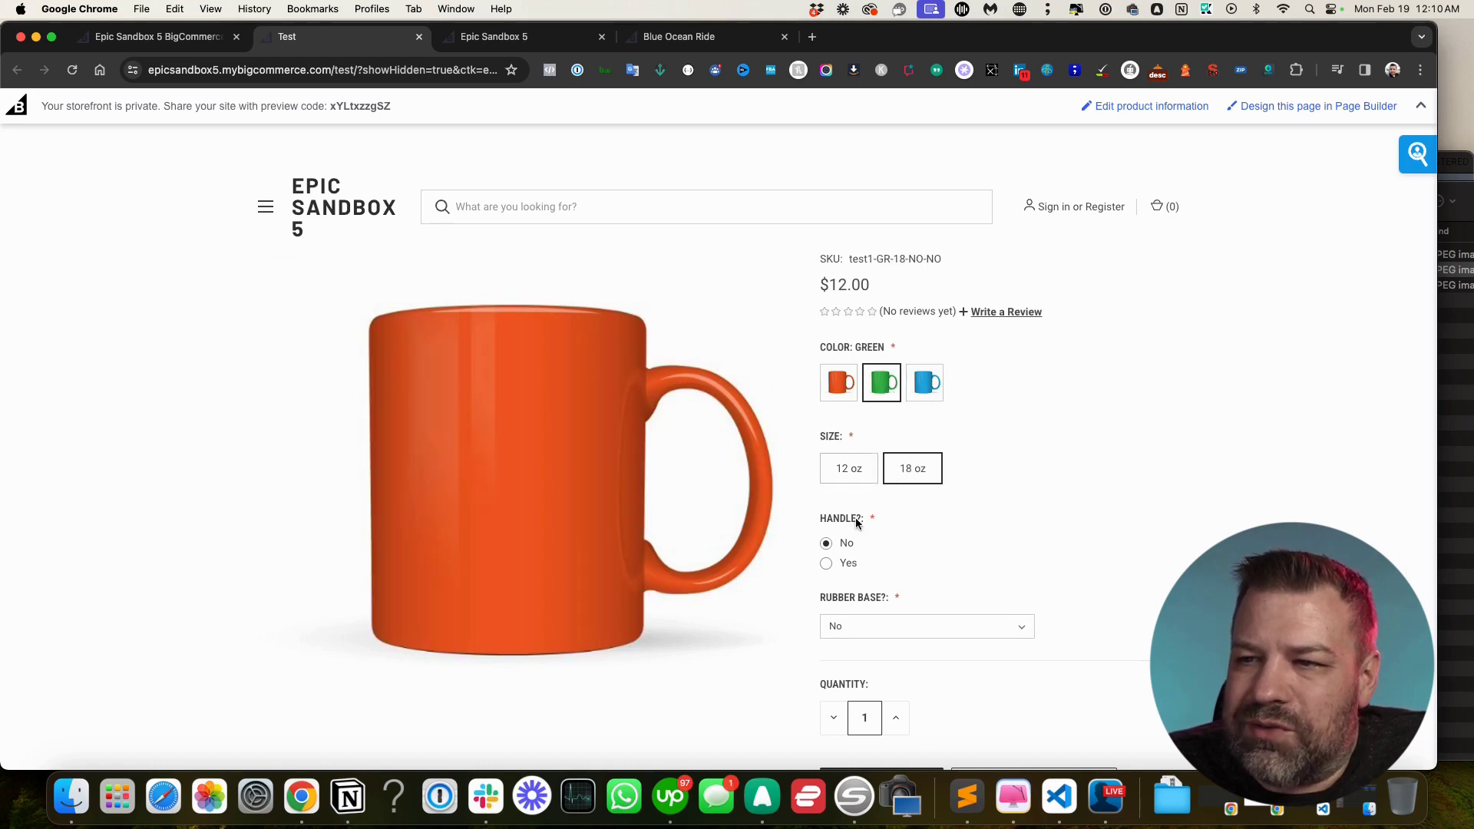
left_click(843, 563)
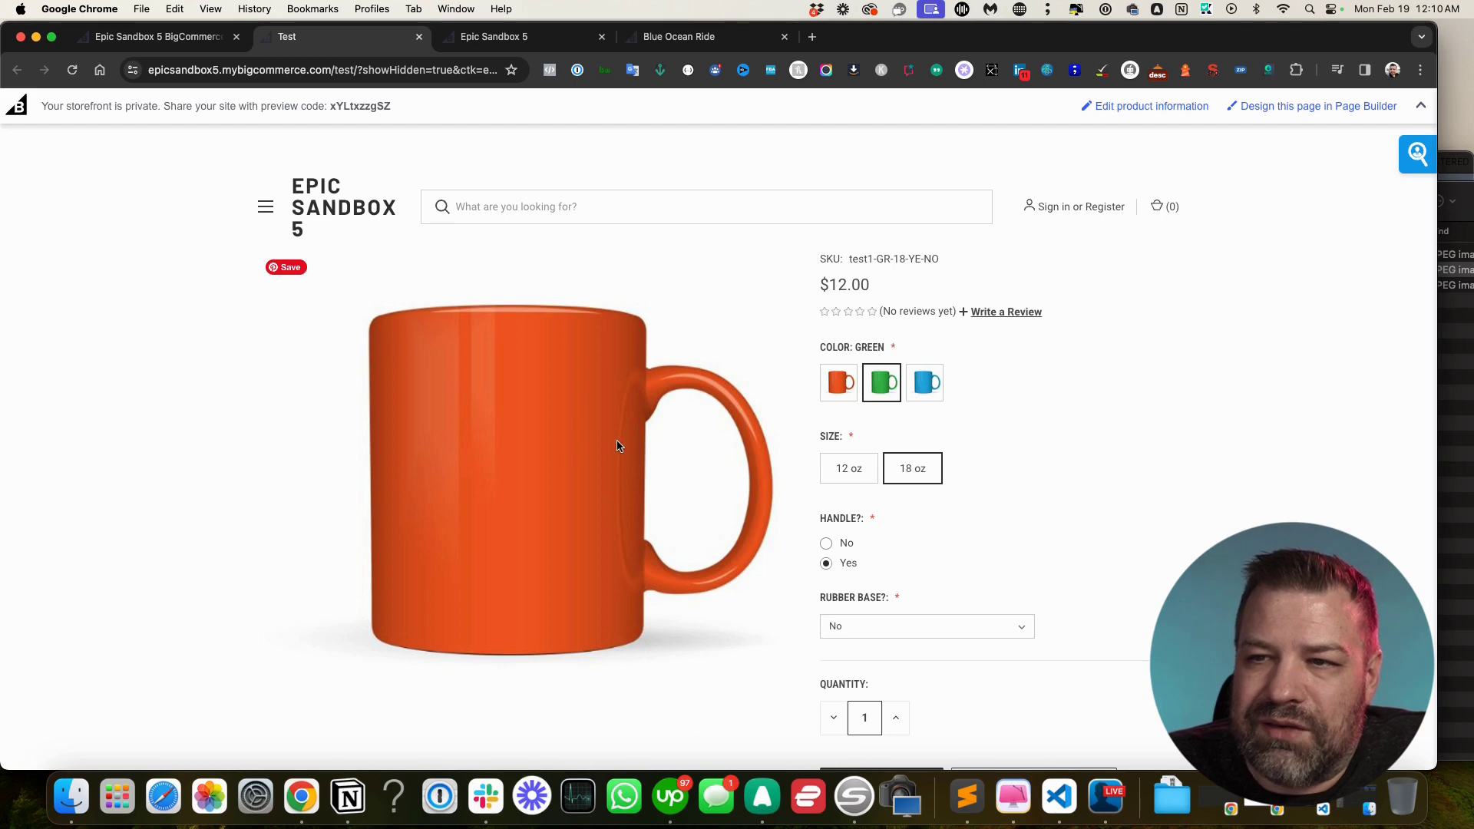
left_click(839, 382)
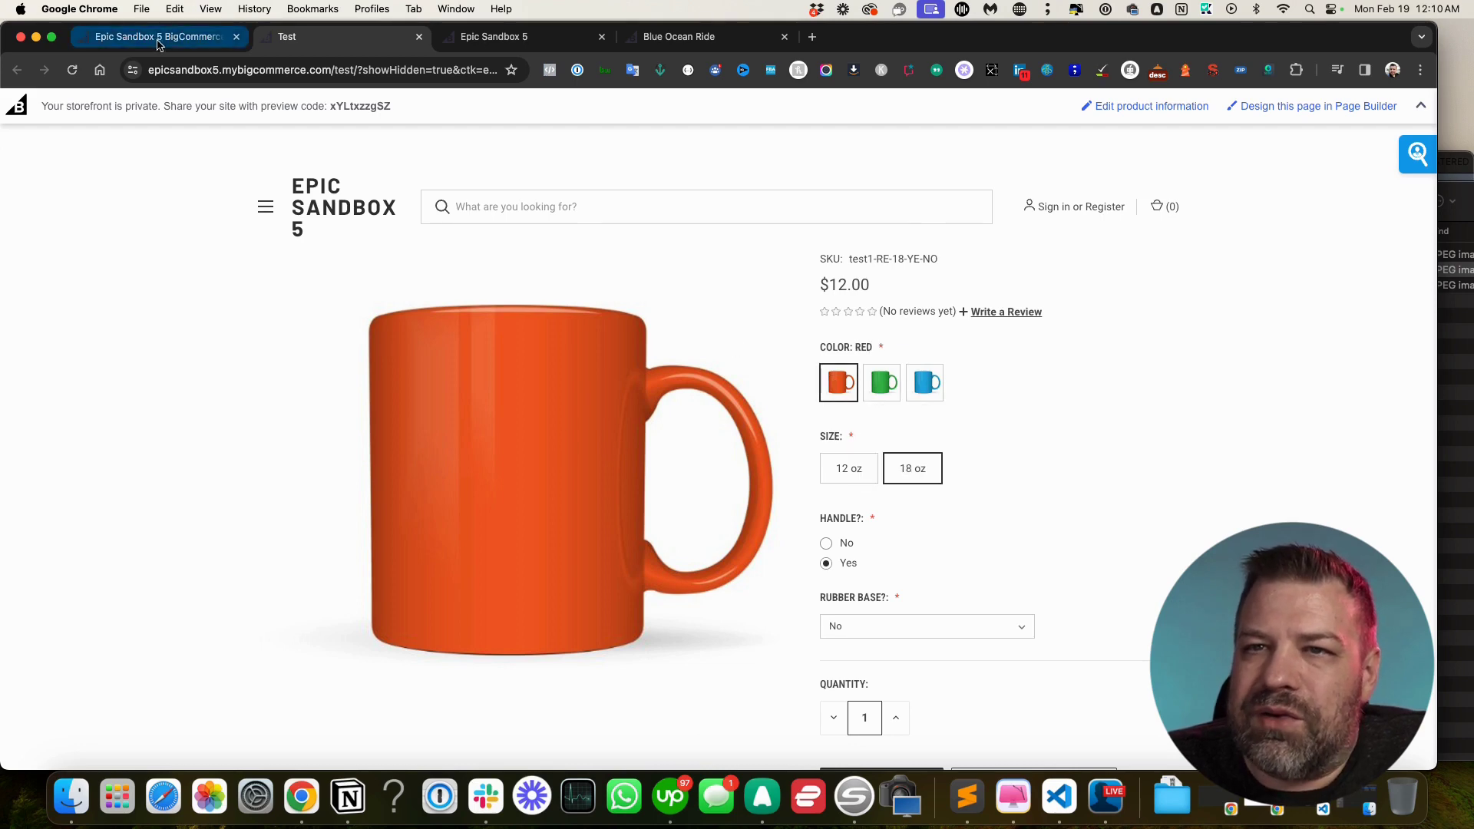
Return to the product editor and review the images, SKUs and prices in the variants table
left_click(157, 45)
scroll(1056, 492, "up", 2)
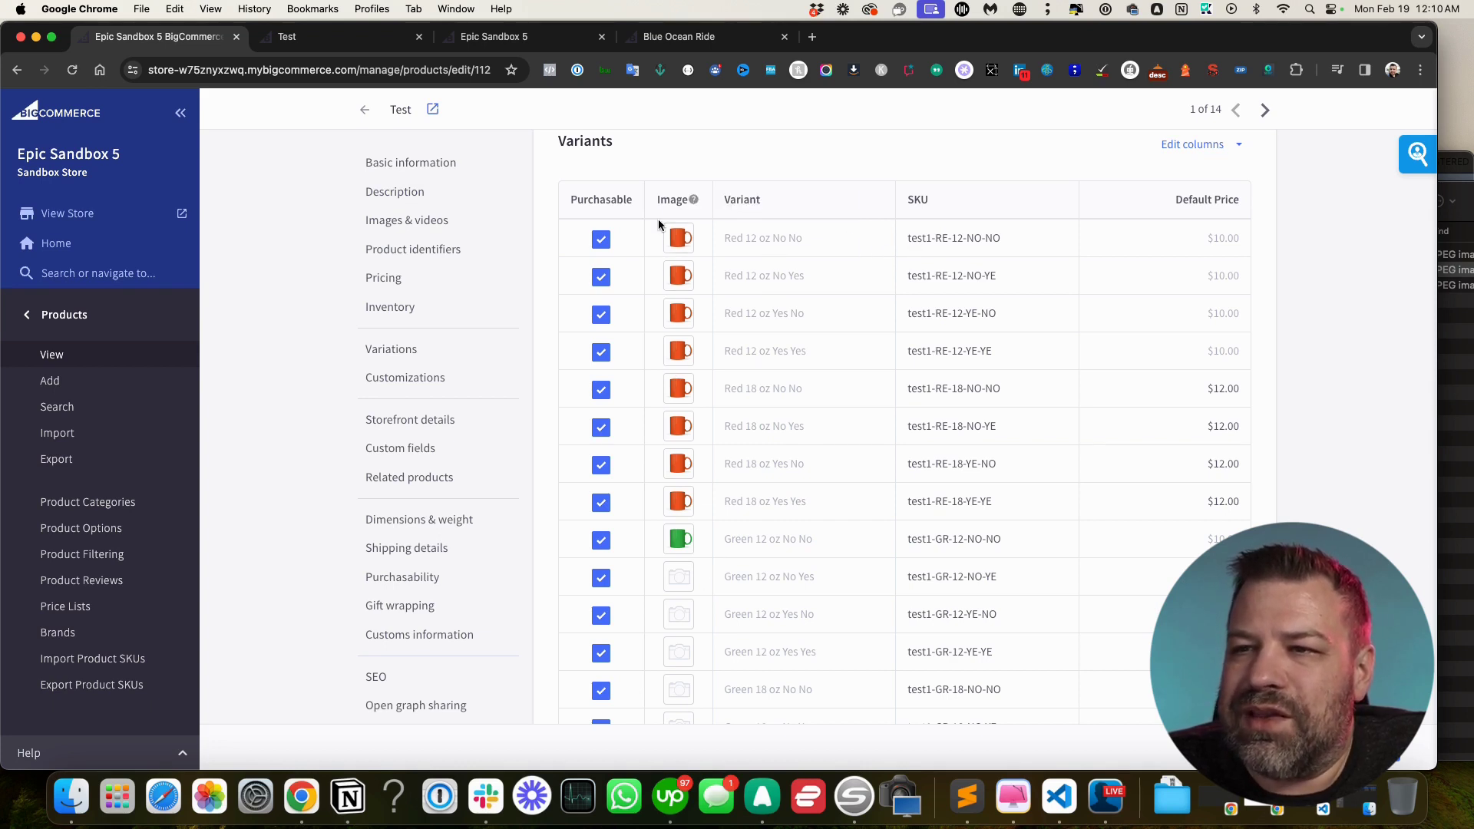
mouse_move(680, 244)
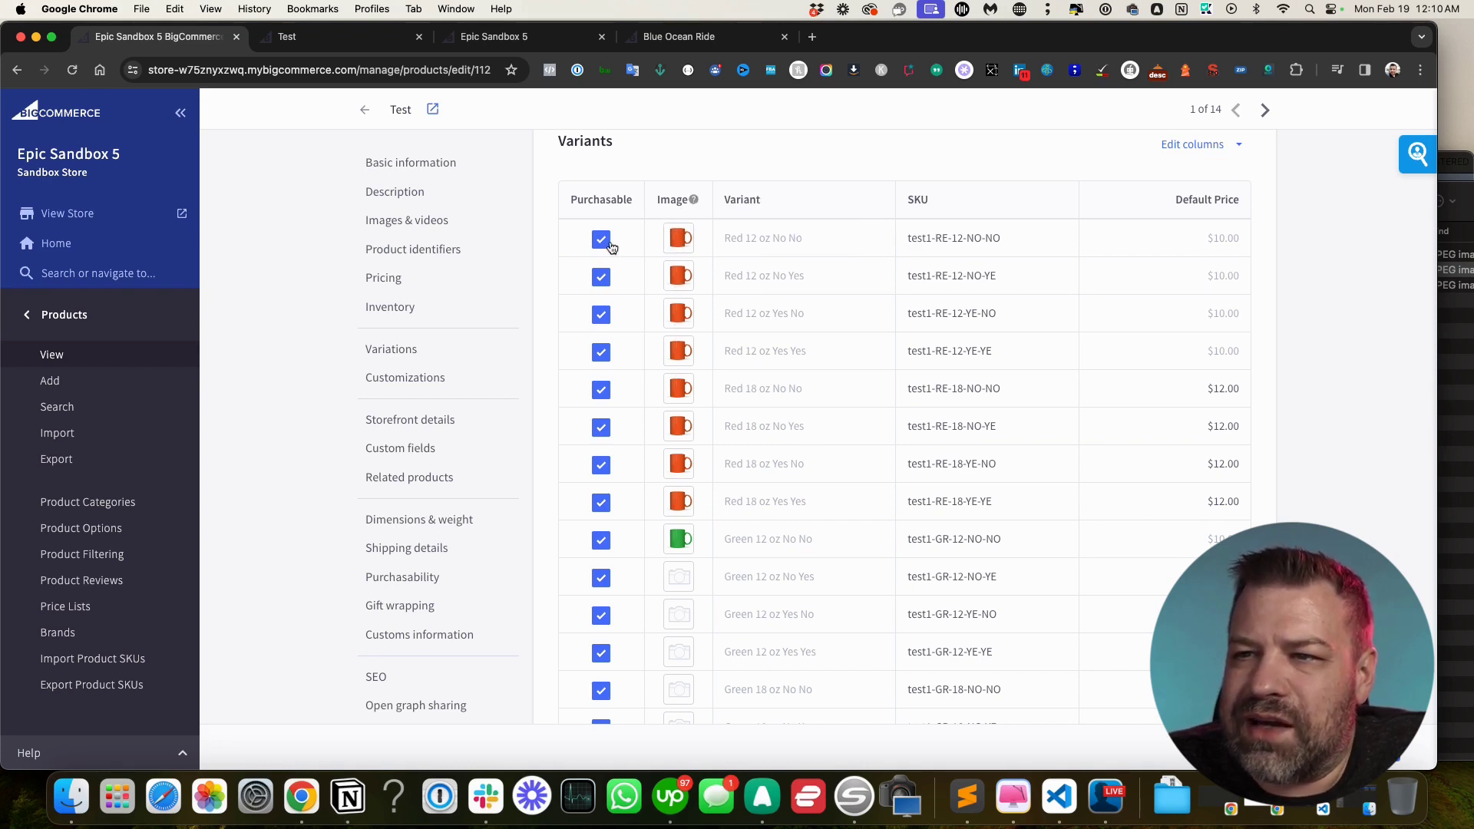
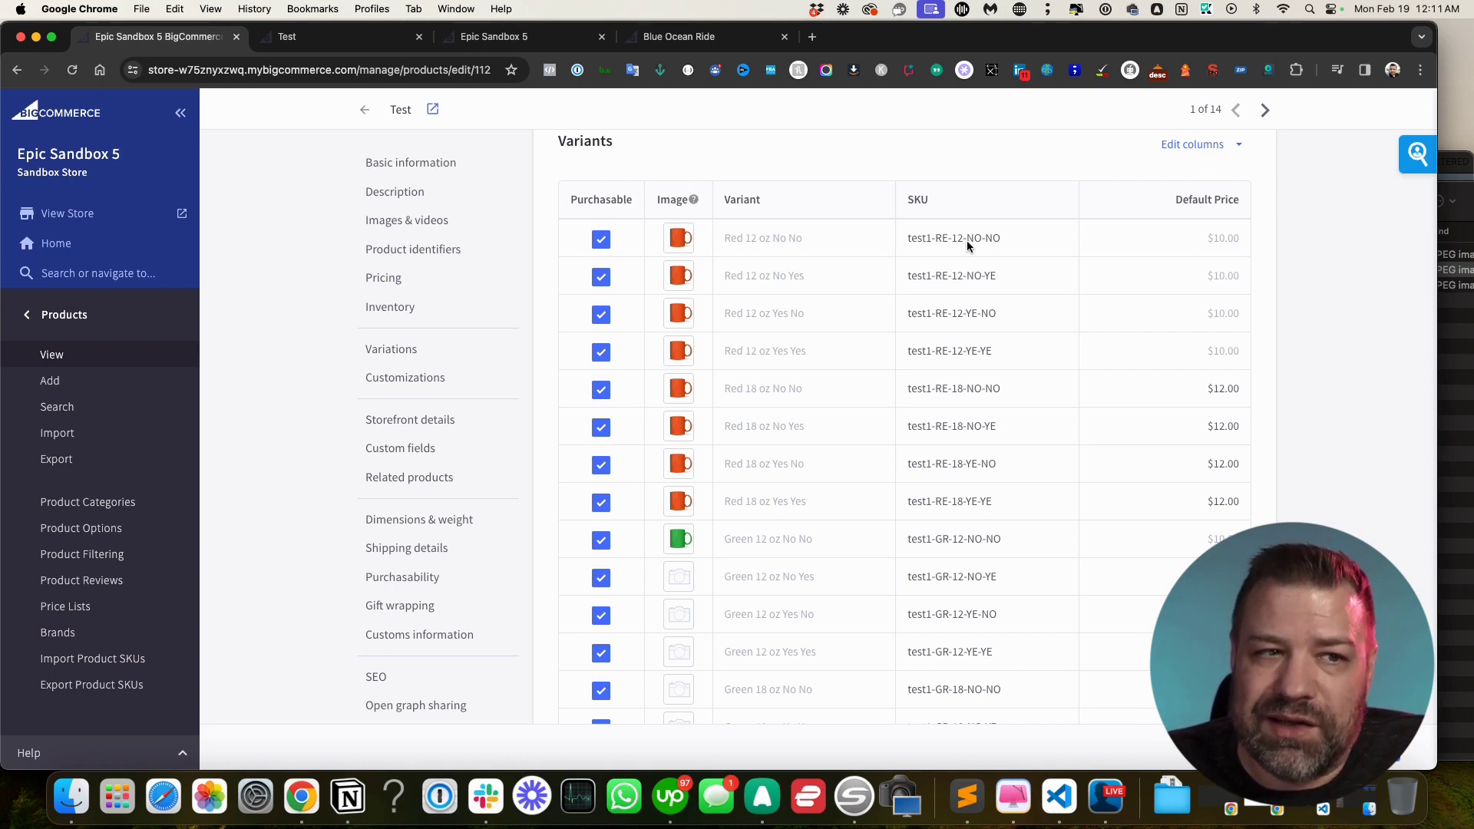
scroll(1098, 356, "up", 3)
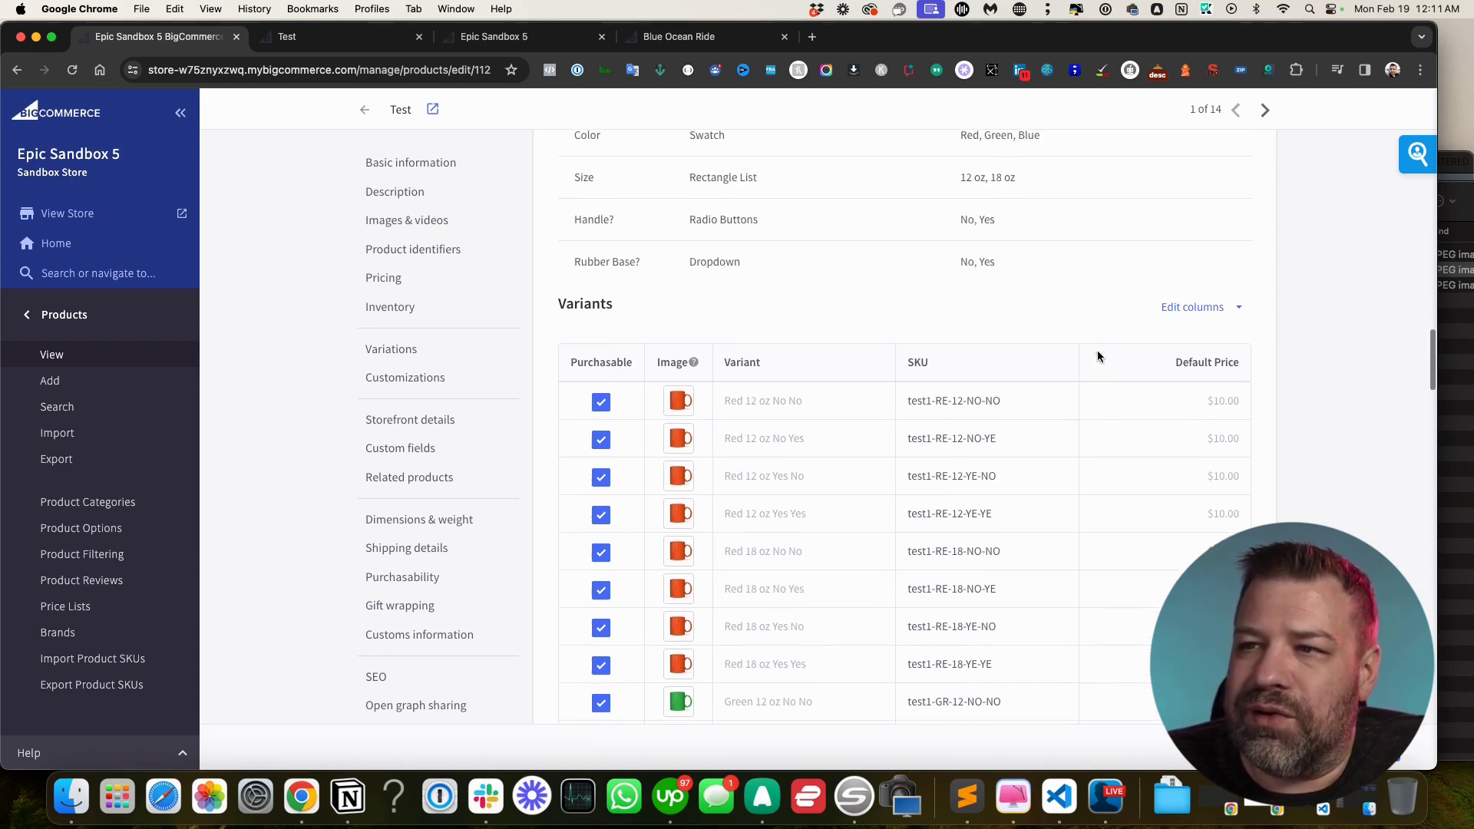
Return to the Test product's storefront page and examine the color swatches alongside the mug image
scroll(998, 392, "up", 2)
key("super+2")
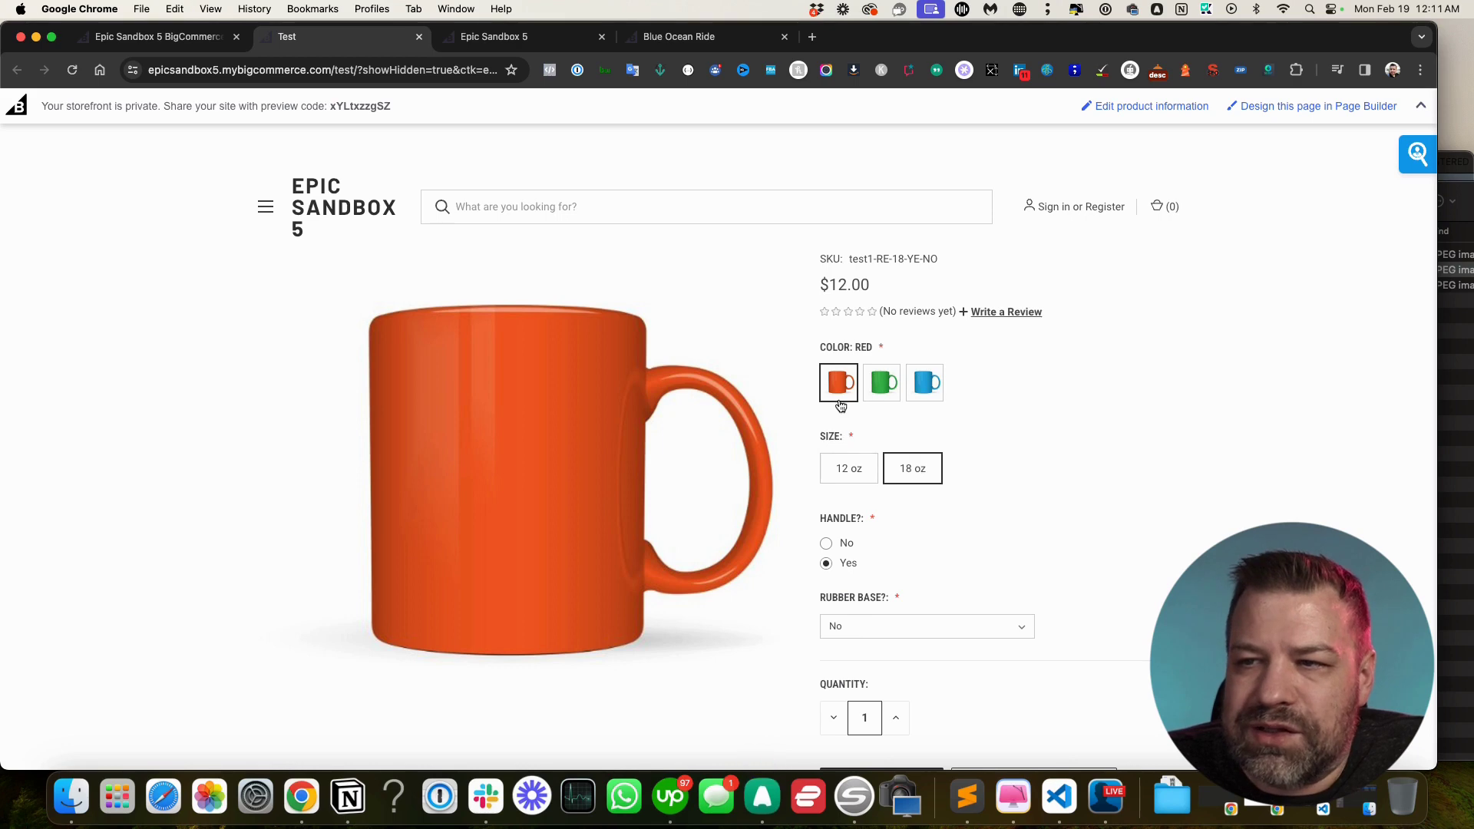
mouse_move(903, 388)
mouse_move(835, 394)
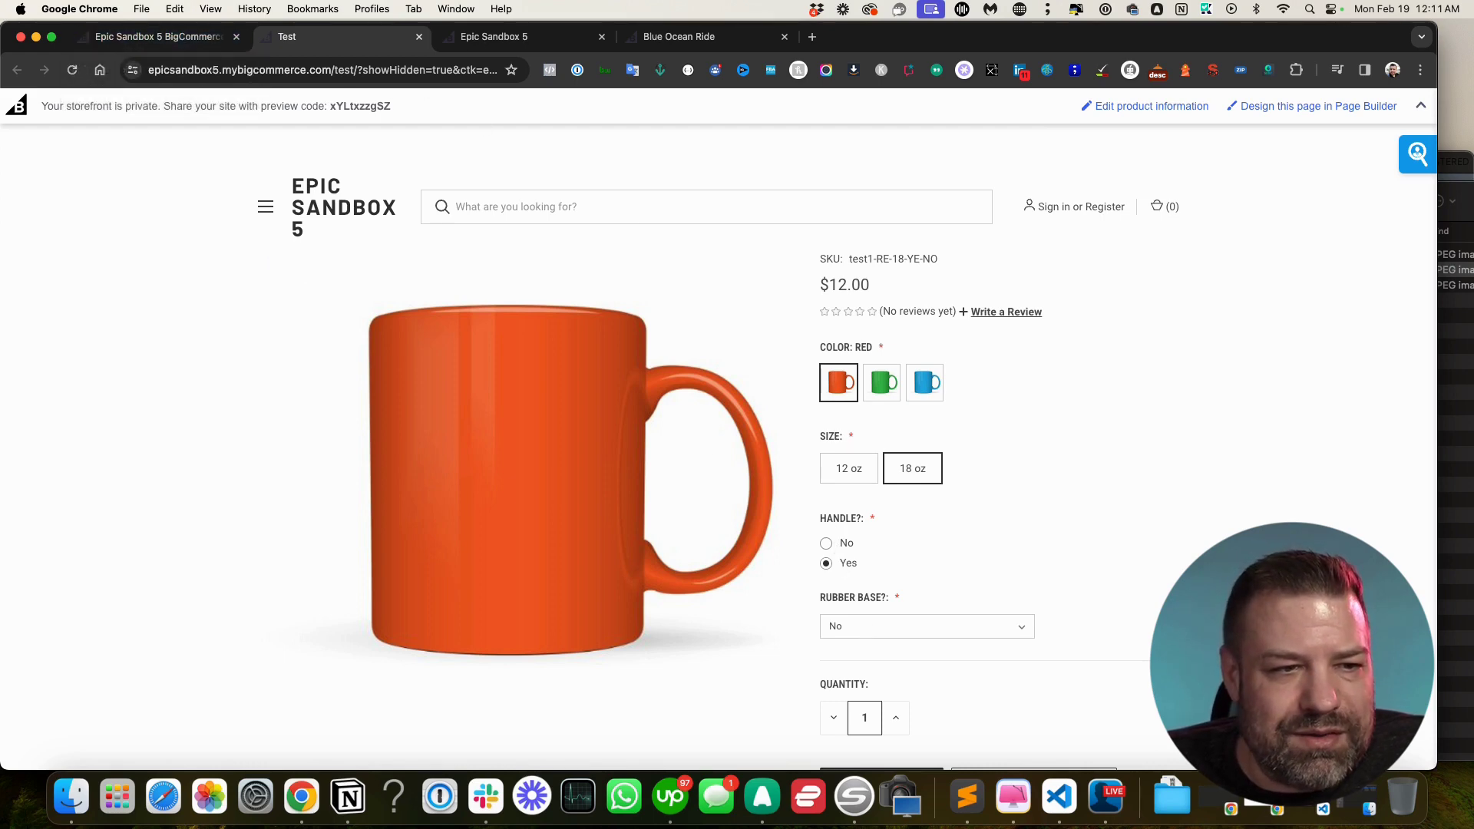
key("super+shift+4")
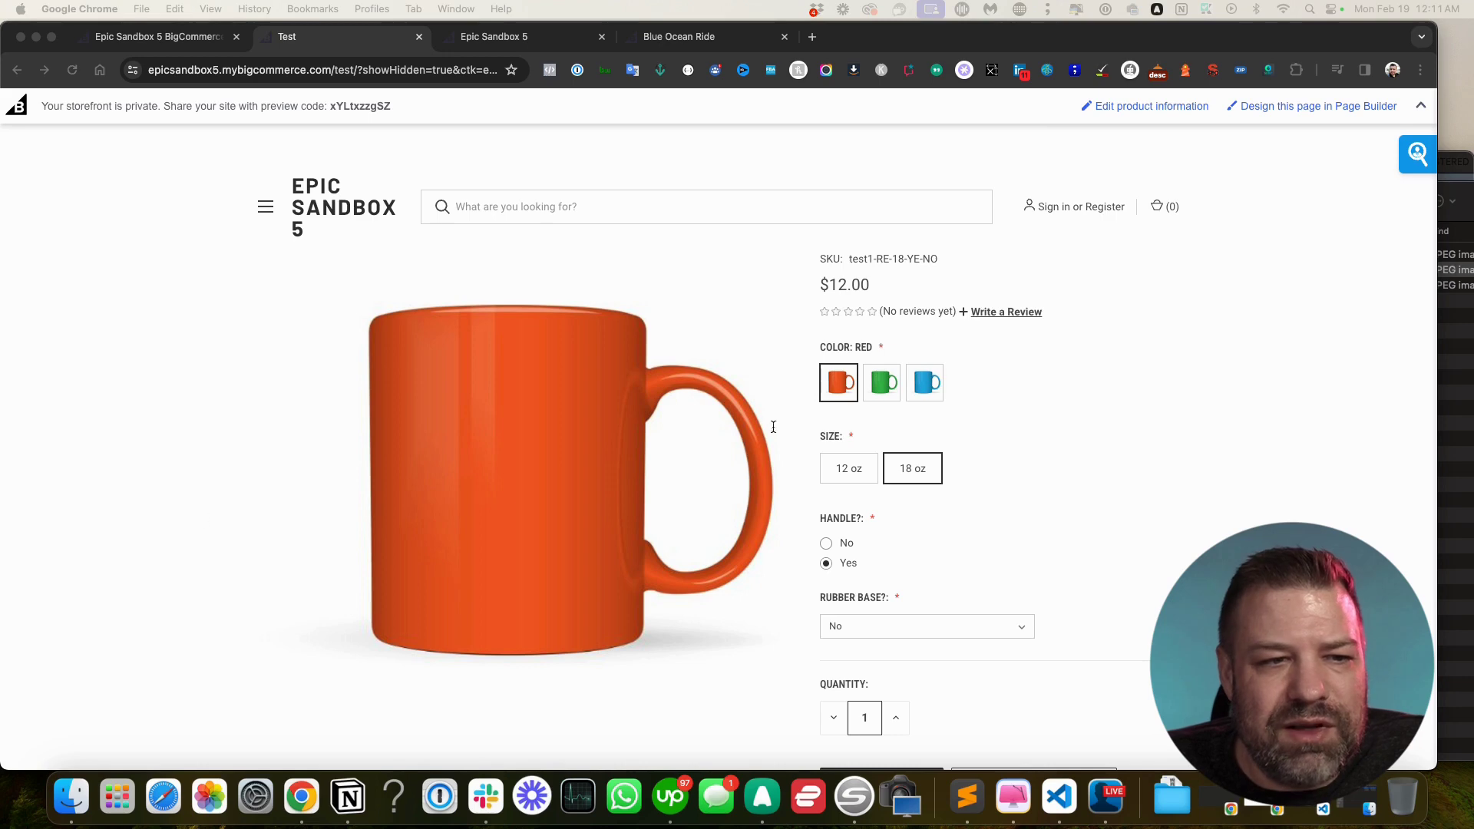
key("Escape")
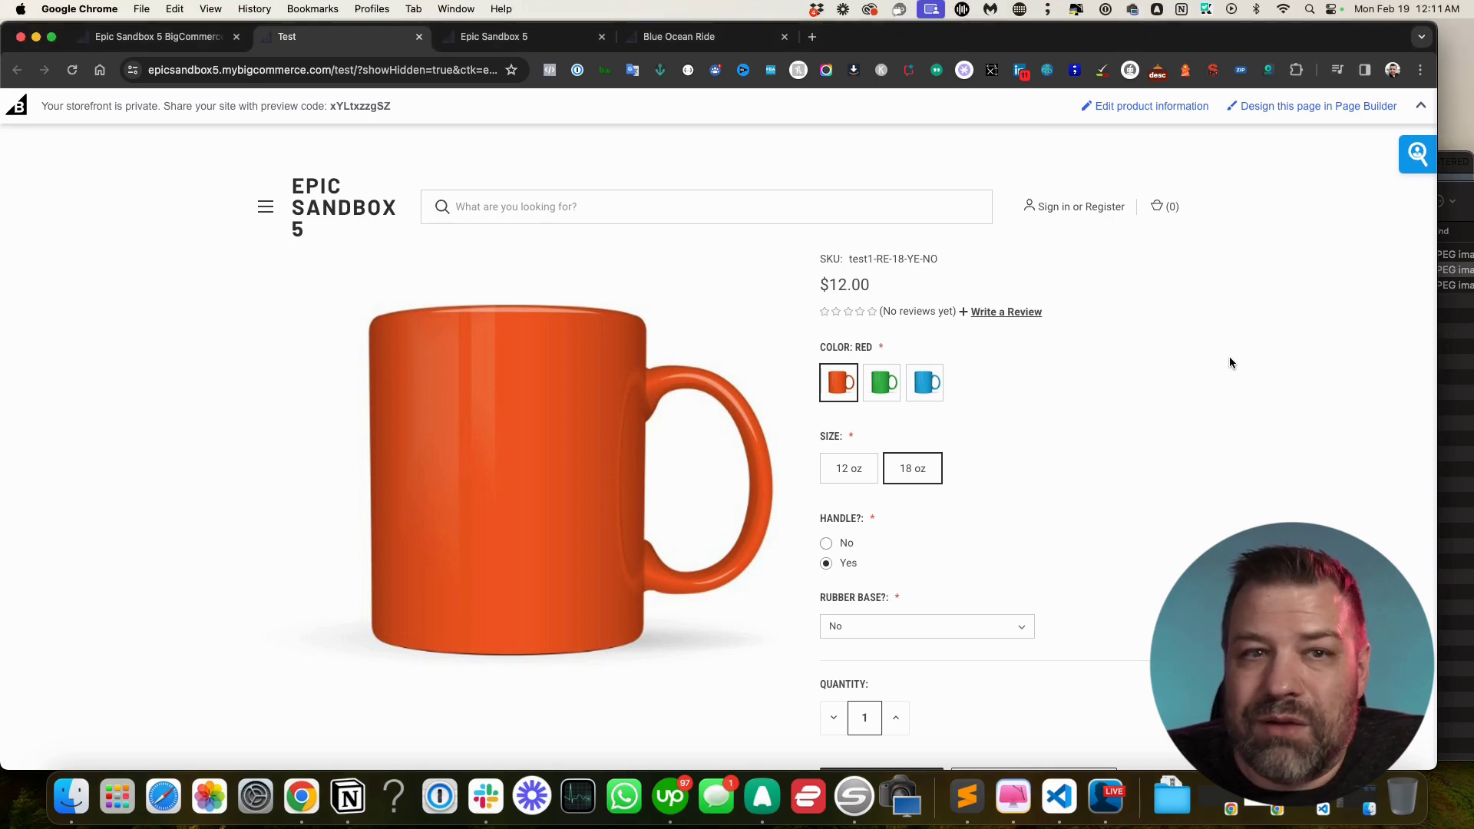
Delete the Handle? and Rubber Base? options from the Test product's variant options, keeping Color and Size
left_click(150, 40)
left_click(1191, 222)
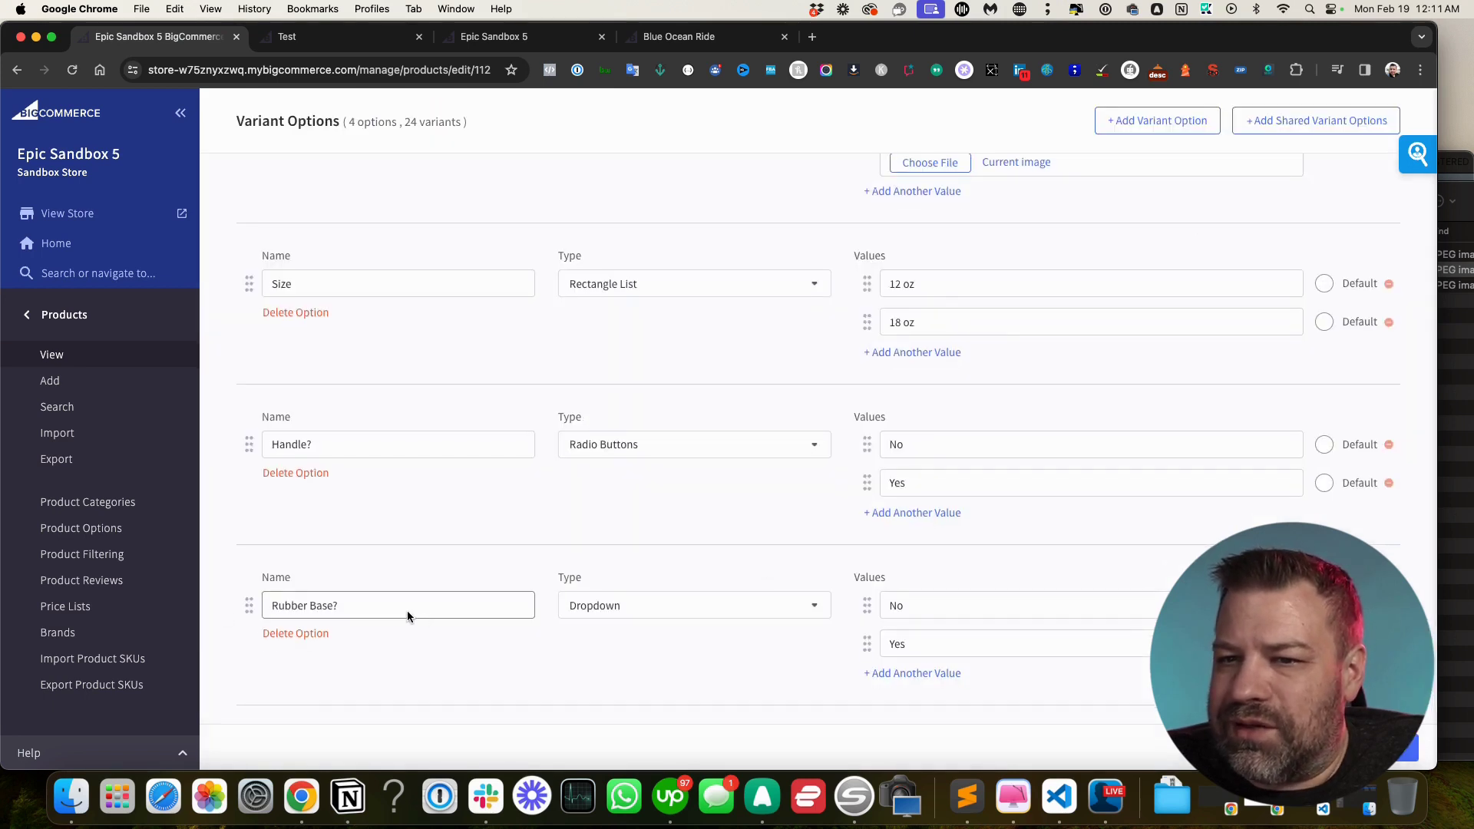
left_click(307, 473)
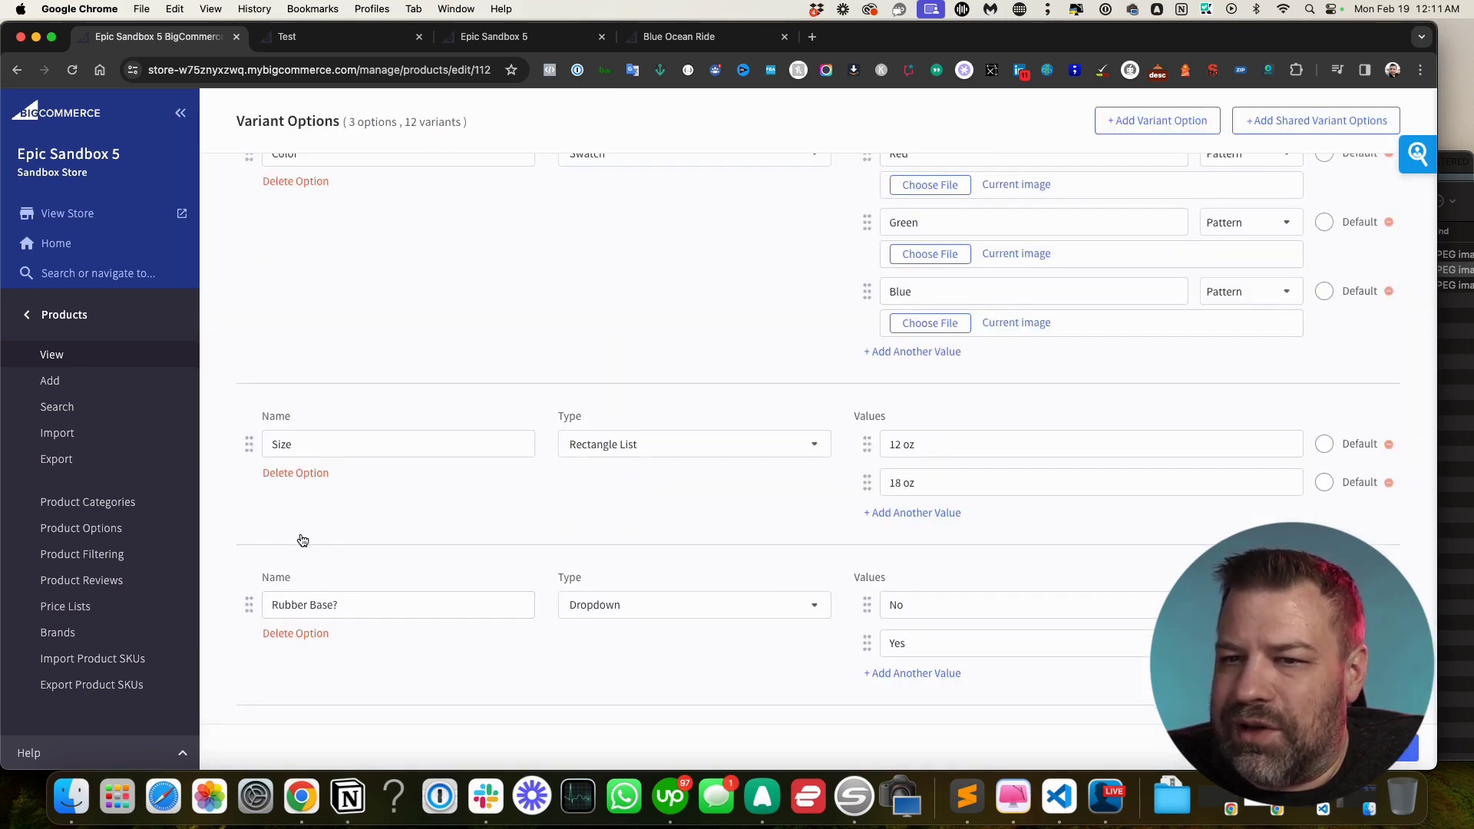
left_click(316, 636)
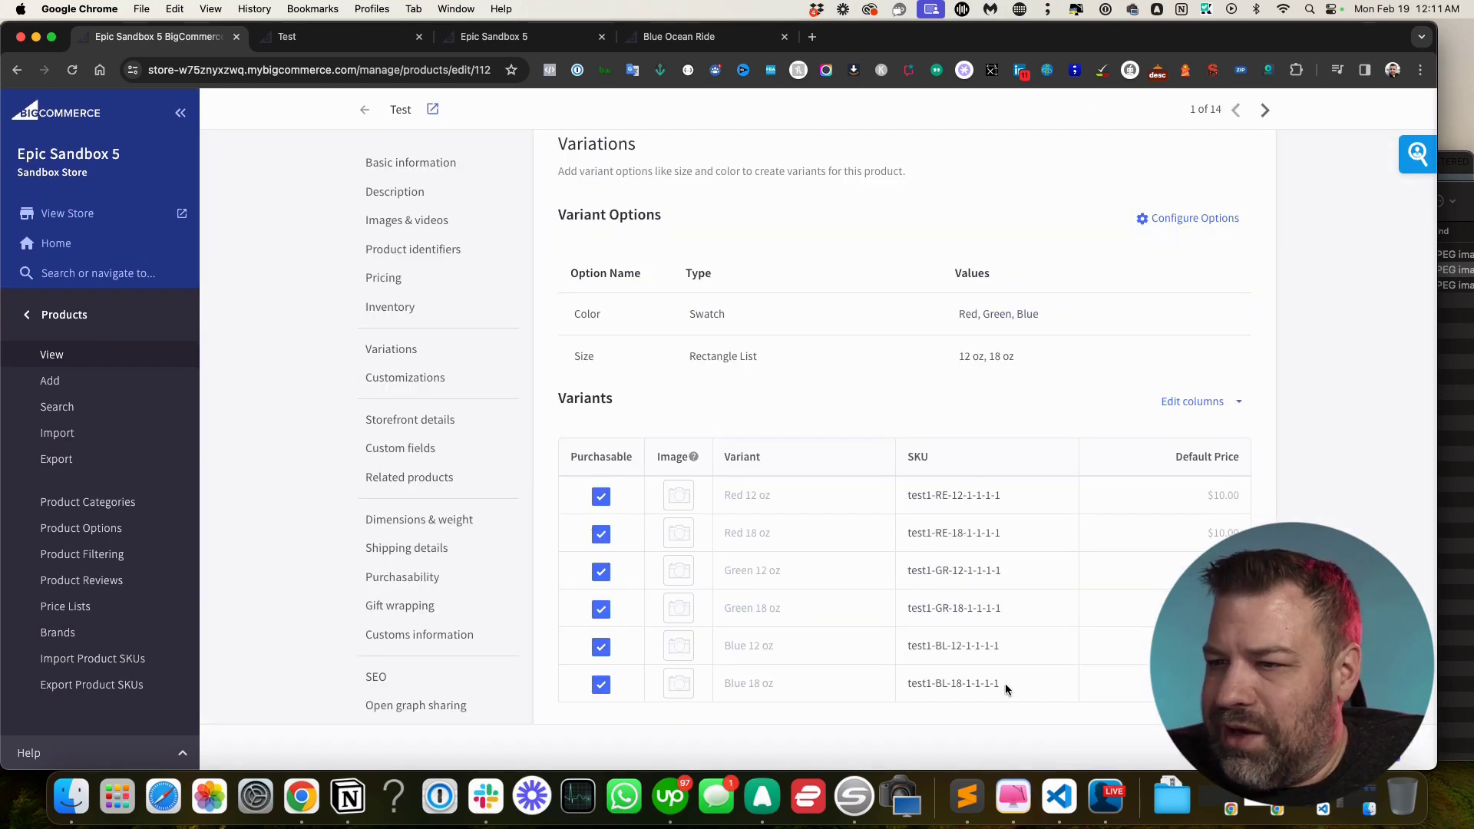
Clear the SKUs of all six color and size variants and save the product to regenerate them
left_click(1033, 499)
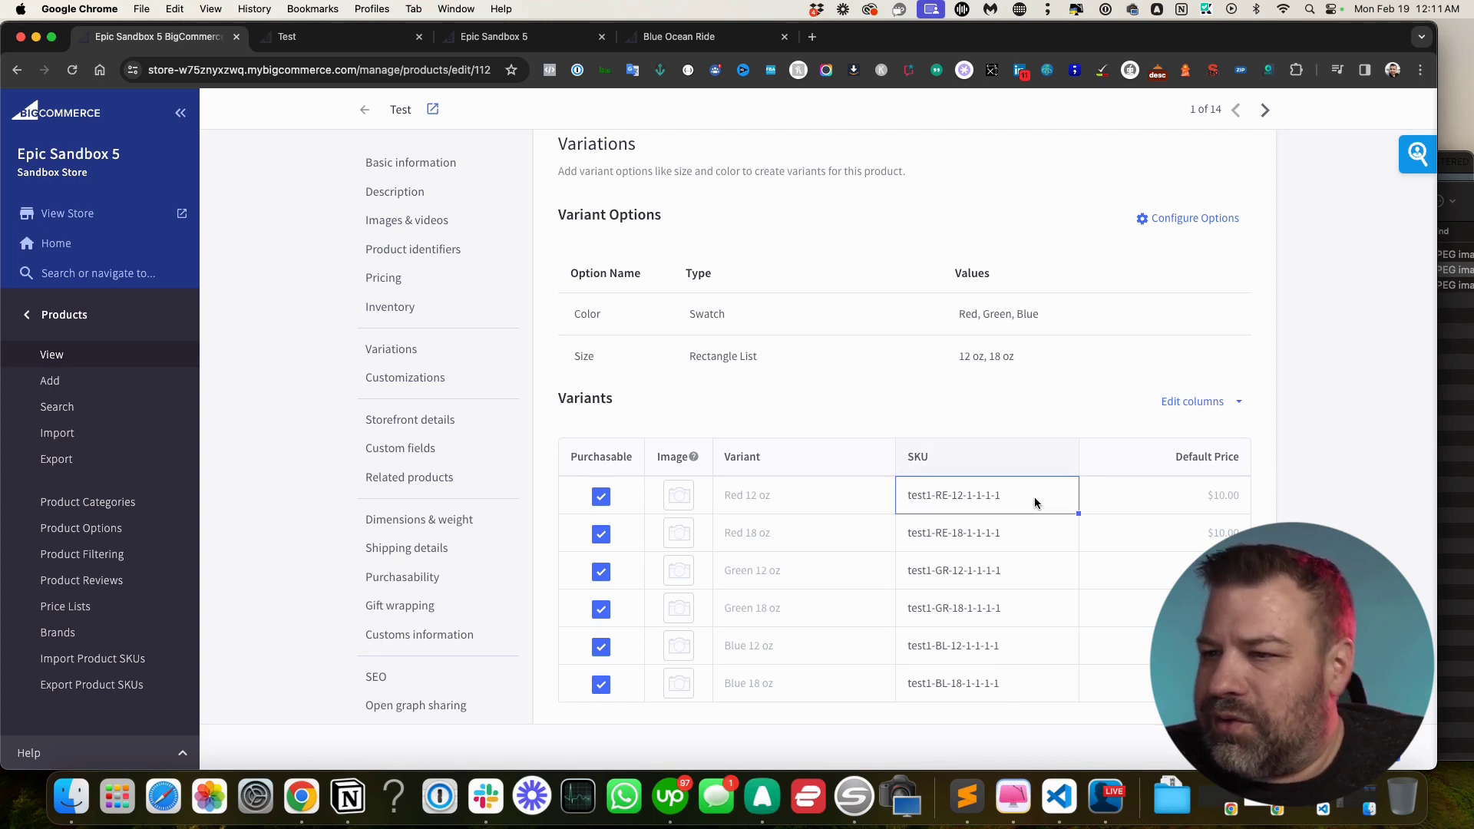
key("BackSpace")
key("Tab")
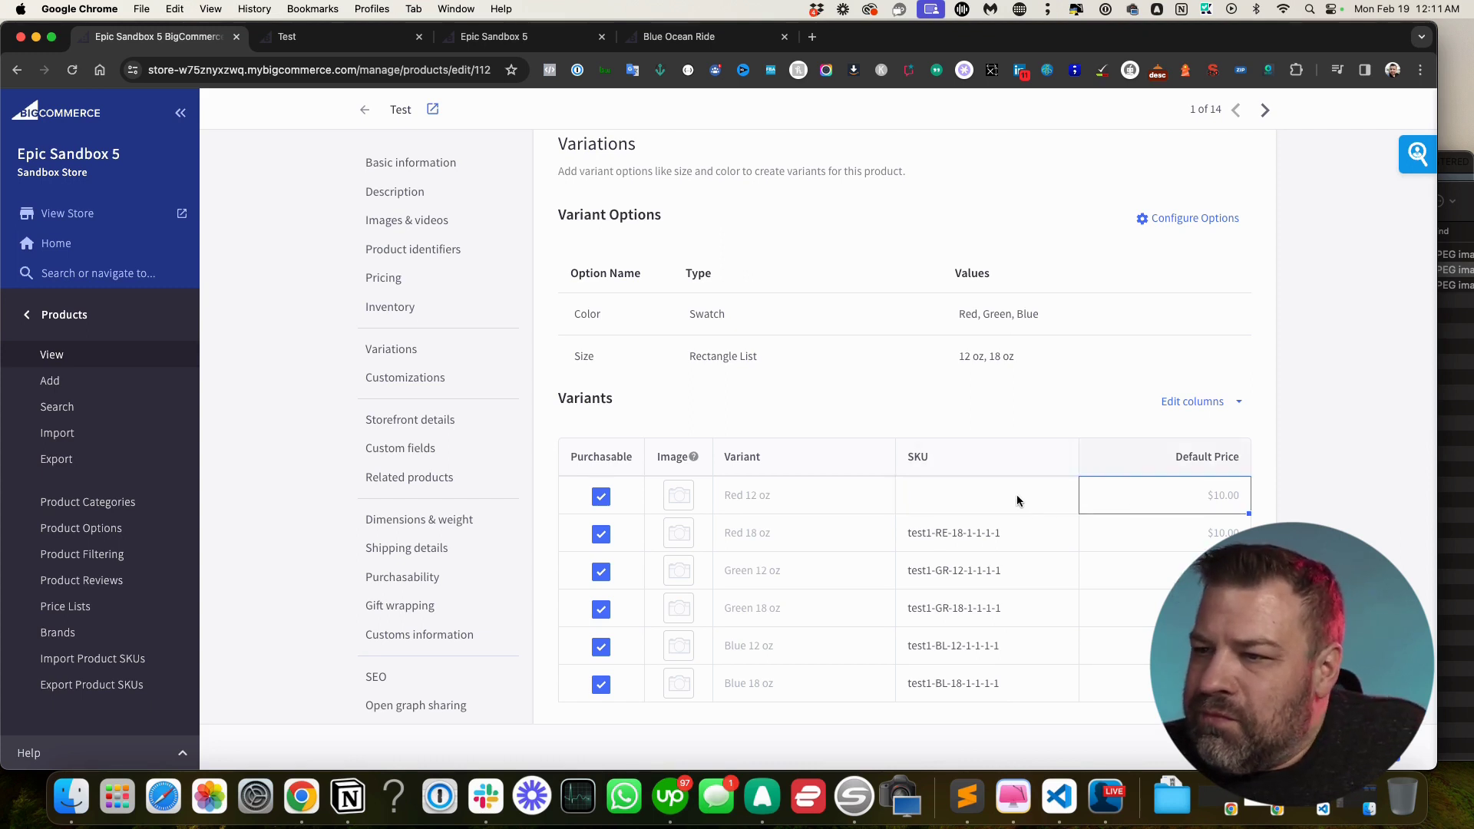
left_click(1017, 501)
left_click_drag(1079, 517, 1075, 697)
left_click(1184, 219)
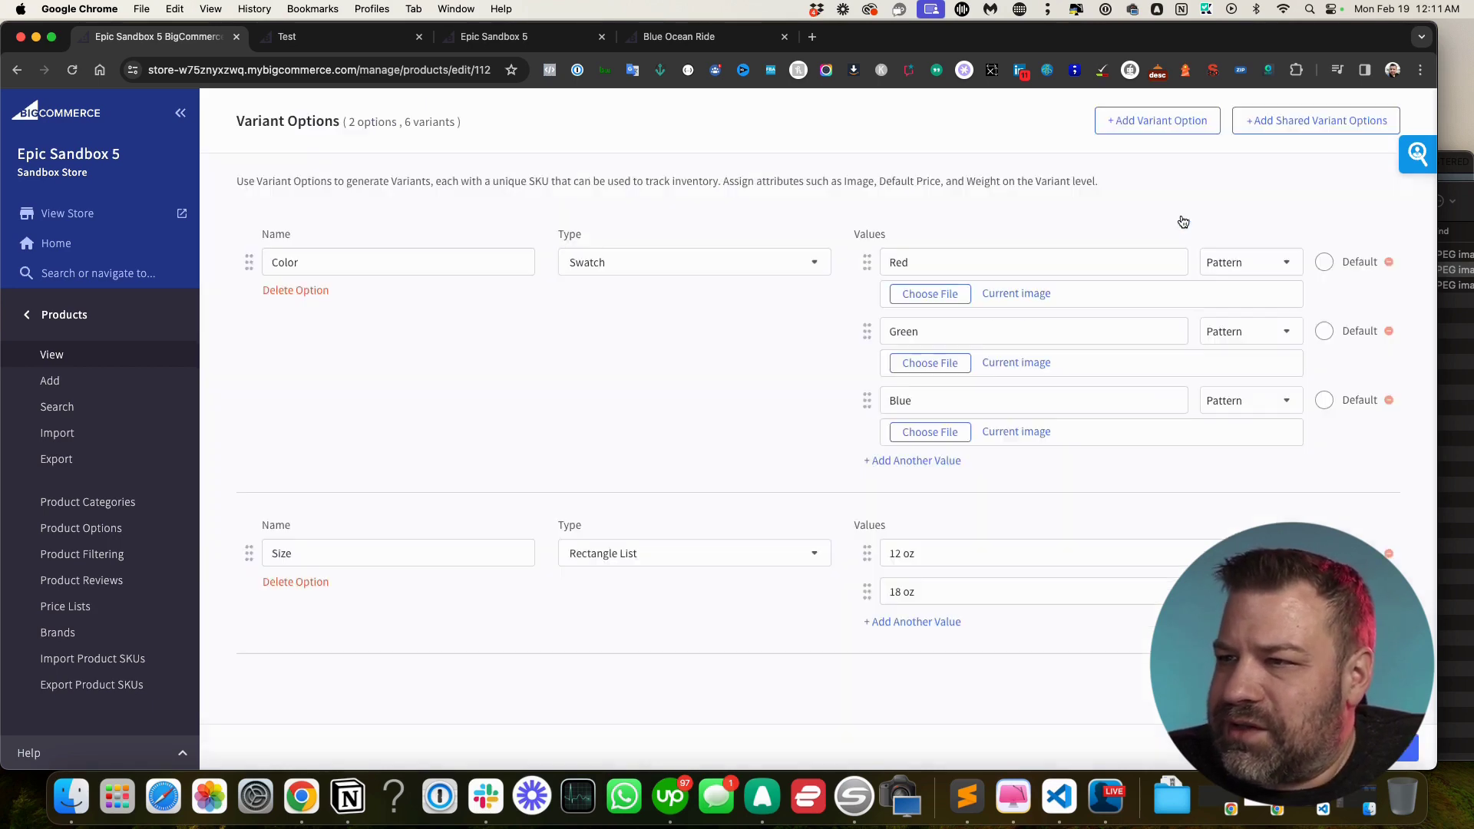
key("Escape")
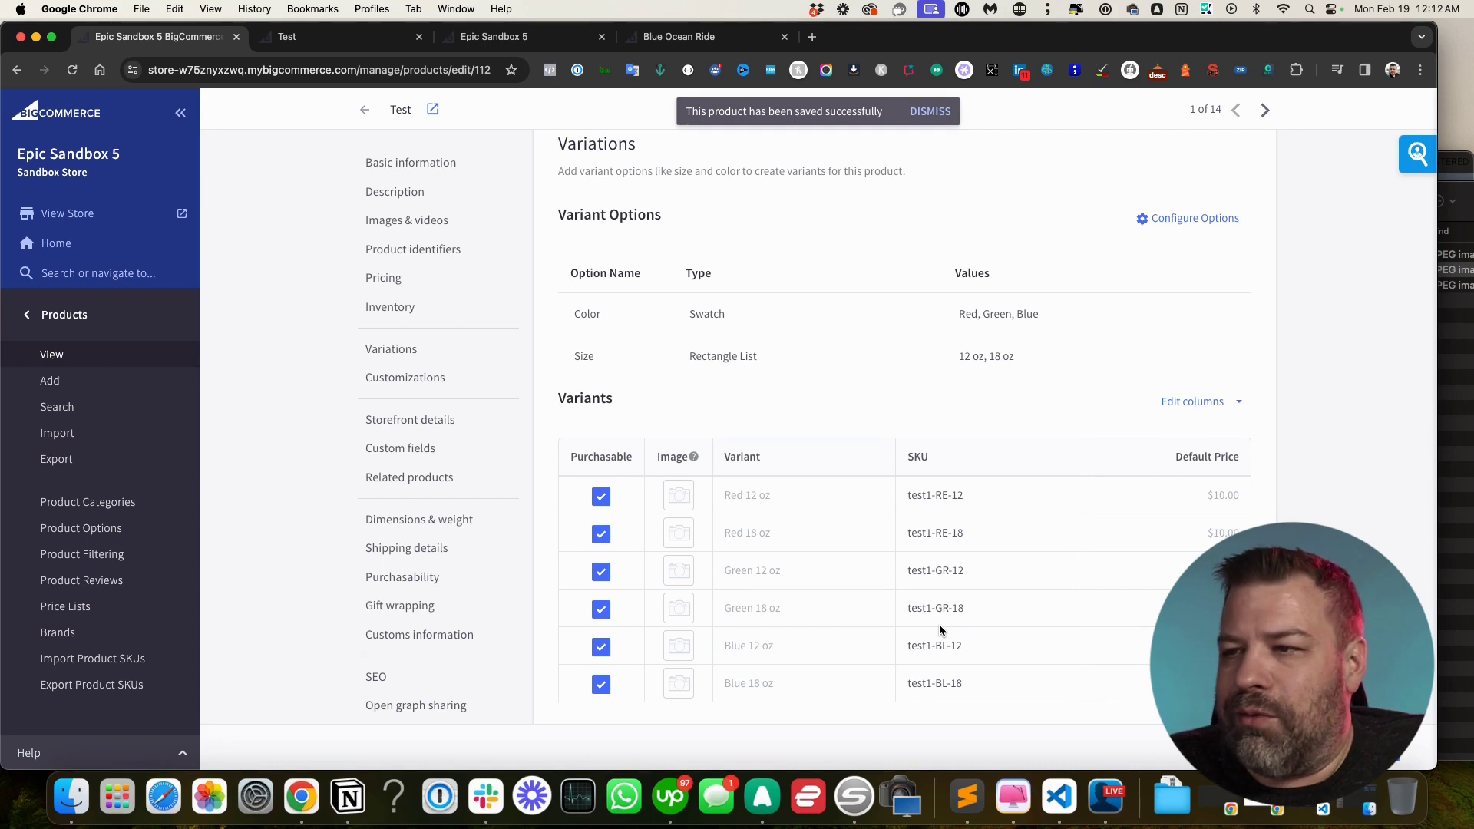
Set the default price of the Red 18 oz variant to $12.00
left_click(1165, 570)
left_click(1165, 609)
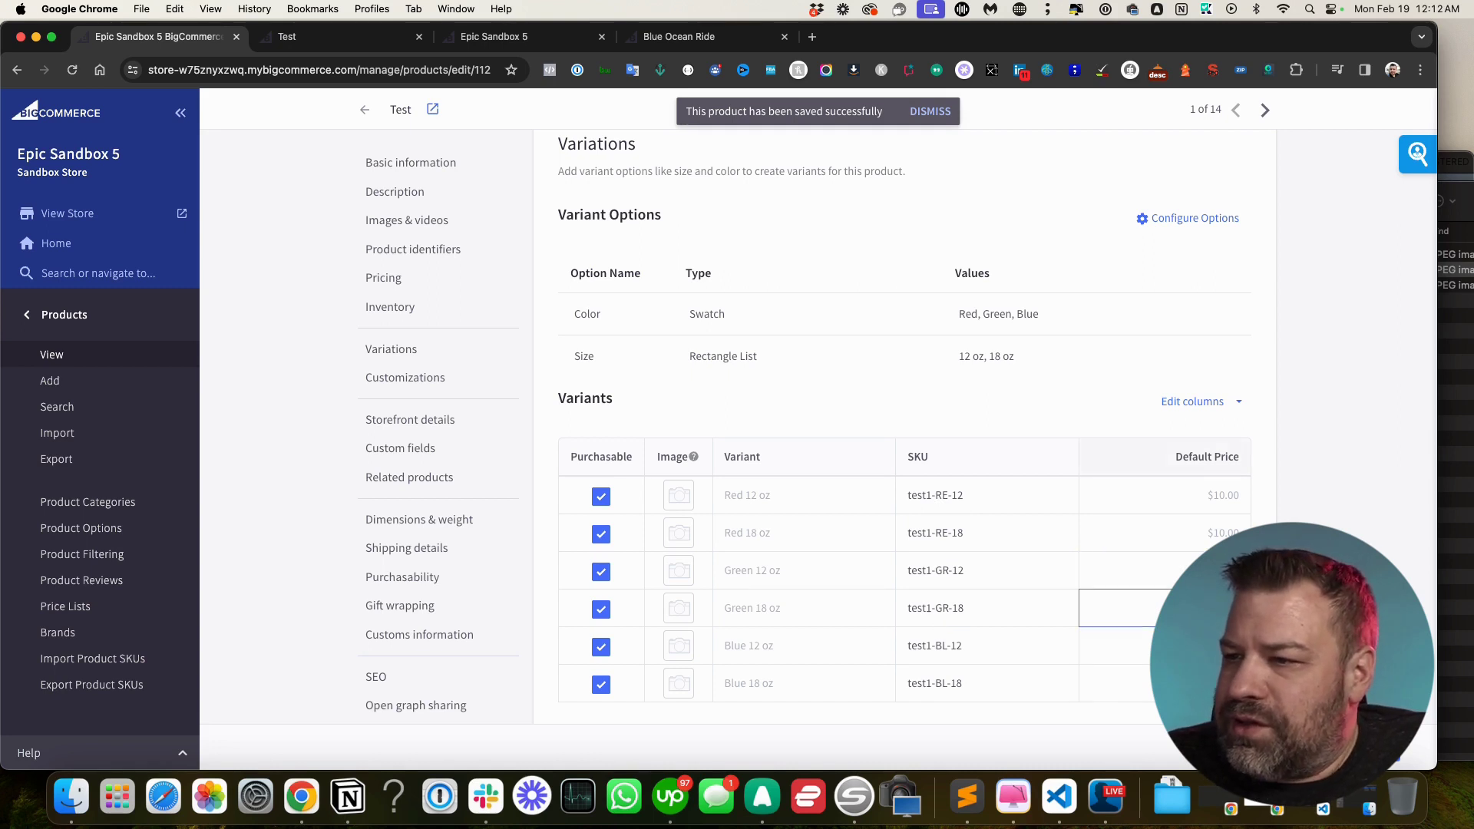
left_click(1165, 684)
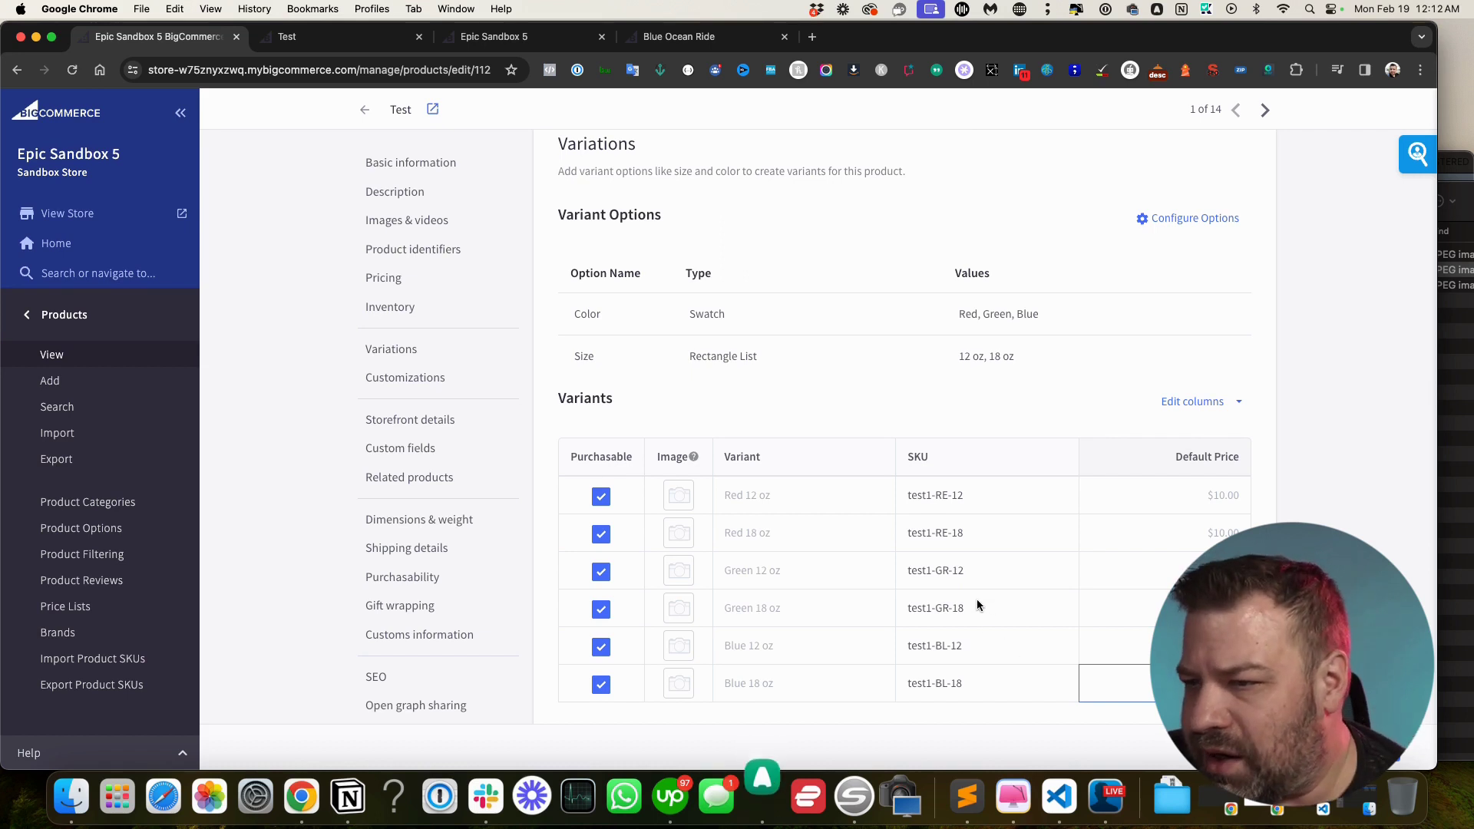
left_click(1212, 570)
left_click(1214, 542)
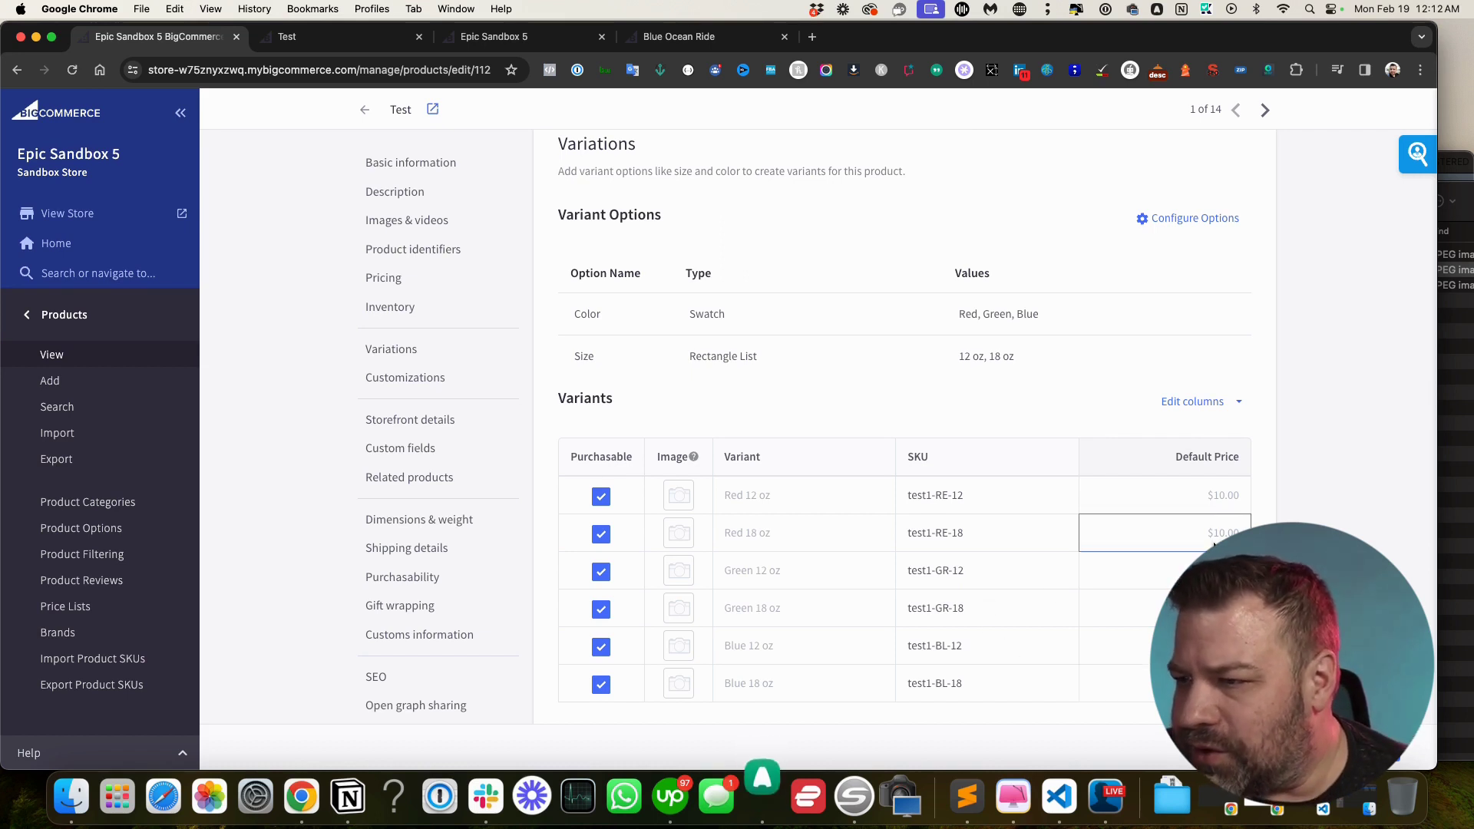
type("12")
key("Return")
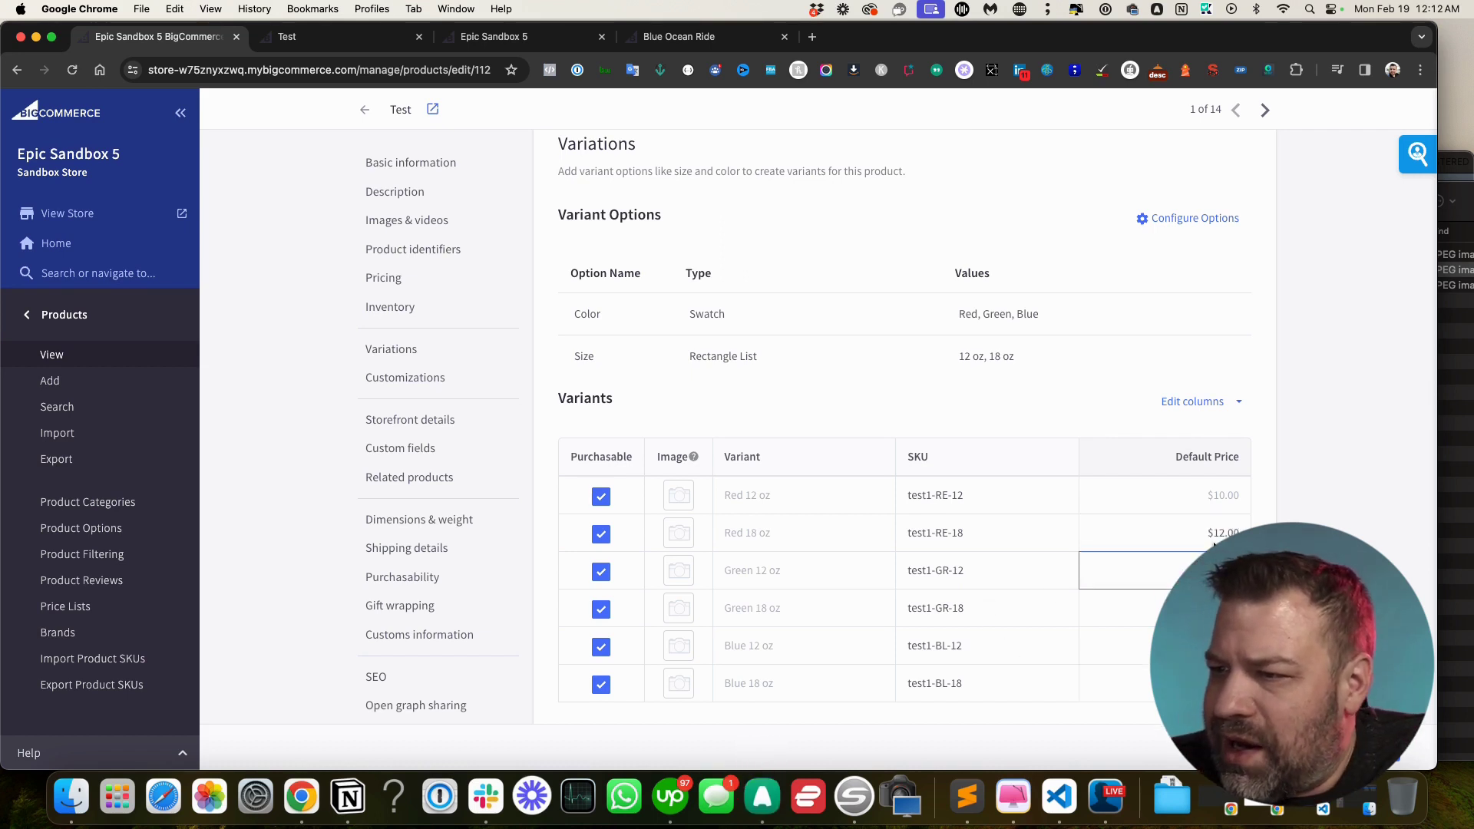
Go through the default prices of the Green and Blue variants and save the product
scroll(1214, 544, "down", 20)
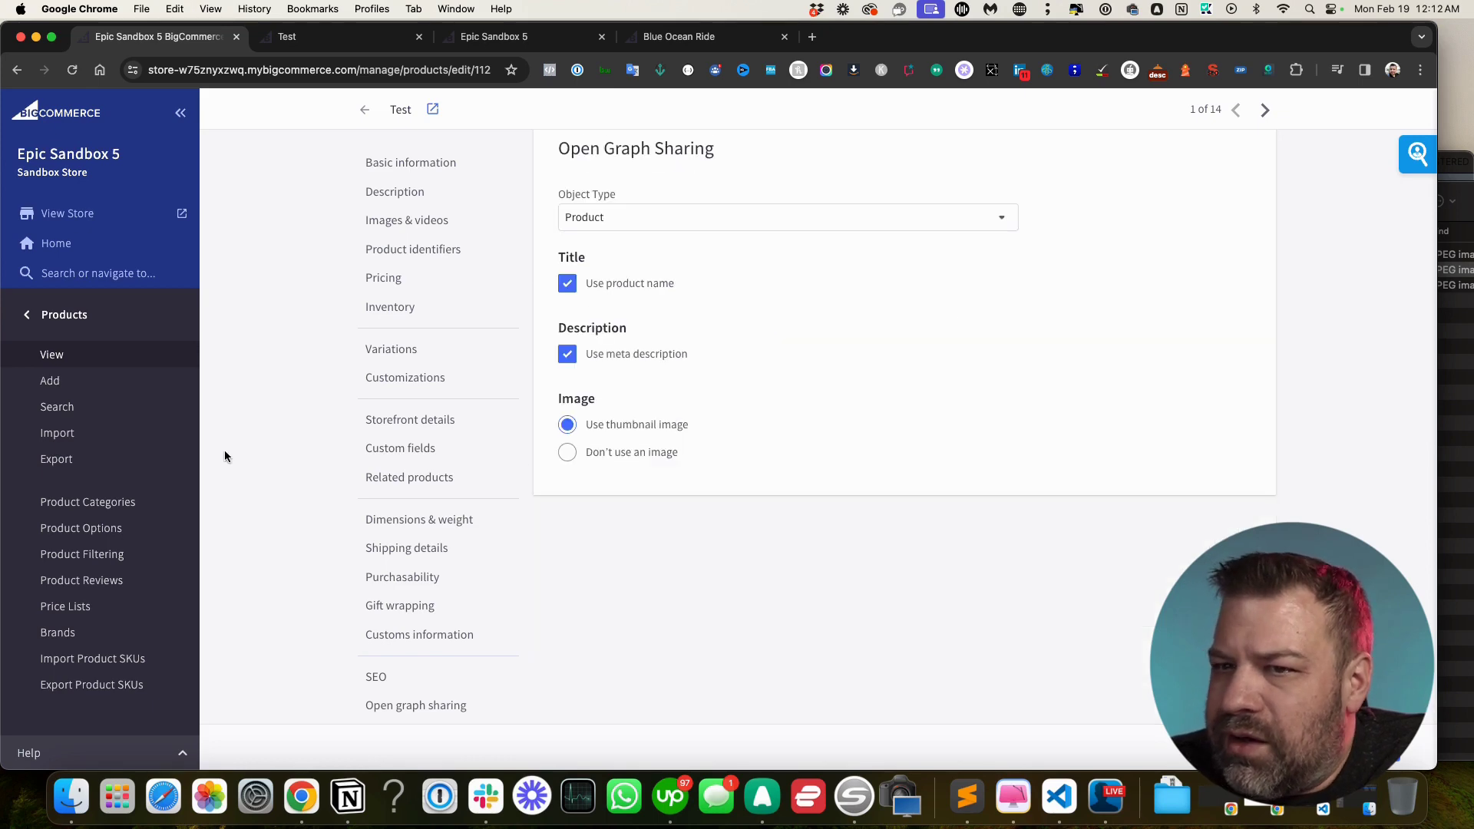
left_click(412, 351)
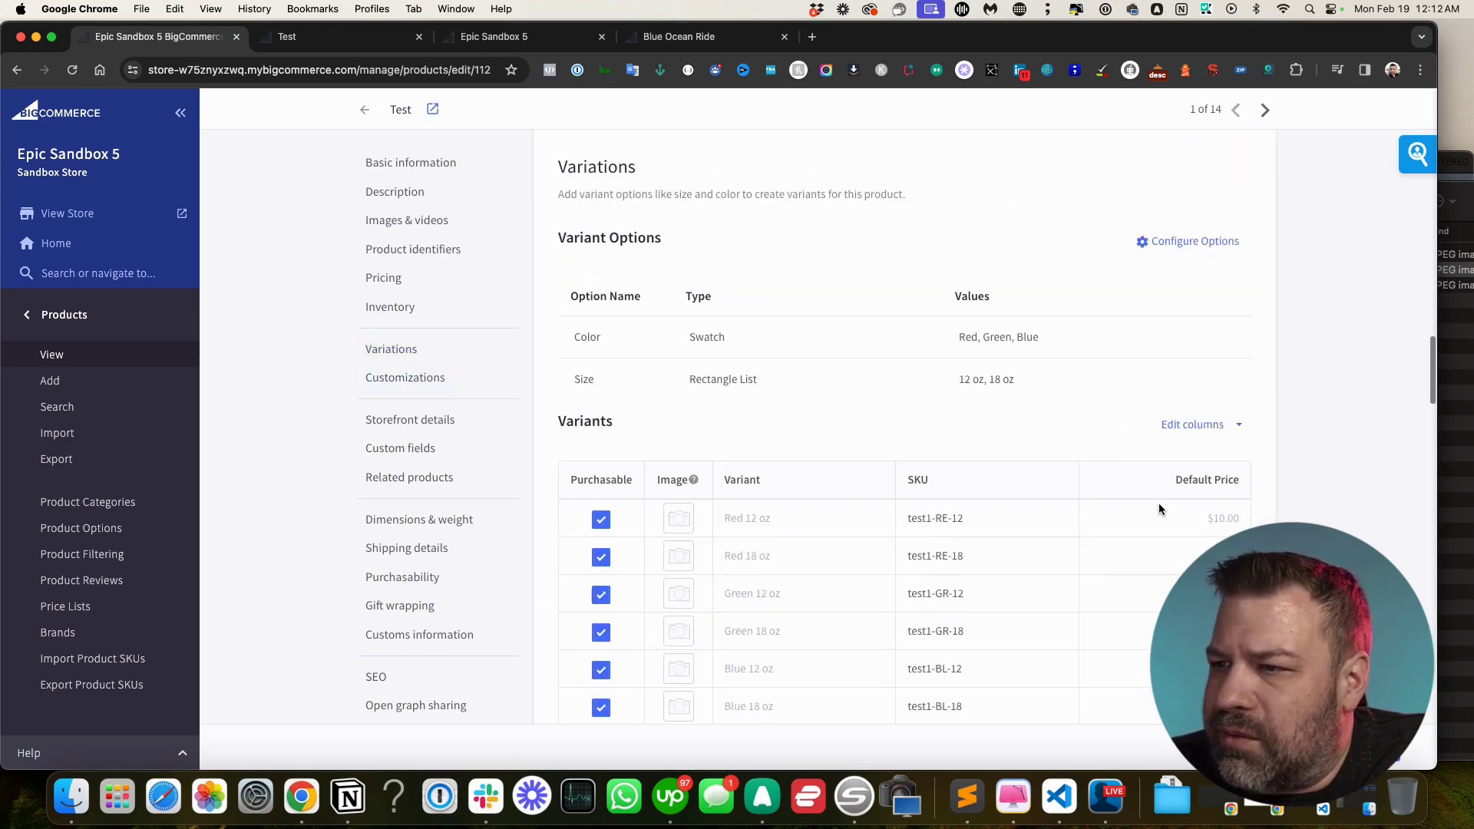
left_click(1198, 594)
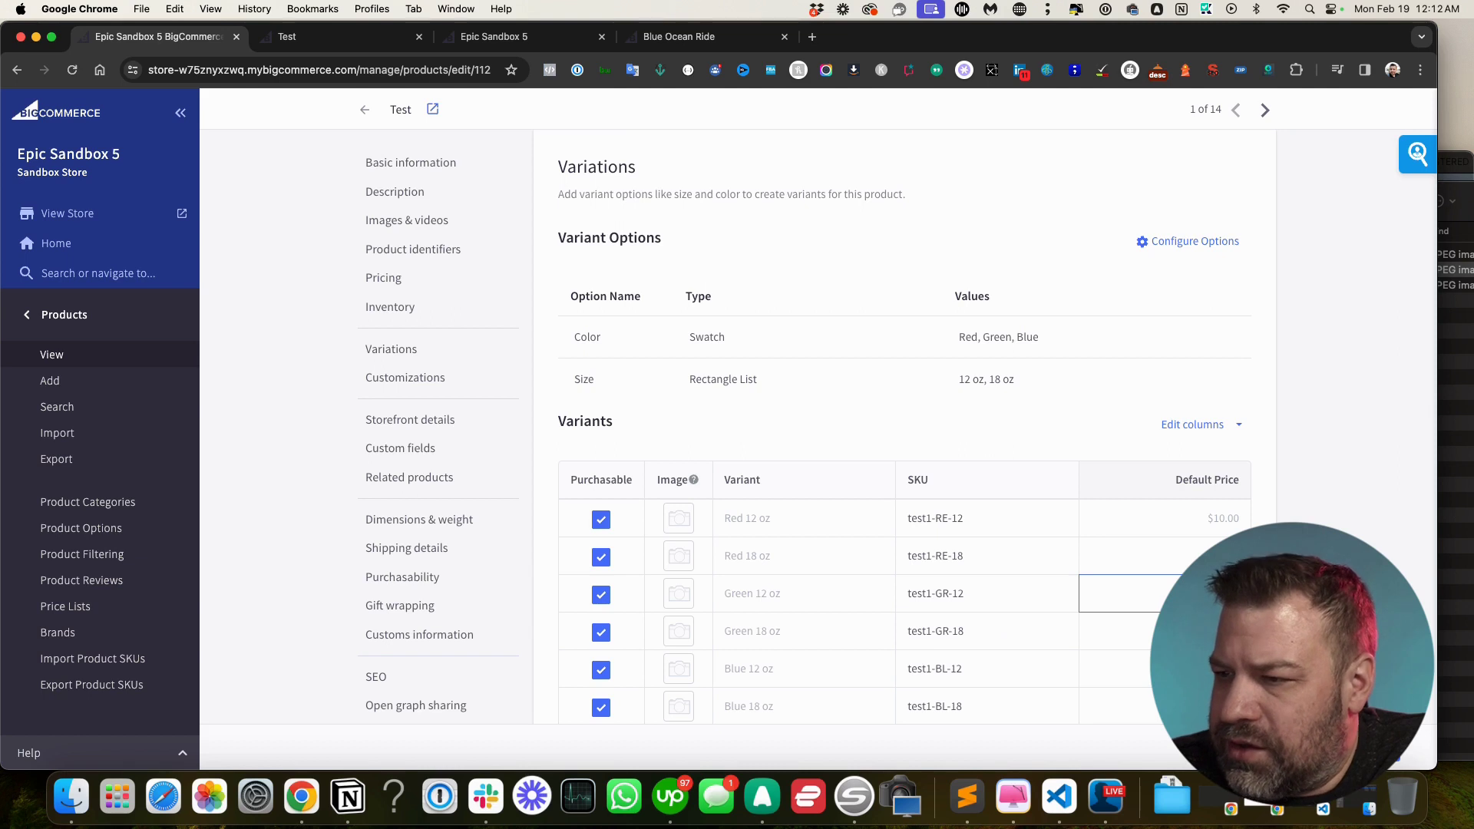
key("Down")
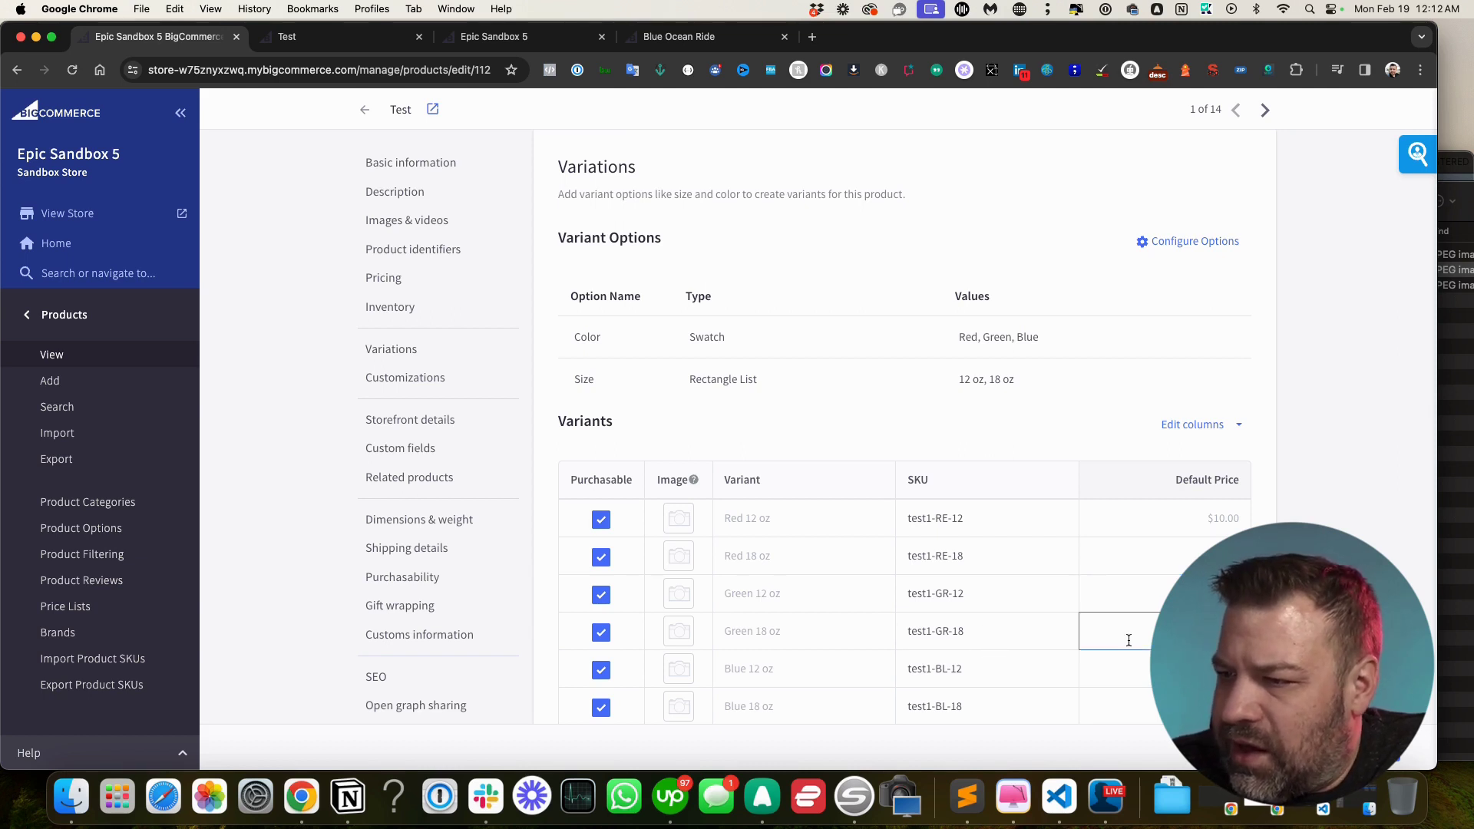
key("Down")
key("super+s")
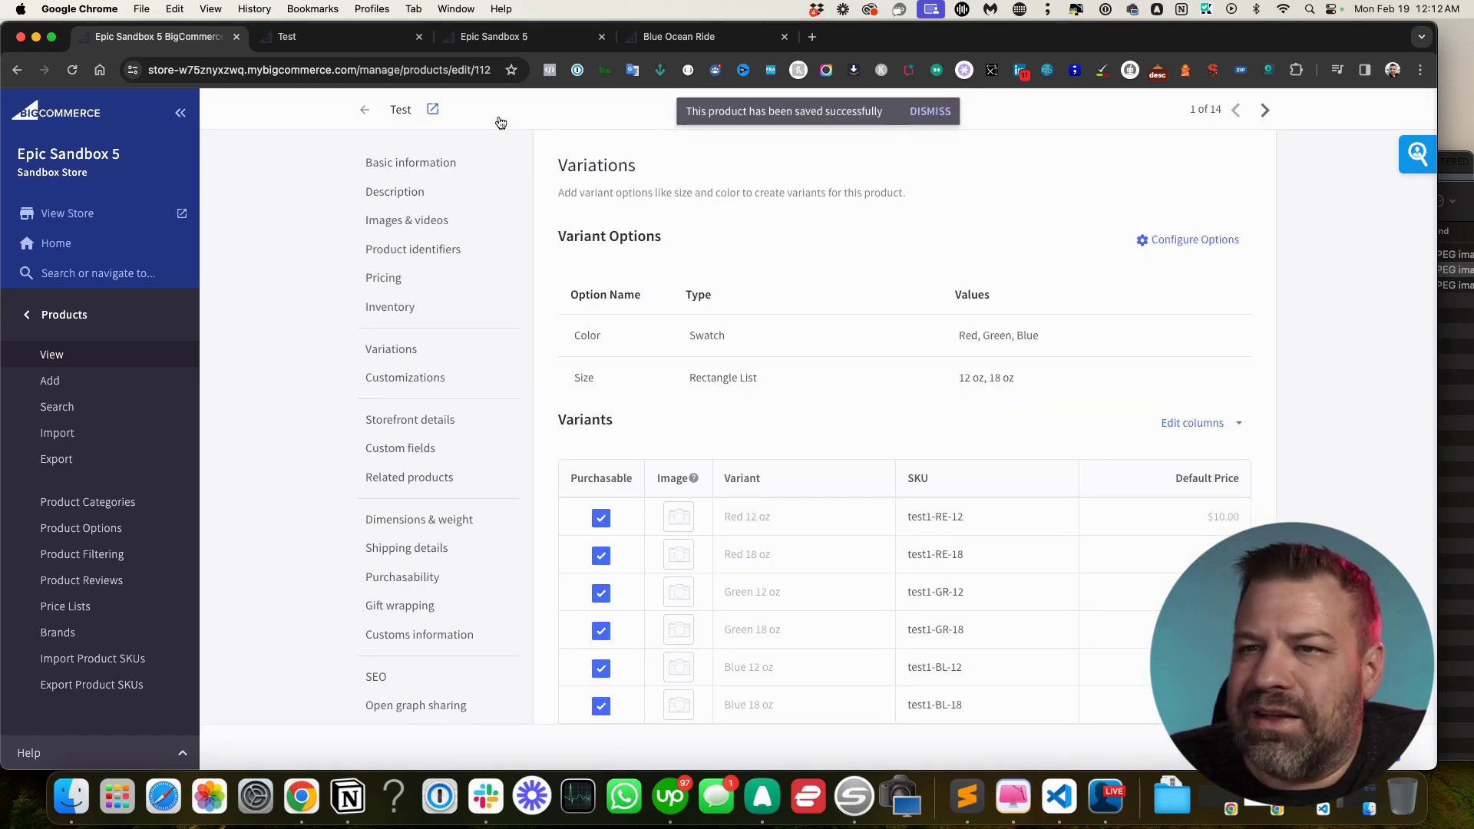
Preview the Test product on the storefront with the Red color chosen, and return to the product editor
left_click(433, 110)
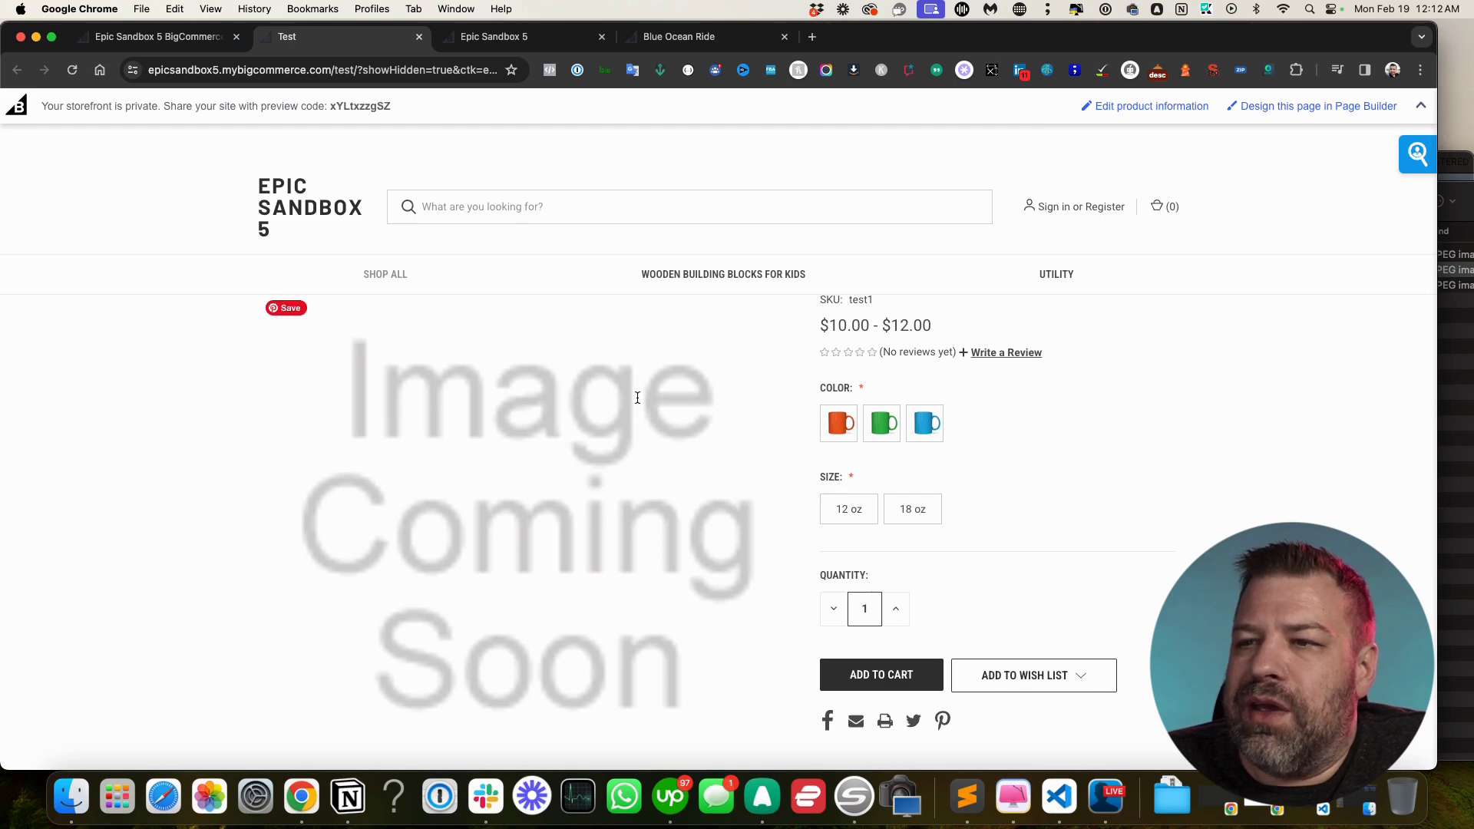
left_click(844, 429)
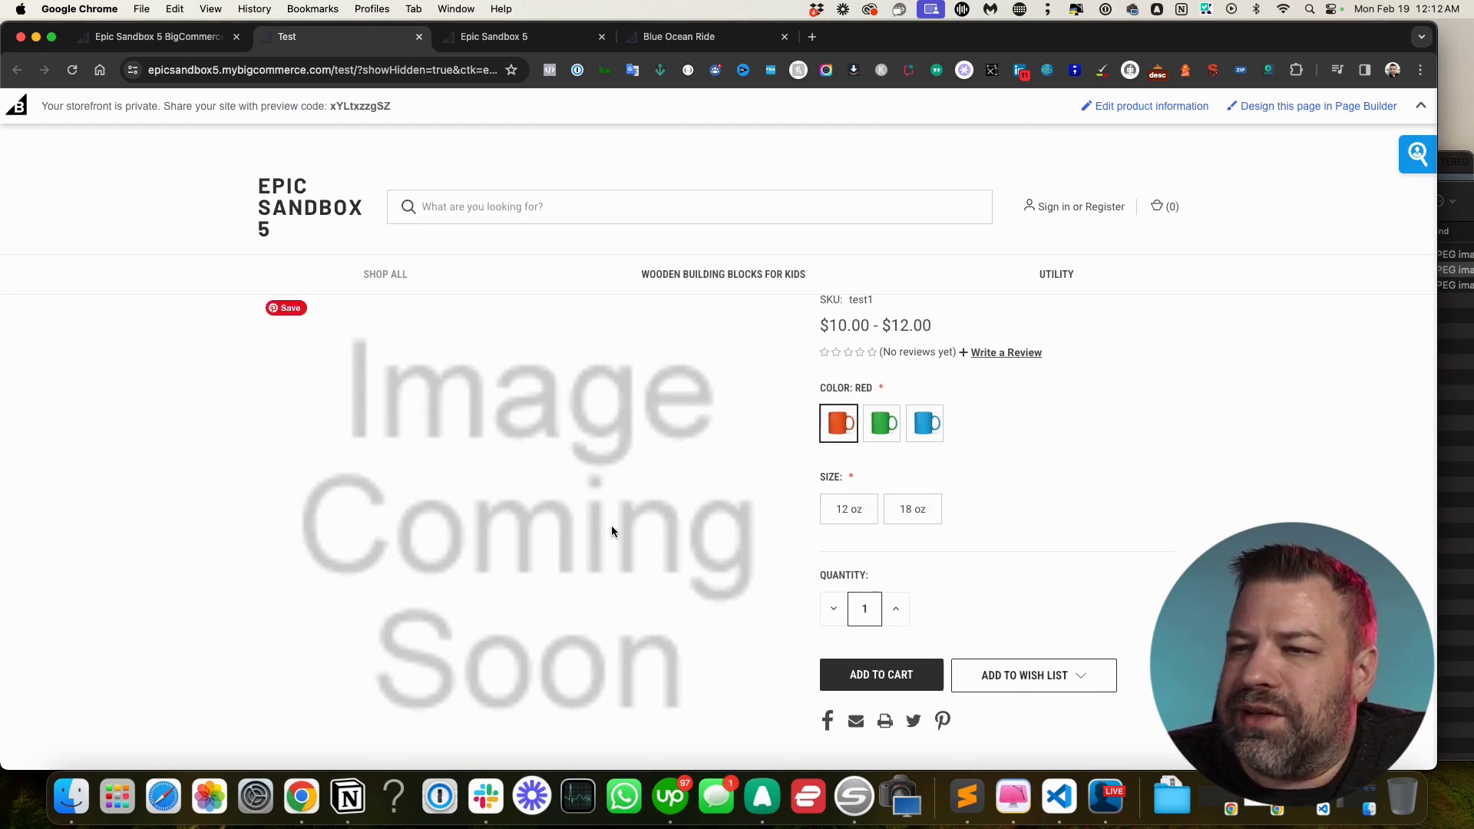
left_click(146, 36)
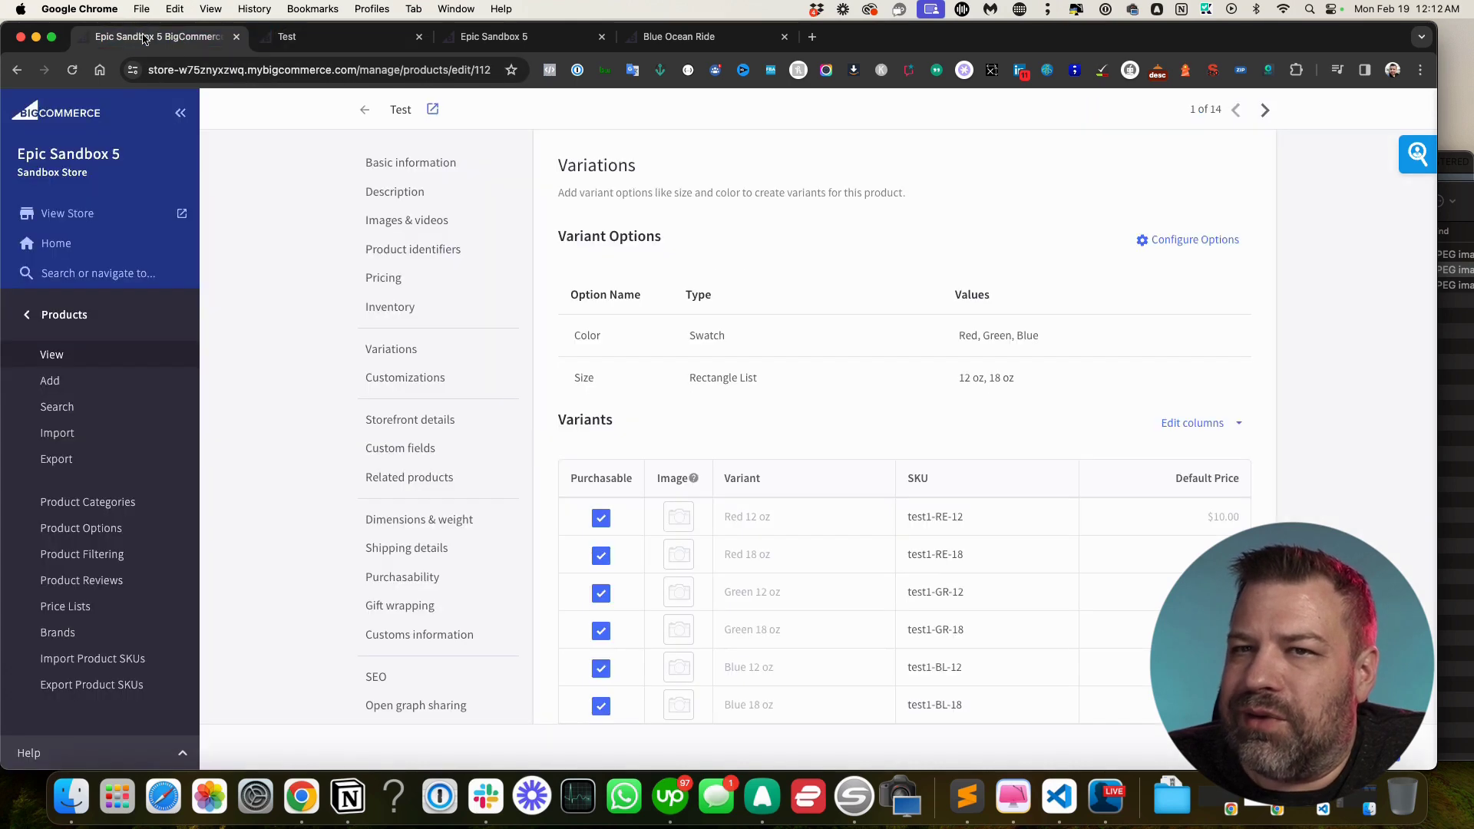
Assign 1.jpg from the sample mugs folder as the image of the Red 12 oz and Red 18 oz variants
left_click(1472, 420)
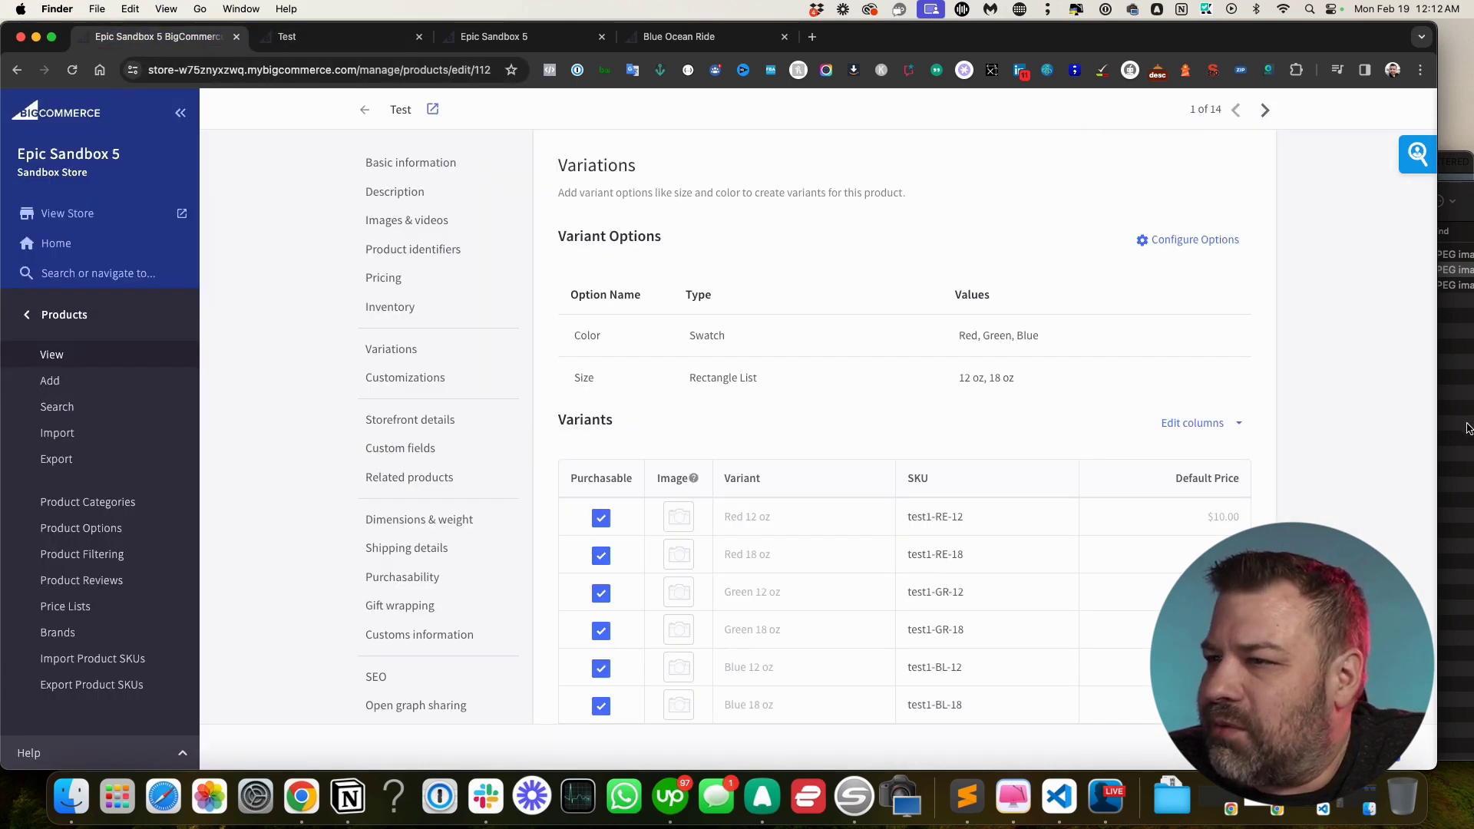
left_click(1110, 258)
left_click_drag(1067, 304, 679, 516)
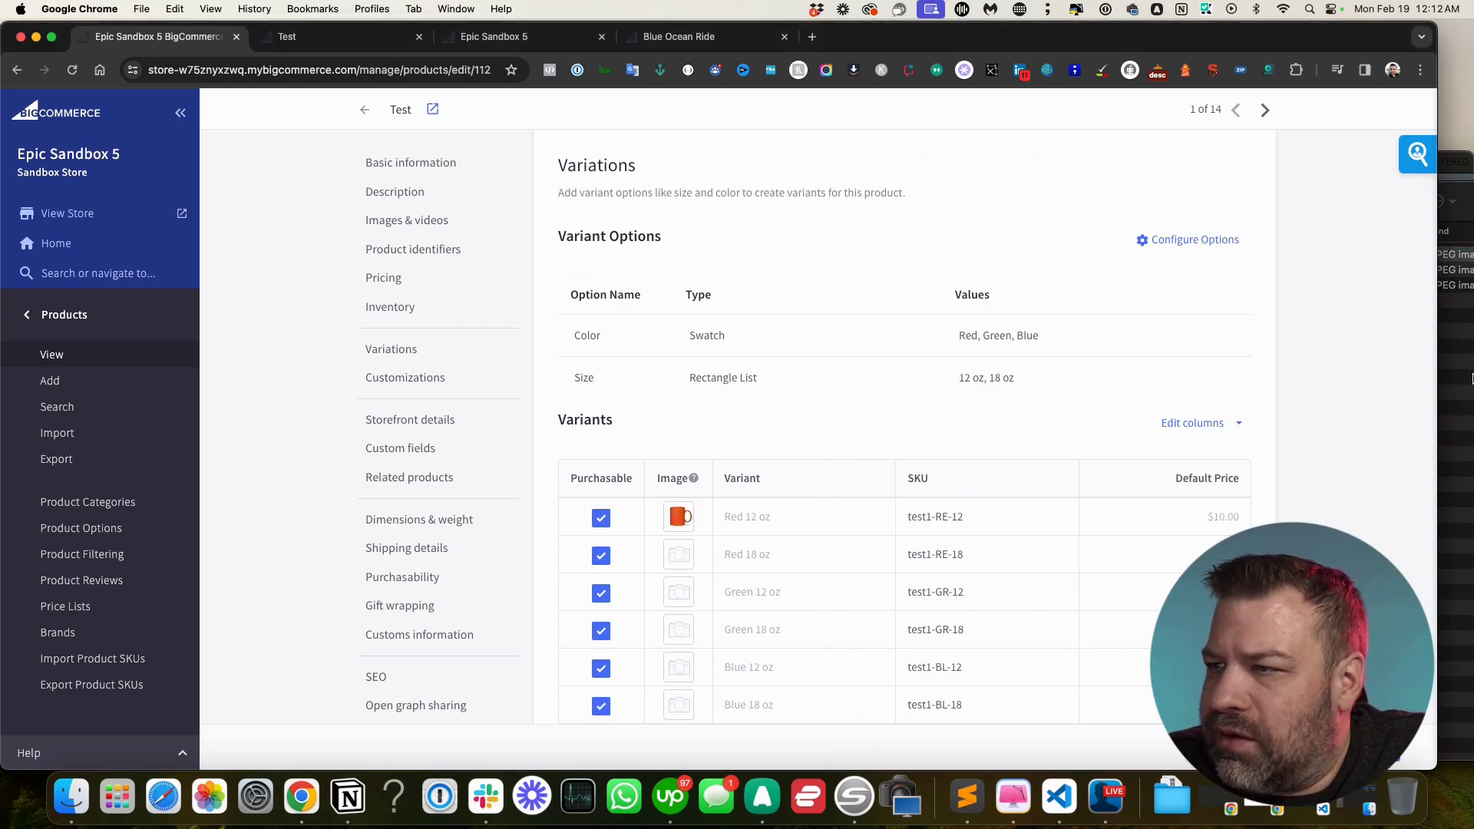
left_click(1466, 380)
left_click_drag(1108, 259, 679, 554)
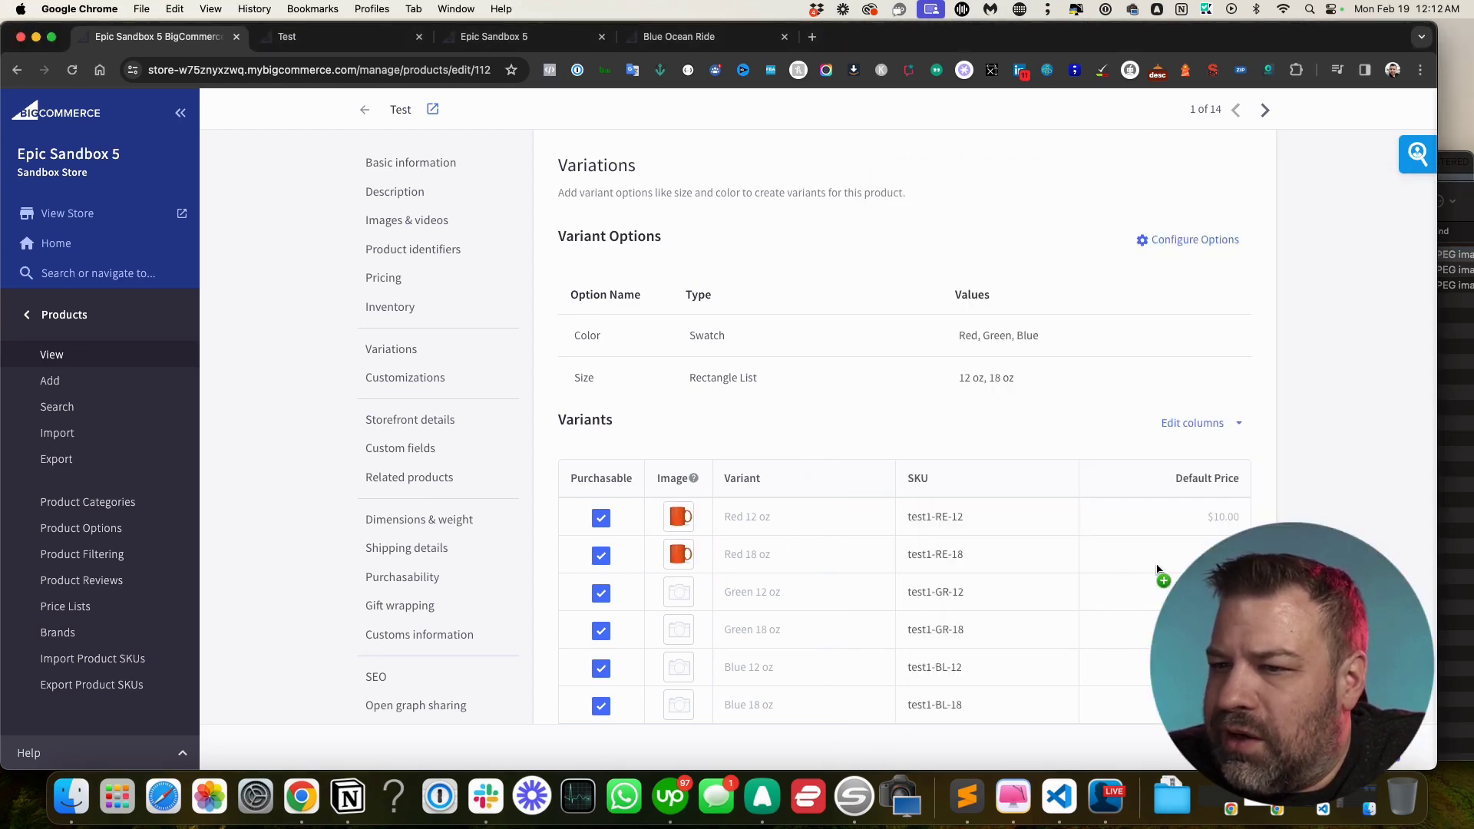
Assign 2.jpg from the sample mugs folder as the image of the Green 12 oz and Green 18 oz variants
left_click(1468, 393)
left_click_drag(1108, 270, 679, 595)
left_click(1460, 516)
left_click_drag(1108, 270, 689, 631)
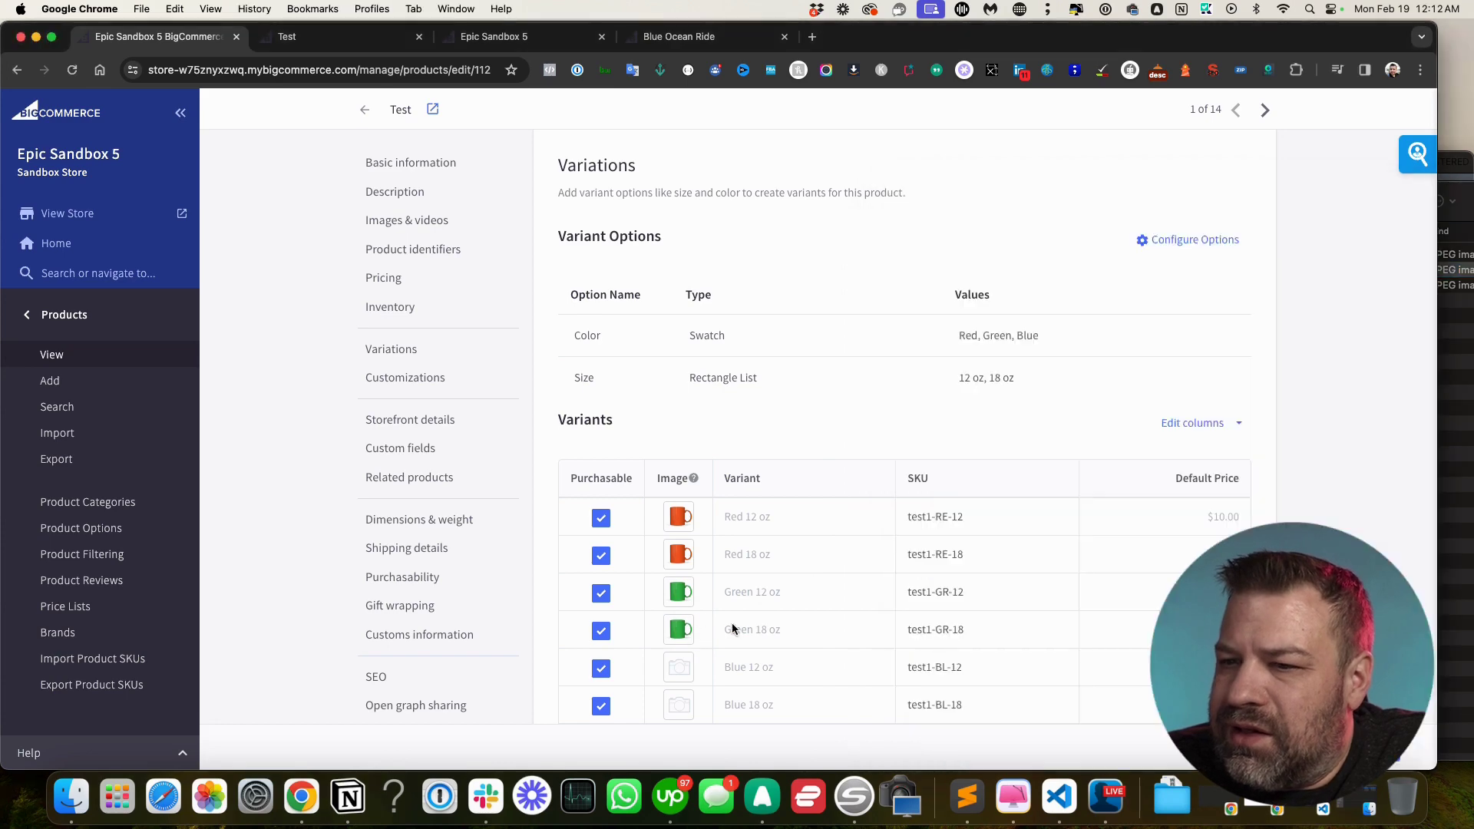
Assign 3.jpg from the sample mugs folder to the Blue 12 oz and Blue 18 oz variants and save the product
left_click(1459, 510)
left_click_drag(1115, 292, 680, 666)
left_click(1459, 487)
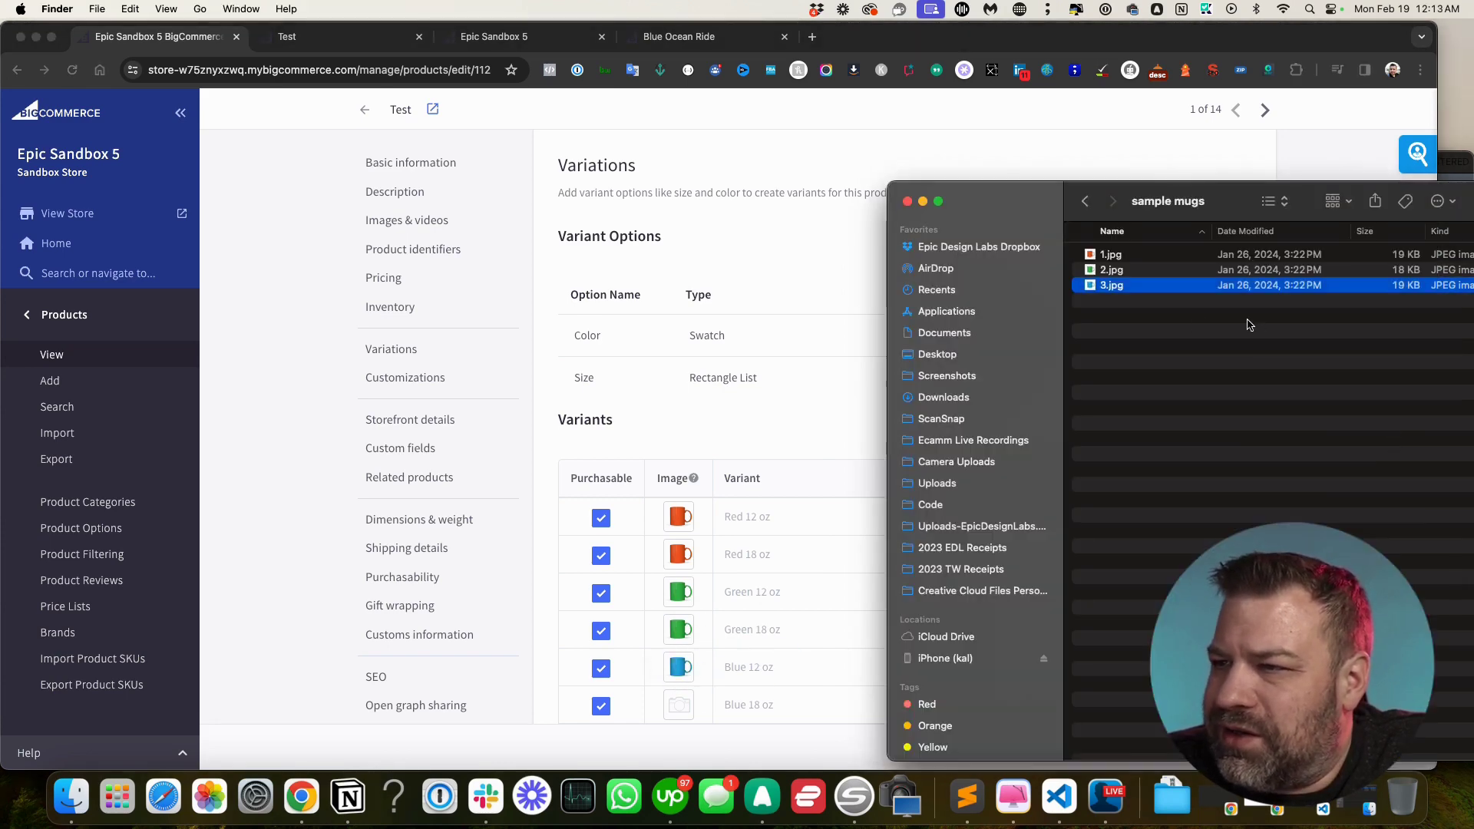
left_click_drag(1119, 289, 680, 705)
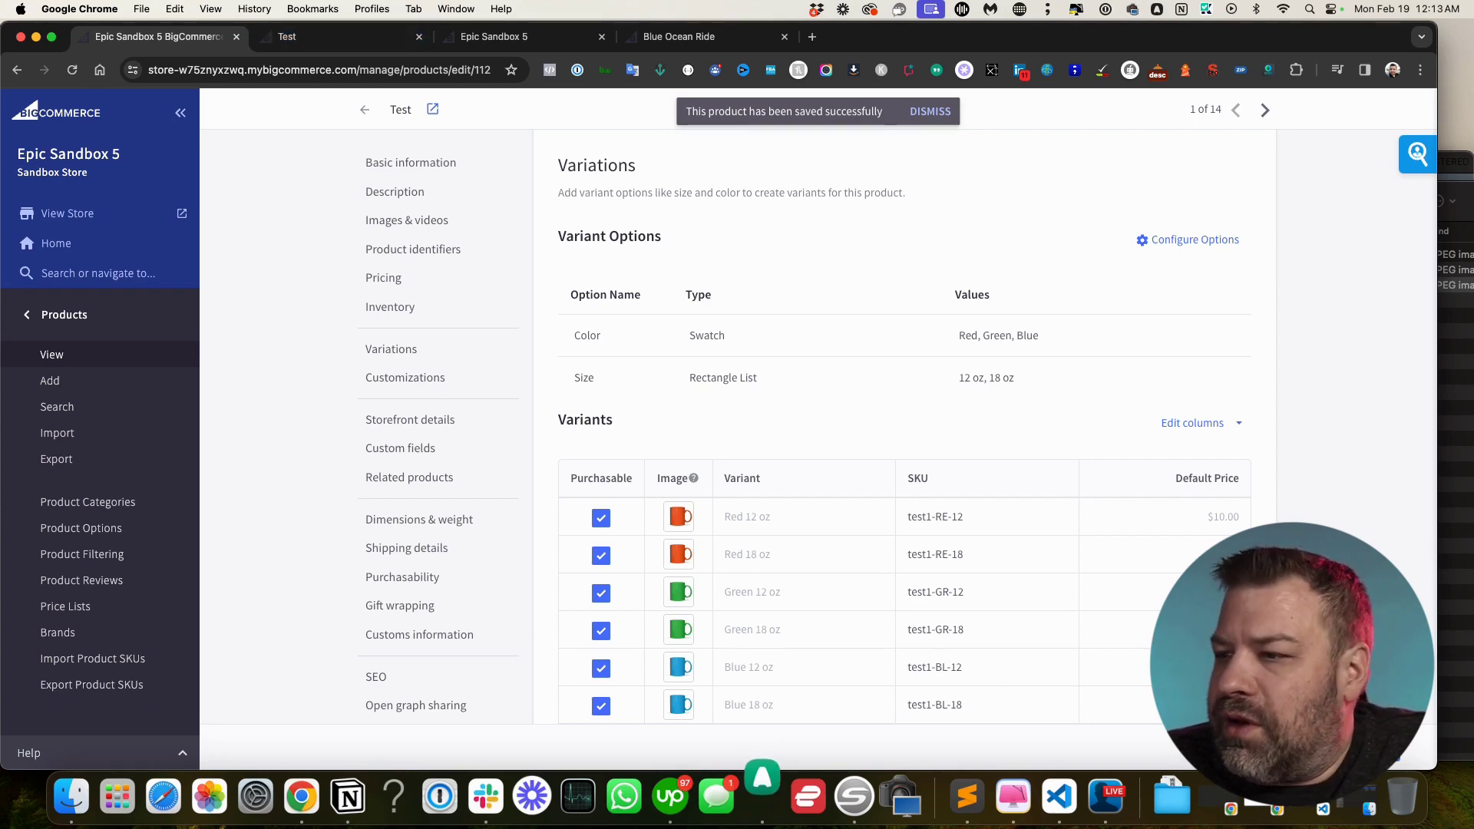
Reload the storefront page, choose Red in 12 oz to examine its image and SKU, and switch to 18 oz
left_click(411, 44)
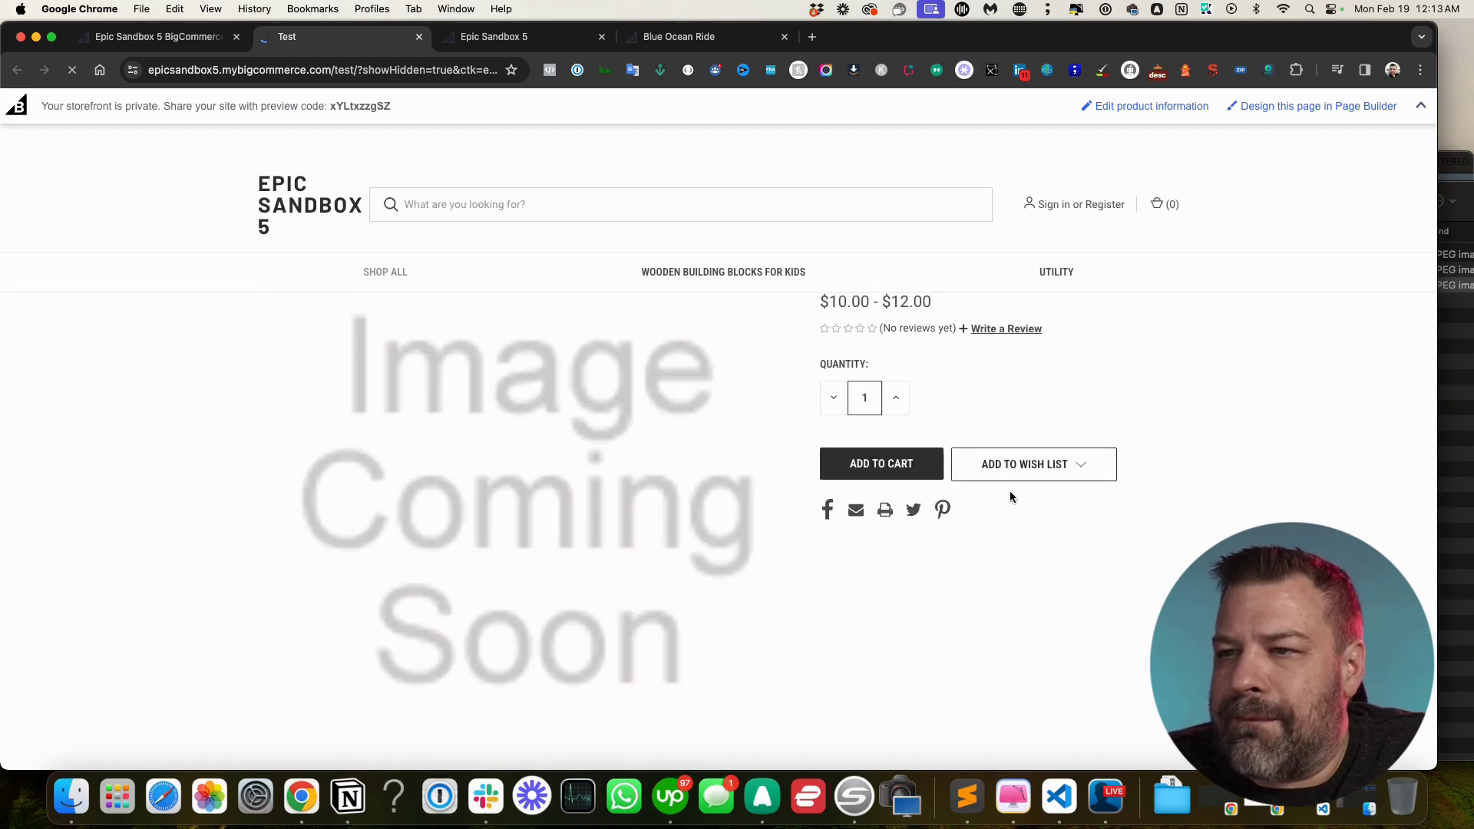
left_click(840, 428)
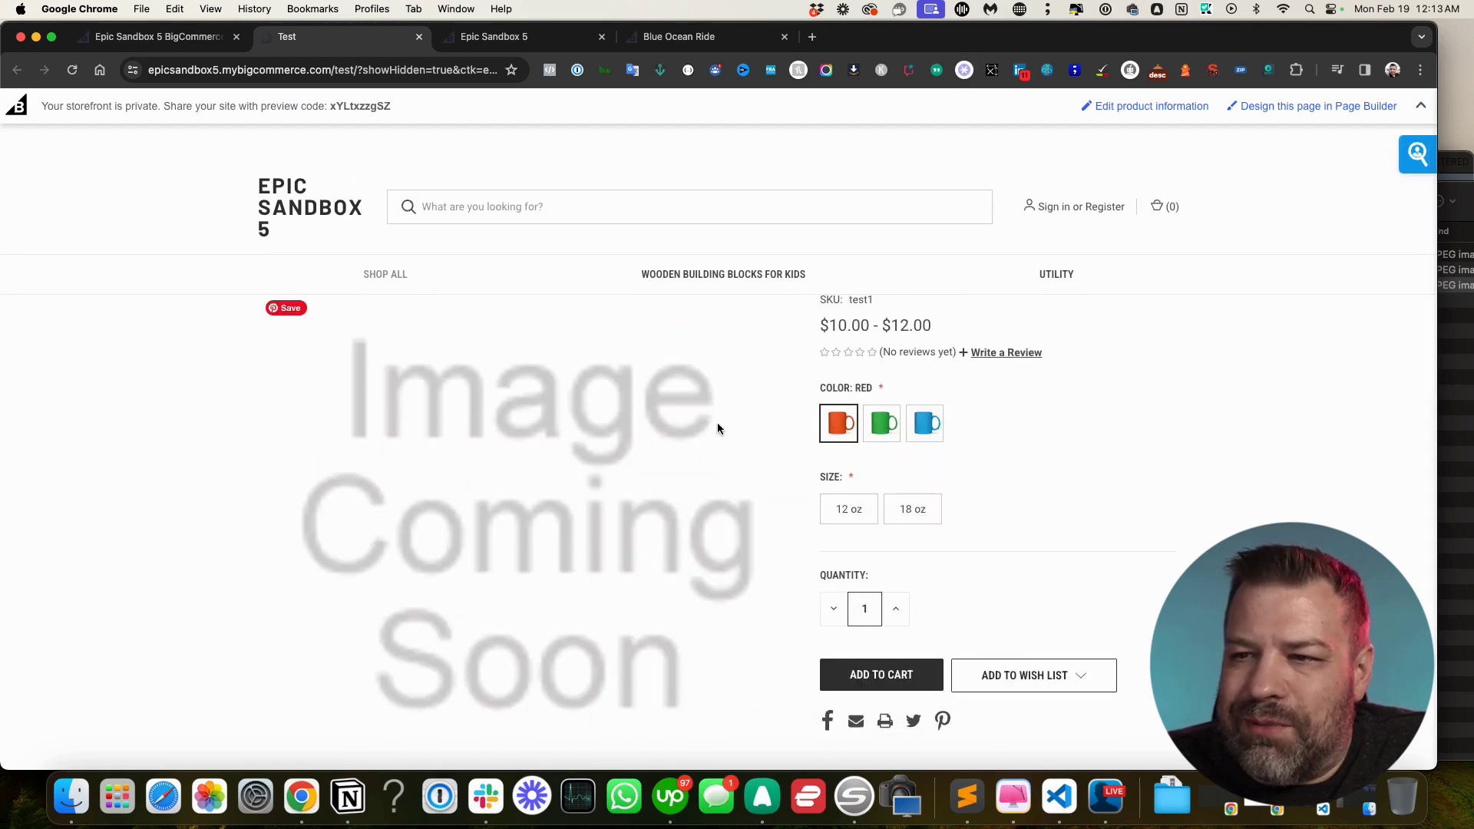
left_click(858, 512)
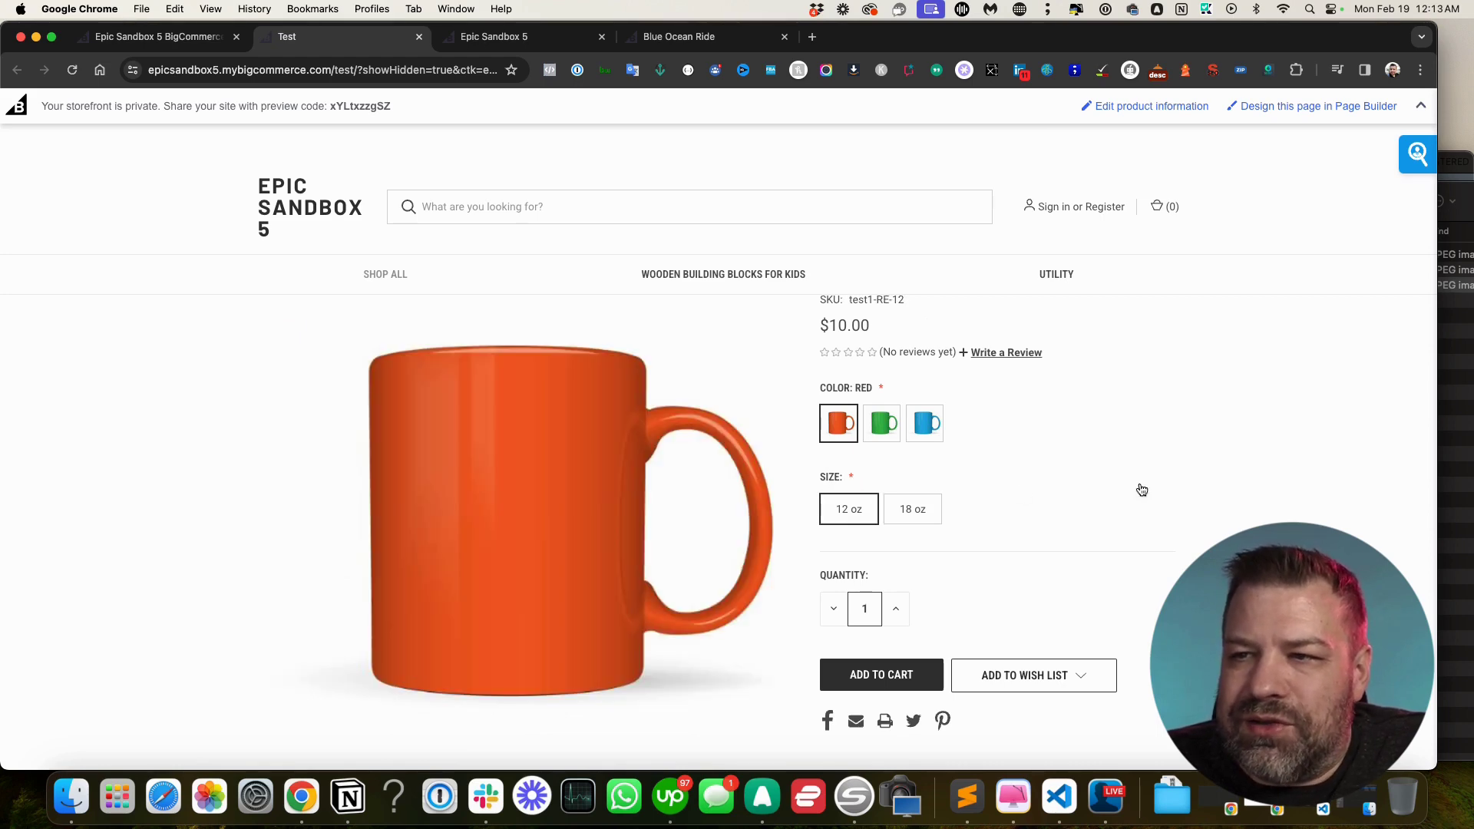
scroll(1114, 482, "up", 2)
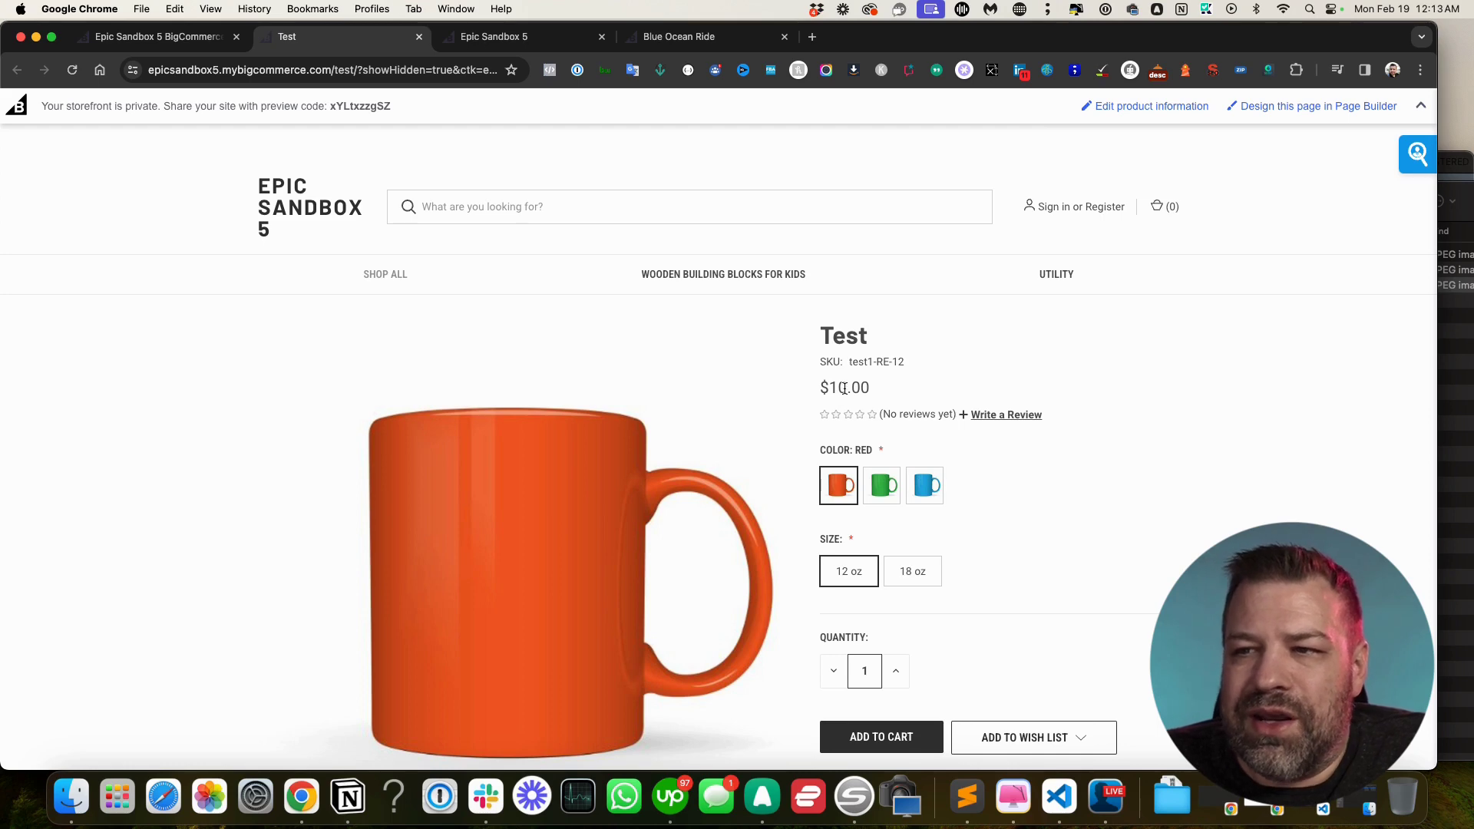
left_click_drag(906, 361, 845, 363)
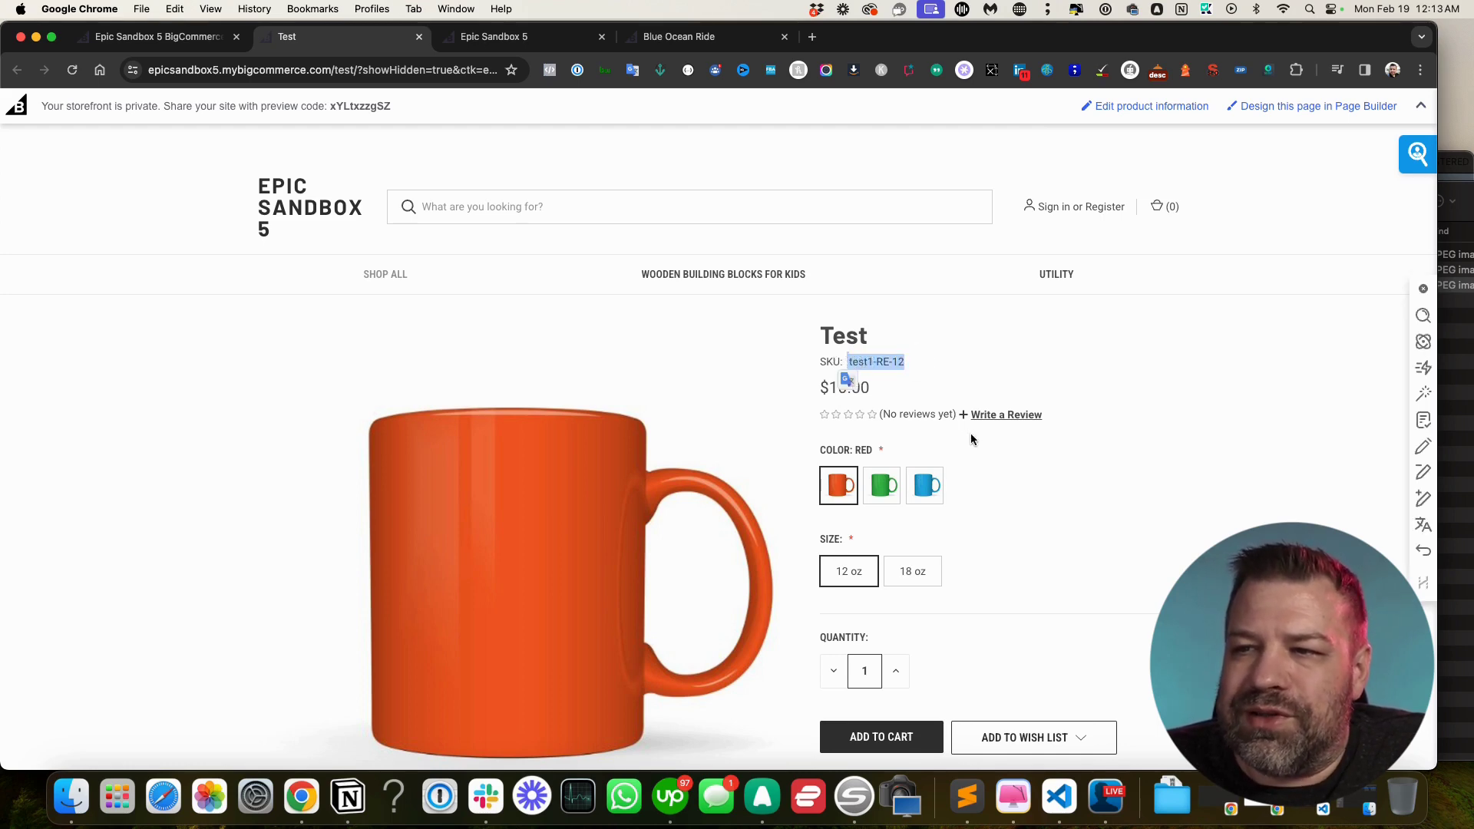
left_click(906, 585)
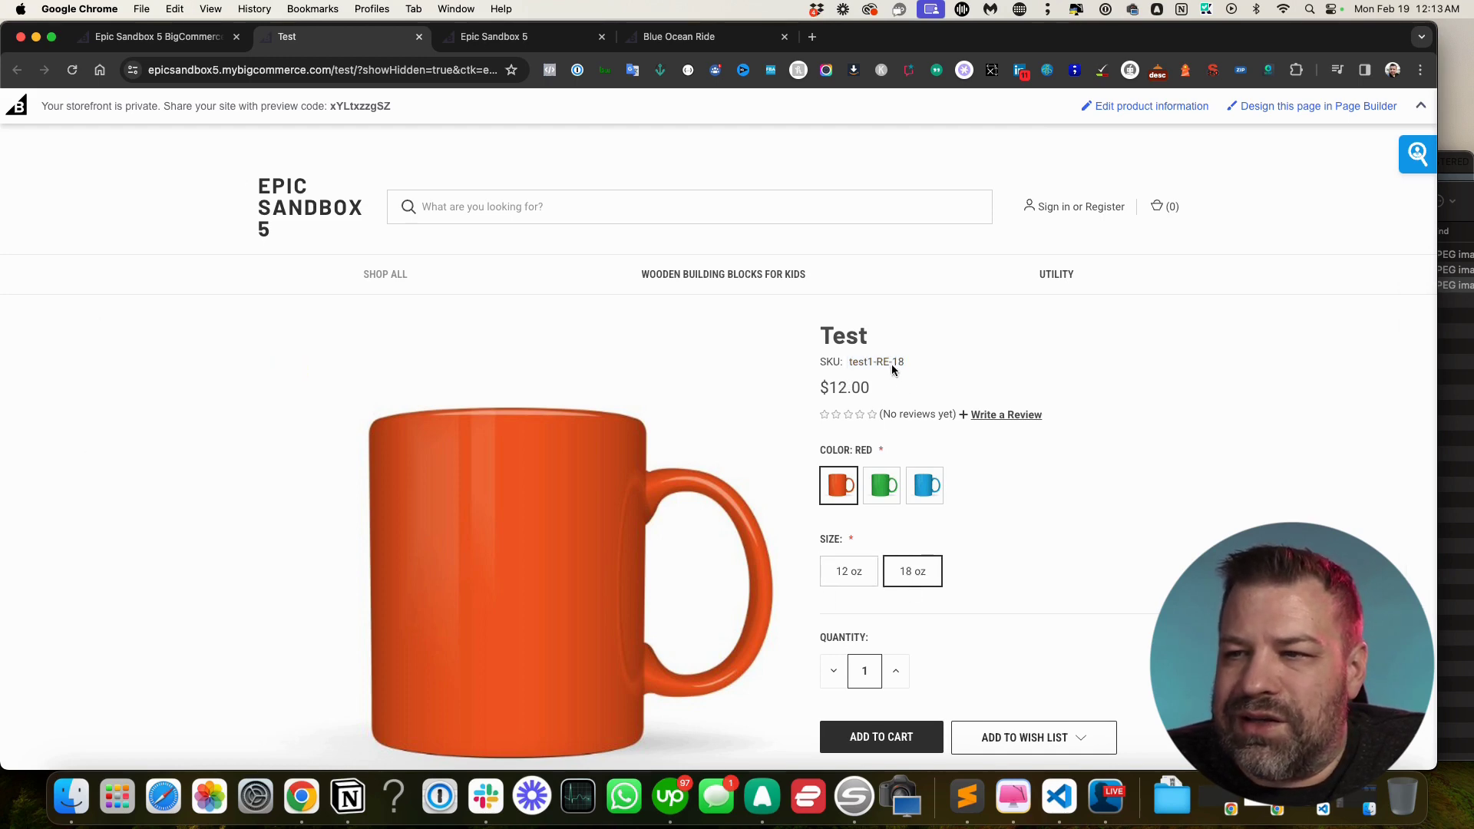
Select Green in 12 oz on the storefront, reload the page and examine the price range with no options chosen
left_click_drag(881, 485, 849, 570)
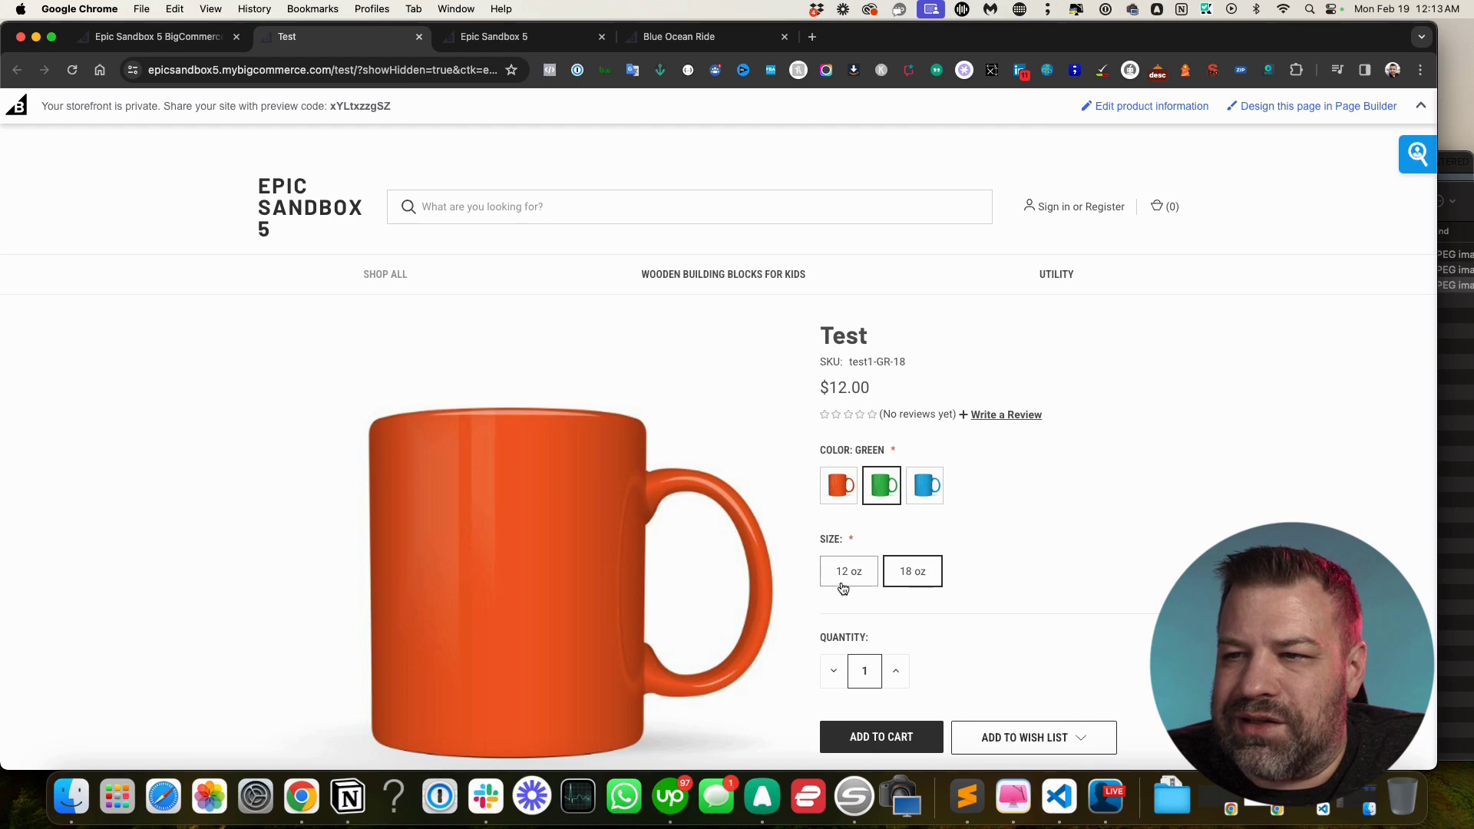
left_click(848, 575)
left_click(72, 70)
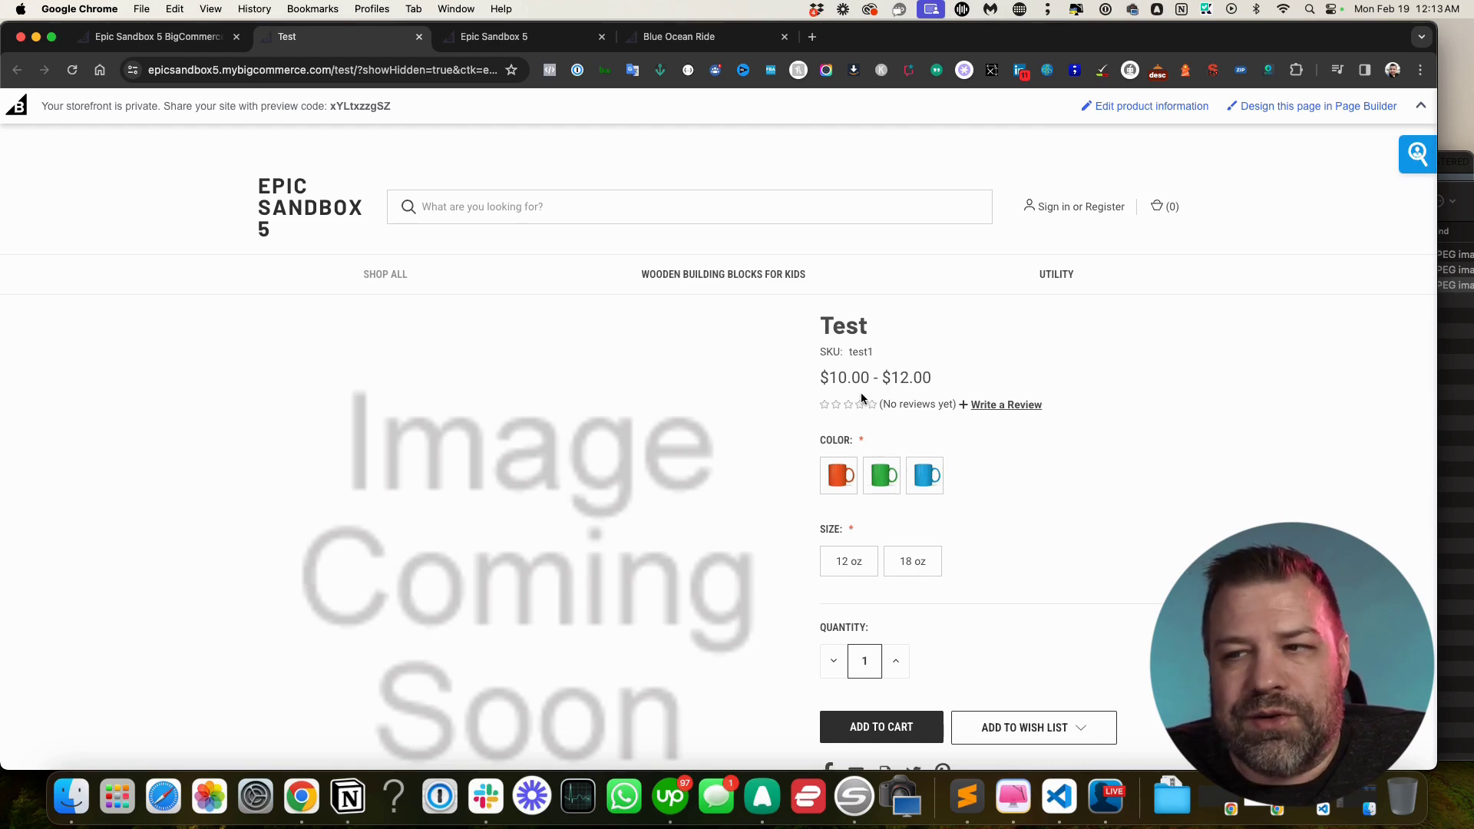
left_click_drag(819, 377, 937, 380)
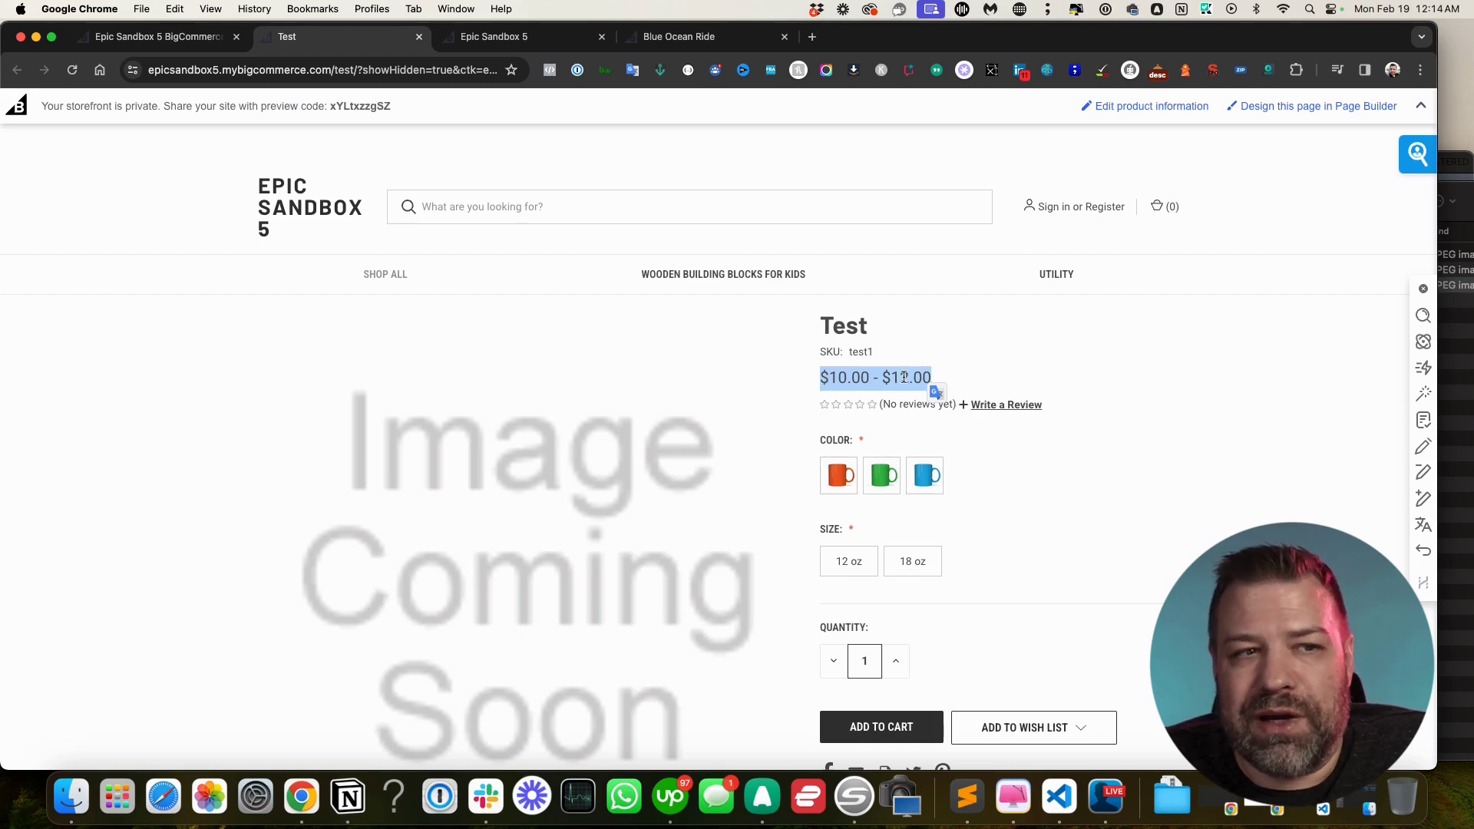
left_click(1047, 520)
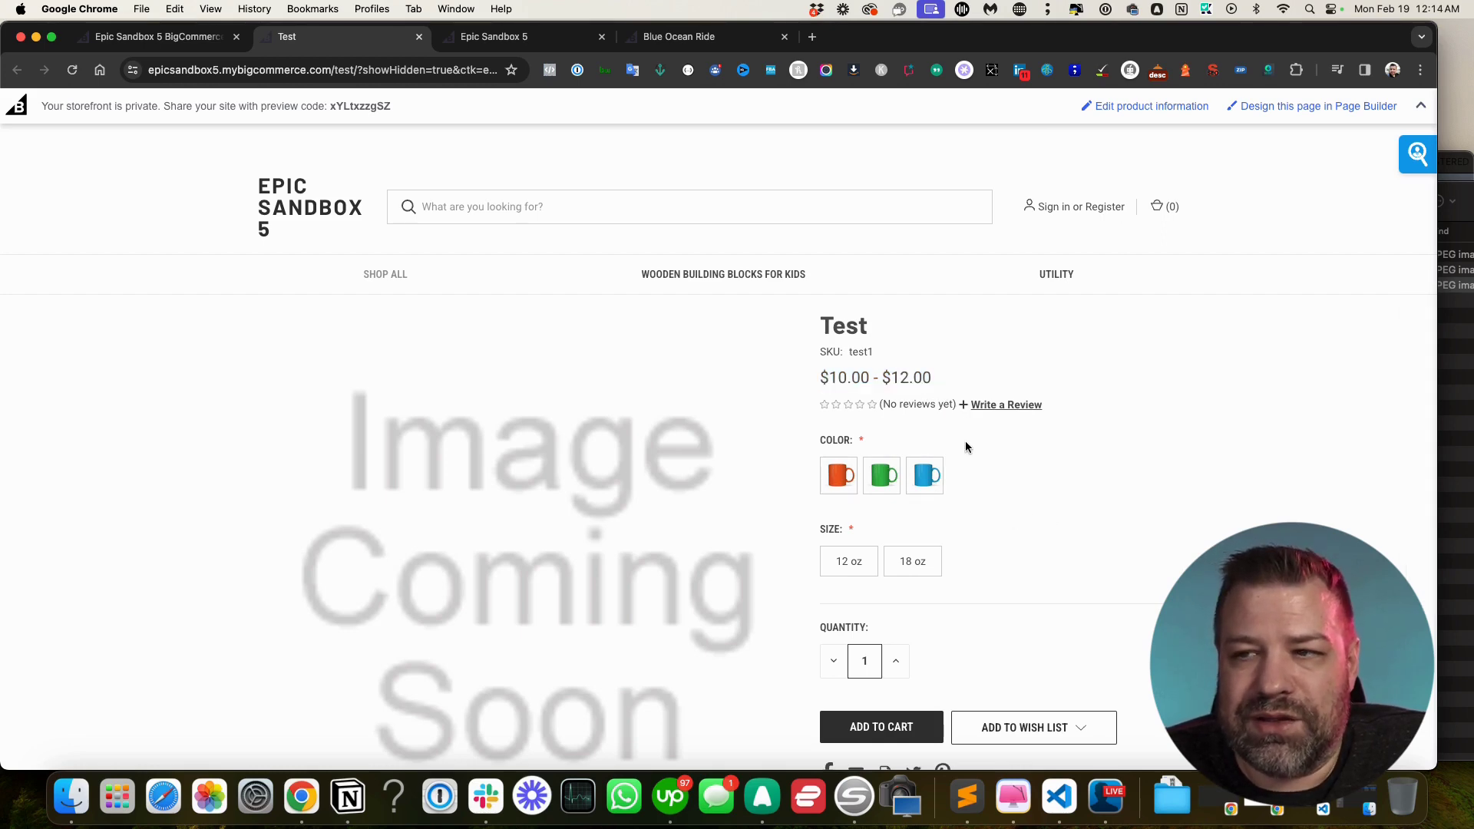
Choose Red in 12 oz to examine its price and image, and reload the page to clear the selection
left_click(836, 484)
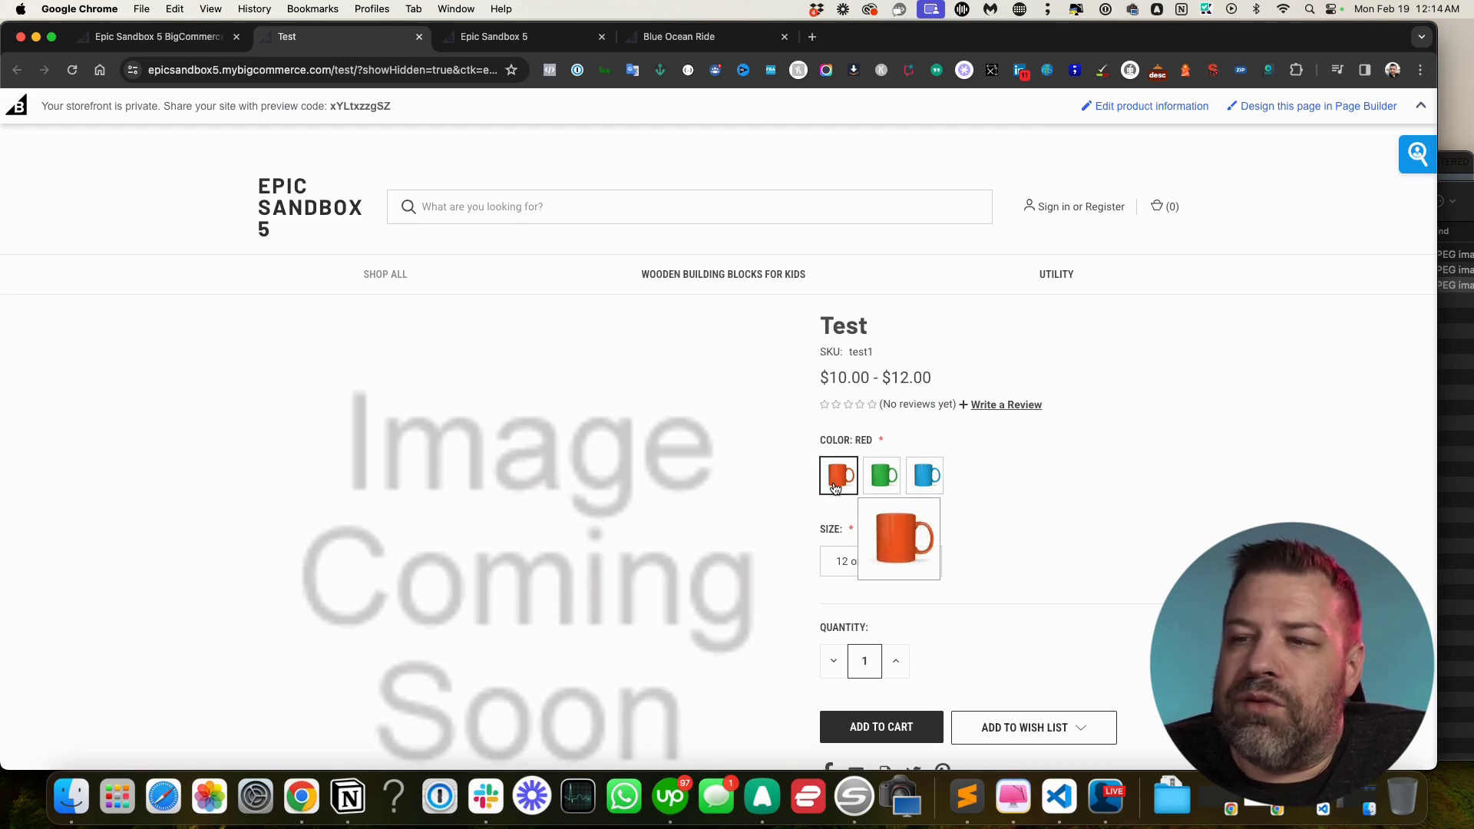
left_click(841, 573)
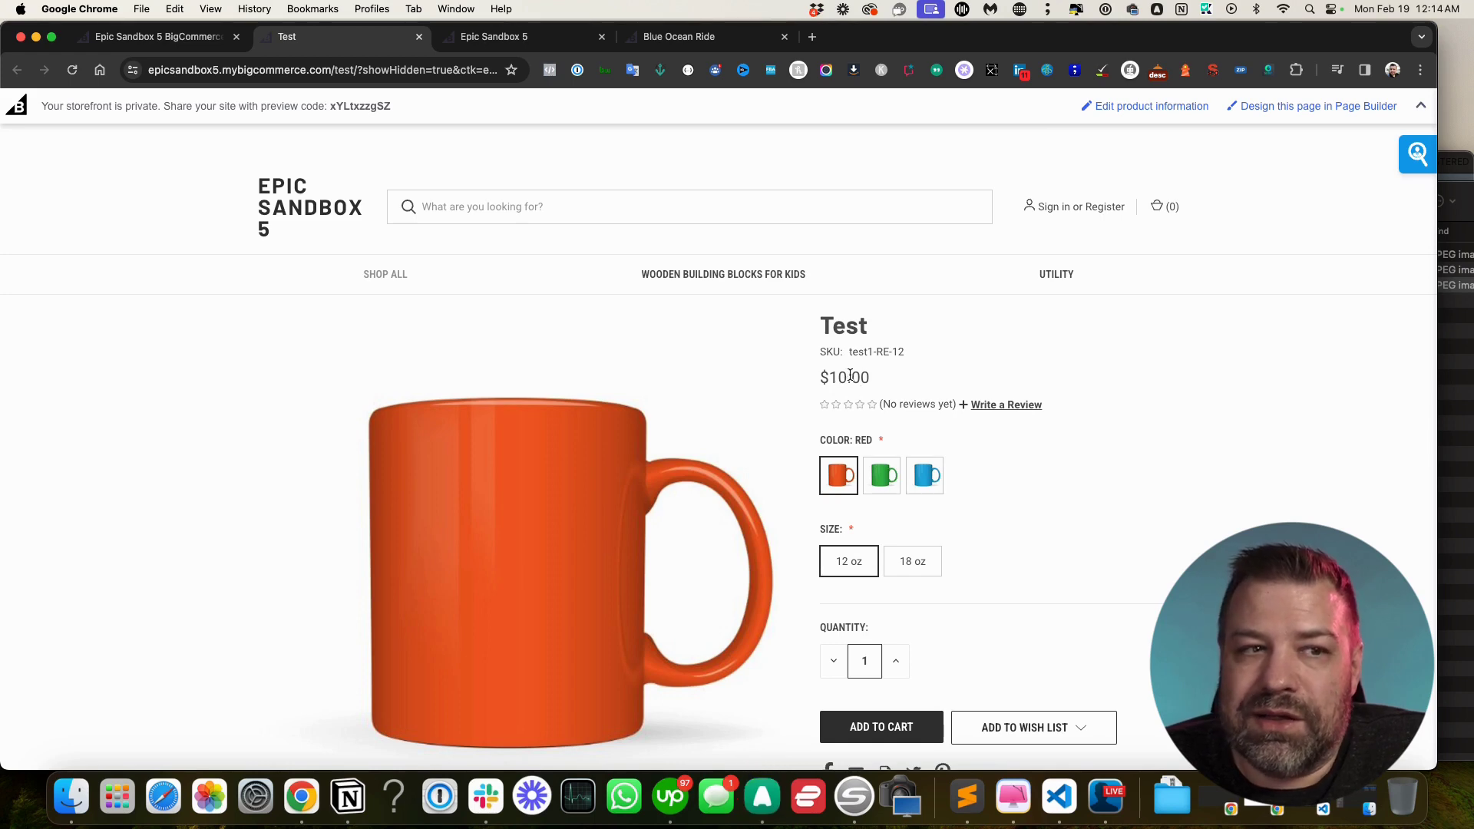
left_click(72, 69)
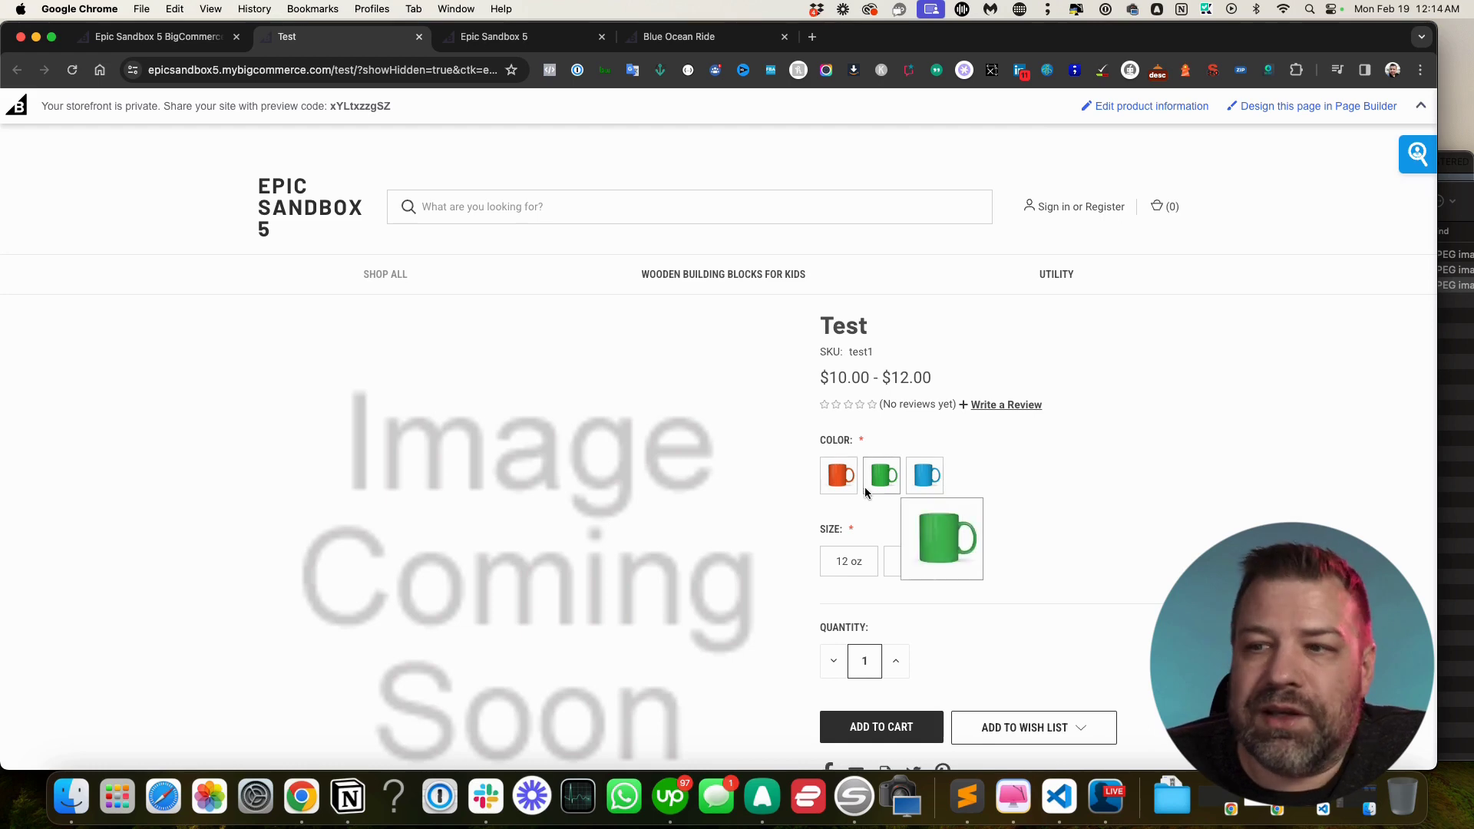
mouse_move(841, 491)
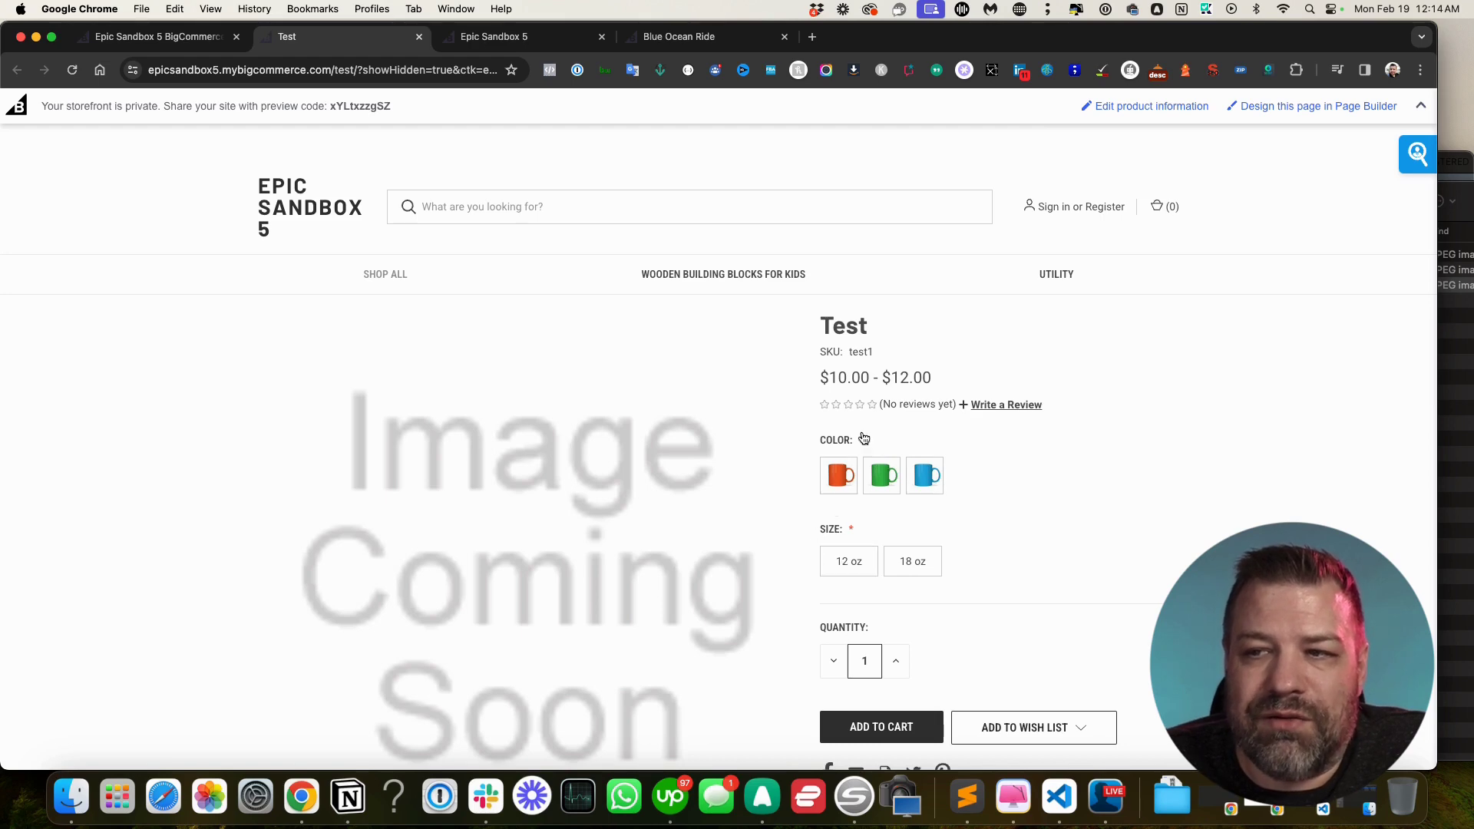
Make Red the default Color and 12 oz the default Size in the product's variant options, and save the product
left_click(139, 37)
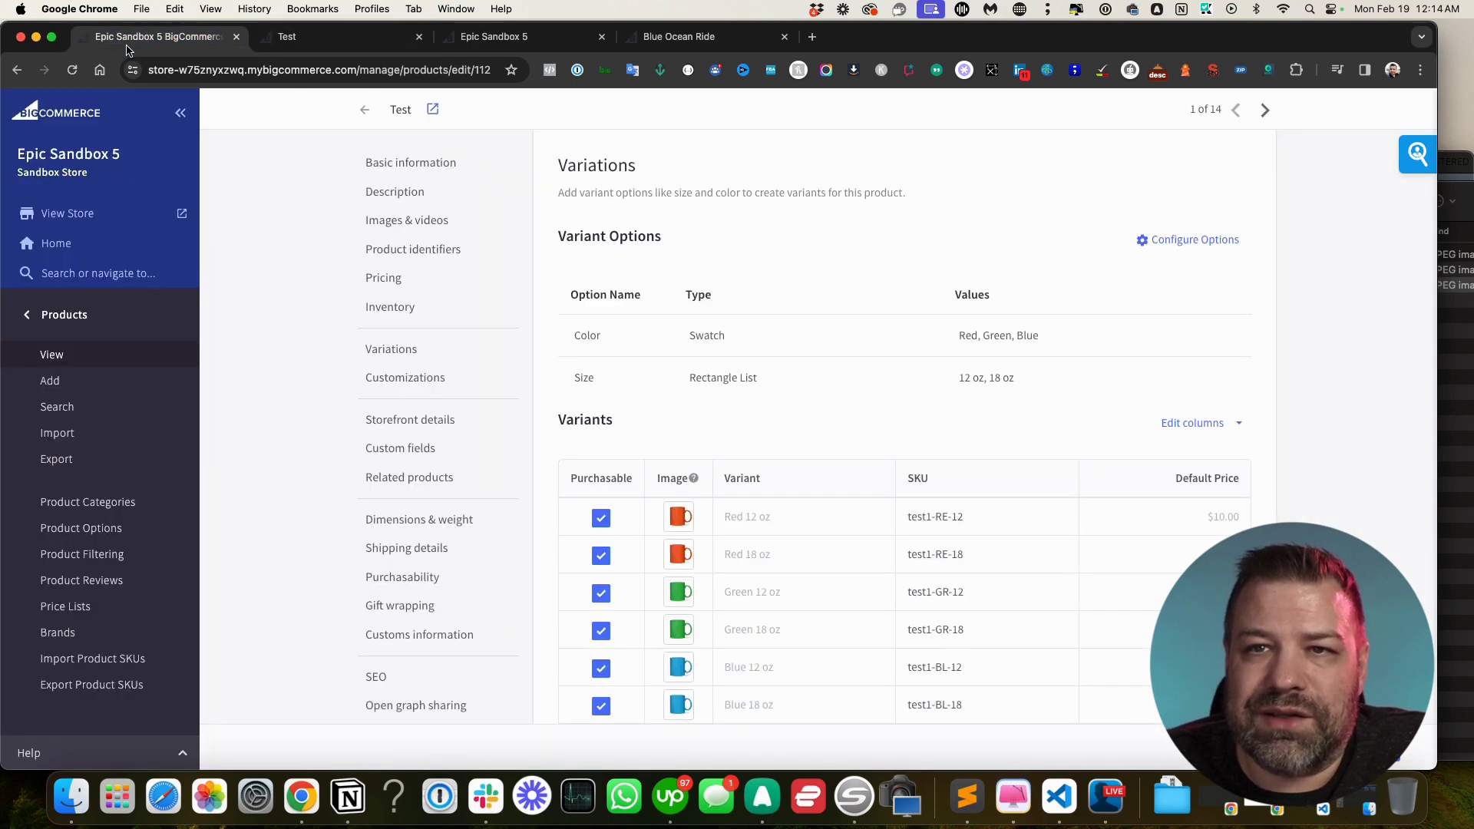
left_click(1195, 241)
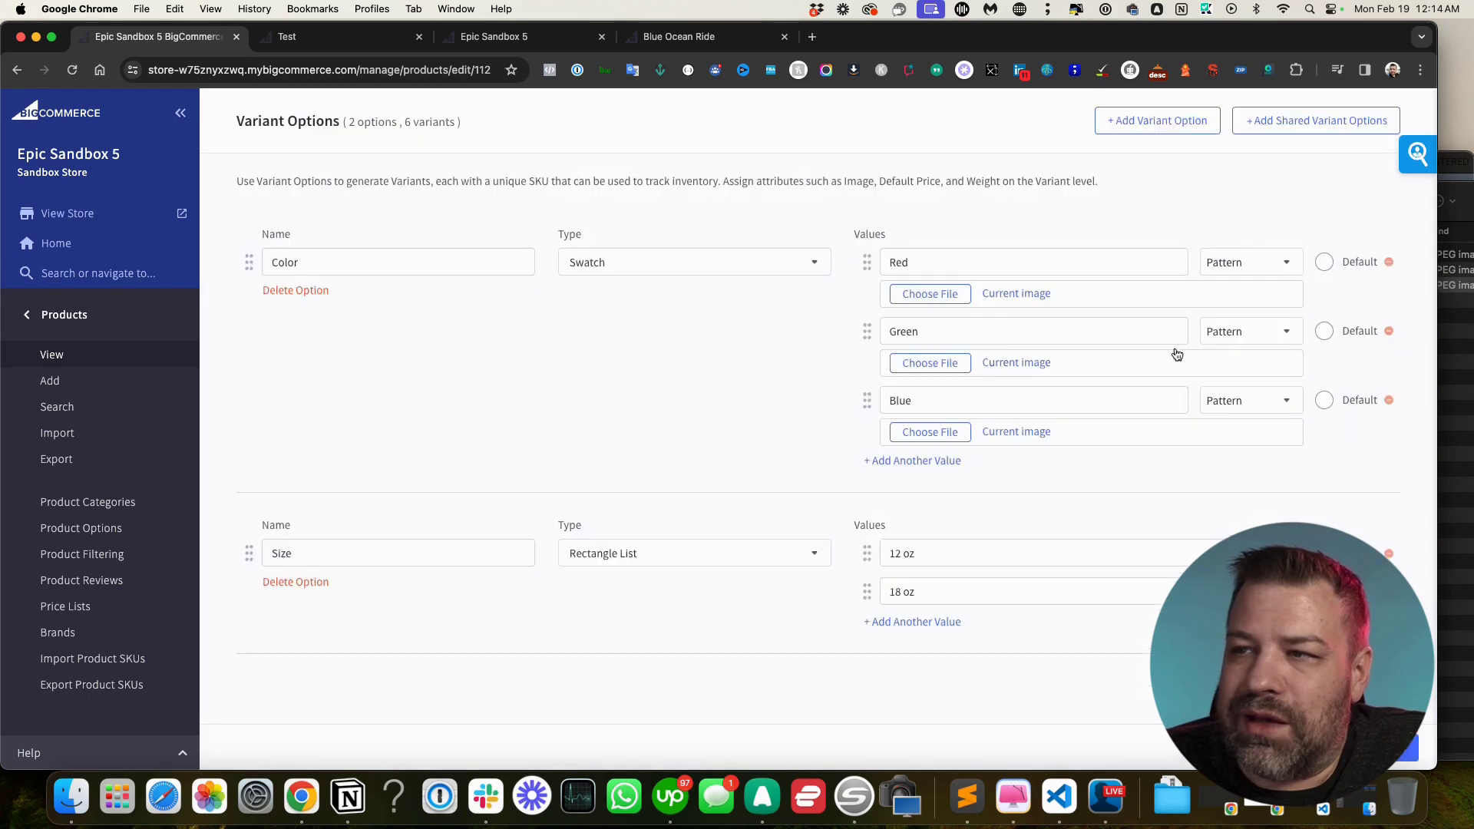
left_click(1325, 267)
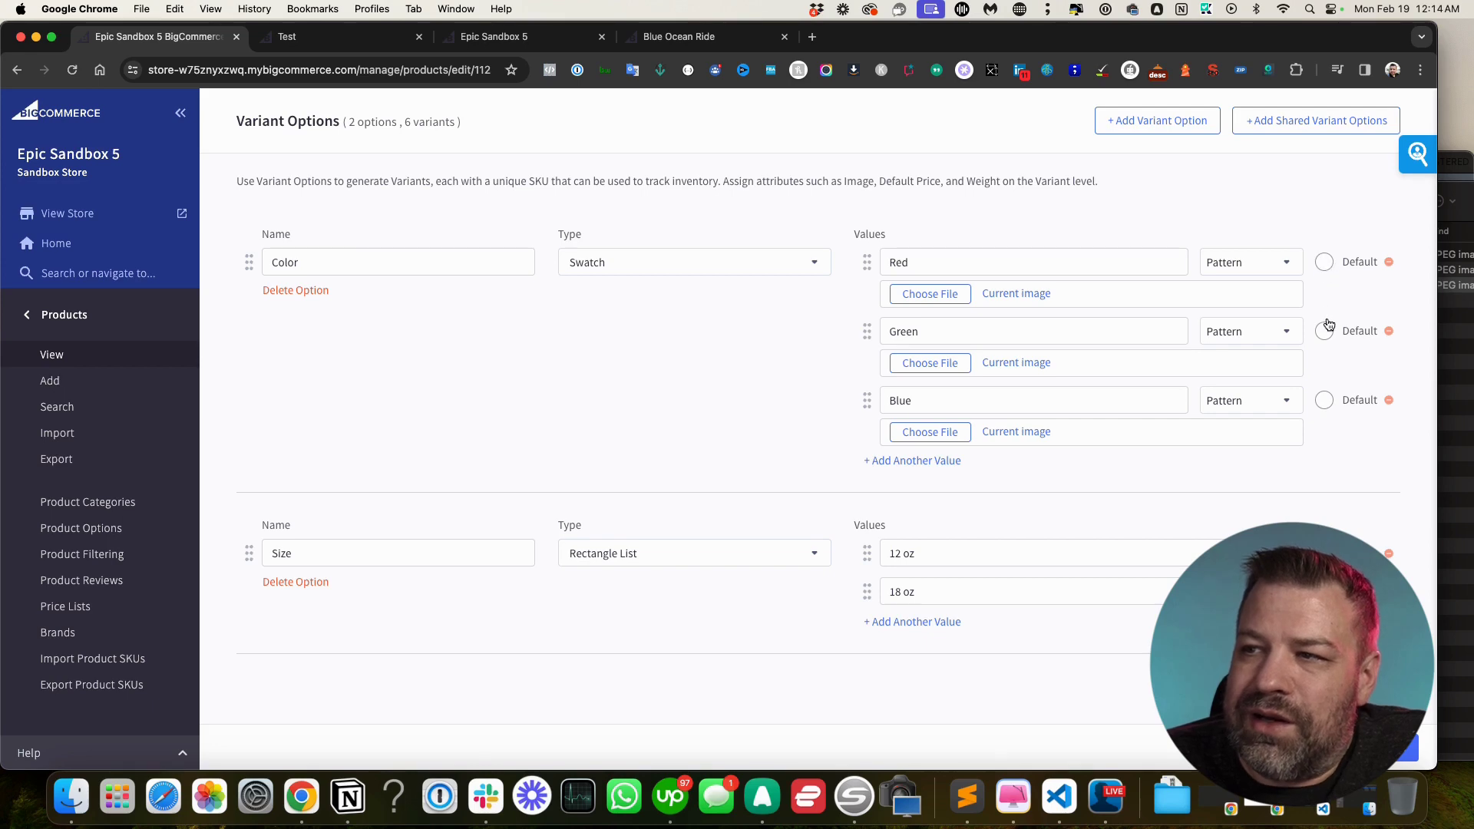
left_click(1325, 264)
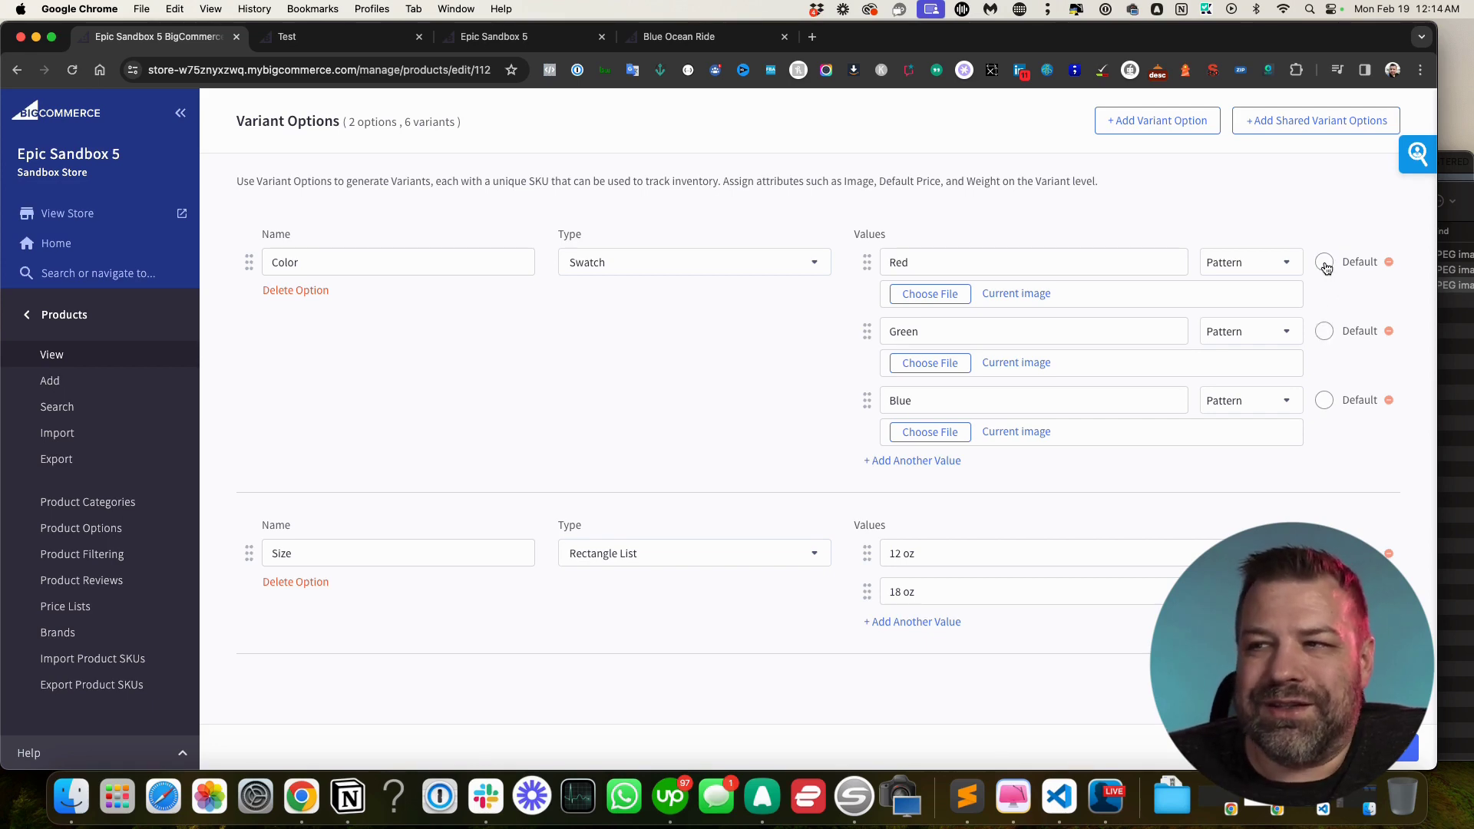
left_click(1325, 263)
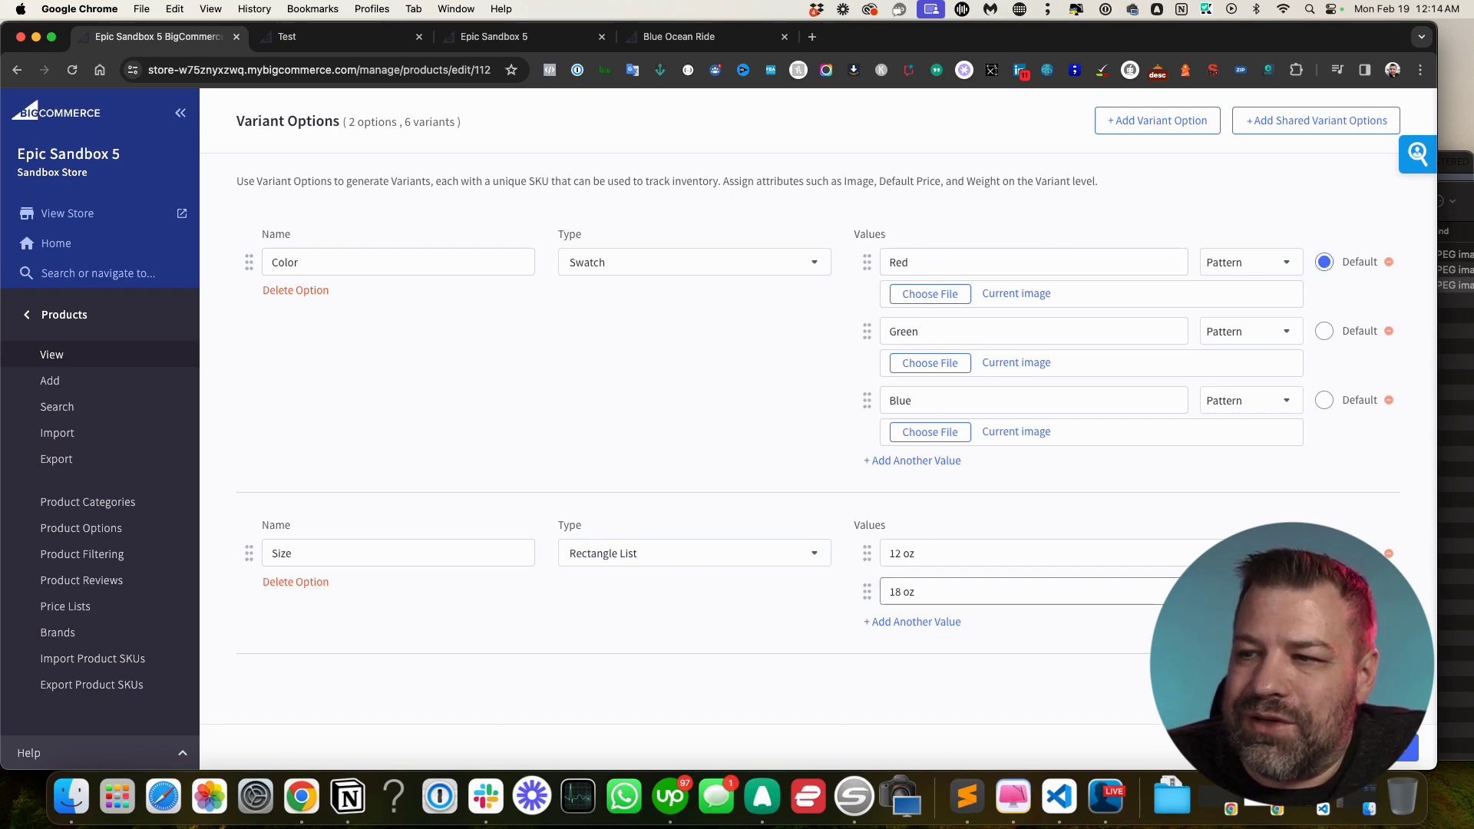
left_click(1409, 749)
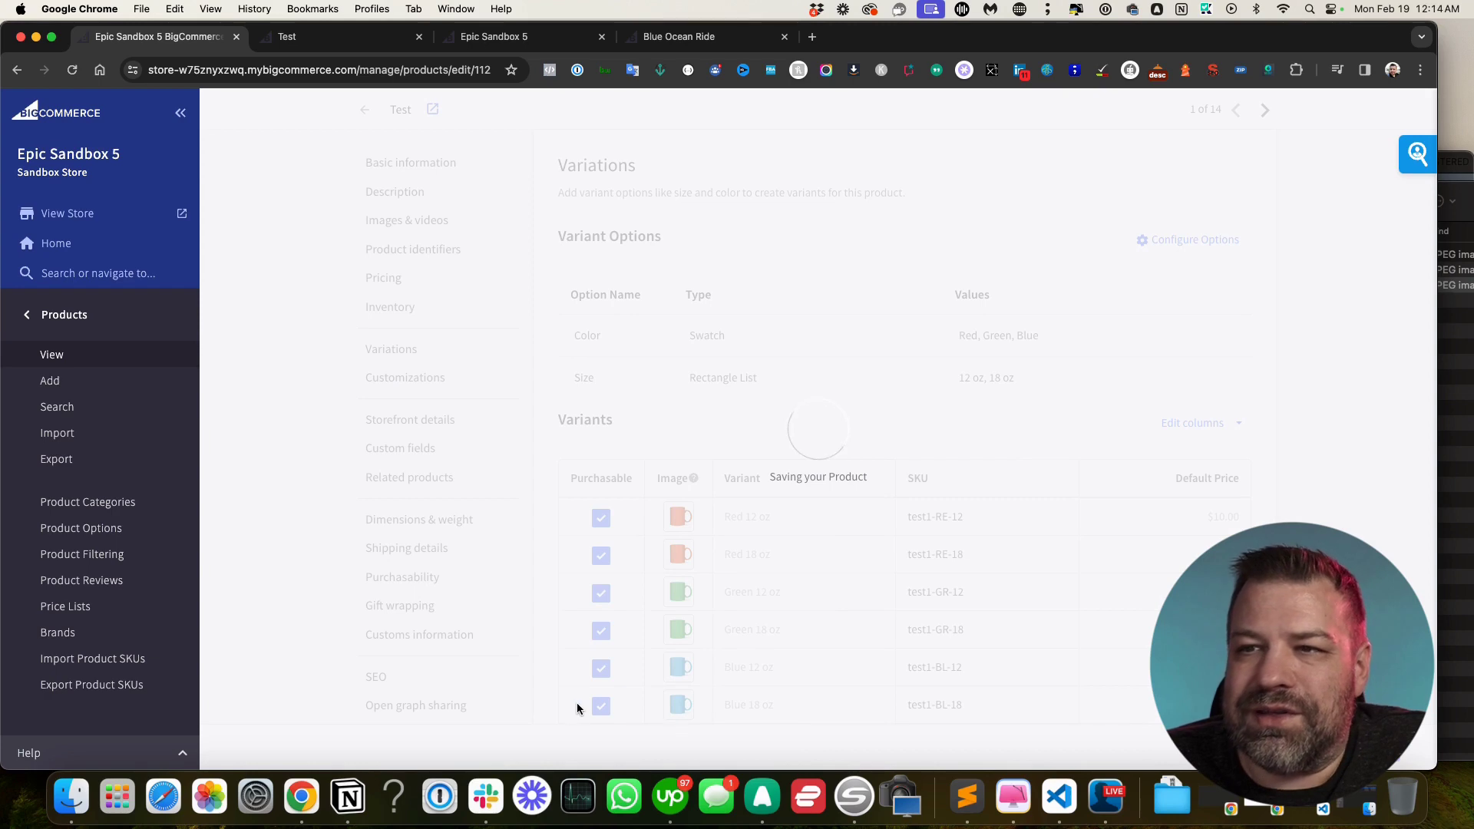
Reload the storefront page to examine the preselected default variant's price, and compare it with the 18 oz price
left_click(293, 37)
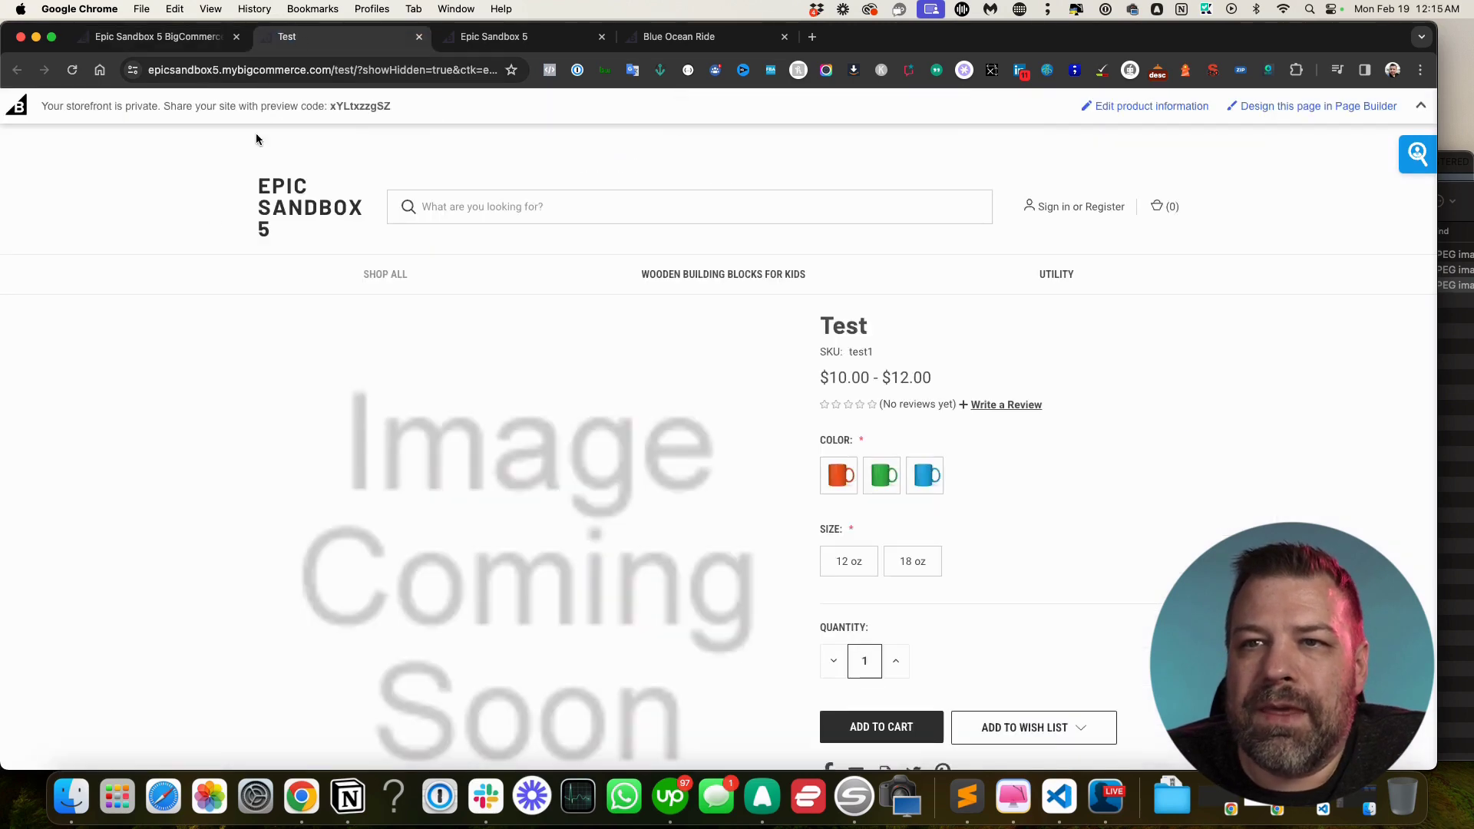
left_click(73, 69)
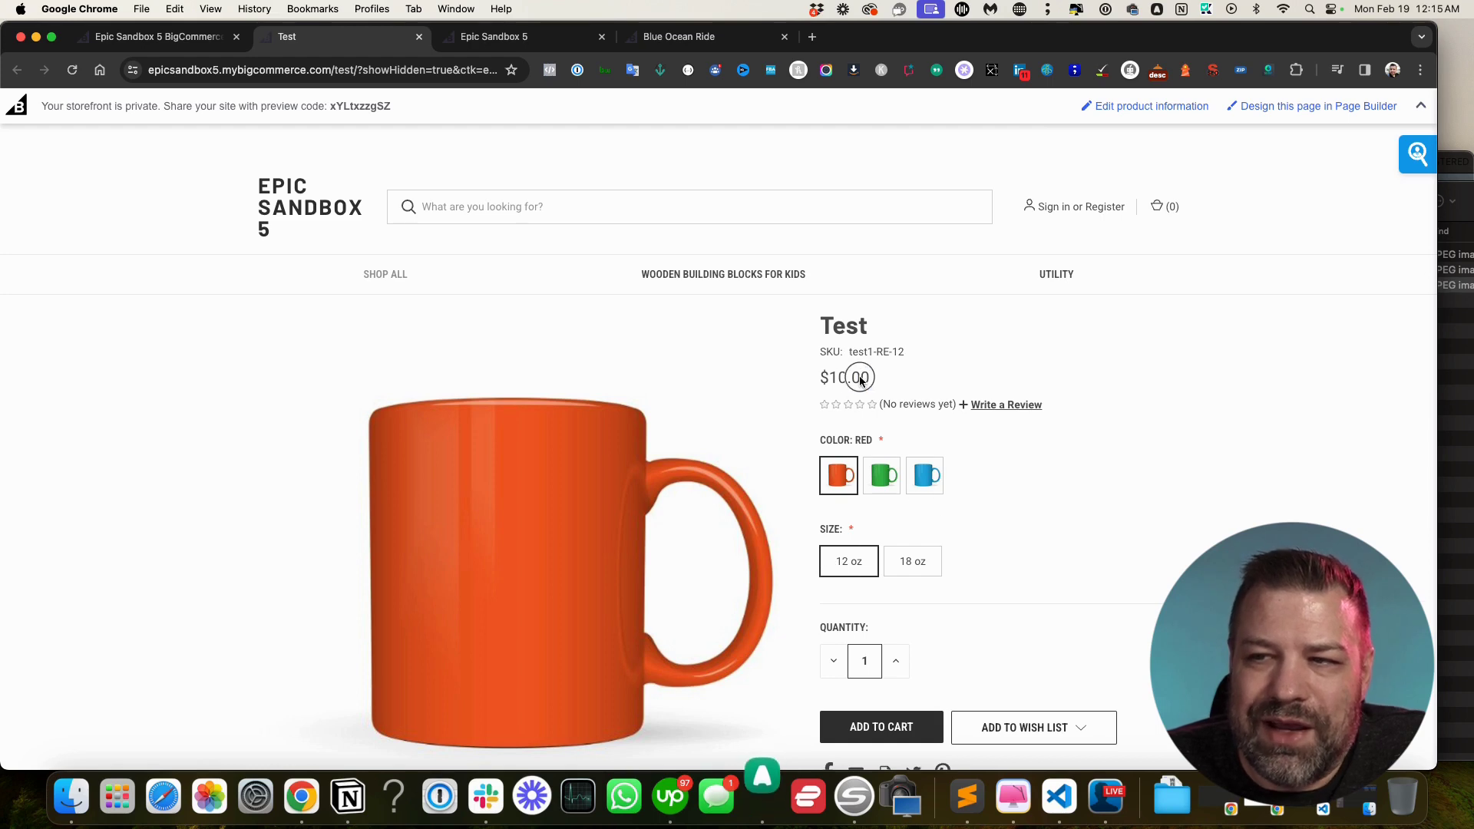
left_click_drag(869, 377, 822, 377)
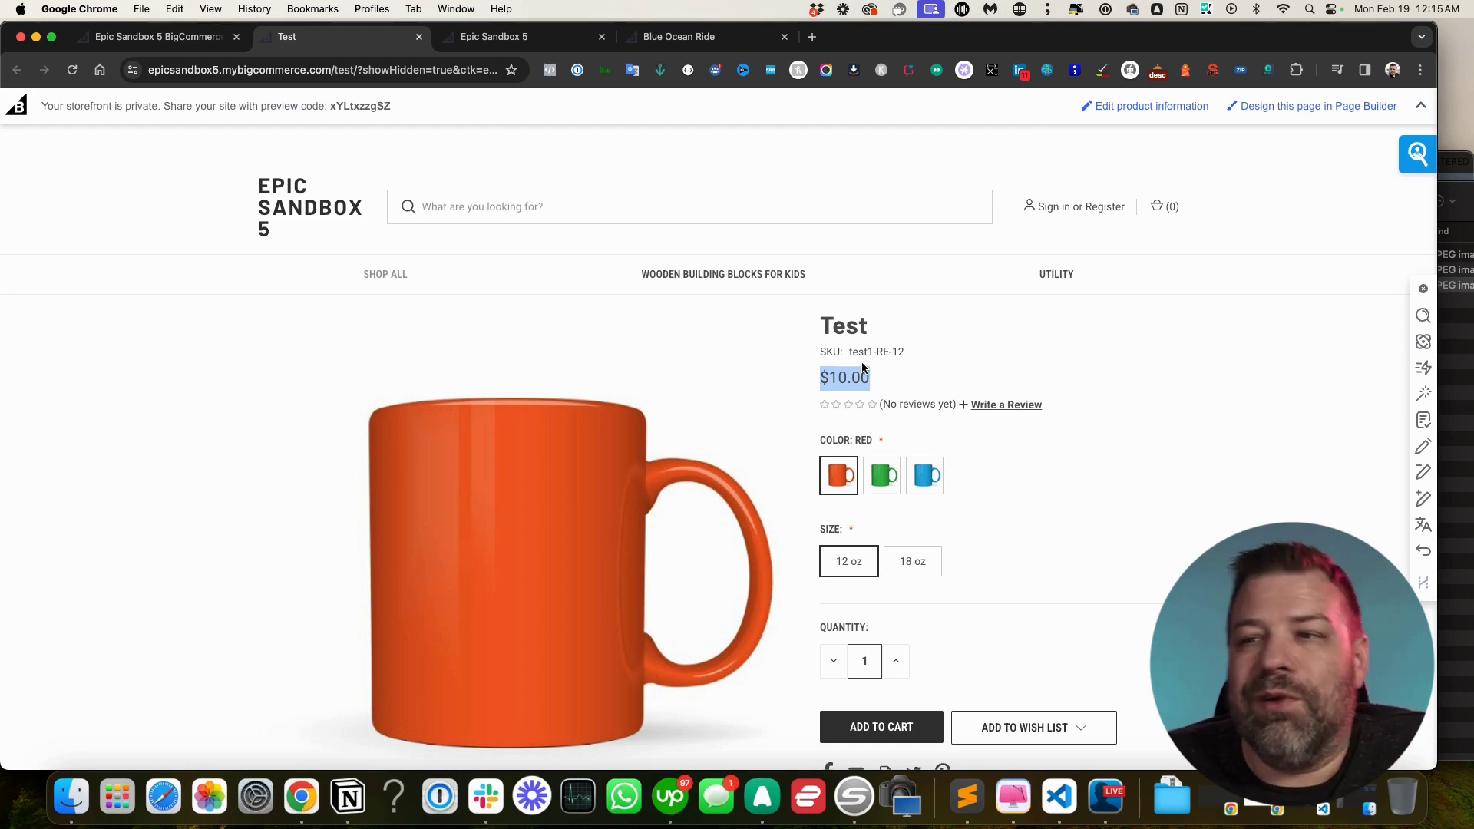
mouse_move(844, 473)
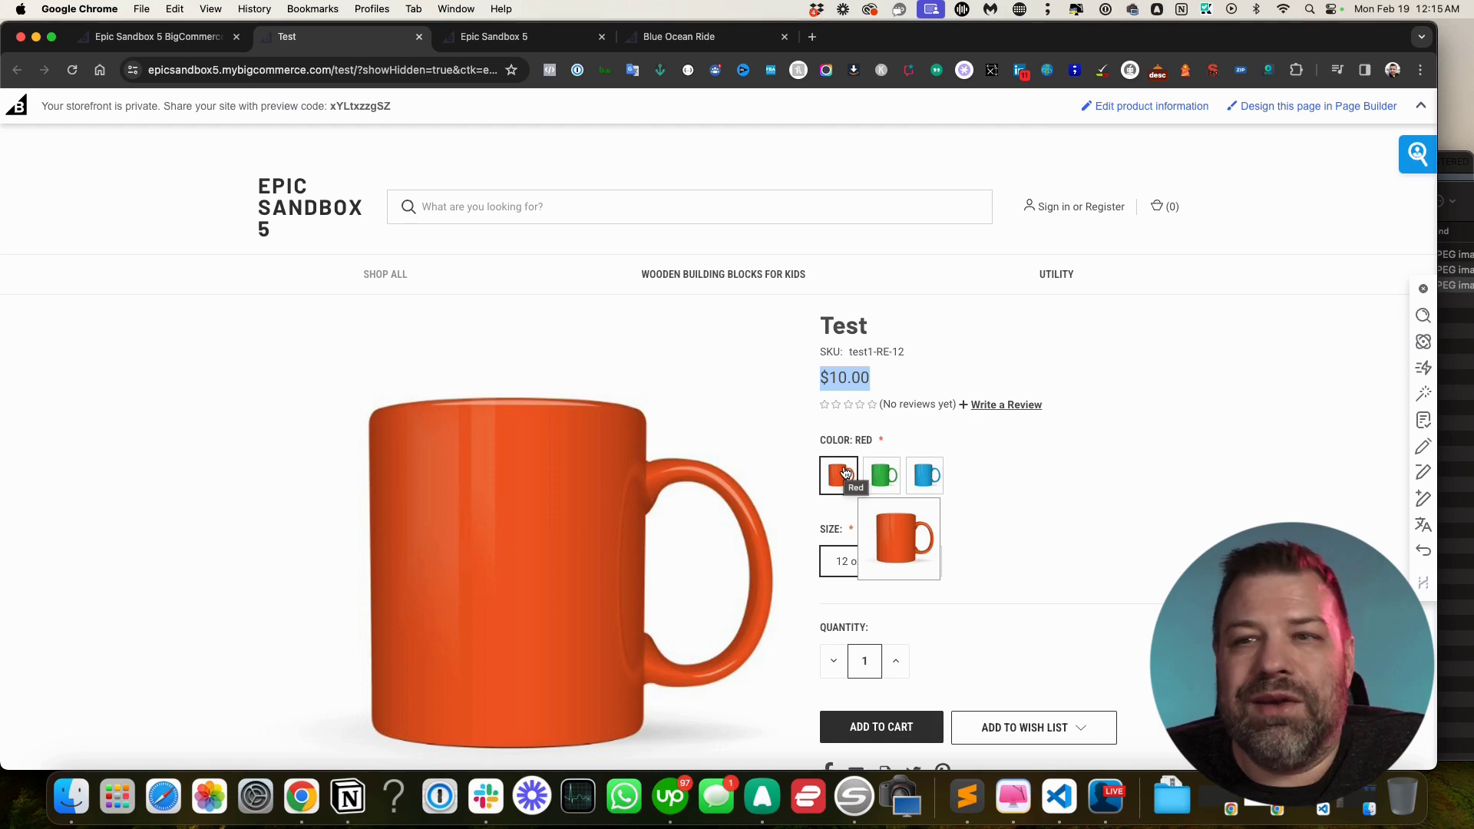
left_click_drag(882, 379, 824, 378)
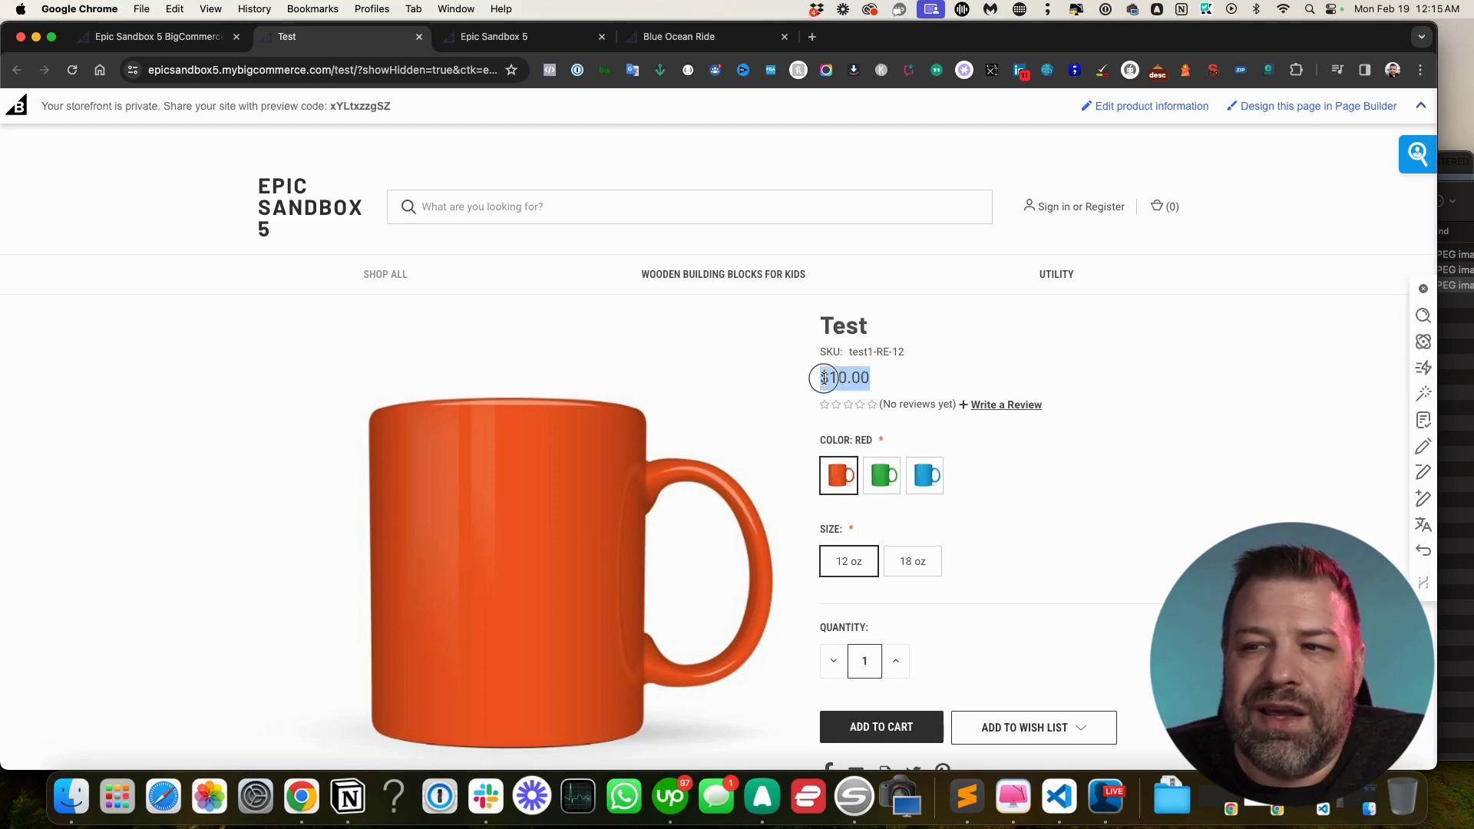
left_click(914, 569)
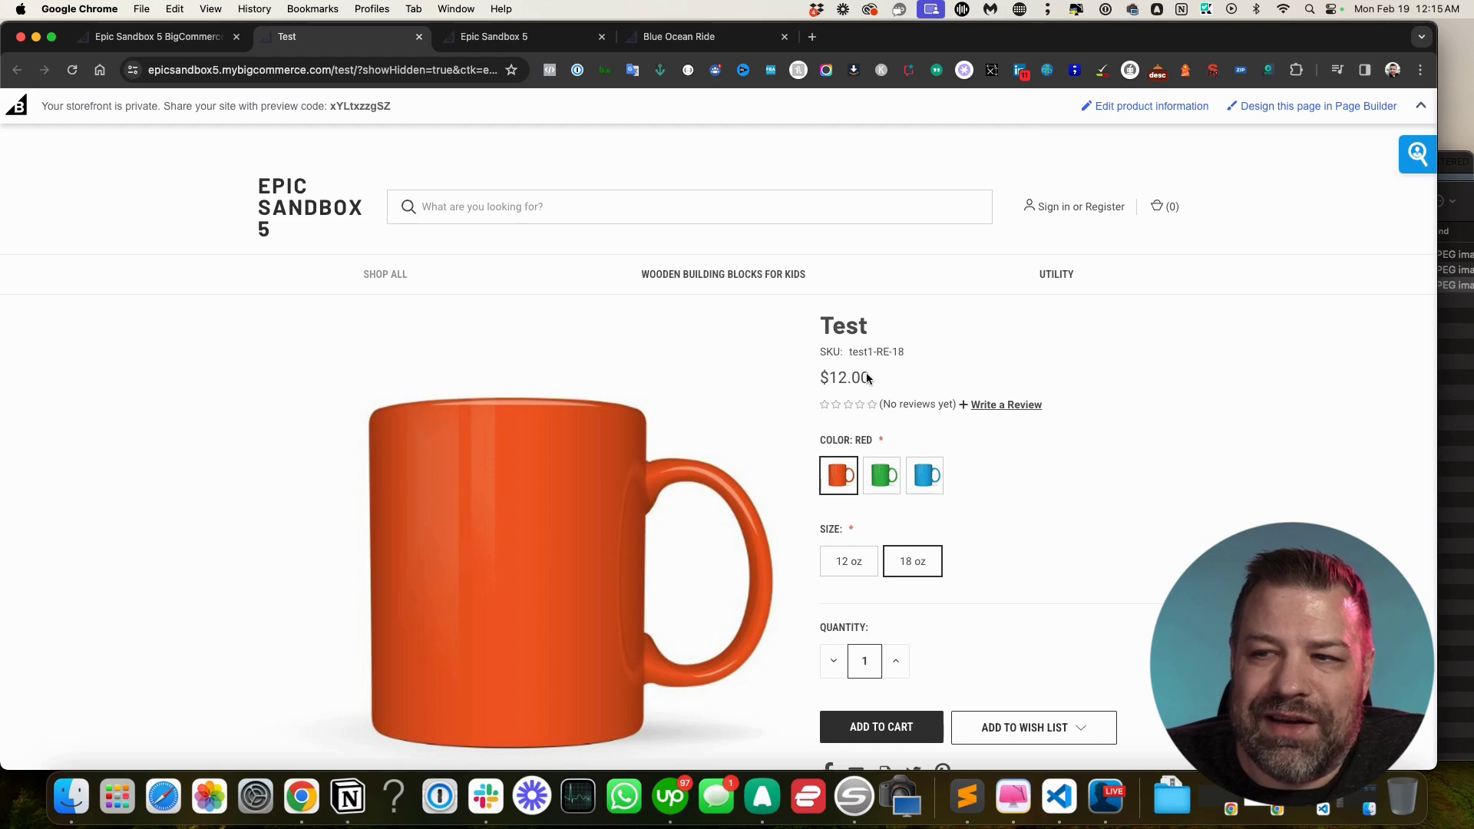
left_click_drag(870, 380, 819, 313)
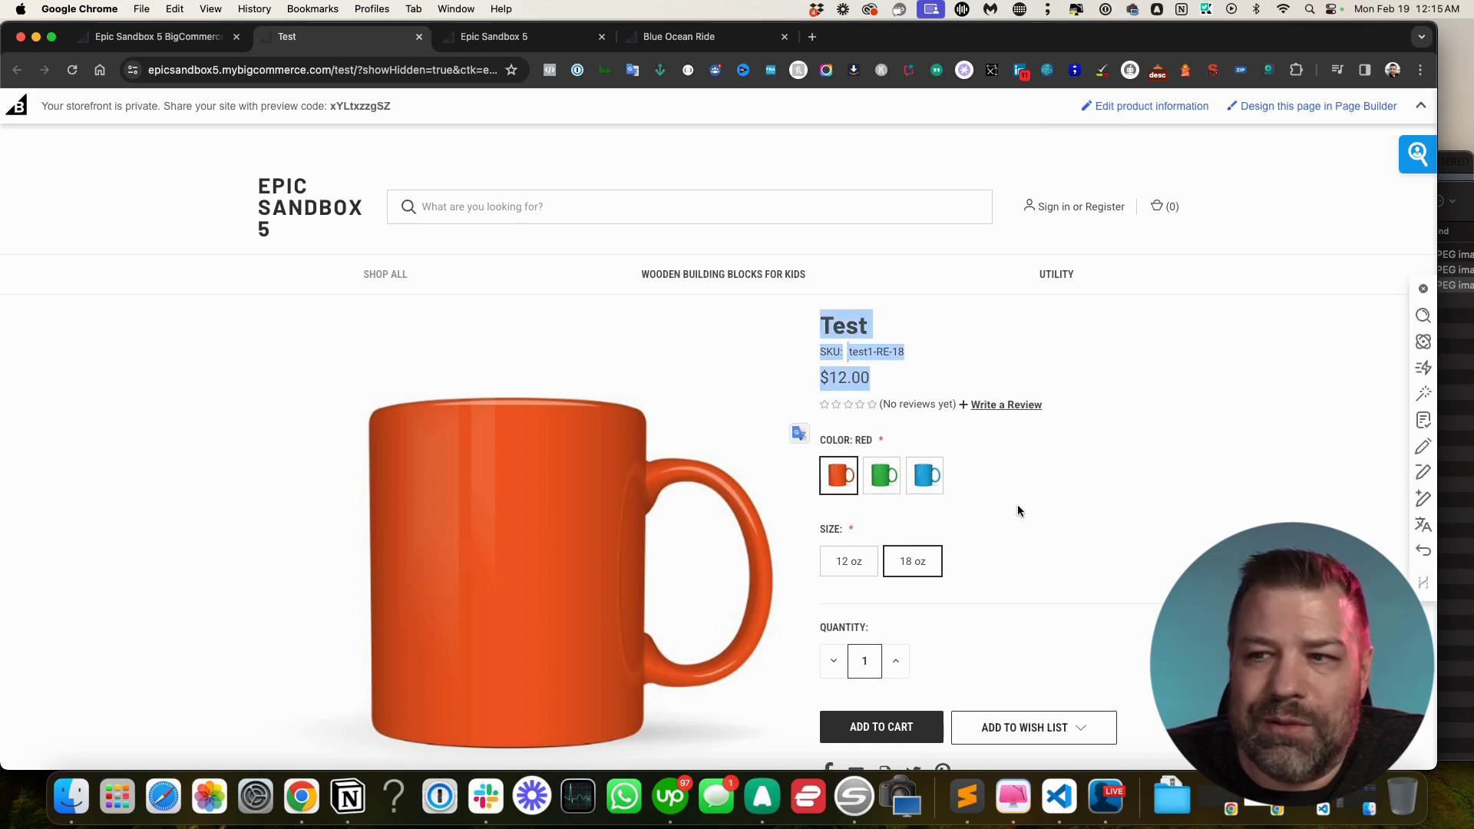
Try the Green and Blue swatches, return to Red in 12 oz and examine its price and SKU
left_click(882, 476)
left_click(914, 483)
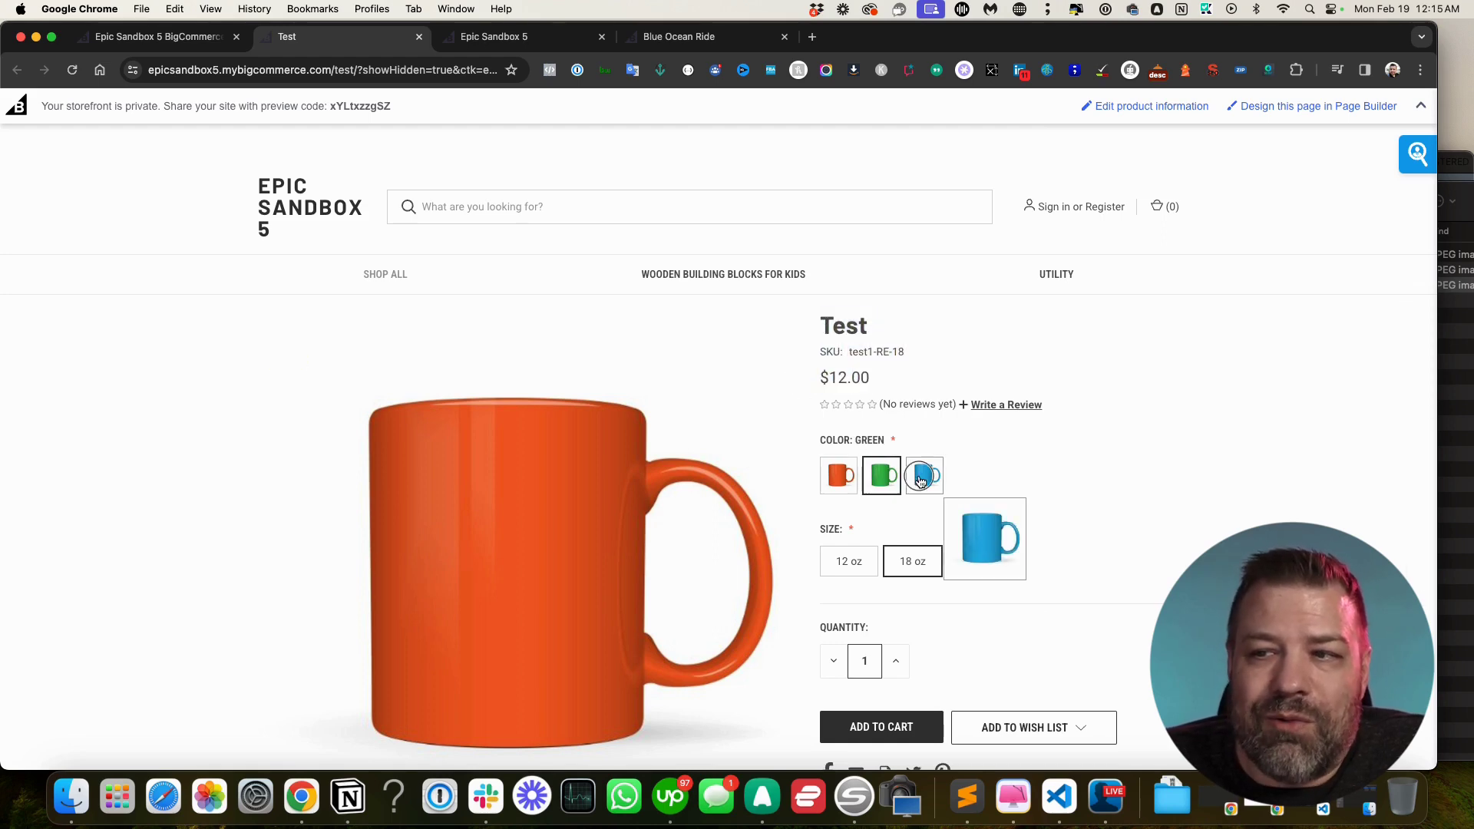
left_click(847, 575)
left_click(841, 475)
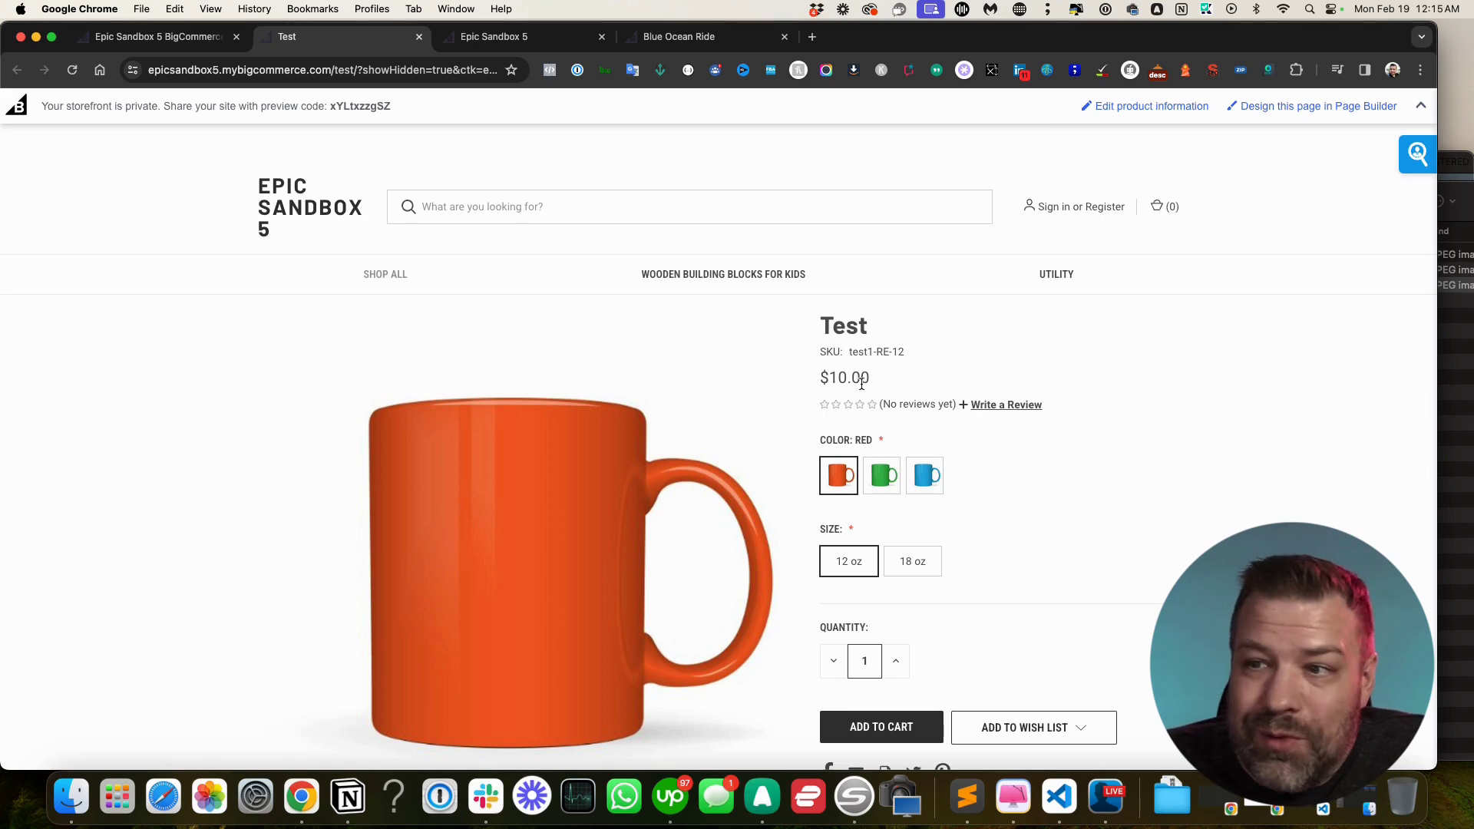
left_click_drag(875, 381, 824, 330)
left_click(891, 381)
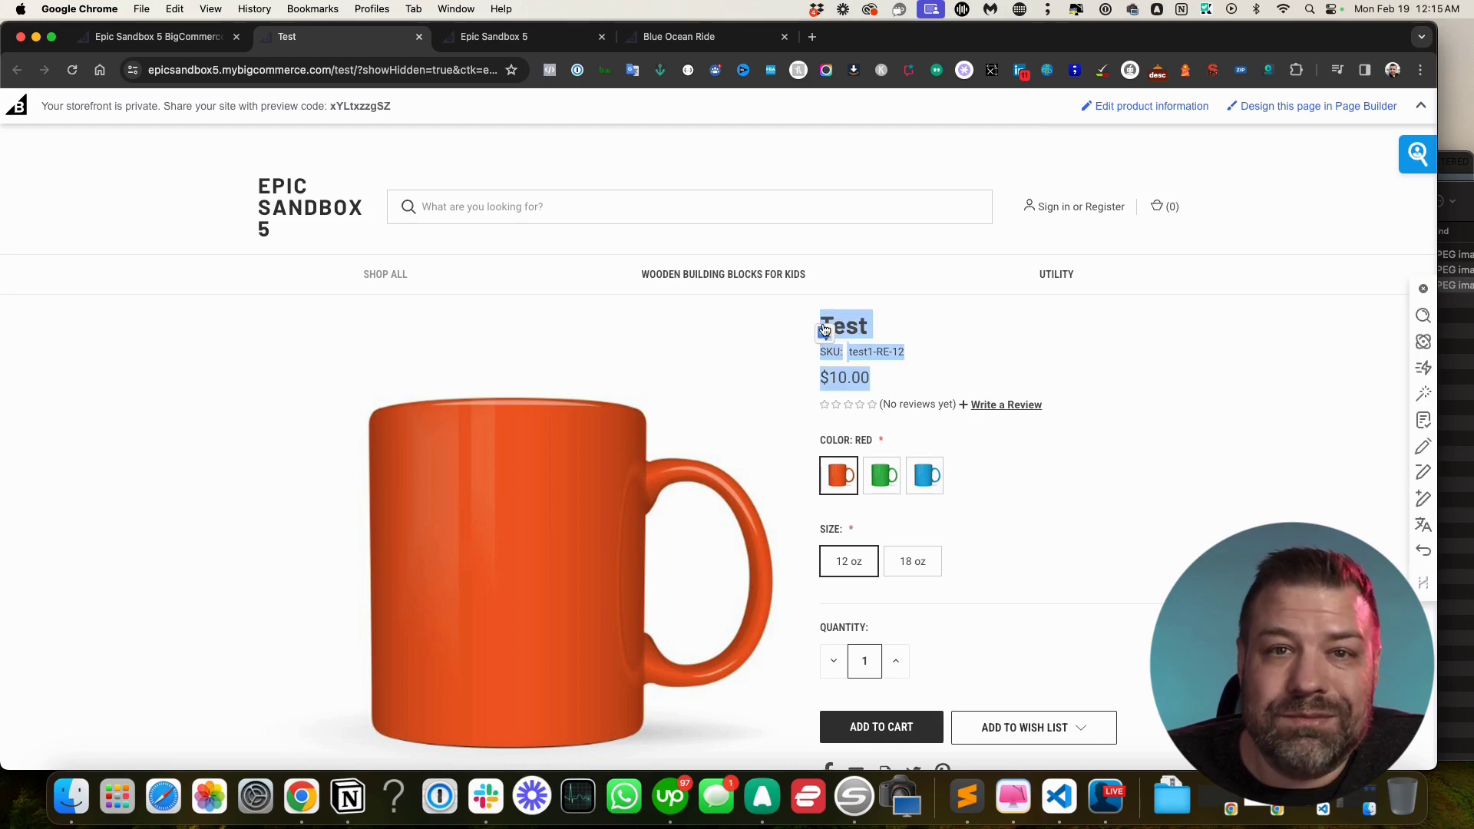
left_click(806, 311)
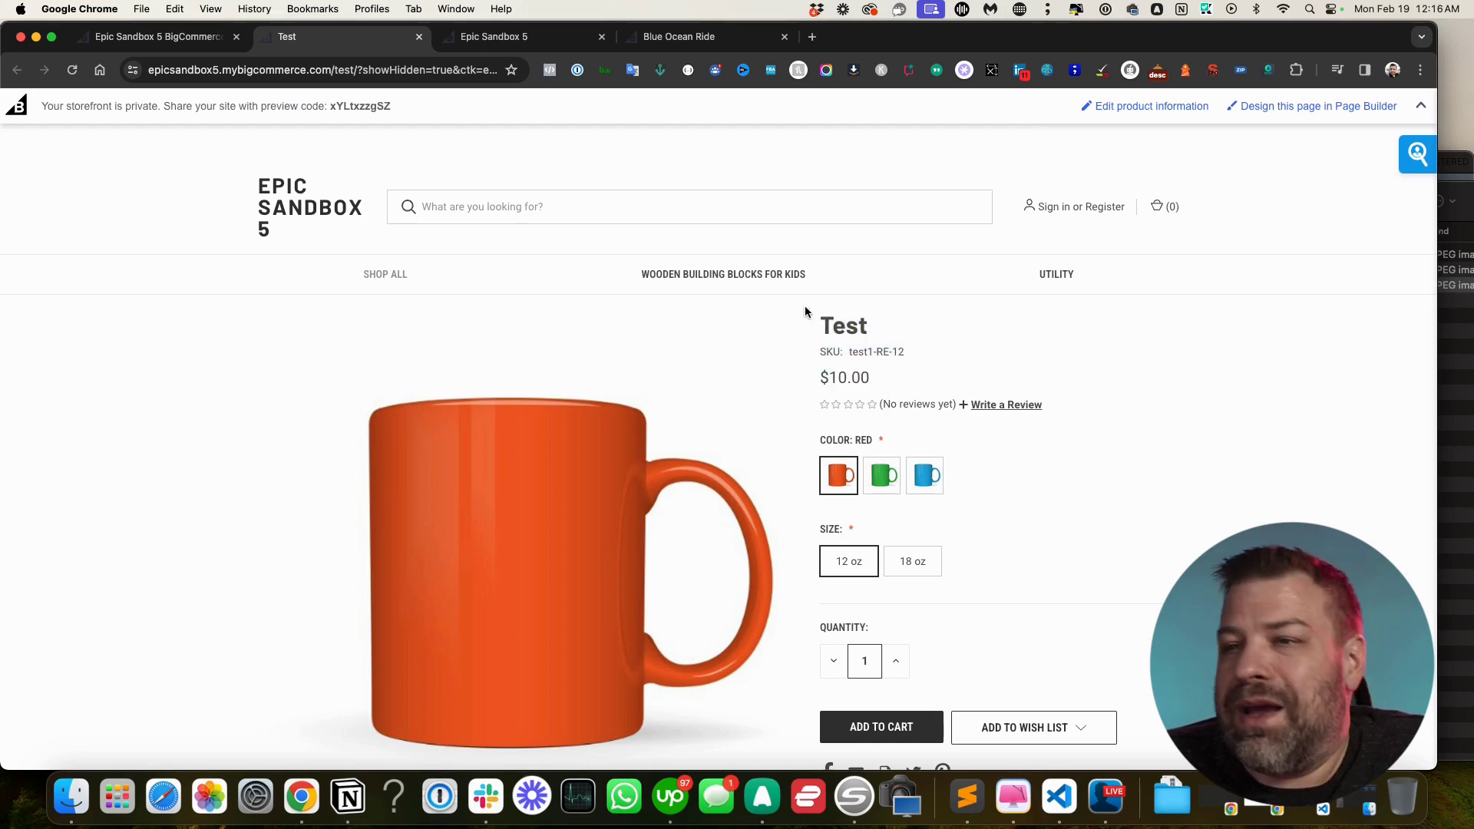
Delete the Size option from the Test product's variant options and save the product
left_click(176, 48)
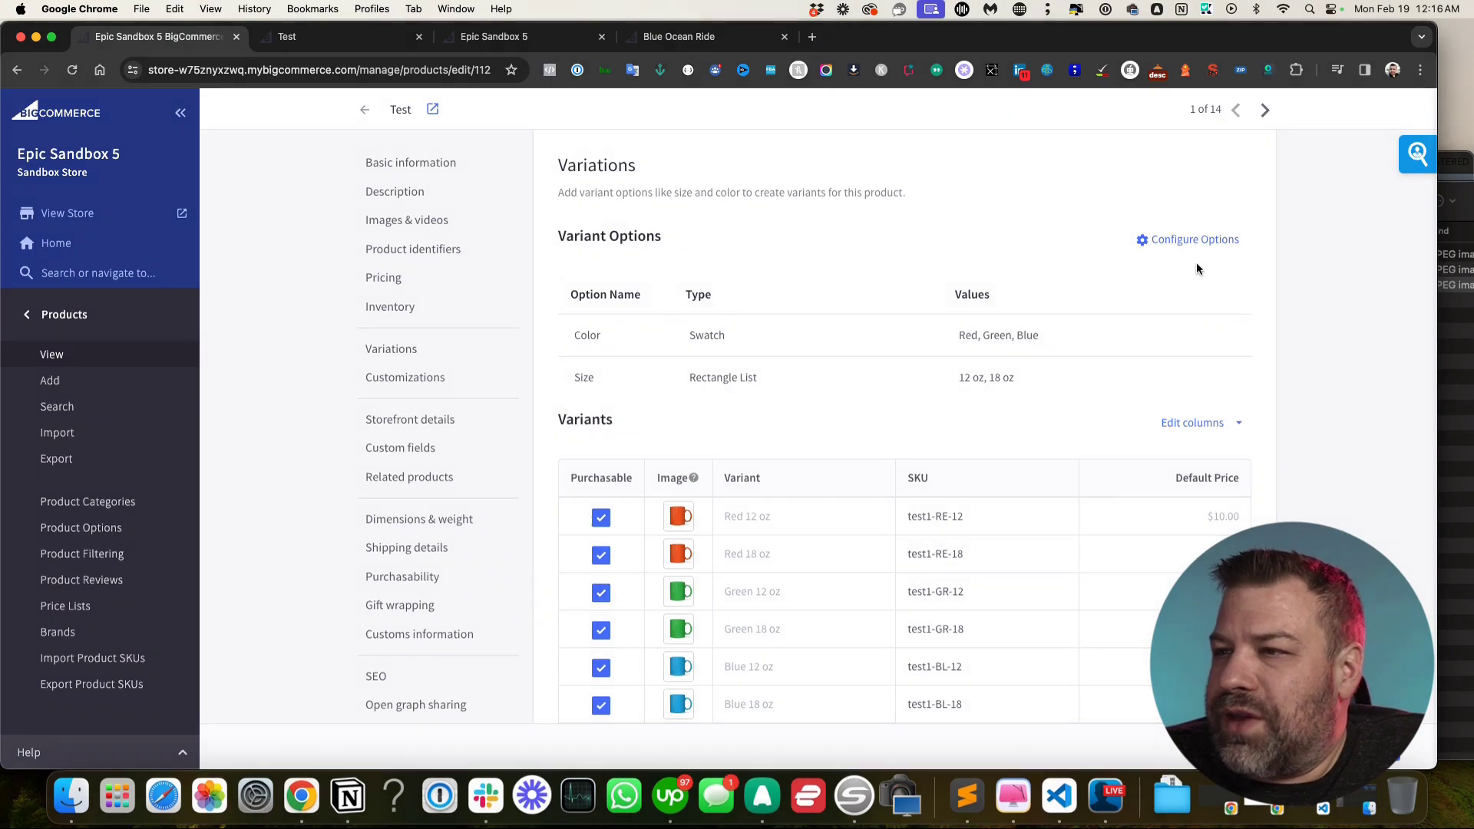
left_click(1189, 243)
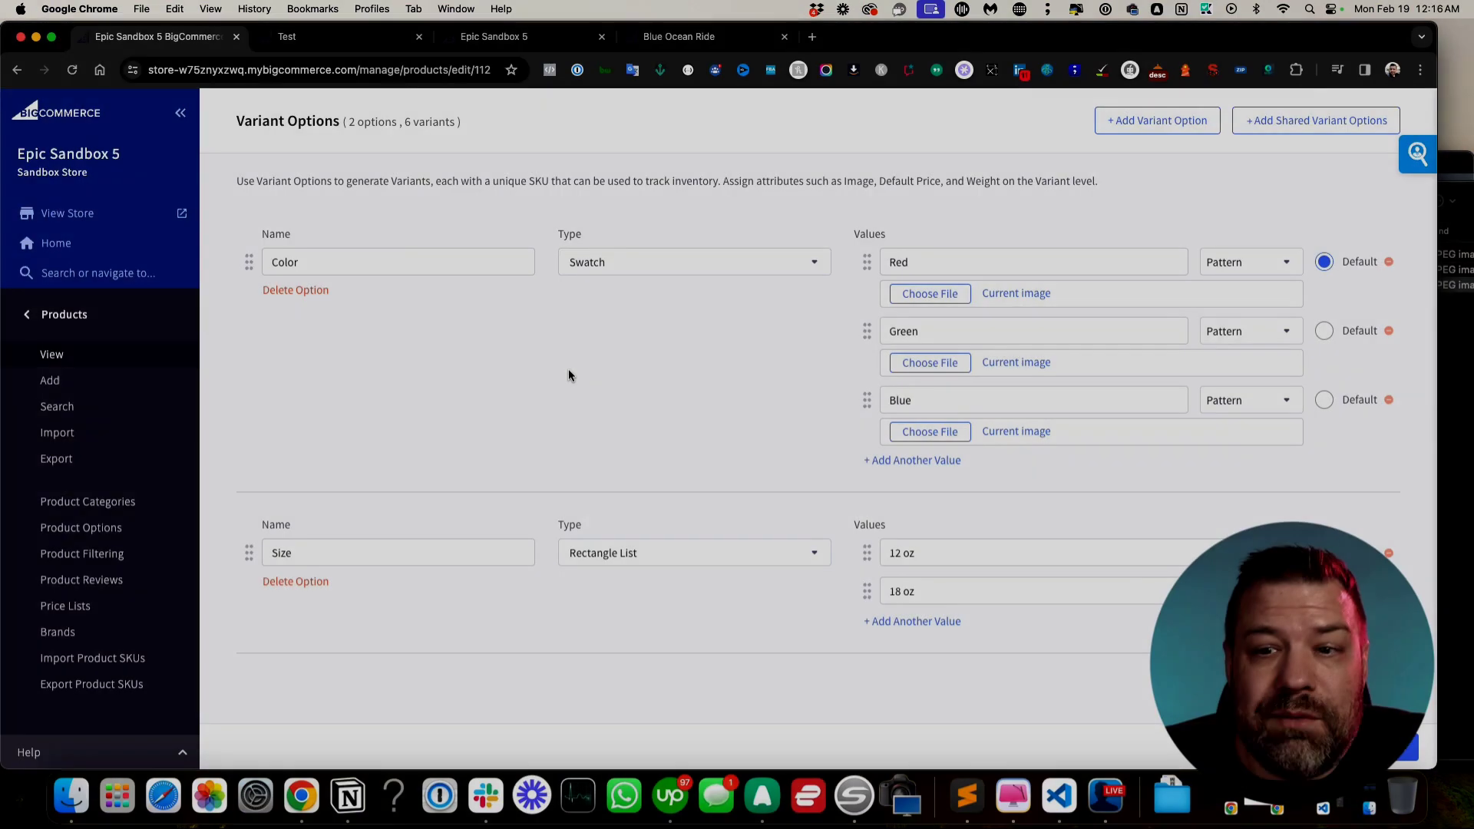
left_click(275, 558)
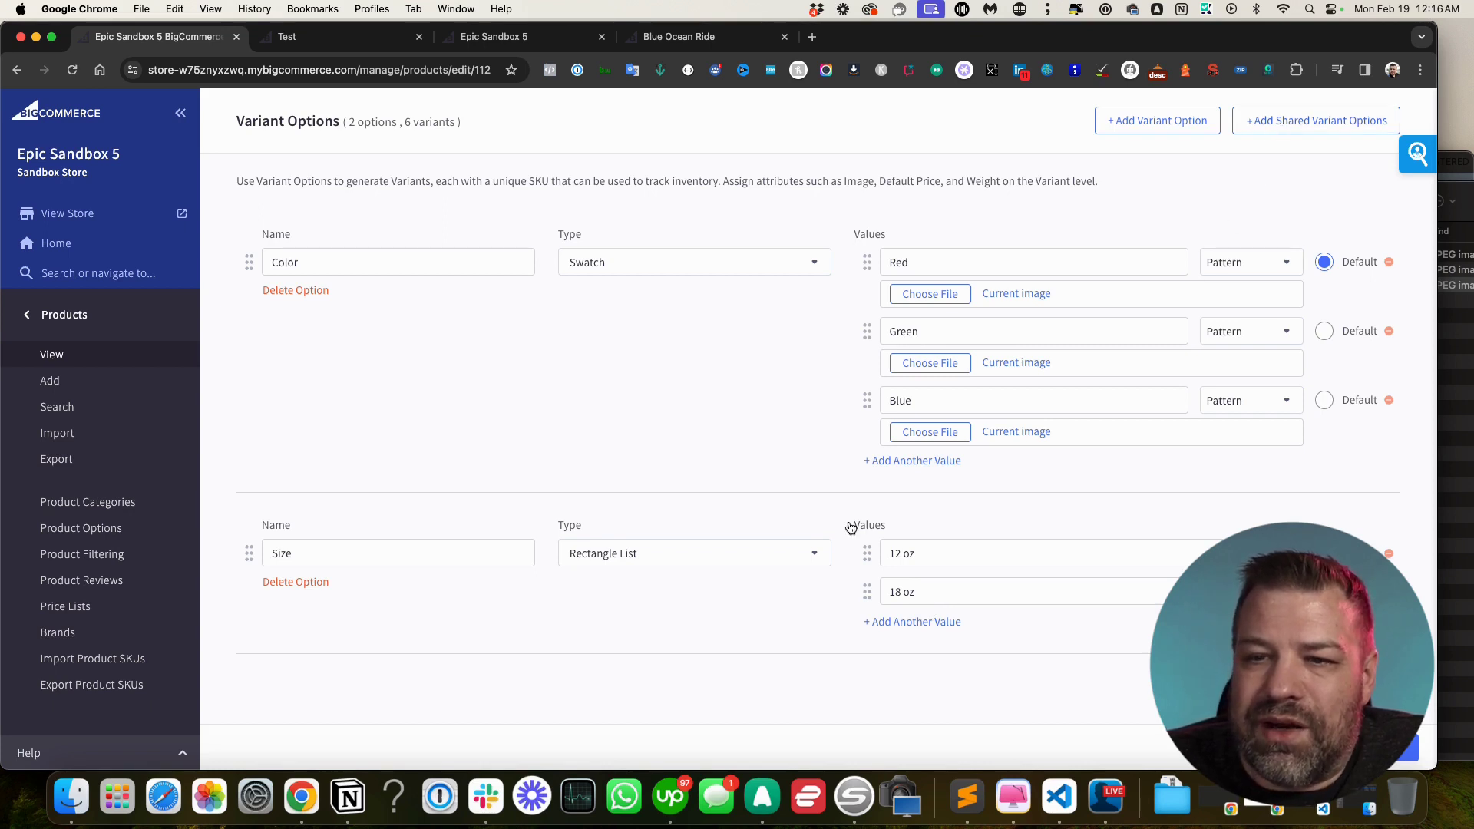
left_click(242, 623)
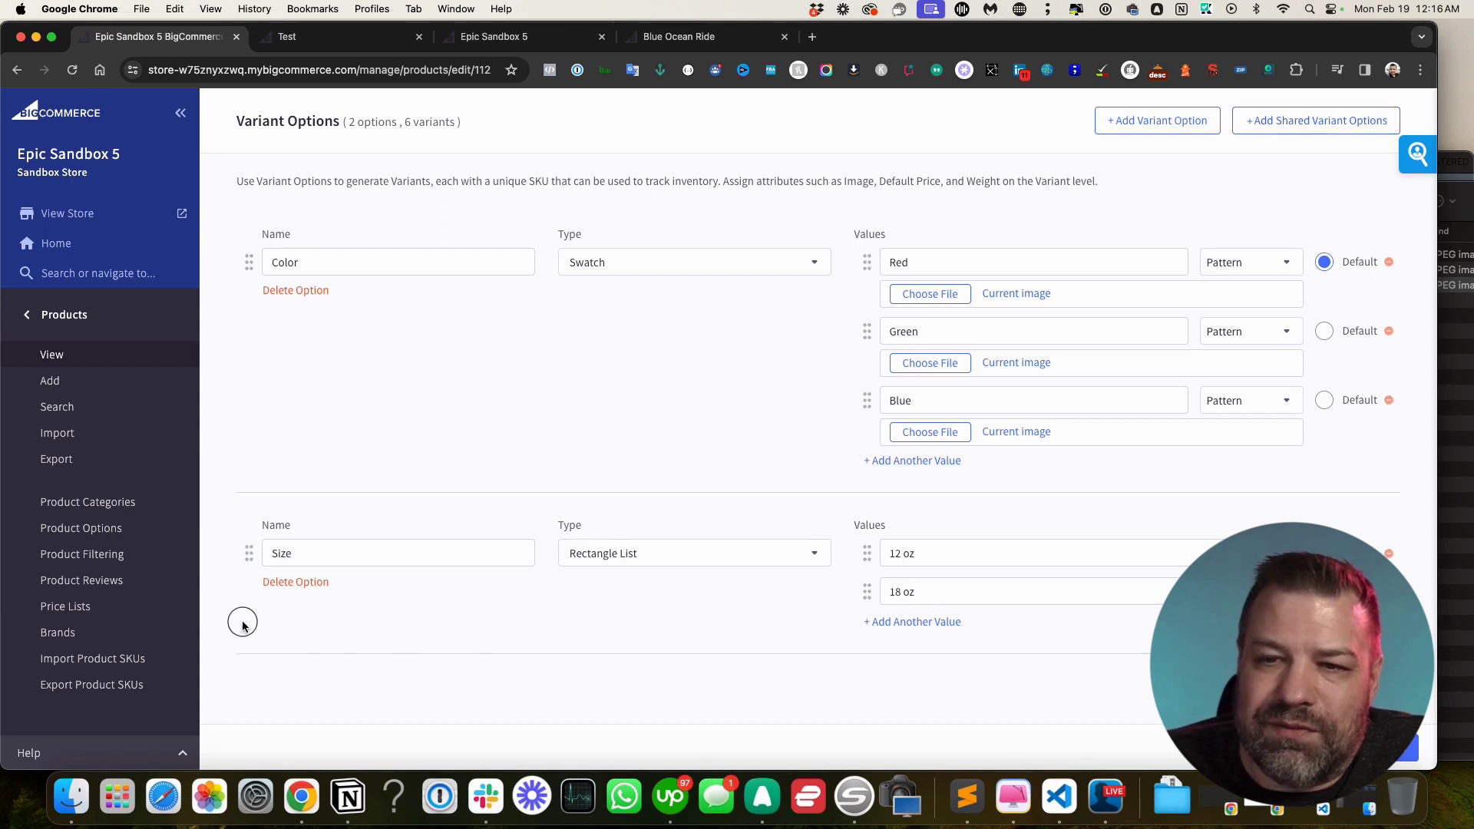
left_click(291, 583)
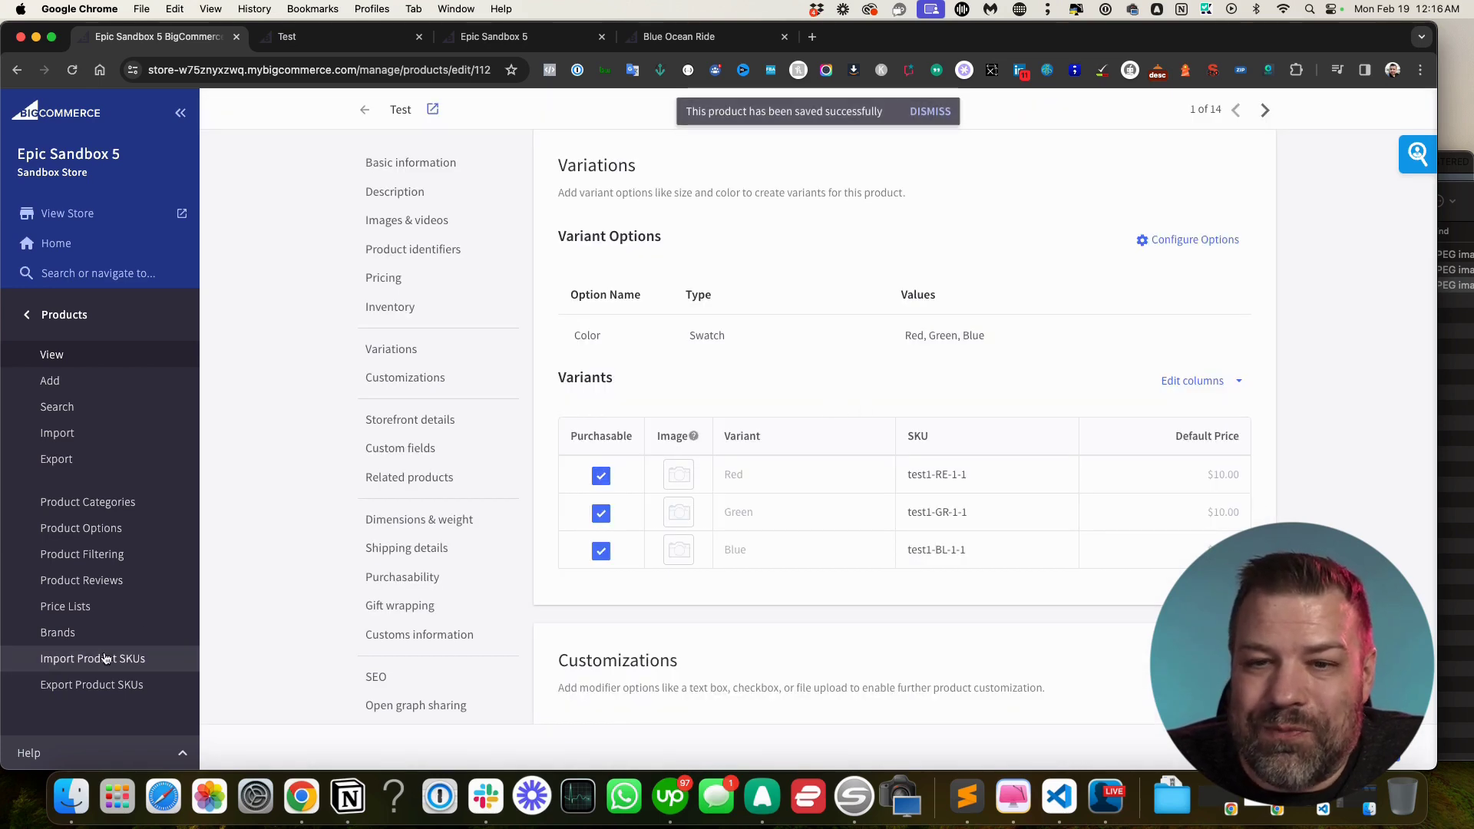
Start a new shared product option with Mug Size as its display name and option name
left_click(88, 531)
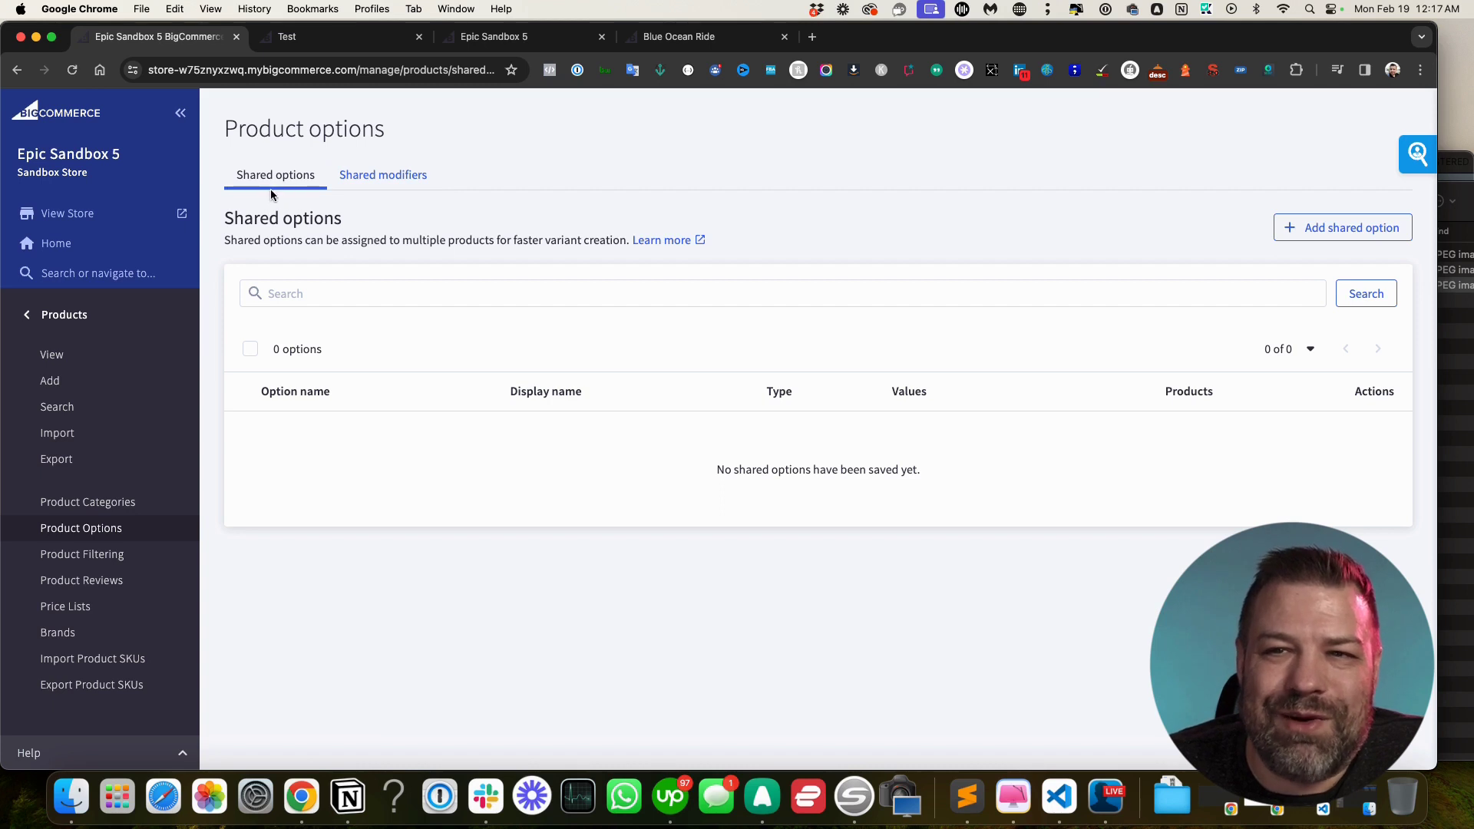
left_click(1352, 234)
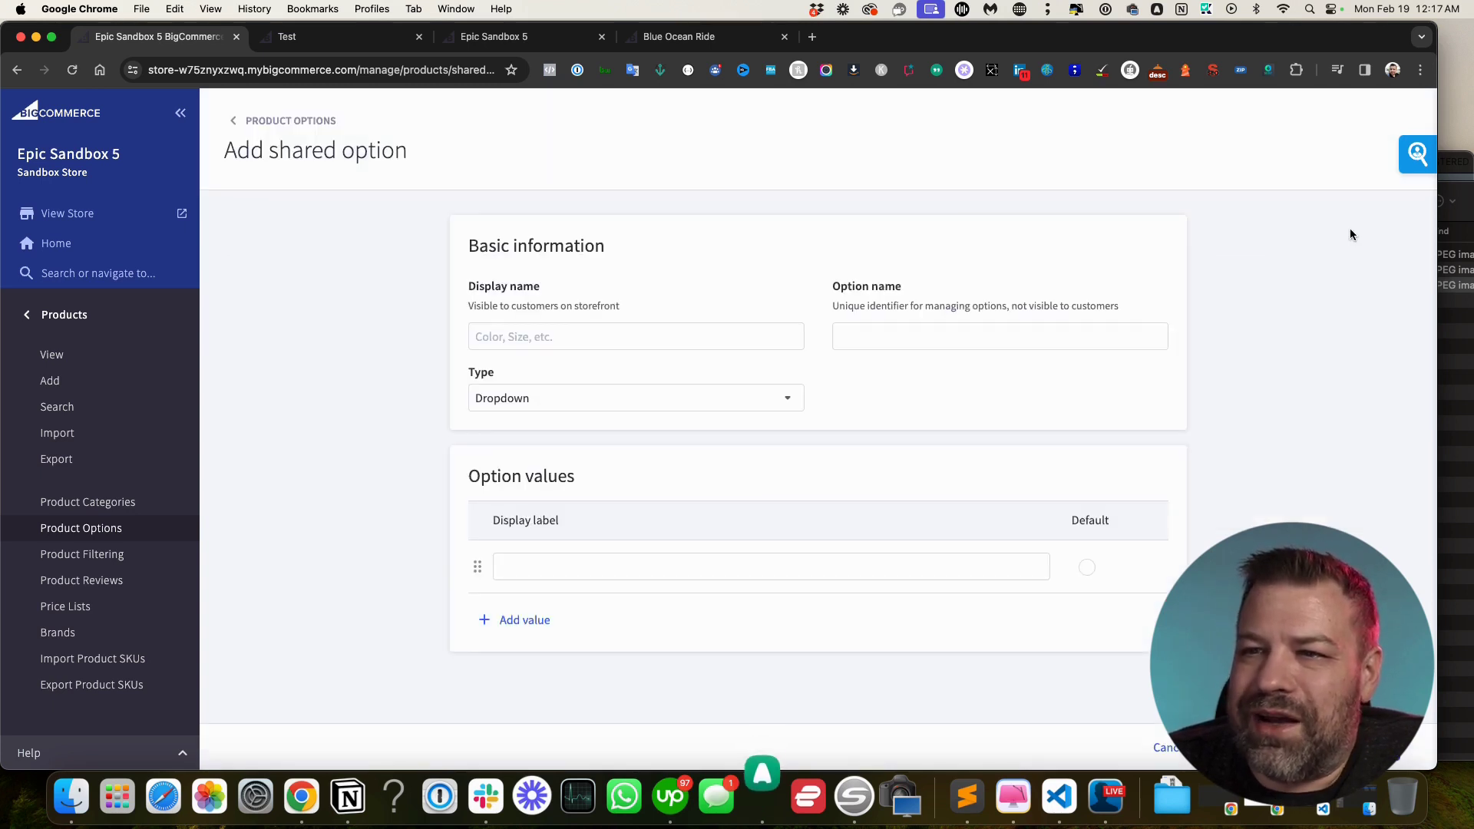
left_click(568, 335)
type("S")
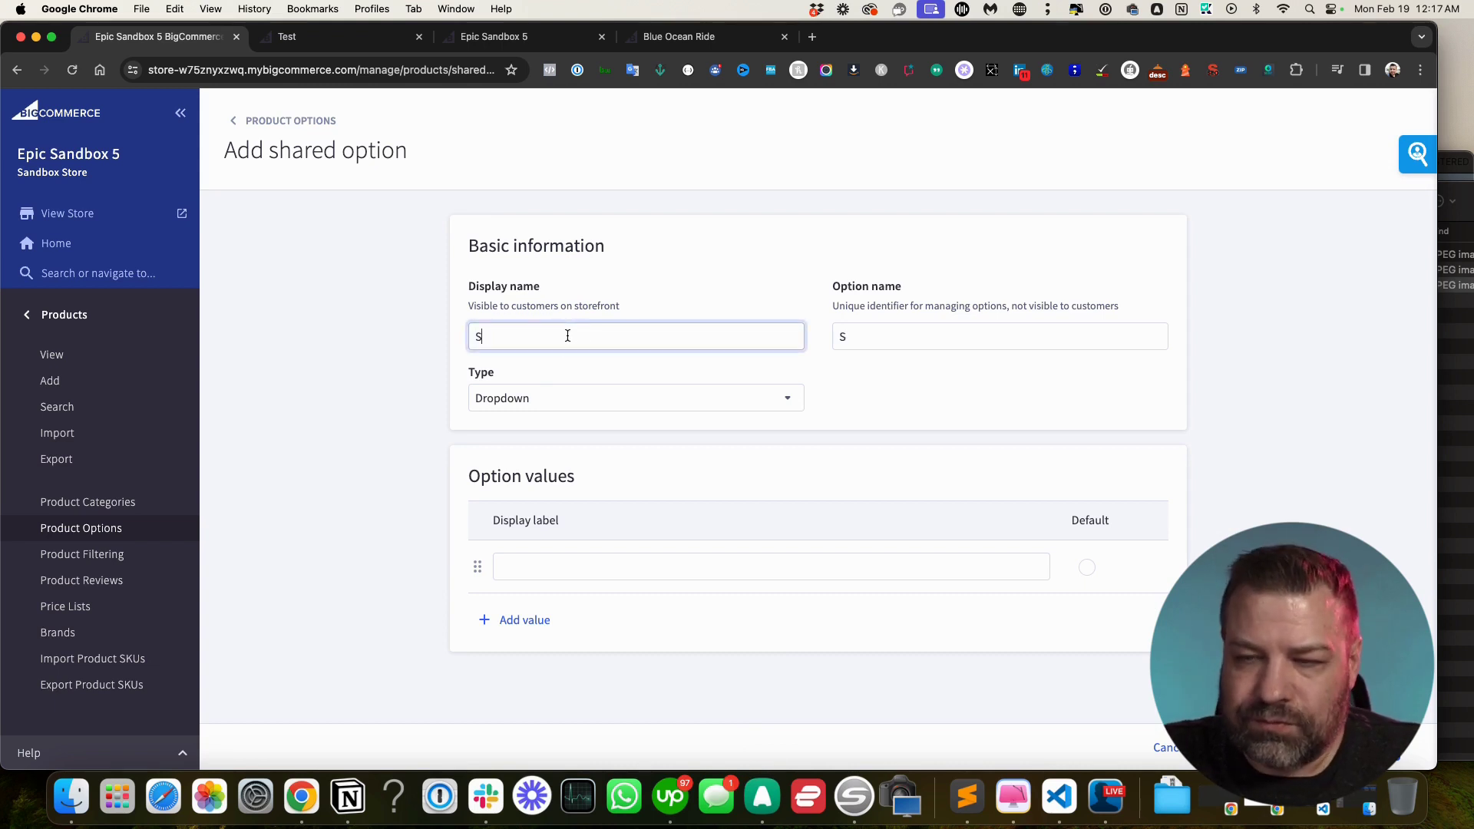
type("izeMug Size")
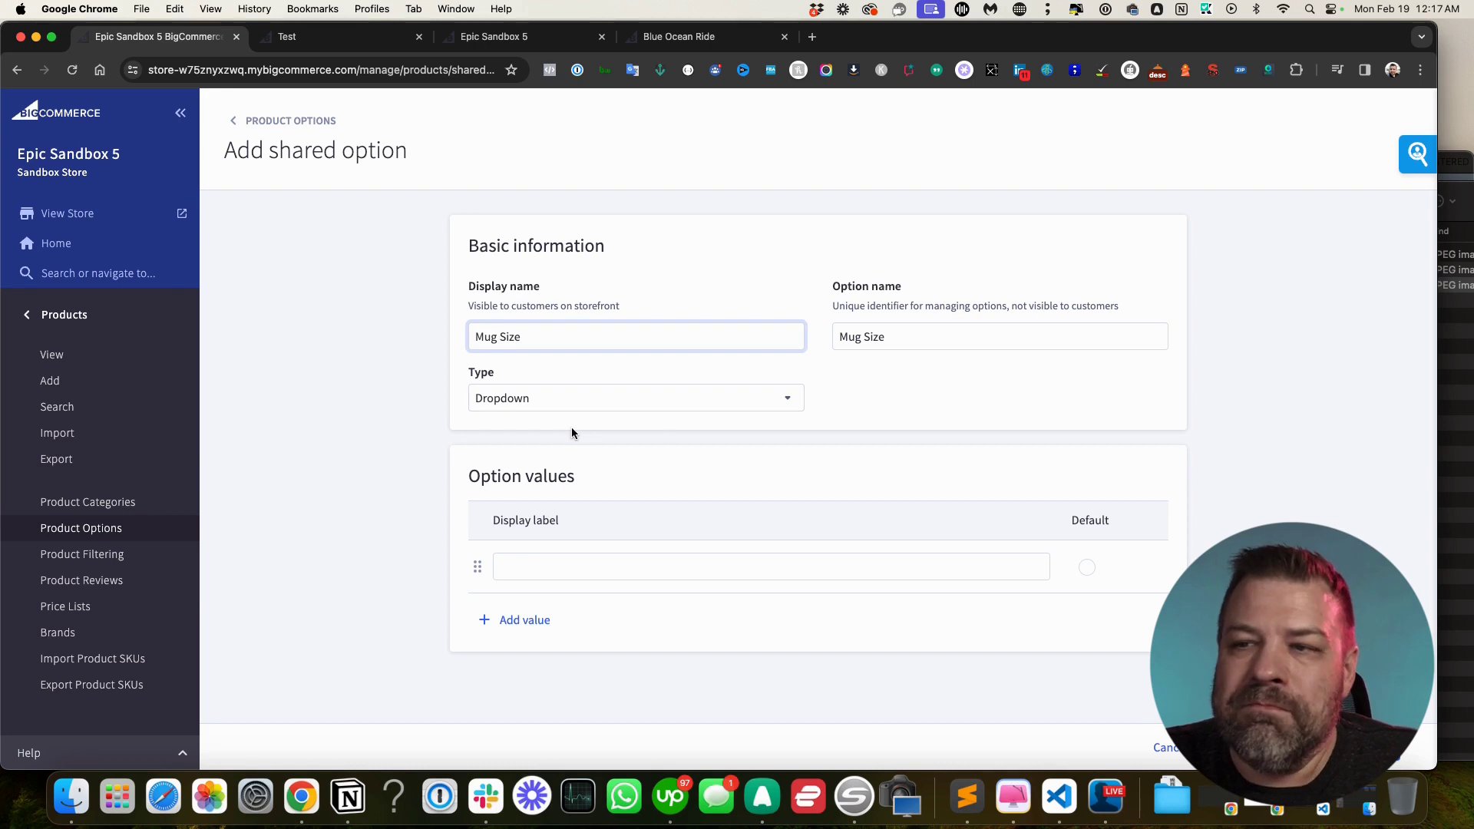
Try Radio buttons as the Mug Size option's type, and settle on Rectangle list
left_click(526, 399)
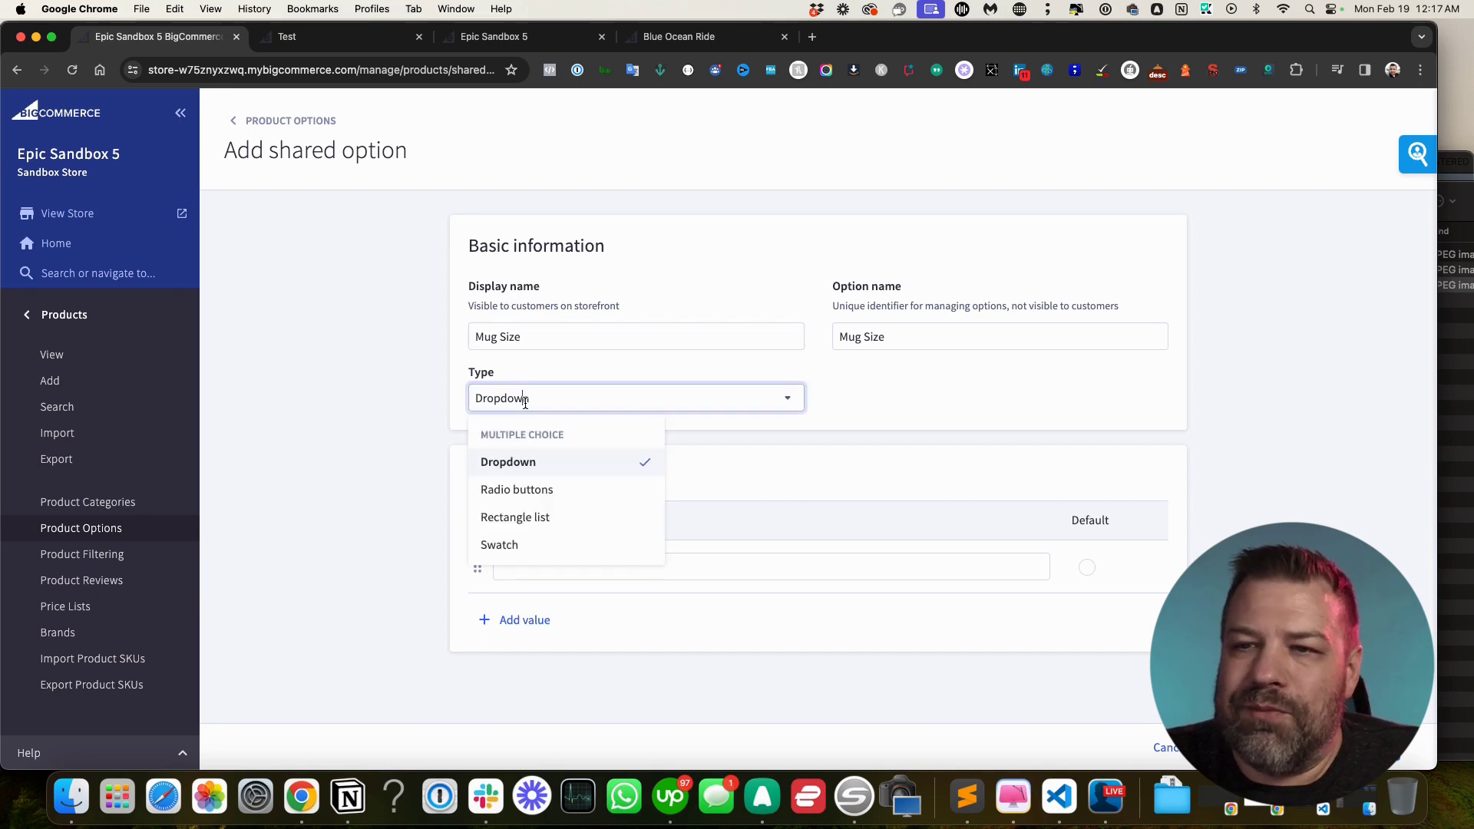
left_click(542, 490)
left_click(586, 400)
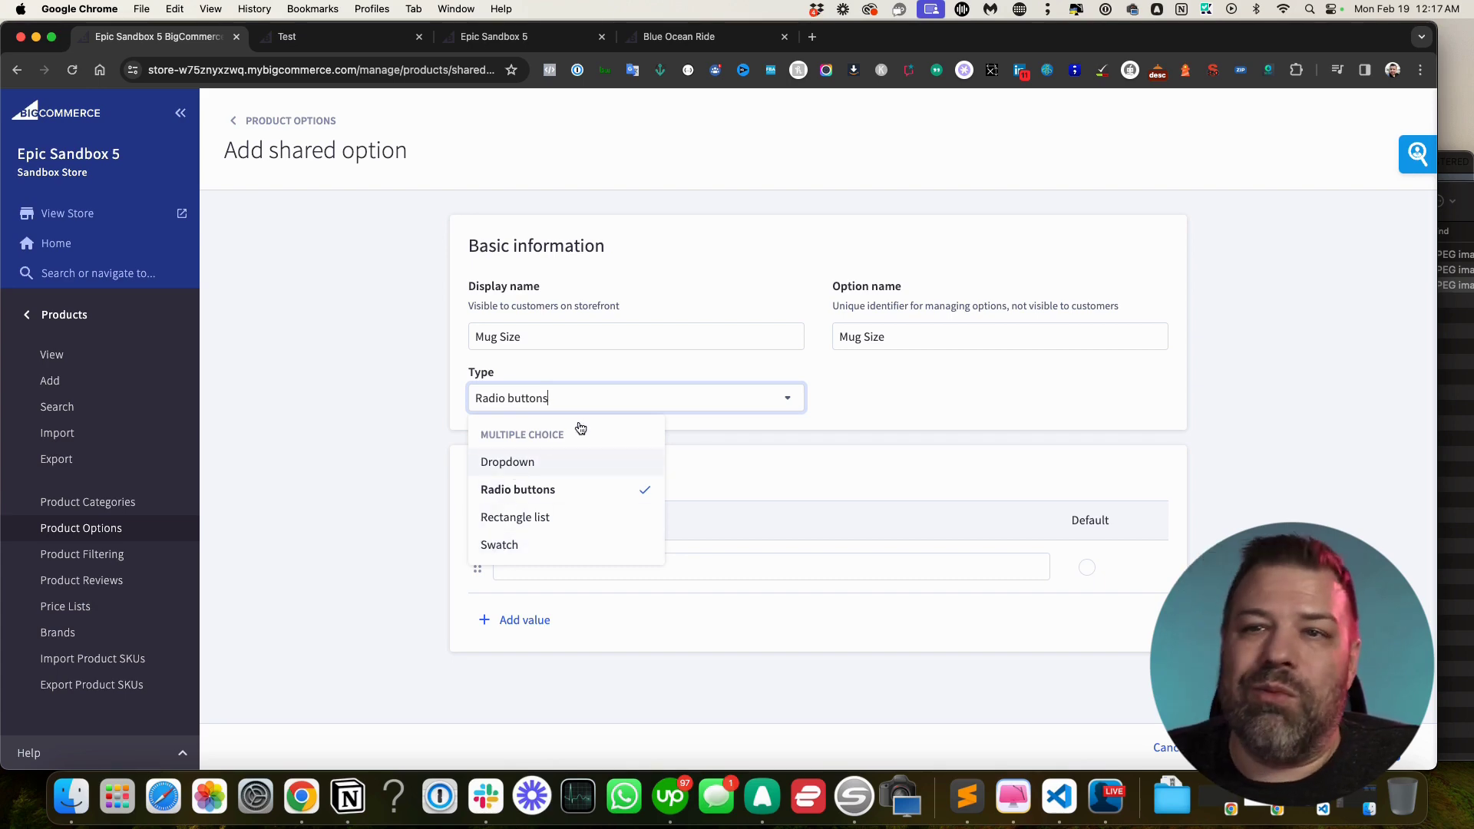
left_click(848, 397)
left_click(569, 402)
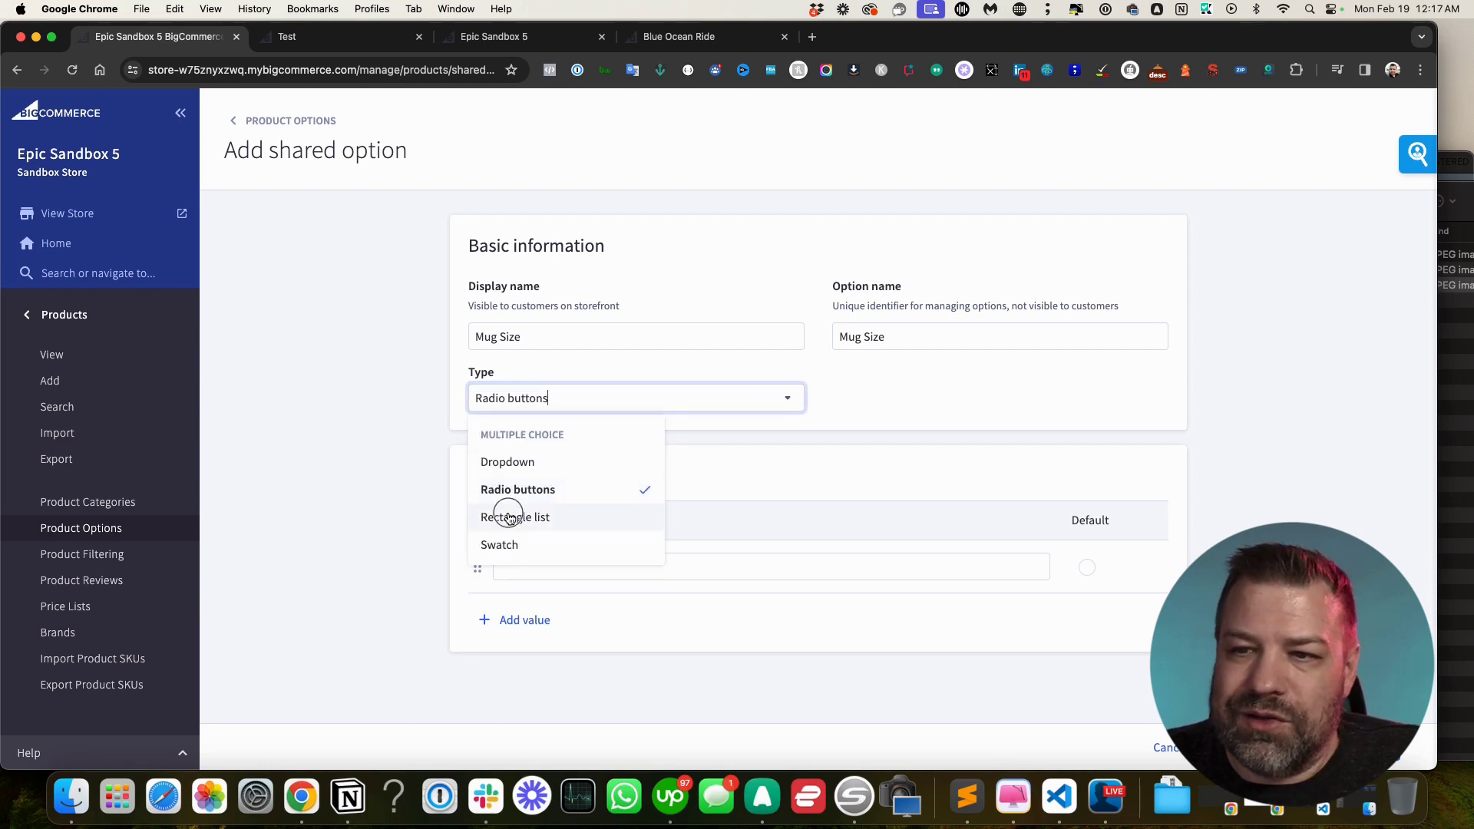
left_click(510, 516)
Enter 12 oz as the default and 18 oz as the second option value, and save the shared option
left_click(543, 567)
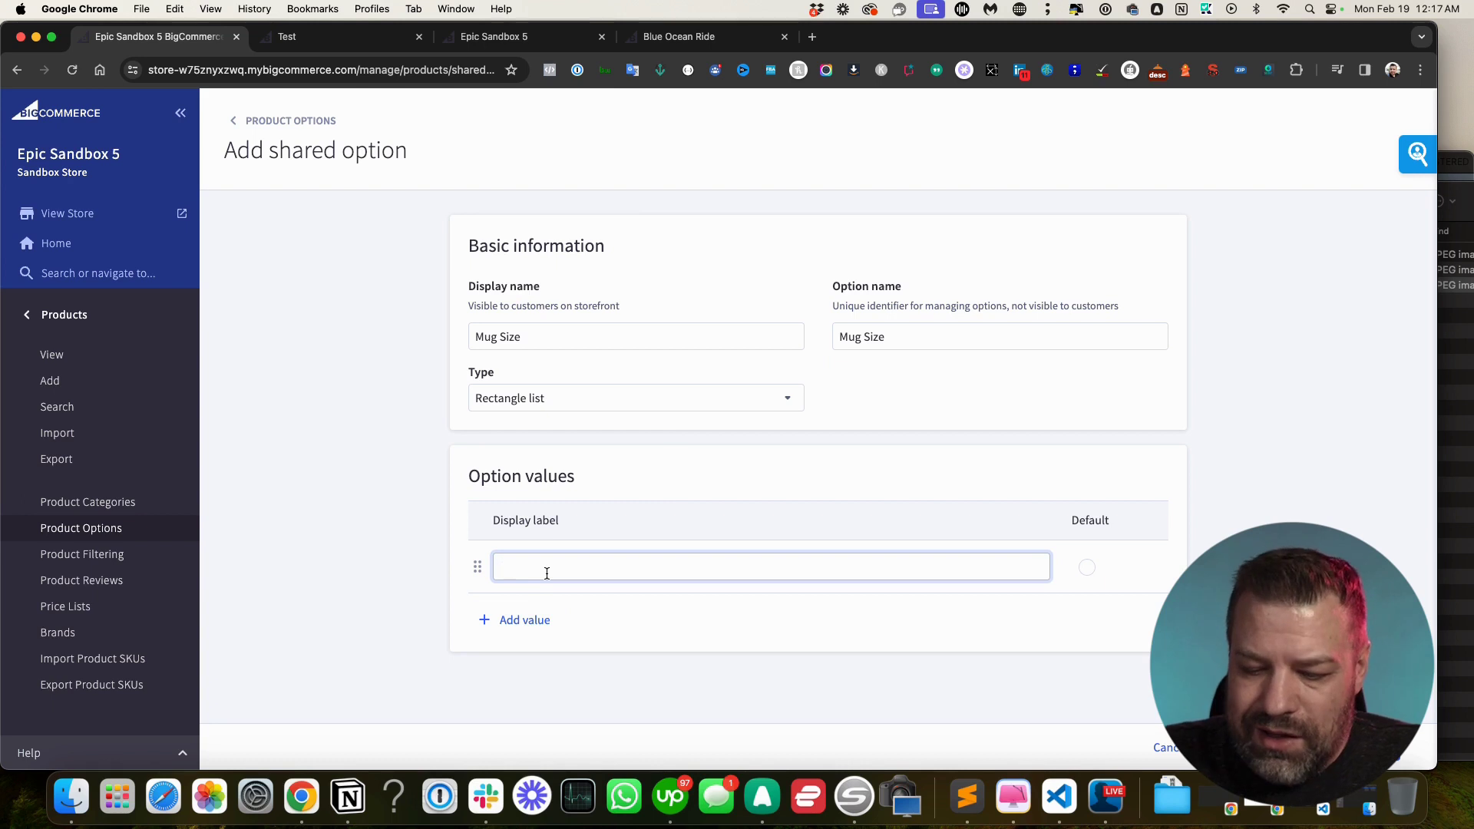
type("12 0z")
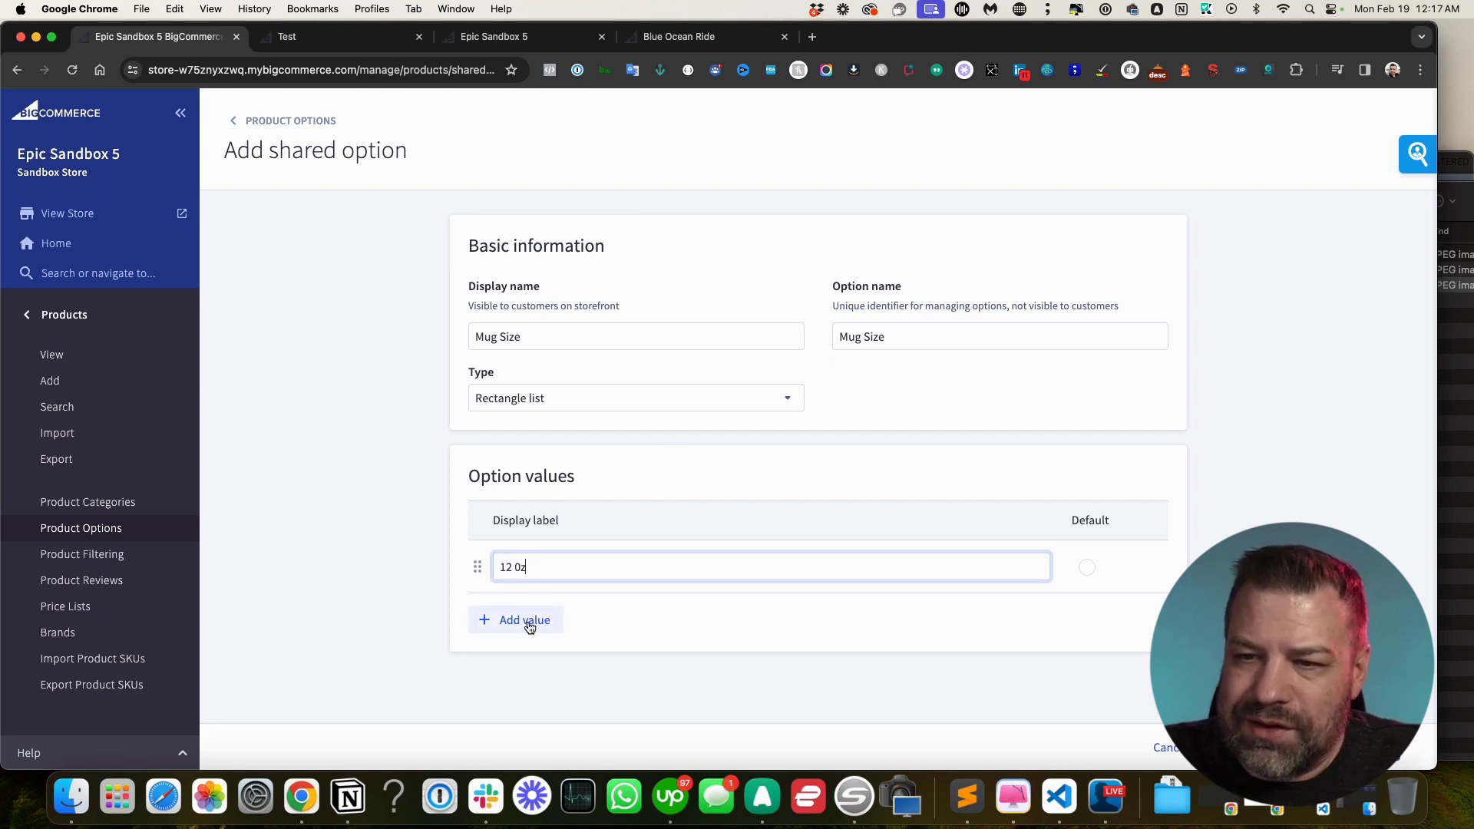
left_click(525, 619)
left_click(530, 568)
key("BackSpace")
key("BackSpace")
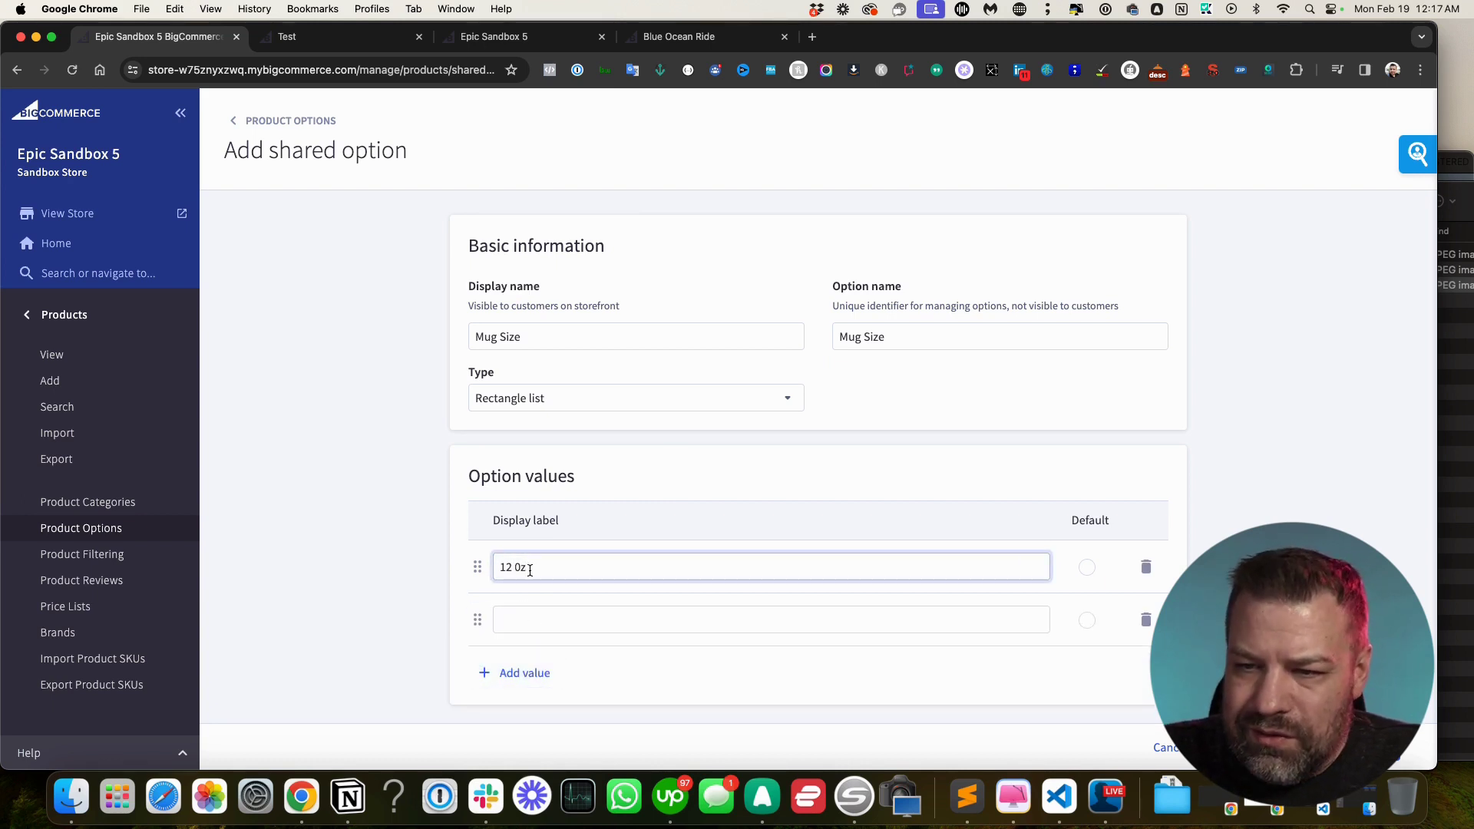
type("oz")
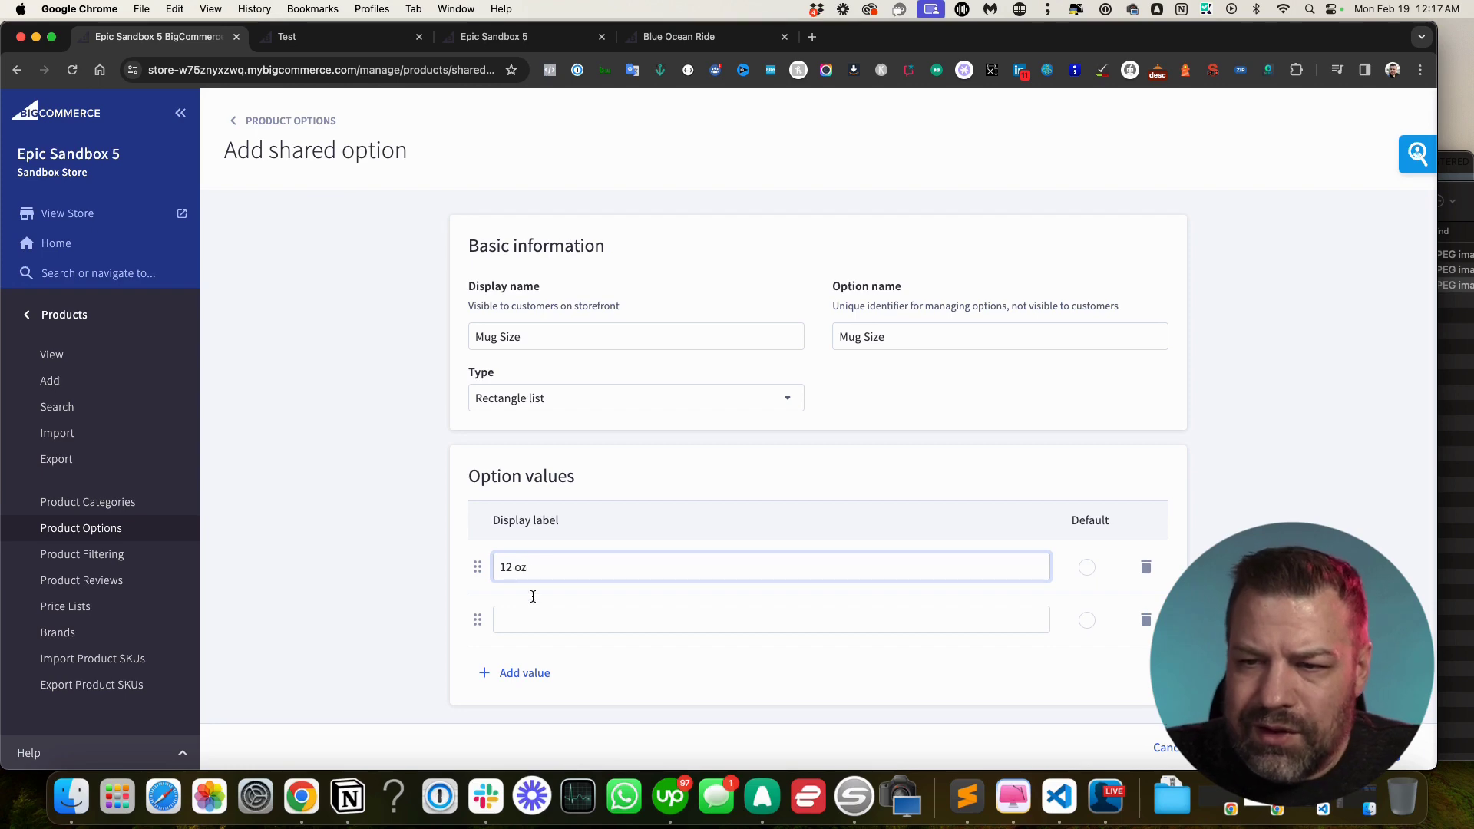
left_click(530, 619)
type("18 oz")
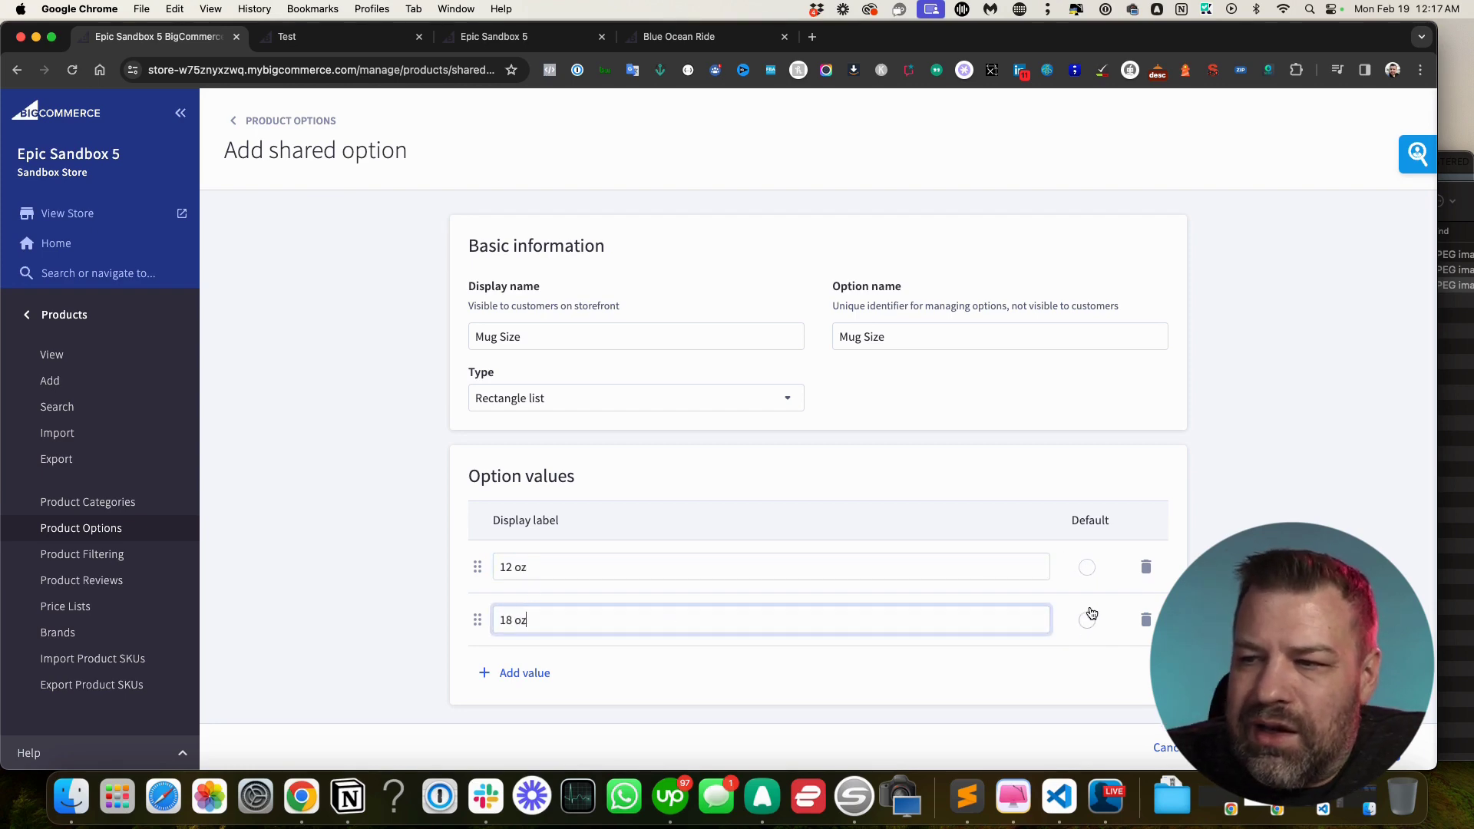
left_click(1088, 568)
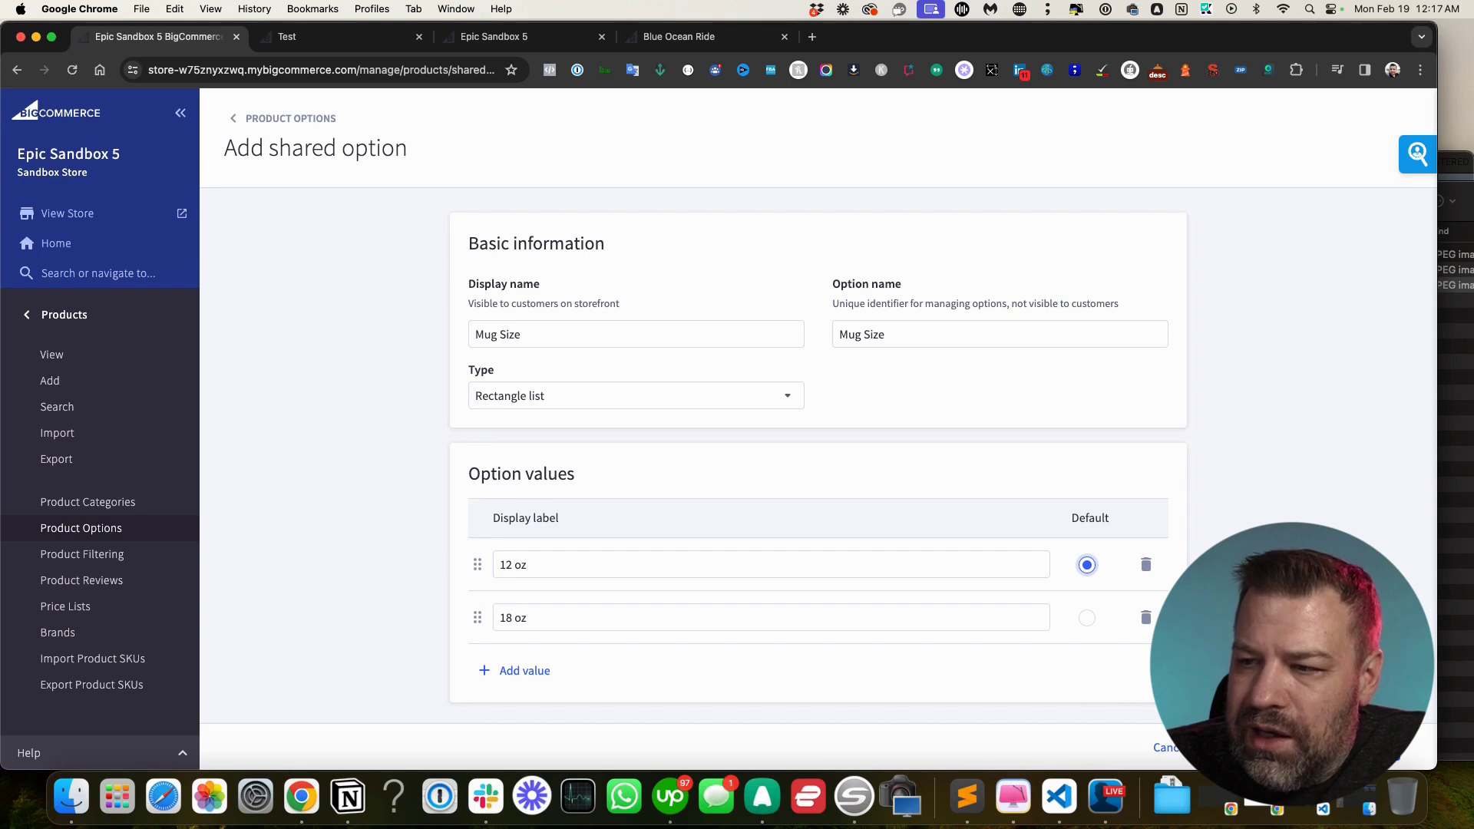
left_click(1386, 748)
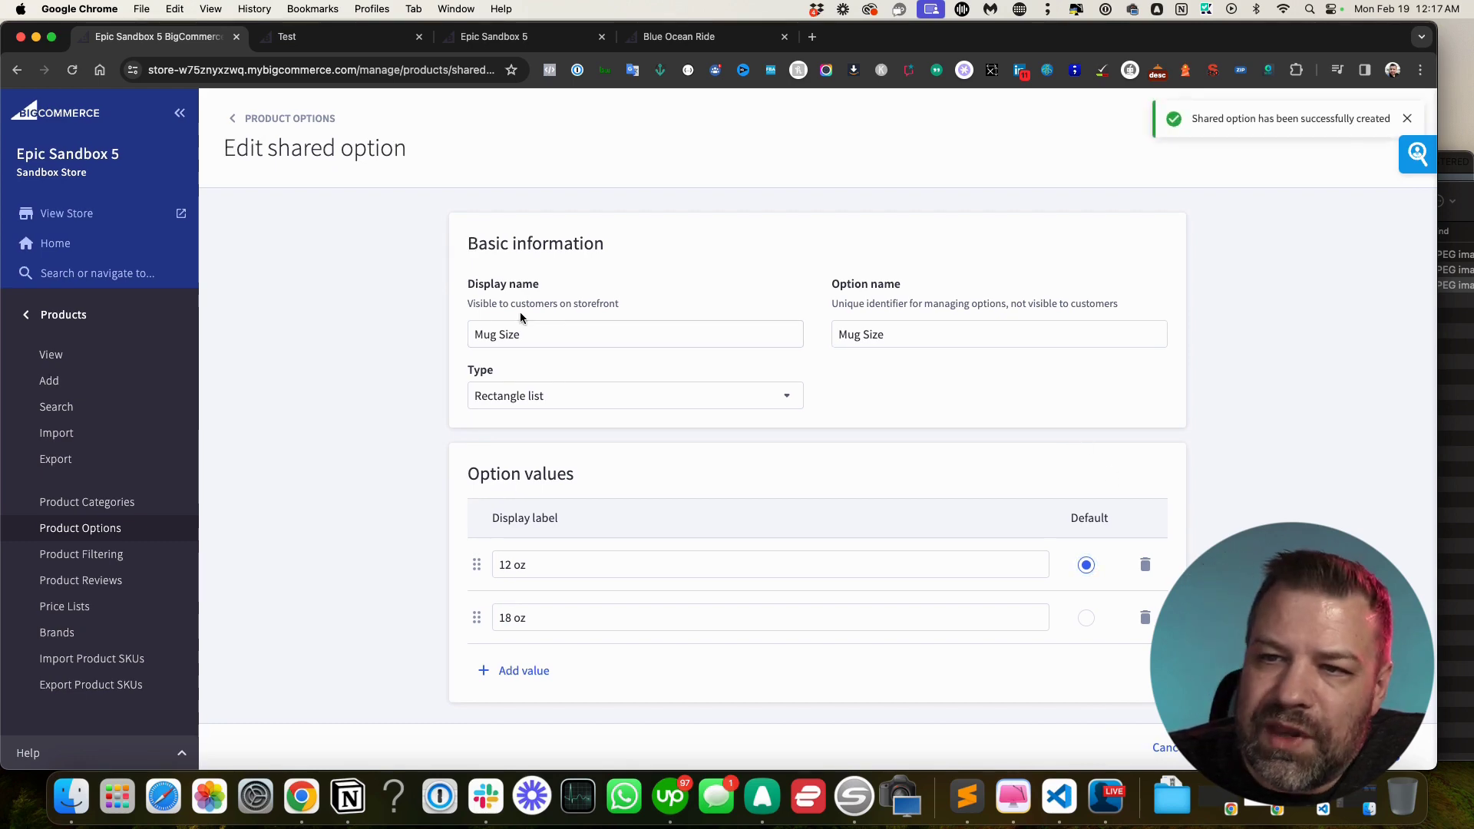
Shorten the shared option's display name to Size, keeping Mug Size as the option name, and save it
left_click_drag(529, 335, 443, 335)
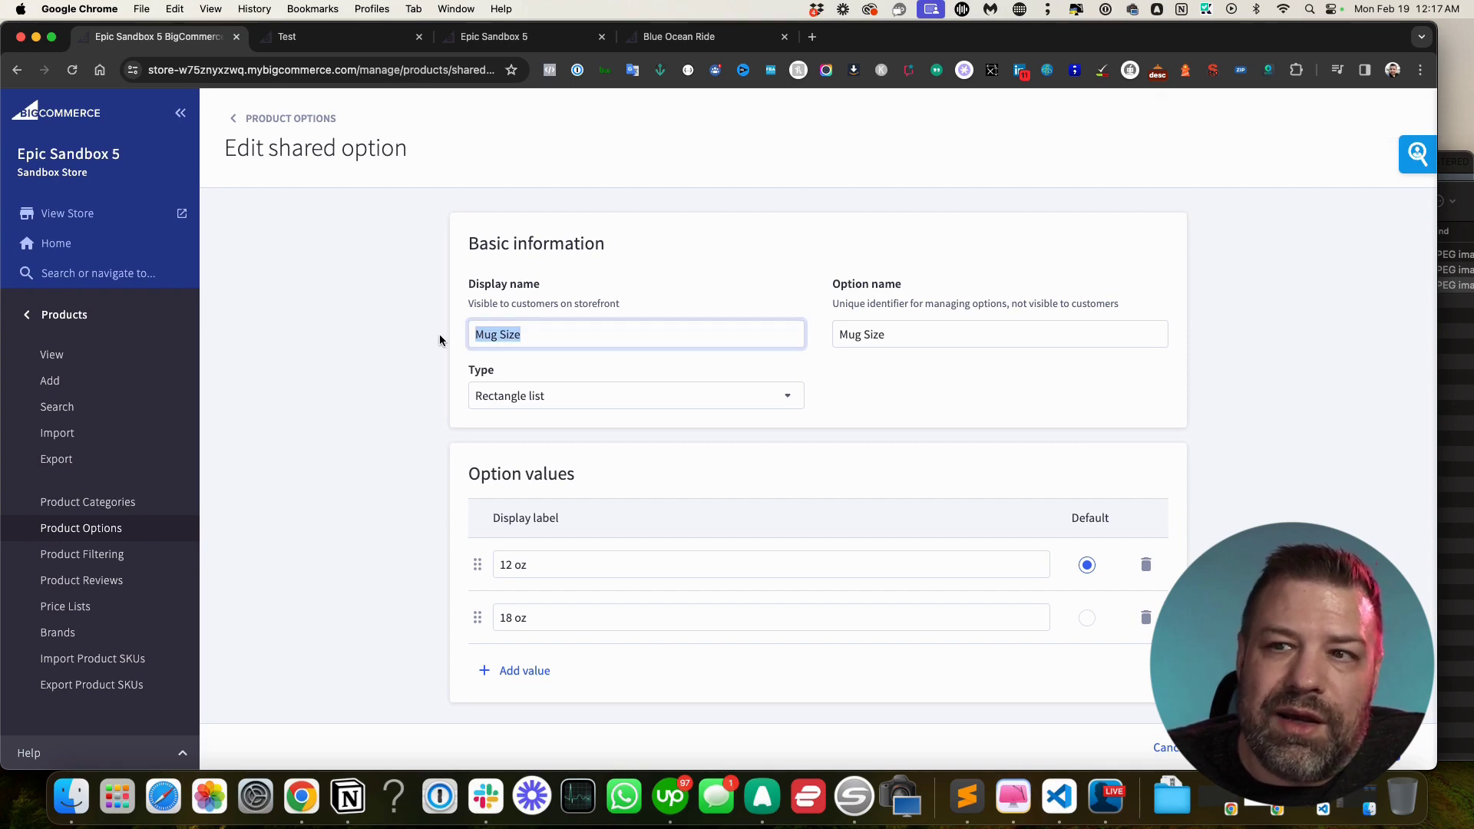
left_click_drag(500, 335, 472, 336)
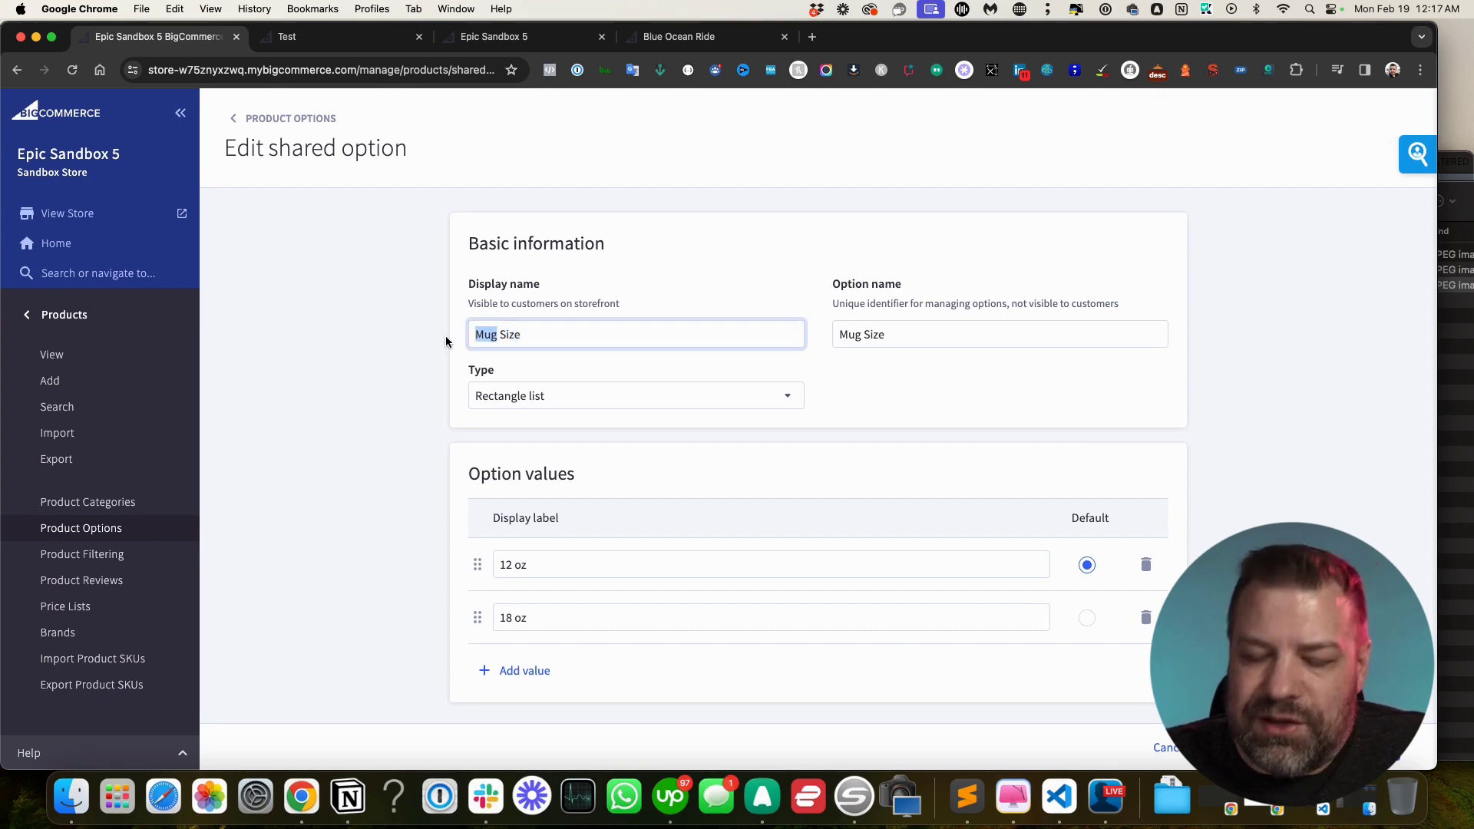
key("BackSpace")
key("Delete")
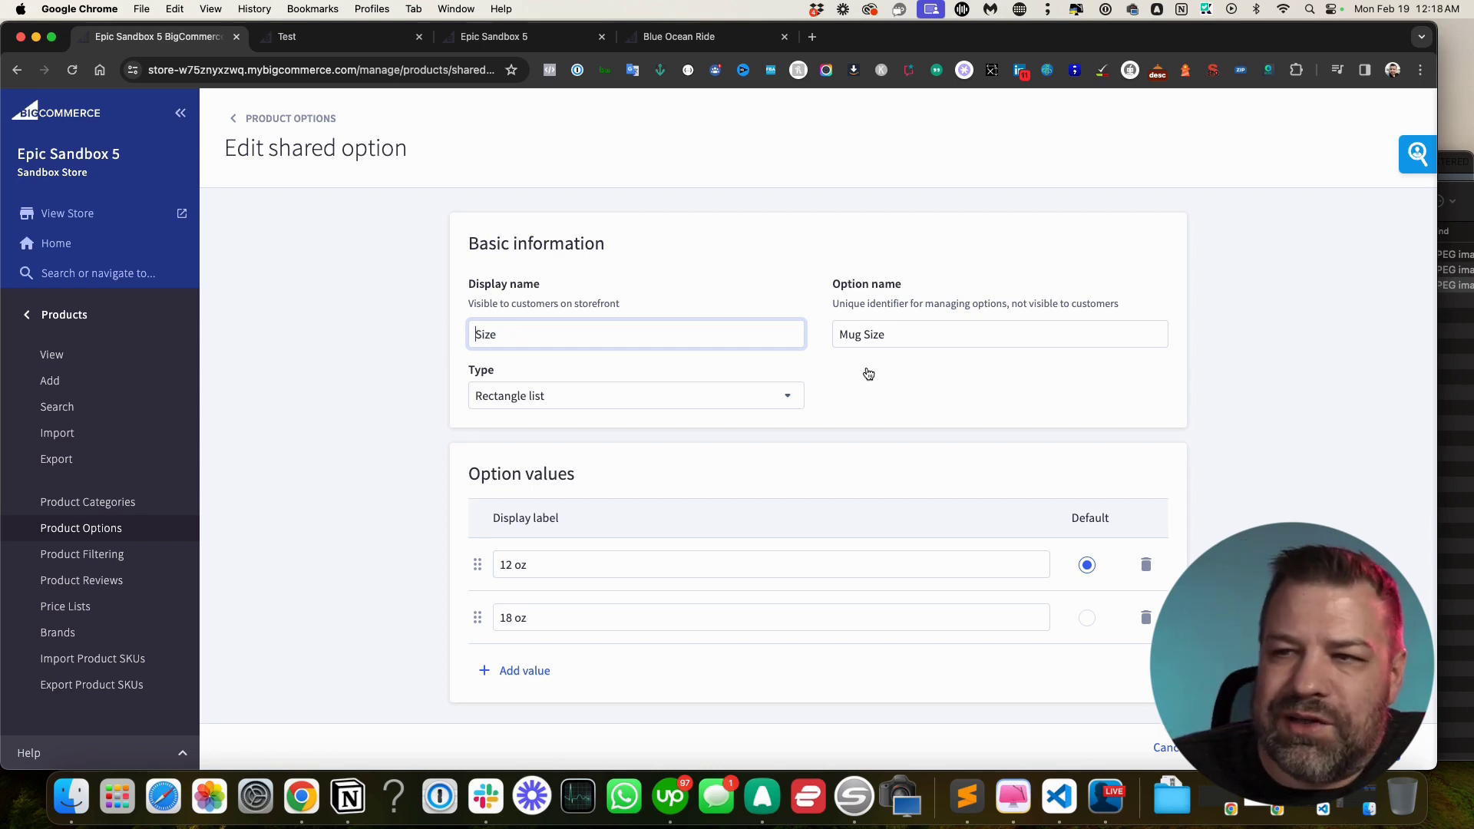
triple_click(893, 335)
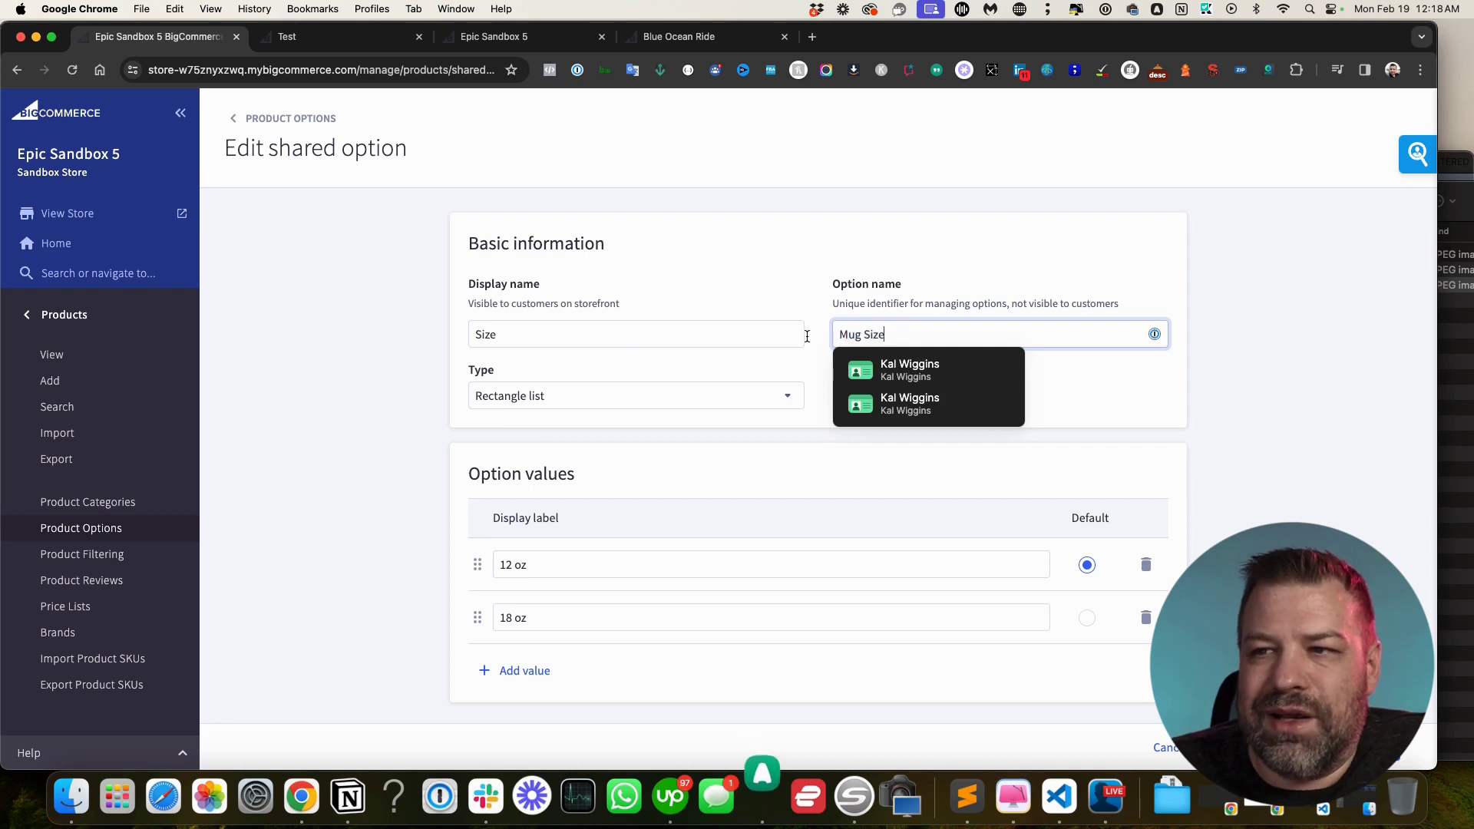
double_click(494, 334)
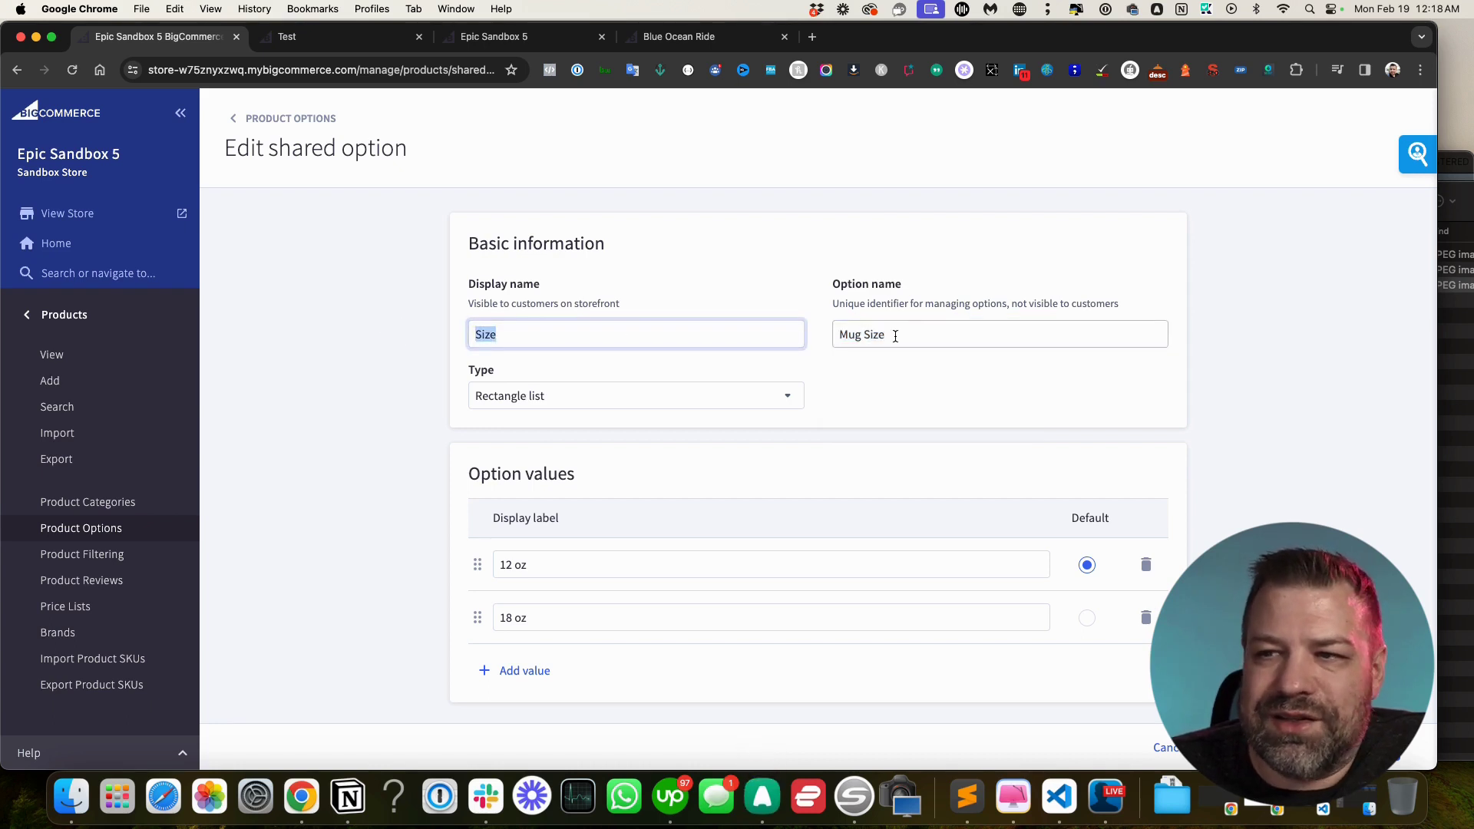
key("Tab")
key("Return")
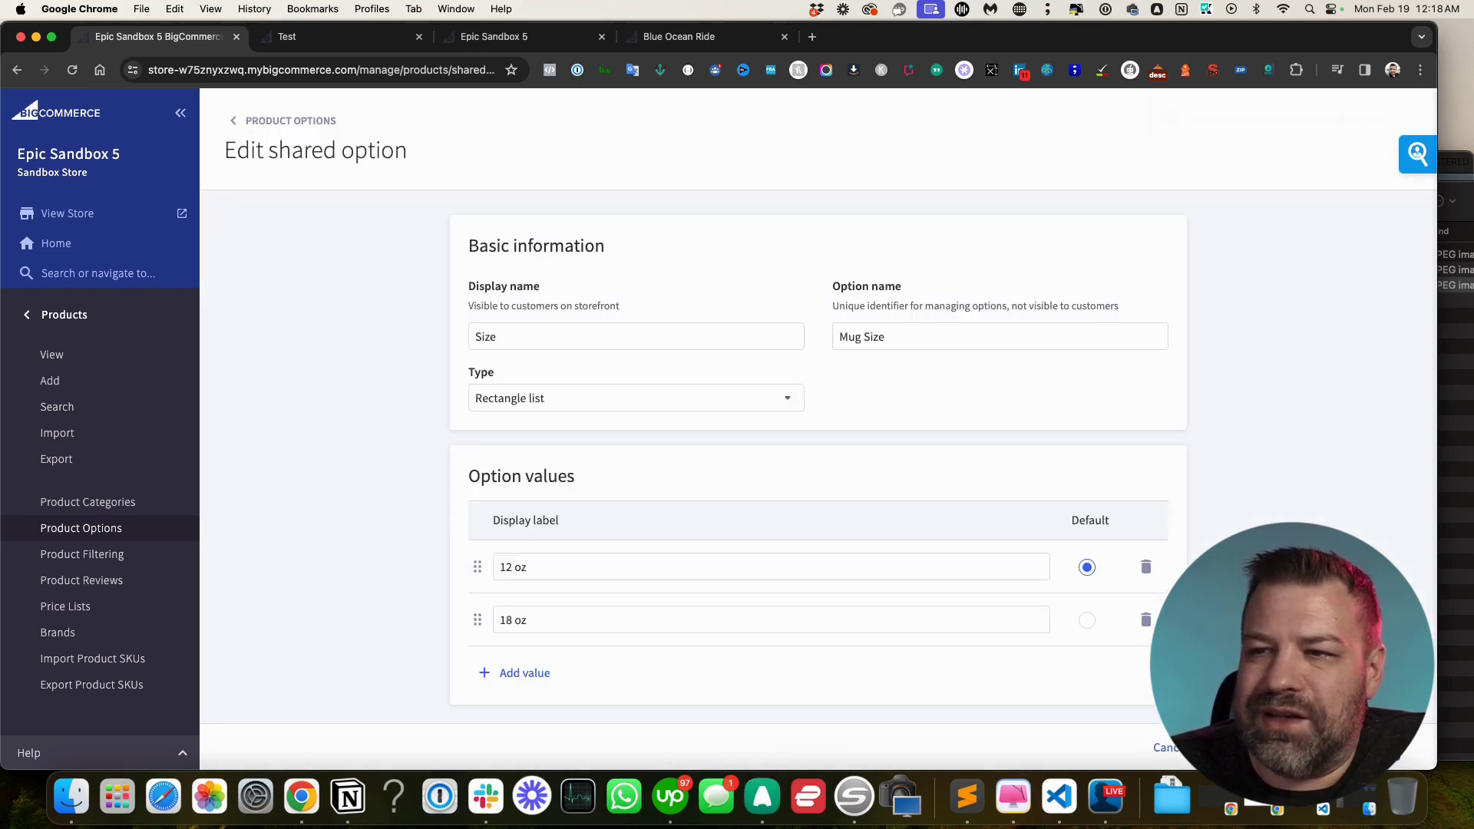
Add the shared Mug Size option to the Test product's variant options, and check whether its type can be edited there
left_click(54, 354)
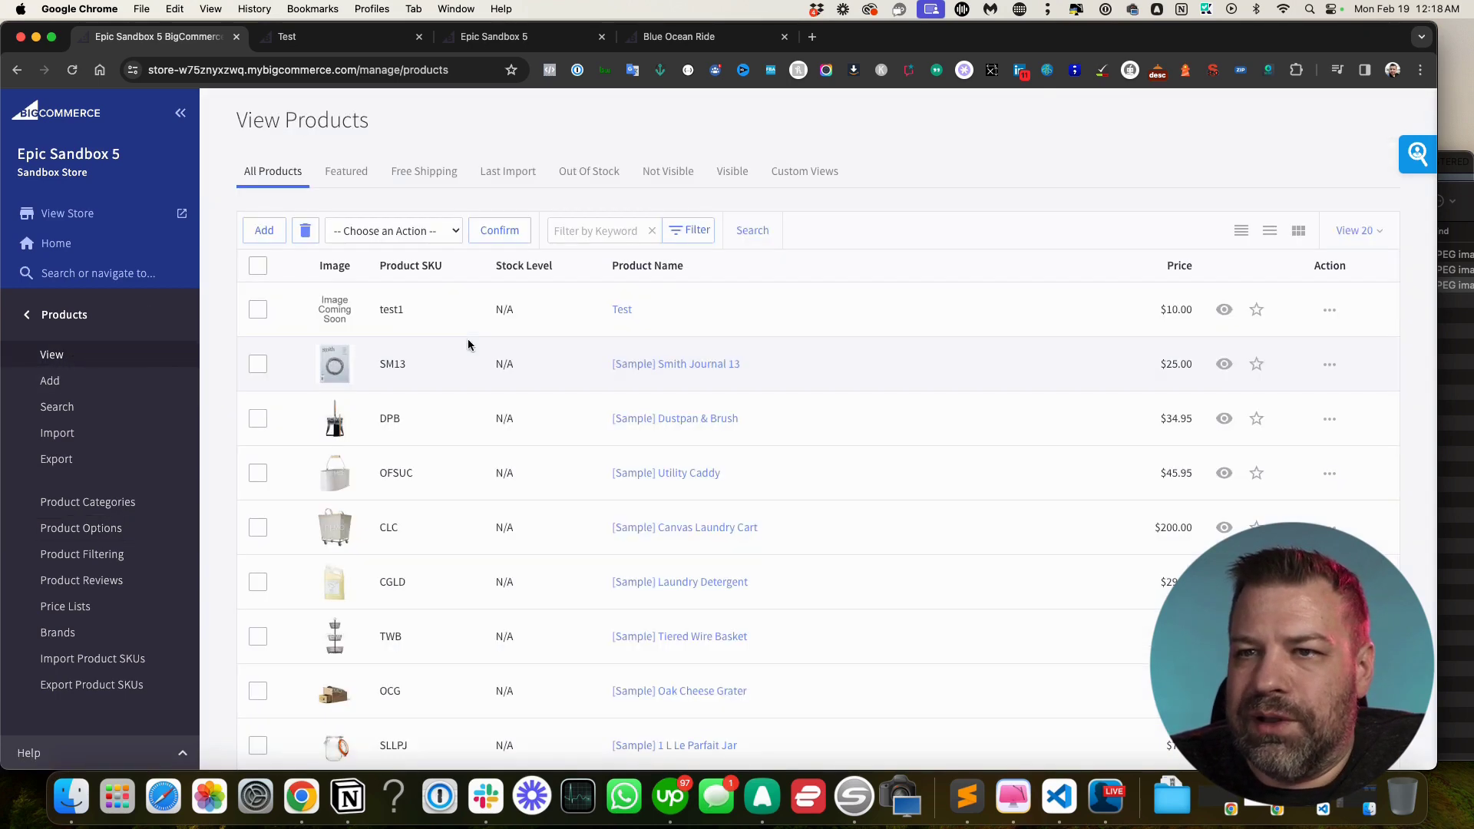
left_click(619, 309)
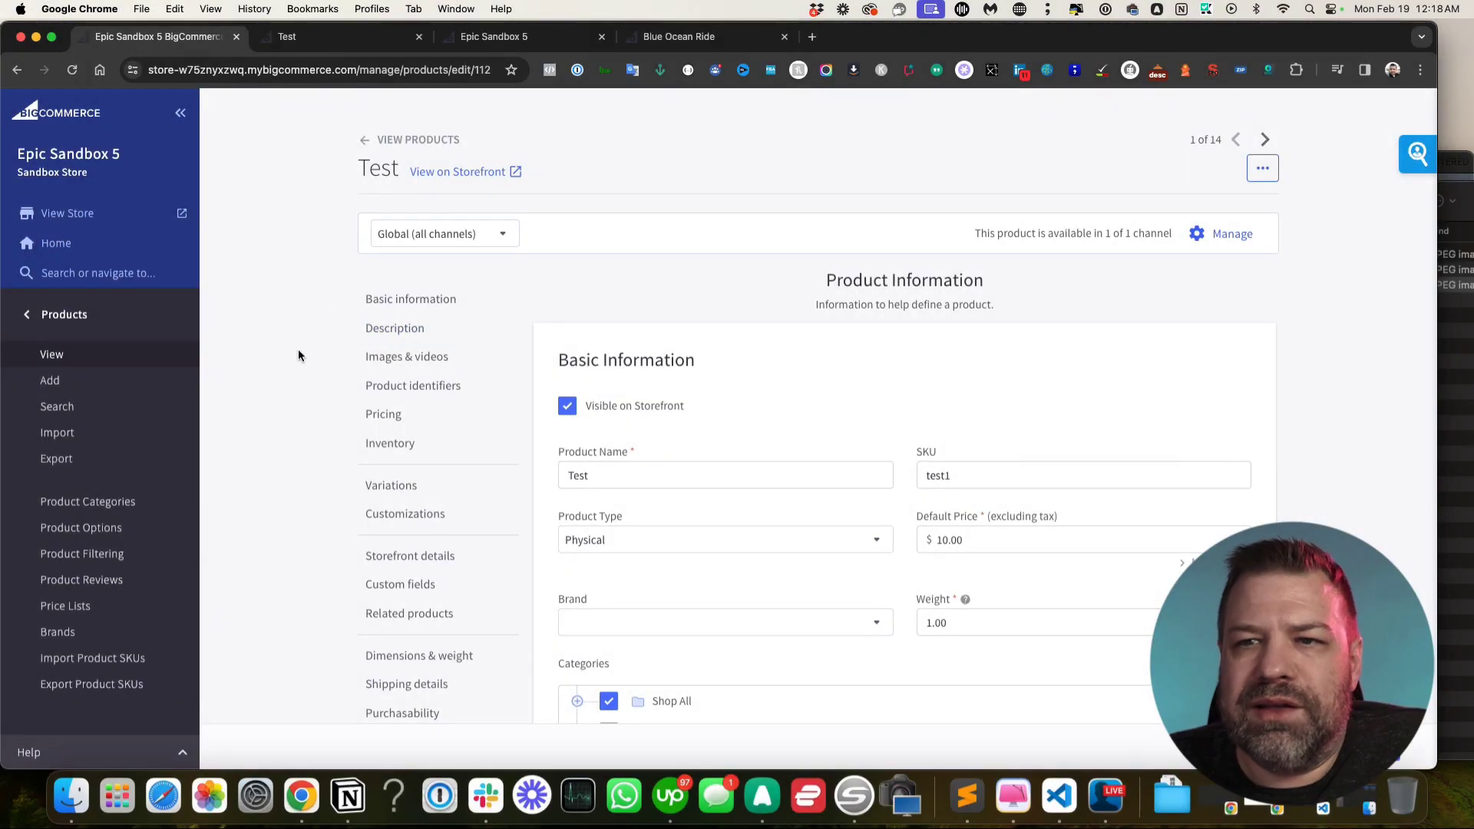
left_click(405, 488)
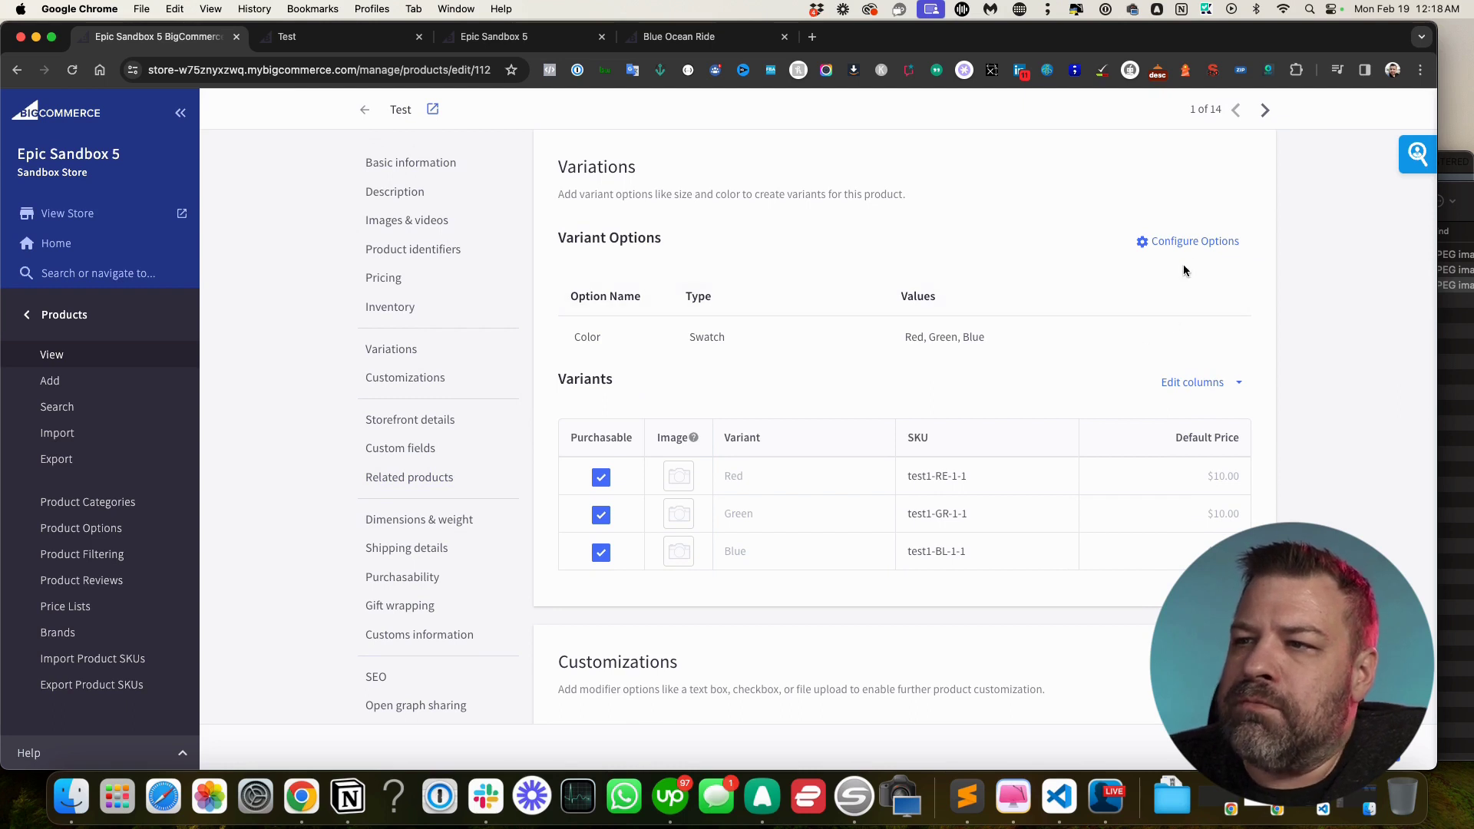
left_click(1195, 241)
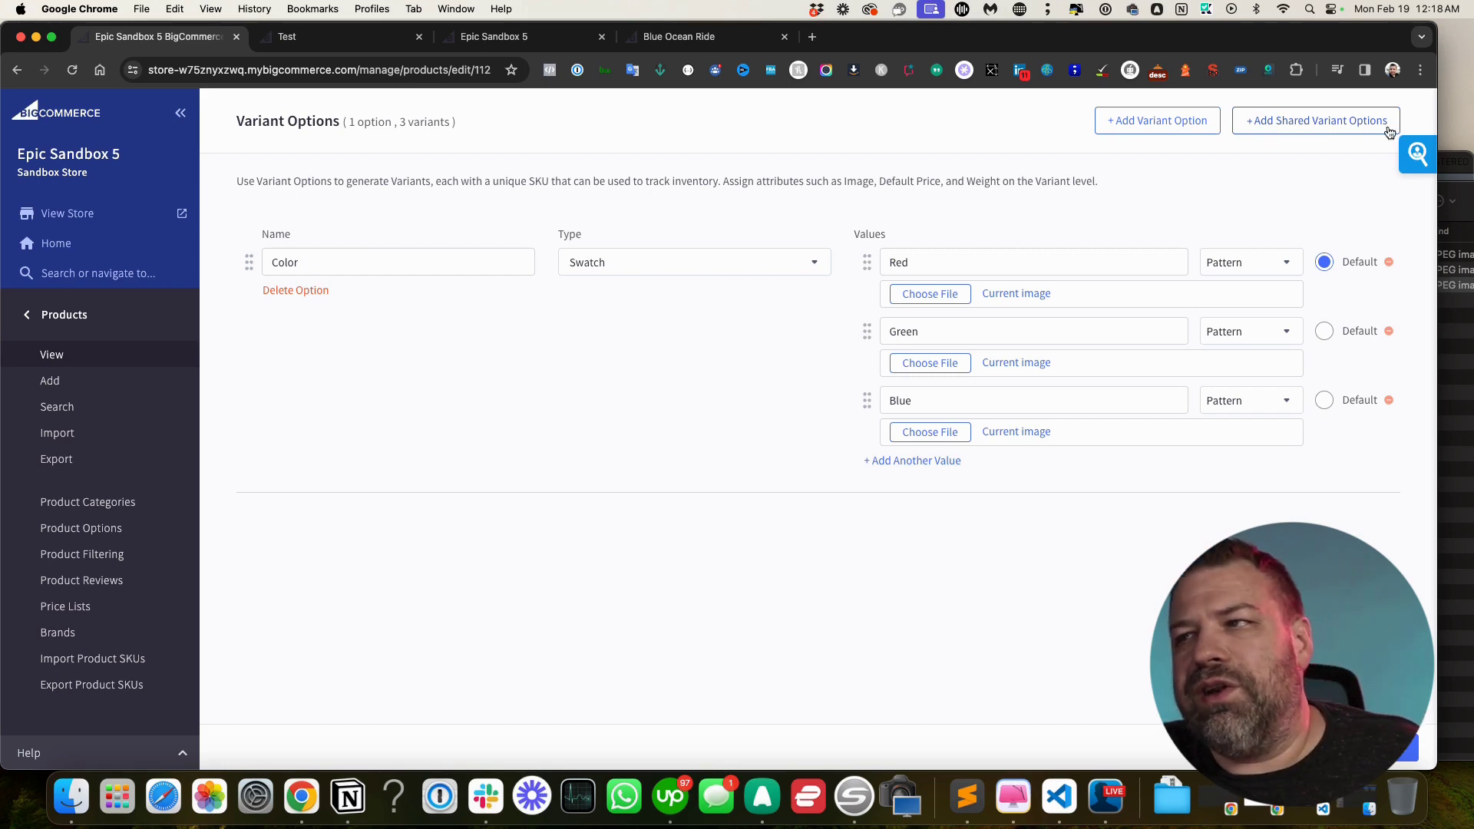
left_click(1308, 123)
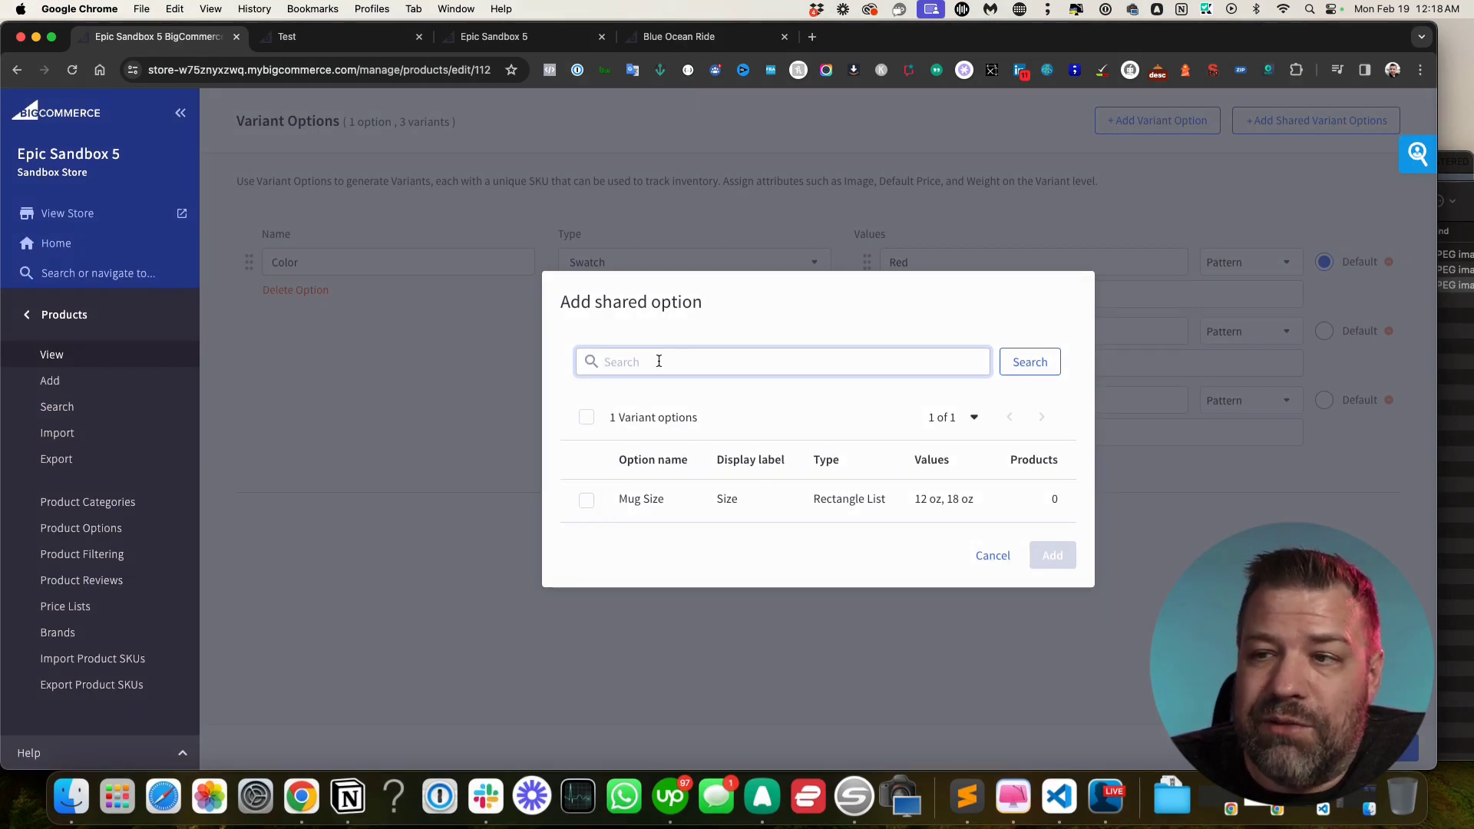
left_click(588, 507)
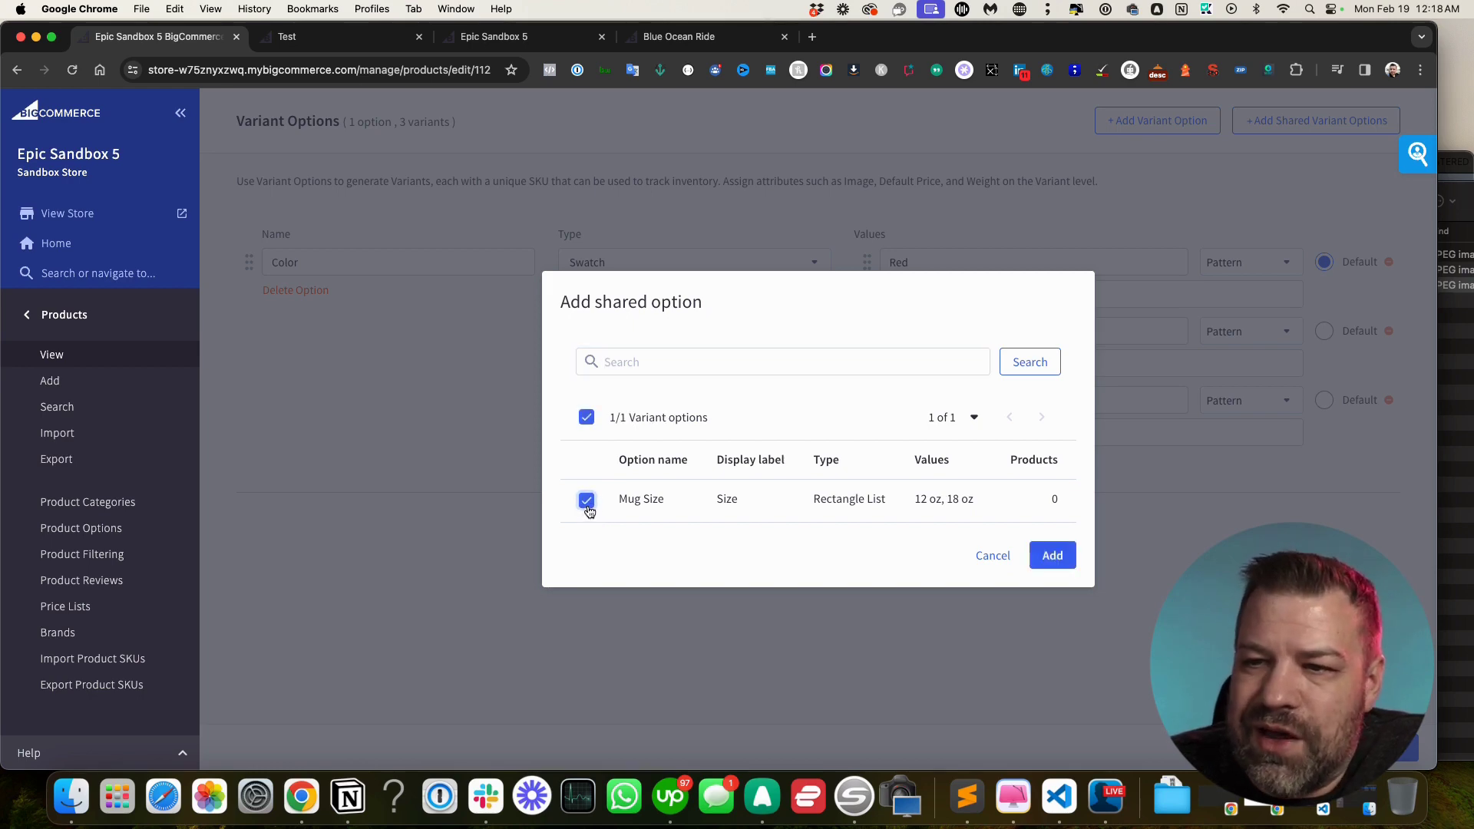
left_click(1067, 559)
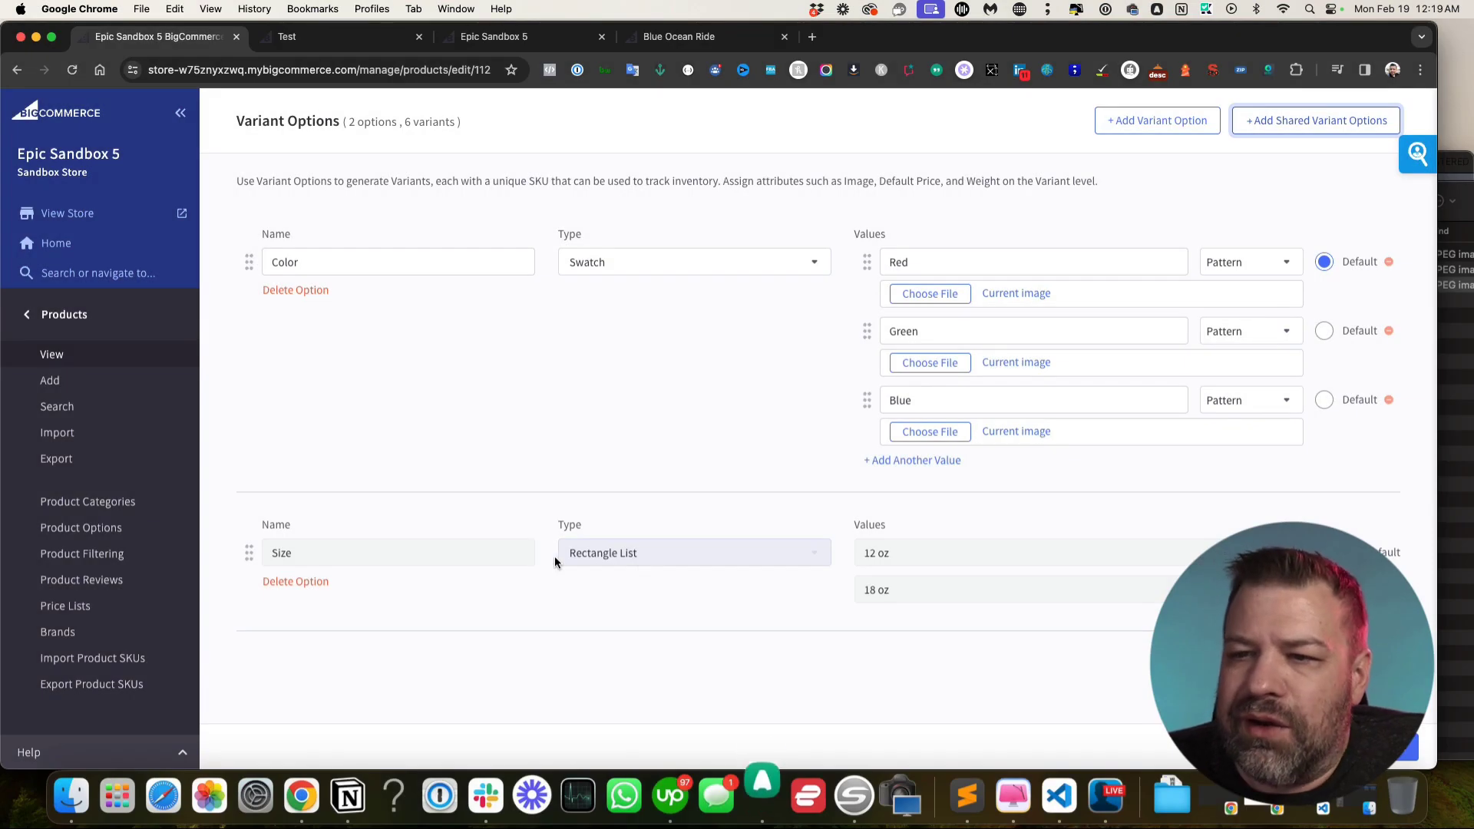
left_click(590, 564)
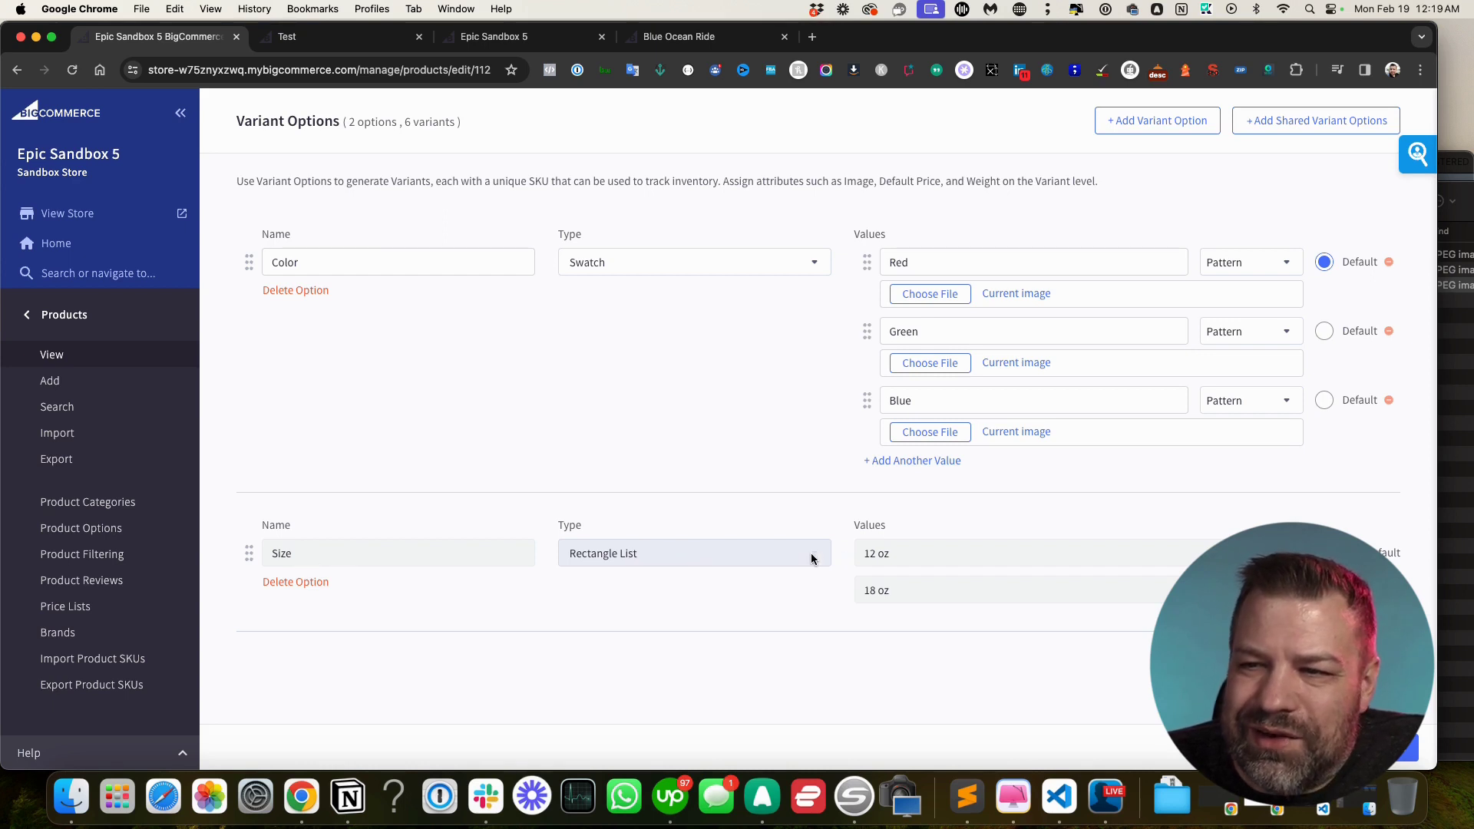
left_click_drag(624, 559, 814, 562)
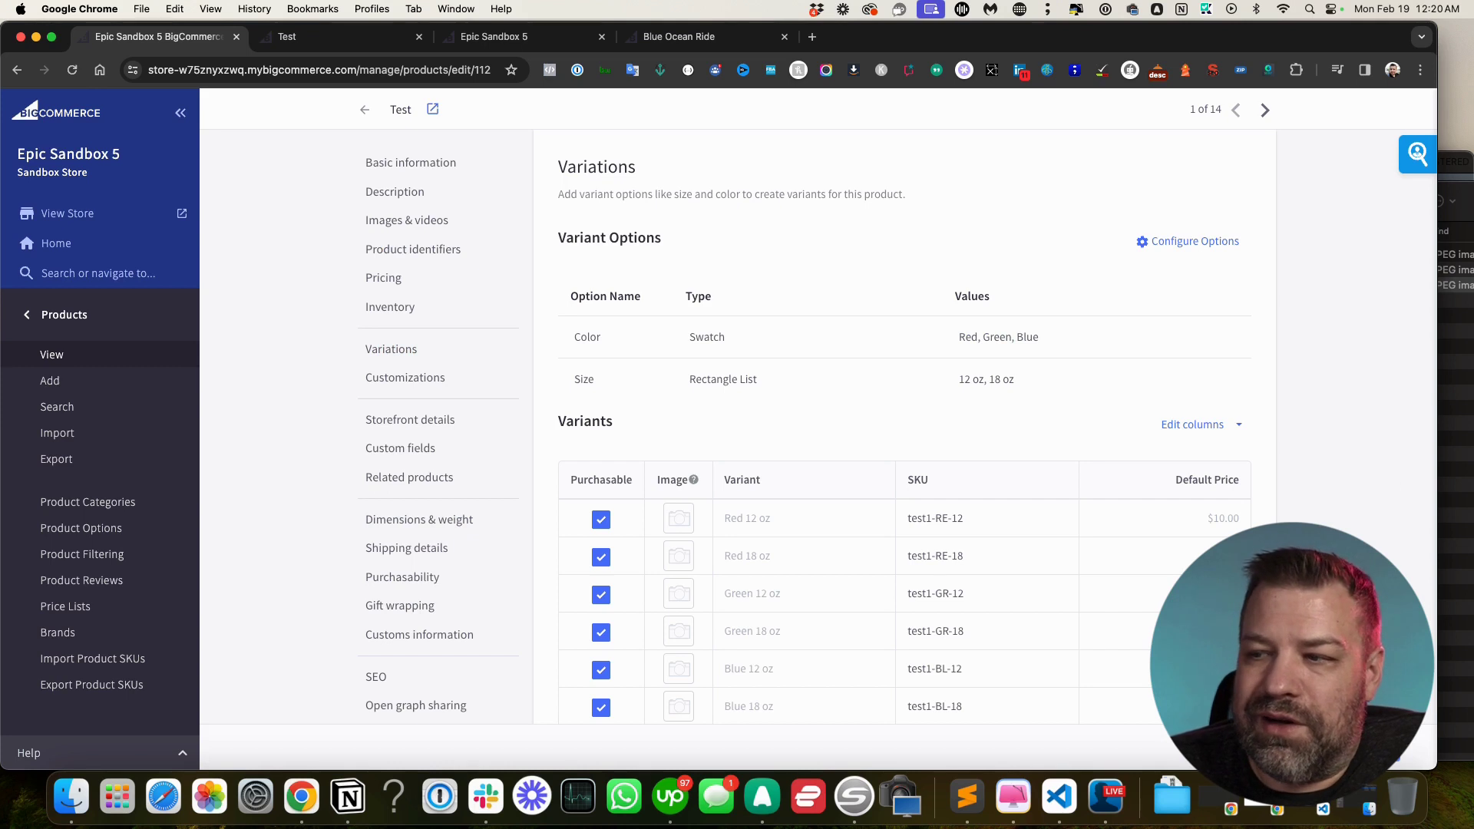
Set the Red 18 oz variant's default price to $12, and go through the Green and Blue 18 oz price cells
scroll(867, 468, "down", 2)
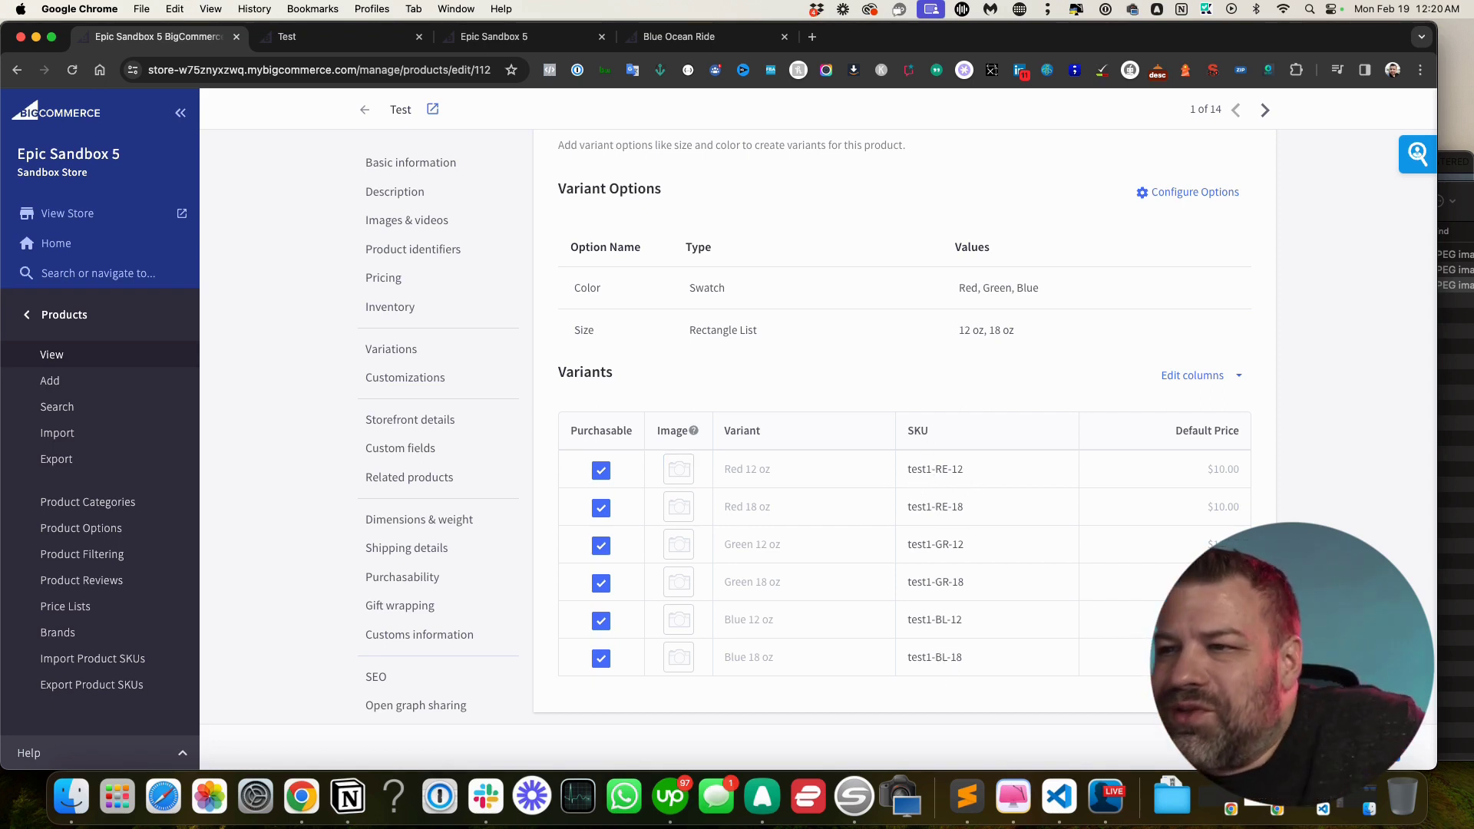
left_click(1182, 507)
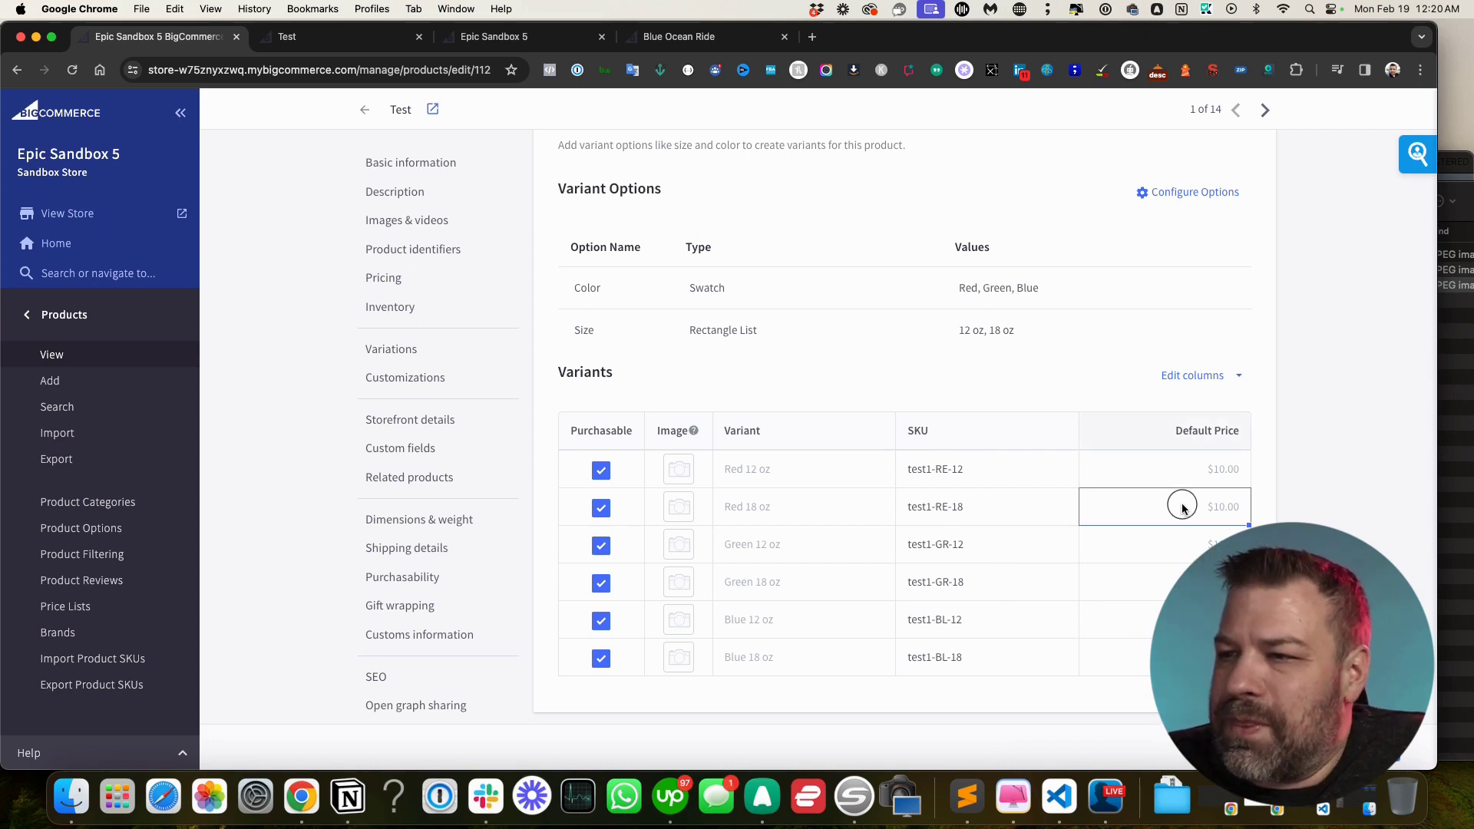
type("12")
left_click(1183, 581)
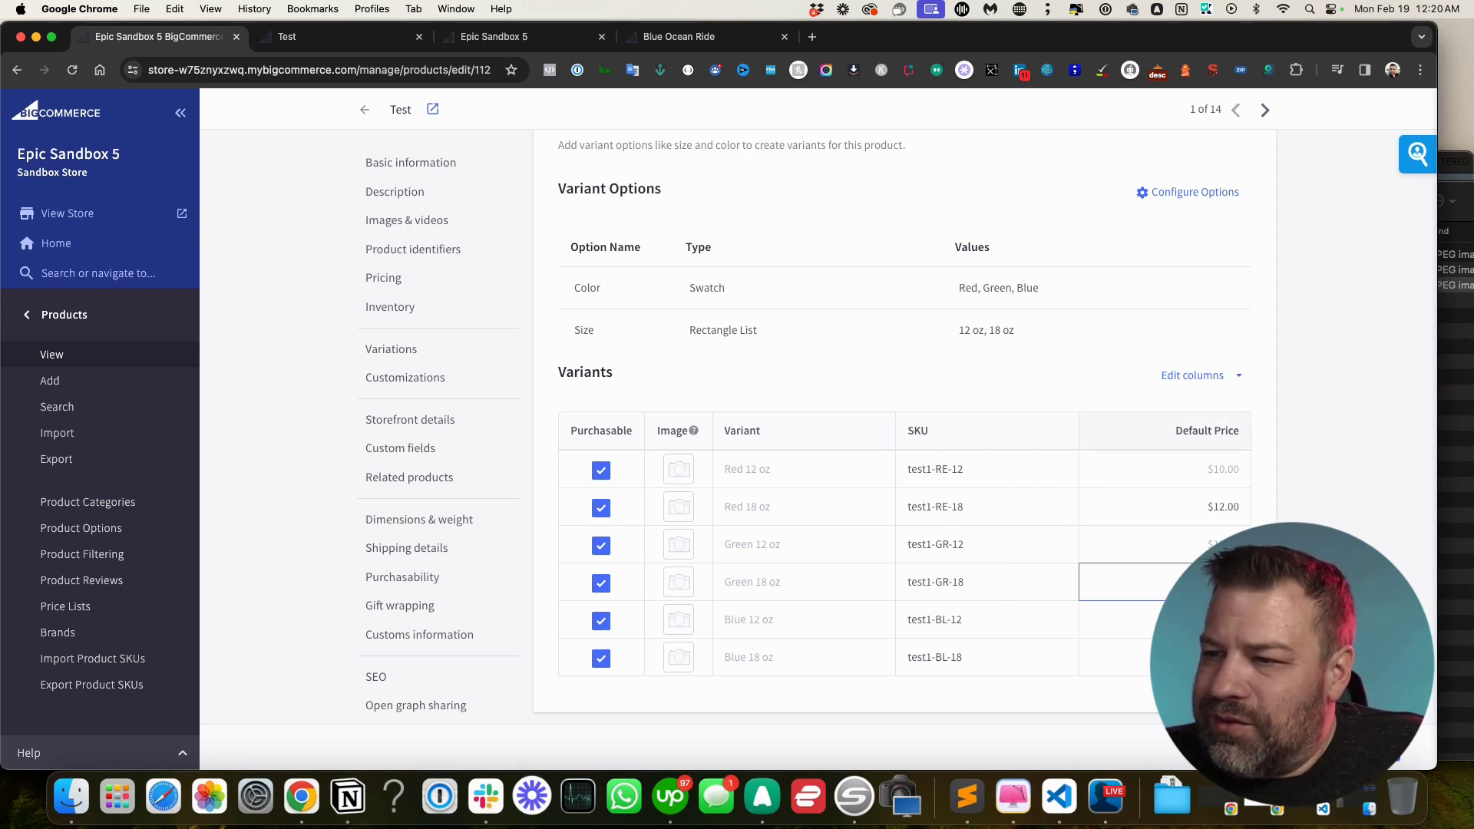
left_click(1183, 657)
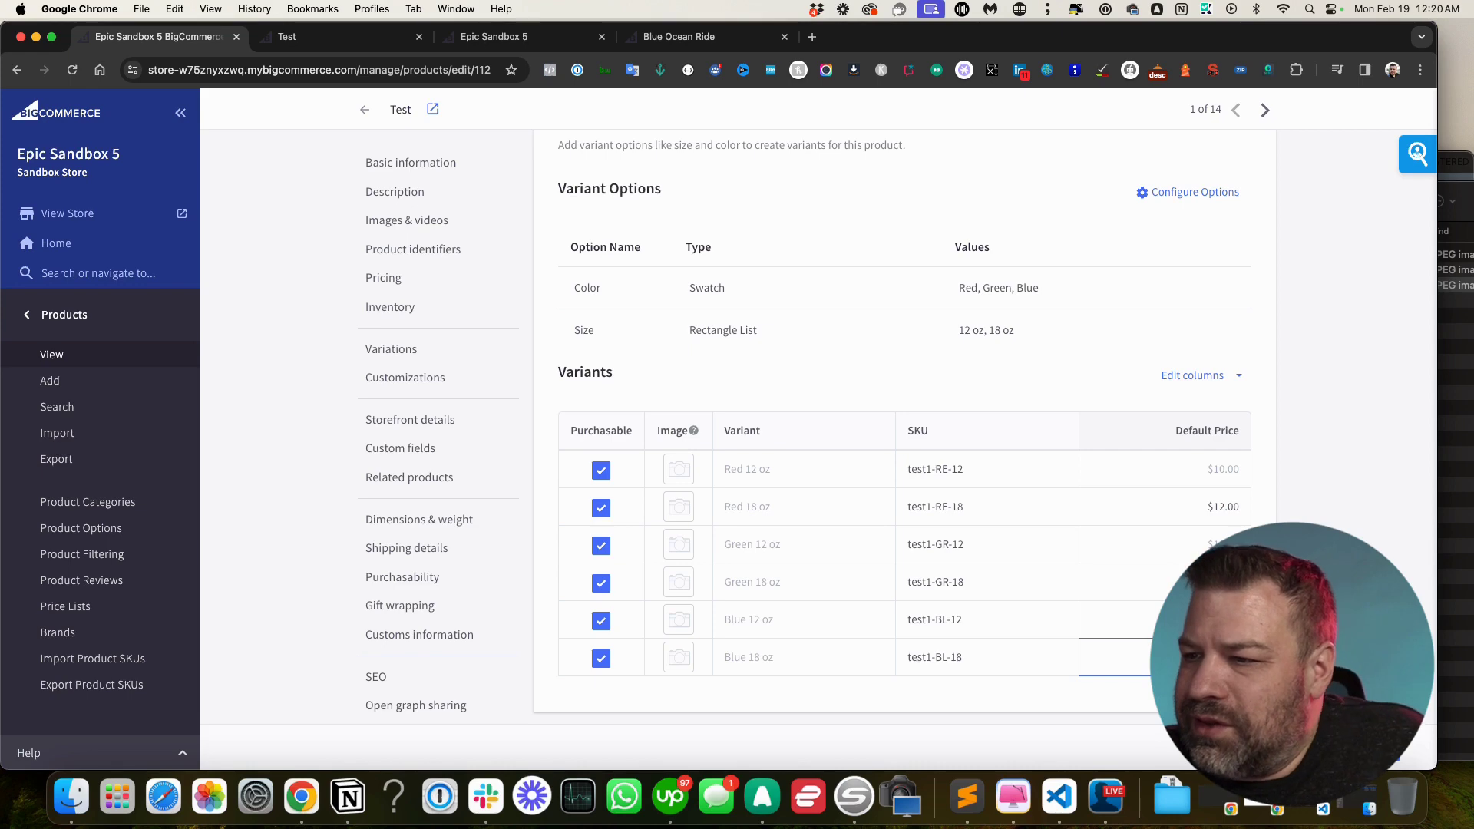
key("Escape")
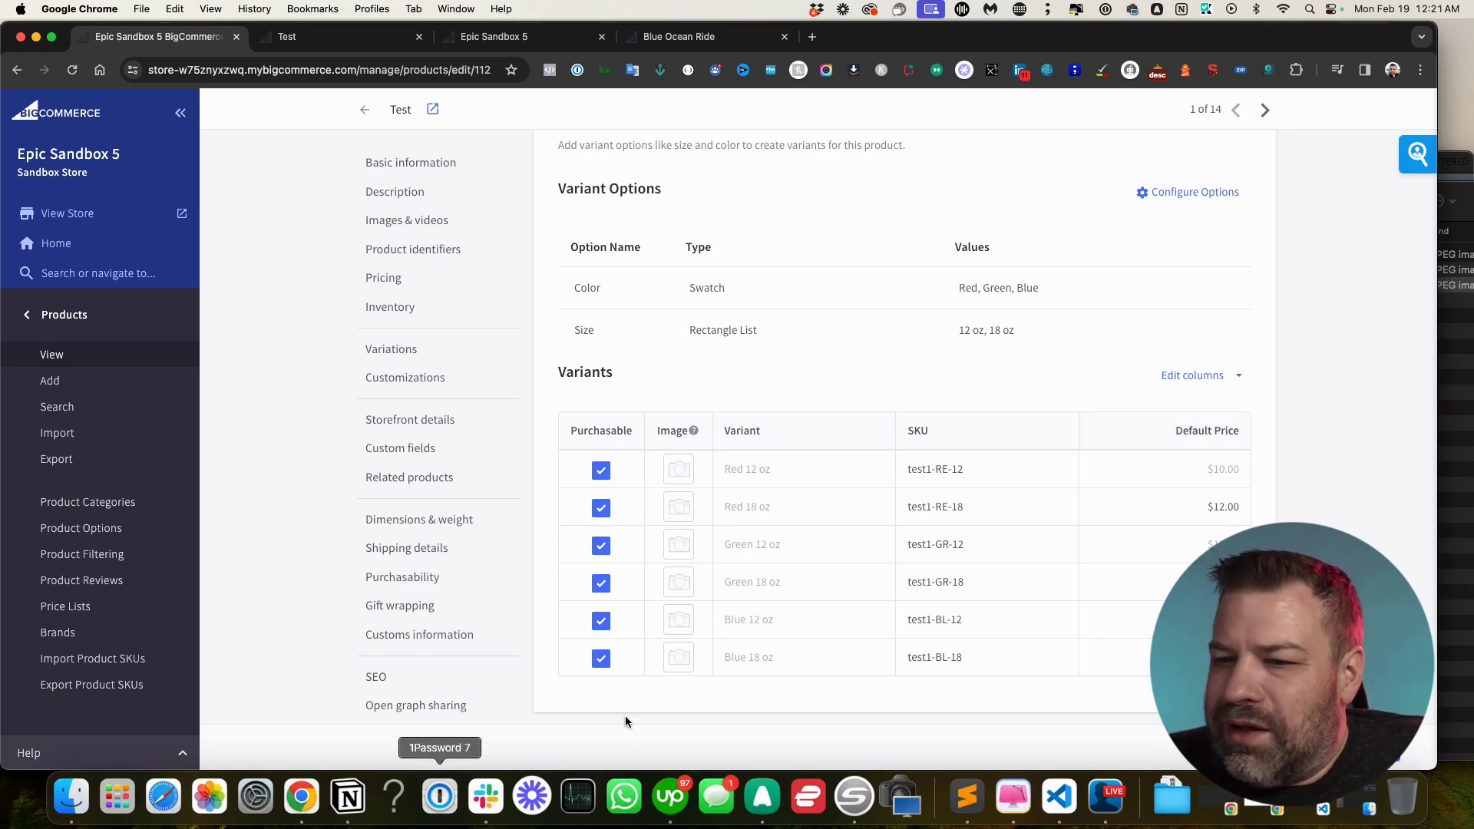
Assign 1.jpg from the sample mugs folder as the image of the Red 12 oz and Red 18 oz variants
left_click(1455, 464)
left_click(1095, 258)
left_click_drag(1094, 259, 679, 469)
left_click(1441, 429)
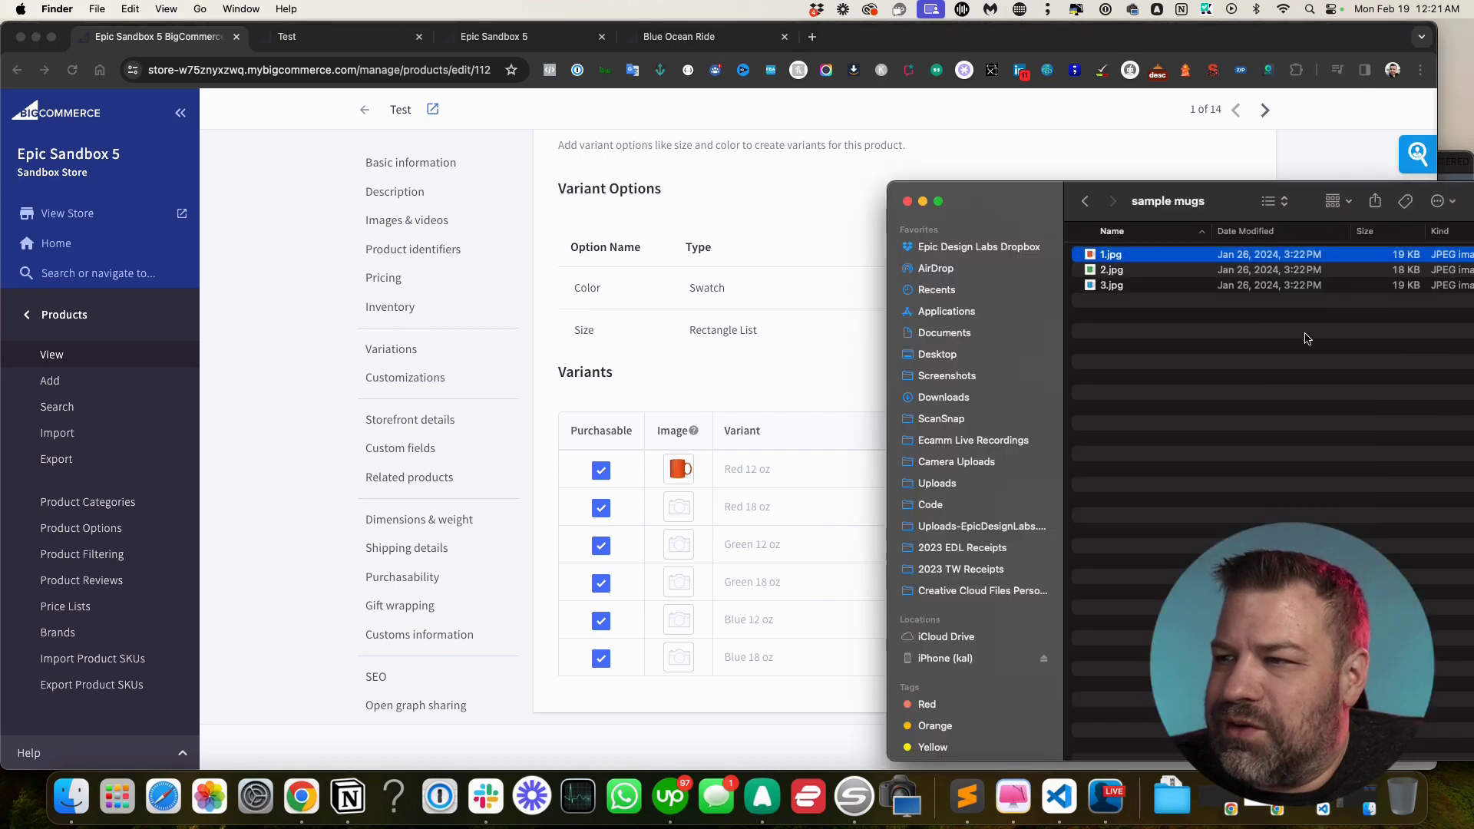
left_click_drag(1096, 261, 679, 507)
Assign 2.jpg from the sample mugs folder as the image of the Green 12 oz and Green 18 oz variants
left_click(1443, 430)
left_click_drag(1112, 269, 679, 545)
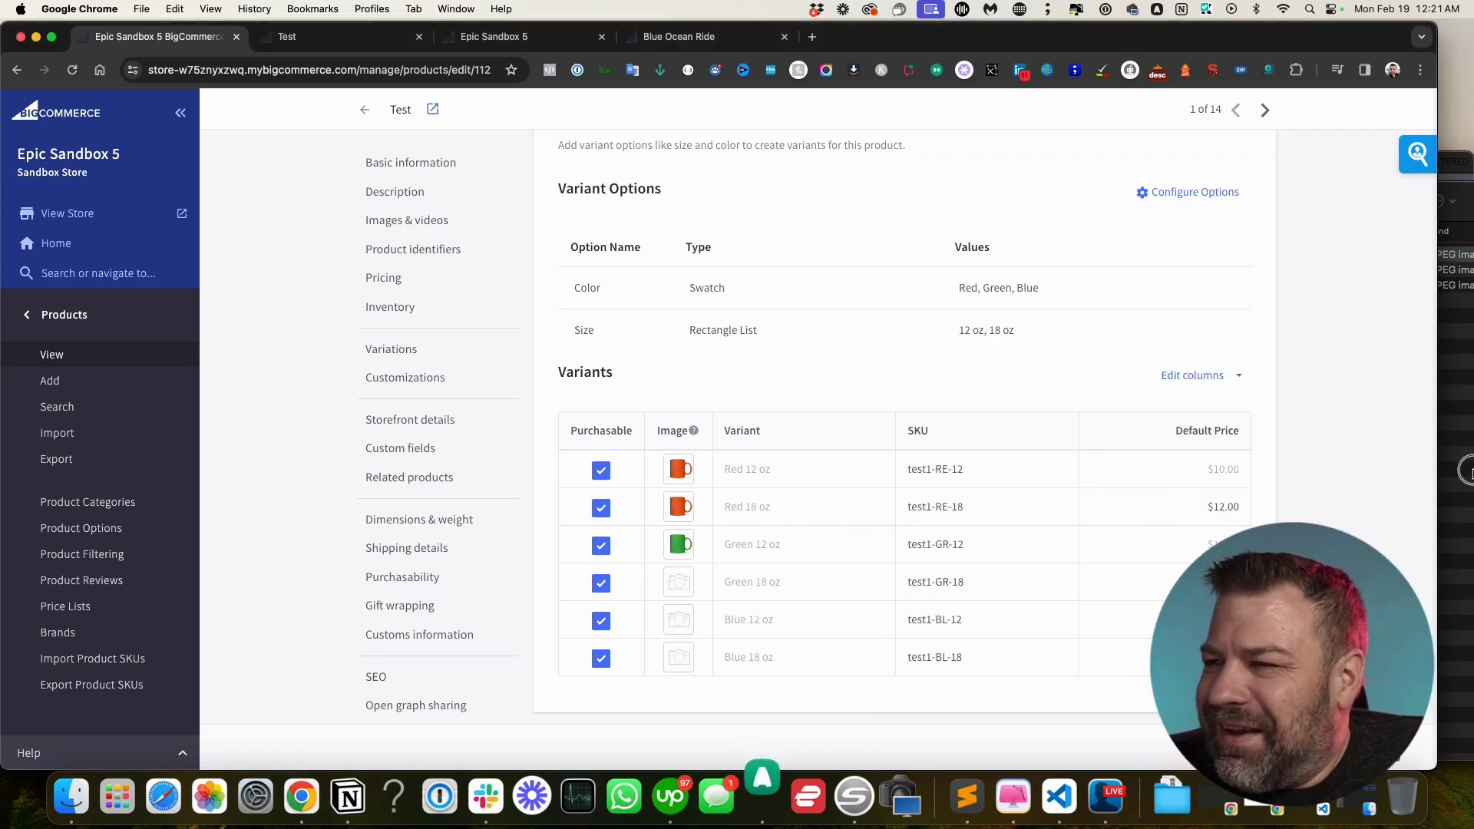
left_click(1459, 384)
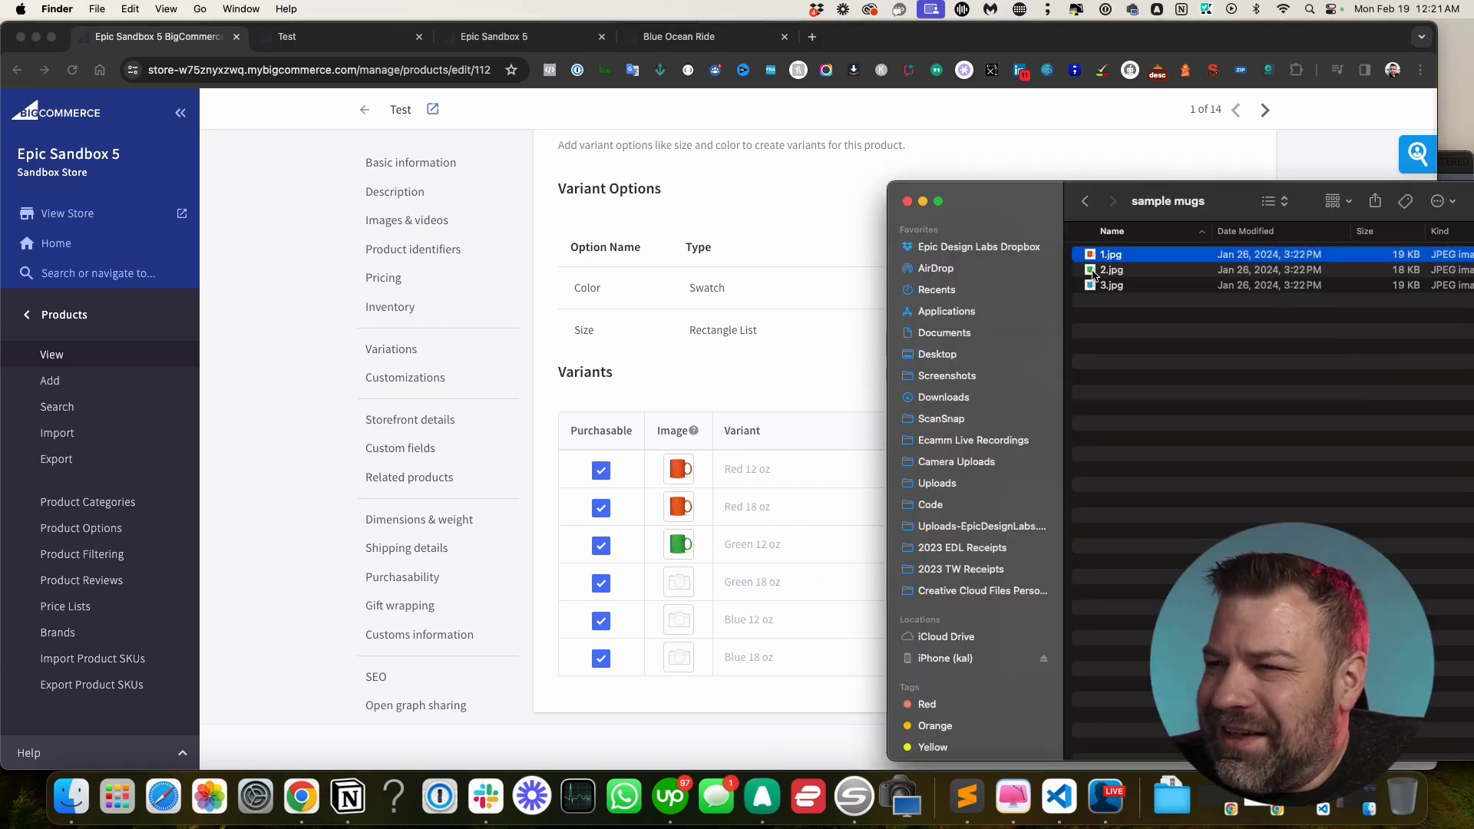
left_click_drag(1095, 273, 679, 582)
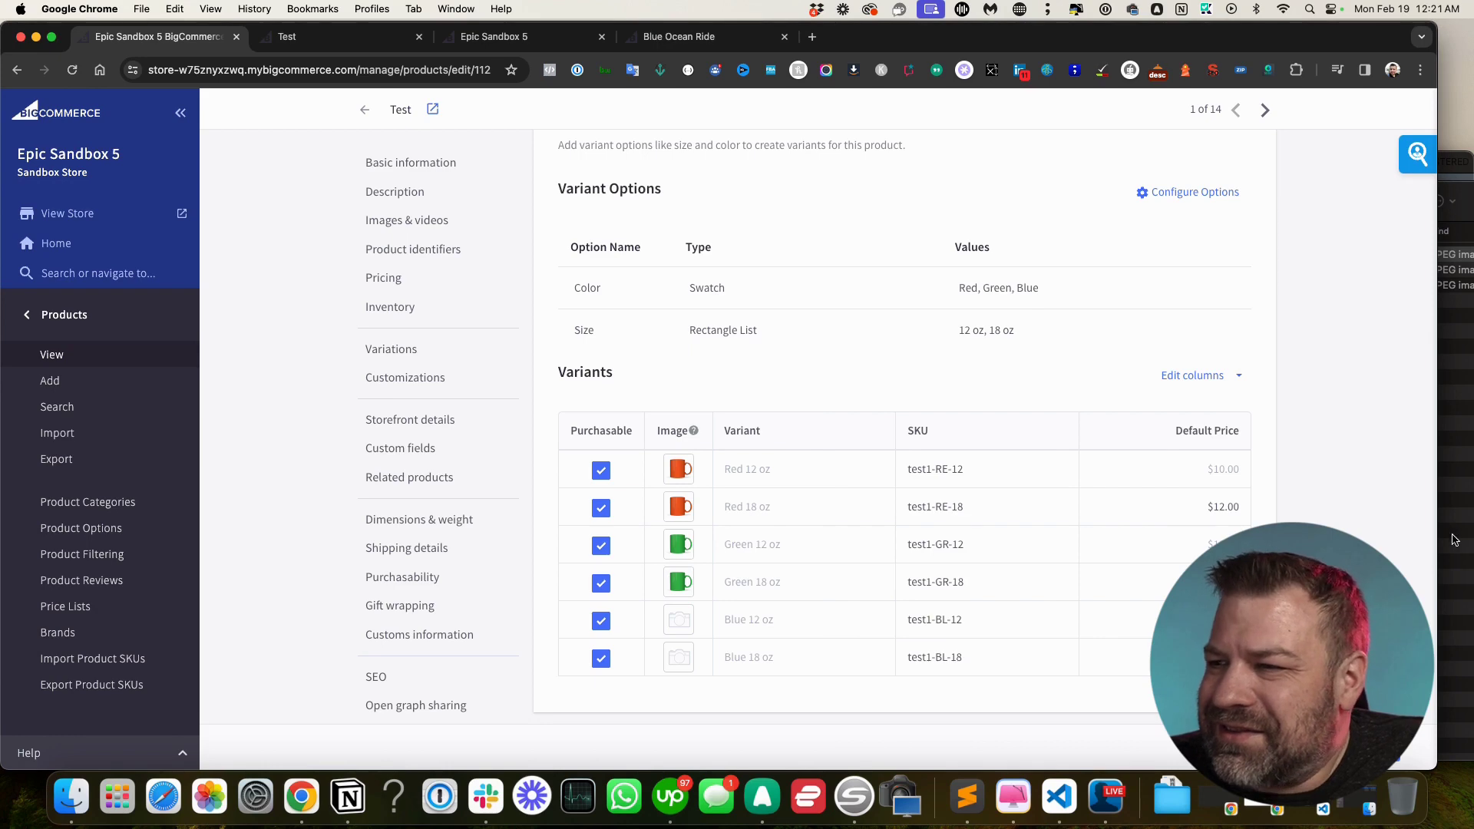
Assign 3.jpg as the image of the Blue 12 oz and Blue 18 oz variants, and save the product
left_click(1455, 355)
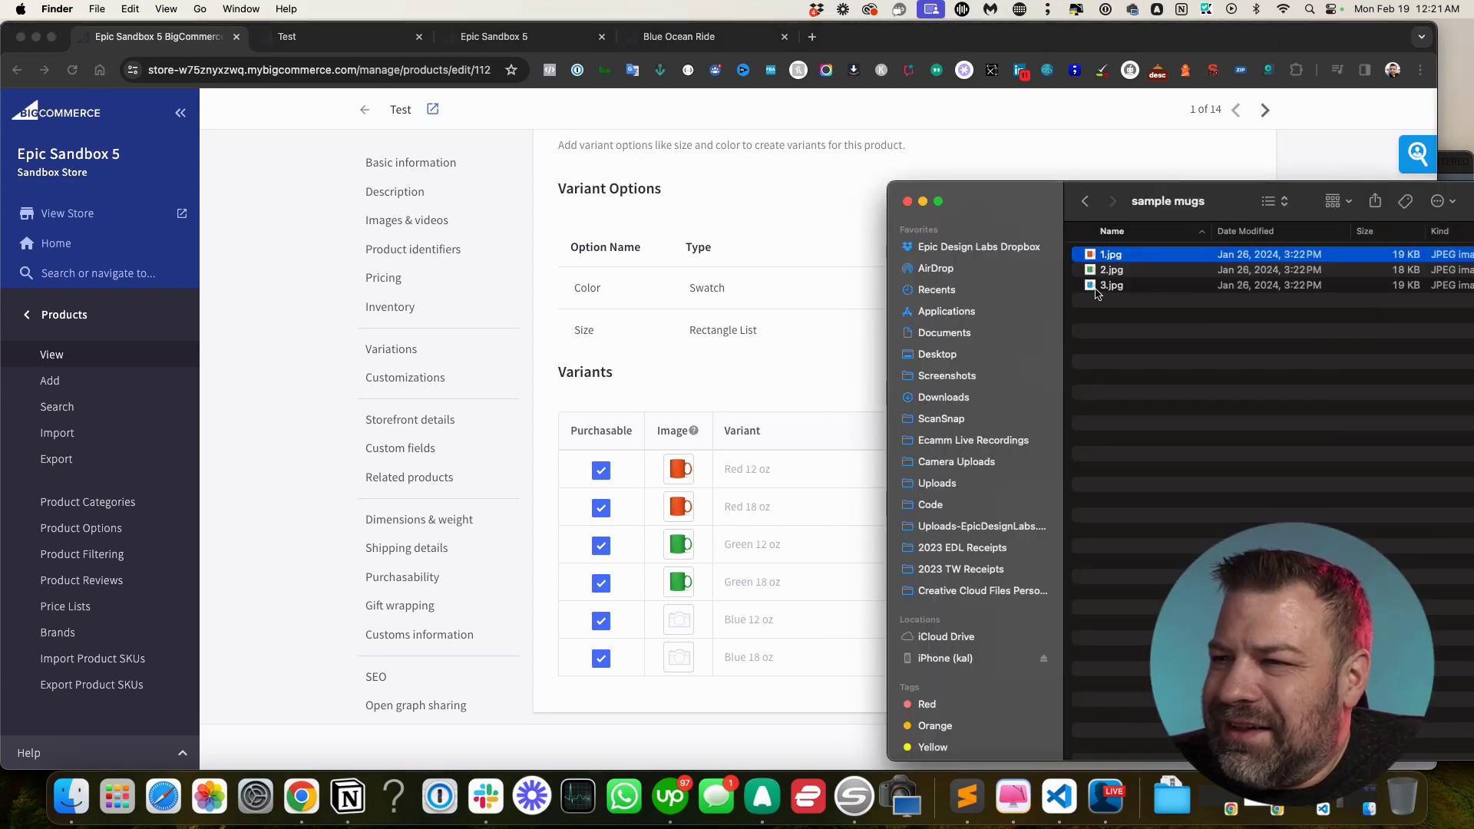
left_click_drag(1097, 293, 680, 619)
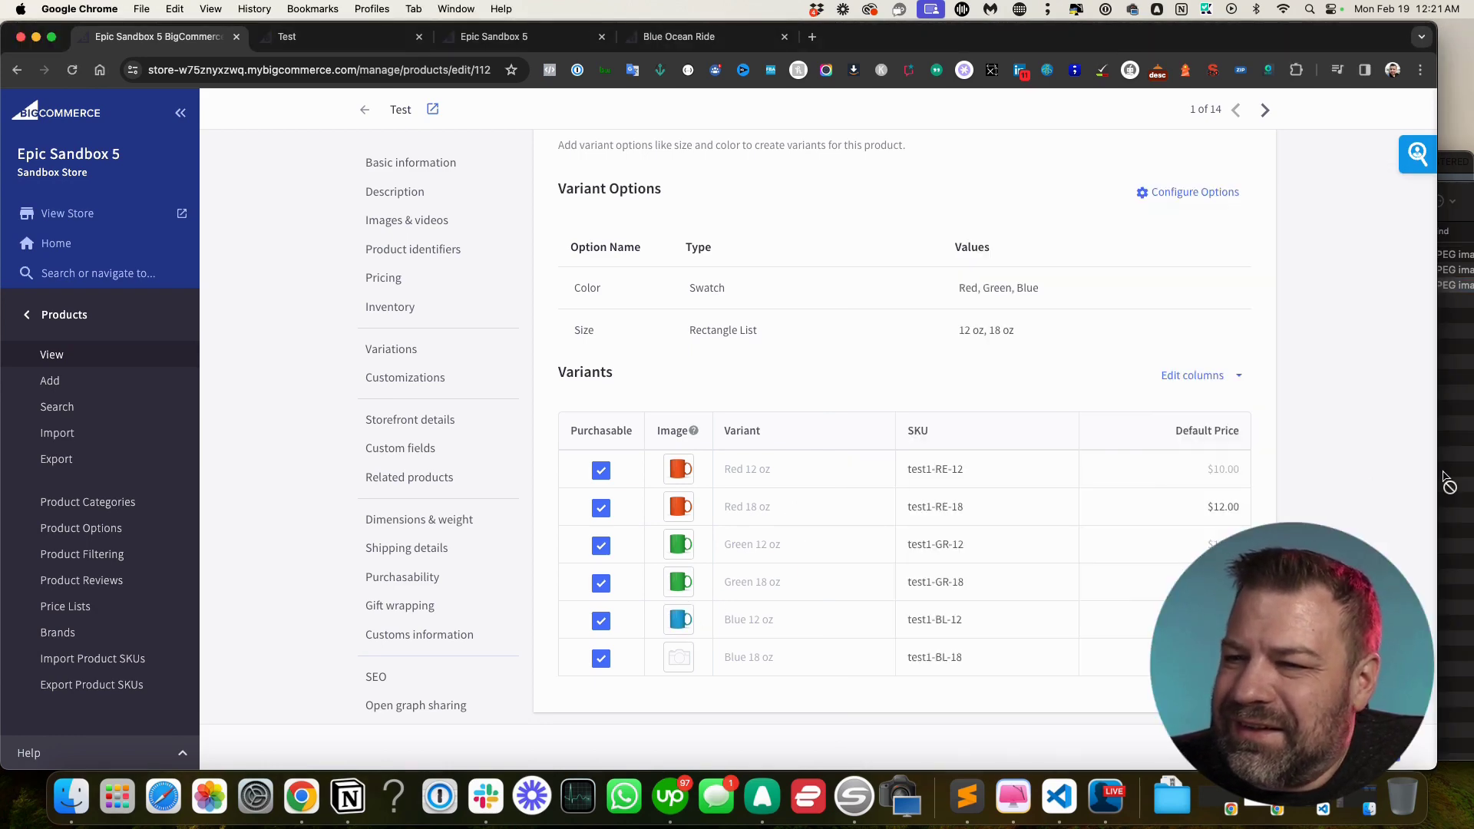
left_click(1448, 484)
left_click_drag(1094, 286, 699, 669)
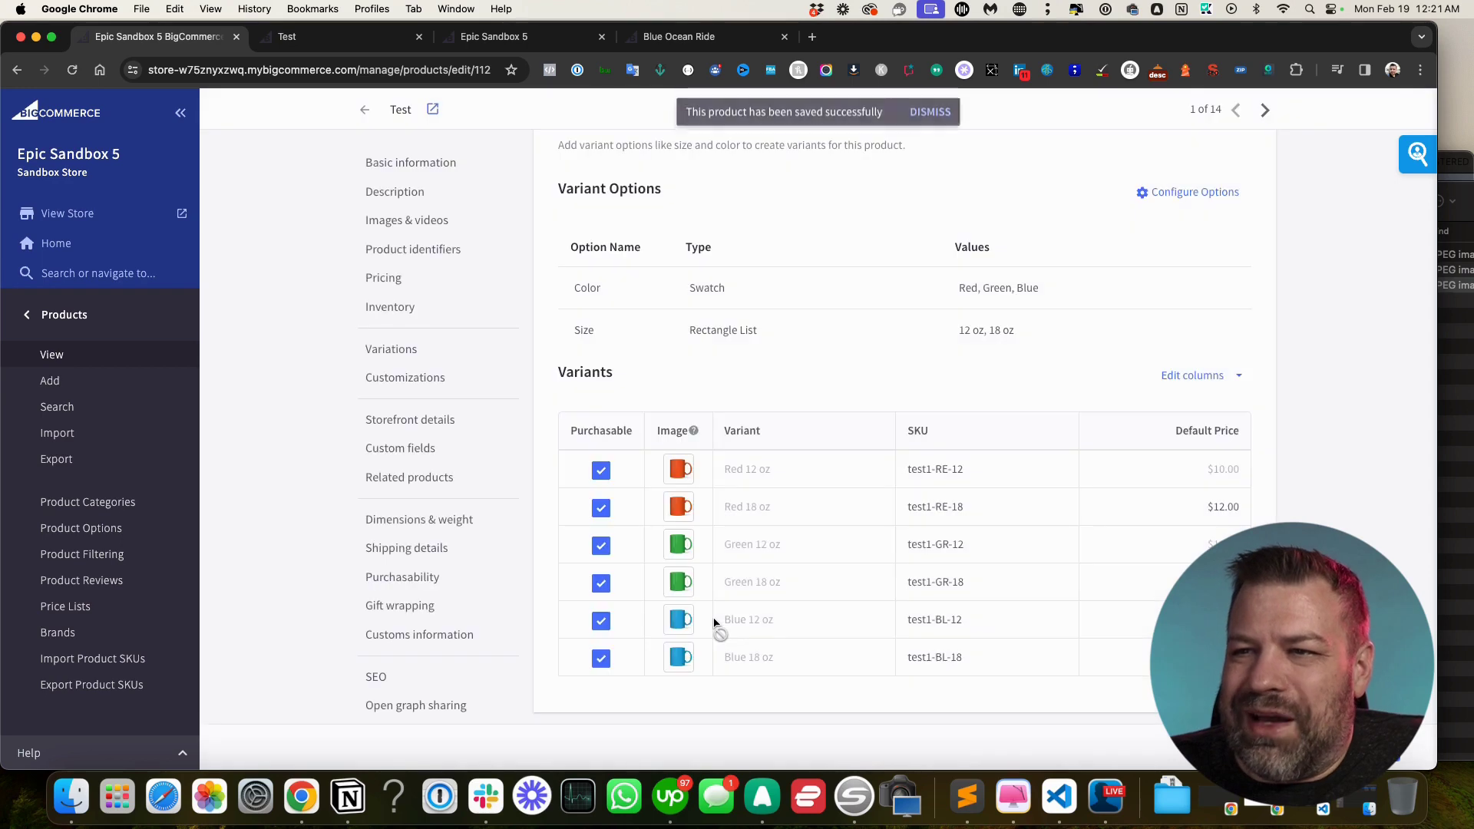
Reload the Test product's storefront page and check the green and blue mugs in the 18 oz and 12 oz sizes
left_click(295, 37)
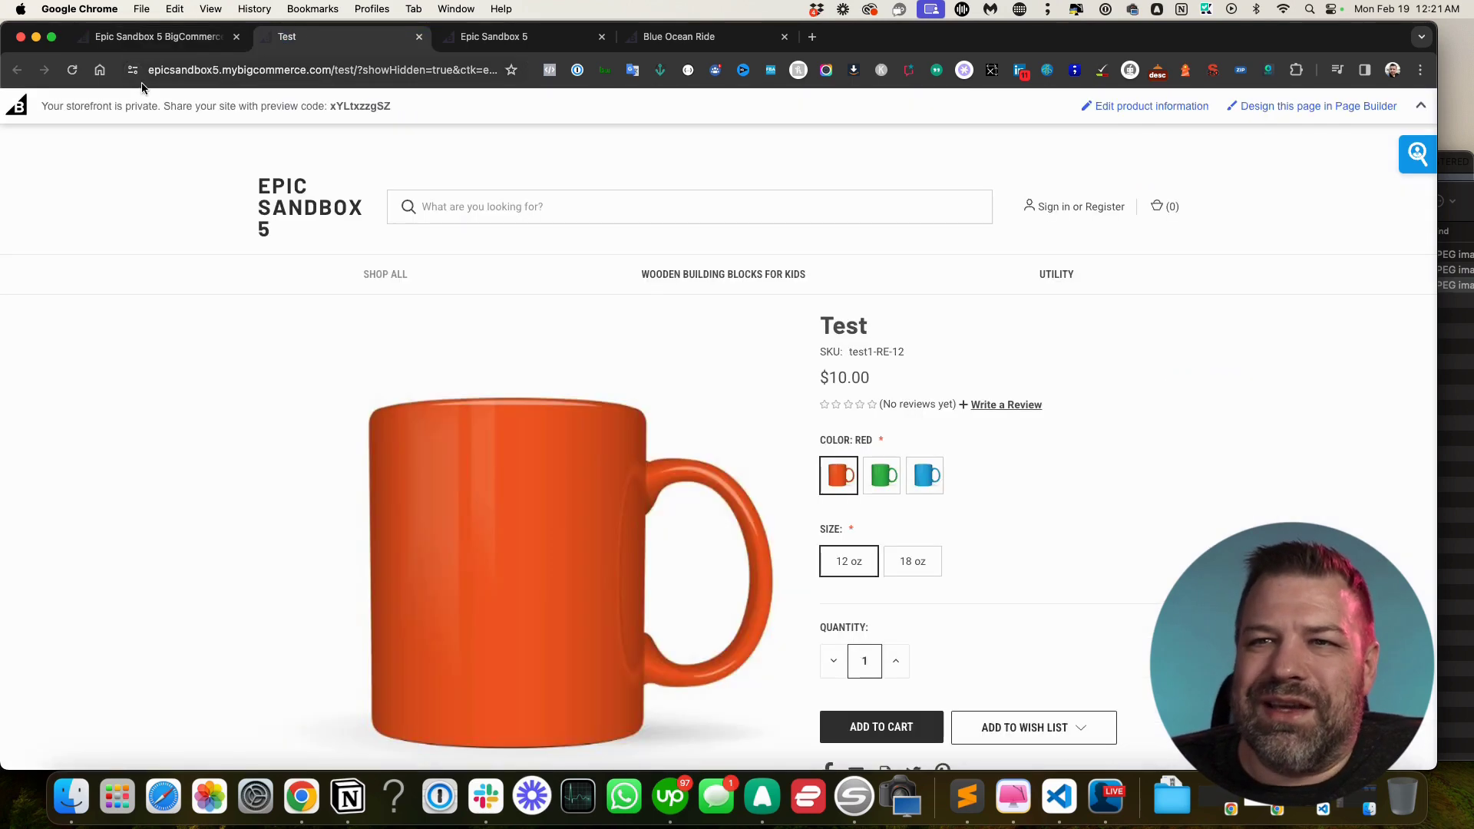
left_click(72, 69)
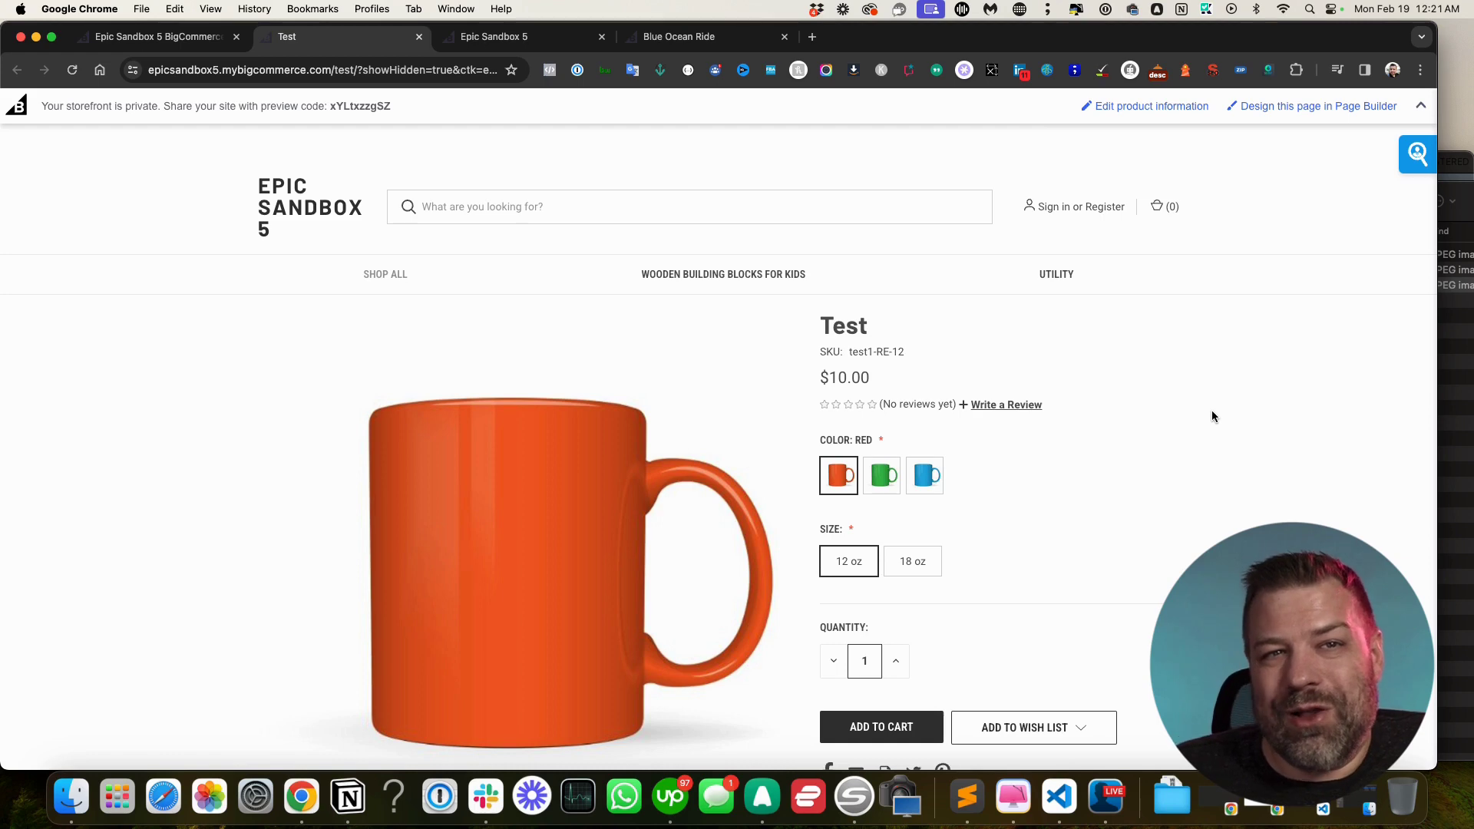
left_click(885, 482)
left_click(903, 561)
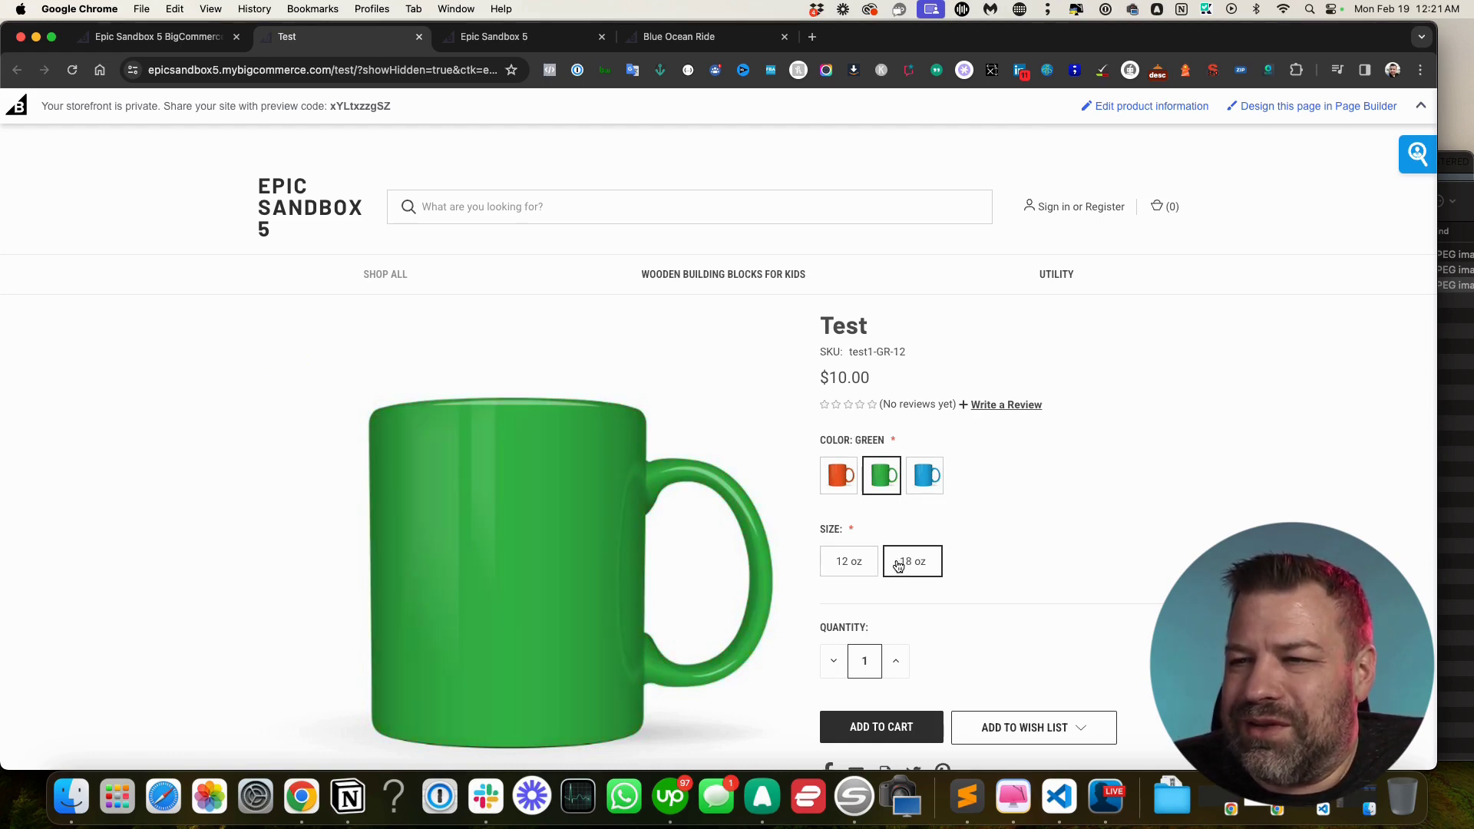
left_click(928, 480)
left_click(850, 562)
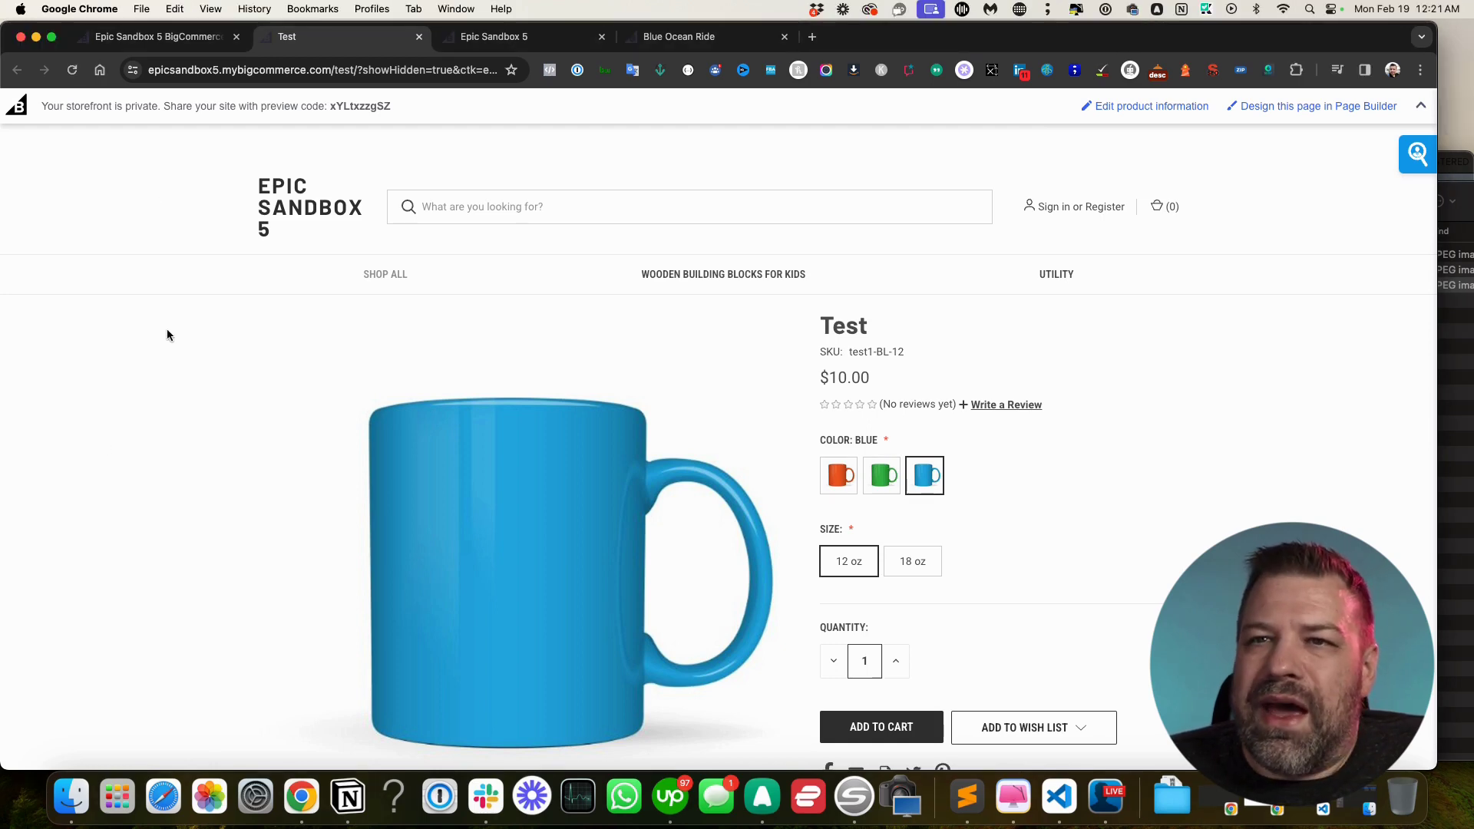
Return to the Test product's editor and add a blank modifier option under its customizations
left_click(176, 37)
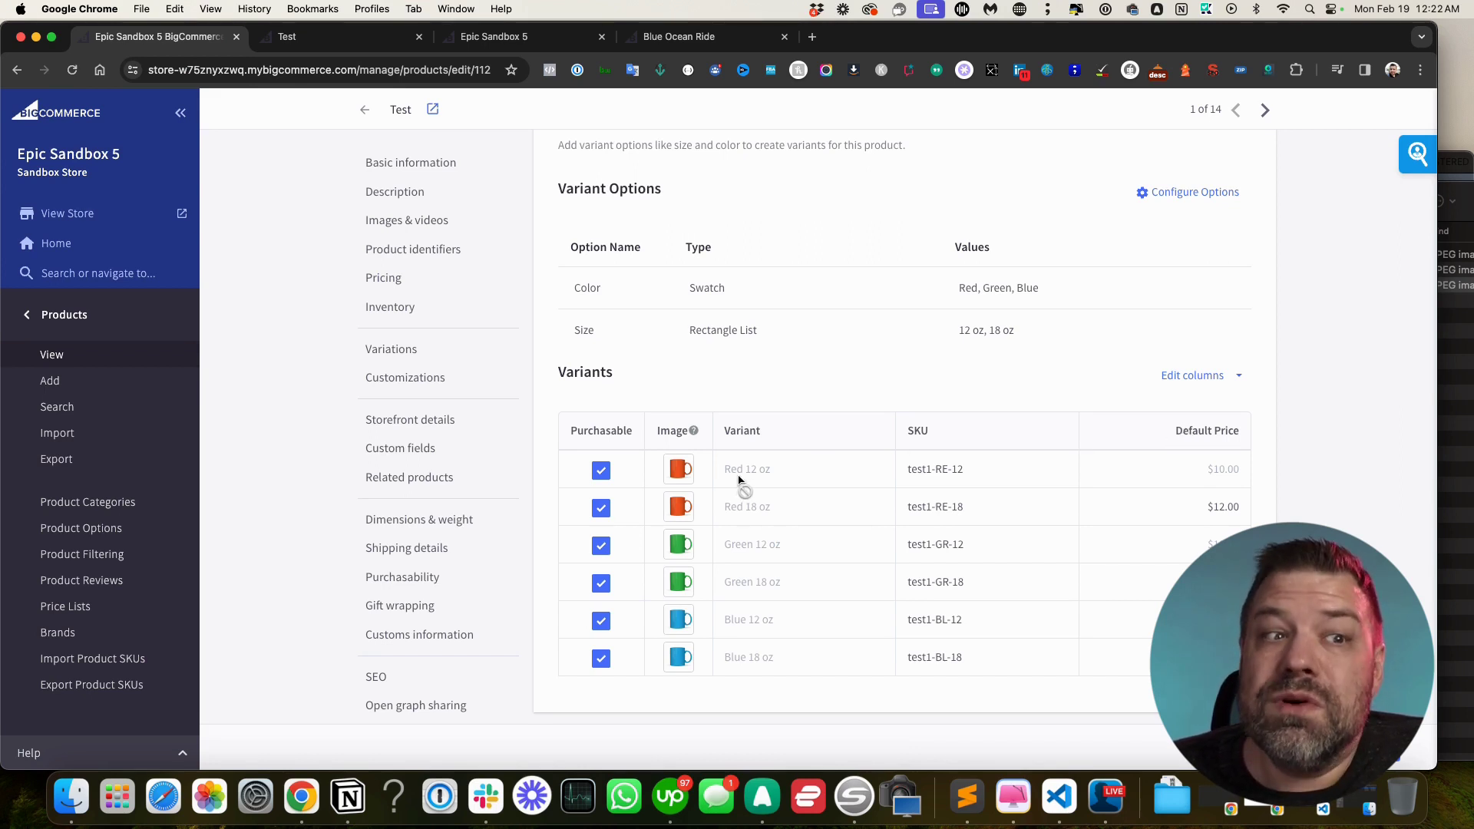
left_click(401, 379)
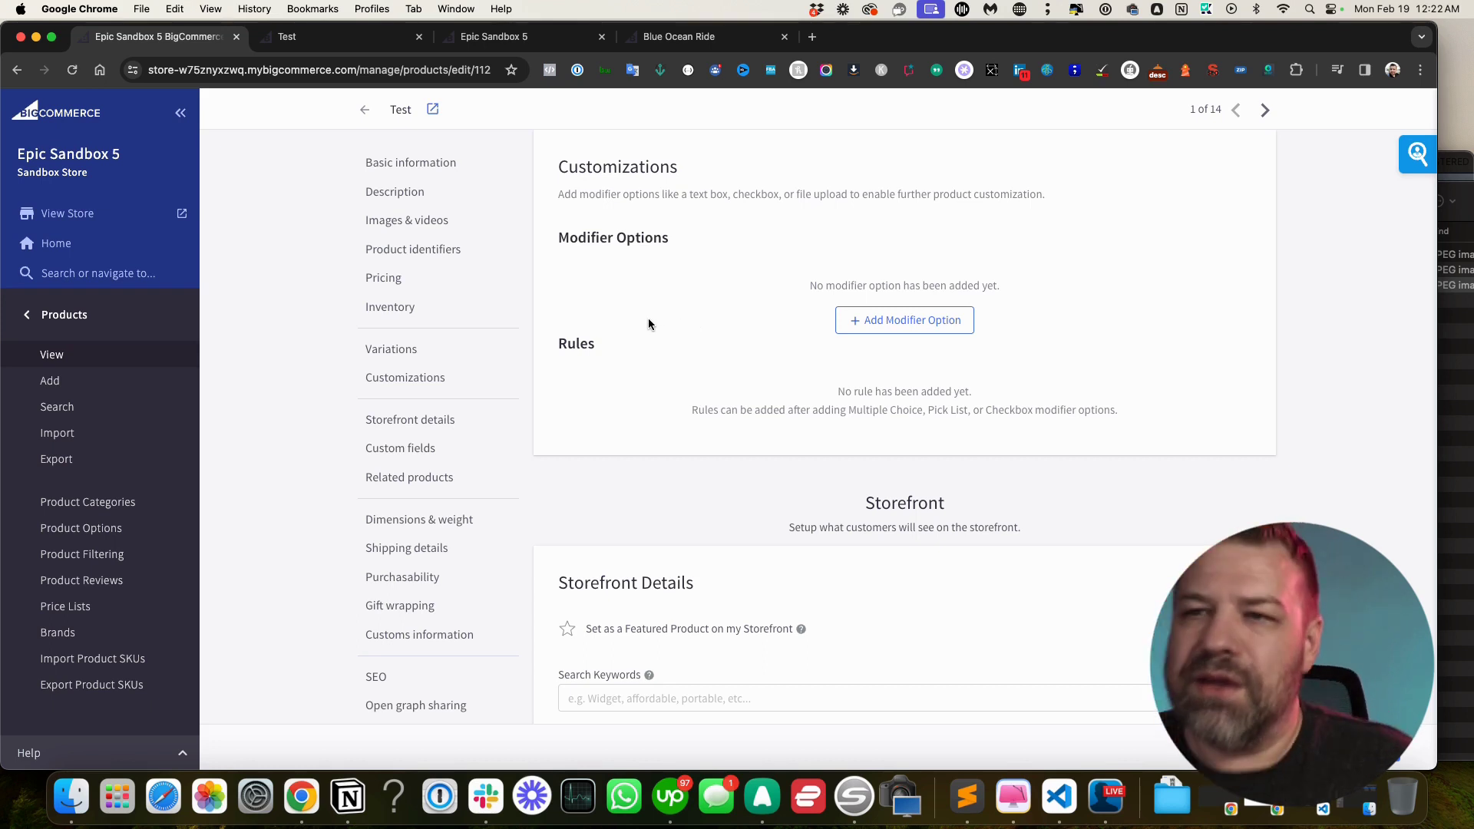
scroll(649, 321, "up", 4)
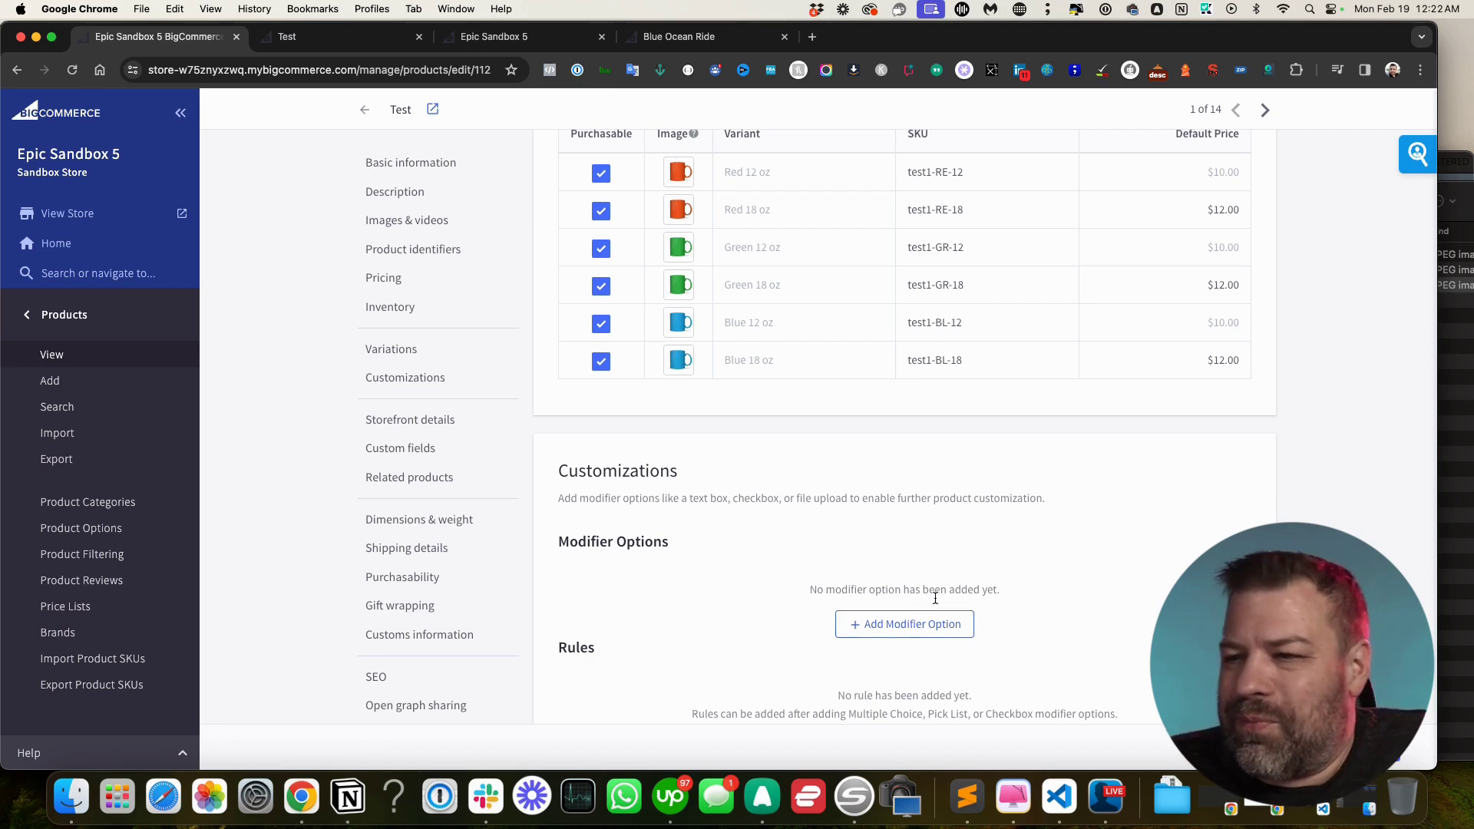
left_click(889, 626)
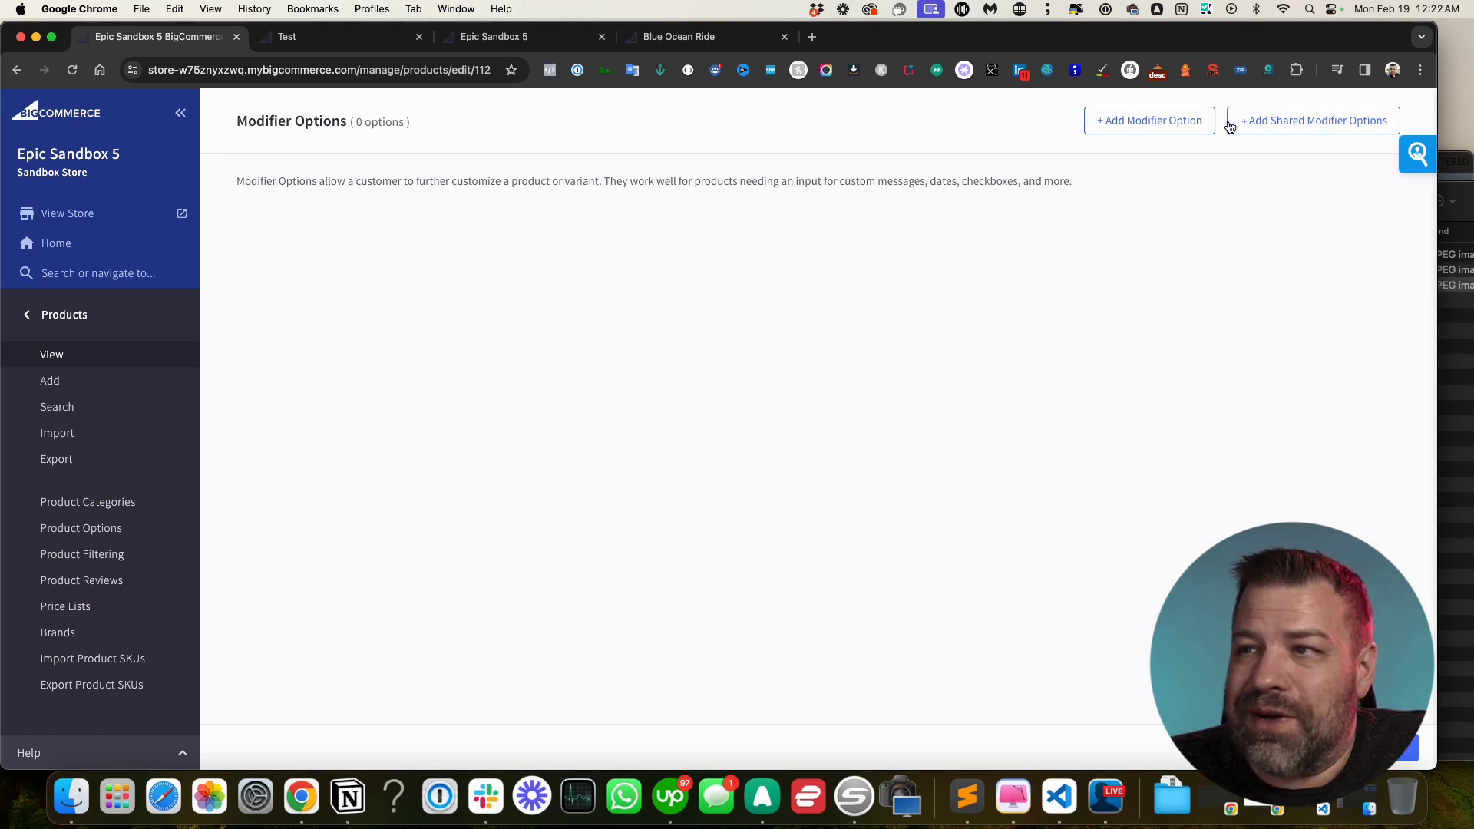
left_click(1186, 123)
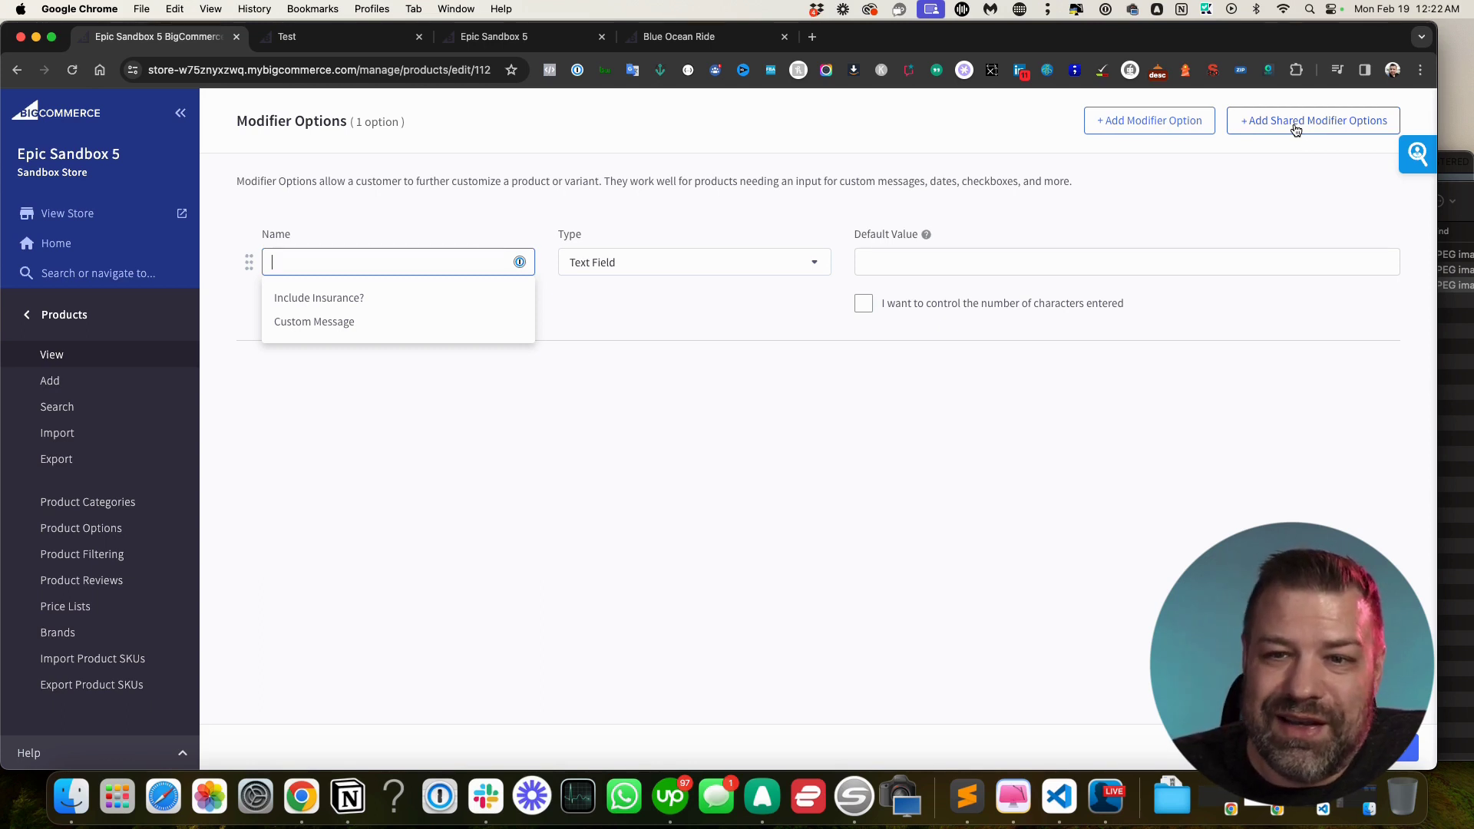
Name the new modifier option using the suggested name "Include Insurance?"
left_click(493, 413)
left_click(342, 261)
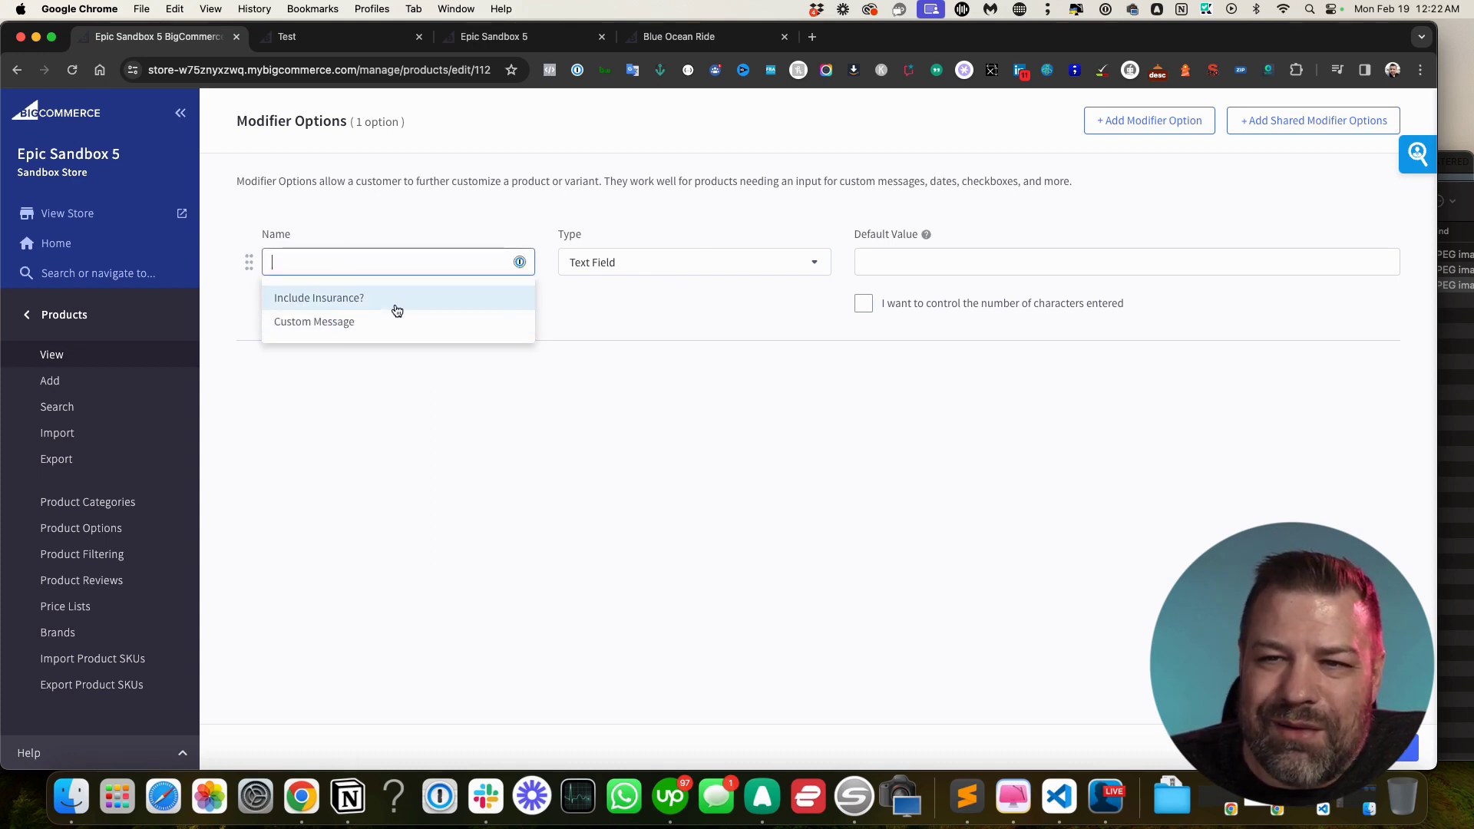
left_click(353, 300)
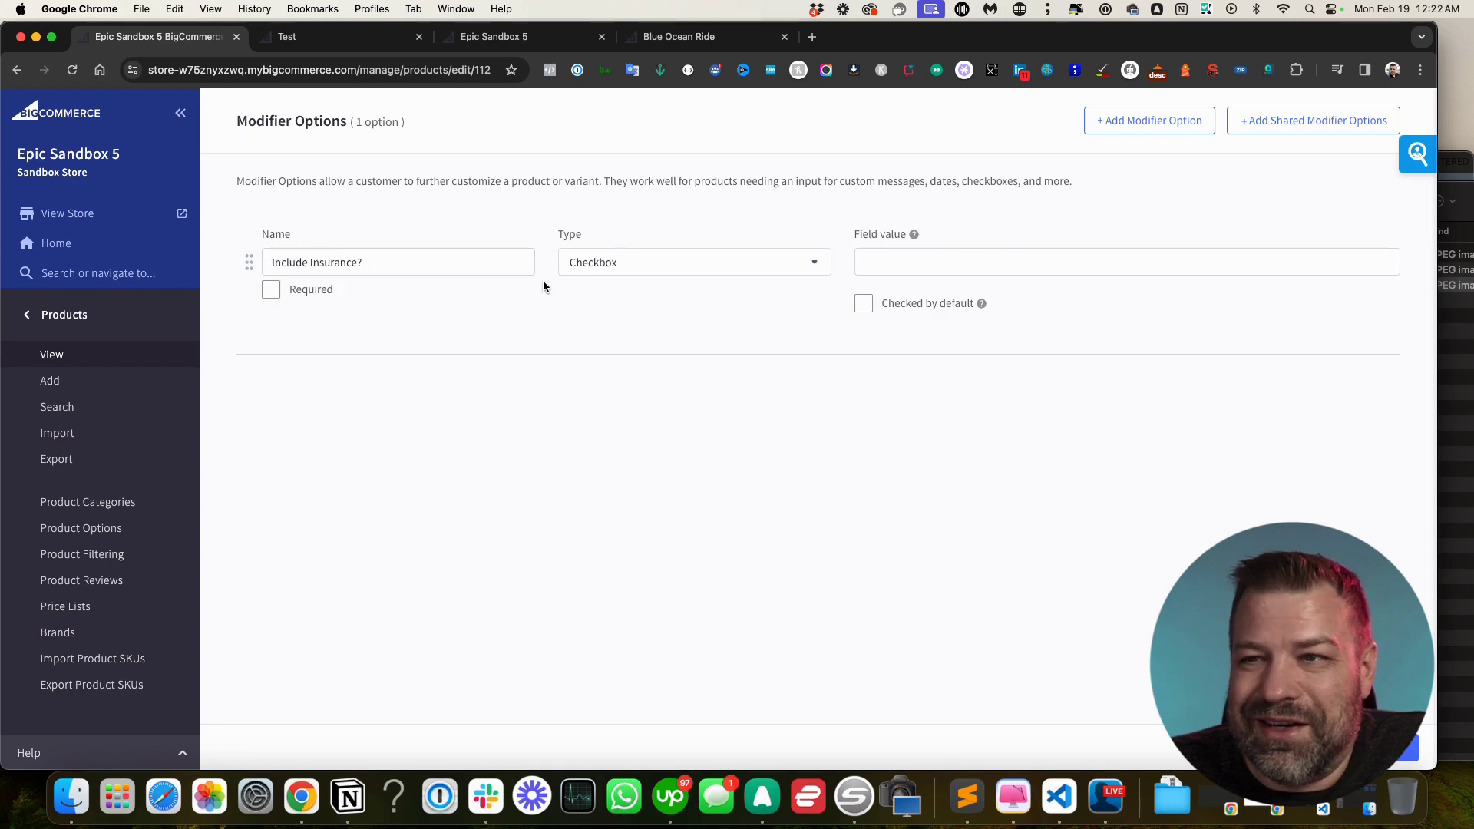
Examine the available types for the "Include Insurance?" modifier option, from the multiple-choice types to the text fields and file upload
left_click(628, 264)
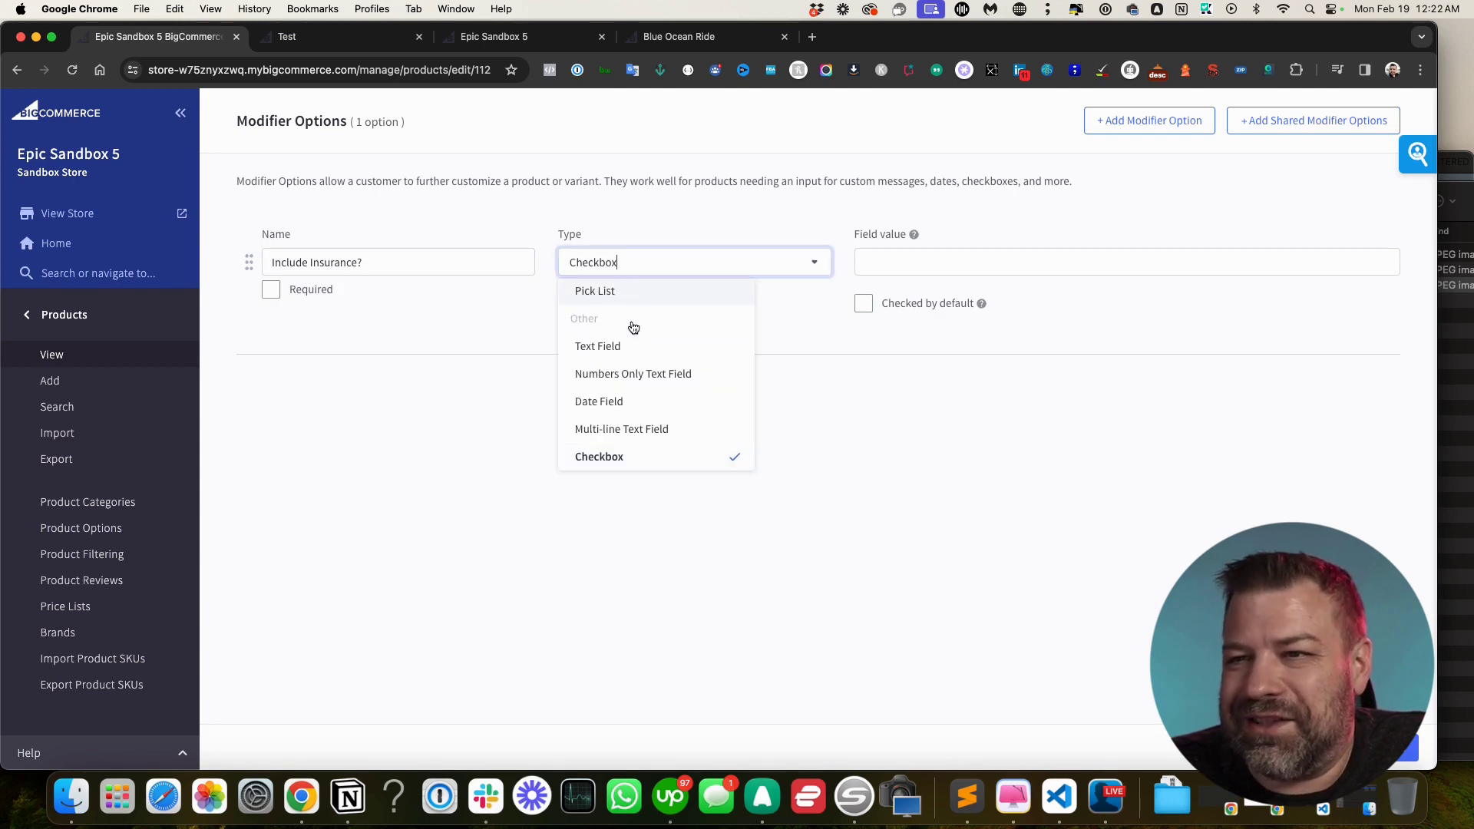
scroll(637, 415, "up", 3)
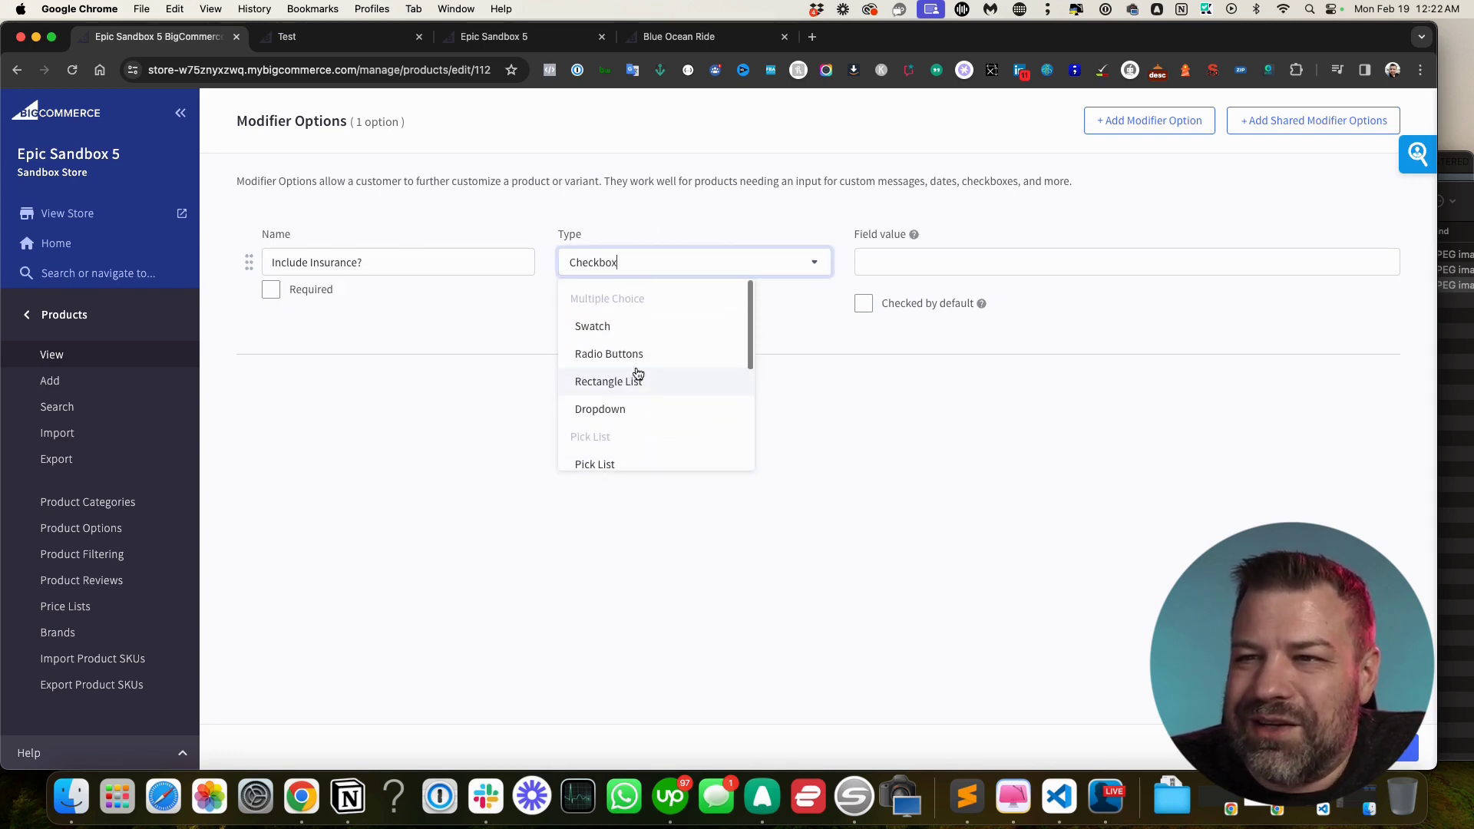
scroll(633, 388, "down", 5)
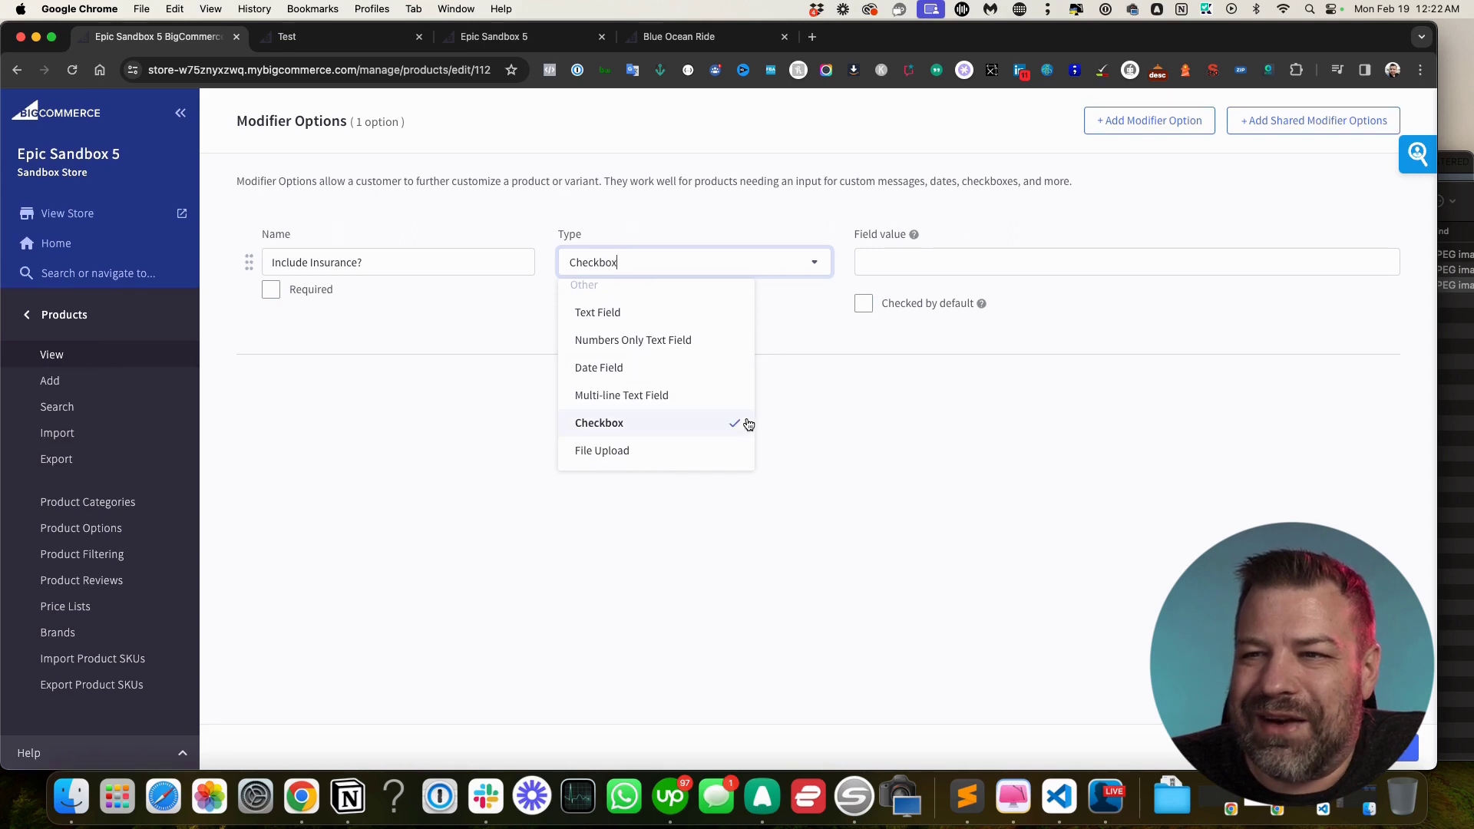
scroll(678, 421, "up", 5)
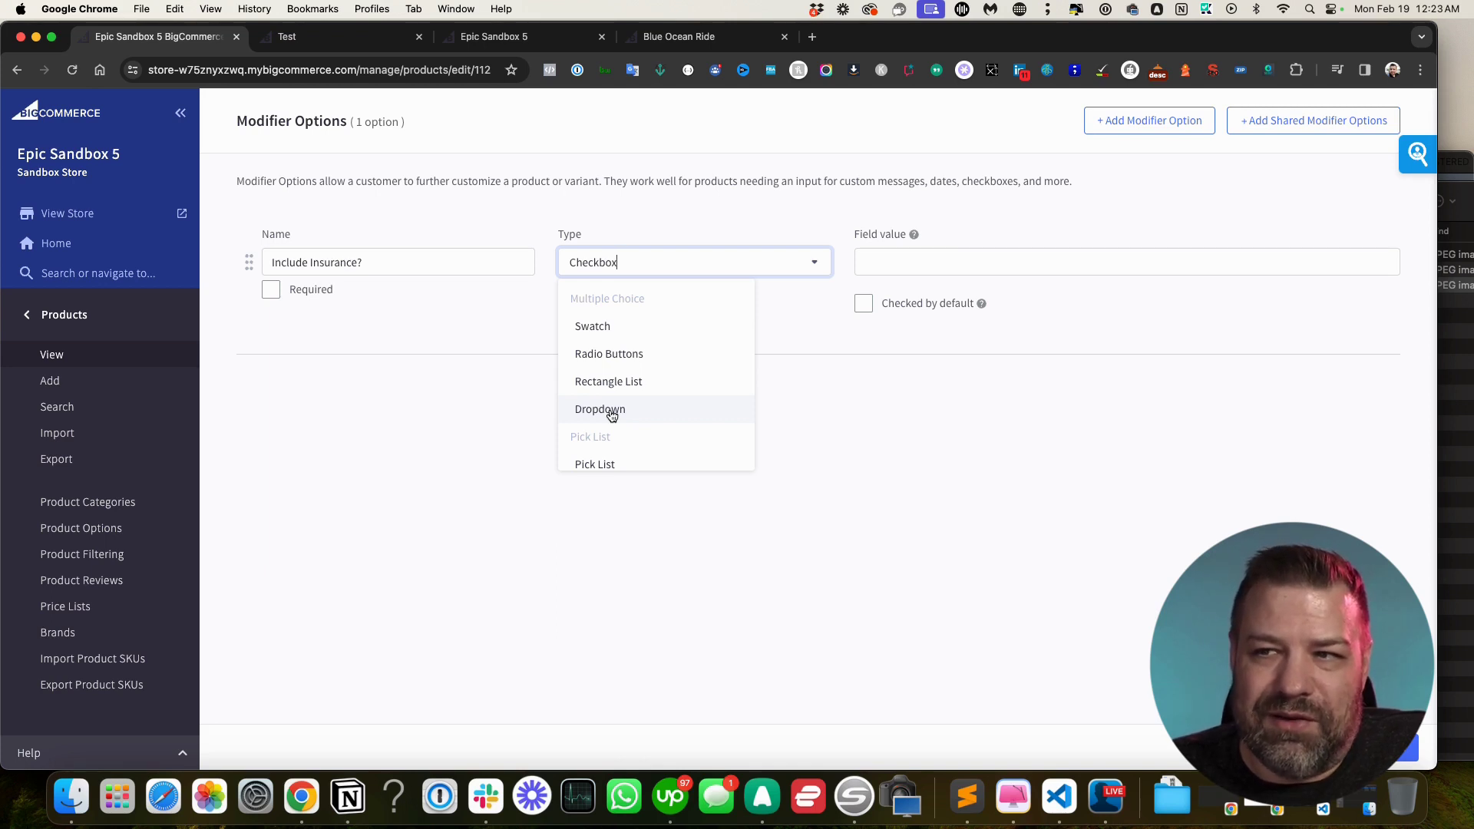
scroll(612, 416, "down", 3)
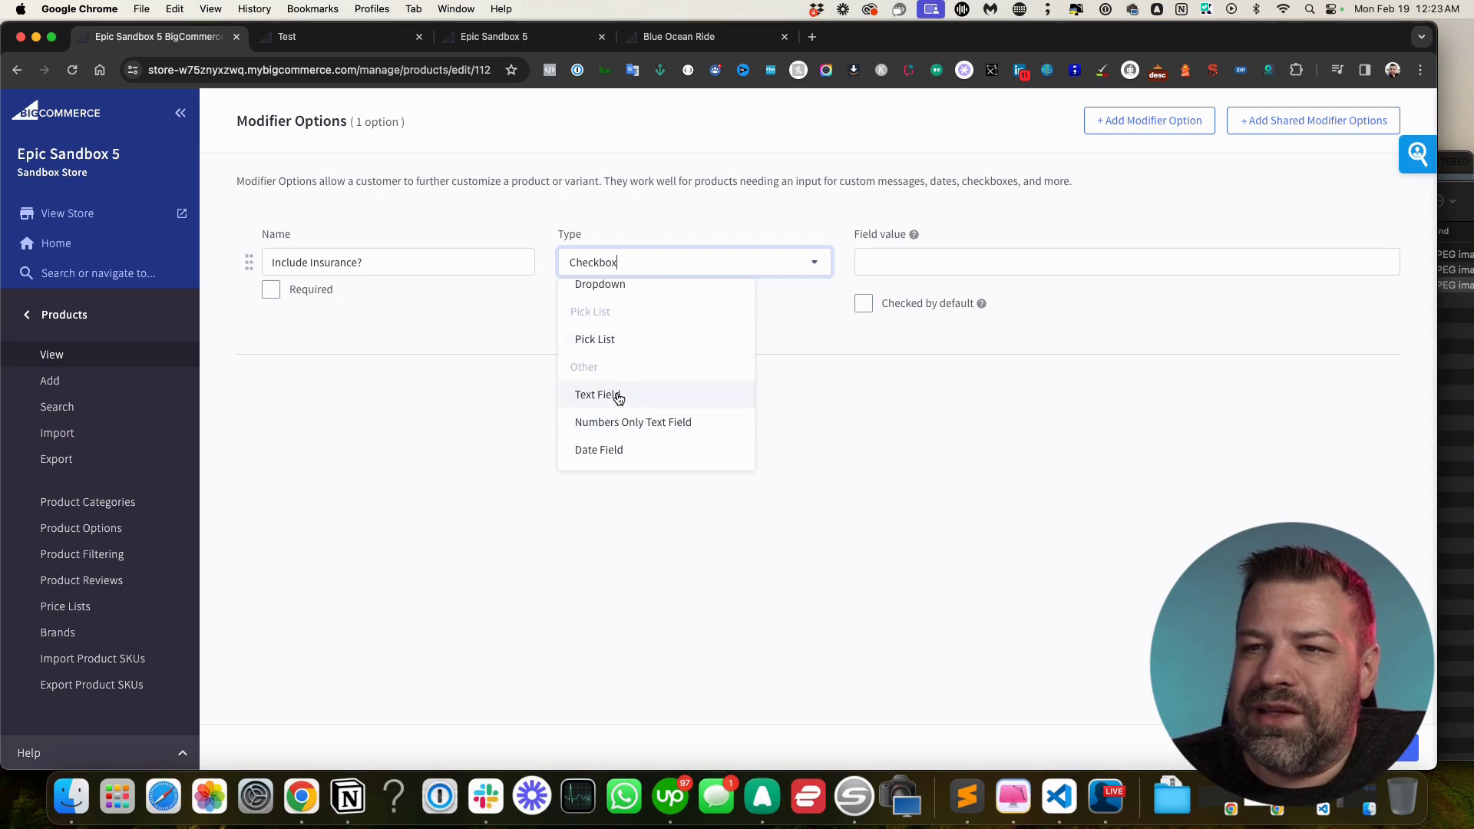
scroll(615, 427, "up", 2)
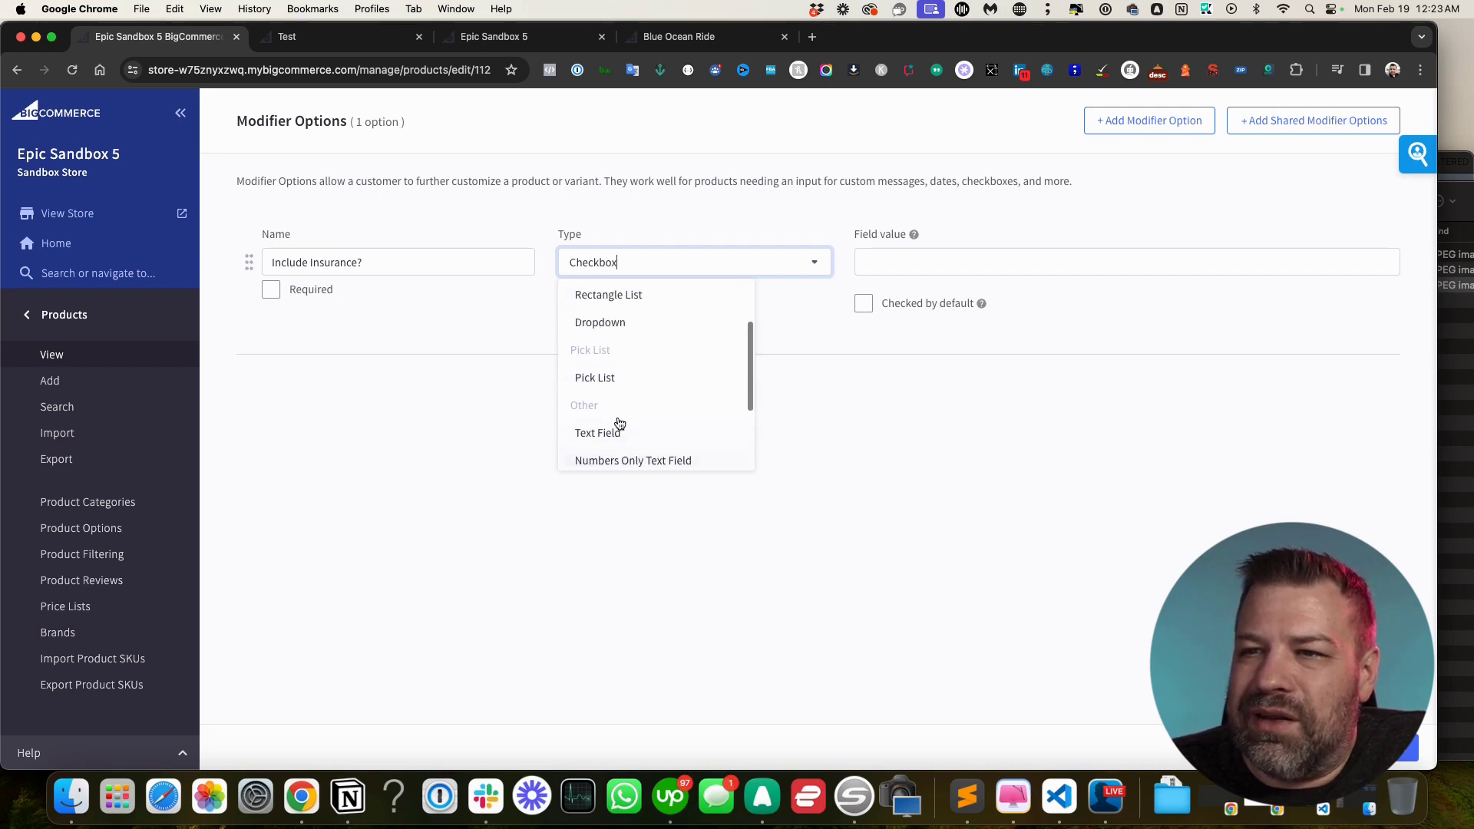
scroll(620, 424, "up", 1)
Set the insurance checkbox's field value to "Yes I want the insurance!" and save the modifier option
left_click(924, 258)
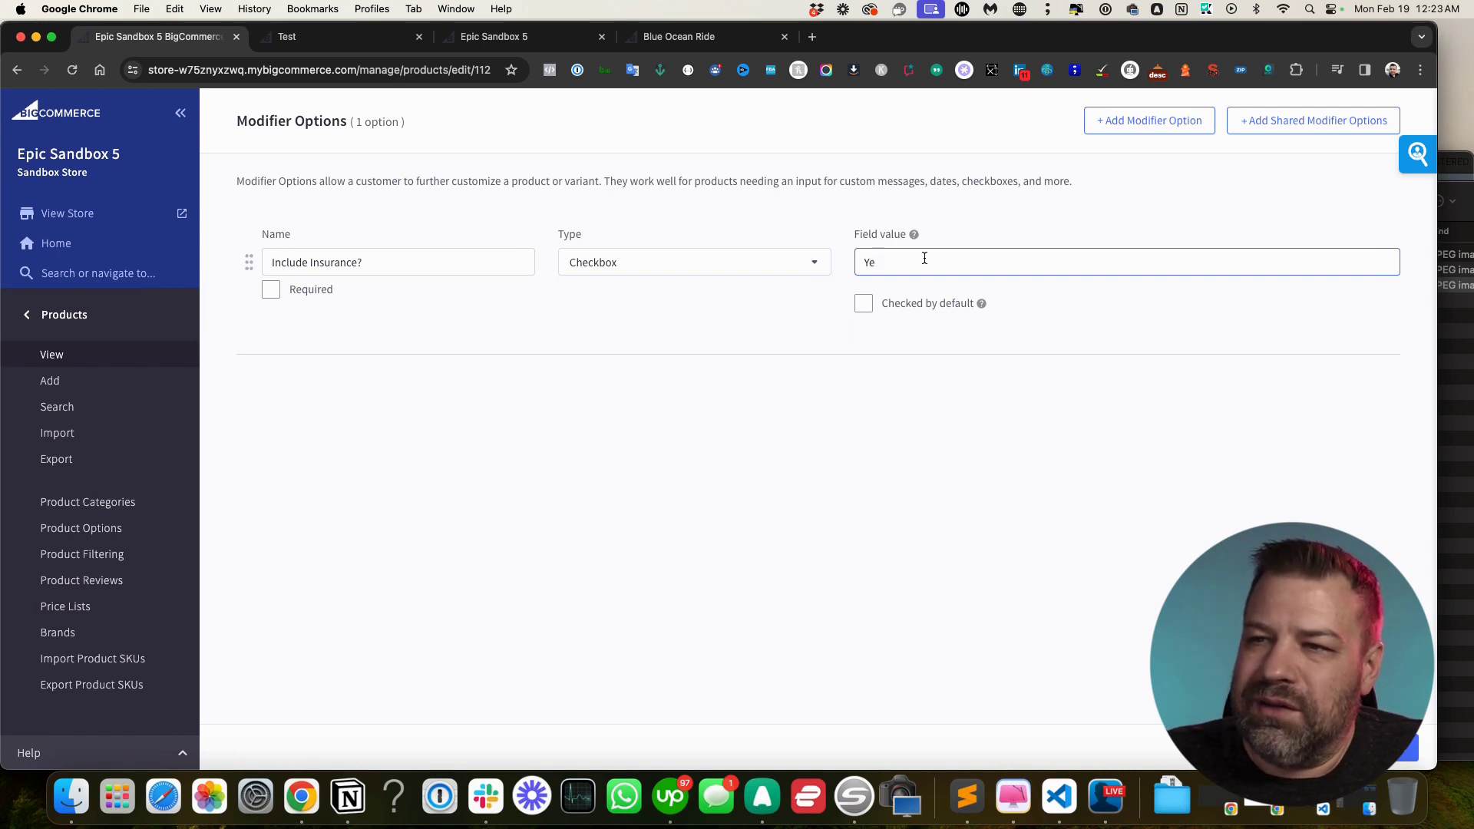
type("s ")
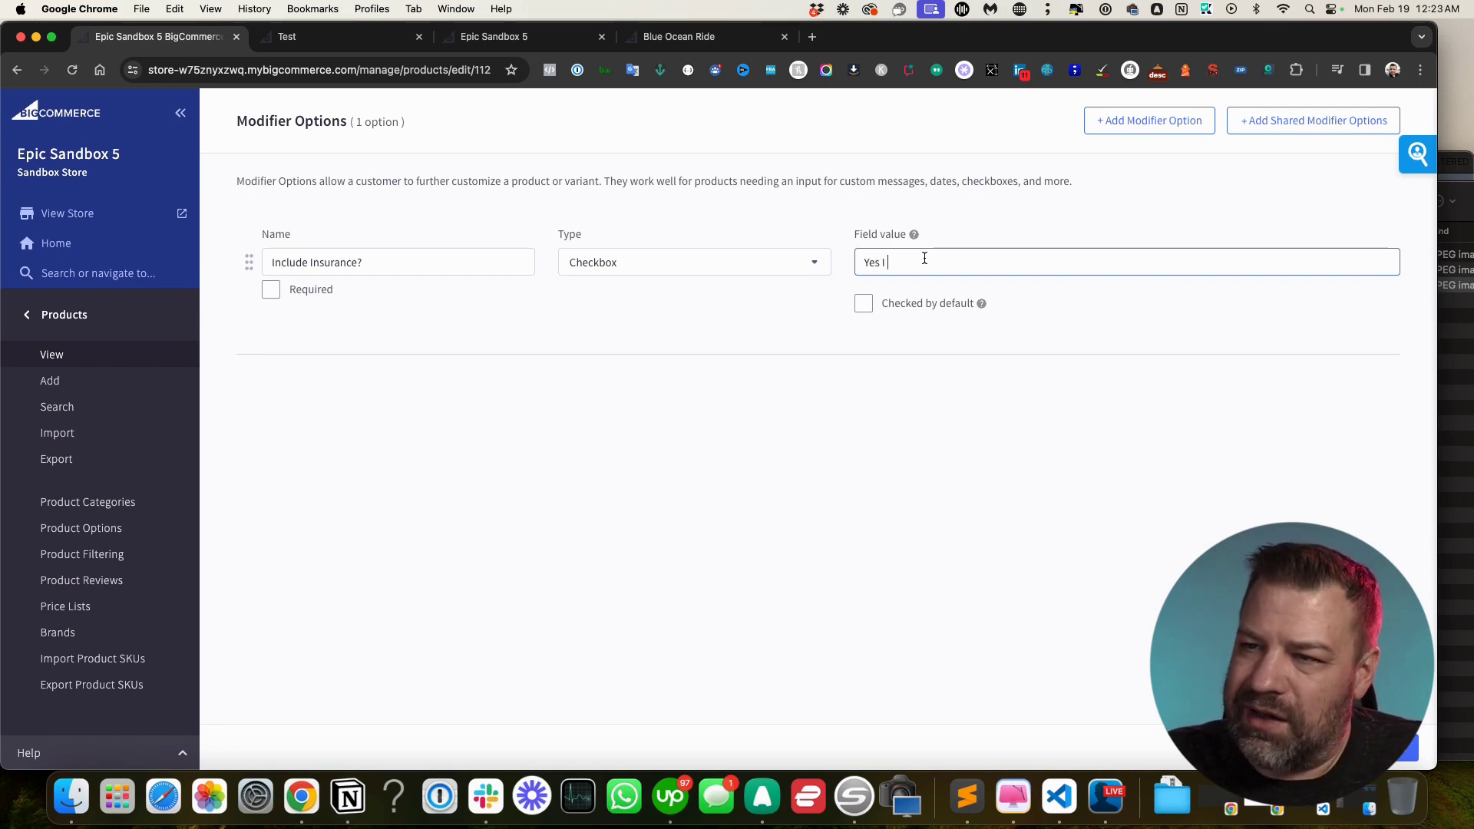
type("I want the in")
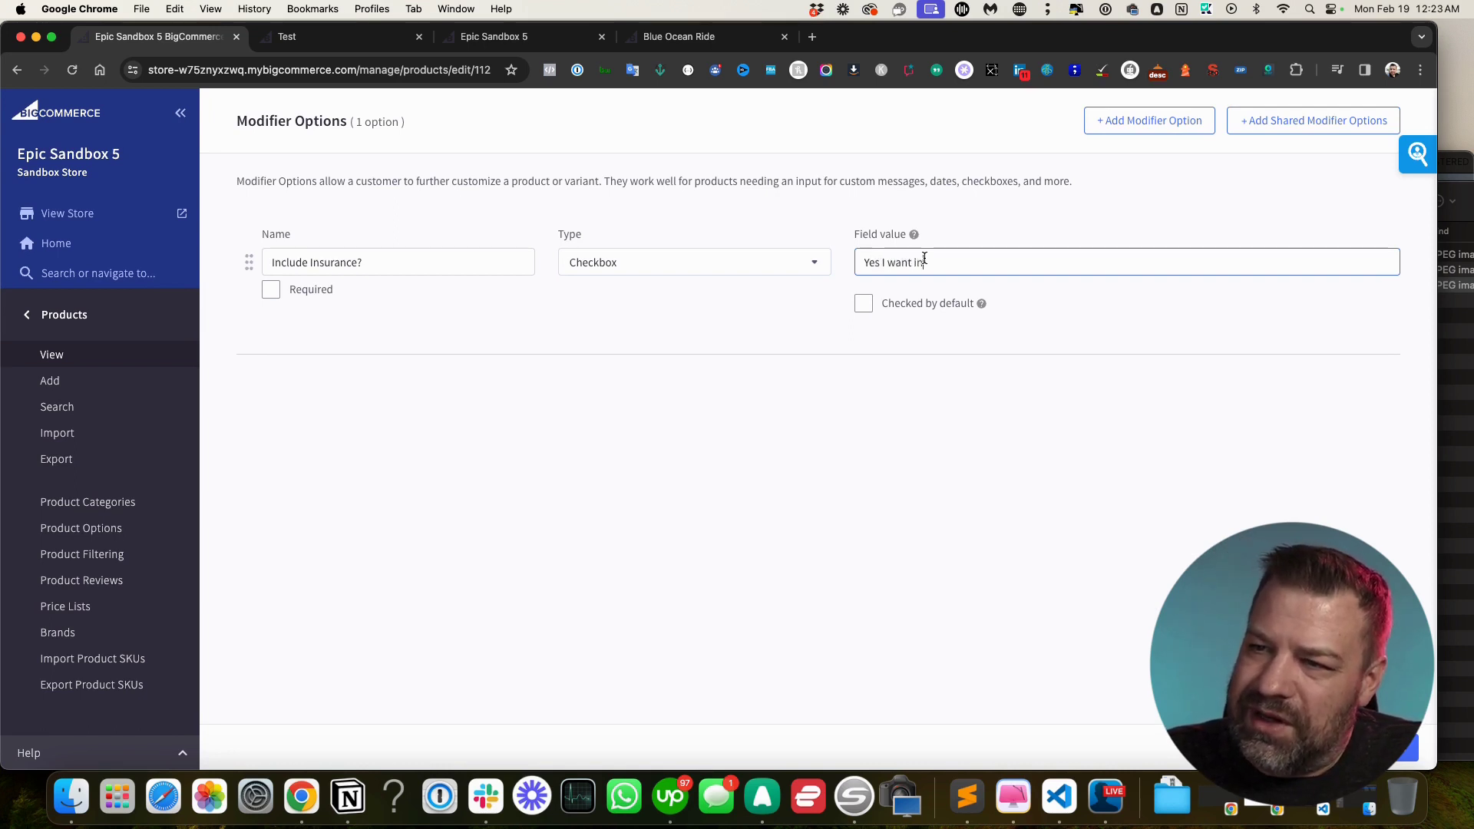
type("suran")
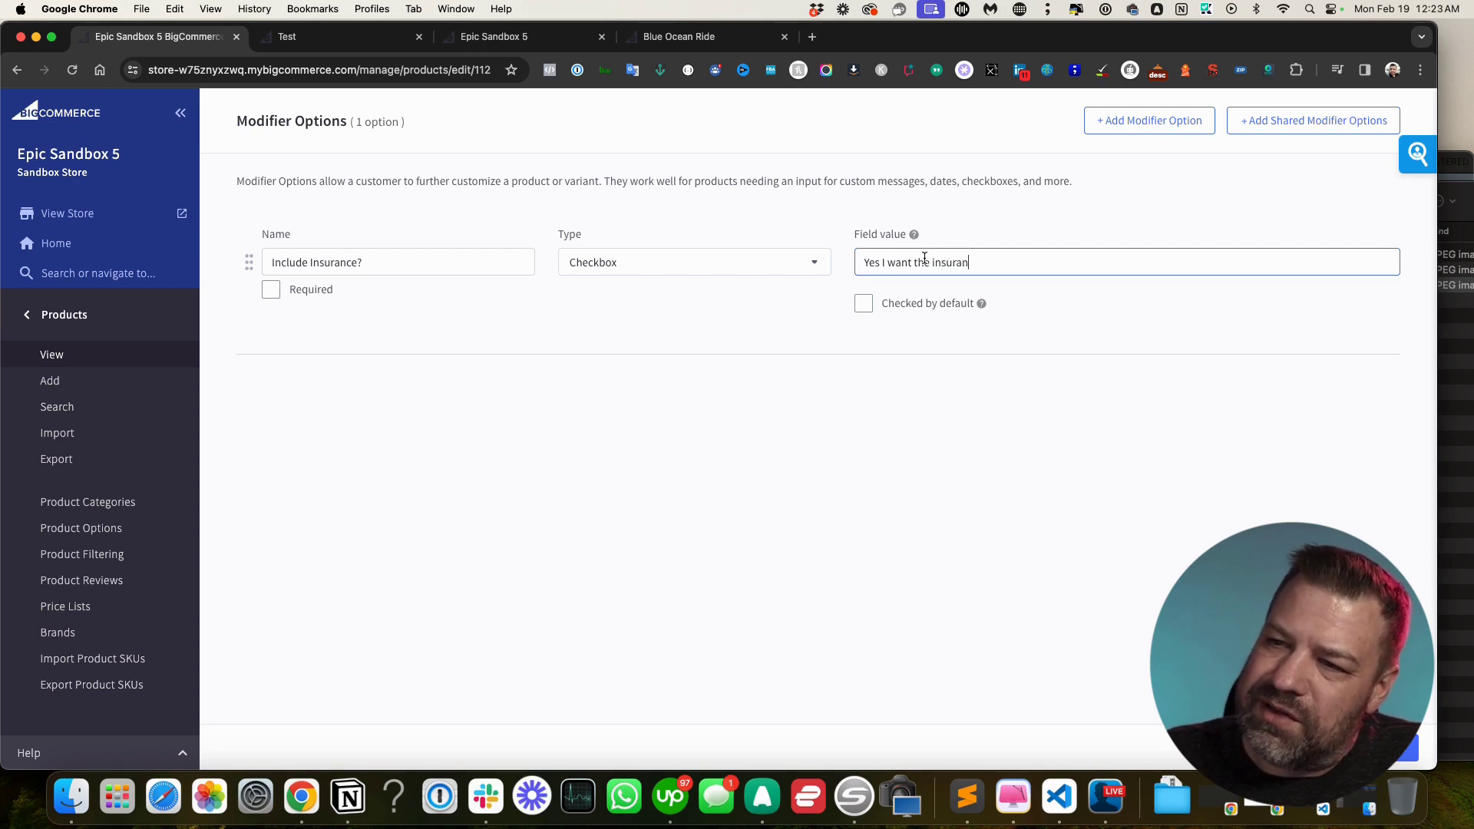
type("ce!")
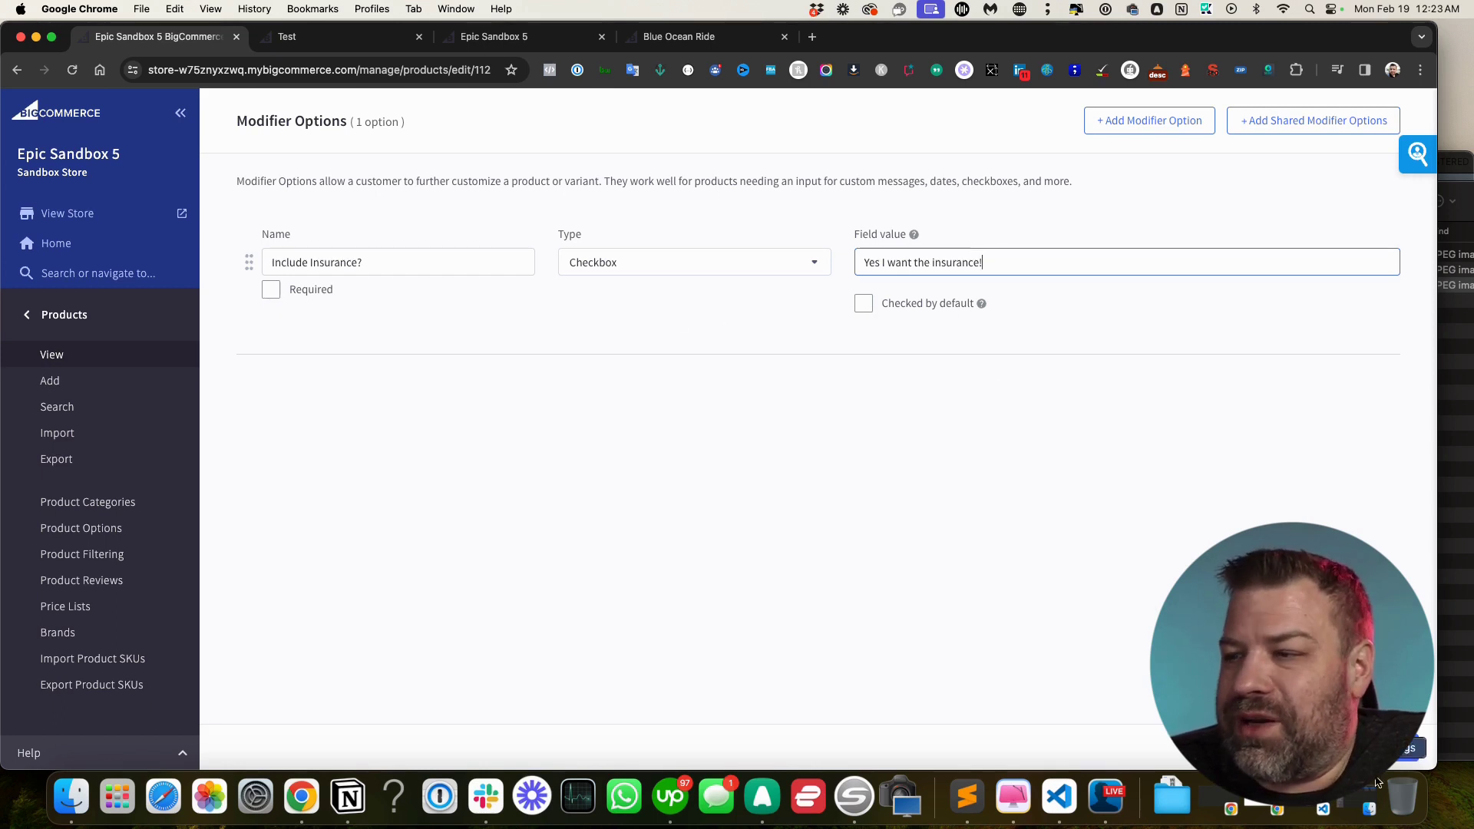
left_click(1409, 748)
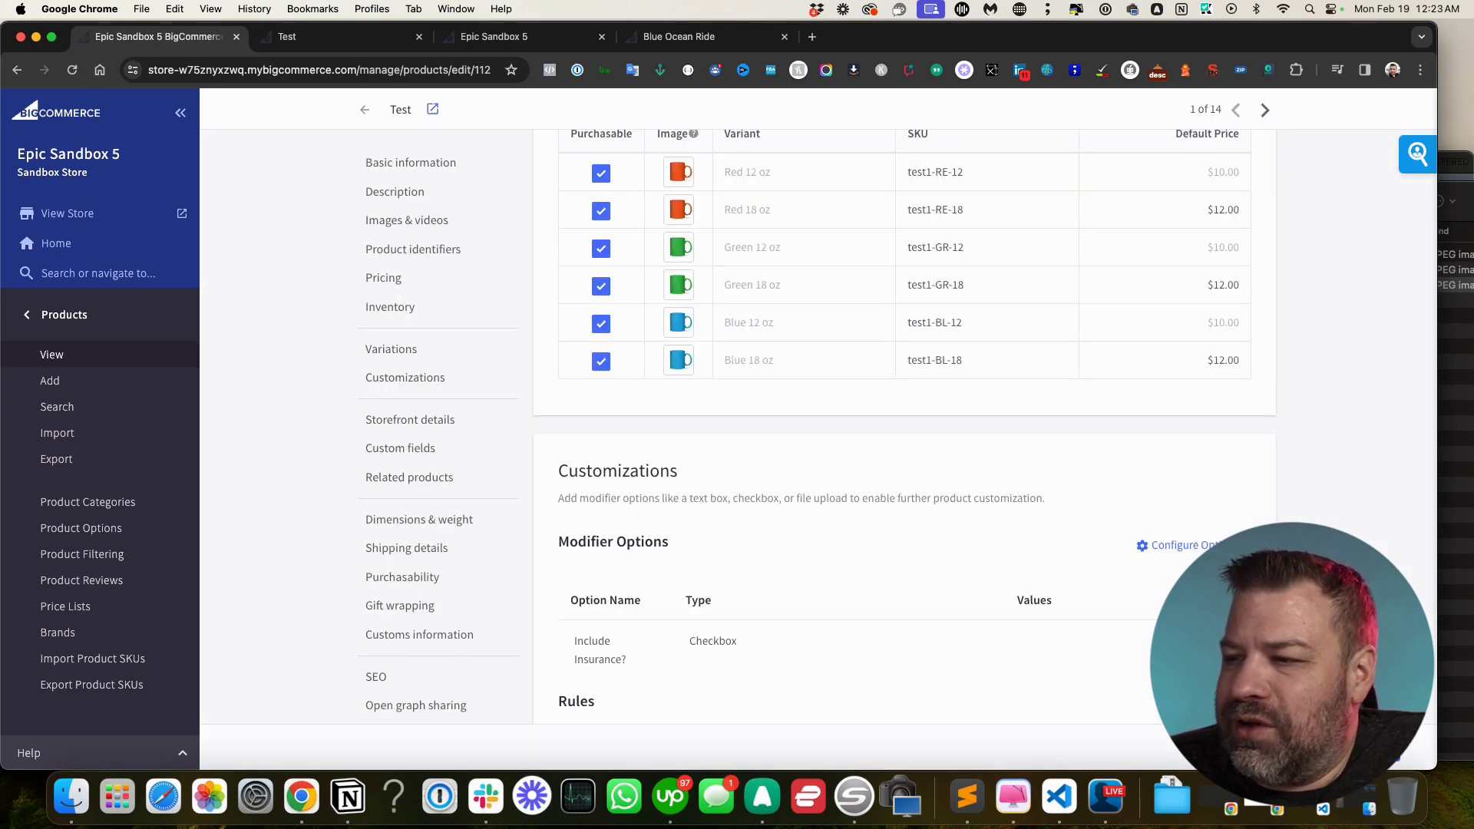
Reload the Test product's storefront page and tick the "Yes I want the insurance!" checkbox to test it
left_click(349, 40)
key("super+r")
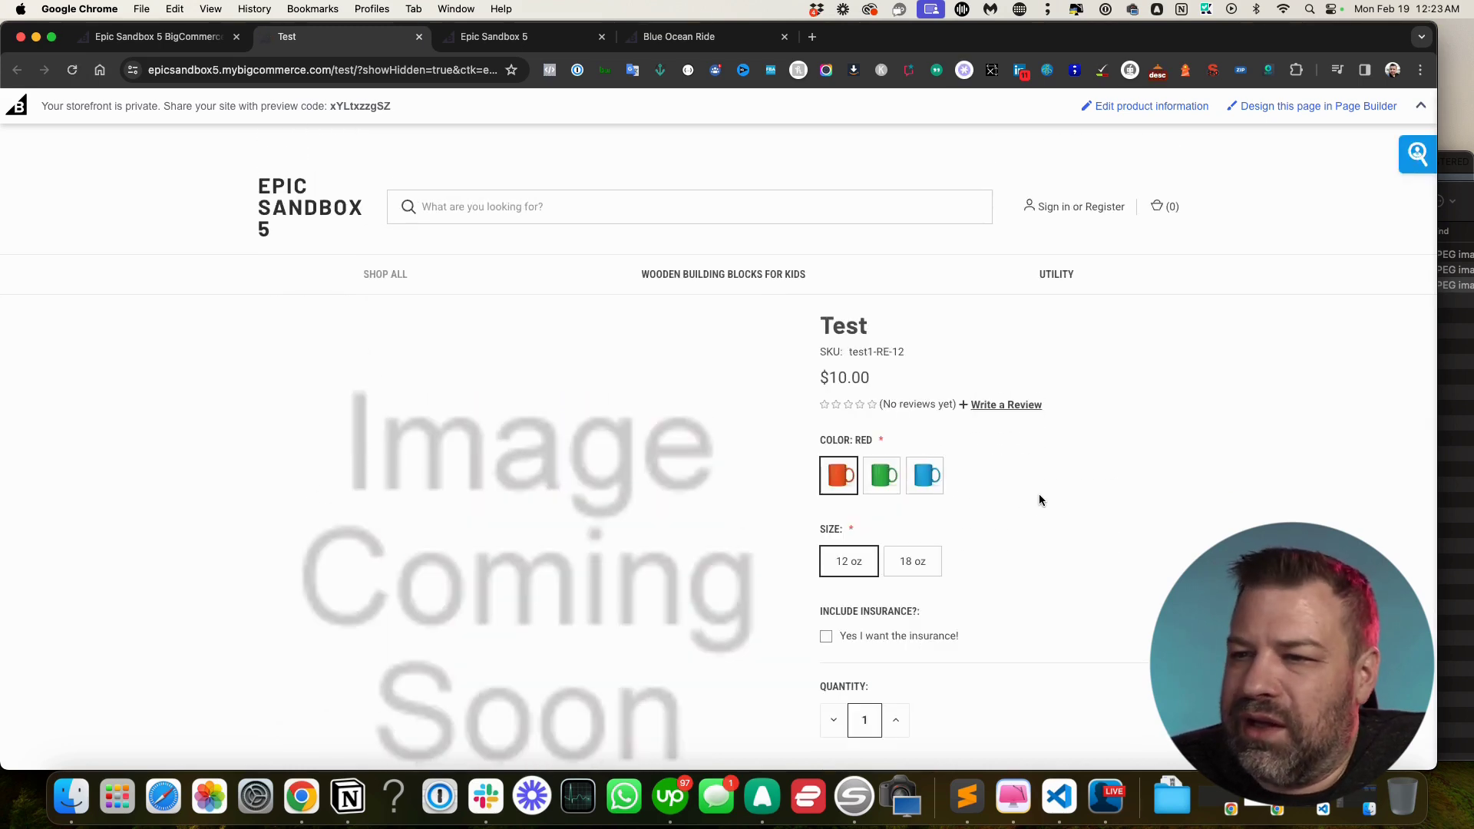
scroll(831, 648, "down", 2)
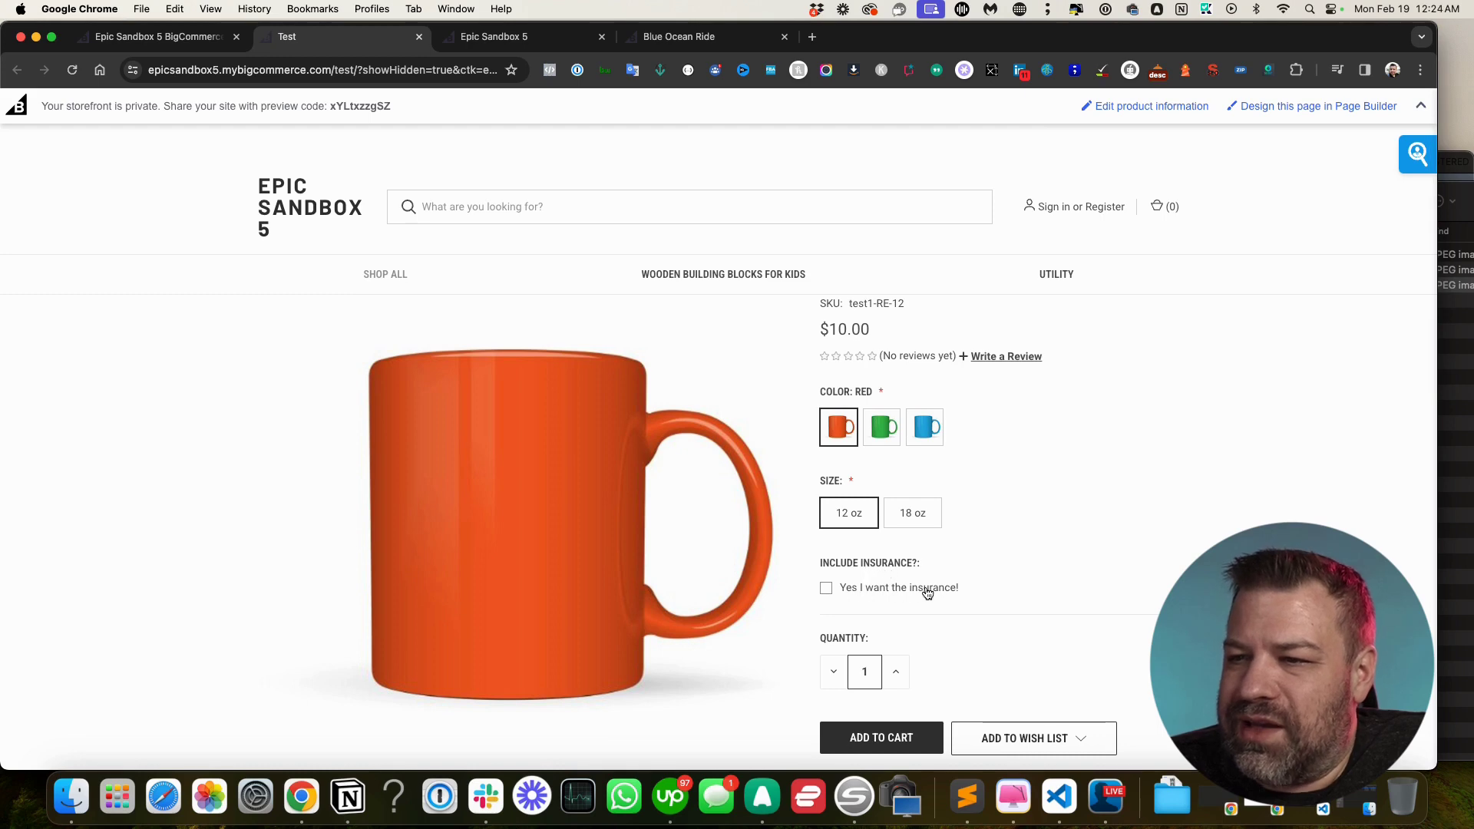
left_click(827, 589)
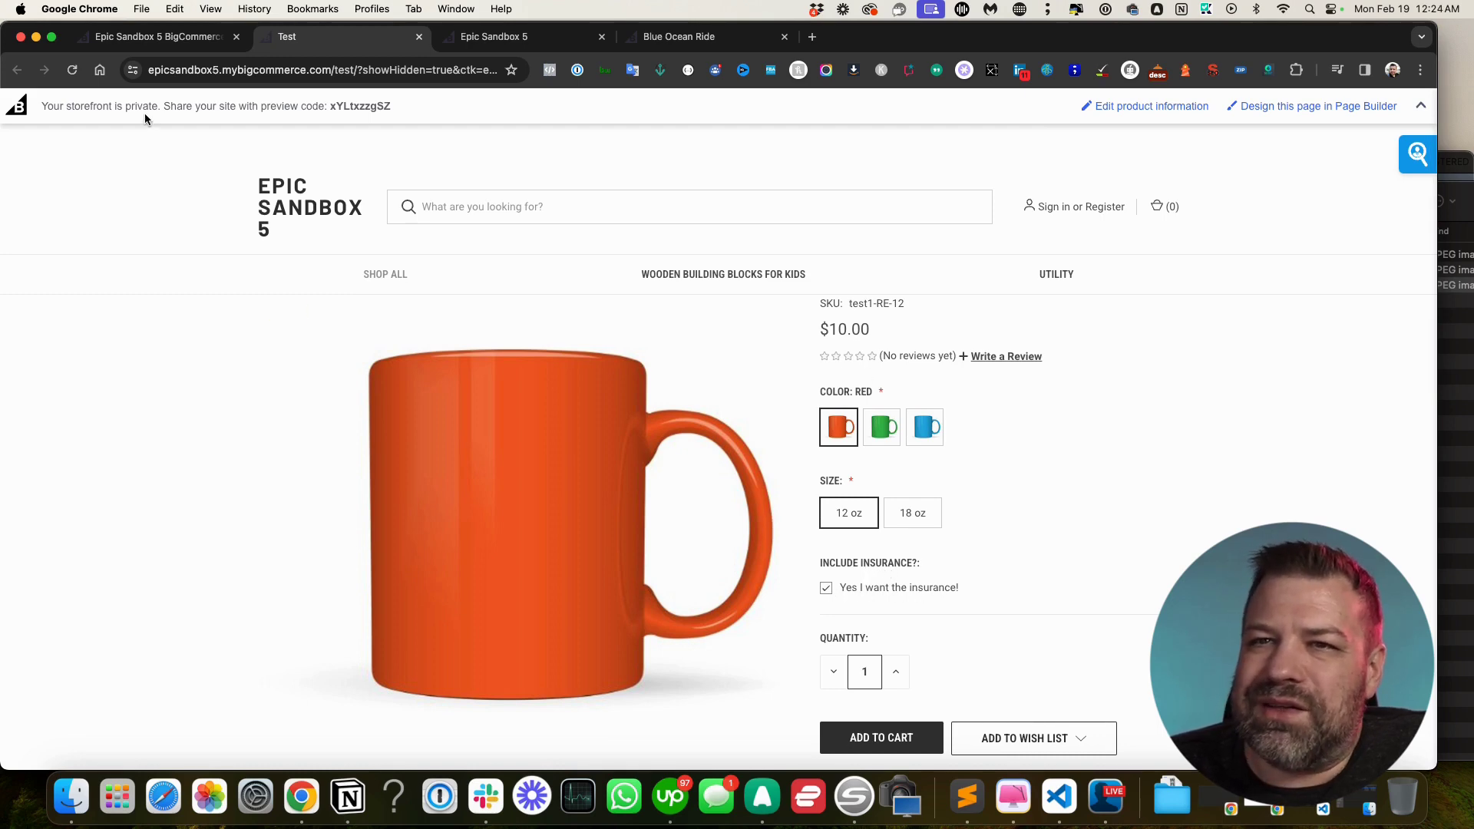
Back in the product editor, add a customization rule for "Include Insurance?" that adds $5 to the price
left_click(142, 38)
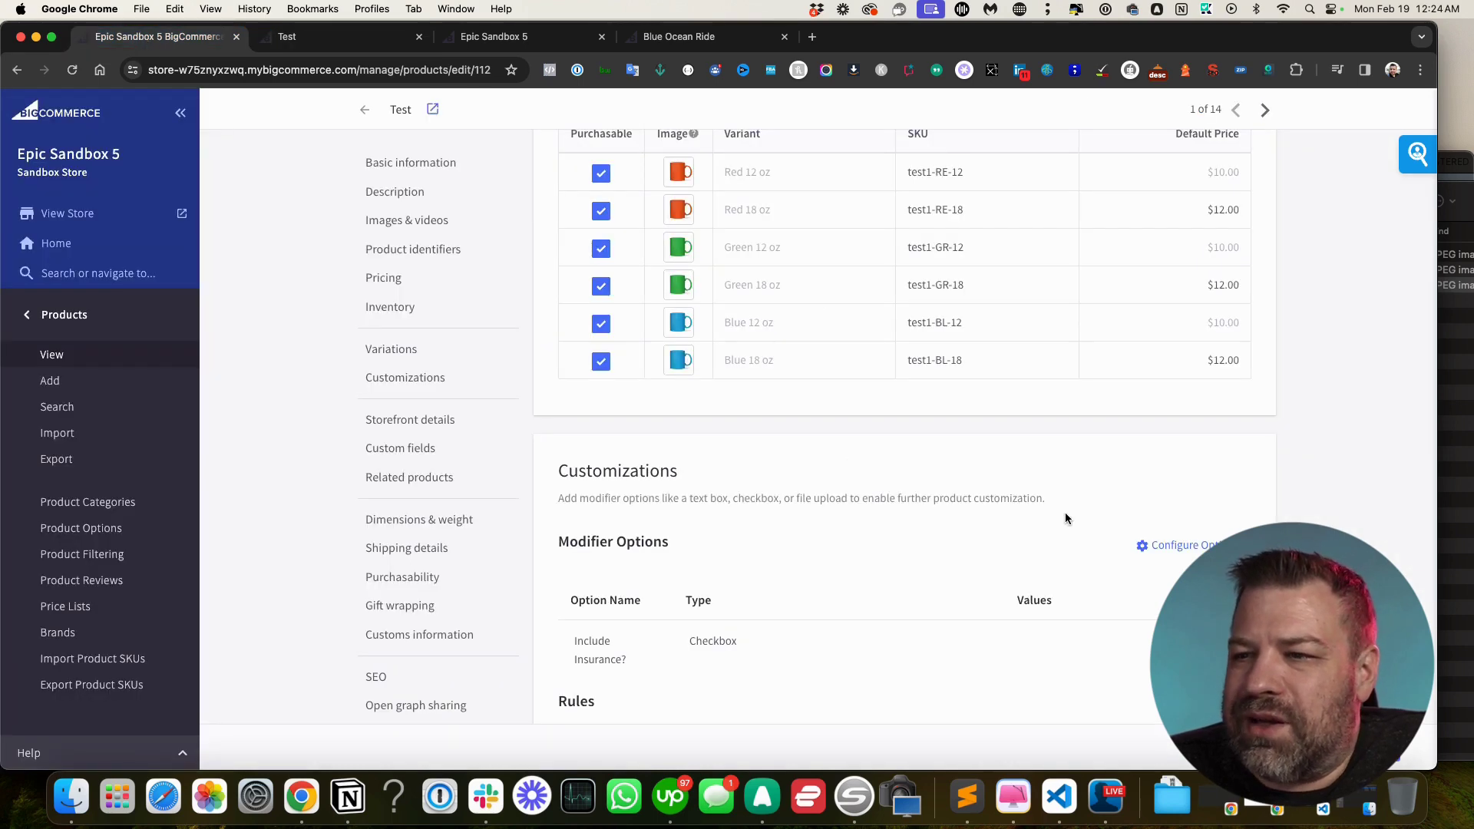
scroll(802, 518, "down", 5)
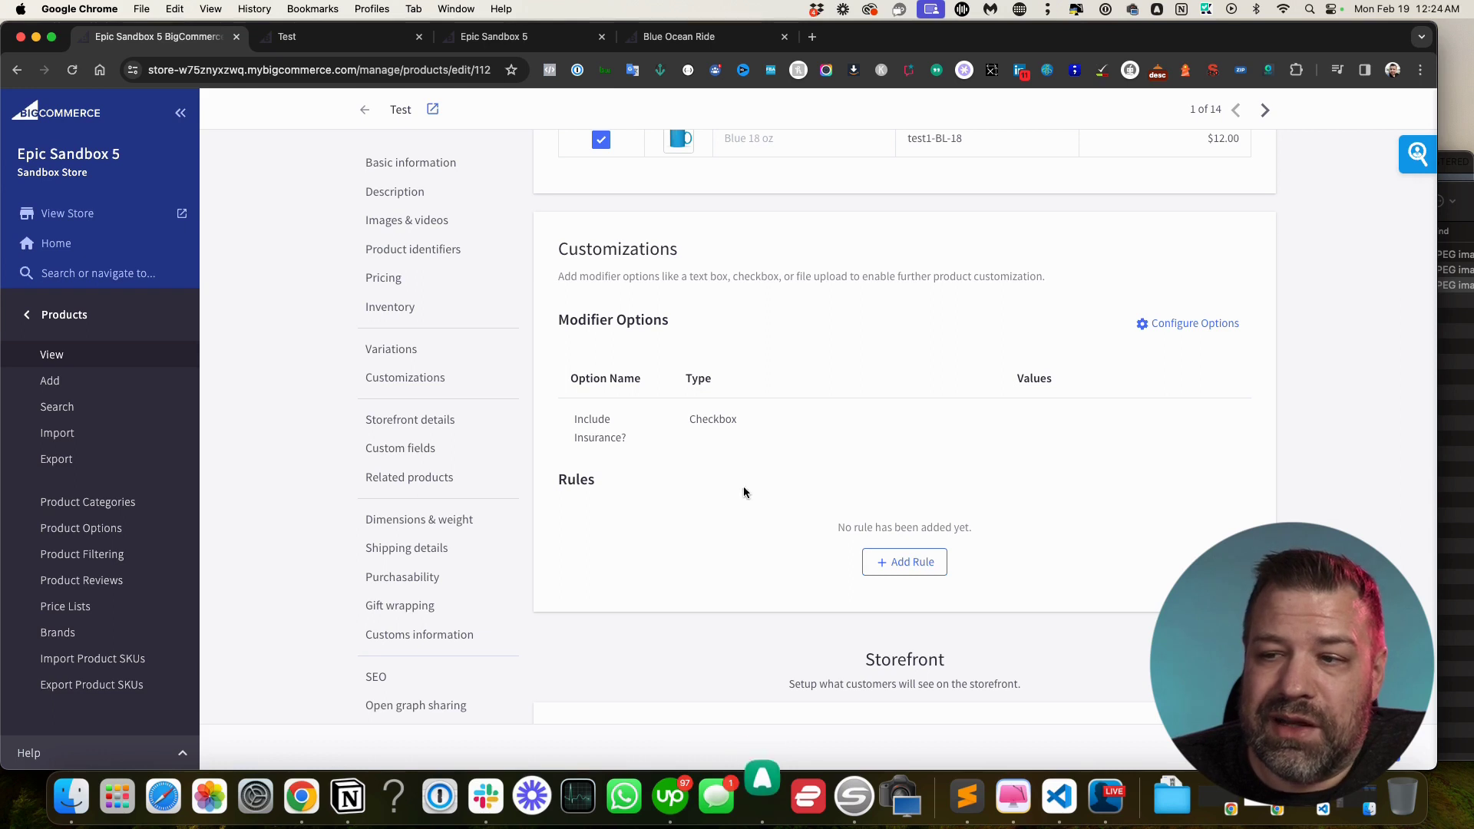
left_click(916, 564)
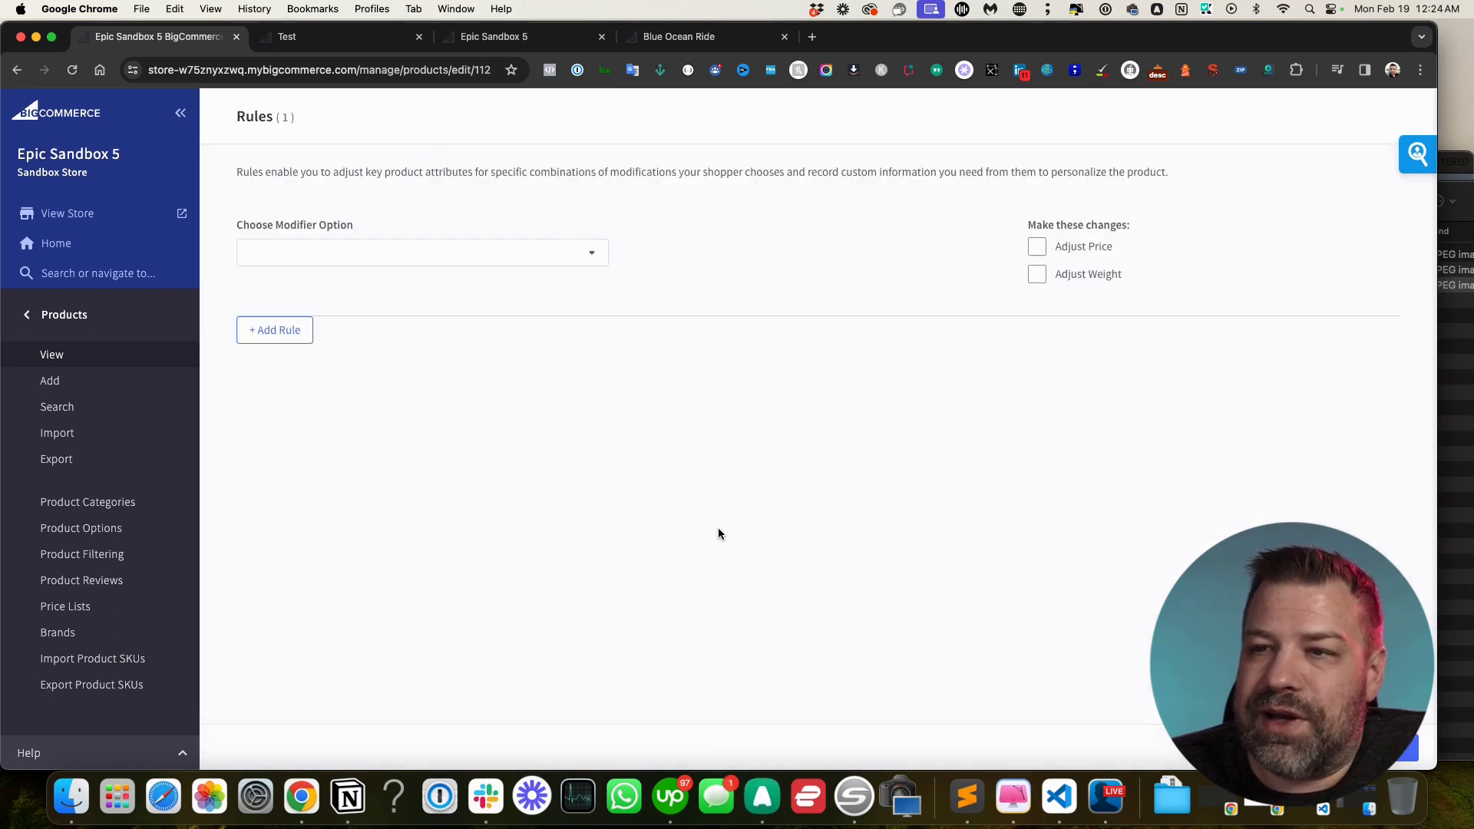
left_click(305, 254)
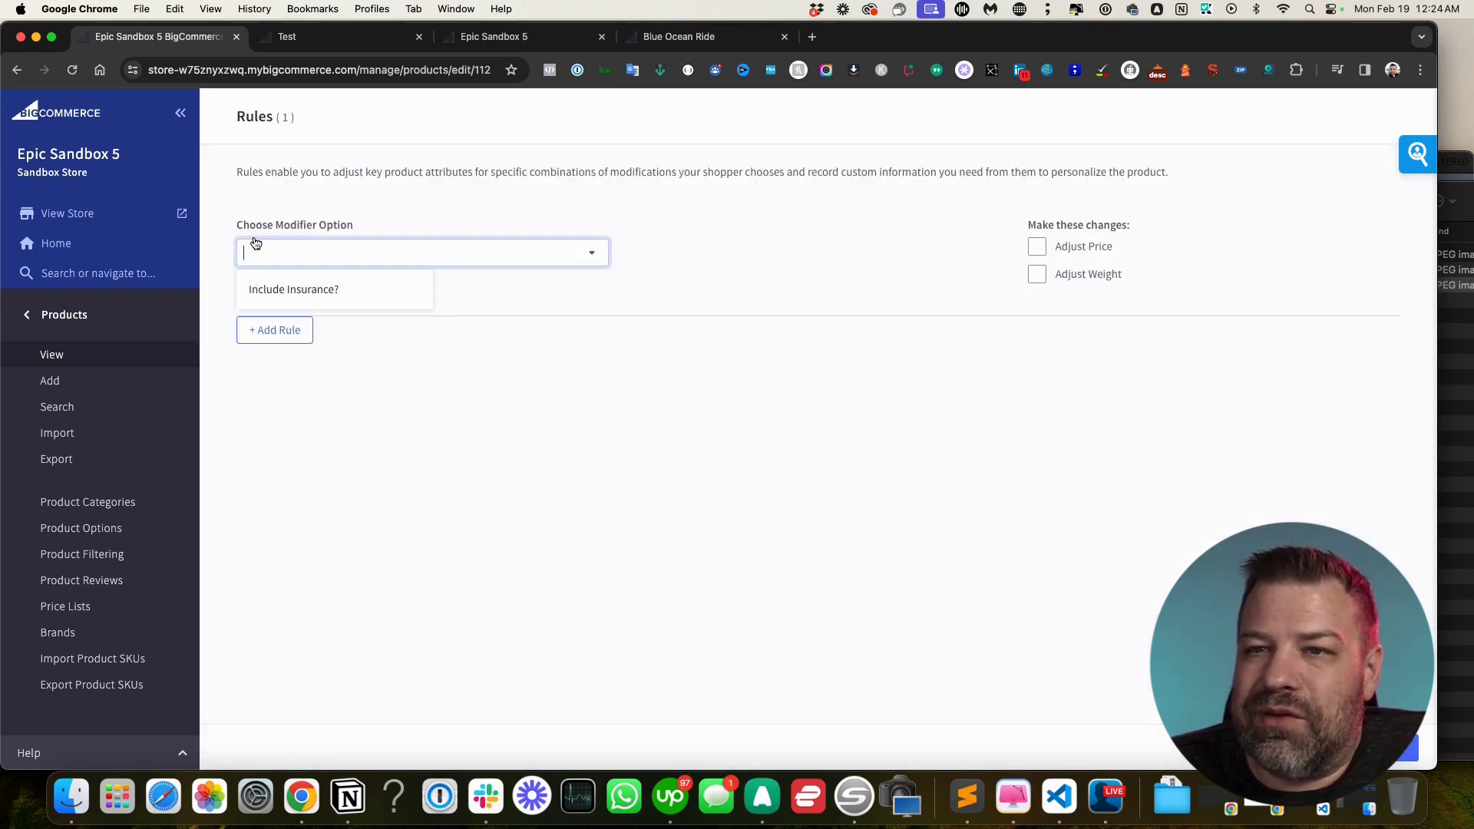
left_click(299, 295)
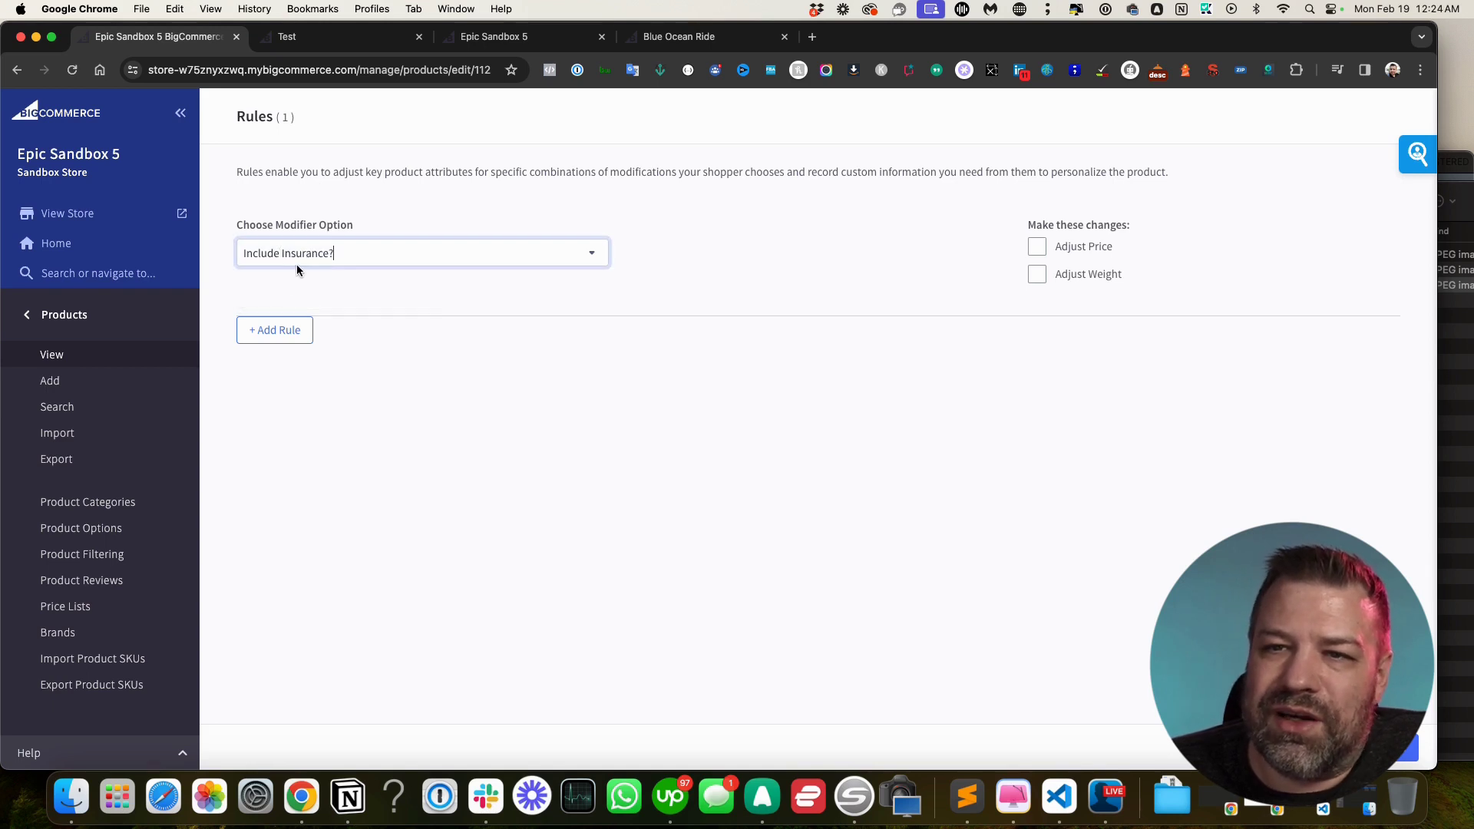
left_click(1040, 255)
left_click(1201, 281)
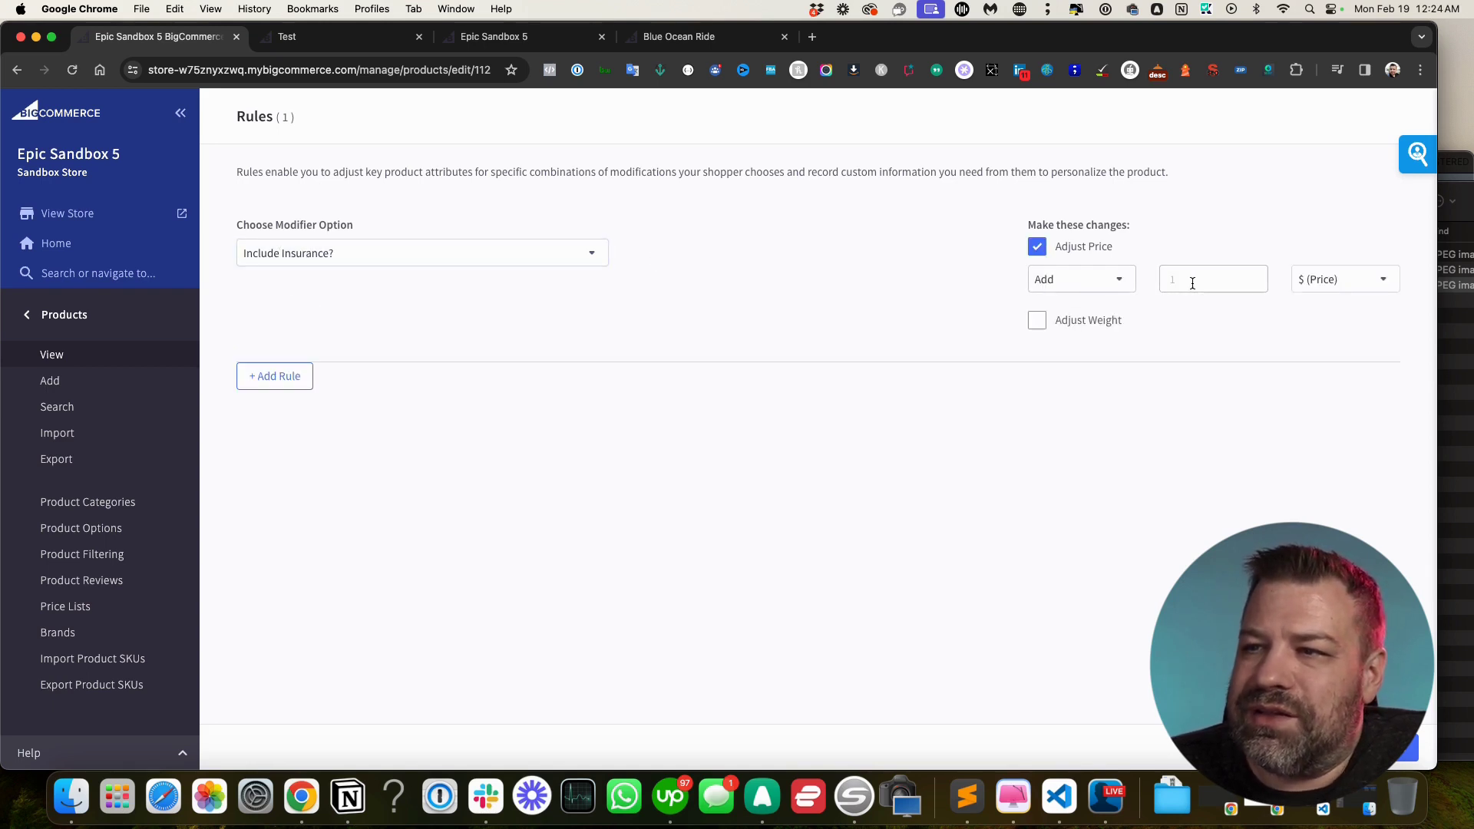
type("5")
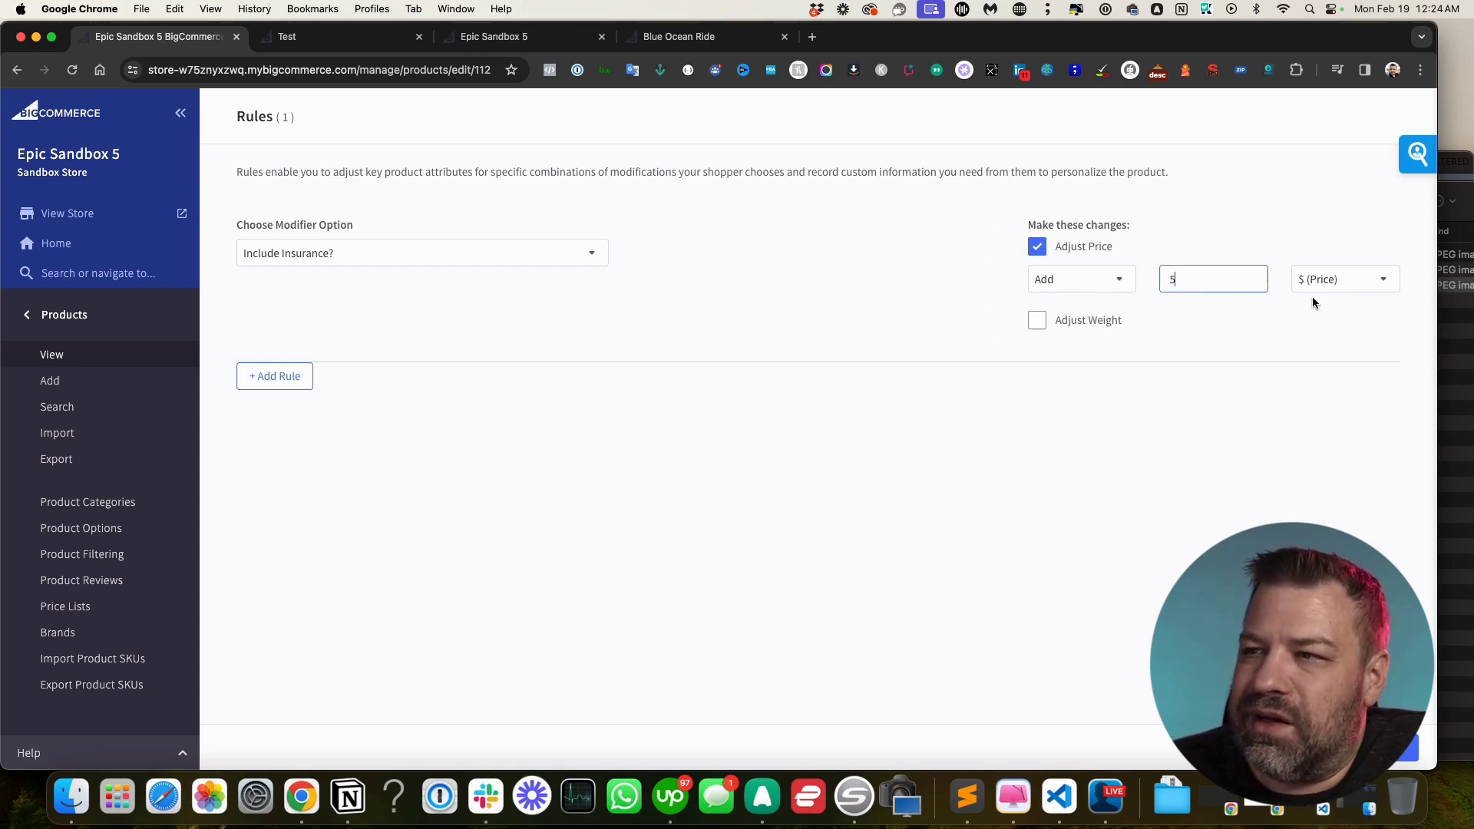
Inspect the rule's price adjustment choices for add or remove and for fixed price or percentage
left_click(1091, 278)
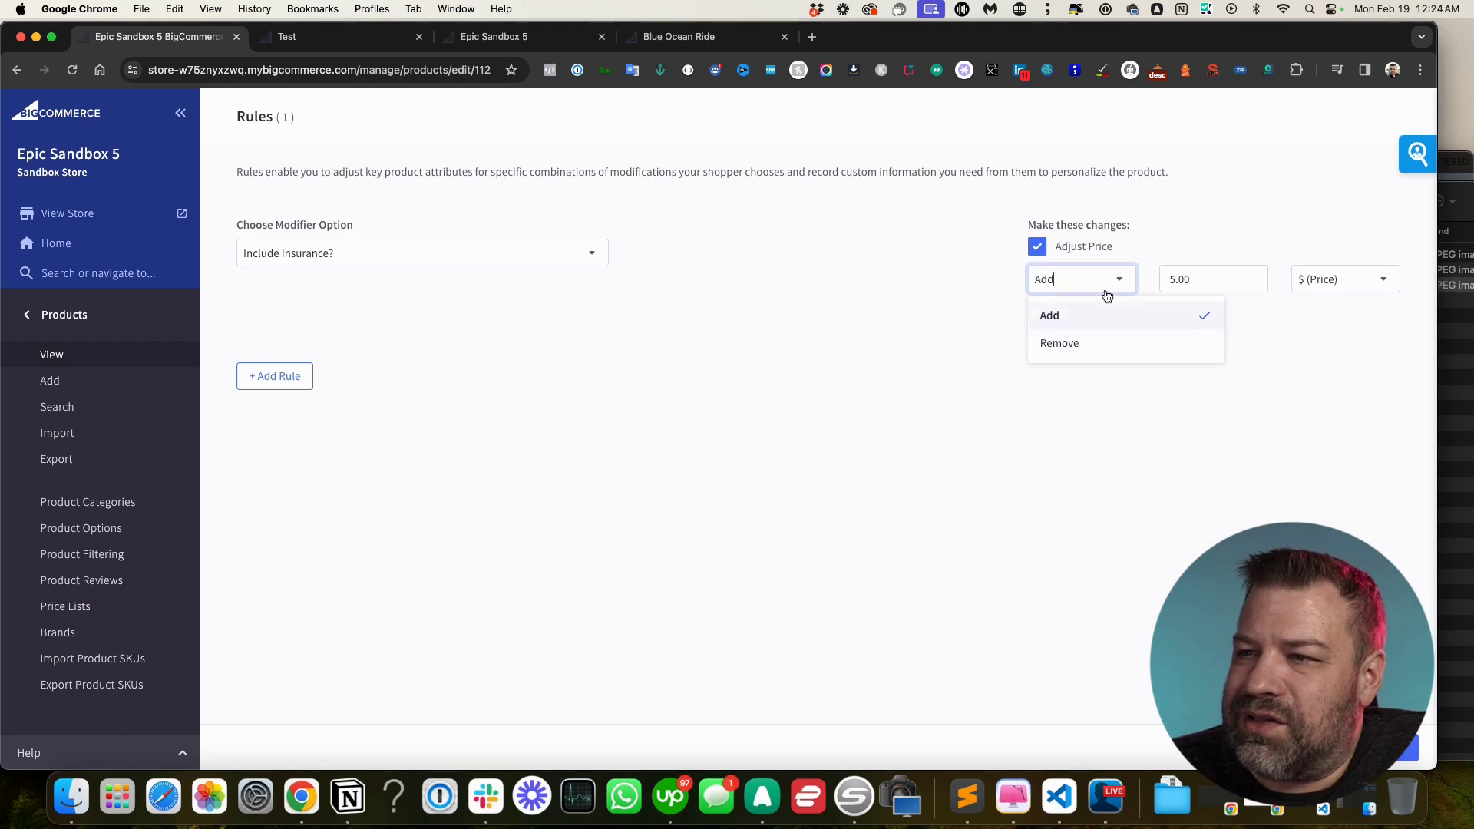
left_click(1234, 230)
left_click(1348, 284)
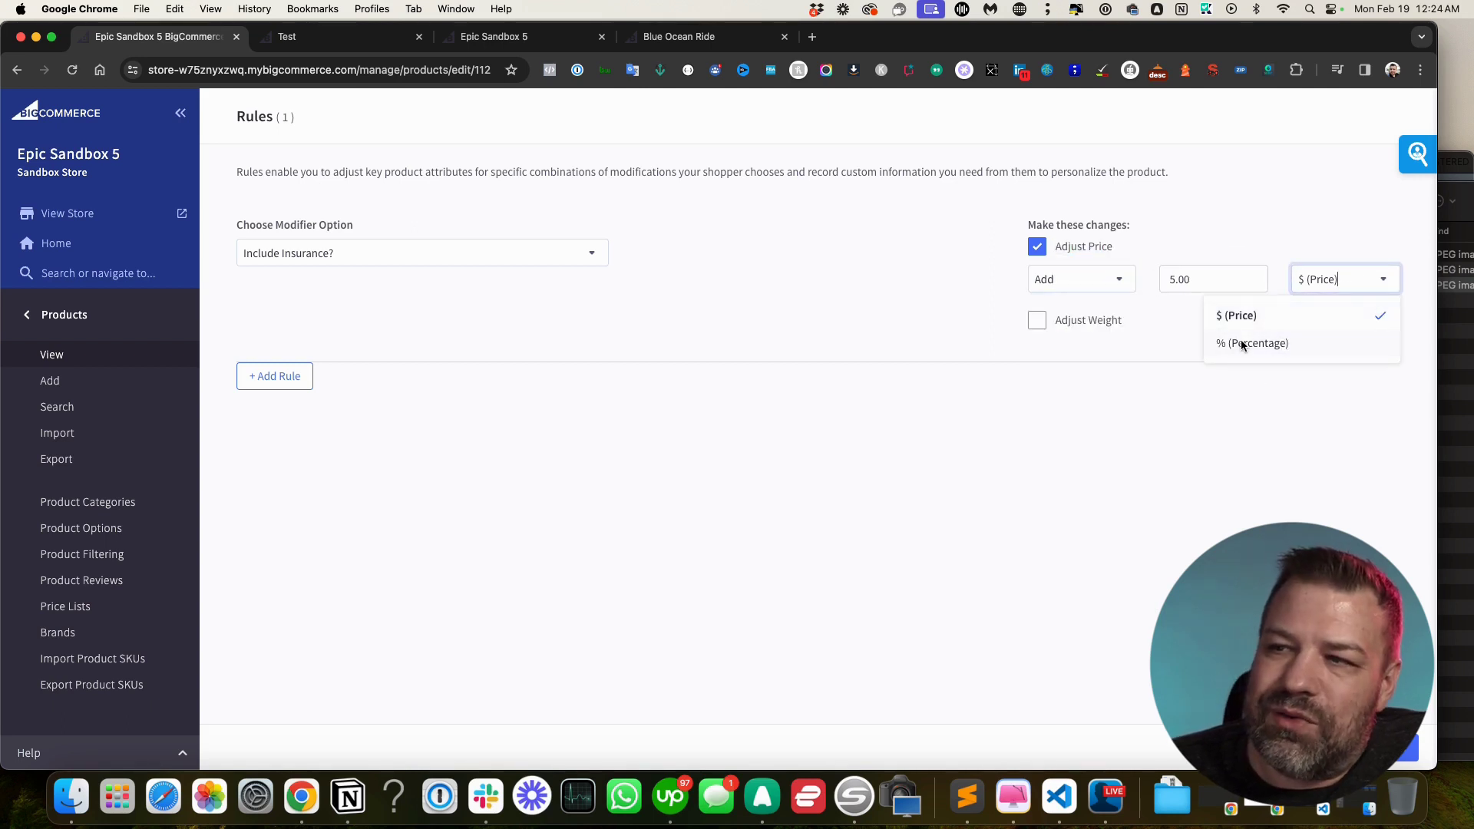
left_click(1171, 390)
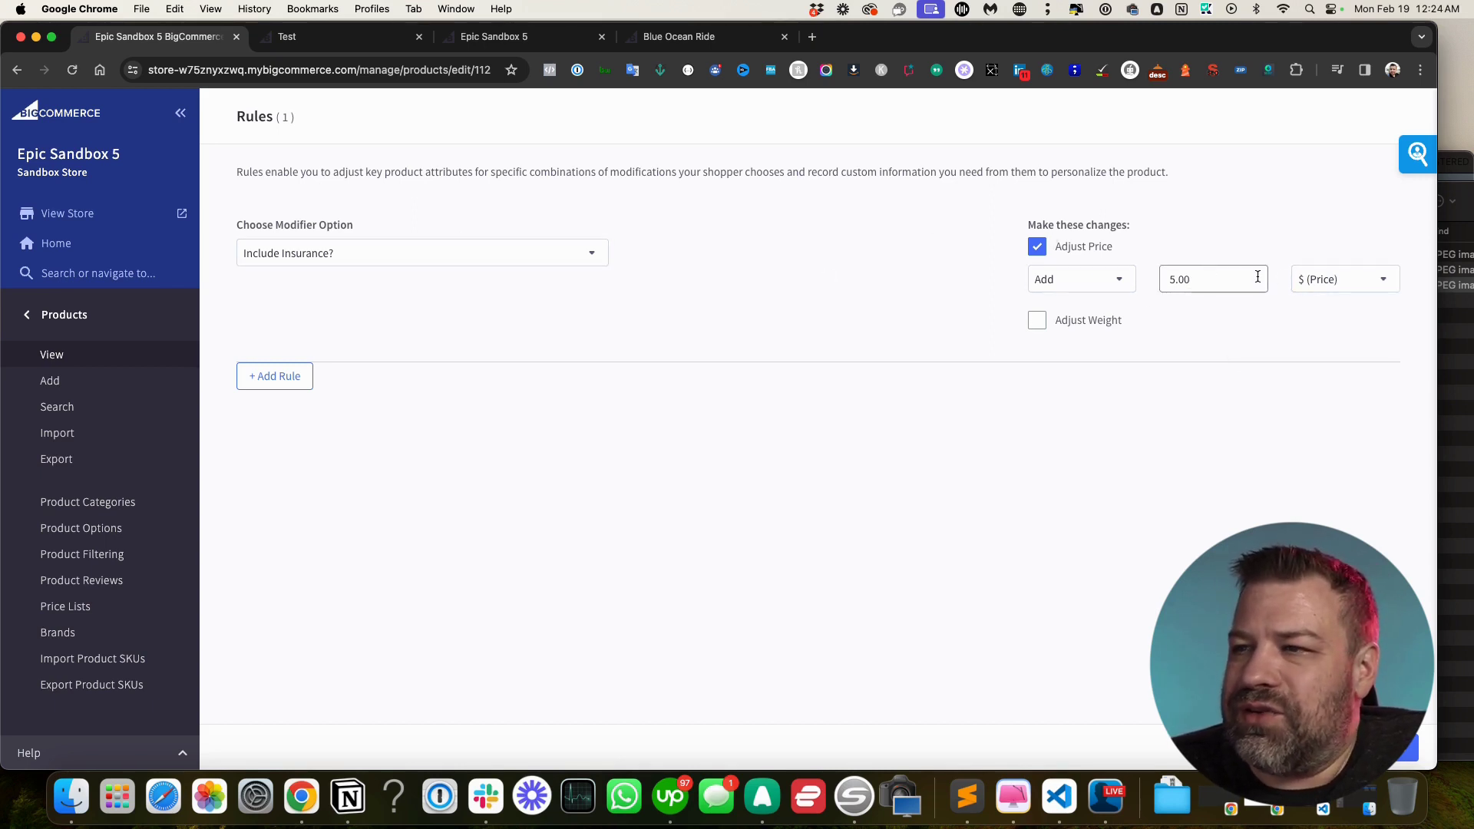
left_click(1037, 321)
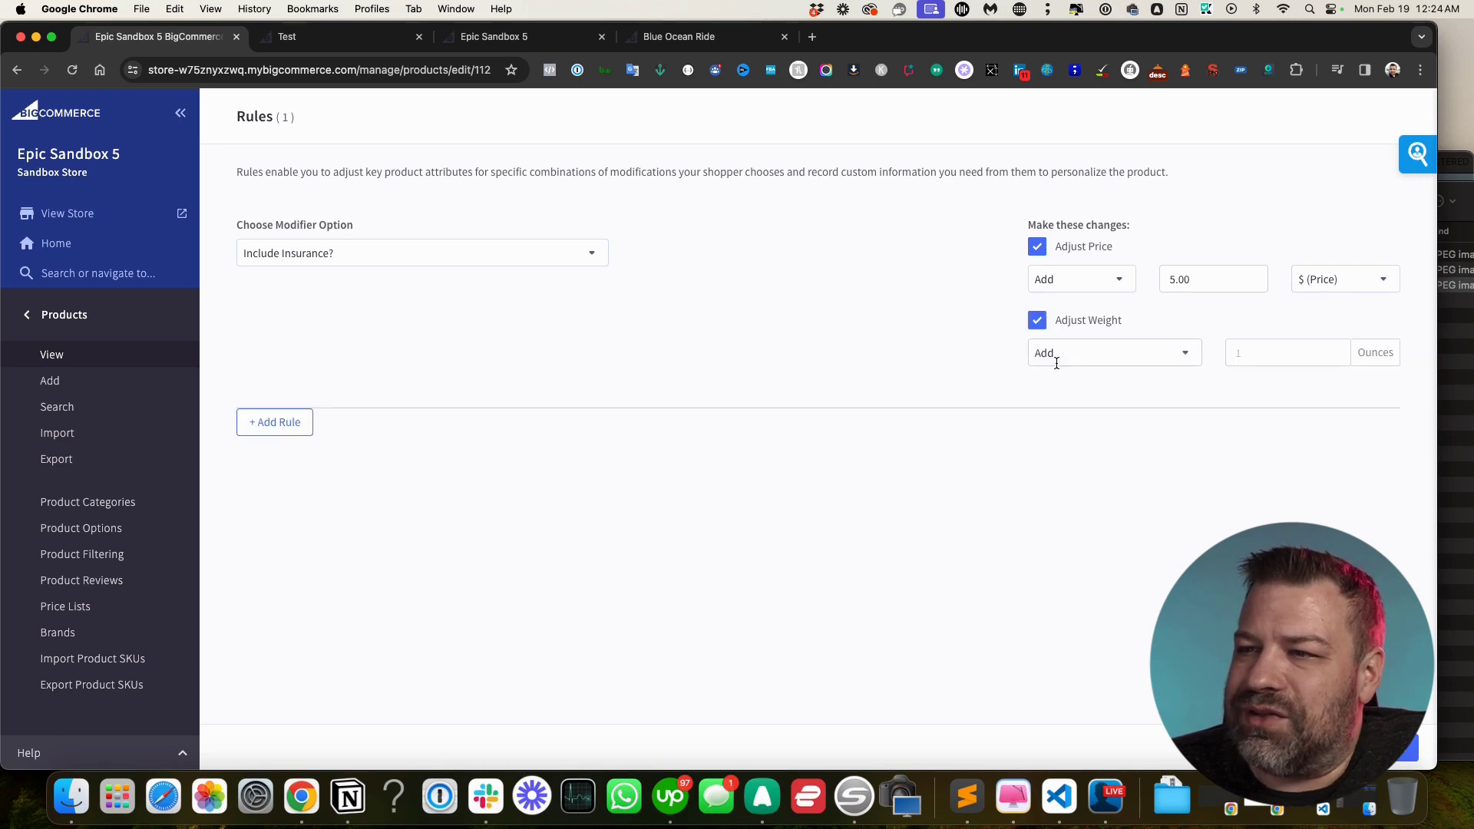
left_click(1237, 353)
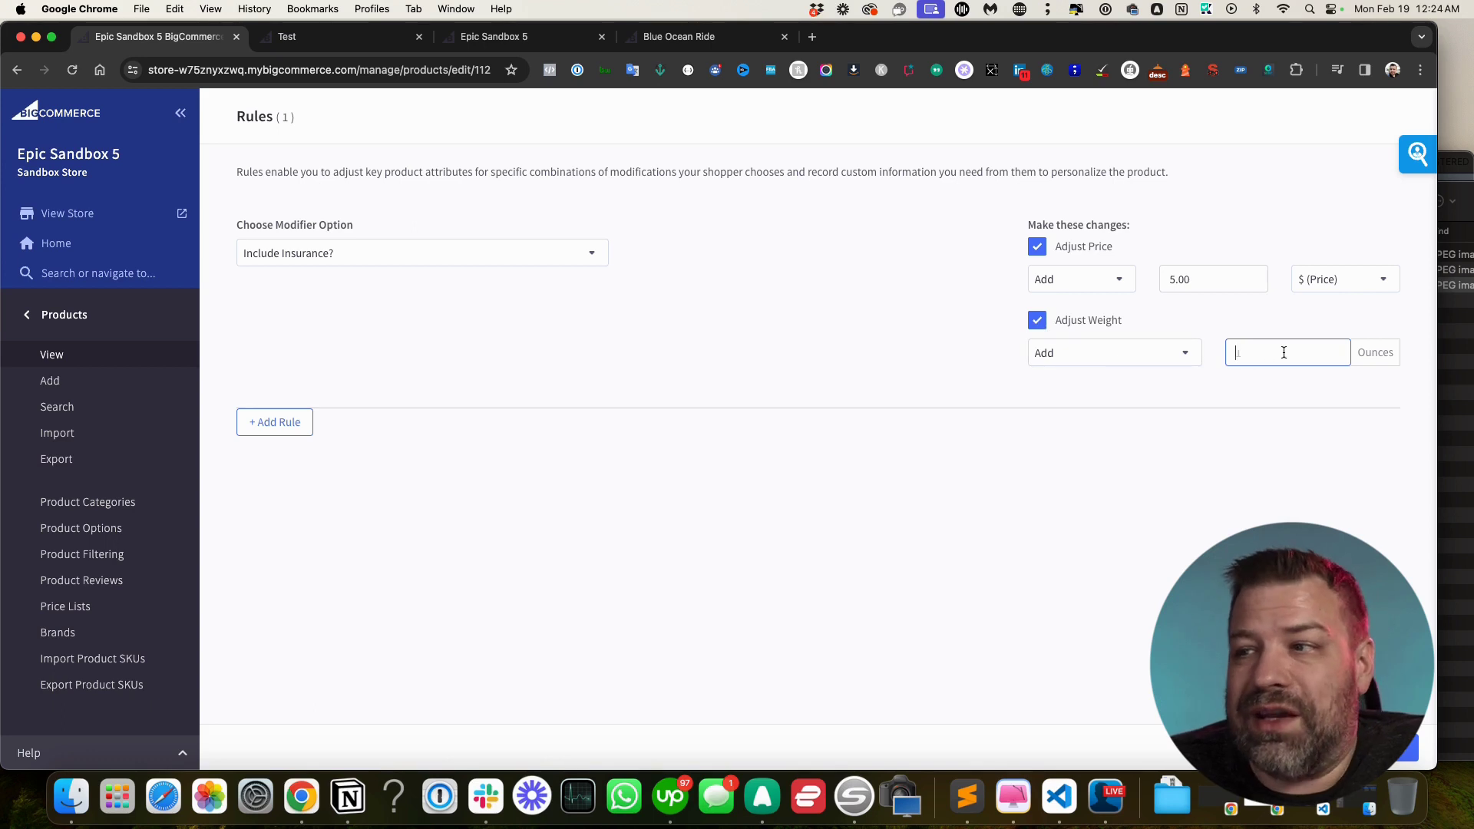
left_click(1034, 327)
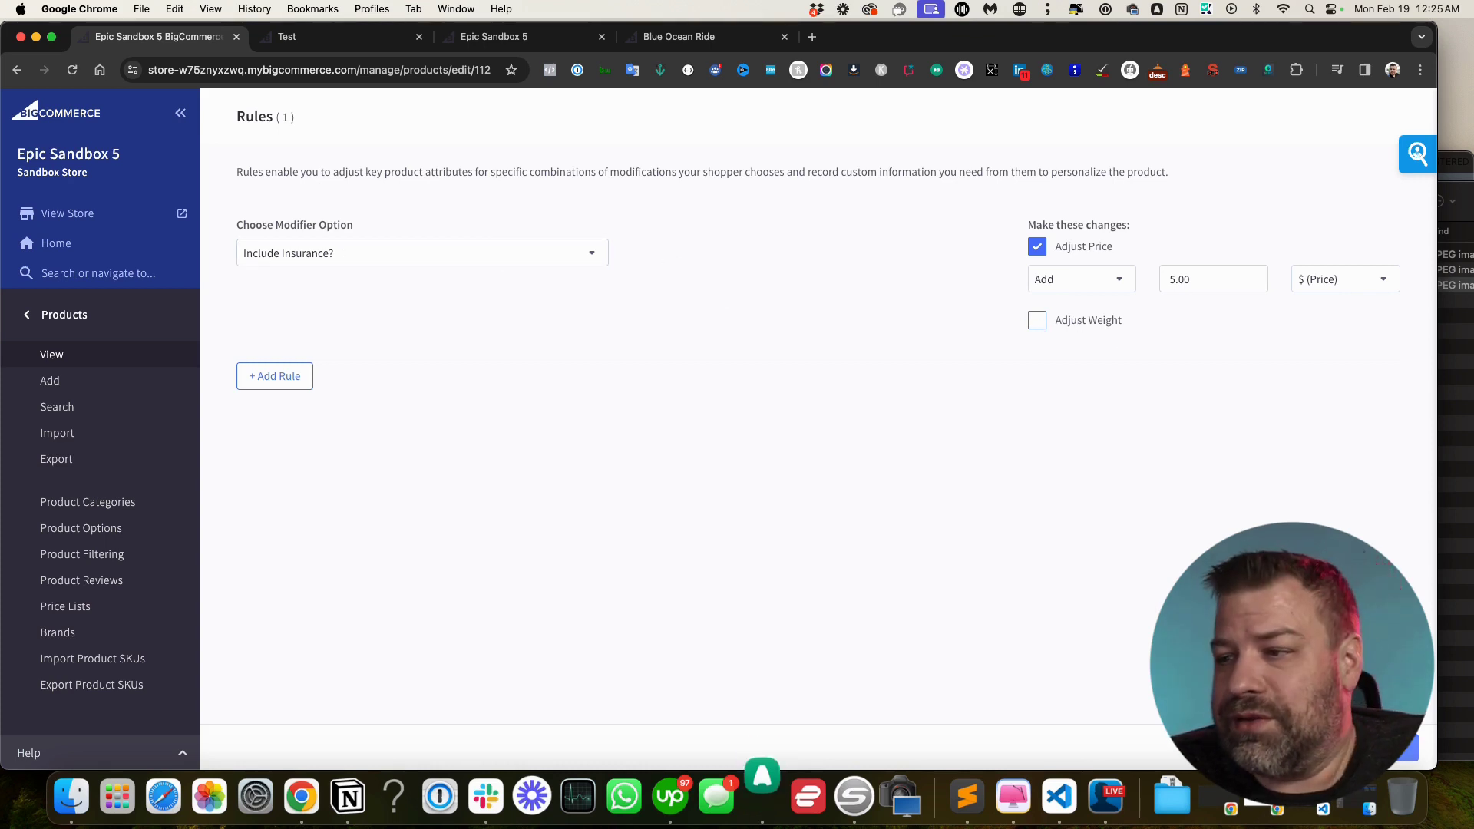
Save the insurance rule, and test its price effect by ticking the insurance checkbox on the storefront product page
left_click(1417, 749)
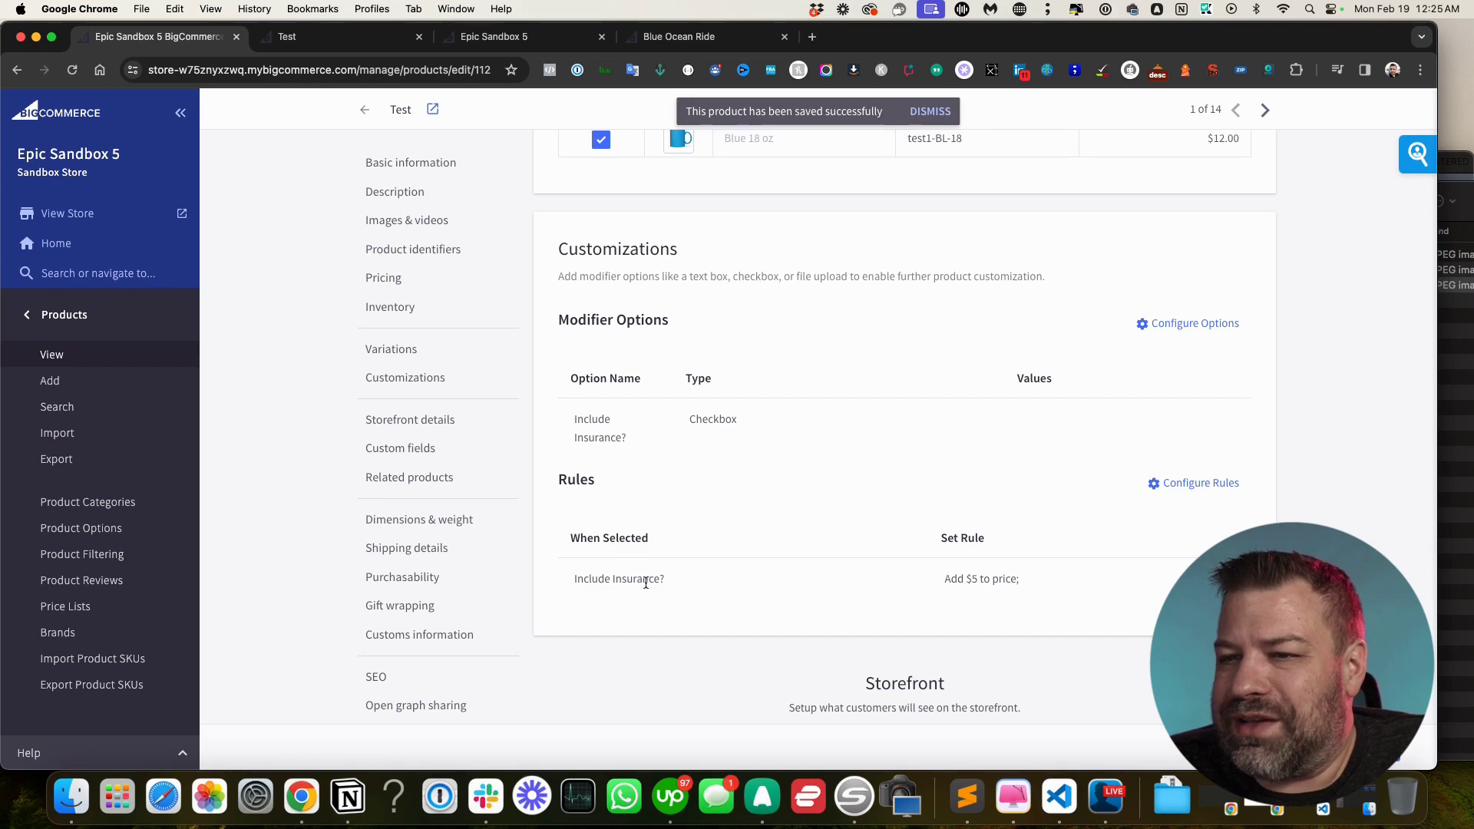
left_click(300, 36)
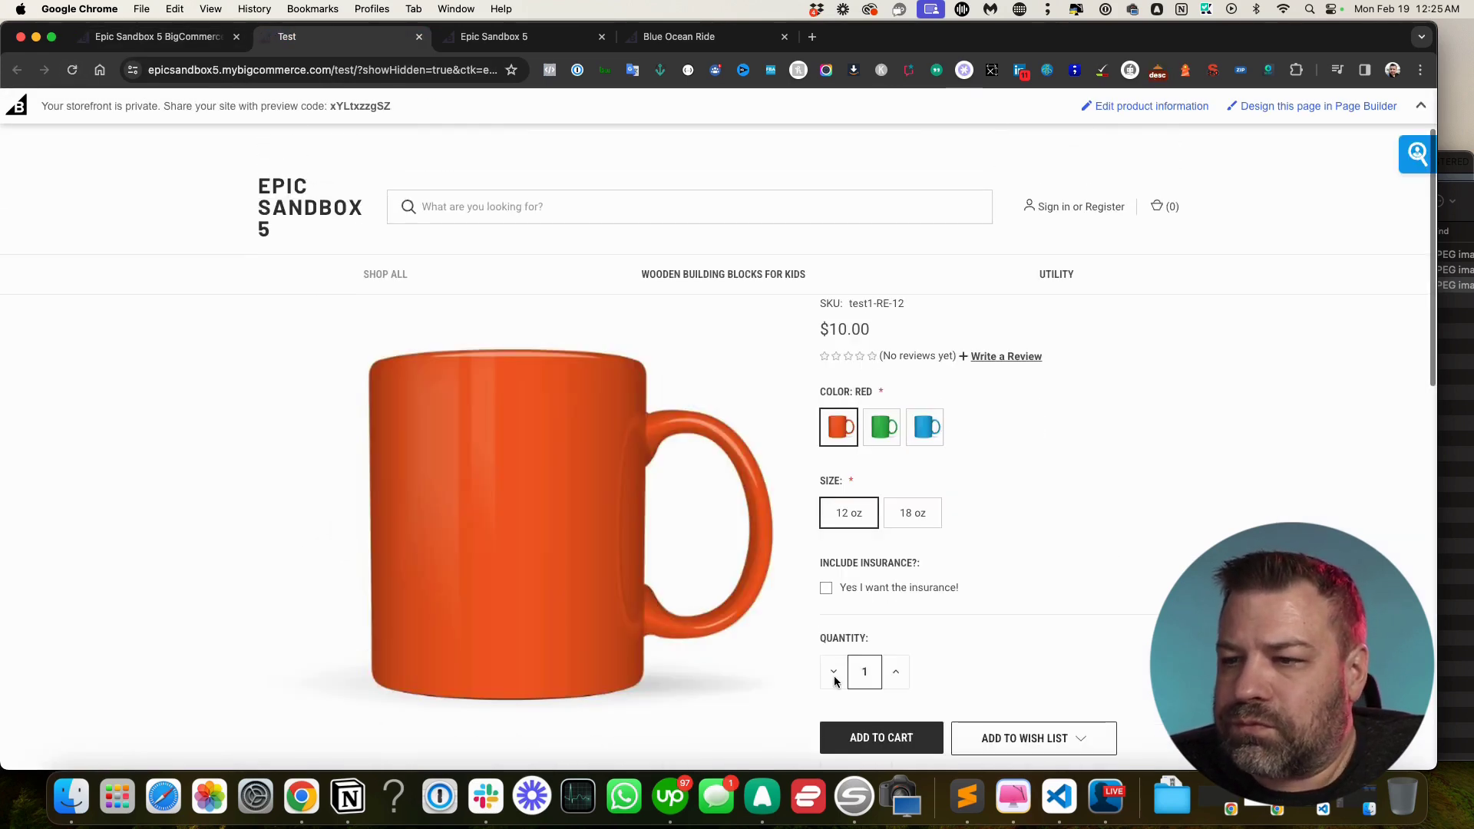
left_click(827, 589)
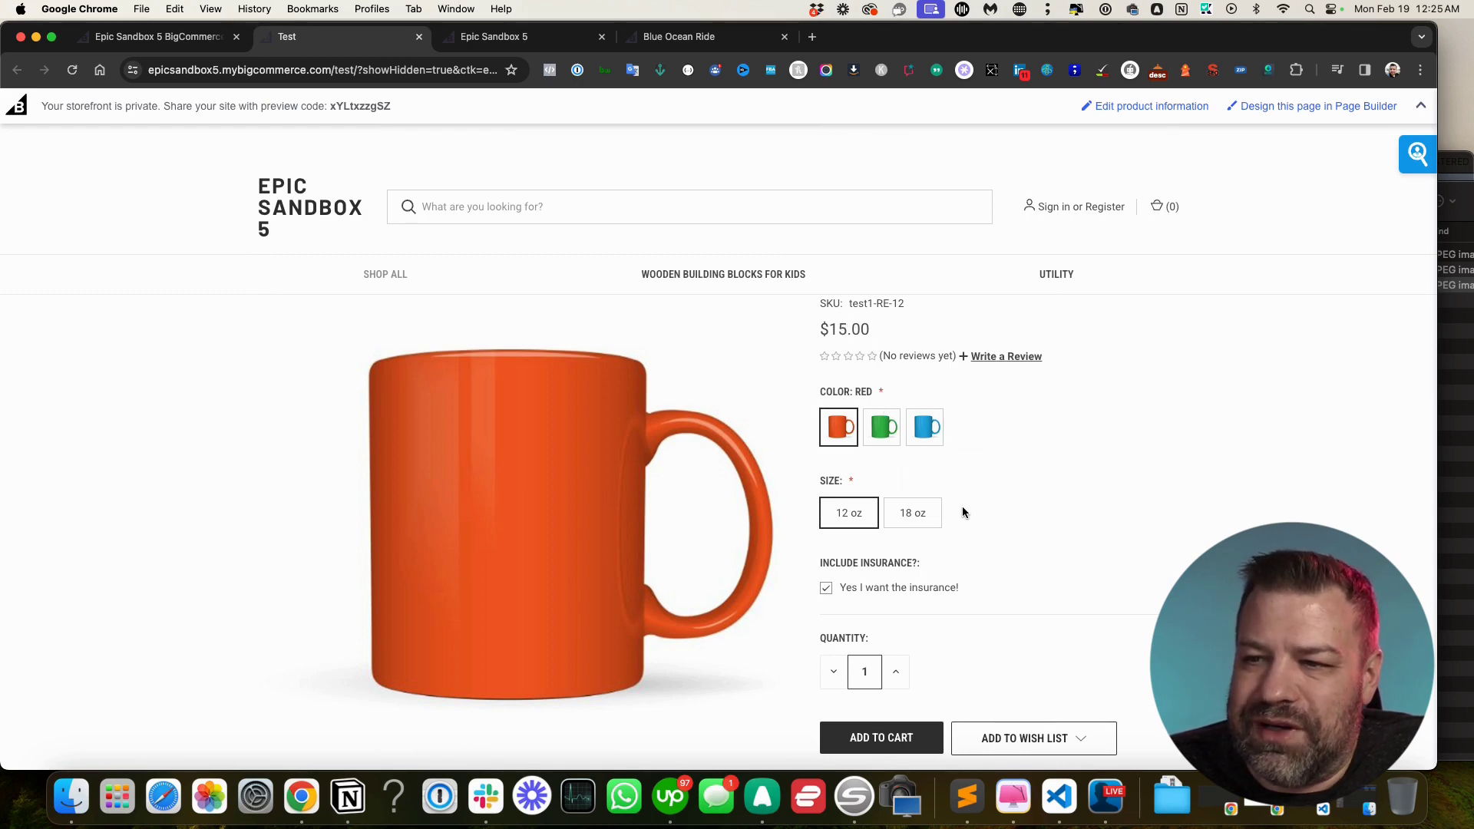
Back in the product editor, change the type of the "Include Insurance?" modifier option to Text Field
left_click(154, 36)
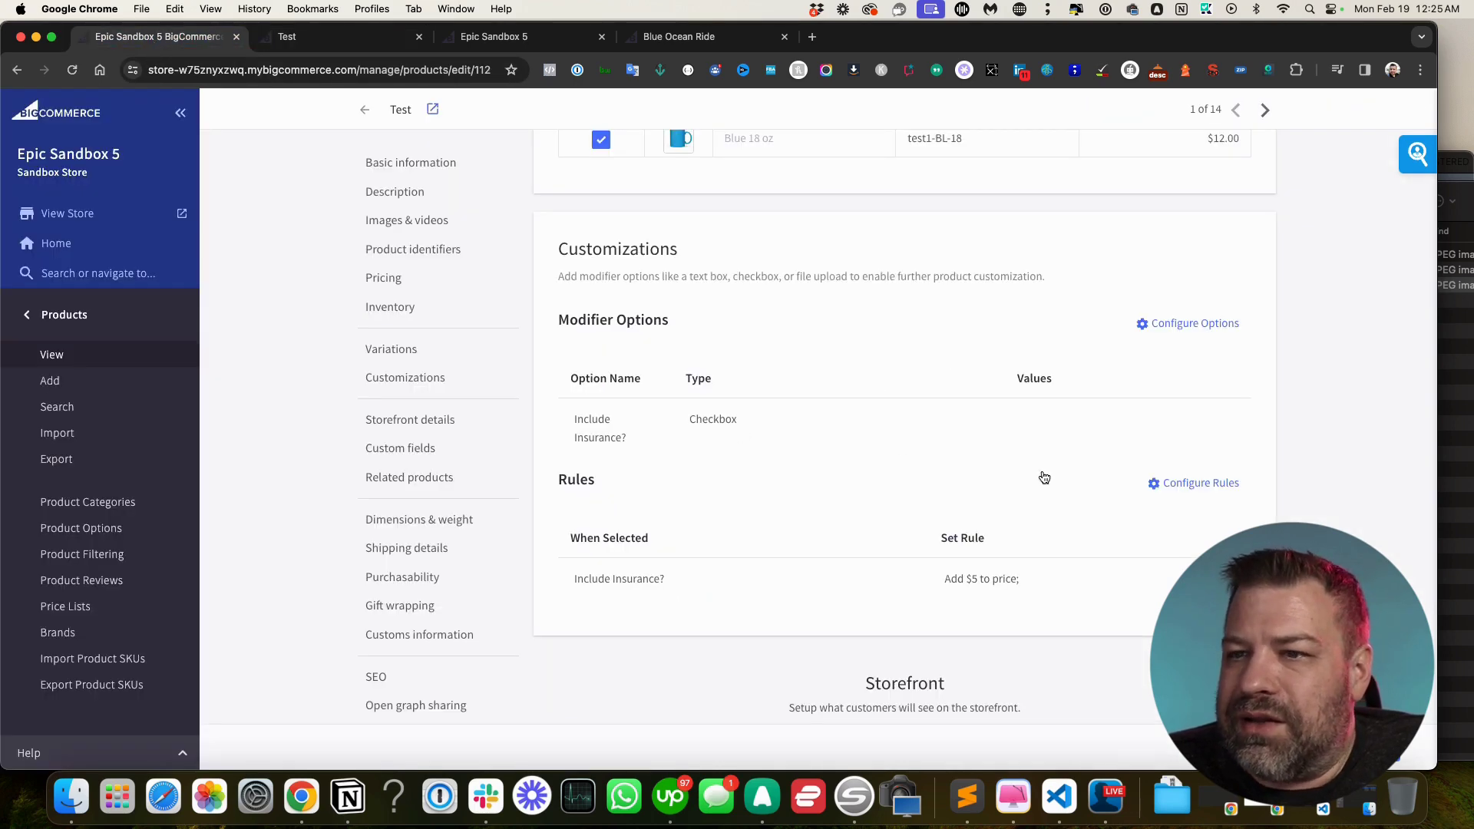
left_click(1187, 327)
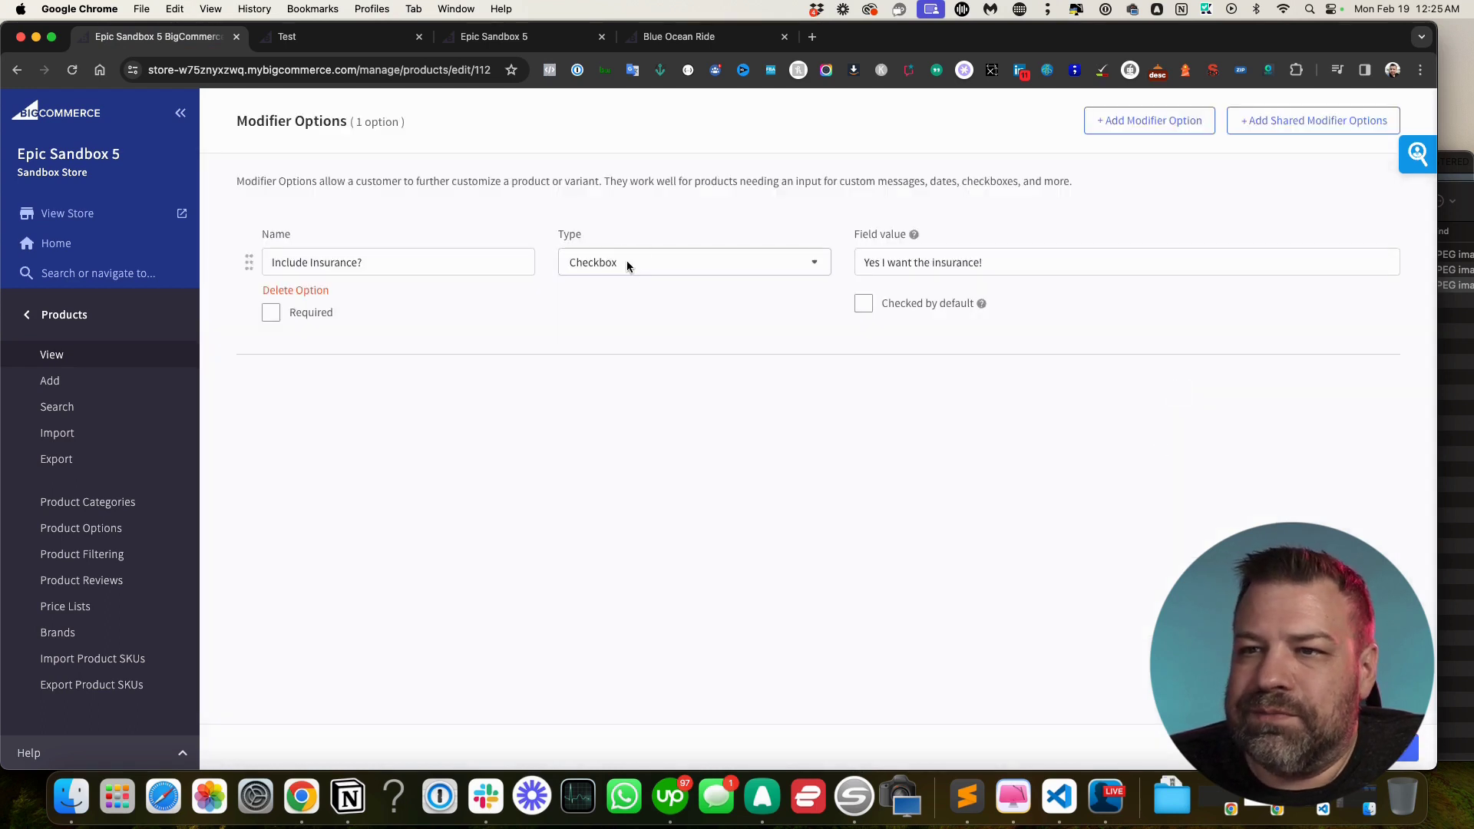
left_click(626, 264)
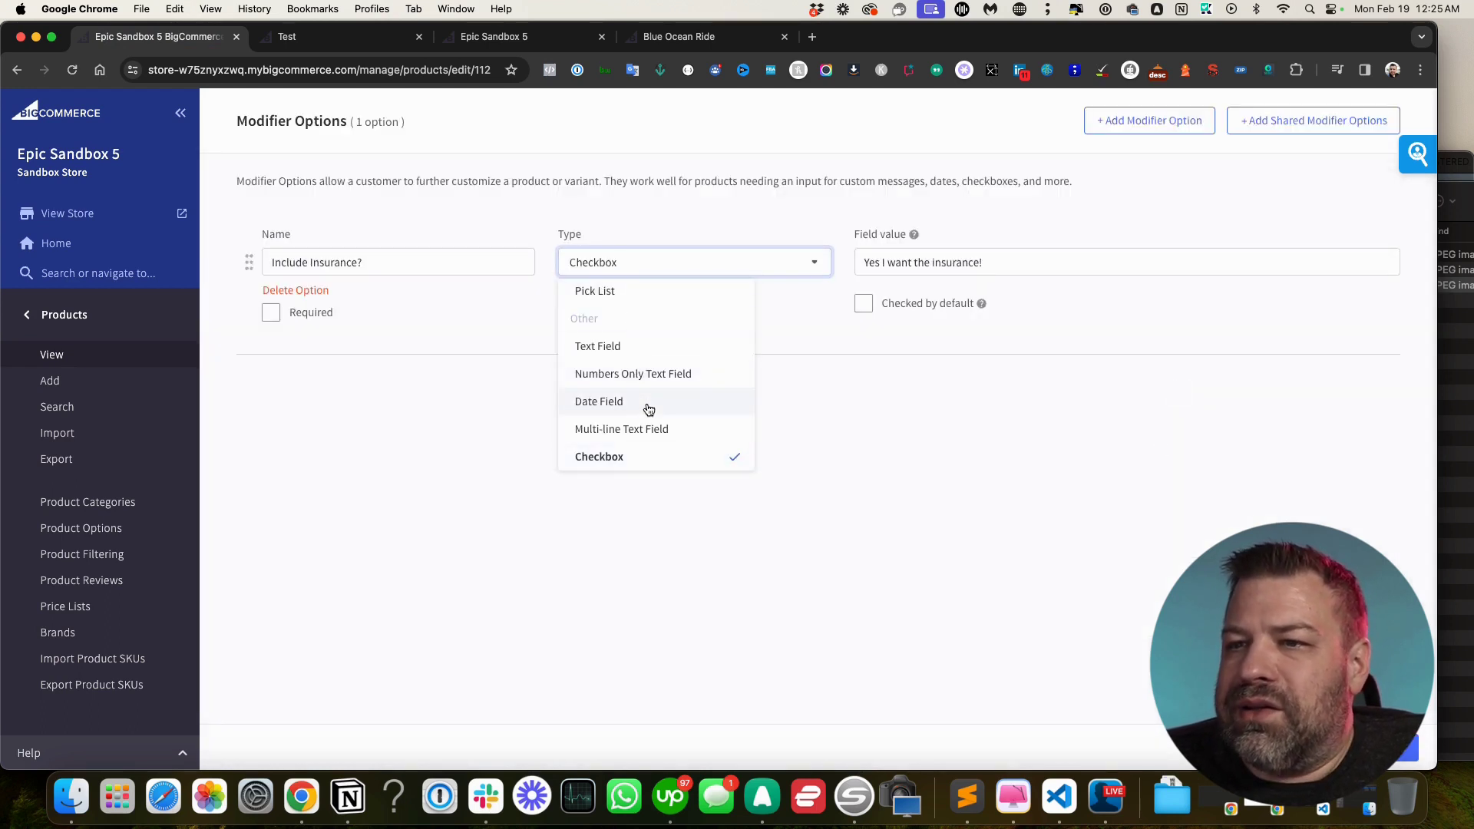
scroll(649, 409, "up", 2)
left_click(608, 376)
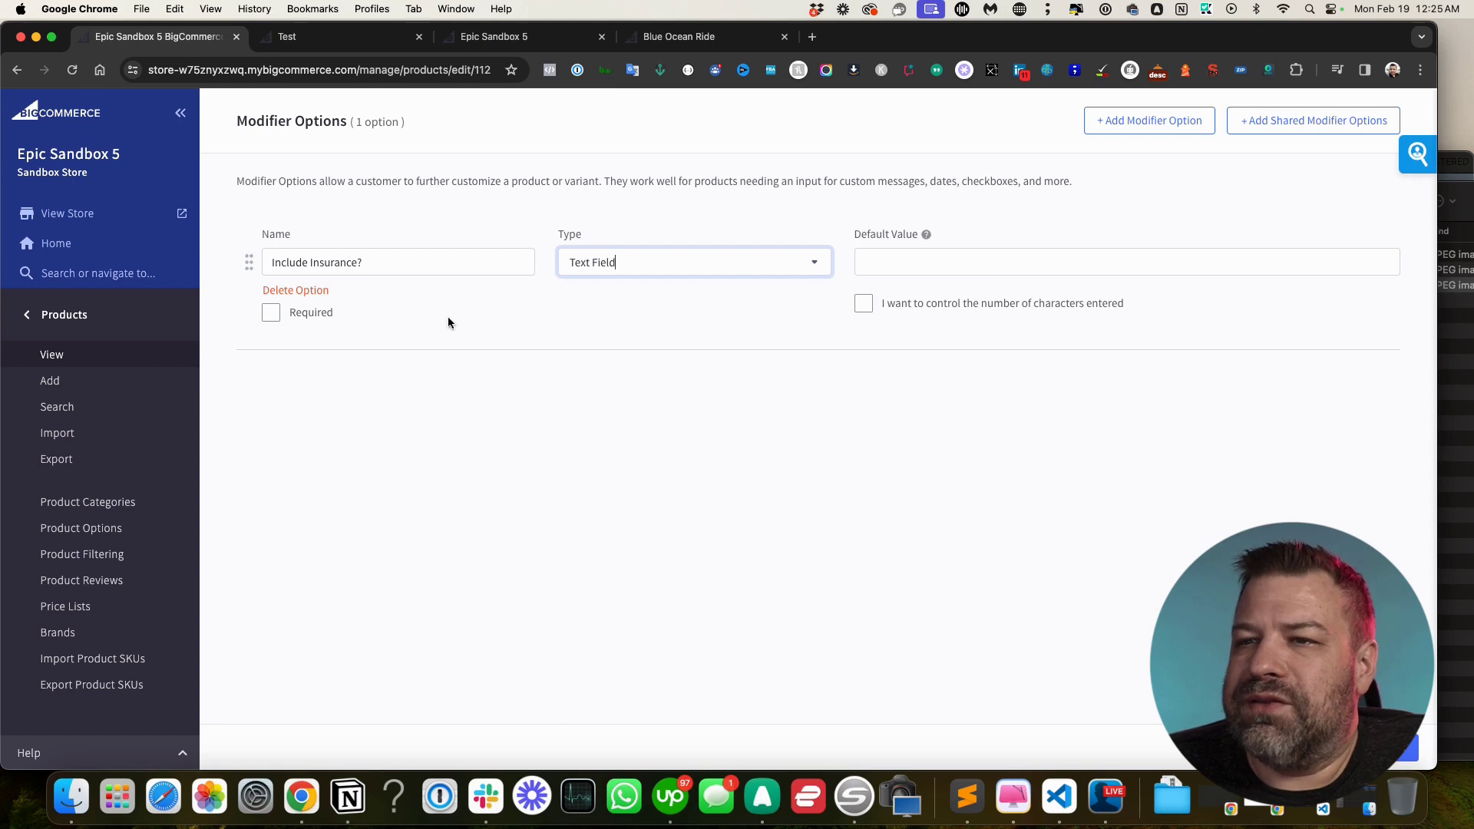
Rename the "Include Insurance?" modifier option to "Monogram Initials (3 Letters)"
triple_click(389, 263)
type("N")
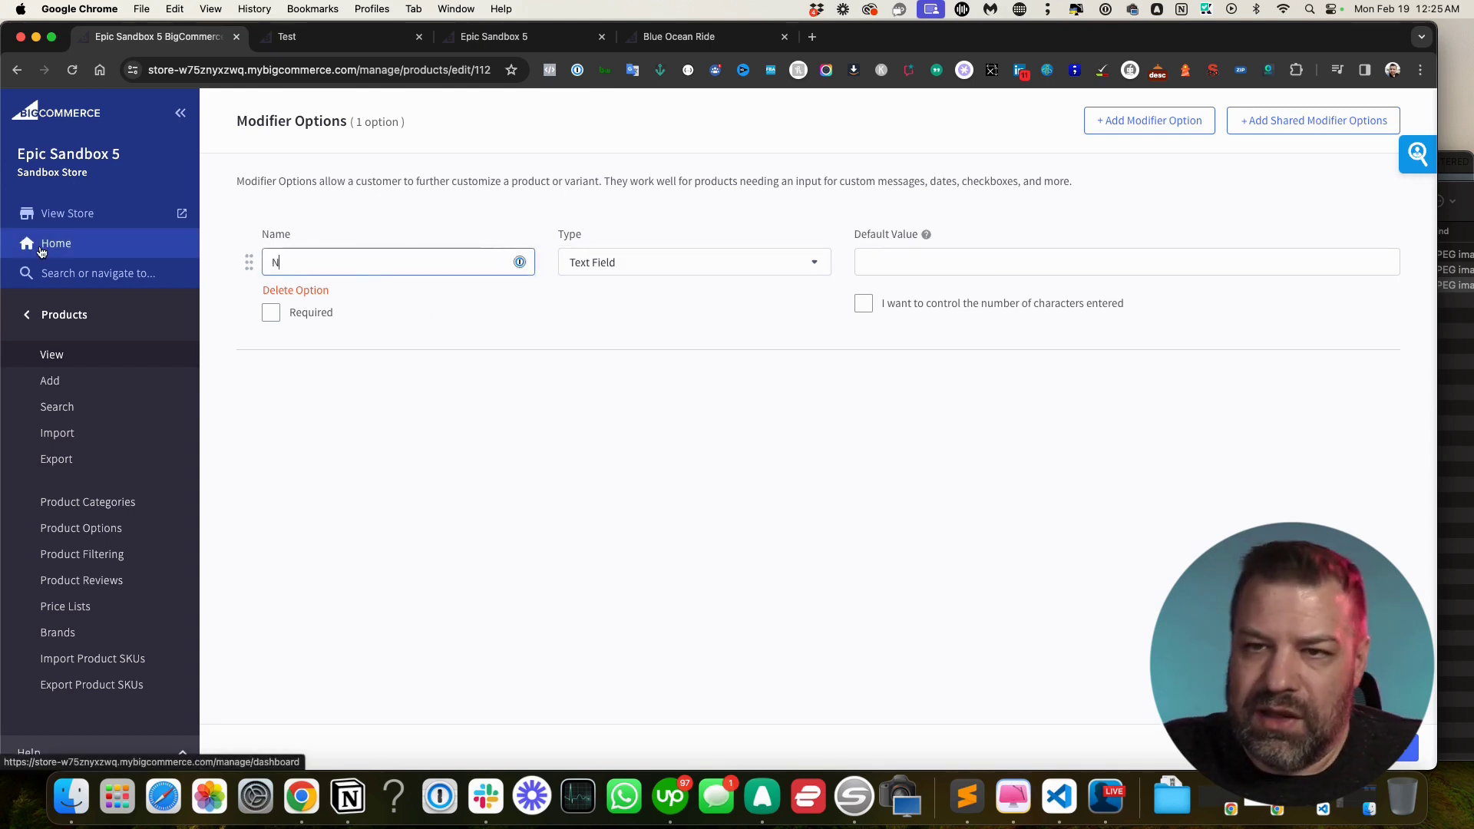
type("a")
key("BackSpace")
key("BackSpace")
type("I")
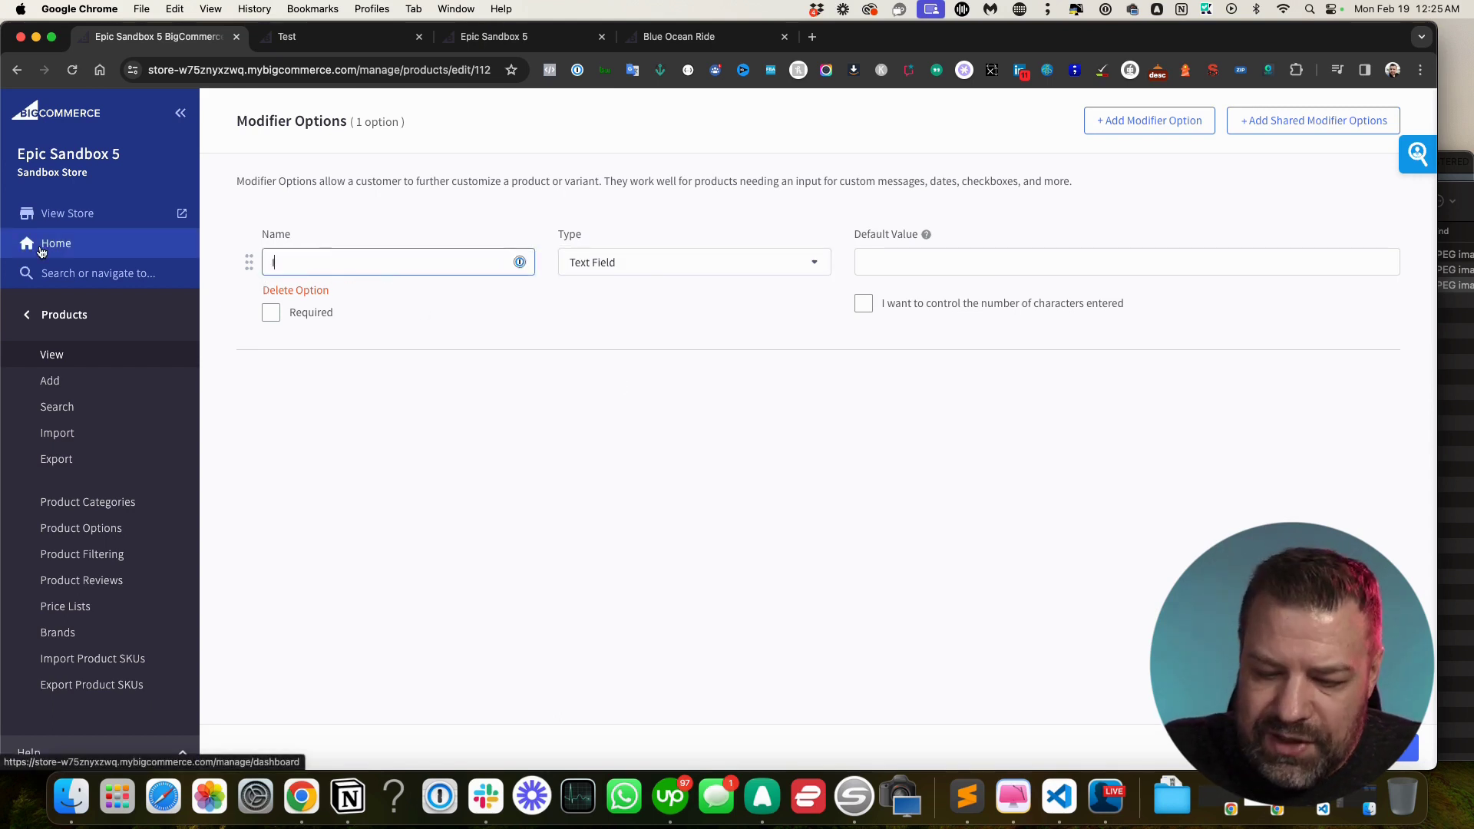
type("nitials")
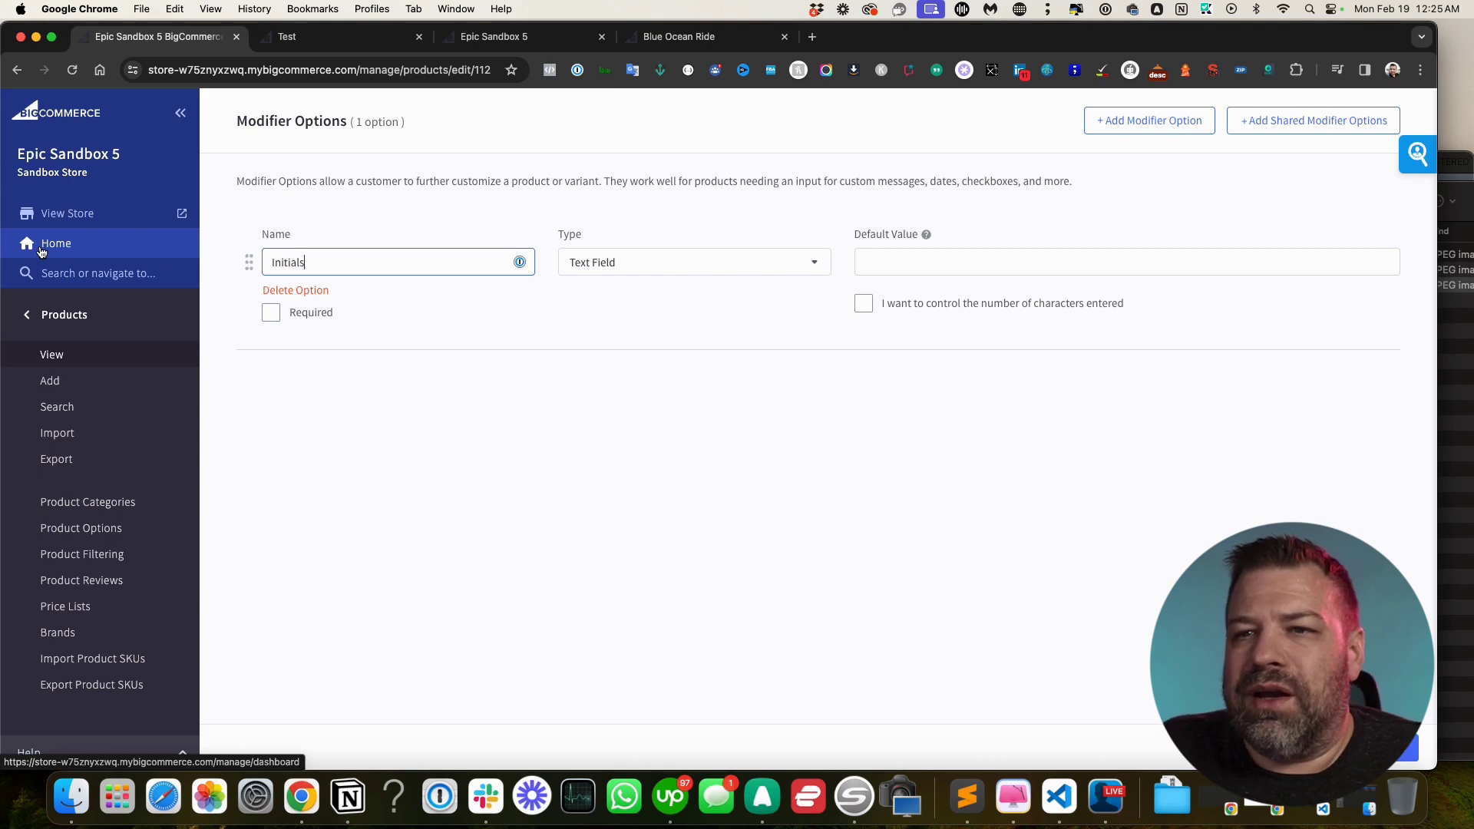
type("Y")
key("BackSpace")
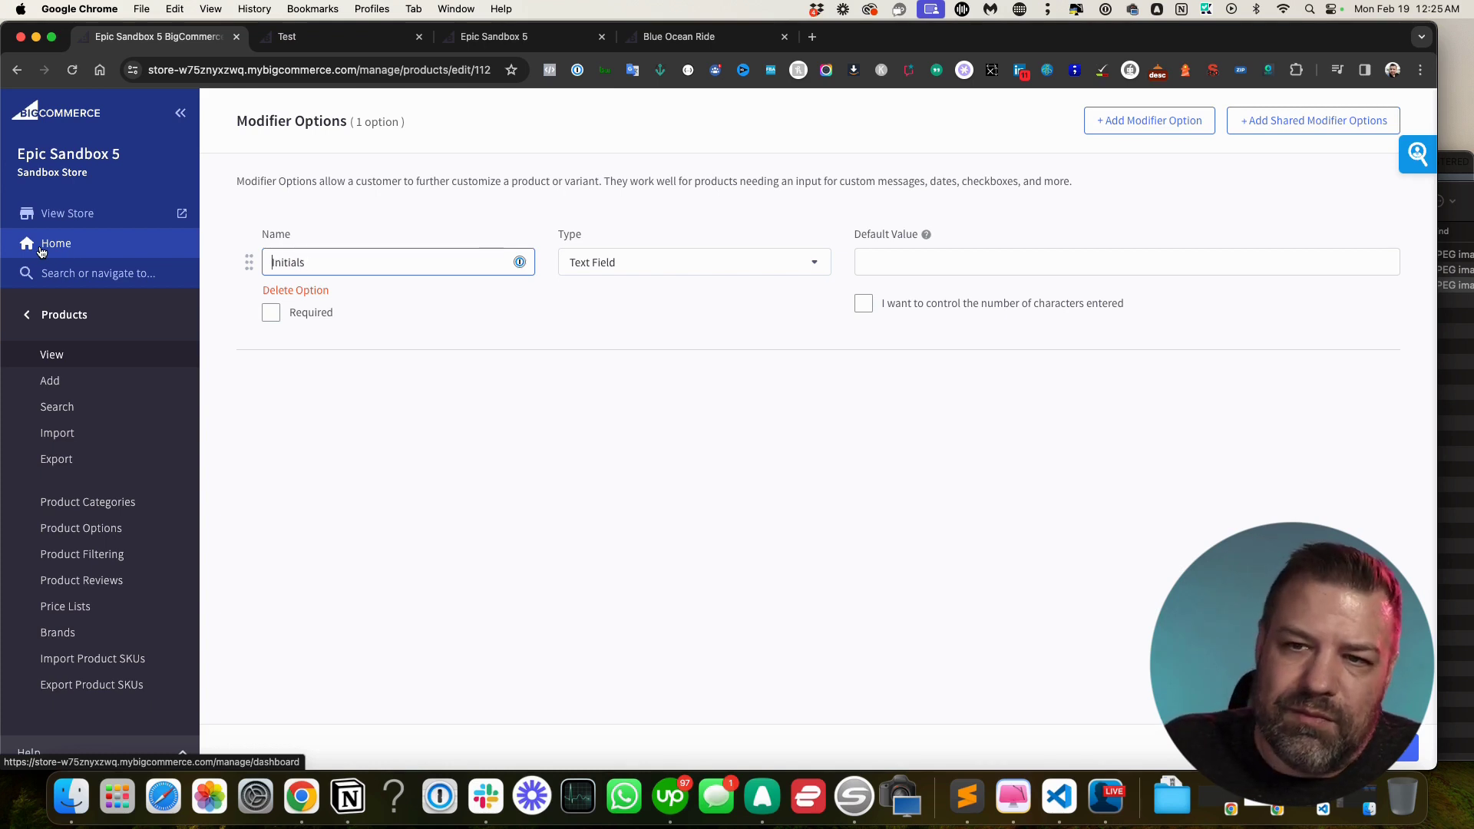
type("Monogram Initials")
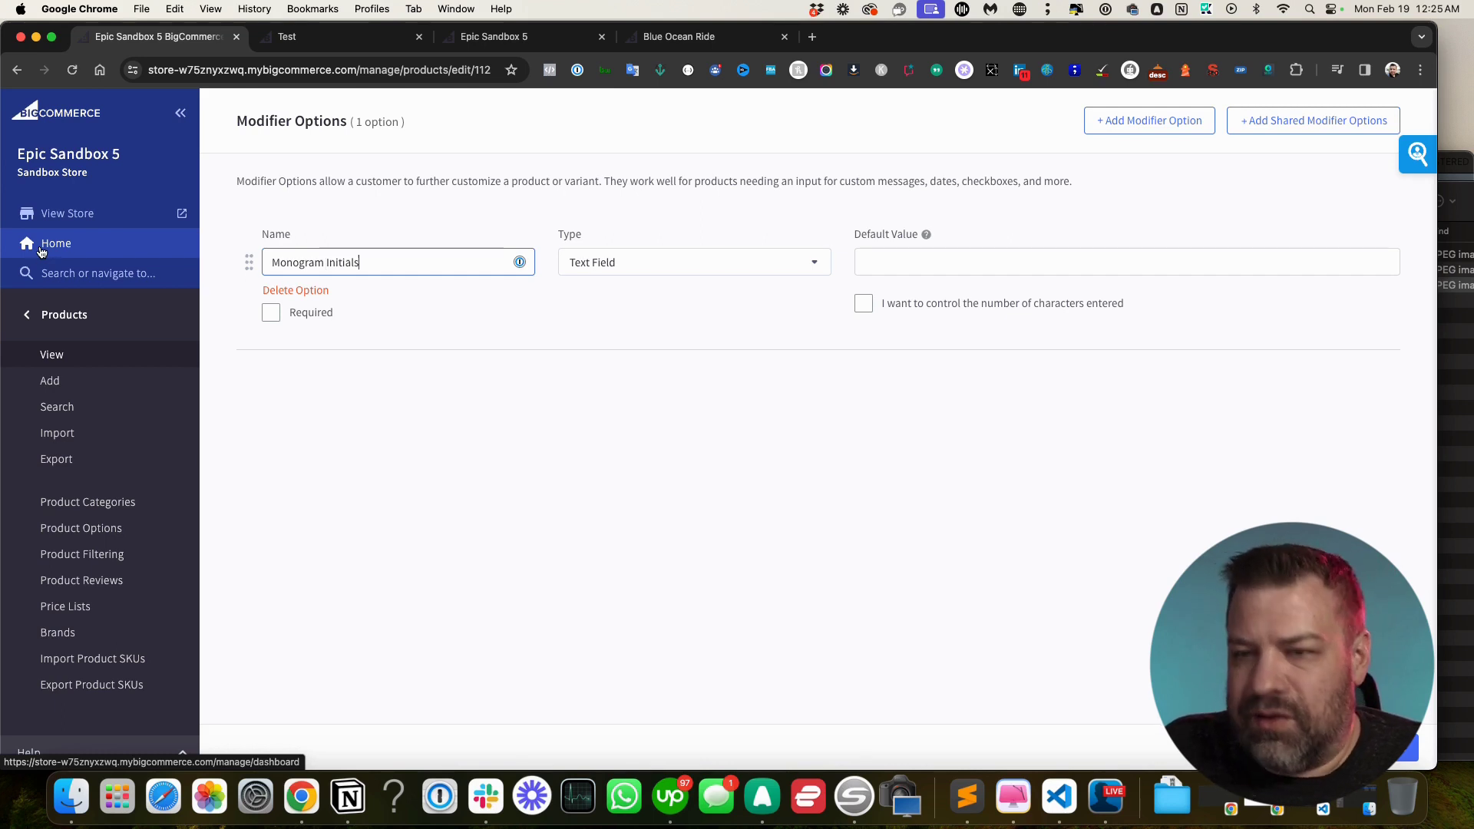
type(" (3 Letters")
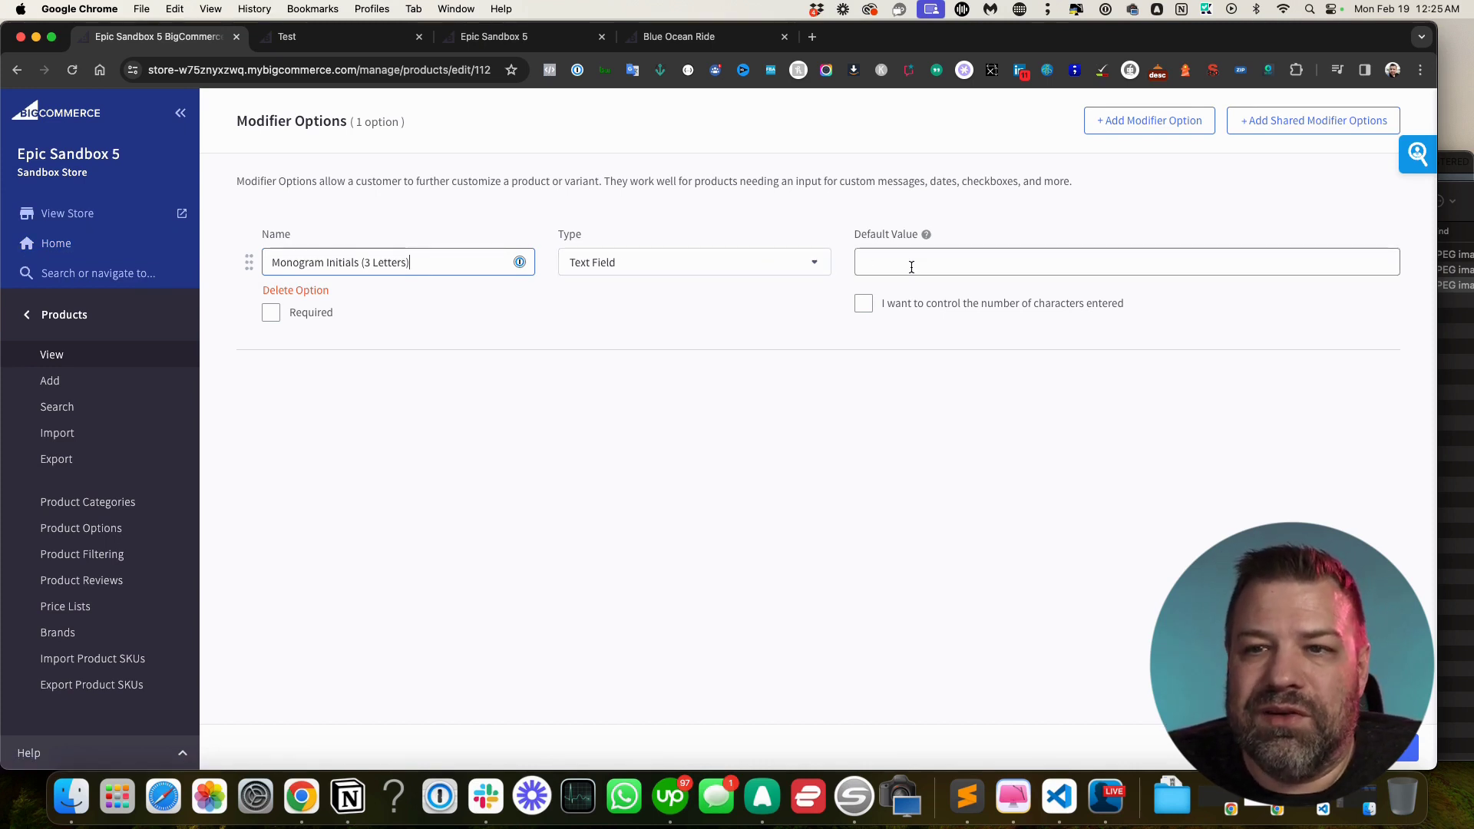
Limit the monogram initials text field to a minimum of 1 and a maximum of 3 characters, and save the option
left_click(865, 306)
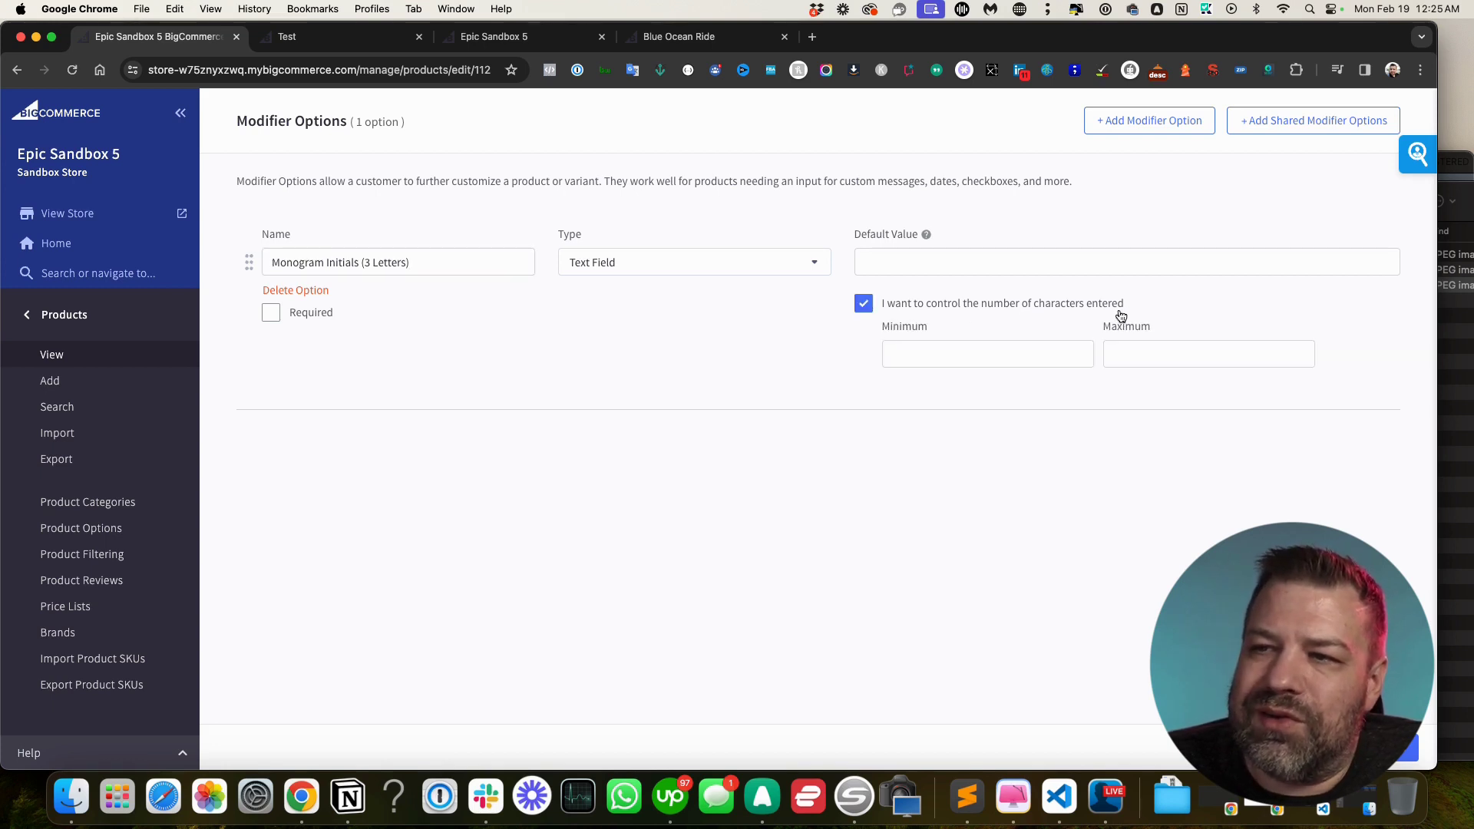
left_click(948, 351)
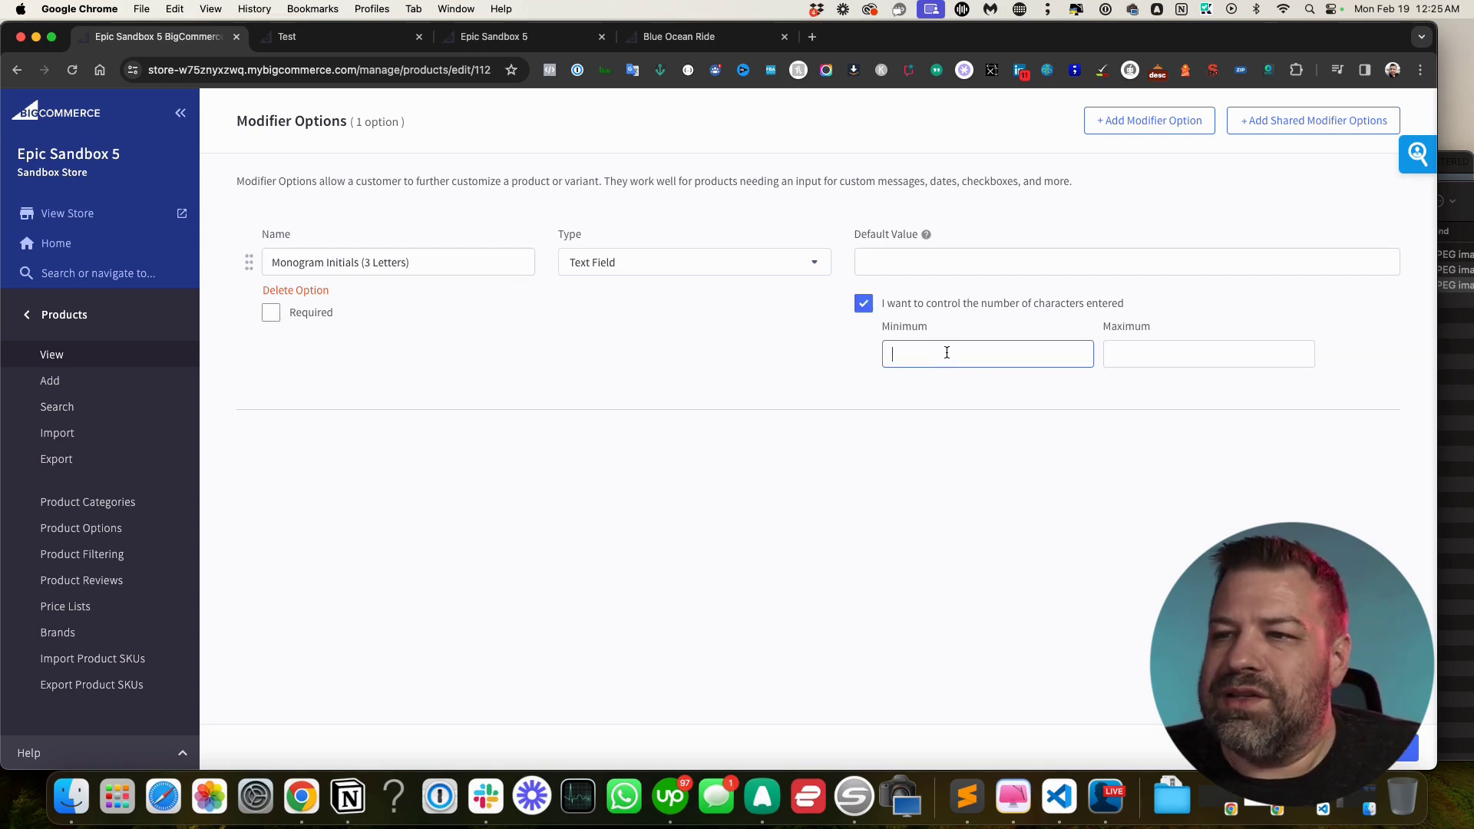
key("Tab")
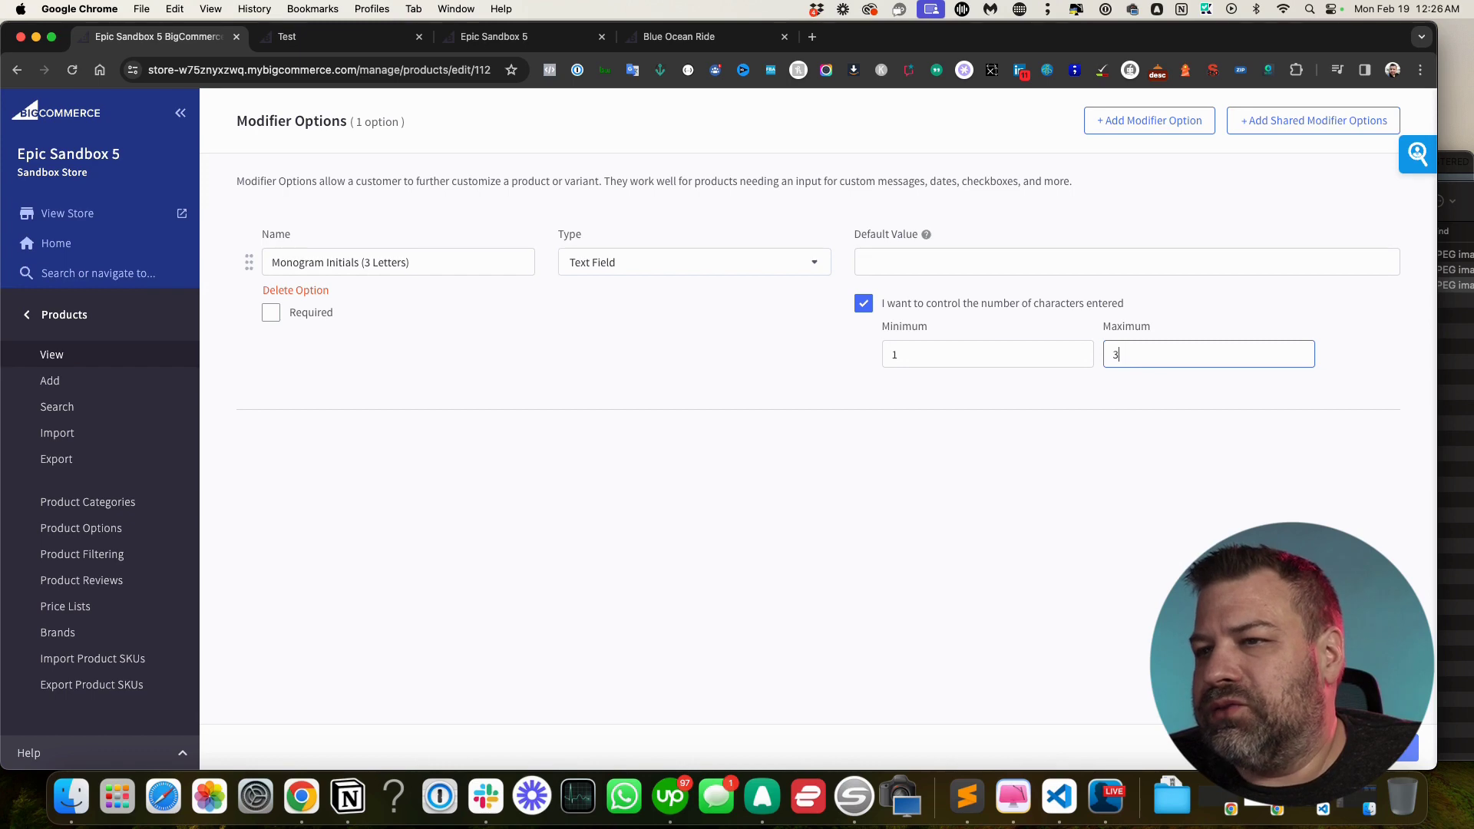
key("Return")
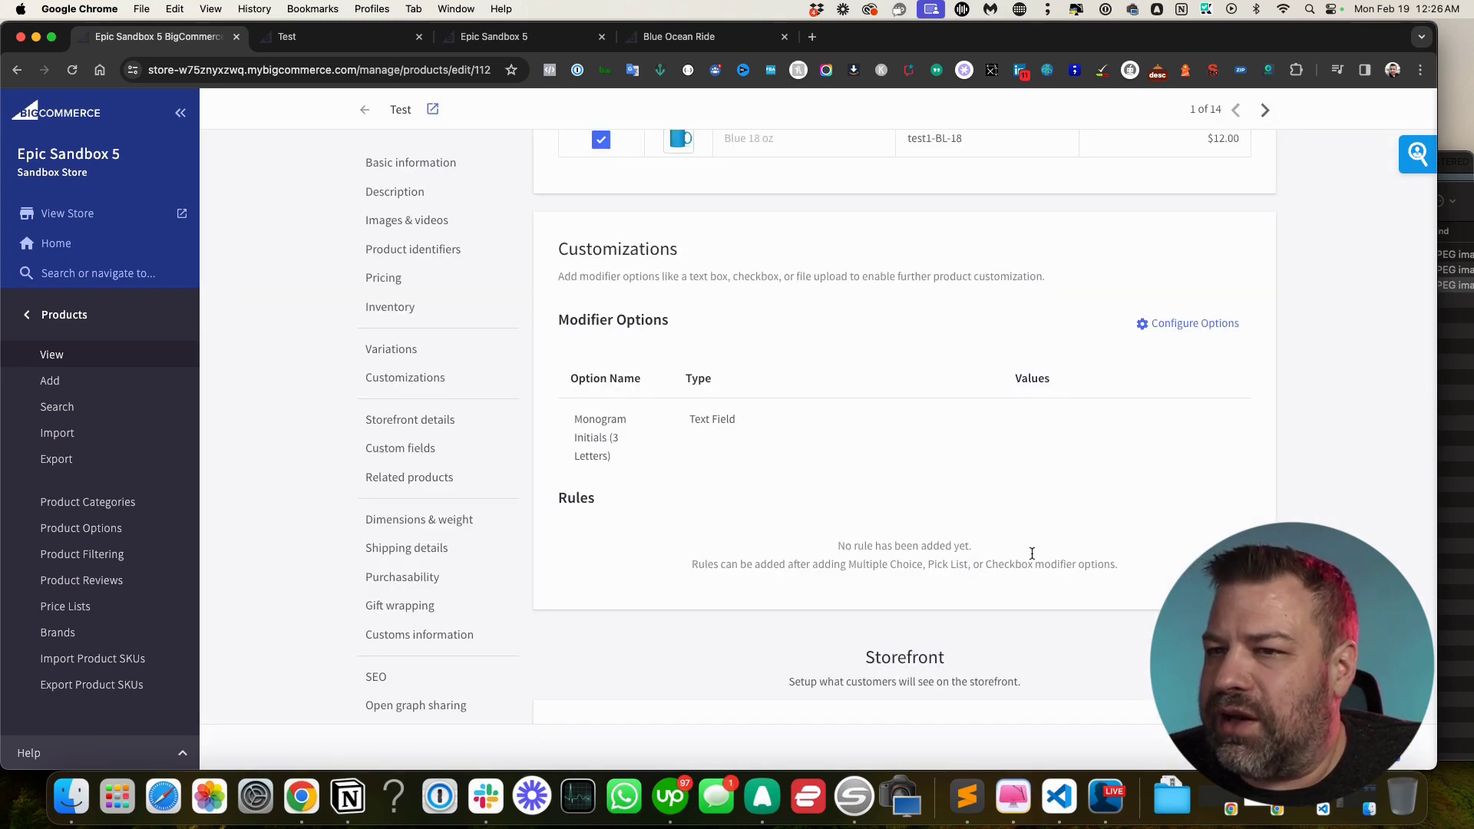
Add a Checkbox modifier option named "Include Monogram?" and place it above the monogram initials option
scroll(817, 487, "up", 2)
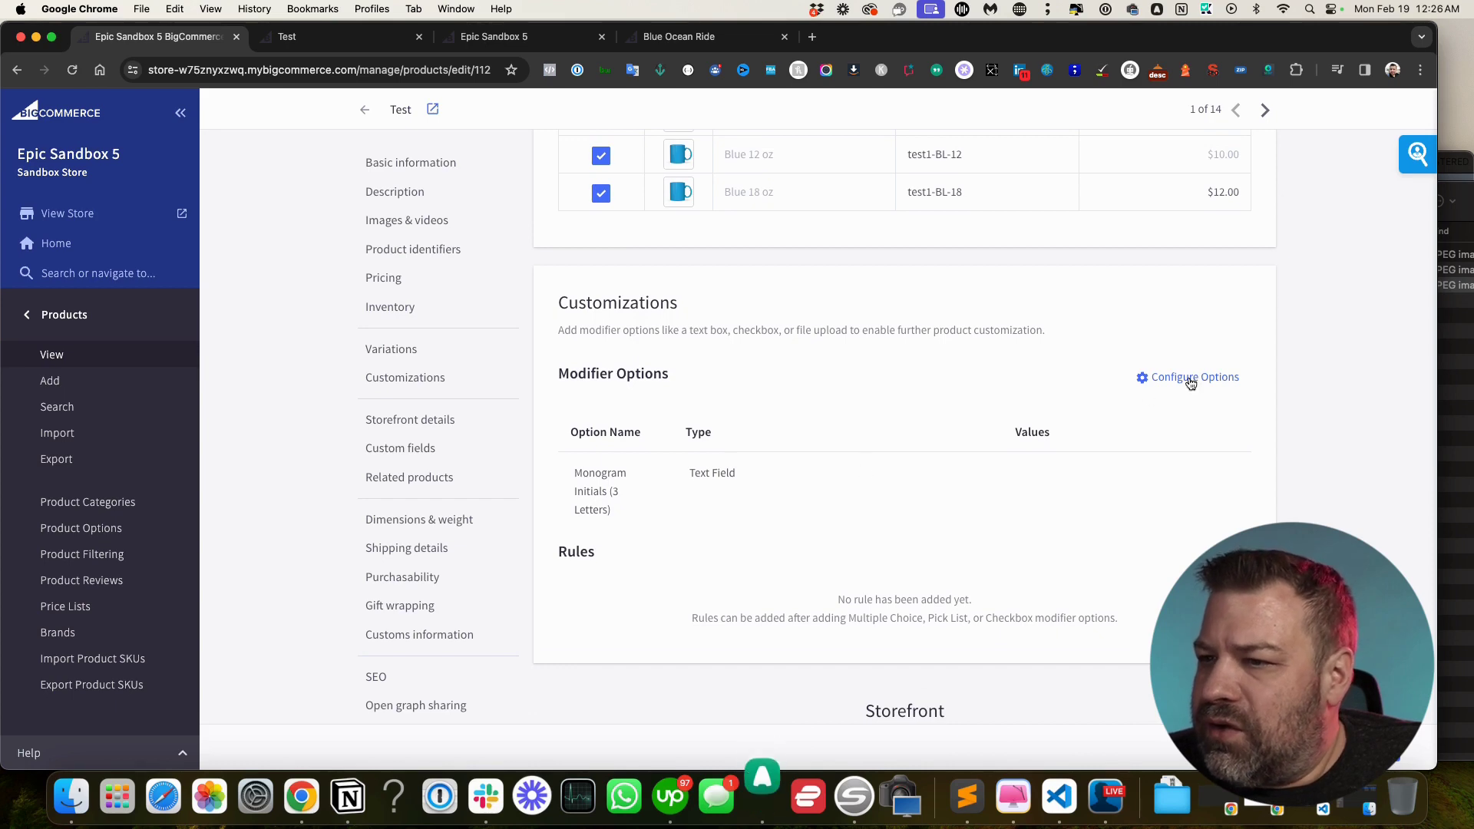
scroll(1189, 380, "up", 1)
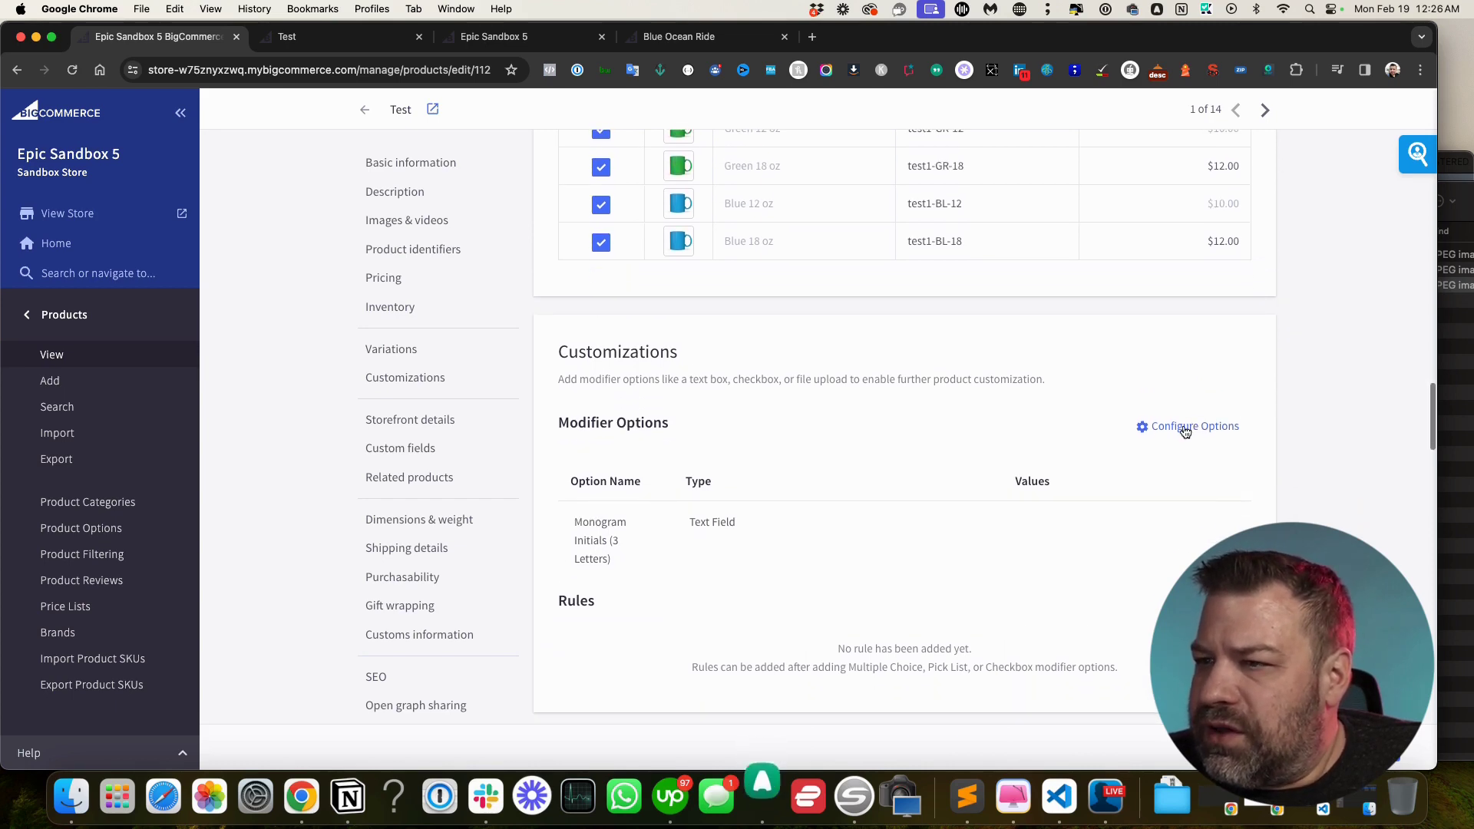
left_click(1186, 426)
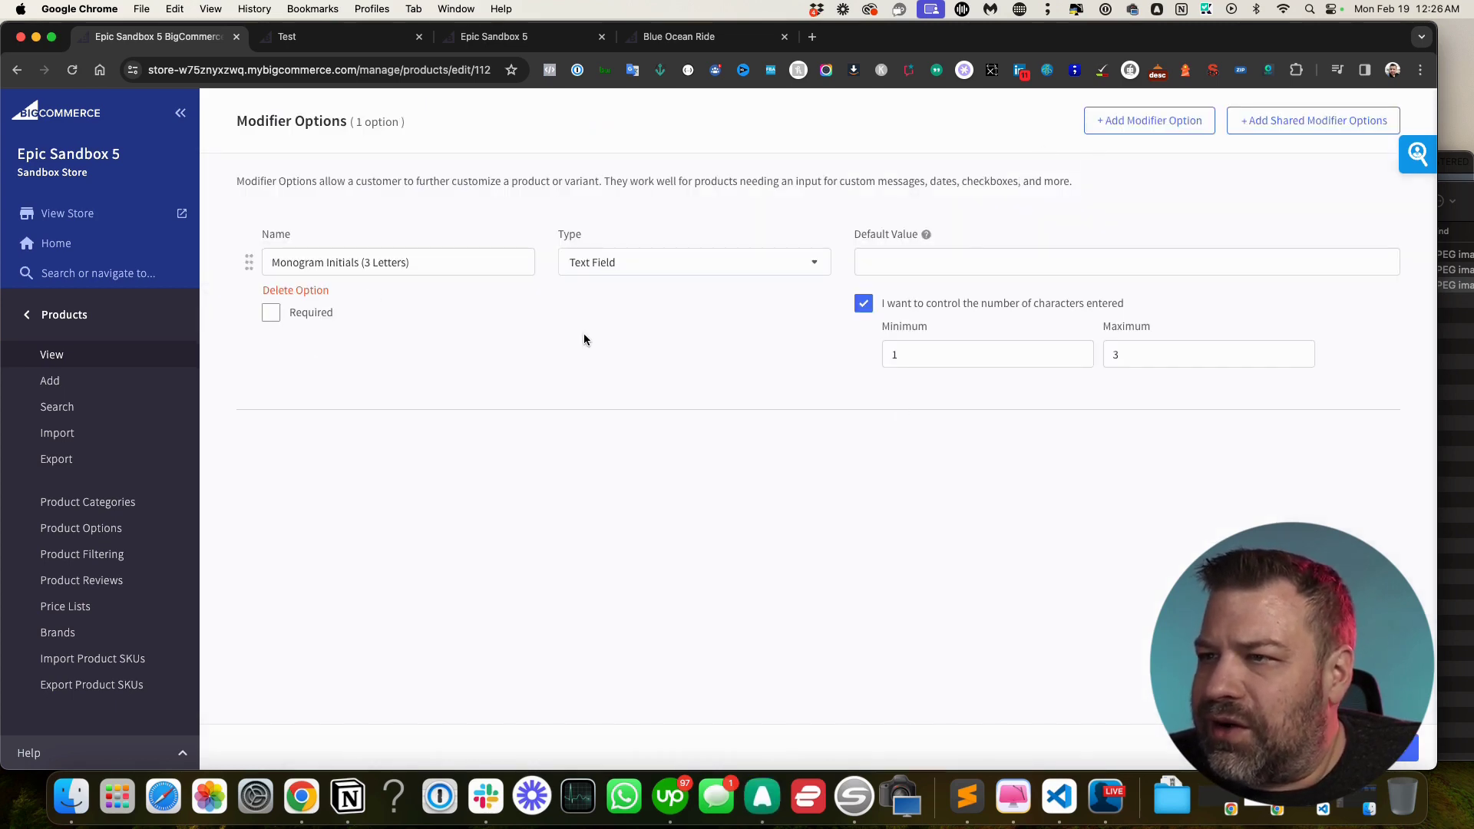
left_click(1151, 122)
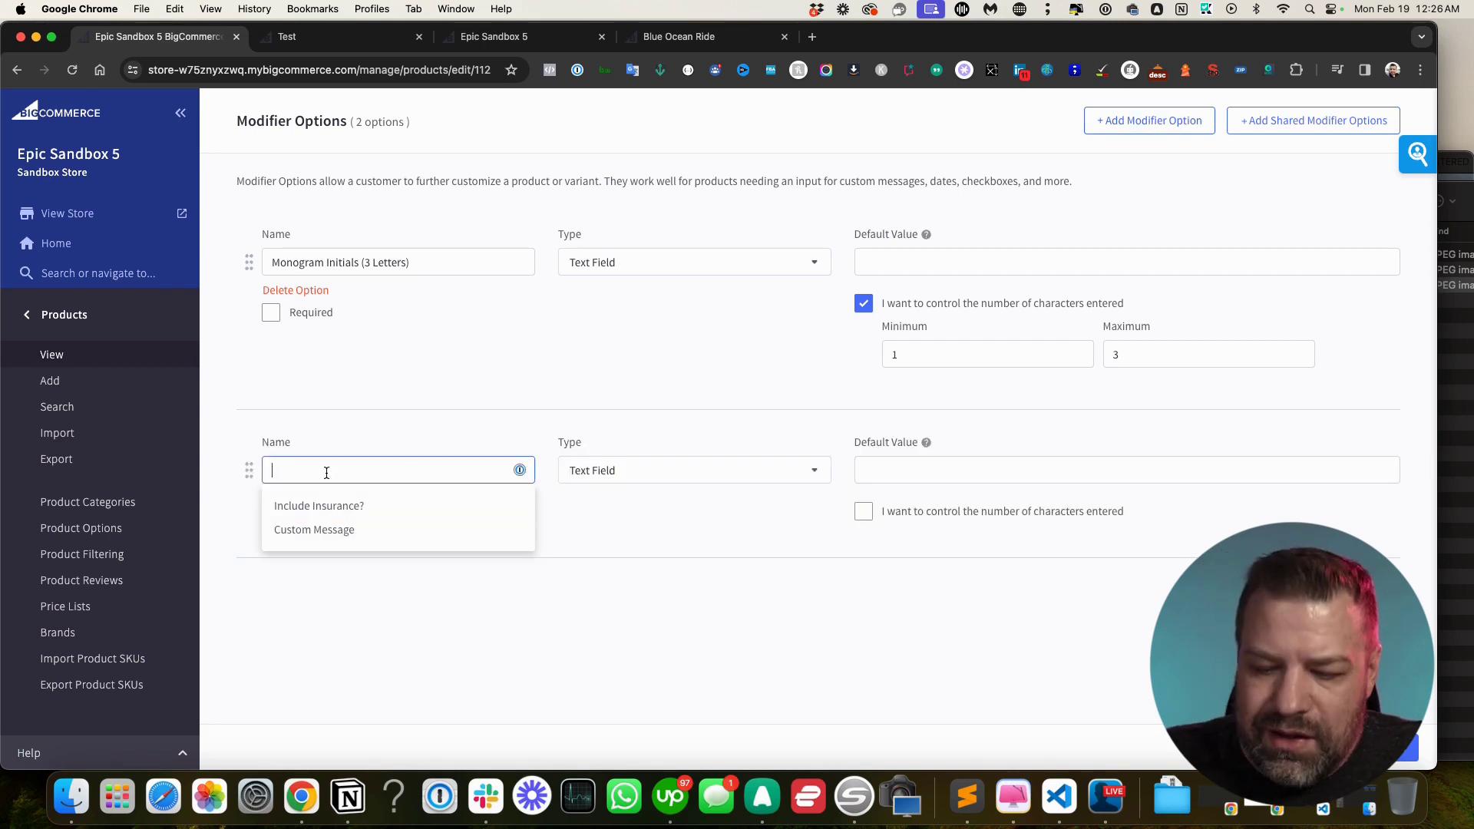
type("In")
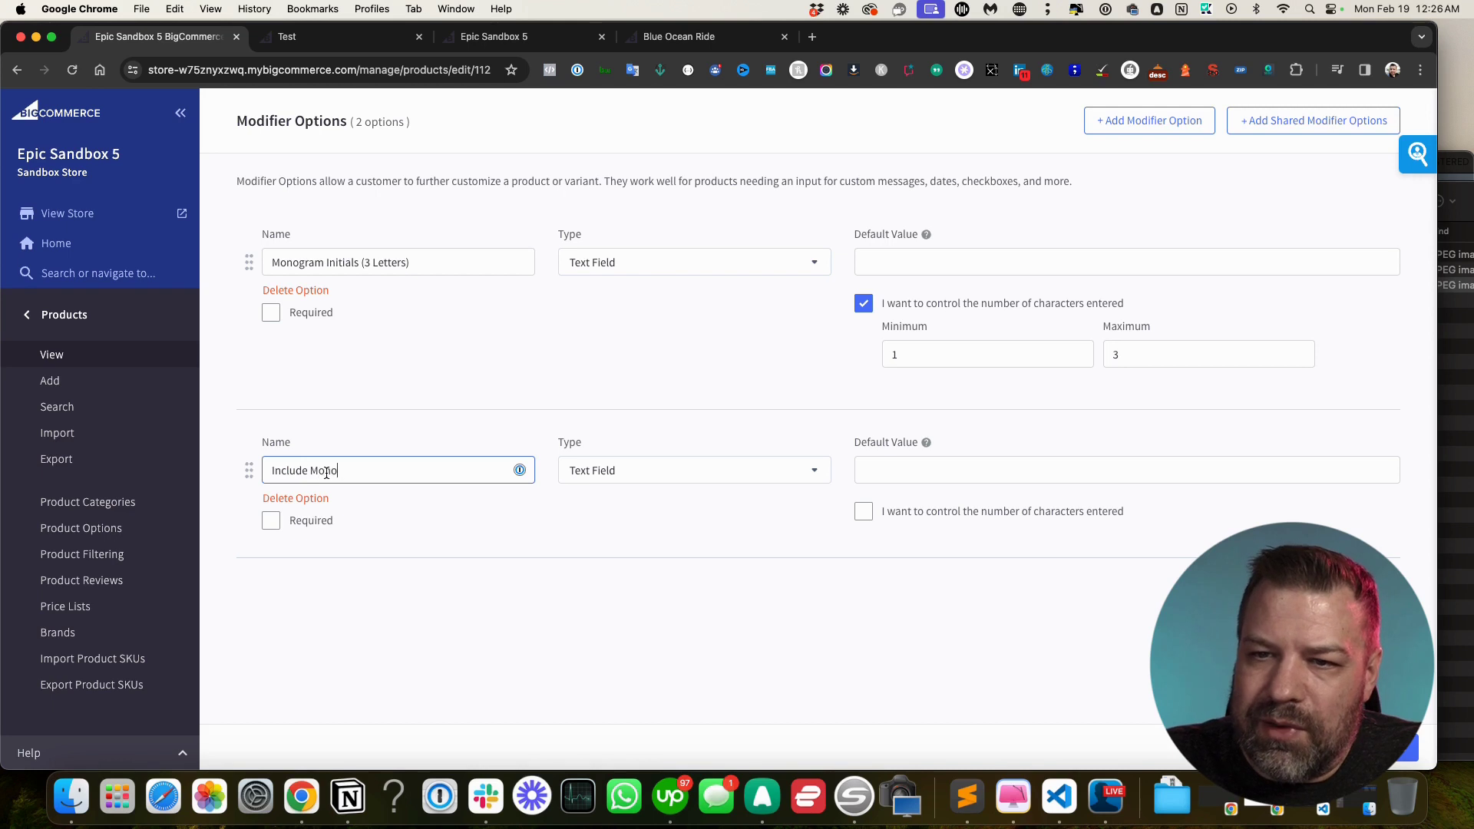
left_click(666, 471)
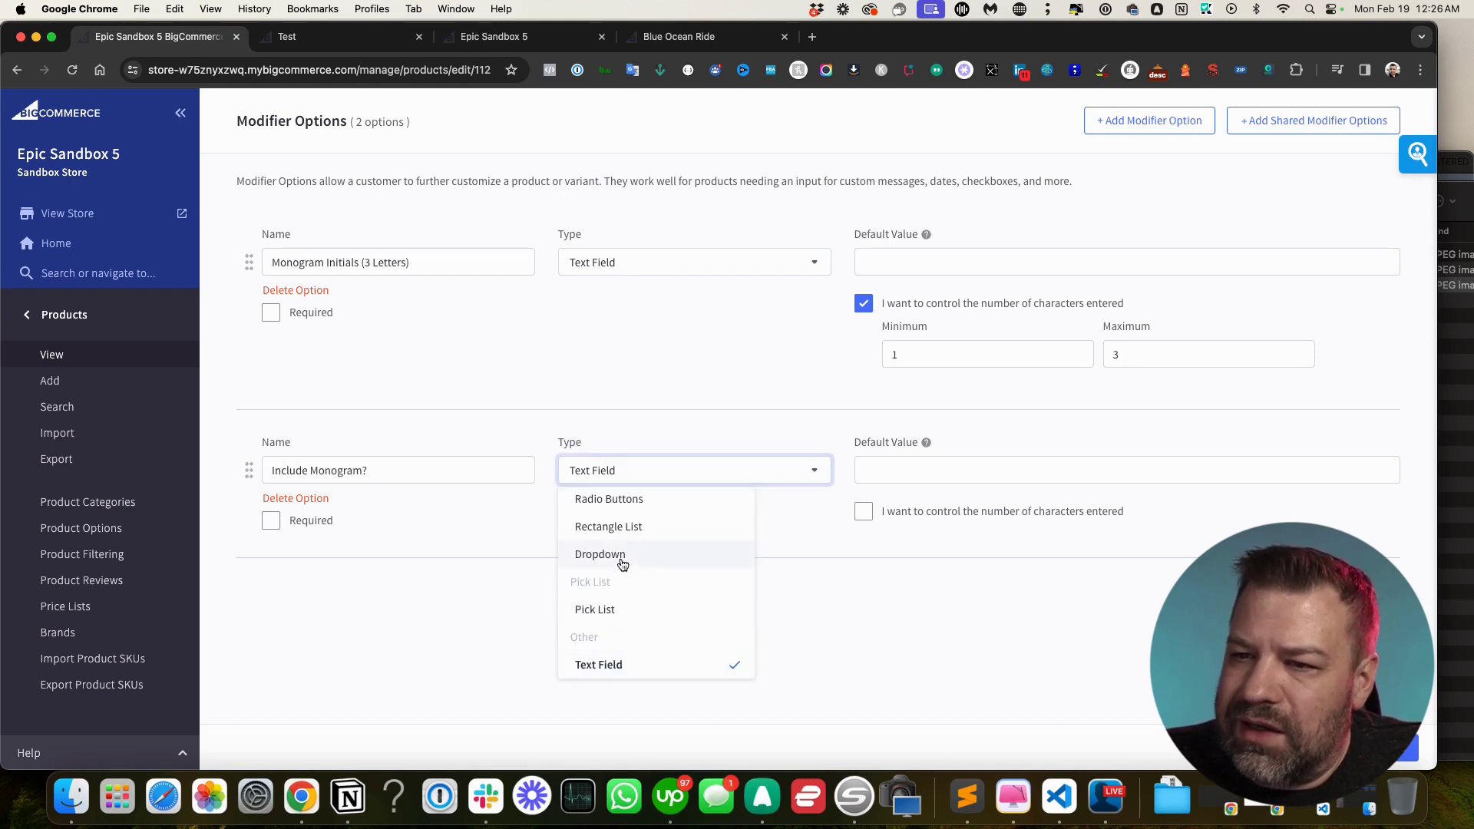
scroll(617, 578, "down", 4)
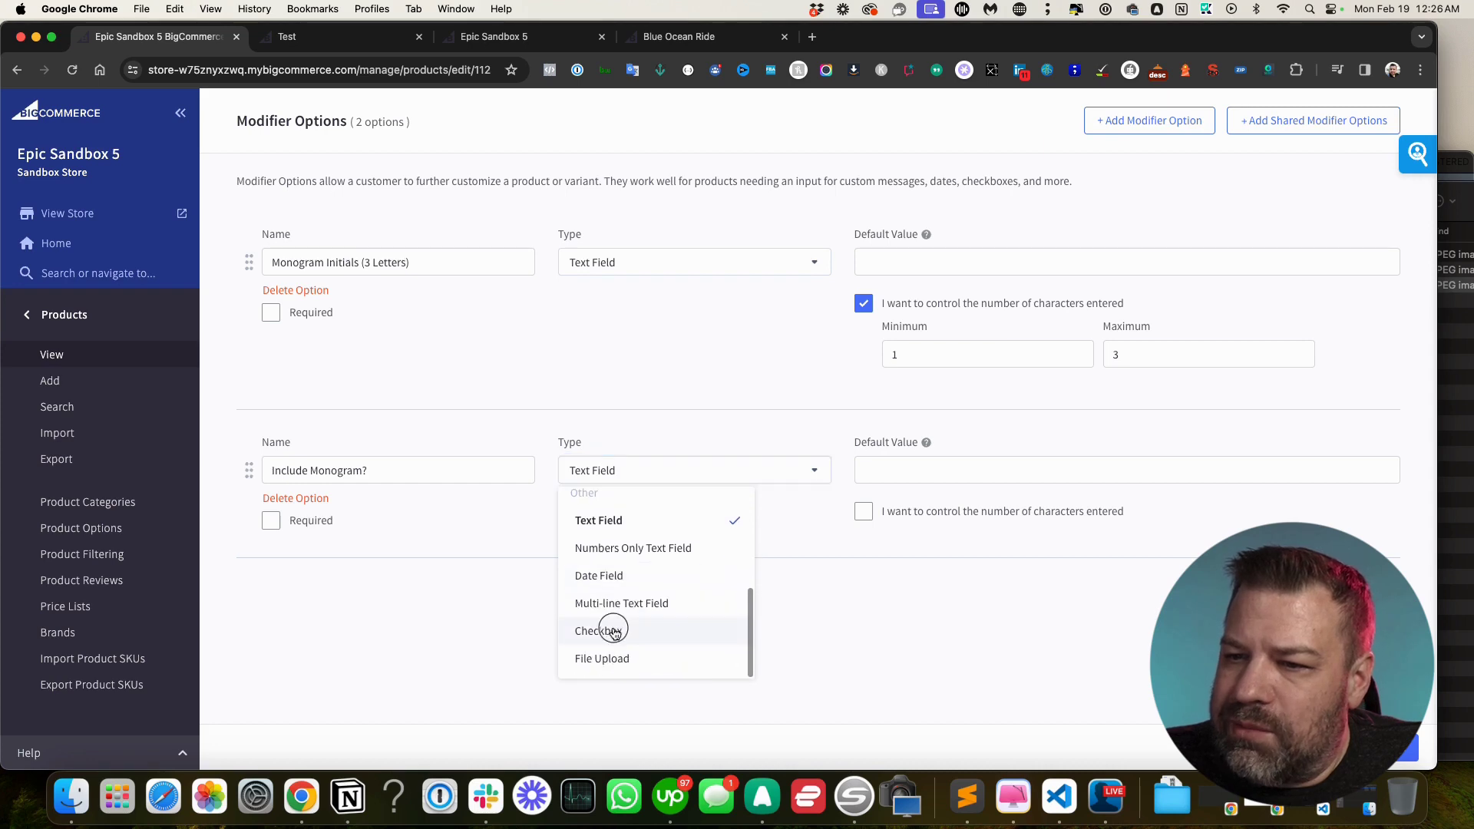
left_click(612, 641)
left_click_drag(246, 471, 247, 223)
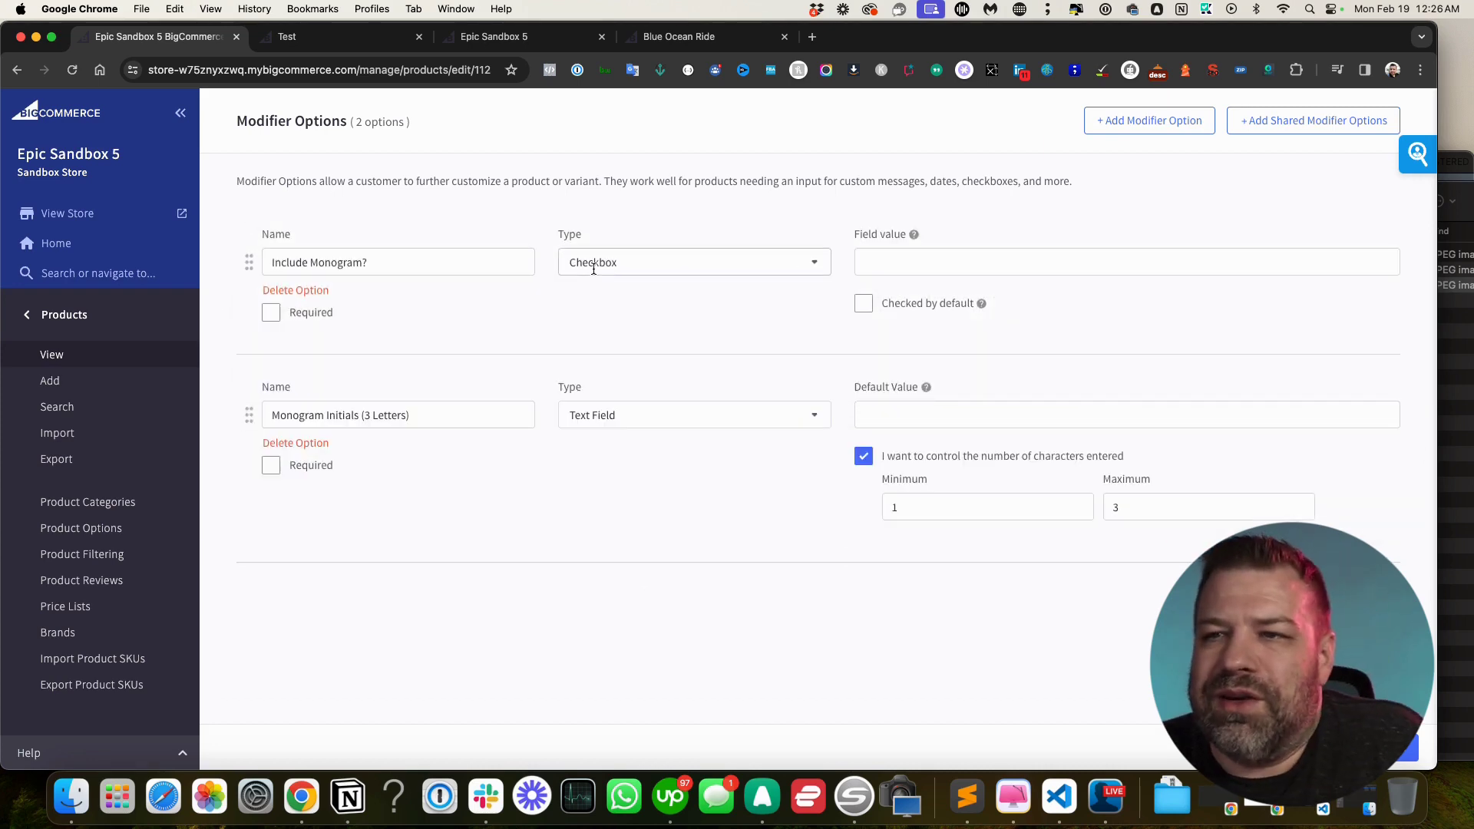
Set the "Include Monogram?" checkbox's field value to "Yes, include a monogram" and save the modifier options
left_click(883, 264)
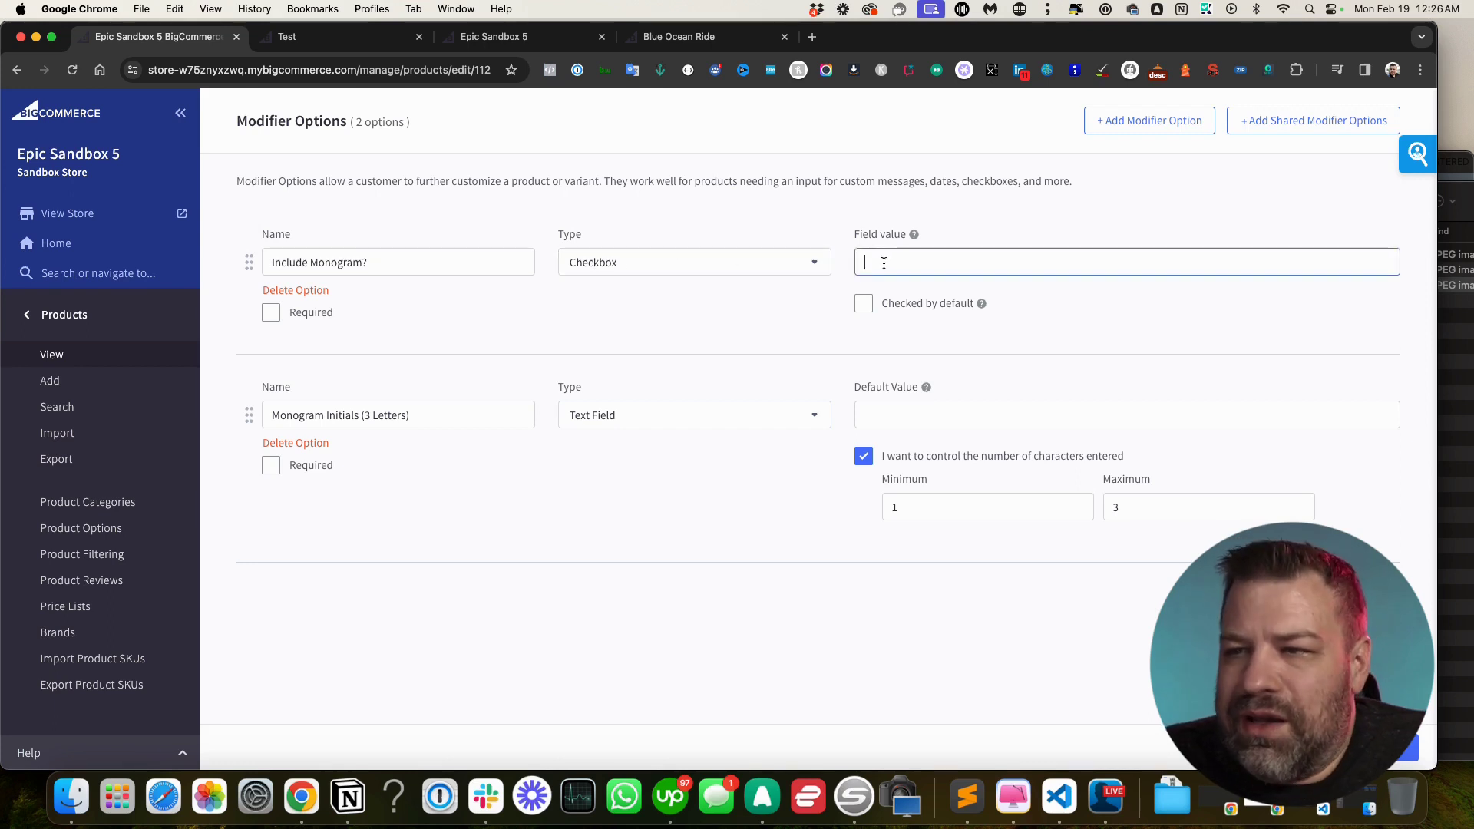
type("Include a monogram")
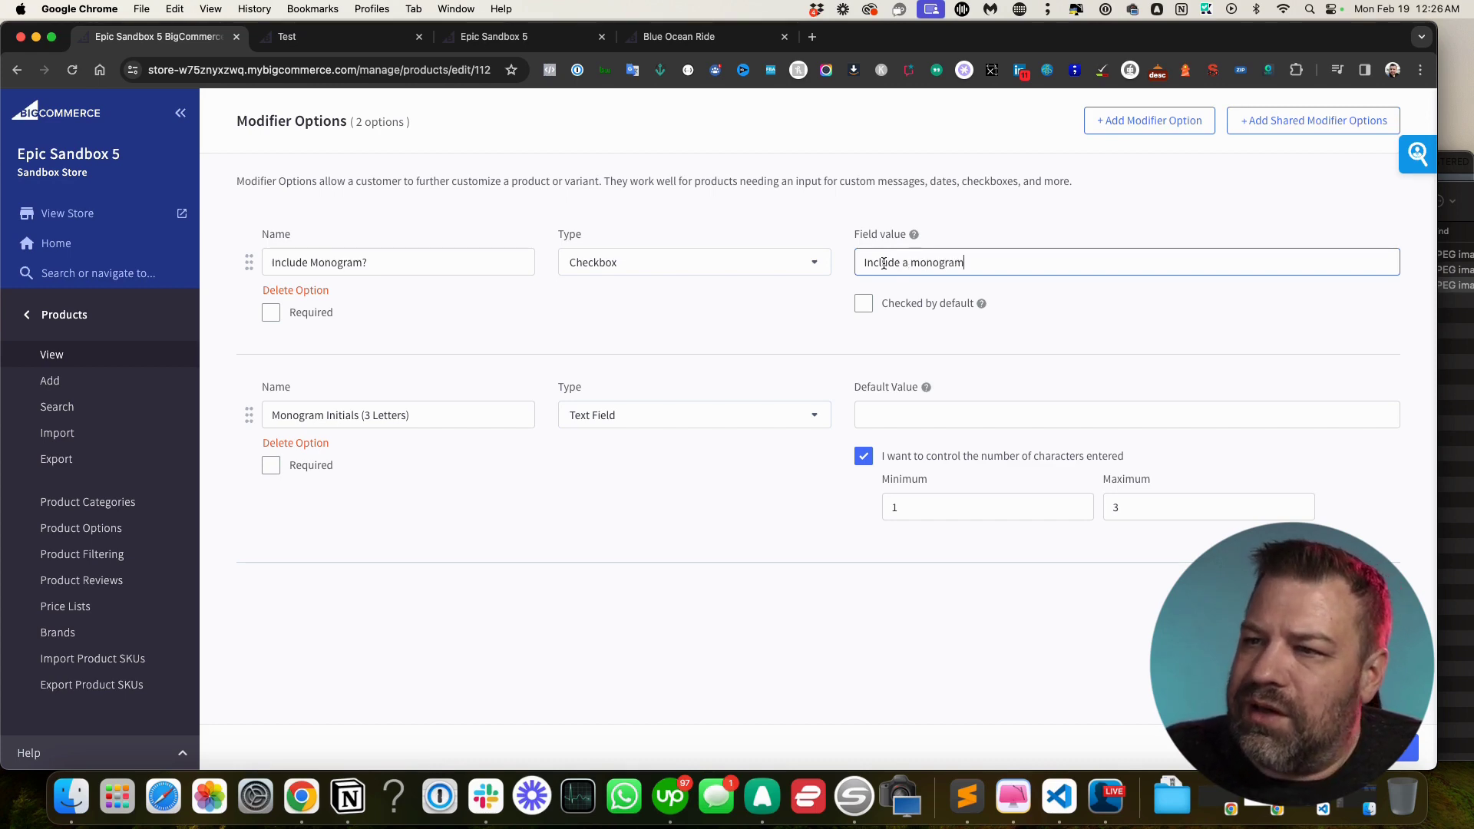
key("Delete")
type("Yes, i")
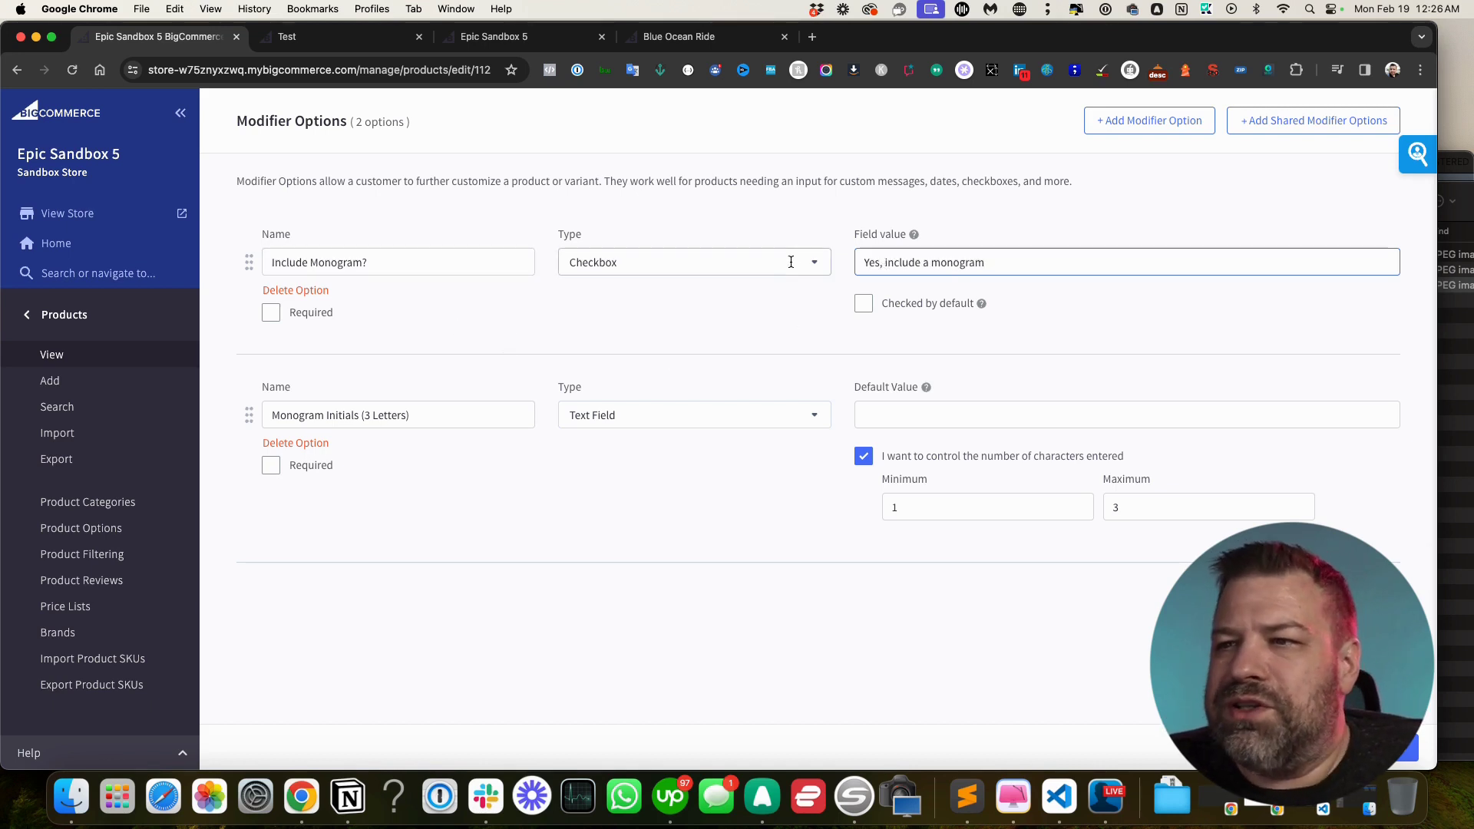
left_click_drag(865, 263, 1039, 262)
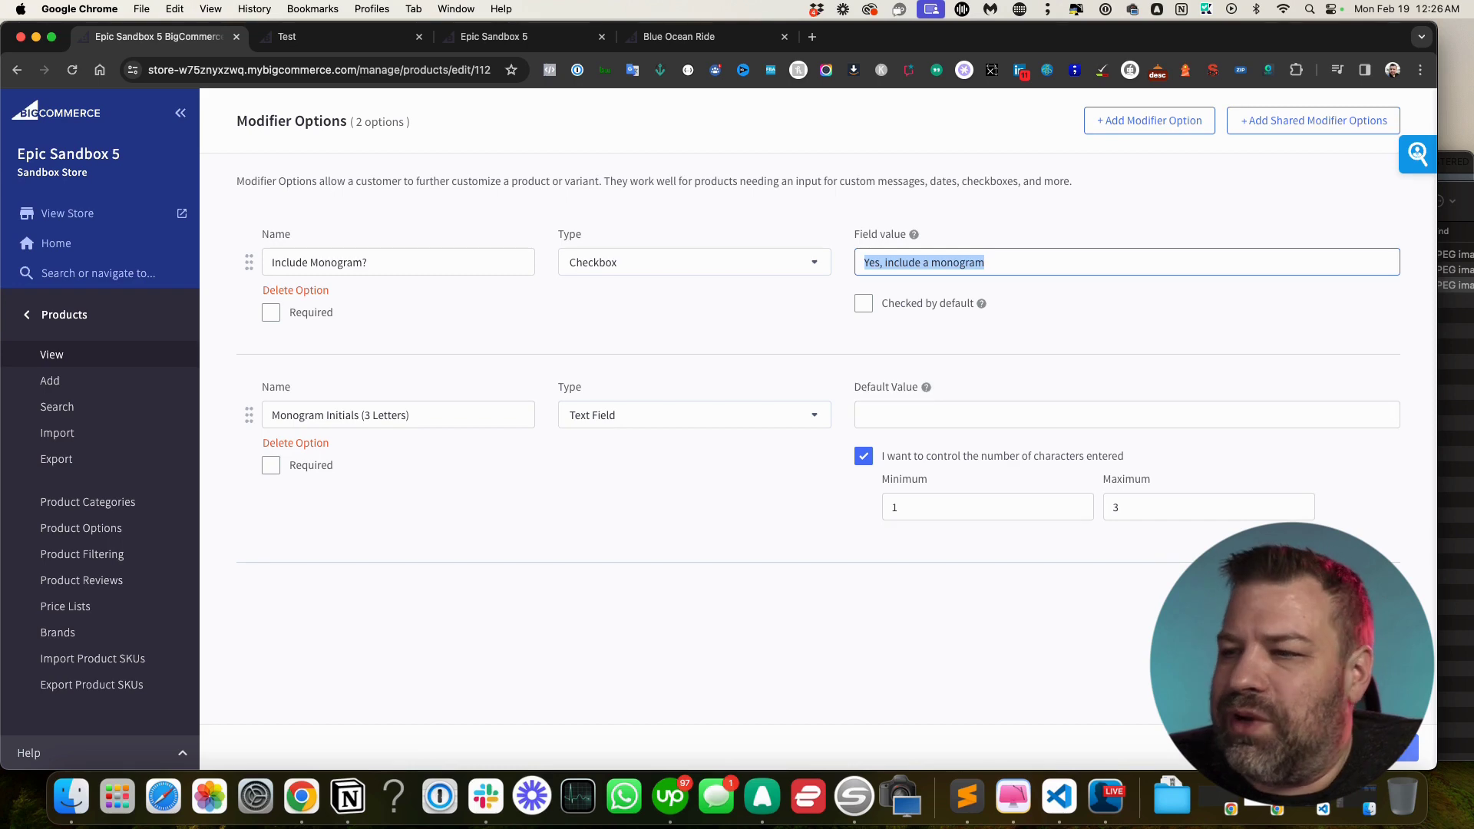
left_click(914, 499)
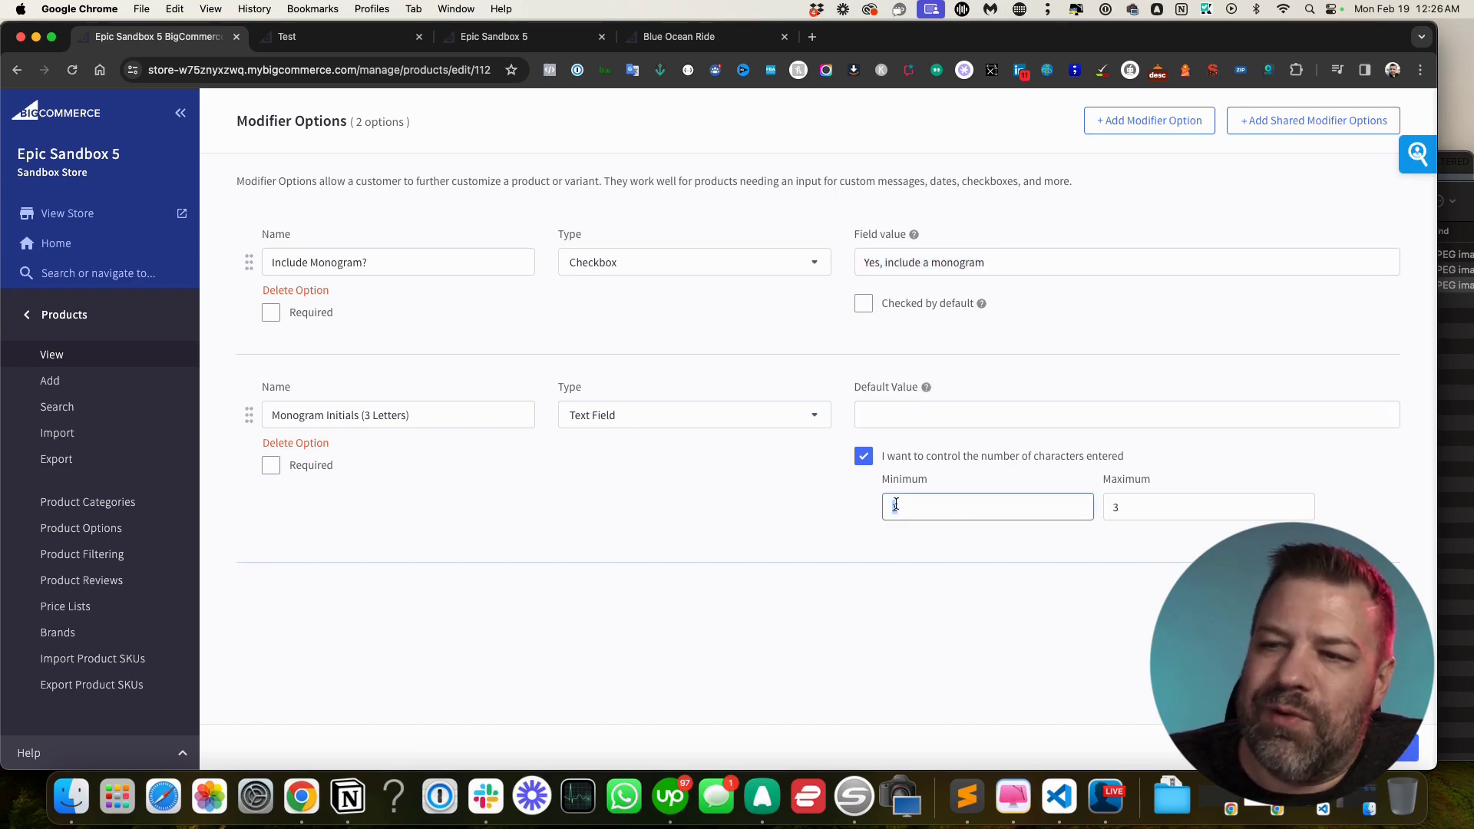
key("Tab")
key("Return")
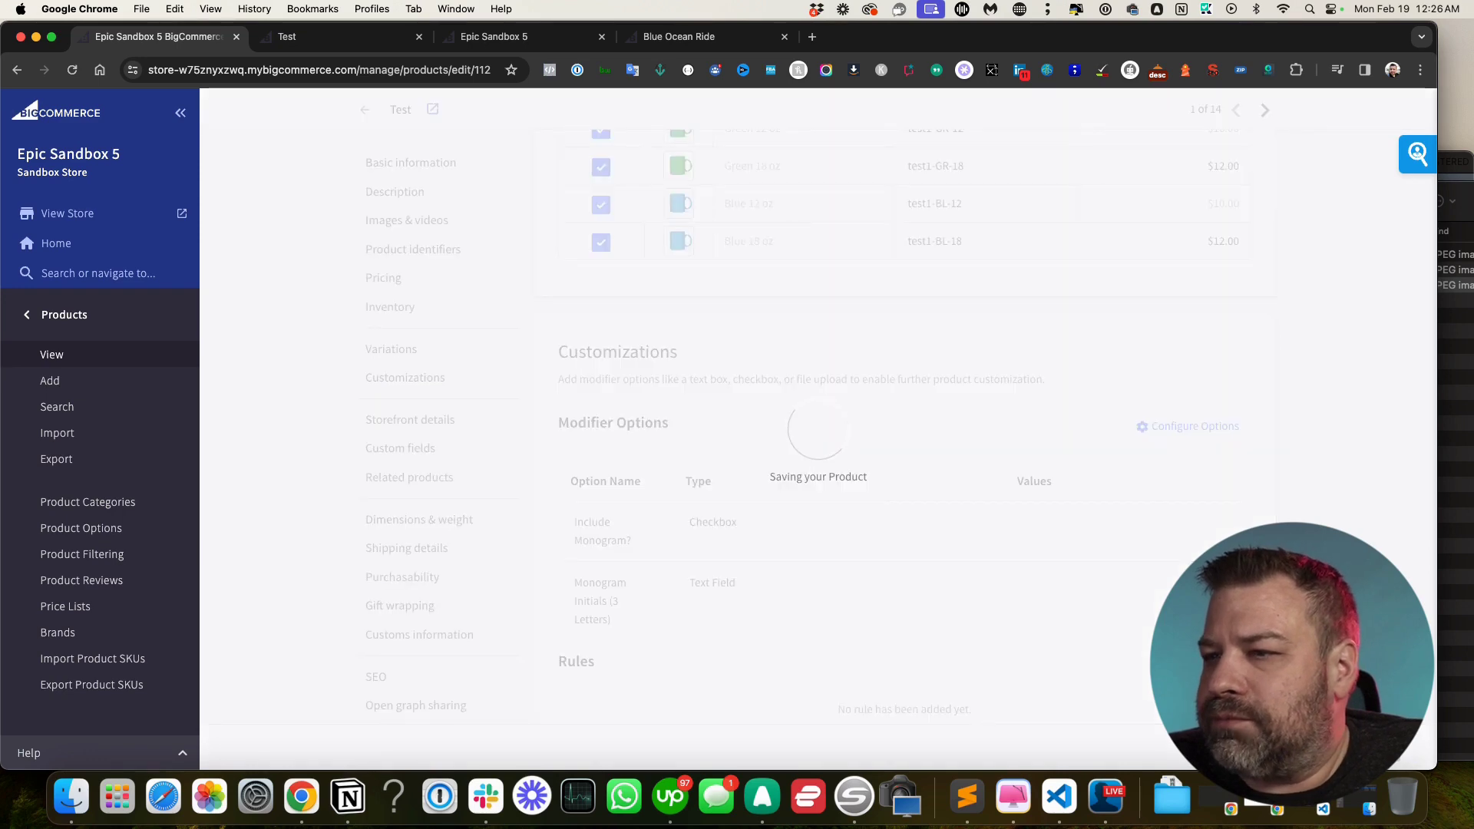
Add and save a customization rule for "Include Monogram?" that adds $5 to the price
scroll(897, 578, "down", 3)
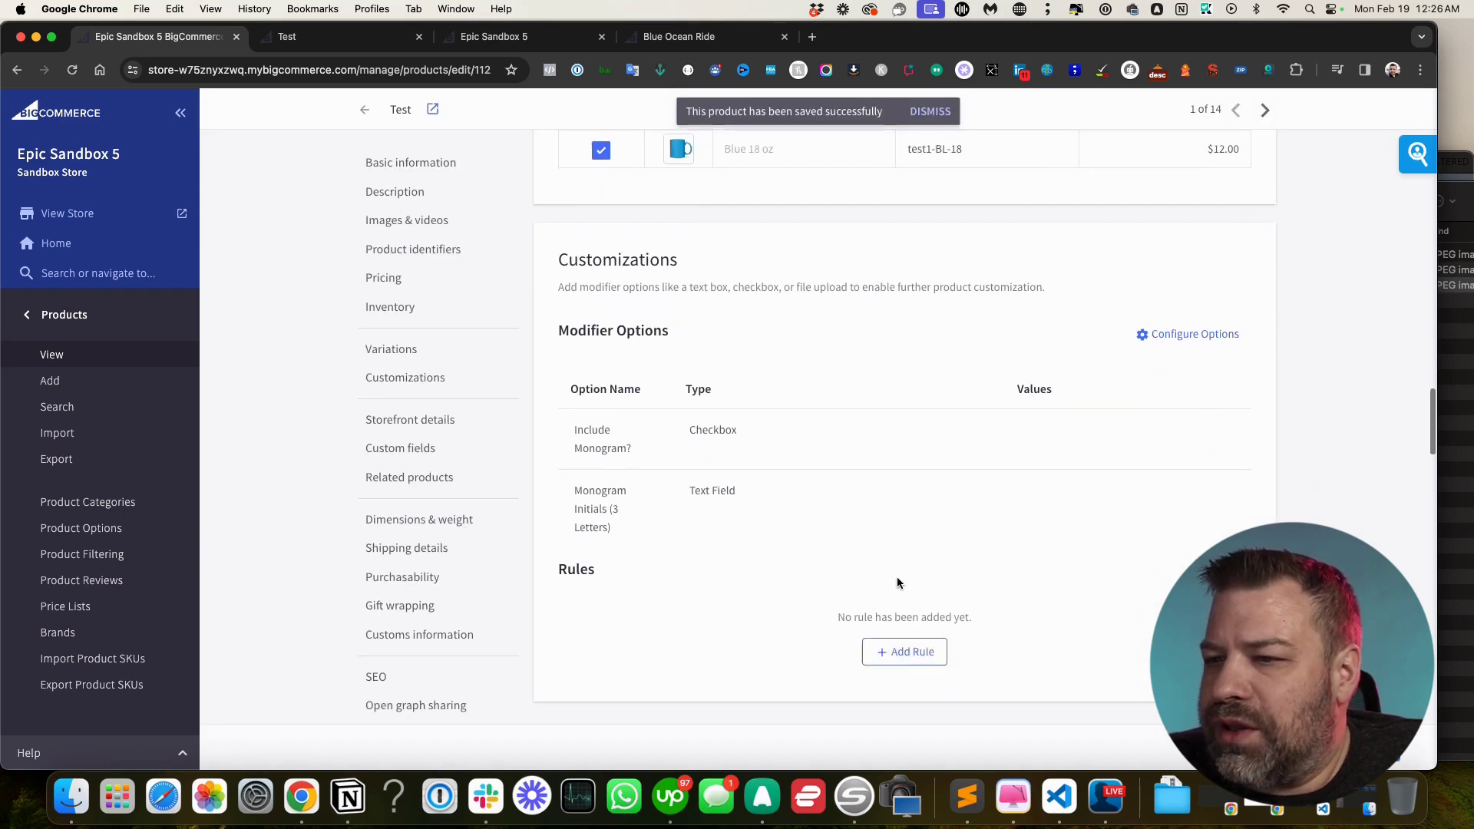
left_click(902, 578)
left_click(368, 254)
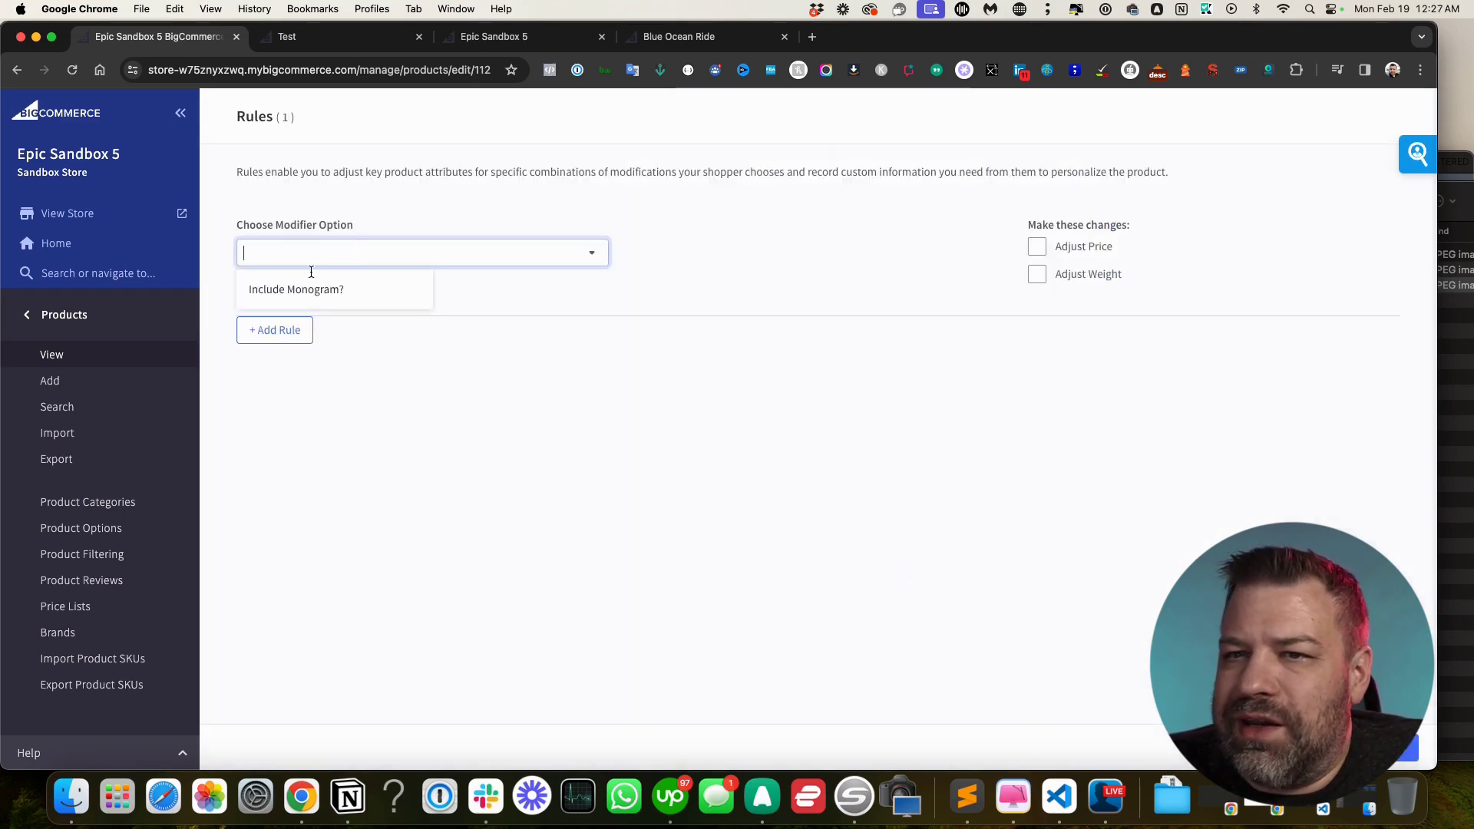
left_click(296, 291)
left_click(1031, 247)
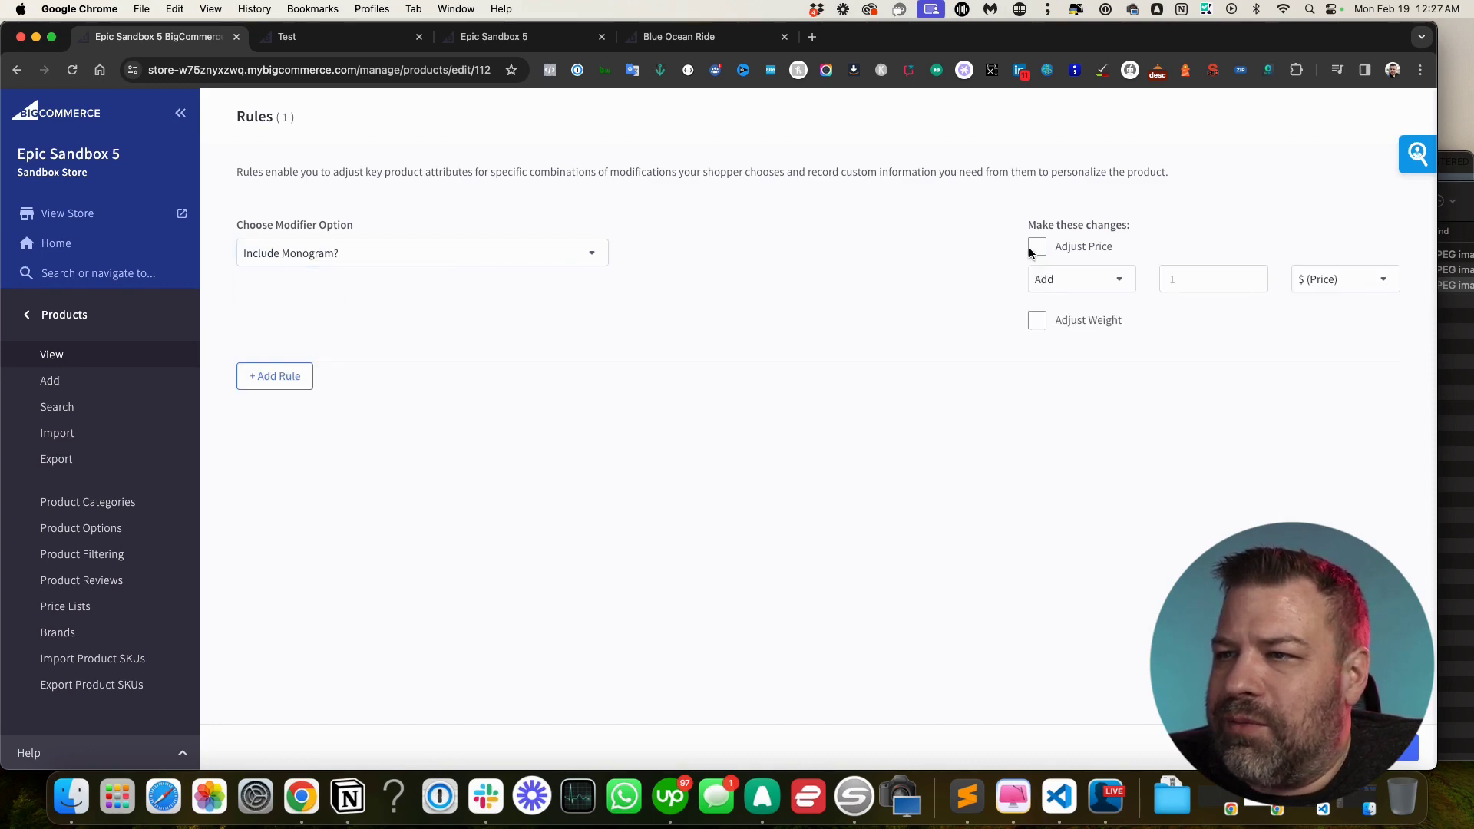
type("5")
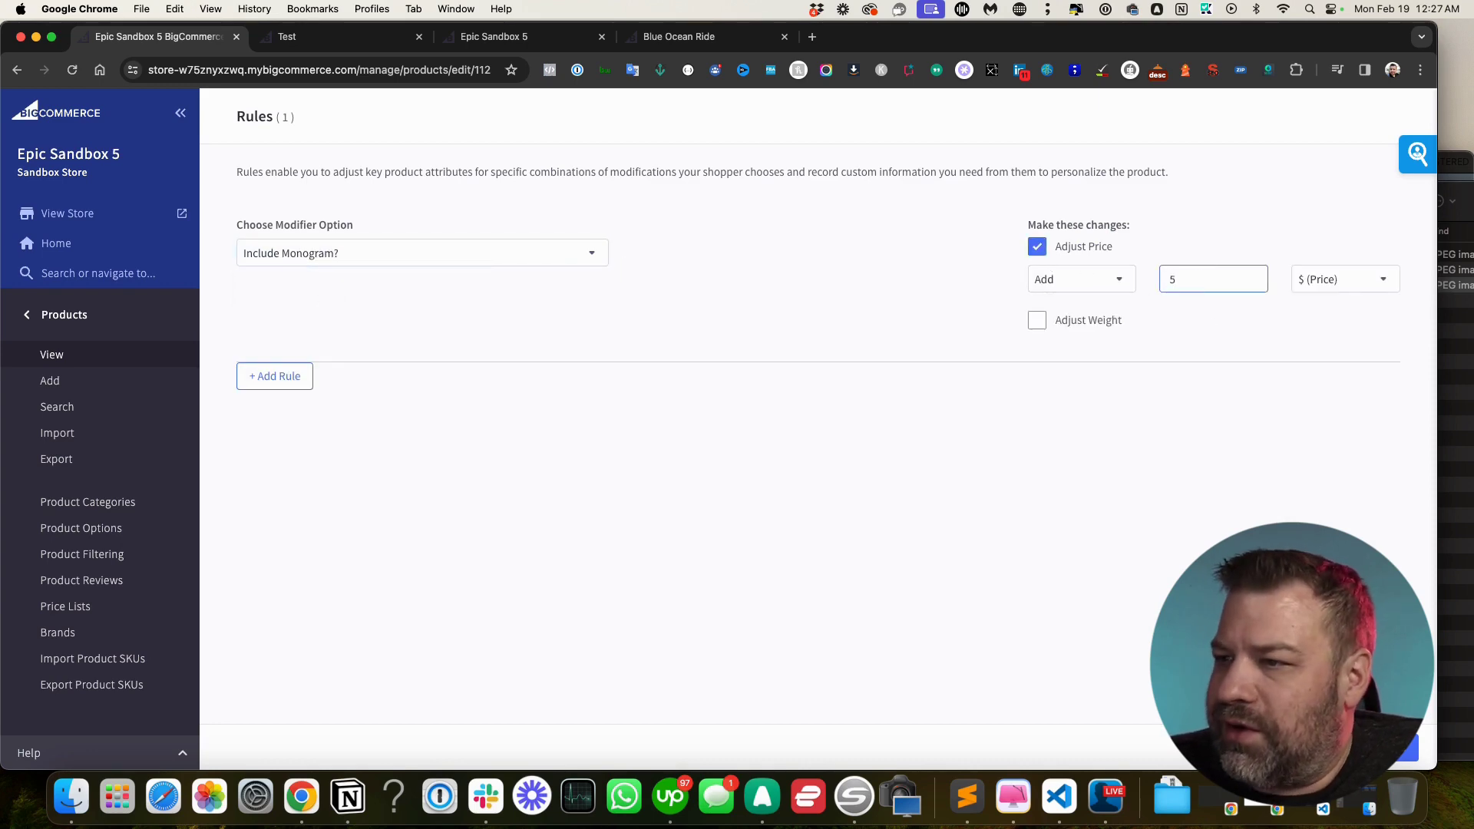
key("Return")
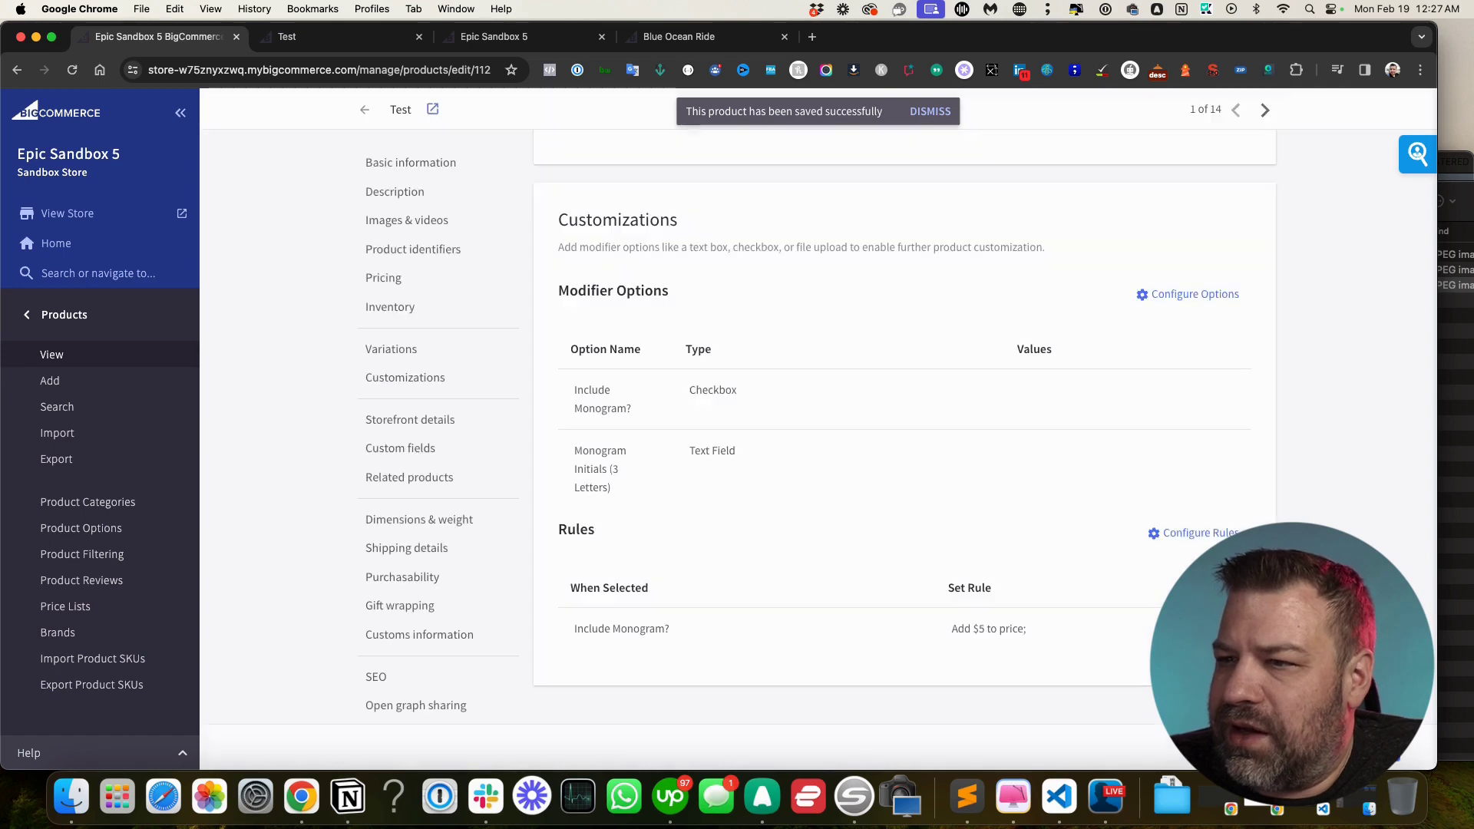
Reload the Test product's storefront page, select "Yes, include a monogram" and check the effect on the price
left_click(338, 36)
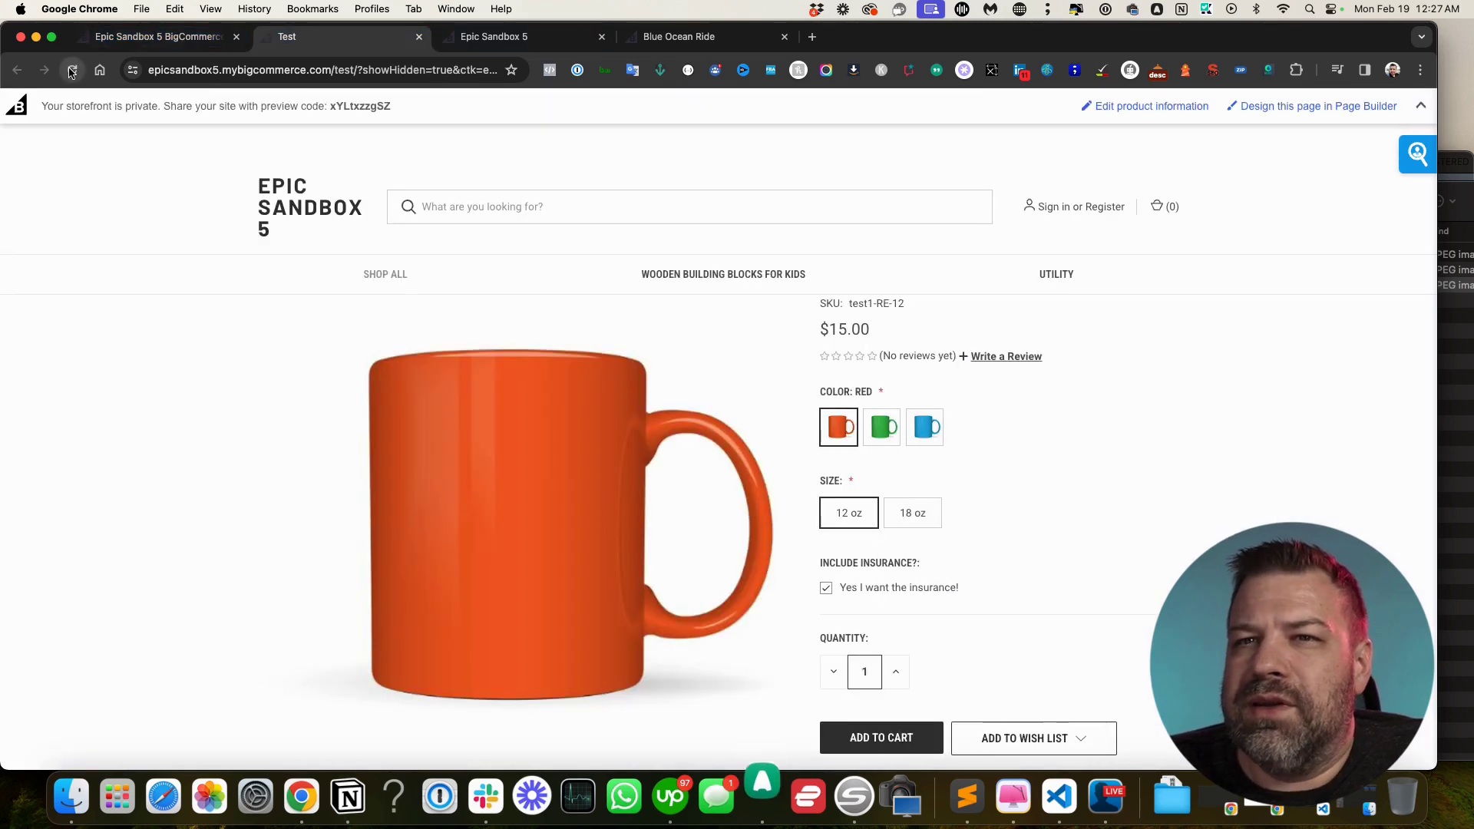
key("super+r")
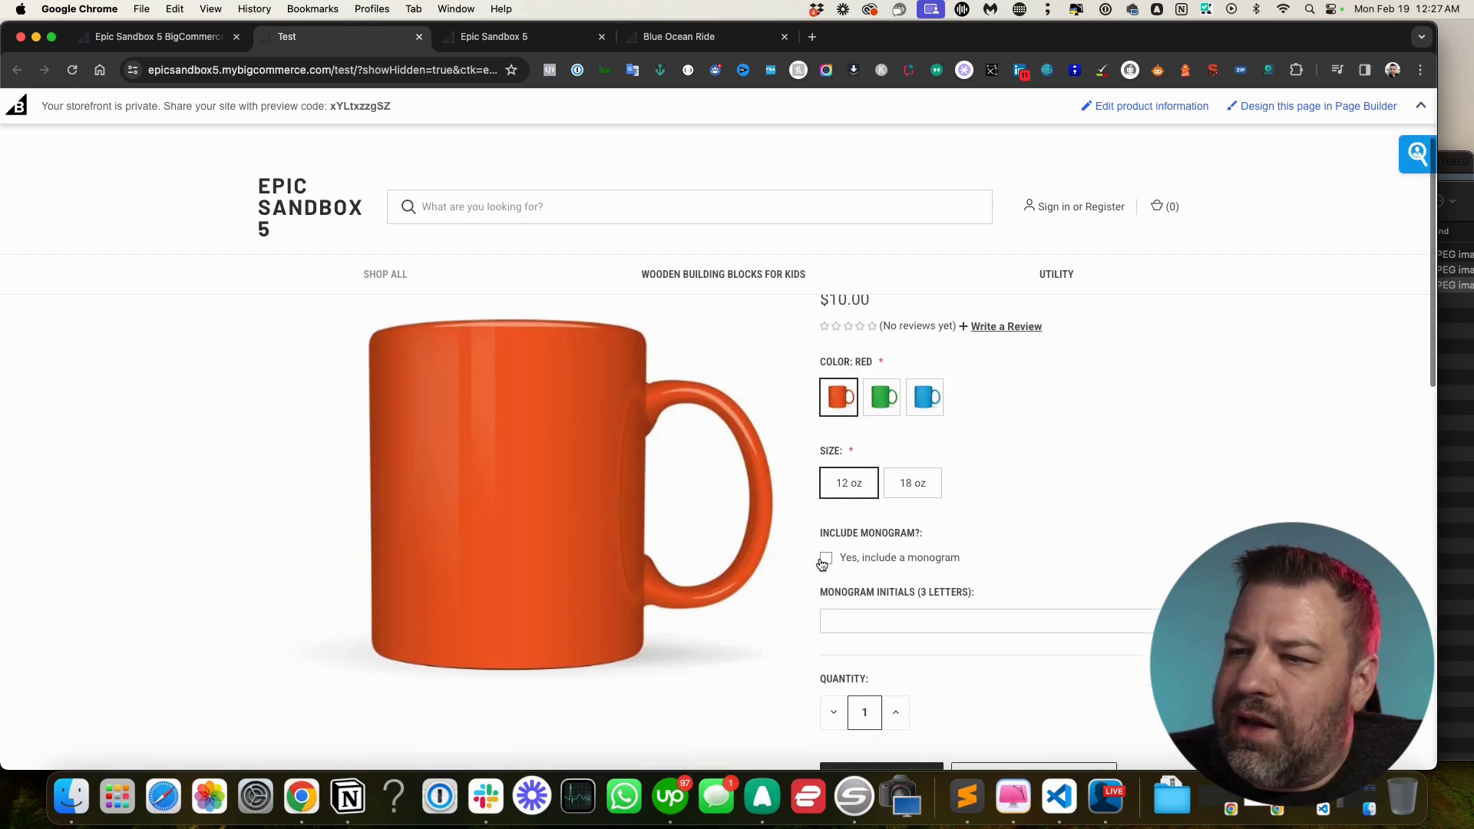
left_click(827, 560)
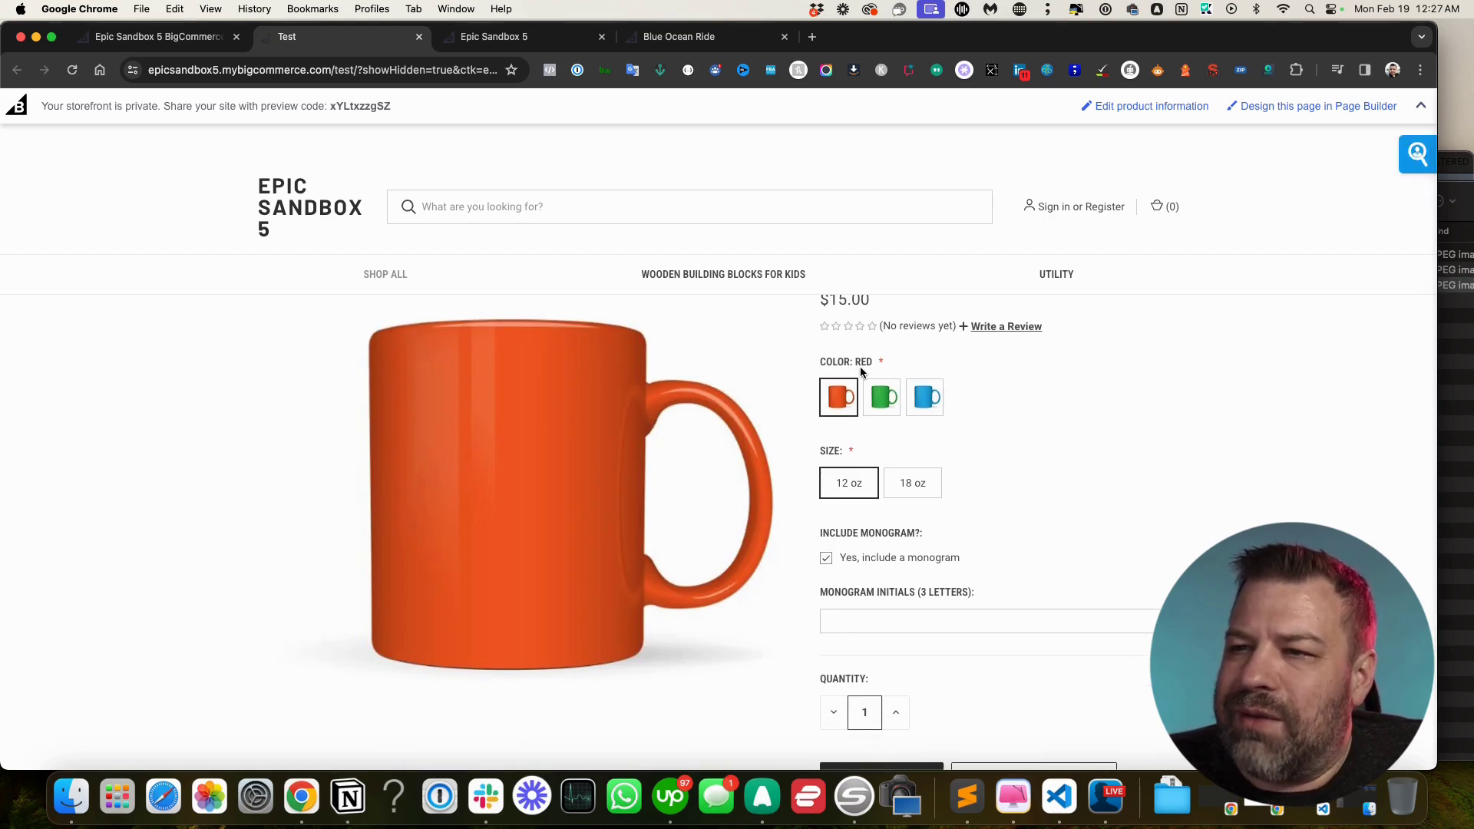
double_click(856, 304)
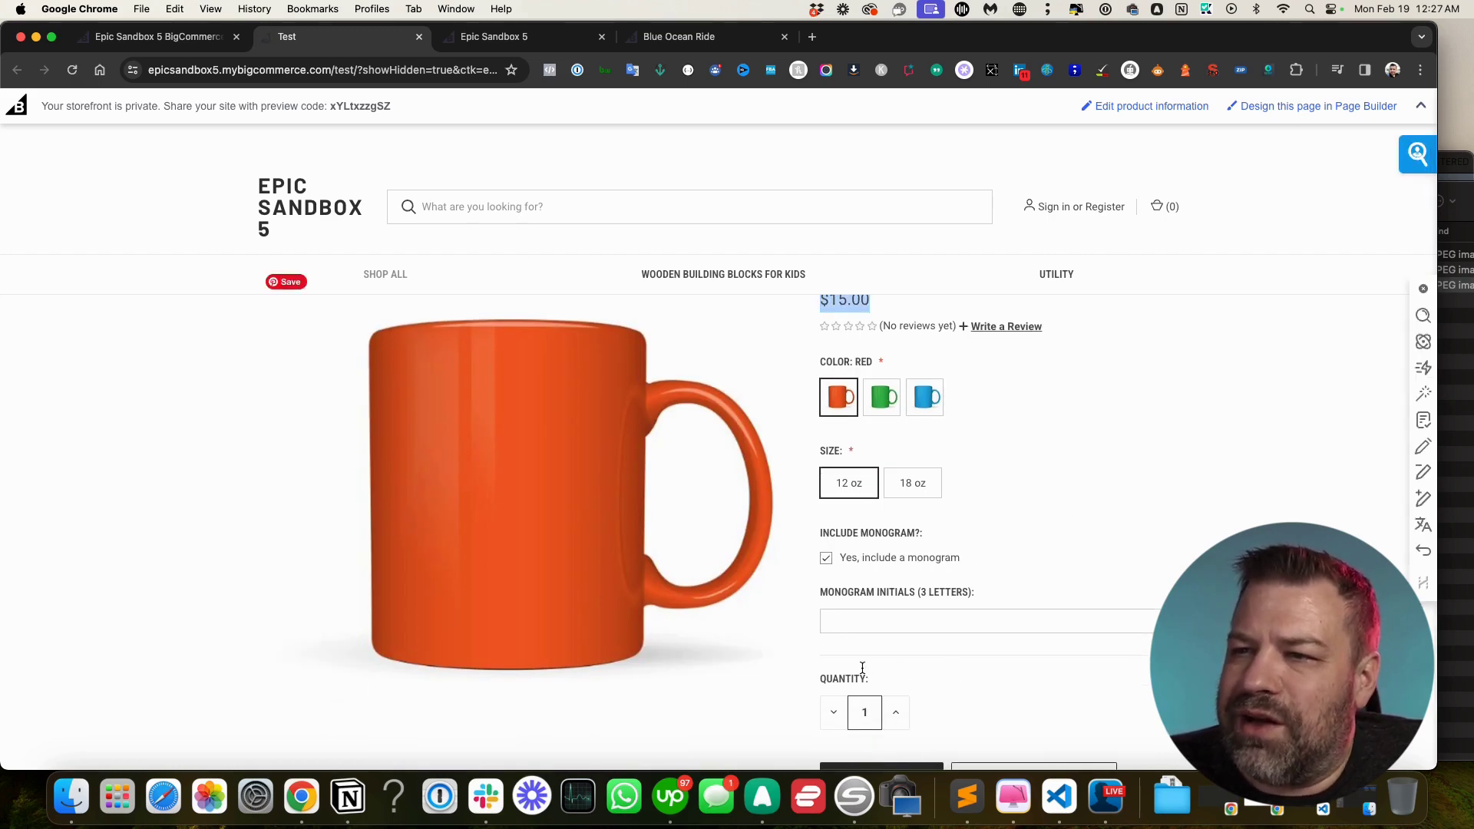
Enter "KAW" in the storefront's monogram initials field and review it alongside the Include Monogram checkbox
left_click(883, 616)
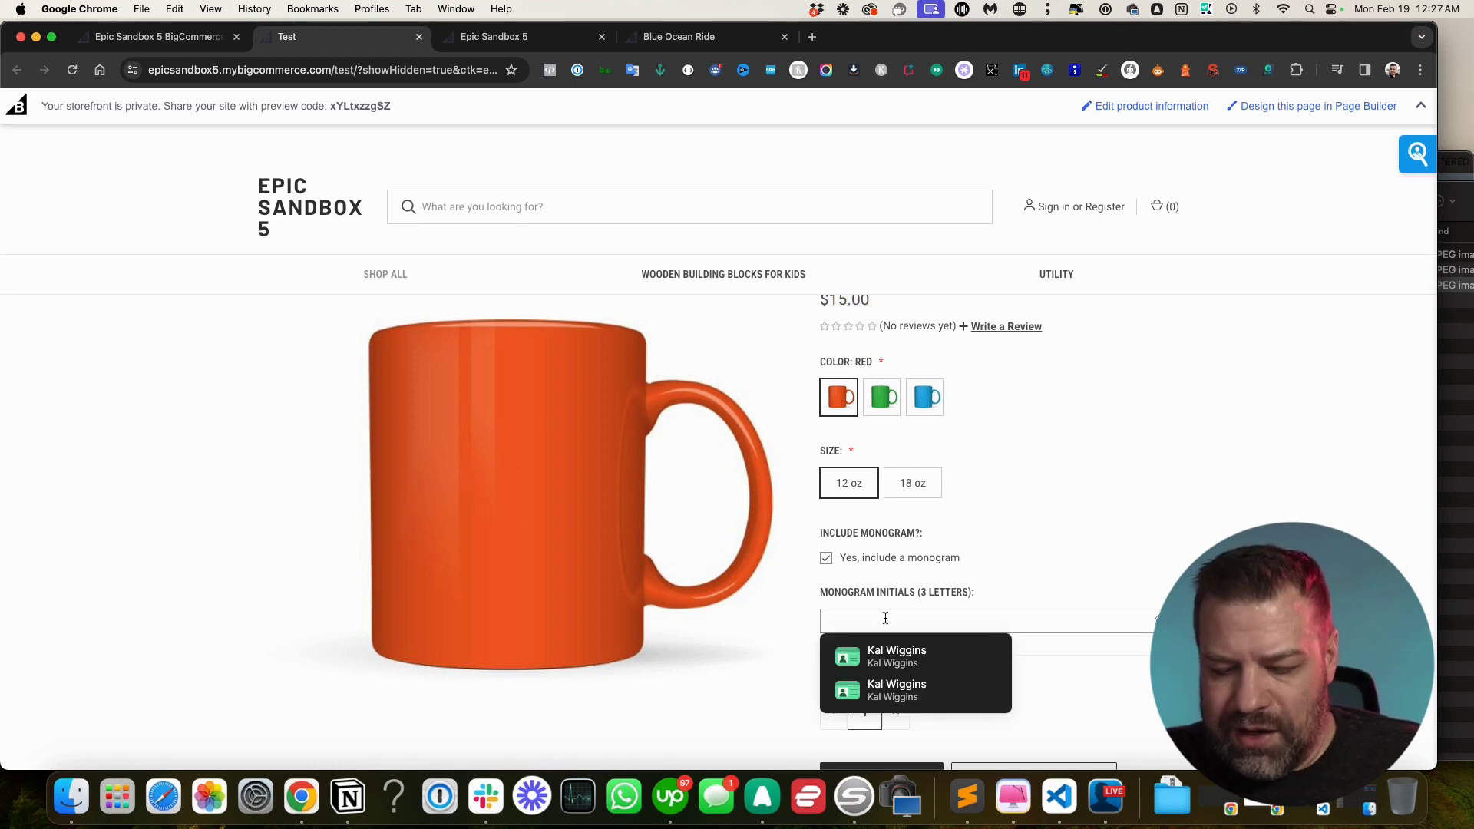
type("KAW")
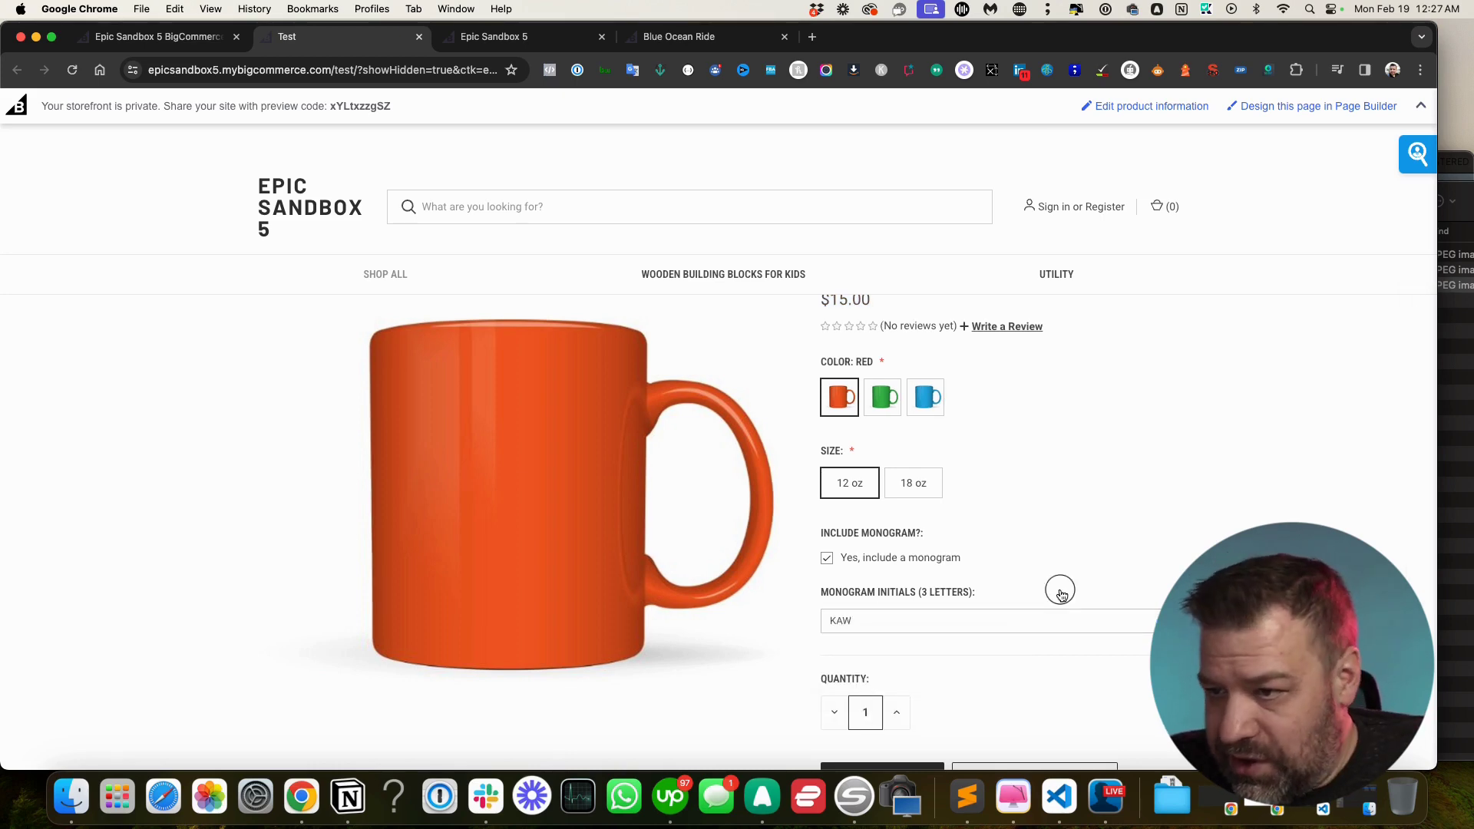
double_click(829, 620)
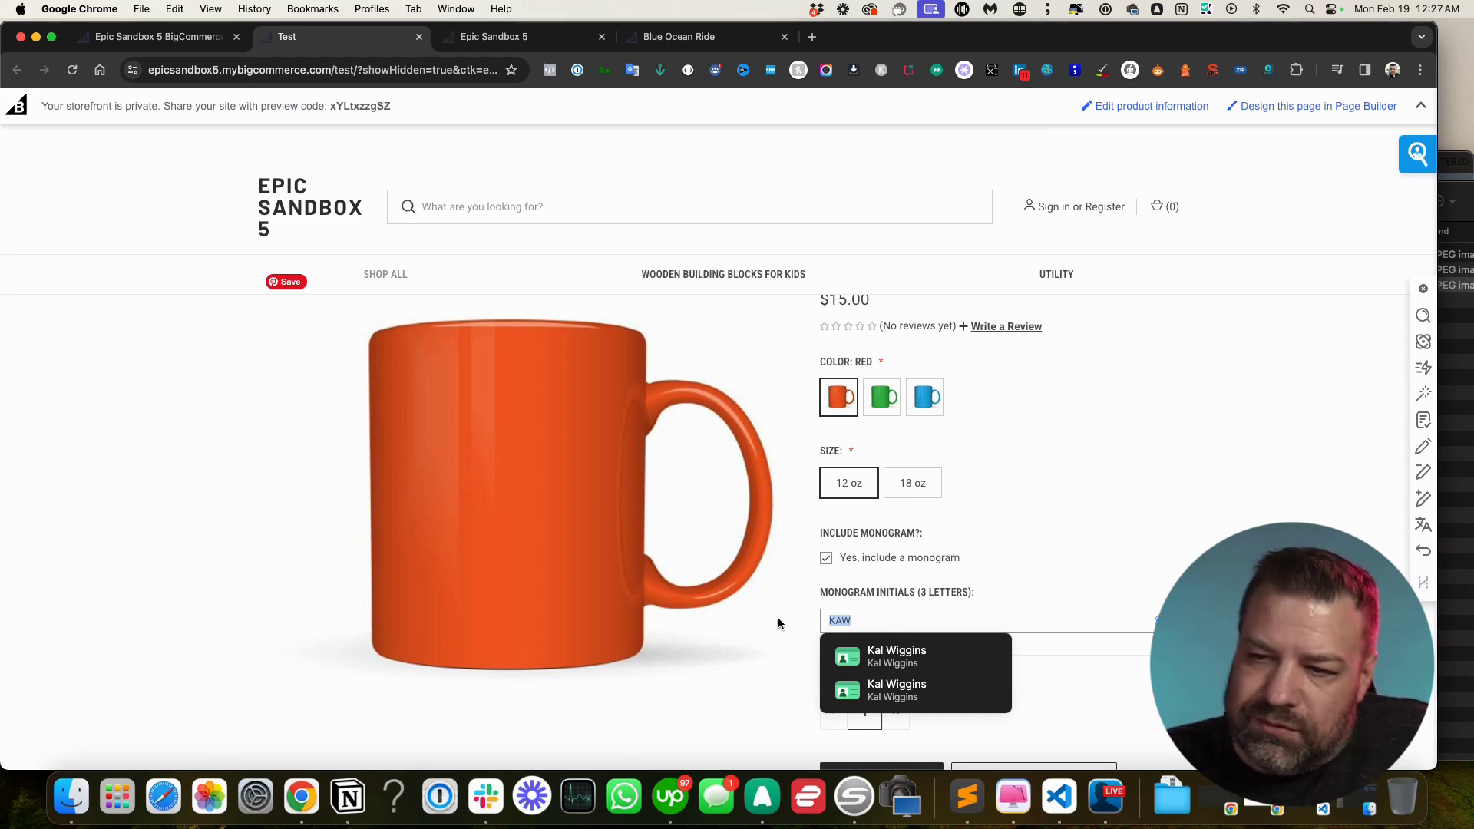
left_click(1053, 734)
scroll(999, 731, "down", 3)
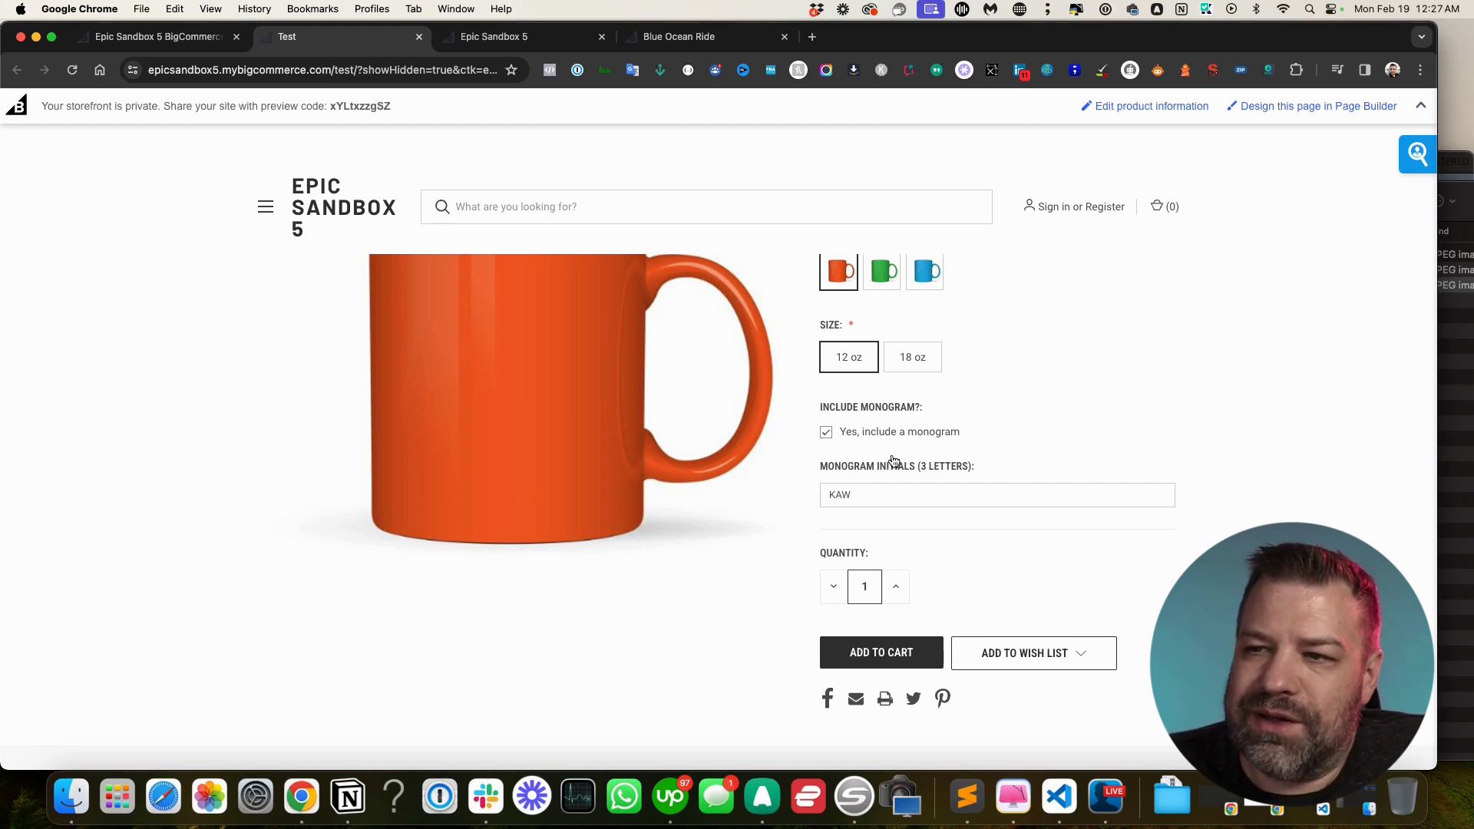
left_click_drag(989, 469, 820, 466)
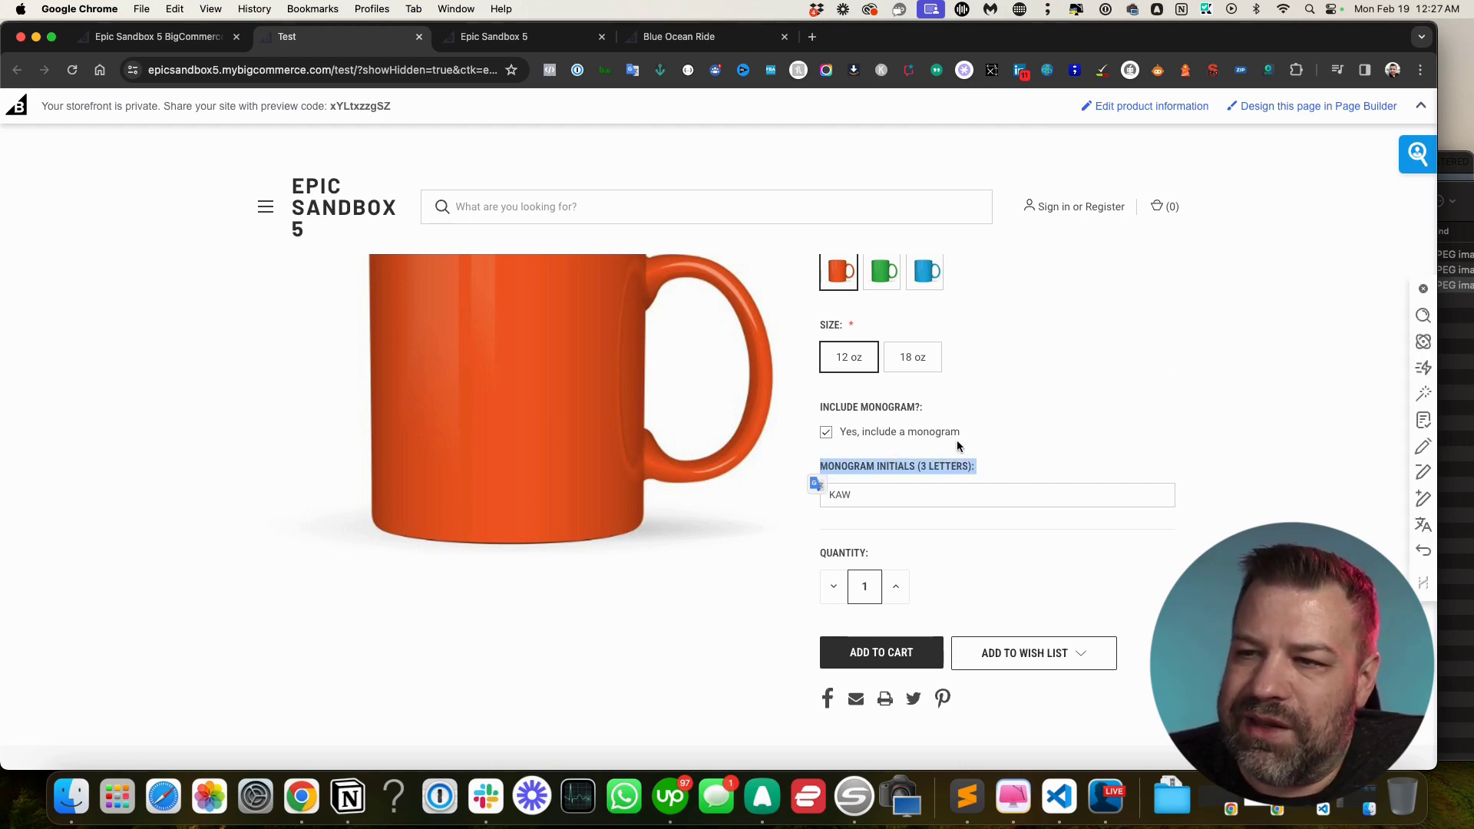
left_click_drag(960, 444, 836, 432)
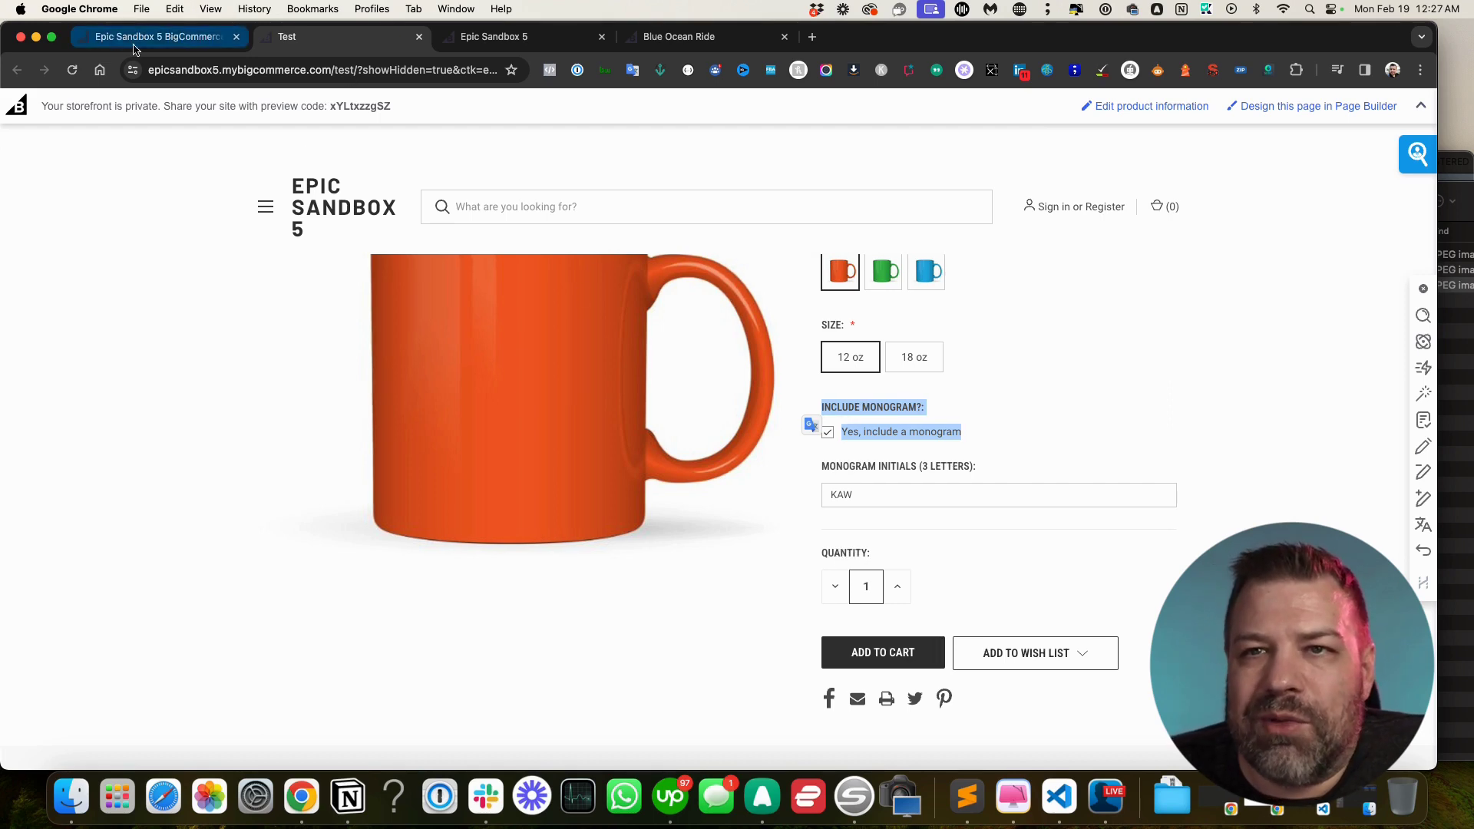
Return to the product editor and add a Multi-line Text Field modifier option named "Your Bio"
left_click(154, 37)
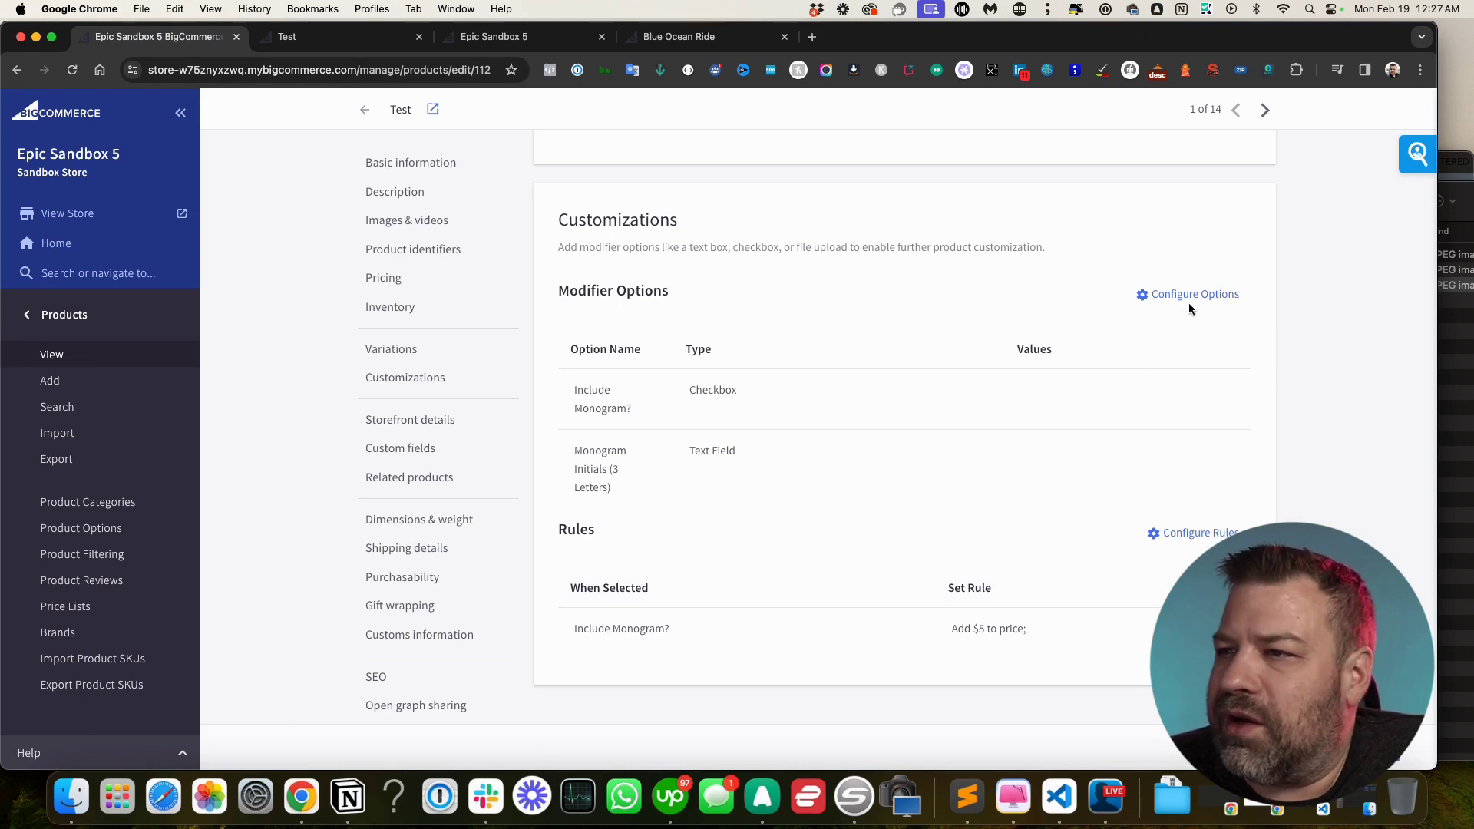
left_click(1187, 295)
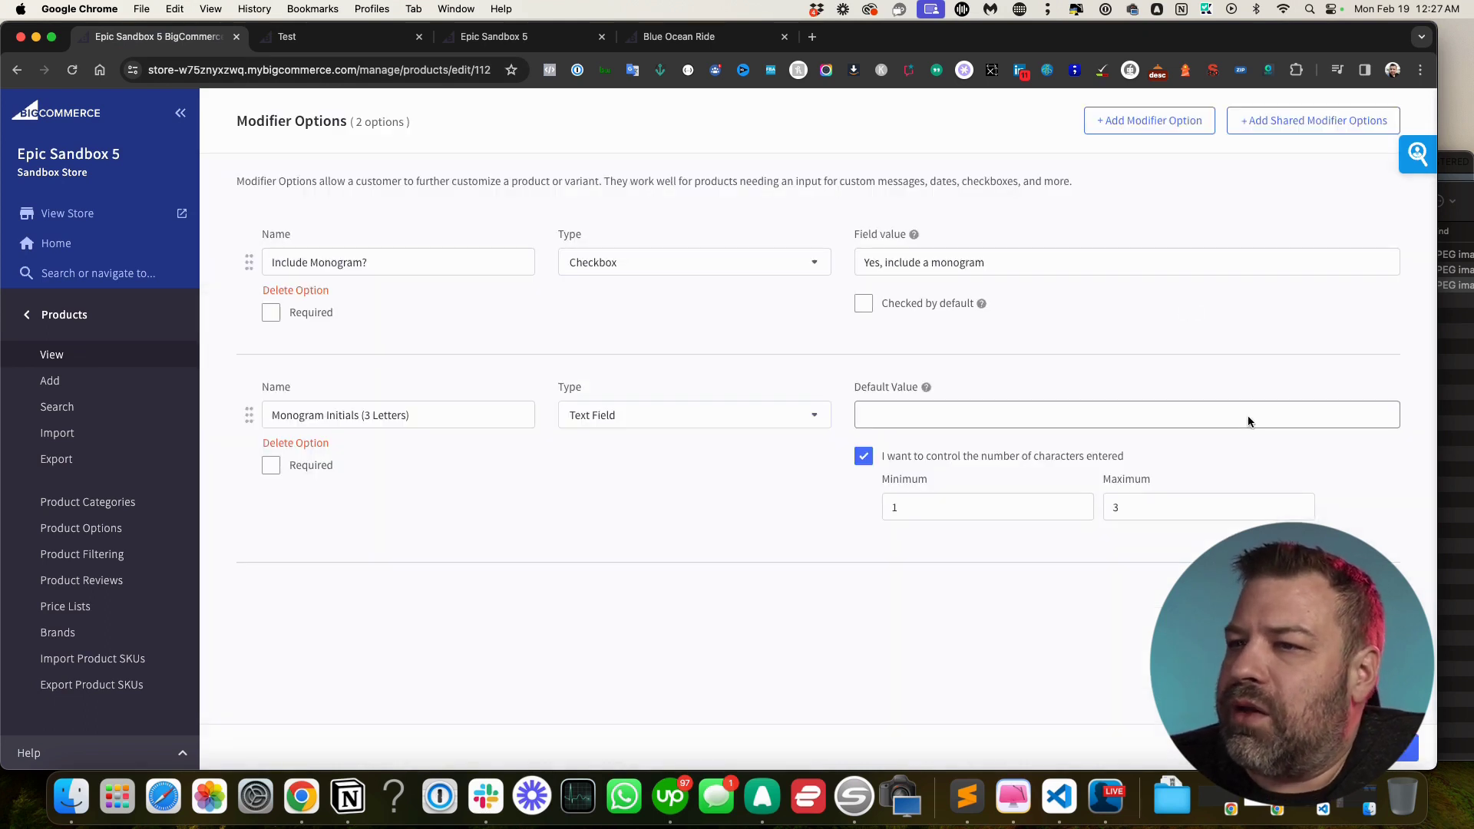
left_click(1175, 131)
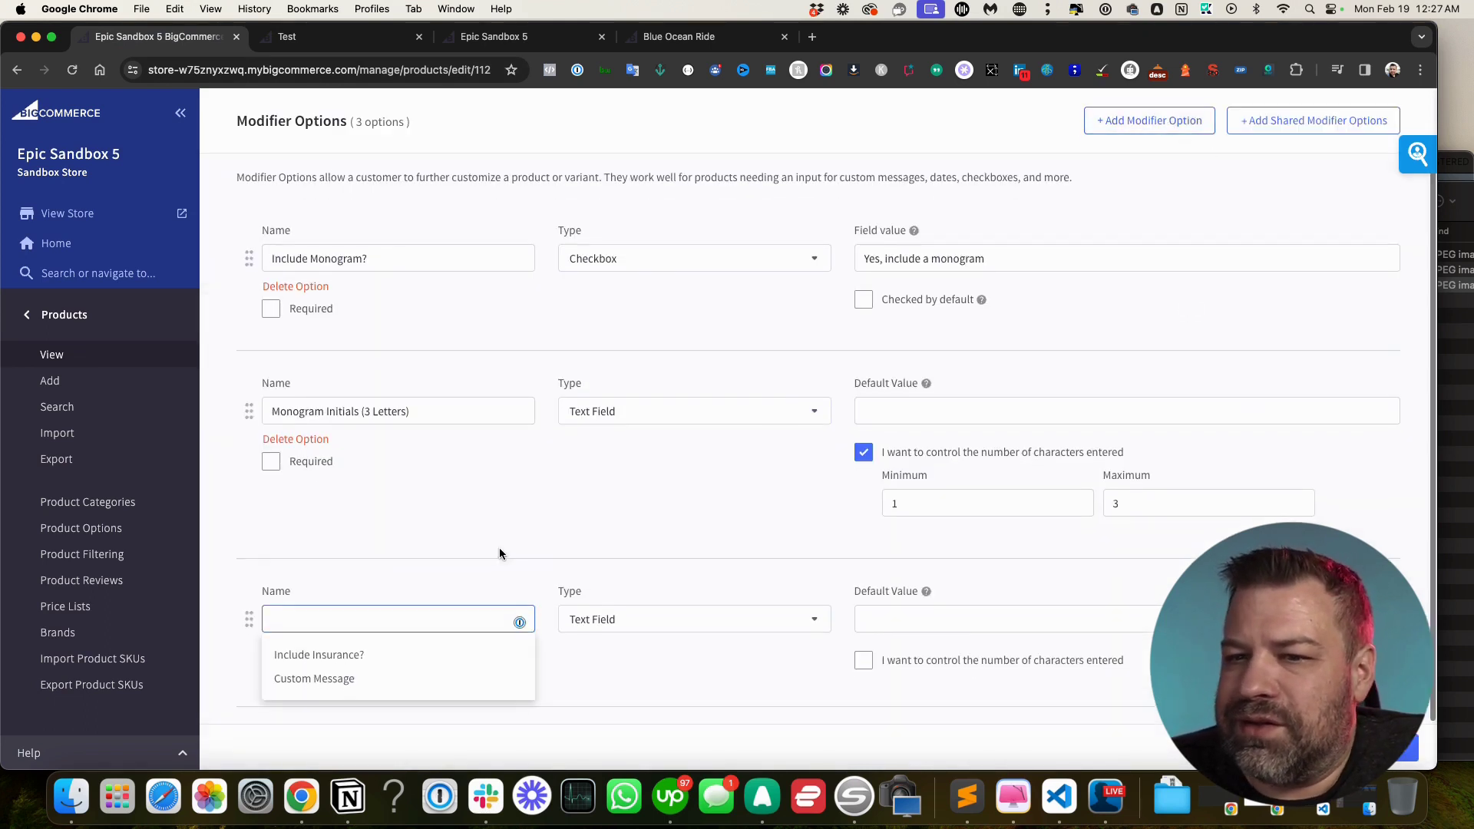
left_click(595, 624)
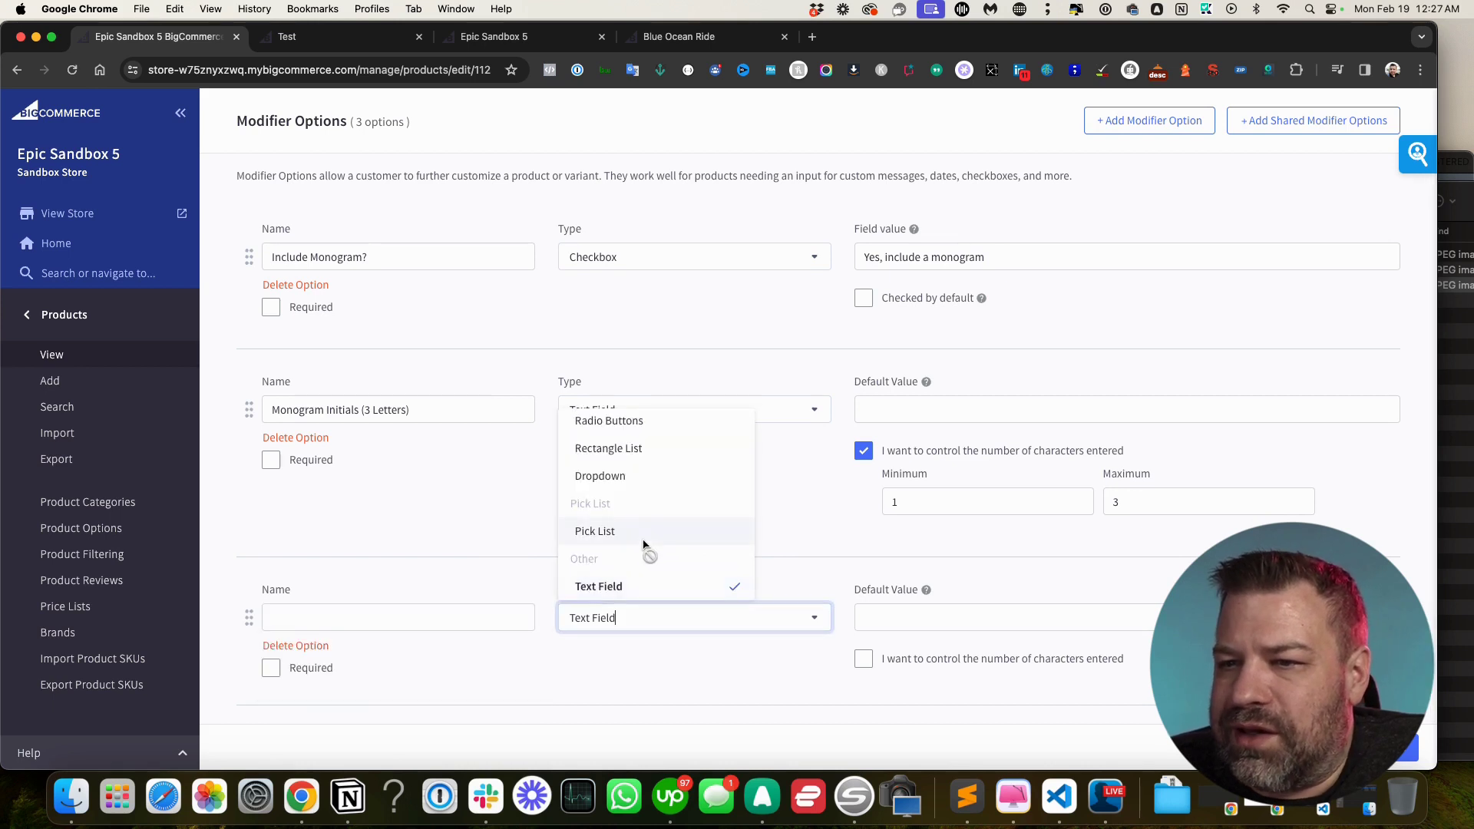
scroll(645, 543, "down", 3)
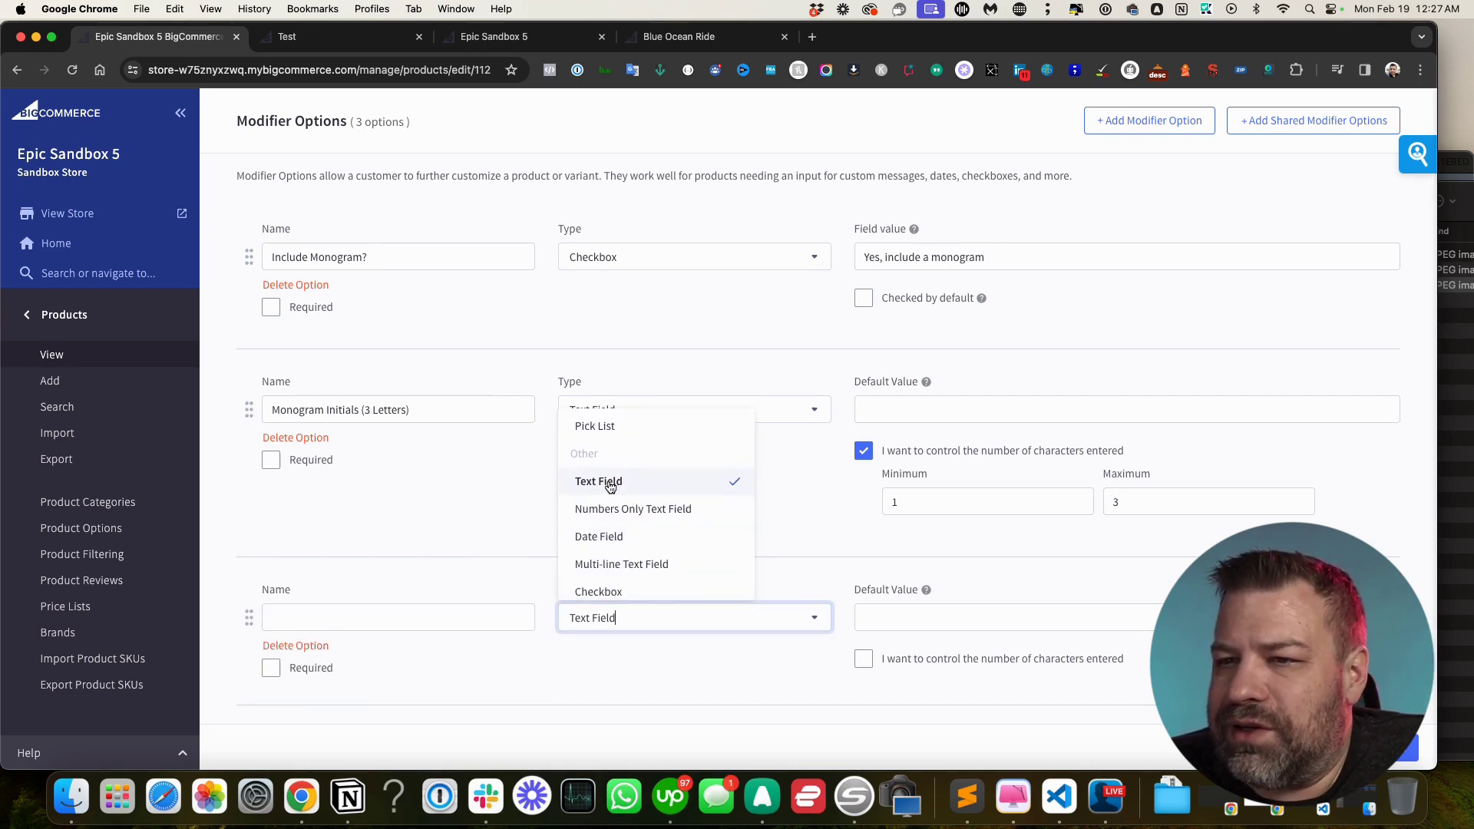
scroll(595, 576, "down", 1)
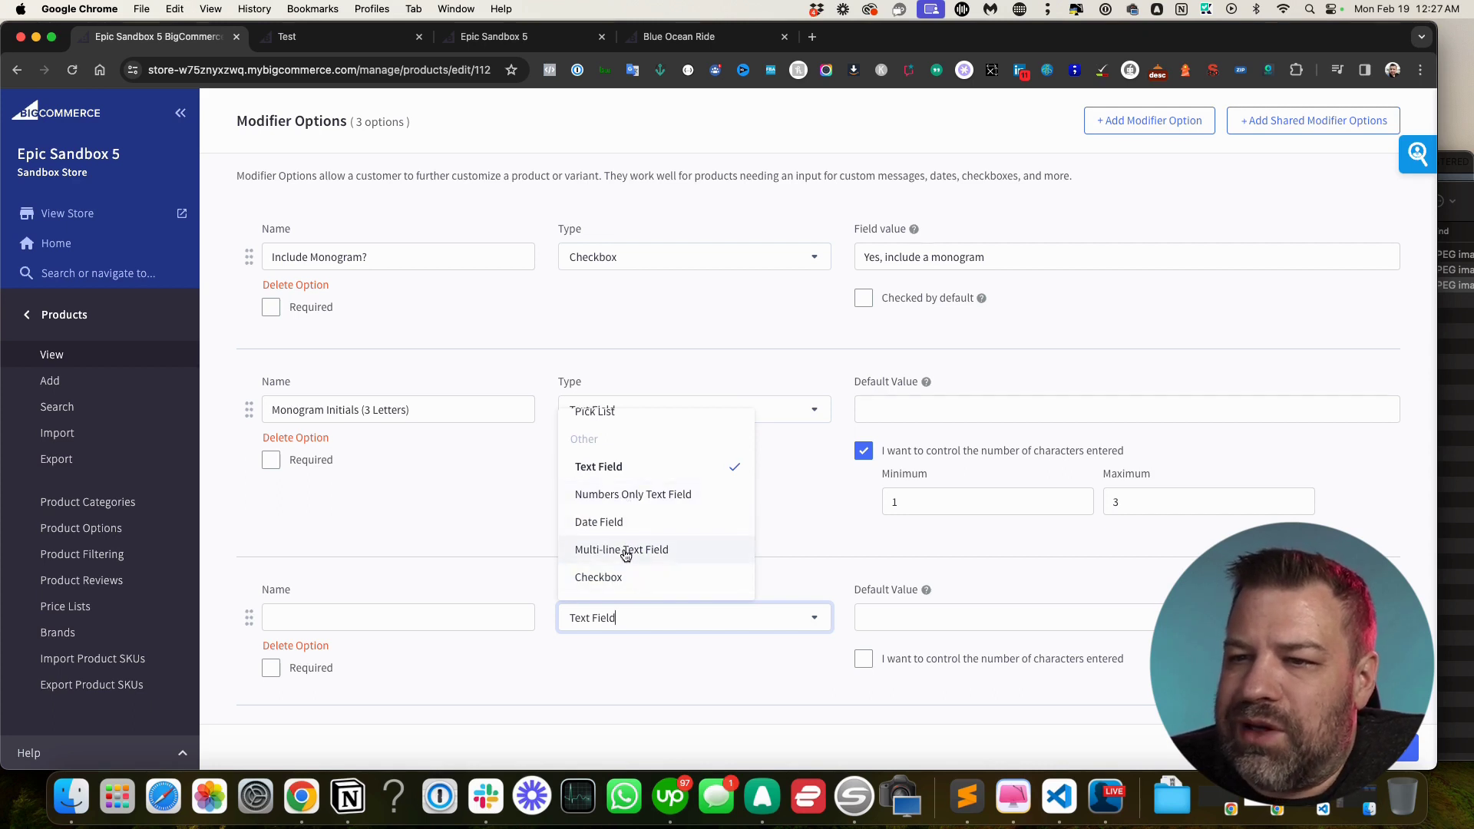
left_click(624, 550)
left_click(366, 619)
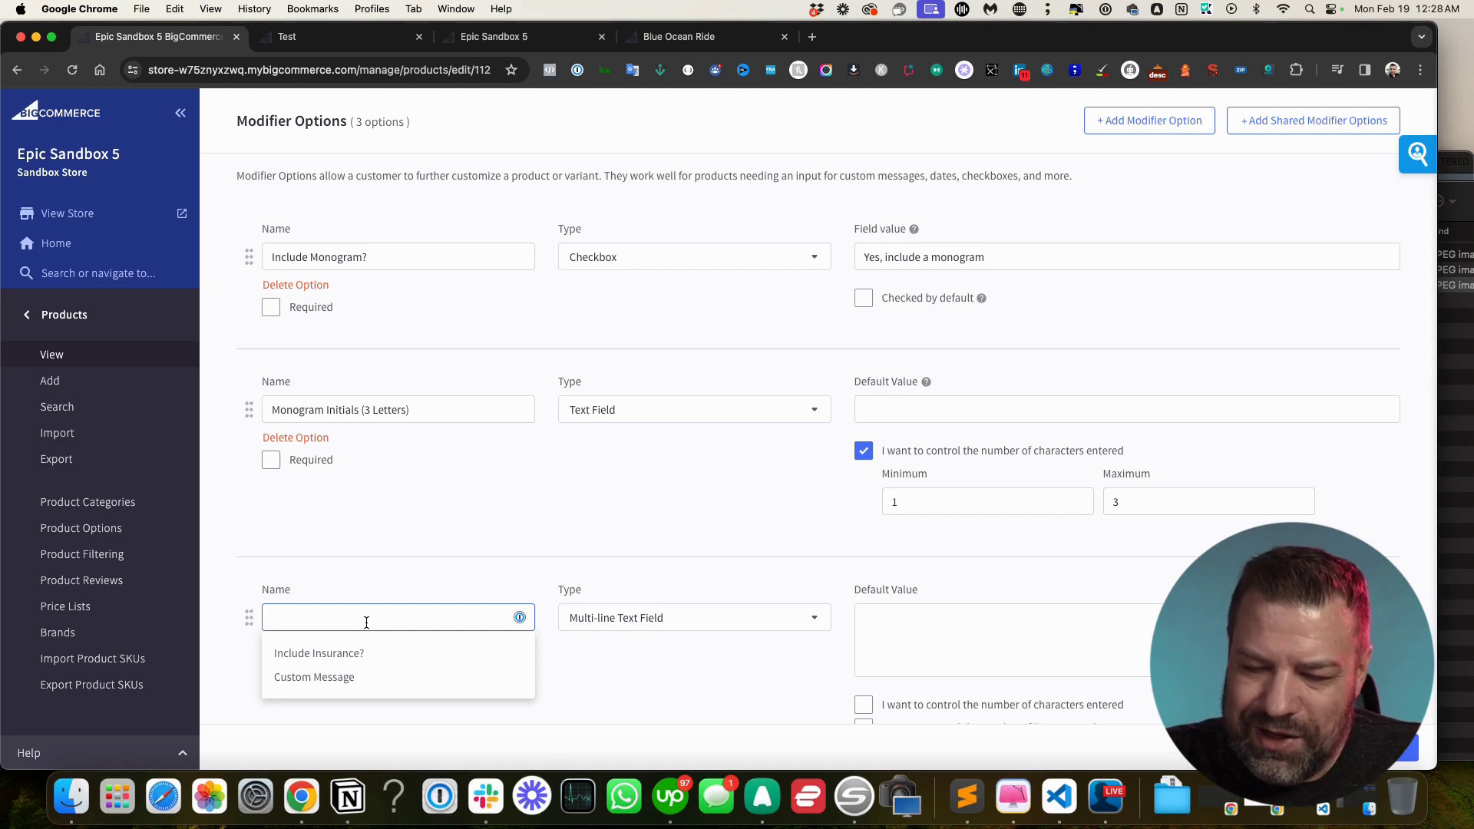
type("Your Bio")
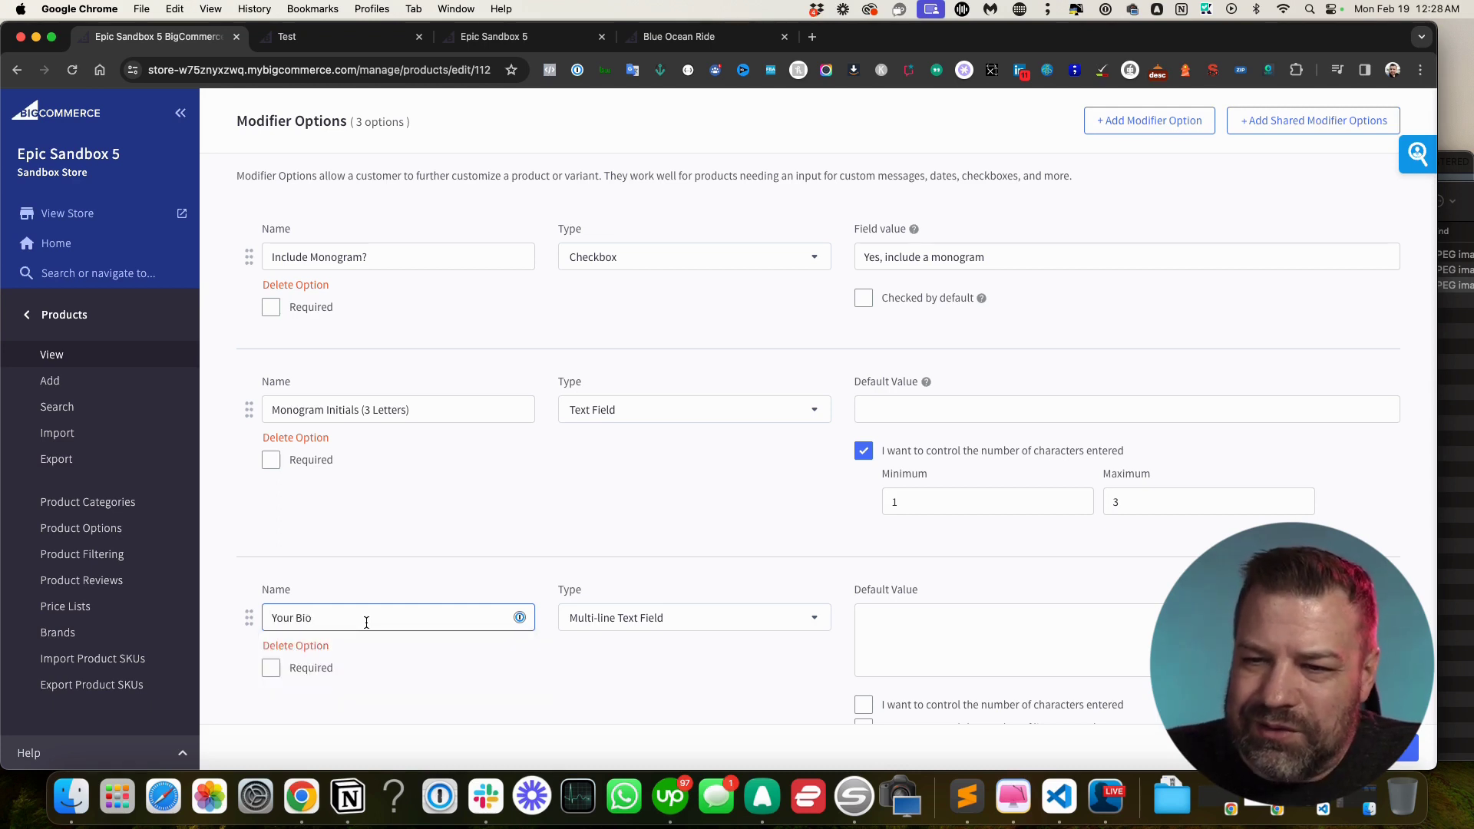
Try "Enter your bio" as the default value of the "Your Bio" option, and clear it
scroll(491, 637, "down", 2)
left_click(883, 559)
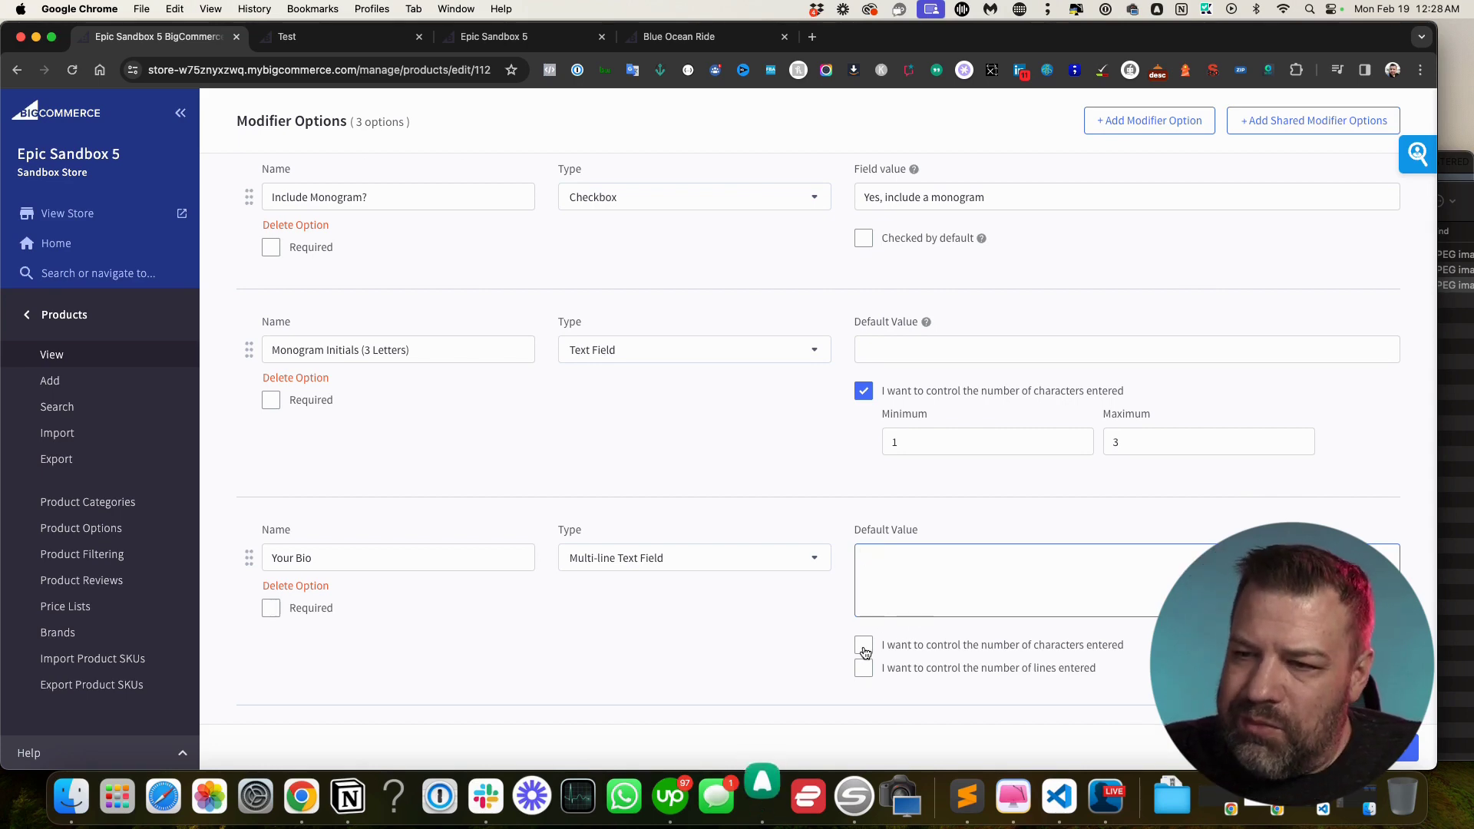
type("Enter your bio")
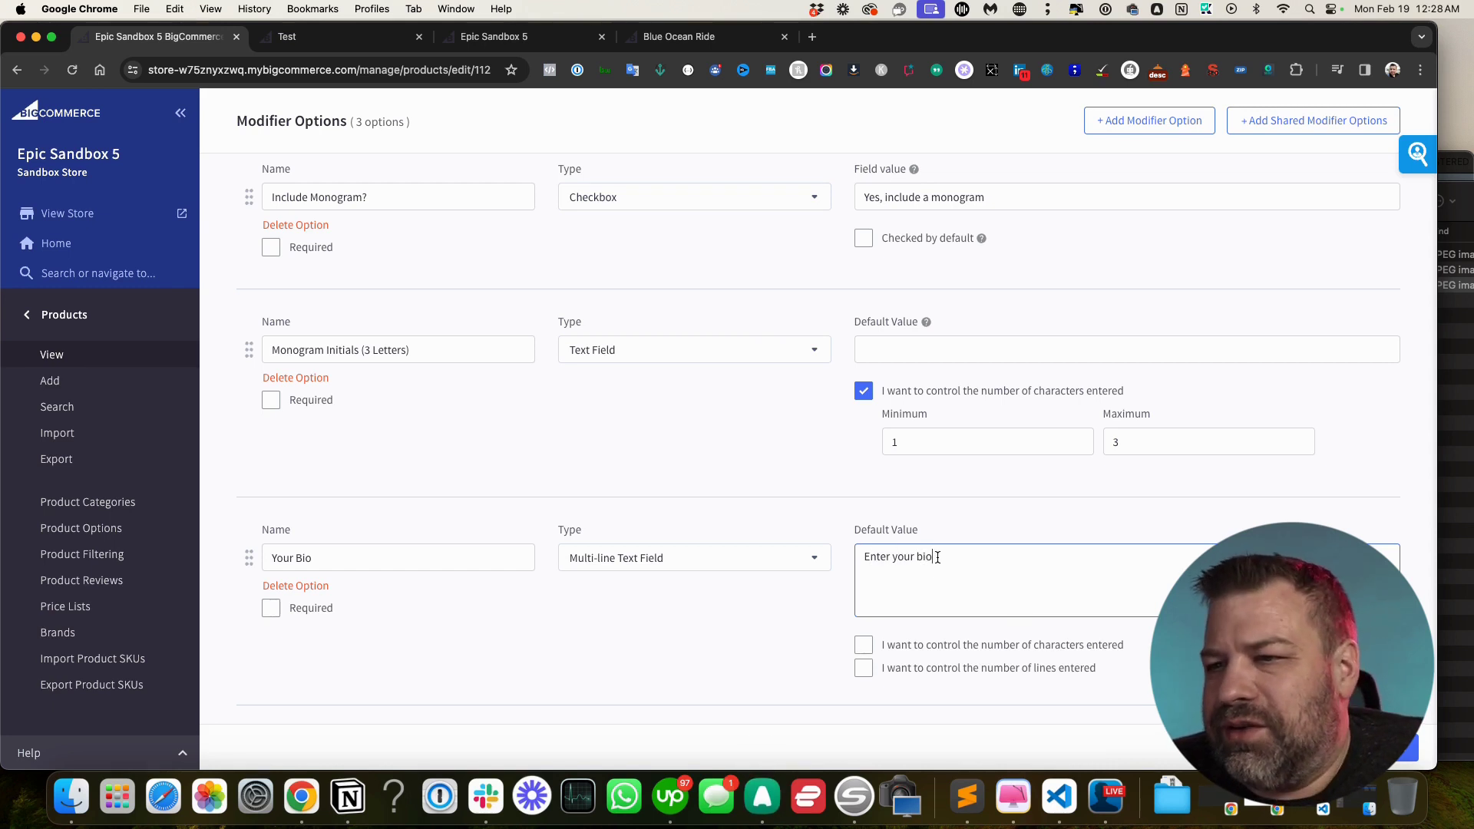
left_click_drag(938, 558, 781, 550)
key("BackSpace")
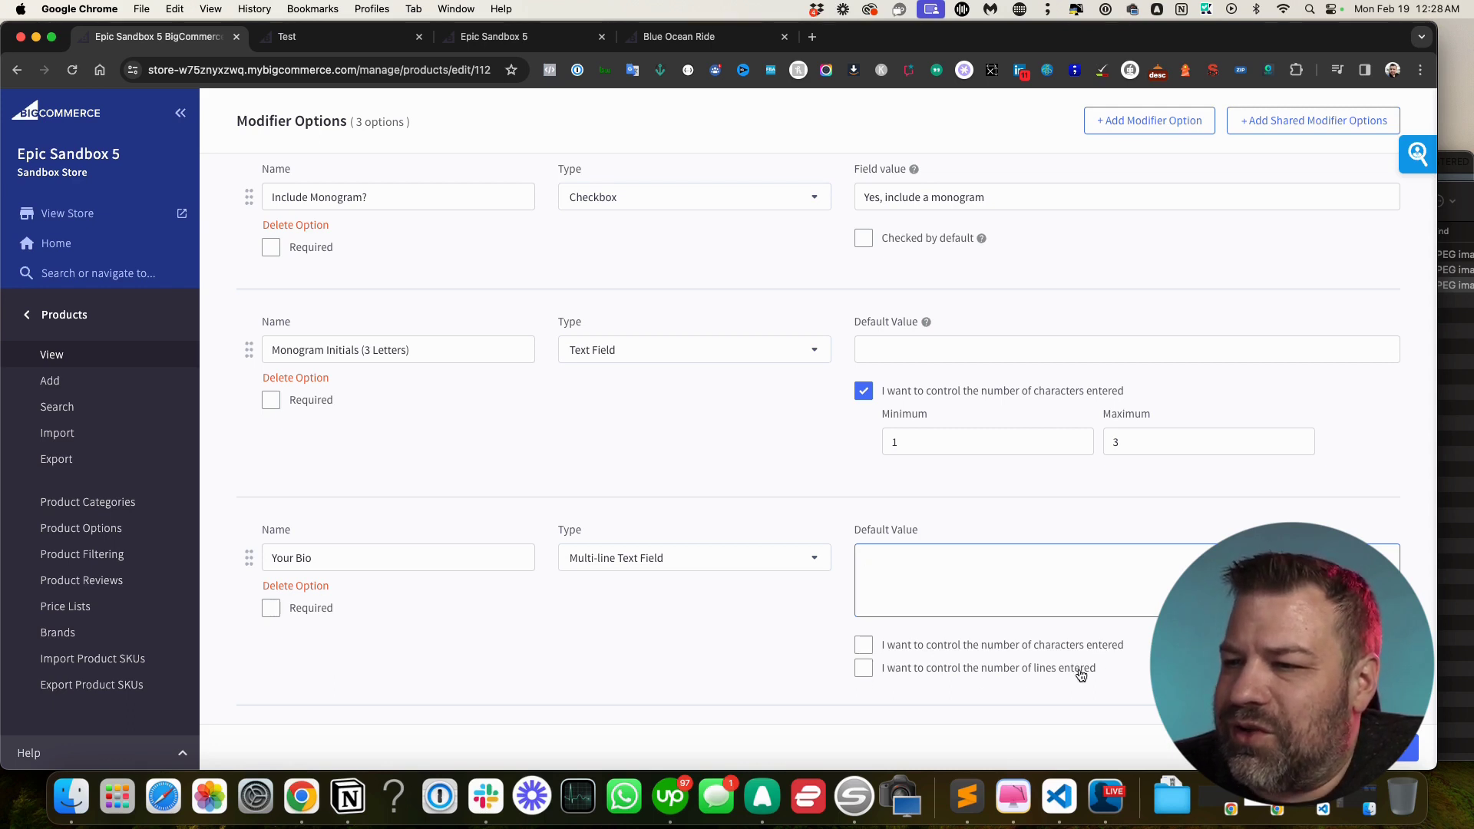
Limit "Your Bio" to between 1 and 1,000 characters, then save the modifier options and the product
left_click(868, 649)
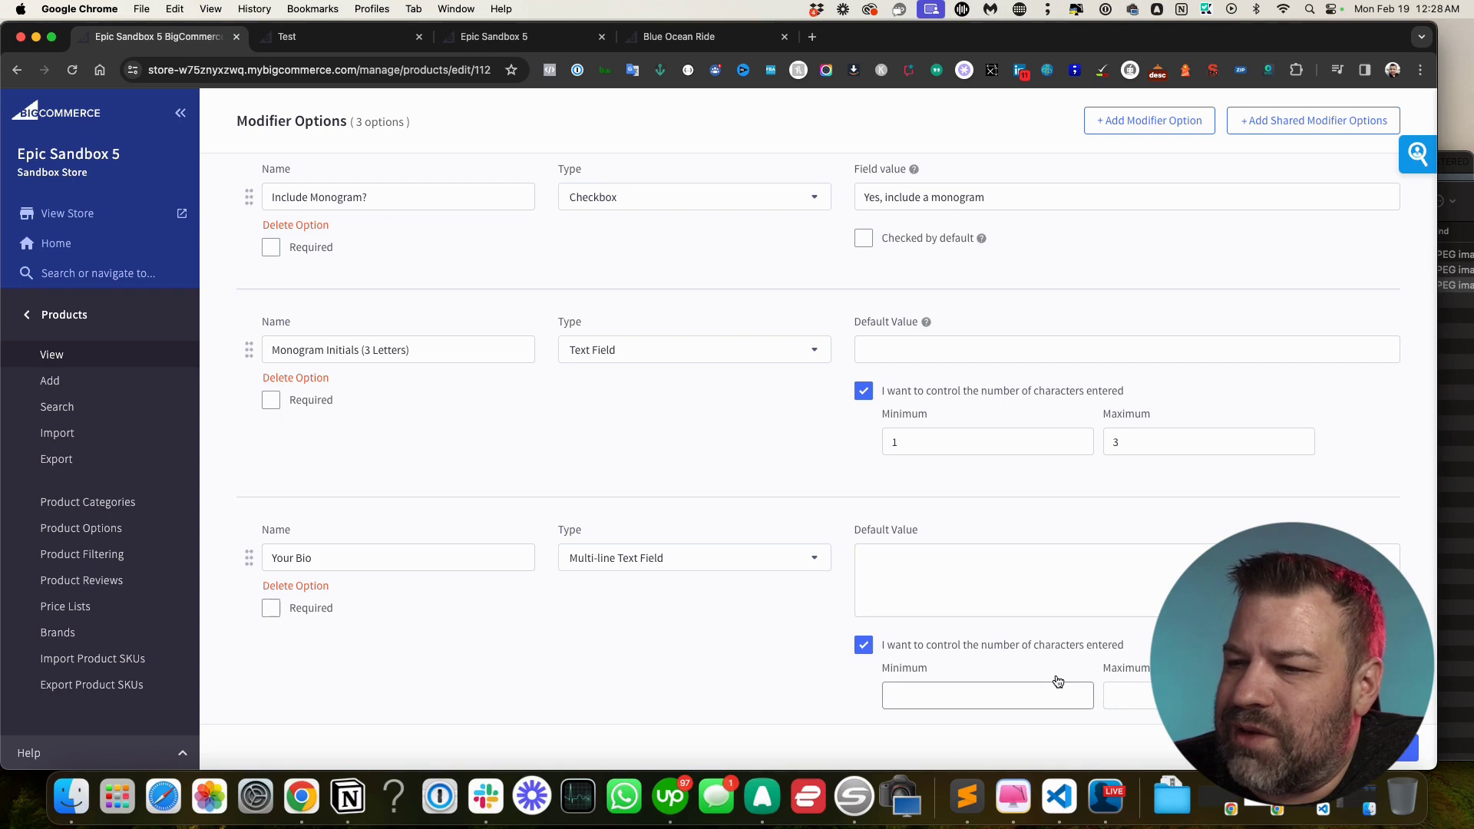
scroll(1029, 671, "down", 2)
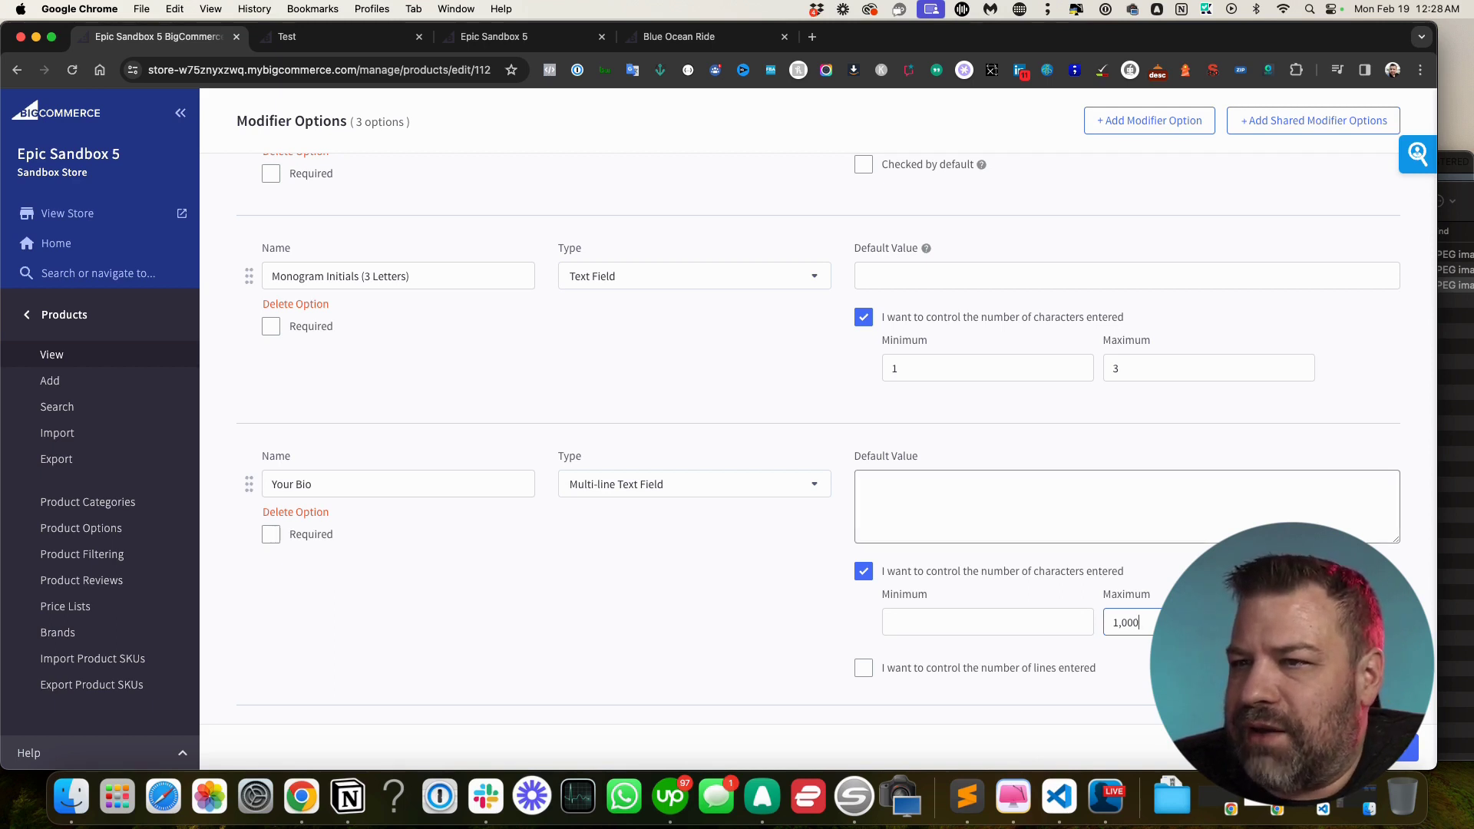
scroll(837, 438, "up", 2)
scroll(837, 438, "down", 2)
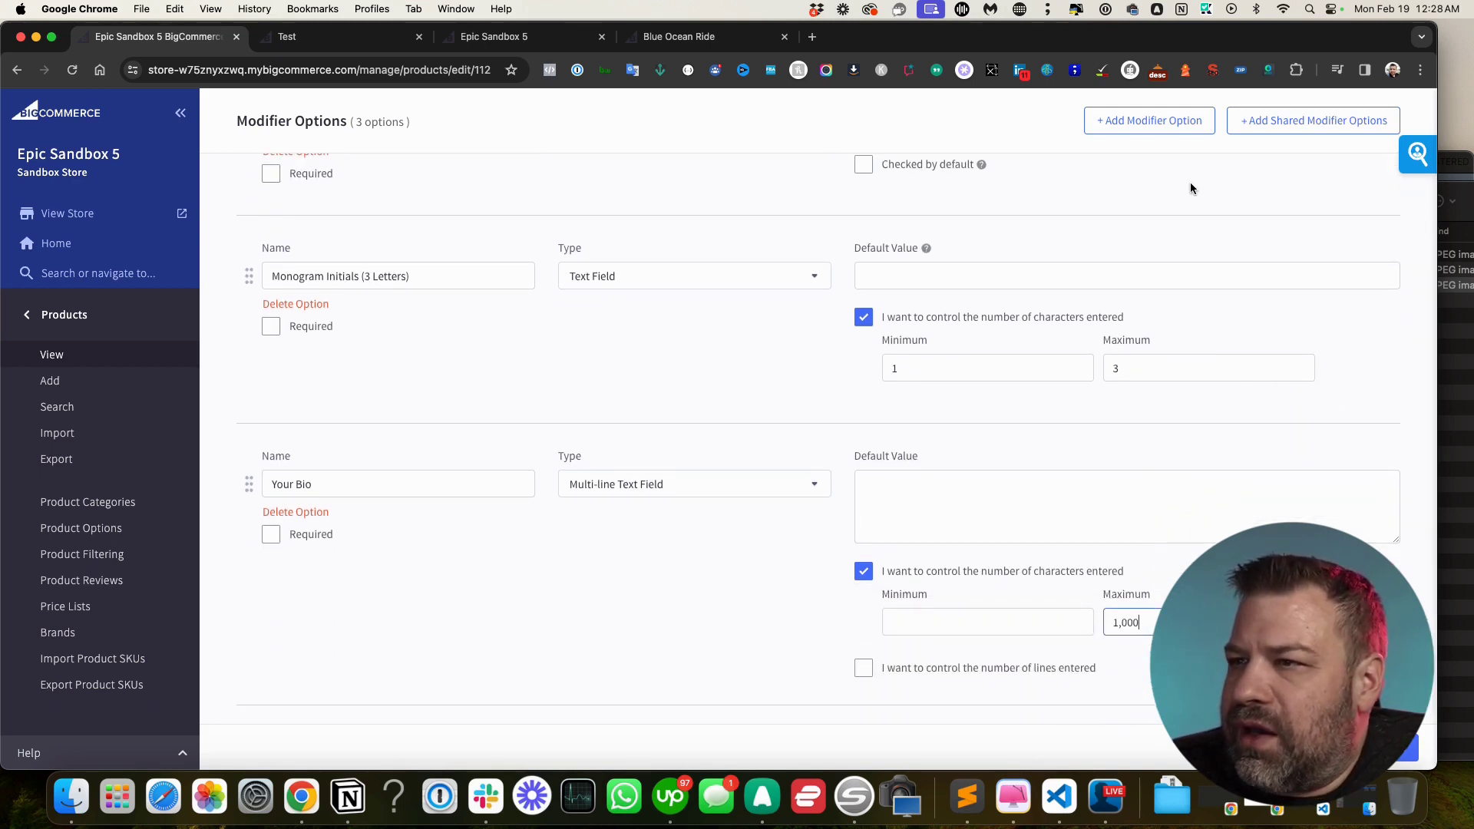
left_click(987, 622)
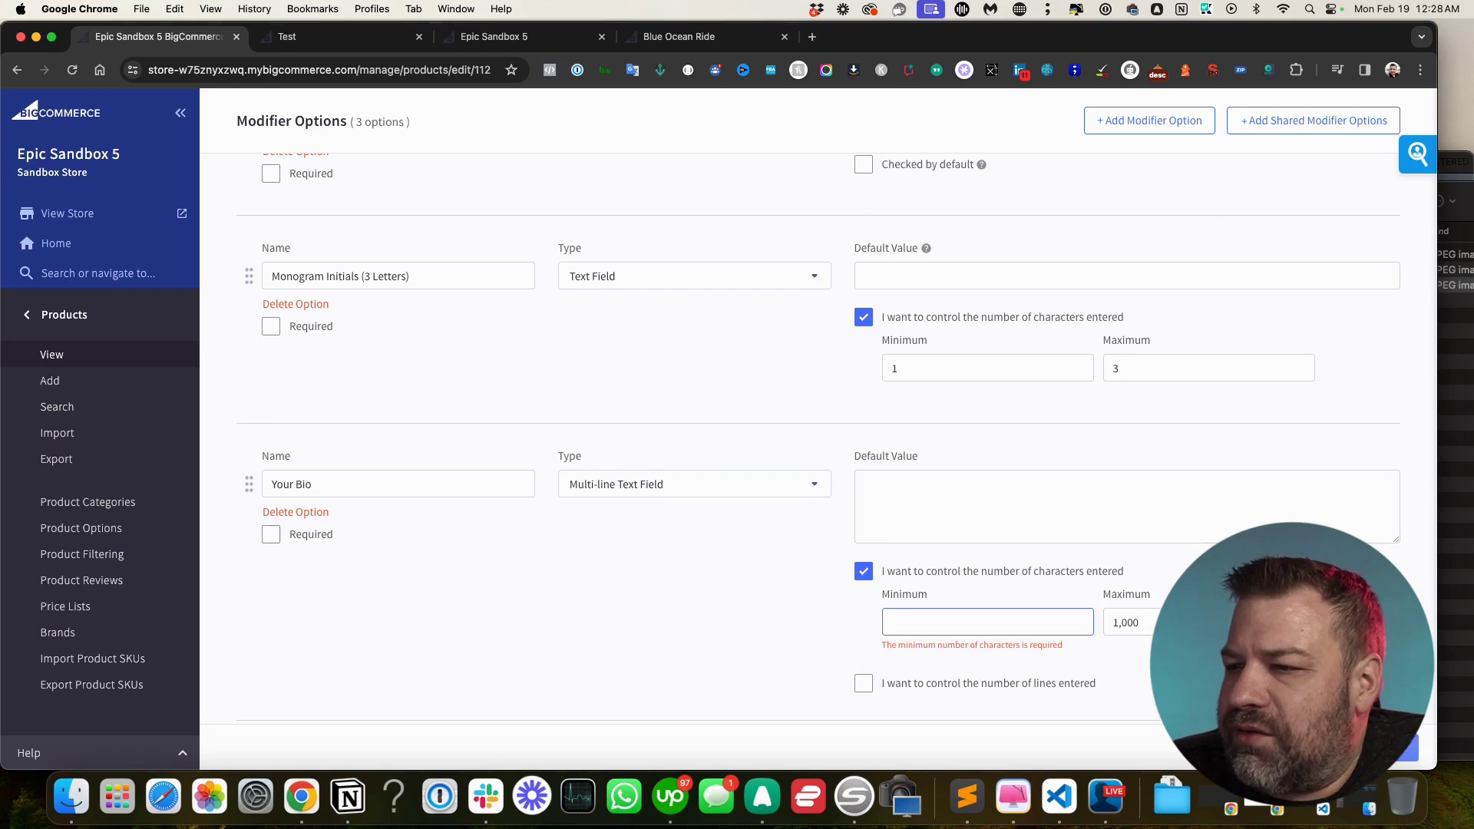
type("1")
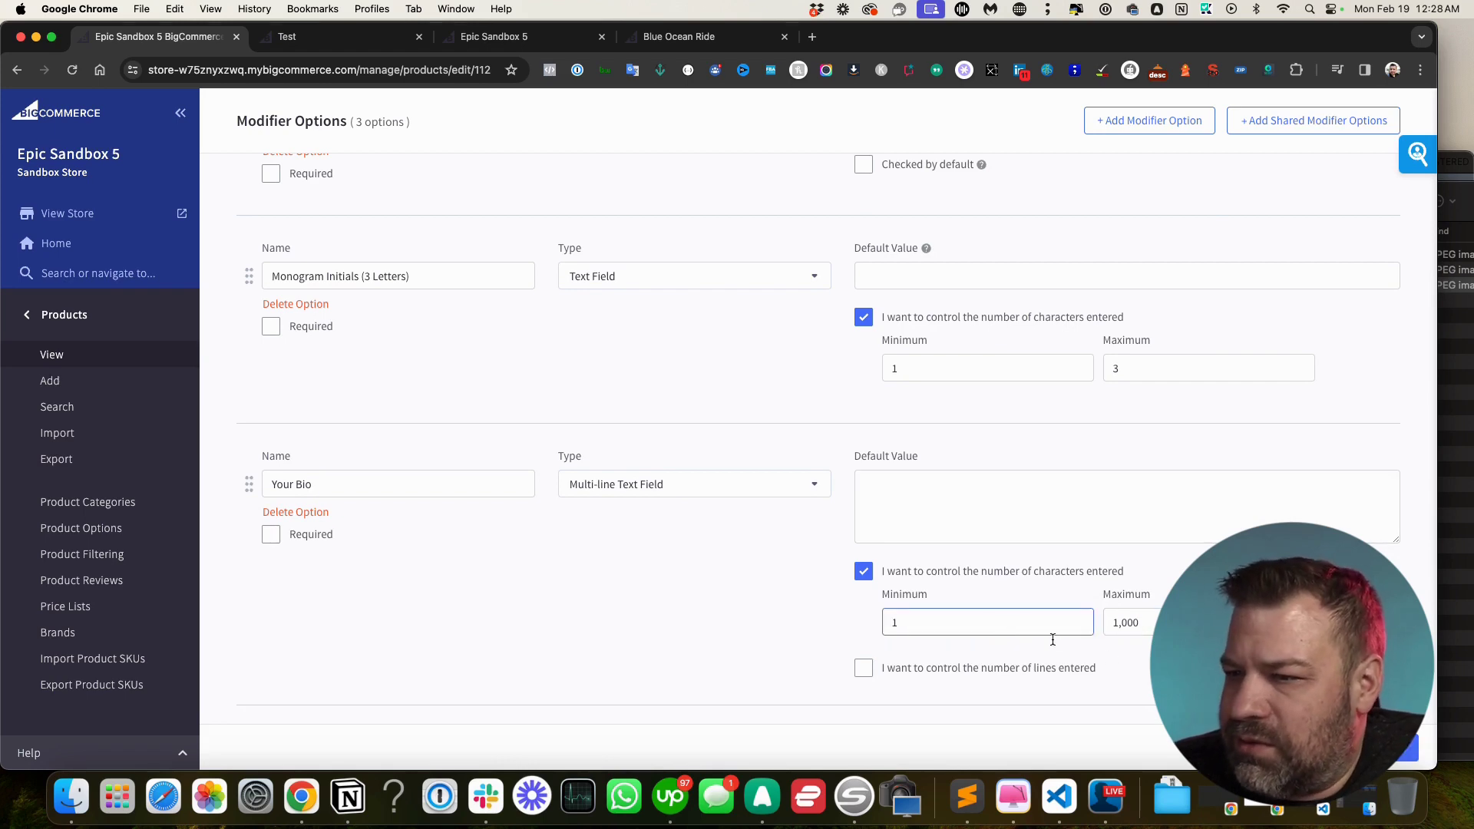
key("Return")
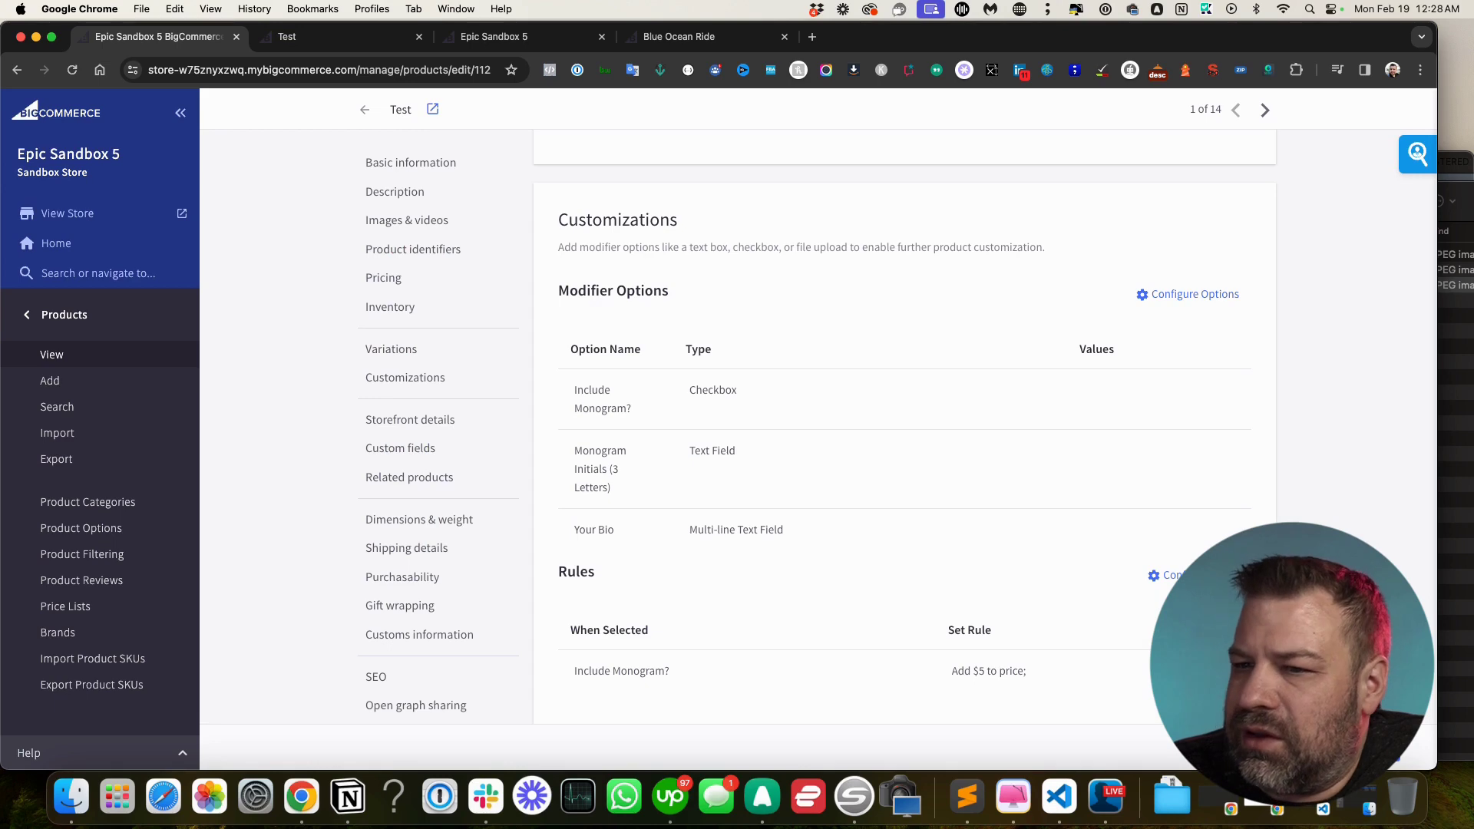
left_click(1394, 749)
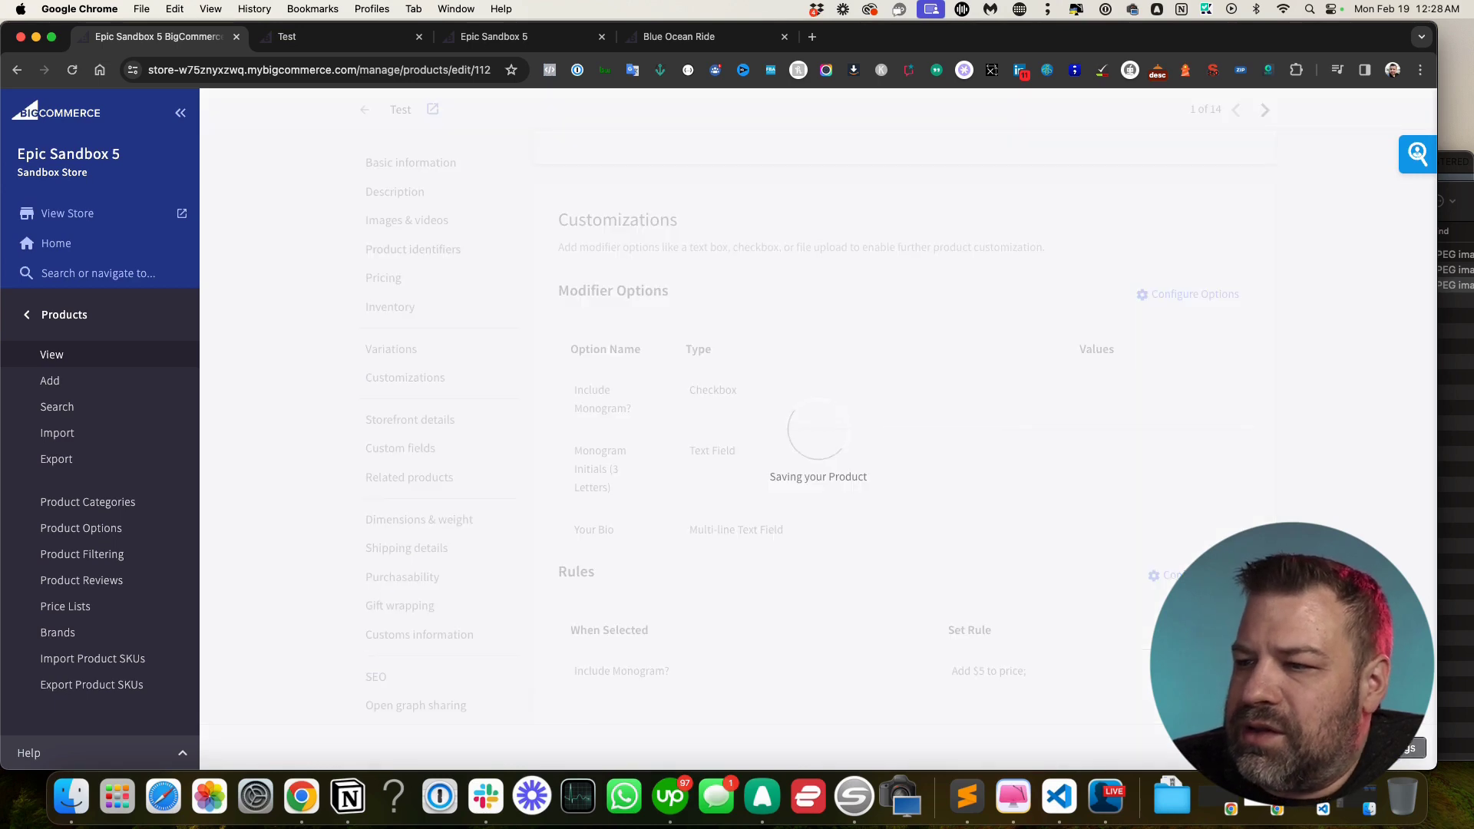
Reload the storefront product page and try out the "Your Bio" text area
left_click(323, 38)
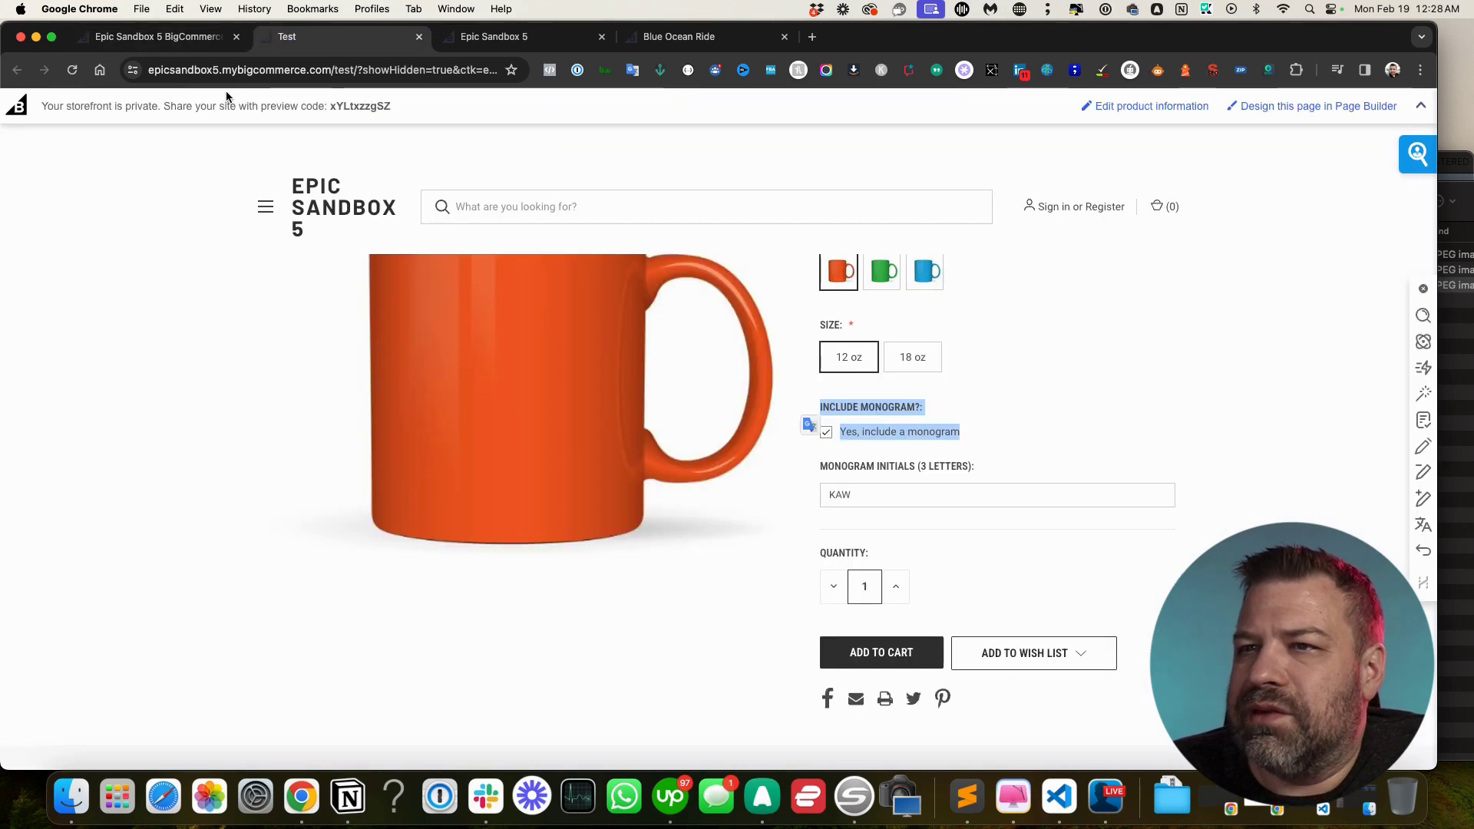
left_click(73, 76)
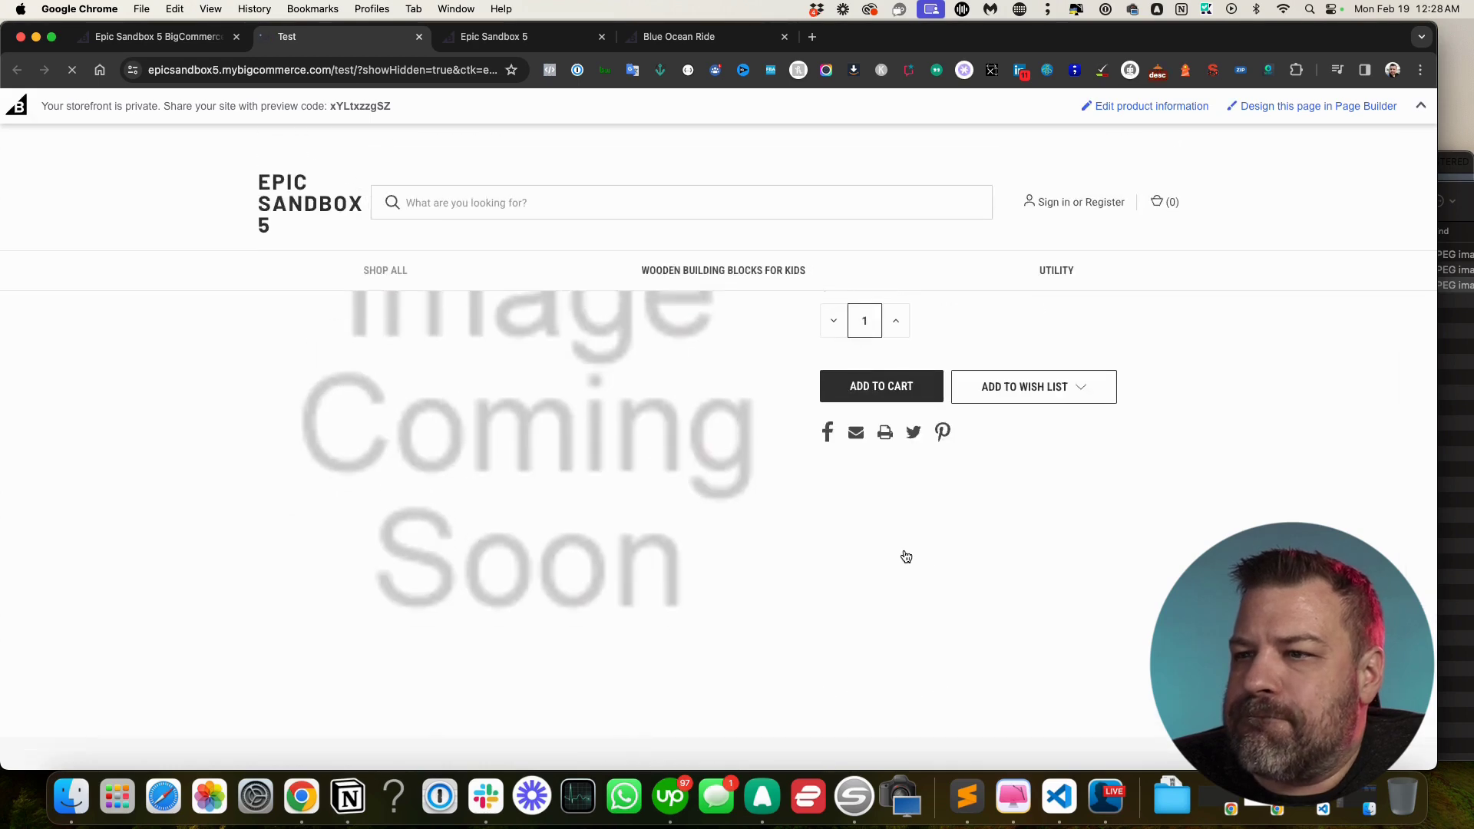
left_click(875, 569)
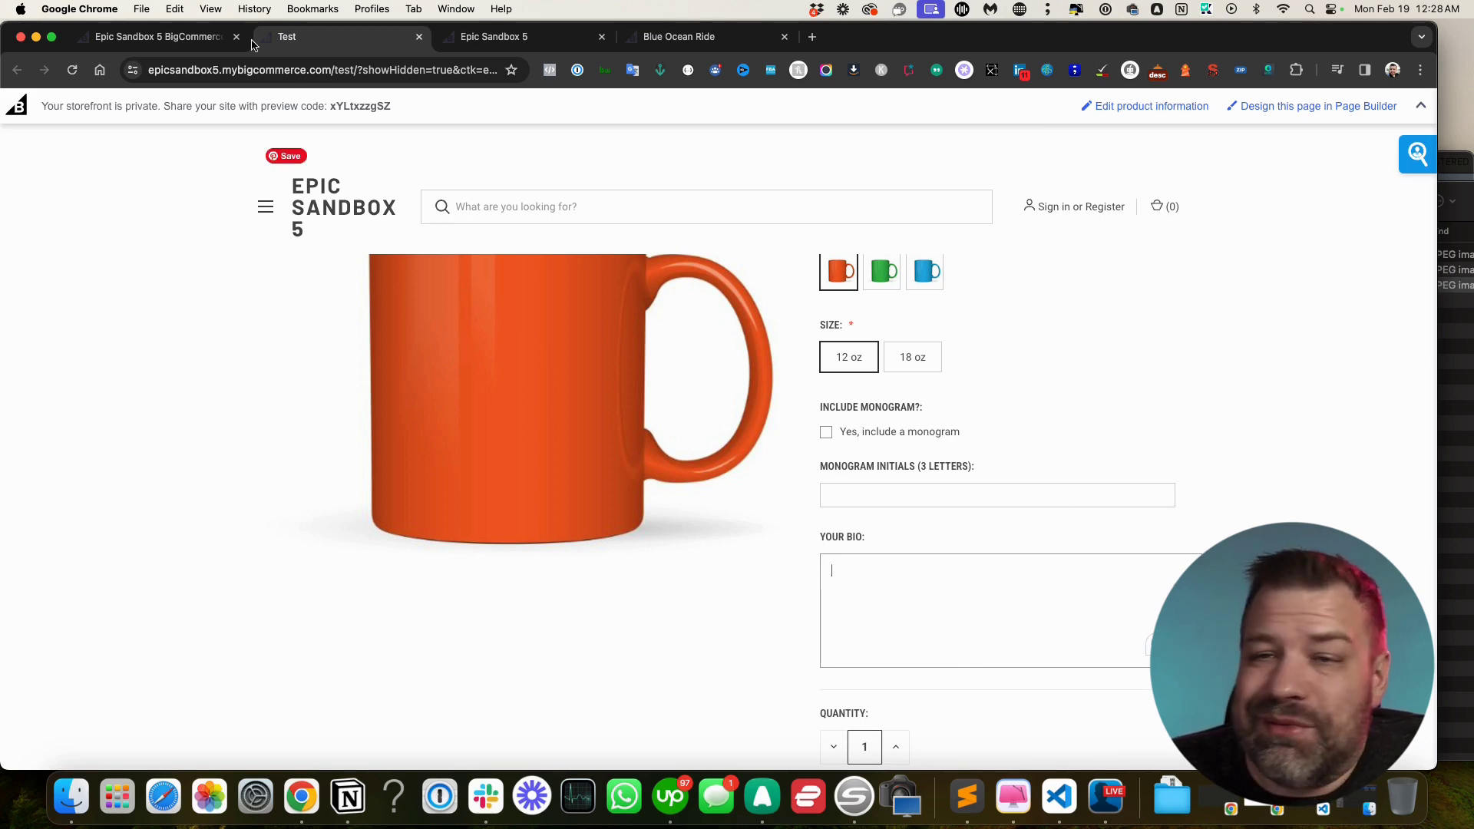
Return to the product editor and add a Numbers Only Text Field modifier option named "Favorite Number"
left_click(158, 36)
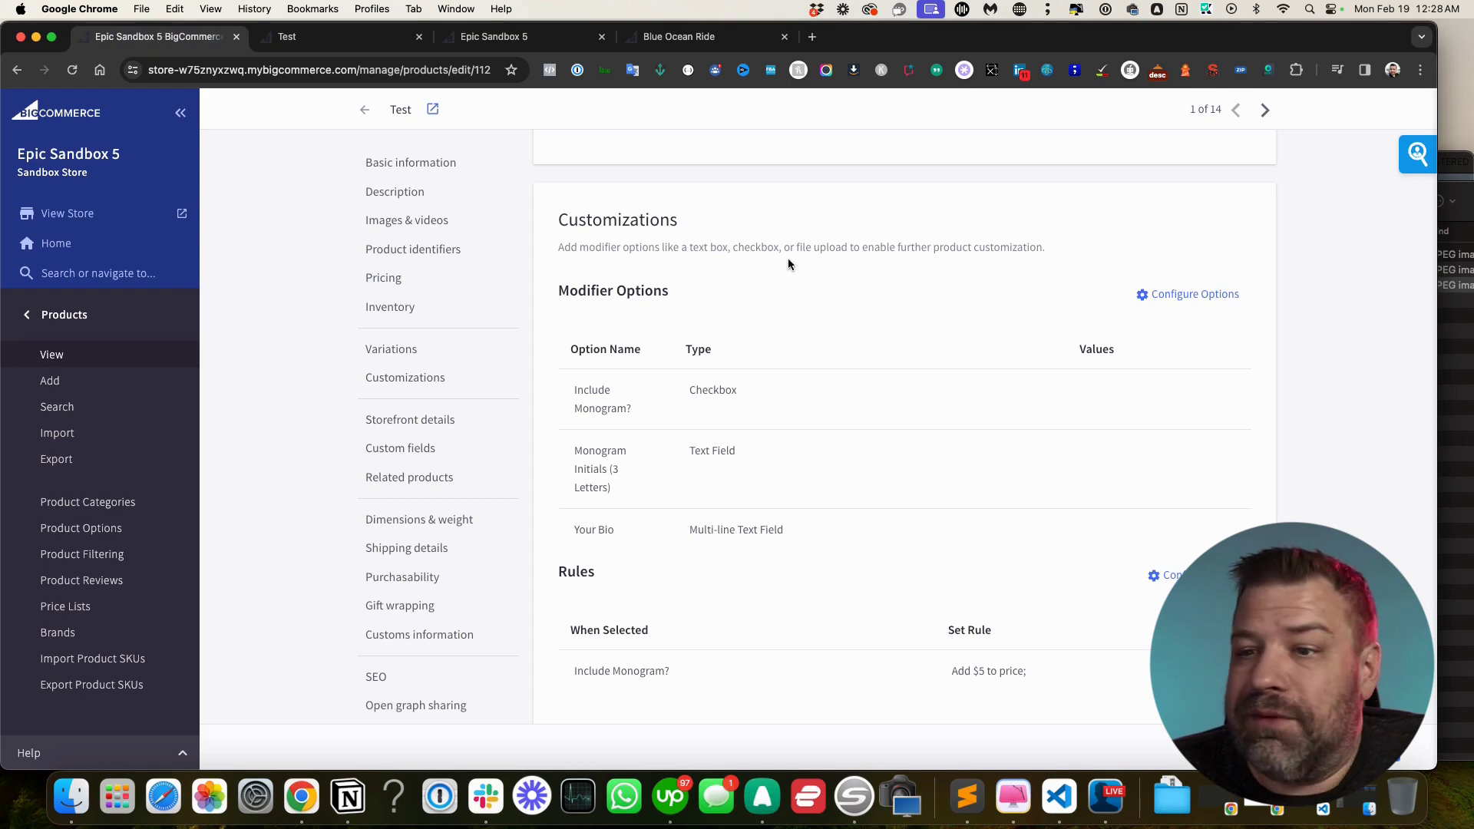
scroll(1203, 513, "down", 5)
scroll(1203, 513, "up", 5)
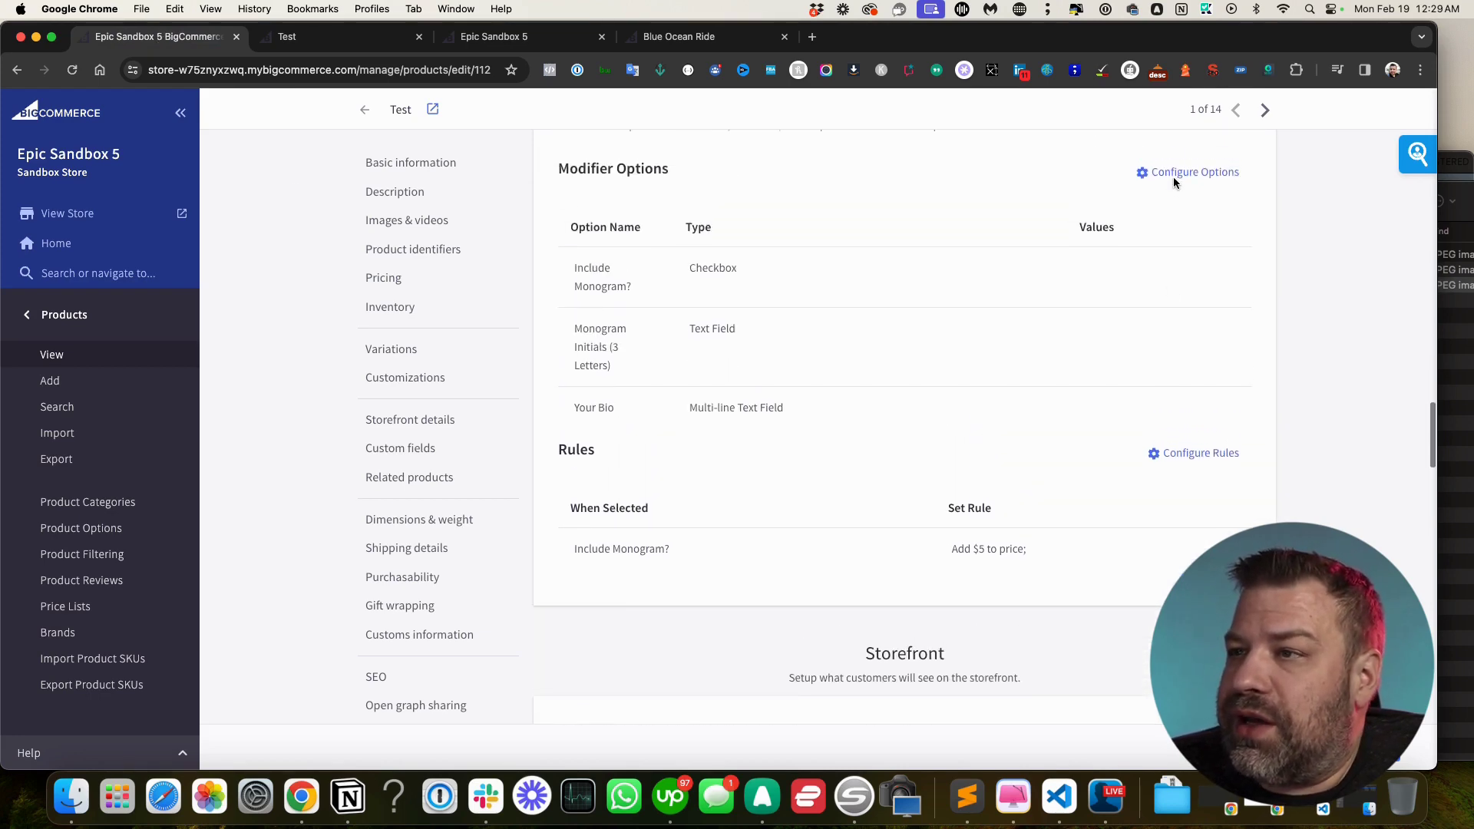
left_click(1174, 174)
scroll(584, 537, "down", 3)
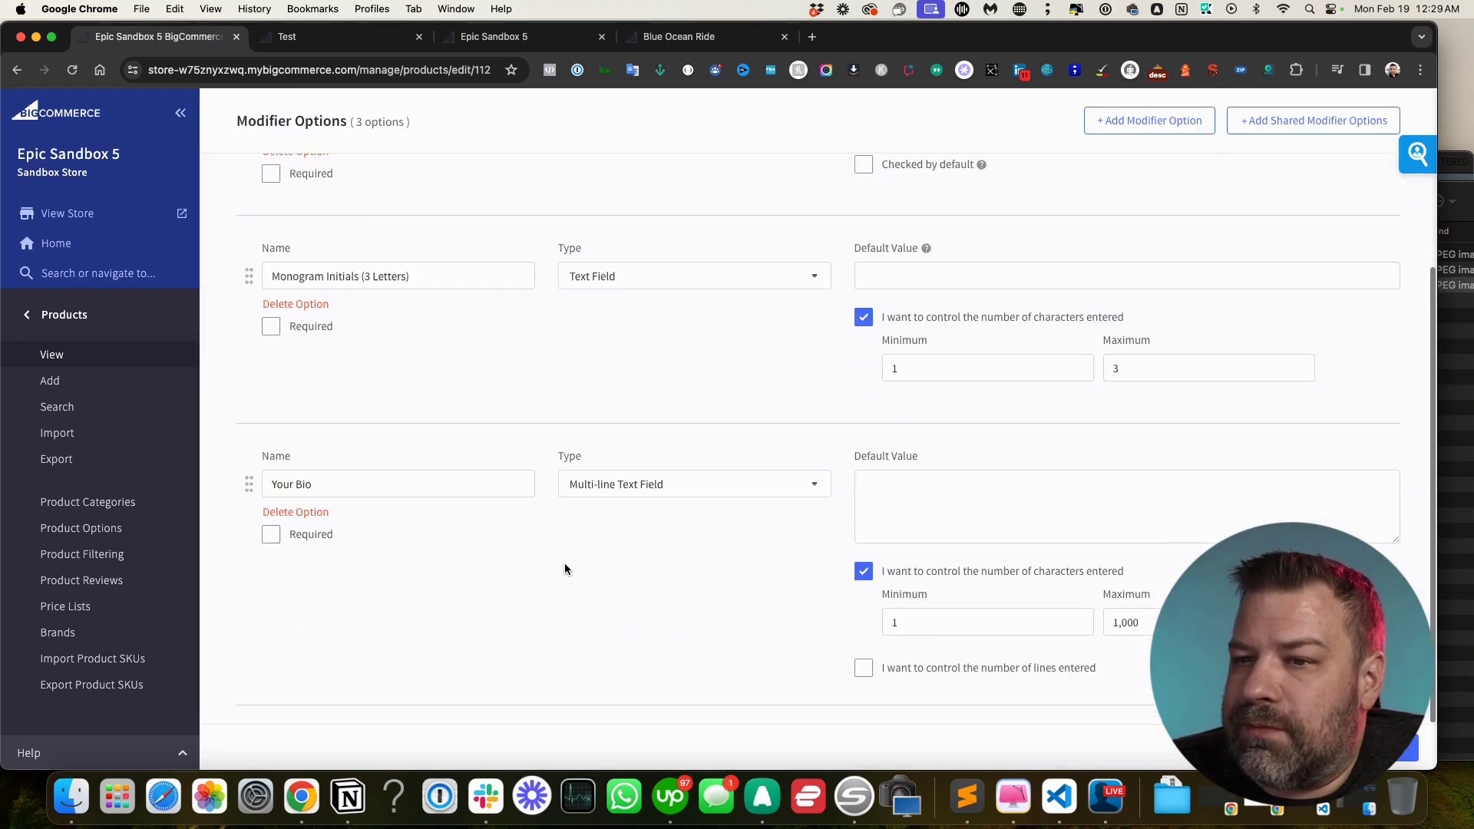
scroll(768, 461, "up", 3)
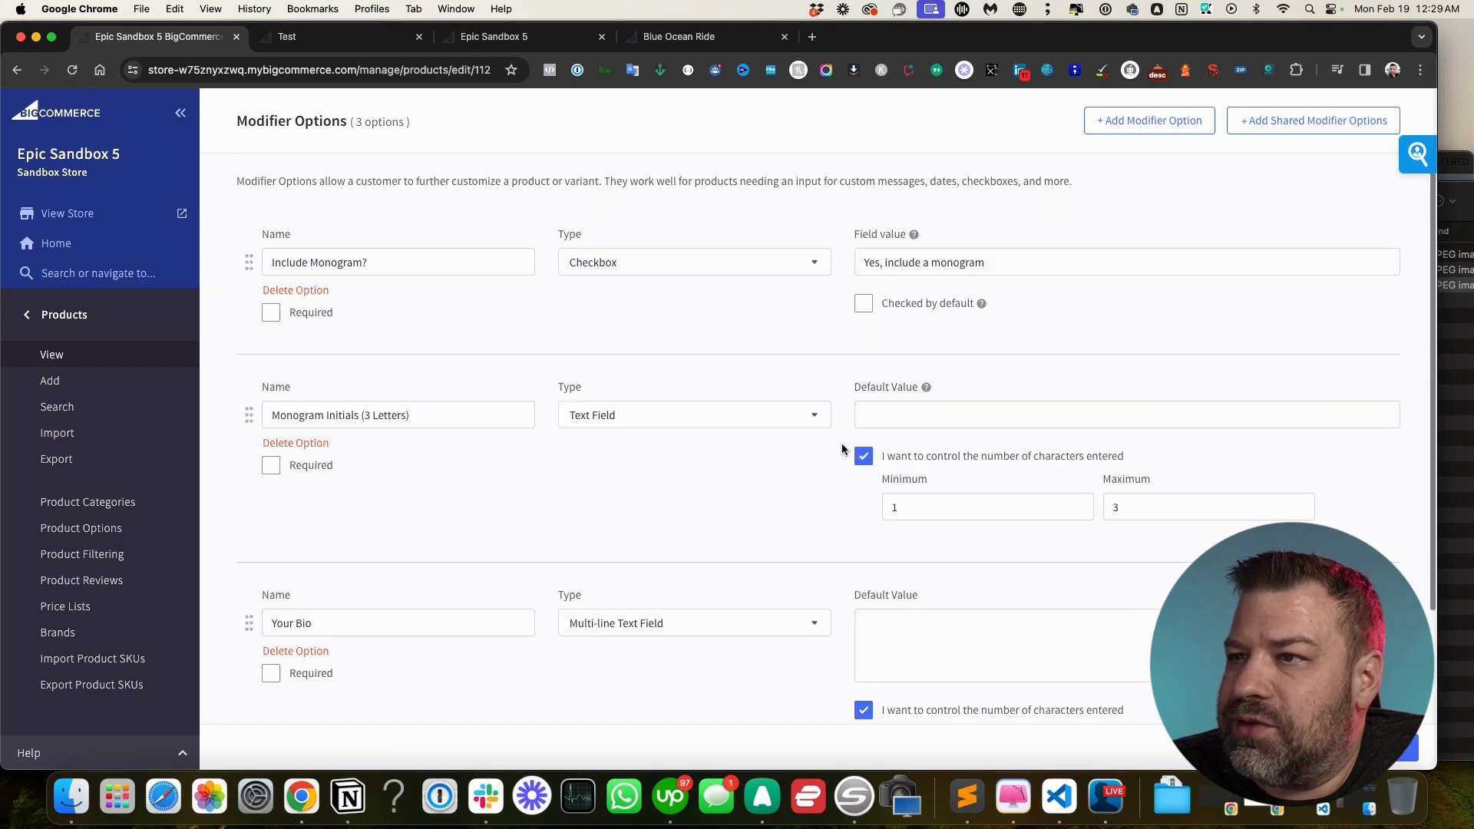
left_click(1156, 121)
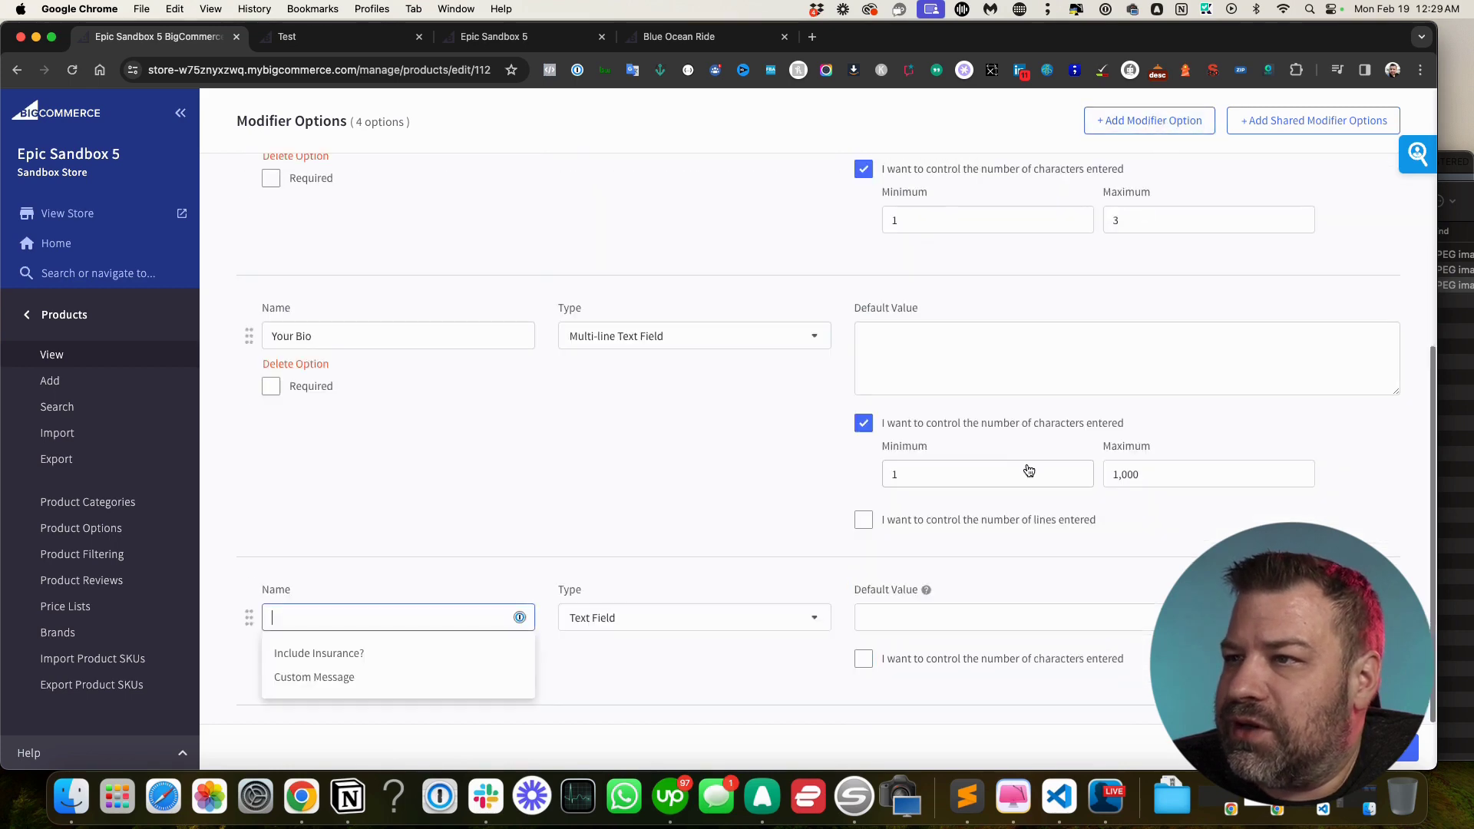
left_click(611, 623)
scroll(668, 547, "down", 3)
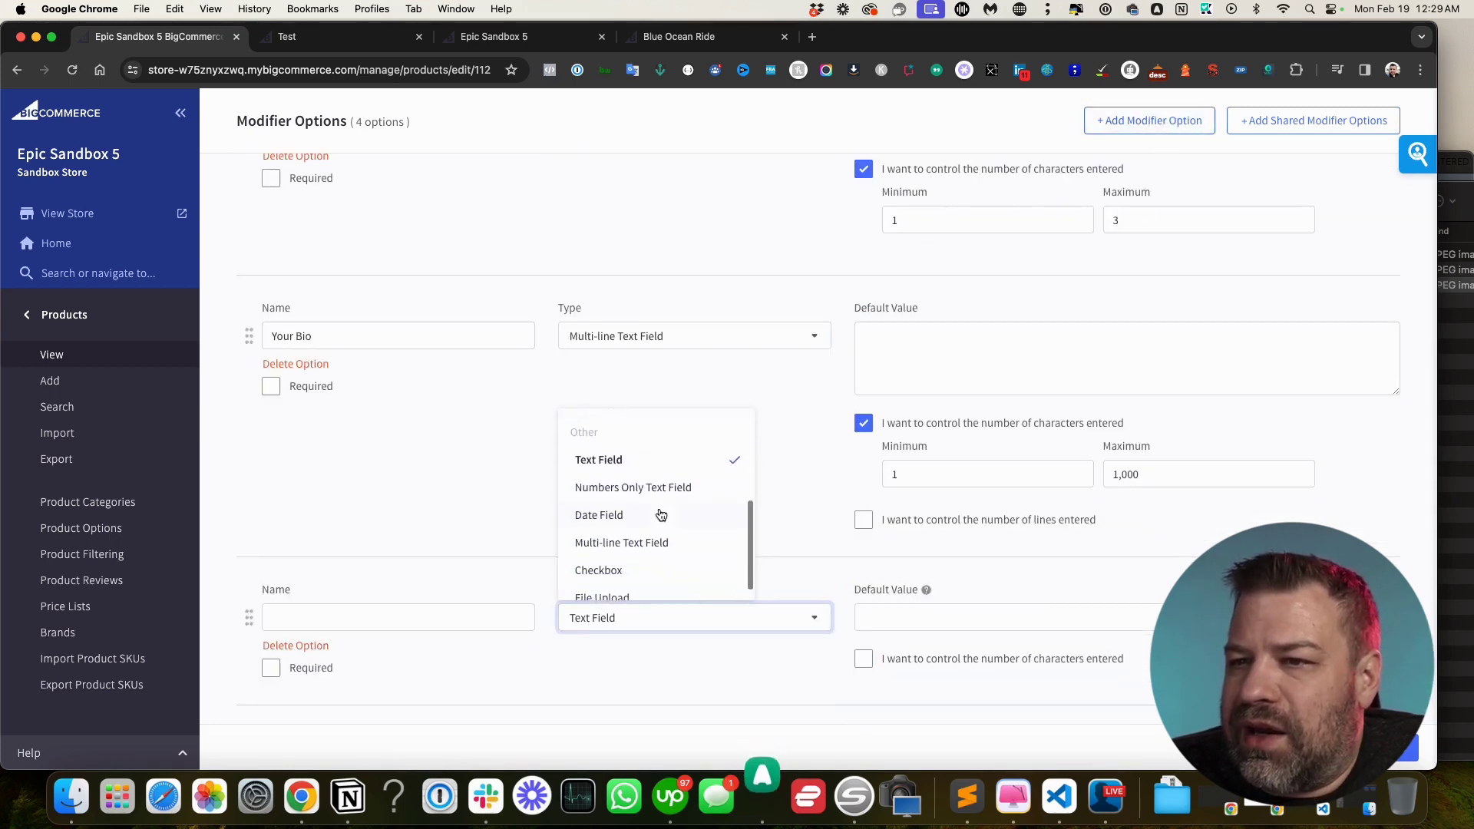
left_click(658, 488)
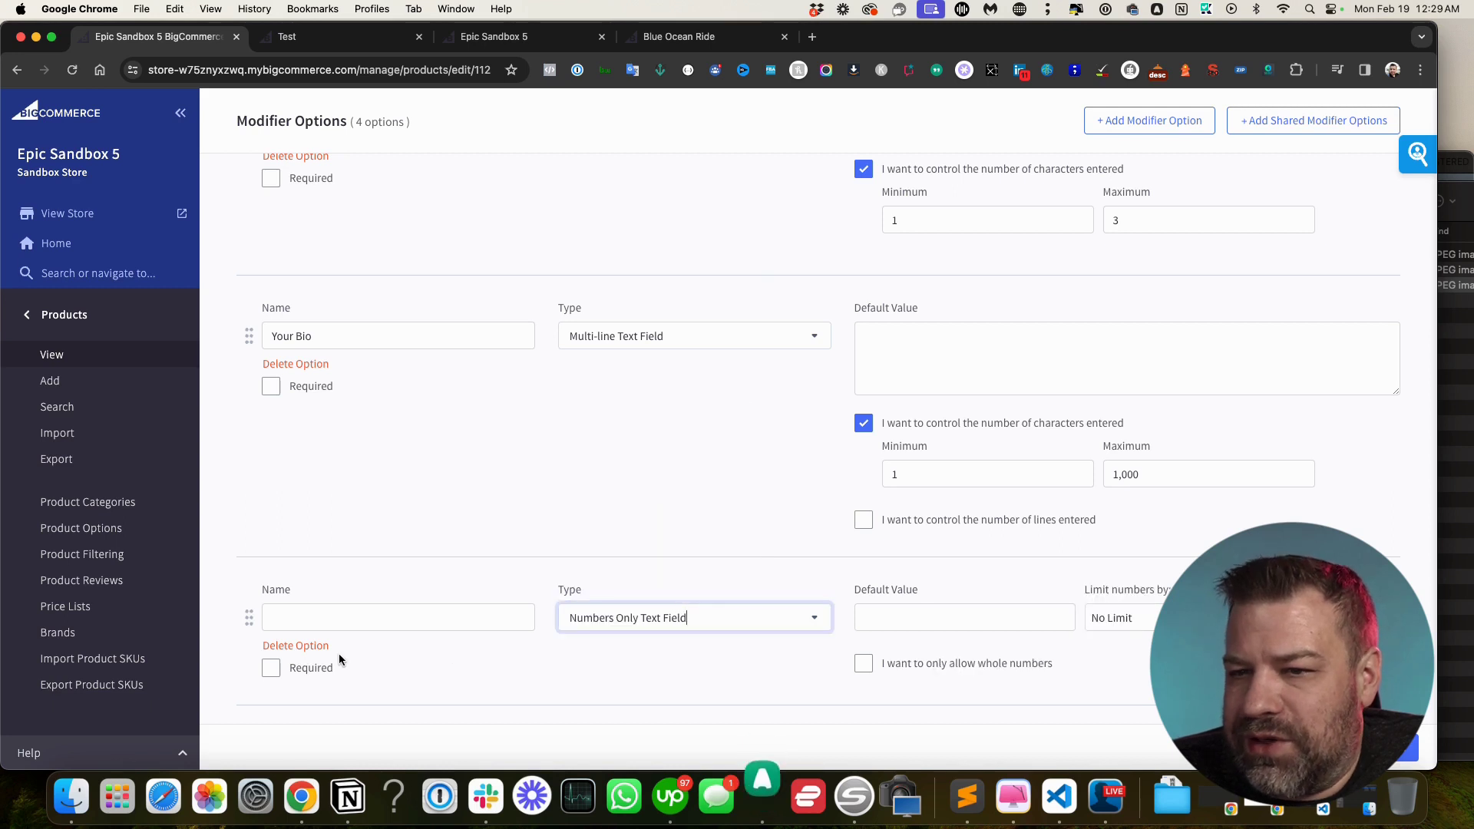
left_click(348, 615)
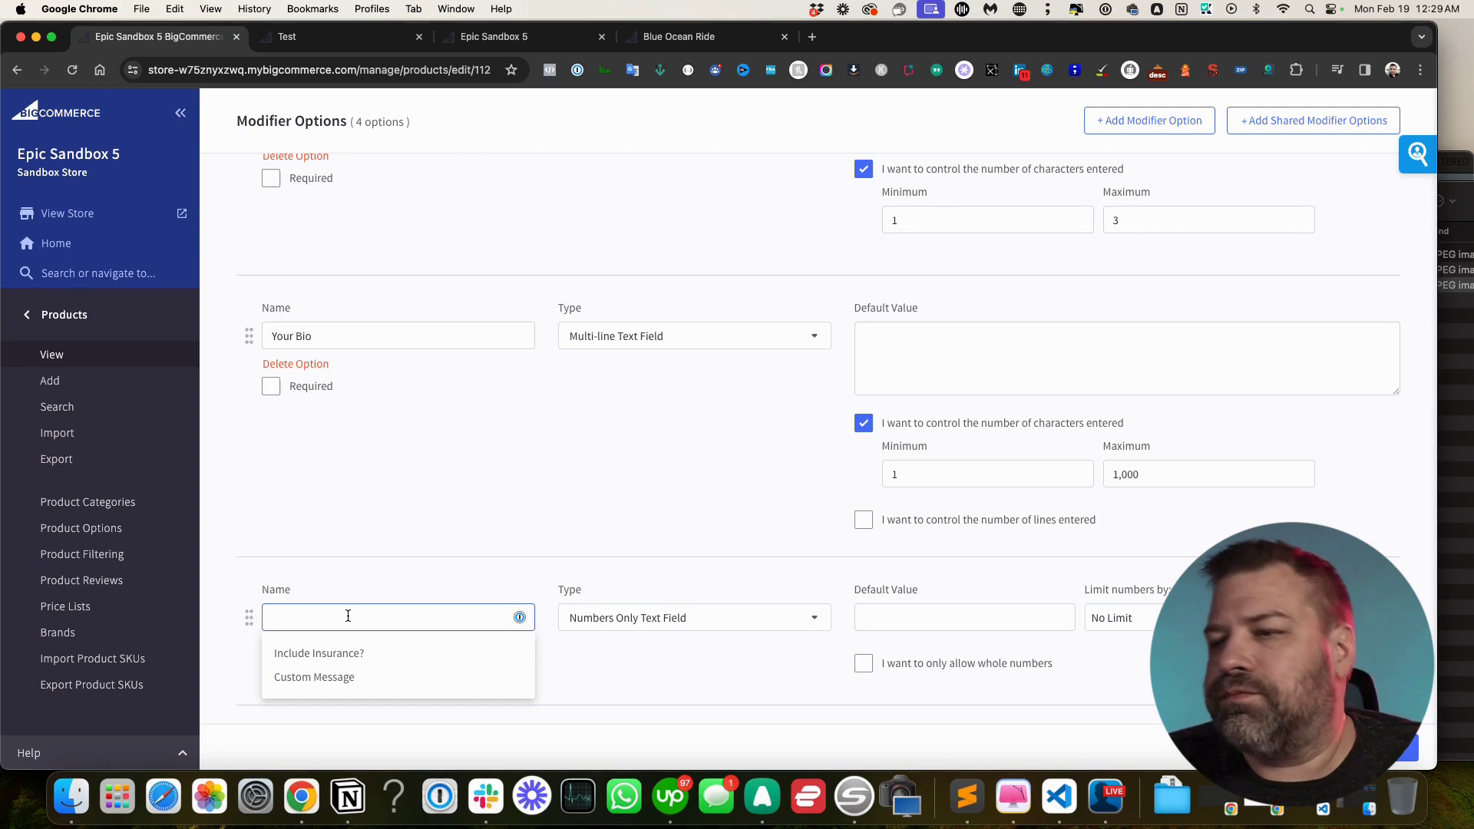
type("Favo")
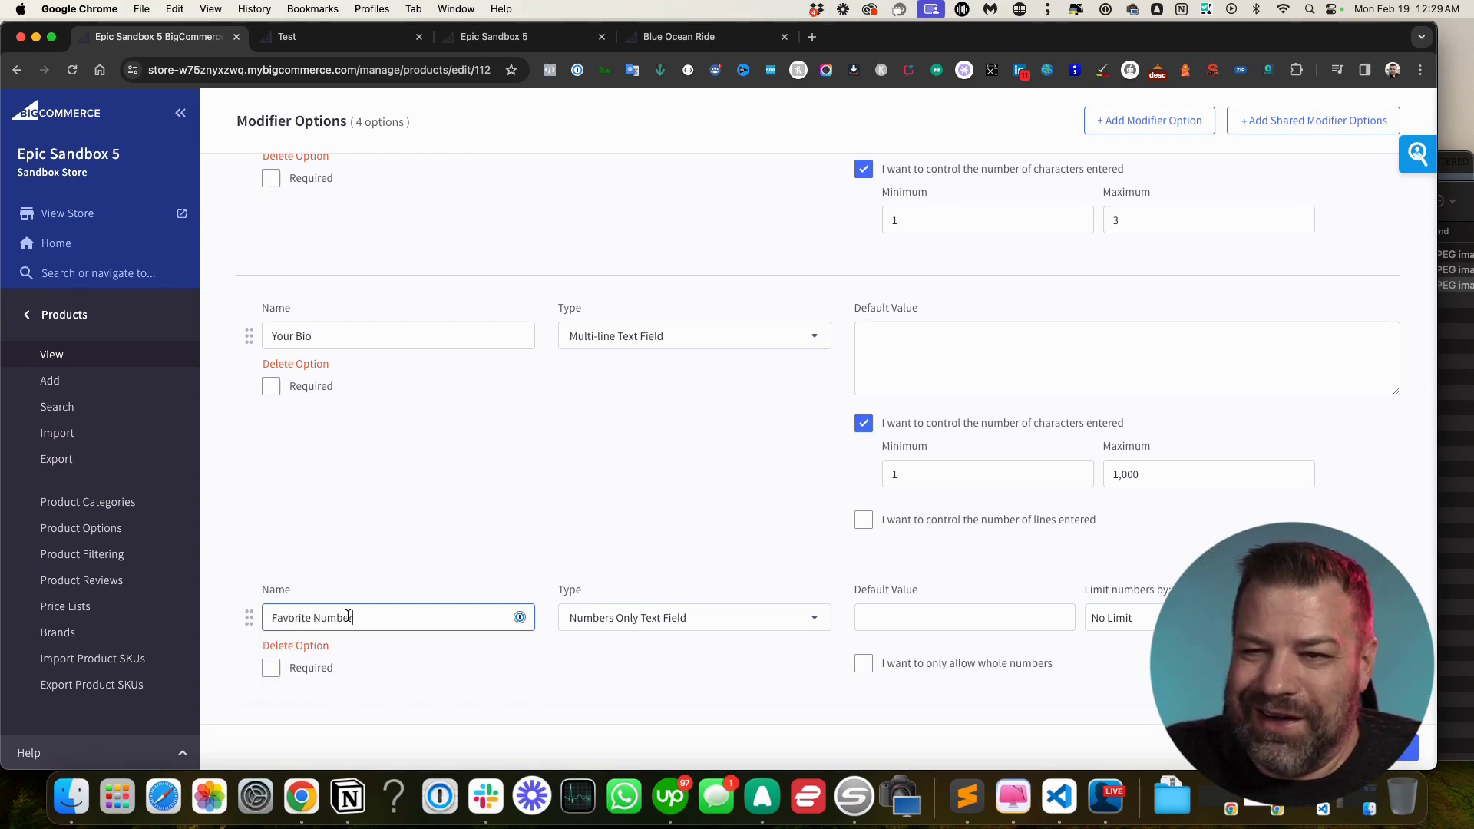
type("rite Number")
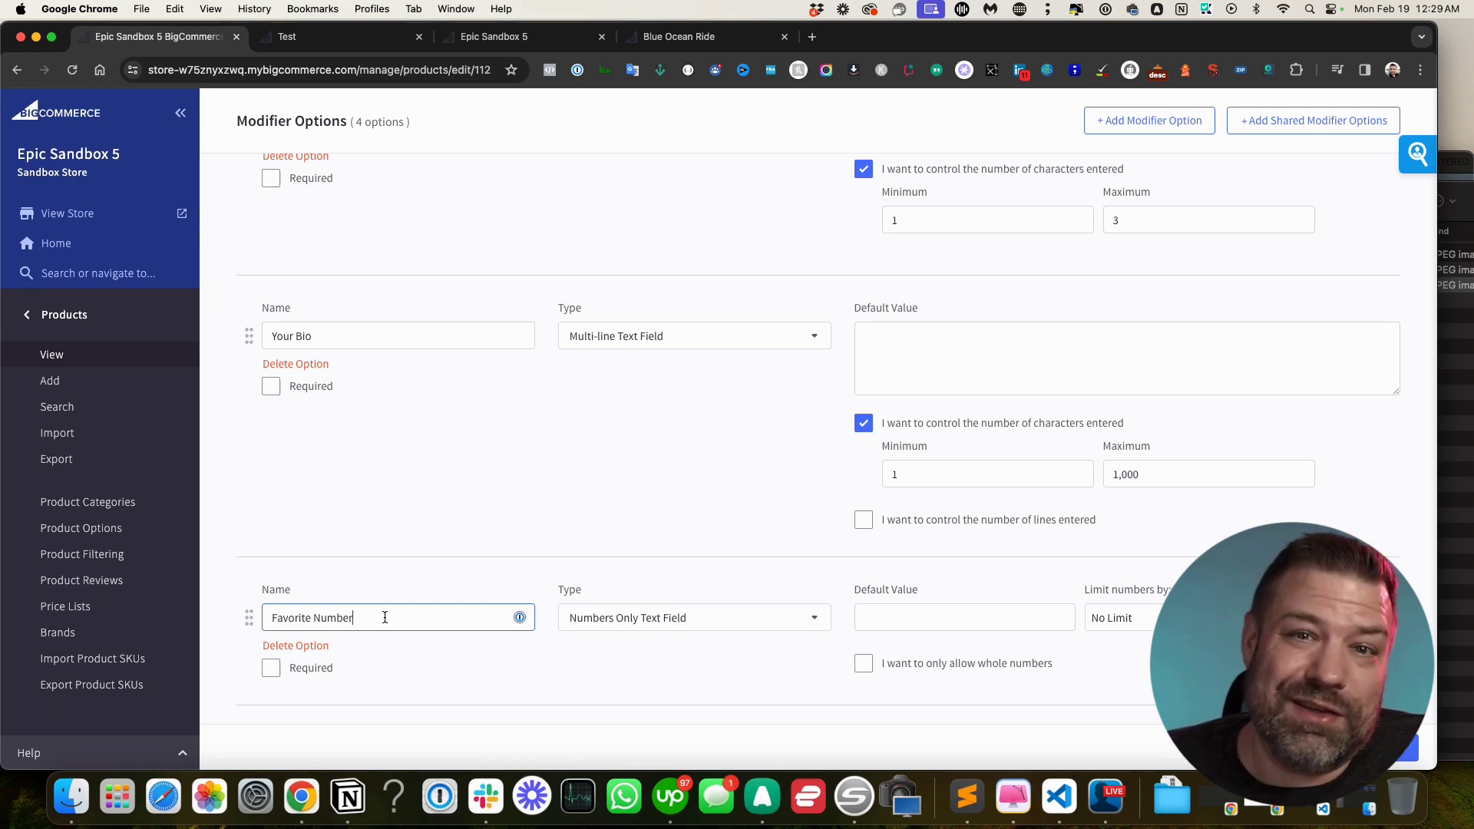
Try the Range and Highest Value limits on the "Favorite Number" option, and return it to No Limit
left_click(910, 617)
left_click(1136, 618)
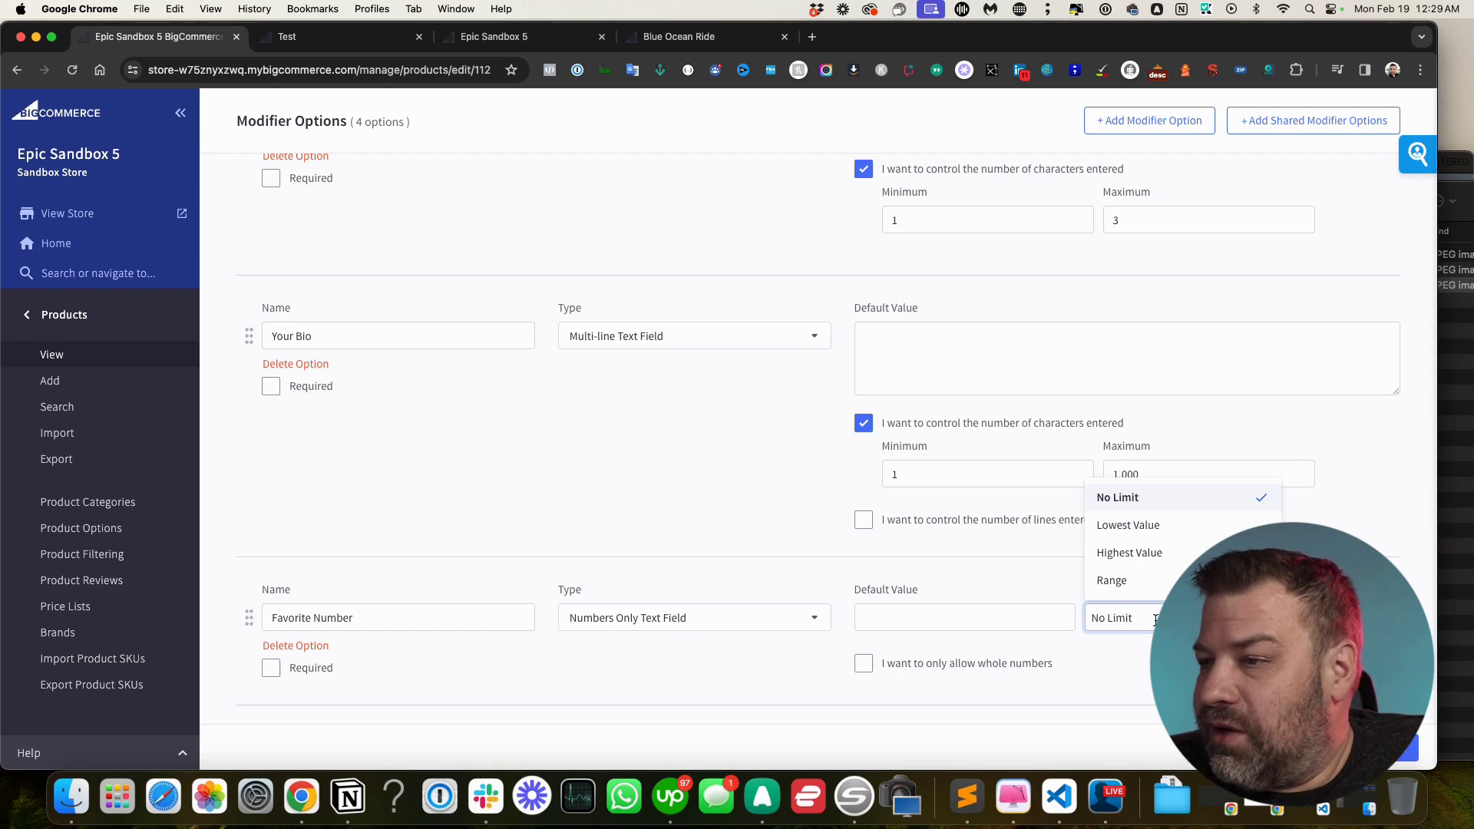
left_click(1115, 582)
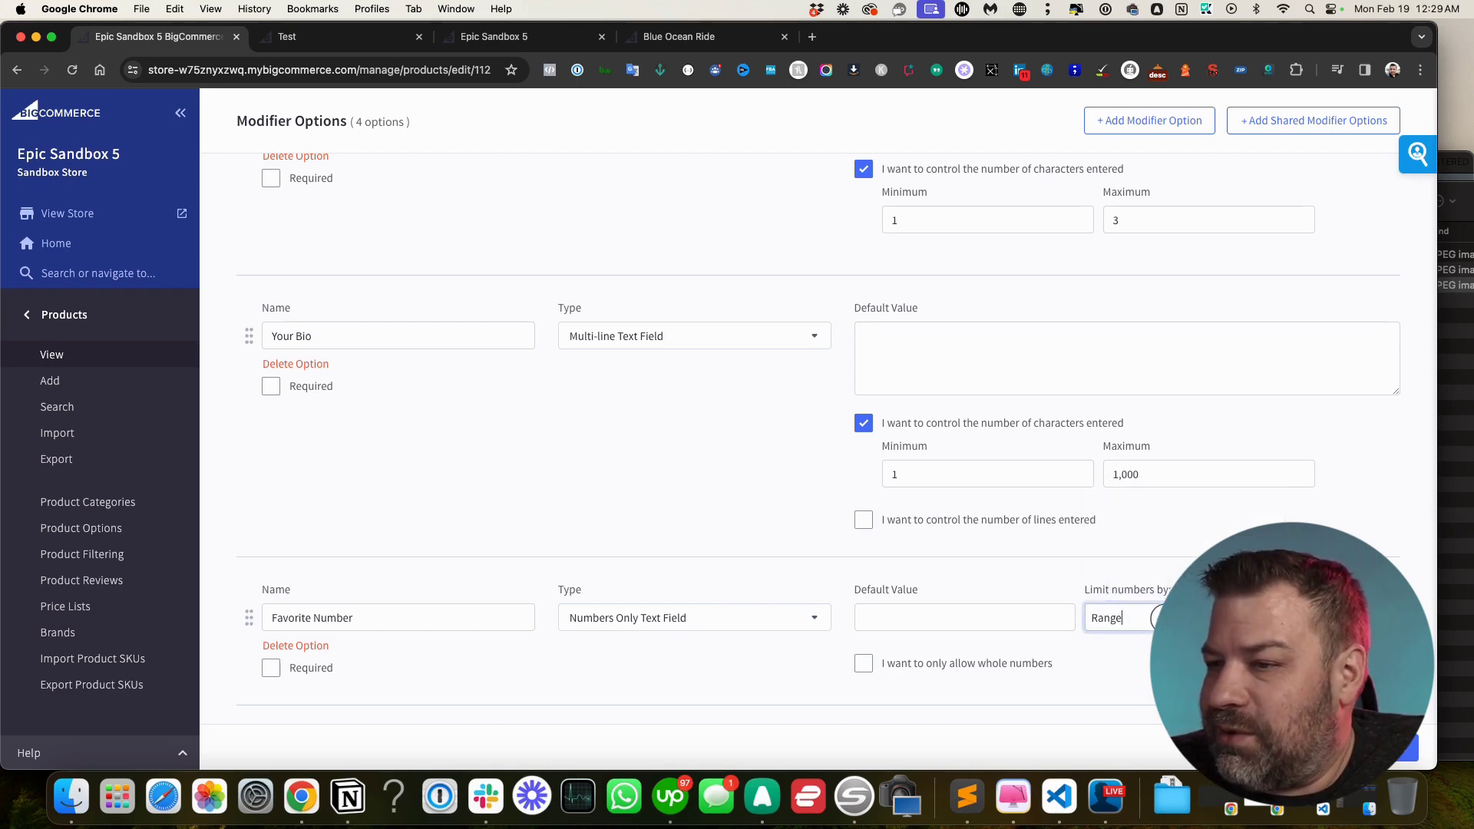
left_click(1121, 618)
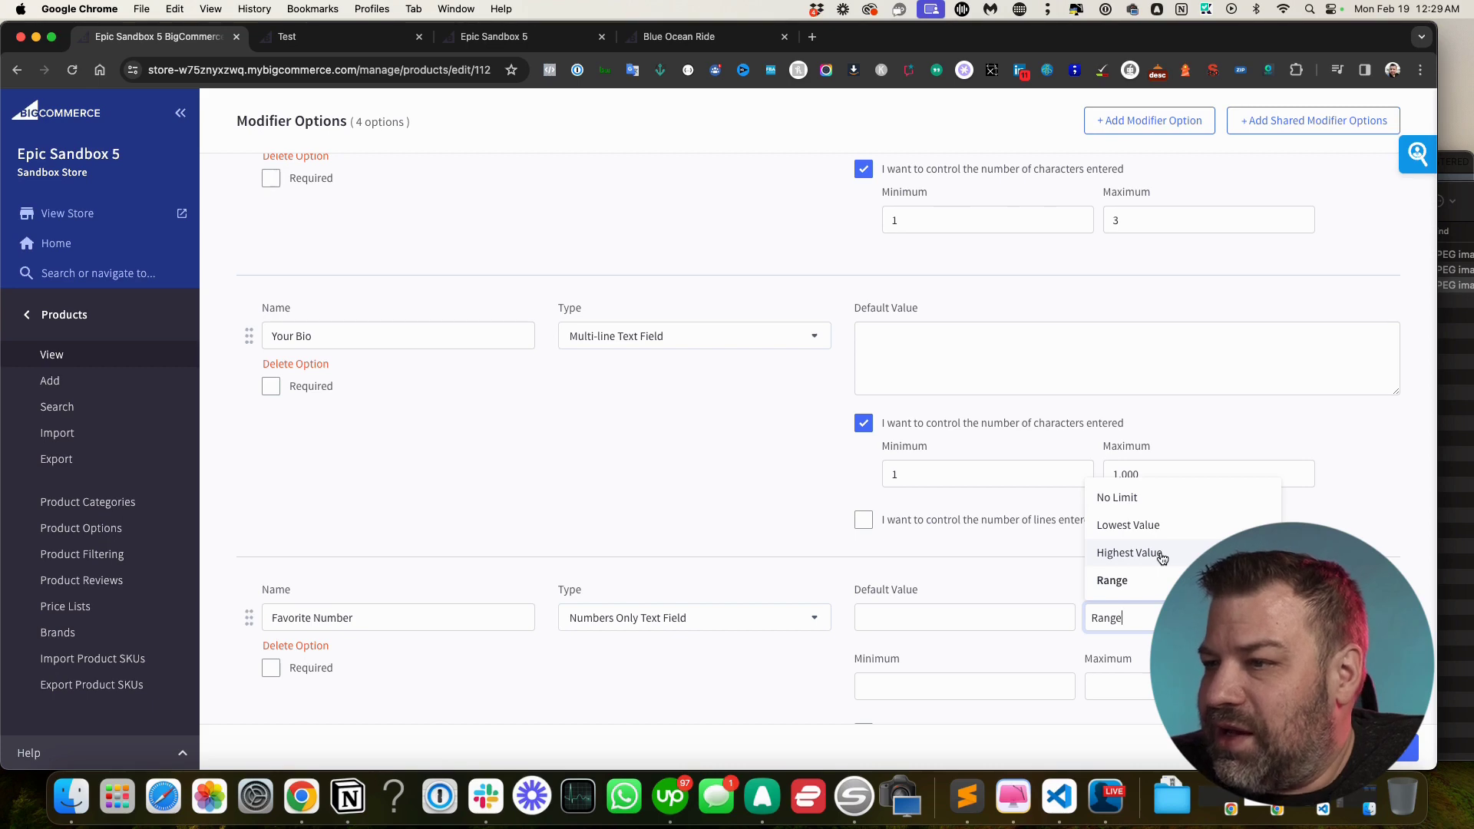
left_click(1161, 554)
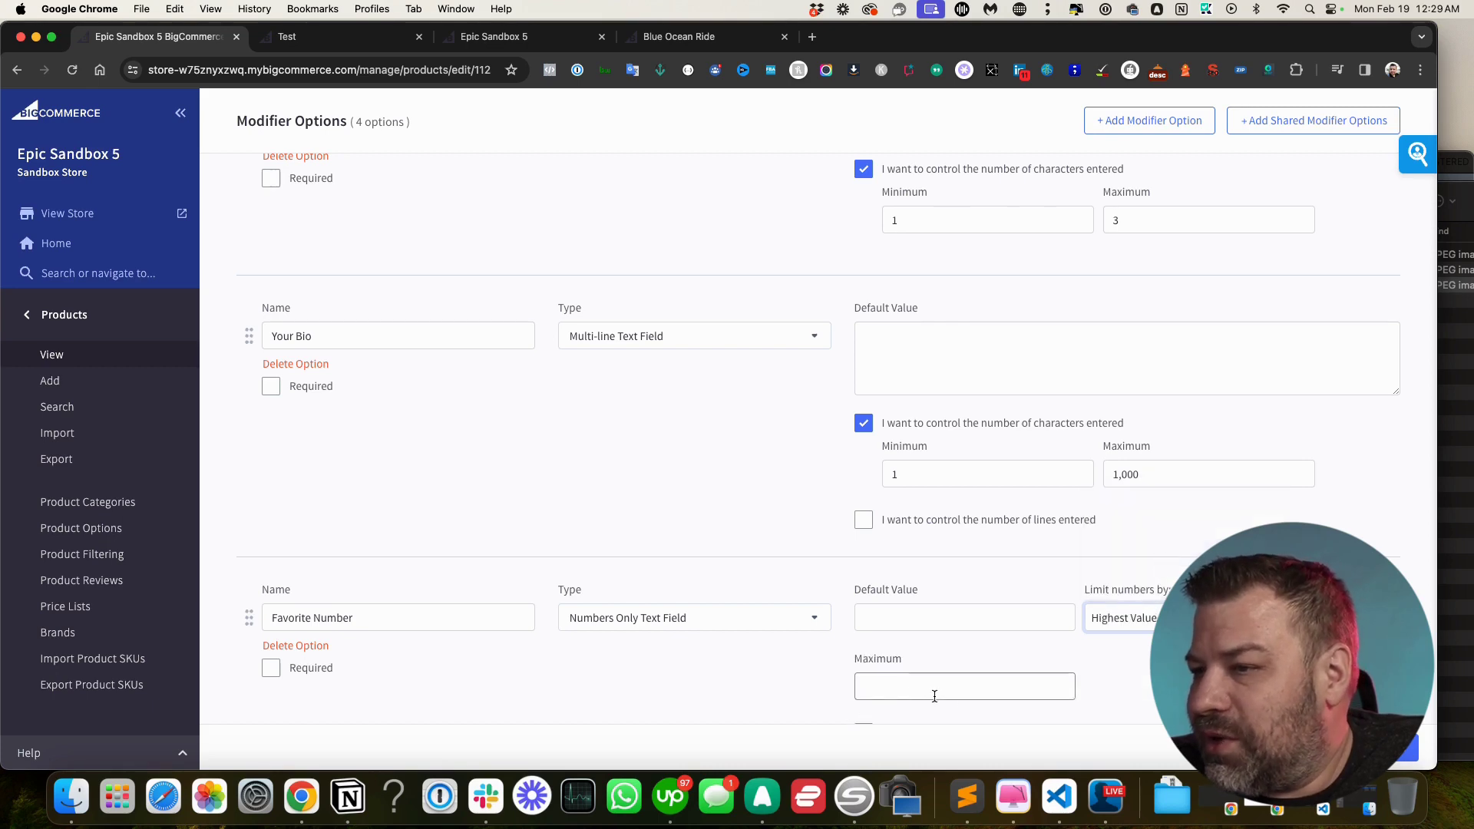
scroll(966, 711, "down", 2)
left_click(1158, 553)
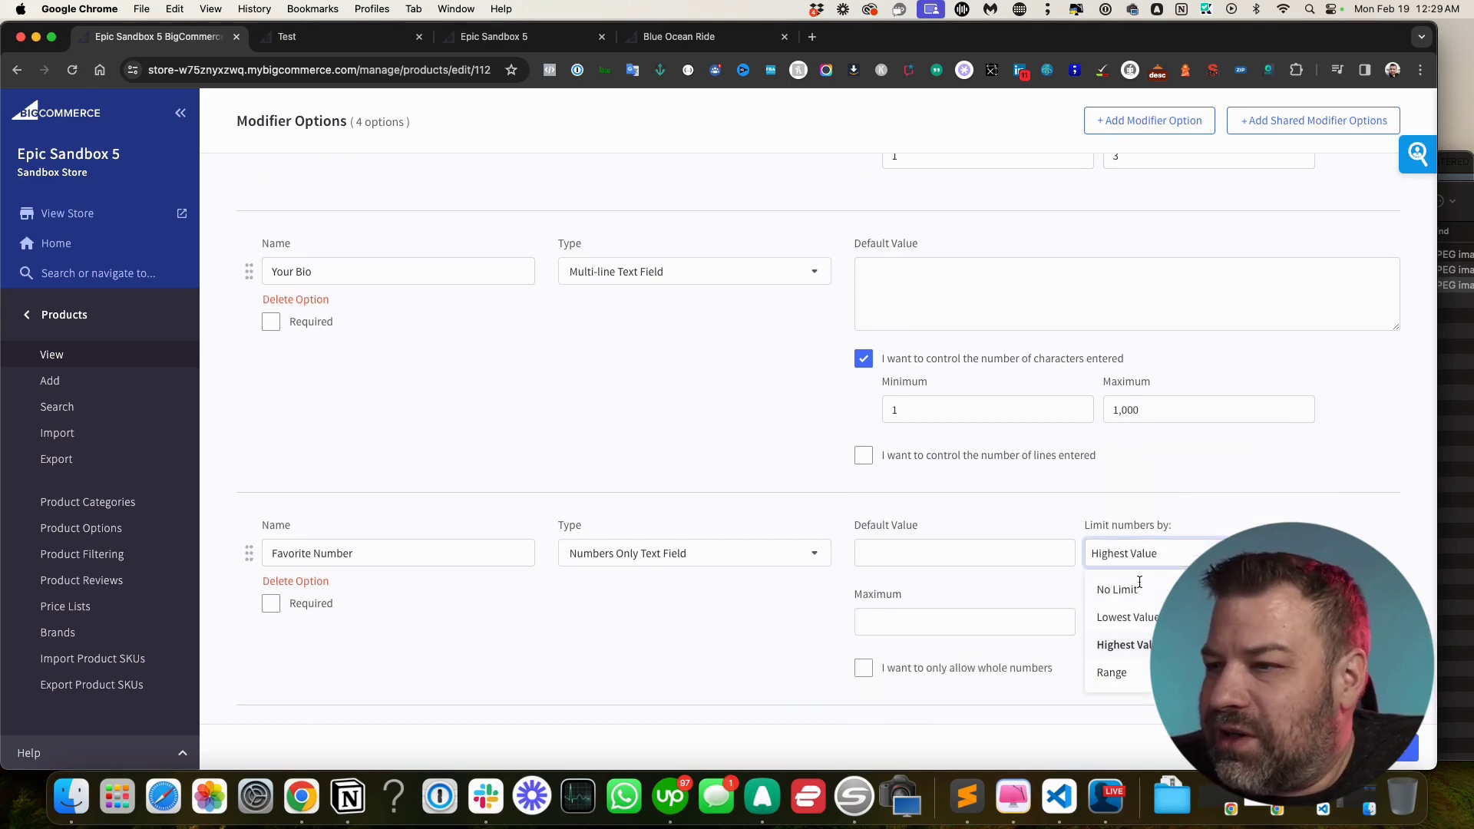
left_click(1112, 590)
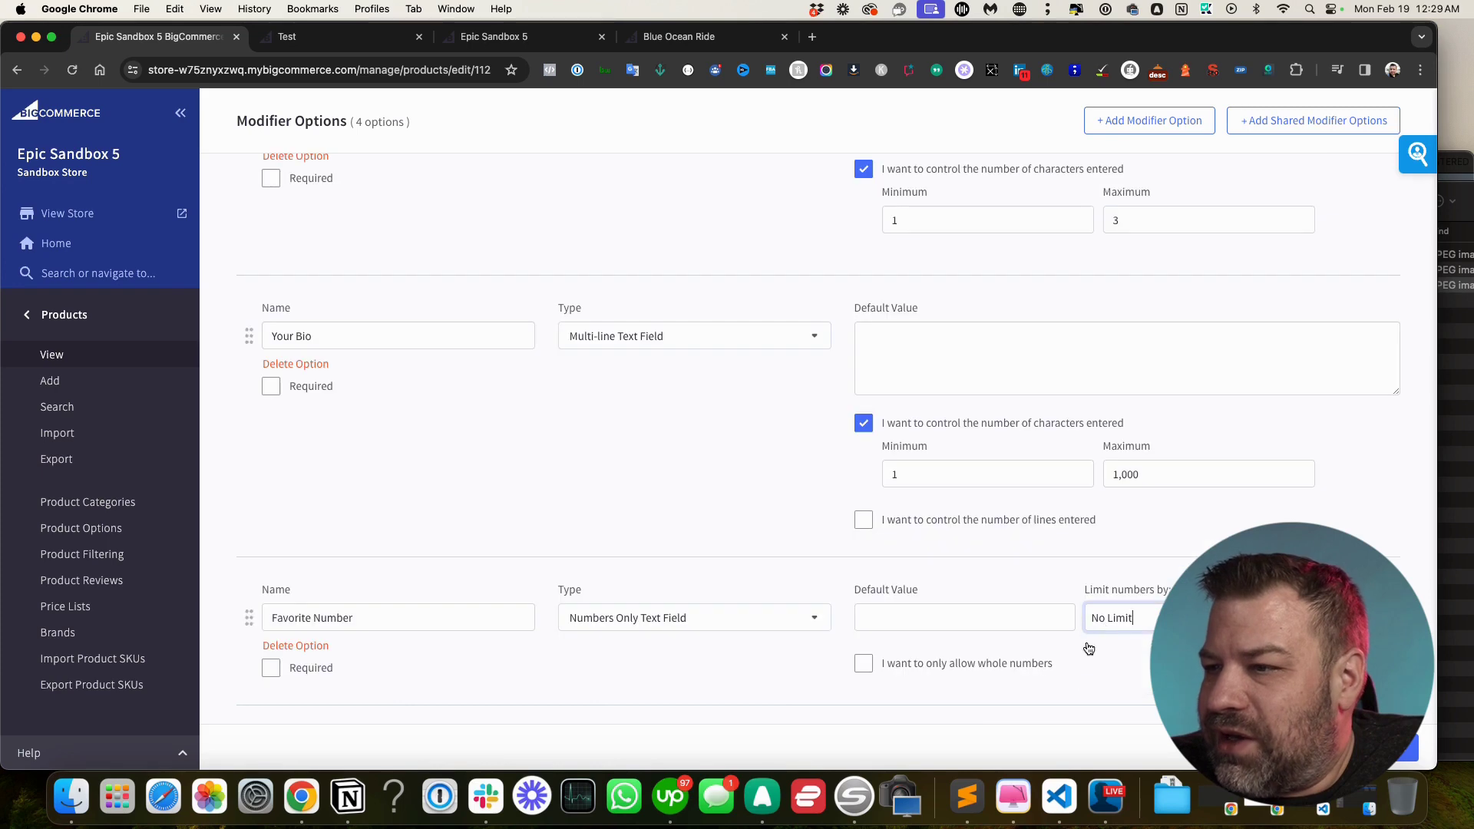
Allow only whole numbers for "Favorite Number", then save the modifier options and the product
left_click(863, 665)
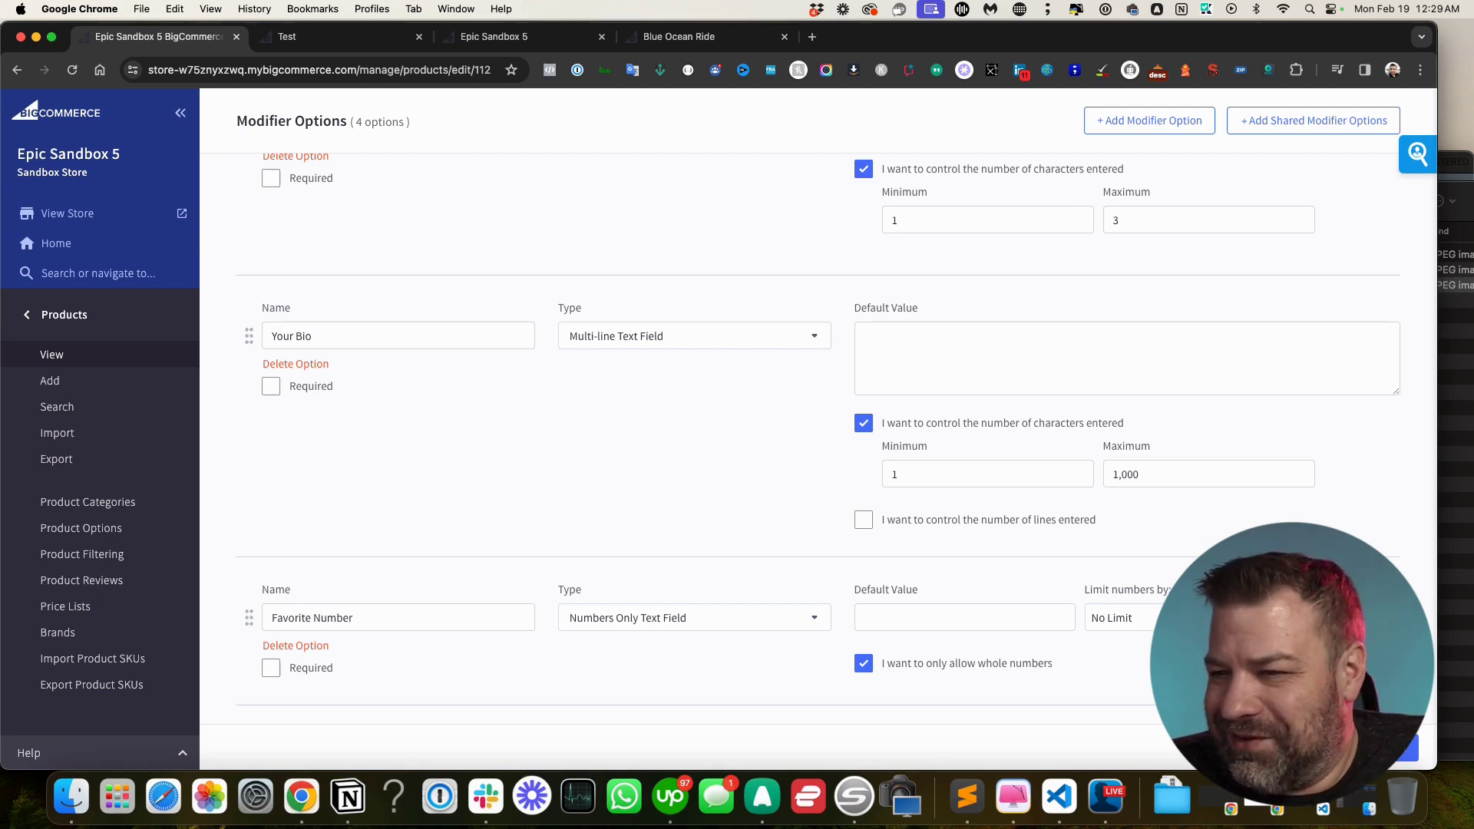
scroll(1053, 674, "up", 20)
left_click(1409, 748)
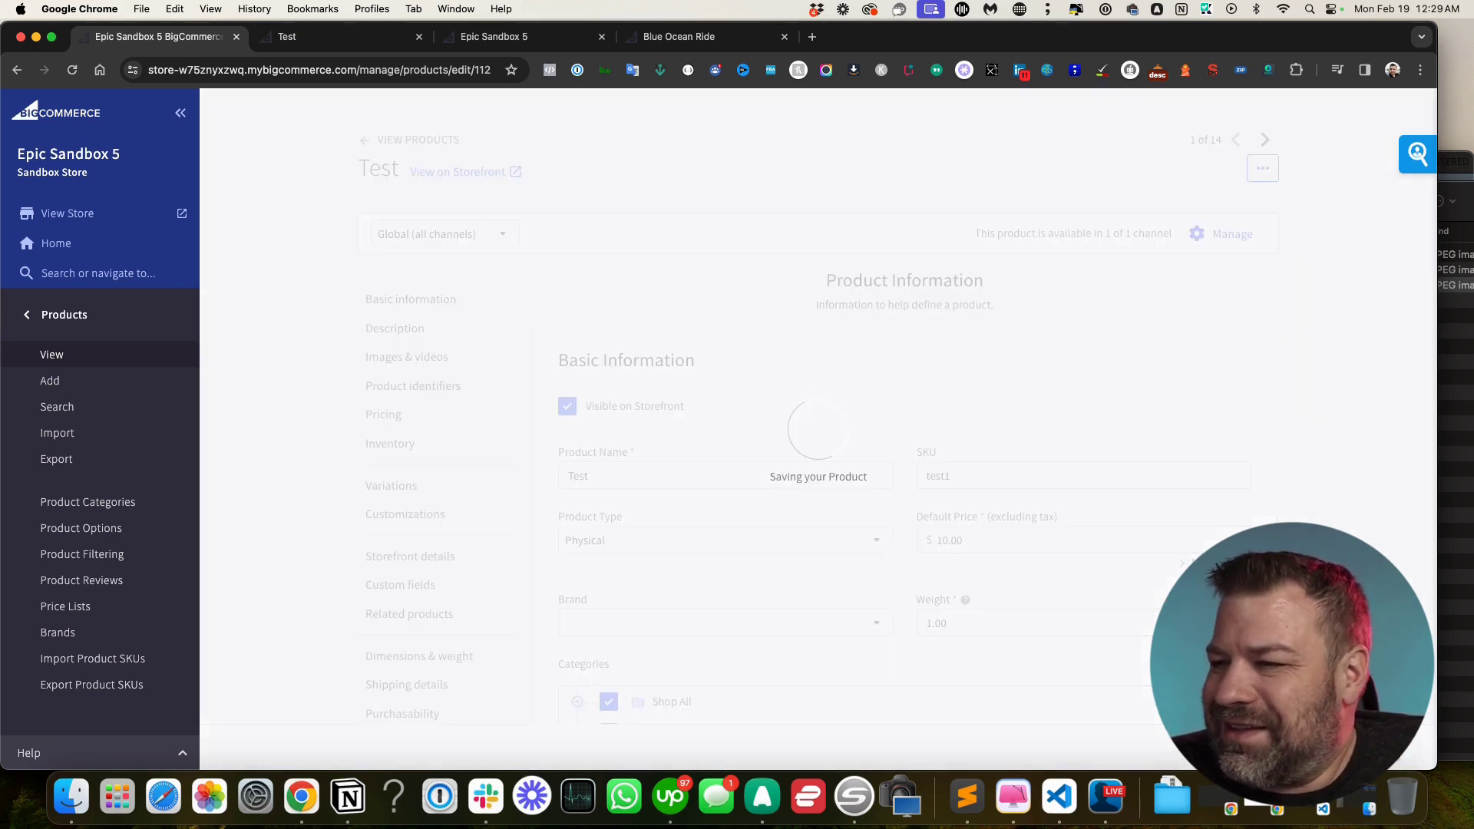
Reload the storefront product page and try 13 in the "Favorite Number" field
left_click(319, 39)
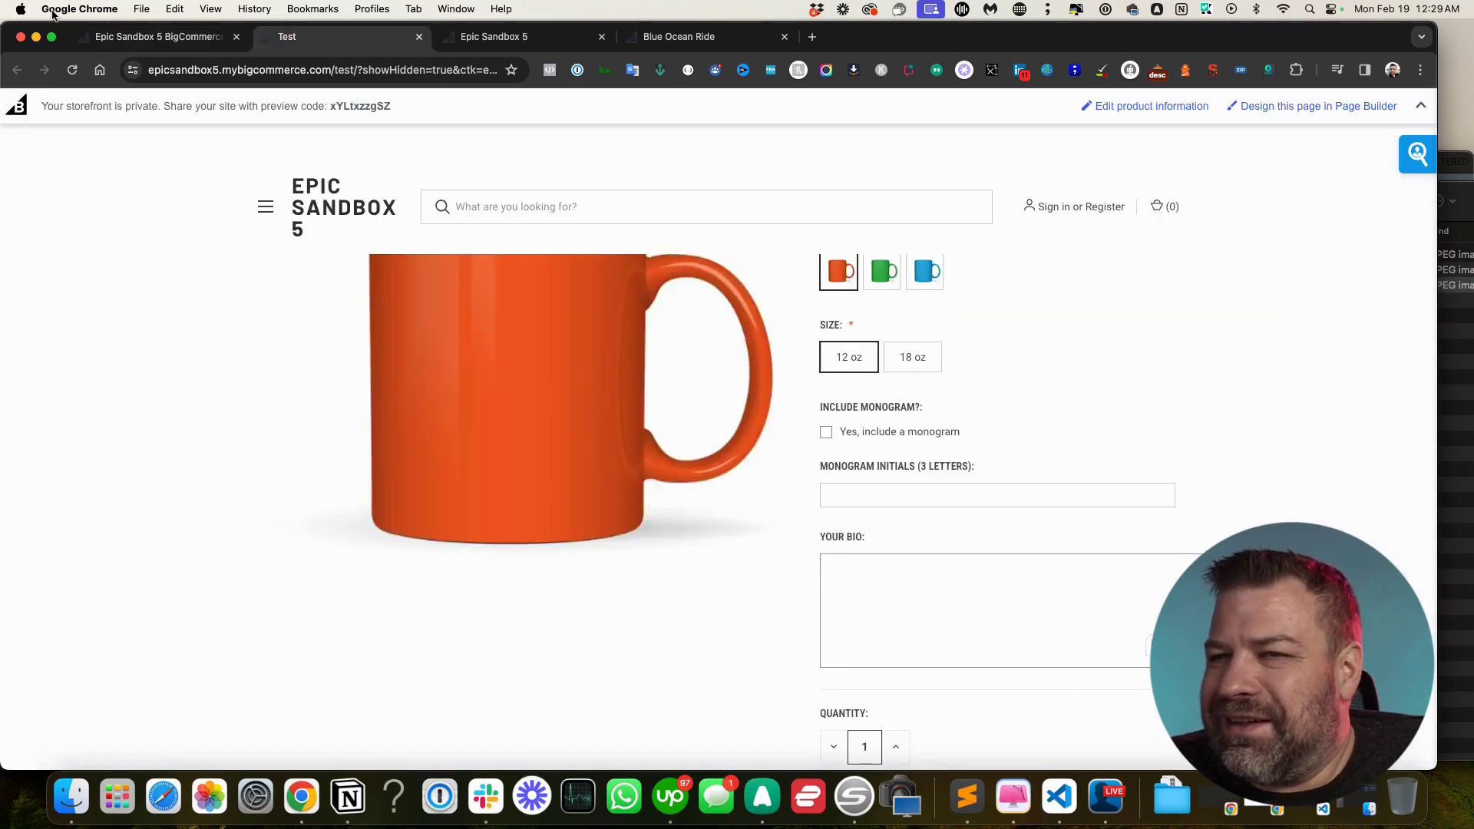
left_click(73, 70)
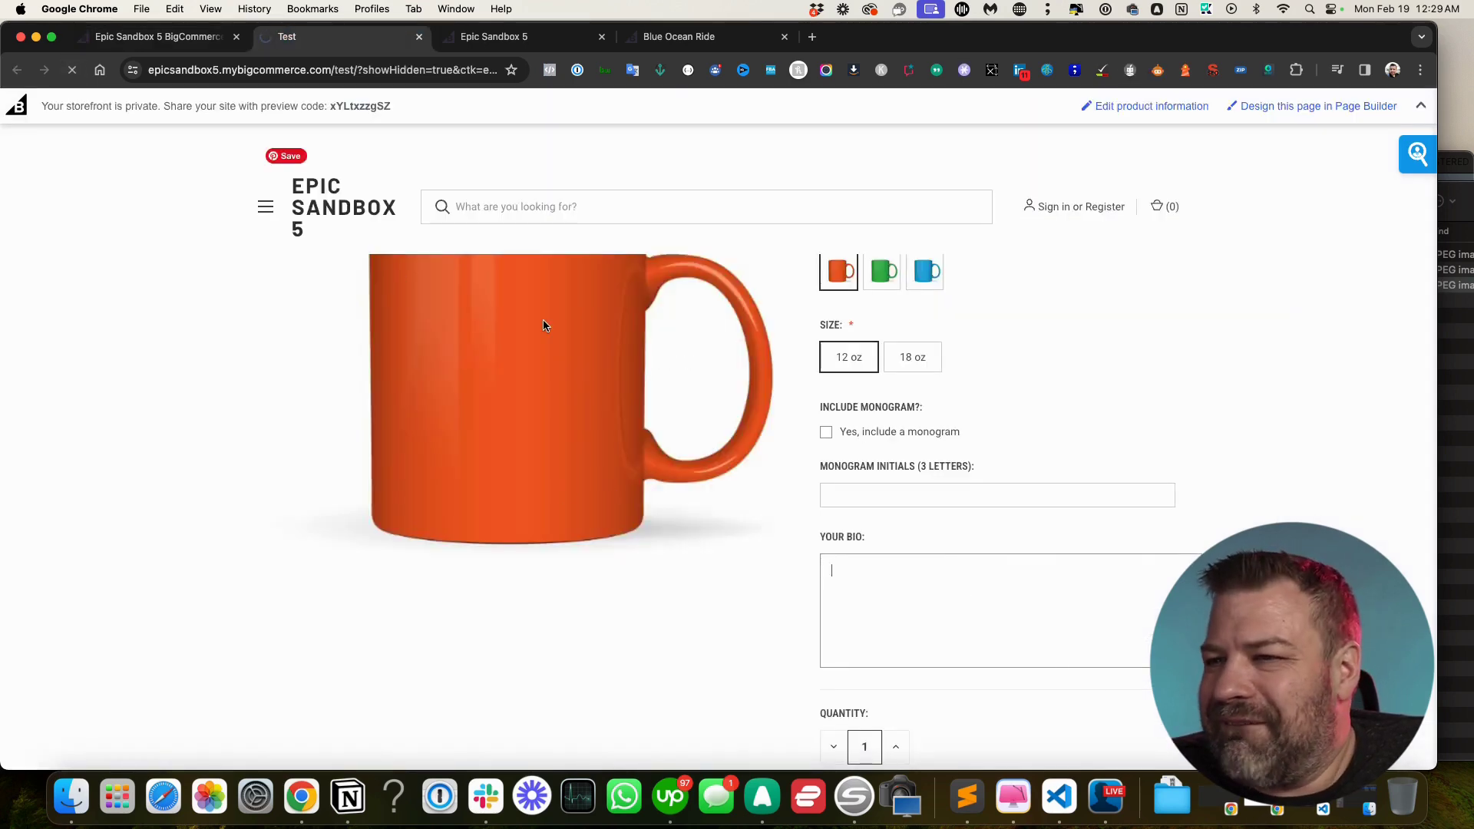
scroll(902, 536, "down", 2)
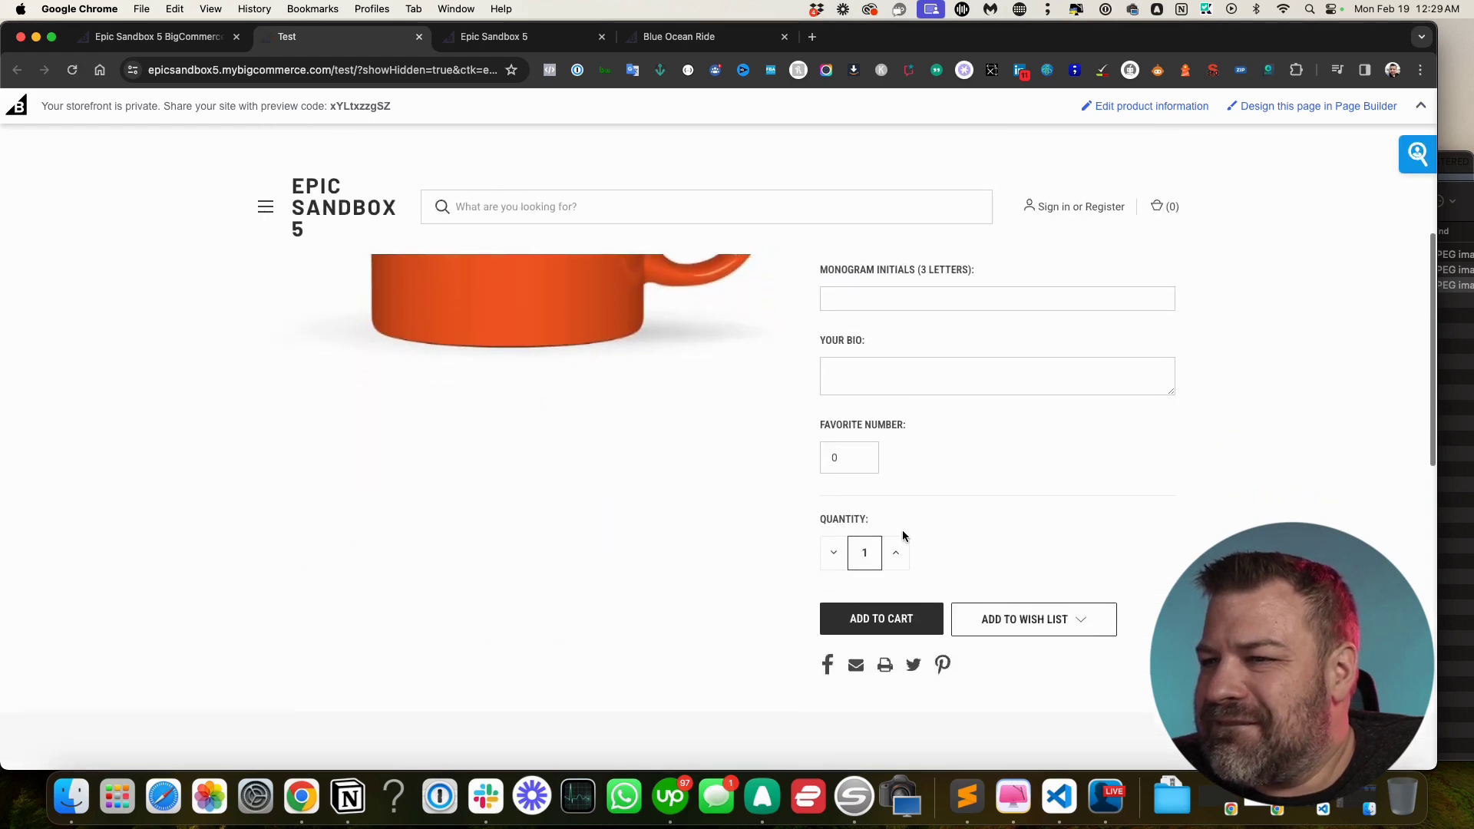
double_click(835, 456)
type("13")
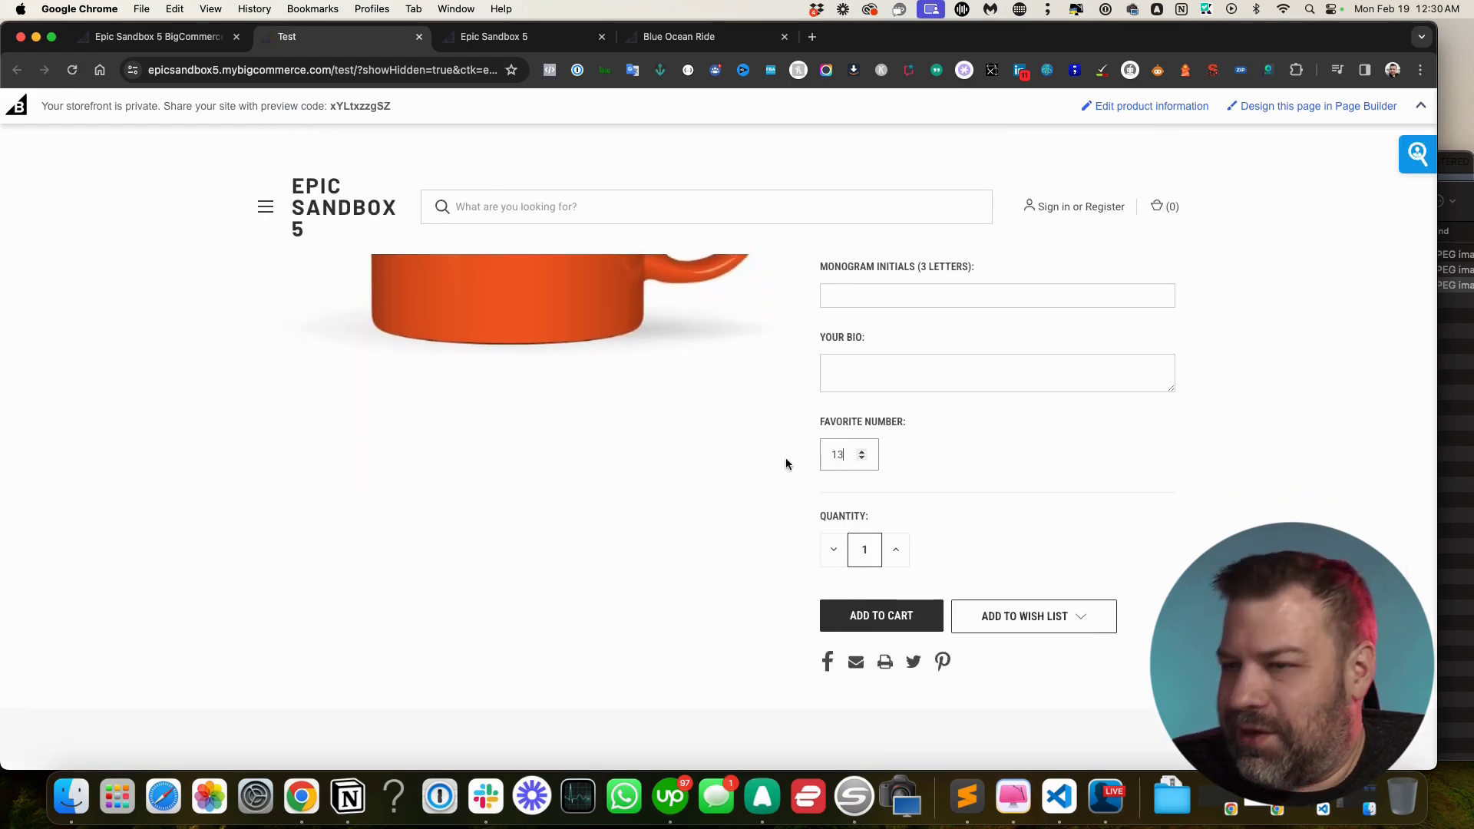
Return to the product editor's customizations and add a Date Field modifier option named "Delivery Date"
left_click(129, 36)
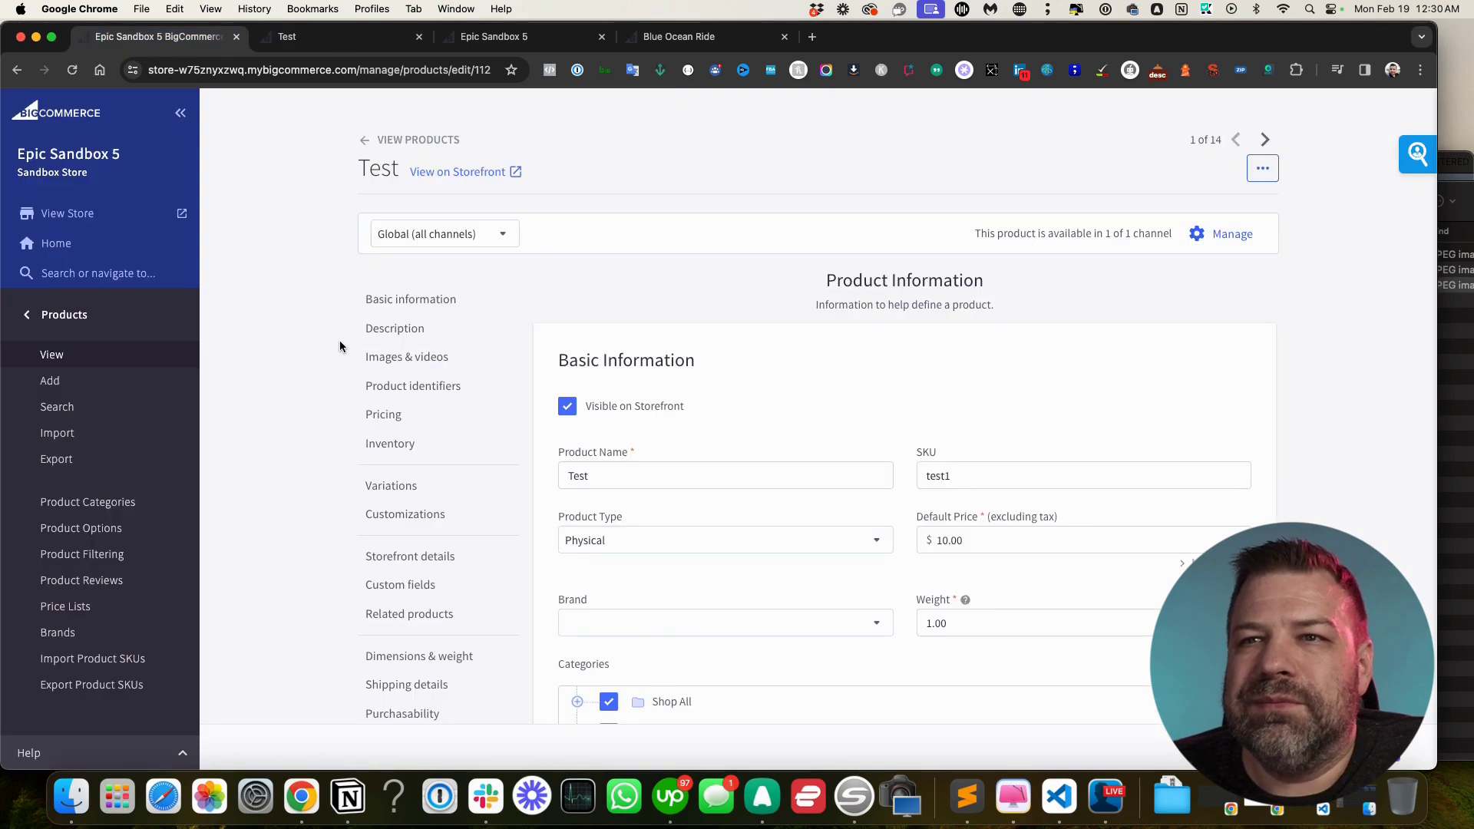
scroll(593, 415, "down", 1)
left_click(411, 455)
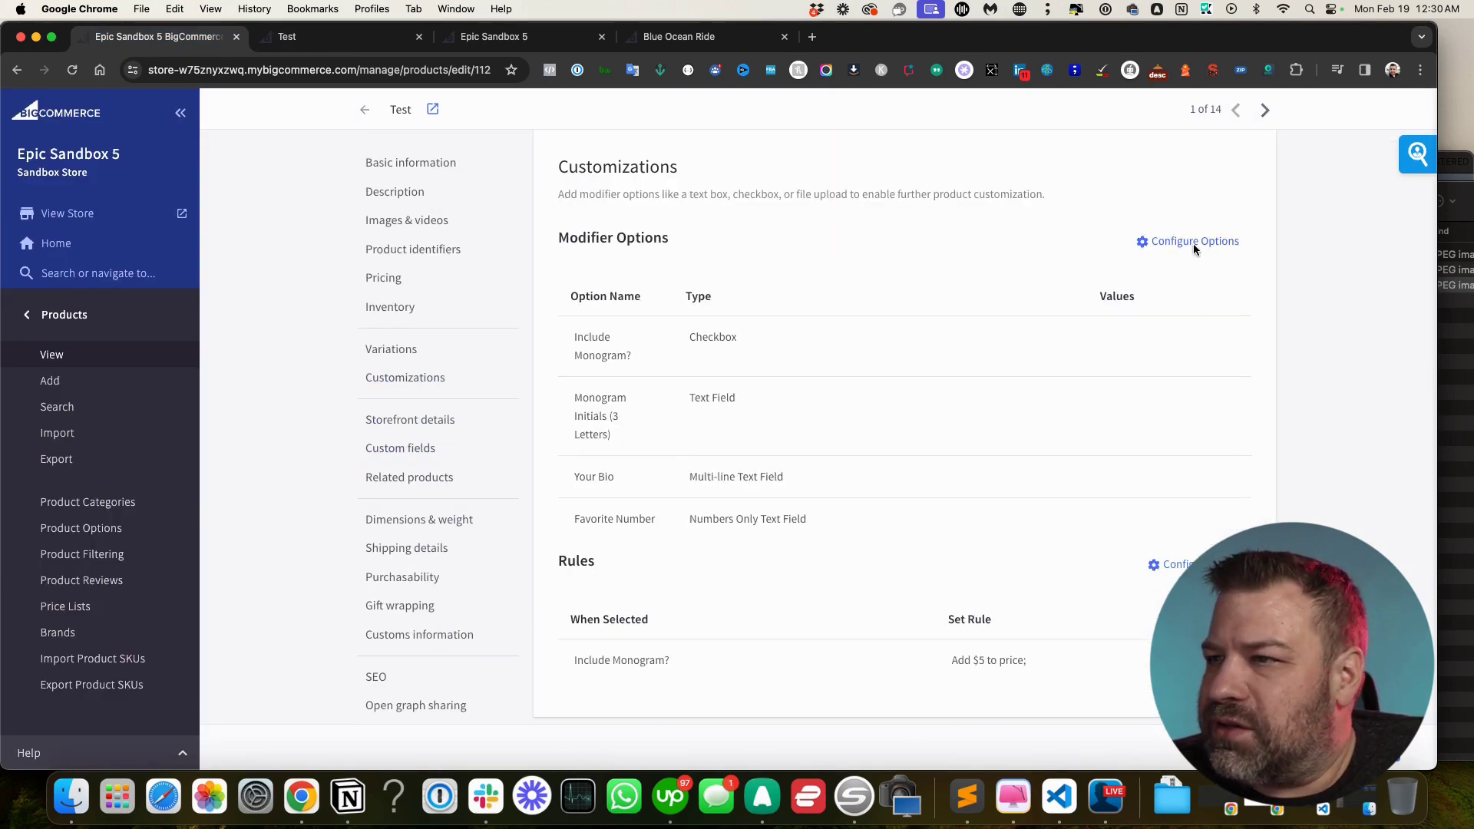
left_click(1193, 243)
scroll(787, 581, "down", 5)
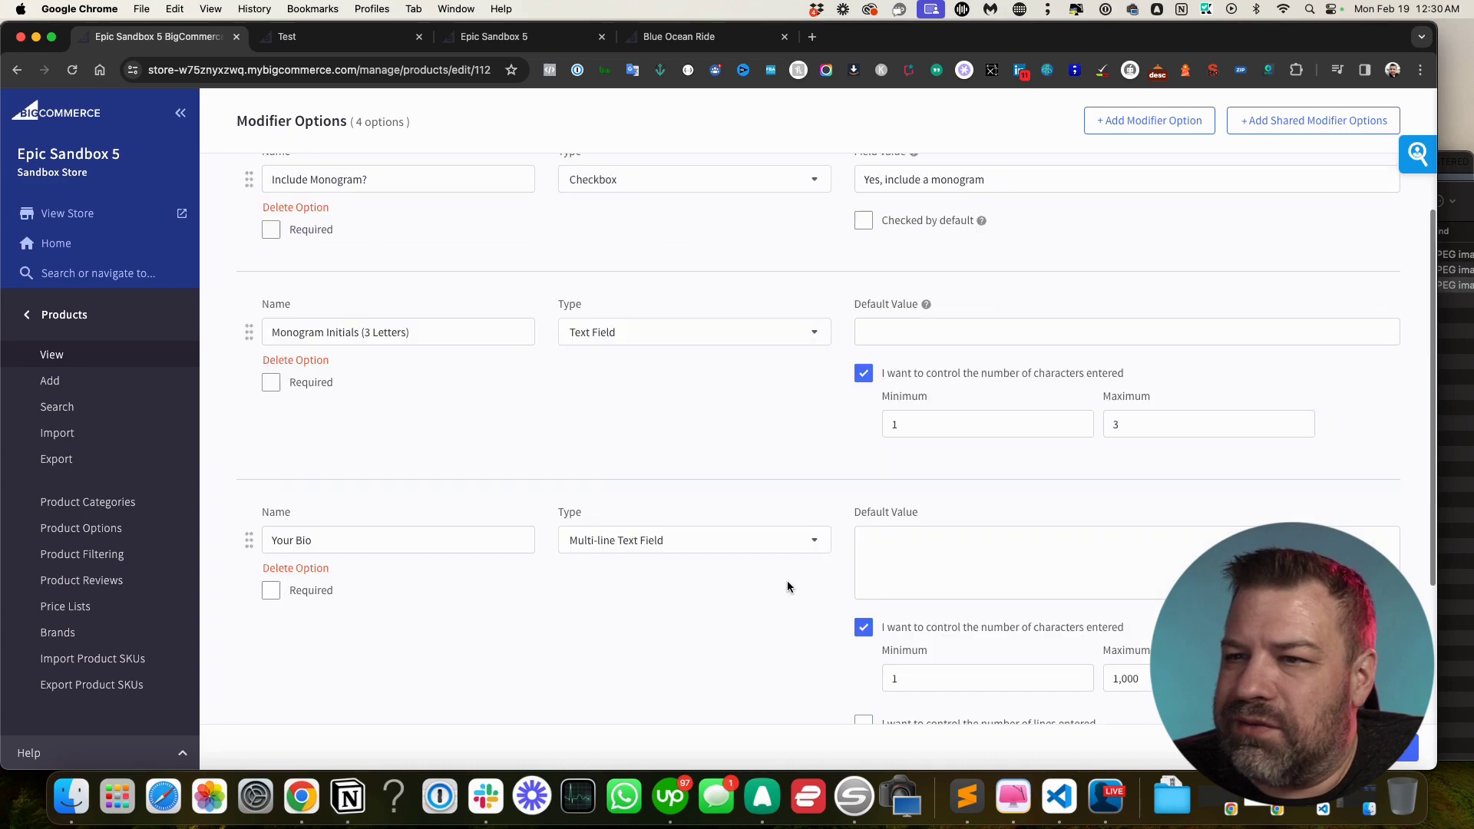
left_click(1135, 120)
left_click(660, 617)
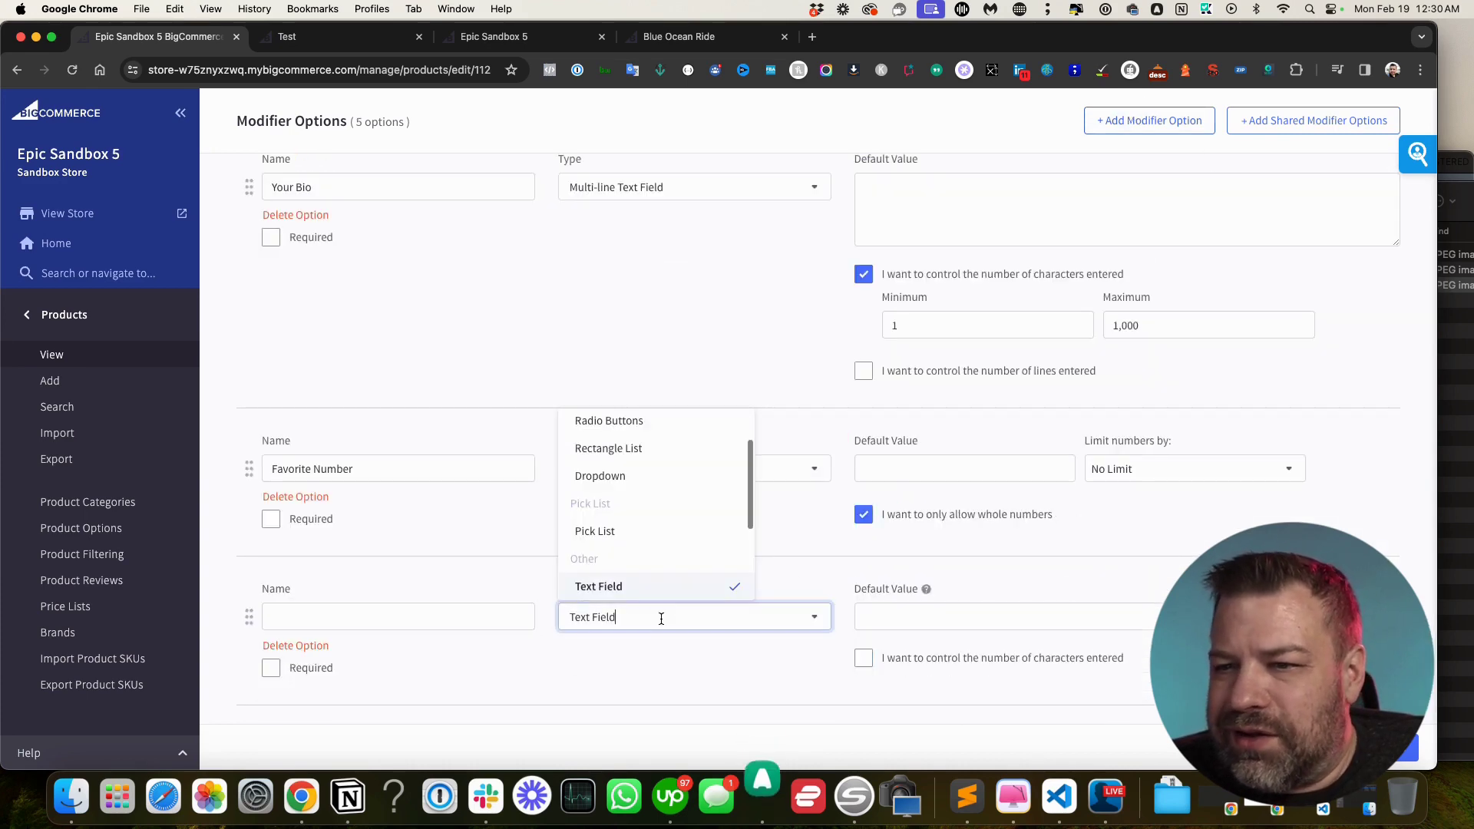
scroll(645, 559, "down", 4)
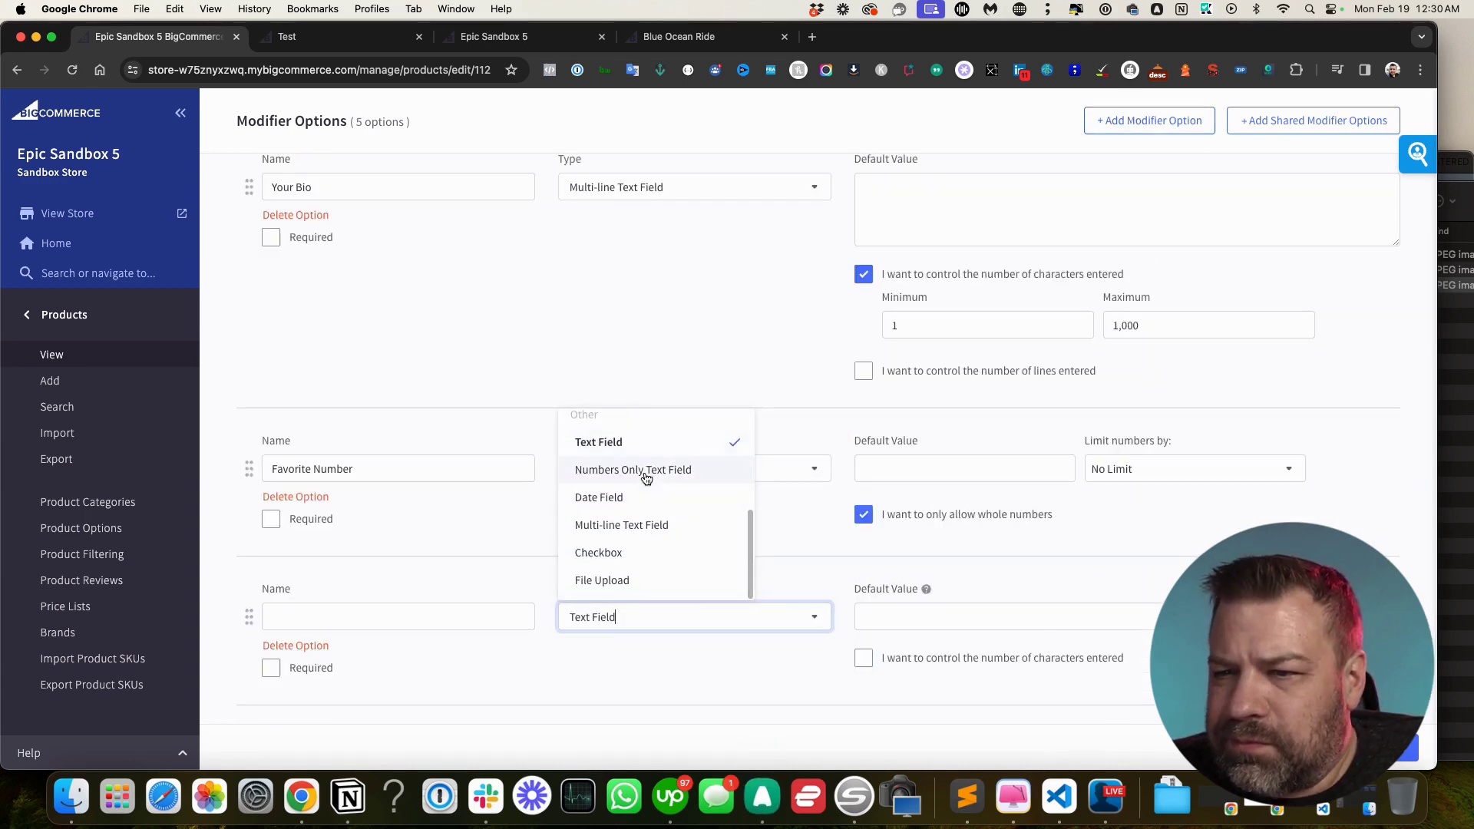
left_click(606, 498)
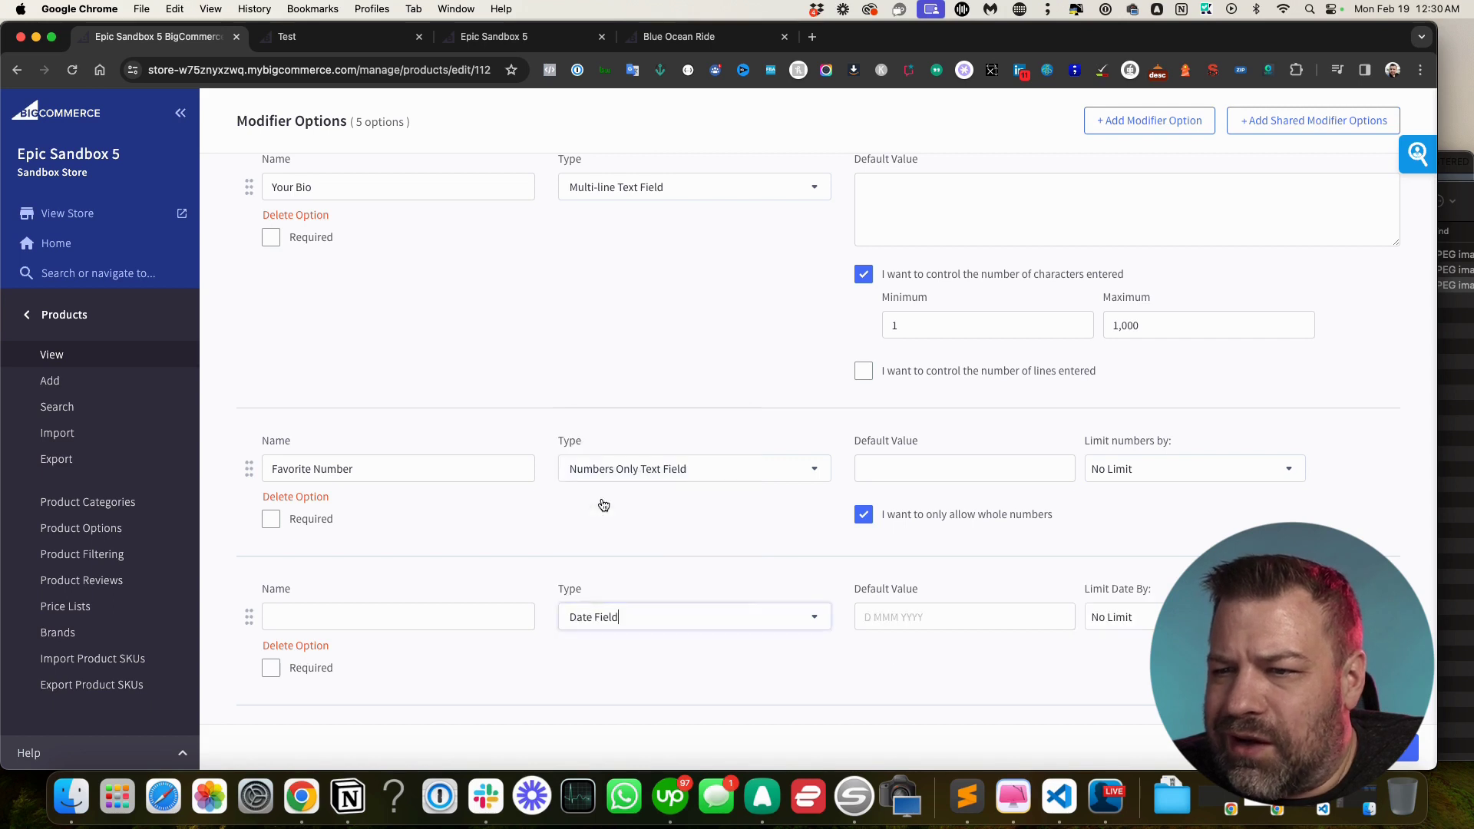
left_click(334, 619)
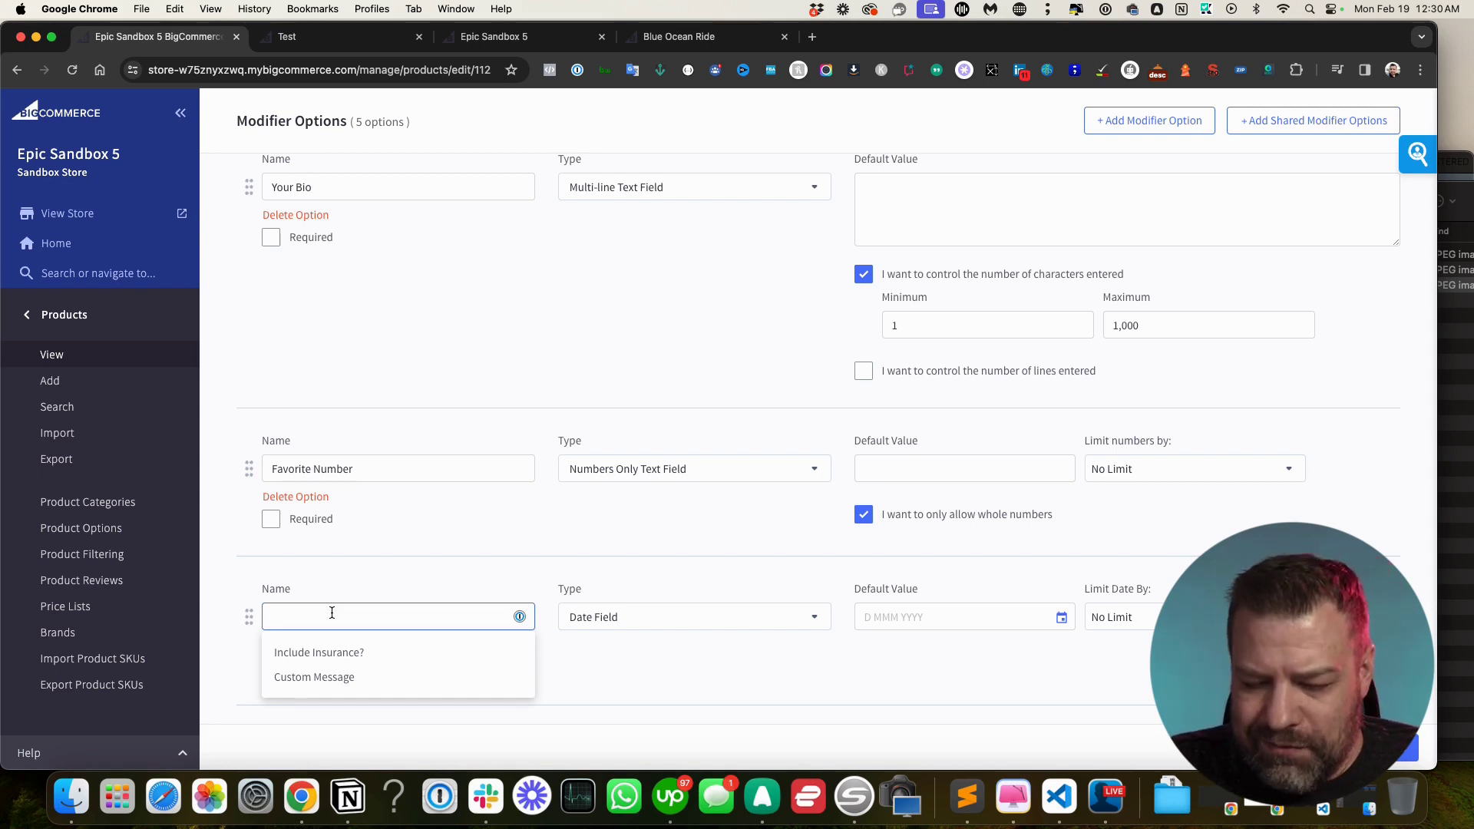
type("Delivery Date")
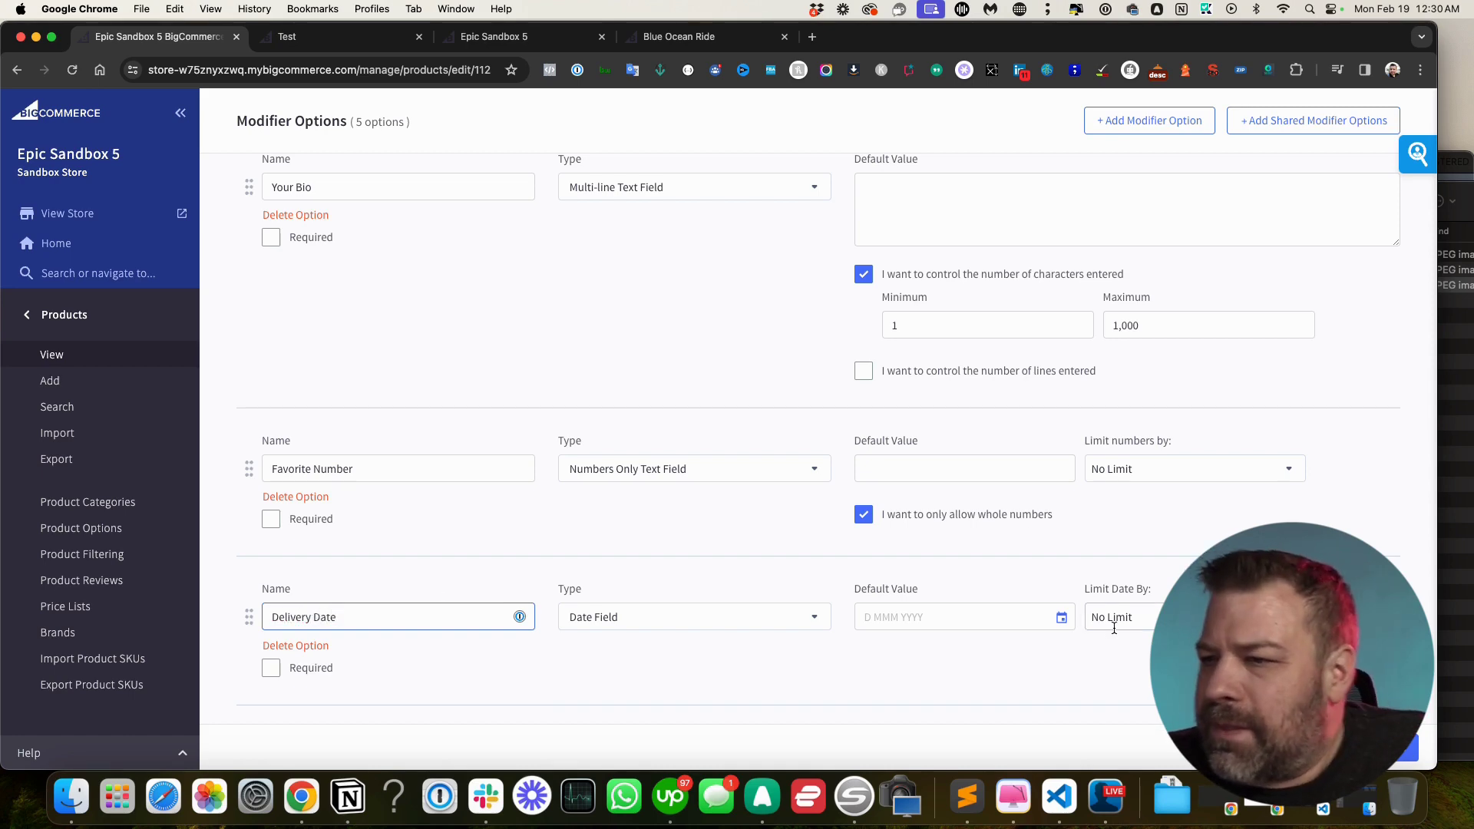
Review the date limit choices for "Delivery Date", keep No Limit, and save the modifier options and the product
left_click(1150, 616)
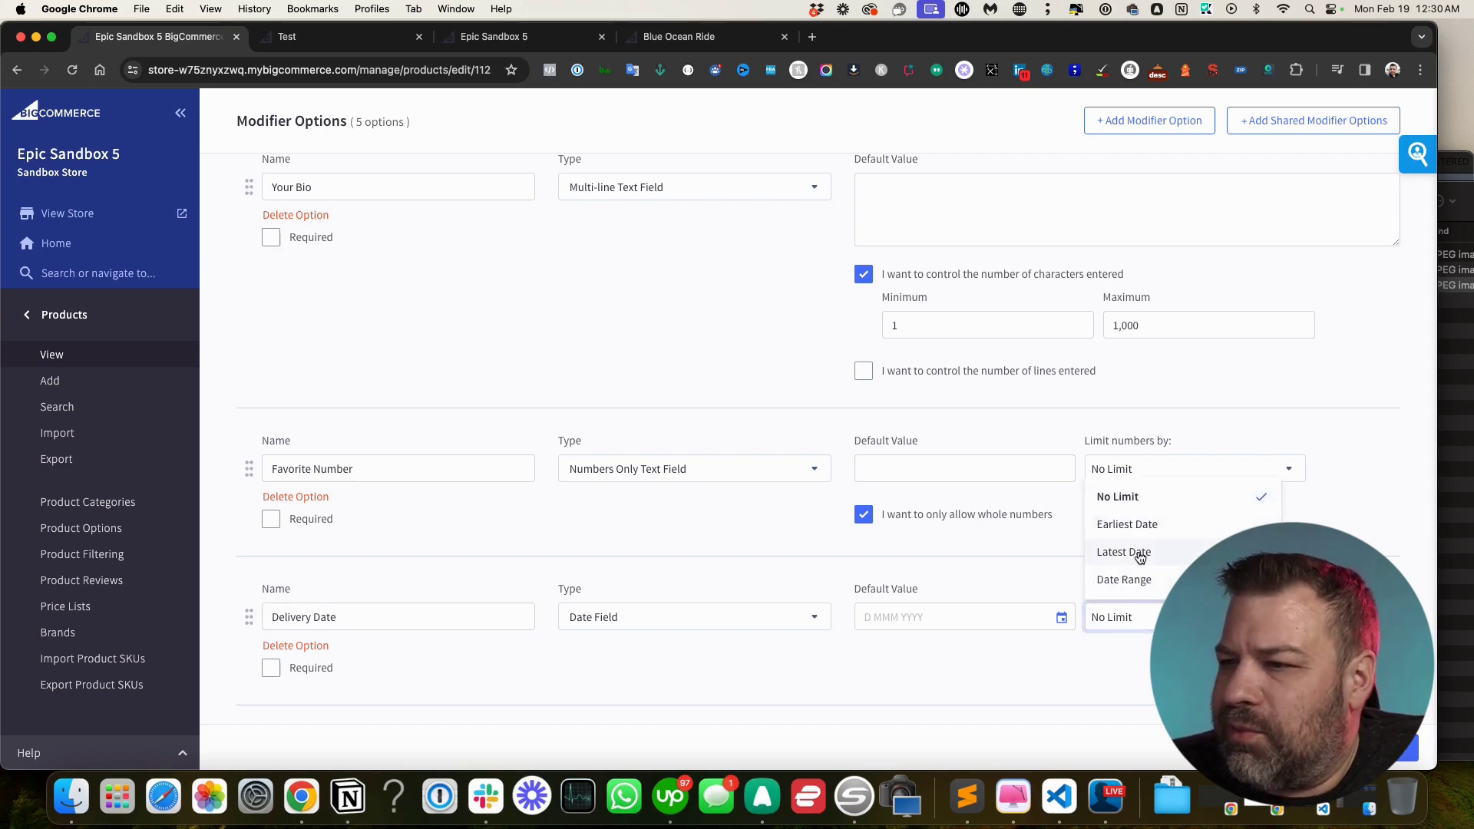
left_click(981, 692)
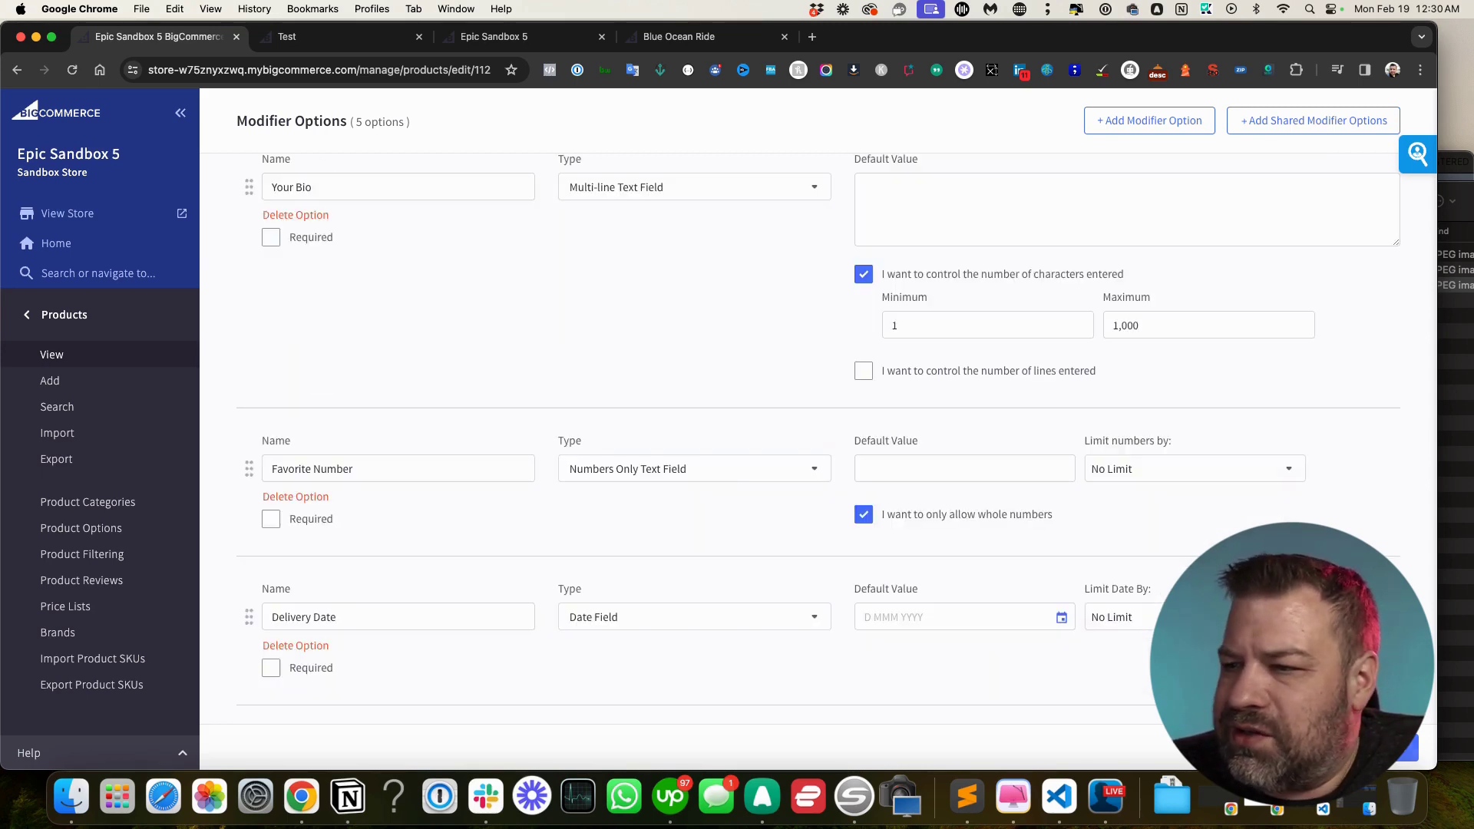
left_click(1409, 748)
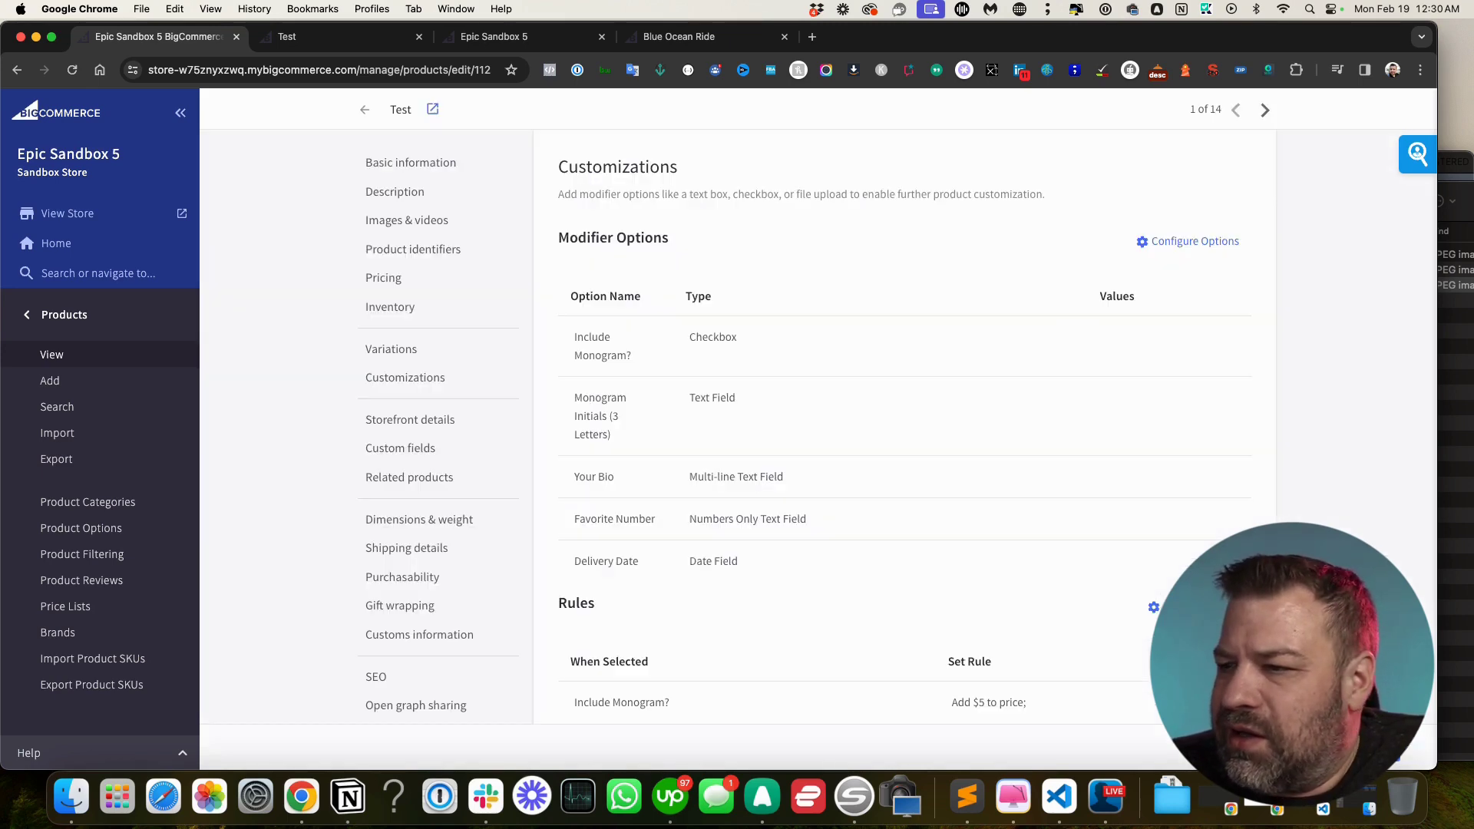
Reload the storefront product page and try Feb 1, 2025 as the "Delivery Date"
left_click(346, 37)
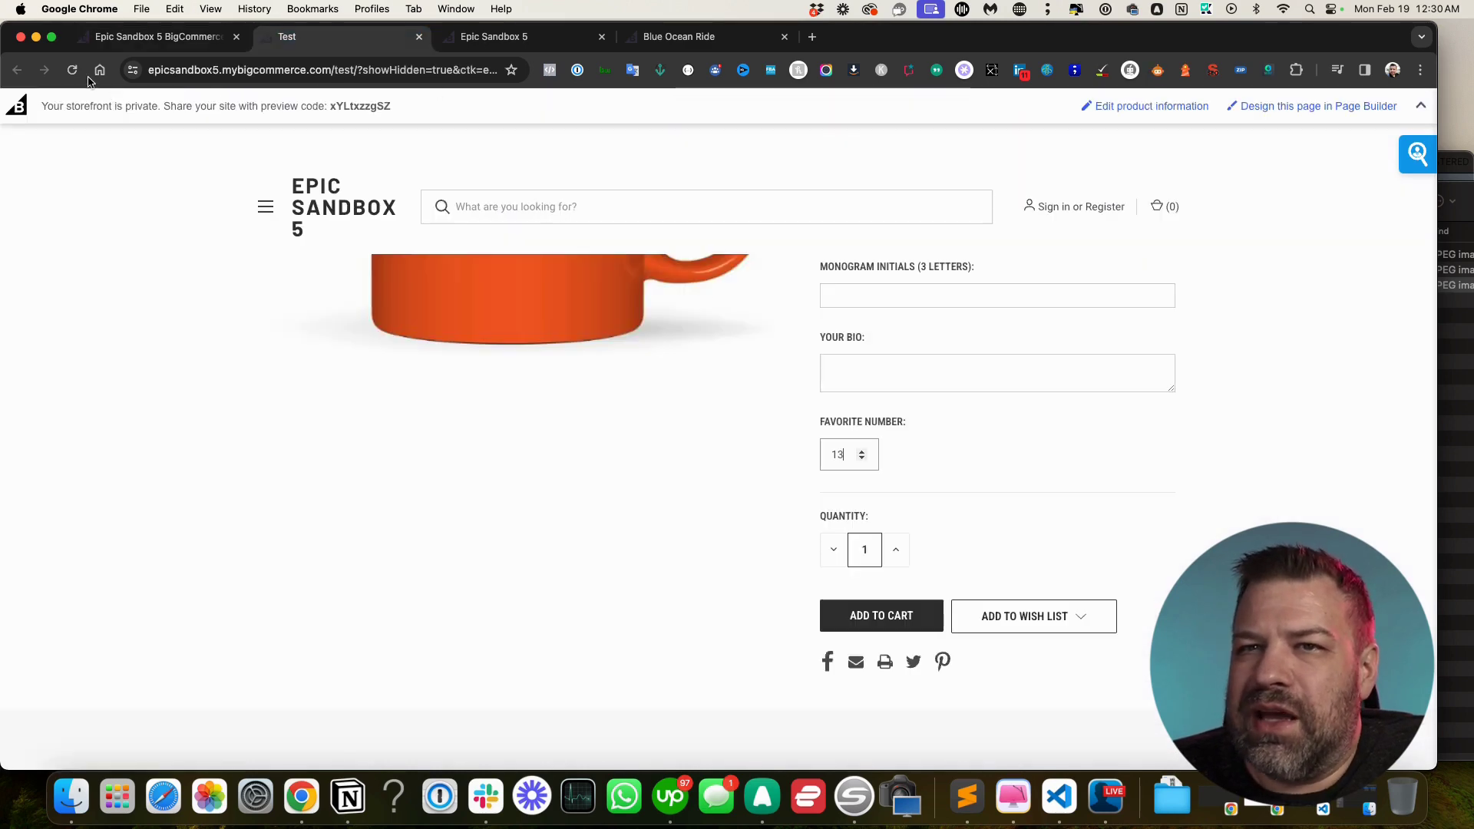
left_click(72, 70)
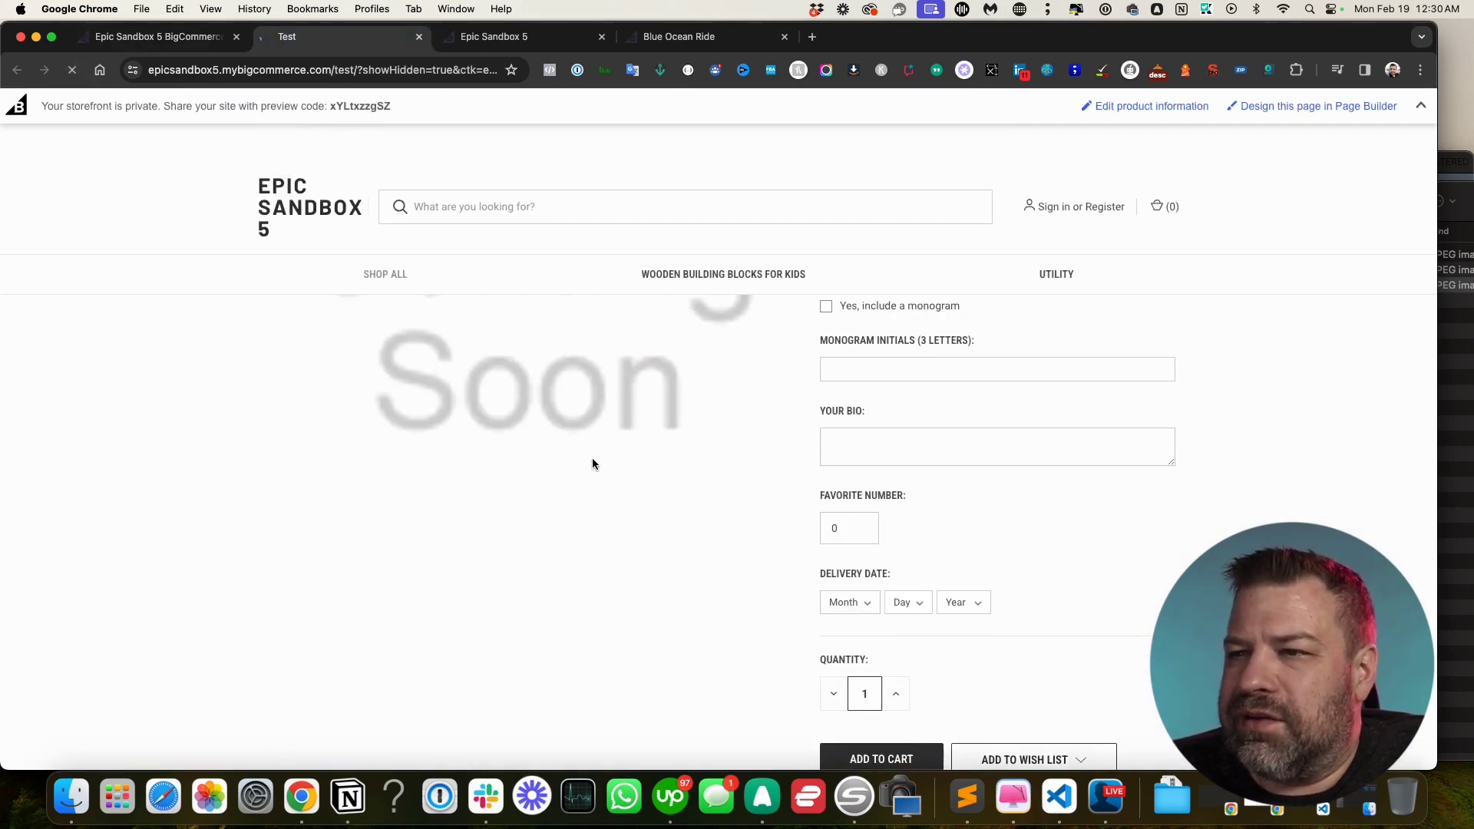
left_click(854, 491)
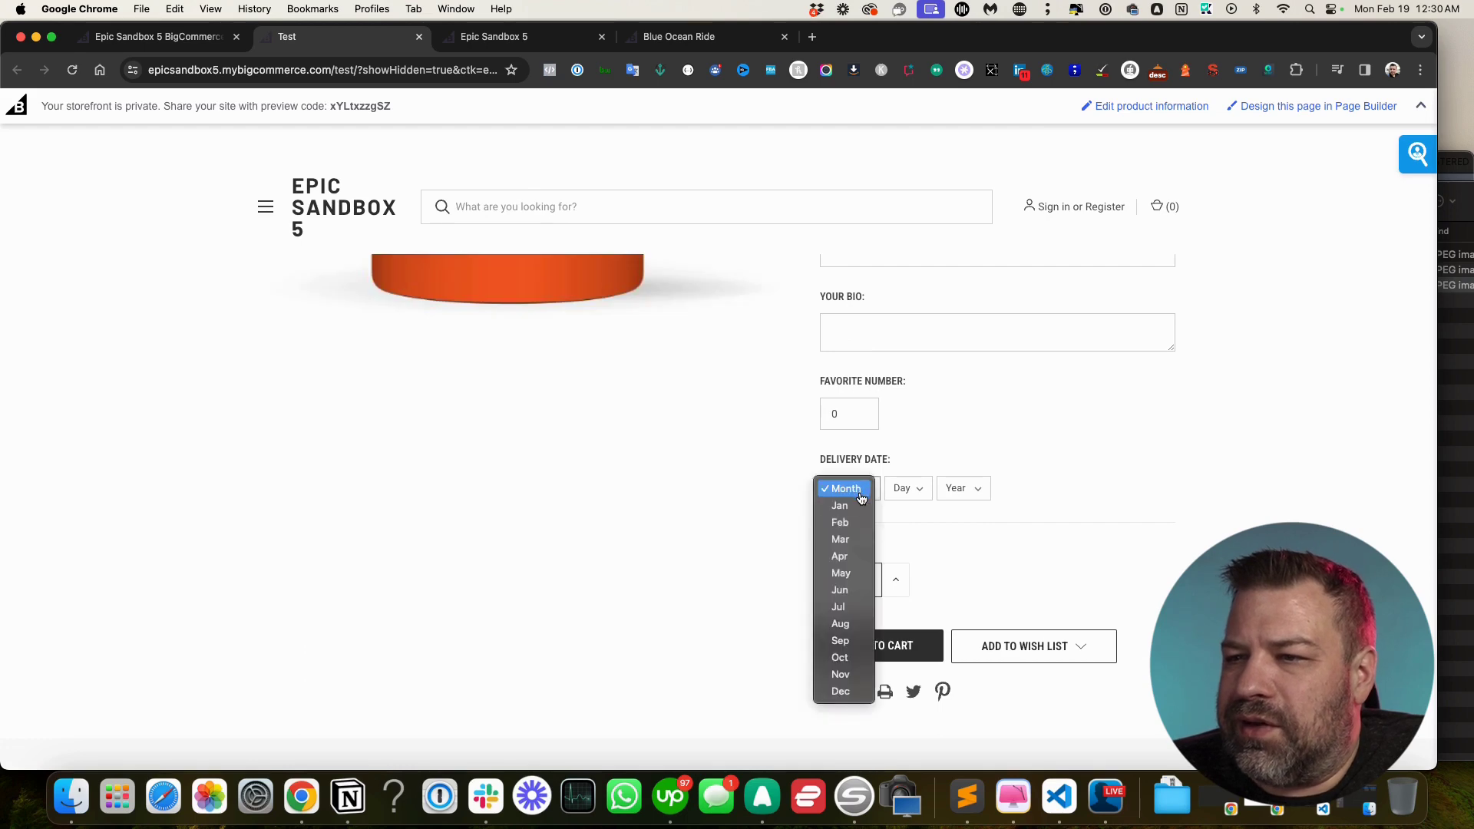
left_click(851, 522)
left_click(907, 496)
left_click(898, 505)
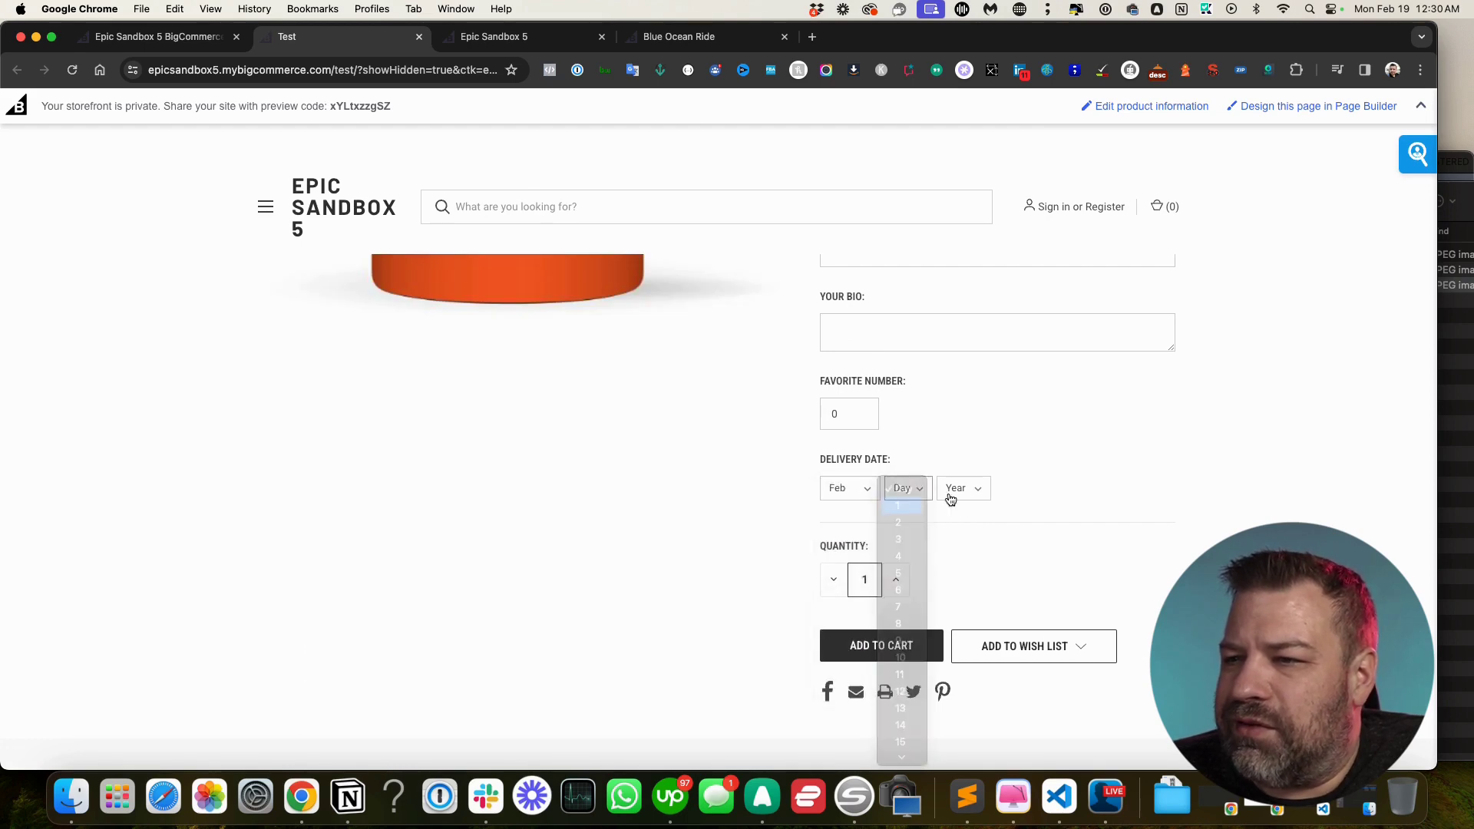
left_click(953, 495)
left_click(967, 522)
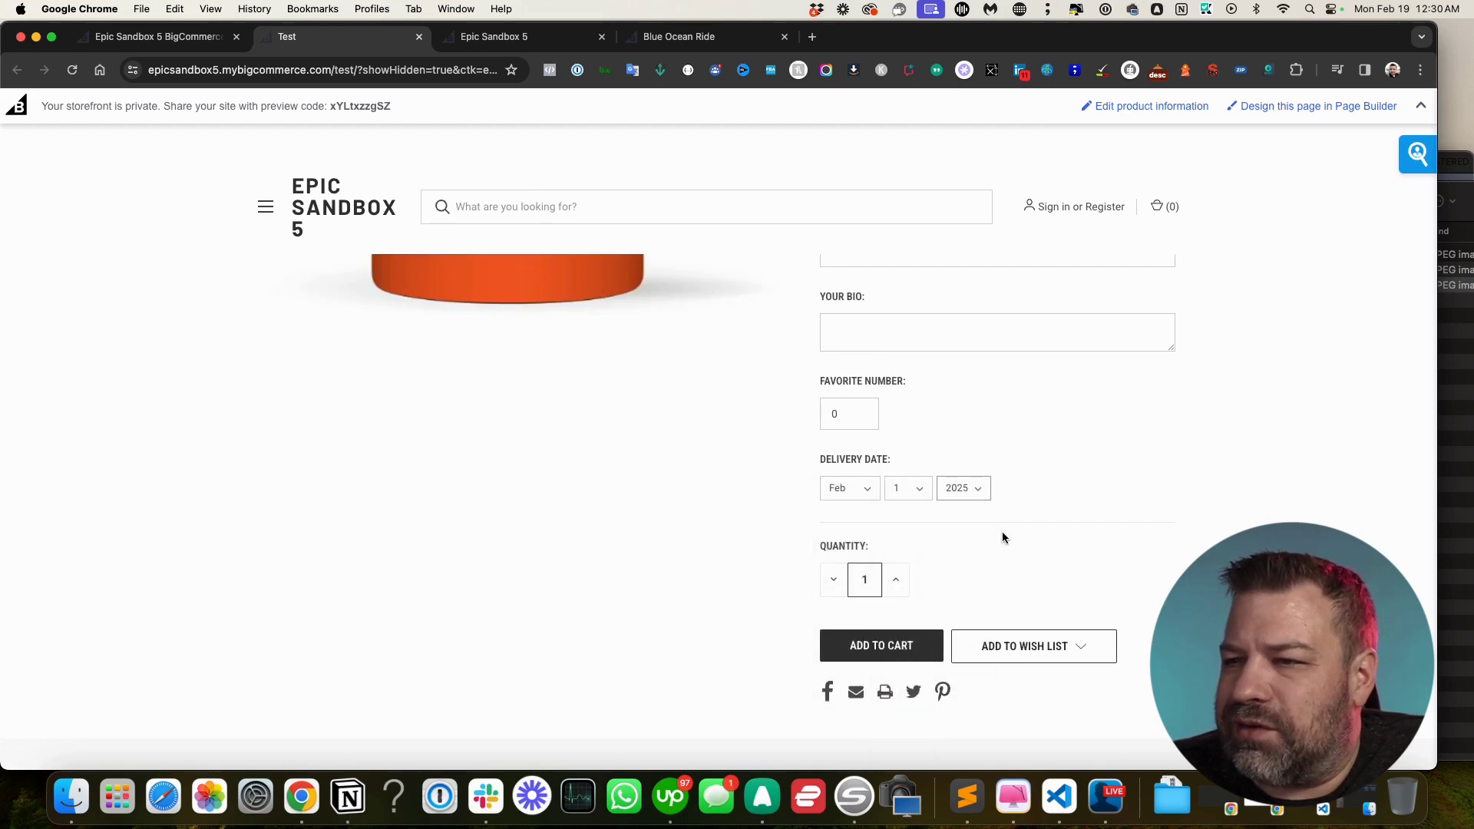
Return to the product editor's modifier options and delete all the existing options, from "Include Monogram?" through "Delivery Date"
left_click(163, 38)
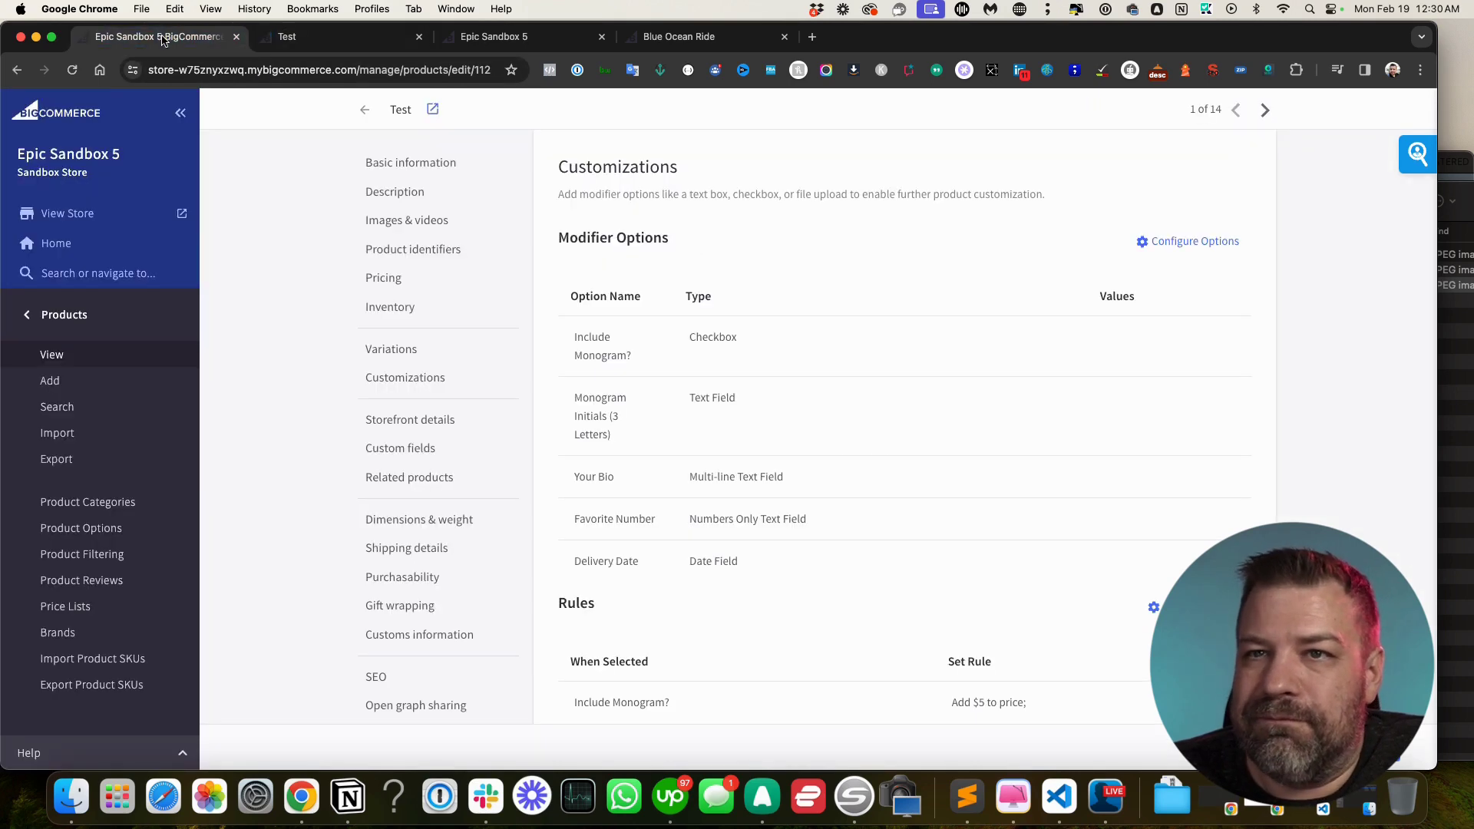
left_click(1195, 242)
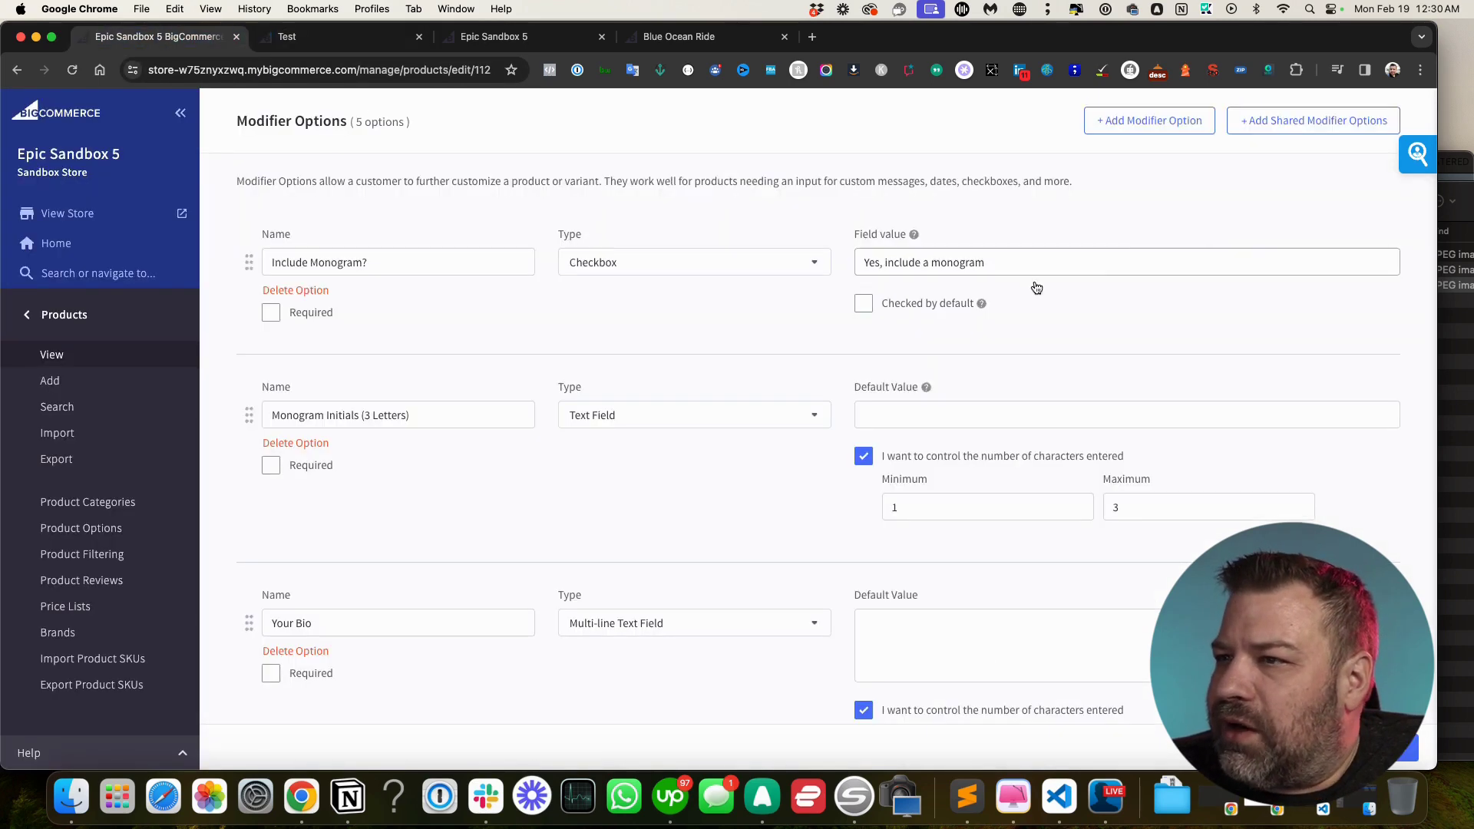
scroll(660, 440, "down", 2)
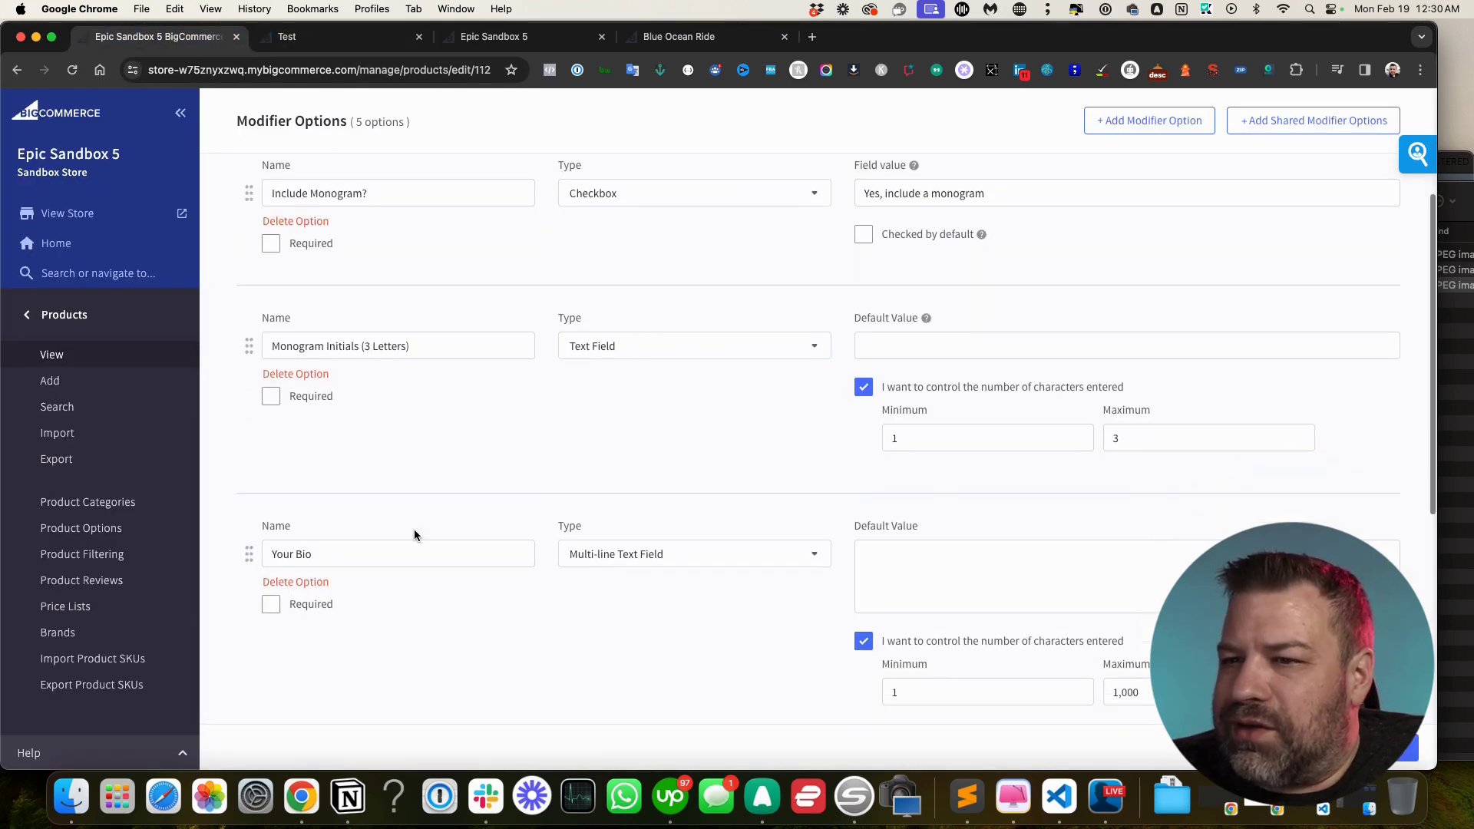
left_click(307, 582)
left_click(305, 376)
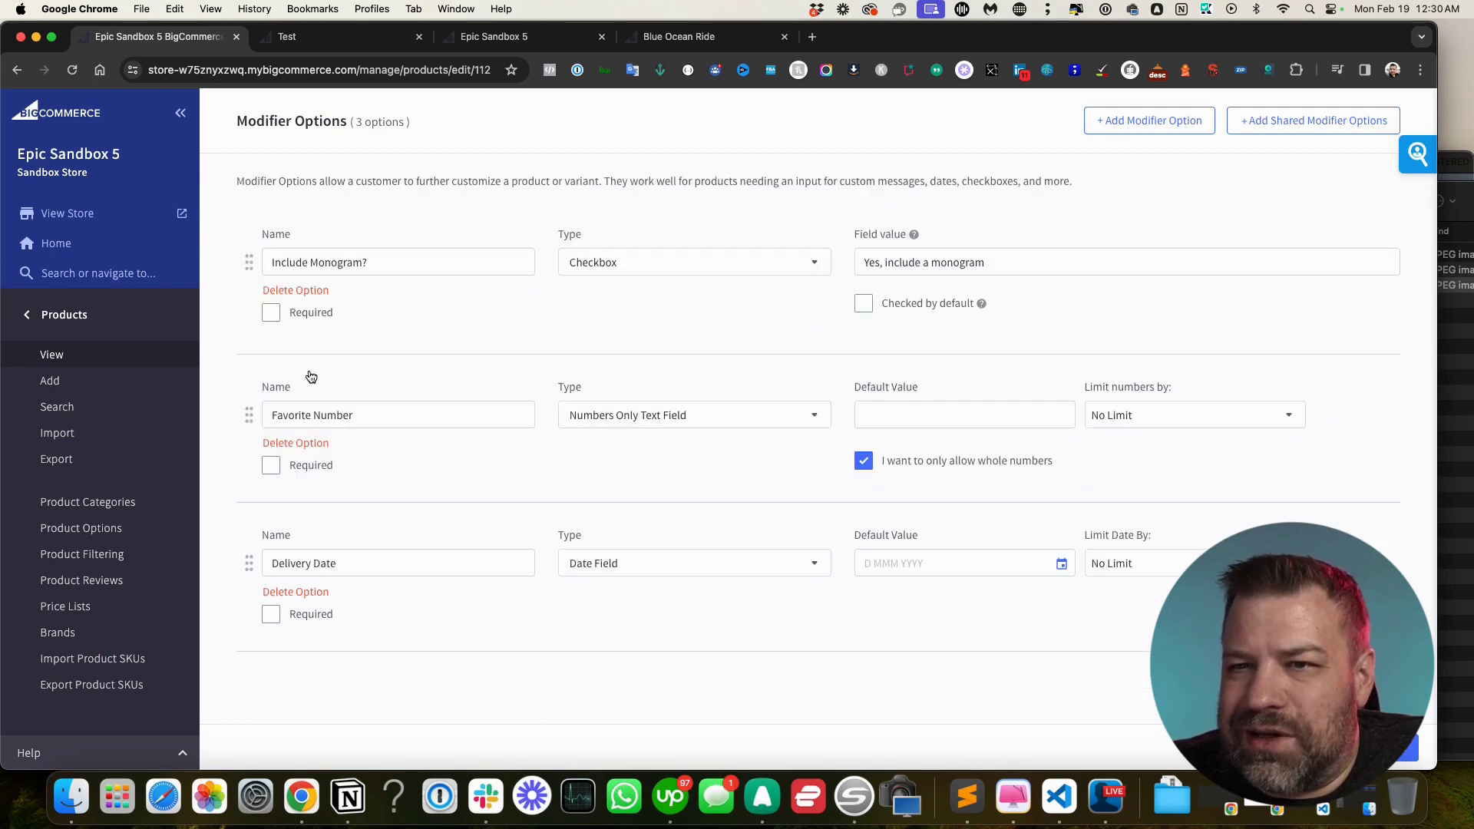
left_click(315, 292)
left_click(311, 291)
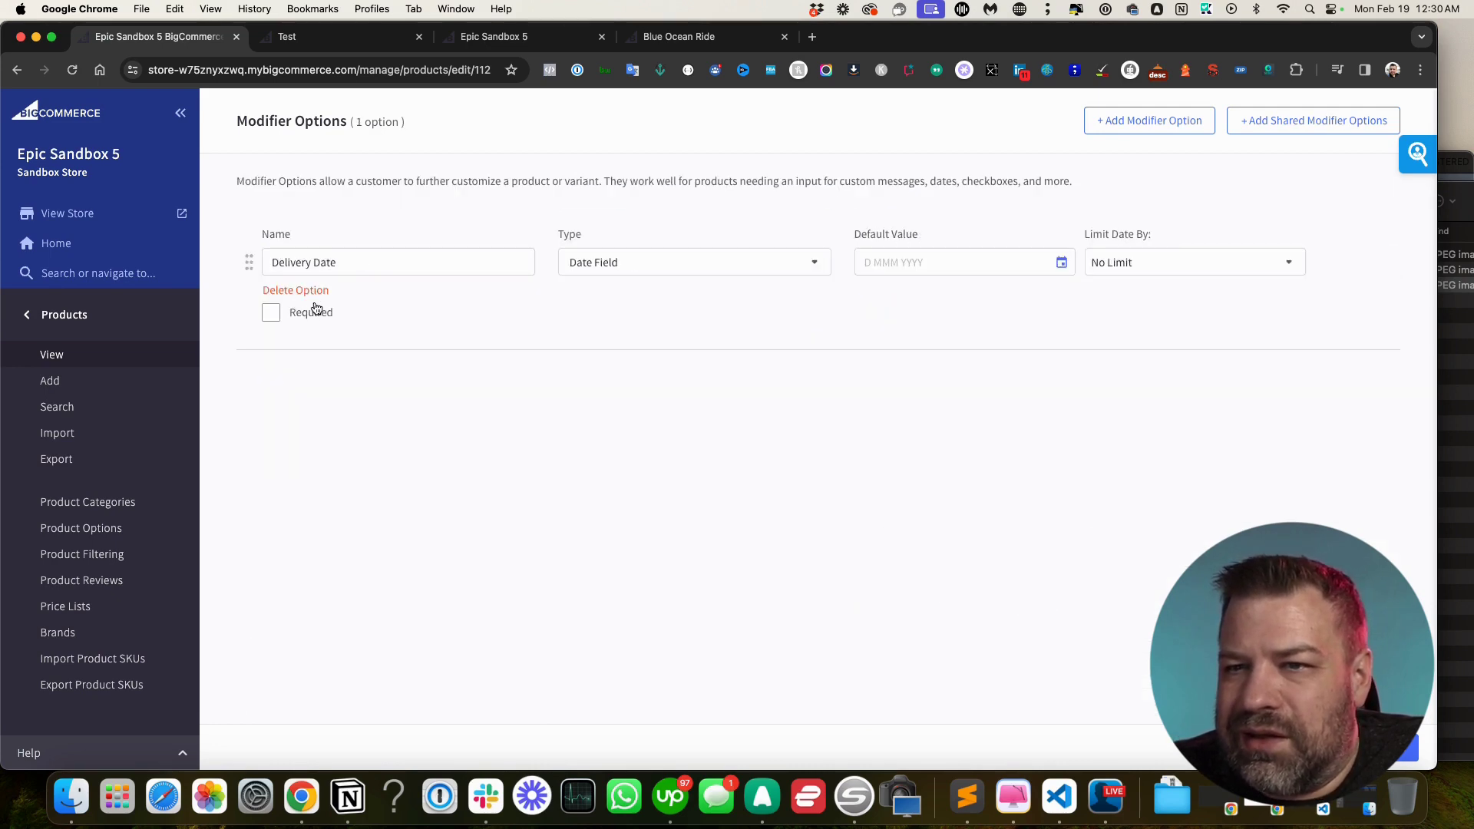
left_click(315, 292)
Add a new modifier option of type File Upload
left_click(1178, 118)
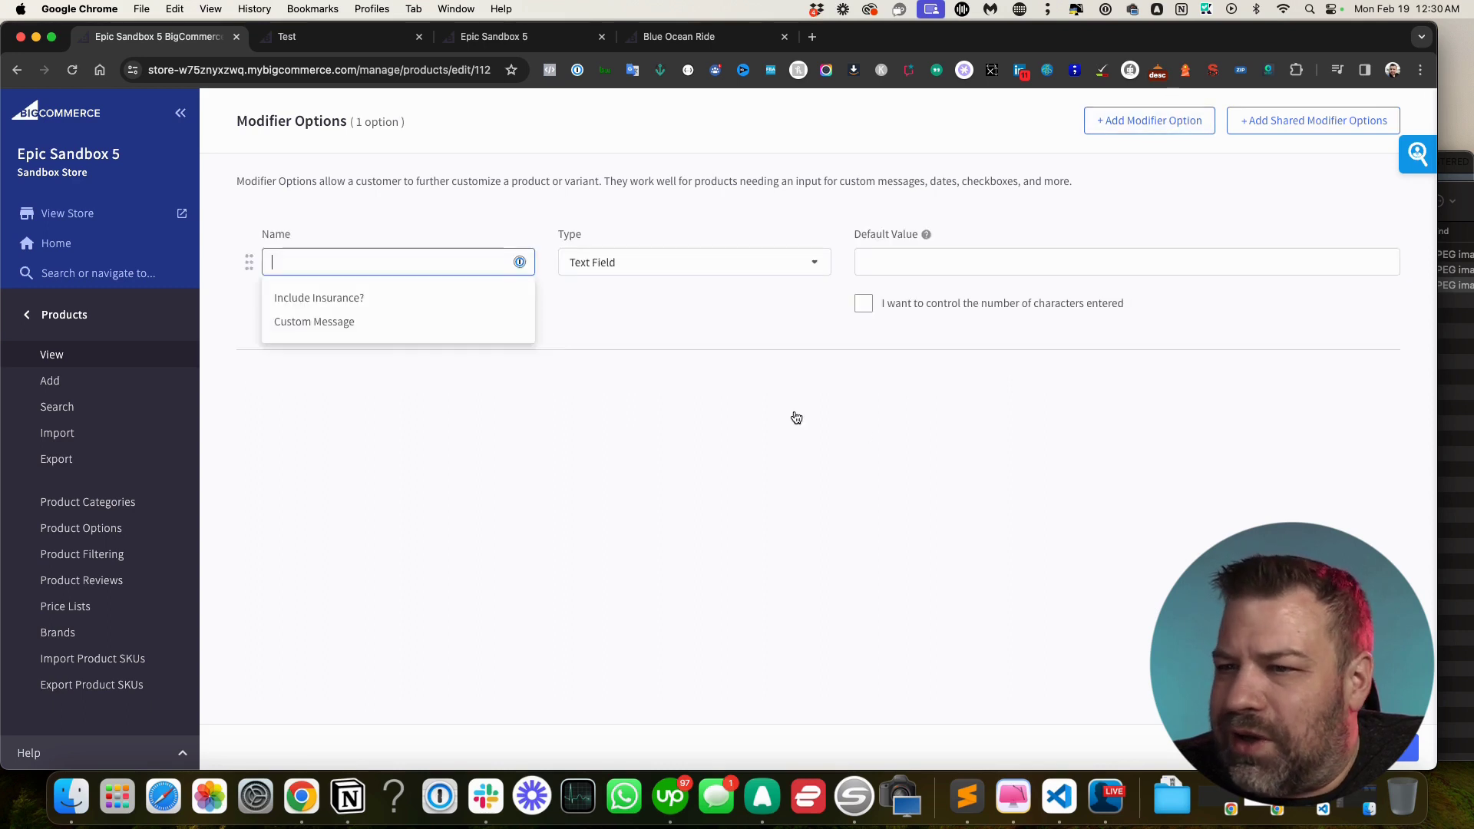
left_click(700, 269)
scroll(676, 436, "down", 1)
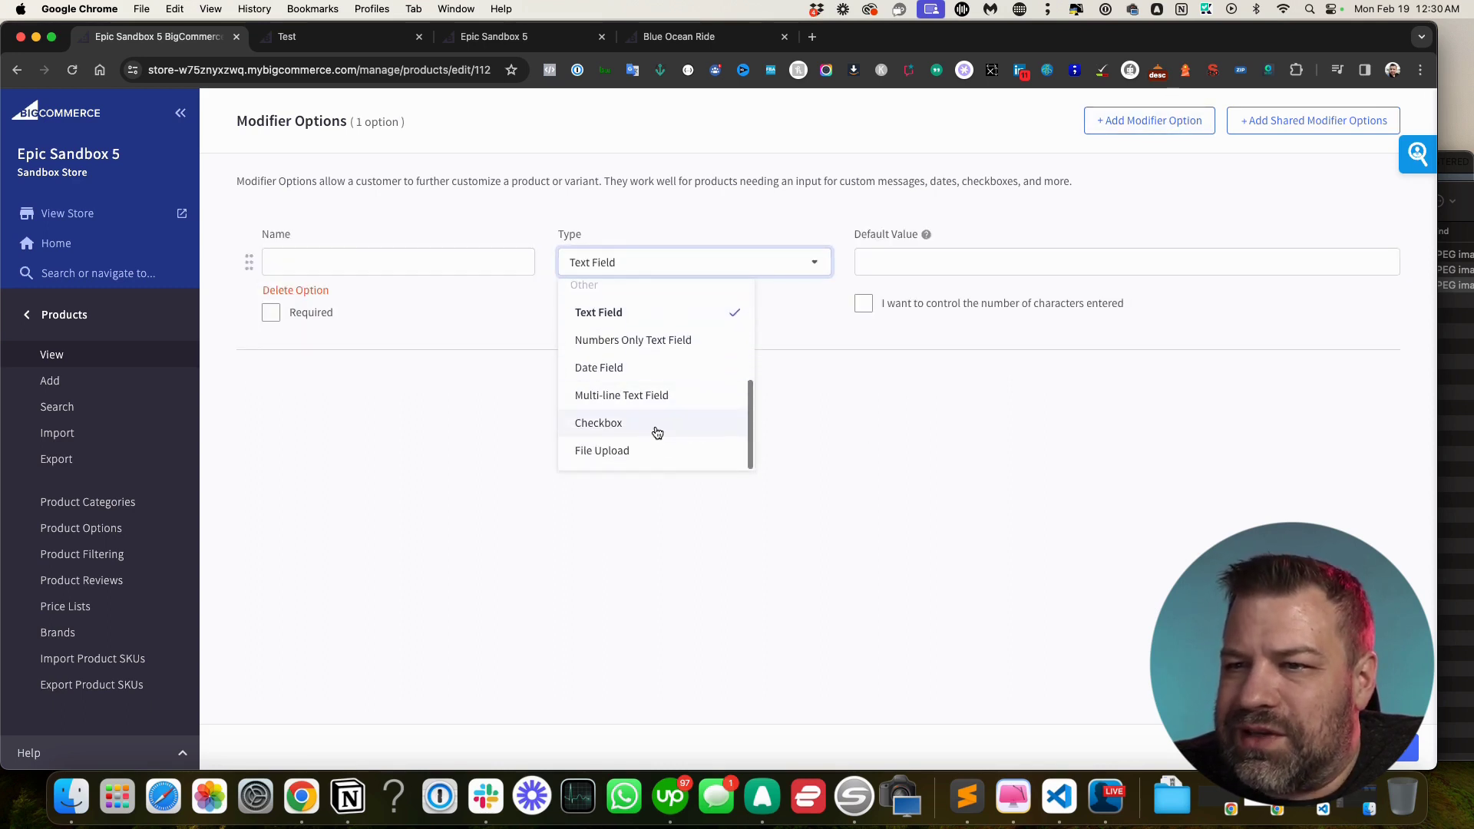
left_click(620, 451)
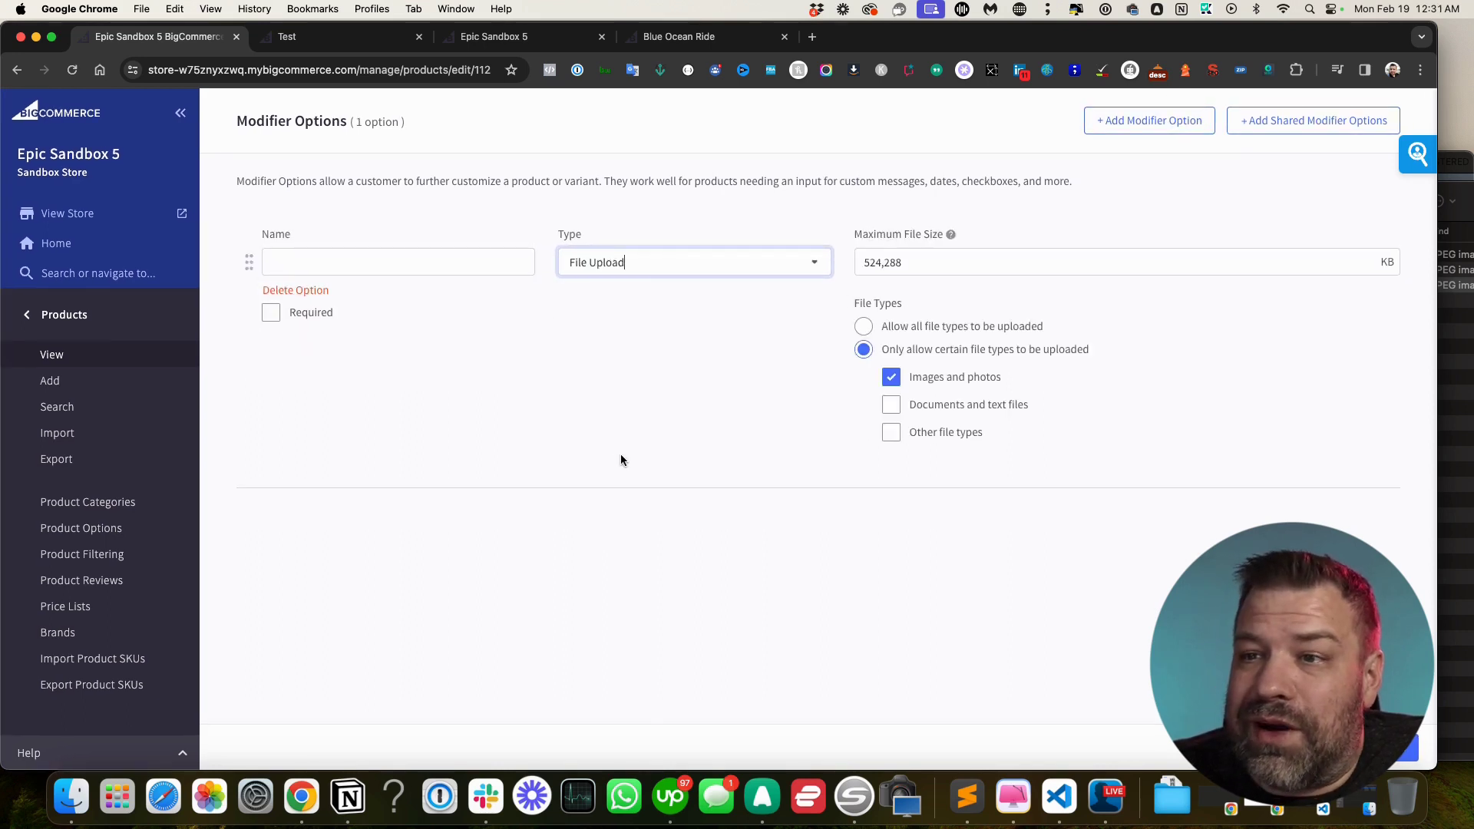
Name the file upload option "Upload your headshot"
left_click(405, 262)
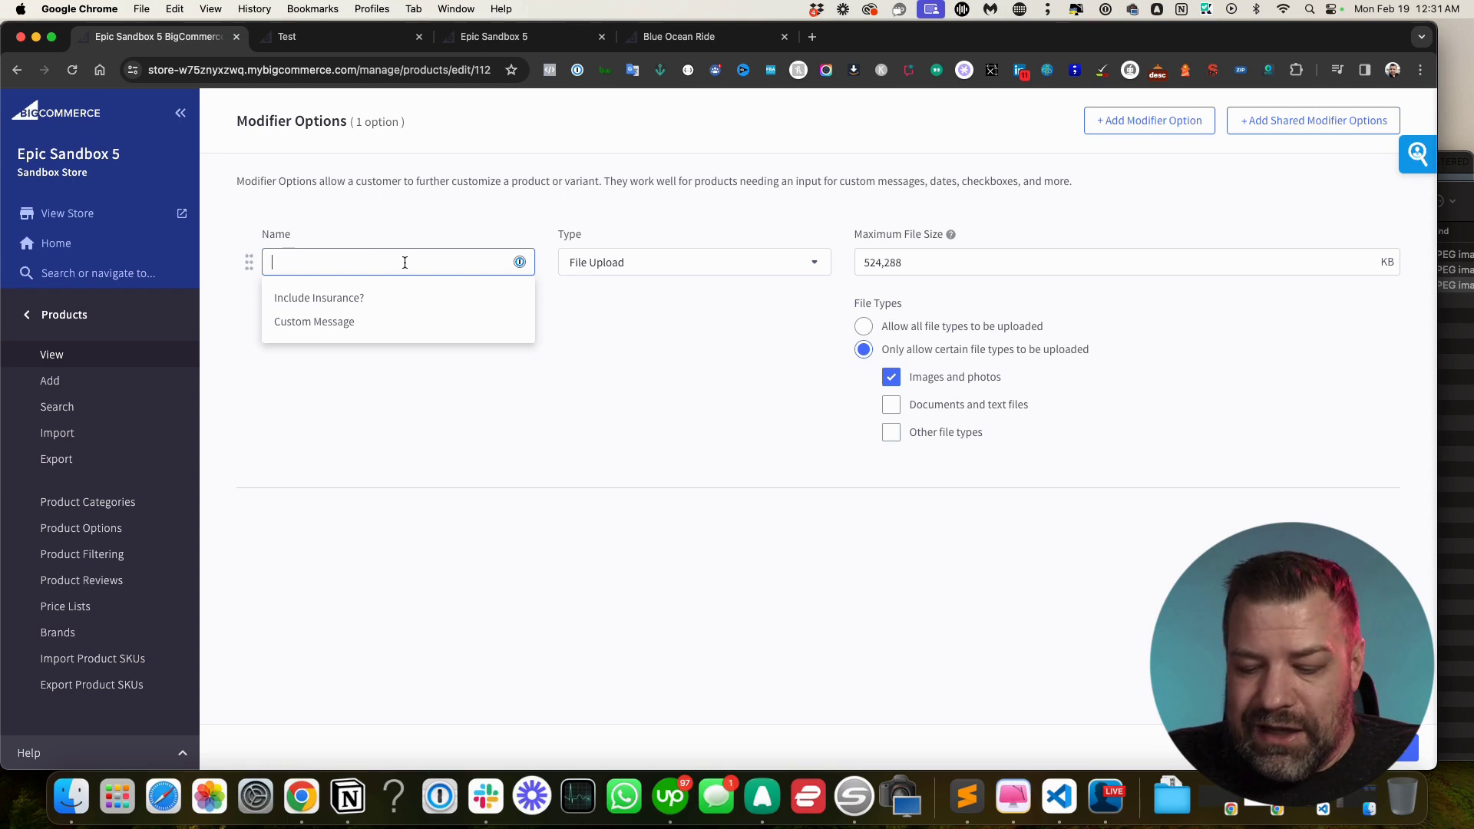
type("Head")
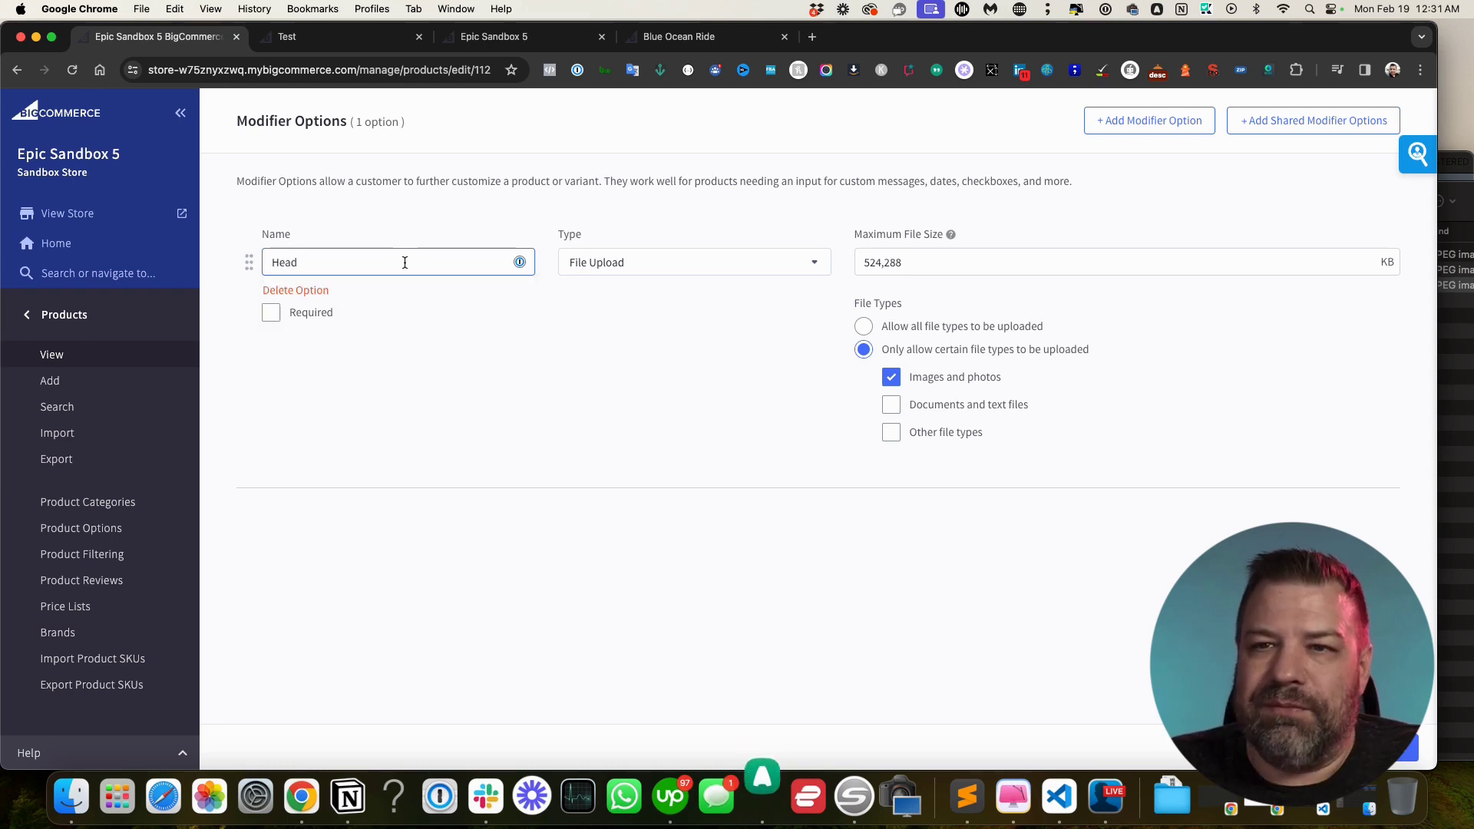
key("BackSpace")
key("BackSpace")
key("BackSpace")
key("BackSpace")
type("Upload ")
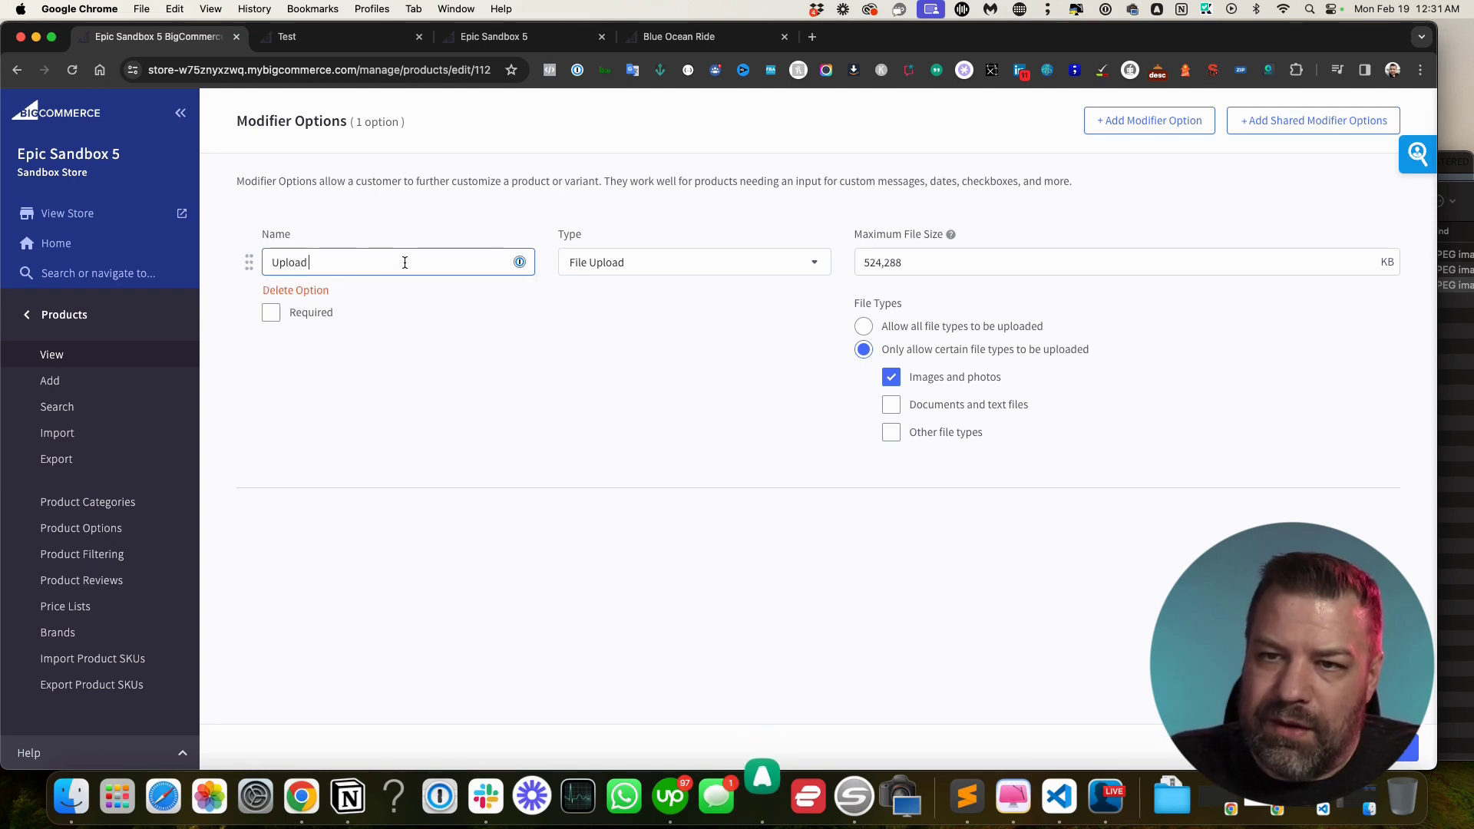
type("your headshot")
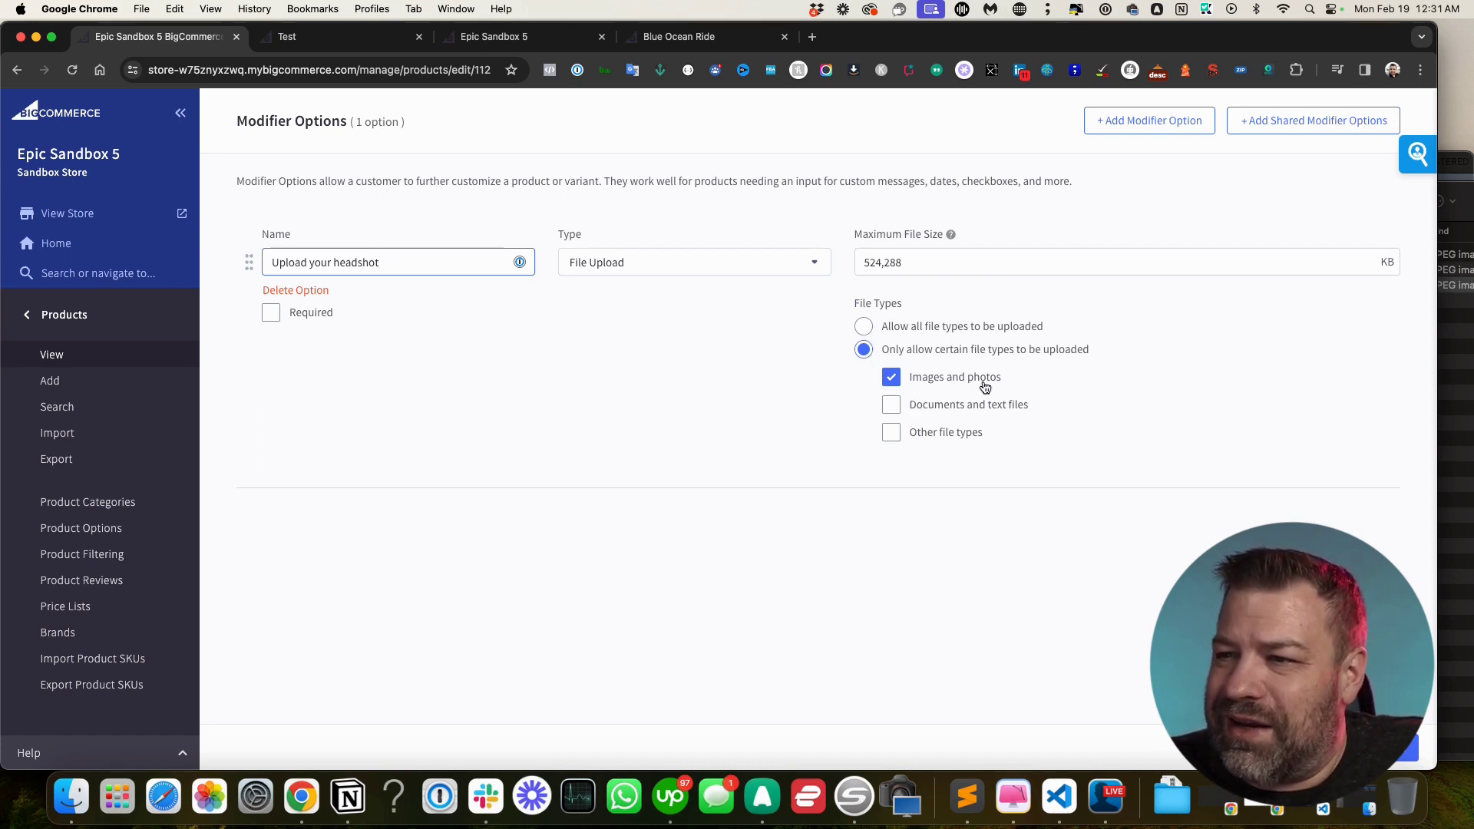
Try allowing documents and text files and all file types for the headshot upload, and return to only images and photos
left_click(891, 405)
left_click(891, 377)
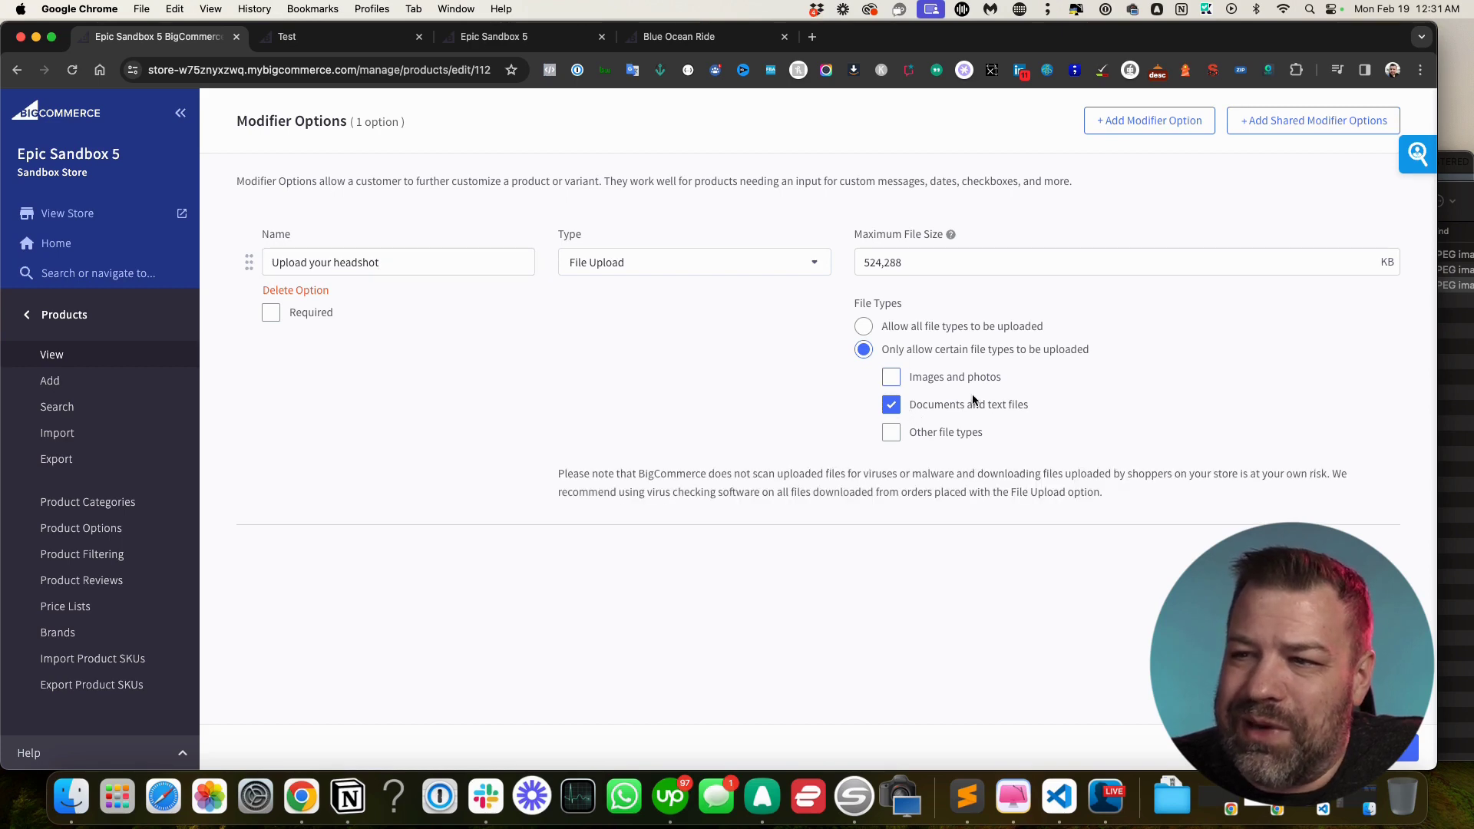
left_click(891, 377)
left_click(891, 405)
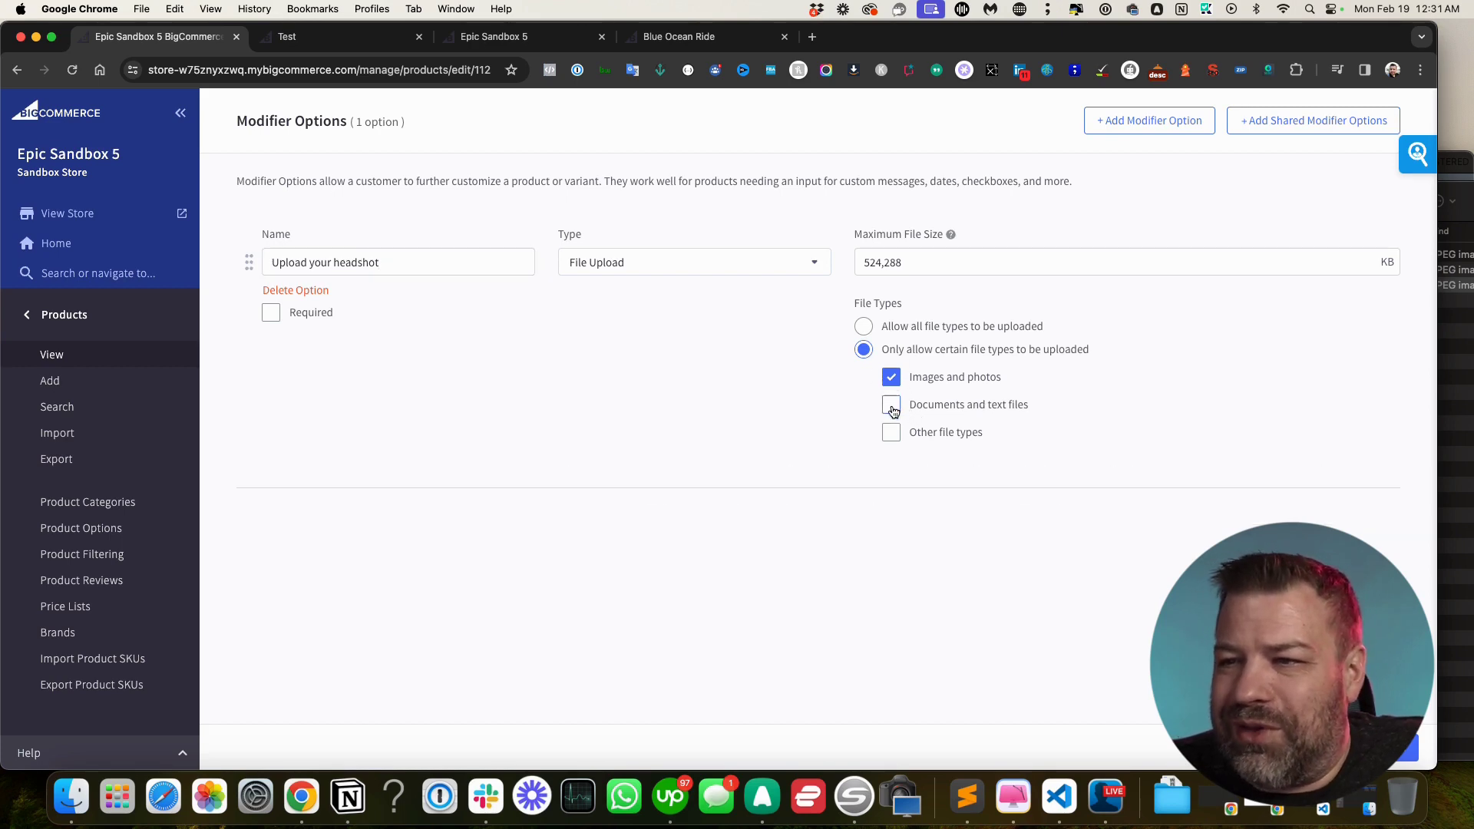
left_click(864, 326)
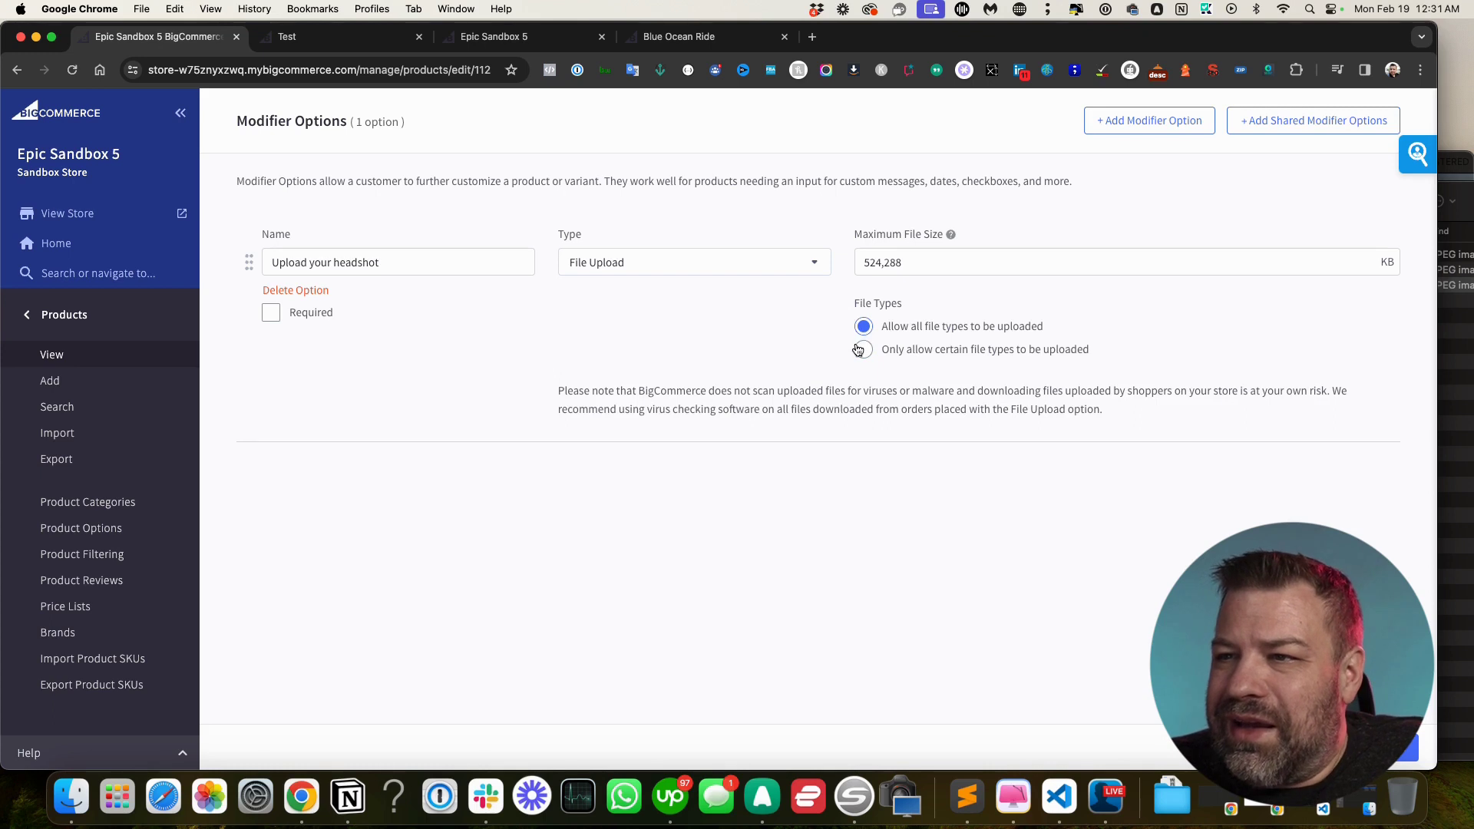
left_click(864, 350)
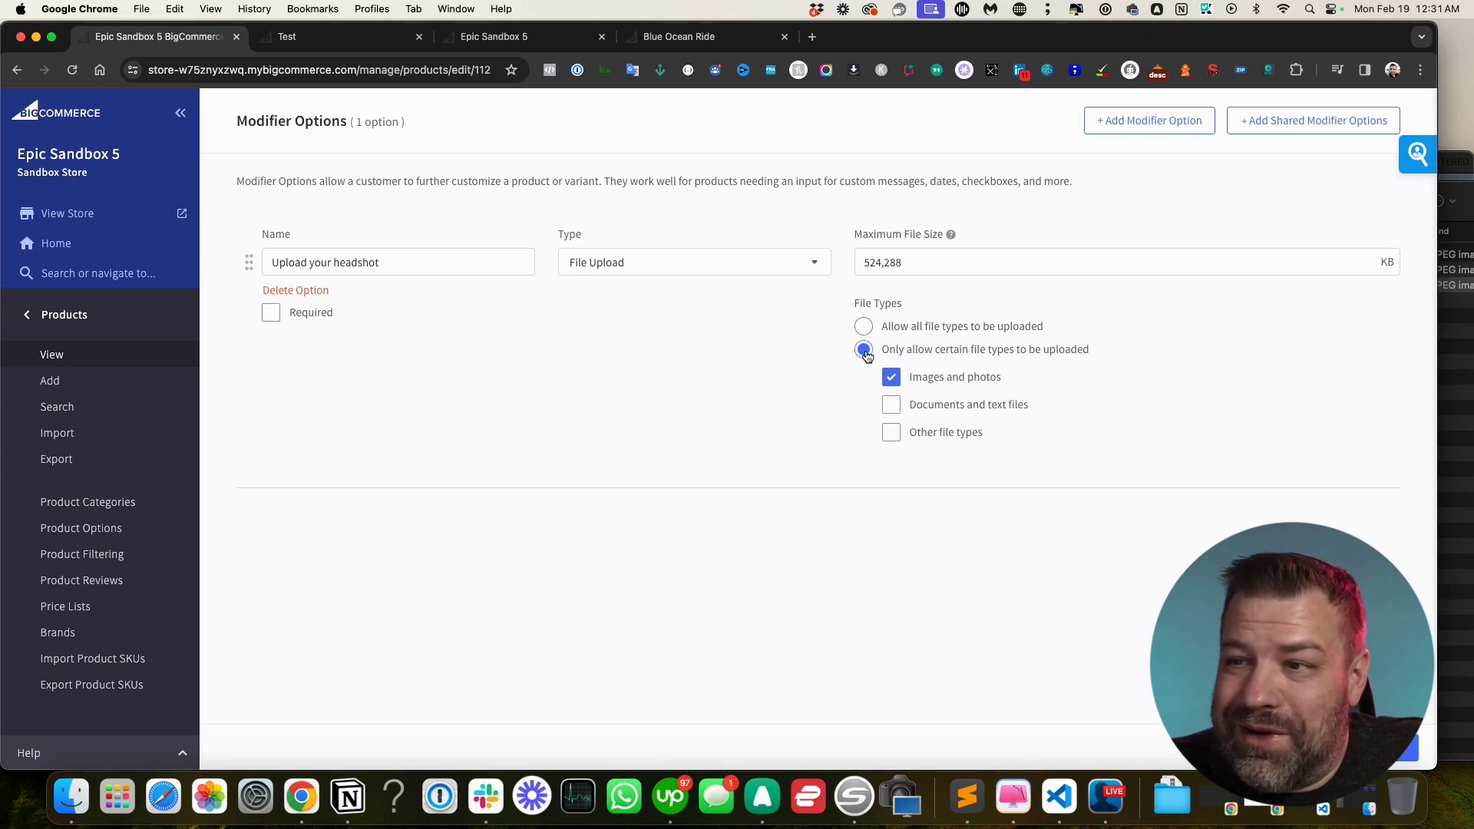
left_click(892, 404)
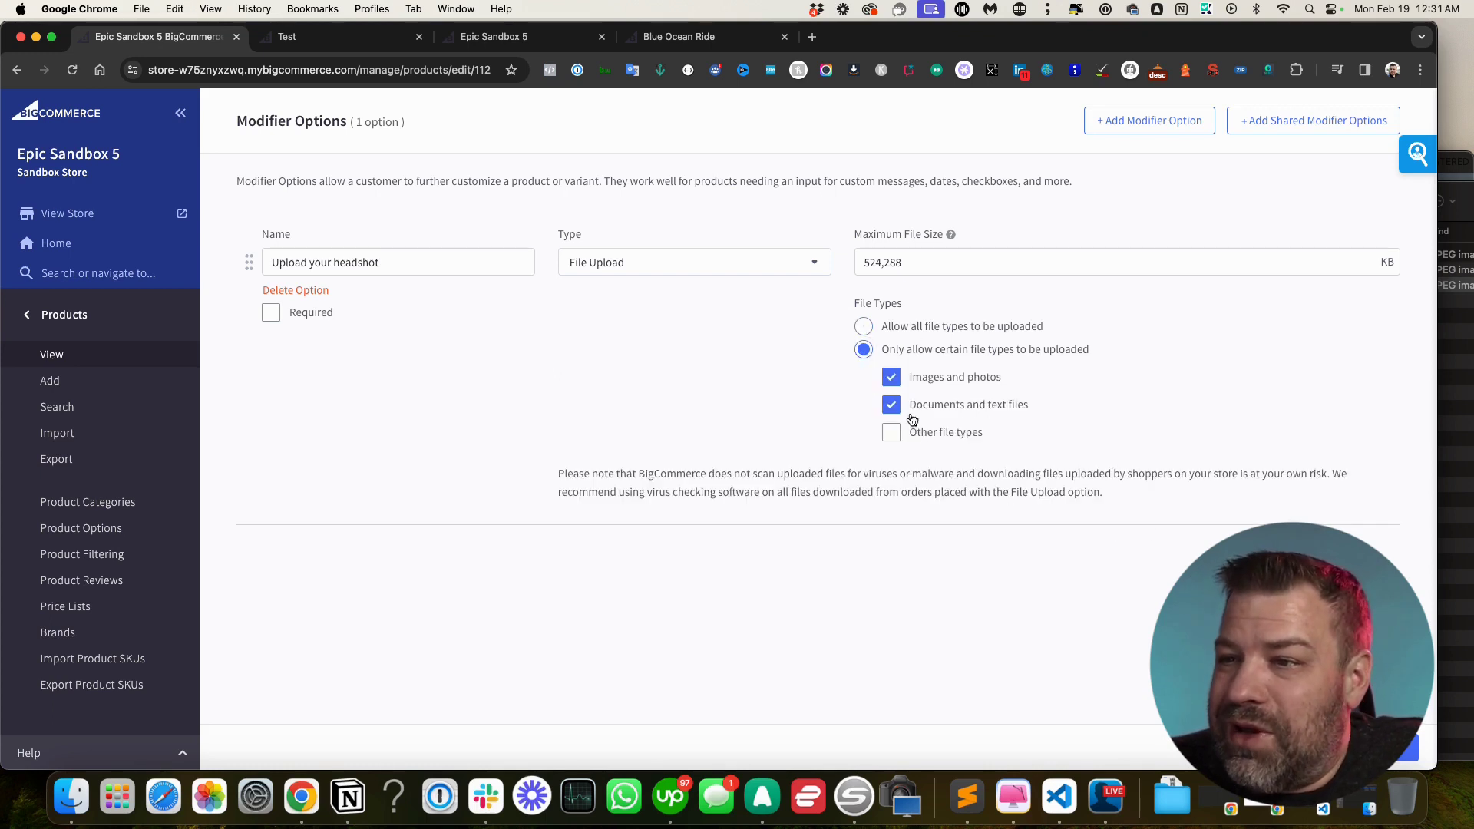
left_click(891, 405)
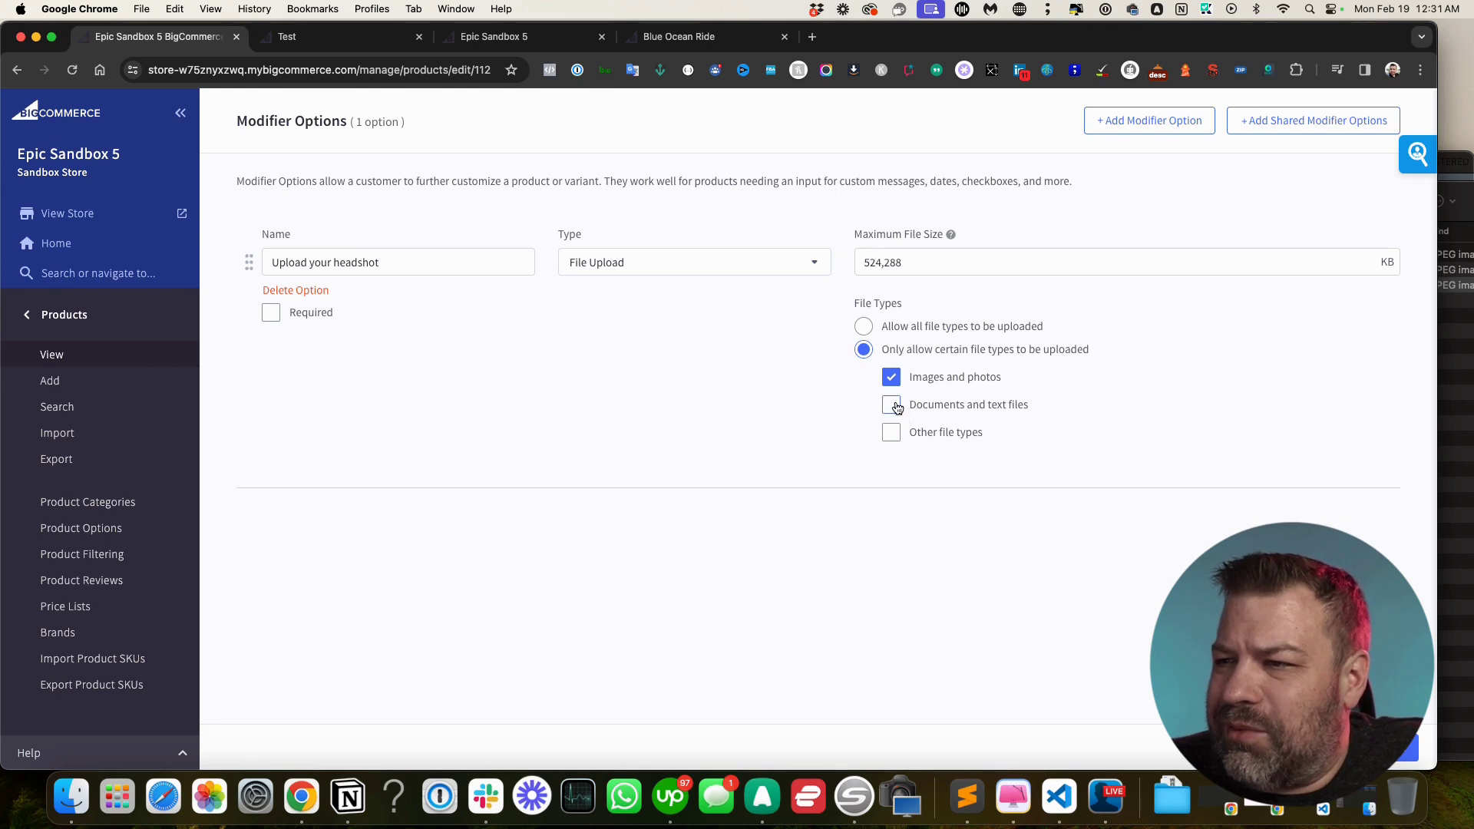
Save the headshot upload option, reopen the modifier options, and add another option of type Pick List
left_click(1394, 749)
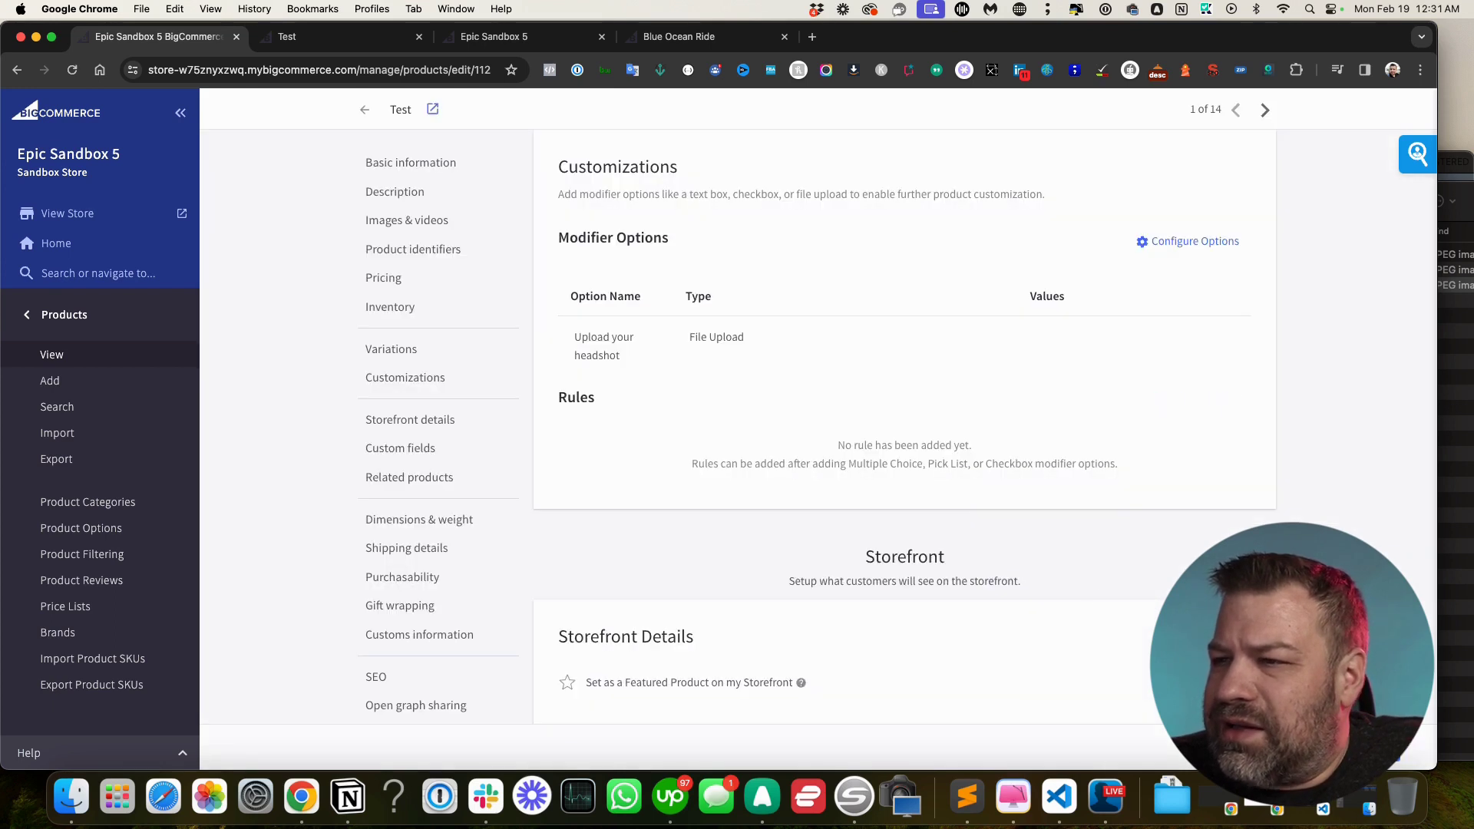
left_click(1187, 242)
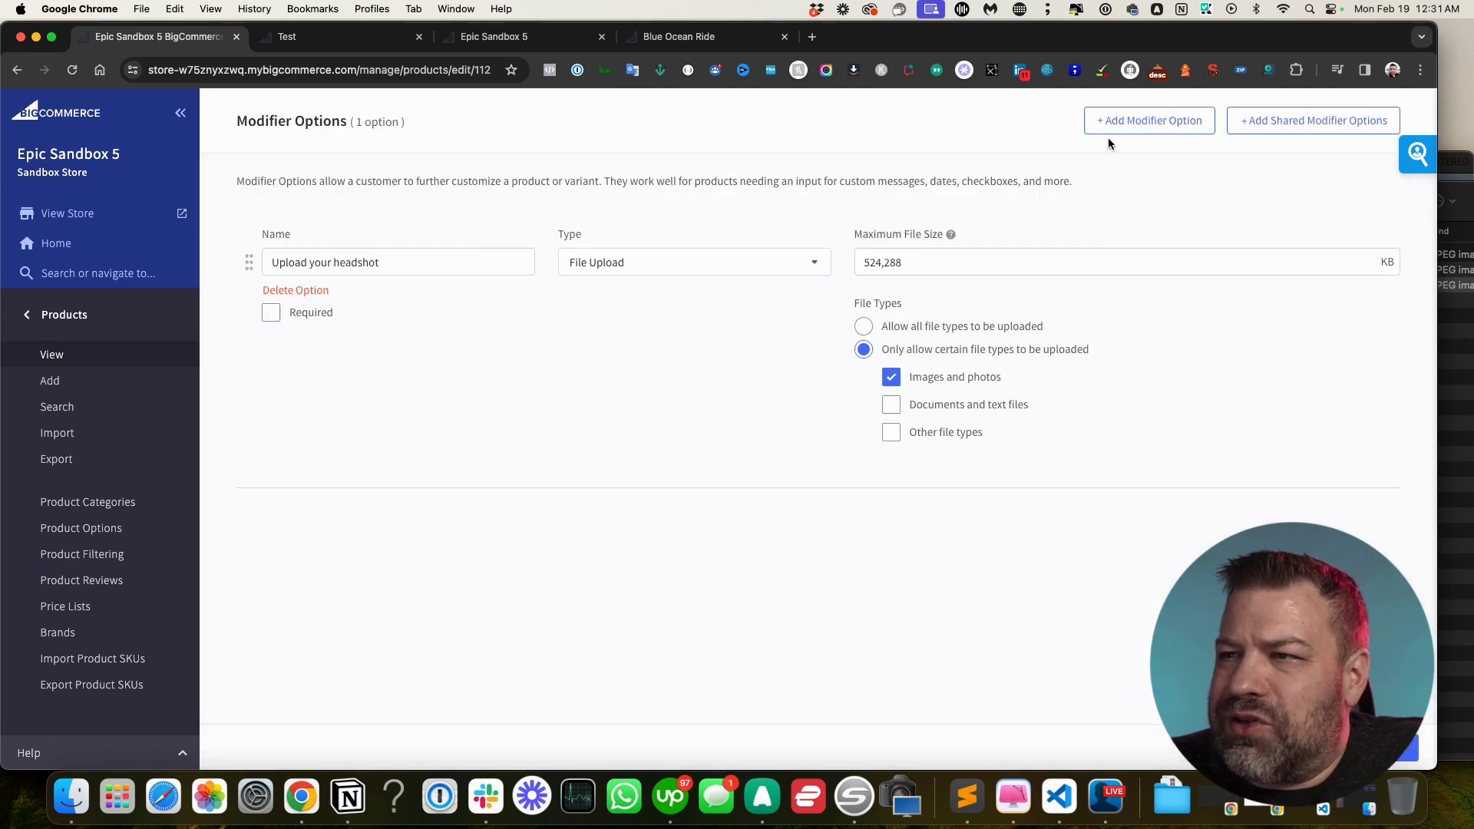
left_click(1143, 125)
left_click(634, 548)
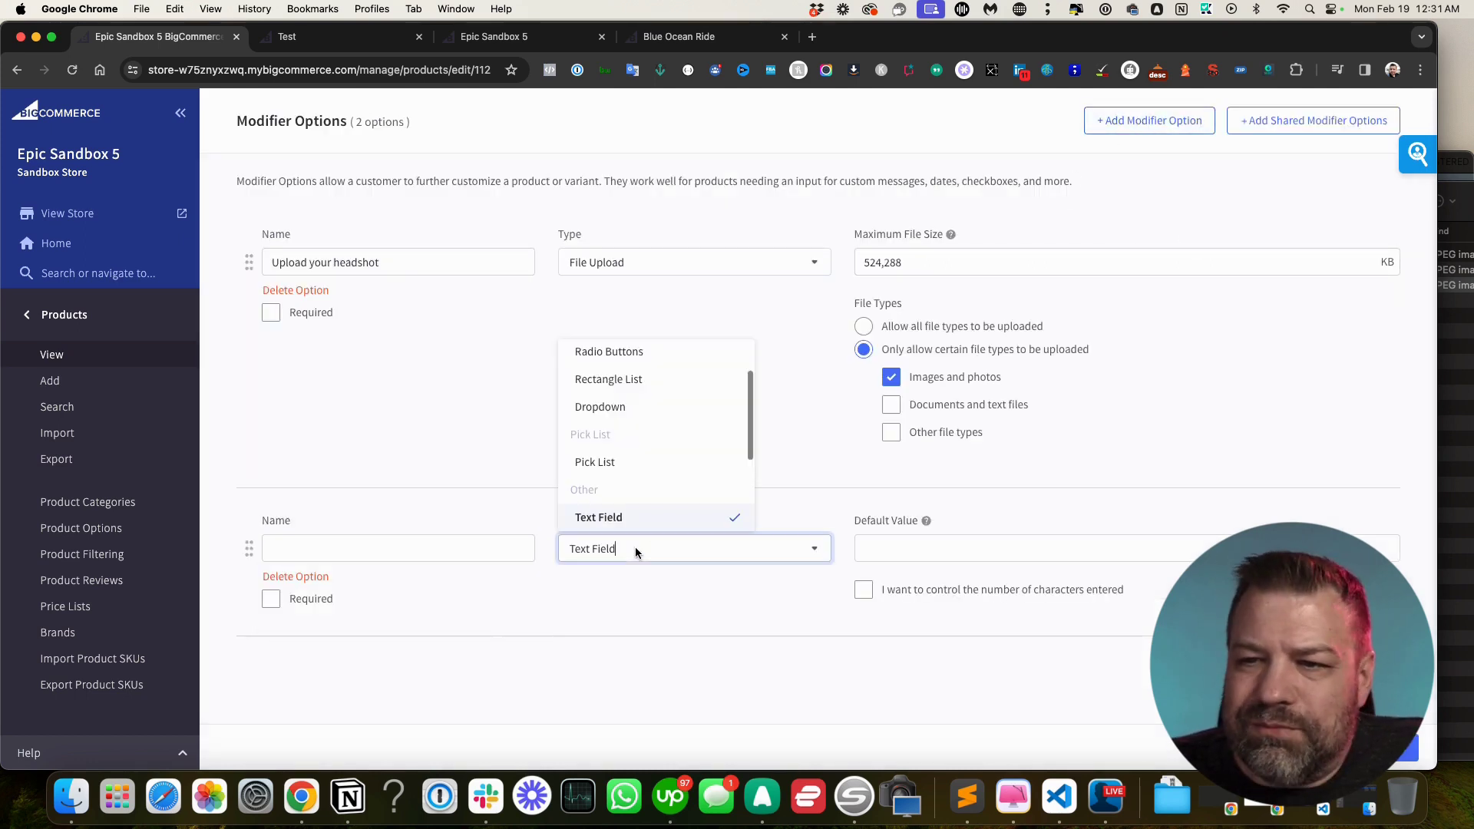
left_click(622, 461)
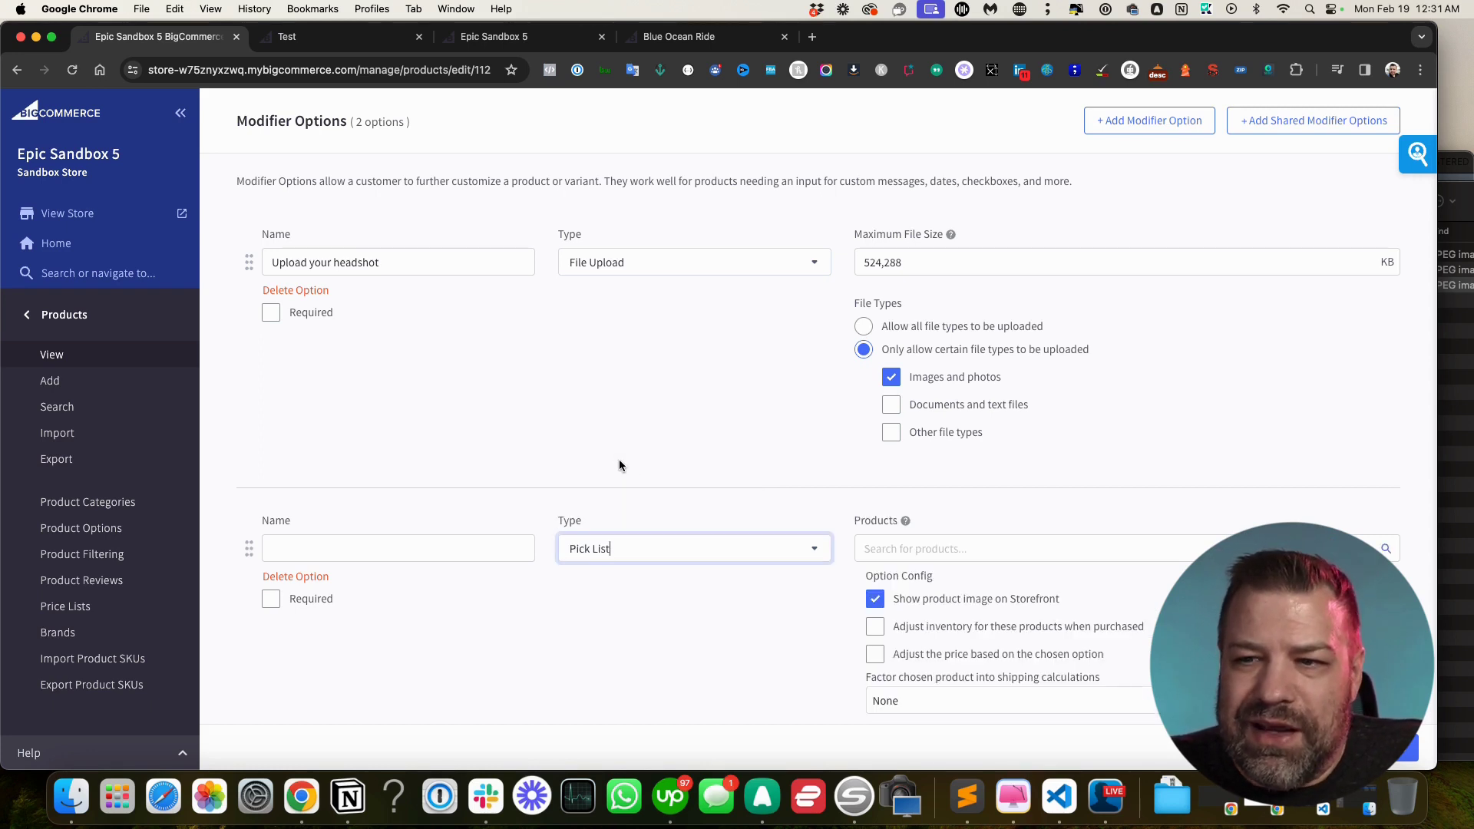
Add the products "[Sample] Oak Cheese Grater" and "[Sample] Tiered Wire Basket" to the Pick List option
left_click(914, 550)
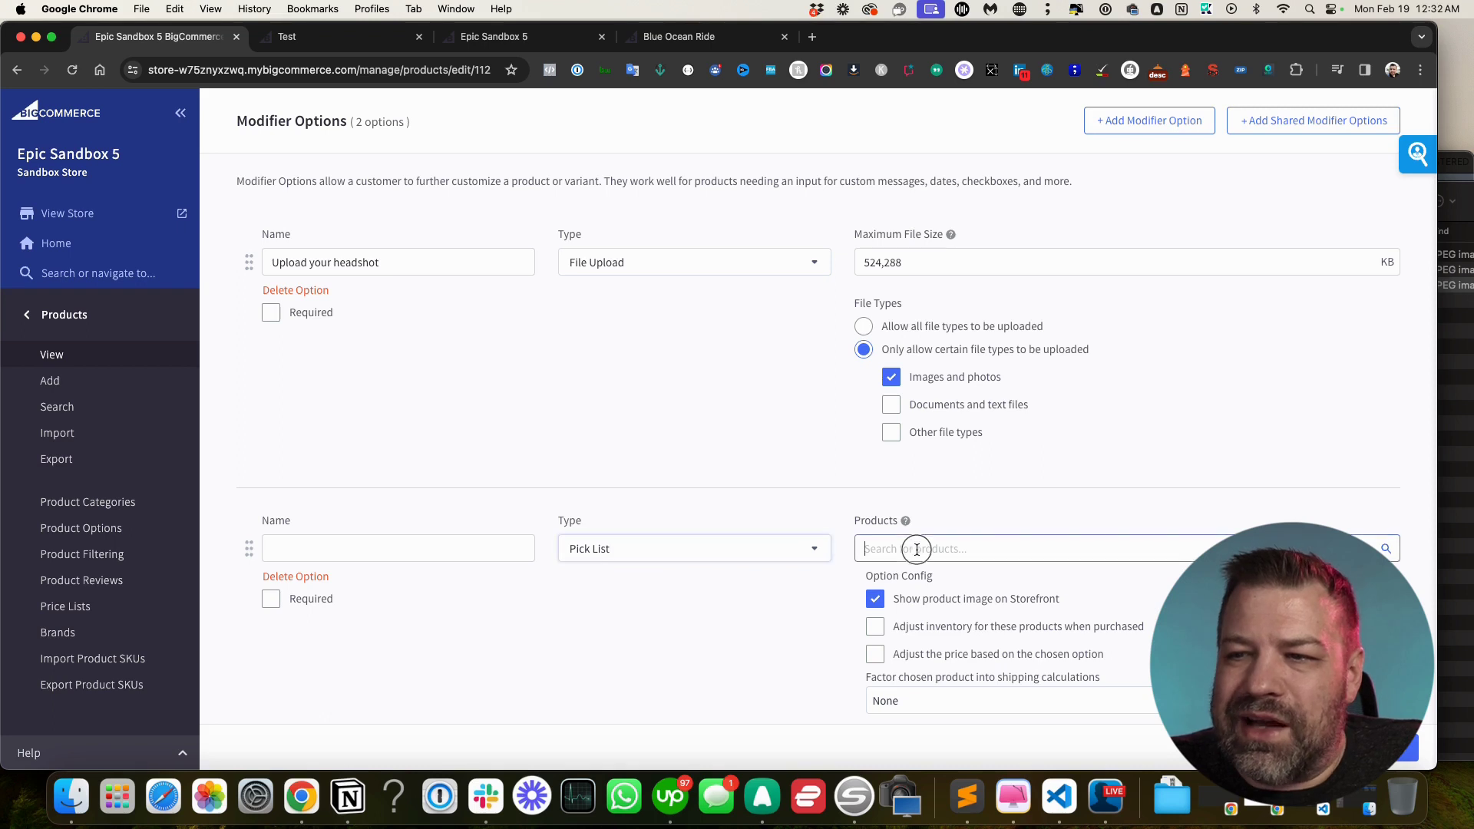
scroll(914, 555, "down", 1)
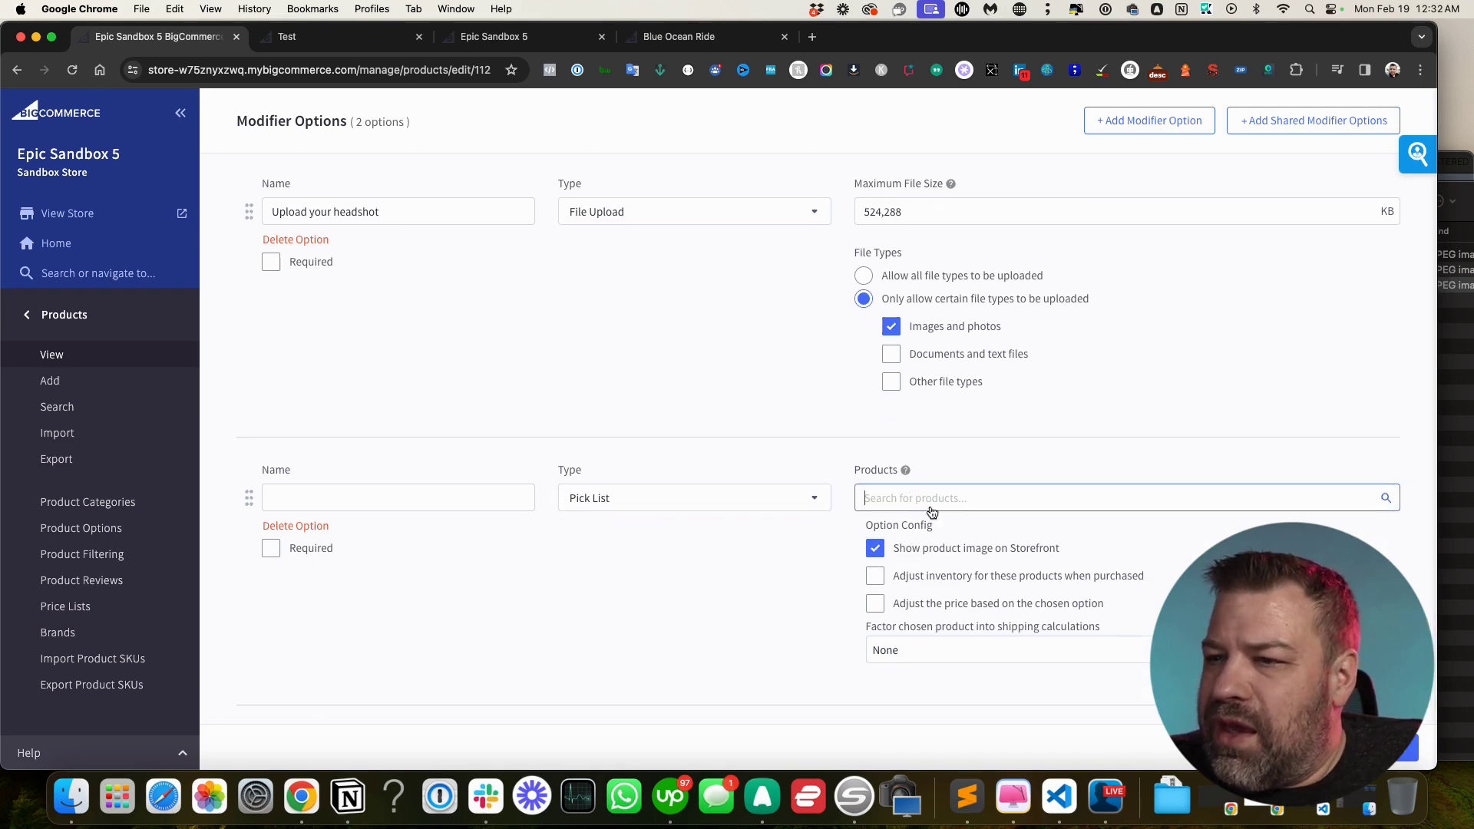
type("t")
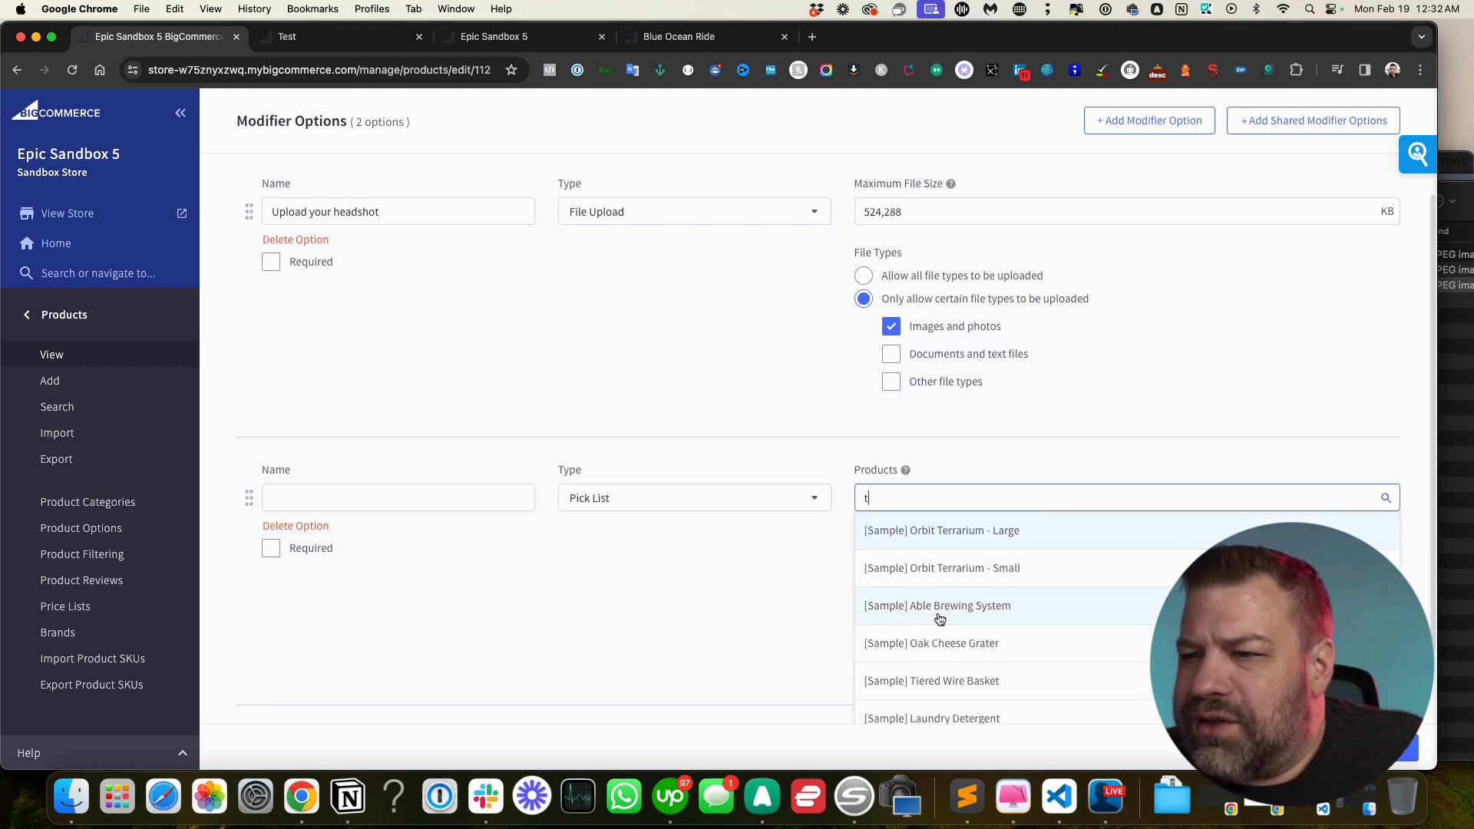
scroll(949, 615, "down", 1)
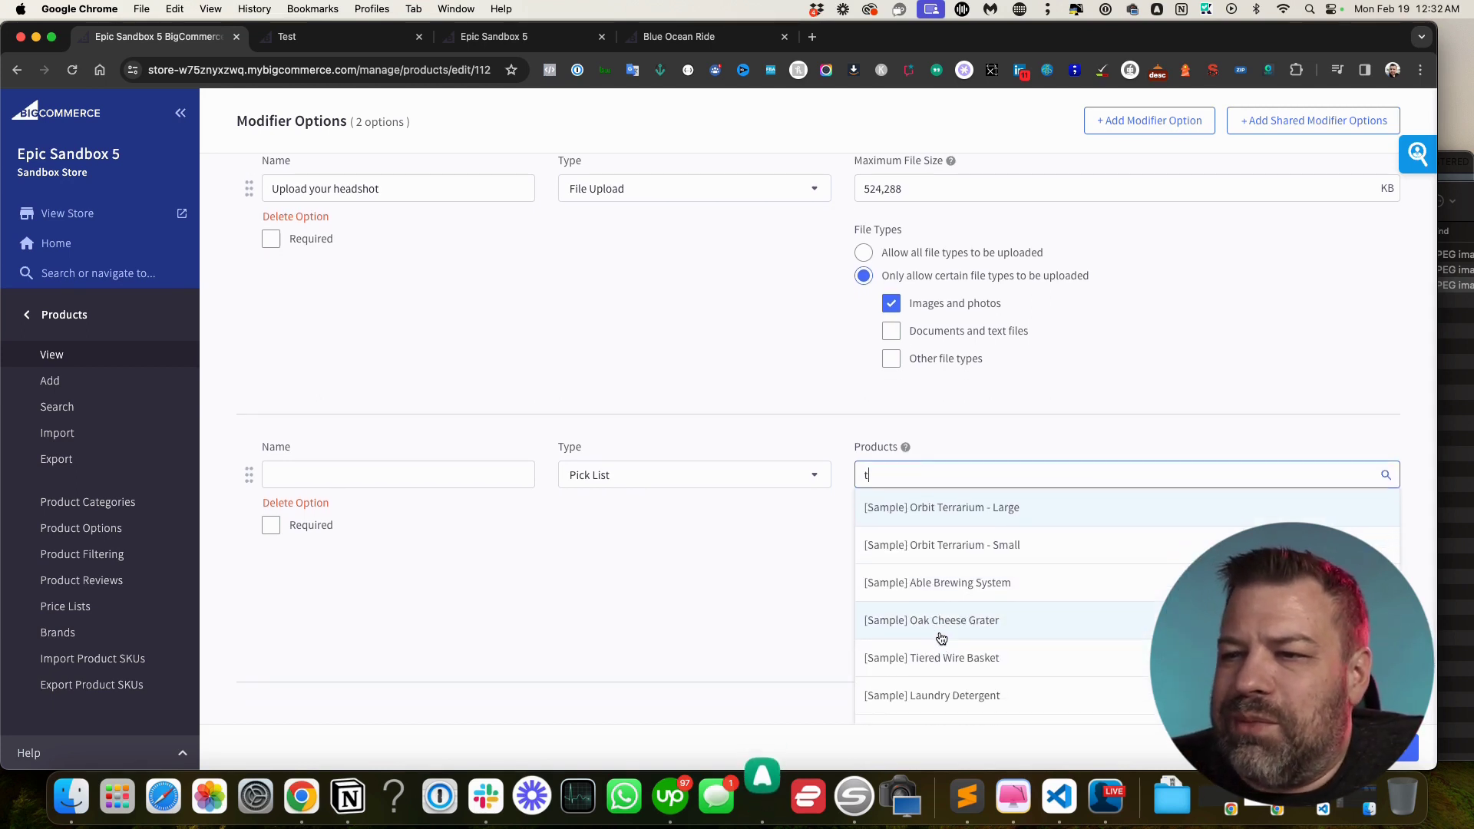
left_click(945, 621)
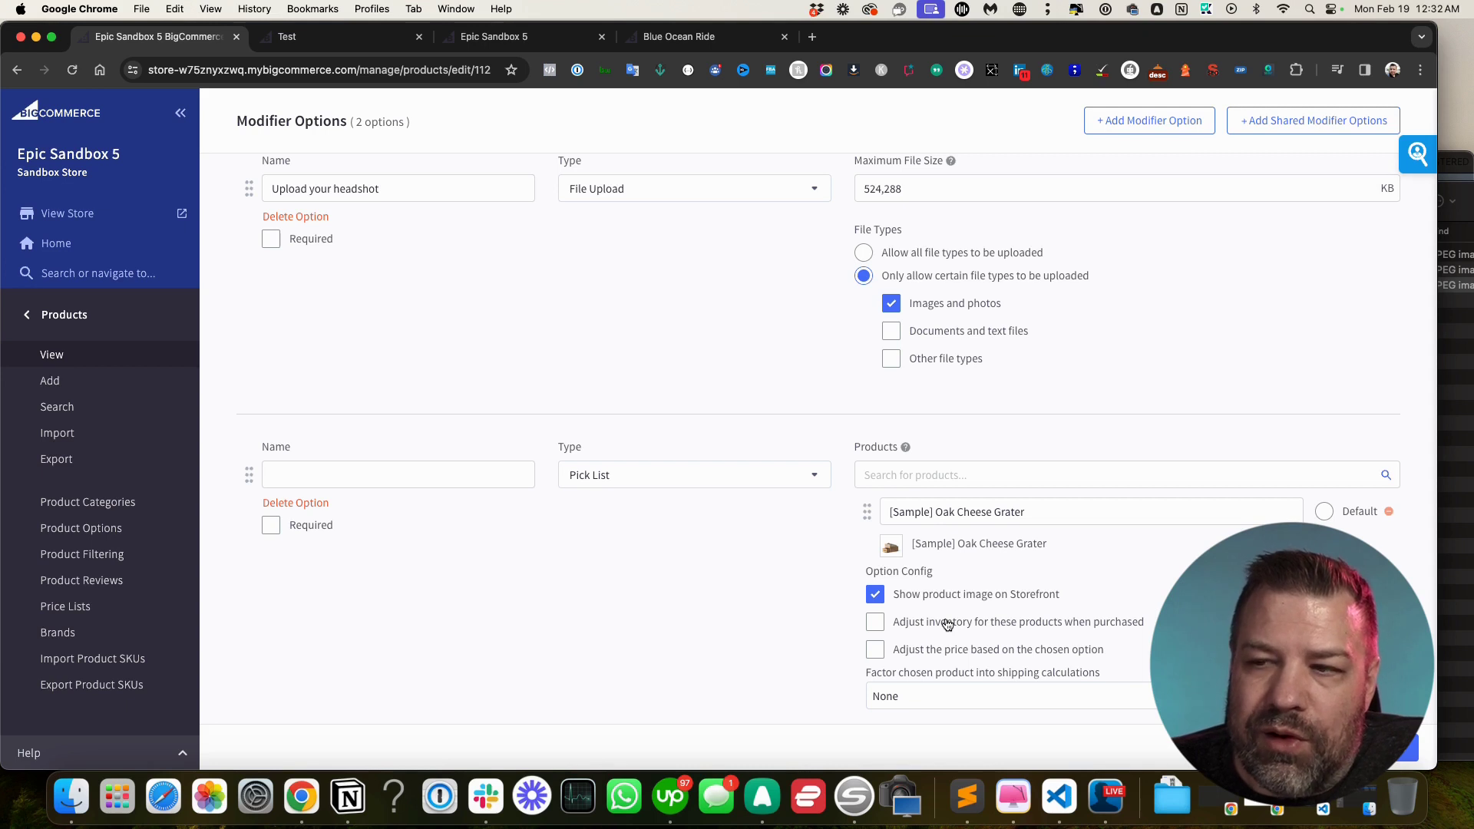
left_click(964, 469)
type("t")
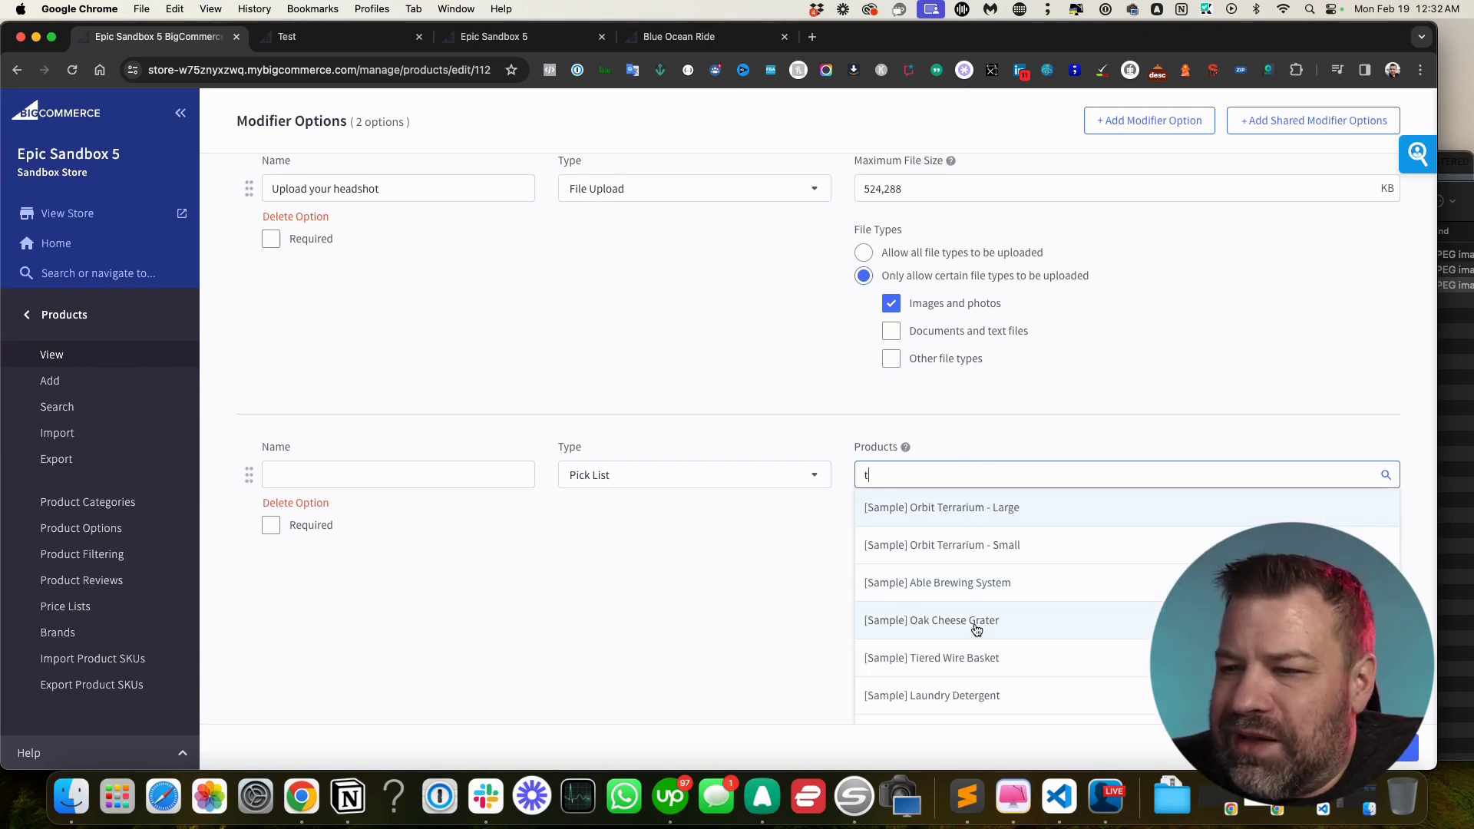
left_click(987, 660)
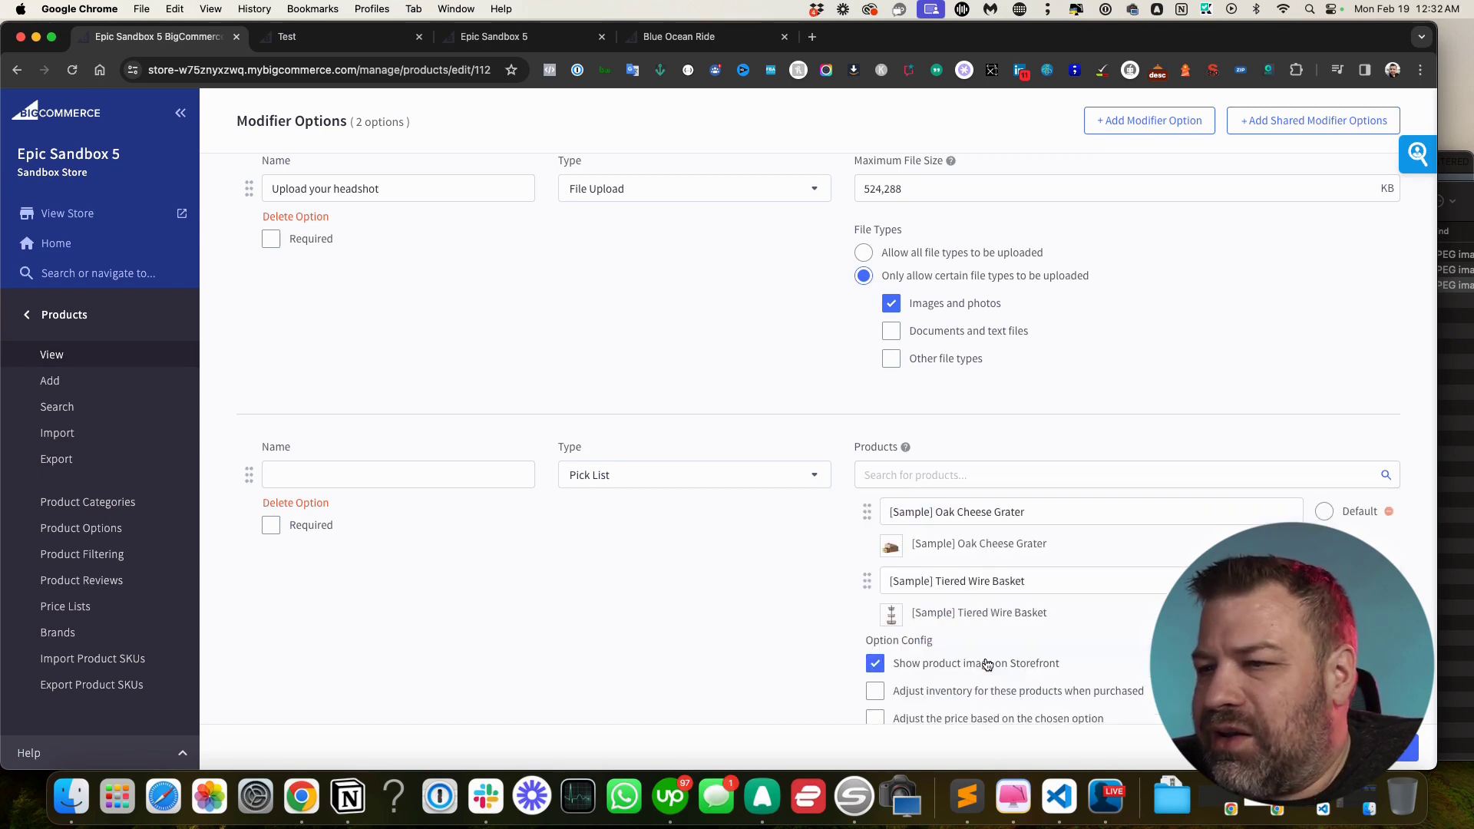
scroll(983, 607, "down", 1)
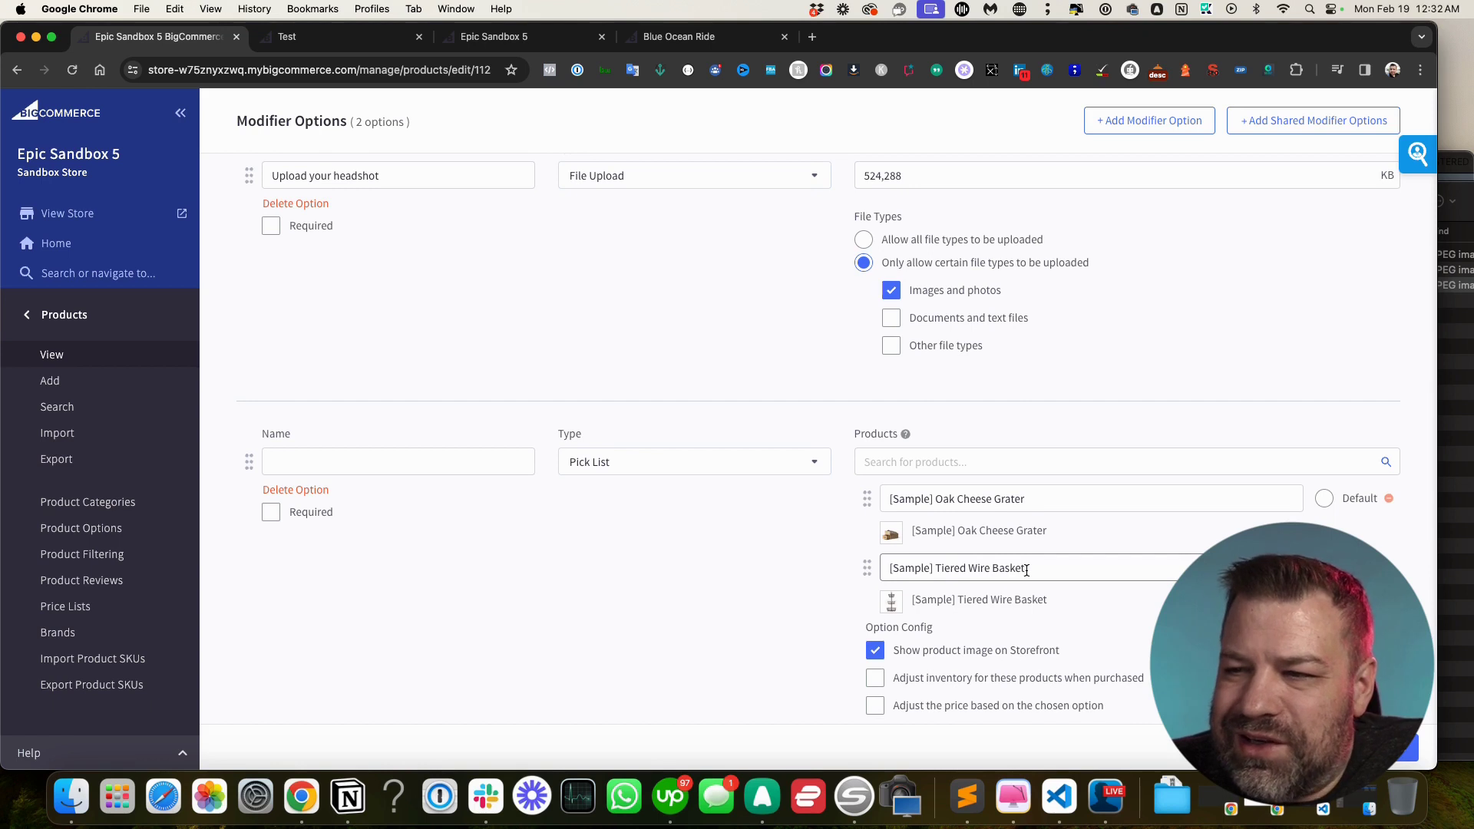
Name the pick list option "Need this too?", enable inventory adjustment for its products when purchased, and save the product
left_click(400, 456)
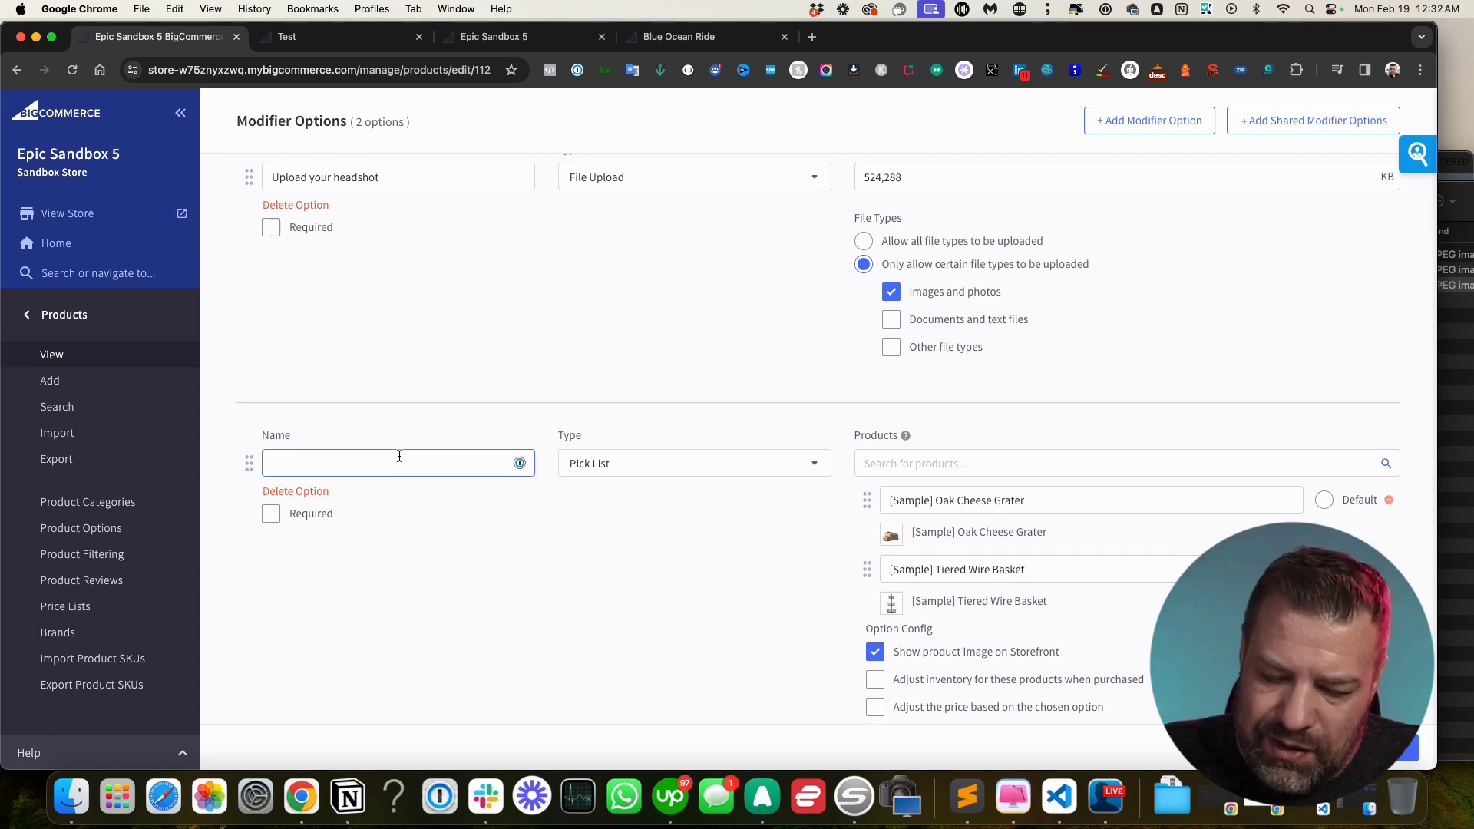
type("Need this too?")
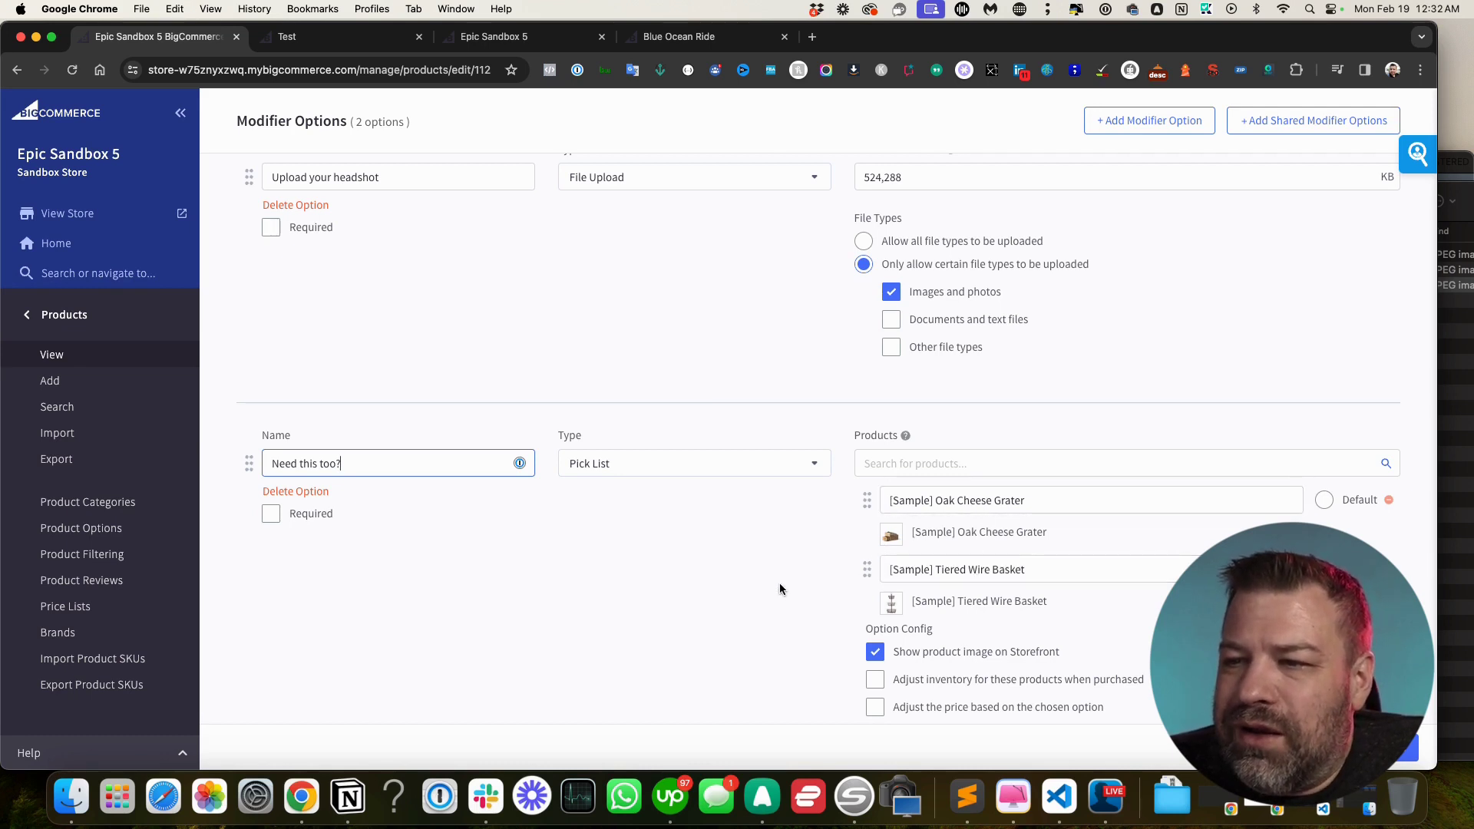
scroll(781, 581, "down", 3)
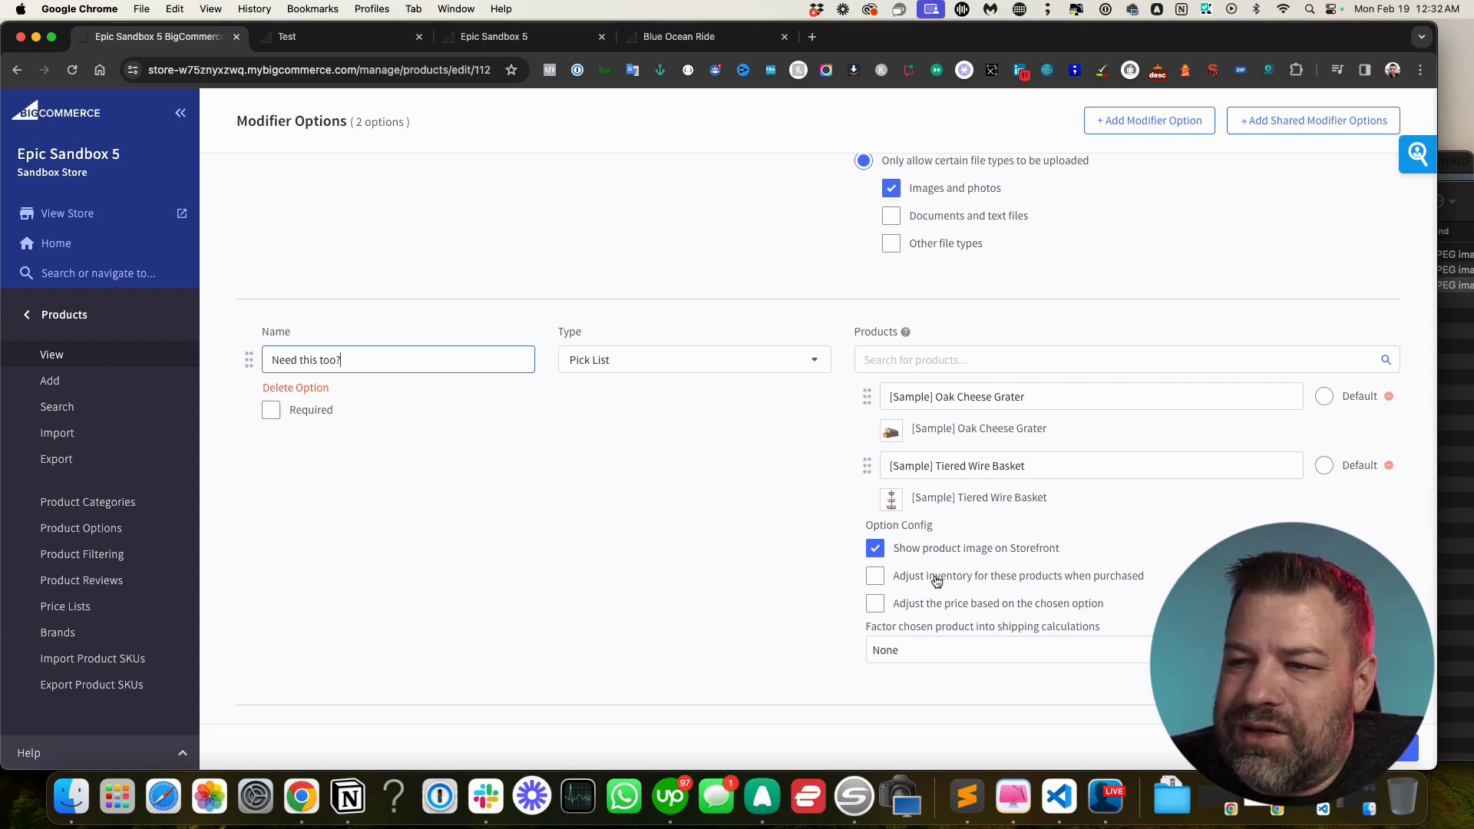
left_click(877, 578)
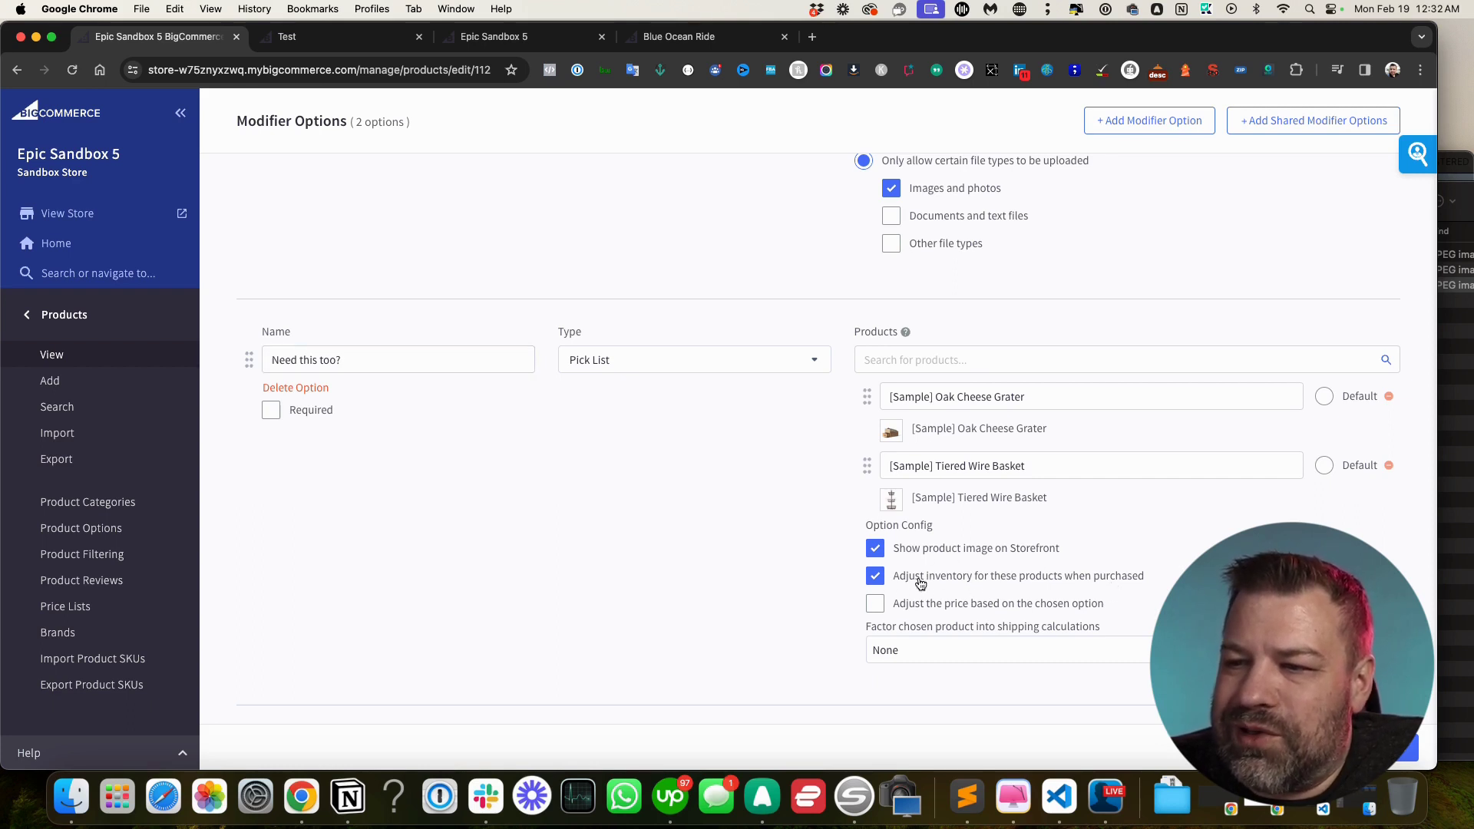
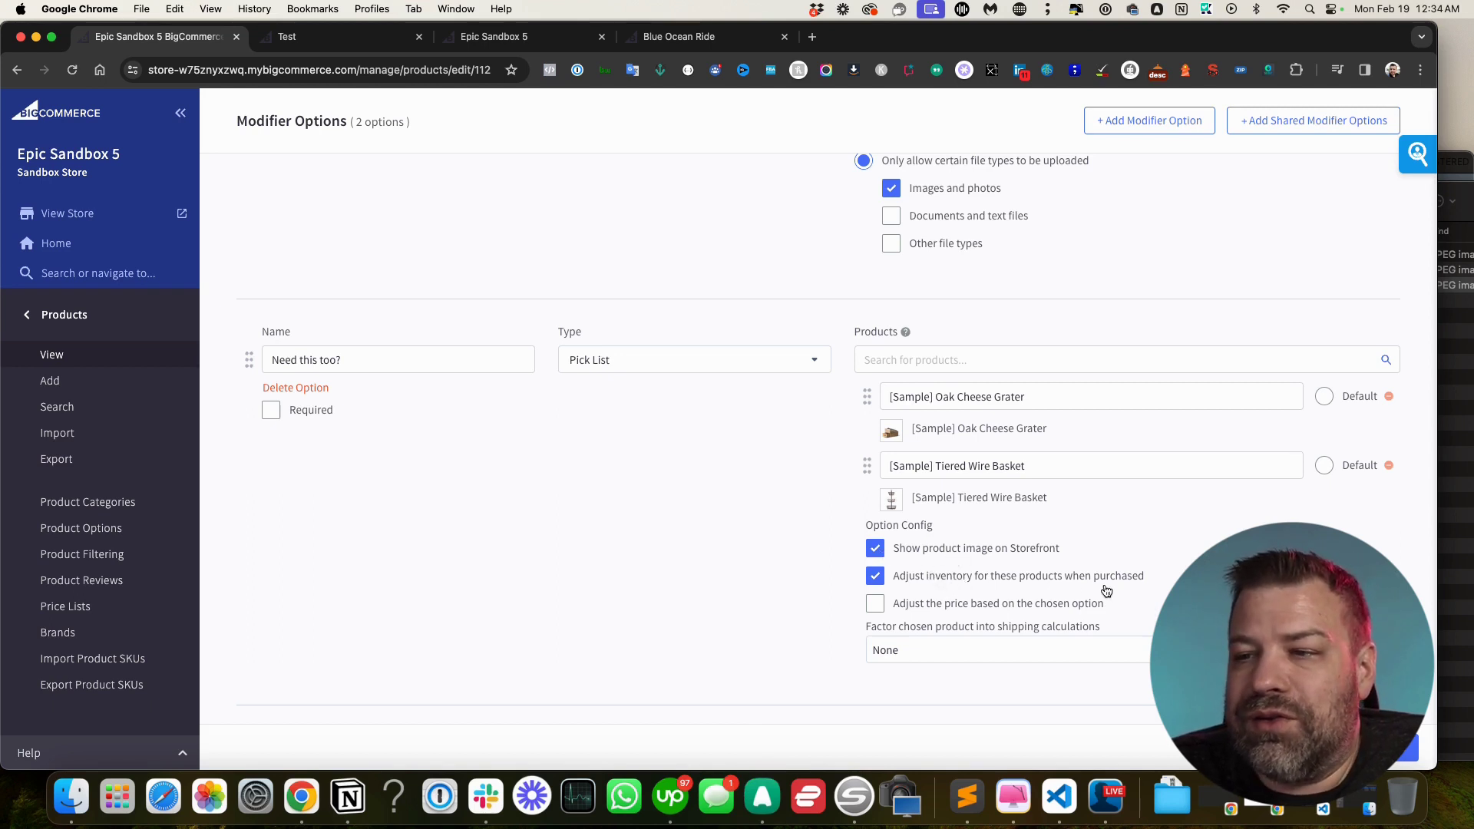
left_click(1413, 747)
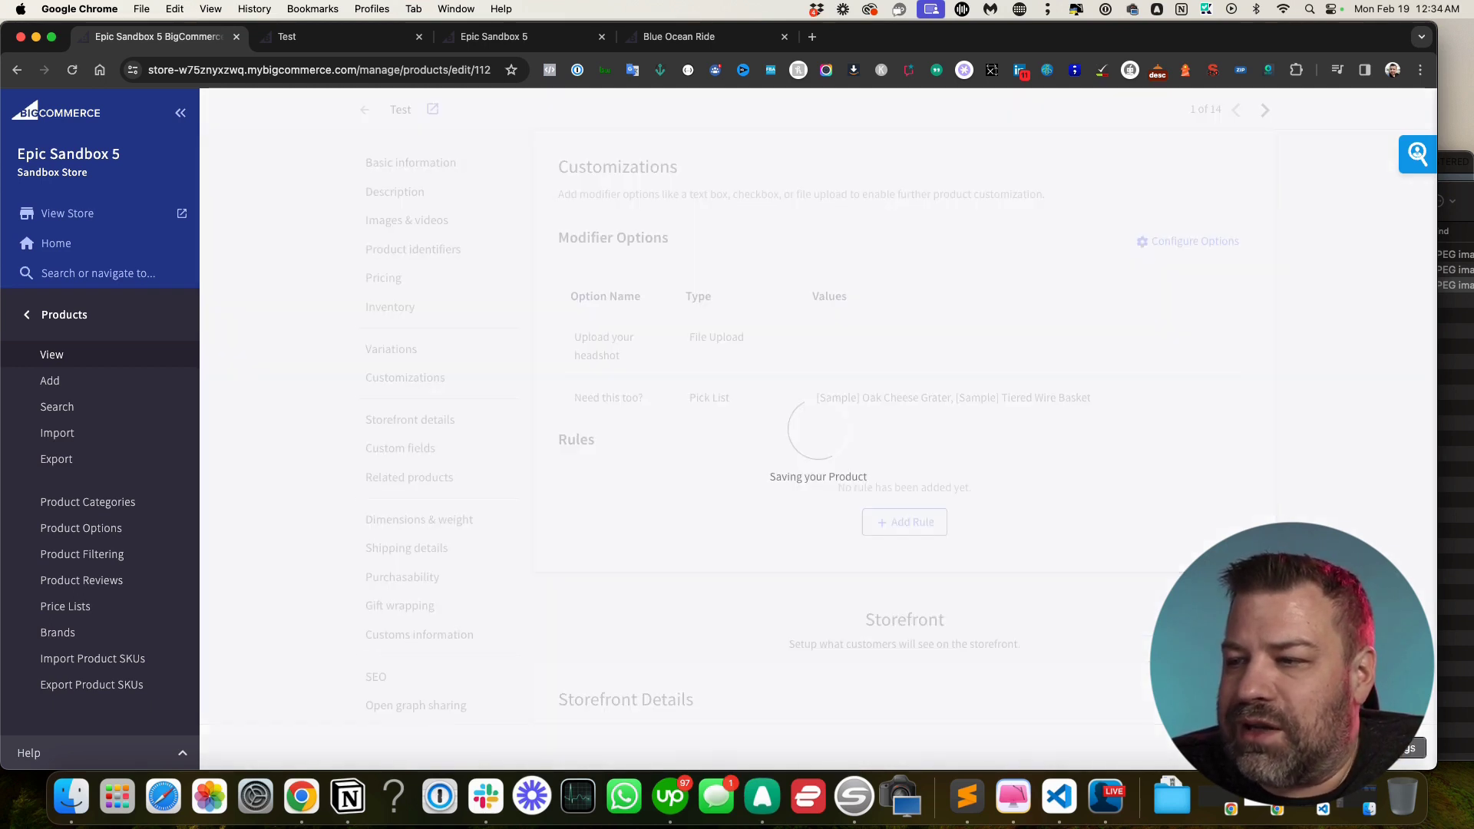
Refresh the Test mug's storefront page and examine the headshot upload and "Need this too?" options
left_click(313, 43)
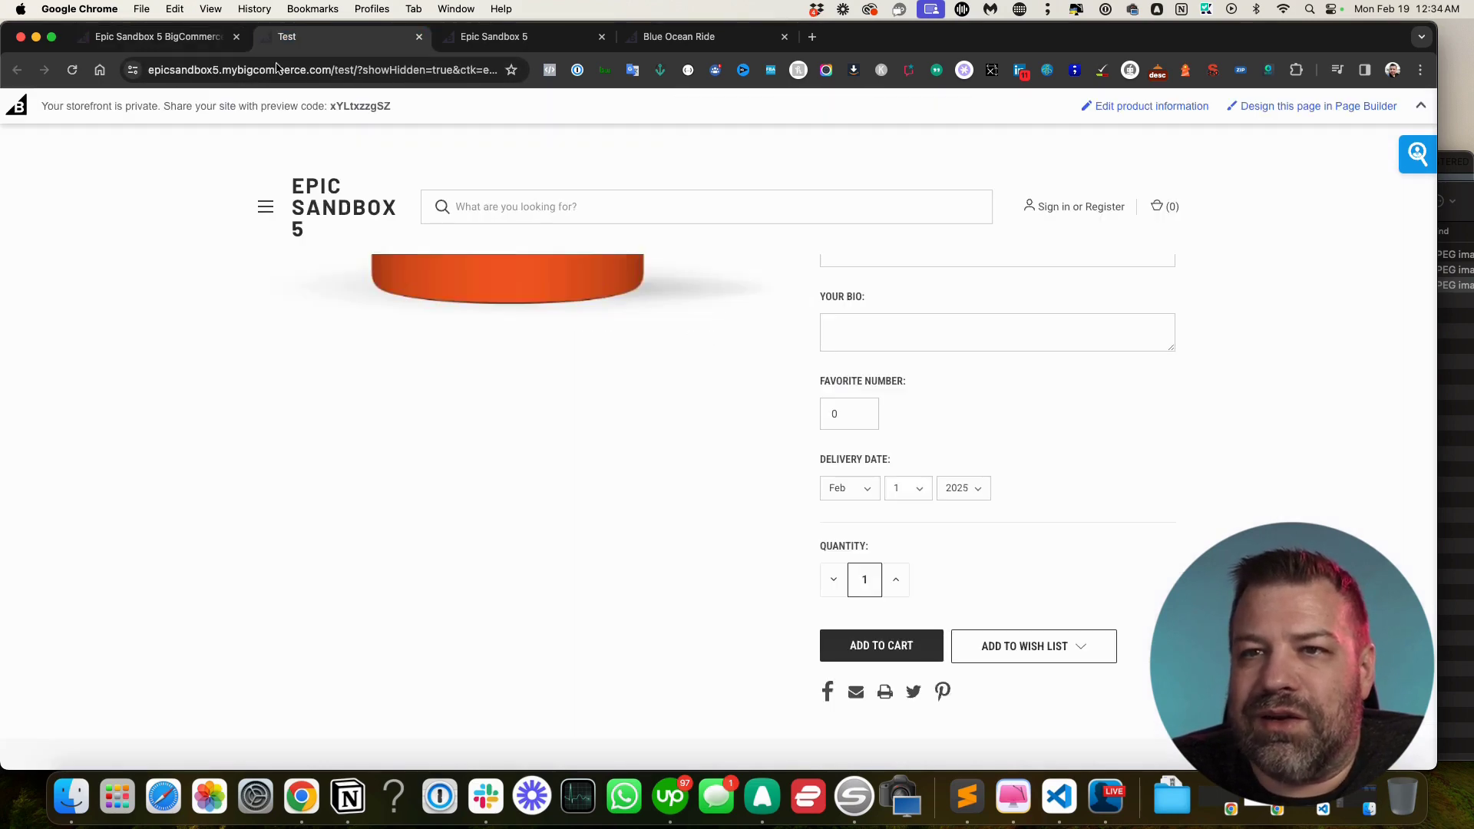
left_click(72, 70)
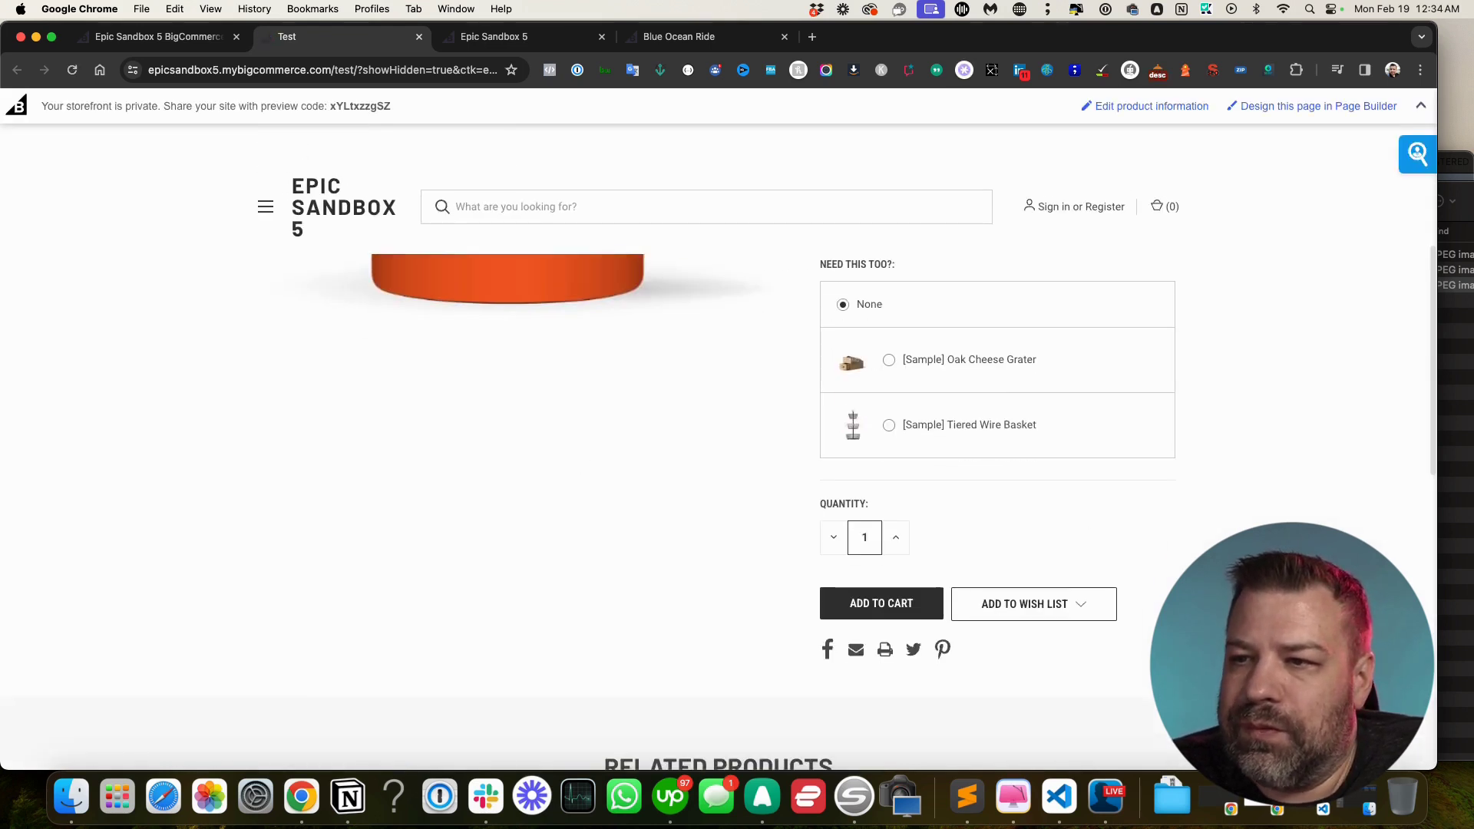
scroll(851, 459, "up", 3)
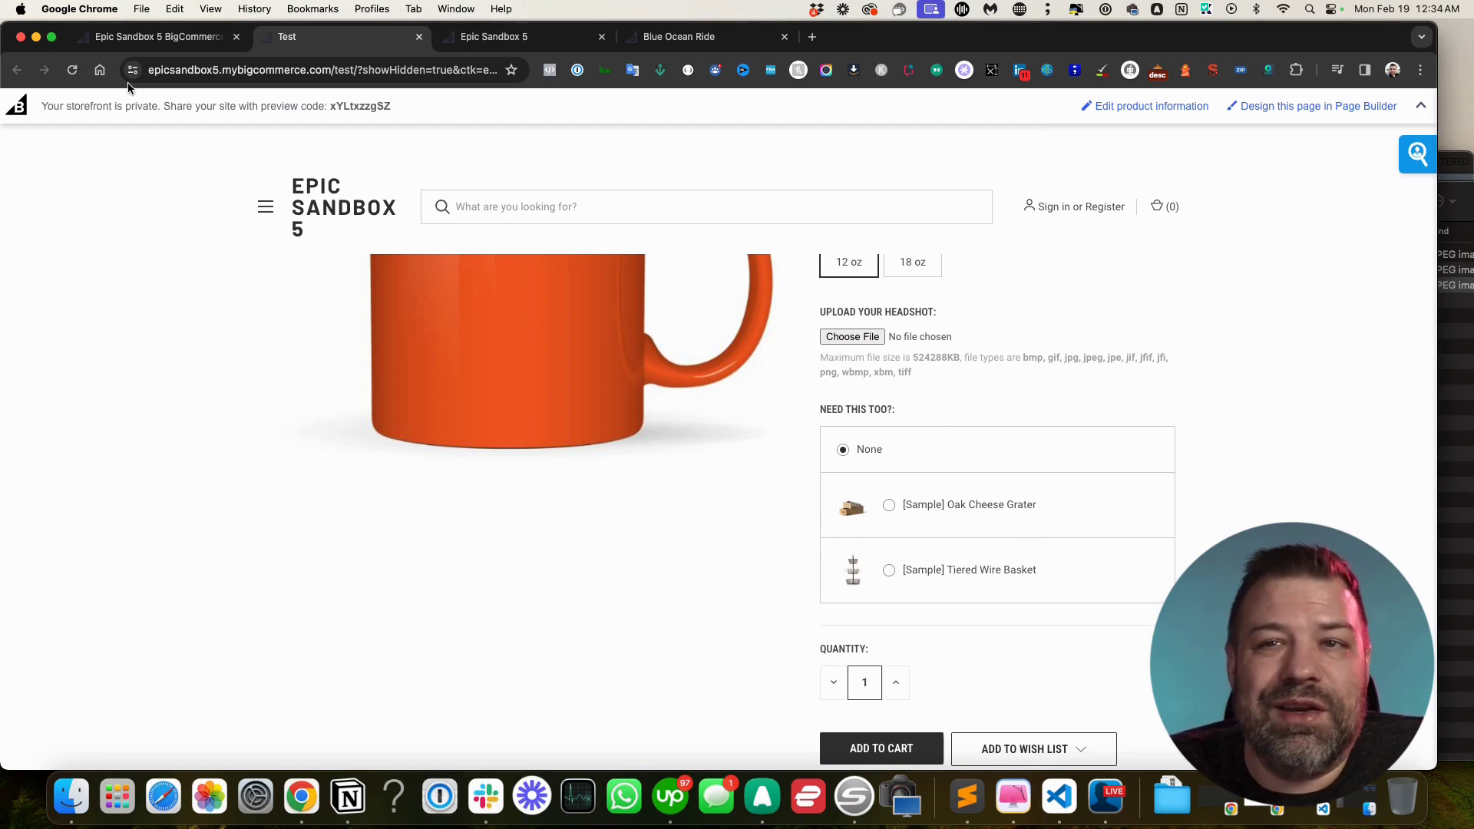
Remove "[Sample] Tiered Wire Basket" from the "Need this too?" pick list, save the product, and return to the storefront page
left_click(137, 37)
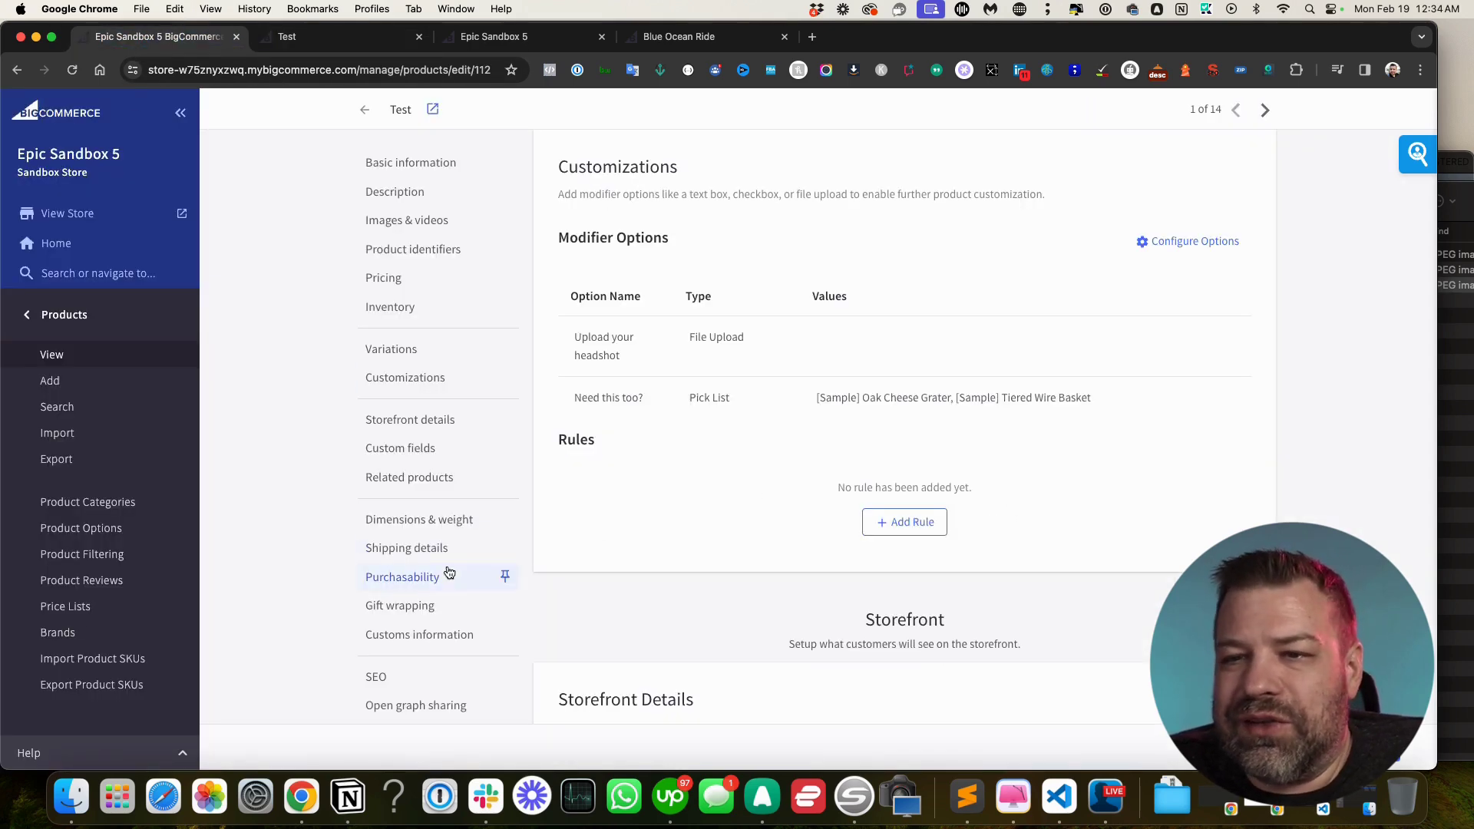
left_click(1183, 241)
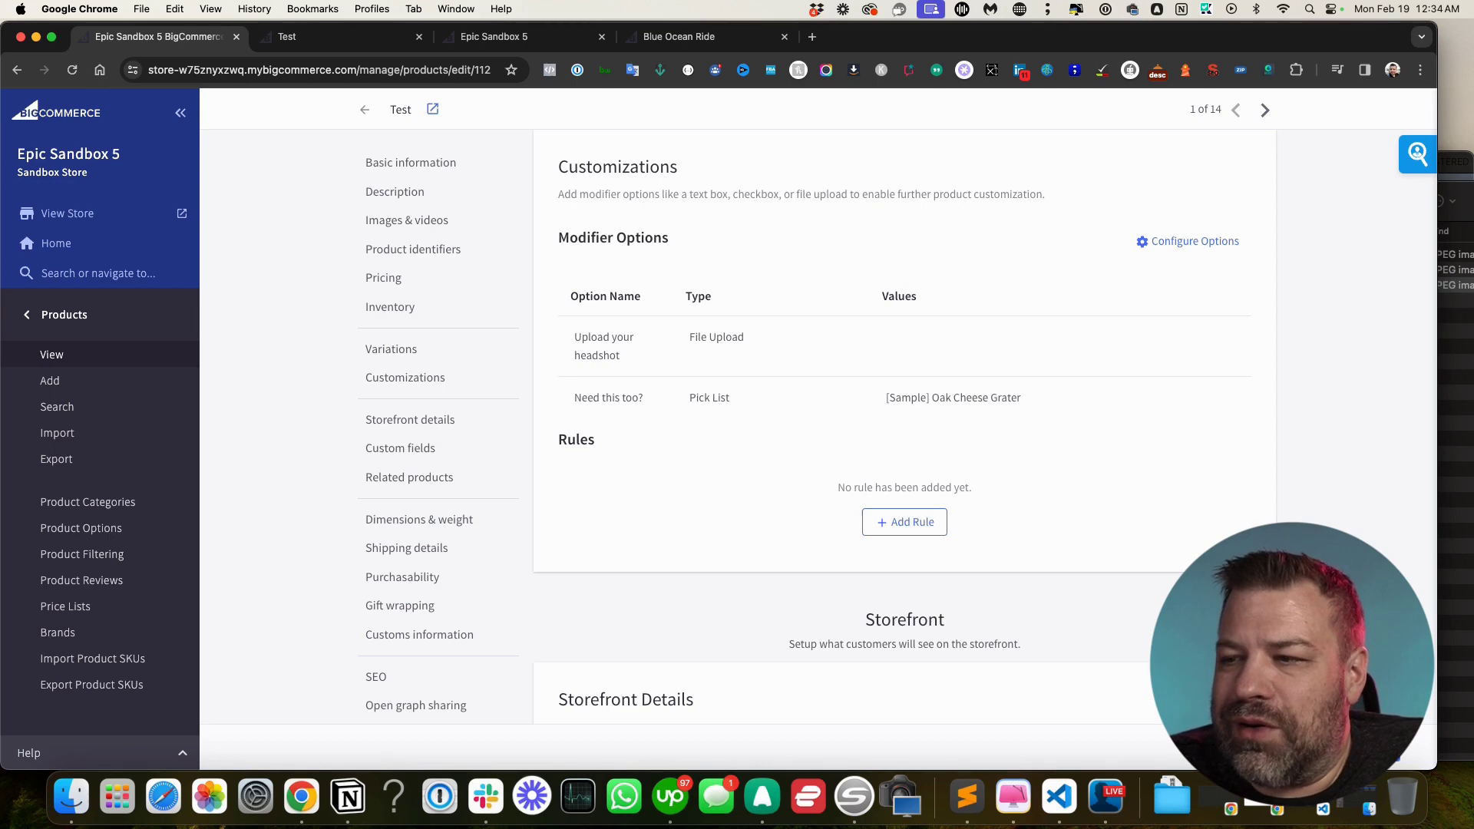
left_click(332, 37)
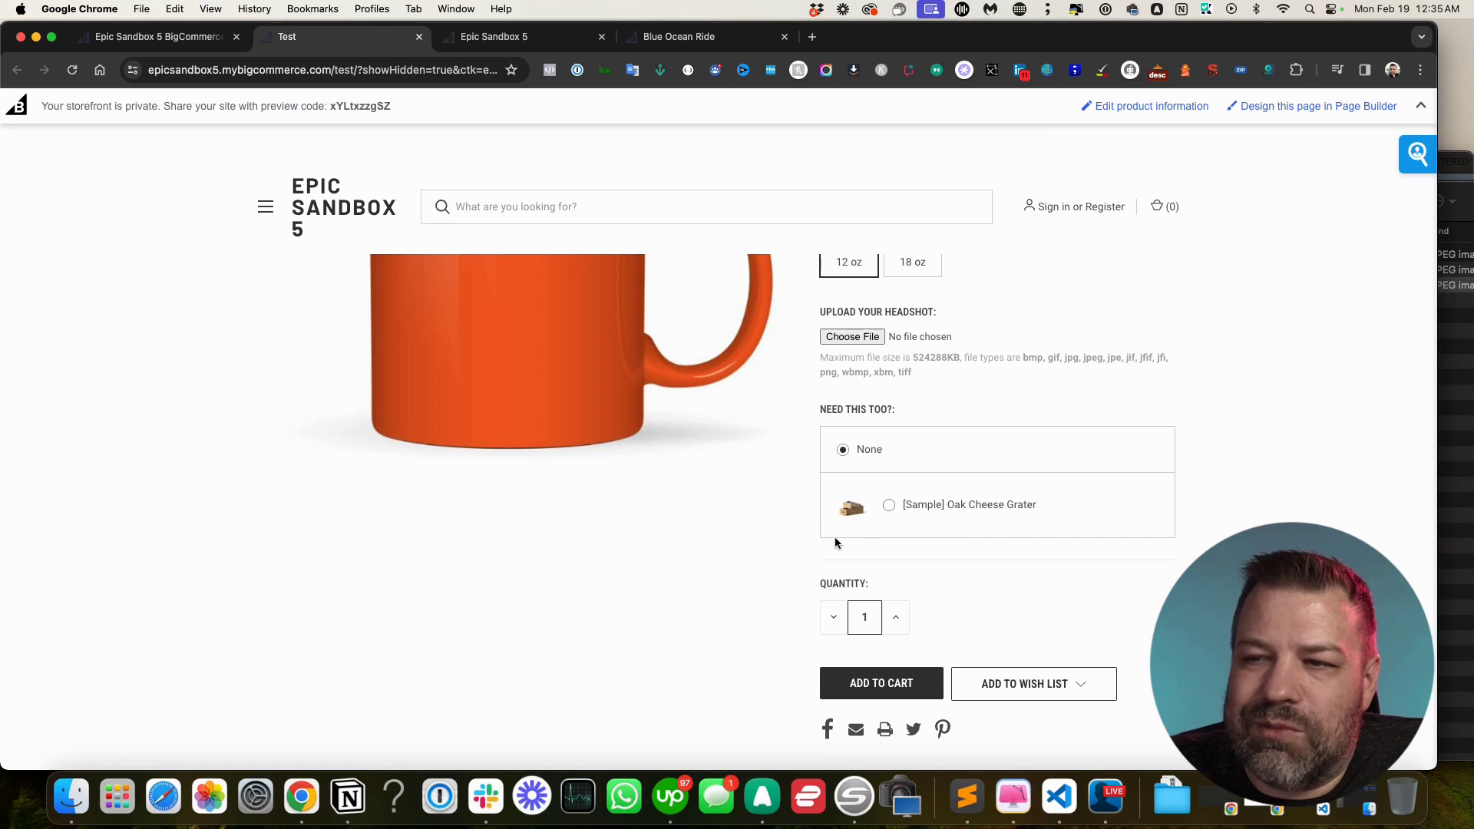
Choose "[Sample] Oak Cheese Grater" under "Need this too?" and add the red 12 oz mug to the cart
left_click(890, 506)
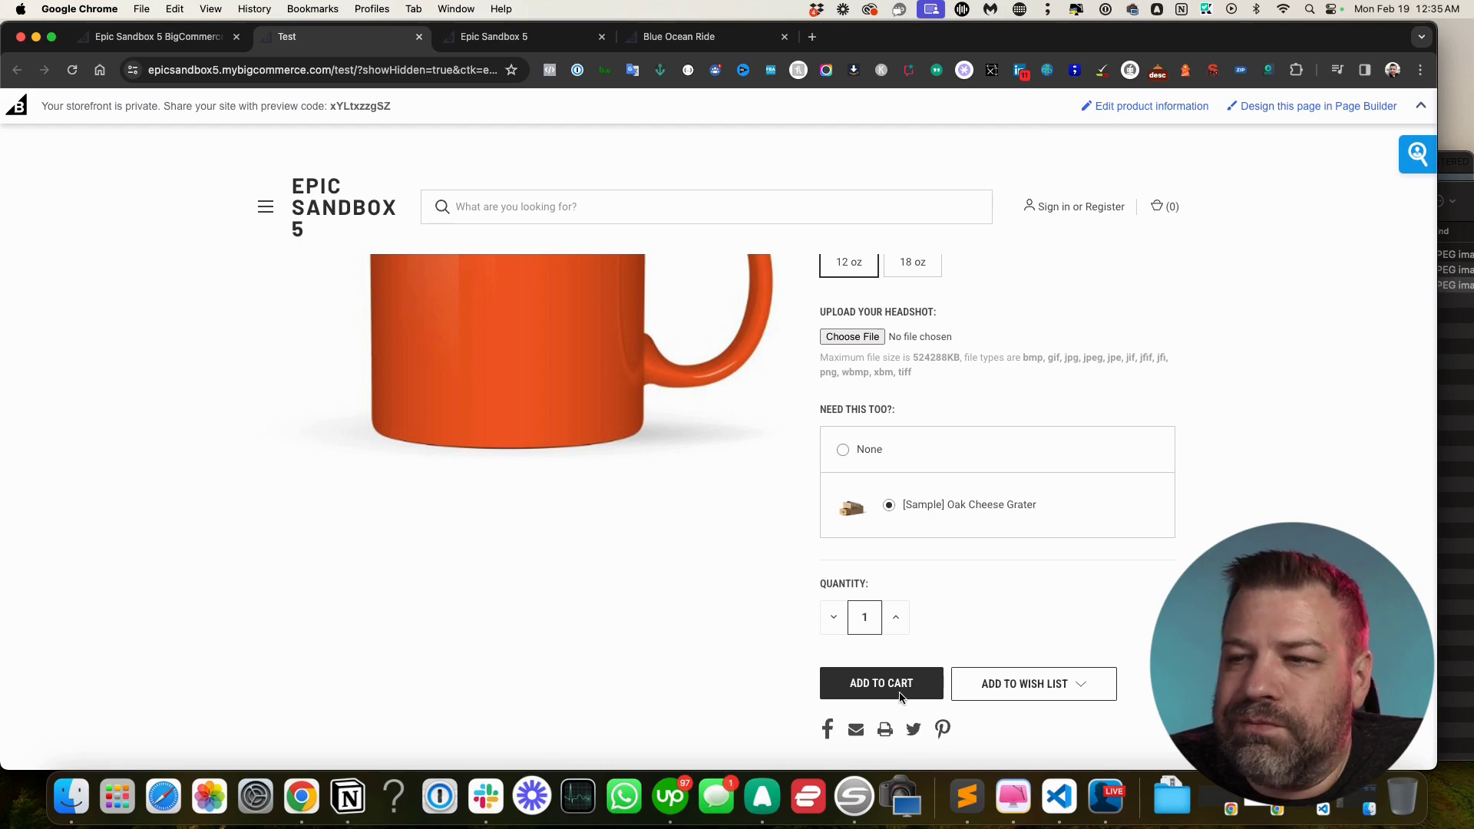
scroll(953, 573, "up", 3)
scroll(955, 565, "up", 3)
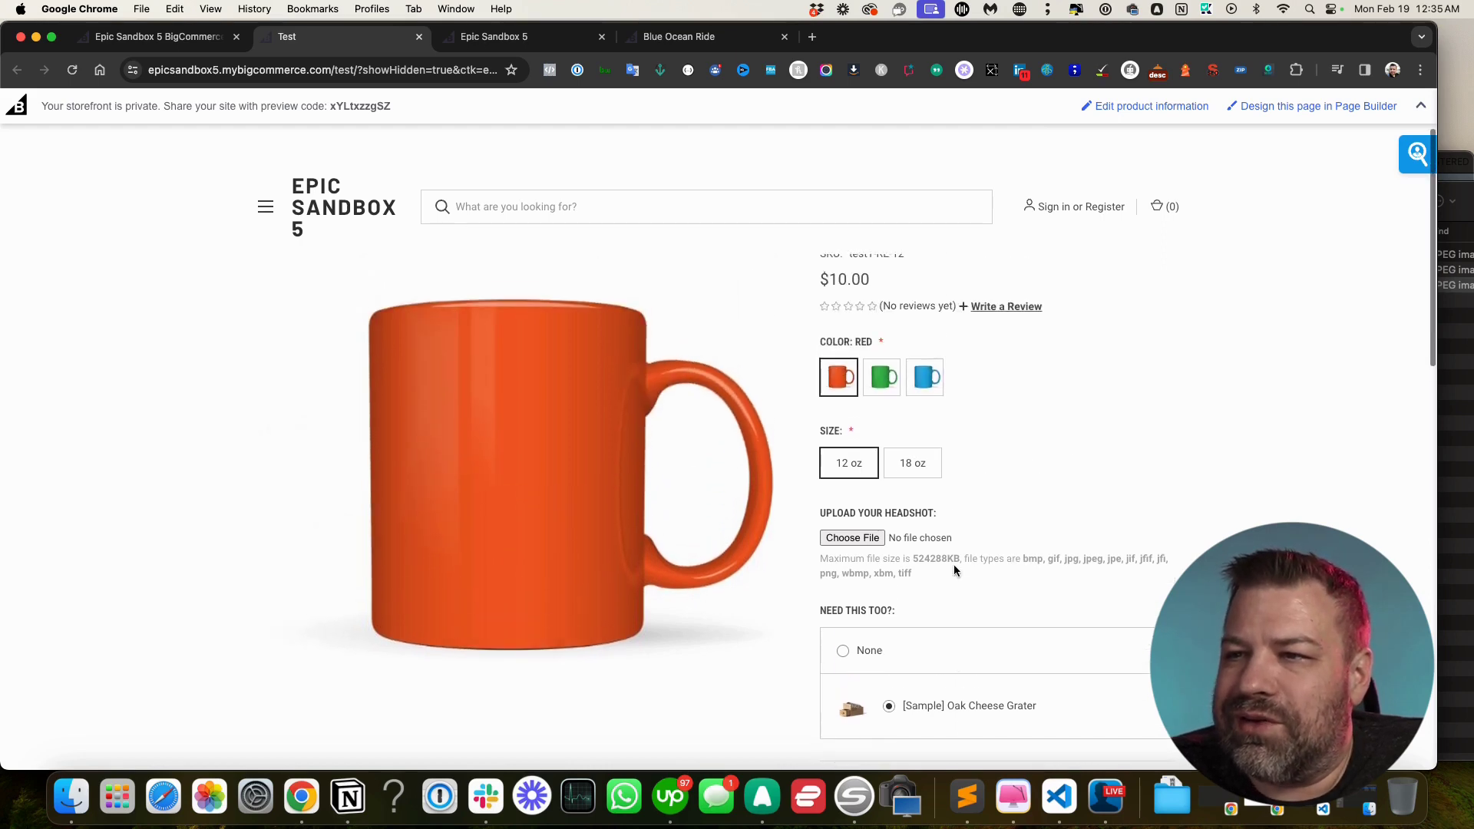
mouse_move(845, 382)
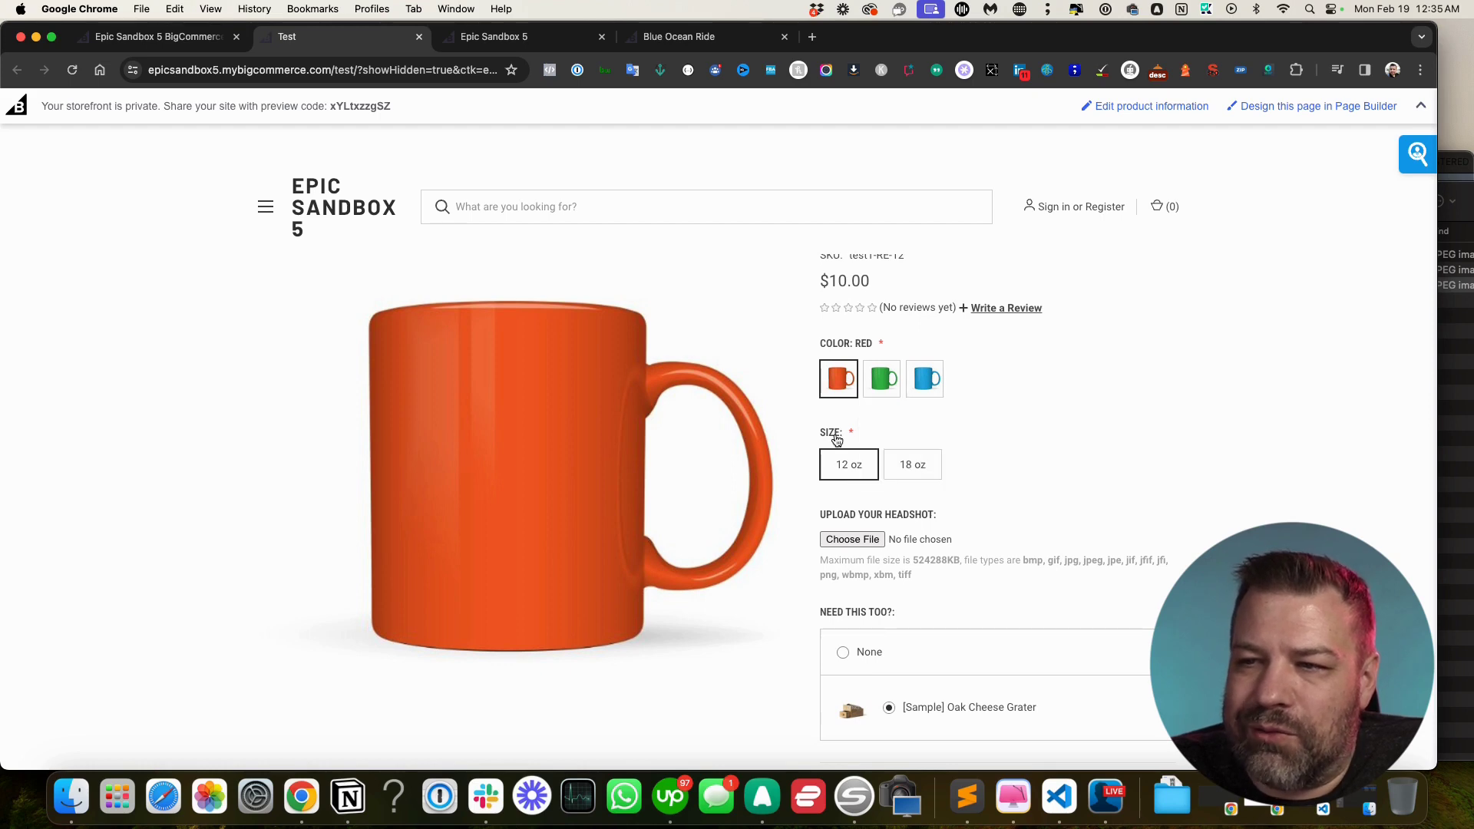
scroll(818, 507, "down", 7)
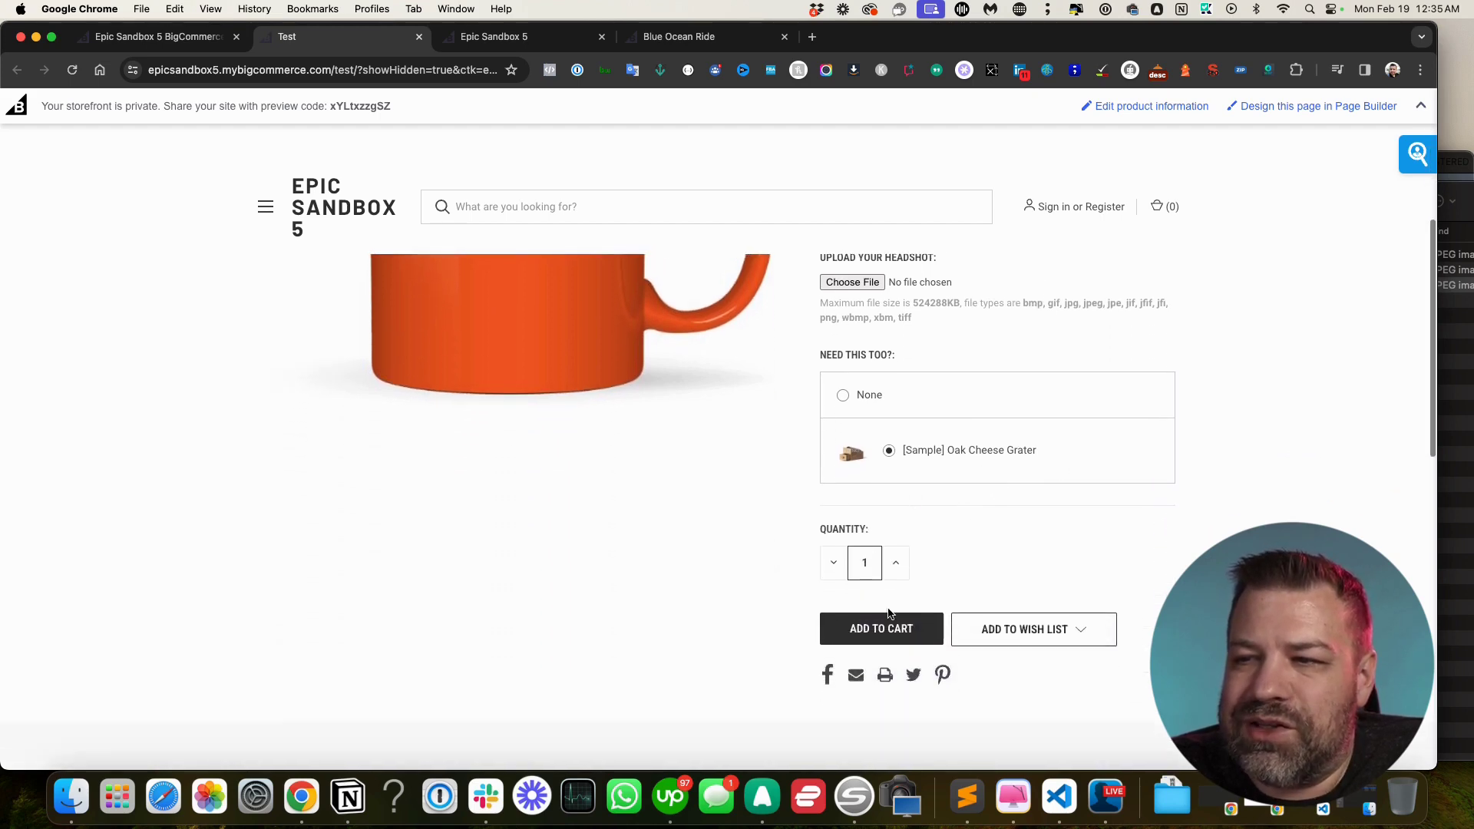
left_click(880, 627)
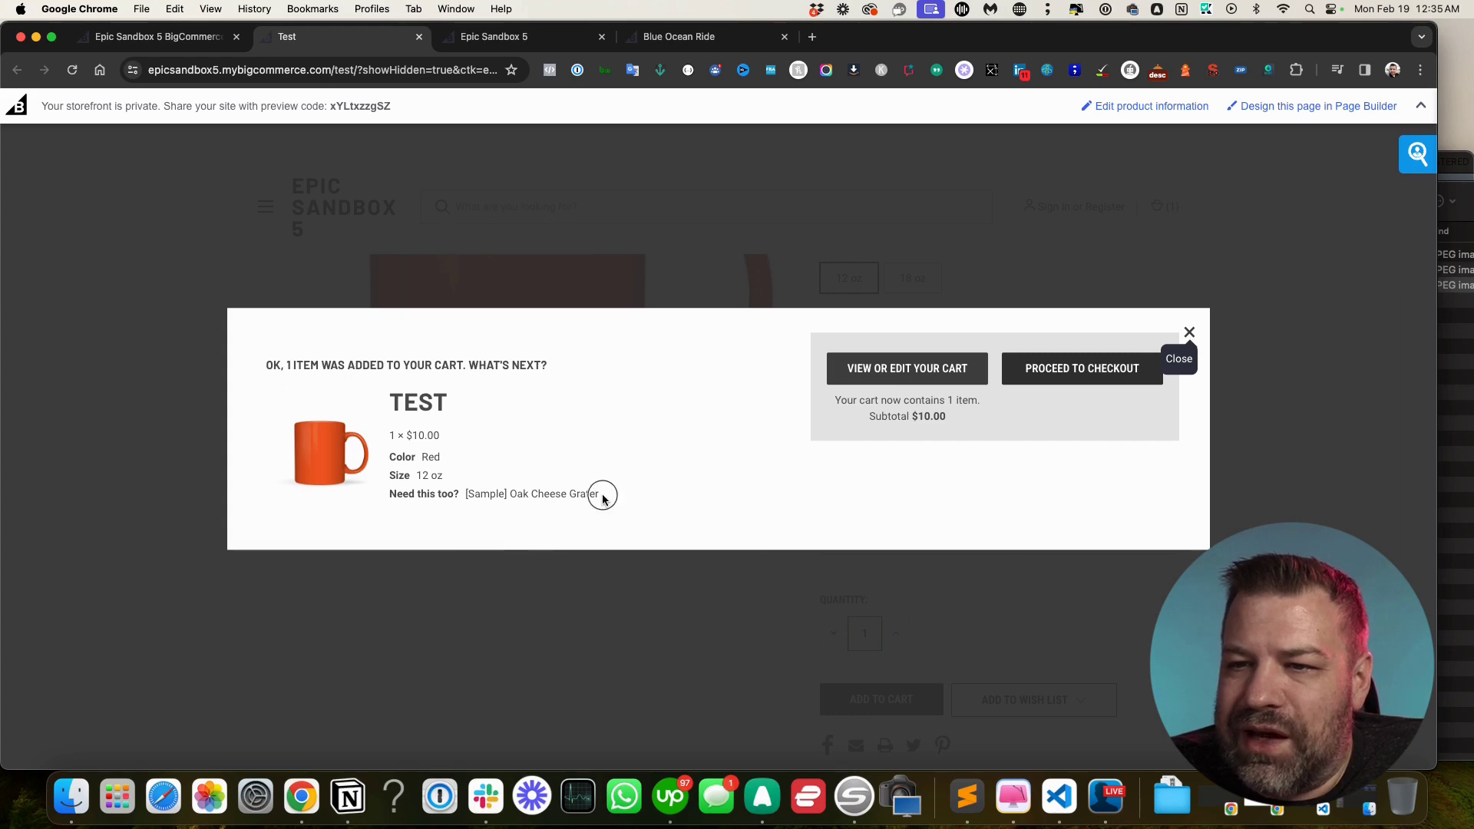
Open the shopping cart and examine how the chosen pick list product is shown in the mug's line item
left_click_drag(603, 496, 467, 492)
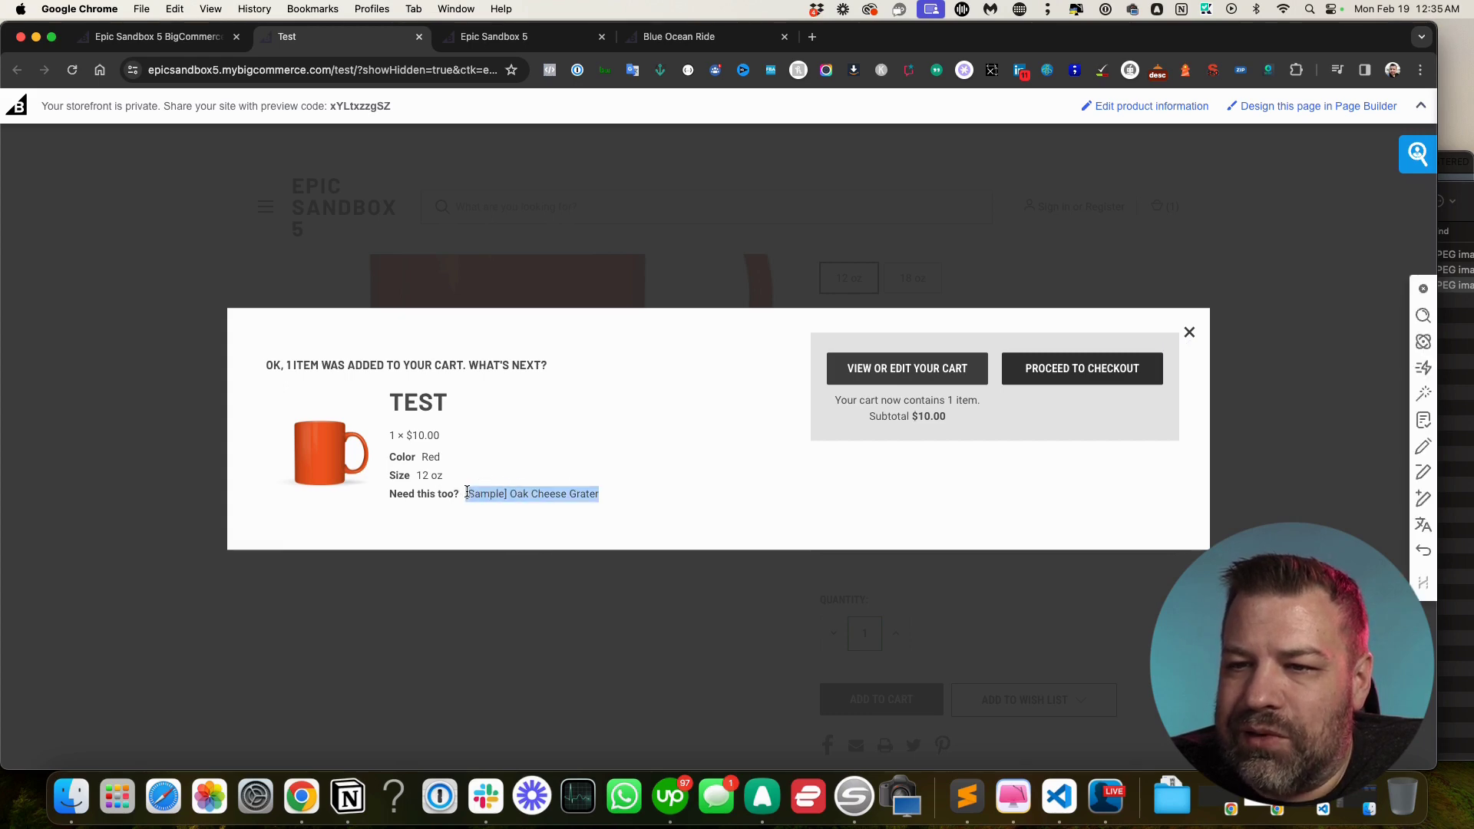
left_click(952, 369)
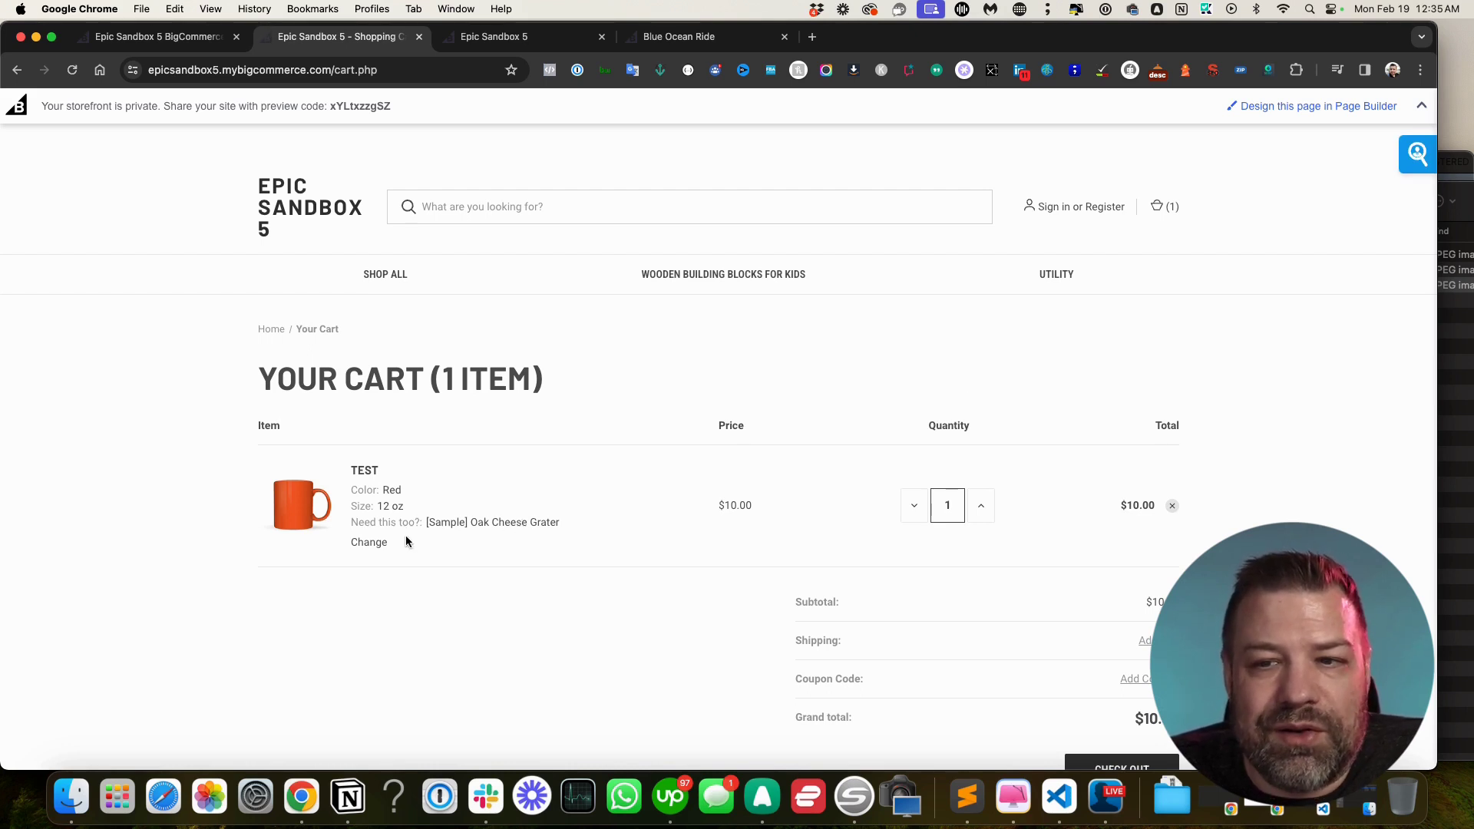
left_click_drag(559, 523, 428, 523)
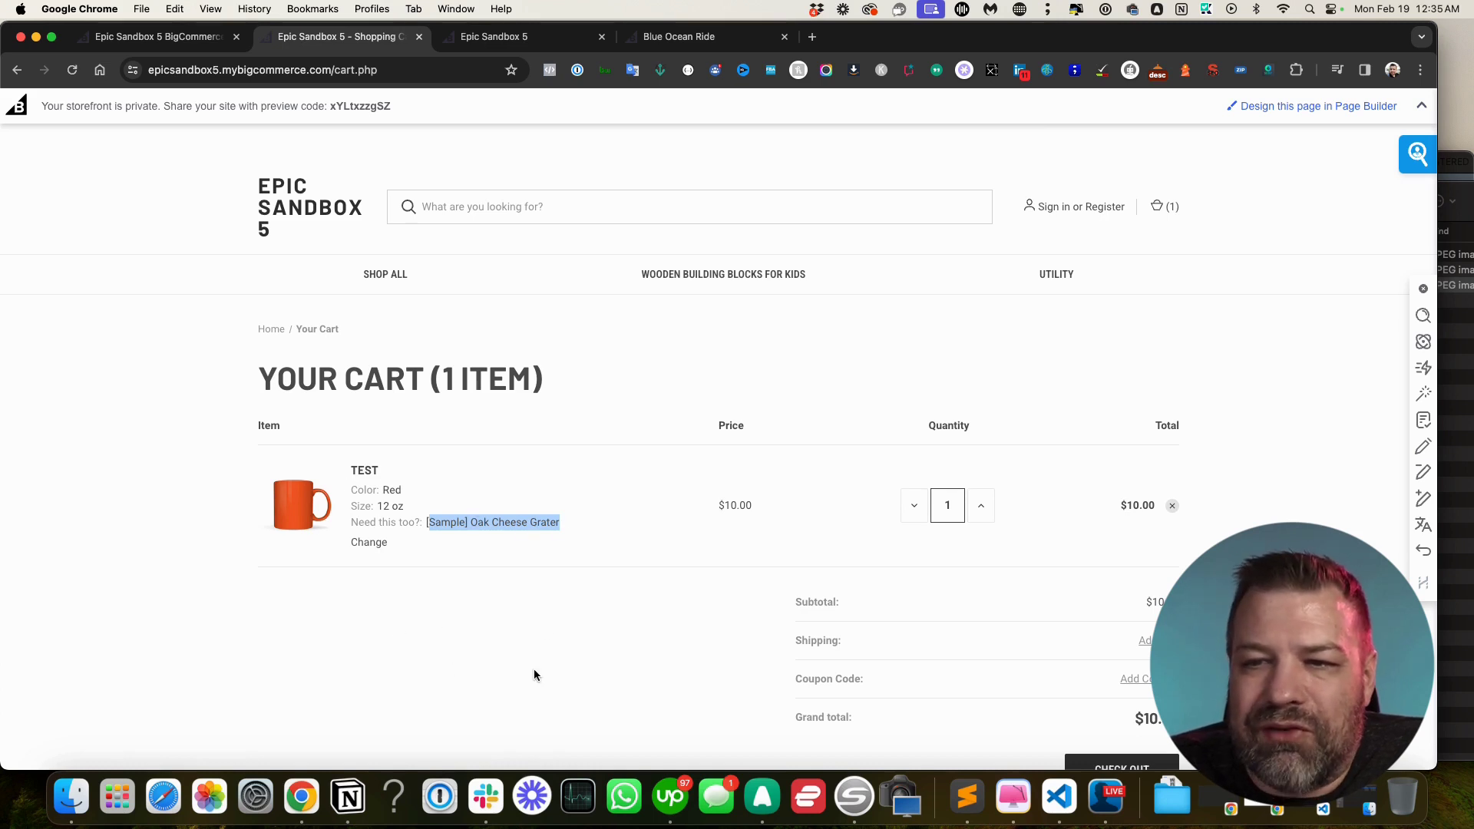
left_click_drag(388, 547, 376, 477)
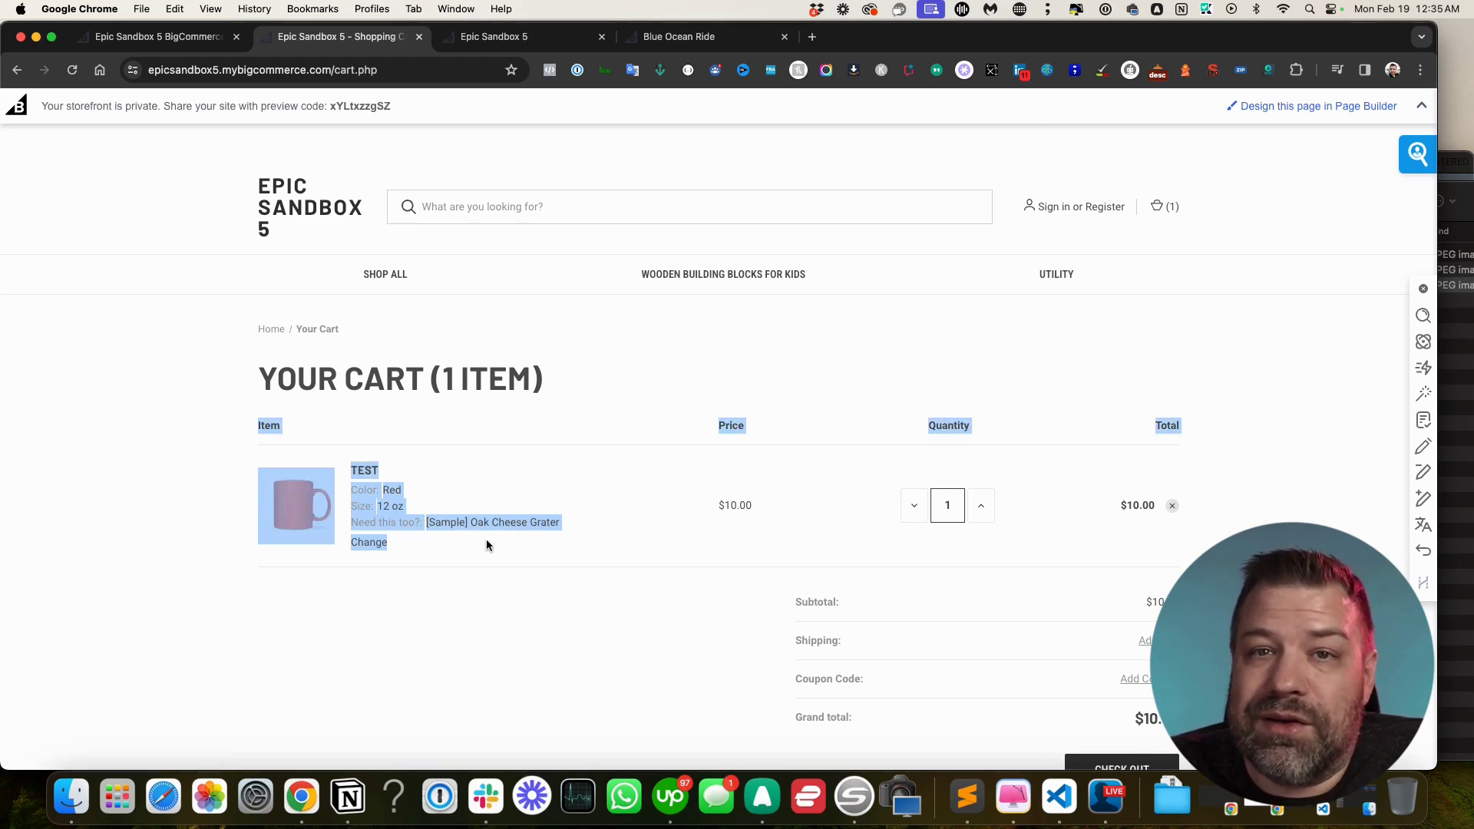
left_click_drag(477, 551, 268, 482)
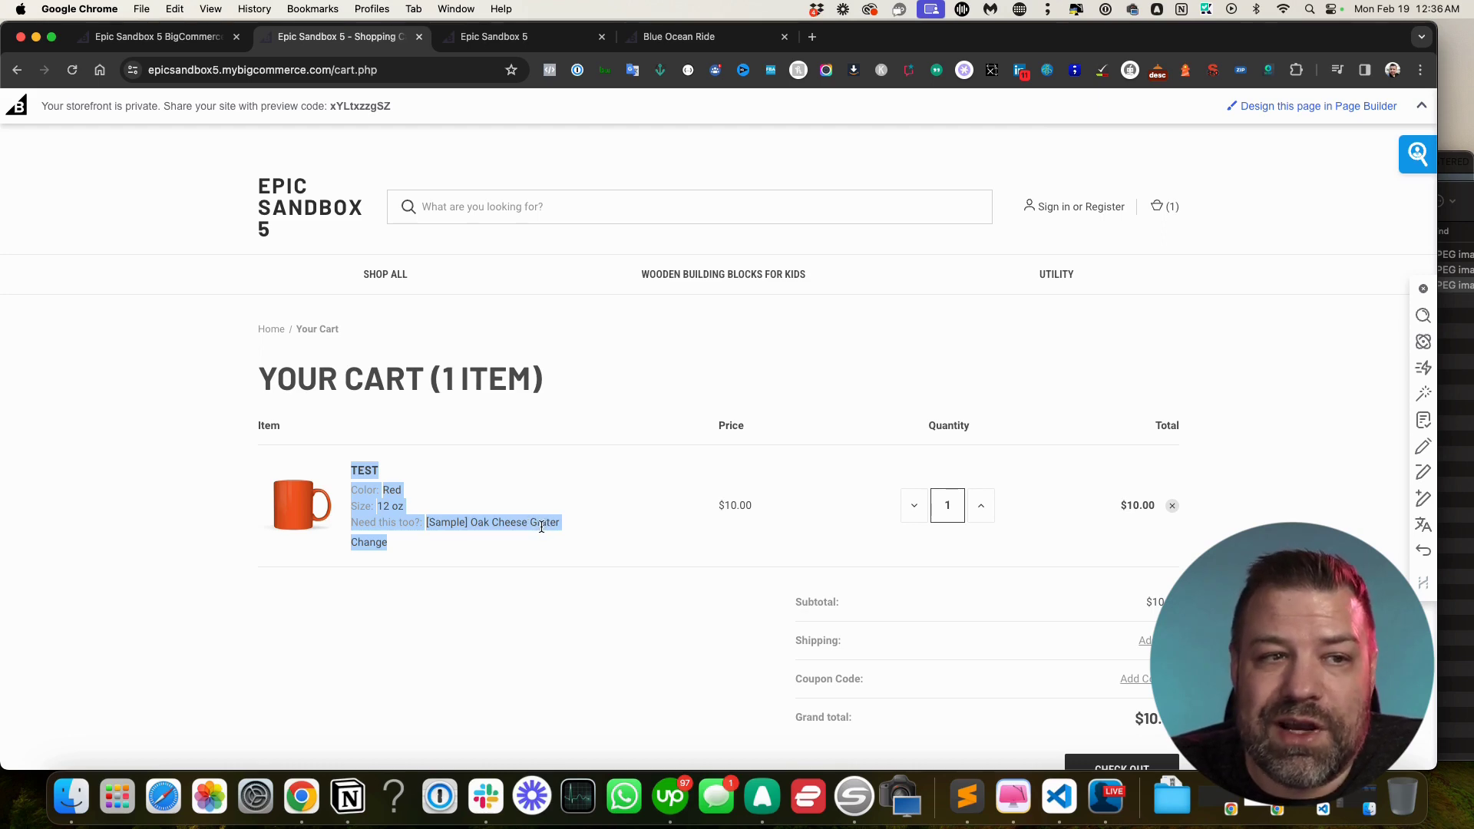
left_click(482, 546)
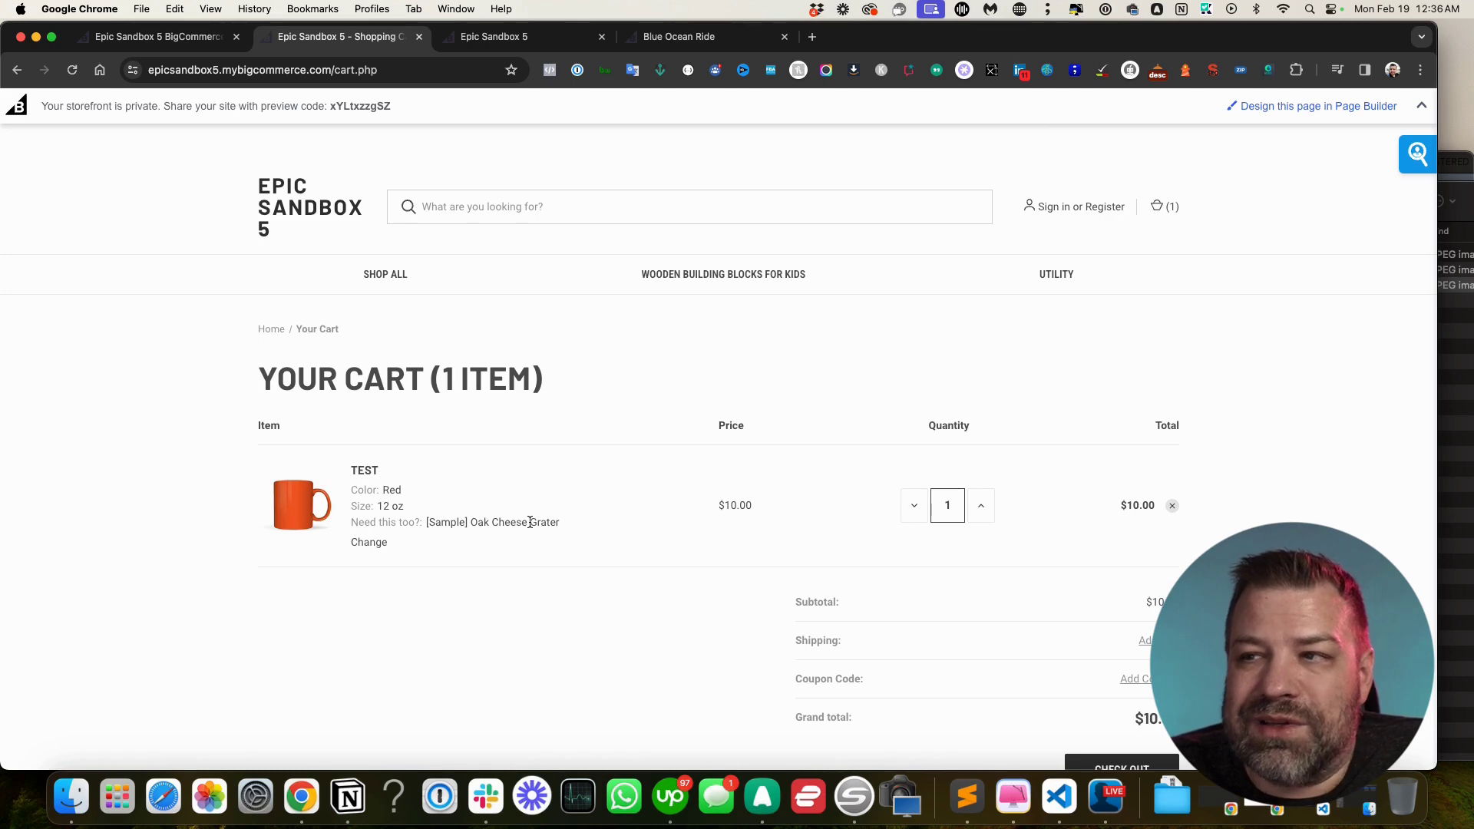
Enable price adjustment based on the chosen option for the "Need this too?" pick list and save the product
left_click(154, 36)
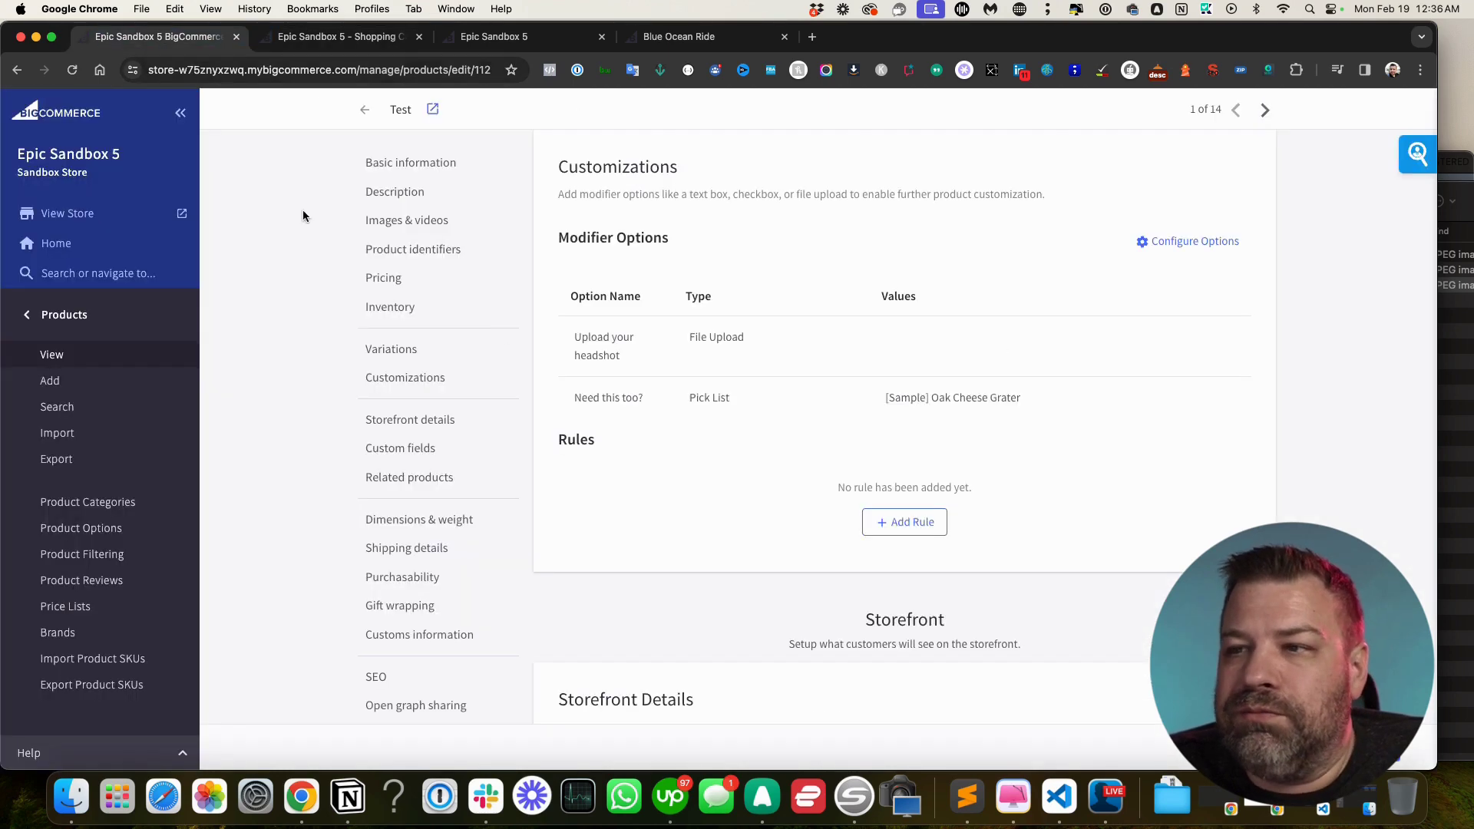
left_click(1187, 241)
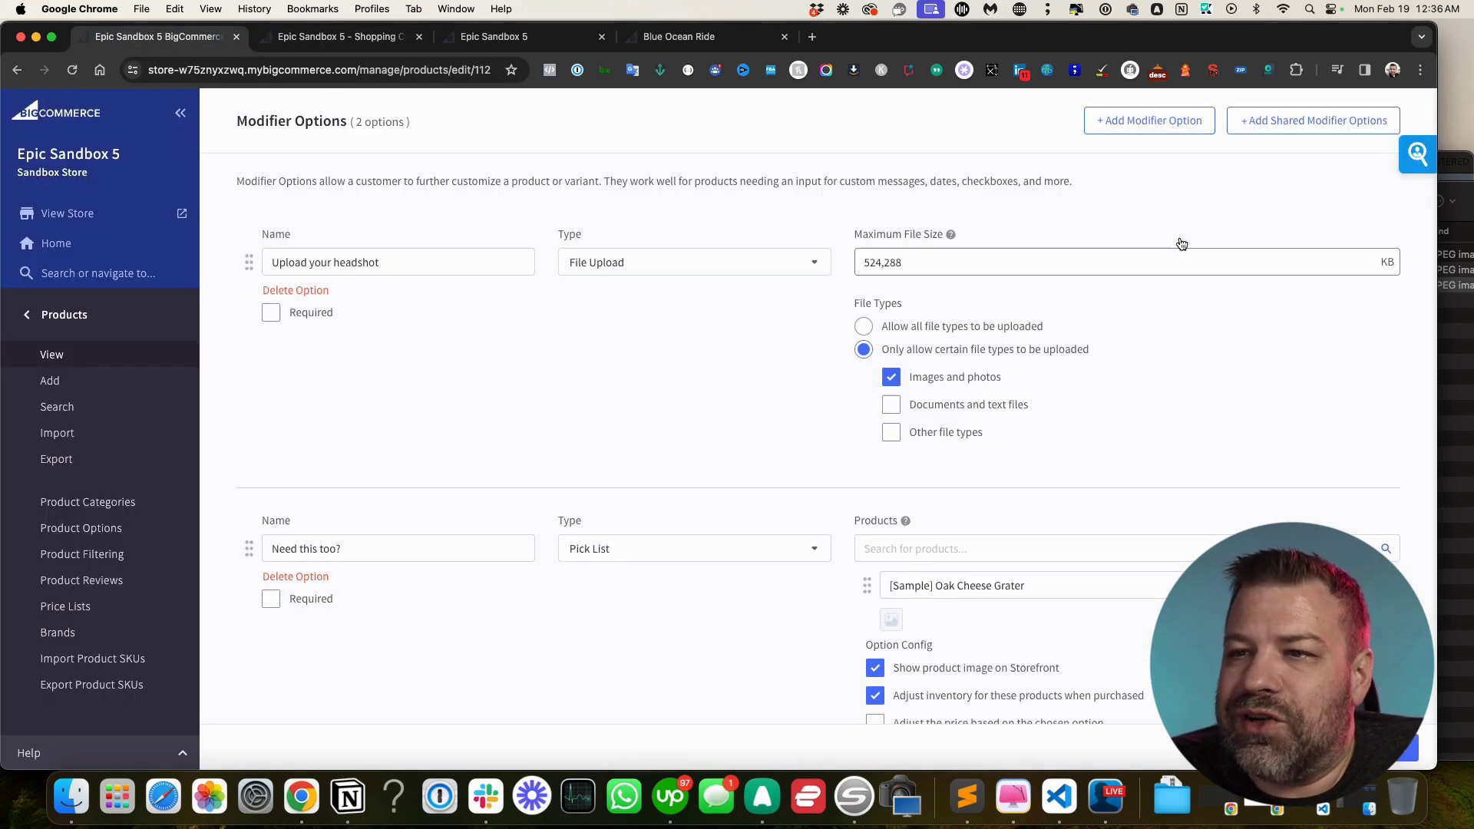
scroll(995, 558, "down", 1)
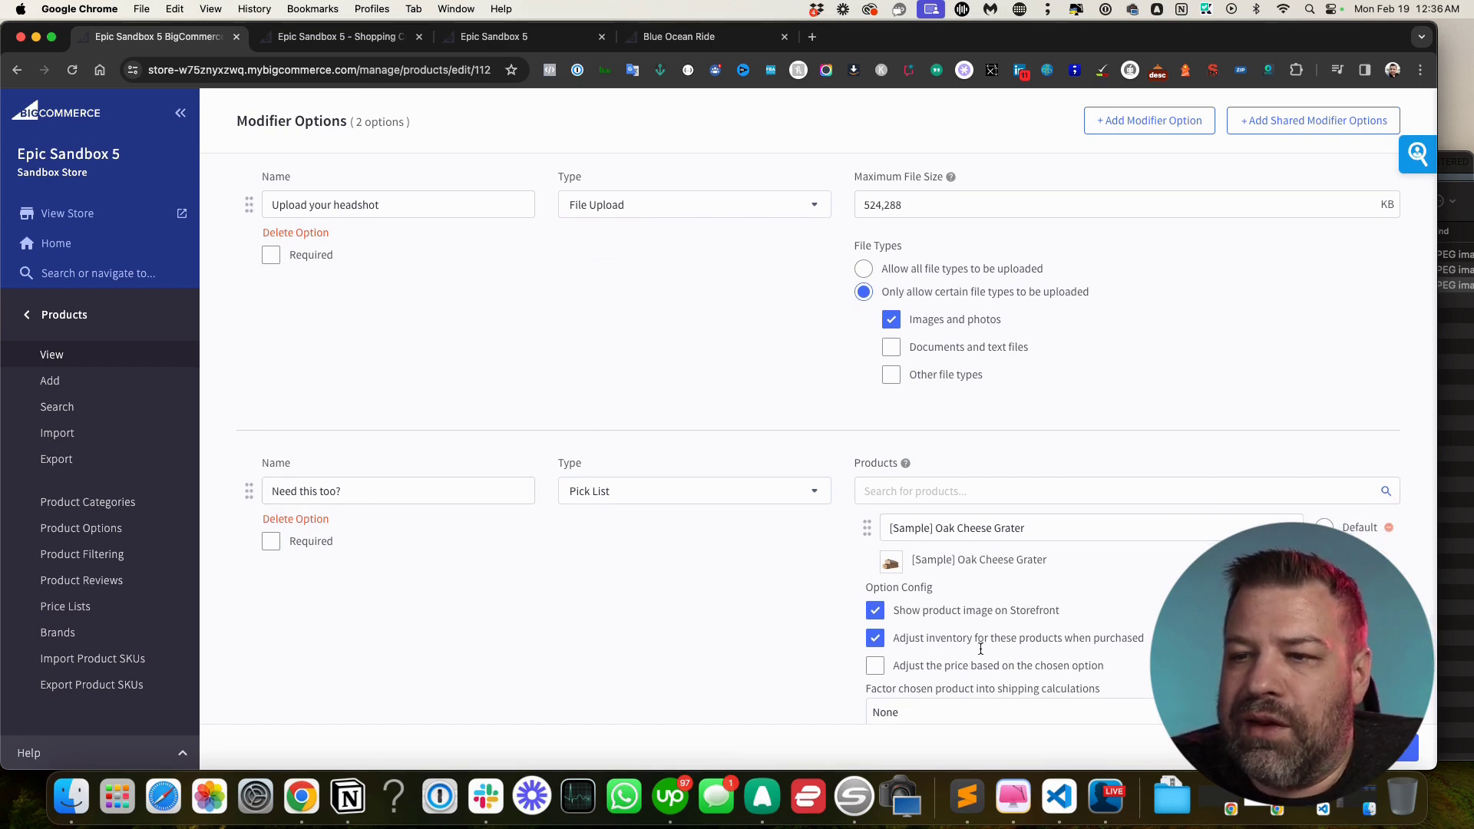
left_click(875, 667)
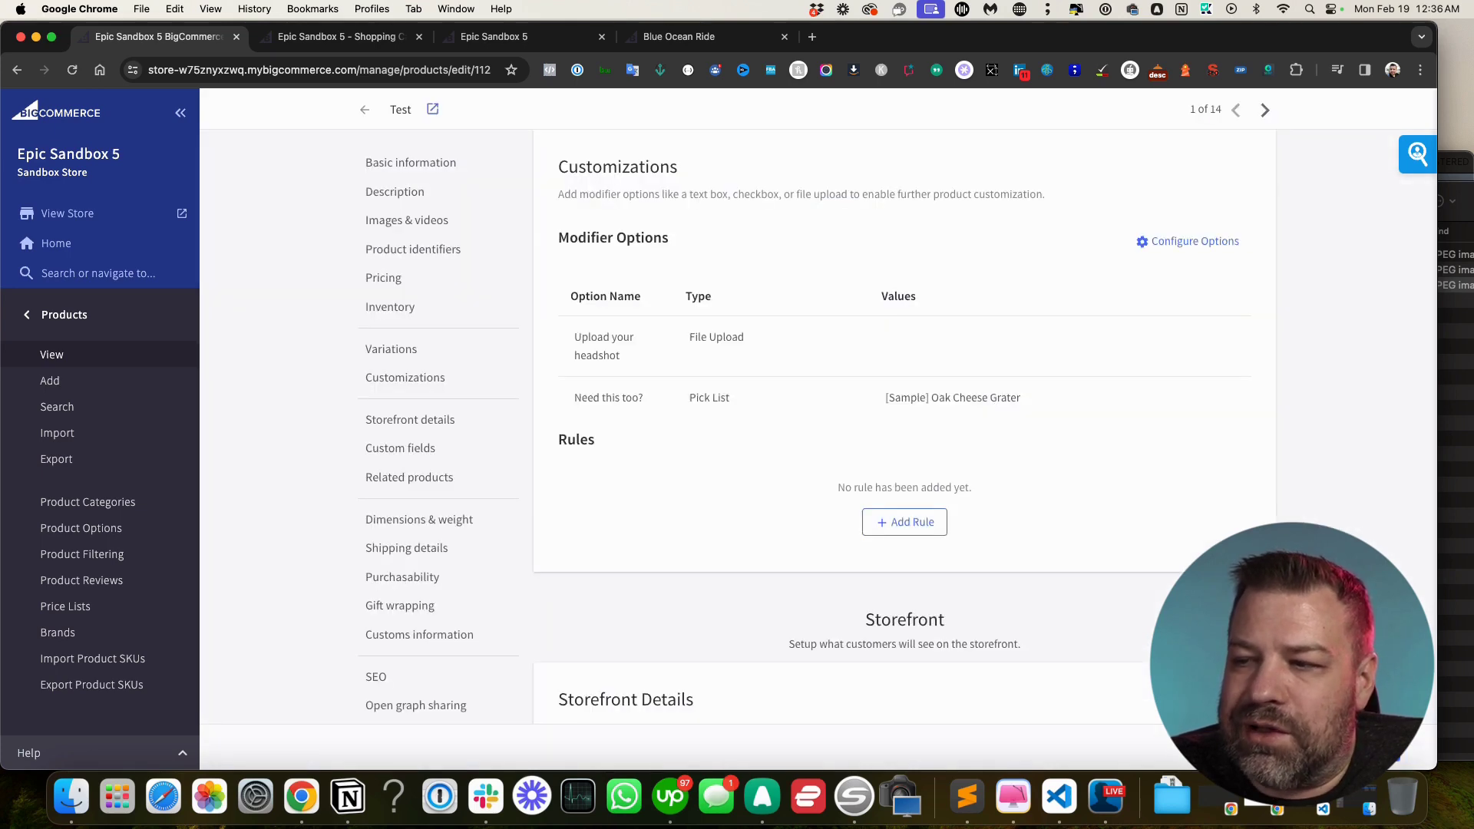
Refresh the storefront cart, open the Test mug's product page from it, and select "[Sample] Oak Cheese Grater" under "Need this too?"
left_click(312, 40)
left_click(71, 69)
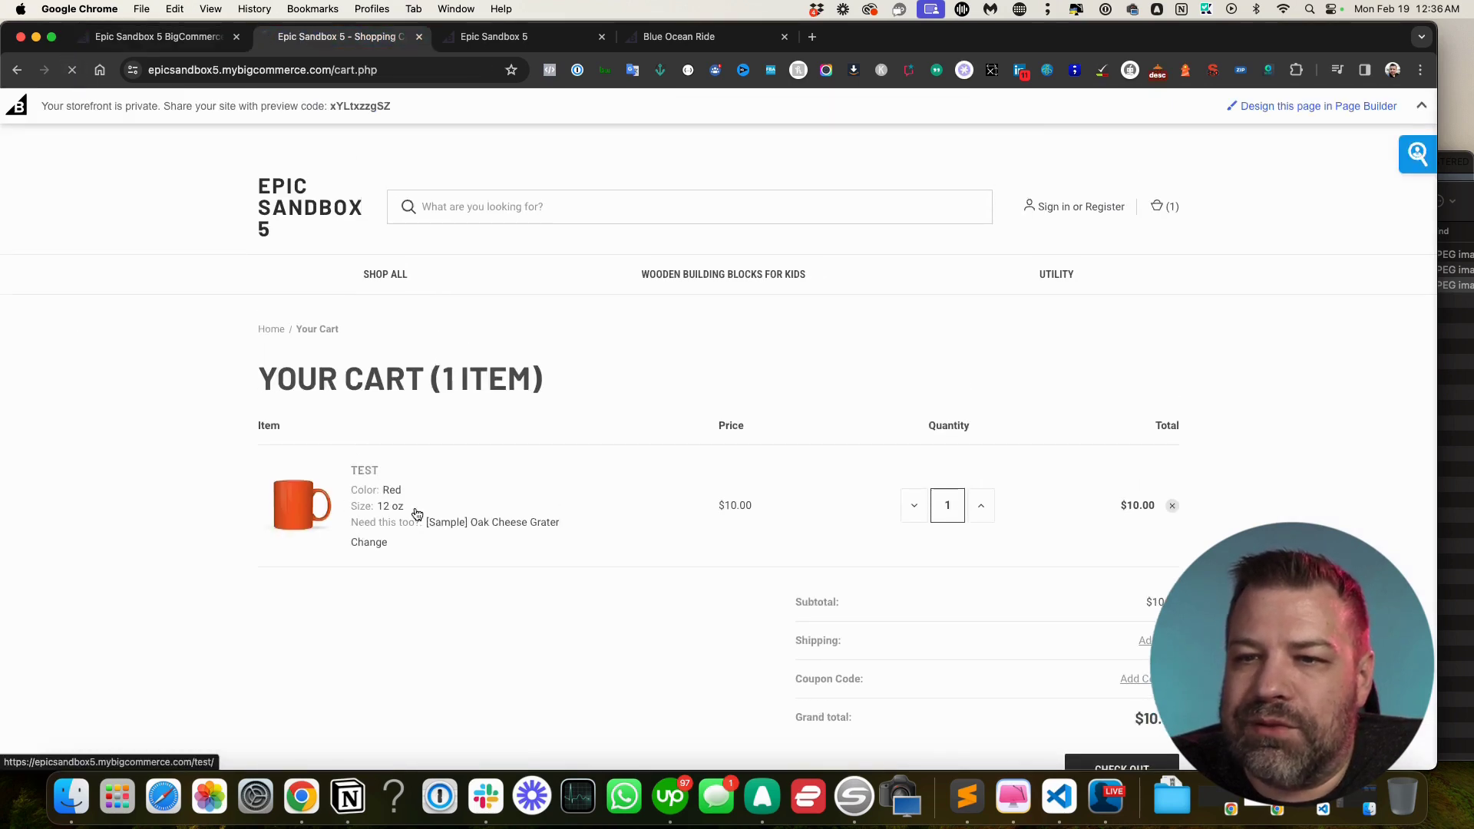
left_click(464, 527)
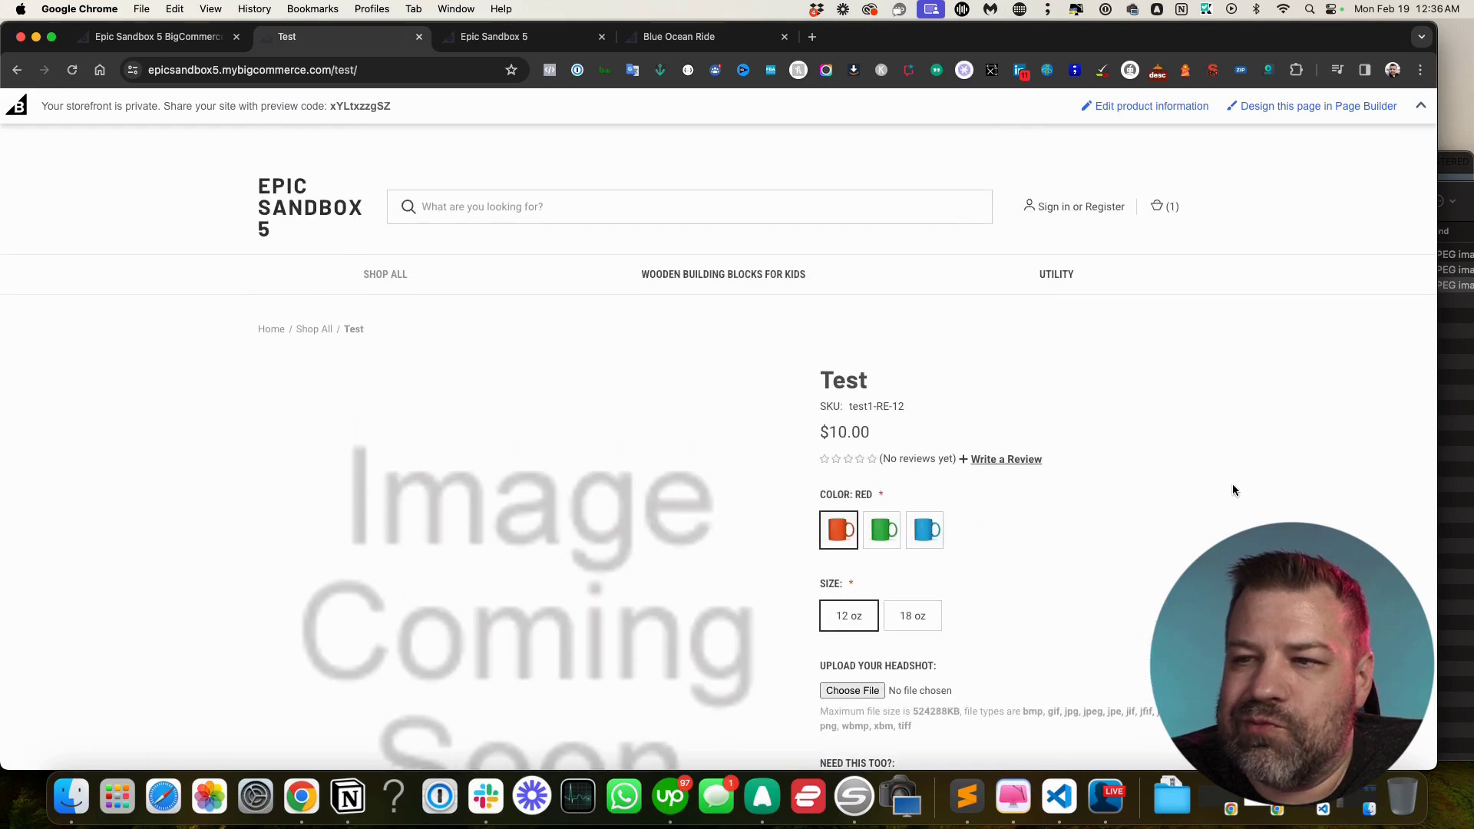
scroll(1235, 490, "down", 4)
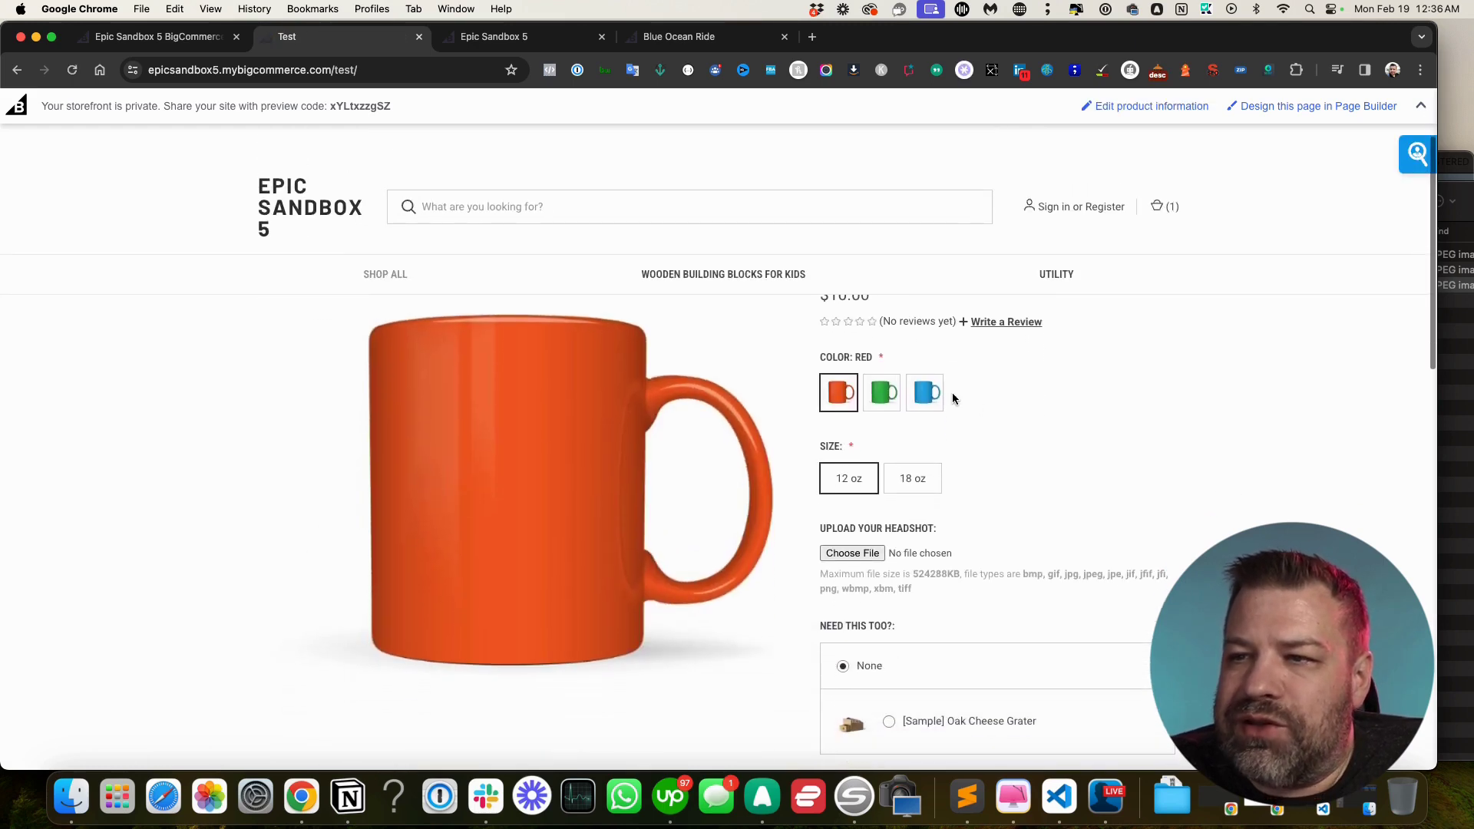
scroll(809, 338, "up", 1)
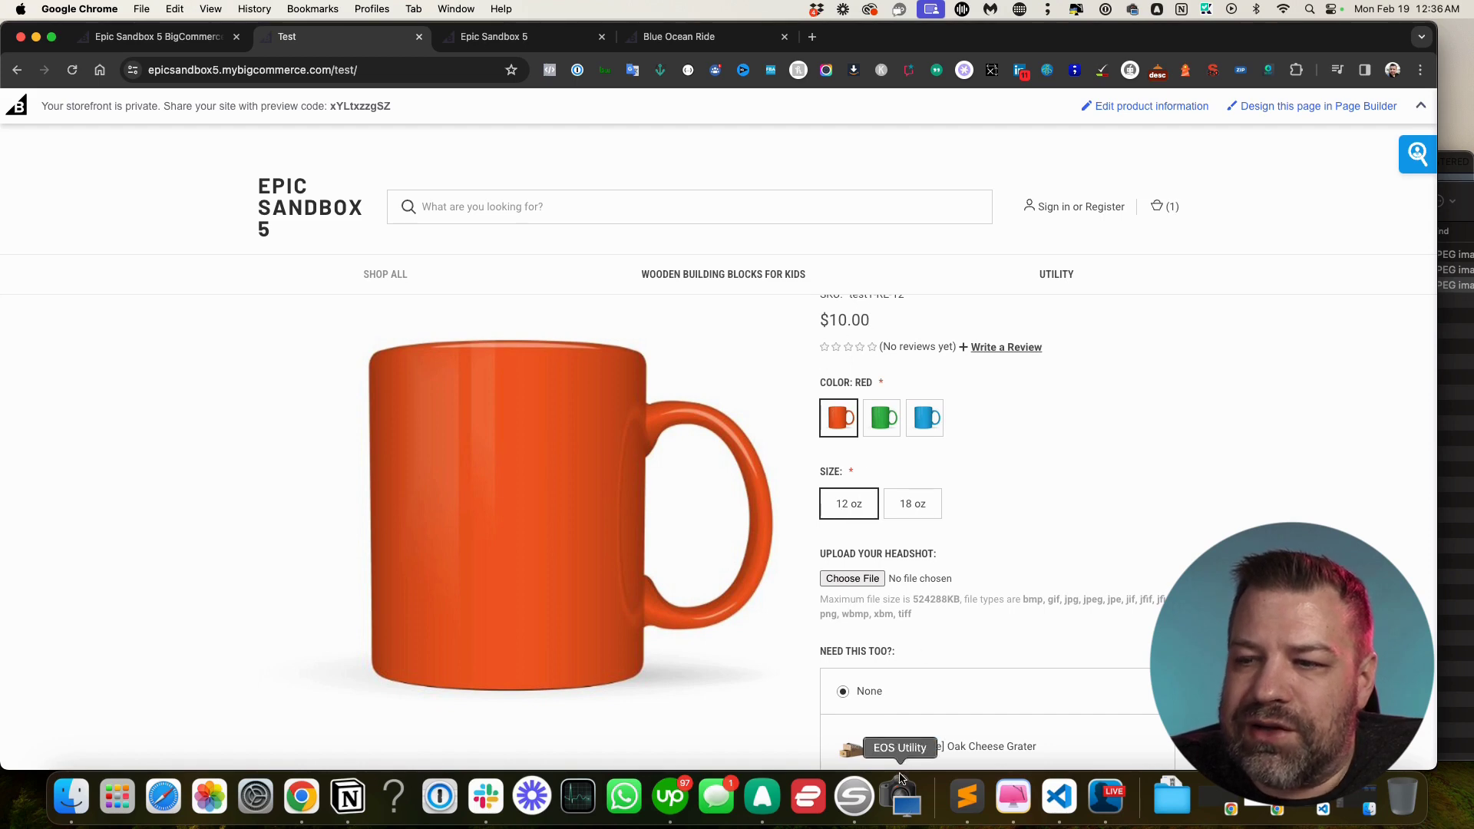
left_click(889, 748)
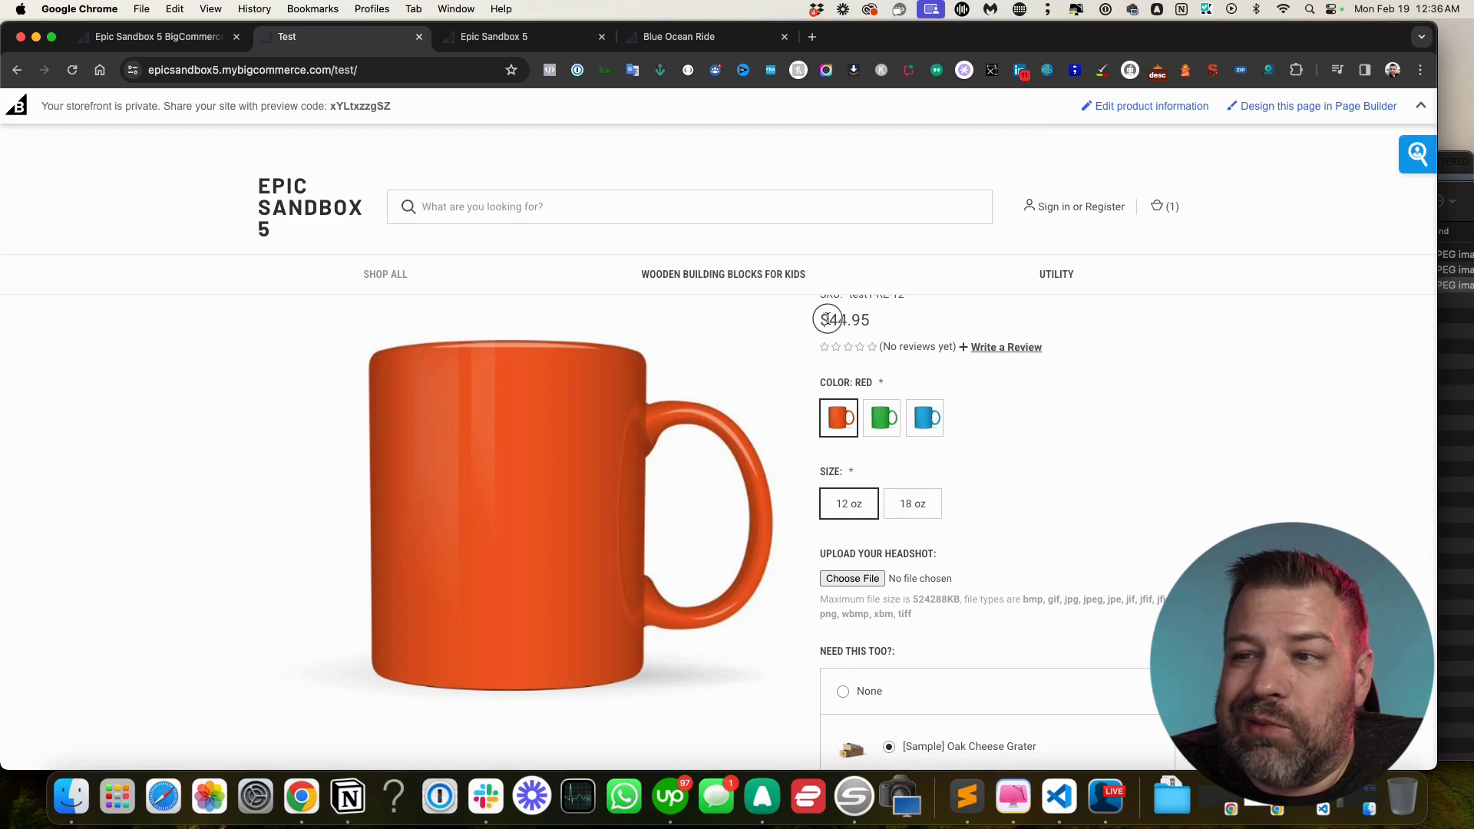
Examine the mug's price on the product page with the Oak Cheese Grater chosen
left_click_drag(828, 320, 881, 319)
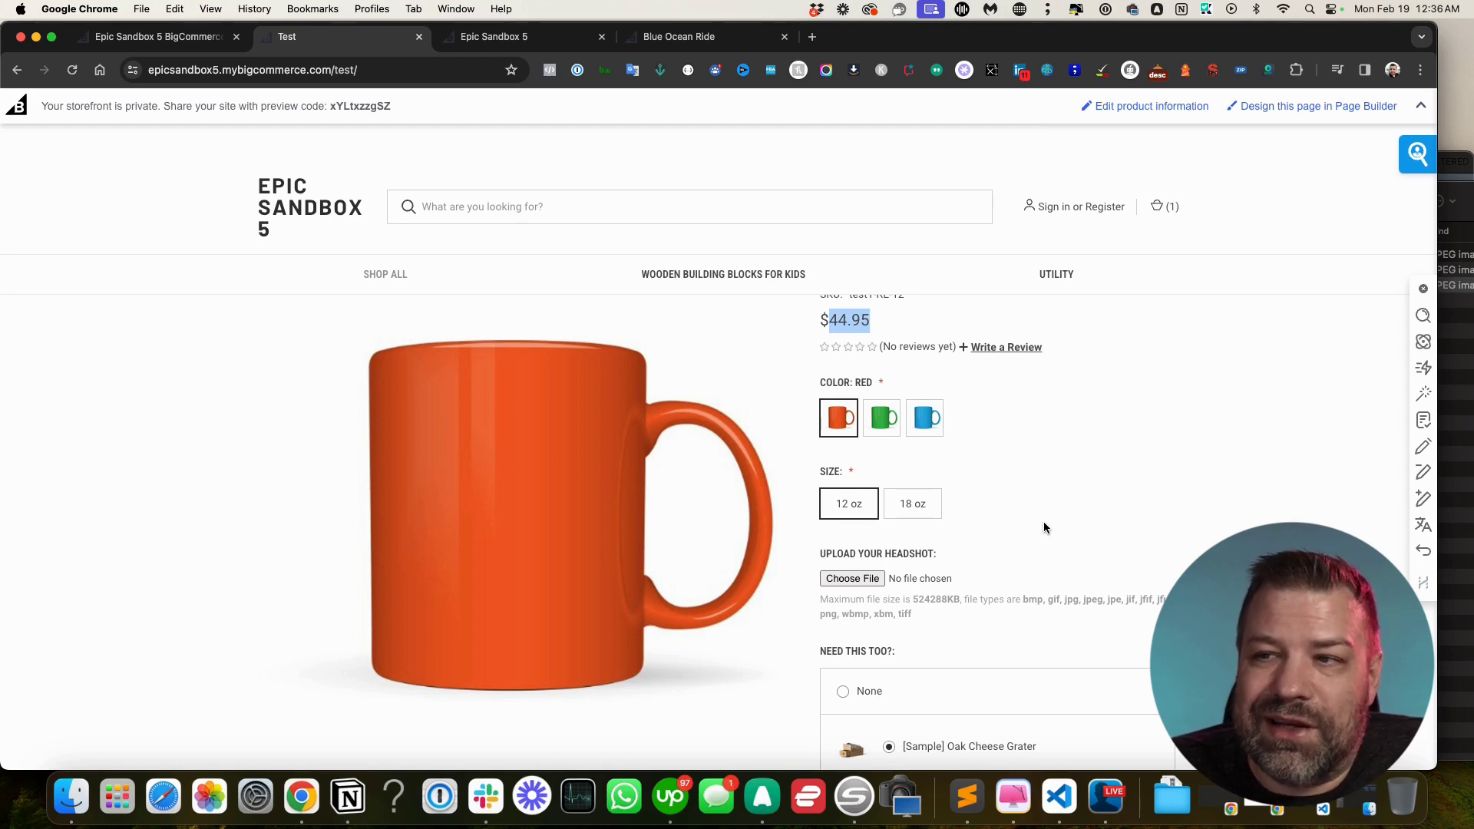
left_click(962, 506)
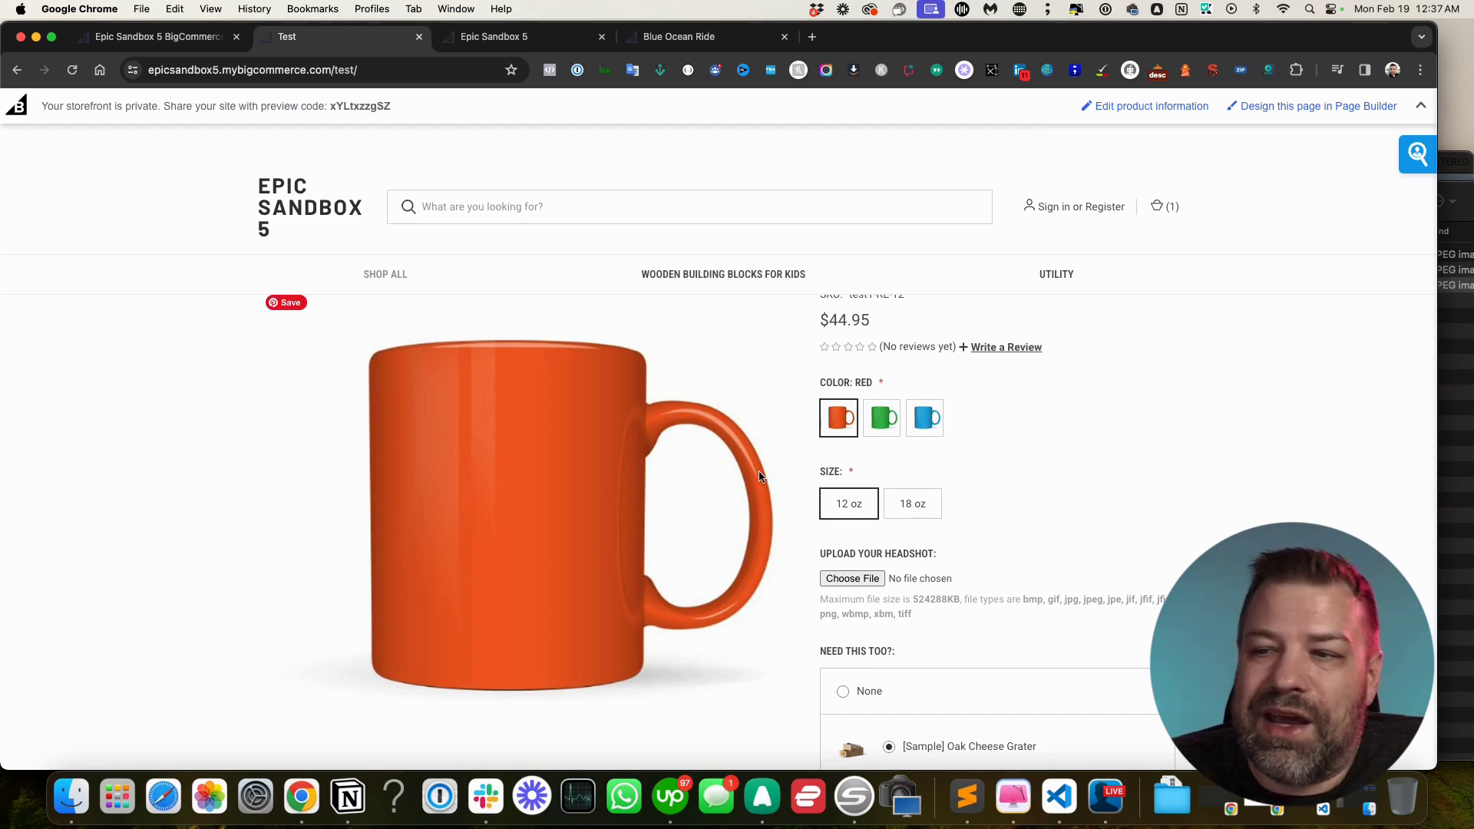
left_click_drag(876, 317, 815, 321)
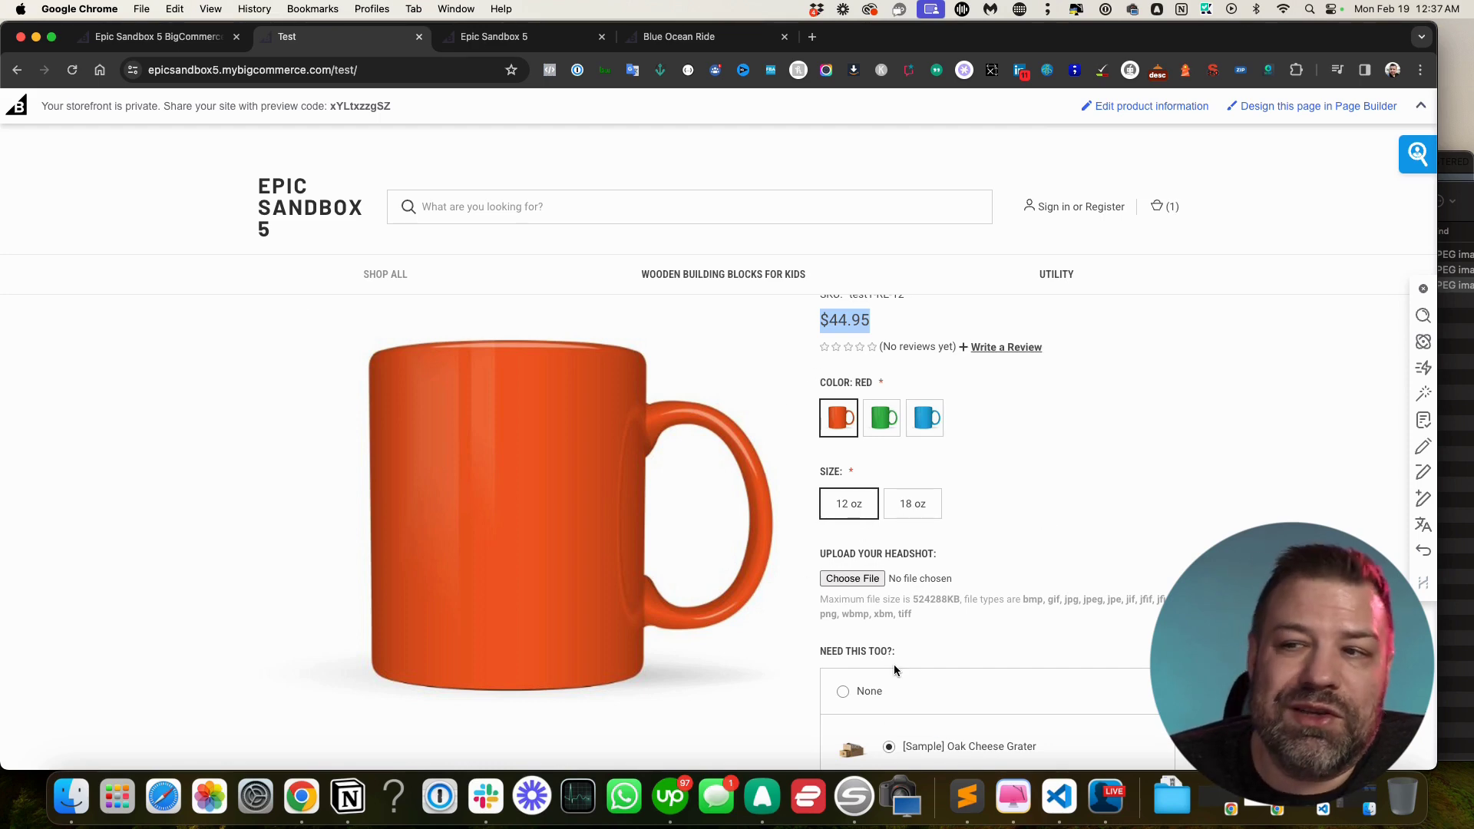
Return to the Test product's modifier options in the store admin, delete the "Upload your headshot" option and save the options
left_click(947, 601)
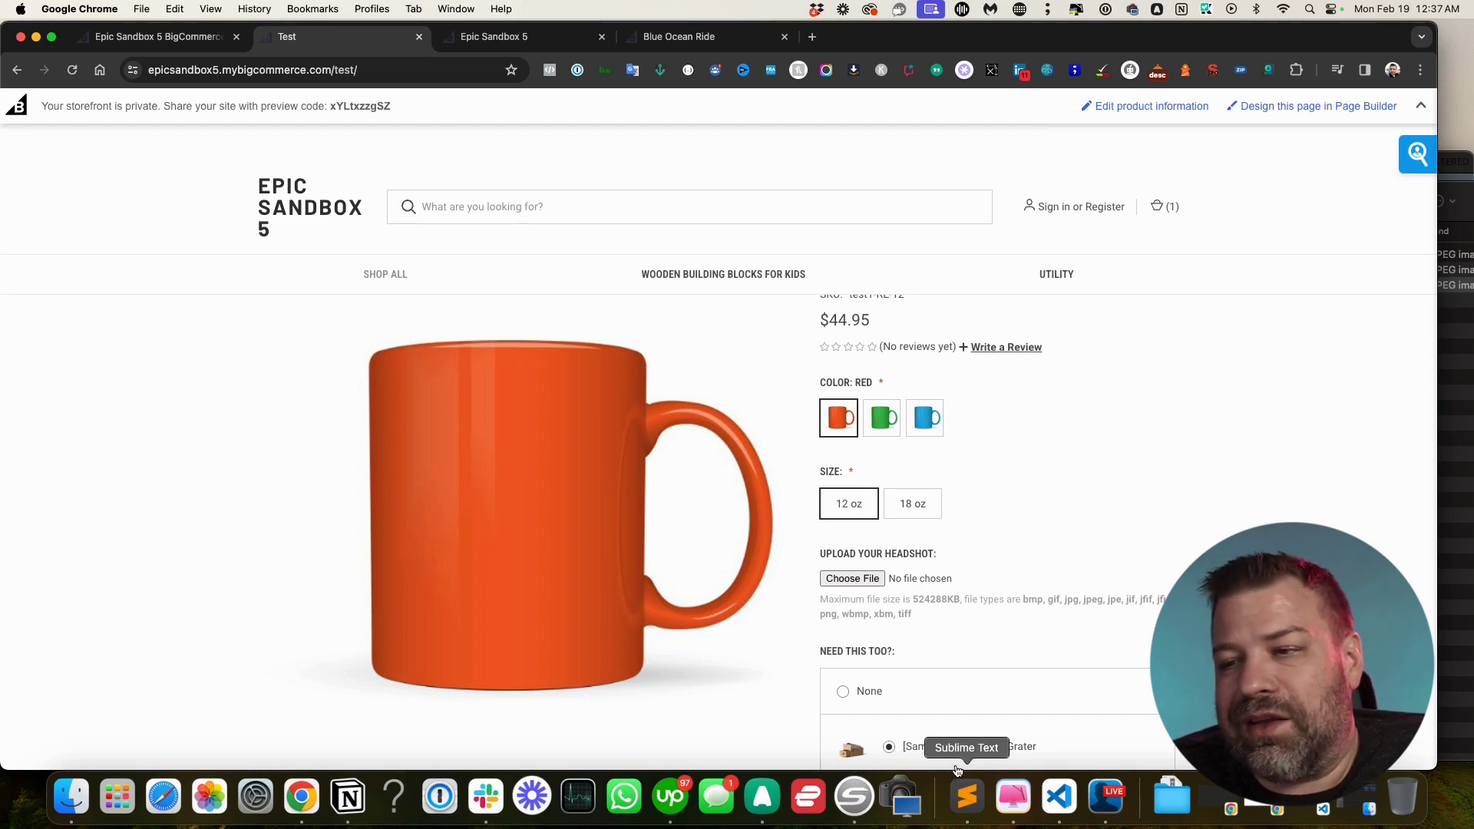
left_click(141, 41)
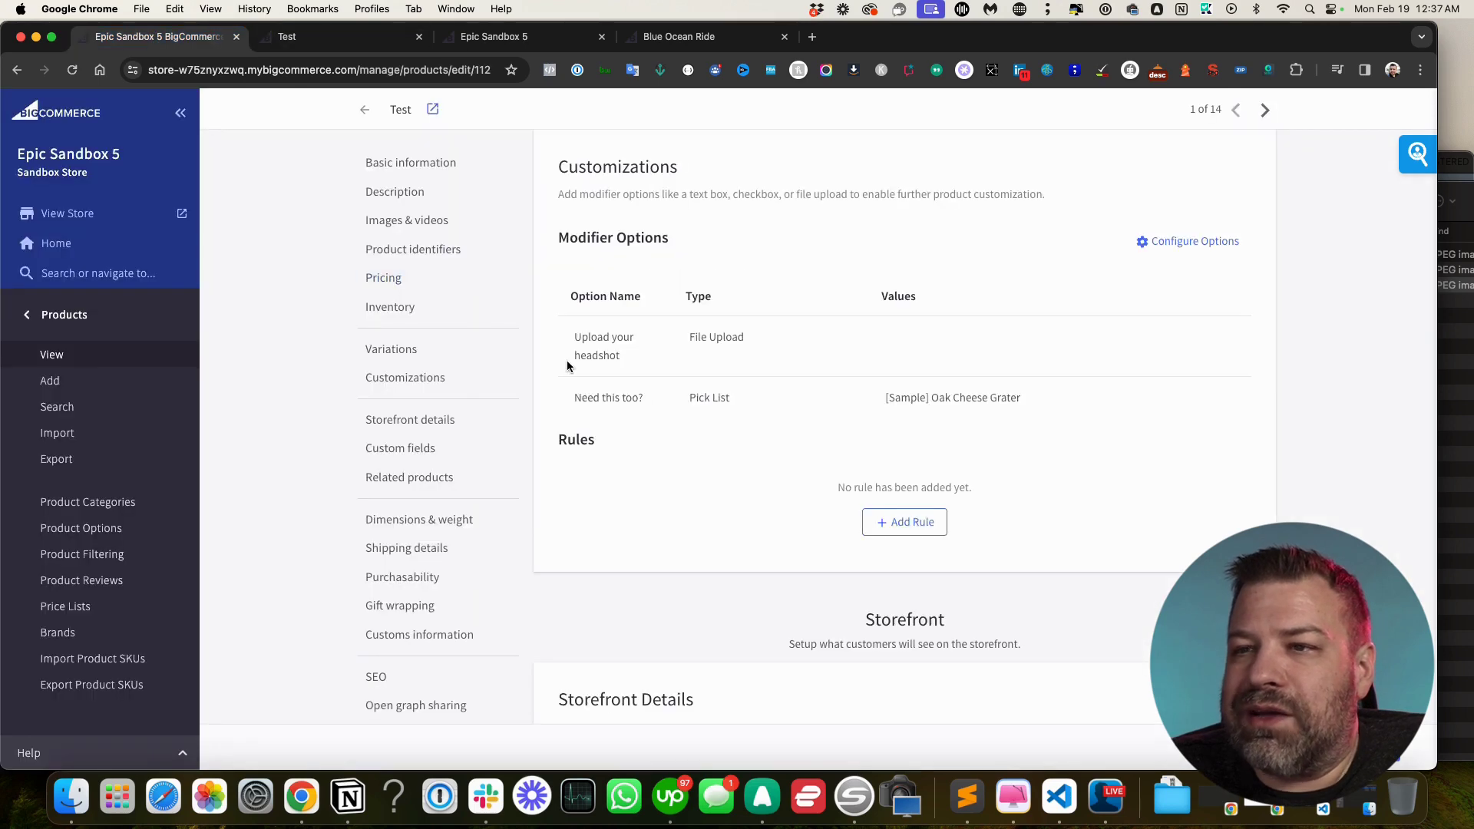
left_click(1217, 244)
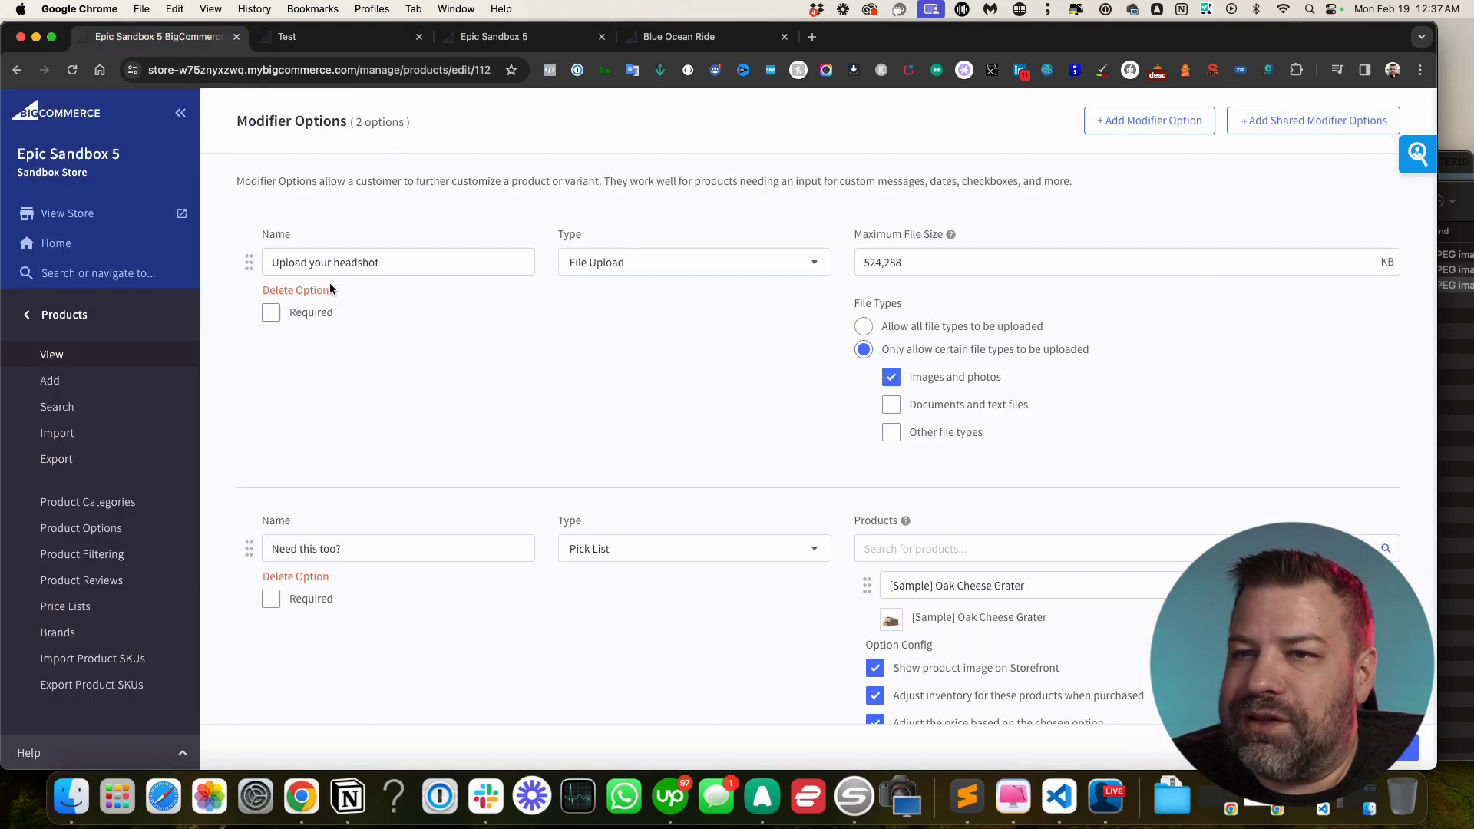
left_click(306, 291)
left_click(1386, 748)
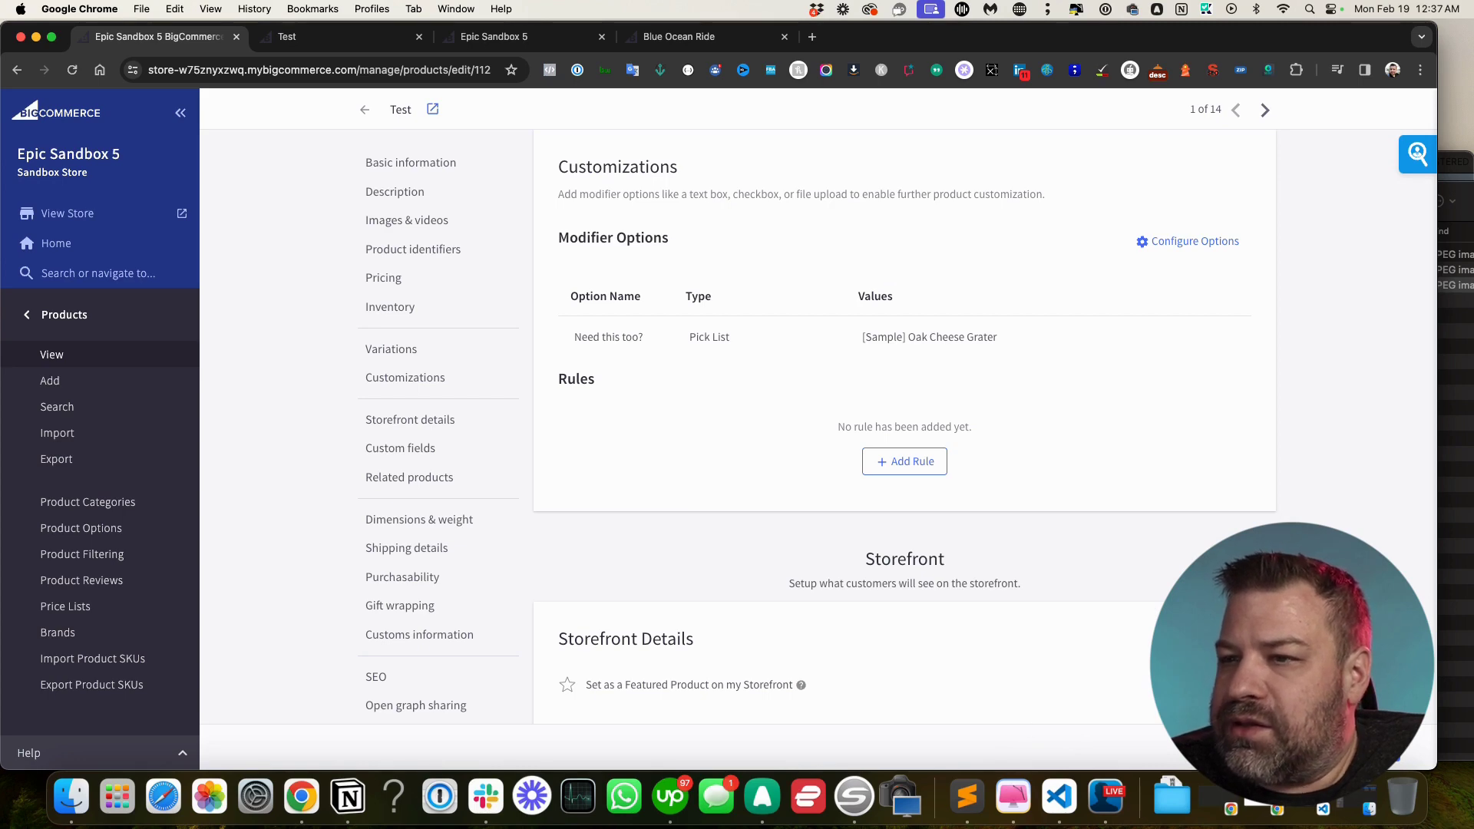
Open the store's product options, switch to shared modifiers and start adding a new shared modifier
left_click(103, 530)
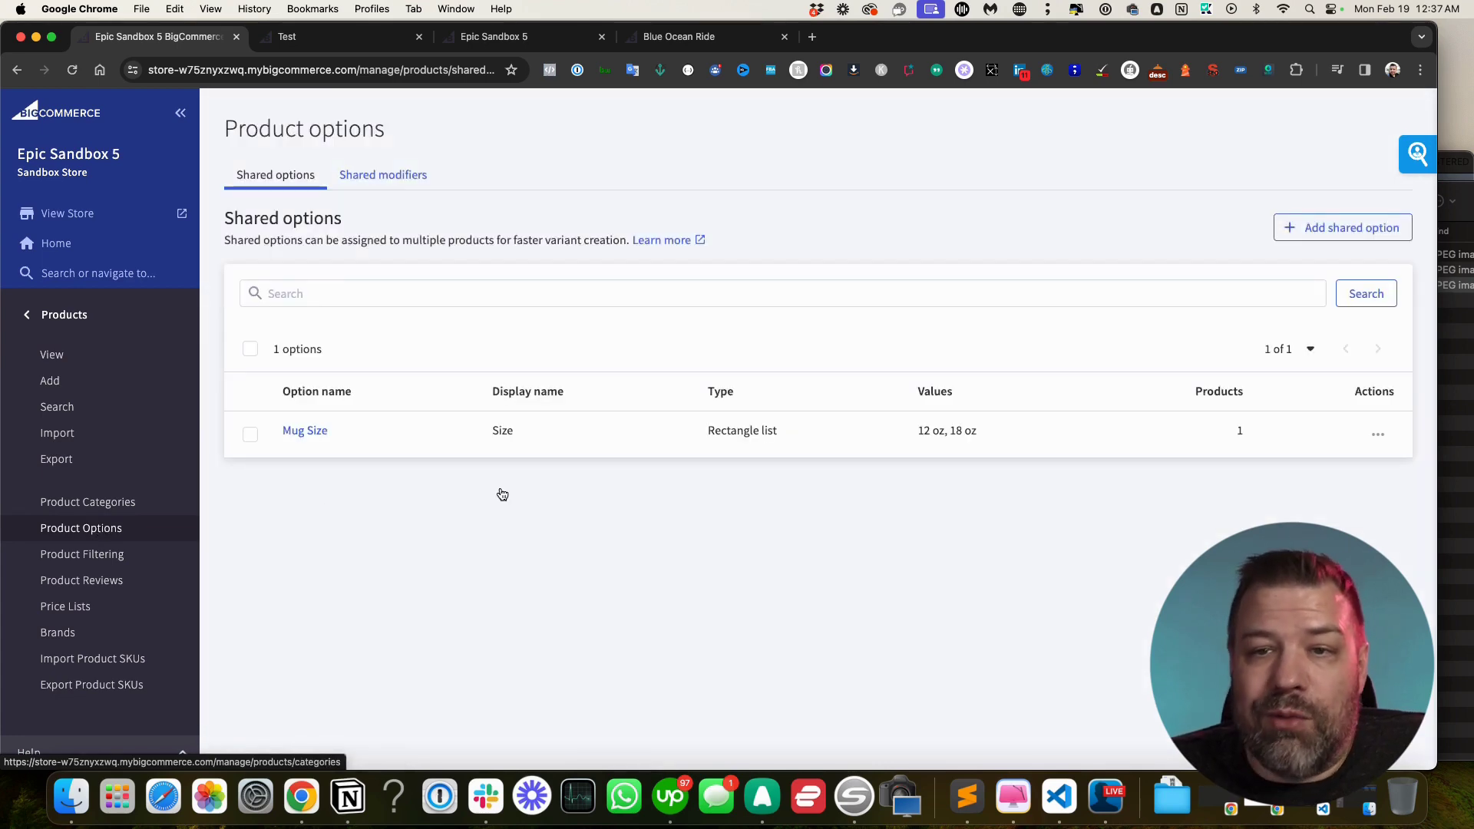
left_click(384, 176)
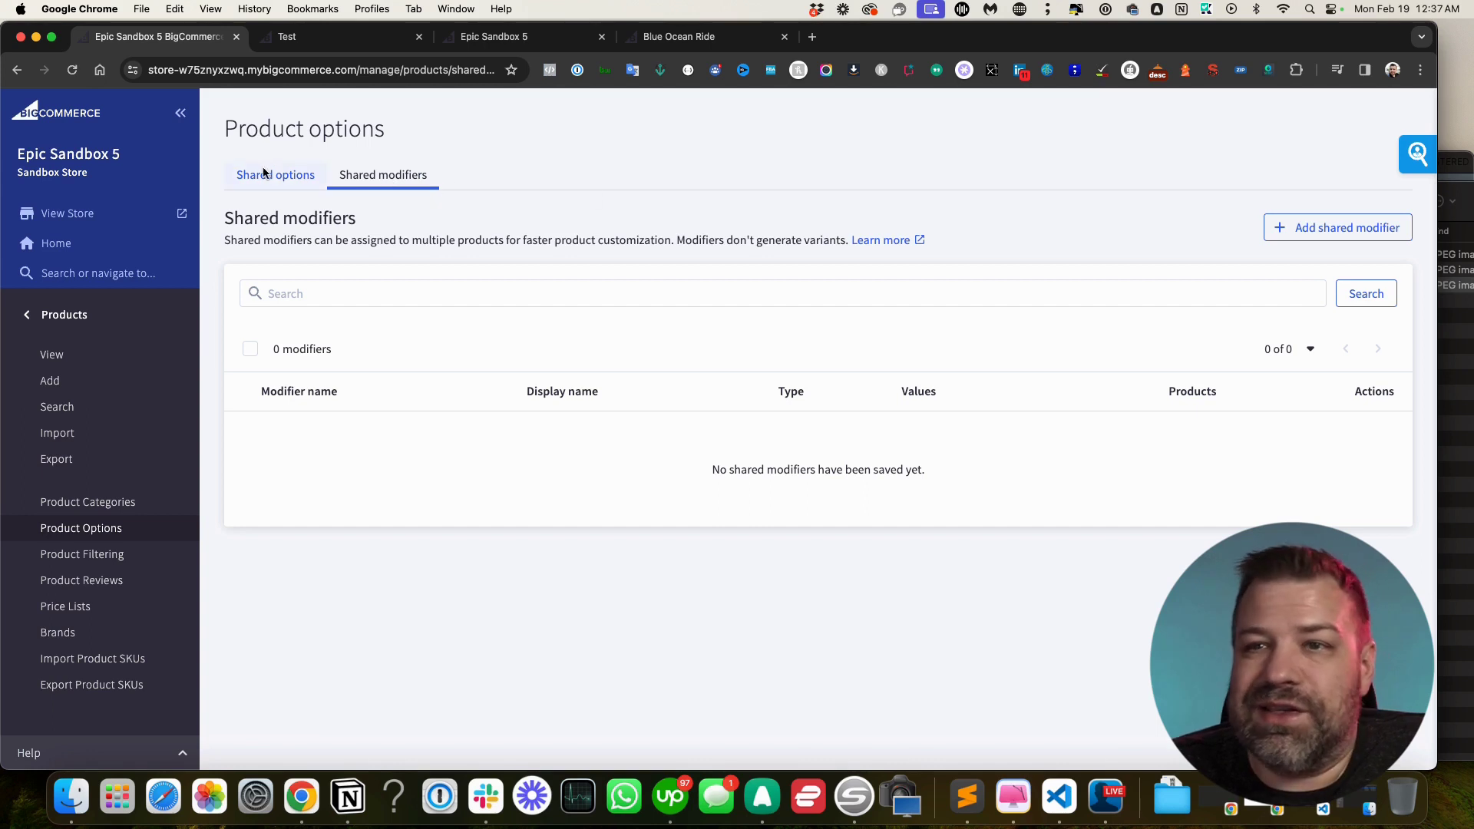
left_click(1324, 228)
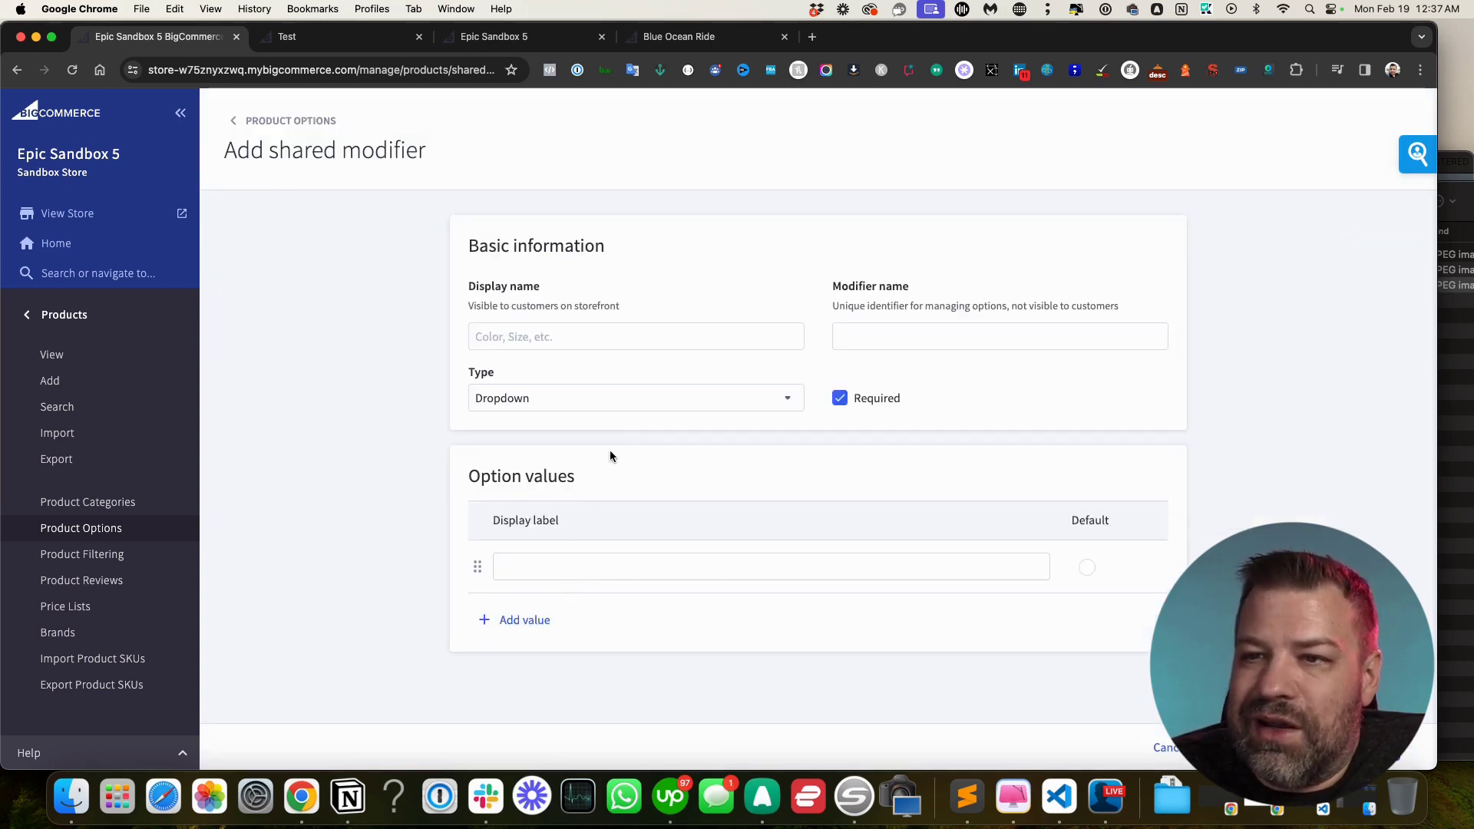
Examine the available types for the new shared modifier, from multiple-choice types to text, date, checkbox and file upload
left_click(622, 407)
scroll(584, 554, "down", 3)
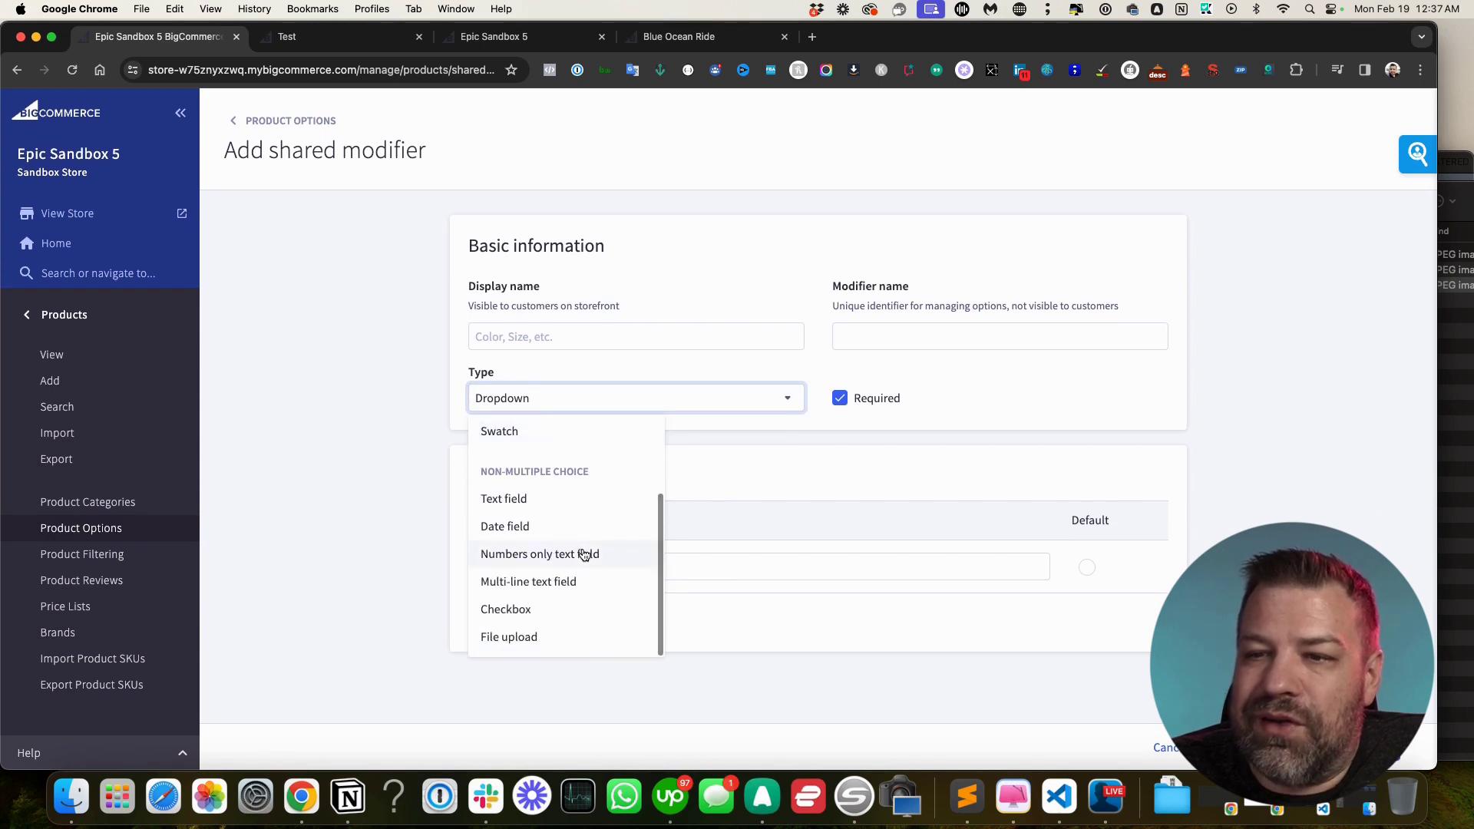
scroll(585, 629, "up", 1)
scroll(585, 630, "up", 3)
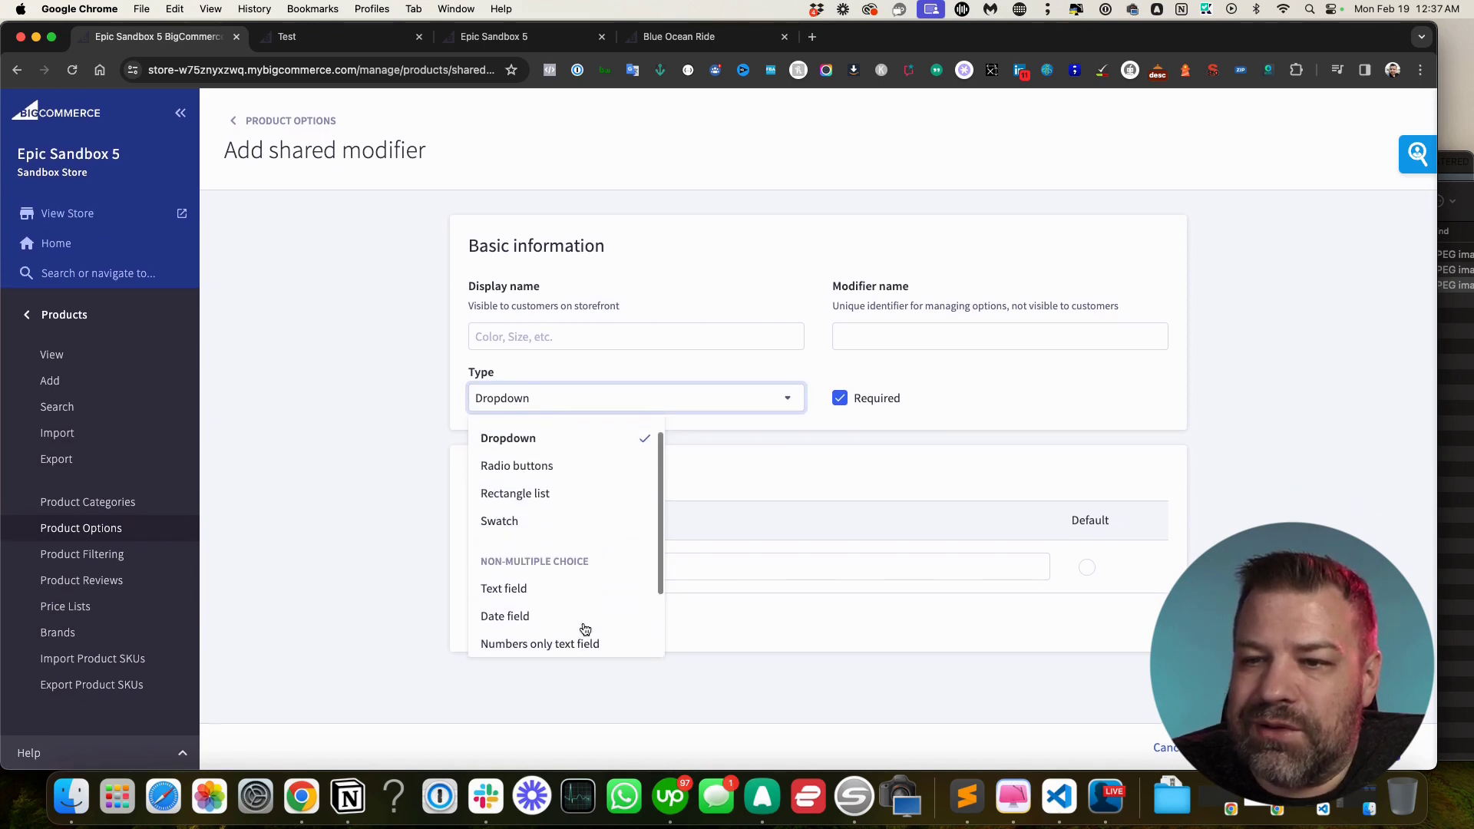
scroll(585, 630, "down", 3)
scroll(585, 630, "down", 1)
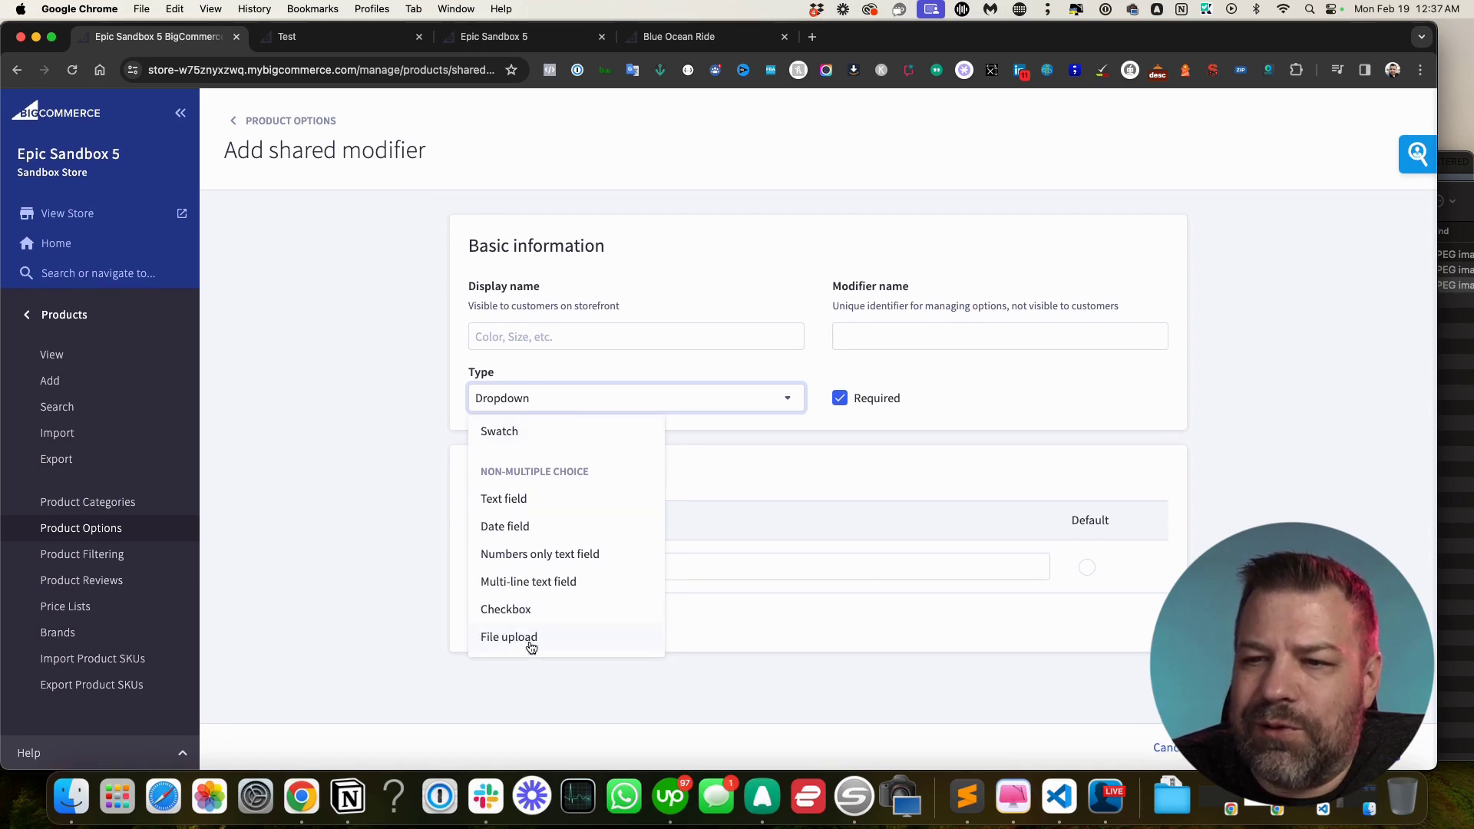
scroll(530, 647, "up", 3)
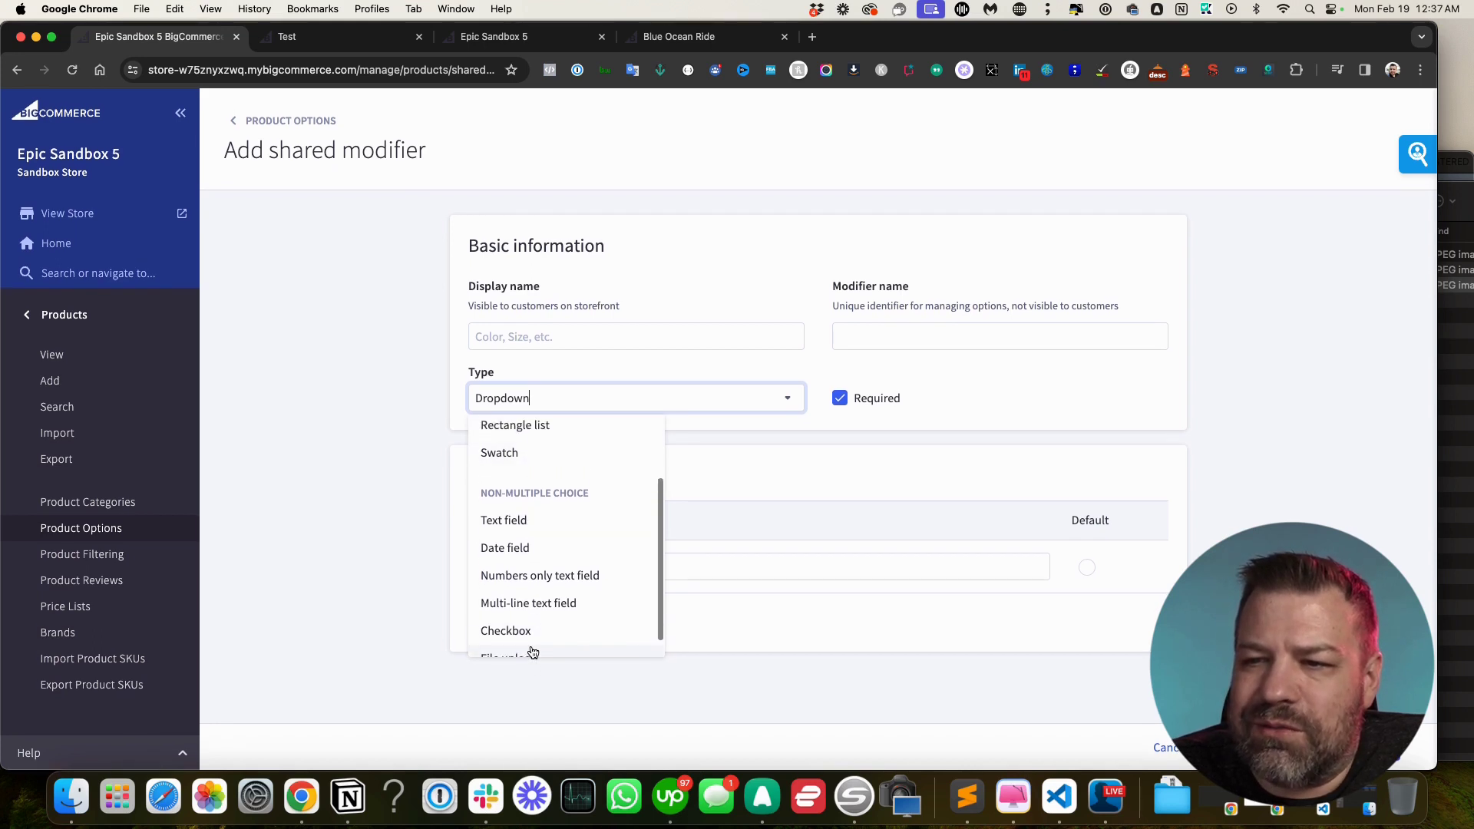
left_click(970, 380)
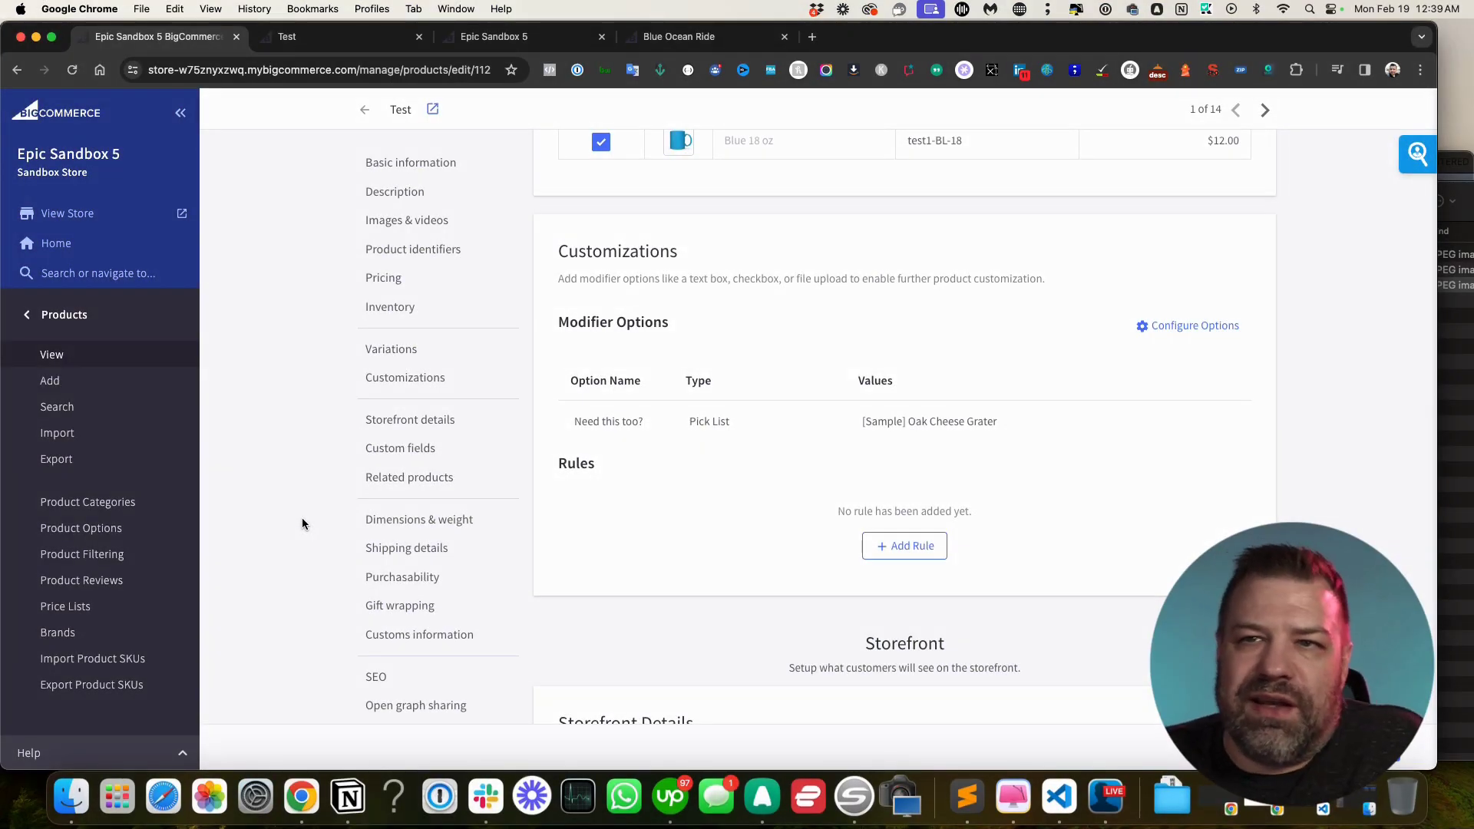
Refresh the Test mug's storefront page and examine its color, size and "Need this too?" options
left_click(342, 42)
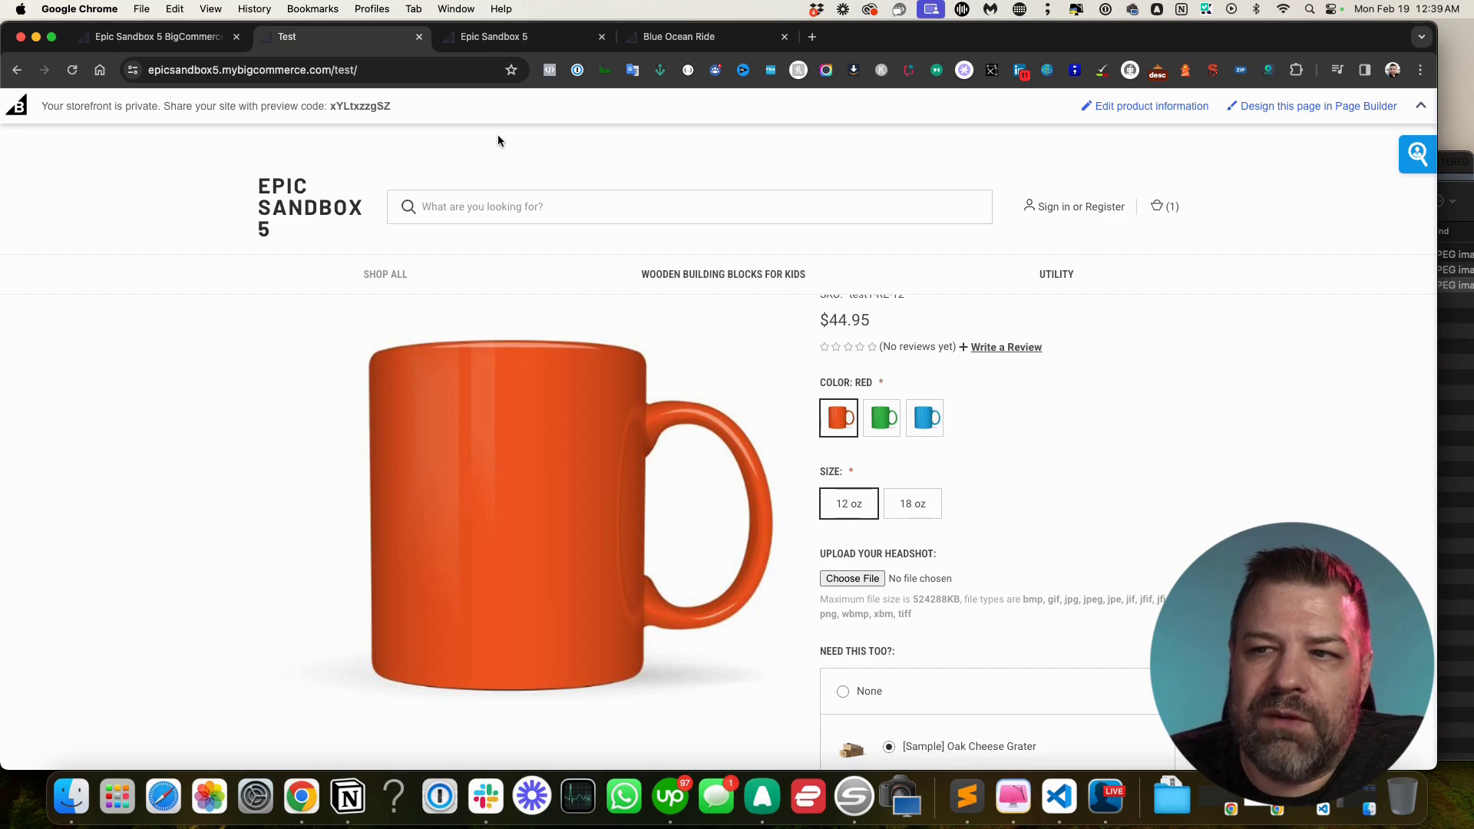
scroll(1049, 473, "up", 1)
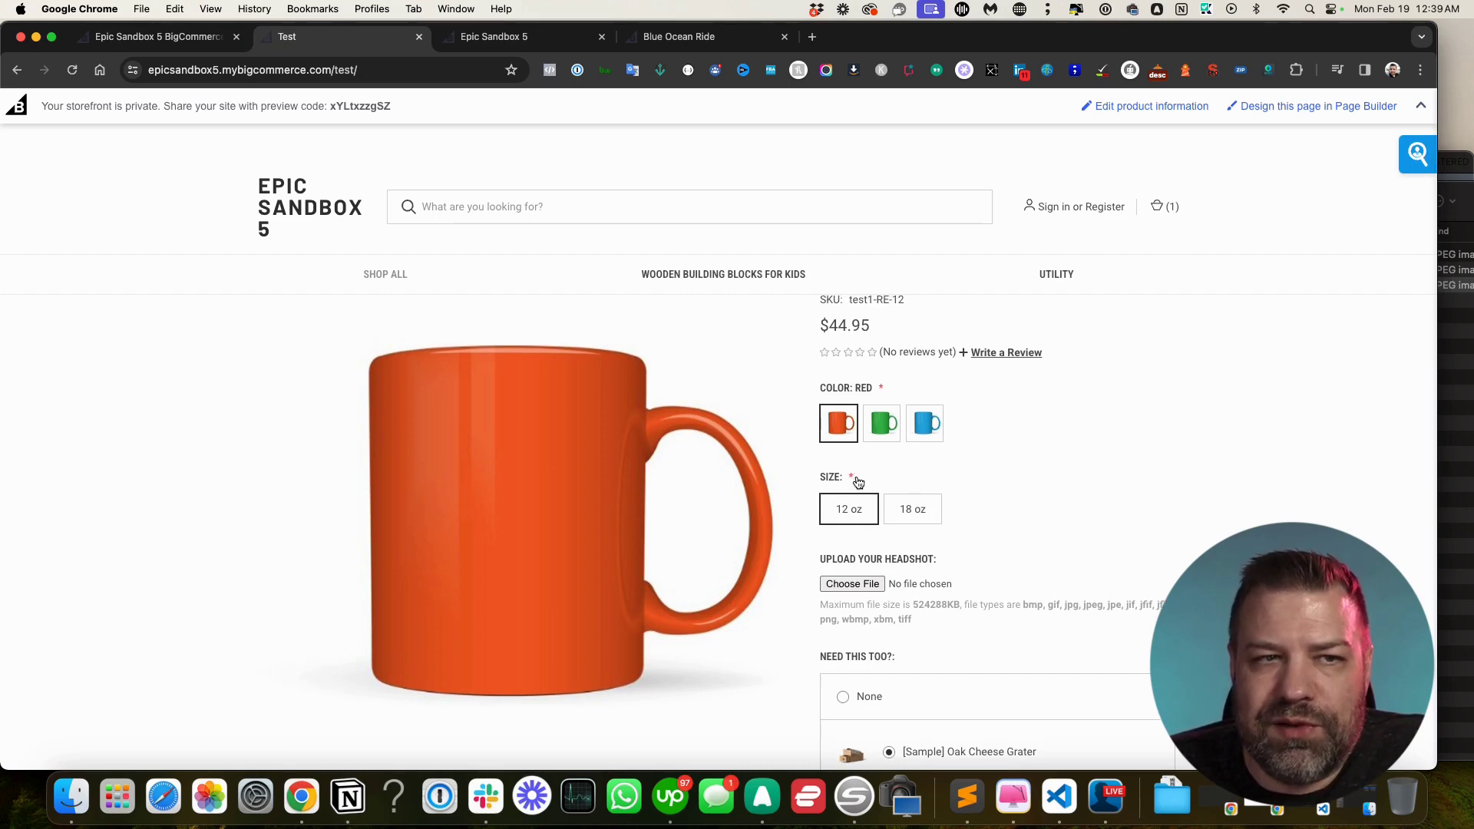
scroll(858, 482, "down", 1)
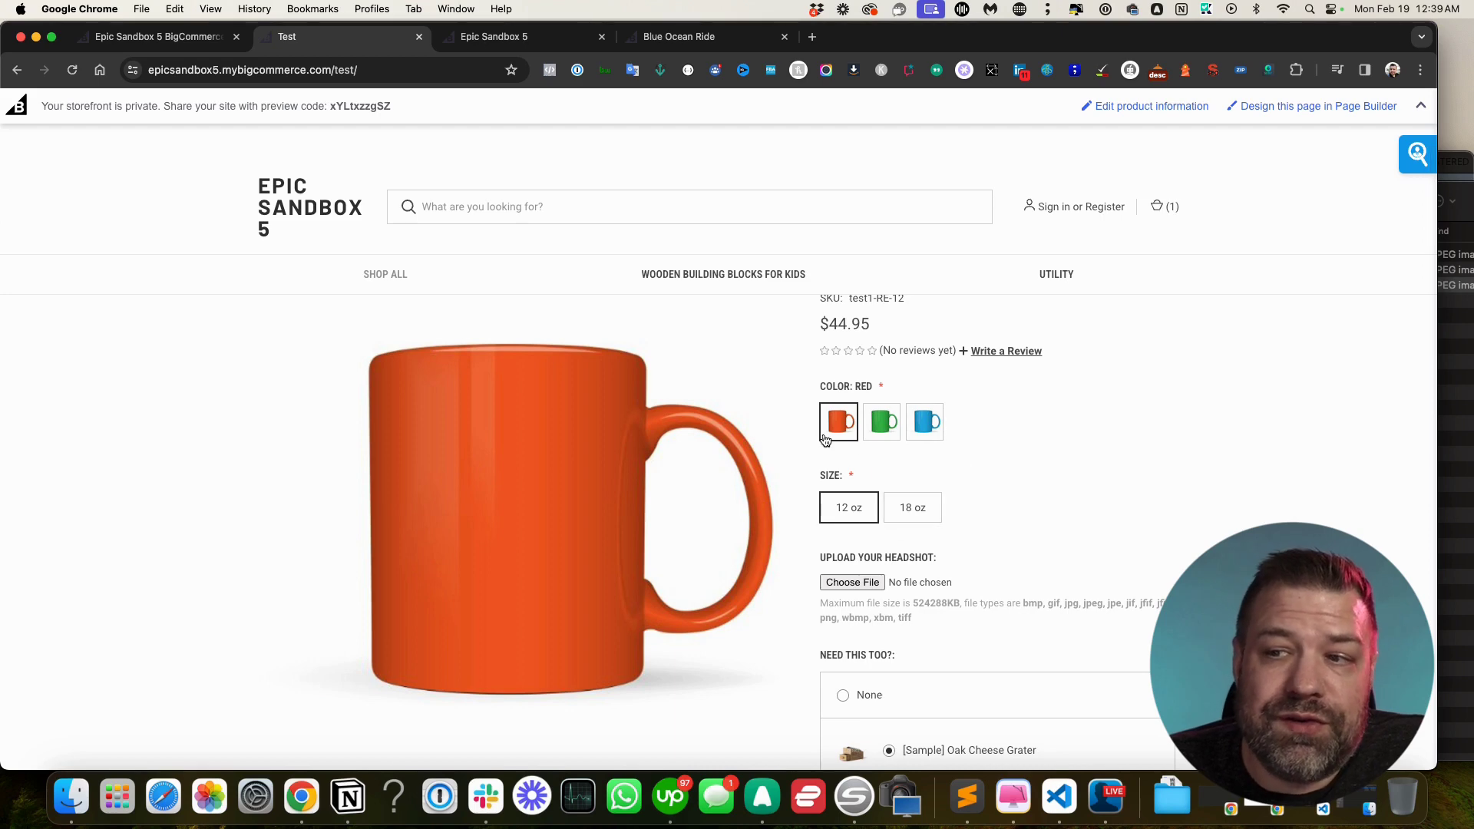
left_click(73, 70)
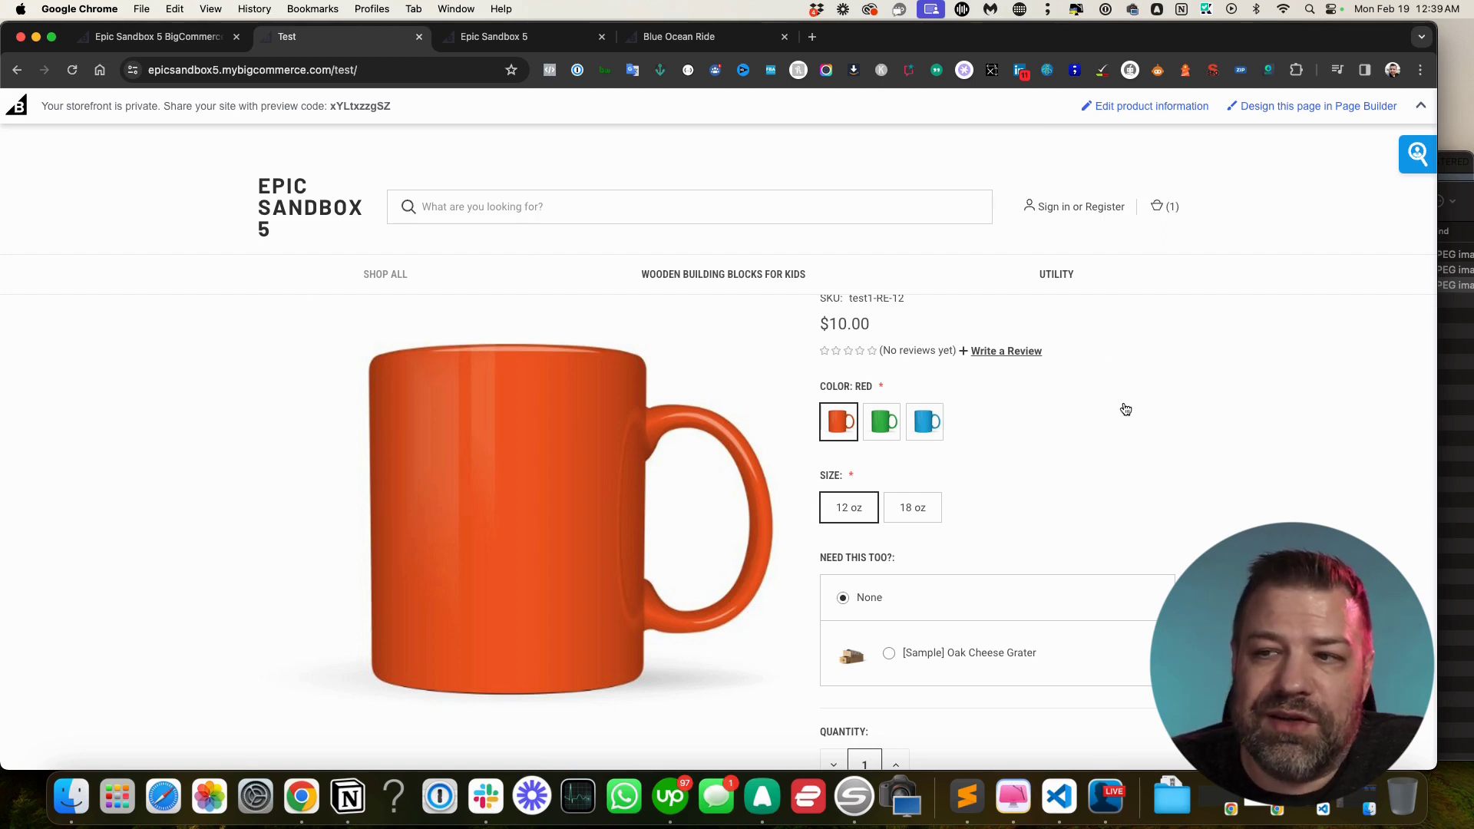
scroll(1125, 410, "down", 2)
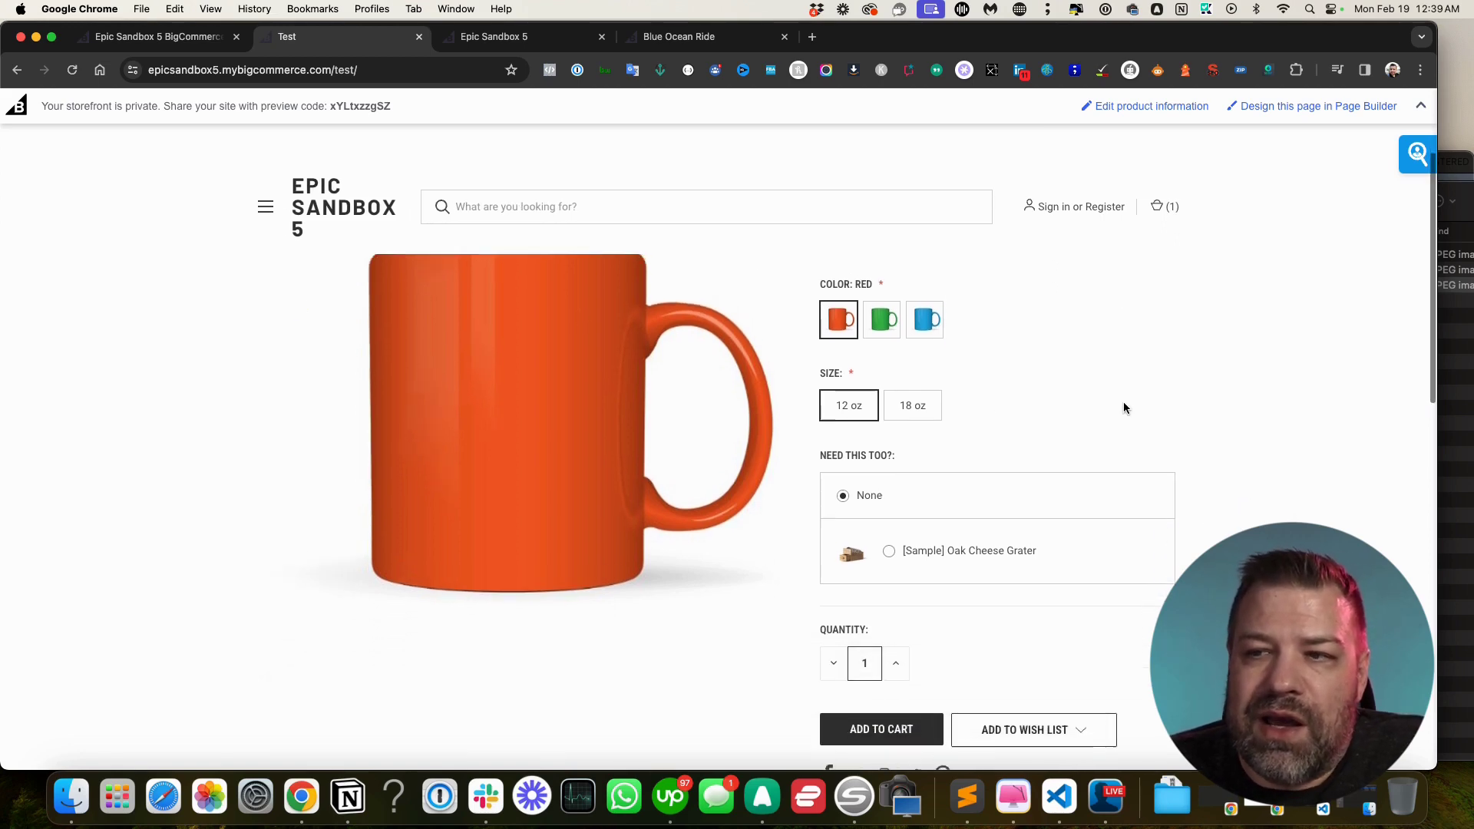
scroll(1123, 403, "up", 1)
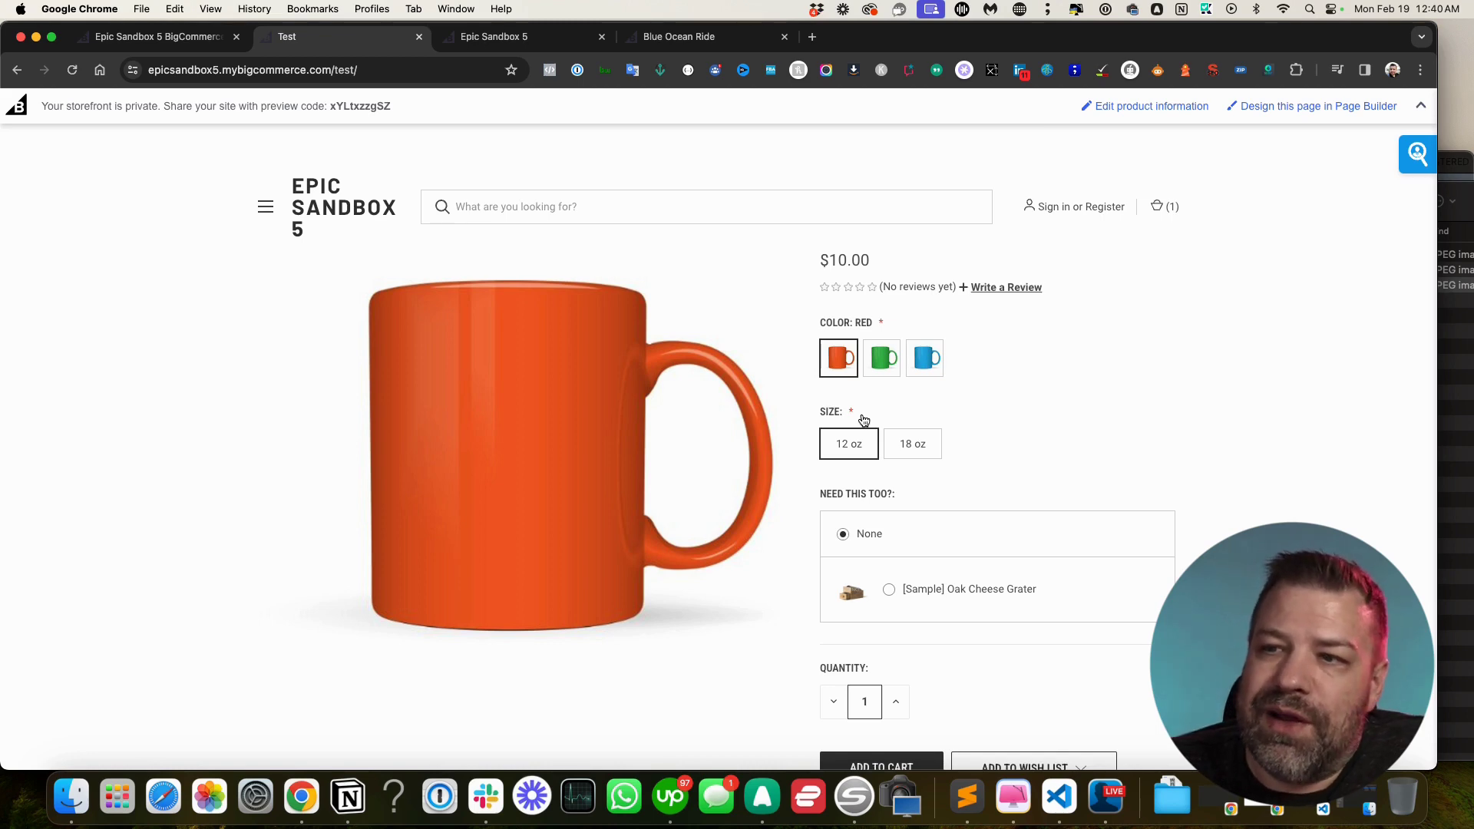
mouse_move(842, 368)
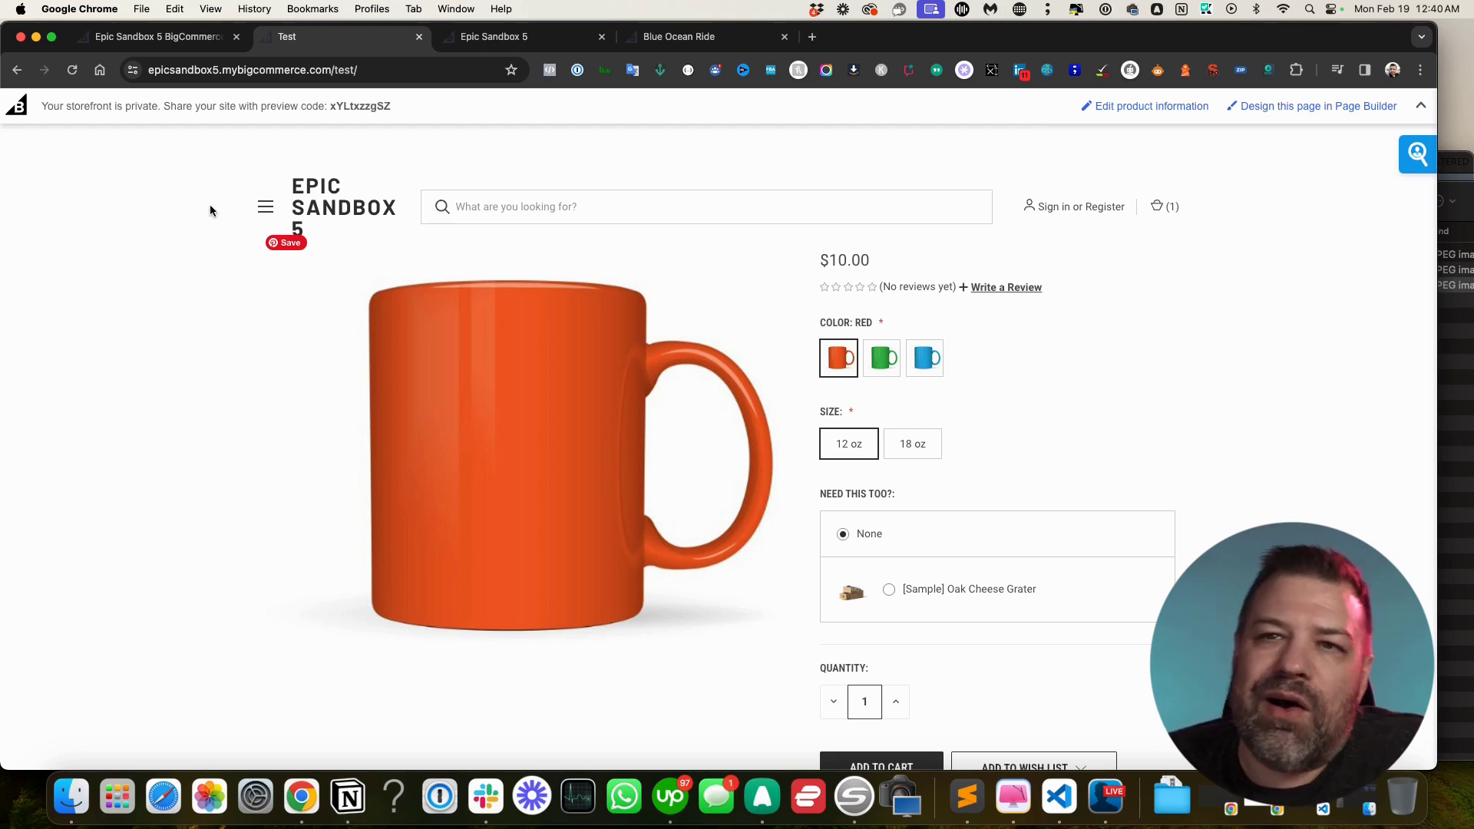
Open the Test product's variations in the store admin and examine the values of its Color and Size options
left_click(175, 47)
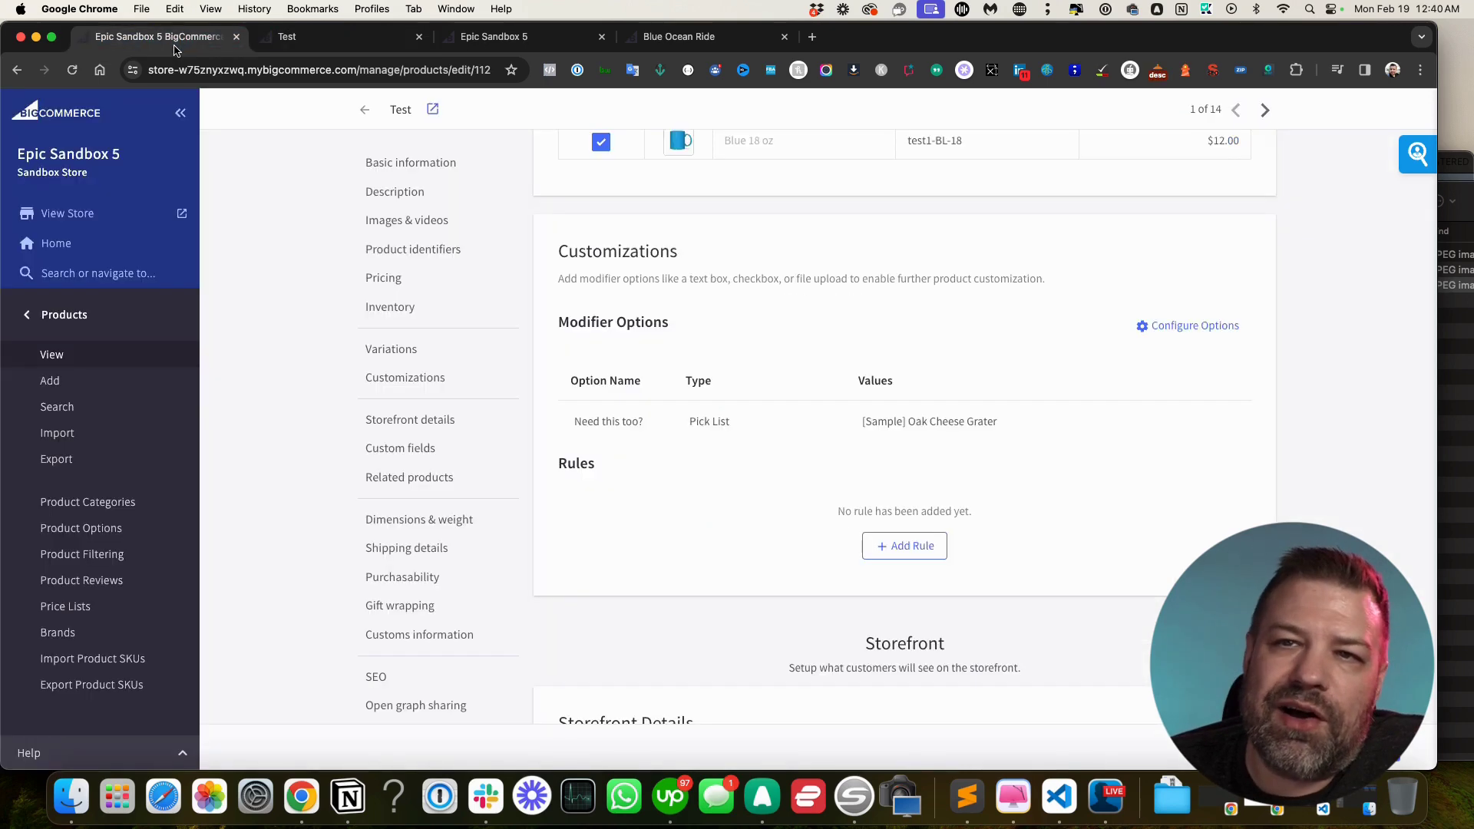
left_click(390, 350)
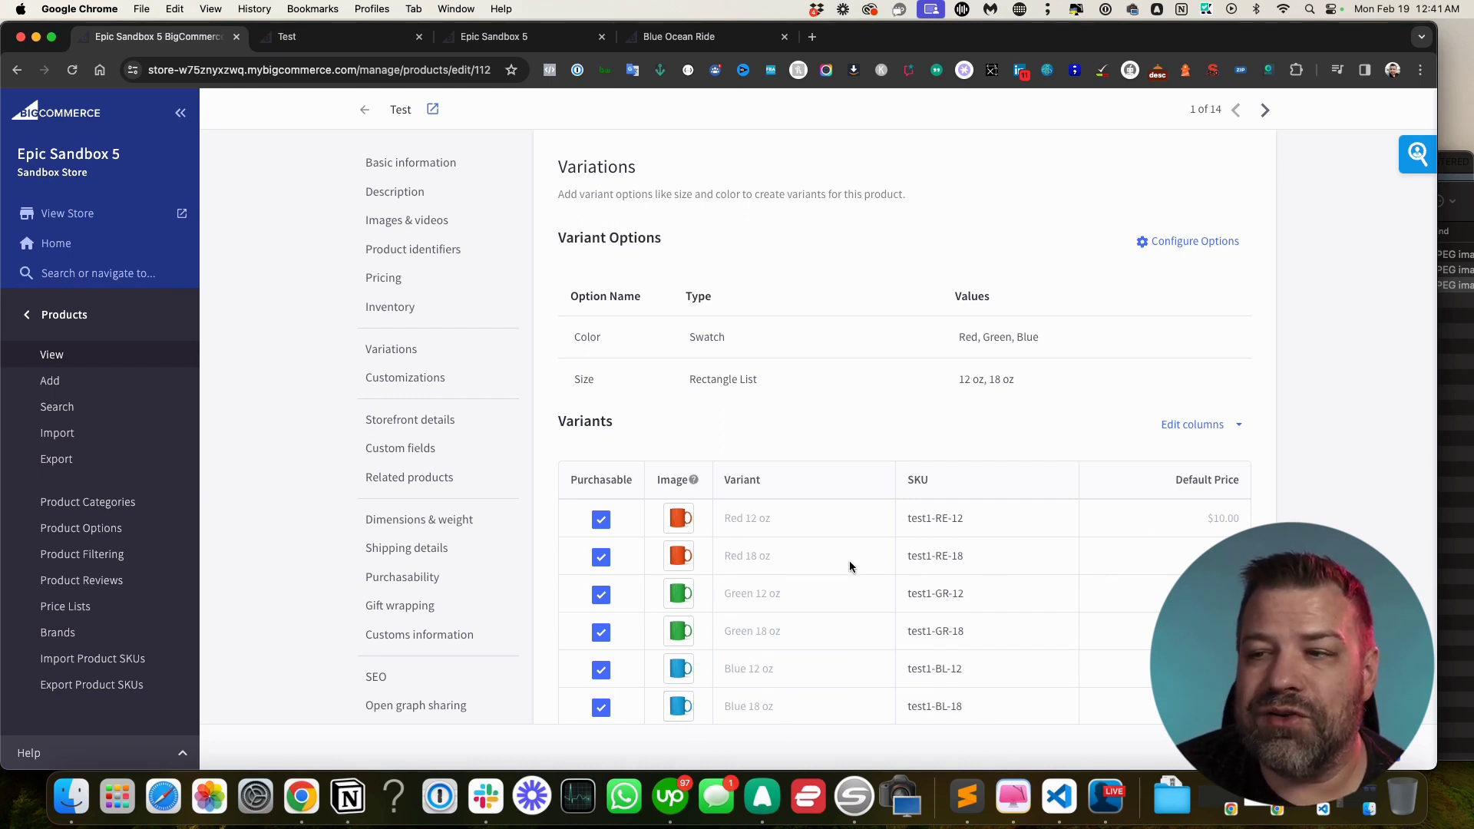
scroll(849, 561, "down", 3)
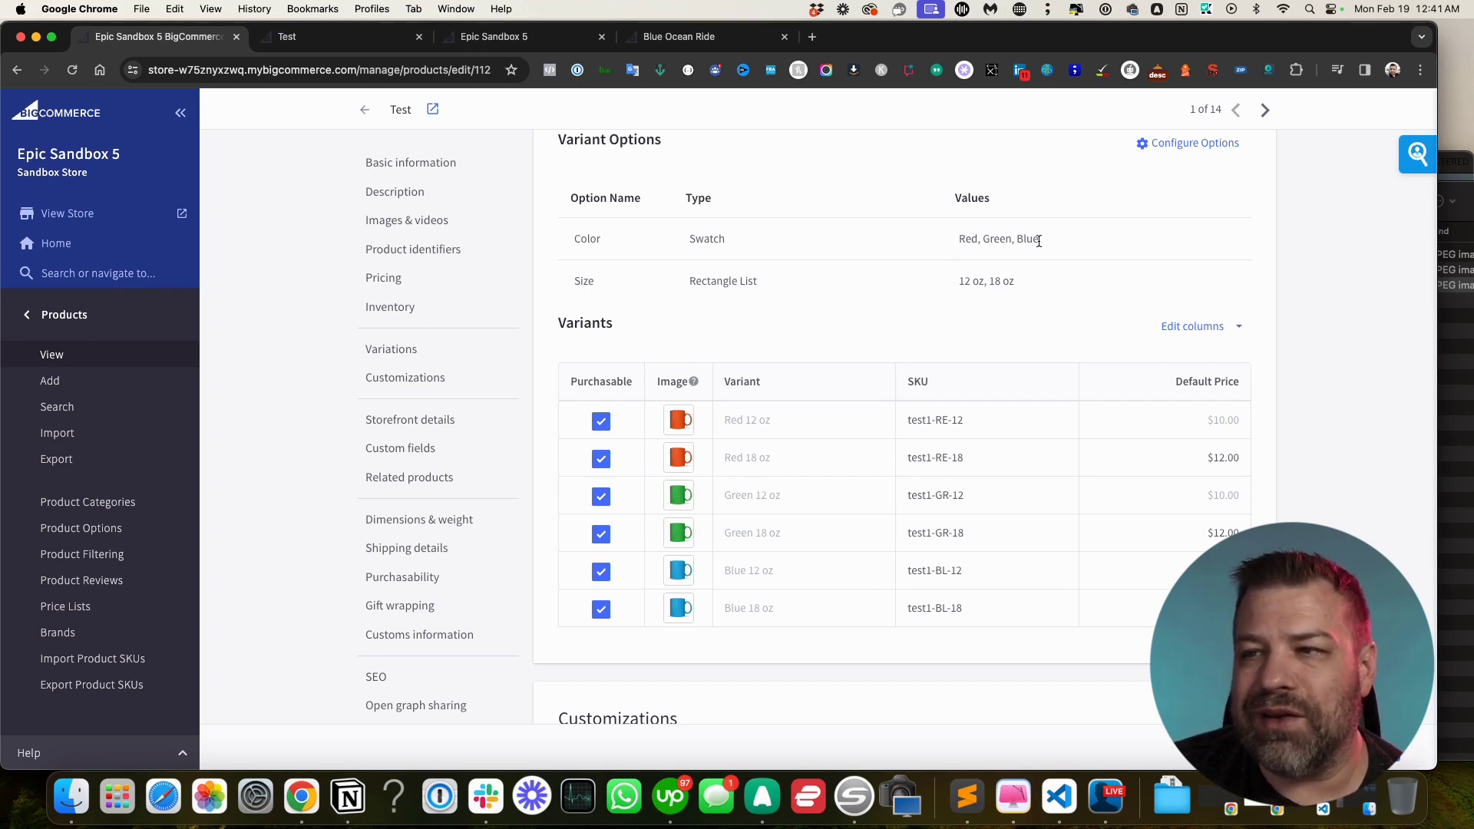
left_click_drag(1039, 239, 956, 239)
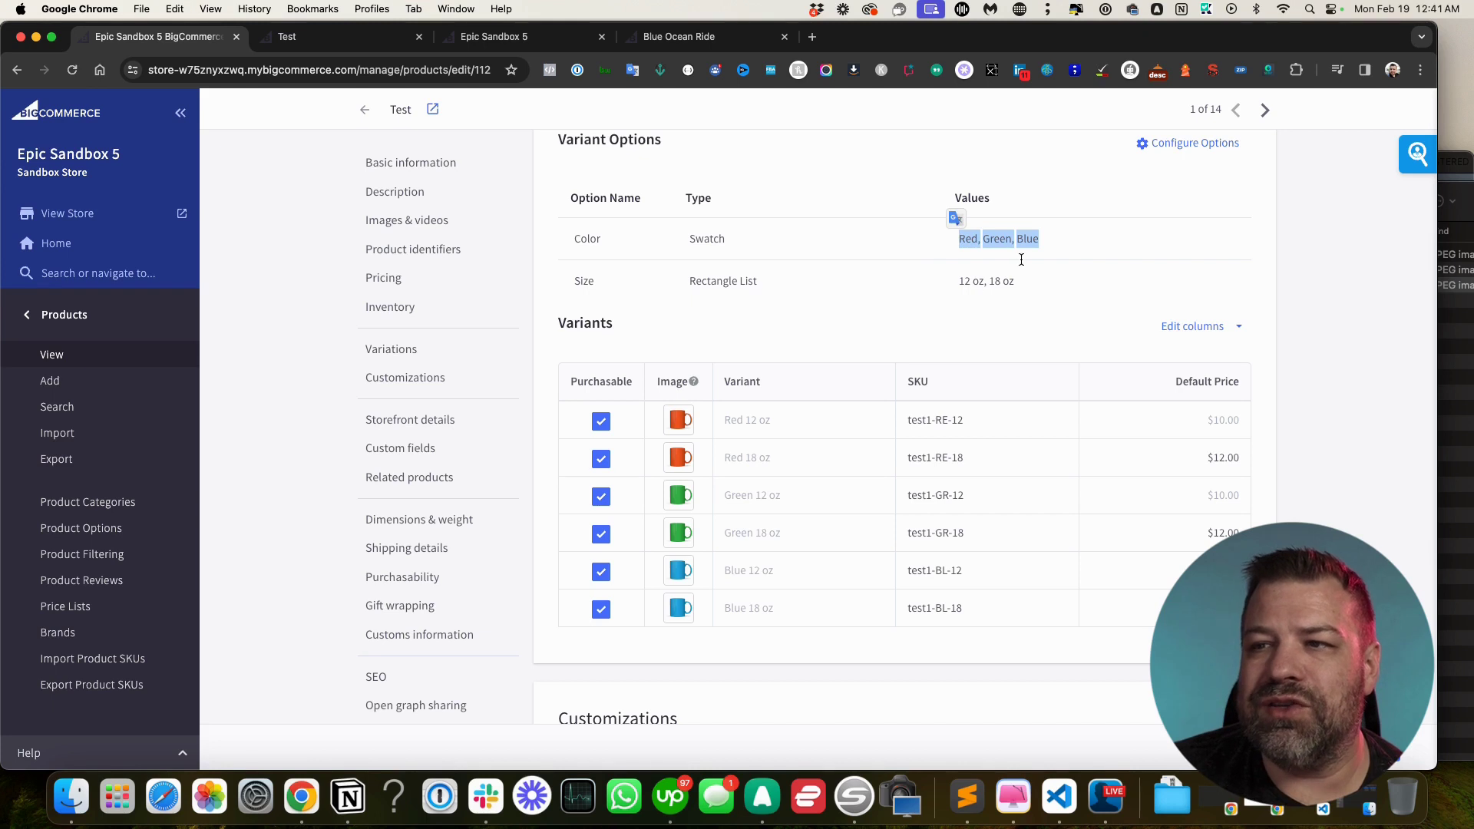
left_click_drag(1025, 282, 951, 282)
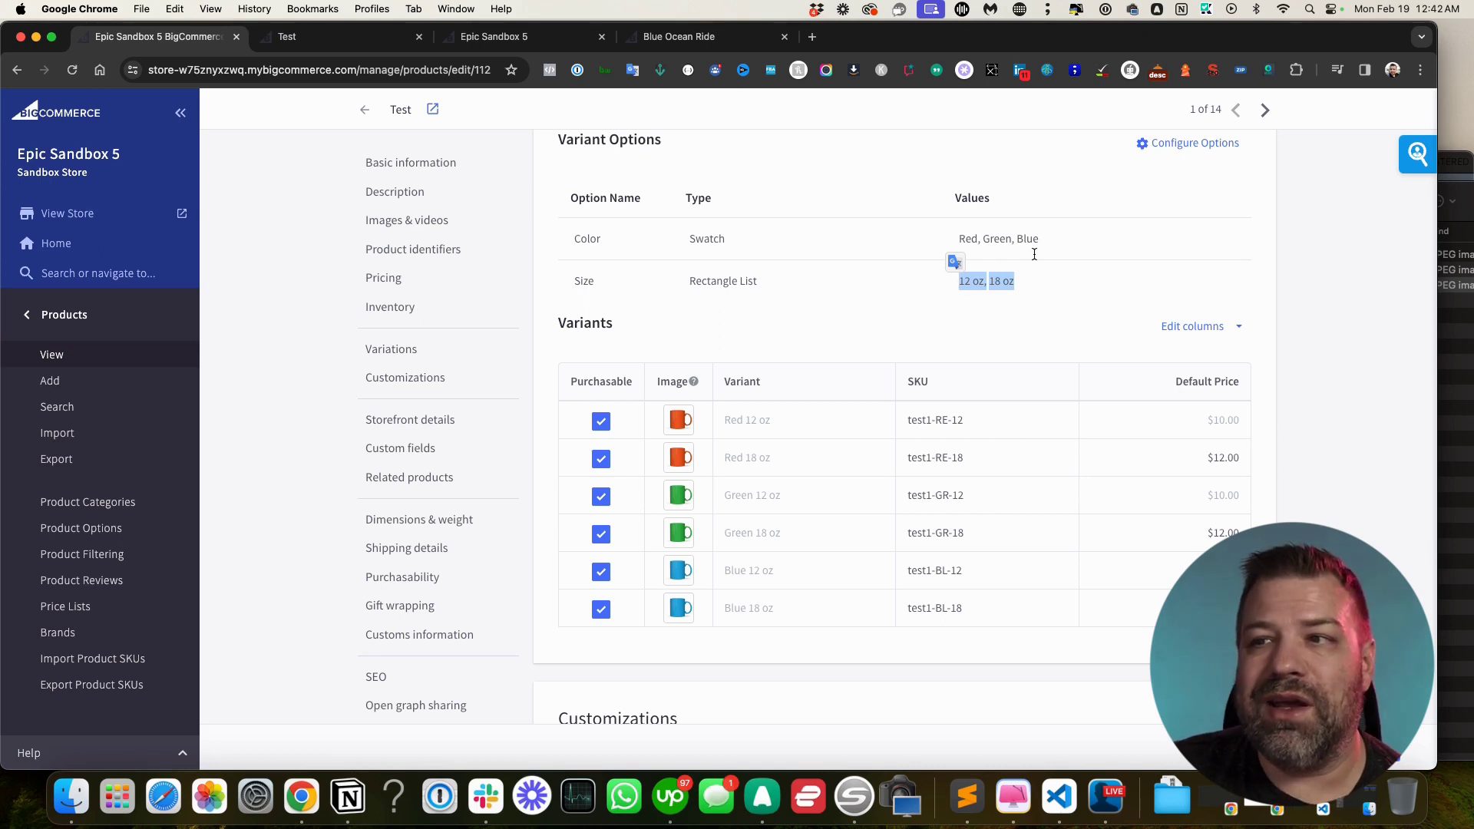
left_click_drag(1046, 240, 956, 239)
left_click_drag(1014, 278, 955, 279)
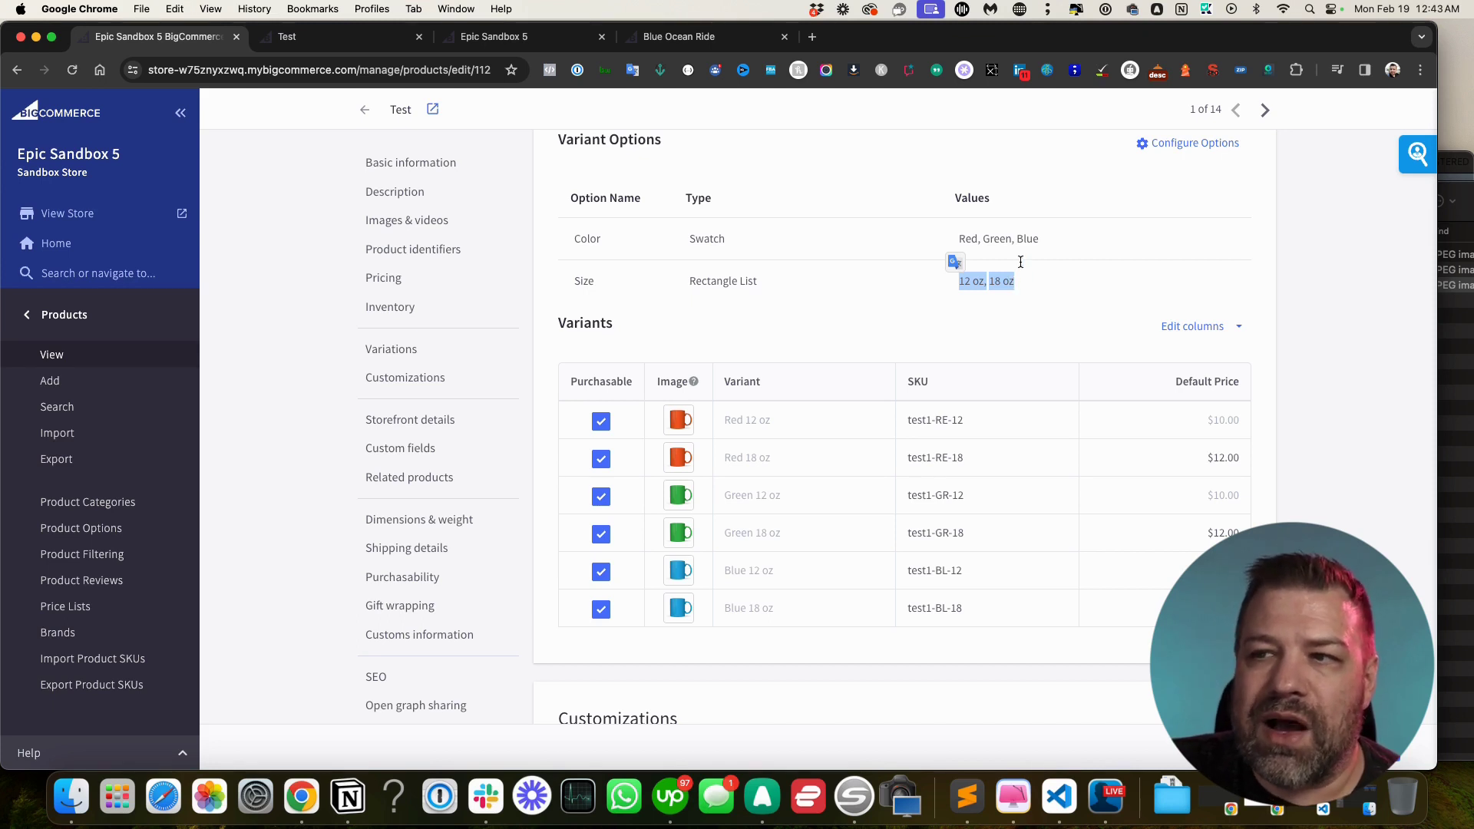
left_click_drag(960, 238, 1016, 239)
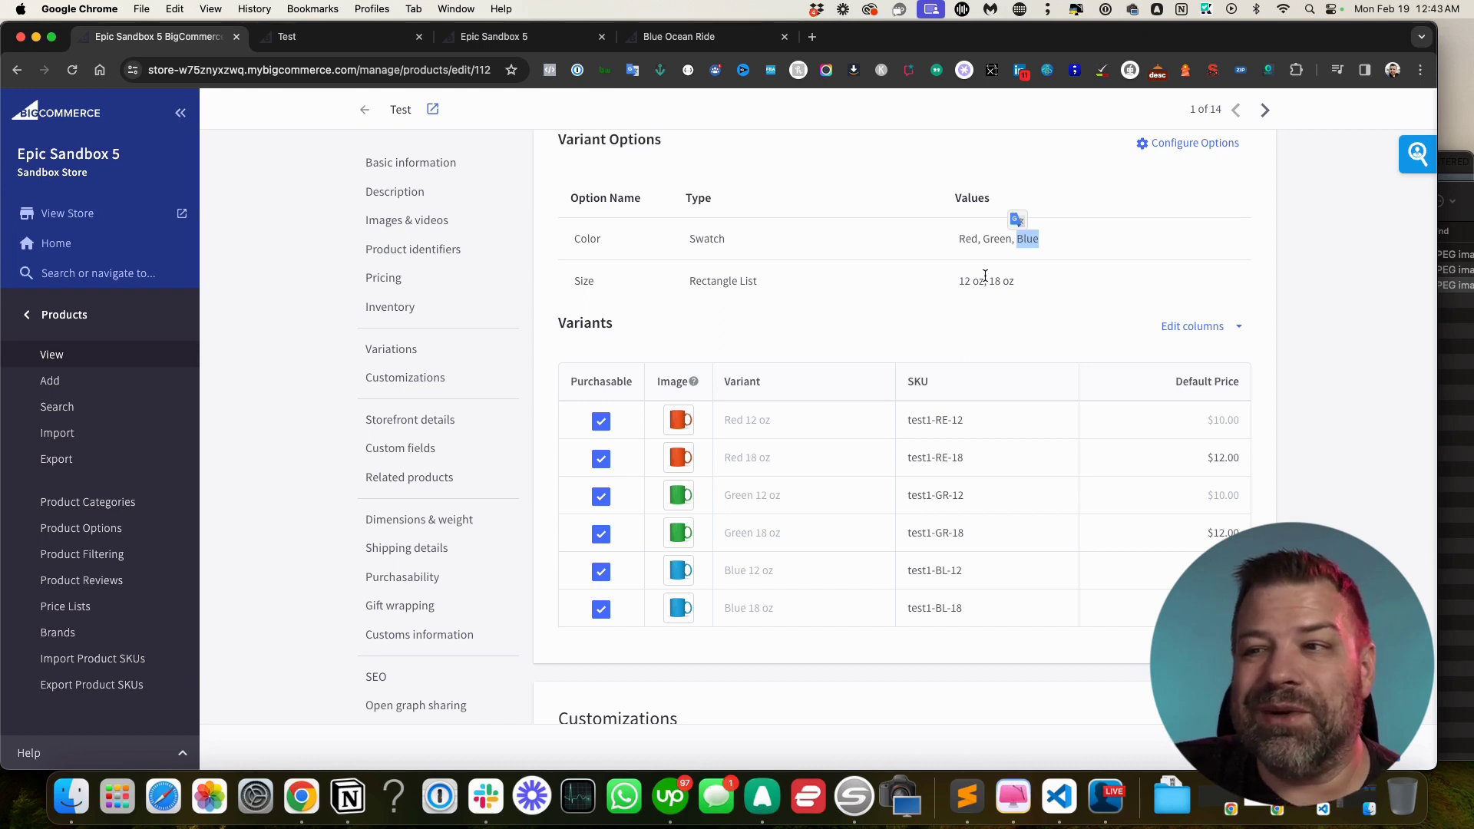
left_click_drag(1053, 239, 963, 245)
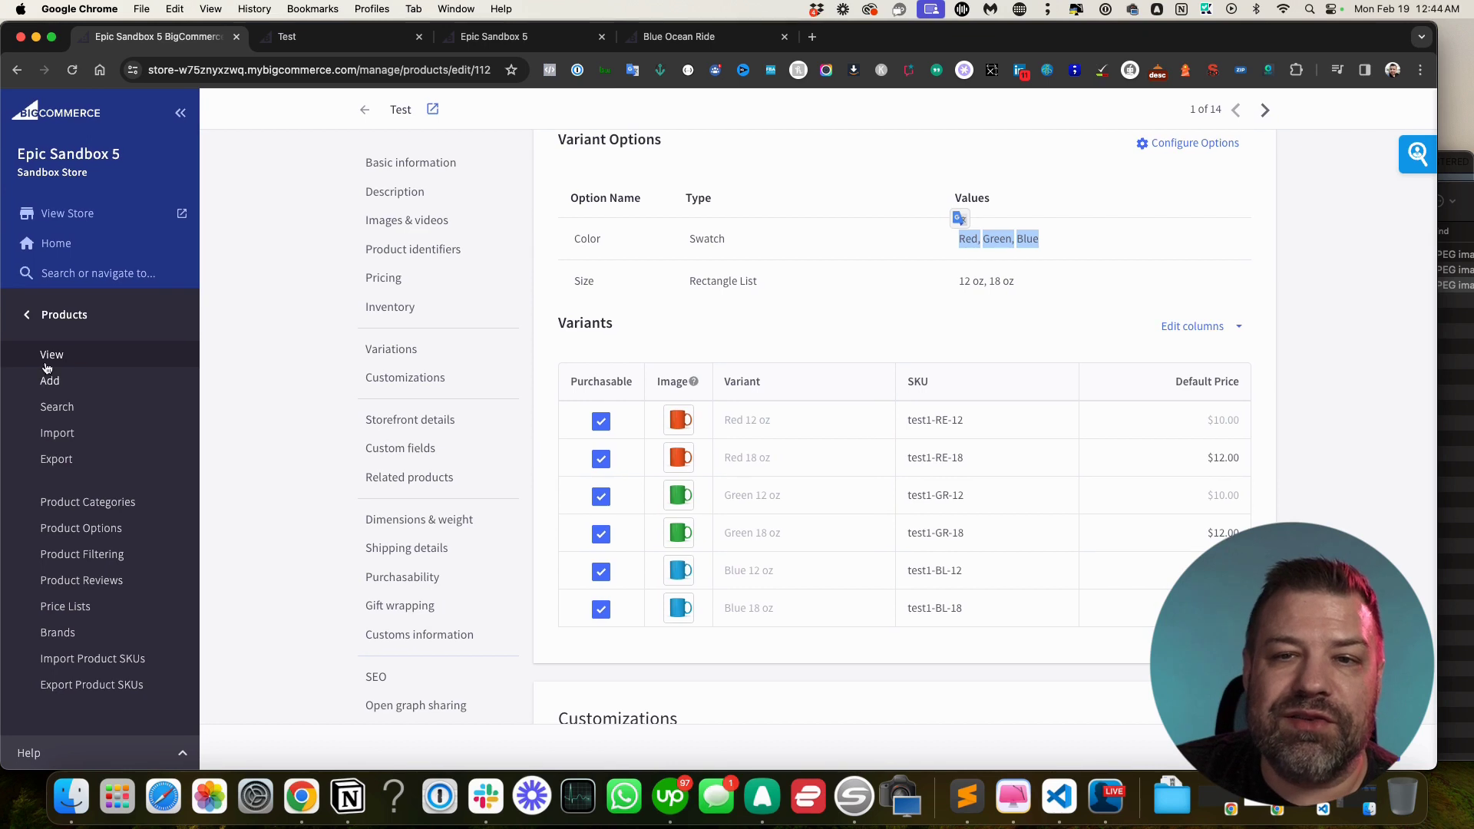
Go to the Apps marketplace from the store admin and open the BigCommerce apps site
left_click(62, 316)
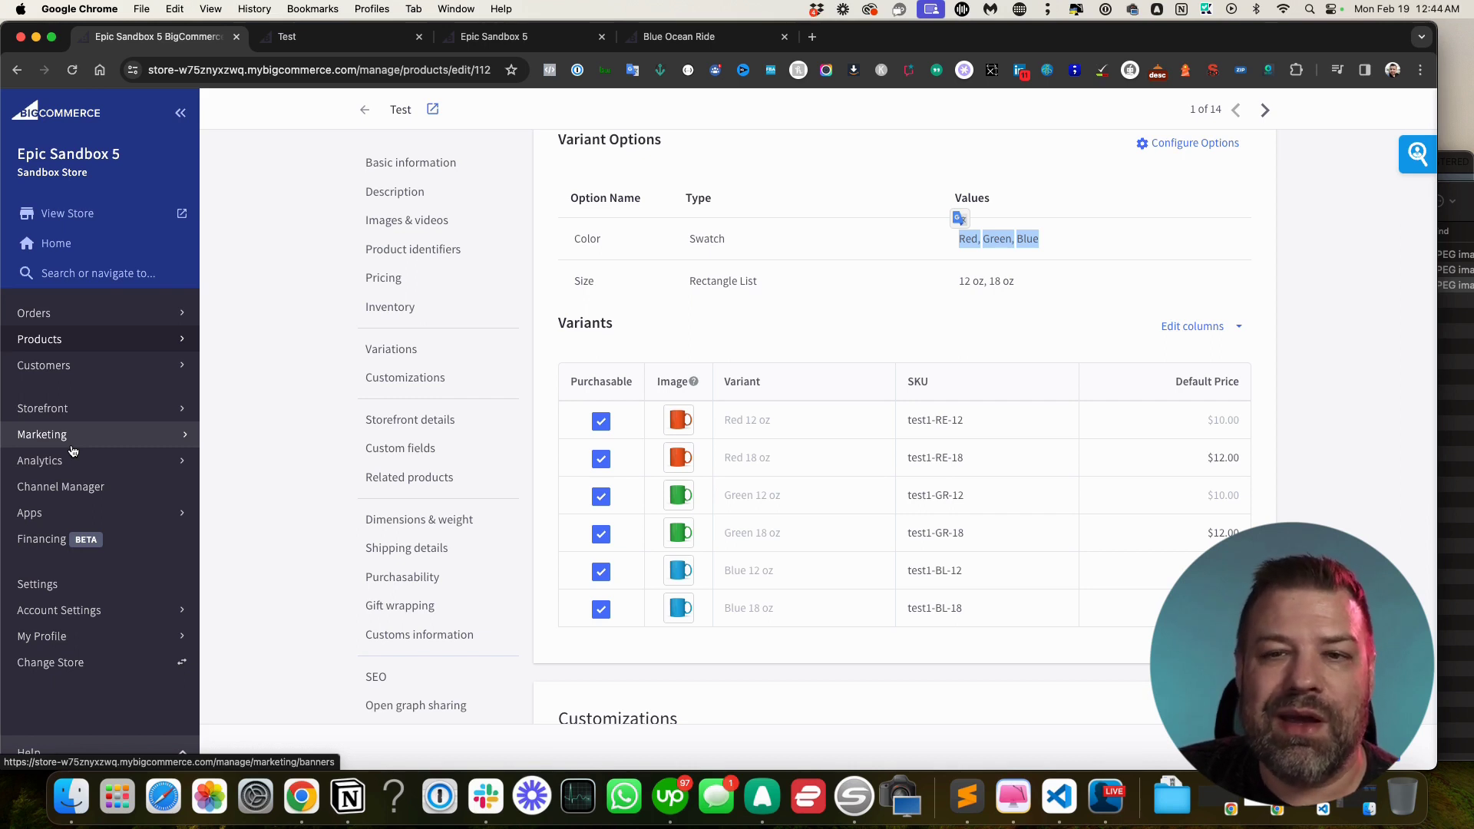
left_click(48, 514)
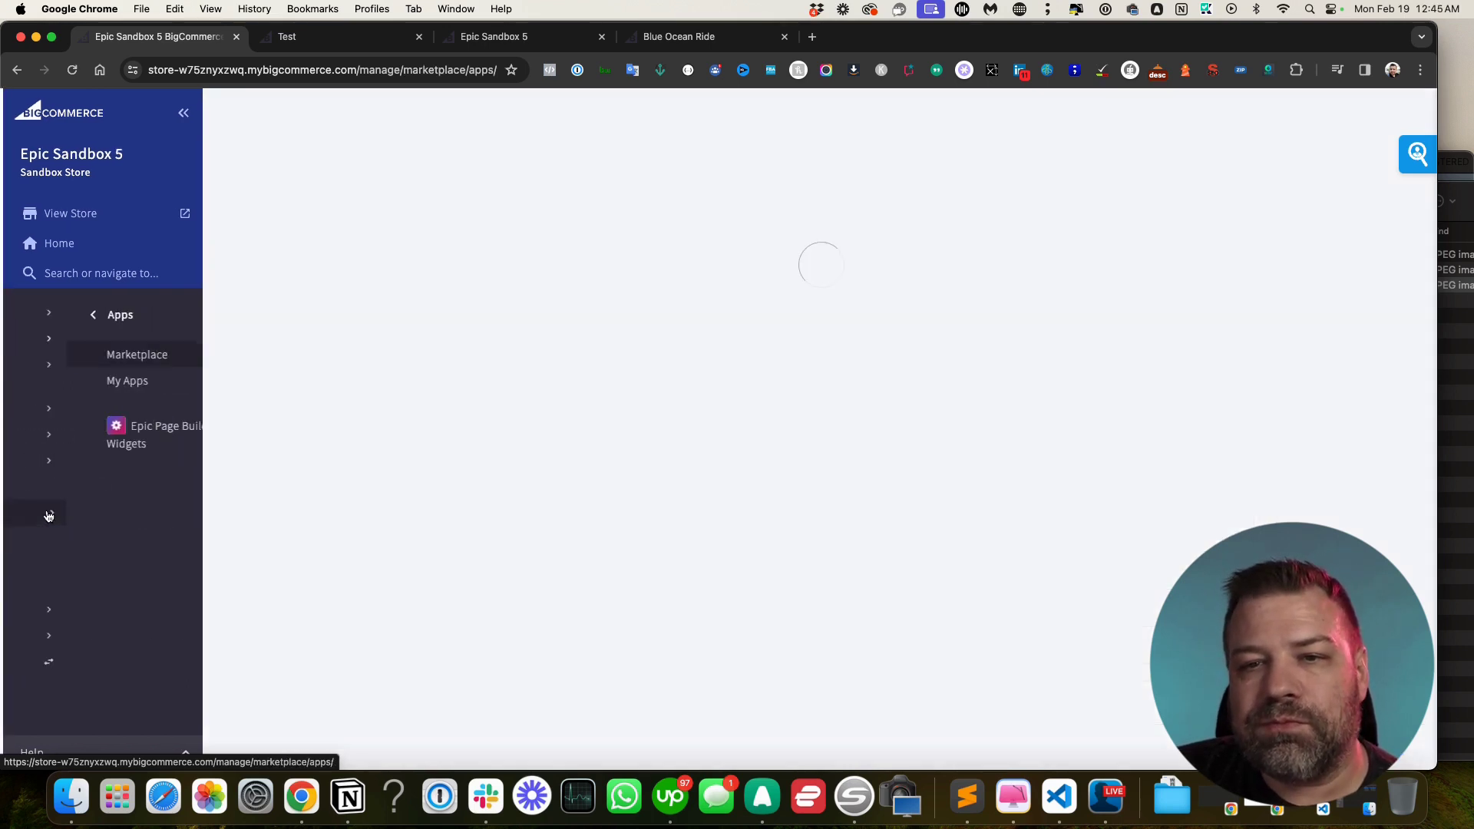
left_click(85, 367)
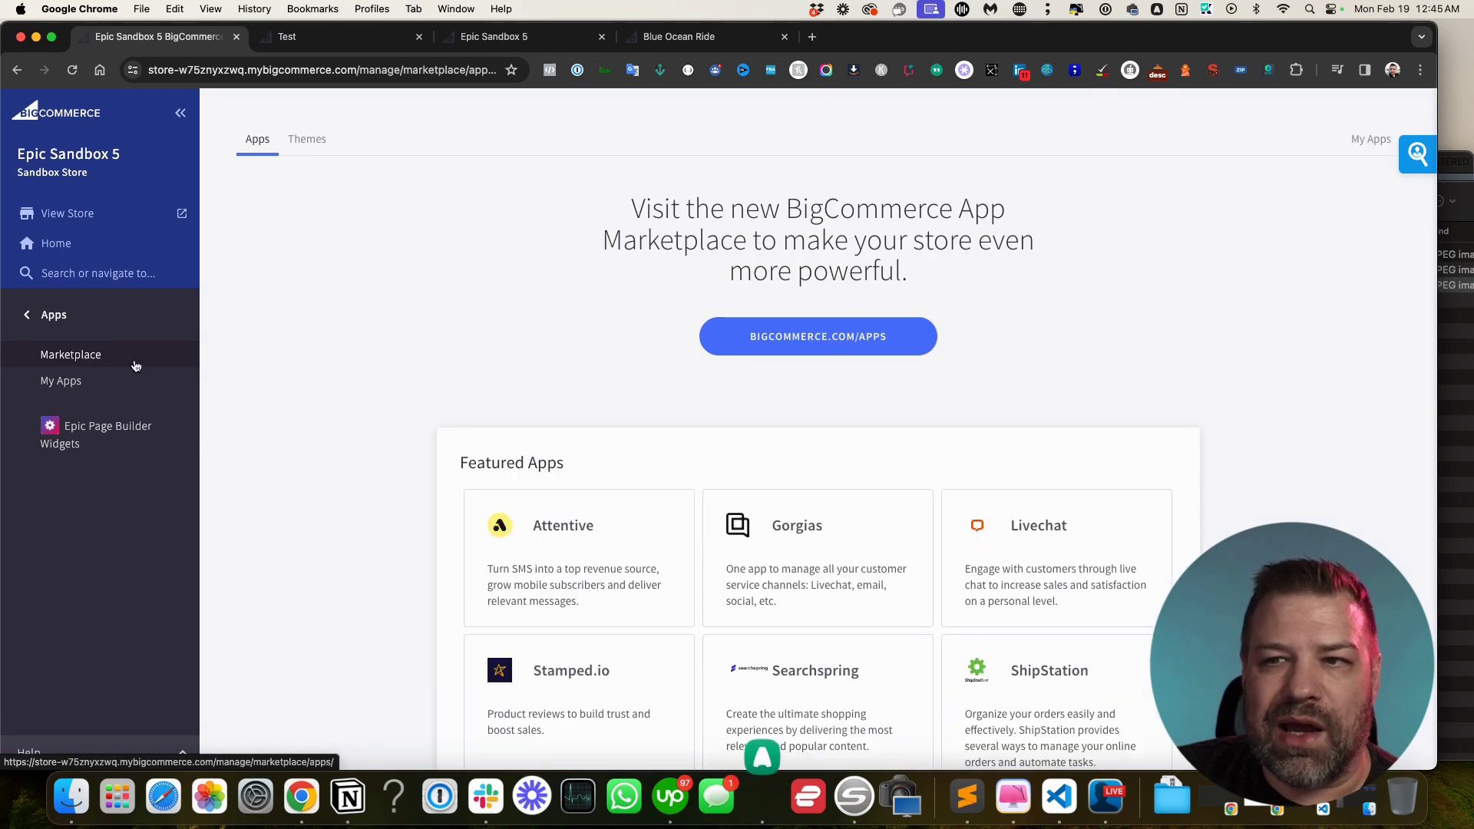
left_click(837, 338)
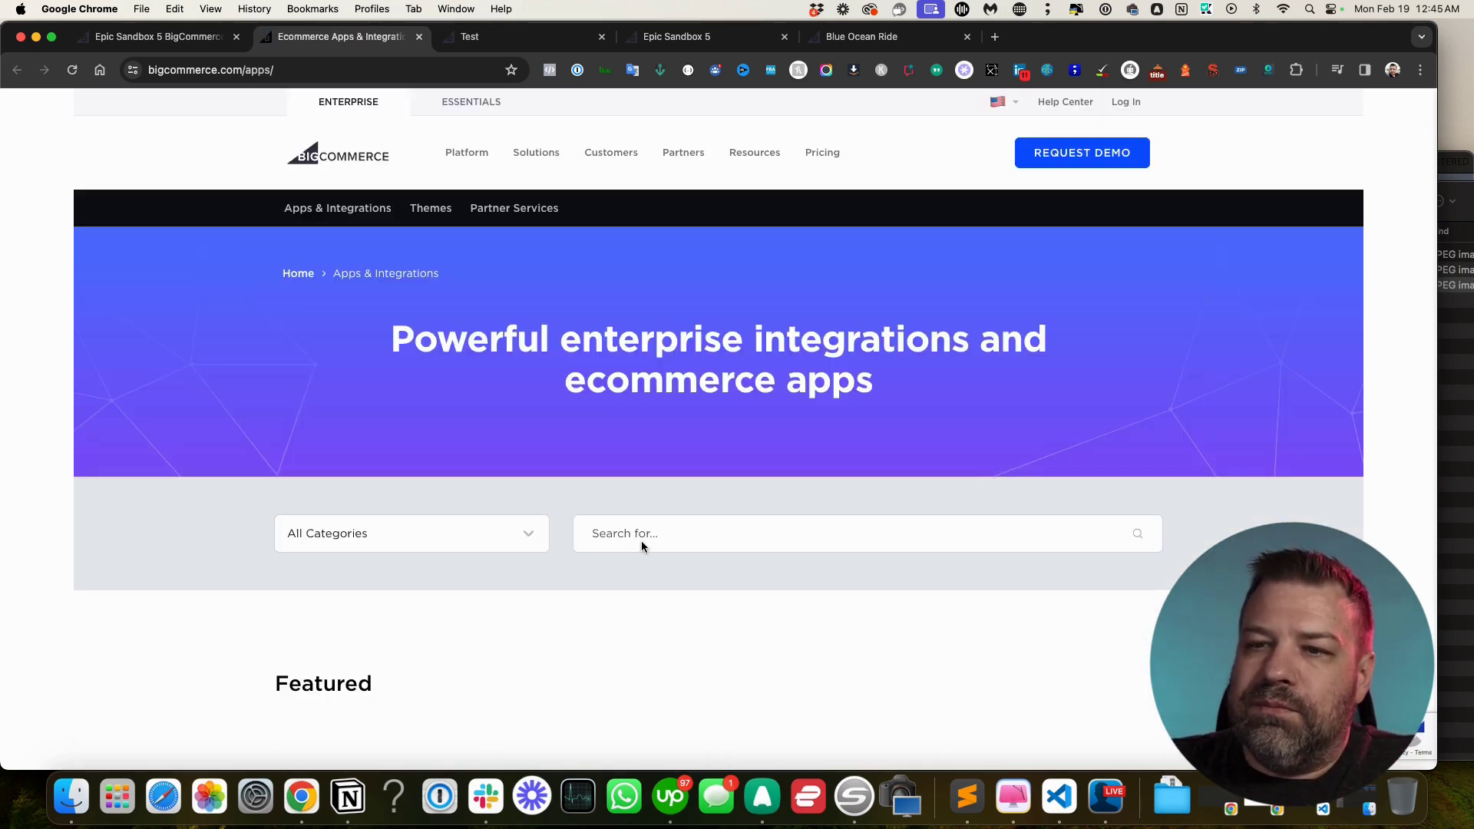
Try to search the BigCommerce apps site for "conditional option"
left_click(642, 542)
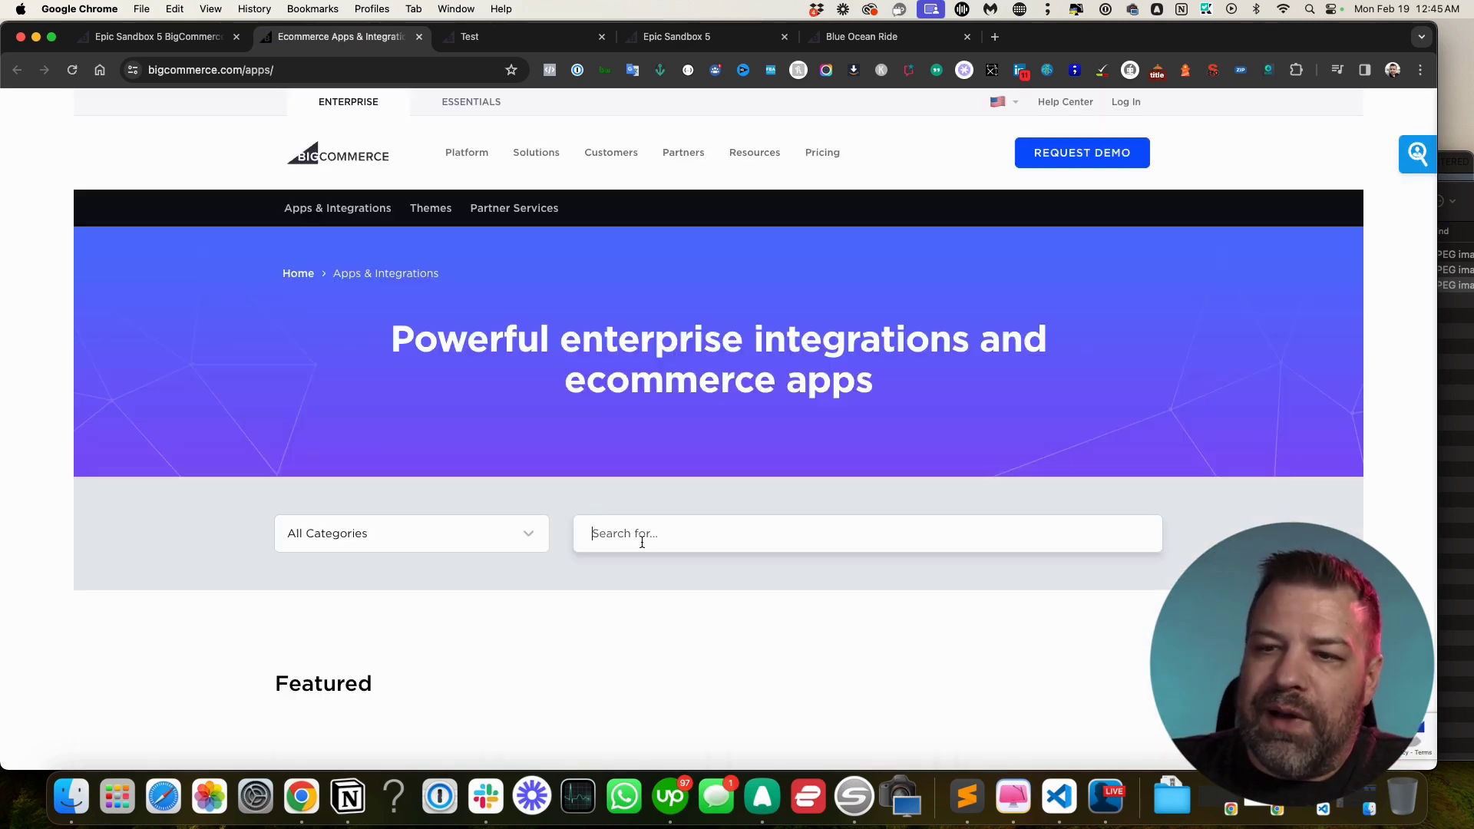
type("con")
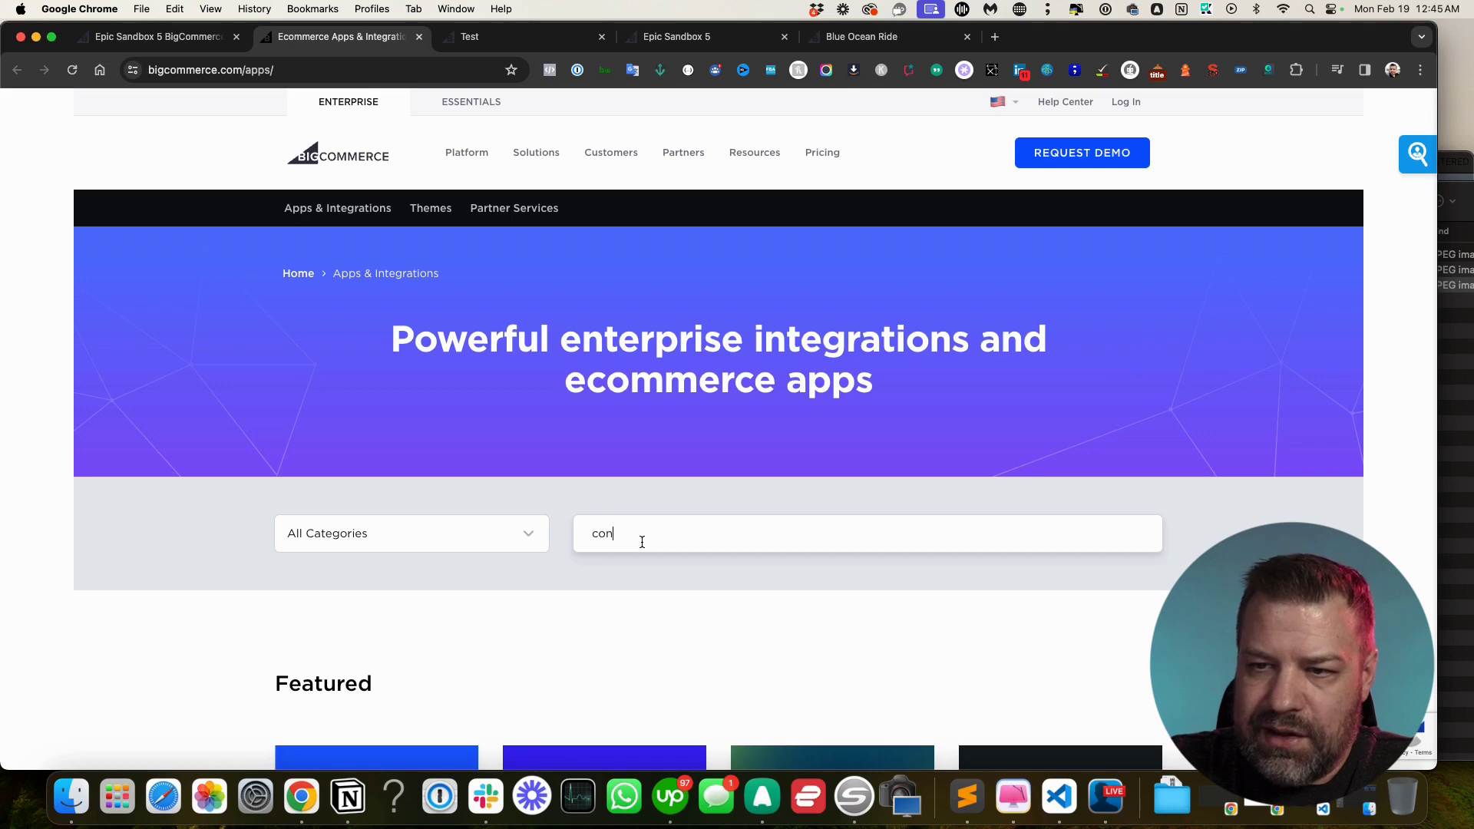
type("ditional ")
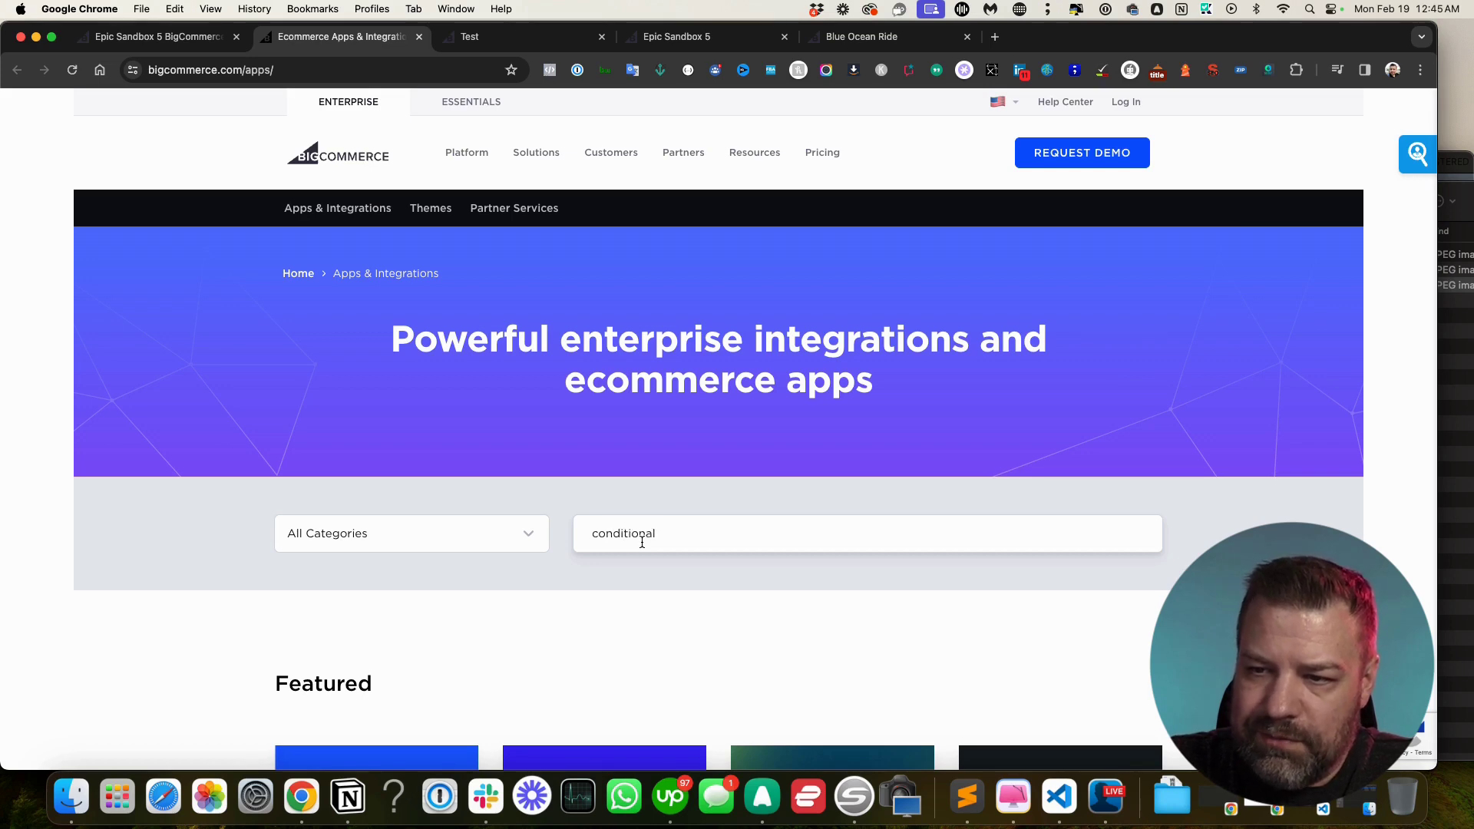
type("option")
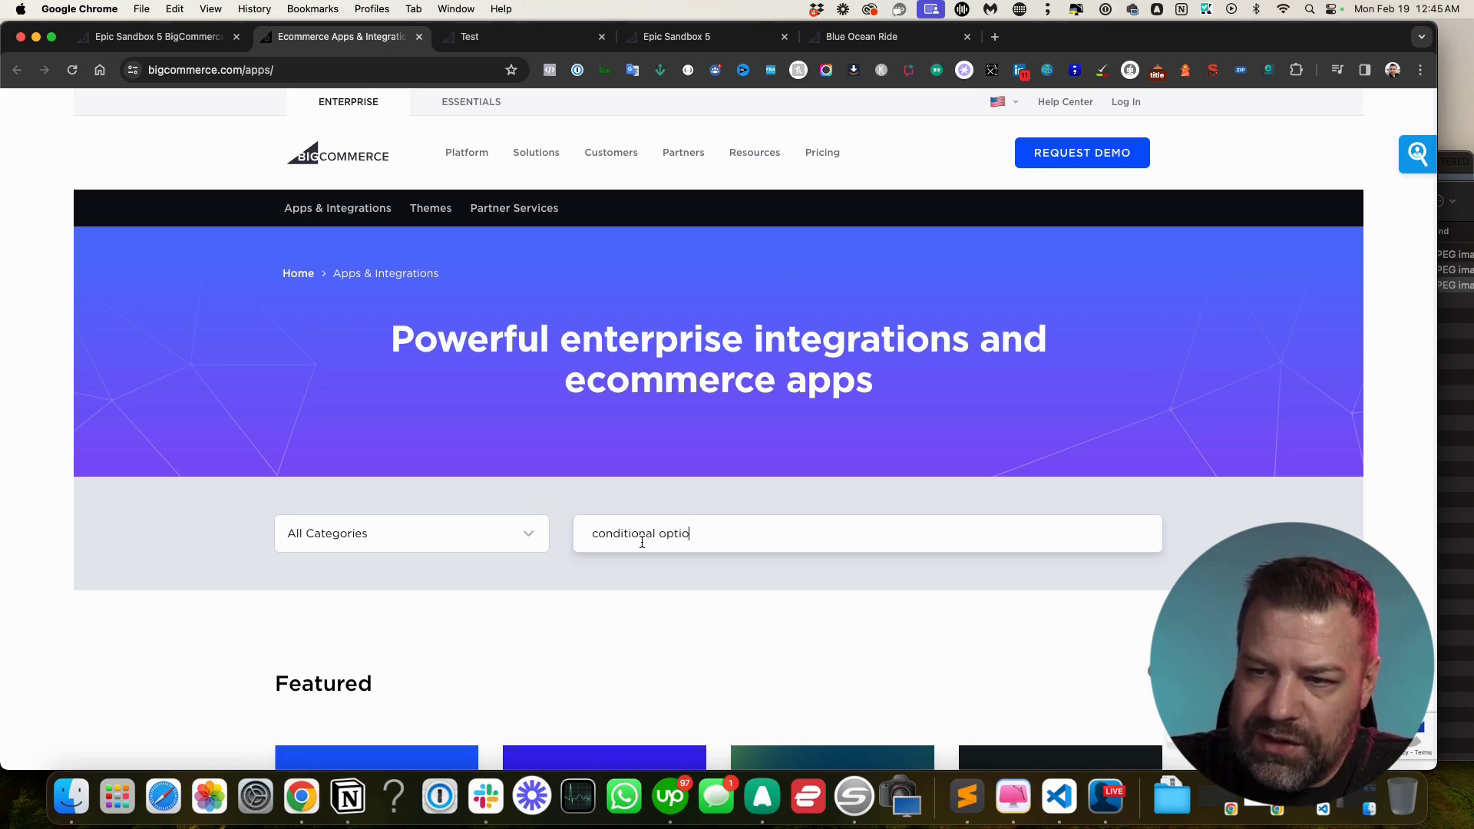
key("Return")
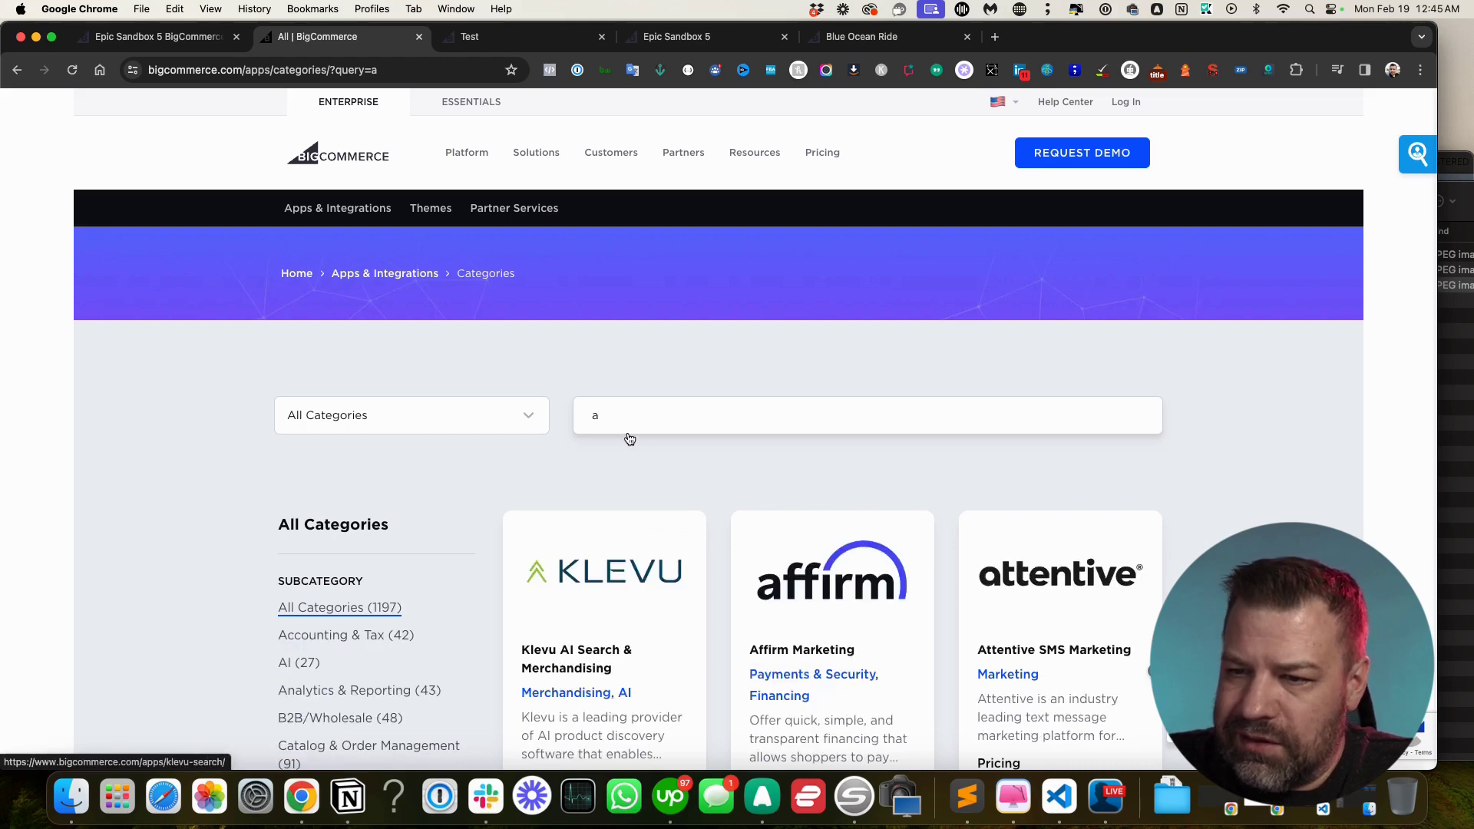
Search the apps site for "conditional" and examine the listed apps
left_click(597, 415)
type("c")
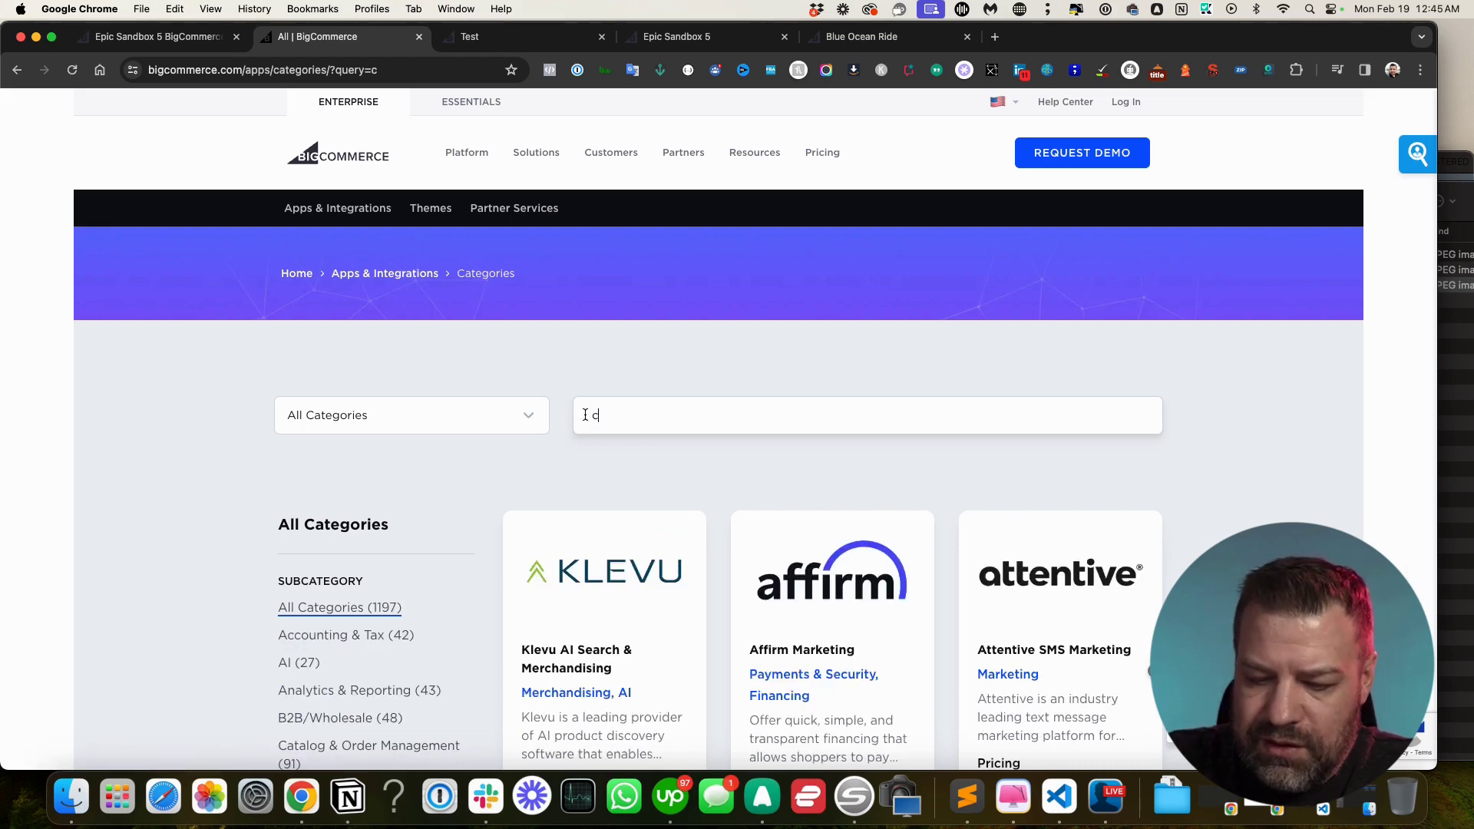
type("onditional")
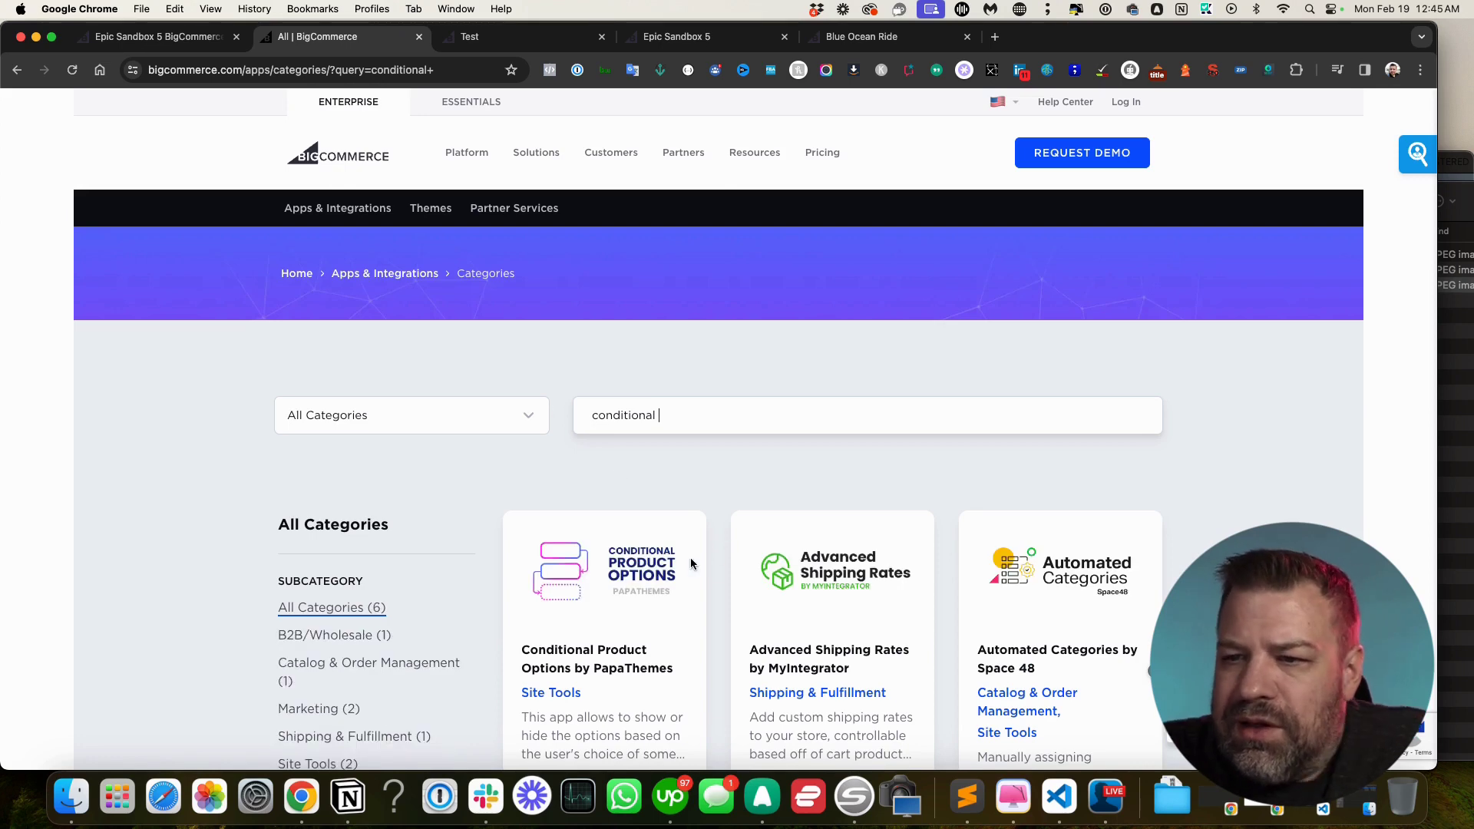
scroll(680, 563, "down", 3)
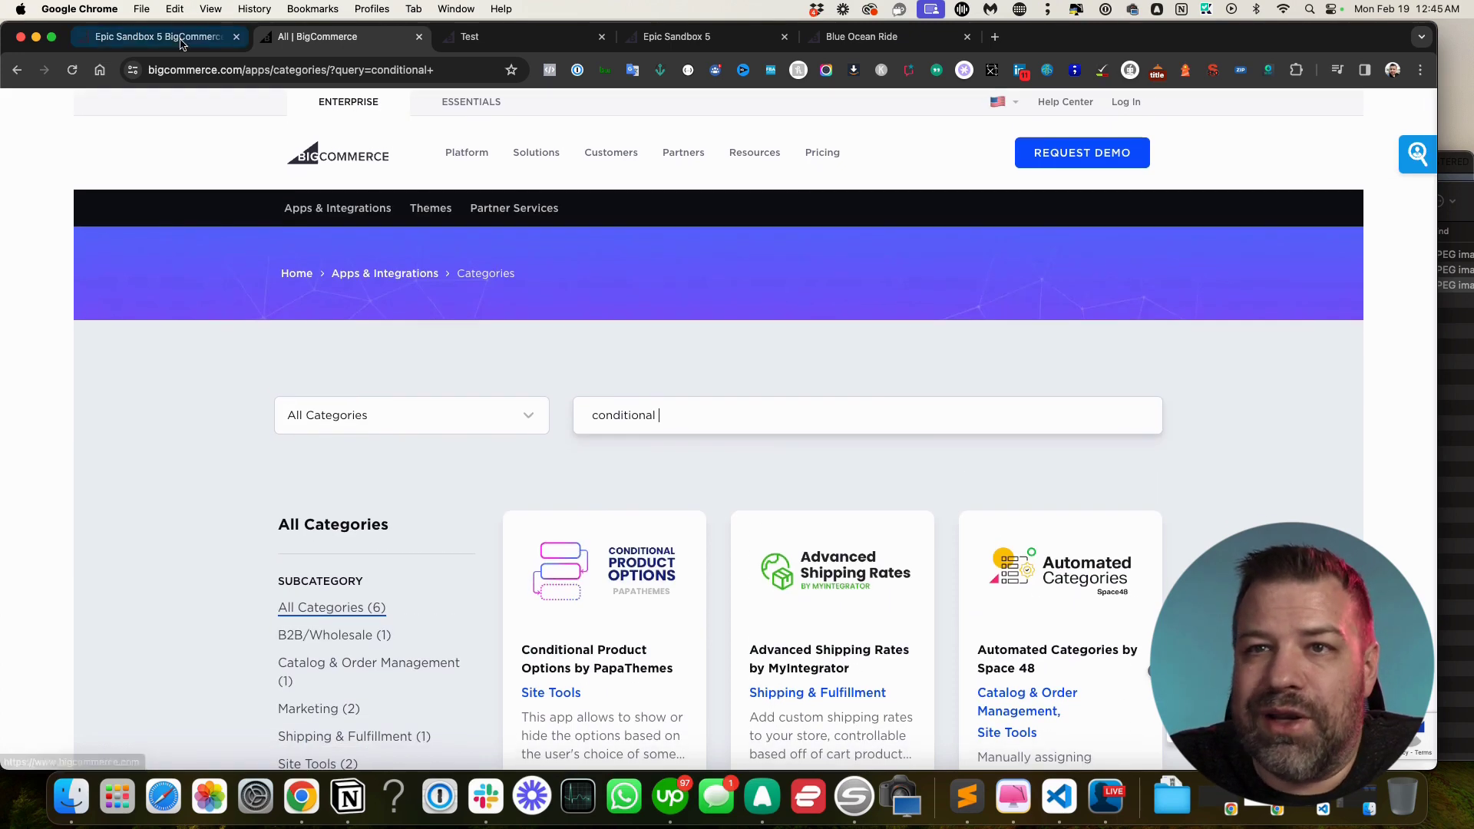
Close the apps site and open the Test product's variations in the store admin
left_click(418, 37)
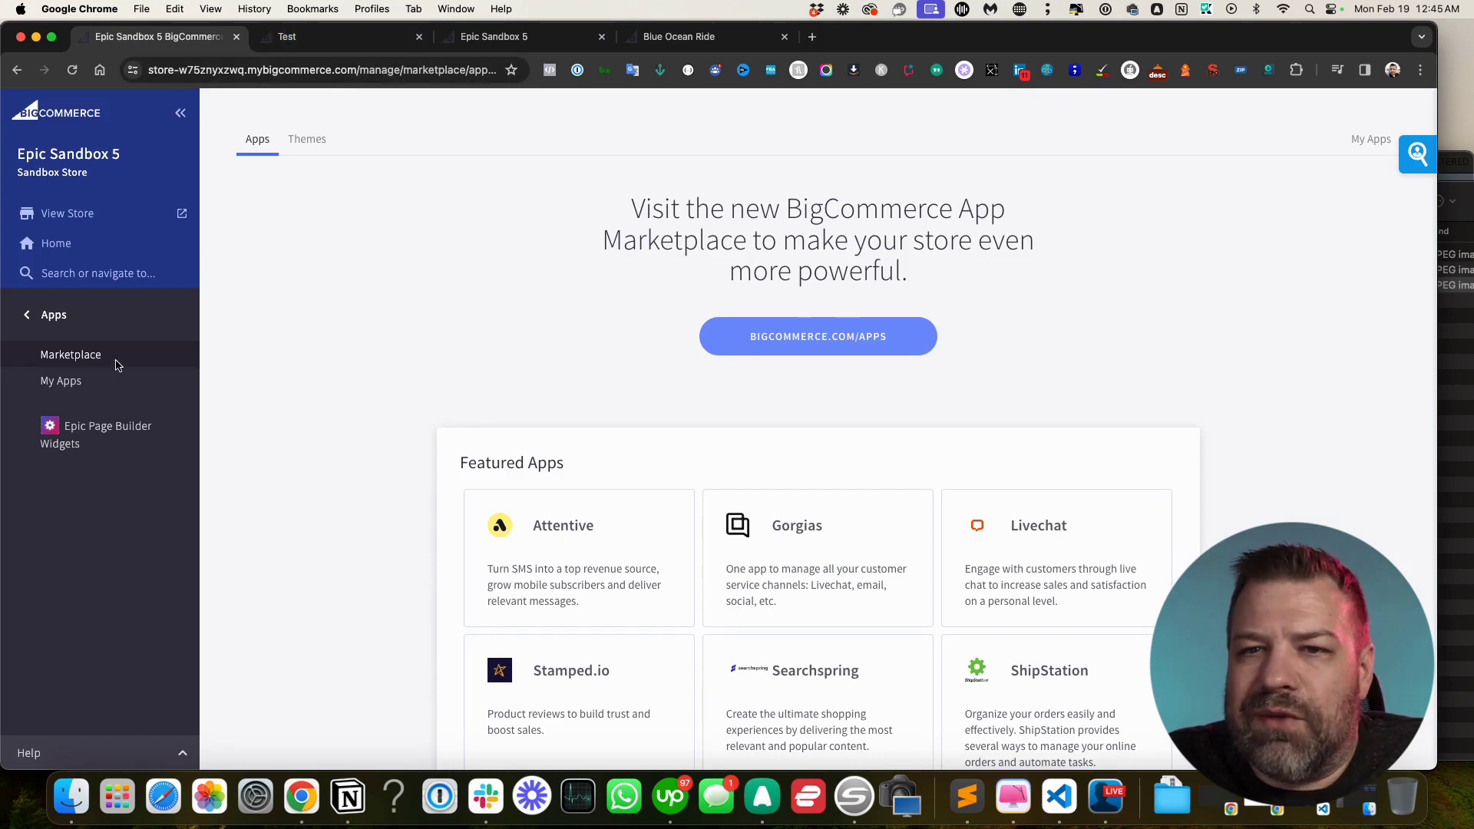
left_click(52, 316)
left_click(50, 339)
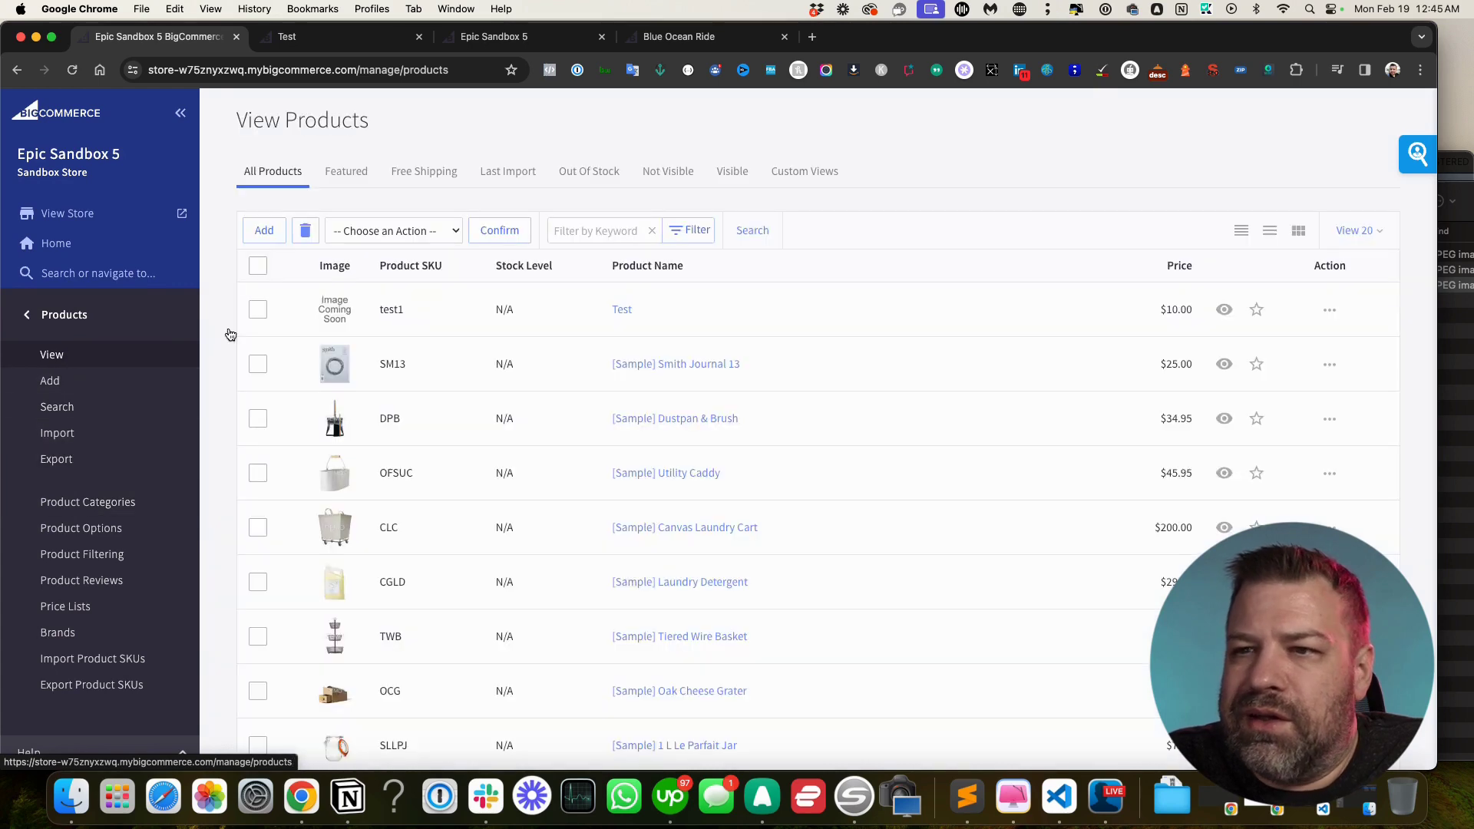
left_click(616, 309)
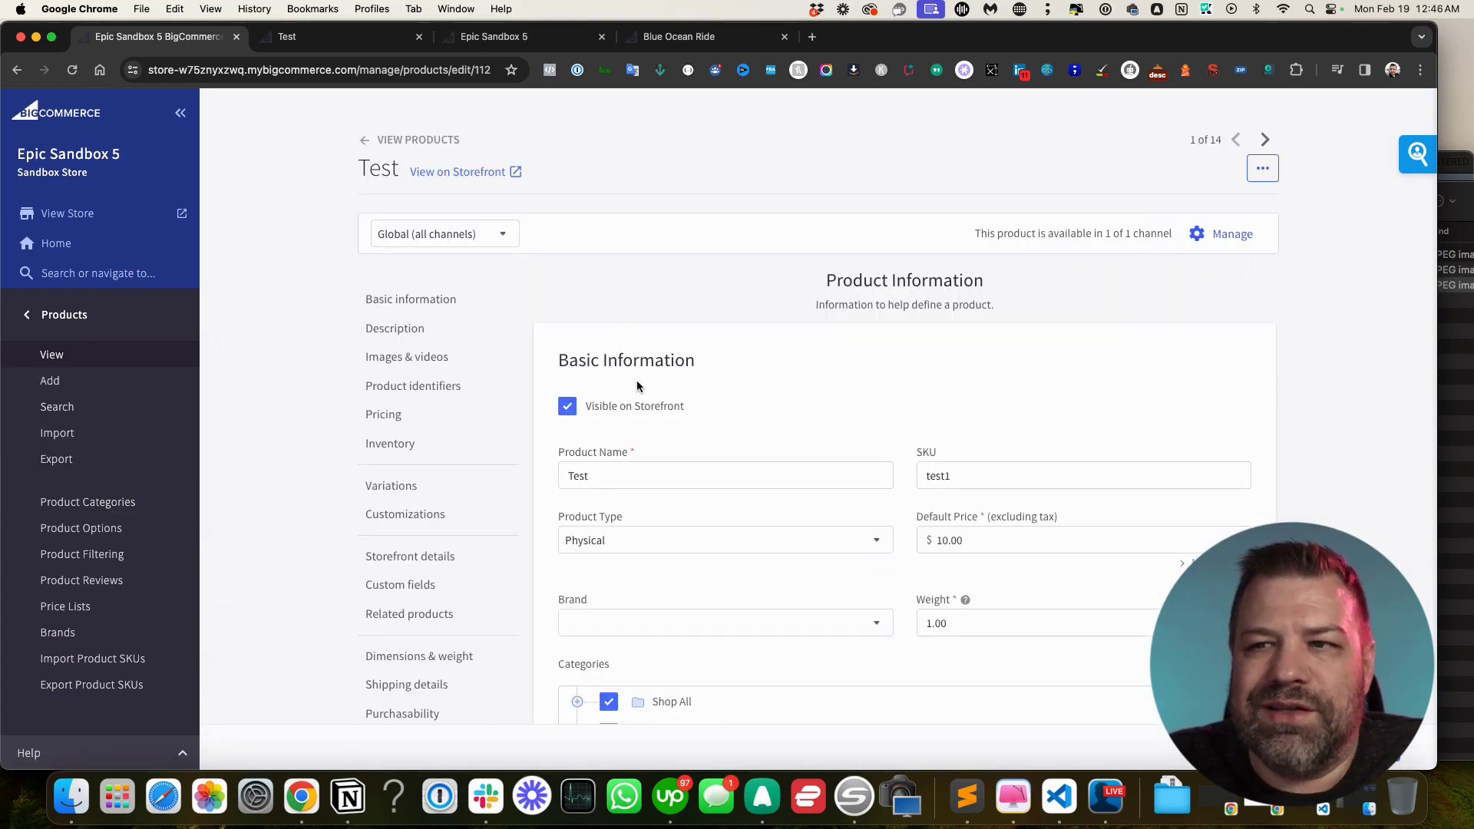
left_click(393, 487)
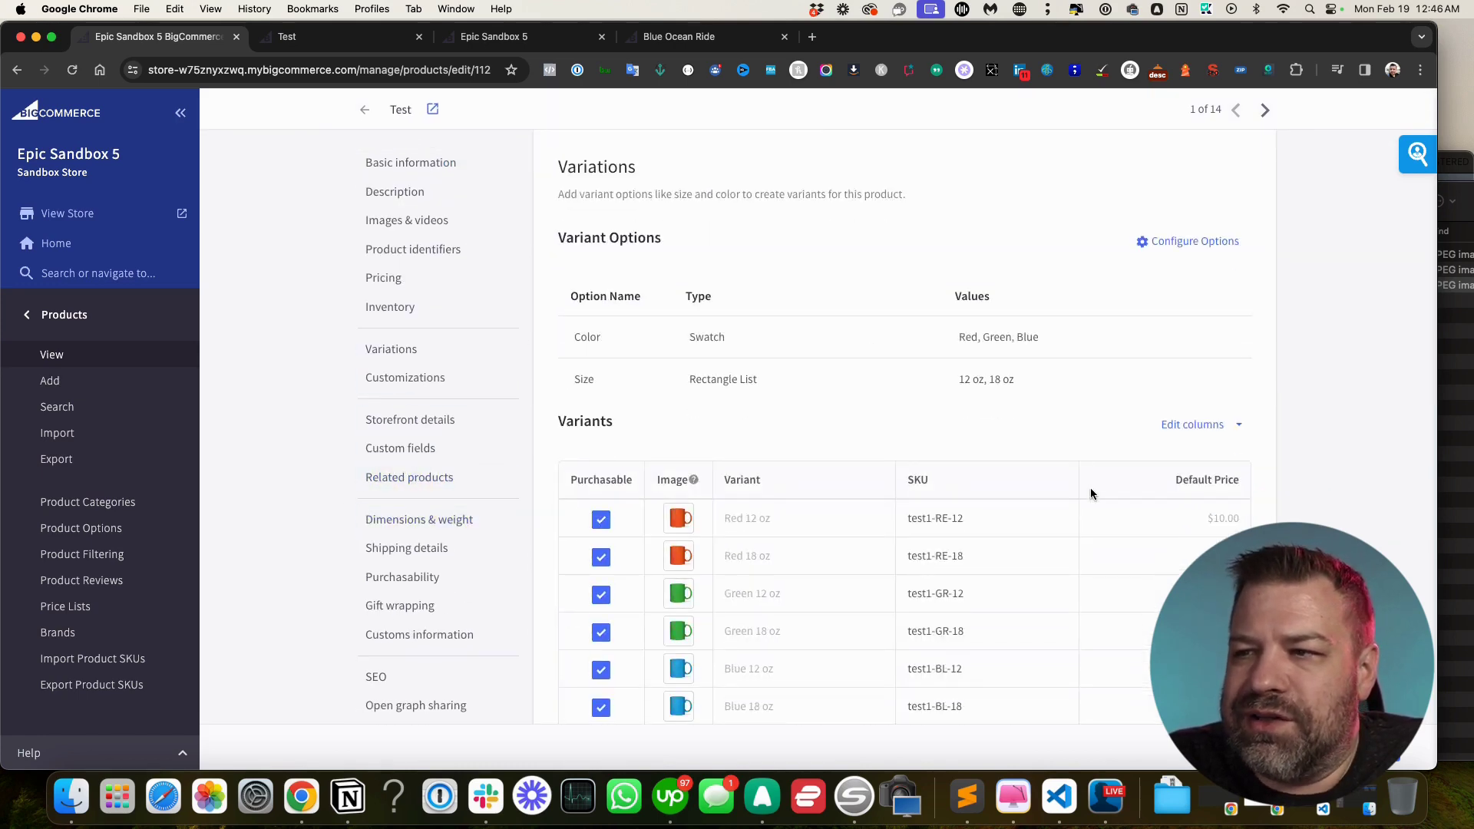
Review the available columns for the Test product's variants table and add the MSRP column
scroll(1069, 623, "down", 2)
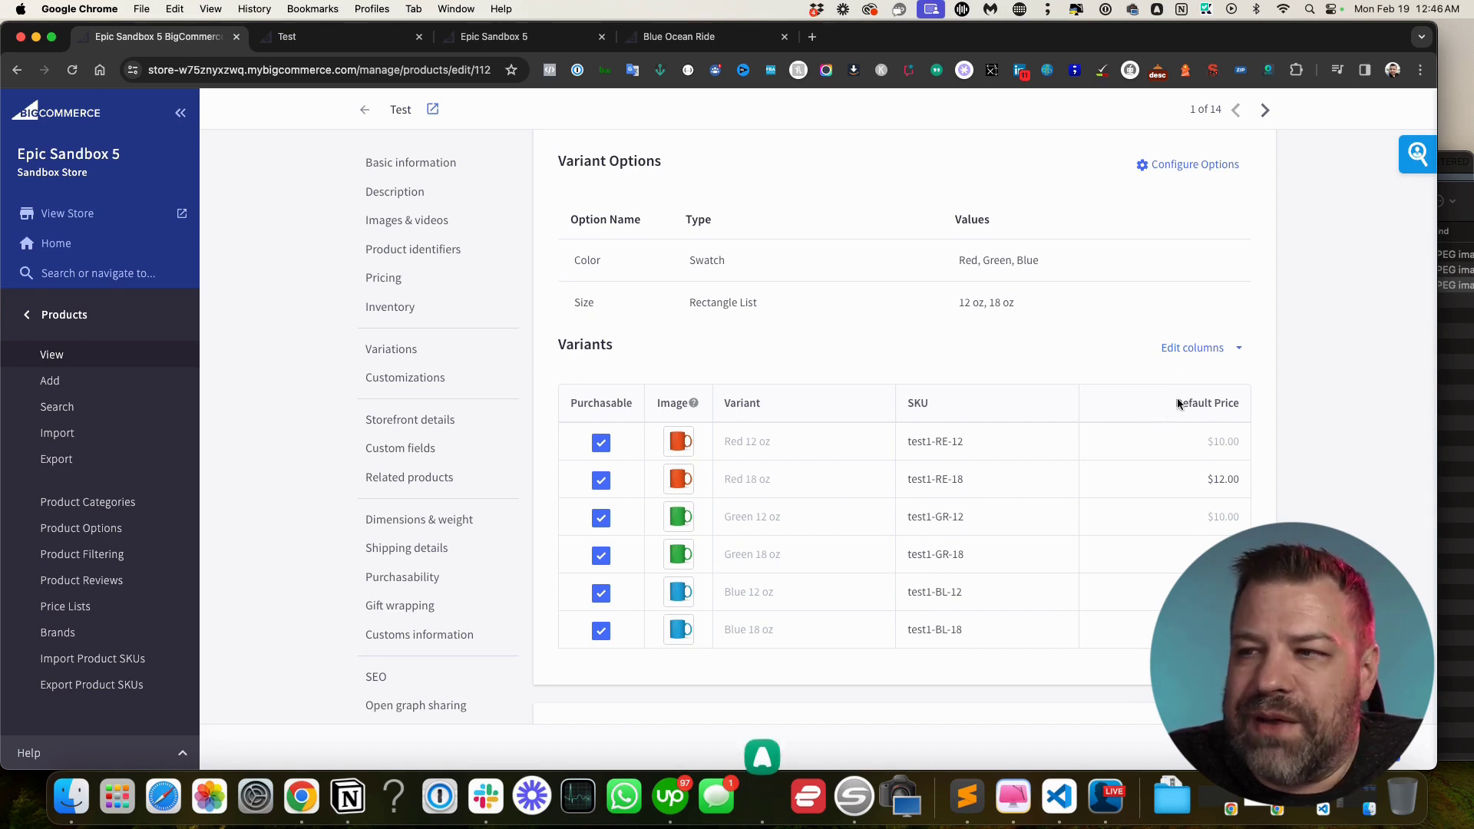
scroll(1215, 332, "down", 2)
scroll(1216, 332, "down", 1)
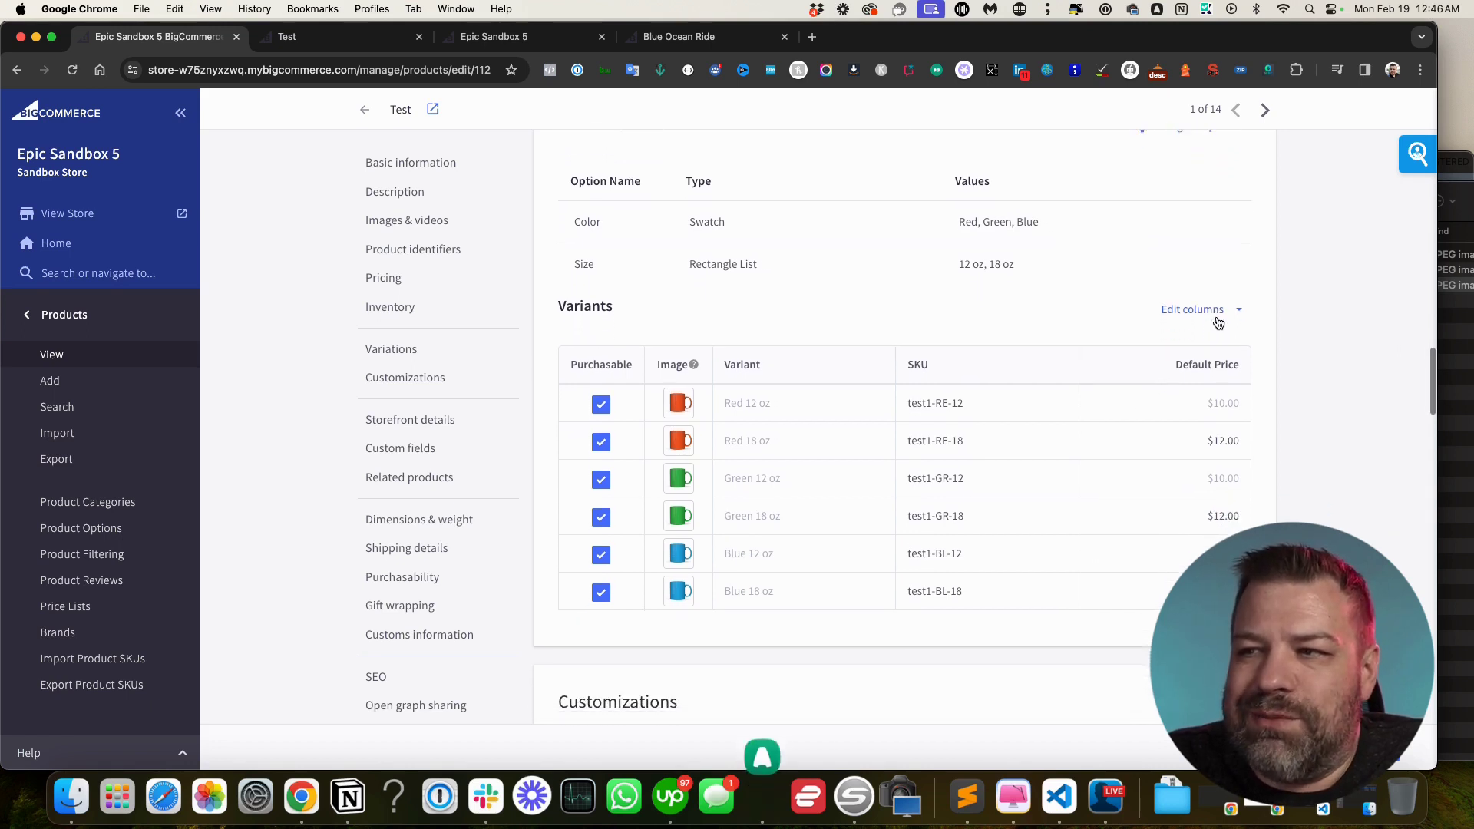
left_click(1232, 307)
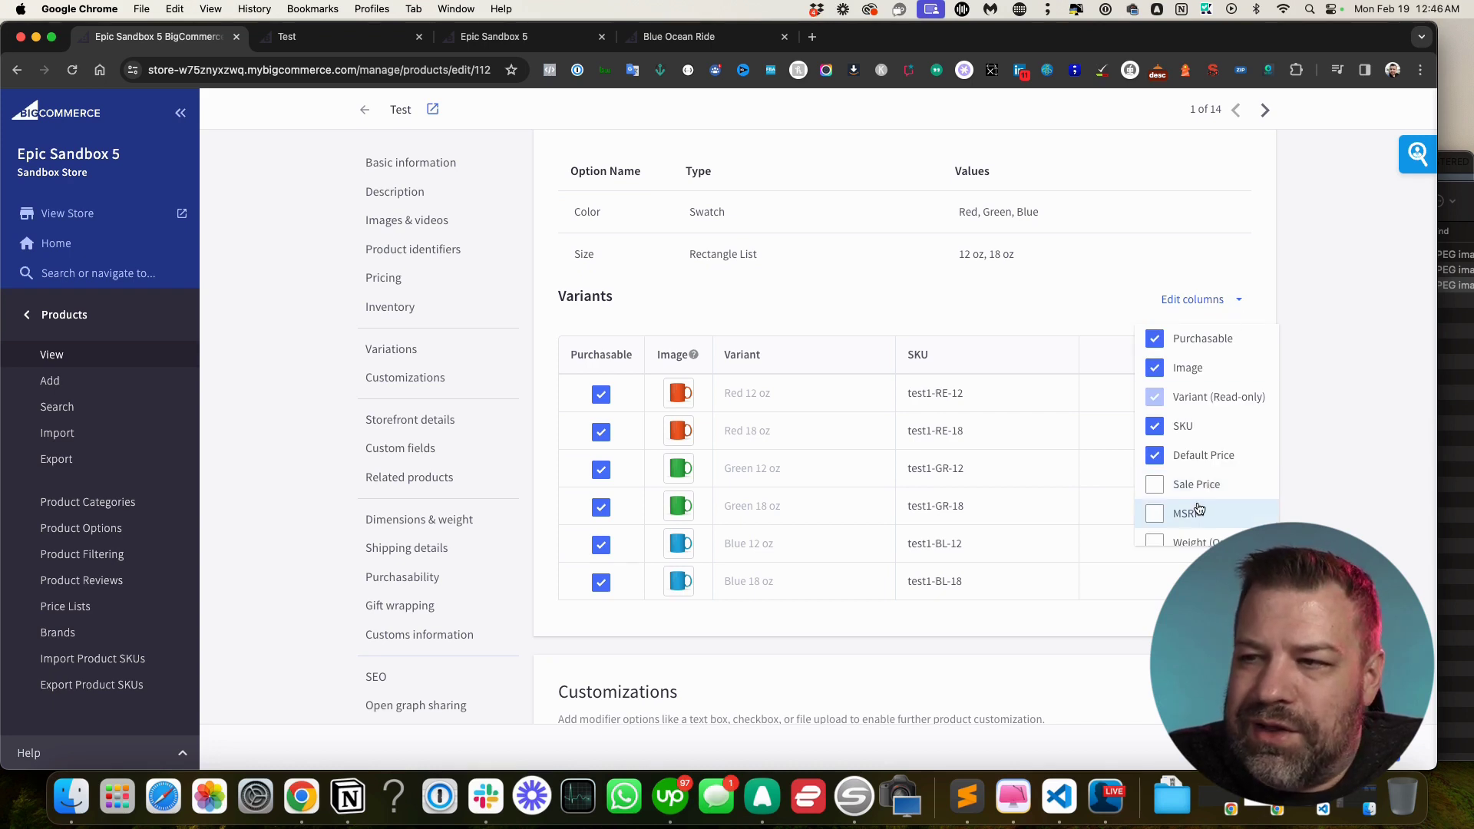
scroll(1203, 508, "down", 4)
scroll(1202, 507, "down", 5)
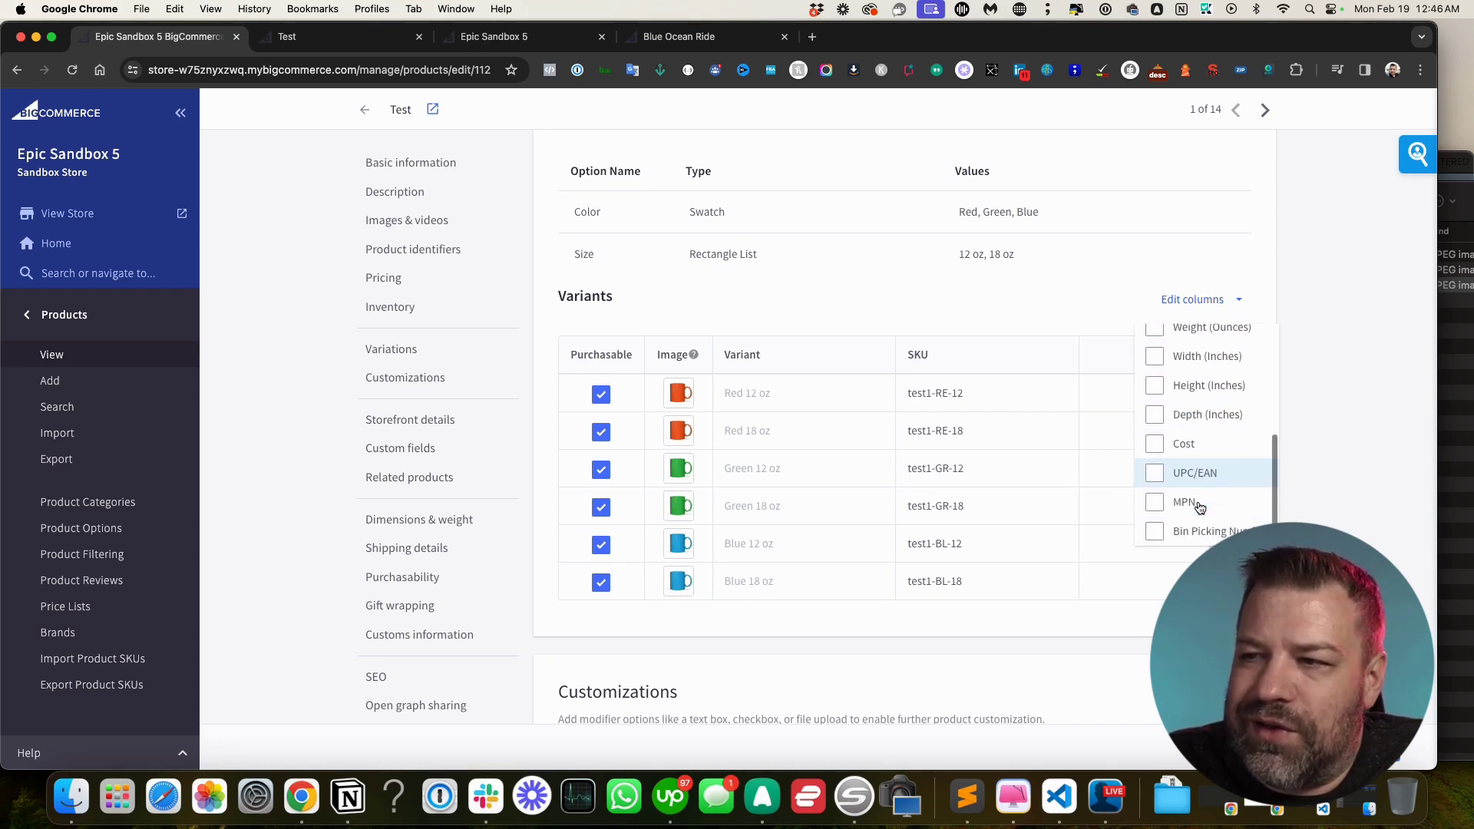
scroll(1232, 399, "up", 8)
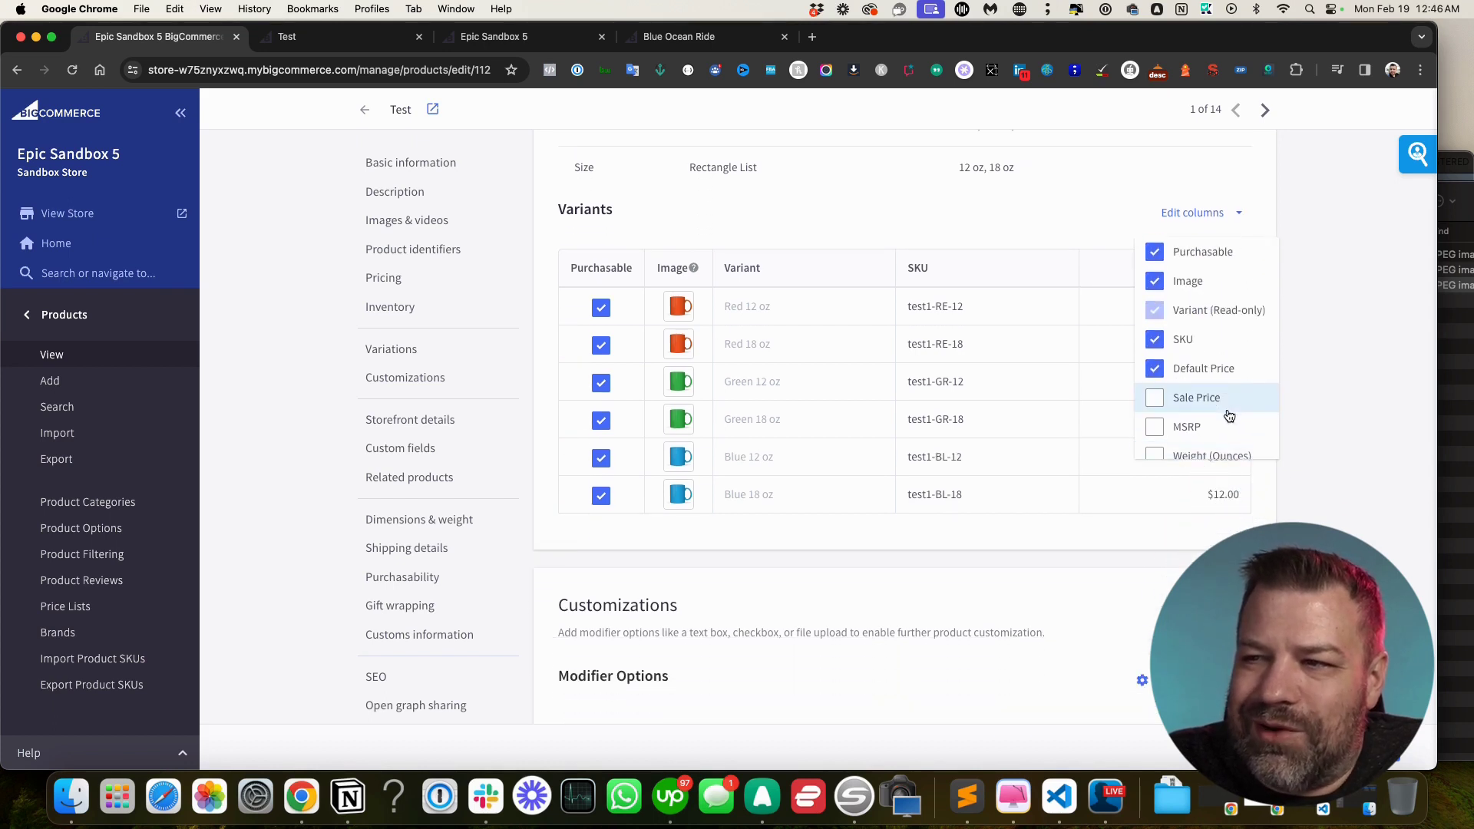
scroll(1211, 431, "up", 1)
left_click(1158, 476)
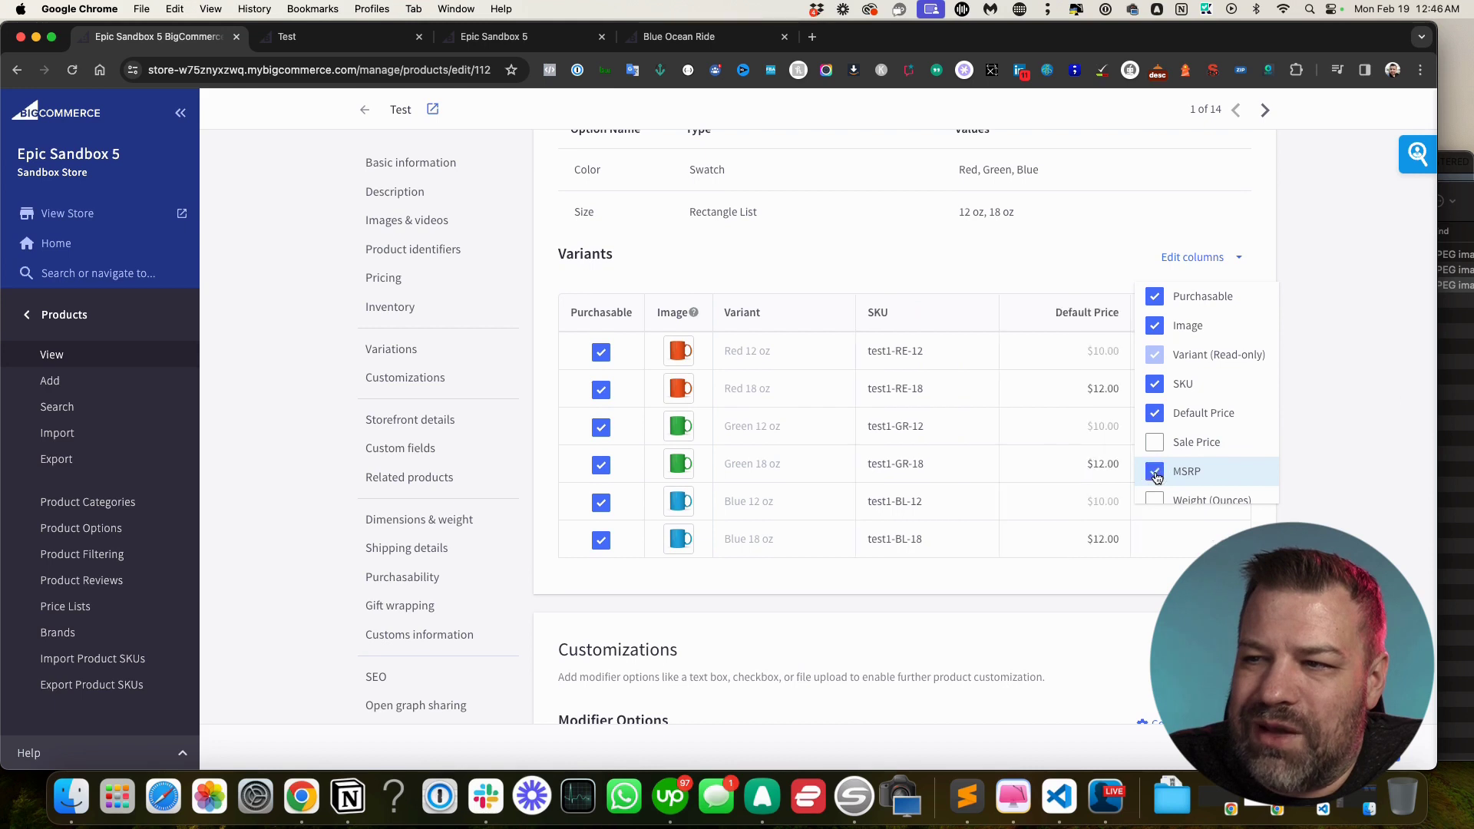
left_click(1309, 319)
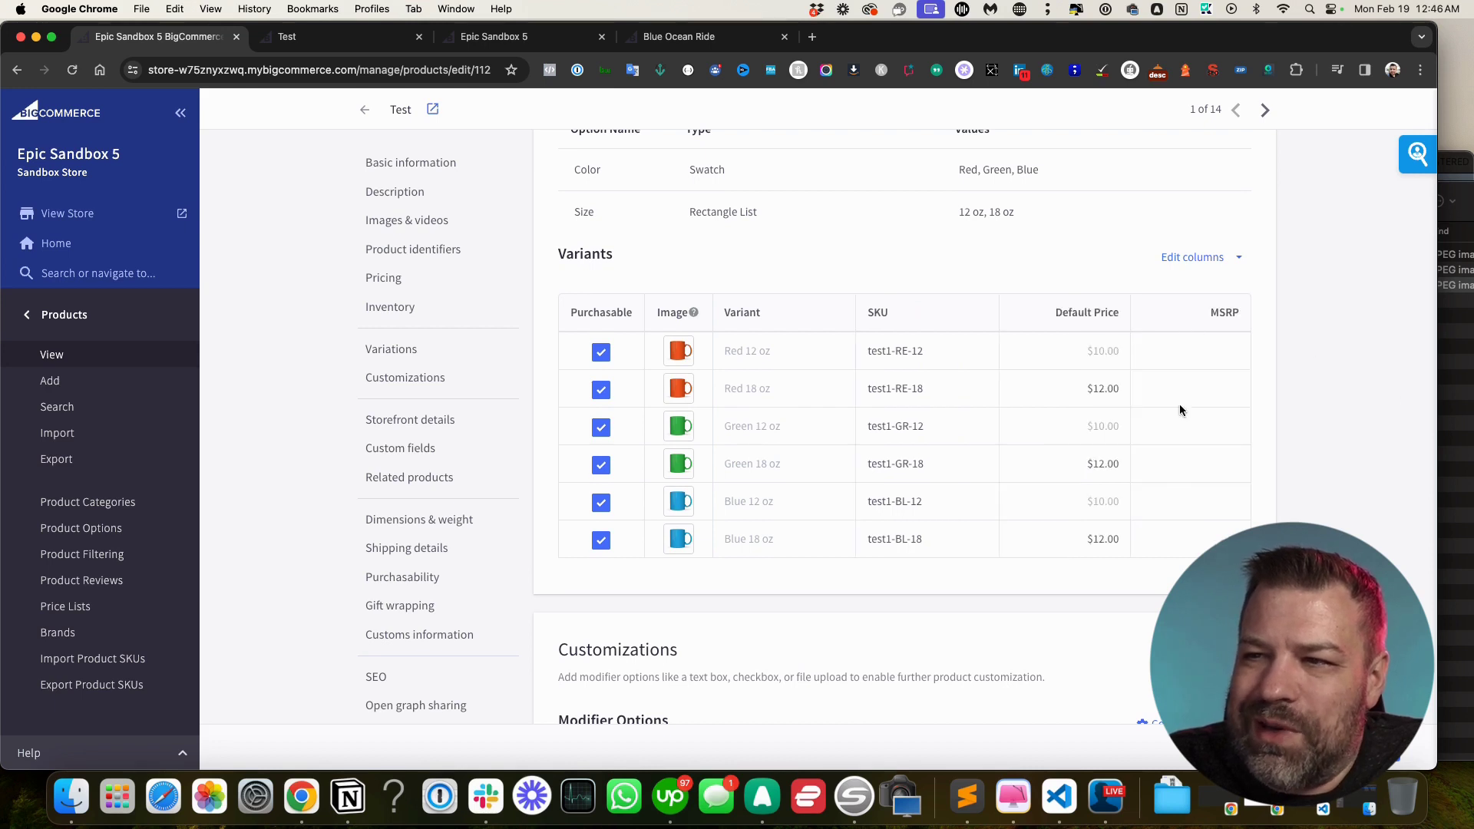
Set the Red 12 oz variant's MSRP to $15 and fill that value down to all the other variants
type("15")
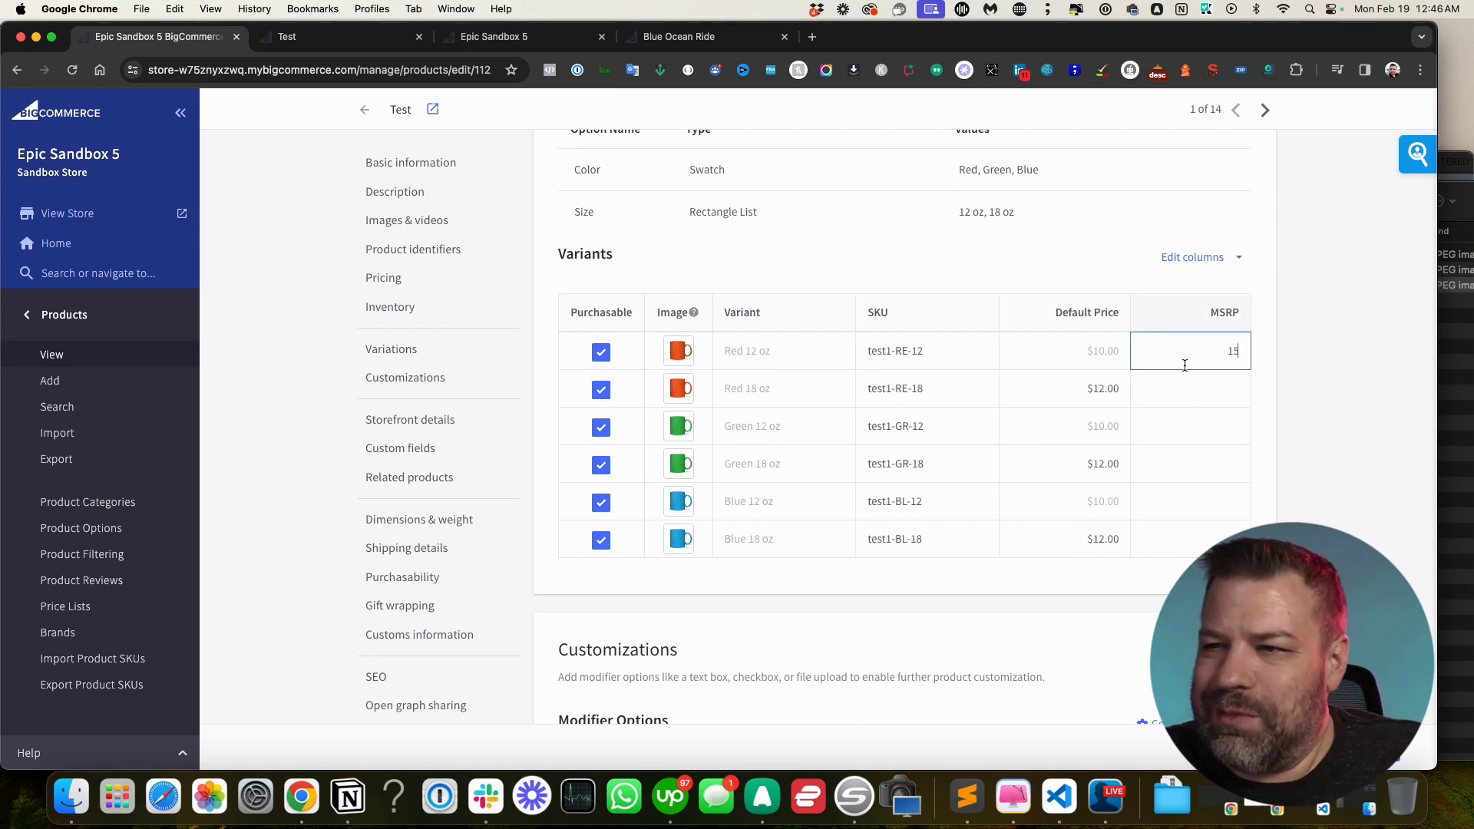
left_click(1199, 400)
left_click(1207, 354)
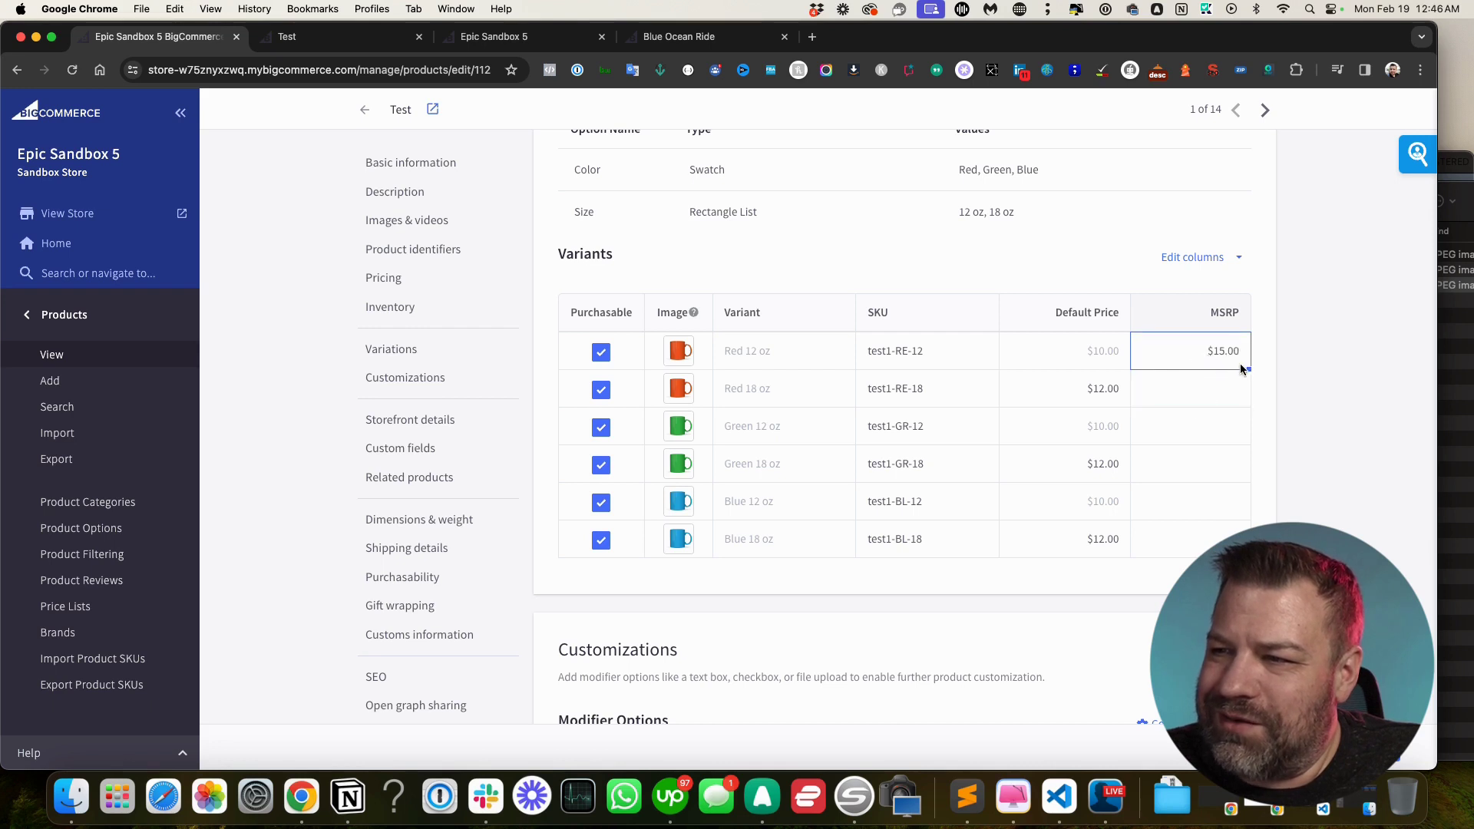
left_click_drag(1247, 374, 1246, 547)
Set the MSRP of the Red, Green and Blue 18 oz variants to $20
left_click(1204, 394)
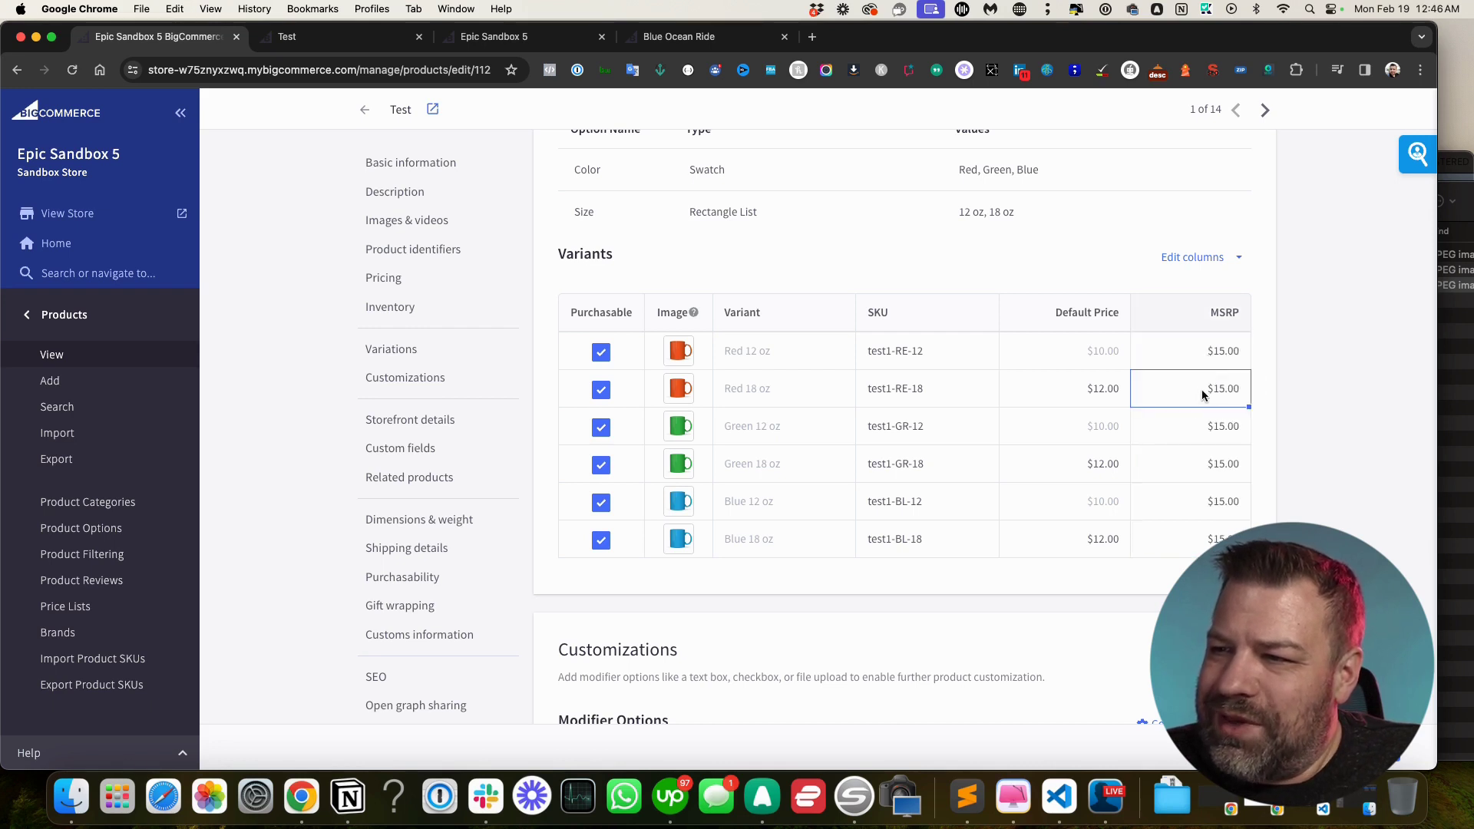
type("20")
key("Return")
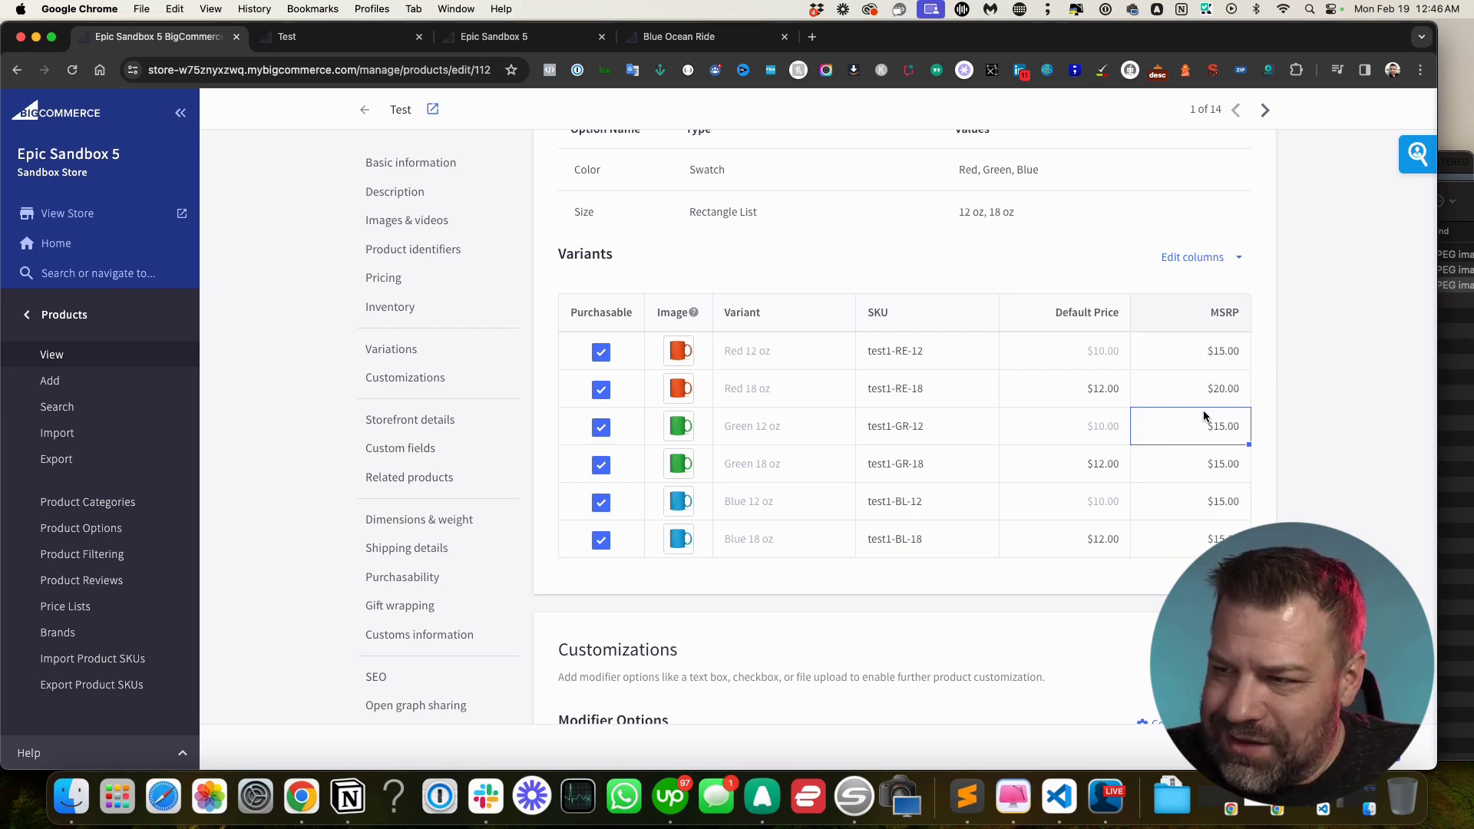
key("Up")
key("super+c")
key("Down")
key("Down")
key("super+v")
key("Down")
key("Down")
key("super+v")
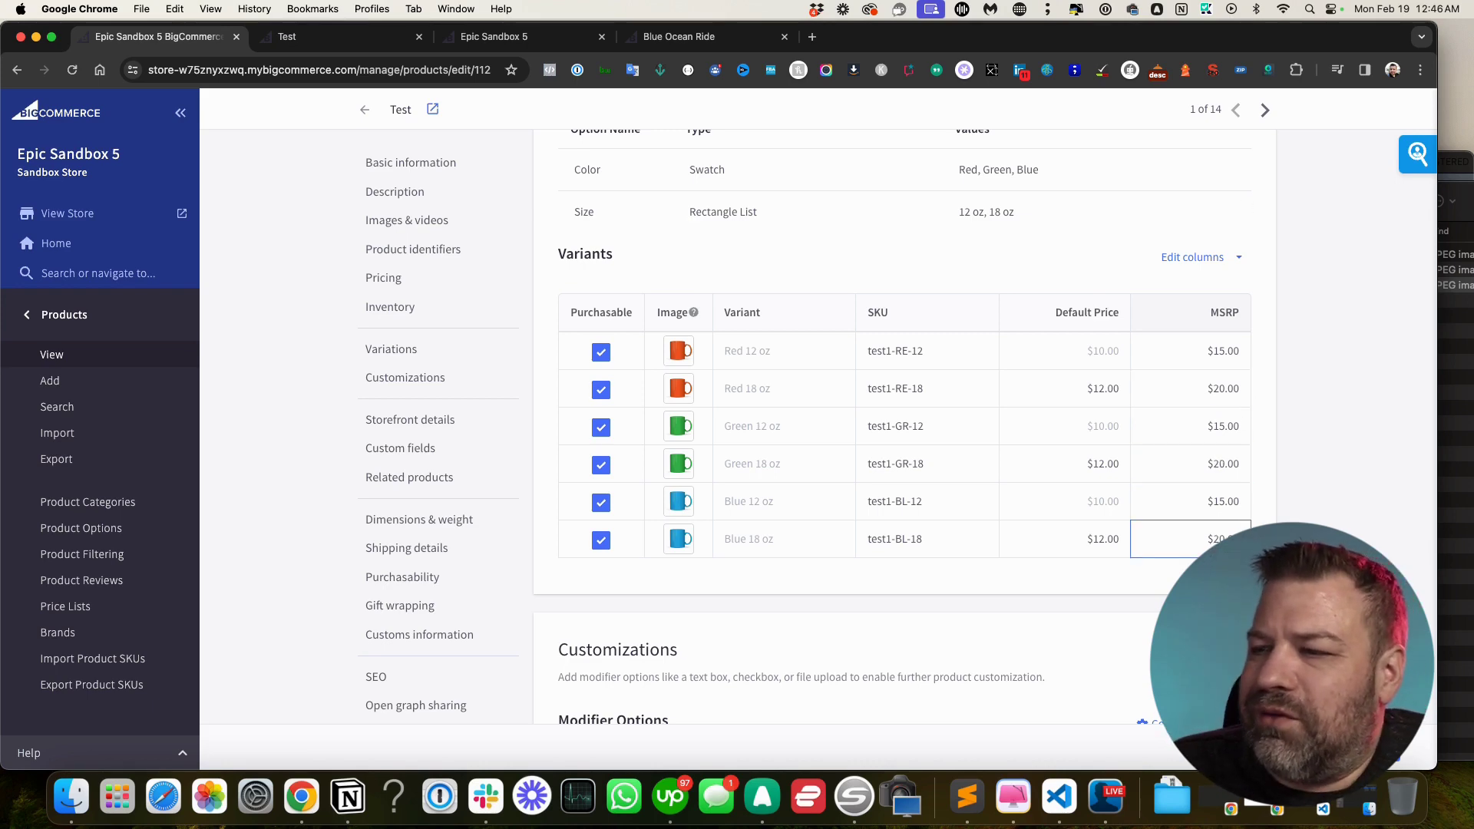
Save the Test product, check its MSRP on the storefront page, and return to the product's variants in the store admin
left_click(1374, 752)
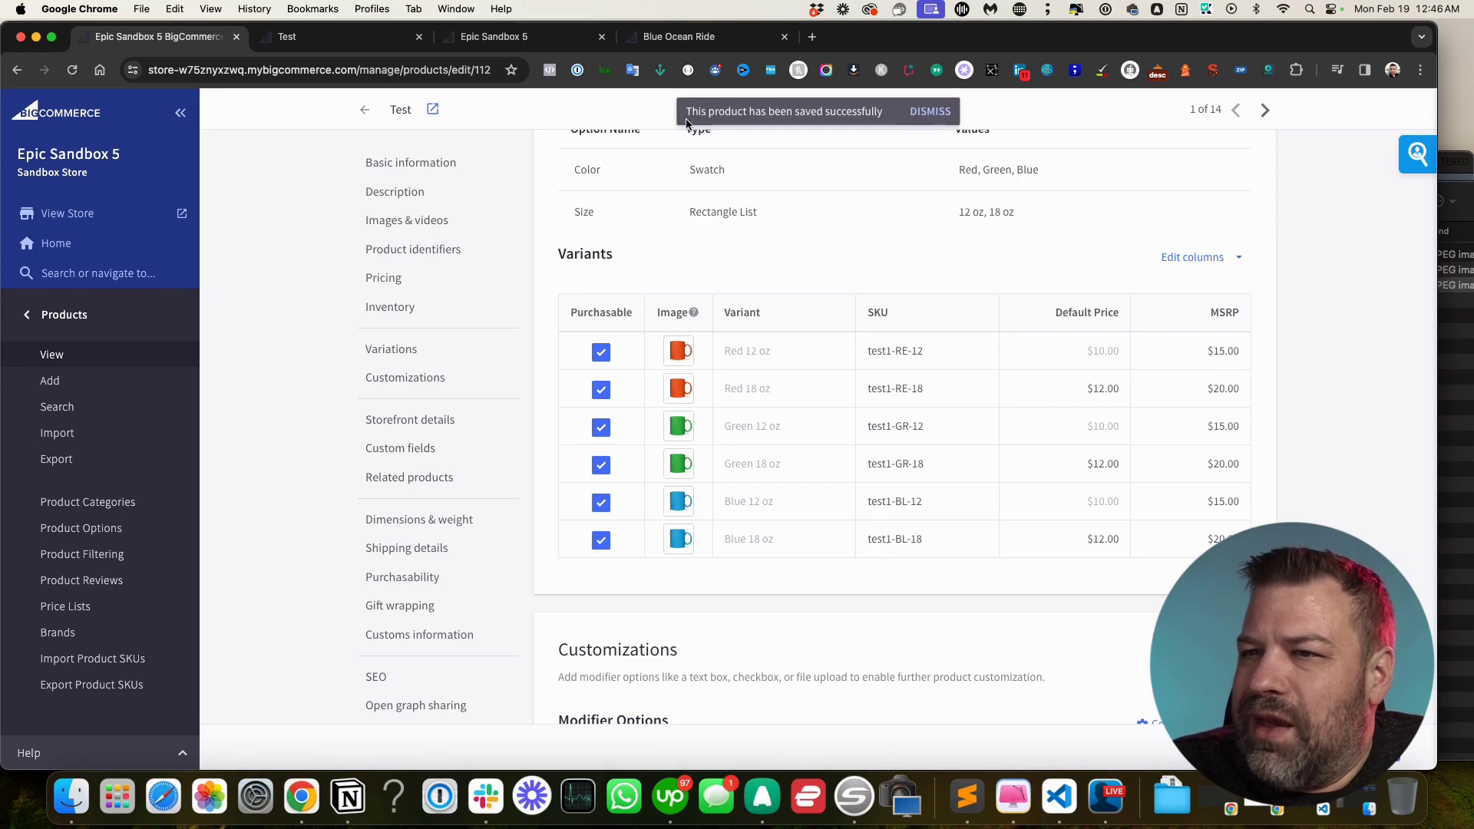
left_click(433, 110)
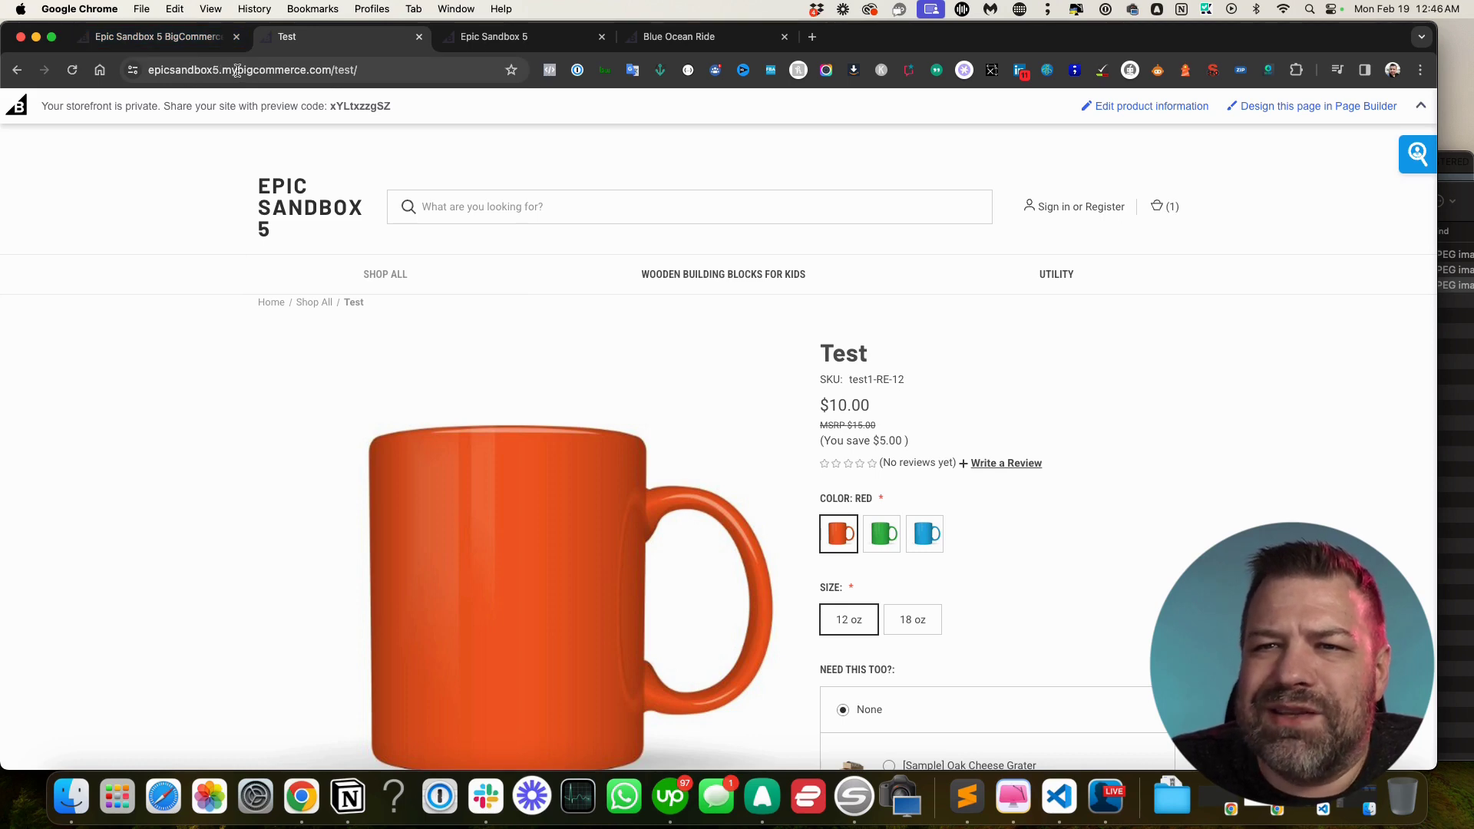
left_click(169, 36)
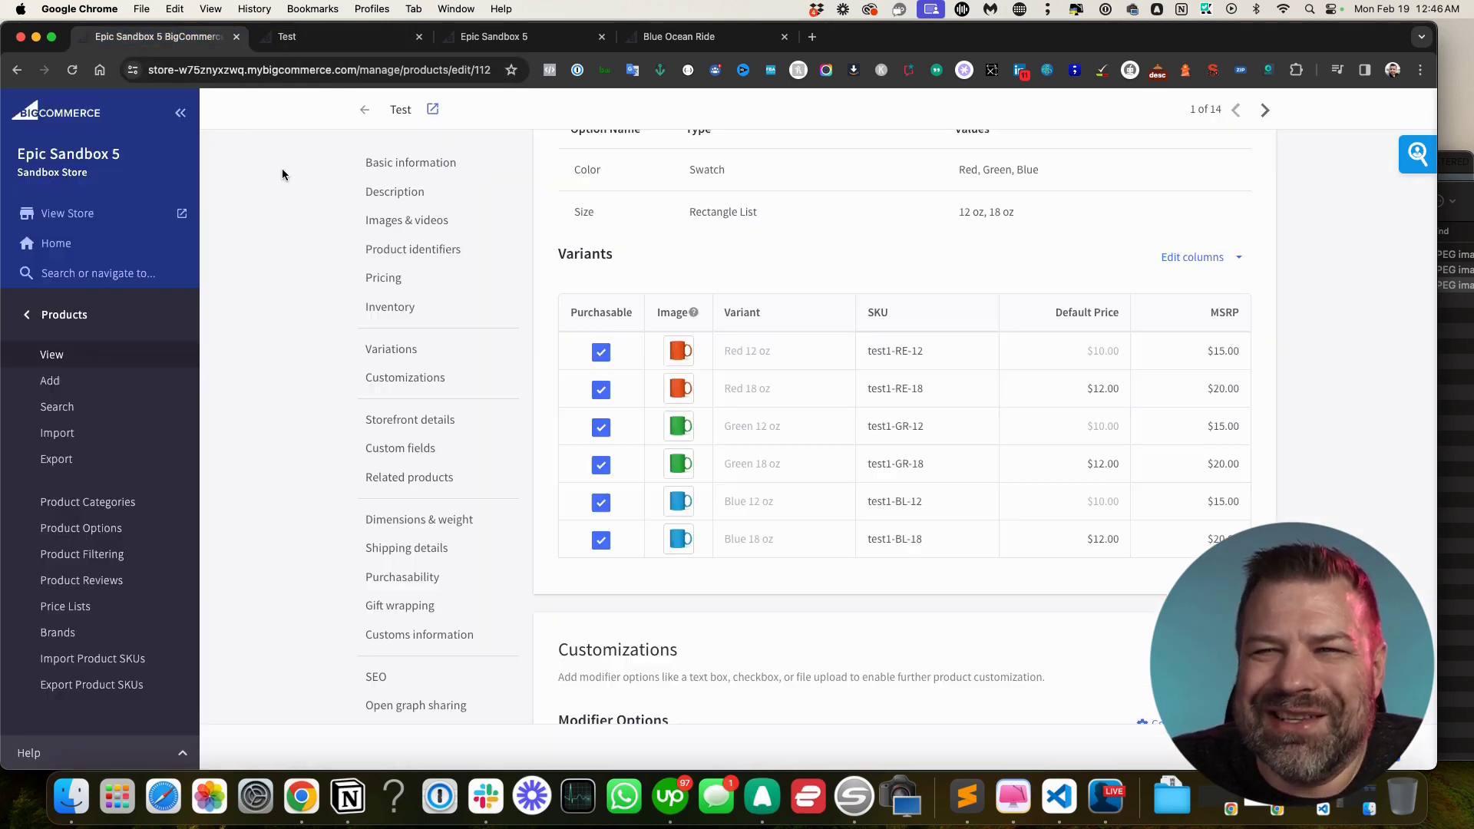
Add the Weight (Ounces) column to the Test product's variants table
left_click(1238, 258)
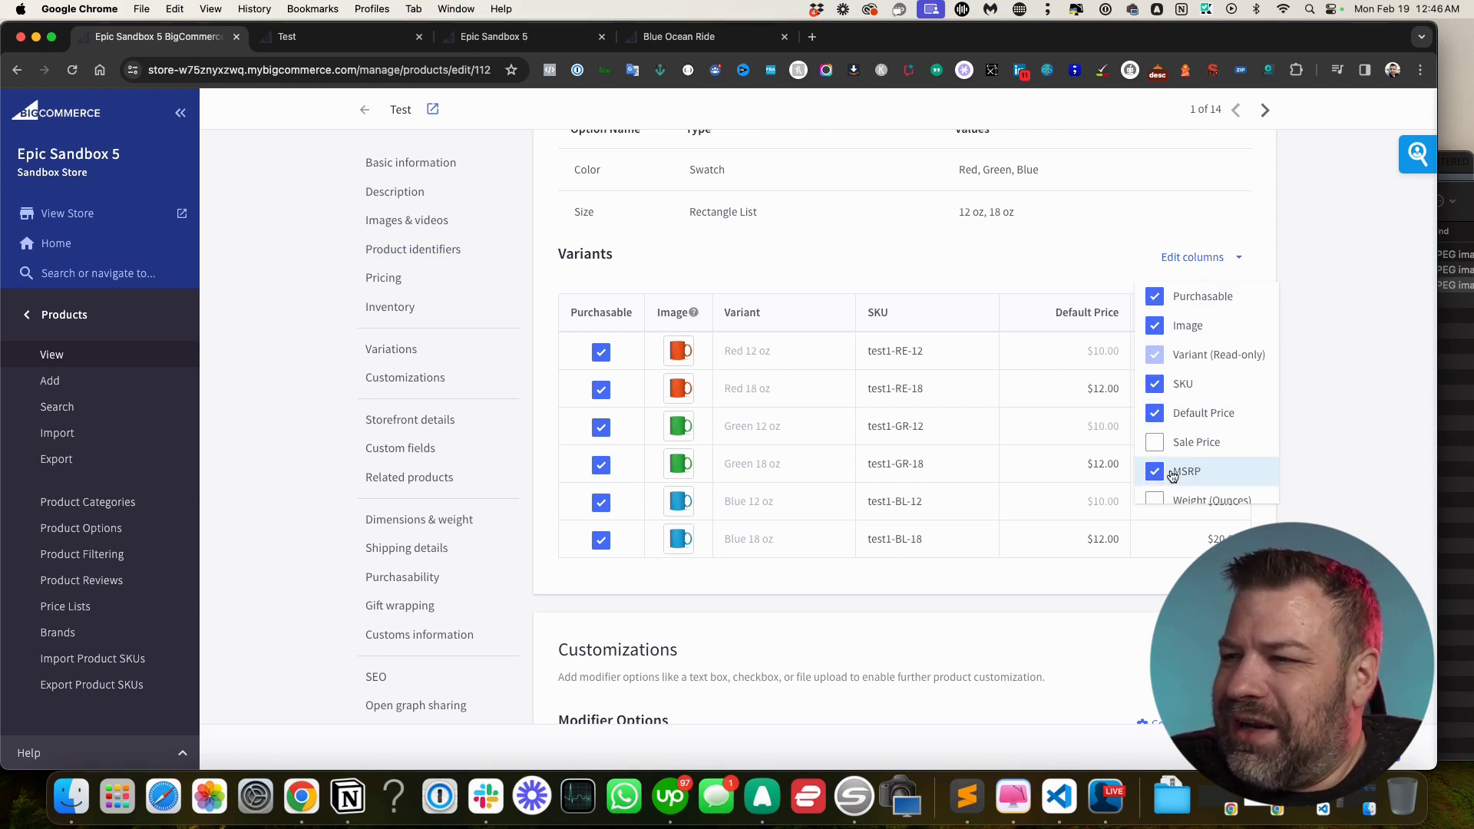
scroll(1198, 465, "down", 2)
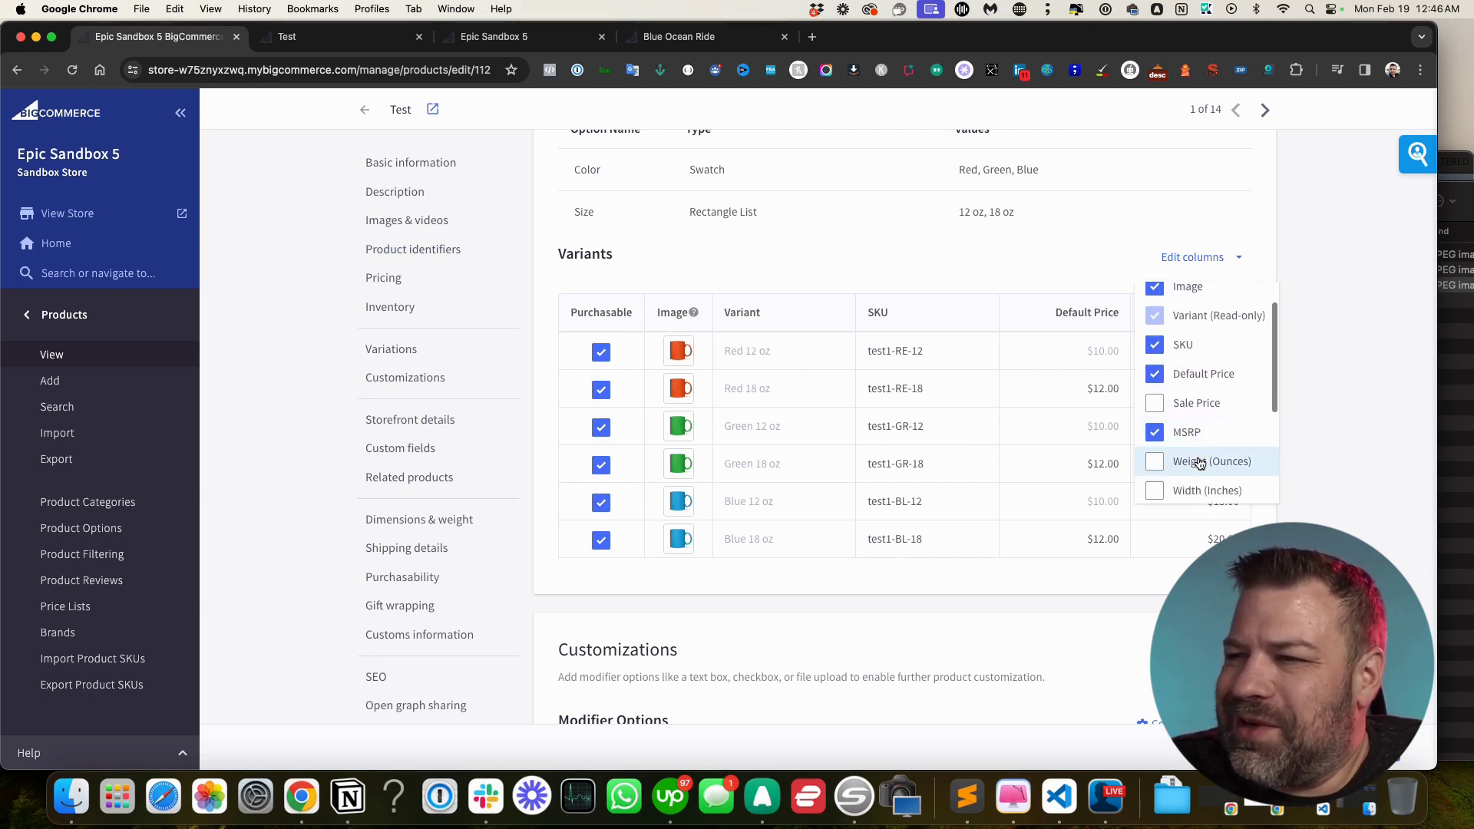
scroll(1198, 430, "down", 5)
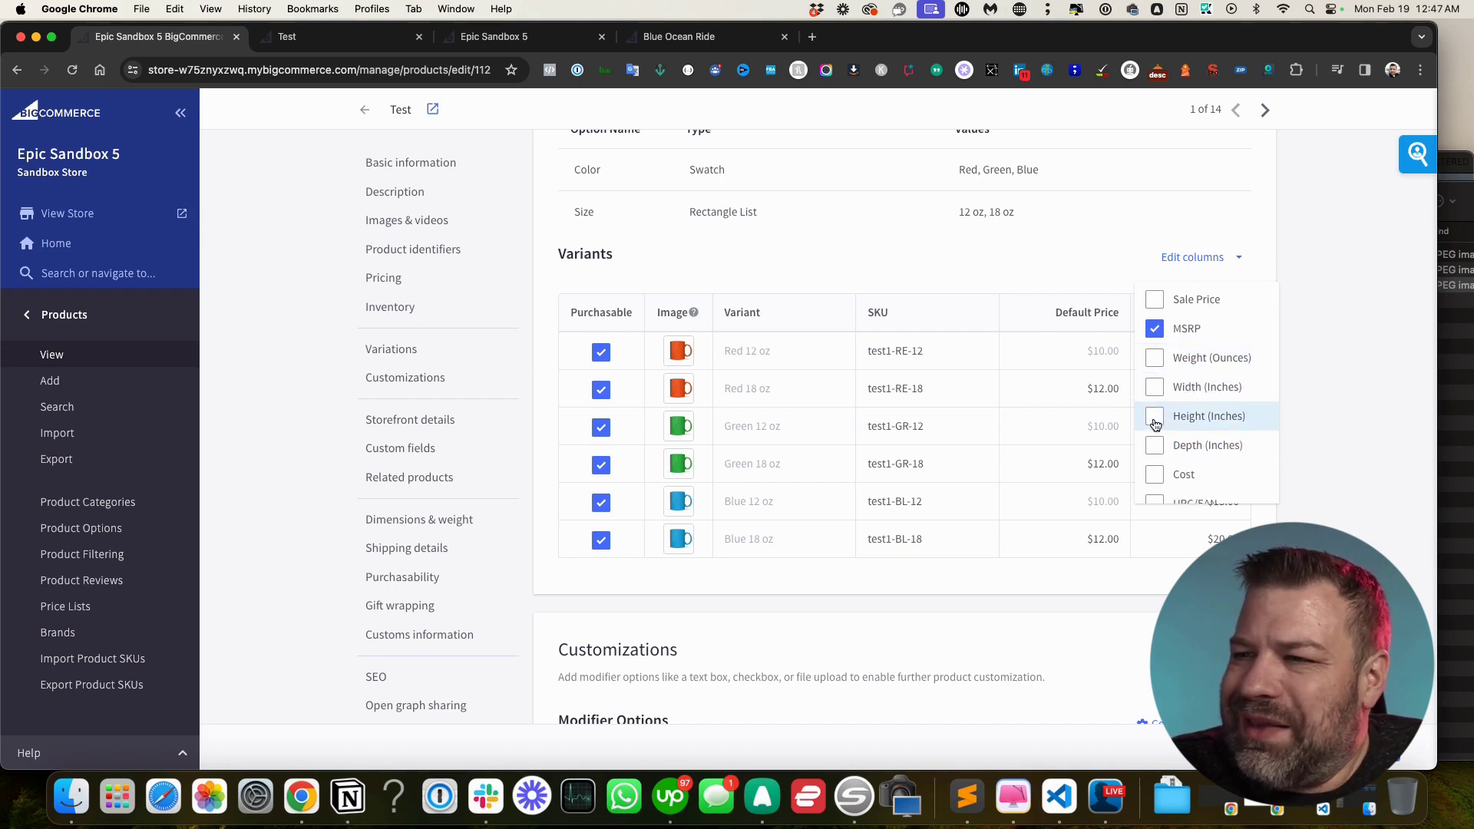
scroll(1155, 438, "up", 1)
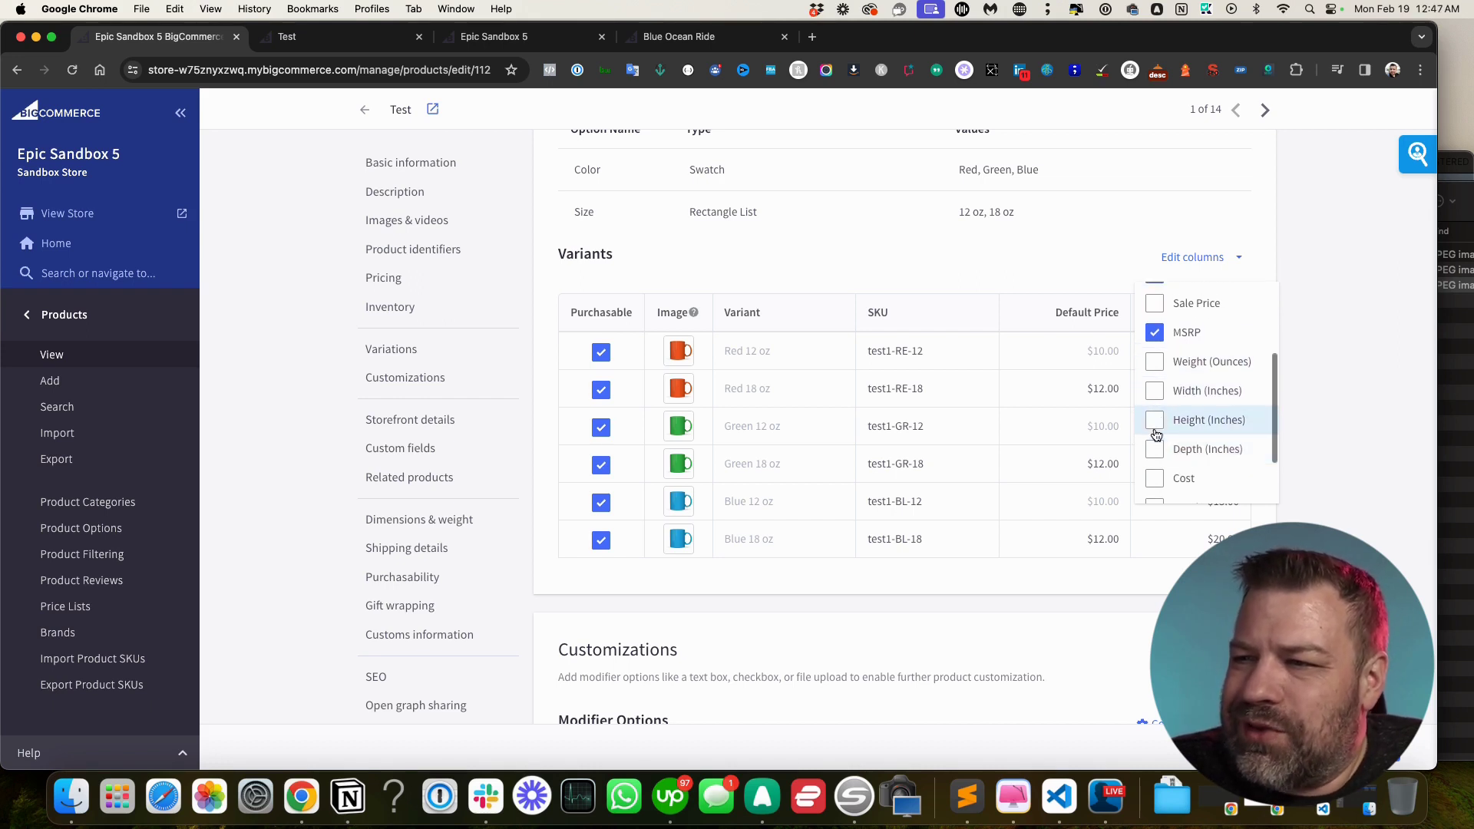
left_click(1157, 361)
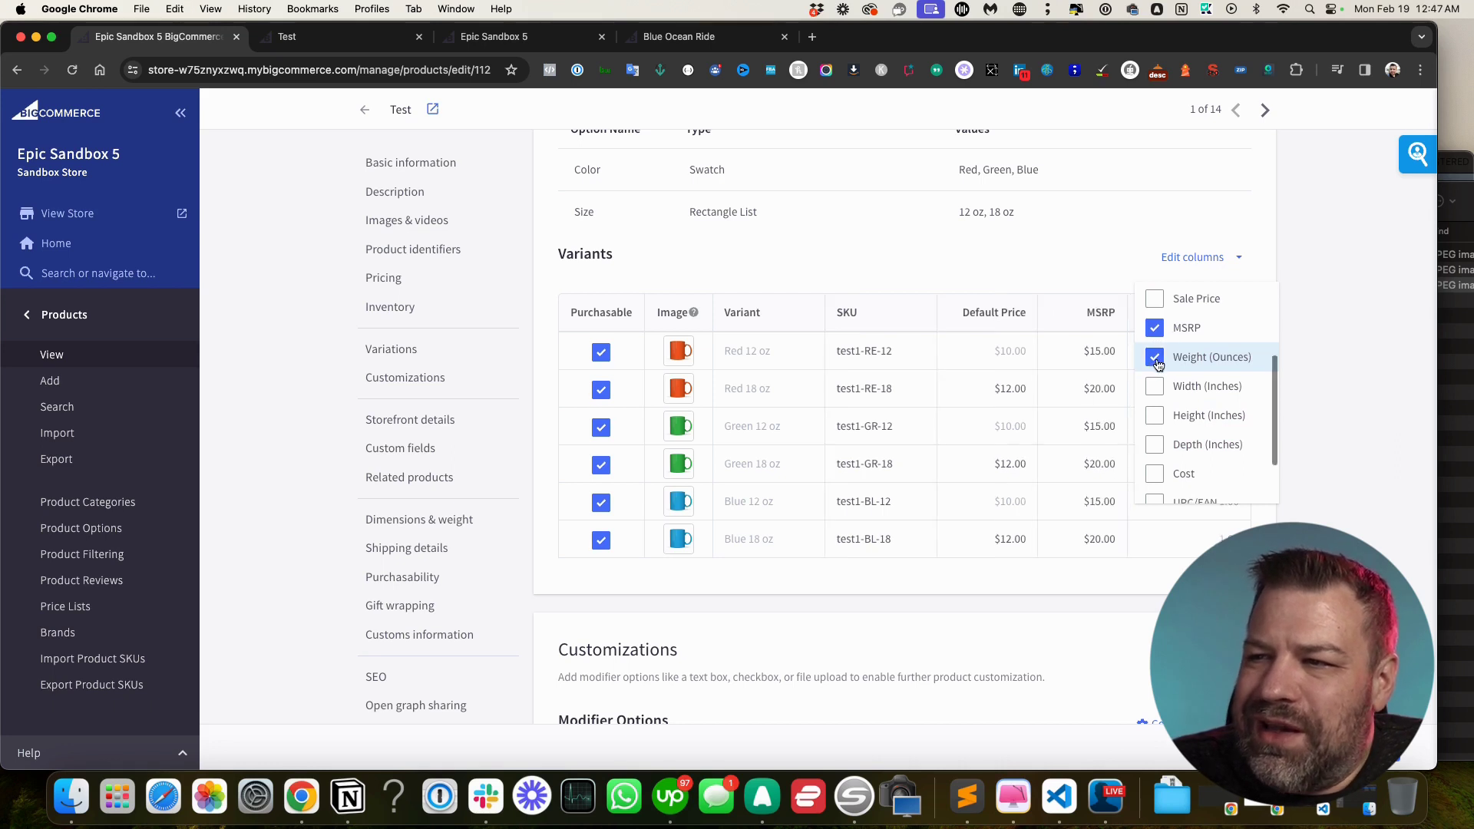
left_click(1317, 337)
Set the weight of the Red, Green and Blue 18 oz variants to 1.5 ounces
left_click(1198, 354)
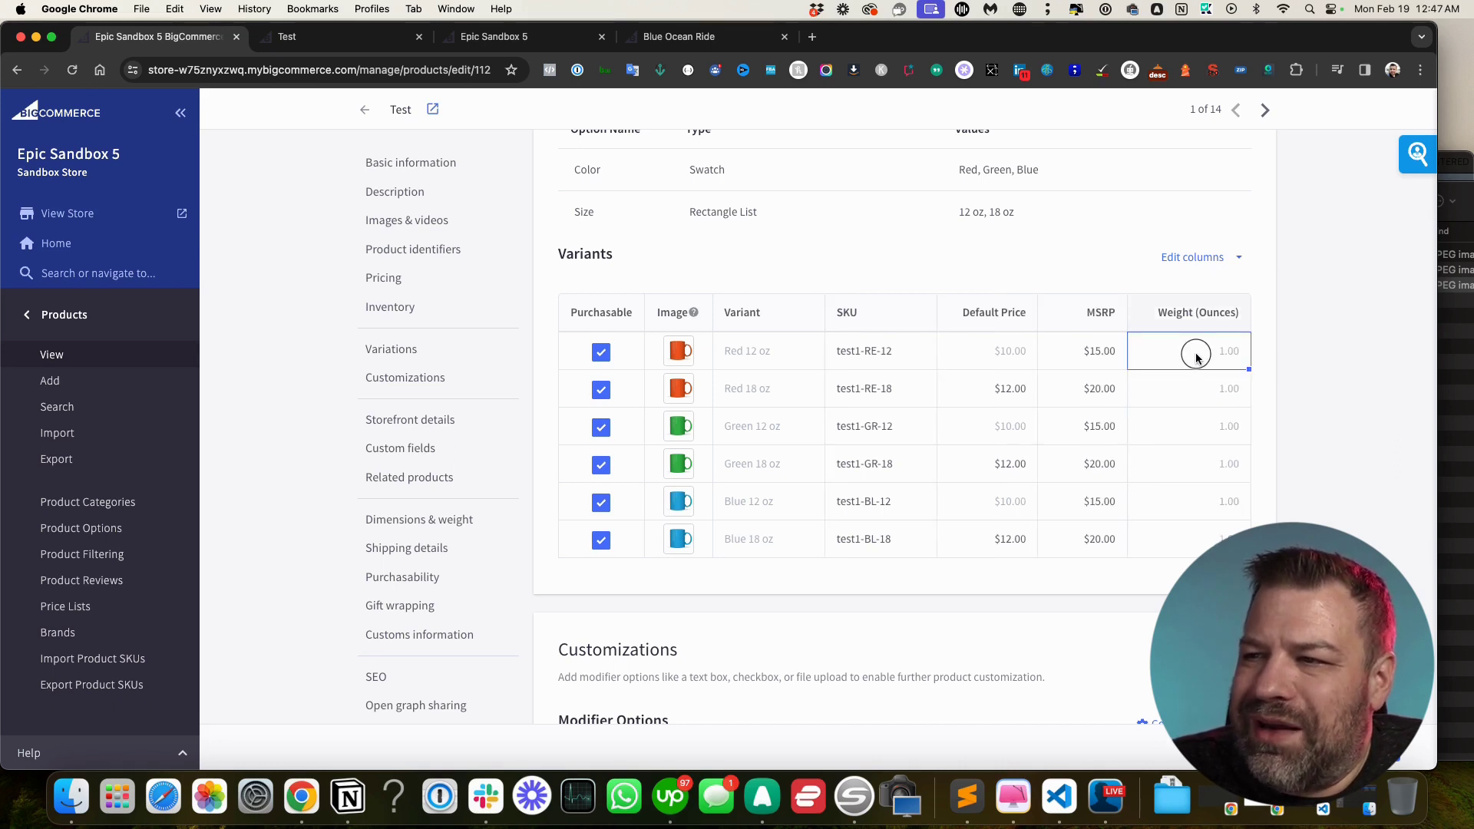
left_click(1200, 391)
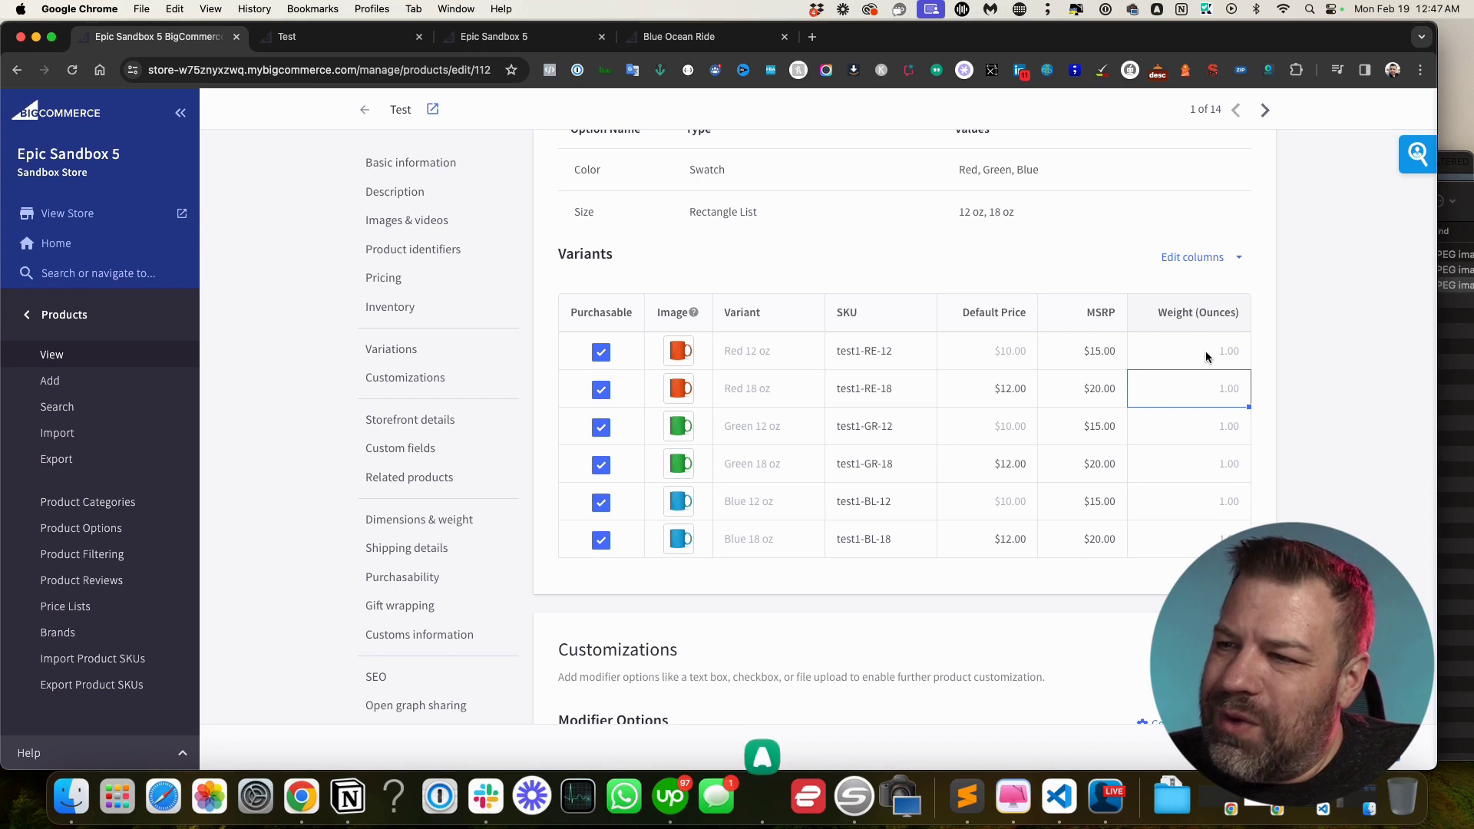
left_click(1206, 351)
left_click(1207, 389)
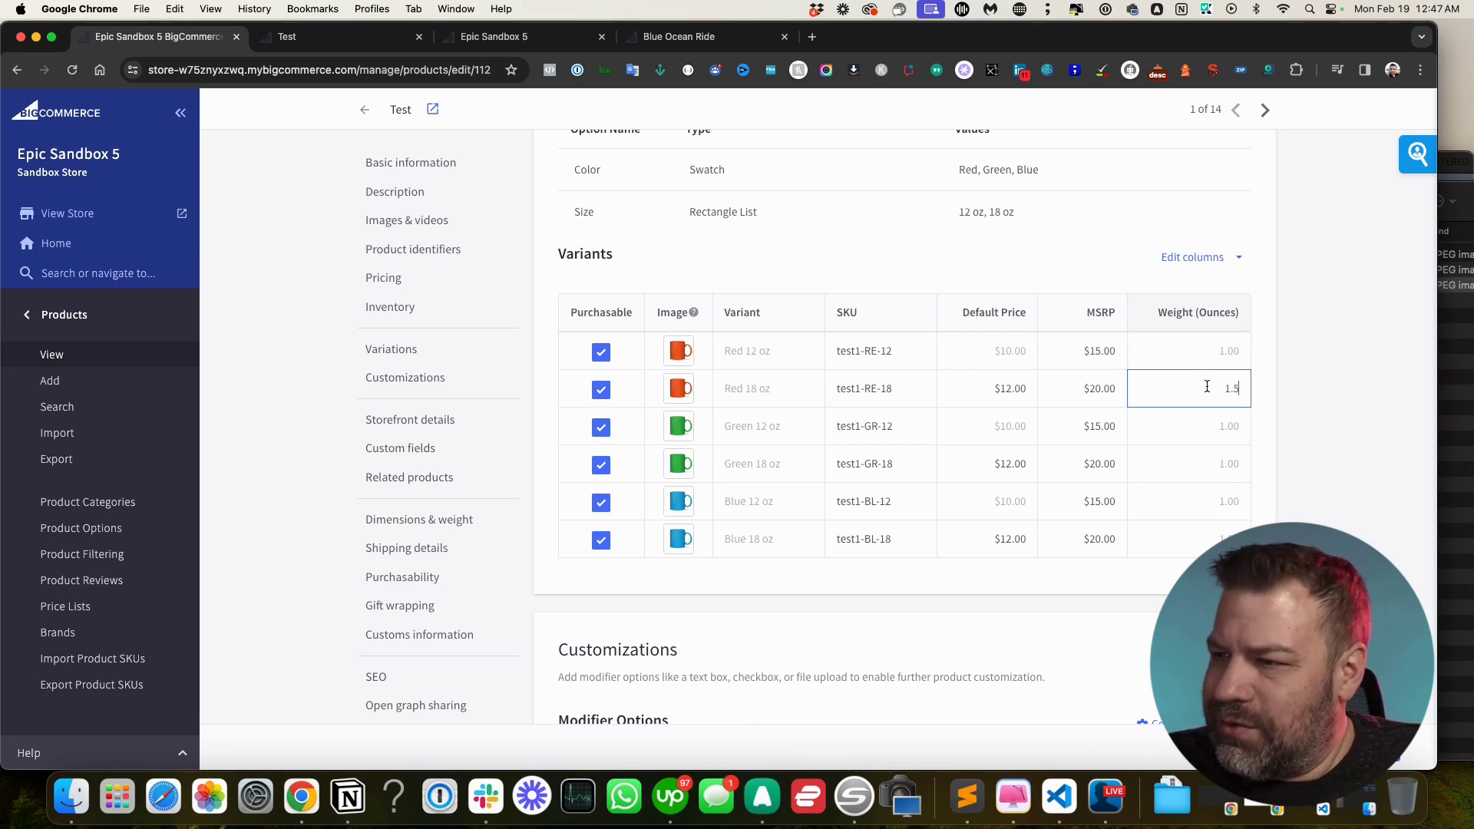
type("1.5")
key("Down")
key("Down")
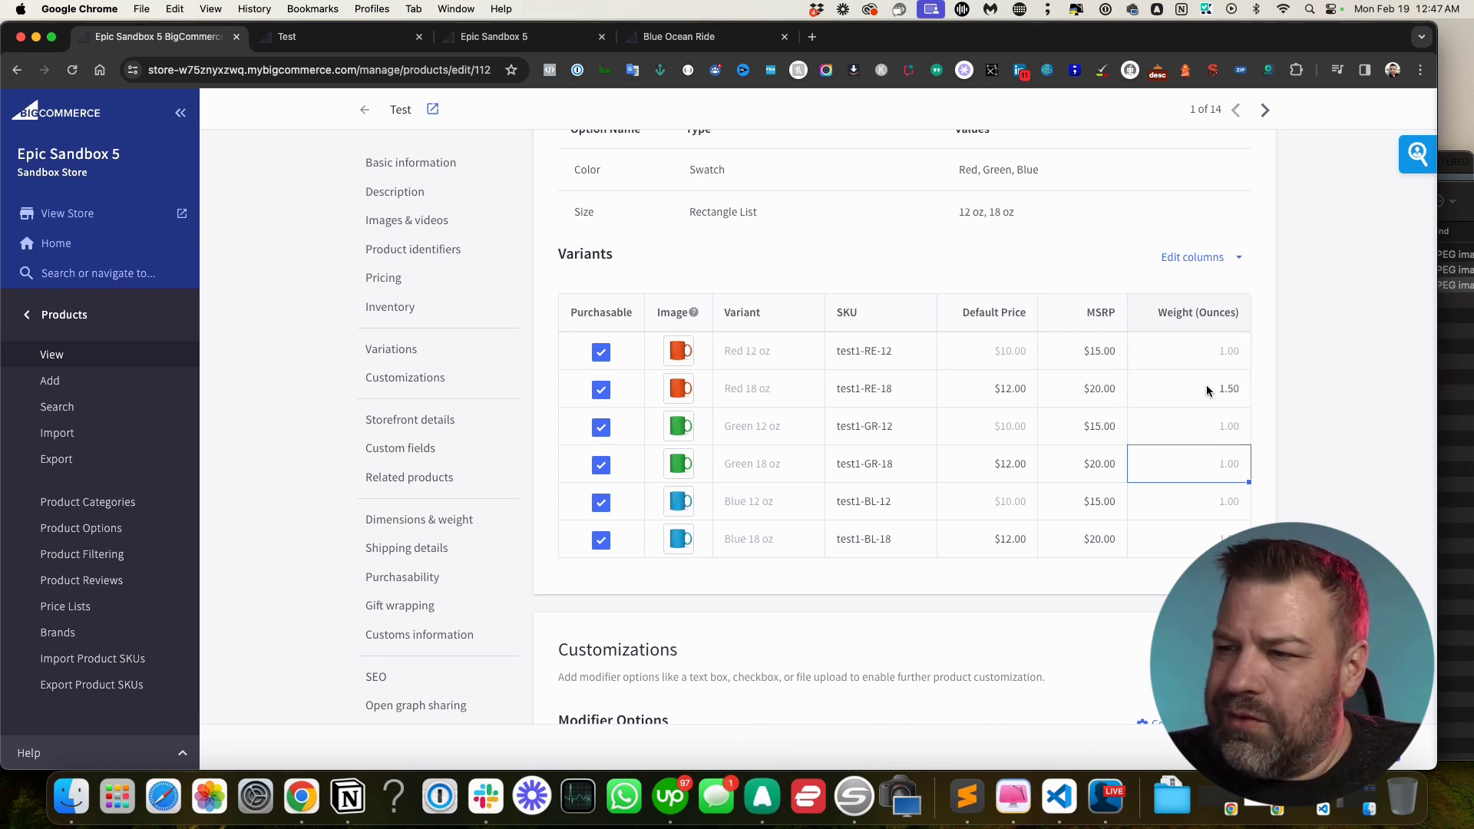
type("1.5")
key("Down")
key("Down")
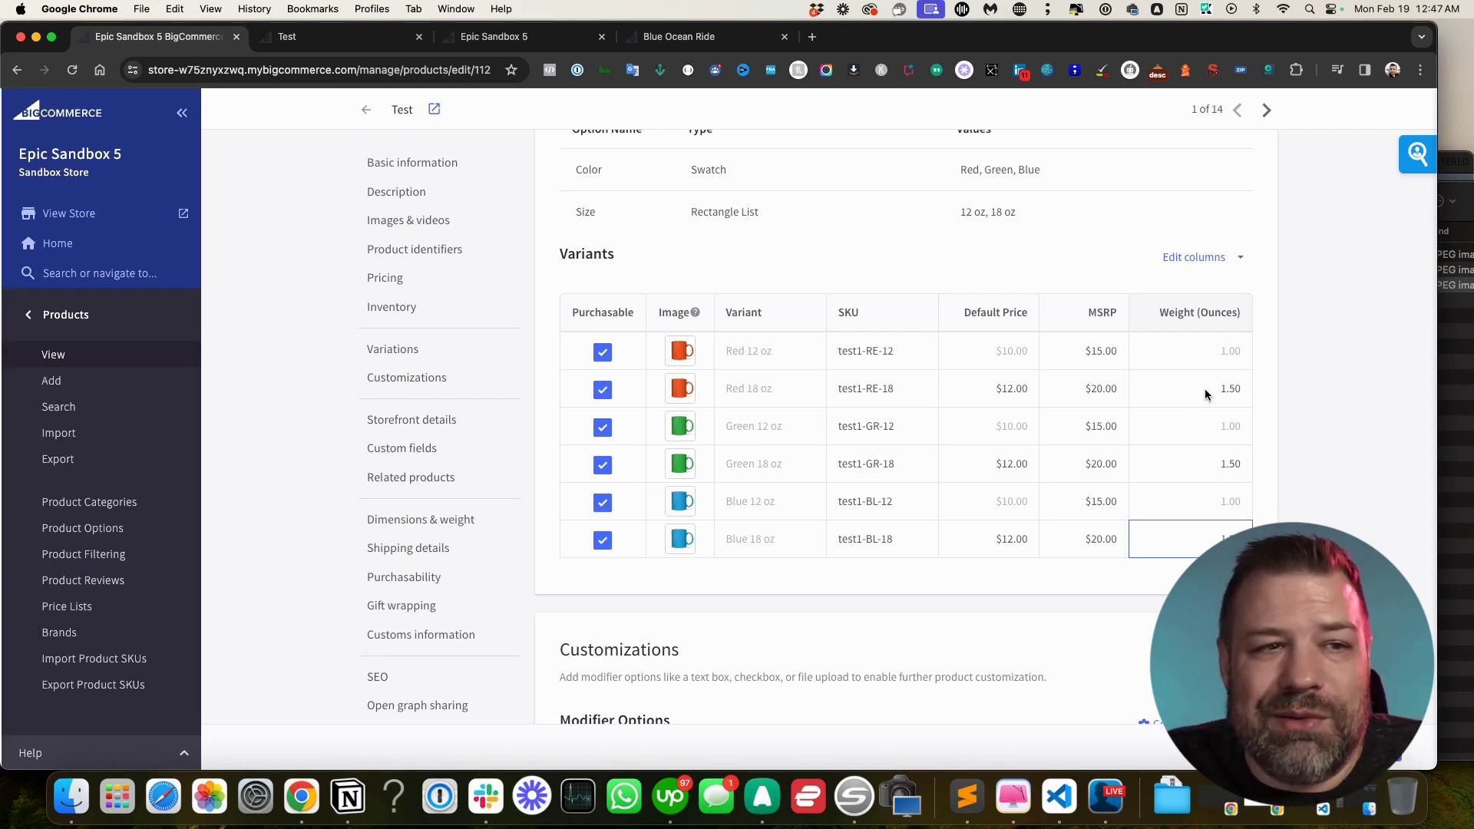
Add the Cost, UPC/EAN and MPN columns to the variants table and look across the widened table
left_click(1241, 258)
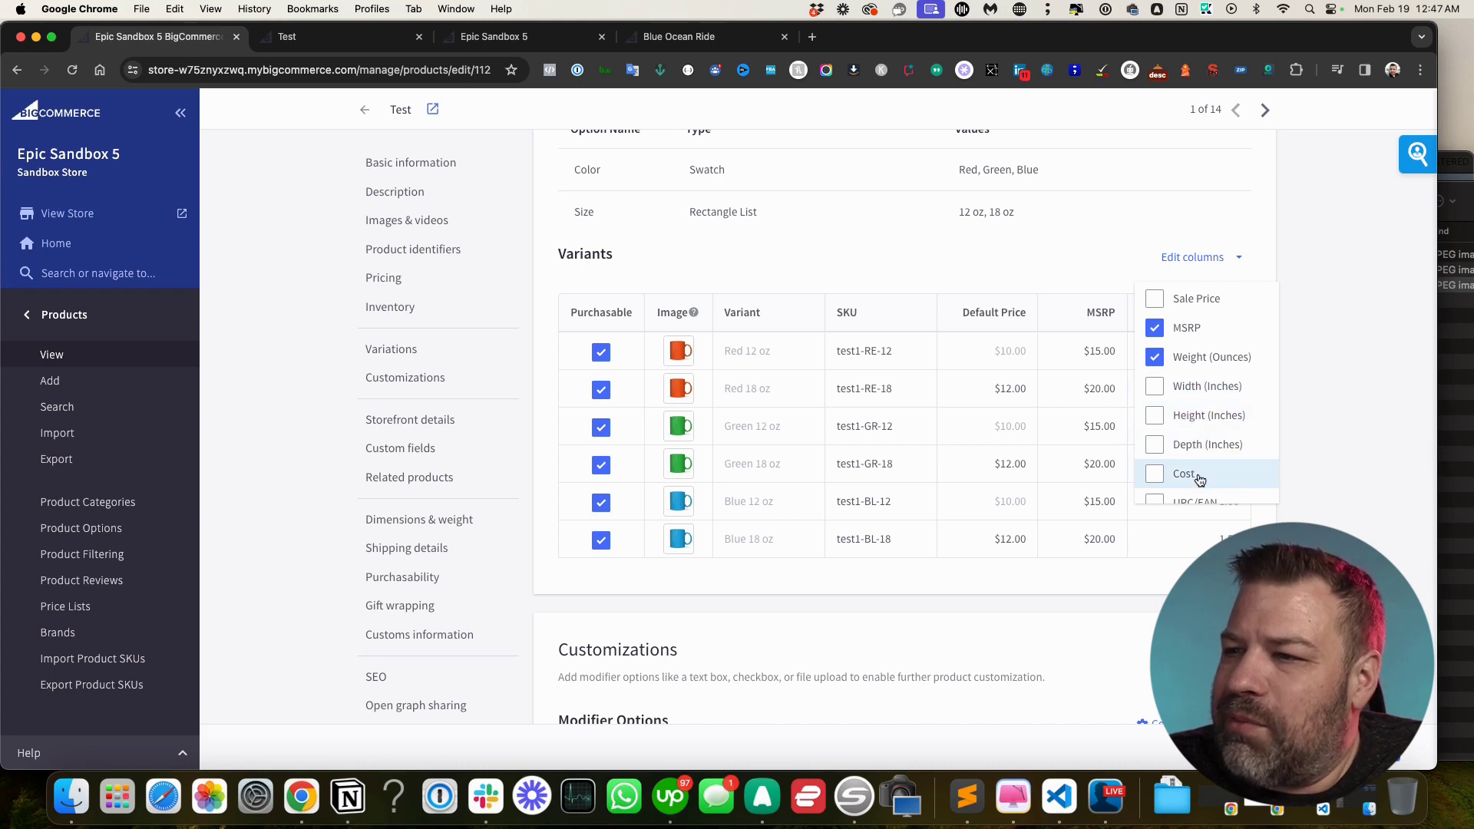
scroll(1201, 480, "down", 2)
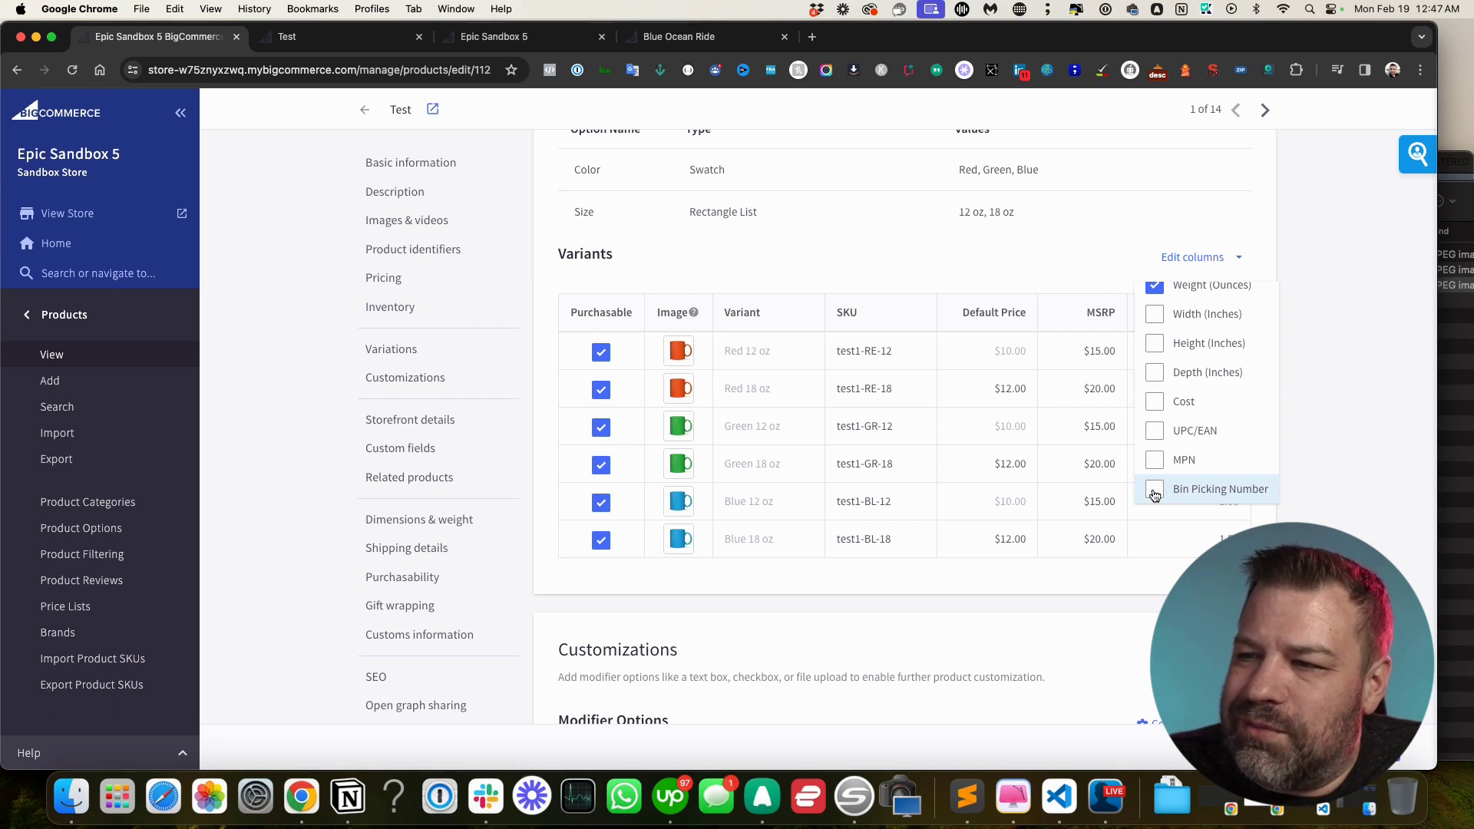
left_click(1154, 402)
left_click(1155, 431)
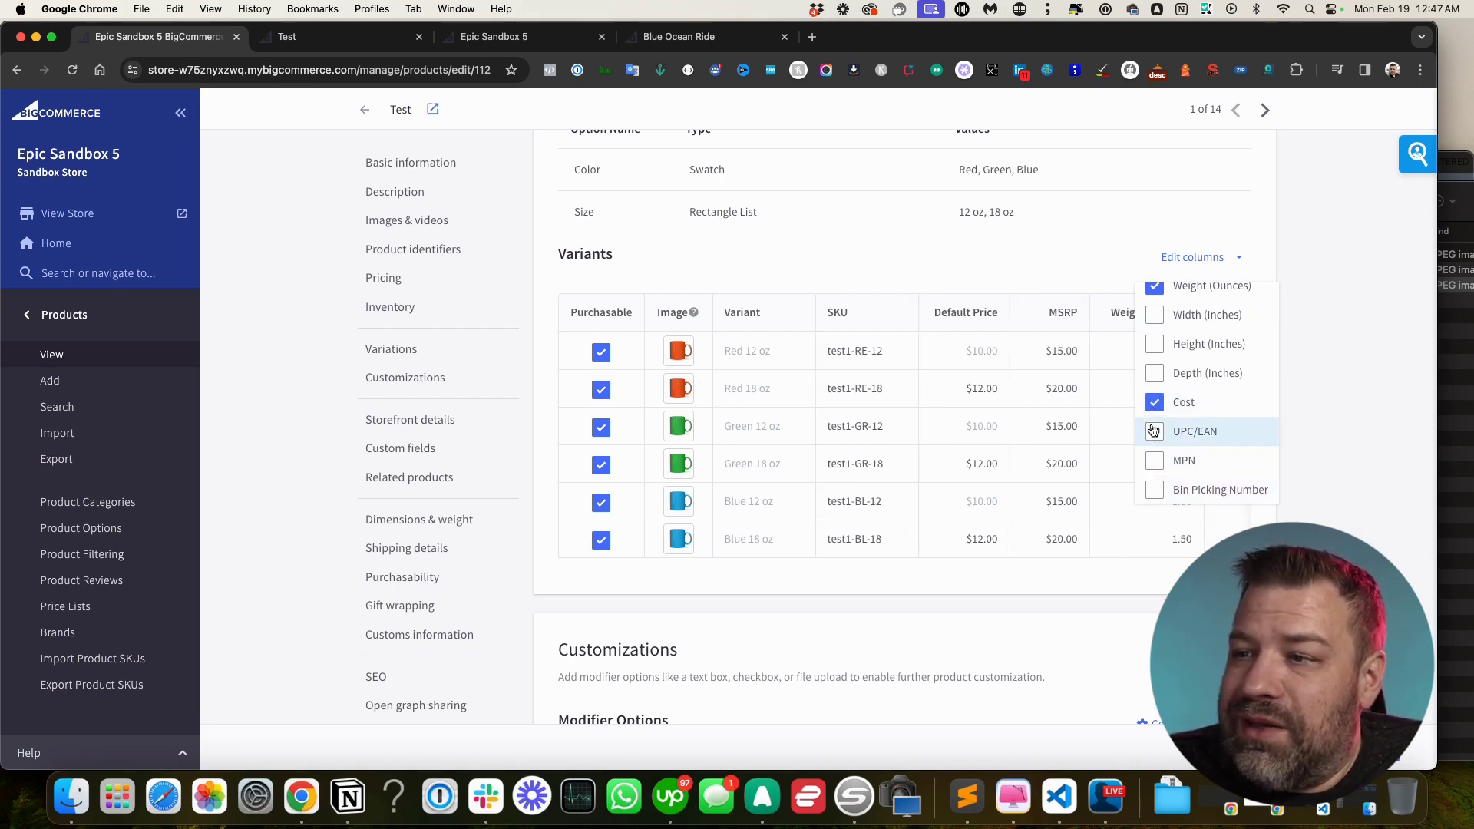
left_click(1156, 459)
left_click(1344, 289)
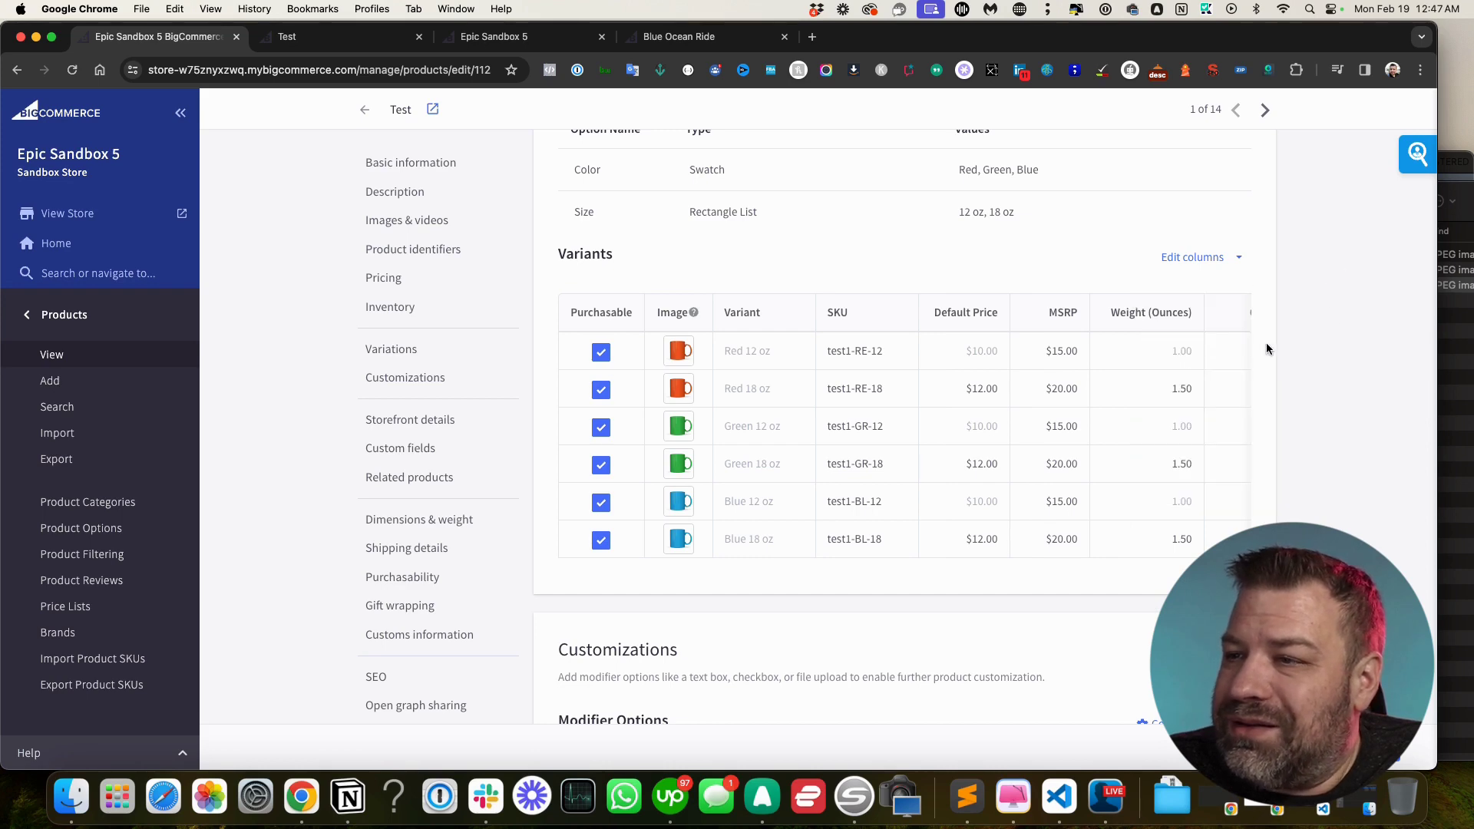
scroll(1048, 398, "right", 2)
scroll(1049, 395, "right", 2)
scroll(1050, 392, "left", 5)
scroll(1053, 391, "right", 5)
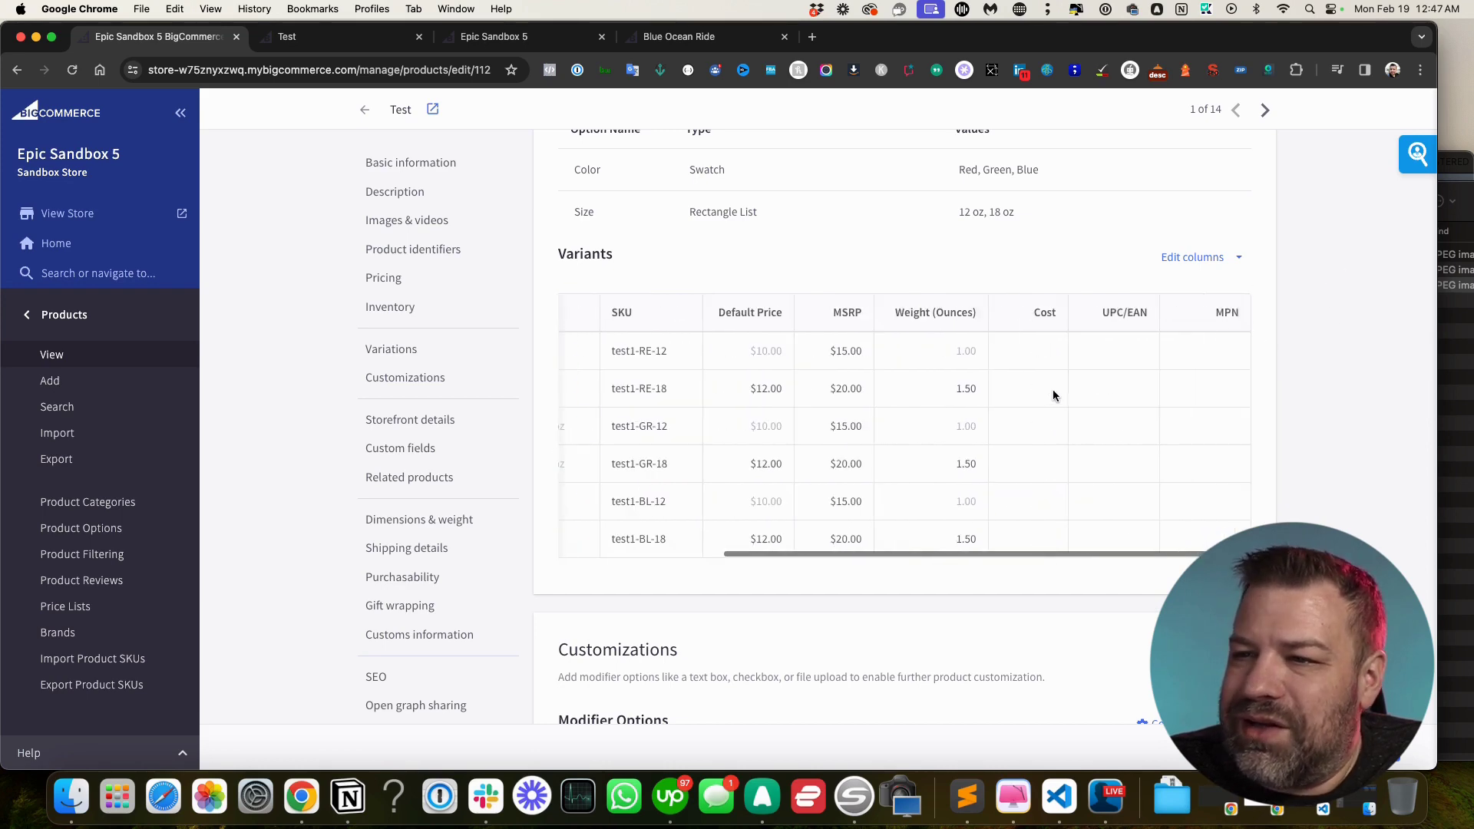
scroll(1058, 388, "left", 5)
scroll(1056, 387, "right", 5)
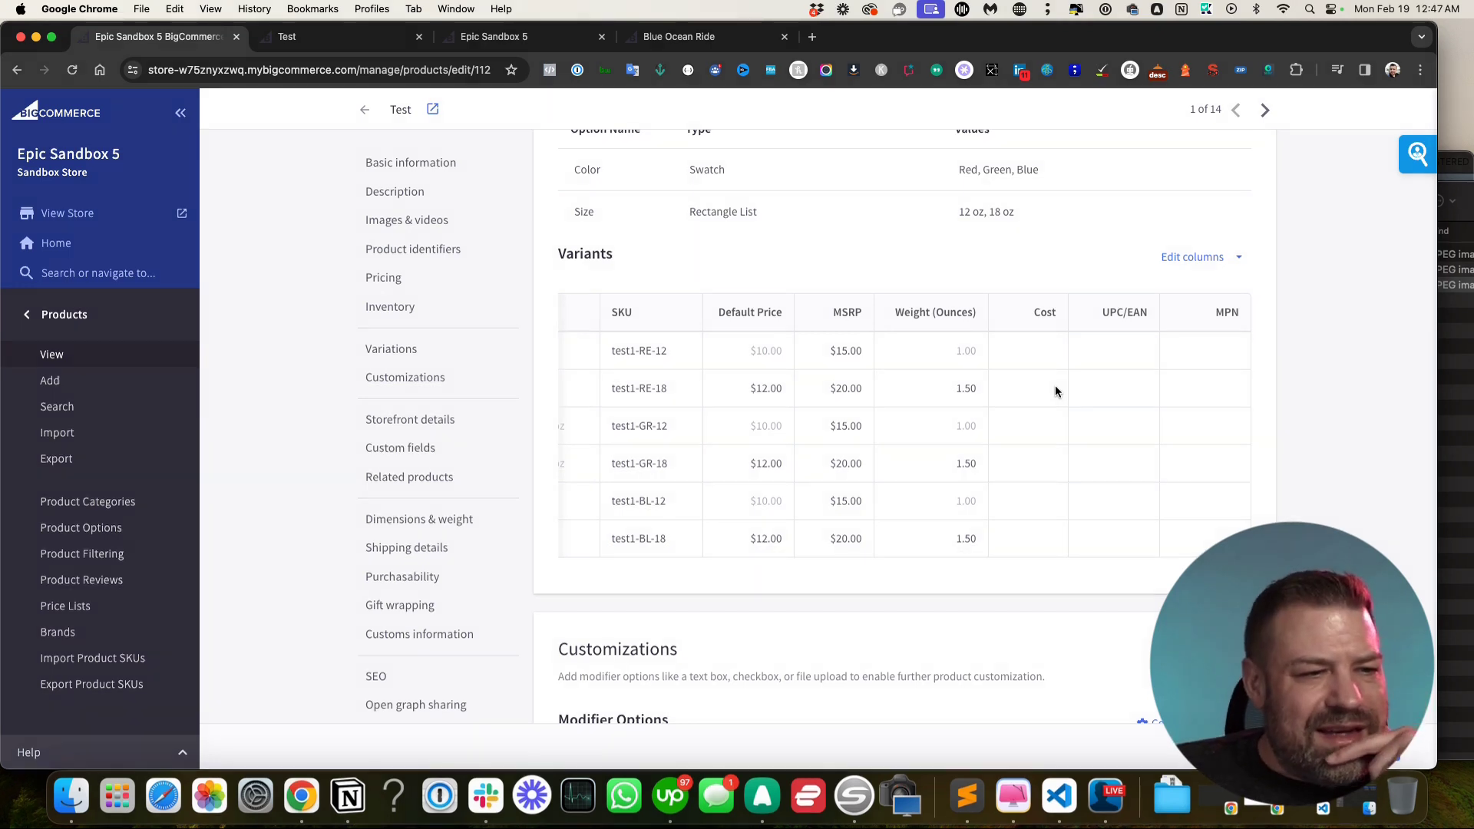
scroll(1056, 387, "left", 5)
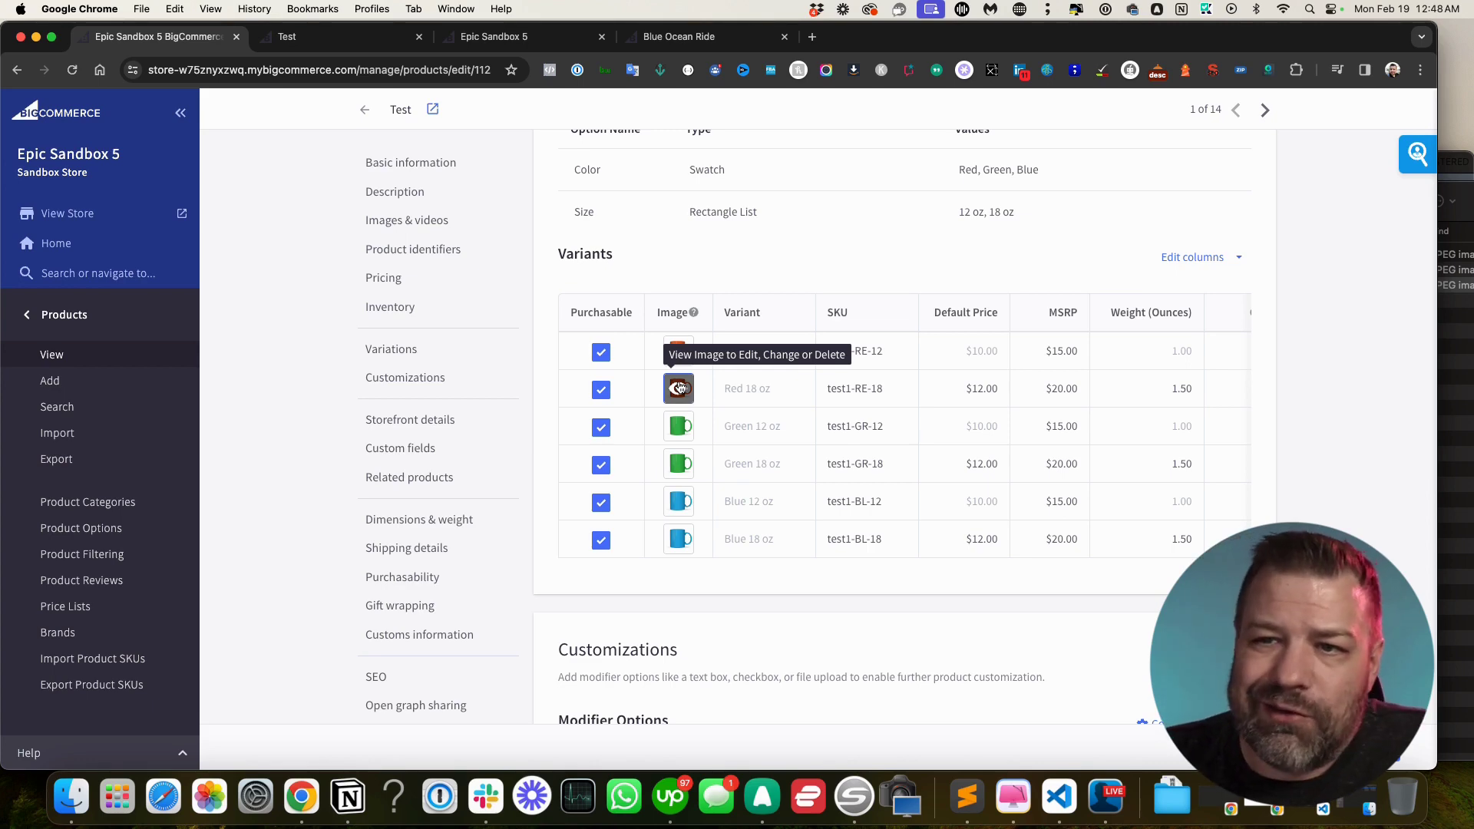
Turn on inventory tracking for the Test product in its inventory settings
scroll(726, 372, "up", 10)
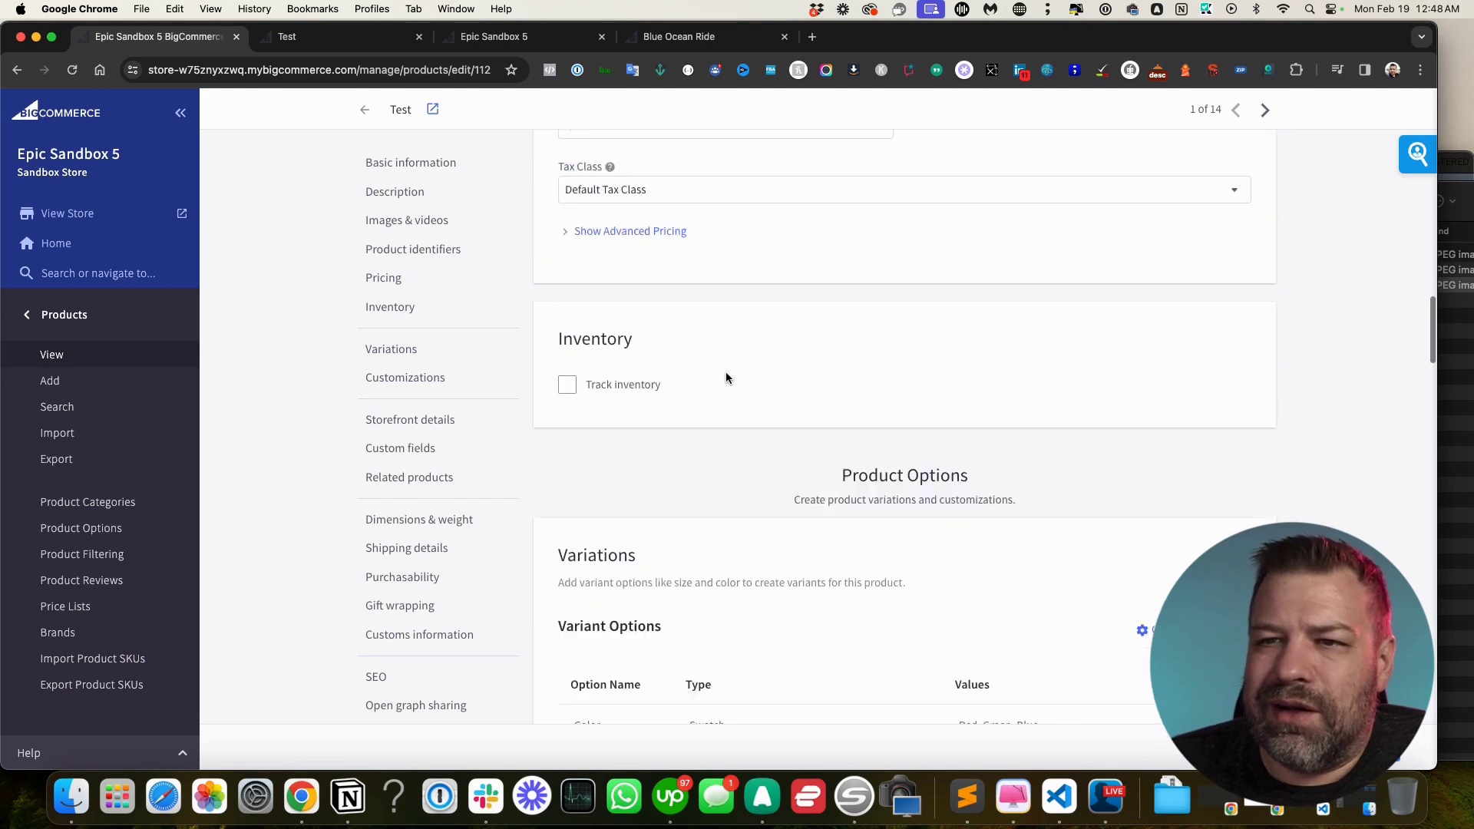
left_click(384, 308)
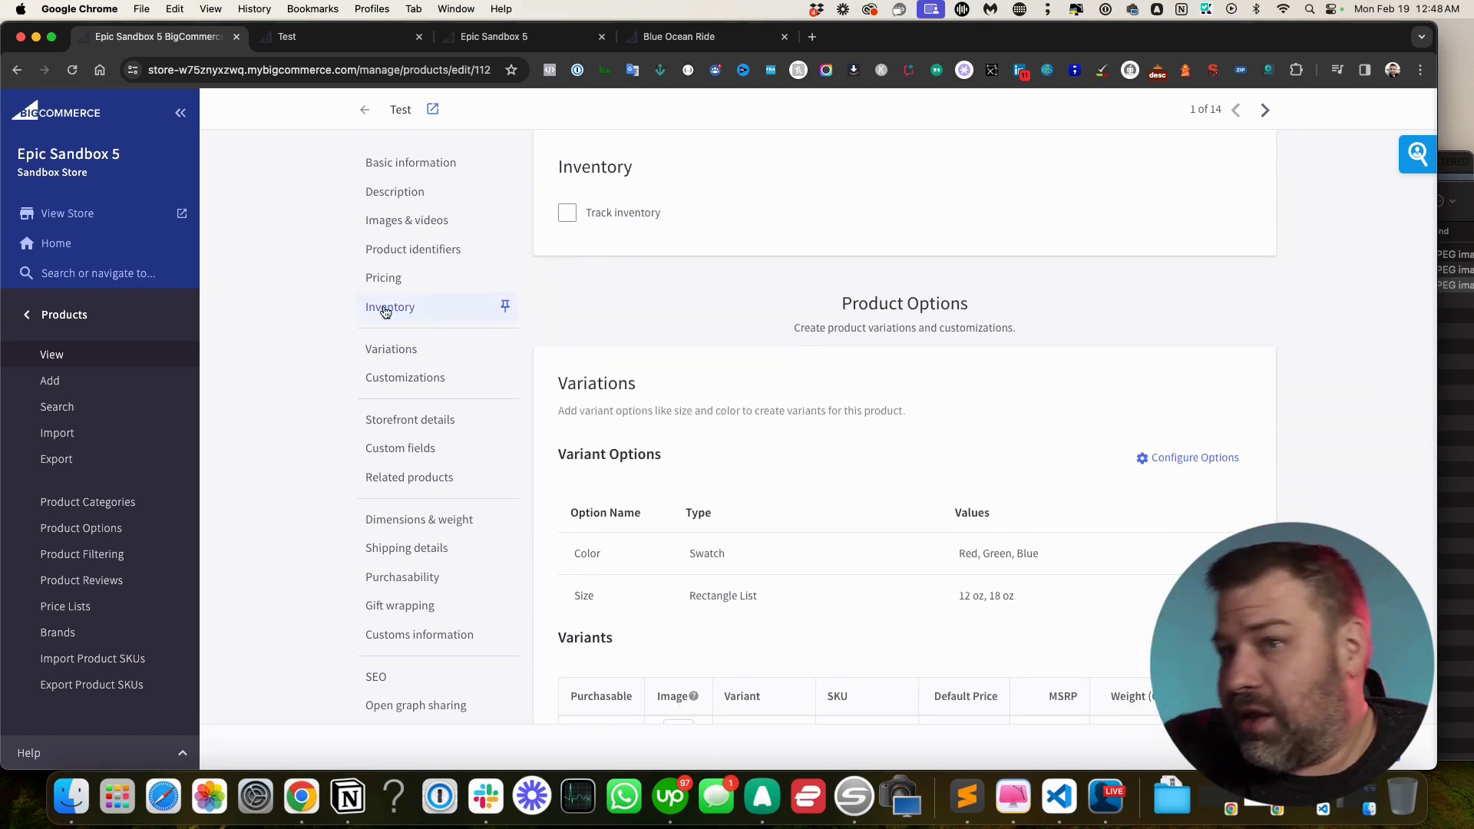
left_click(568, 215)
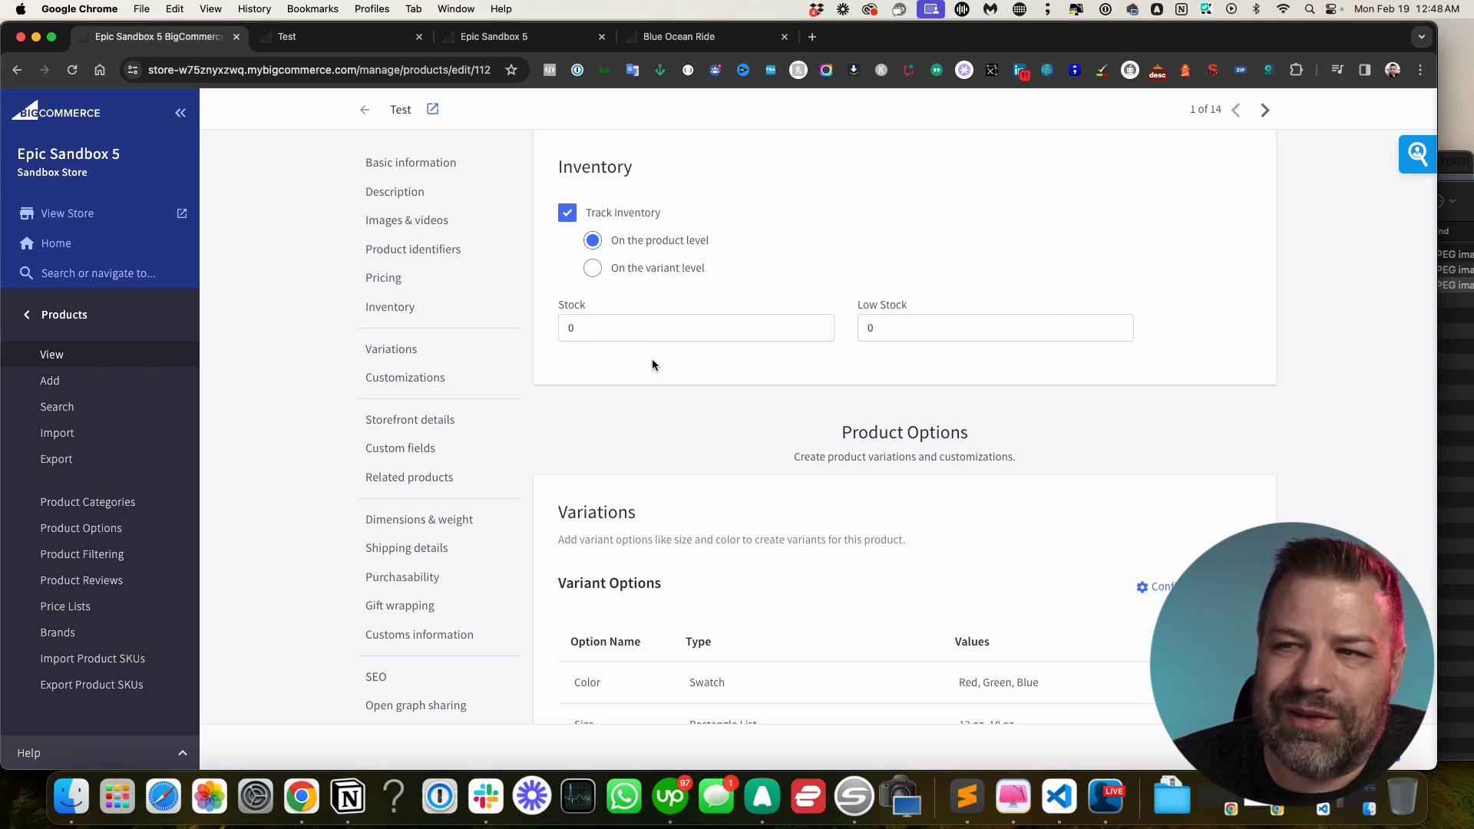
Check the product's base SKU in the basic information and set the product-level stock to 20
scroll(659, 358, "up", 10)
scroll(854, 307, "up", 10)
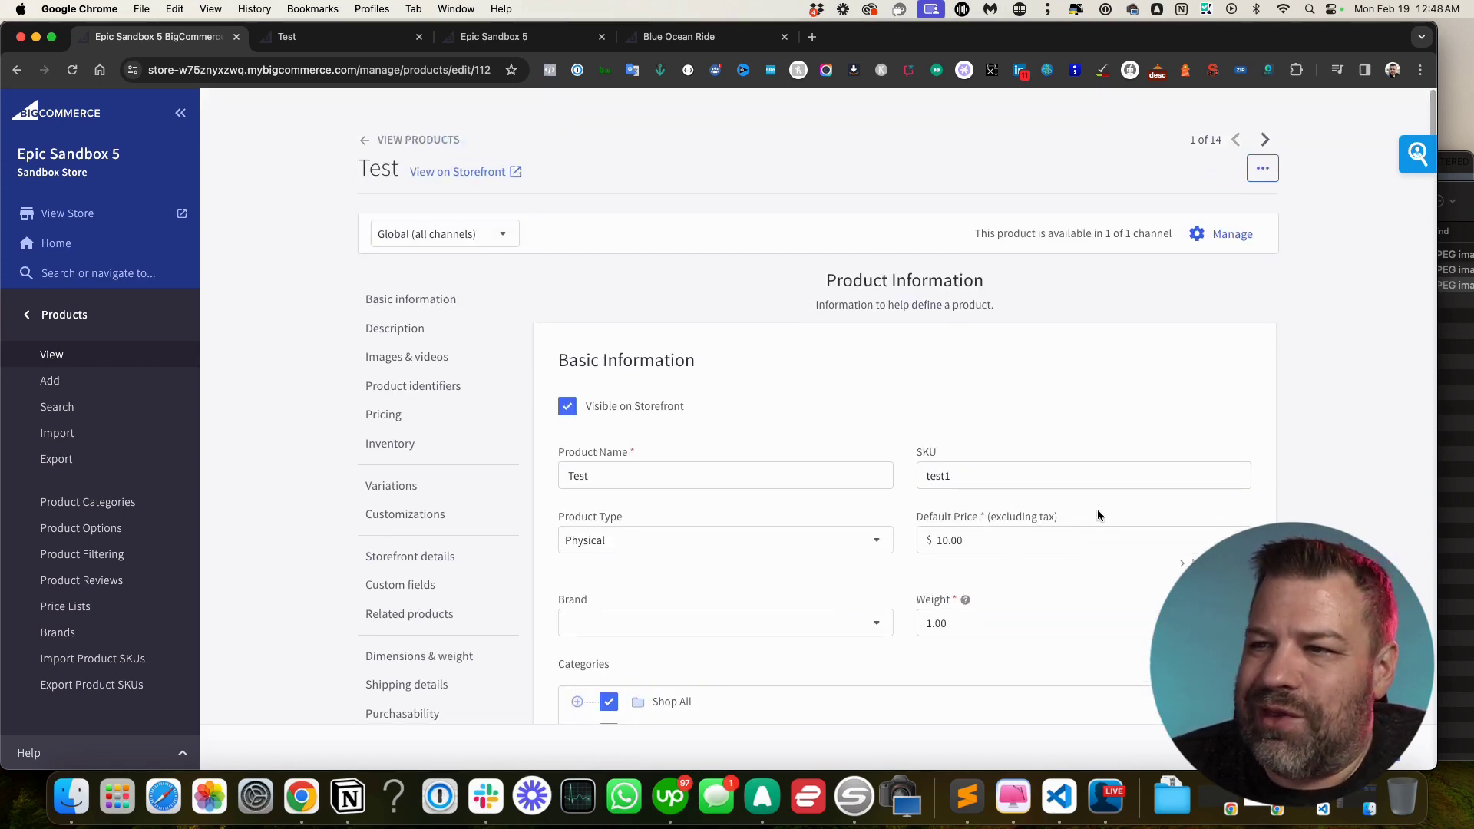
left_click_drag(960, 476, 904, 474)
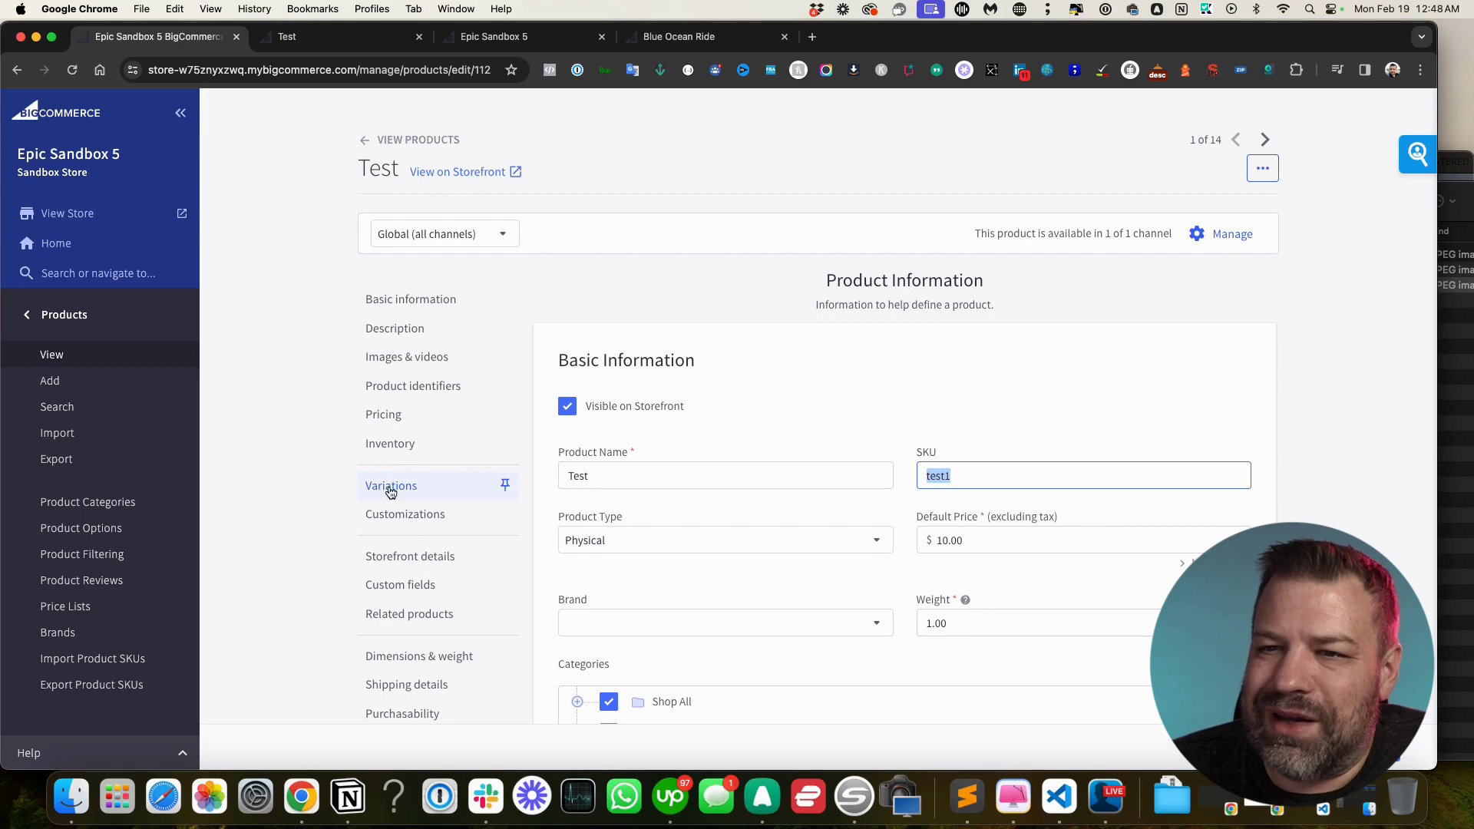
left_click(389, 446)
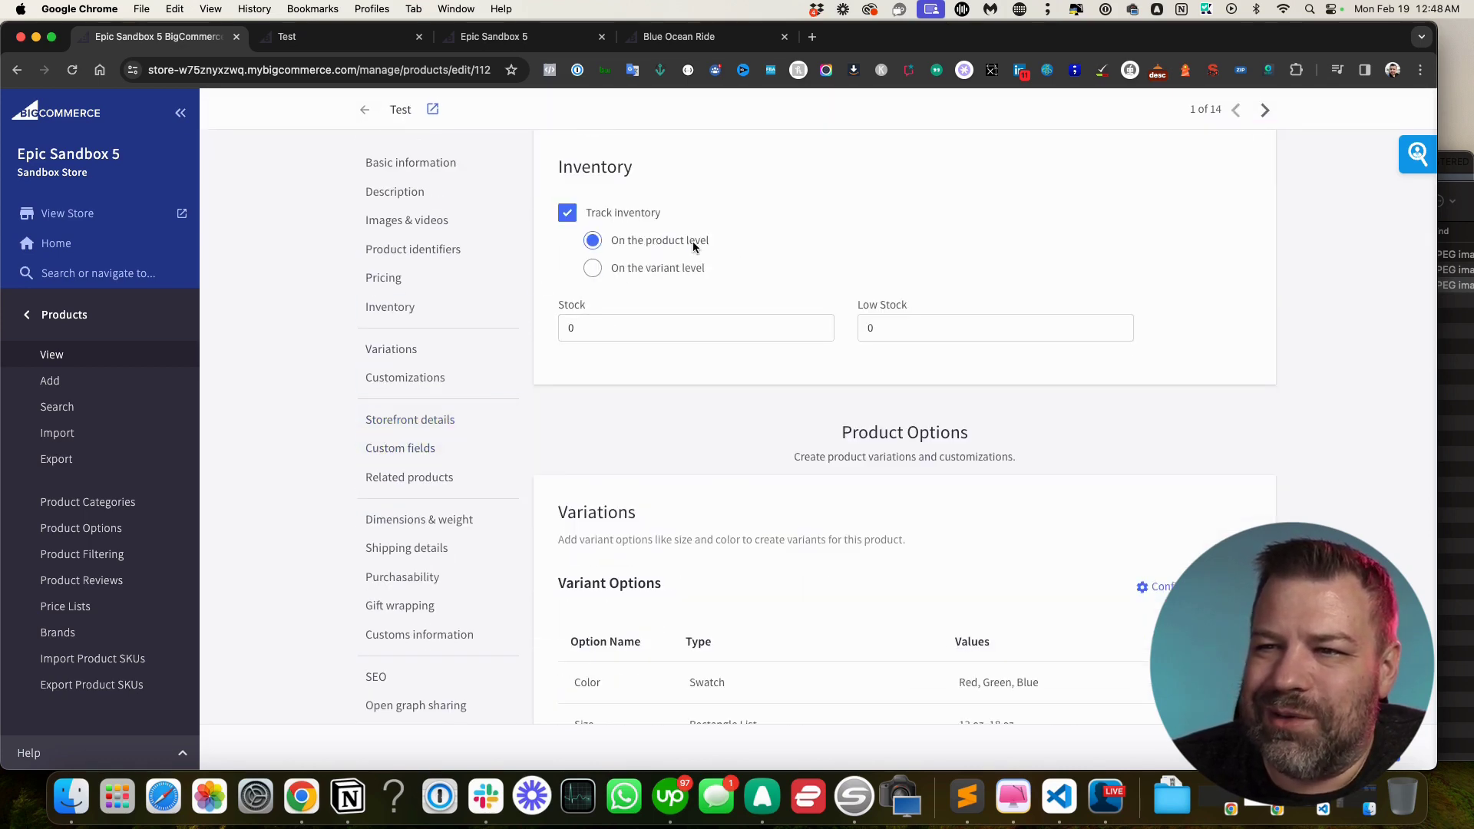
left_click_drag(607, 329, 505, 336)
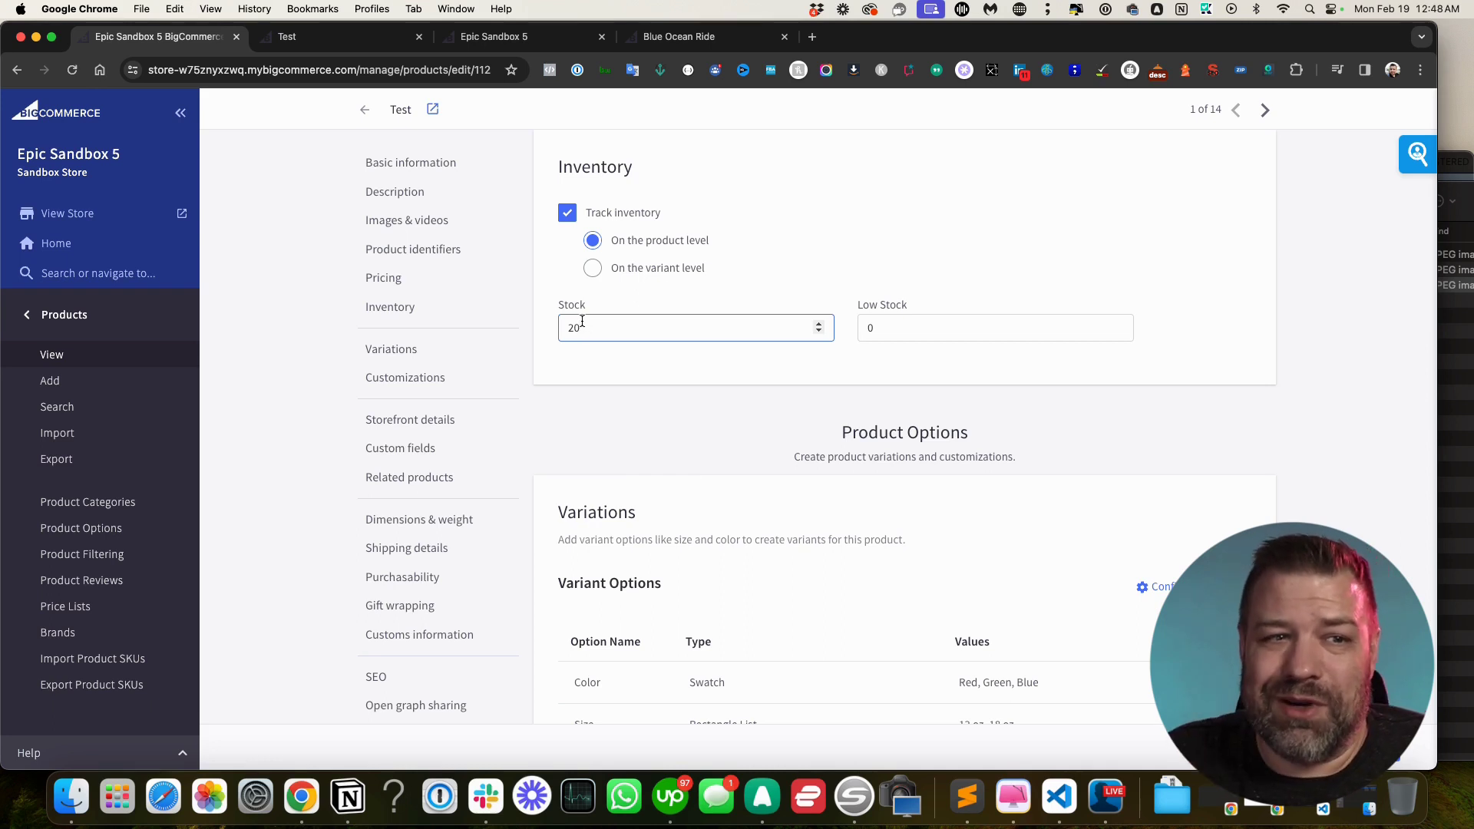
Switch inventory tracking to the variant level and go to the Stock and Low Stock columns of the variants table
left_click(593, 270)
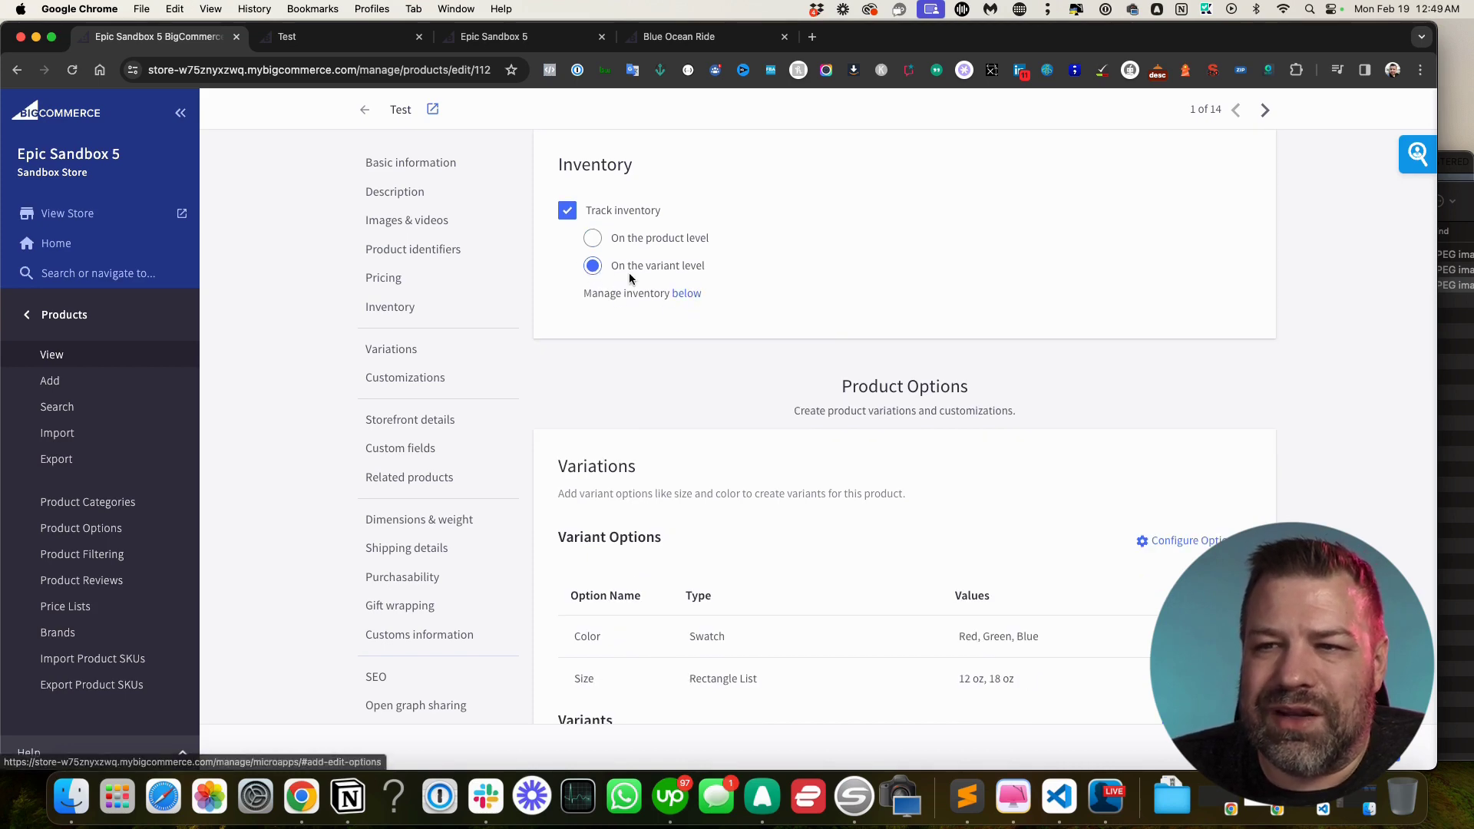
left_click(686, 298)
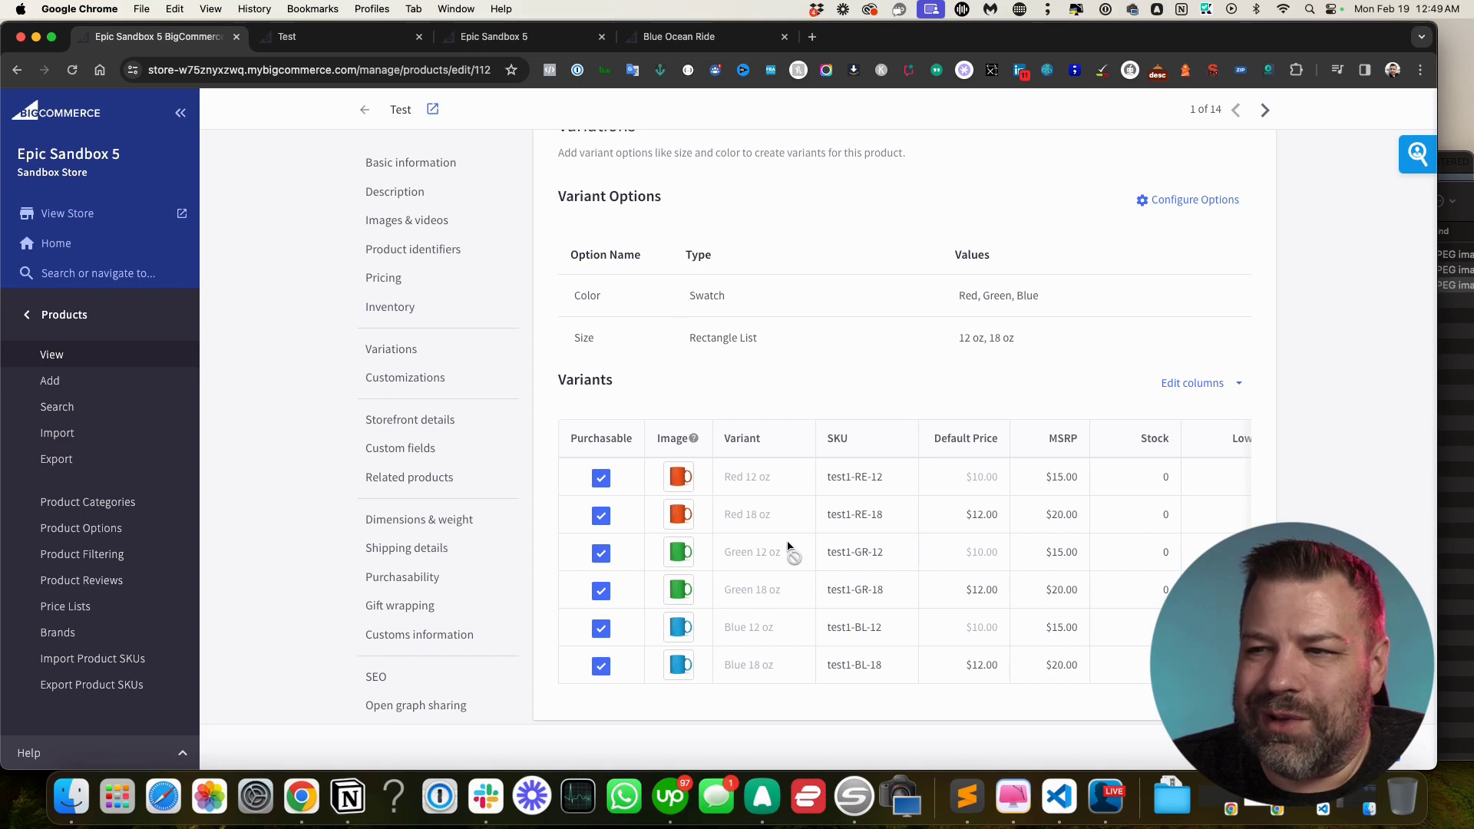
scroll(1149, 507, "right", 3)
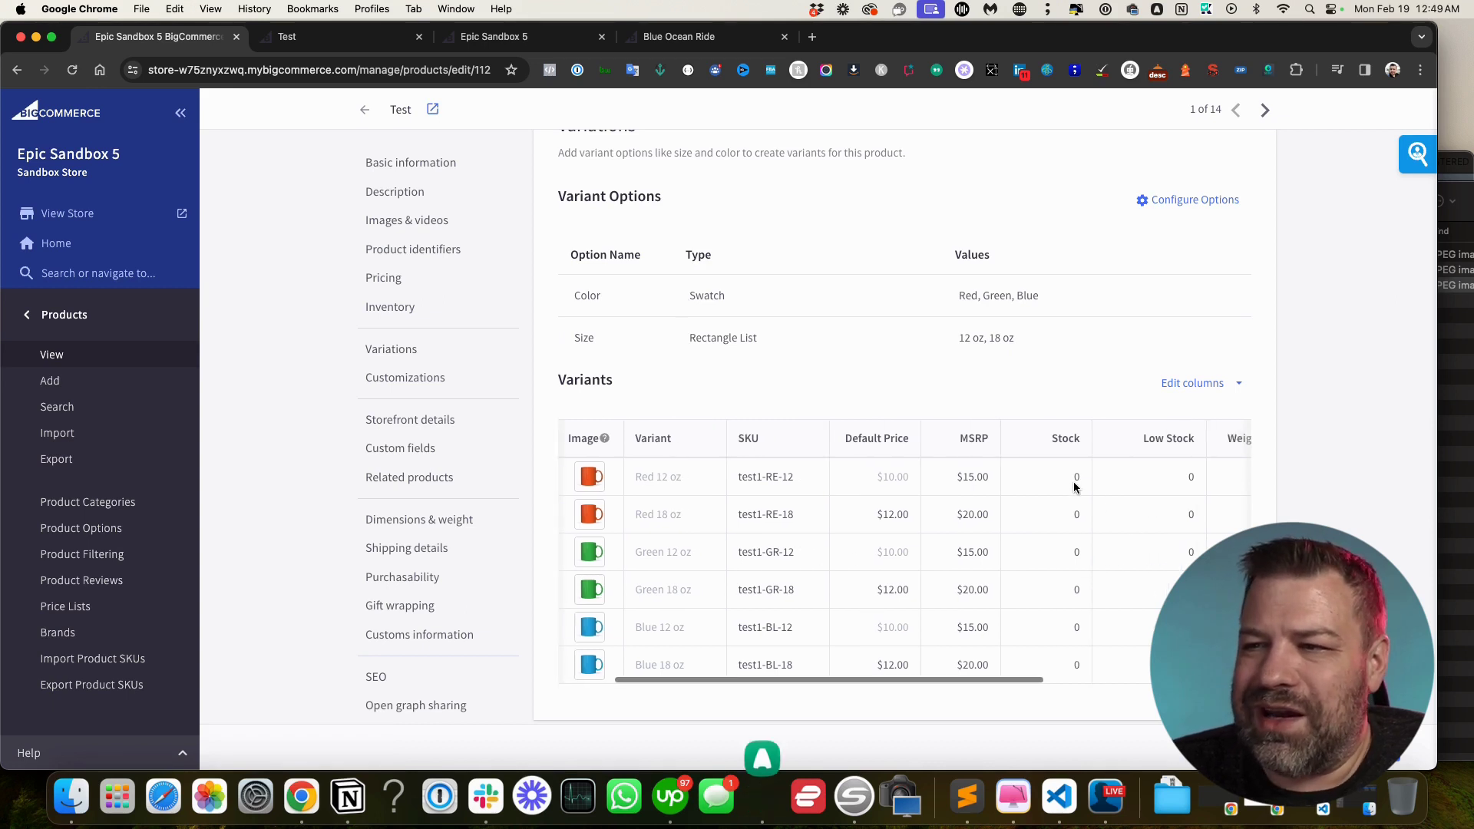
scroll(1063, 476, "right", 5)
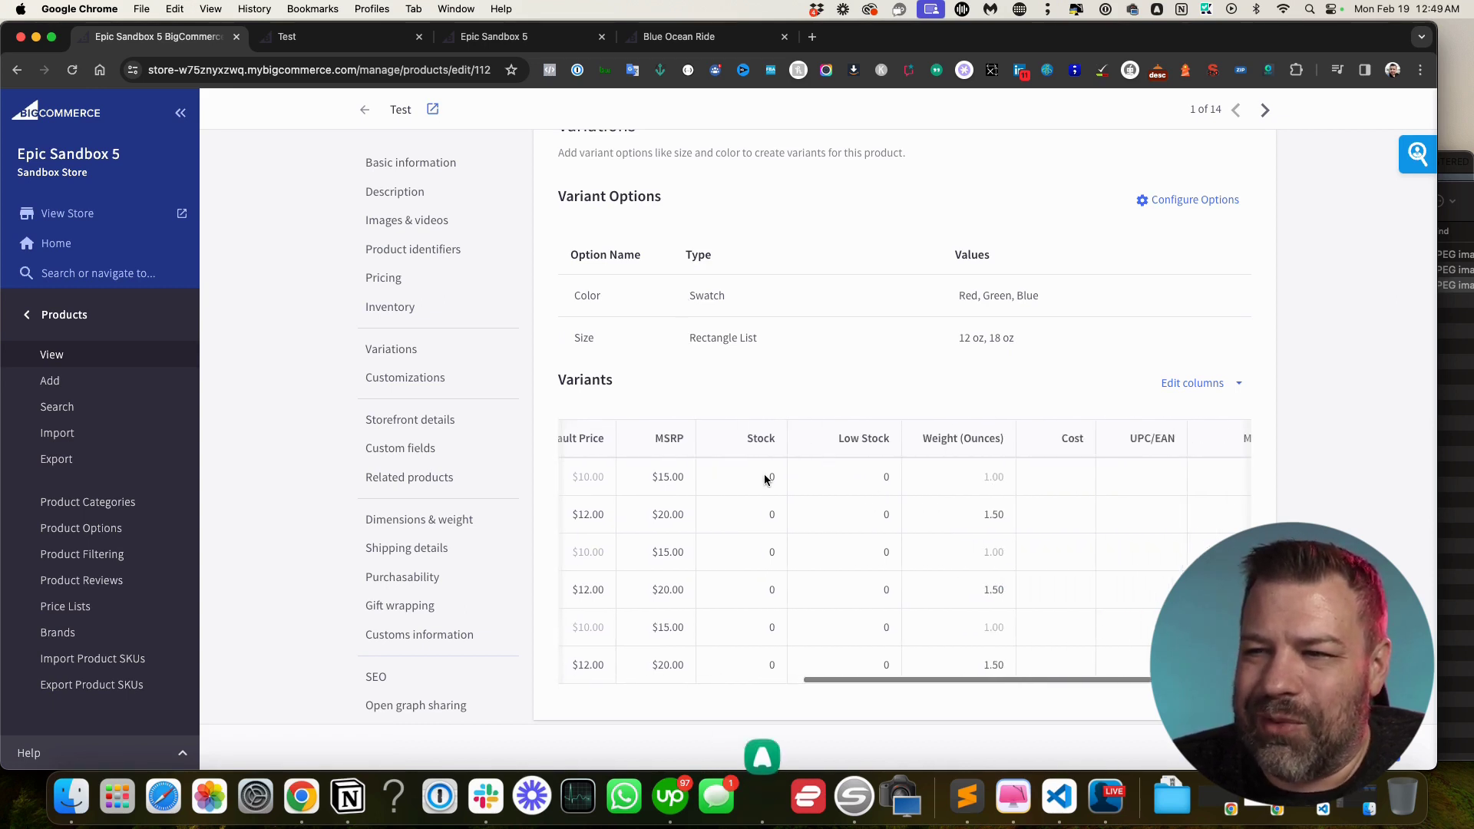
left_click(745, 477)
scroll(768, 488, "left", 8)
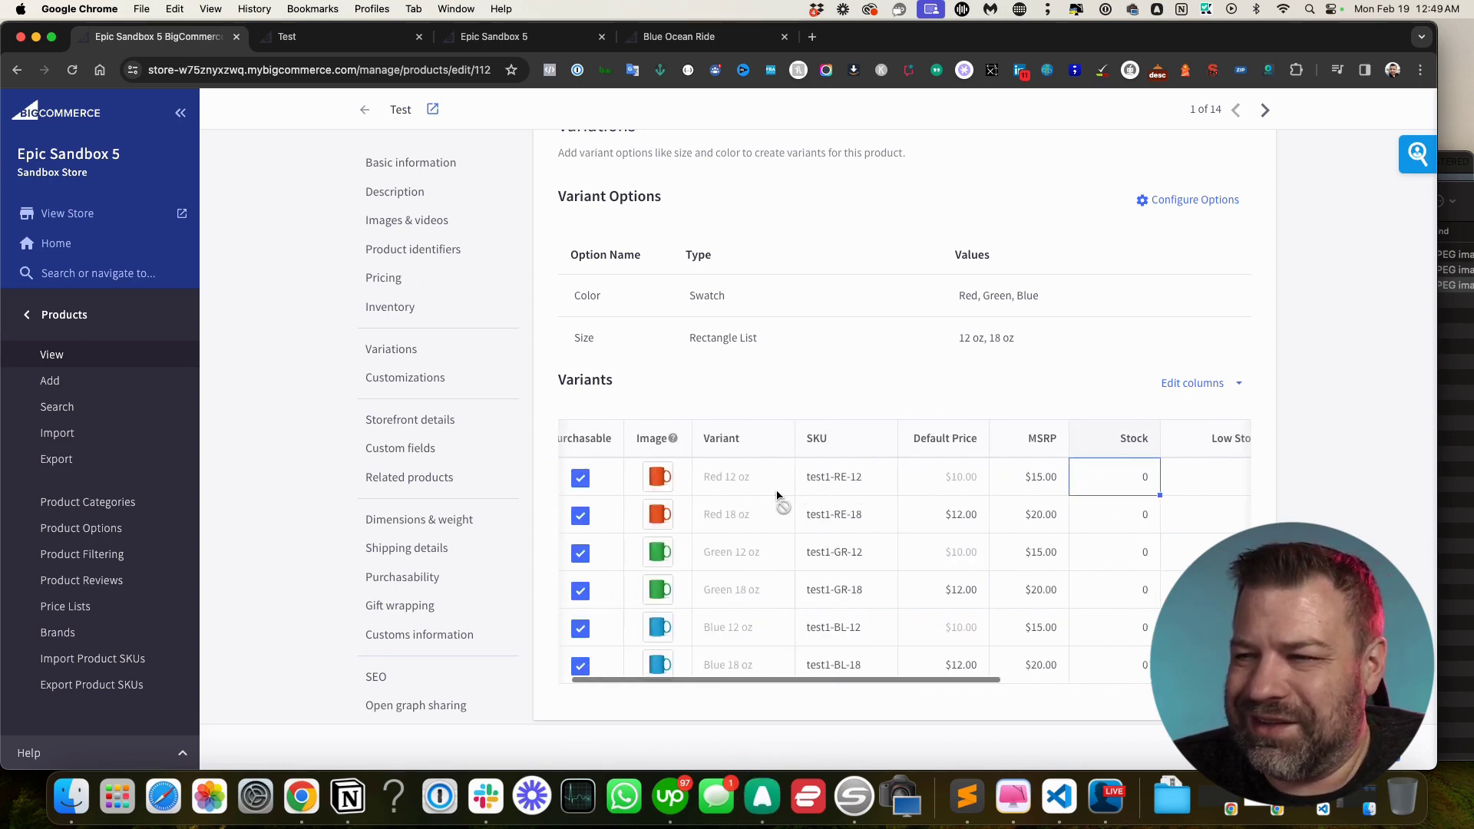
scroll(779, 497, "right", 8)
Remove the Cost, UPC/EAN and MPN columns from the variants table
left_click(1233, 384)
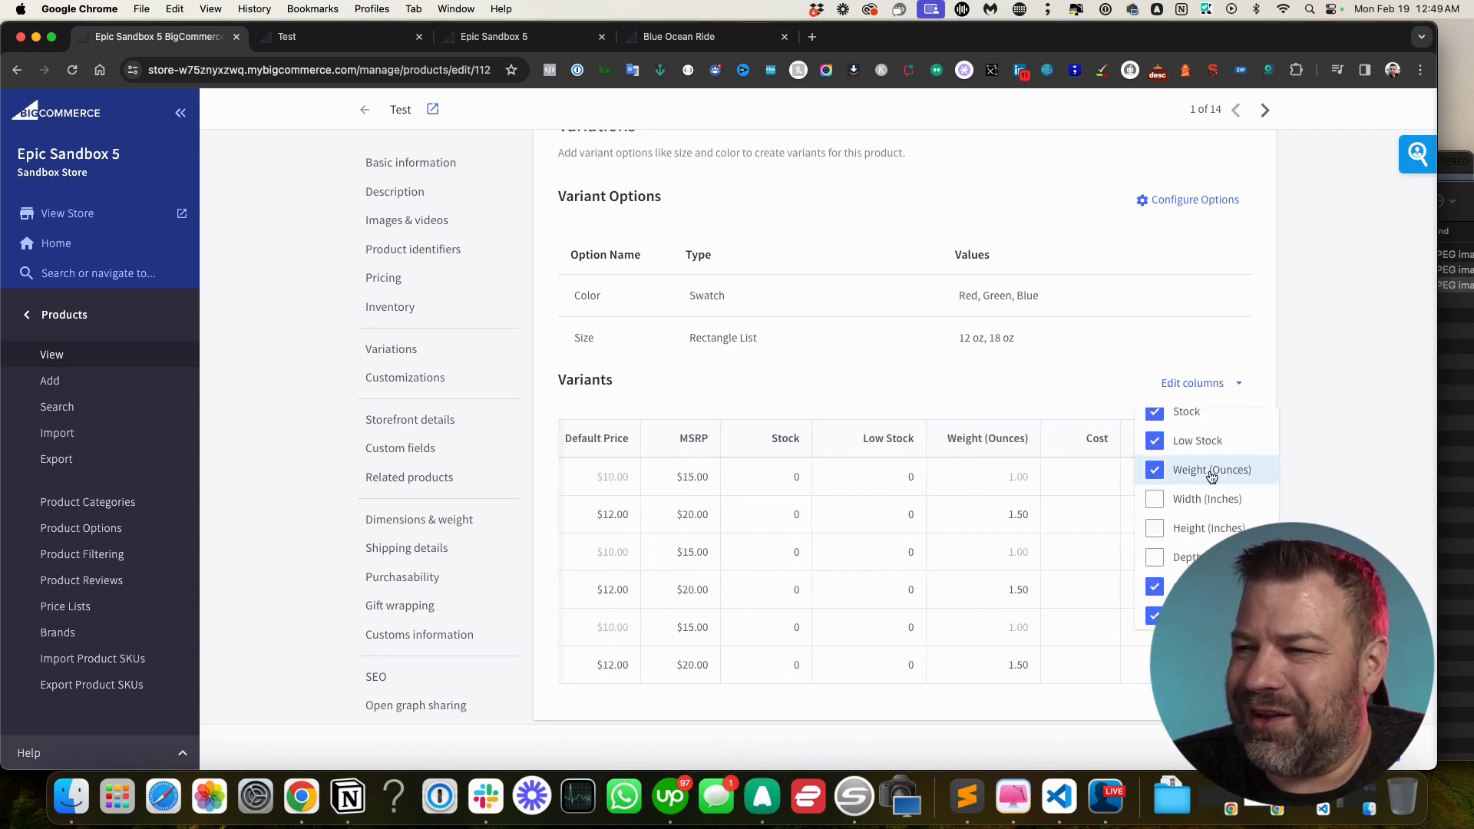
left_click(1154, 587)
left_click(1154, 615)
scroll(1159, 589, "down", 2)
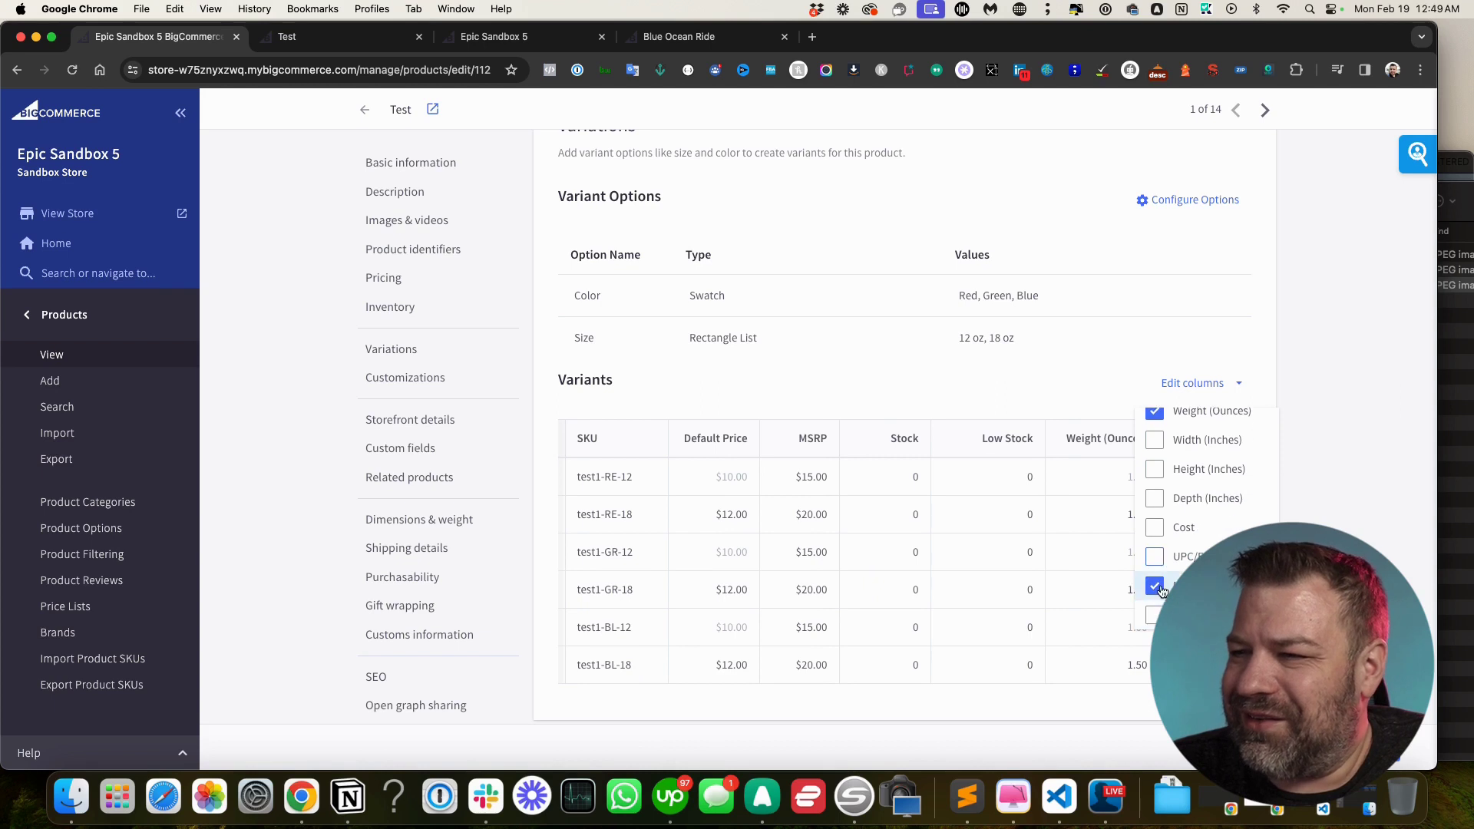
left_click(1154, 586)
left_click(1336, 388)
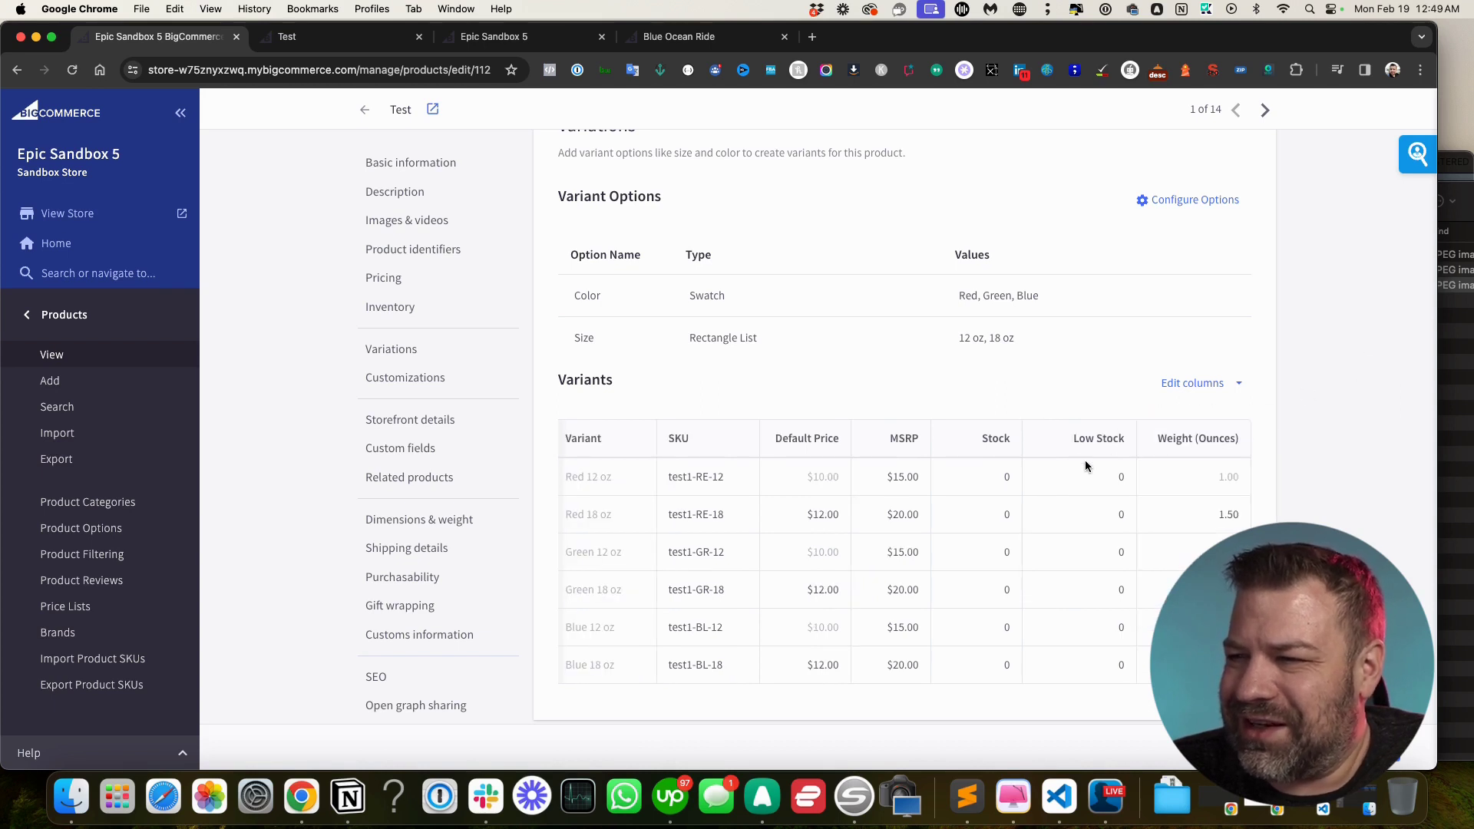
scroll(1056, 454, "right", 2)
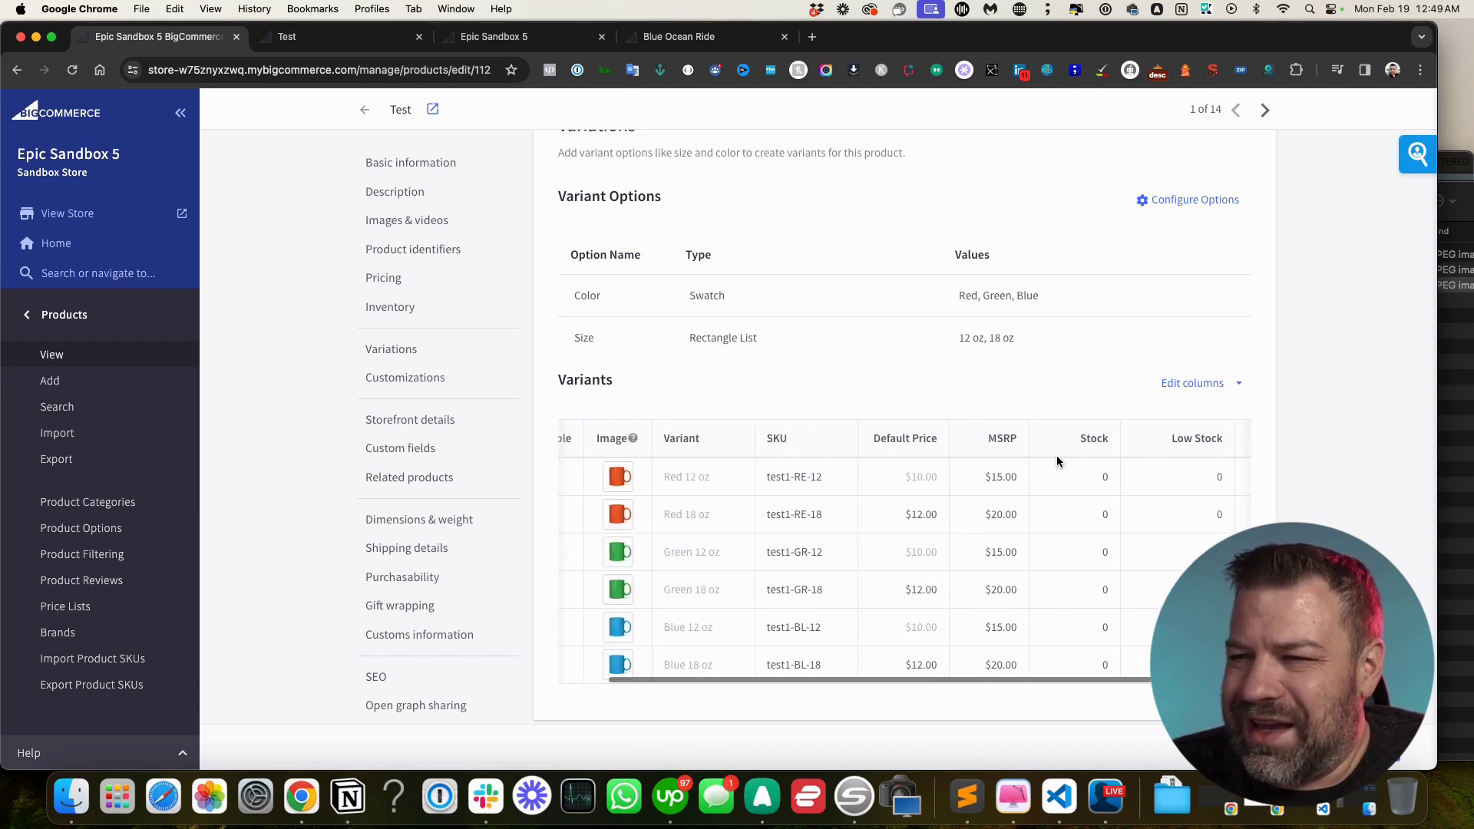
Hide the Weight (Ounces), MSRP and Low Stock columns, keeping Stock in the variants table
left_click(1234, 383)
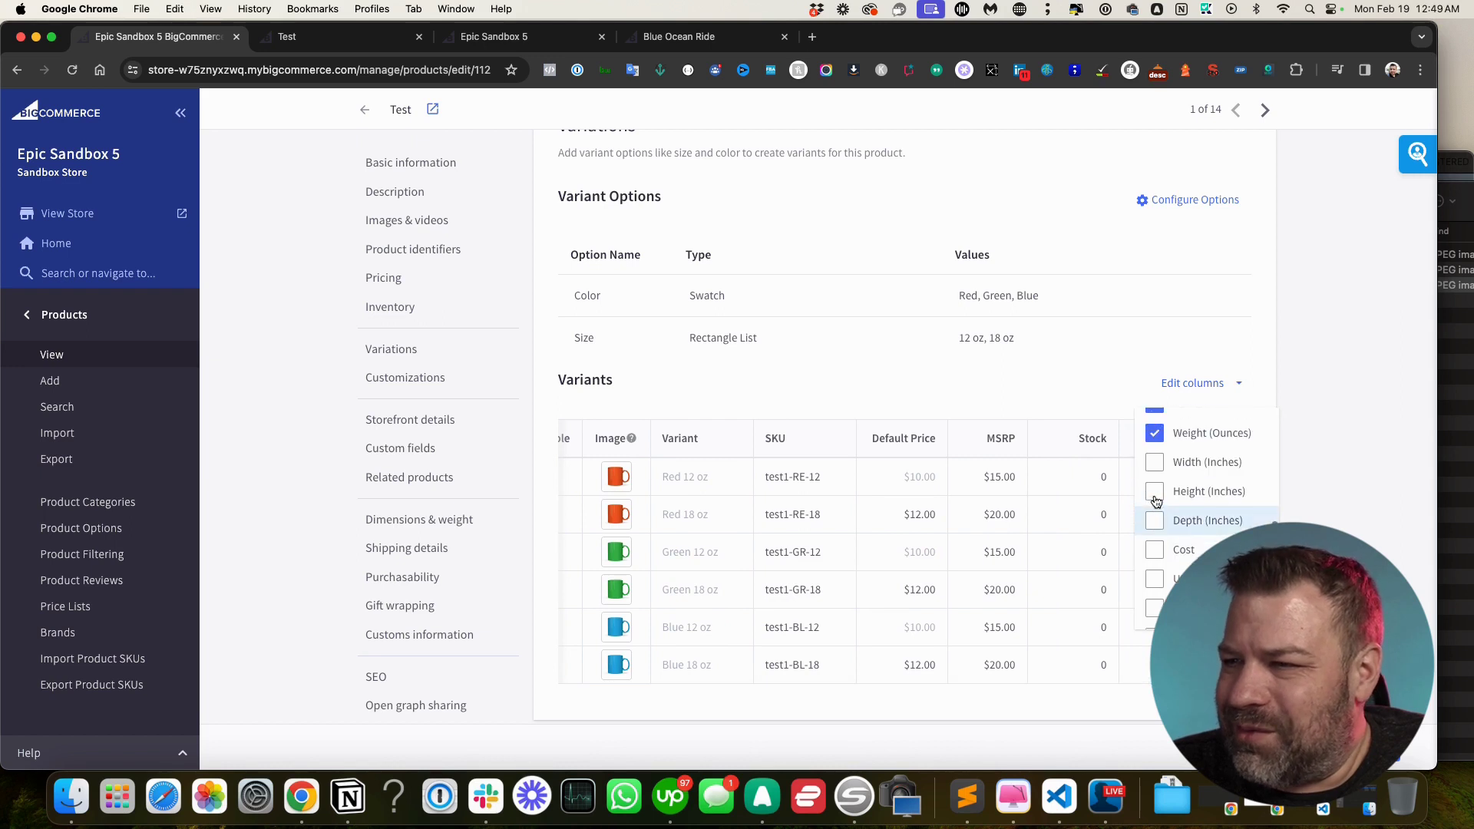
scroll(1156, 501, "up", 2)
left_click(1155, 497)
scroll(1154, 500, "up", 2)
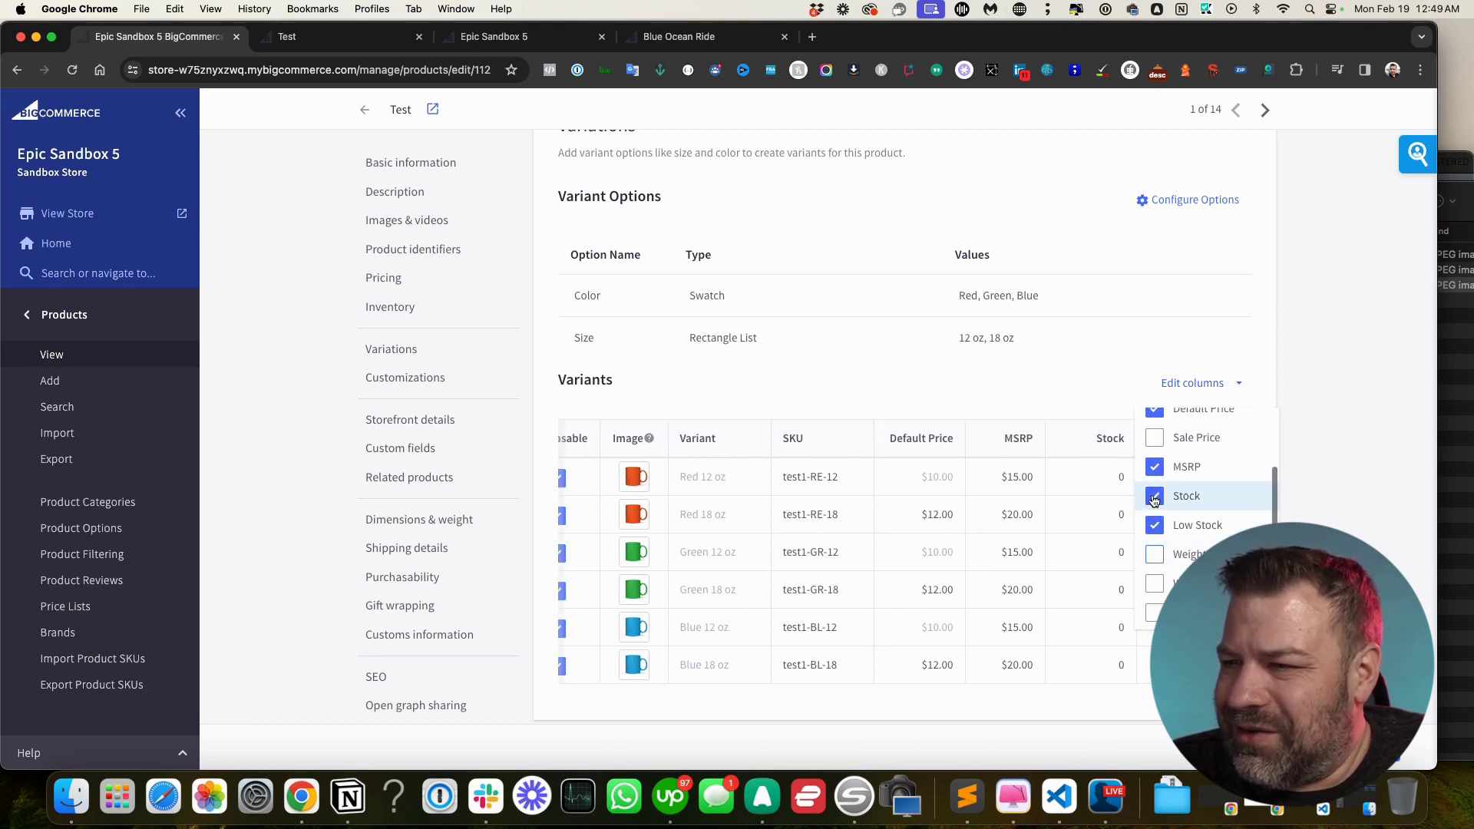
left_click(1154, 467)
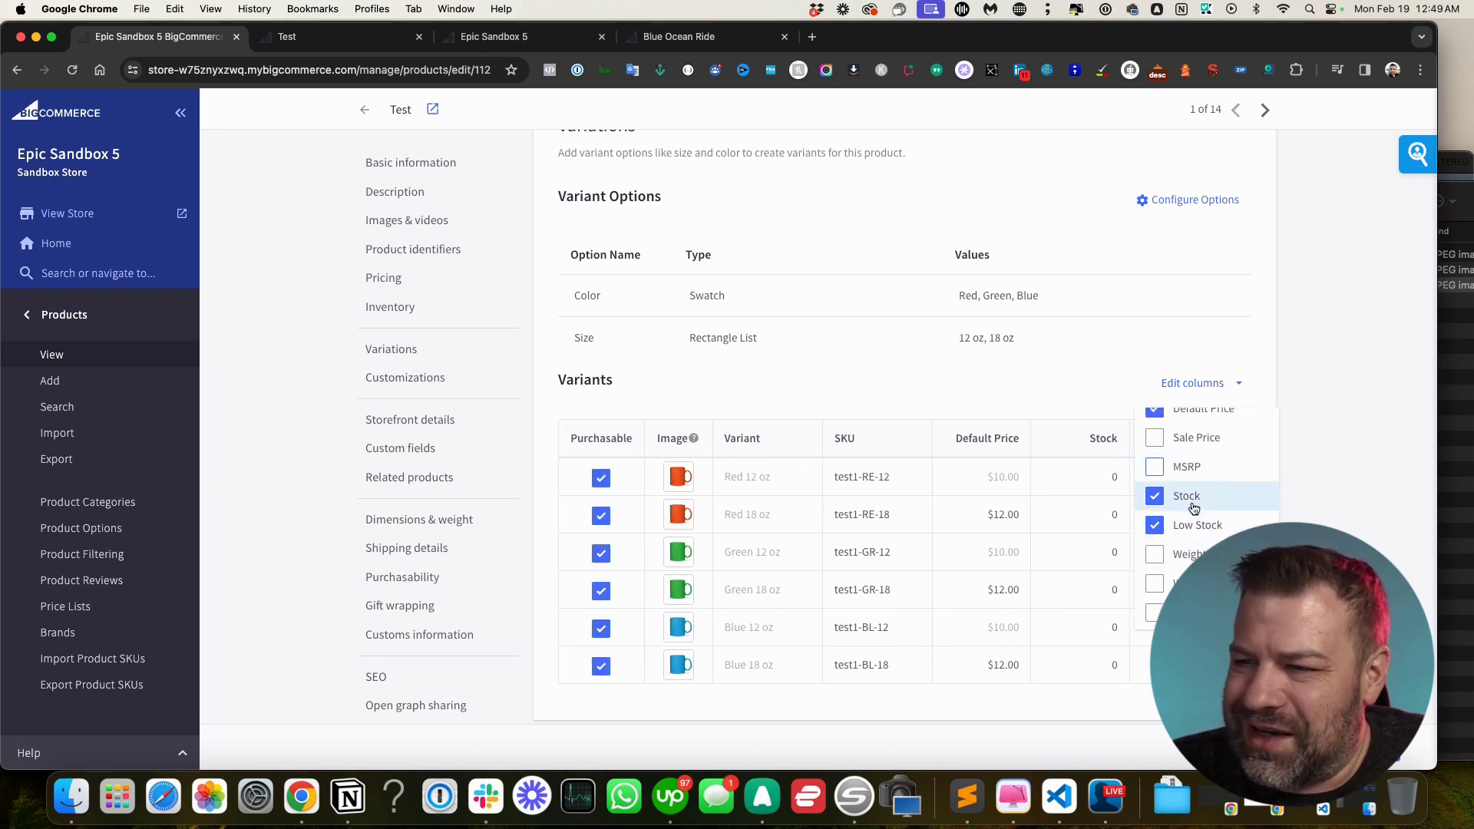
left_click(1155, 526)
left_click(1303, 377)
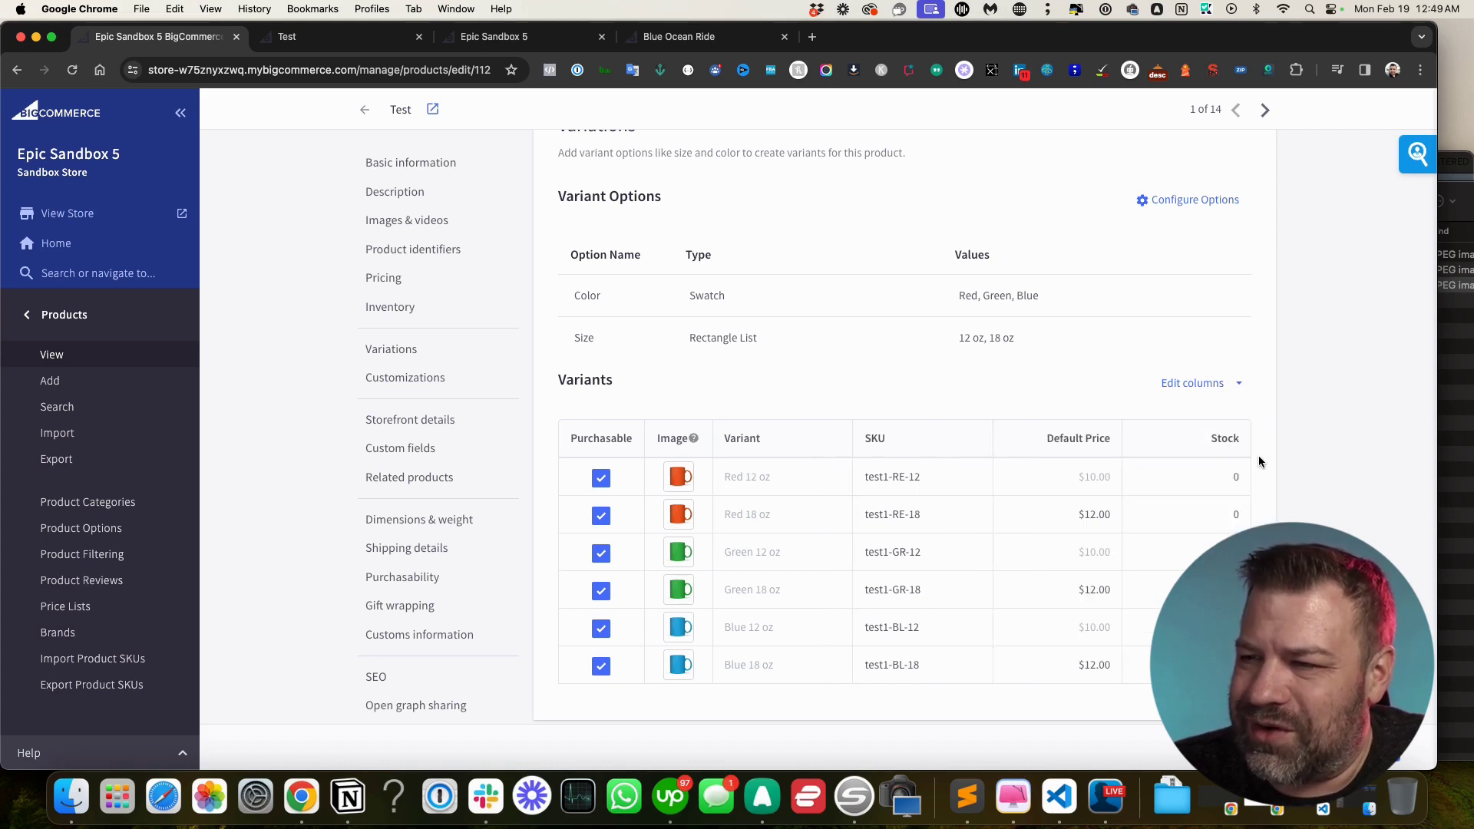
Set the stock of Red 12 oz to 12 and Red 18 oz to 15, and go through the remaining variants' stock
left_click(1184, 514)
type("15")
key("Return")
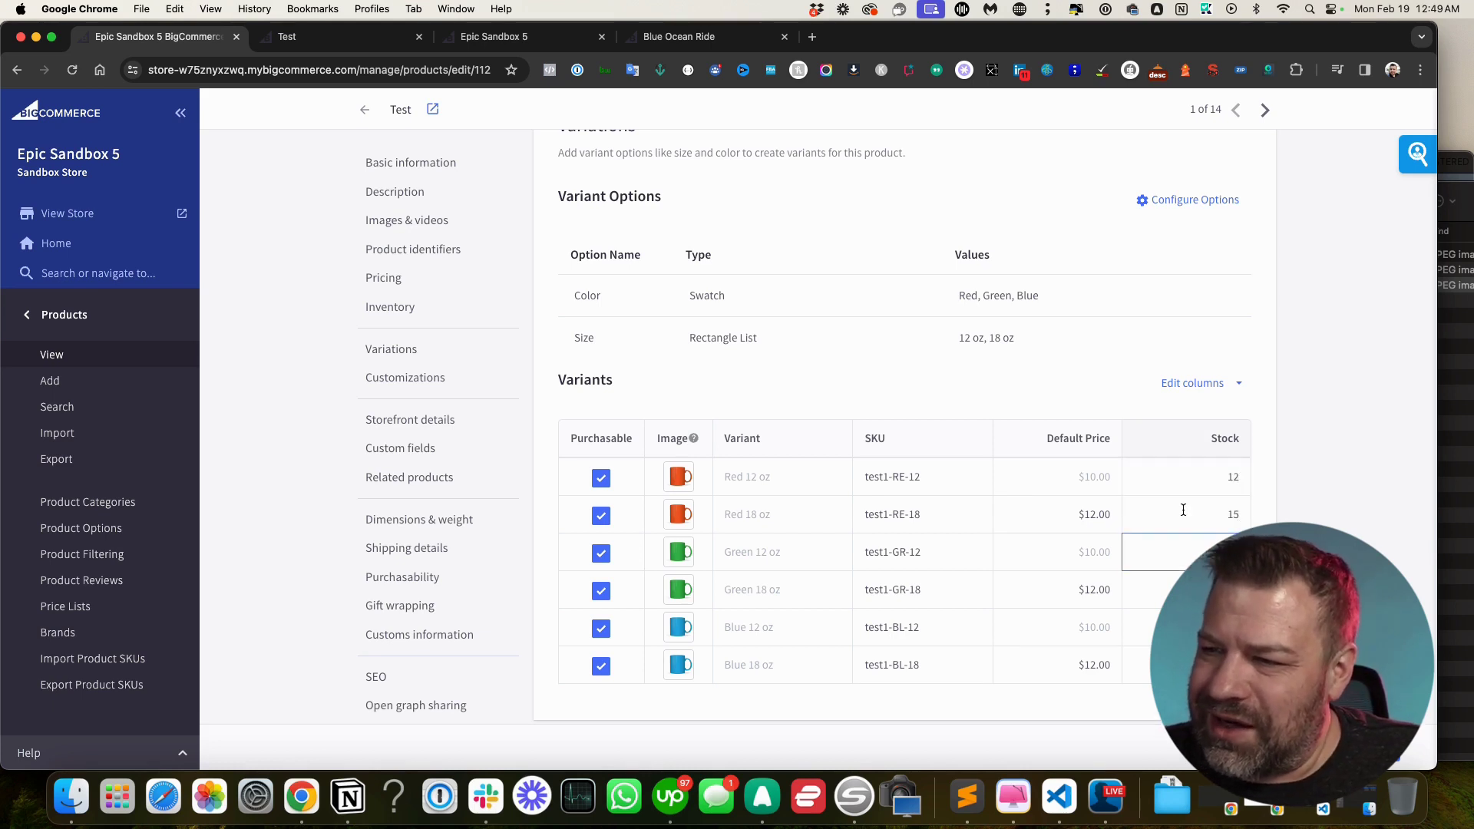
key("Return")
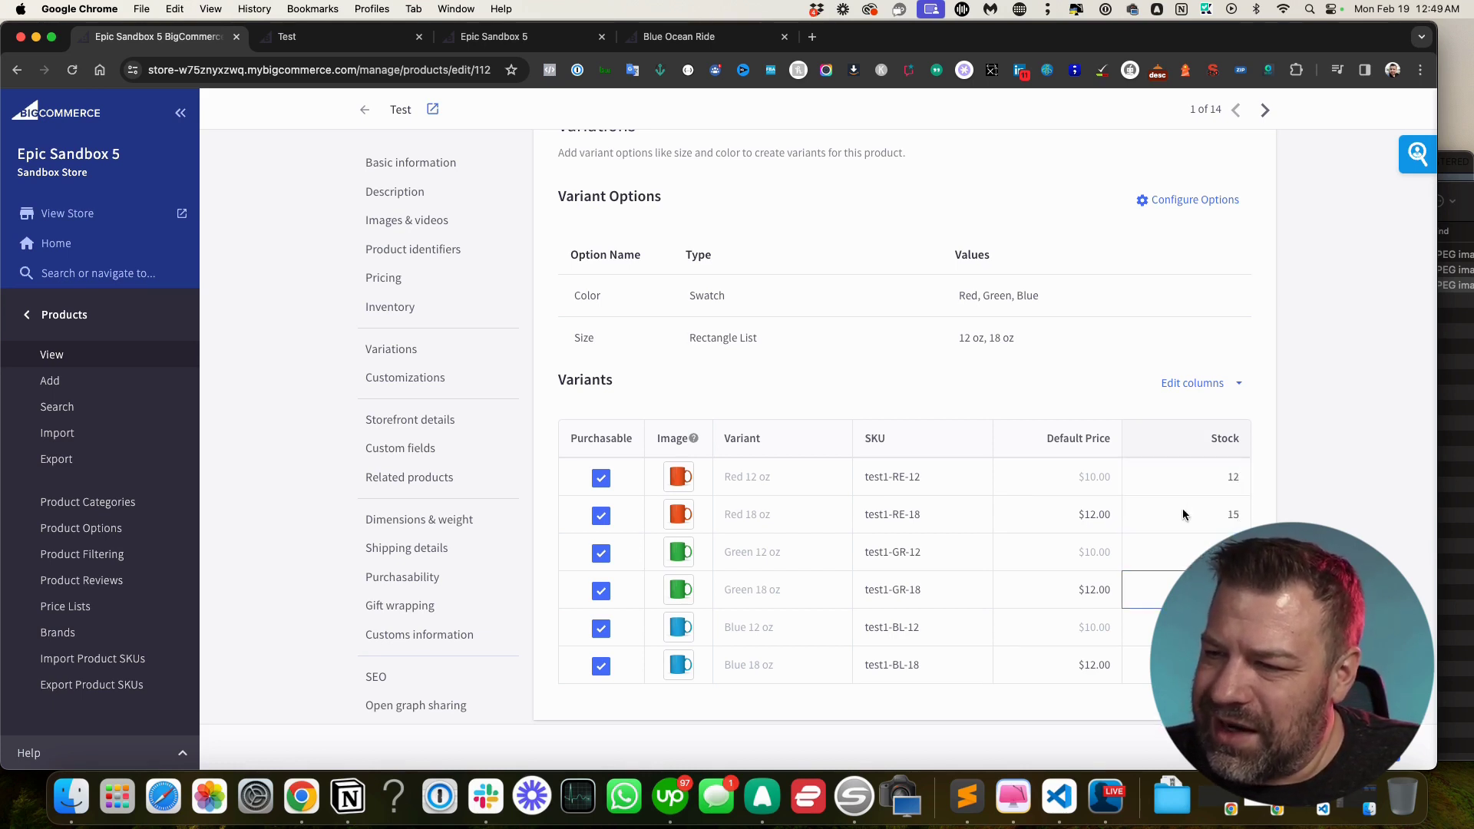
key("Return")
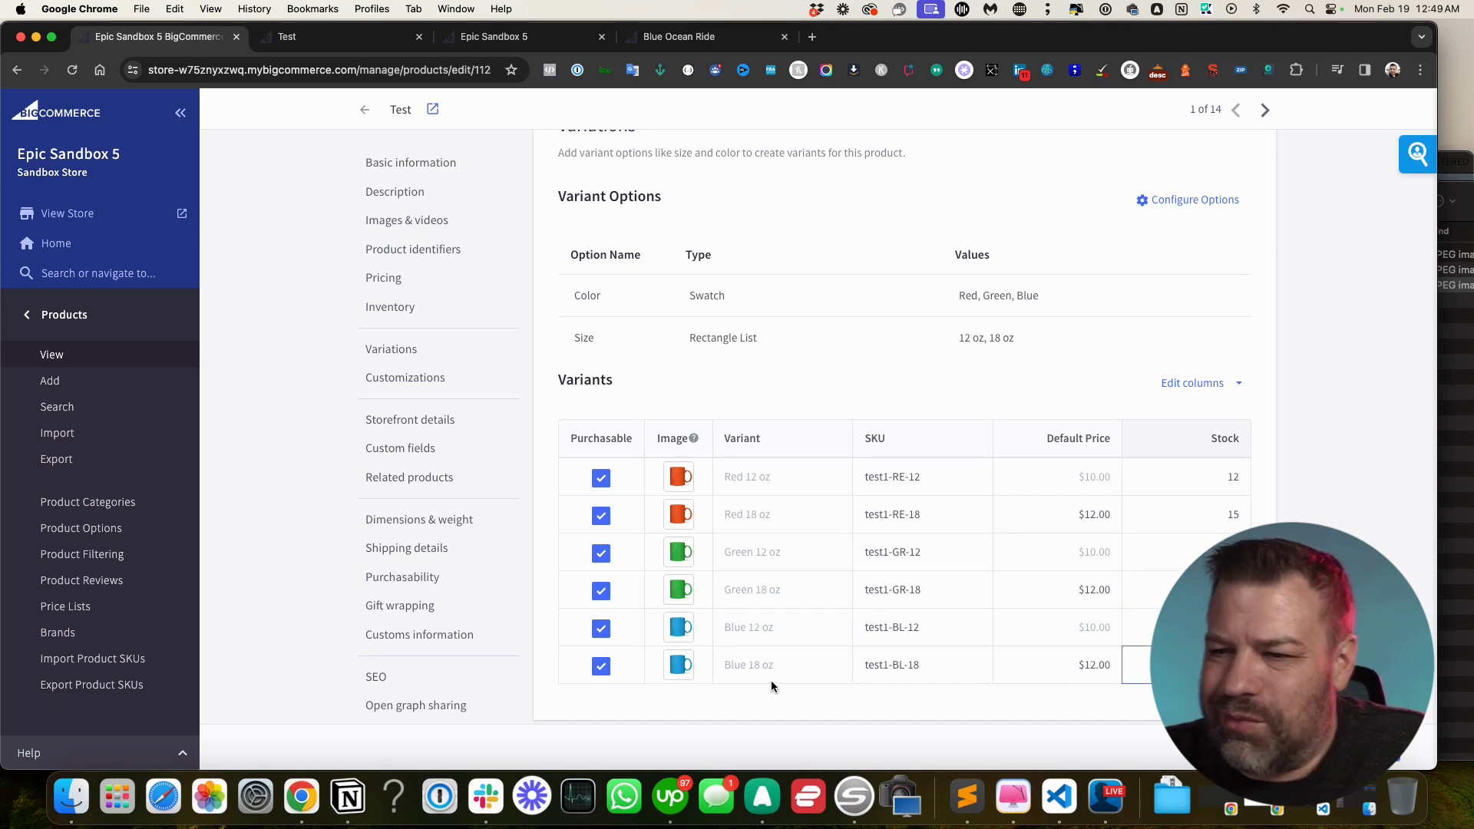
Save the Test product's variant stock and select the blue 18 oz combination on its storefront page
key("Return")
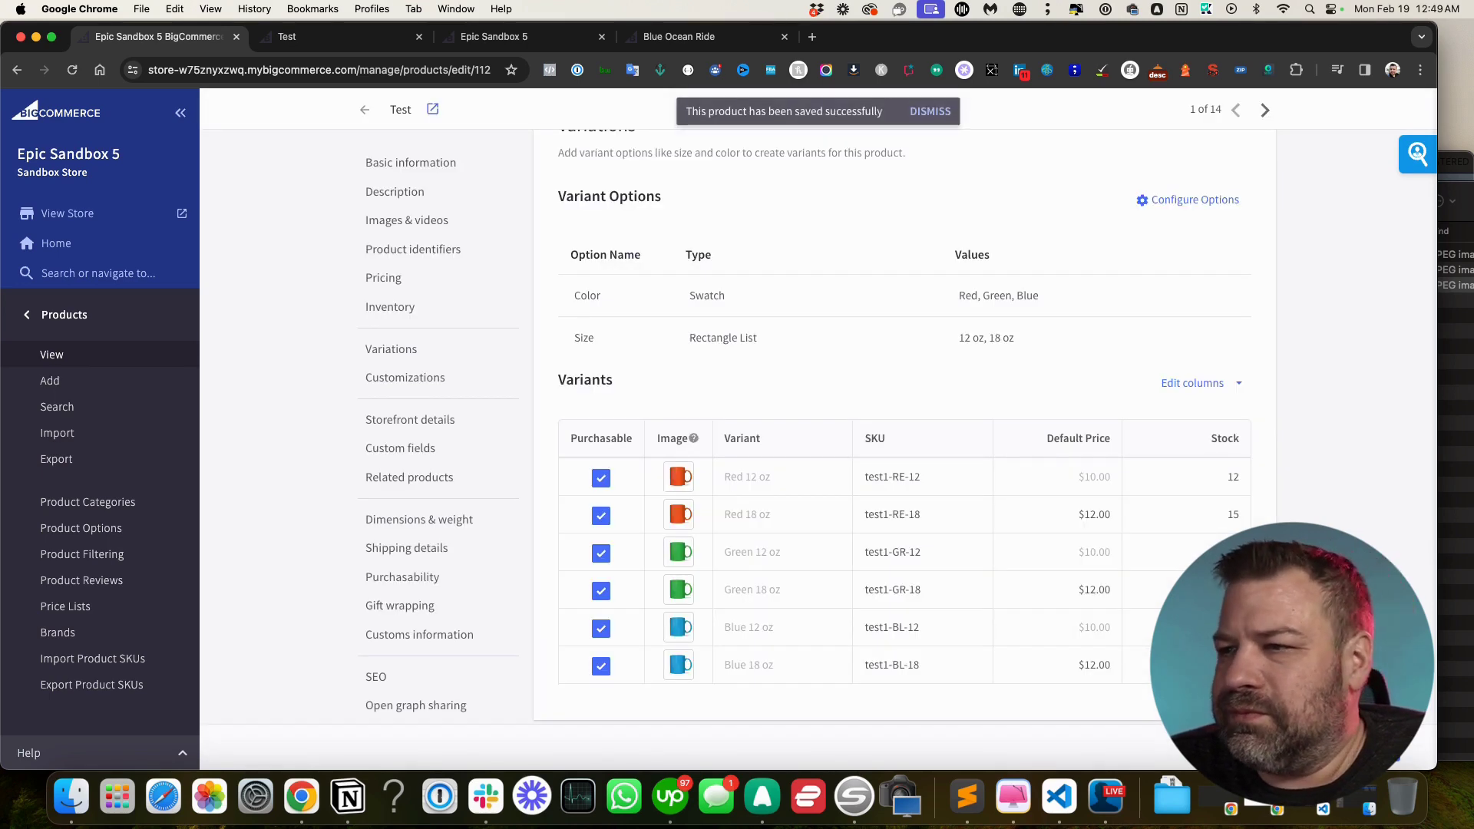
left_click(432, 109)
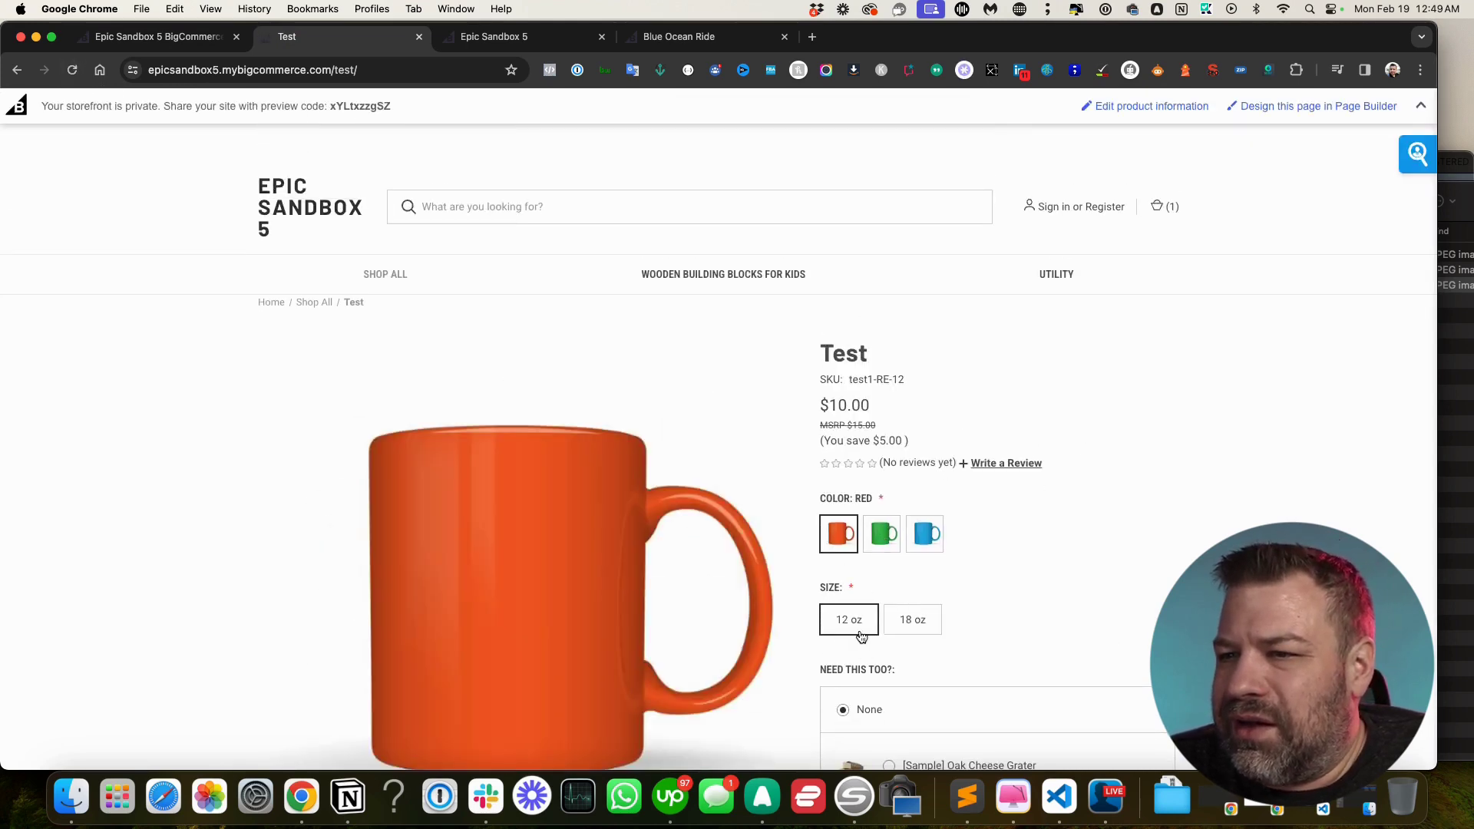
left_click(925, 533)
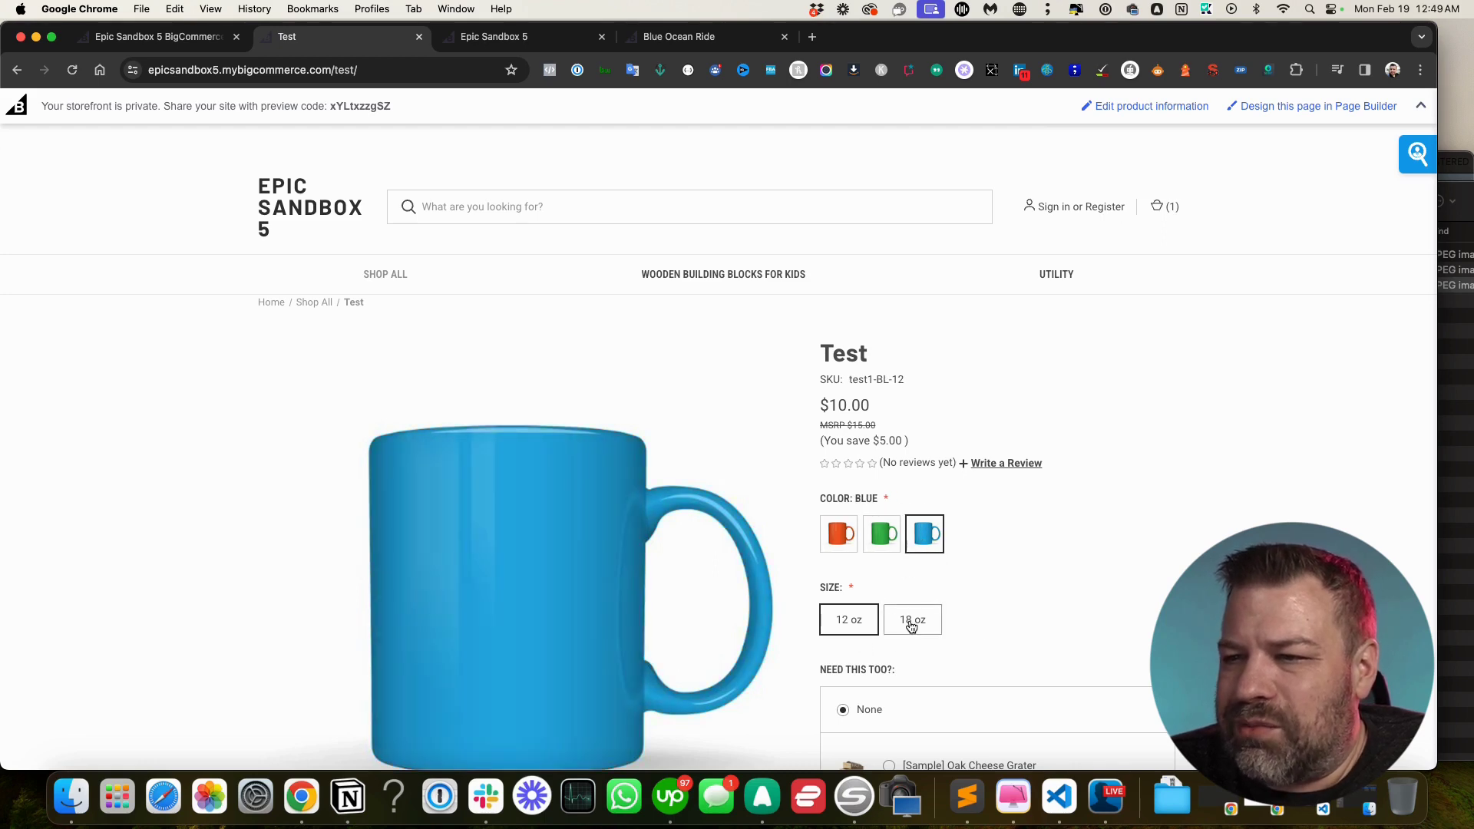
left_click(912, 627)
Examine the availability message and Add to Cart area for the blue 18 oz mug
scroll(975, 653, "down", 3)
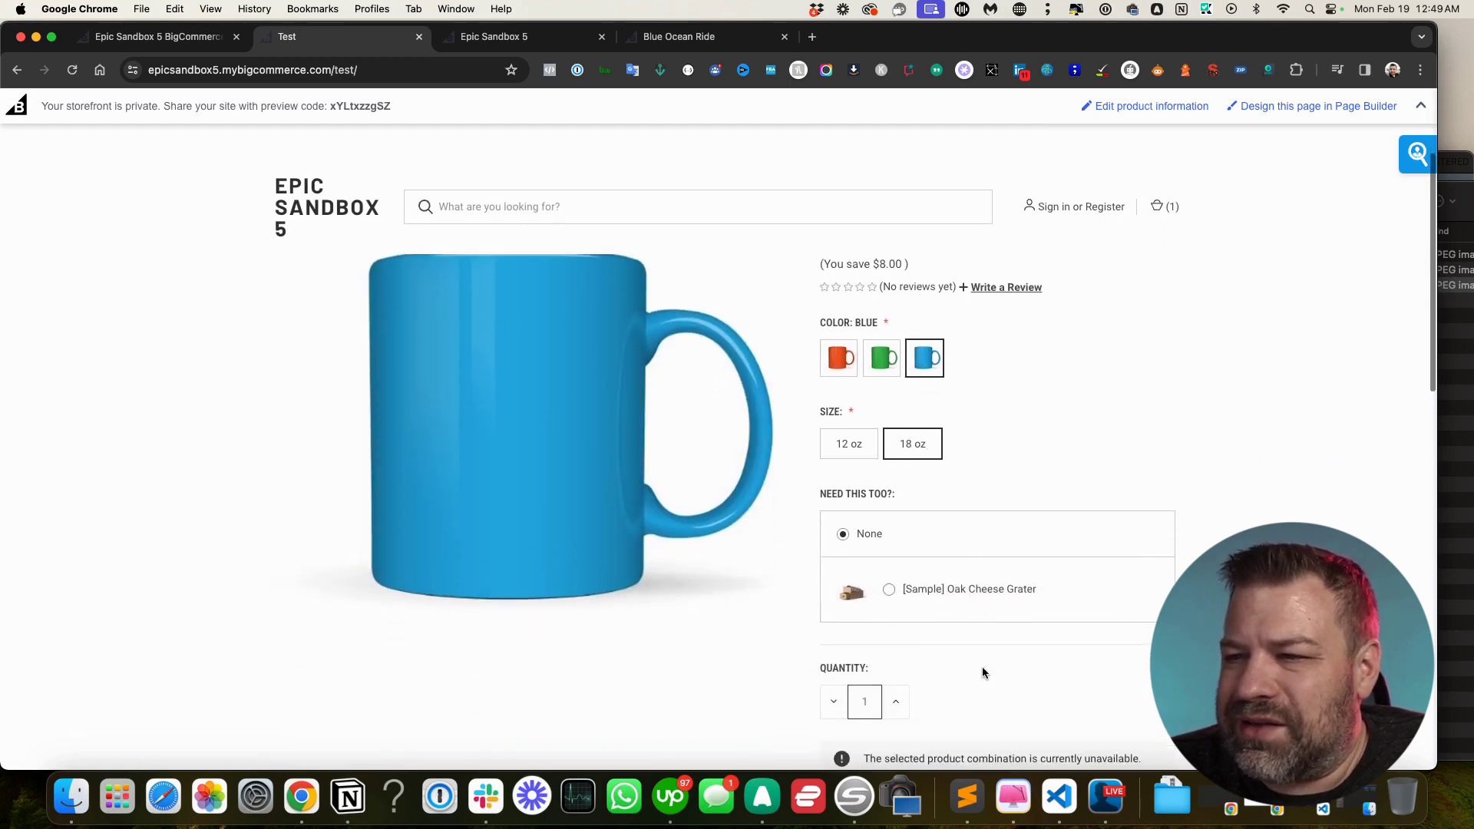
scroll(944, 697, "down", 3)
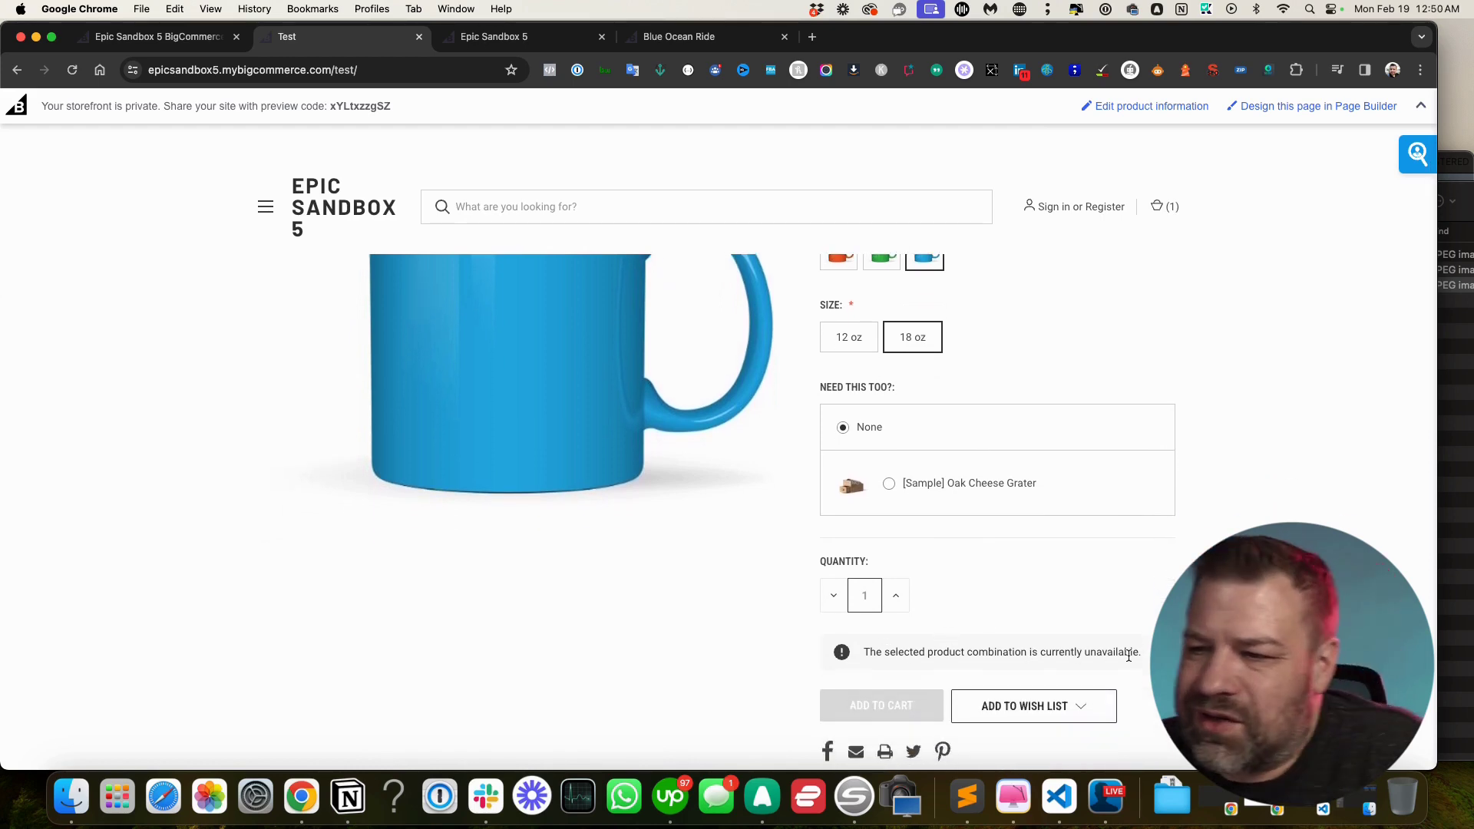
scroll(1129, 656, "up", 1)
scroll(1025, 383, "up", 1)
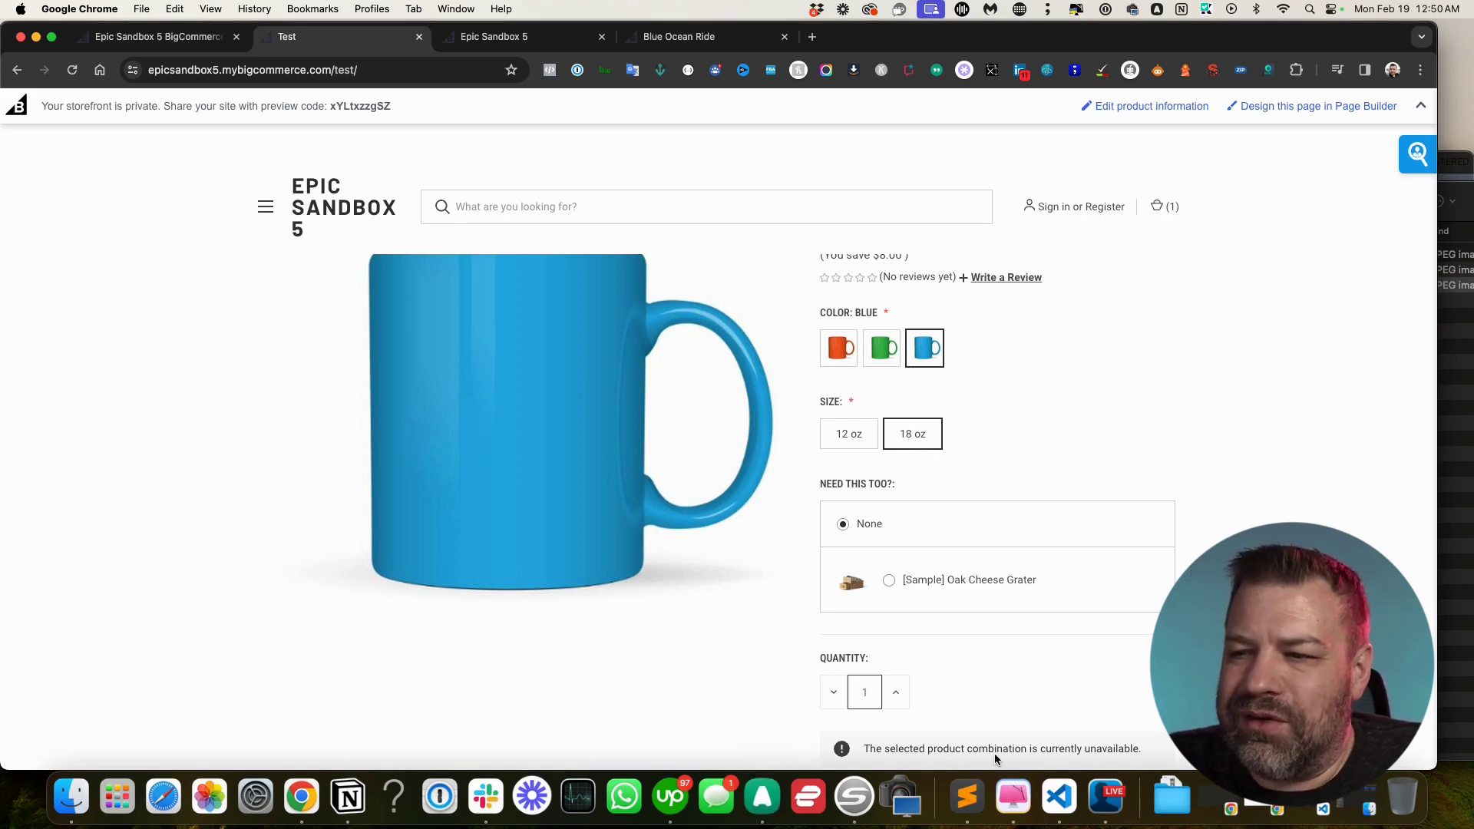
left_click_drag(1144, 749, 858, 749)
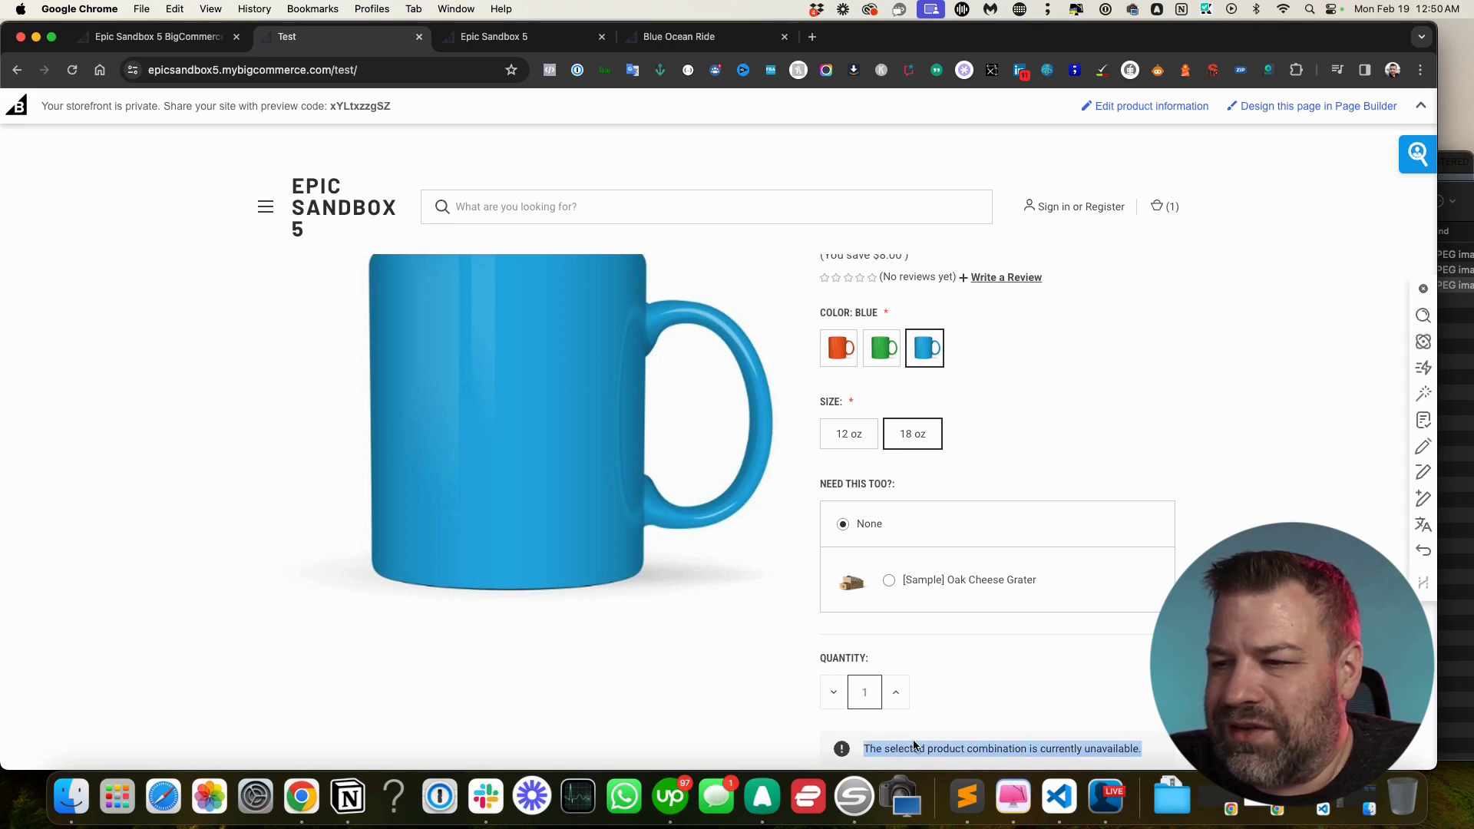
scroll(993, 695, "down", 3)
scroll(995, 692, "up", 2)
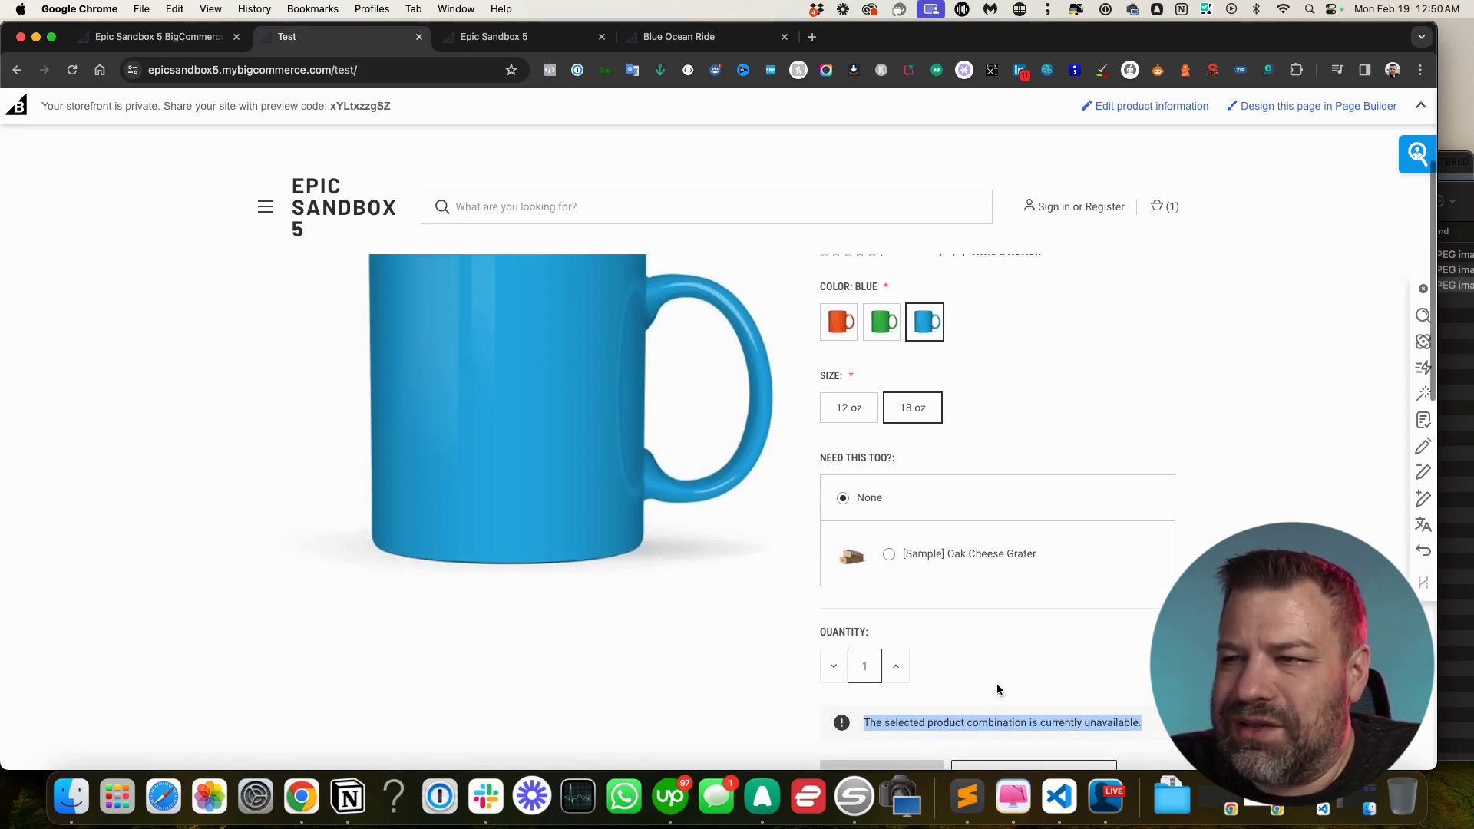
left_click(1080, 298)
Save the Test product again in the admin and find the store's Inventory settings by searching "inv"
left_click(128, 36)
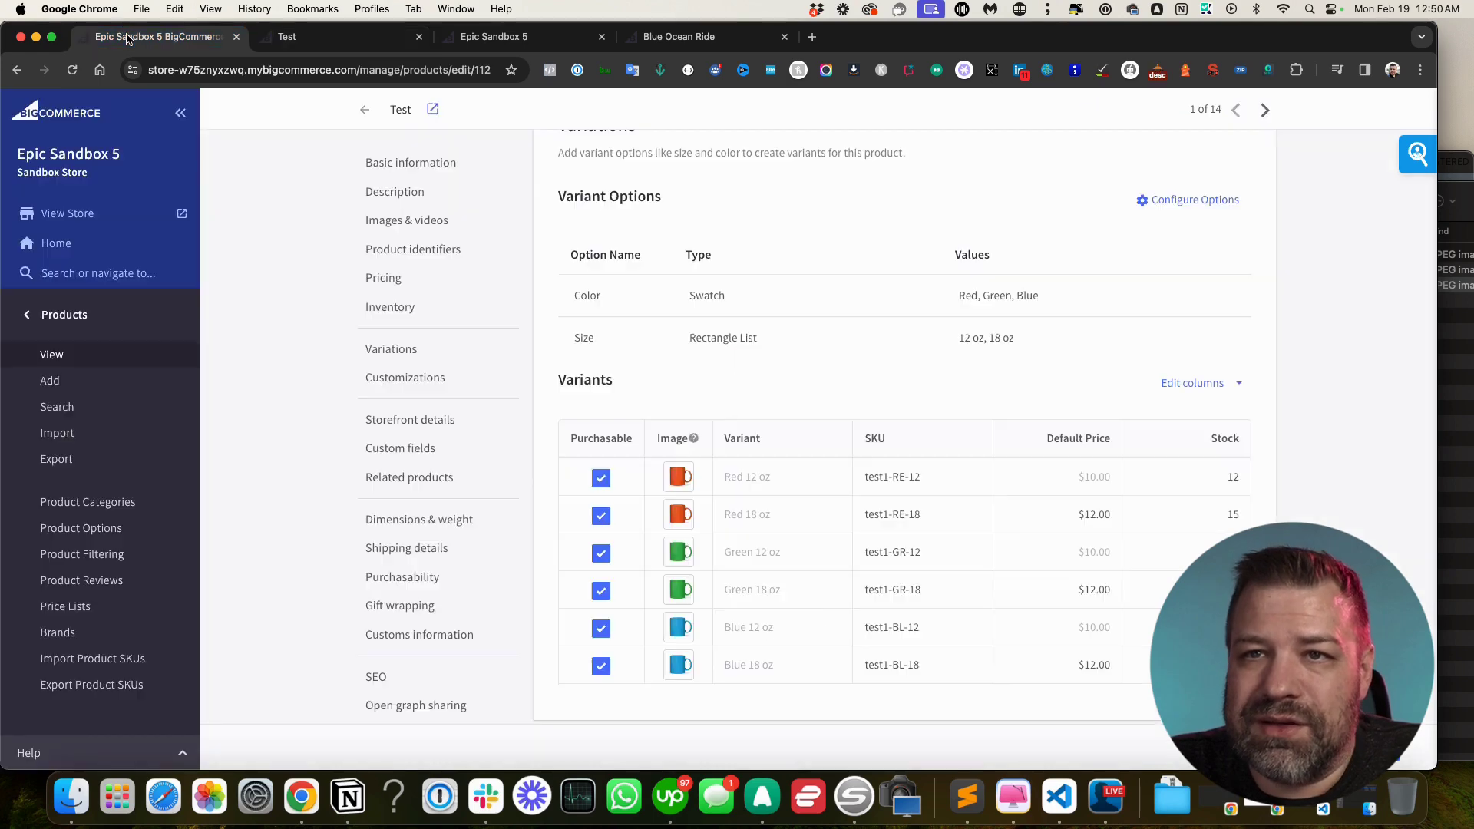
key("super+s")
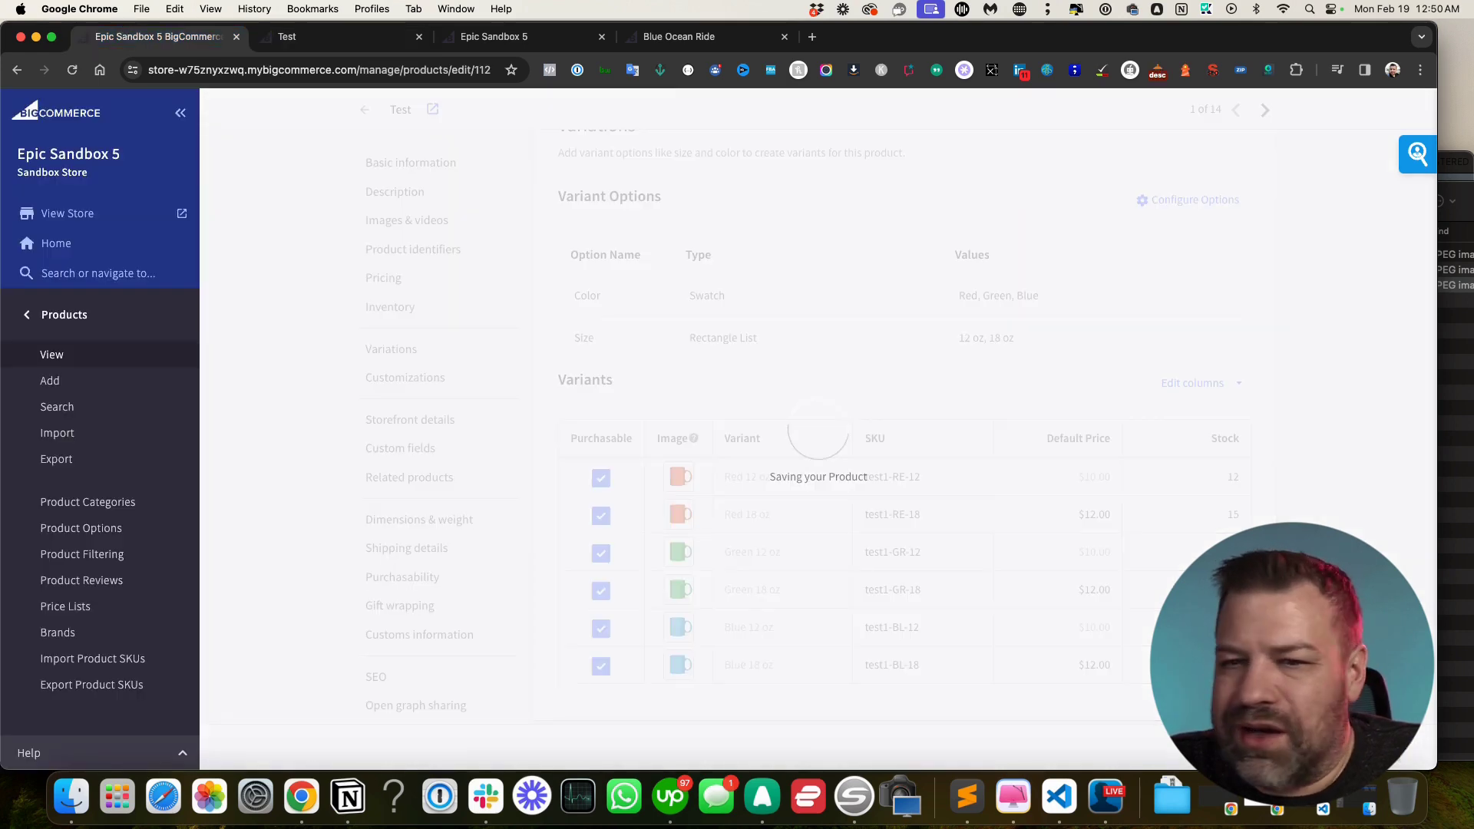
left_click(54, 317)
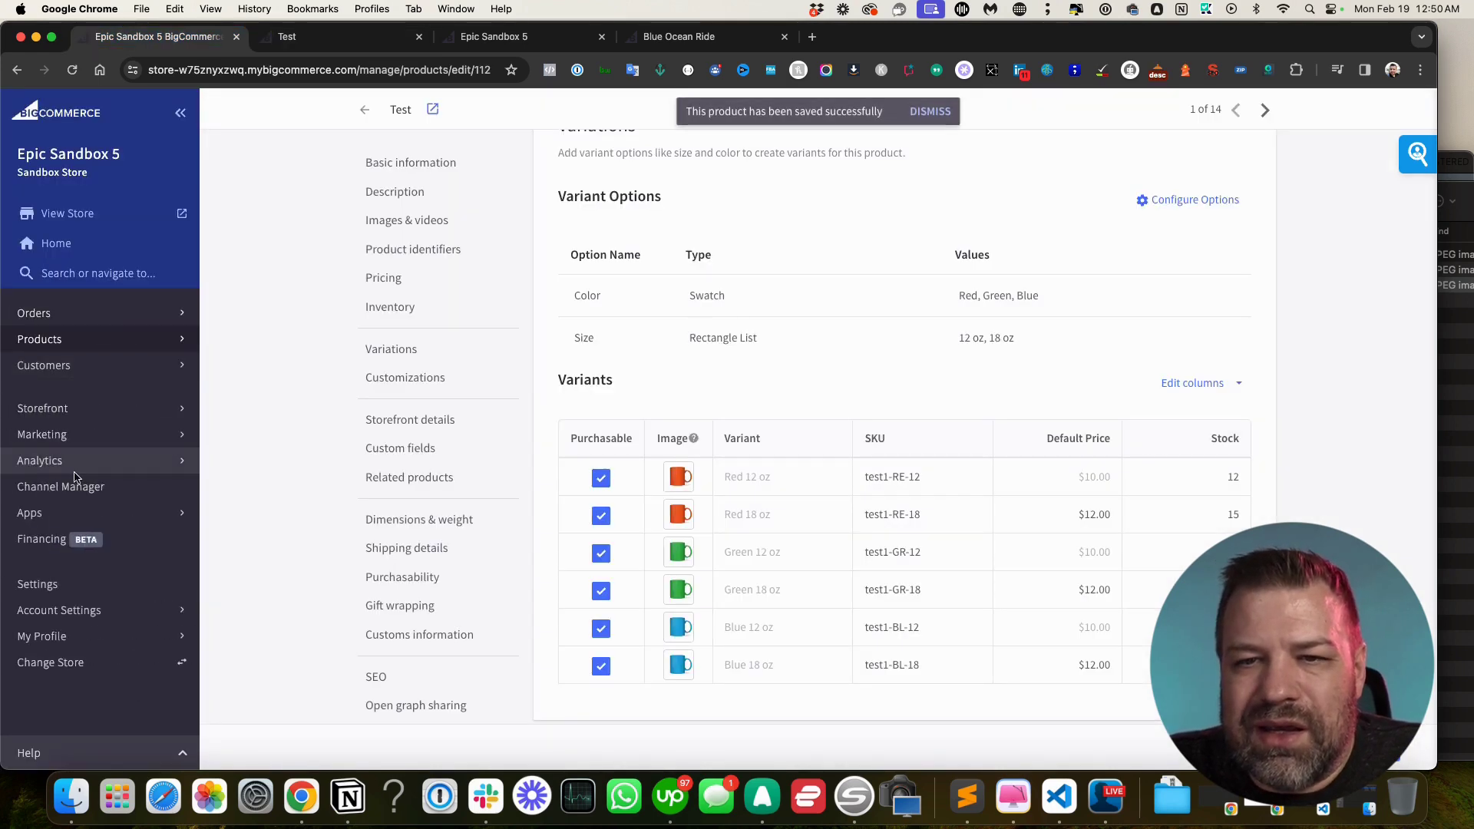
left_click(63, 588)
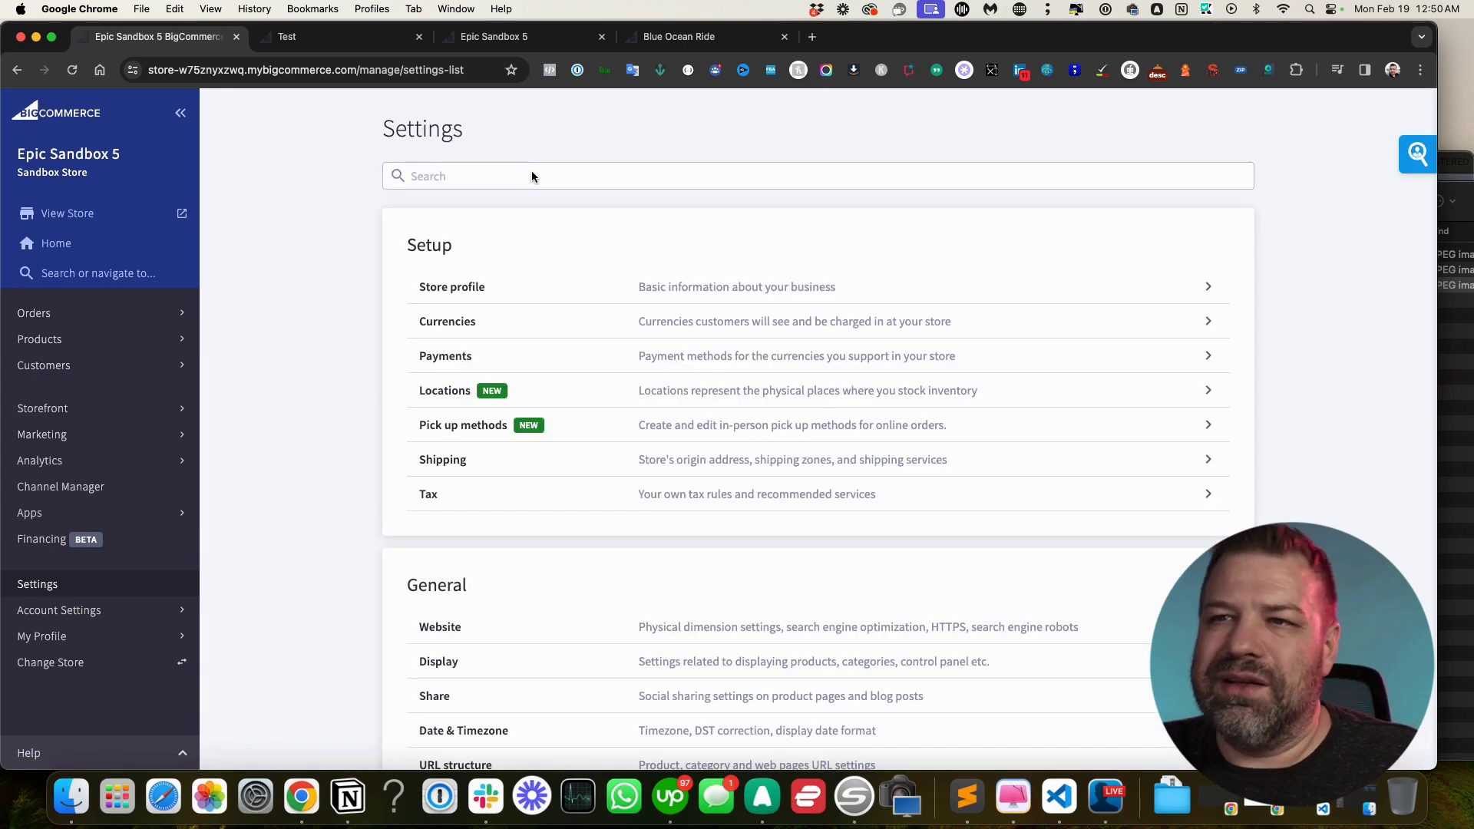
left_click(531, 175)
type("inv")
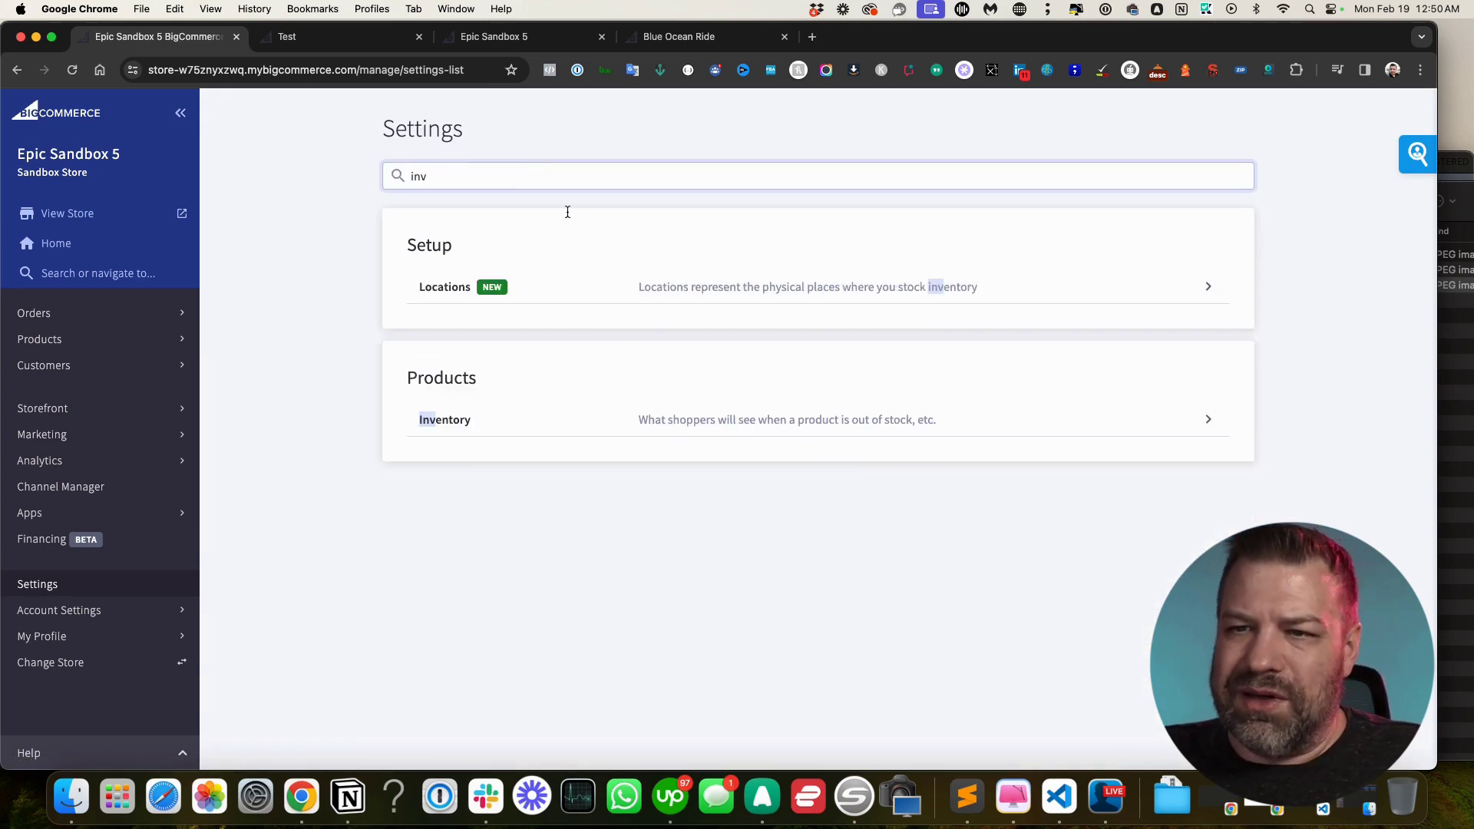
left_click(735, 423)
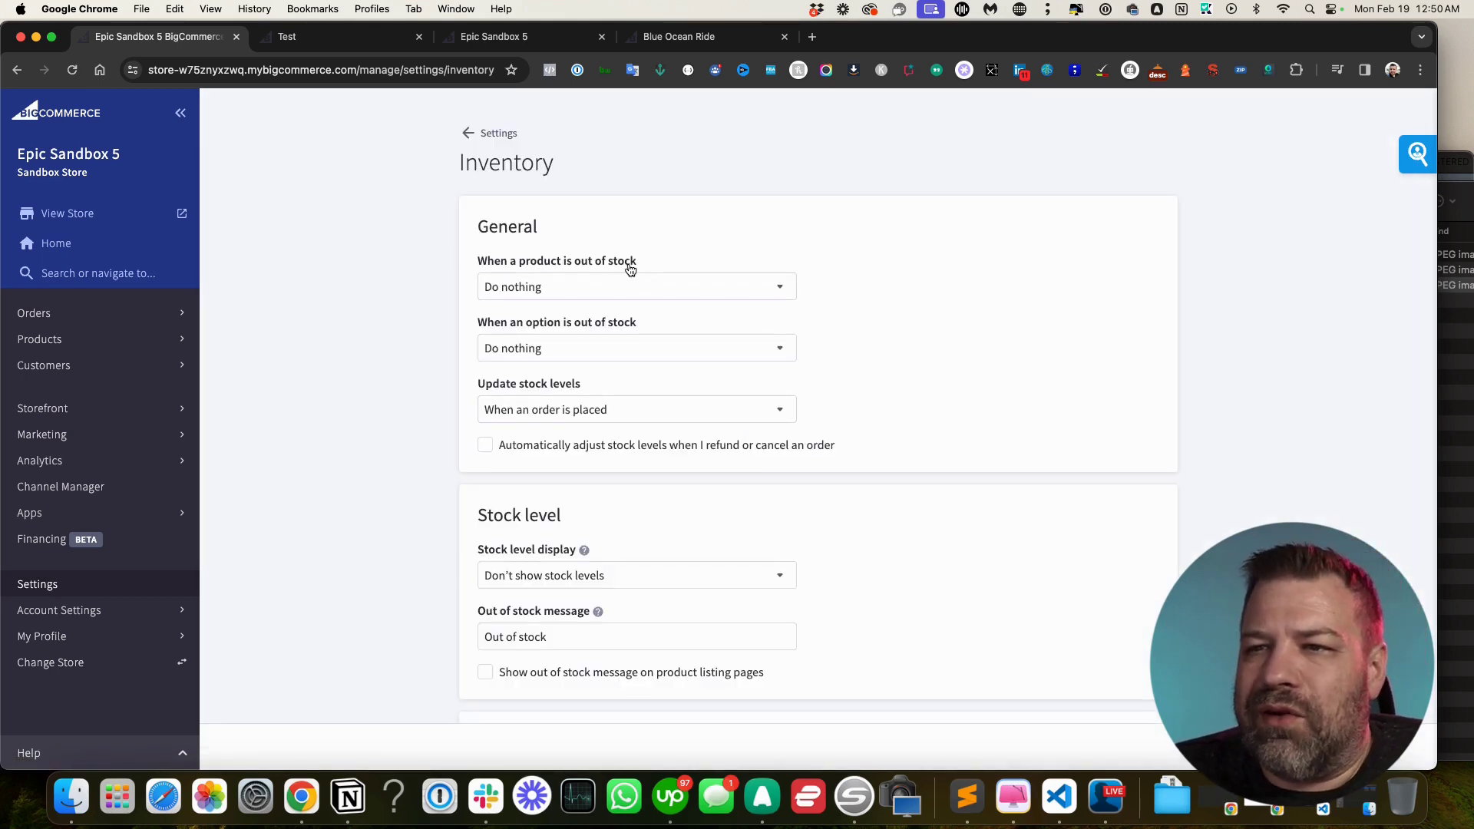
Review the out-of-stock product choices, set out-of-stock options to "Hide the option" and save the inventory settings
left_click(594, 289)
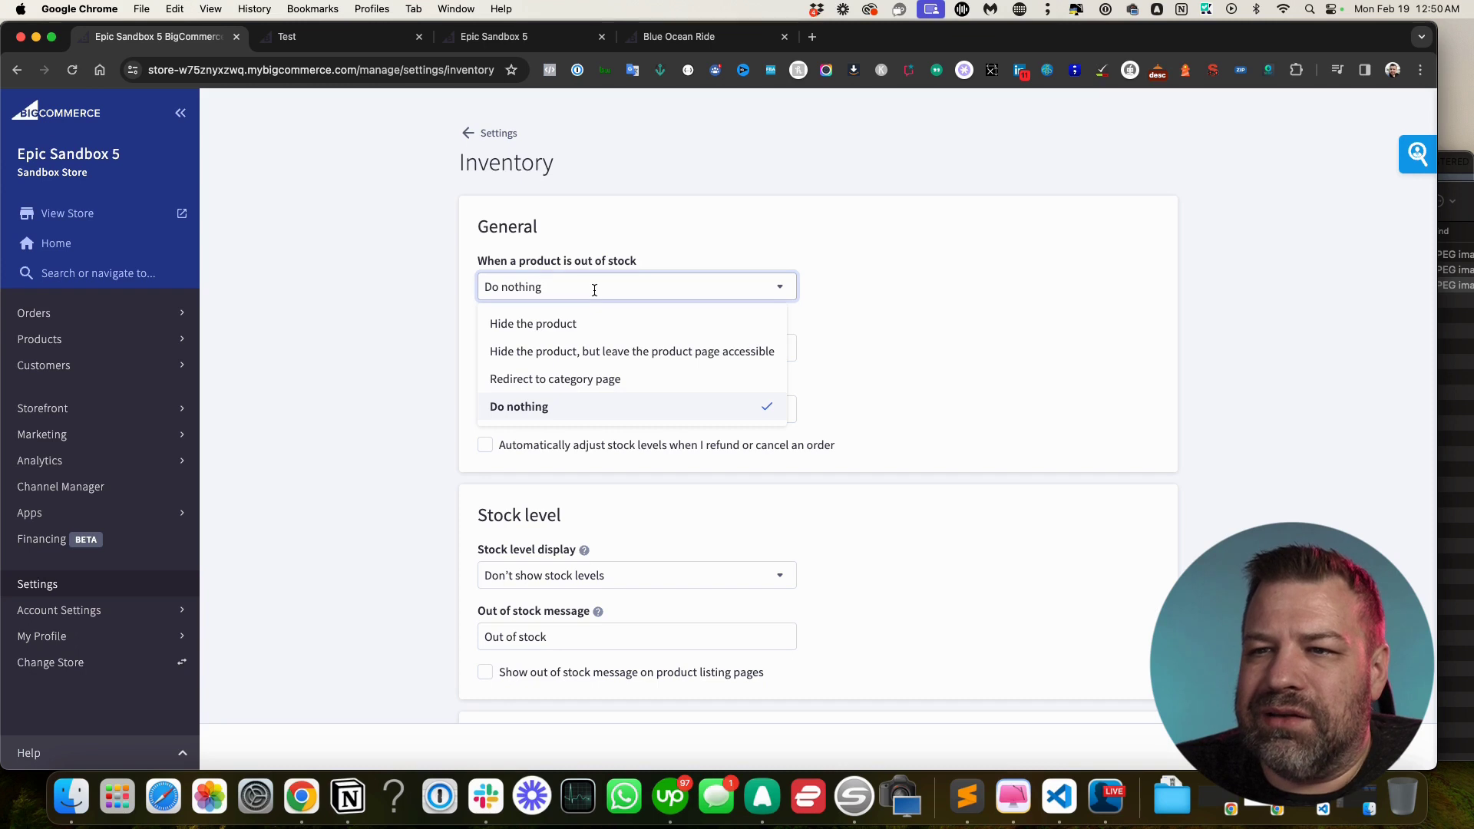
left_click(790, 233)
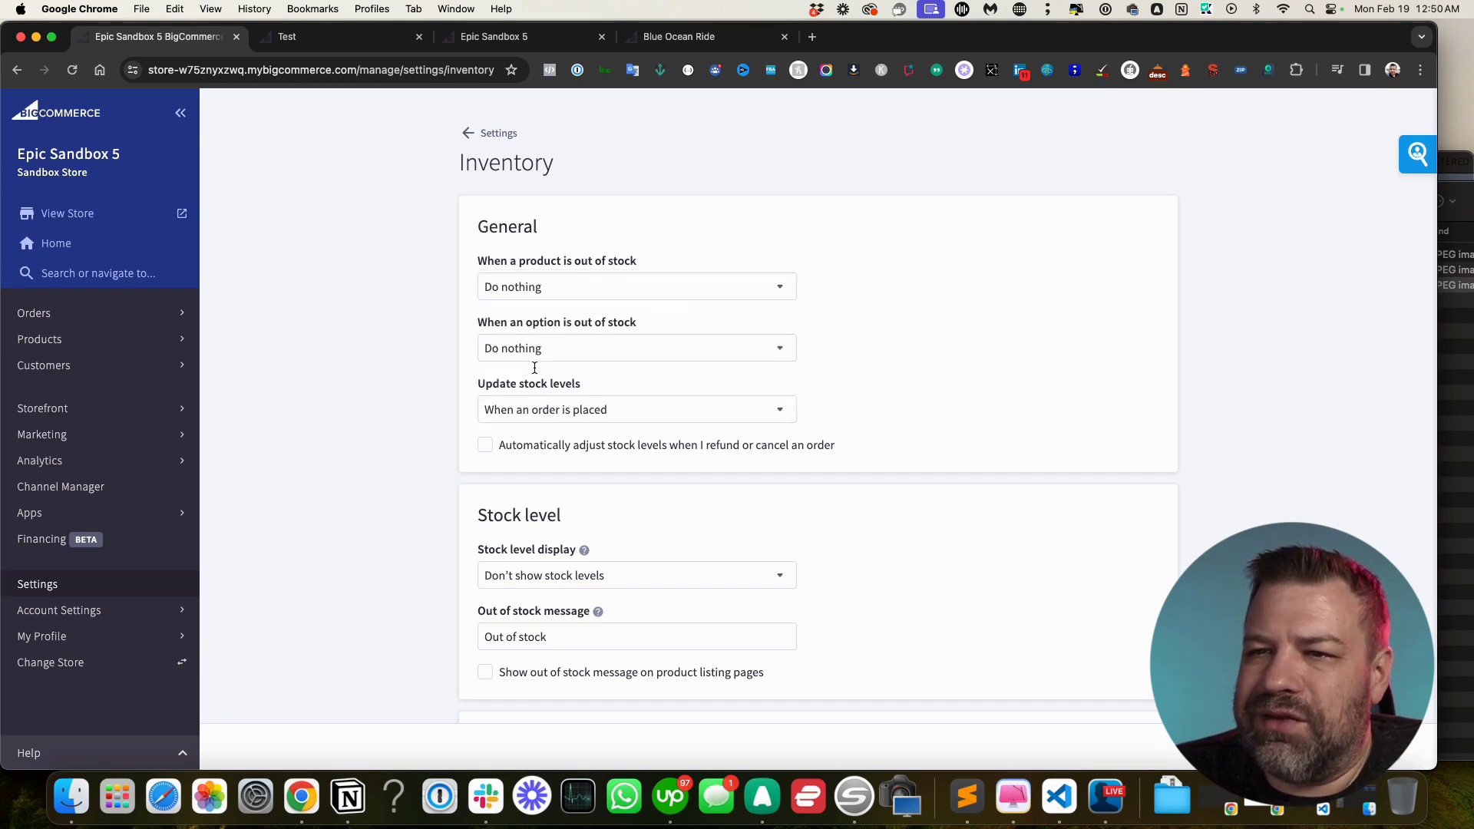
left_click_drag(474, 328, 642, 319)
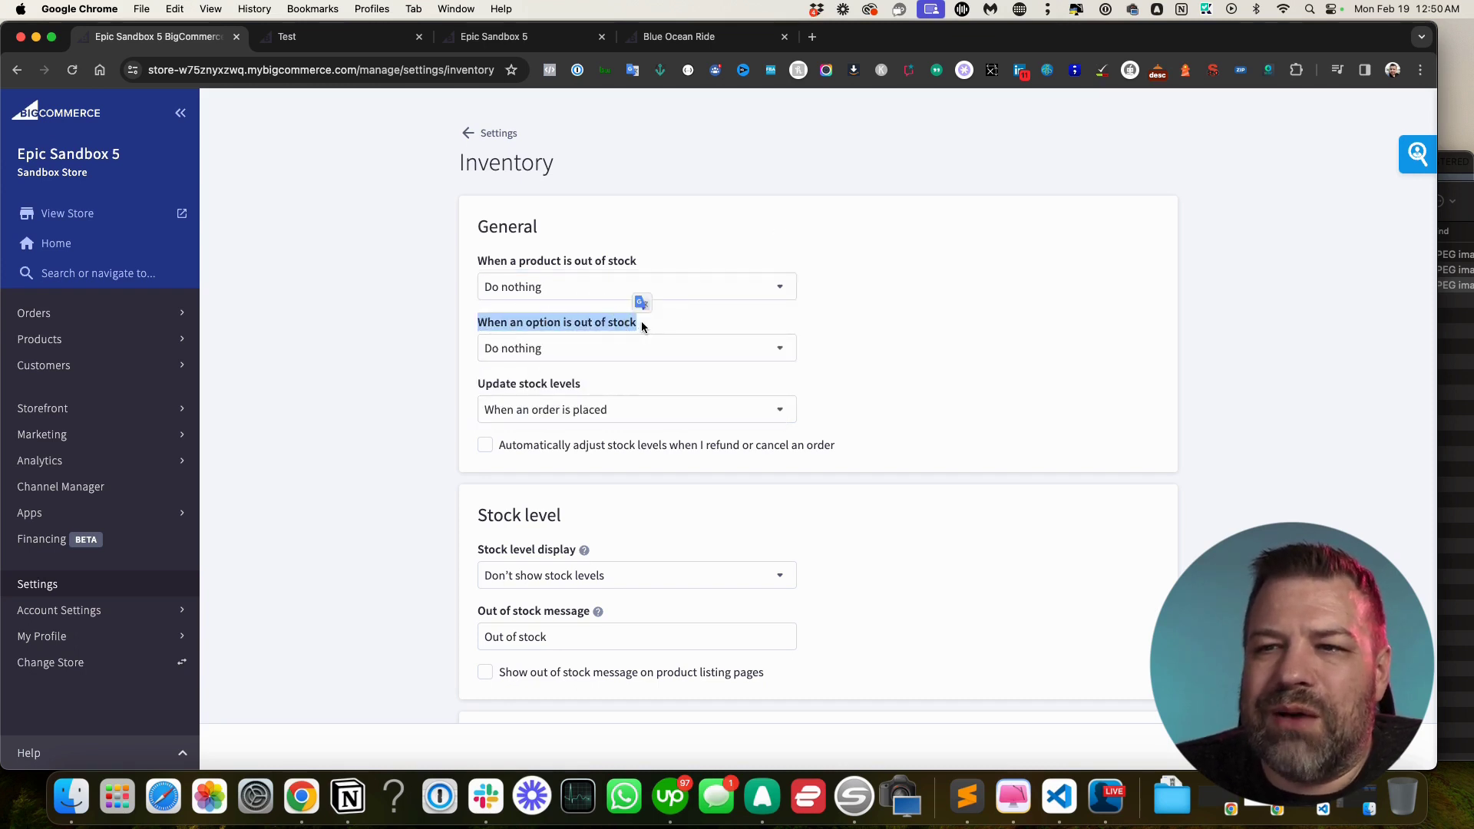
left_click(558, 347)
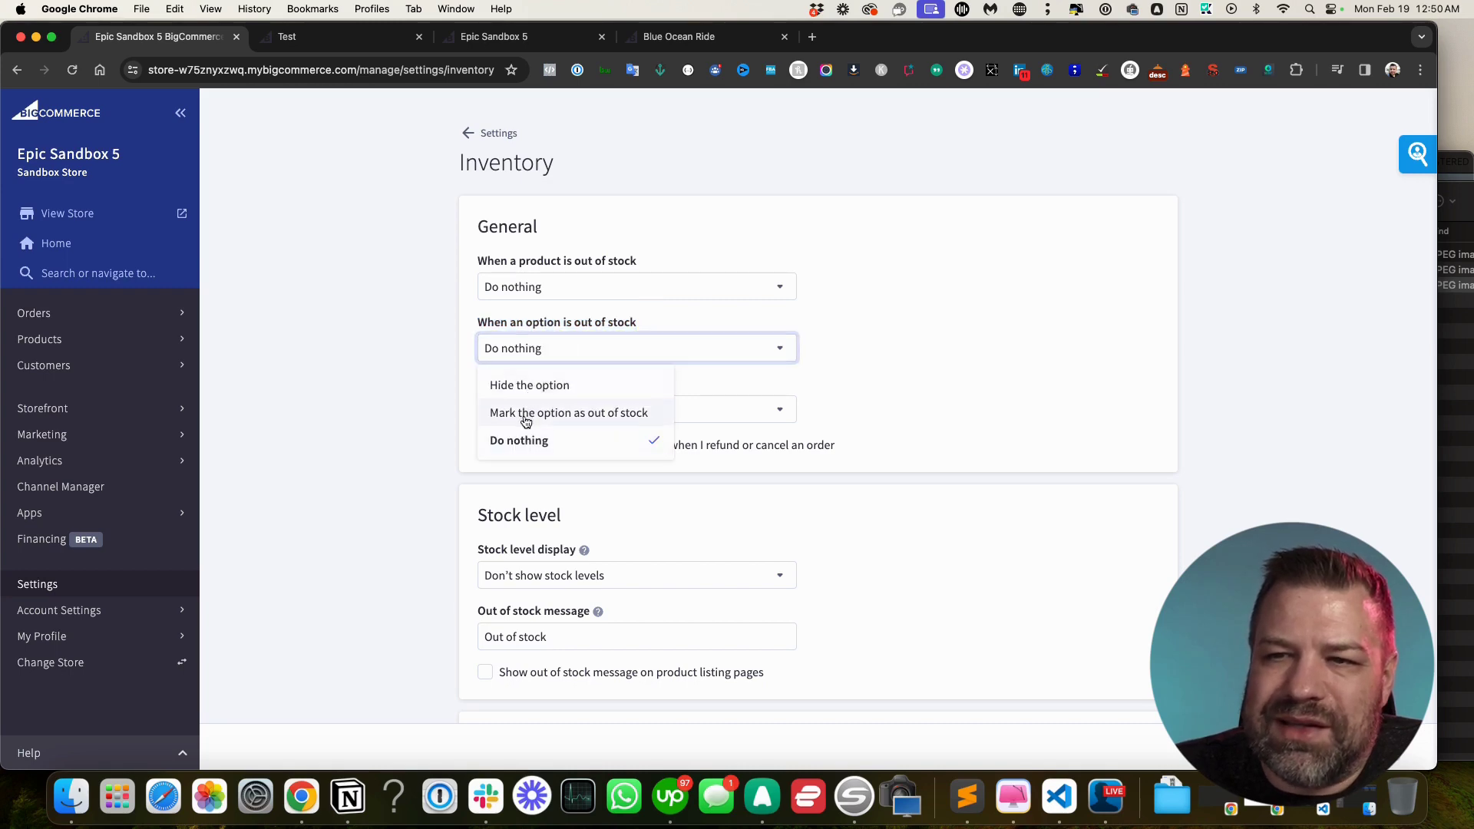
left_click(550, 386)
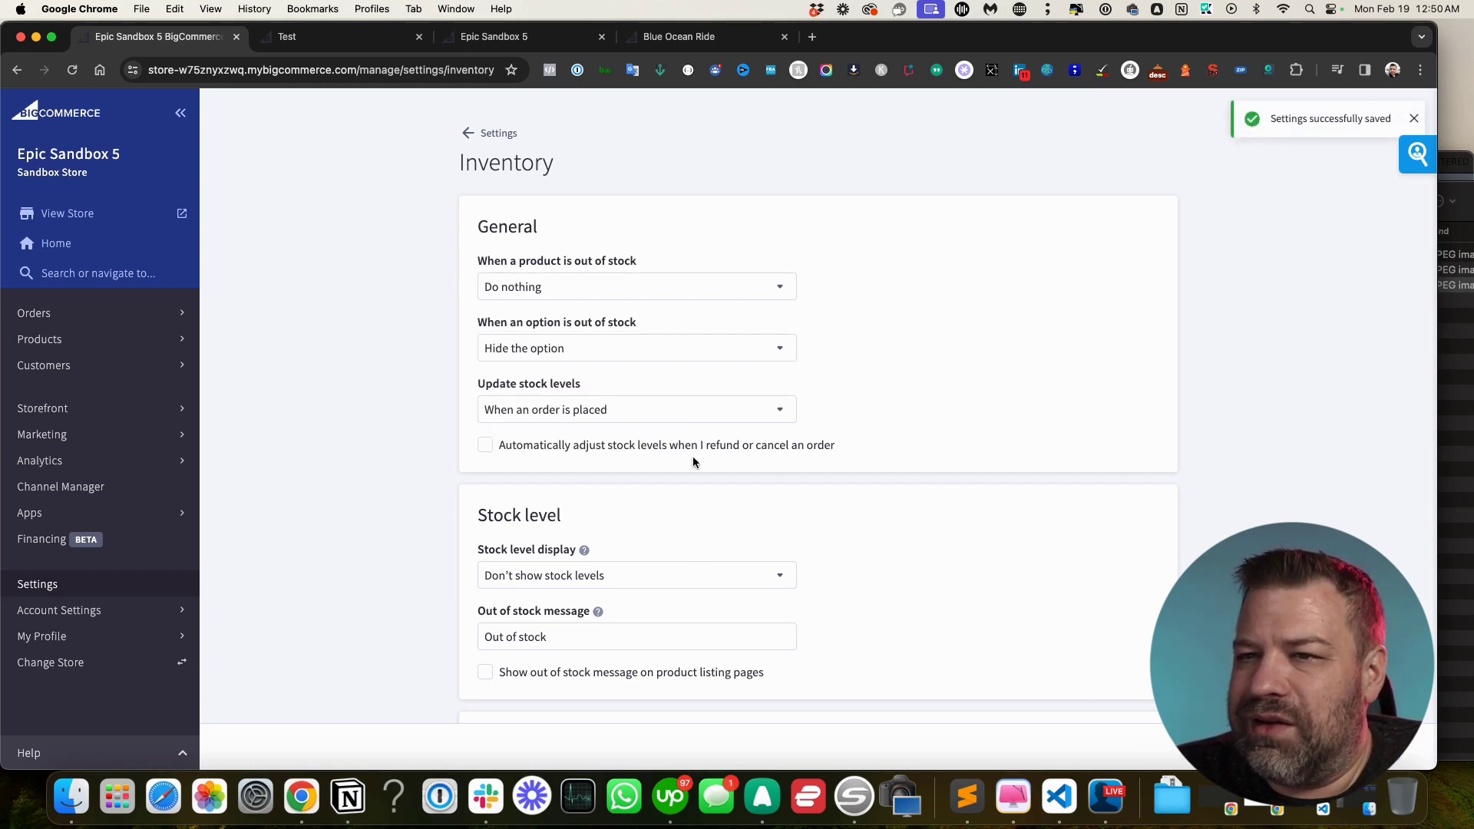
Compare the sizes offered for the blue, green and red mugs on the Test storefront page
key("super+2")
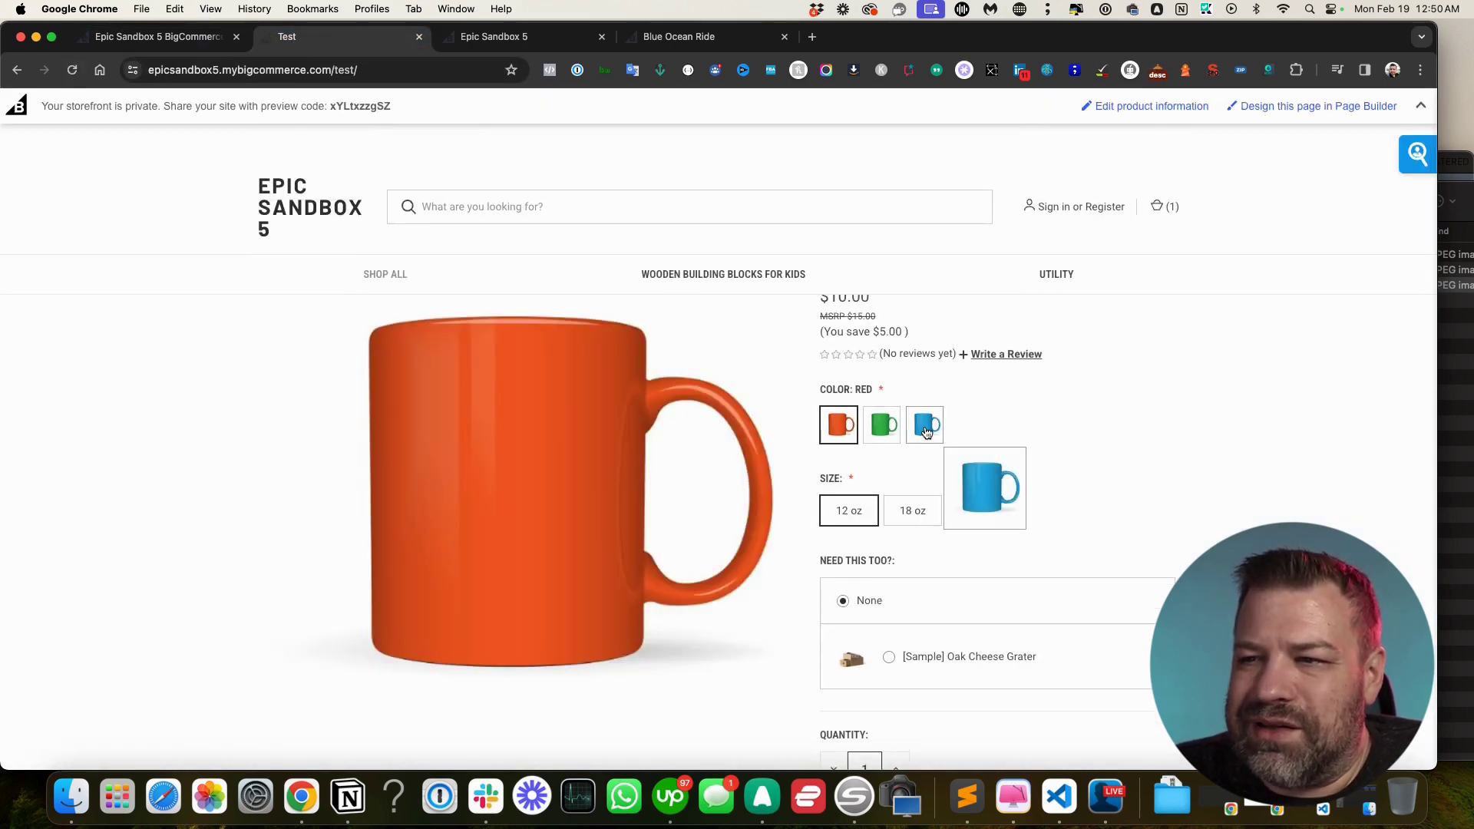
left_click(925, 425)
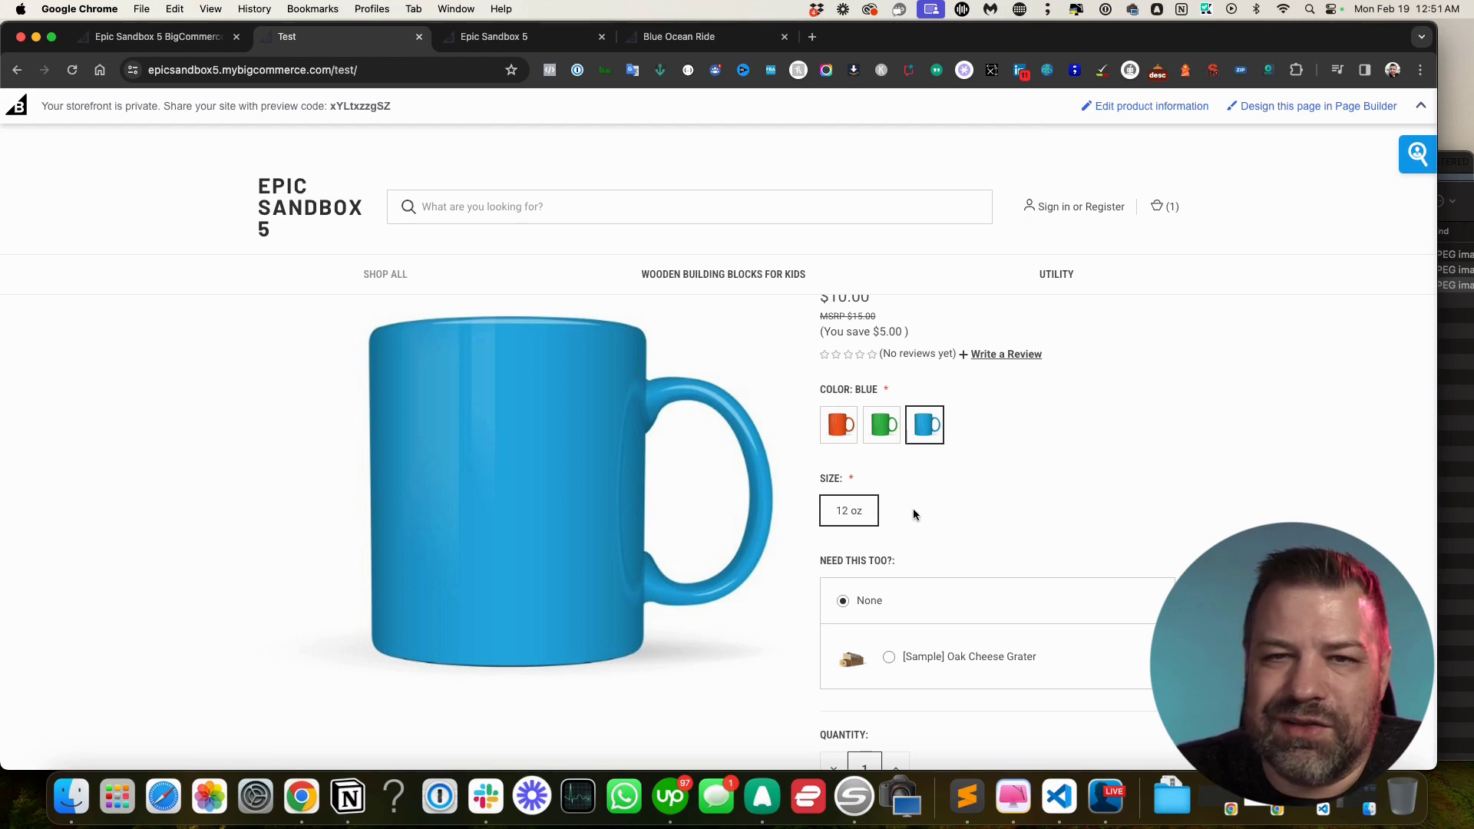
left_click(882, 424)
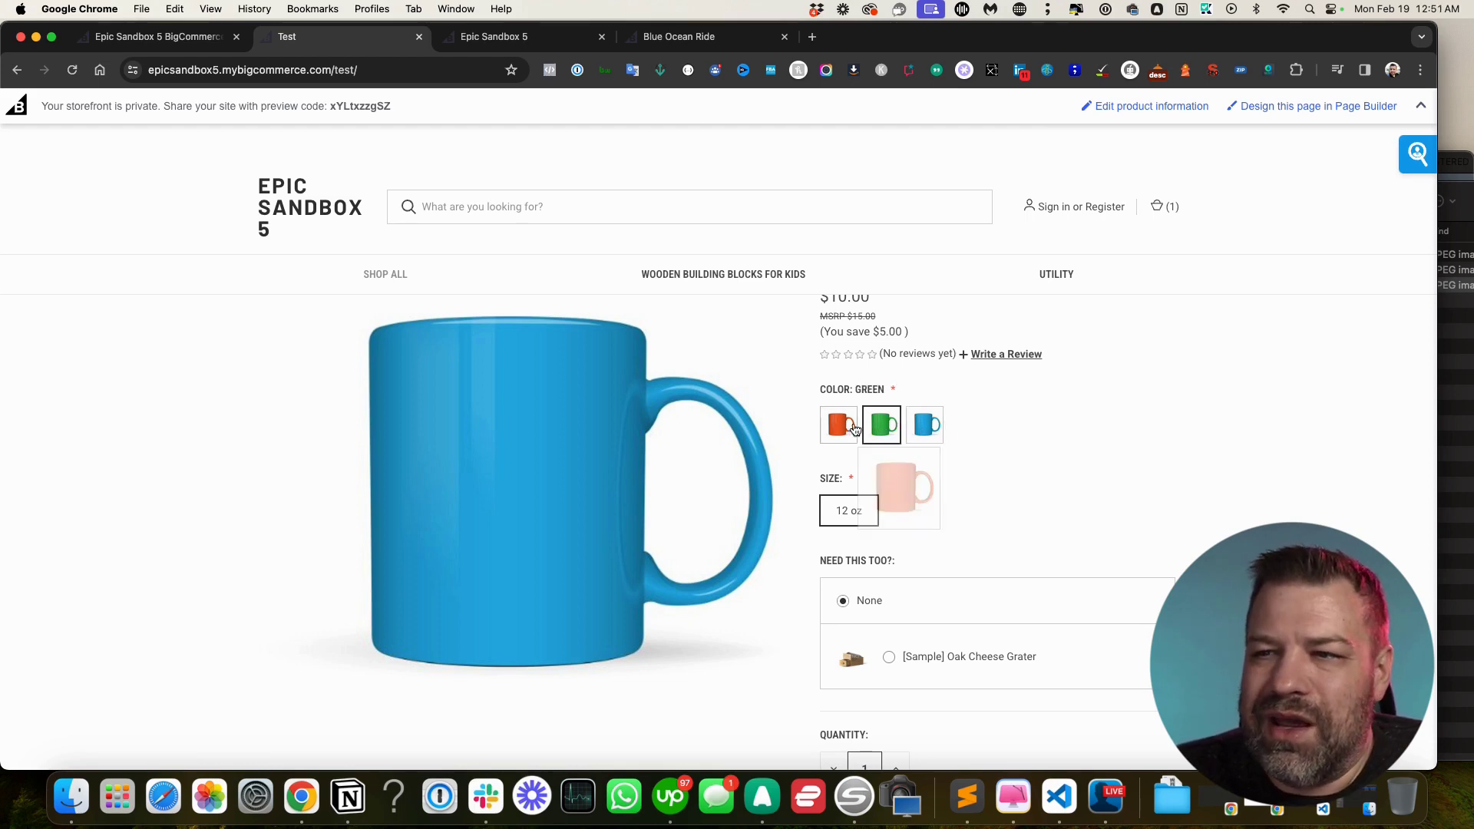
left_click(855, 428)
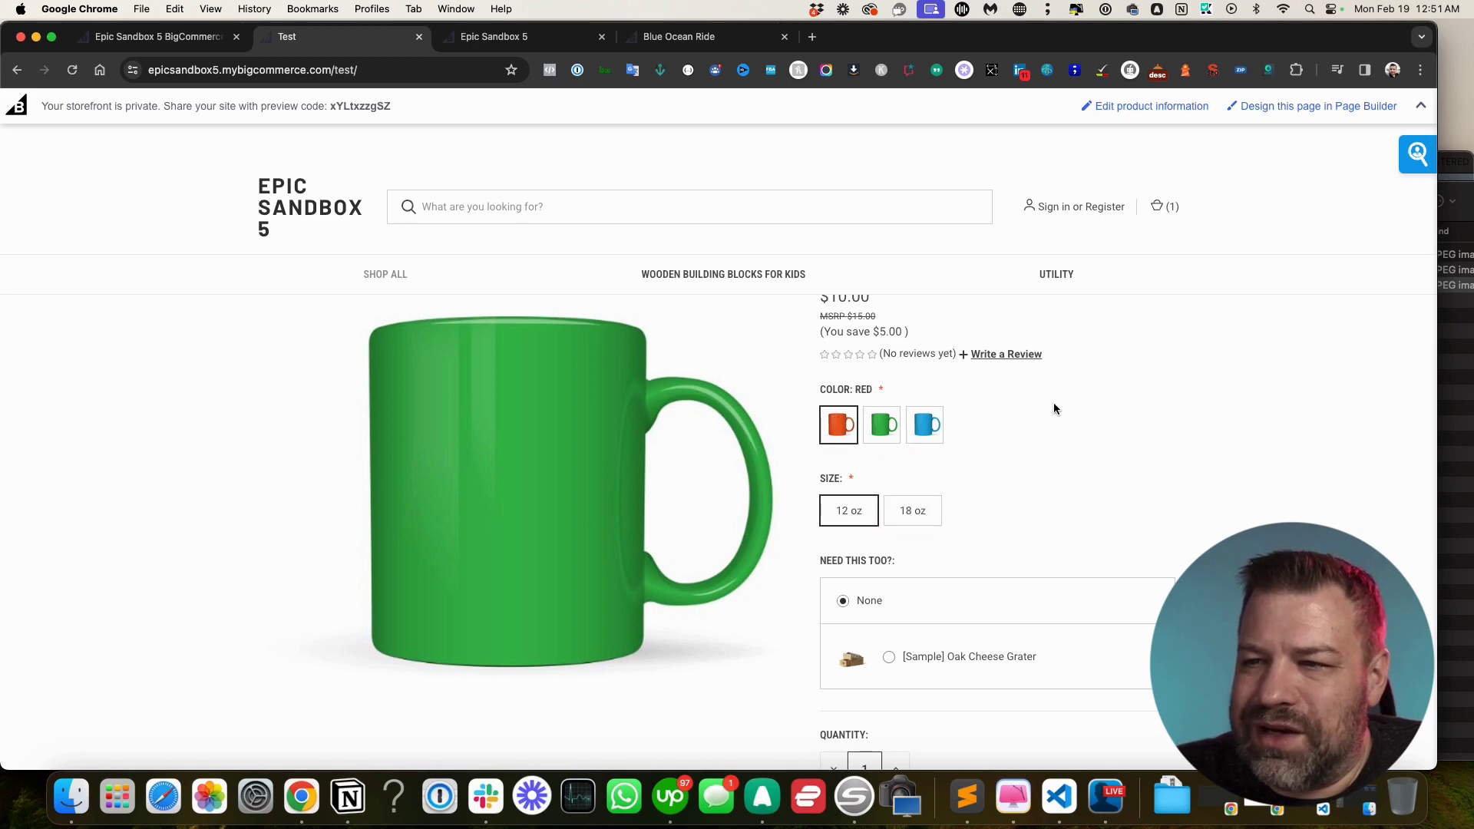
left_click(925, 425)
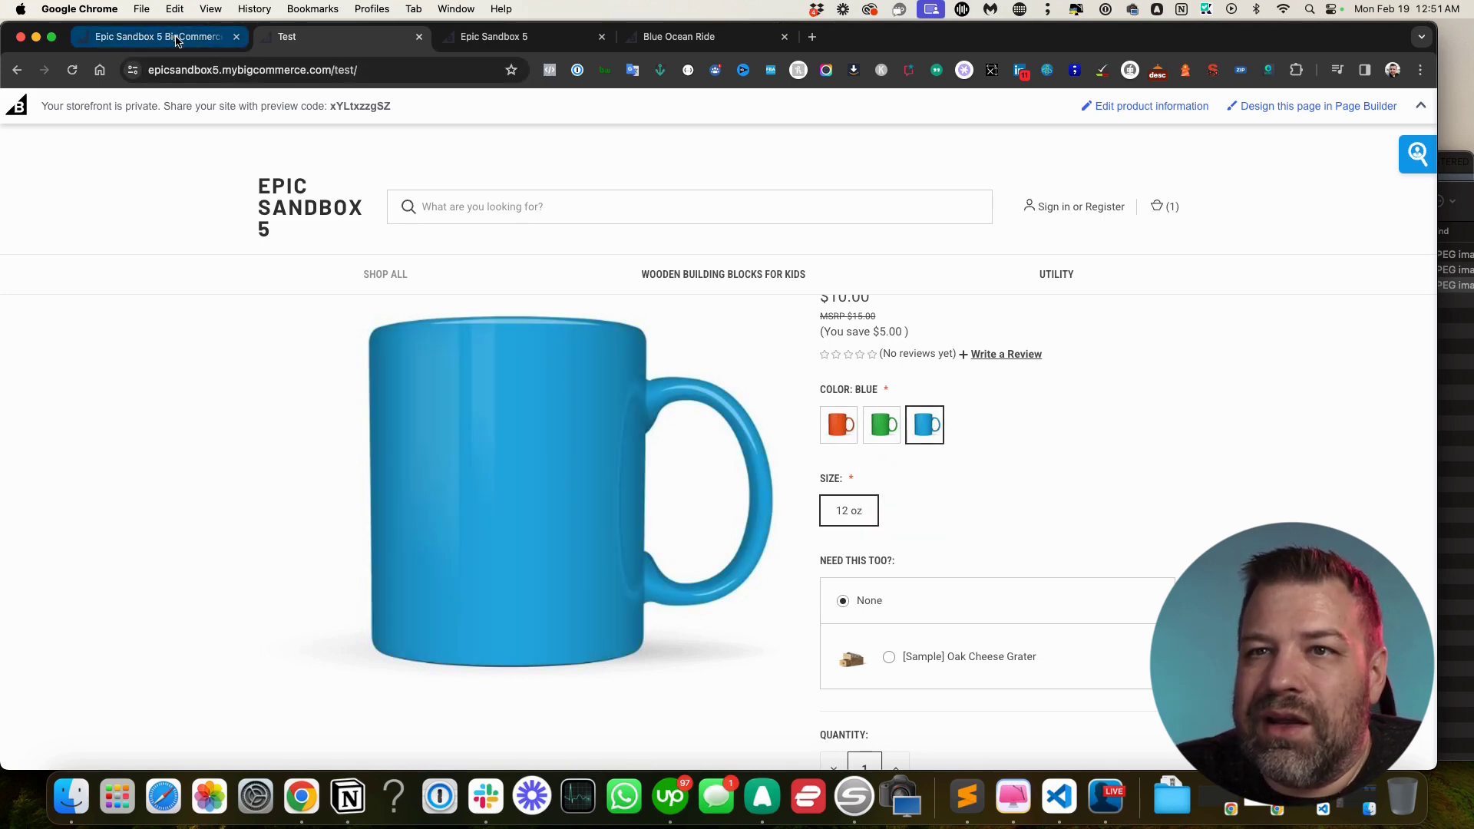
Set the inventory behaviour for out-of-stock options to "Mark the option as out of stock" and save the settings
left_click(176, 40)
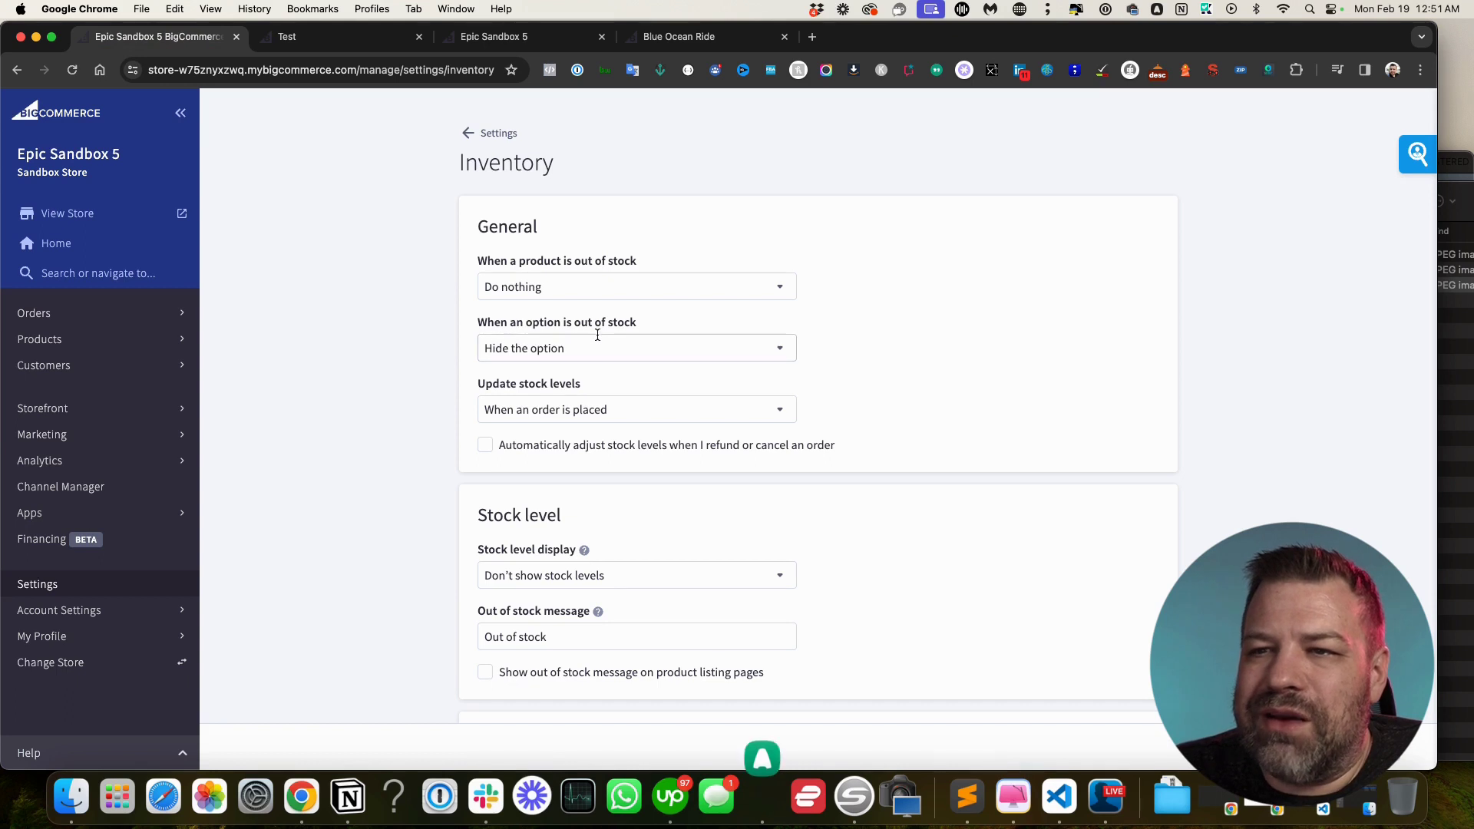
left_click(577, 349)
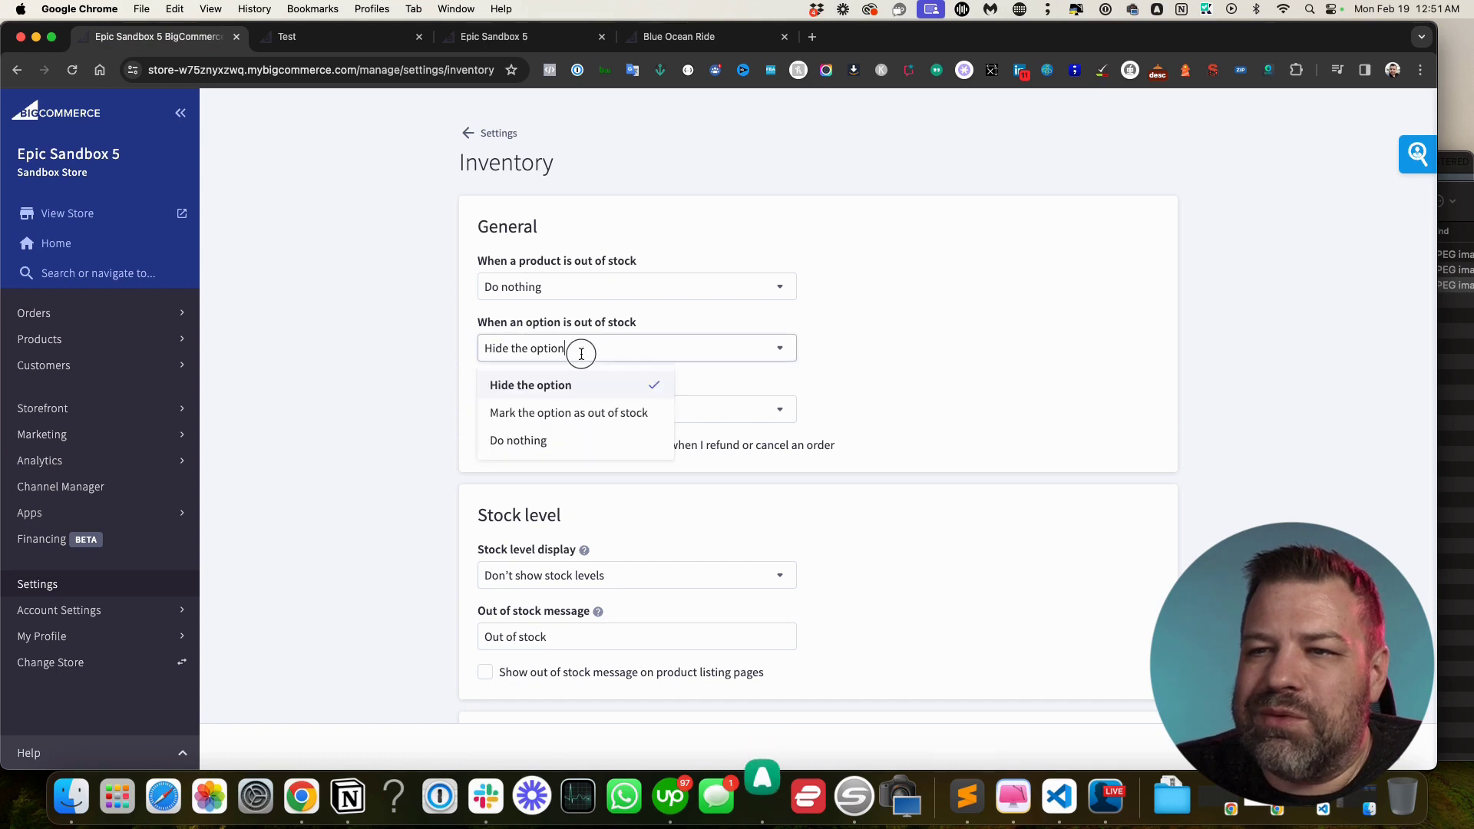
left_click(568, 414)
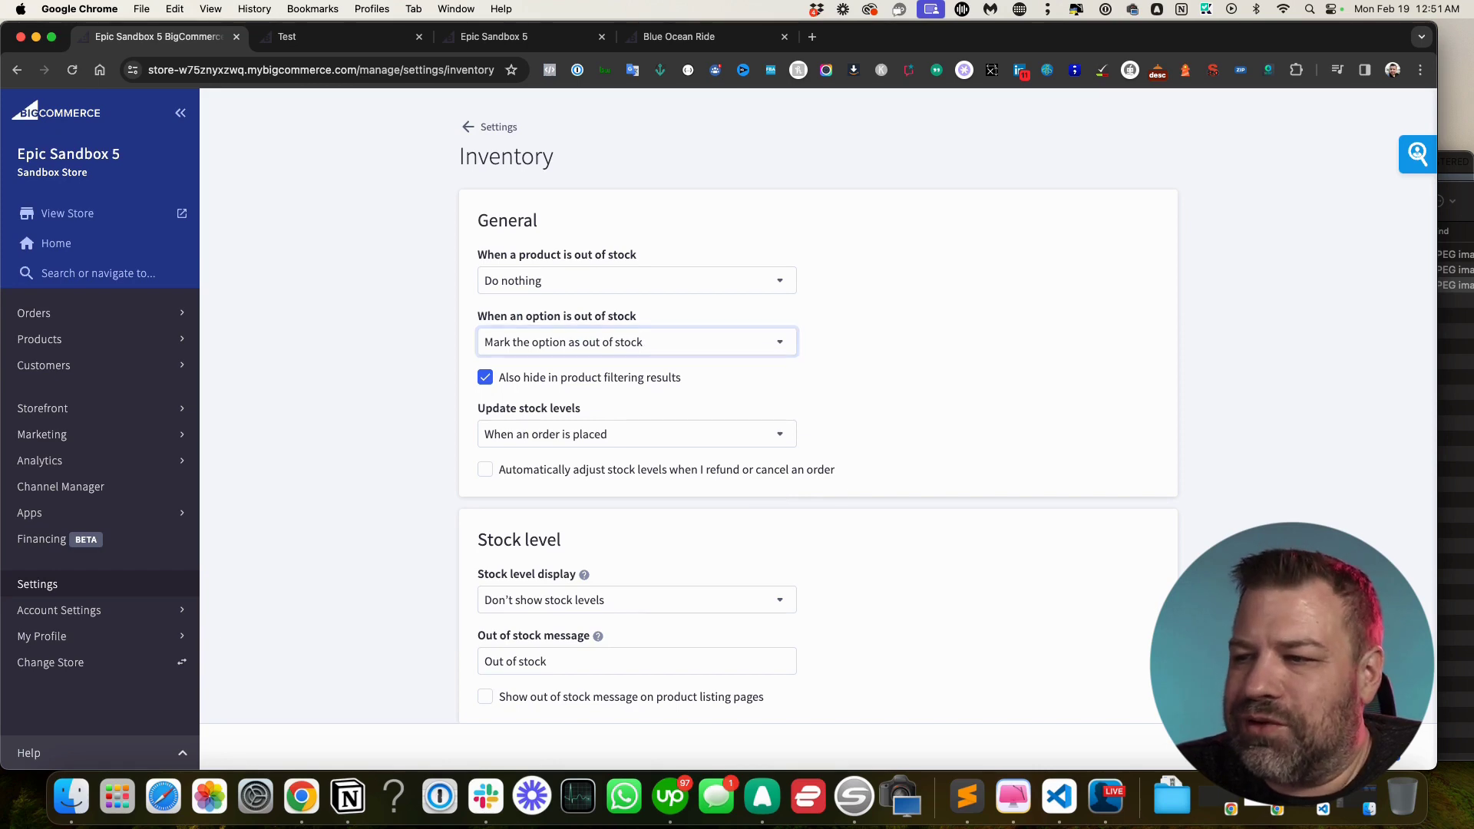
Check how the storefront presents the blue mug's 18 oz size by selecting that combination
left_click(289, 36)
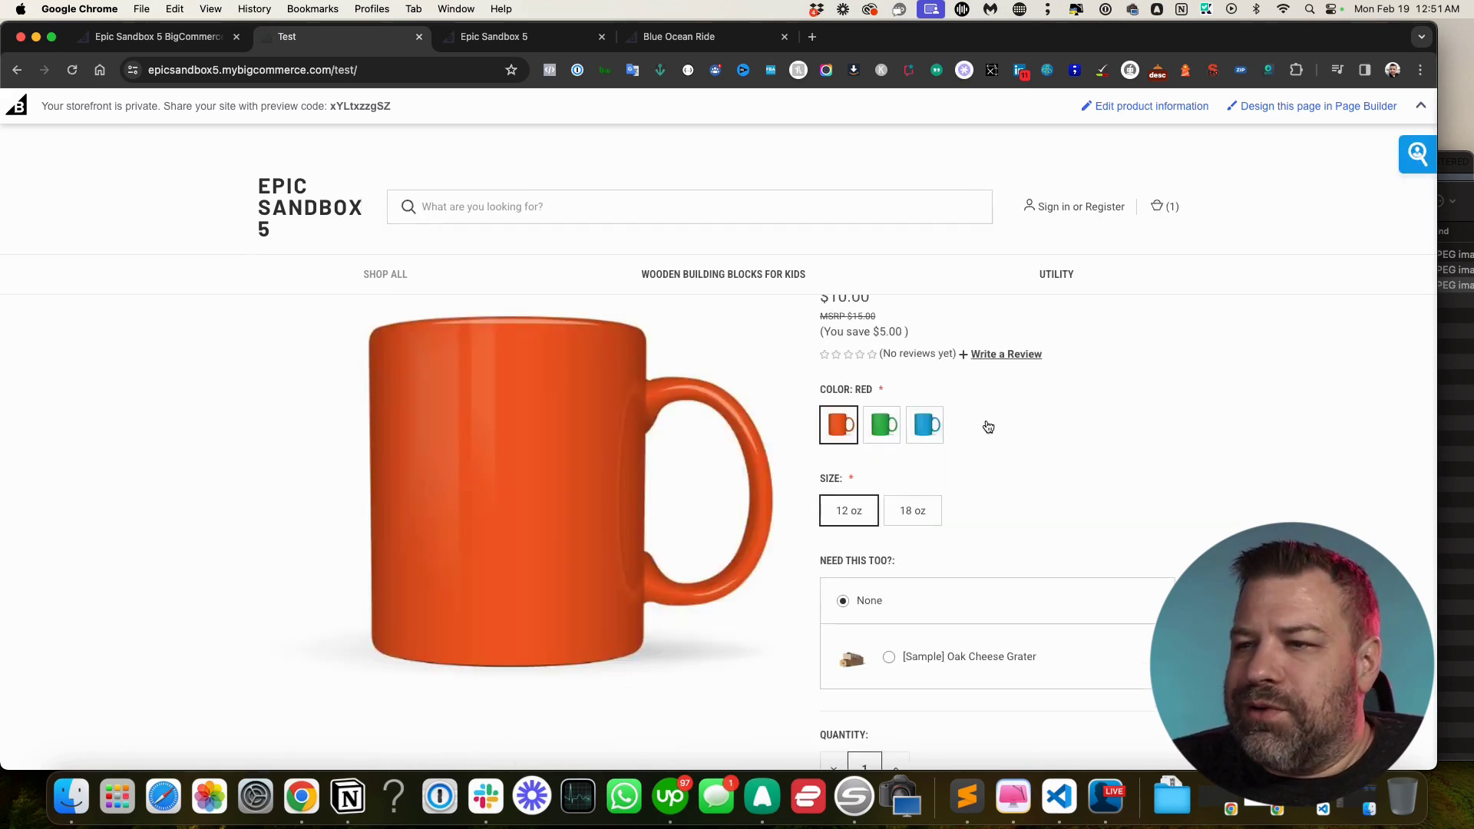
left_click(925, 425)
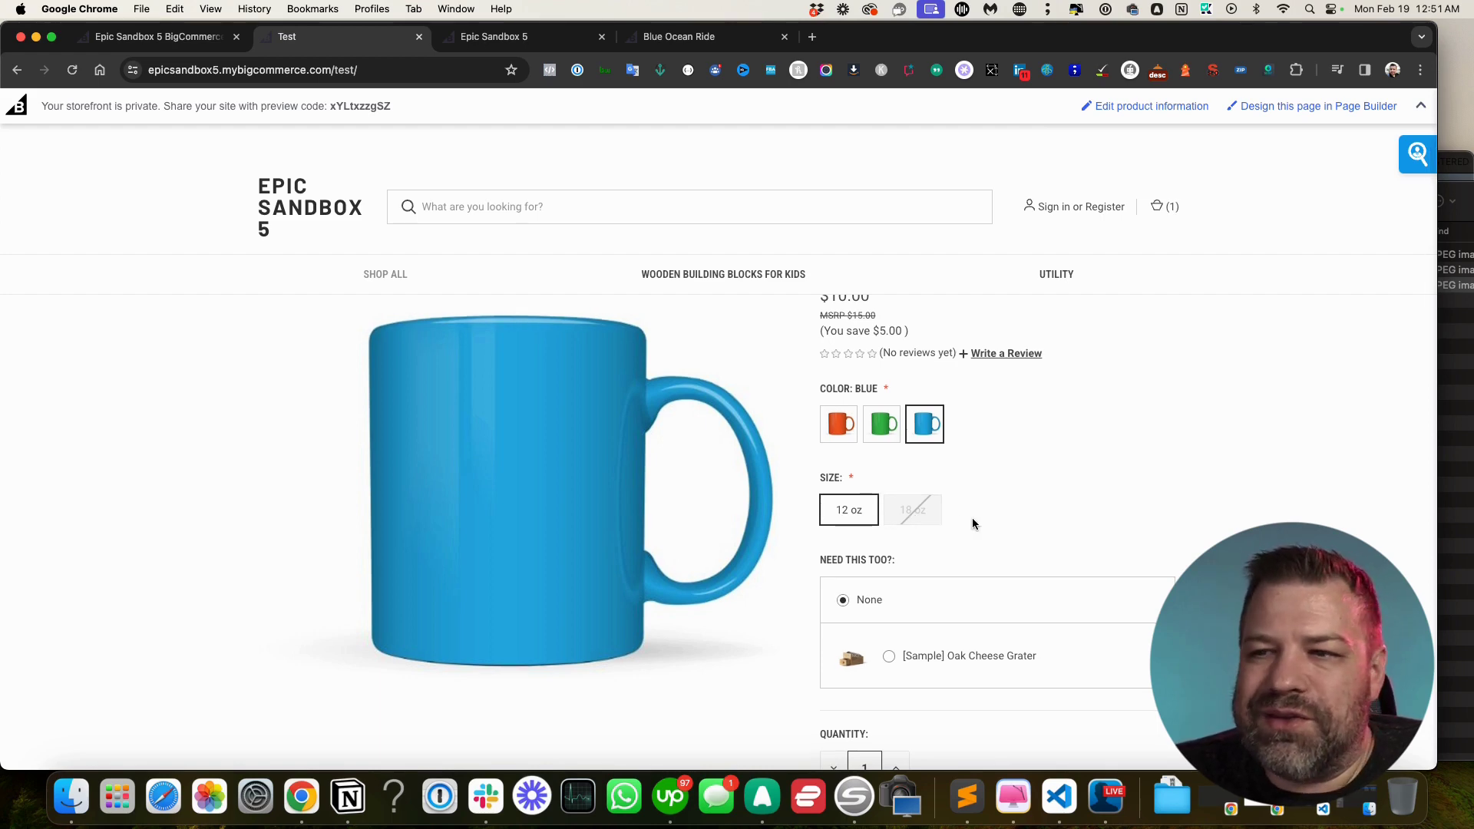
scroll(973, 521, "down", 3)
scroll(974, 521, "up", 2)
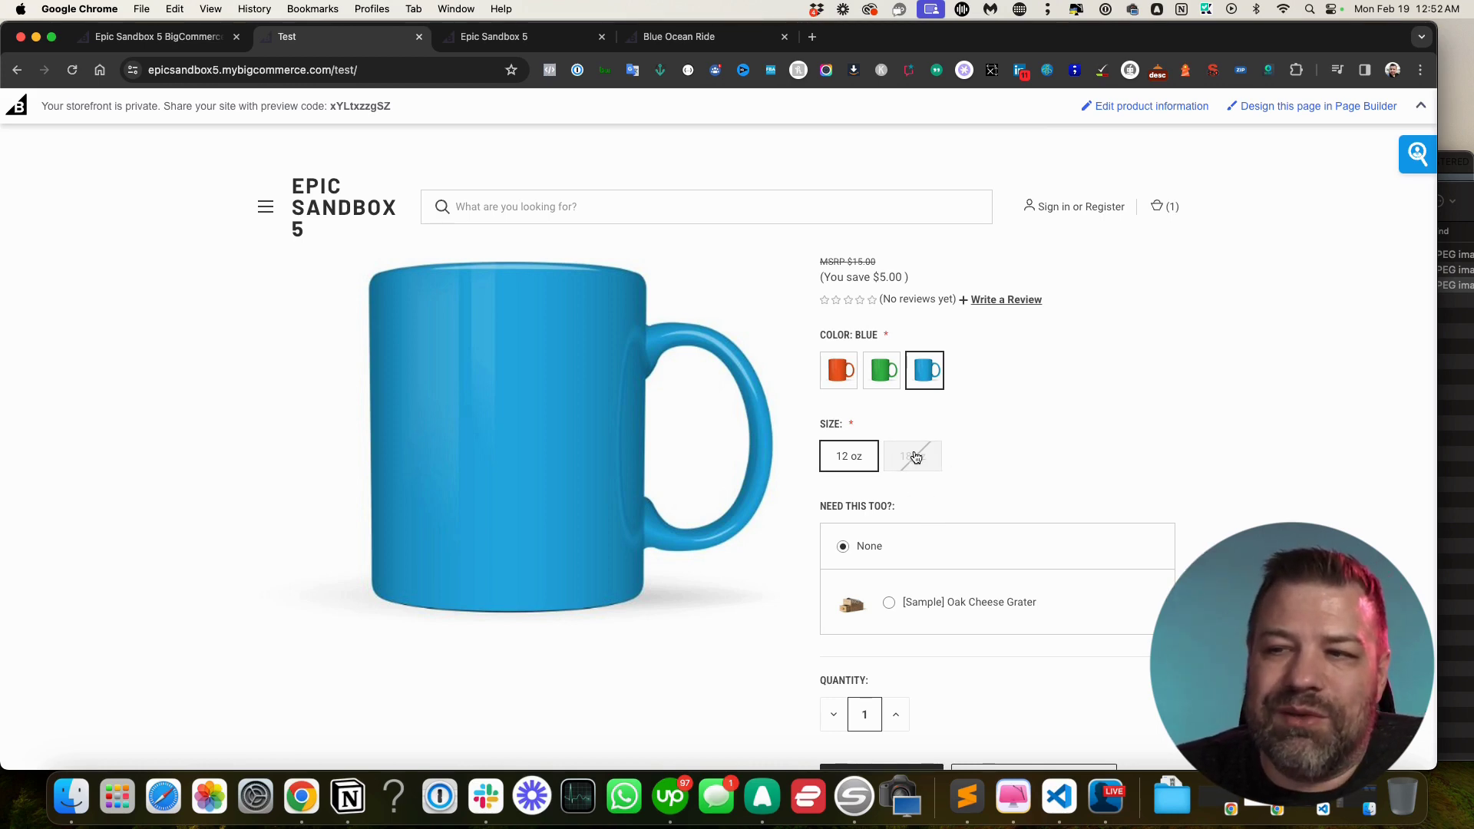
left_click(916, 456)
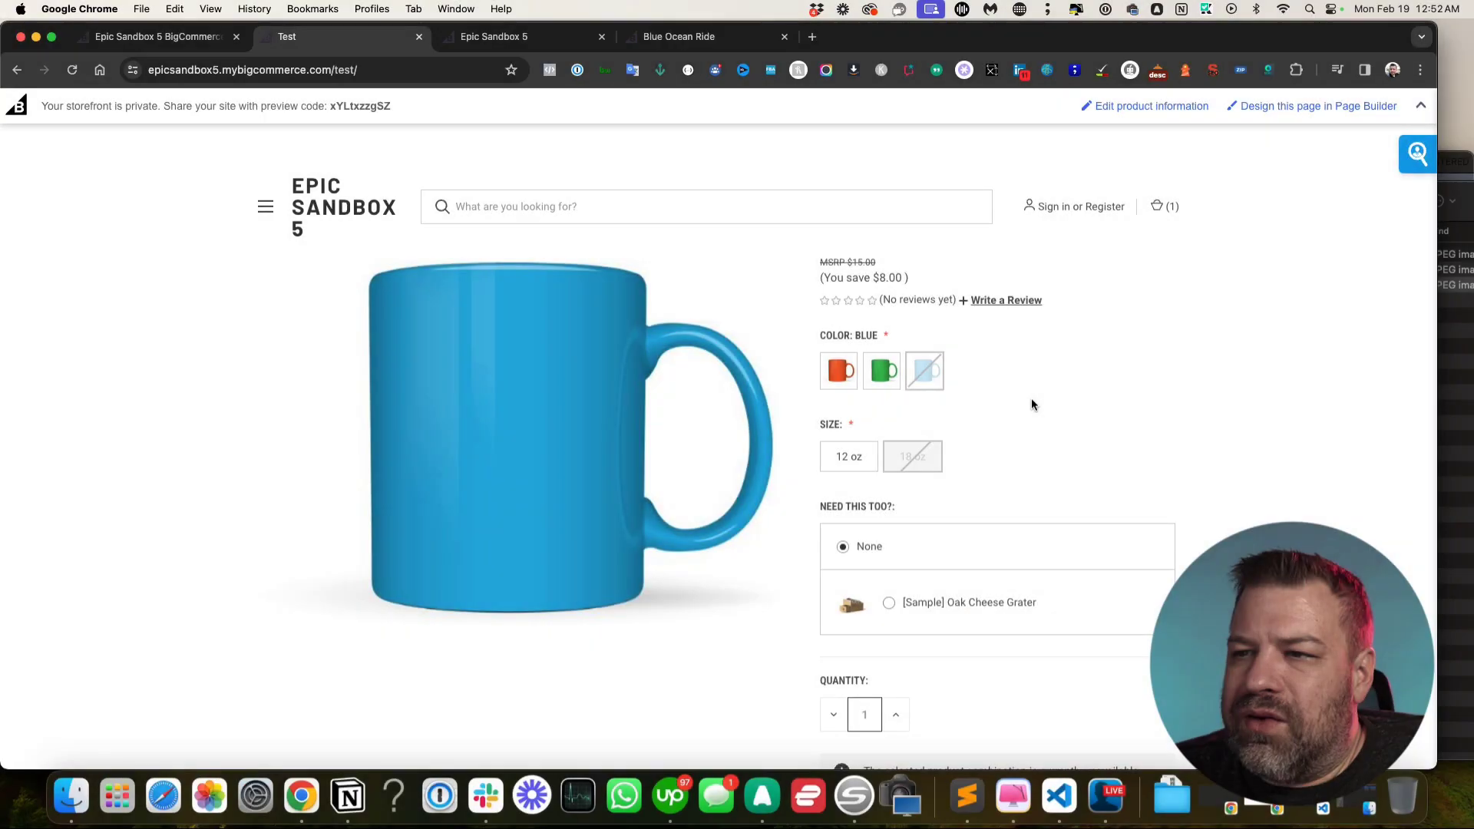
scroll(1316, 243, "down", 3)
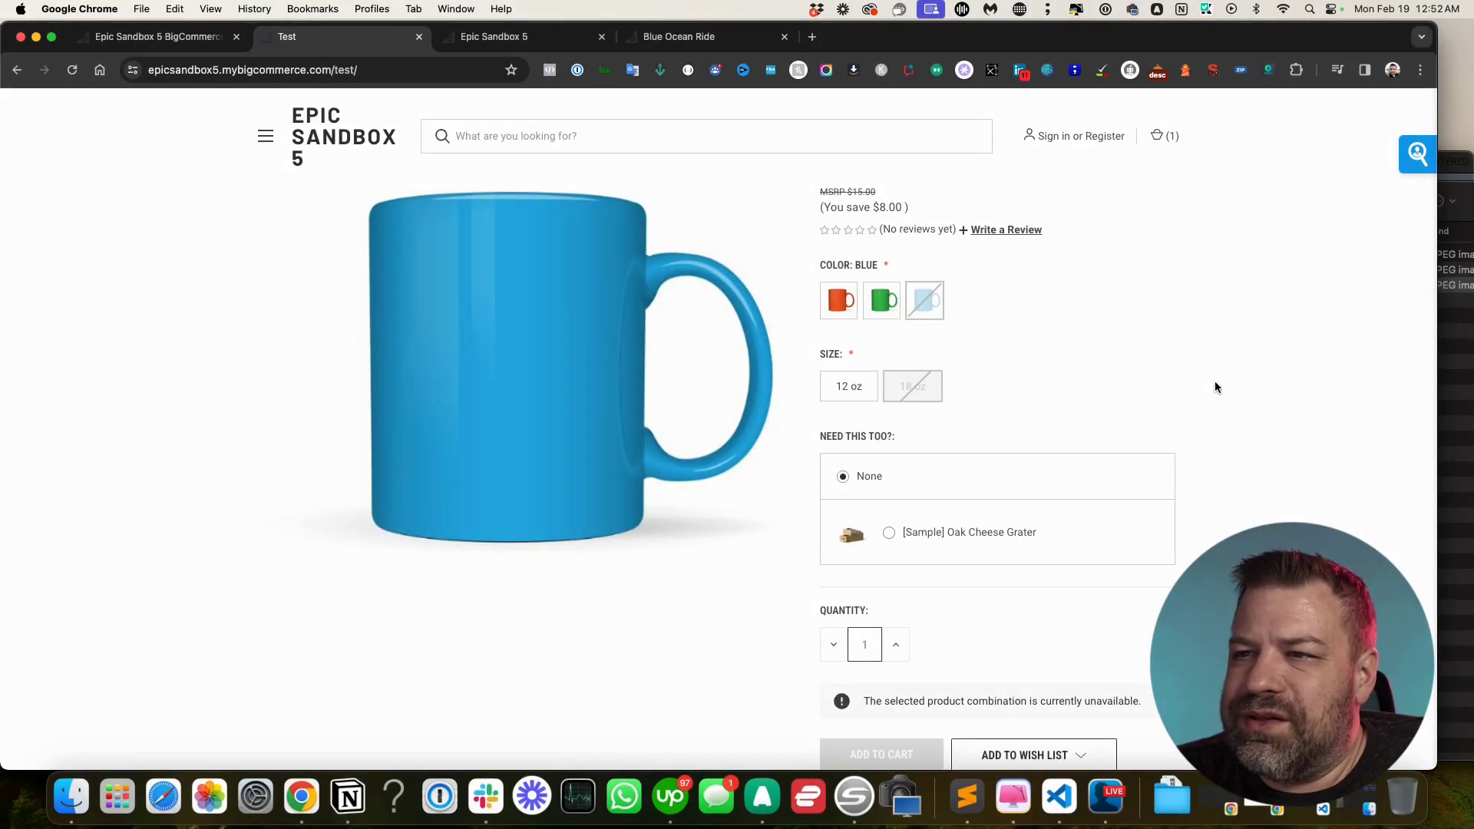
Select the green mug in 12 oz to check its option availability on the storefront
mouse_move(828, 314)
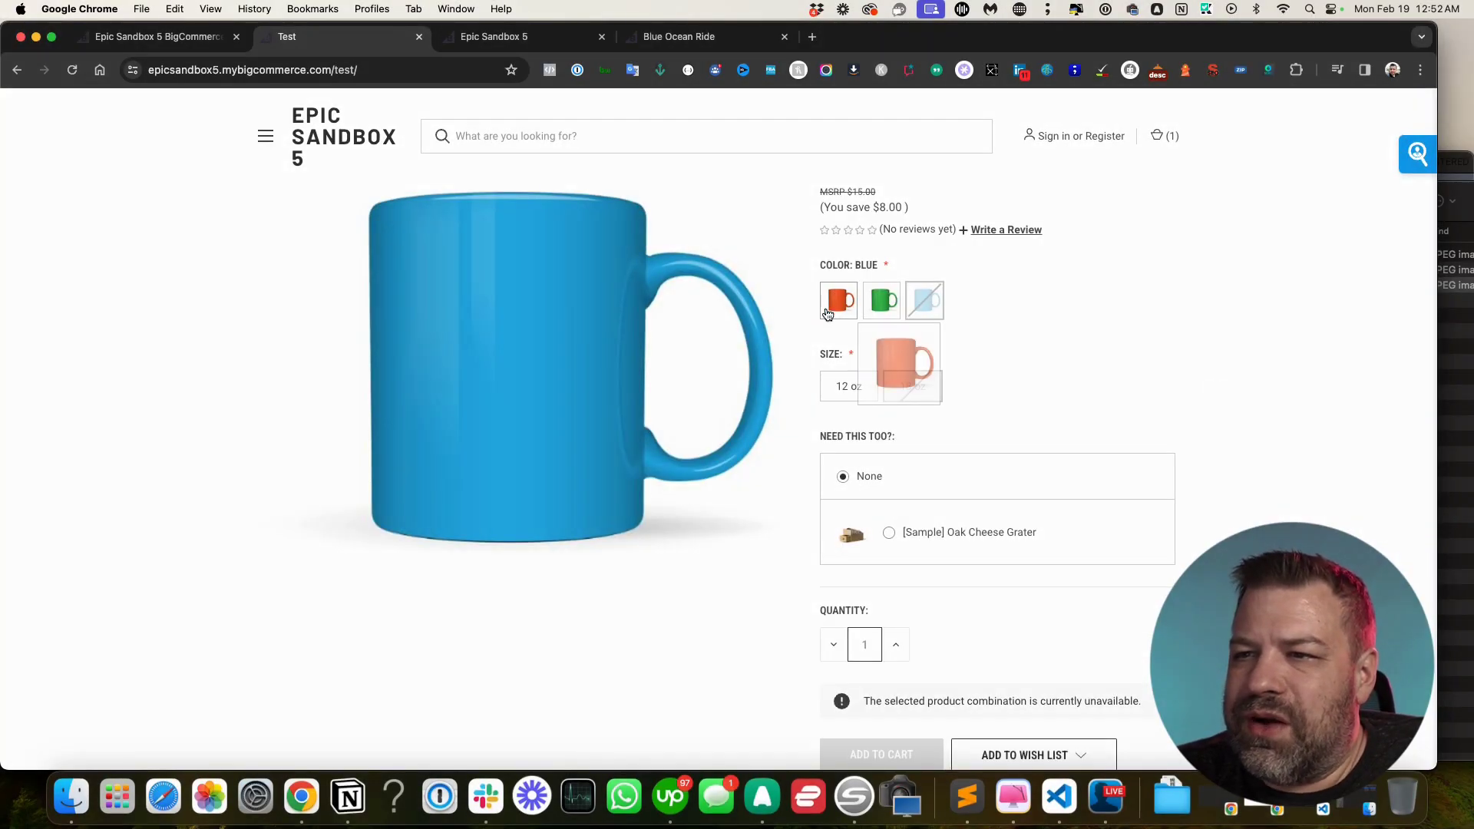
left_click(883, 301)
left_click(849, 387)
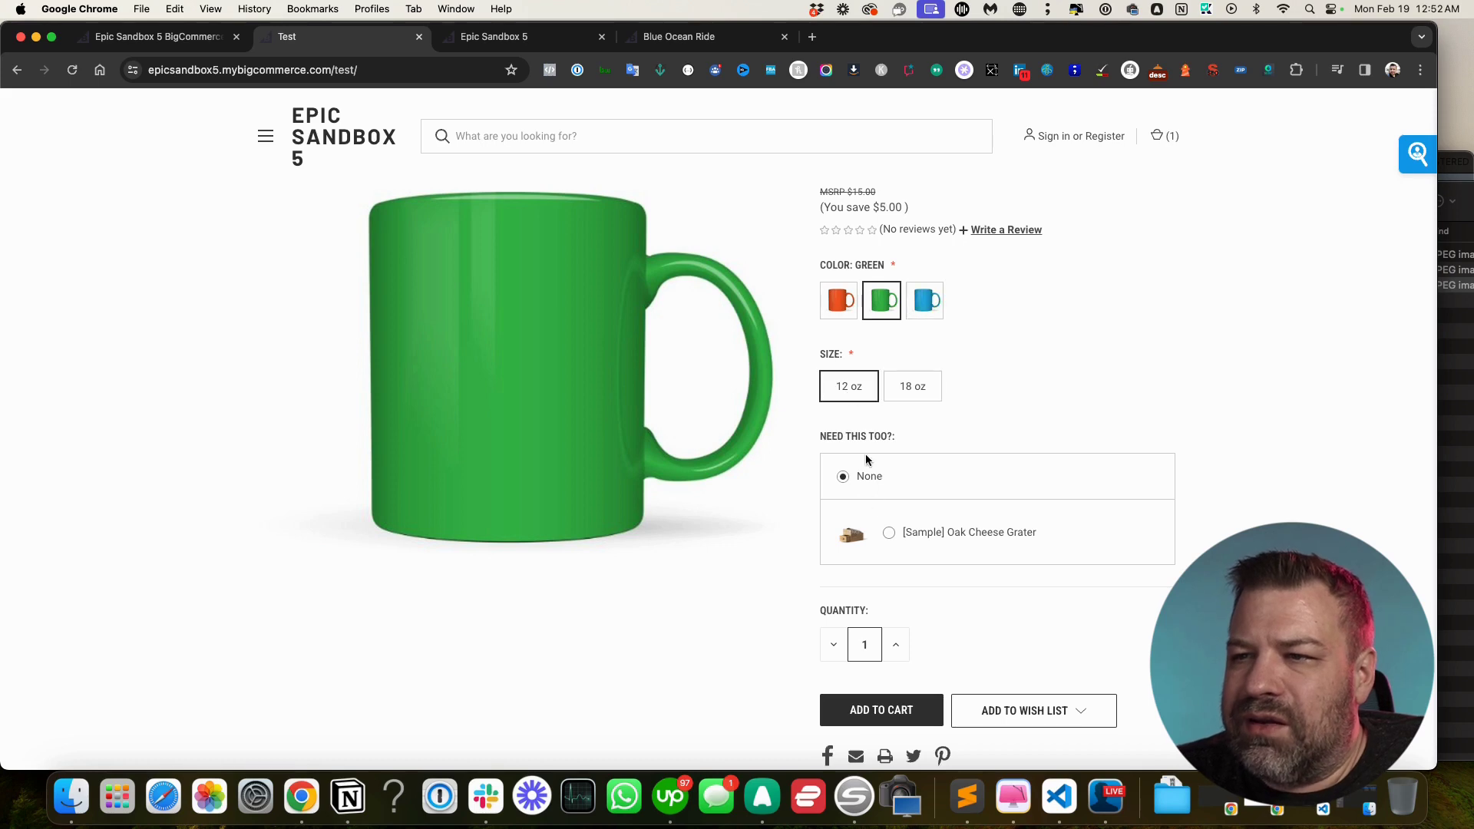
mouse_move(894, 311)
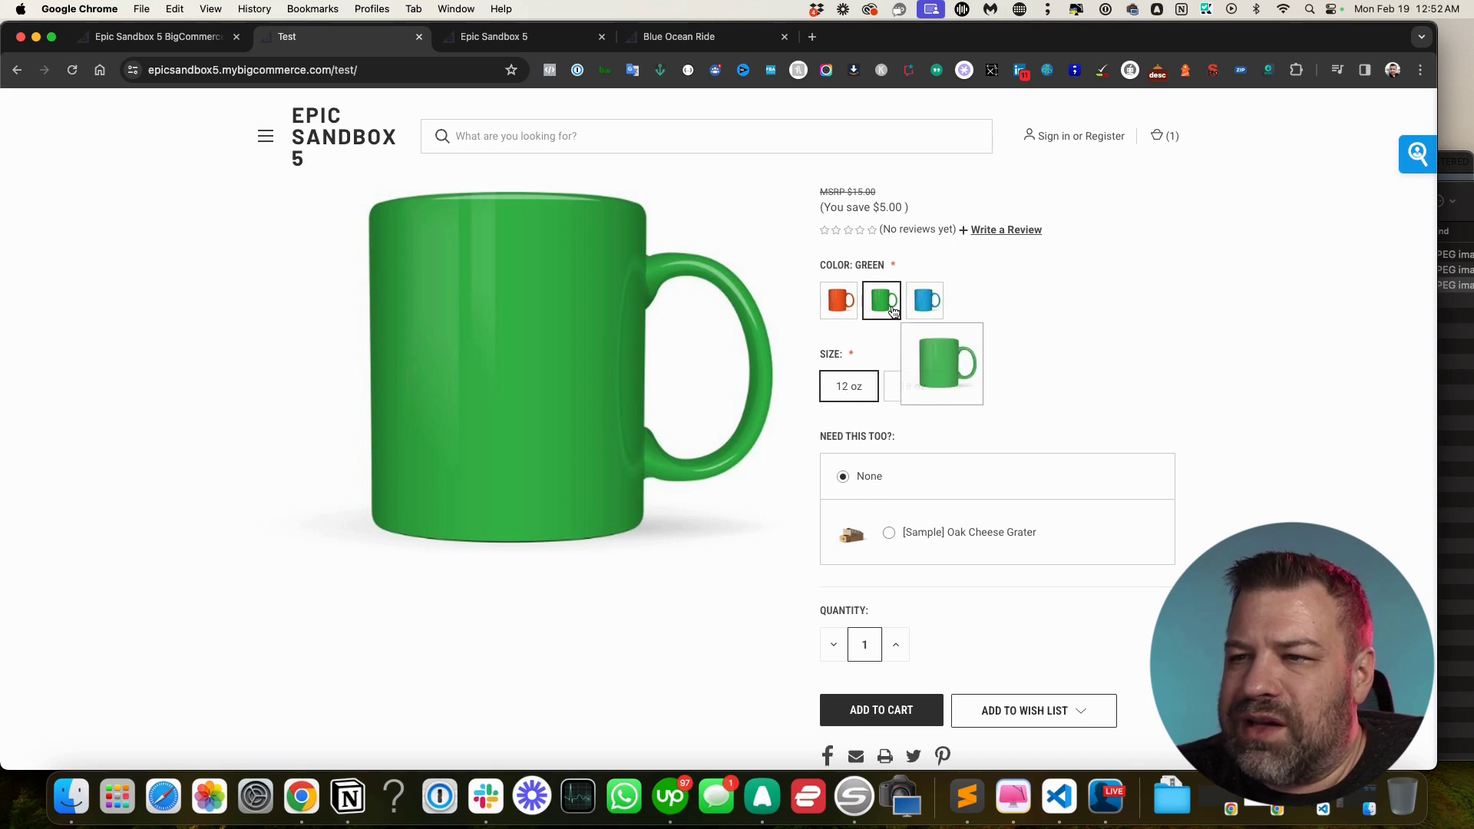
Add the green 12 oz mug with the [Sample] Oak Cheese Grater add-on to the cart and open the cart
left_click(895, 538)
scroll(971, 724, "down", 1)
left_click(879, 681)
scroll(879, 681, "down", 1)
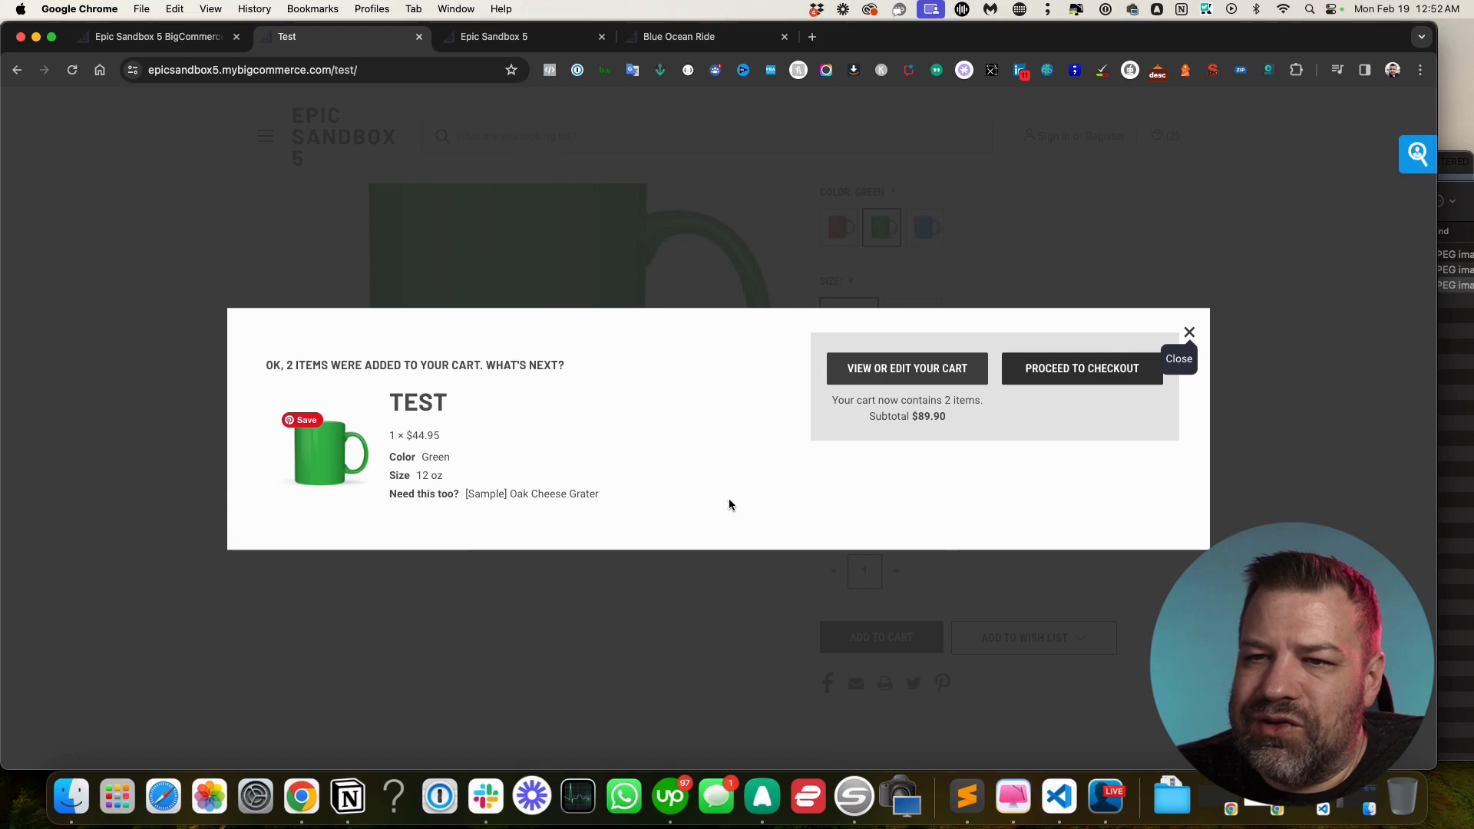
left_click(913, 371)
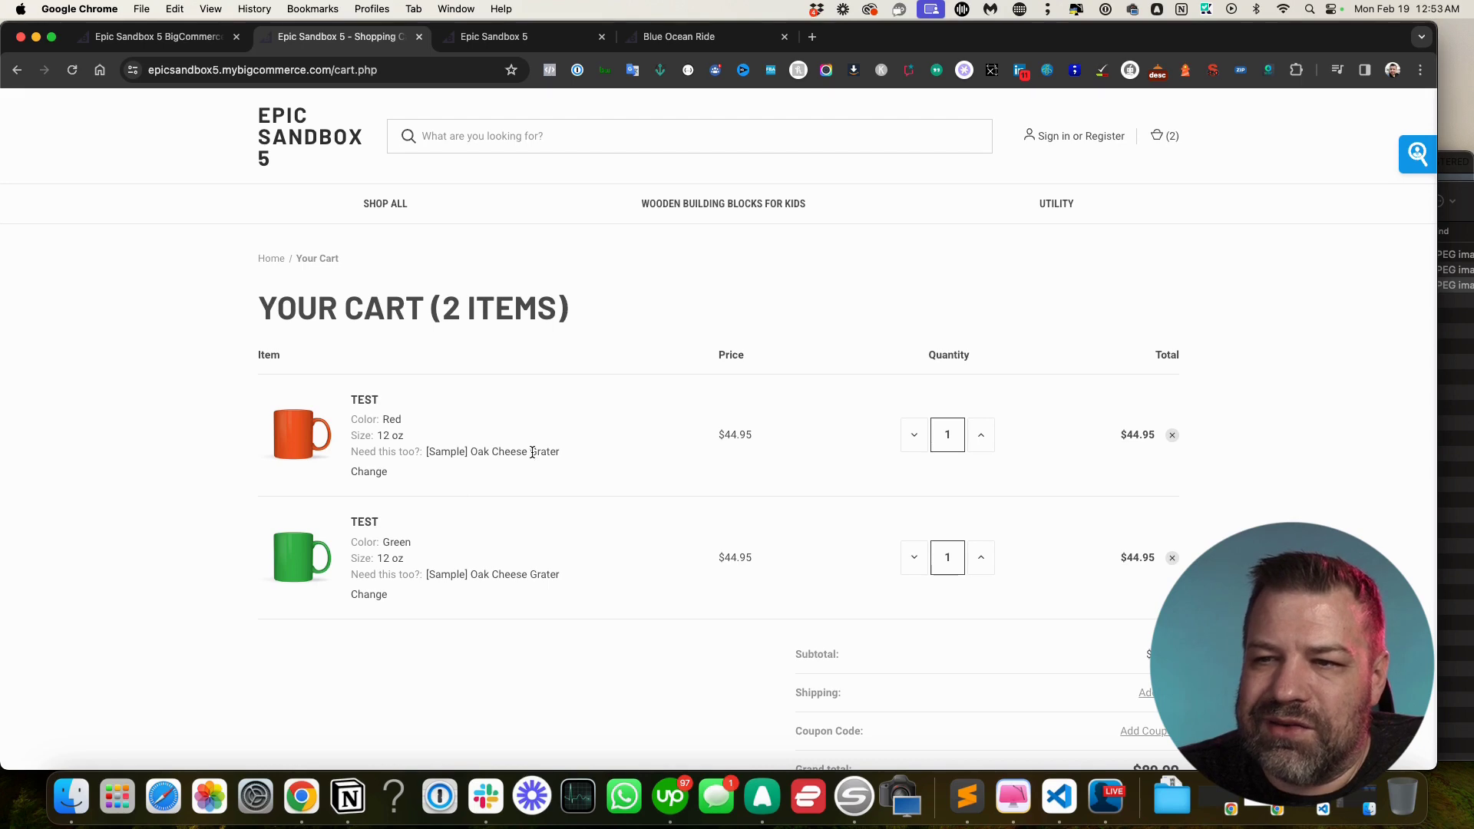
Open the red mug's cart configuration and try the green and blue colors, including each with the 18 oz size
left_click(370, 473)
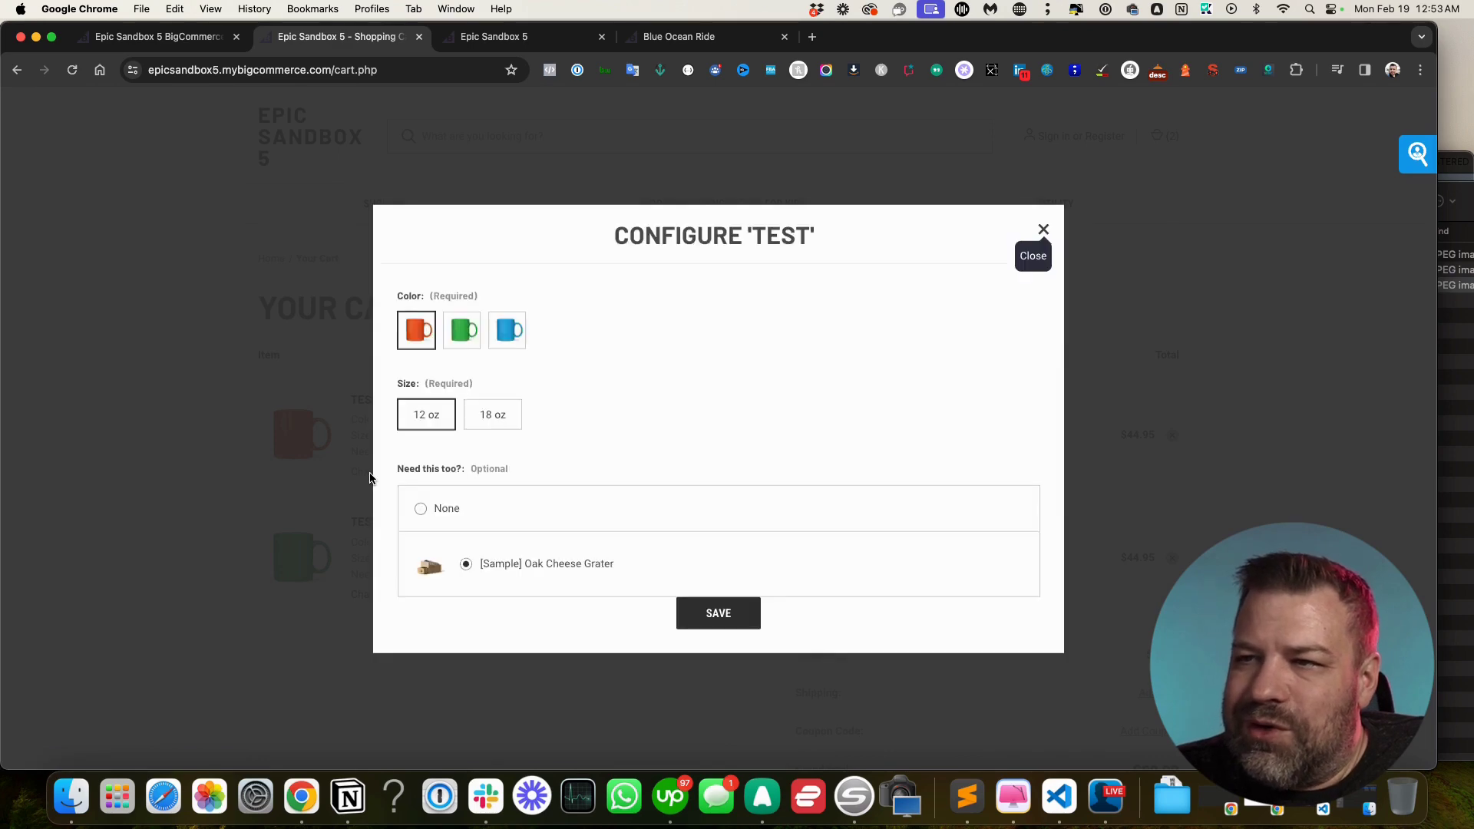
left_click(464, 340)
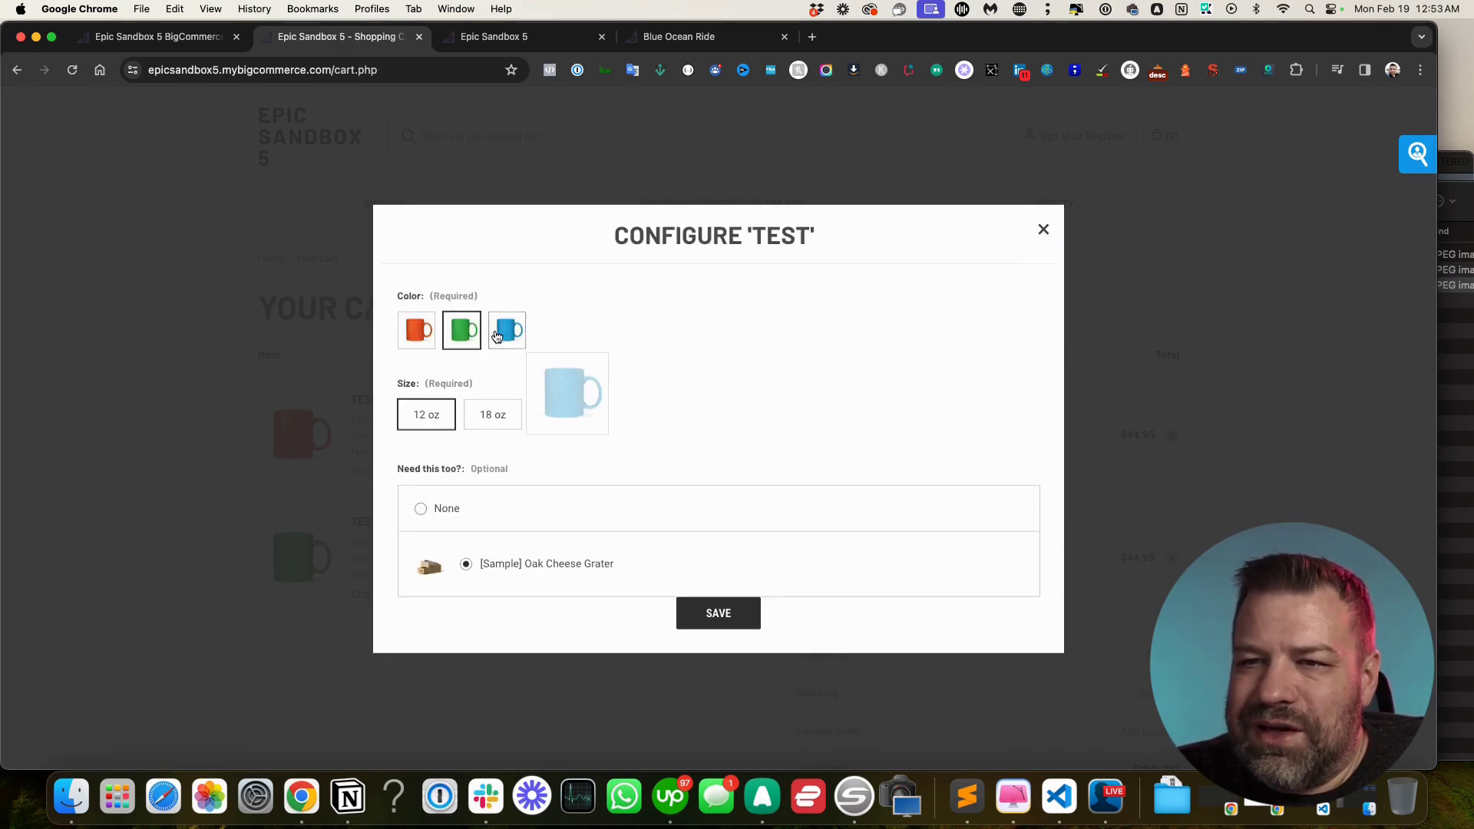
left_click(507, 331)
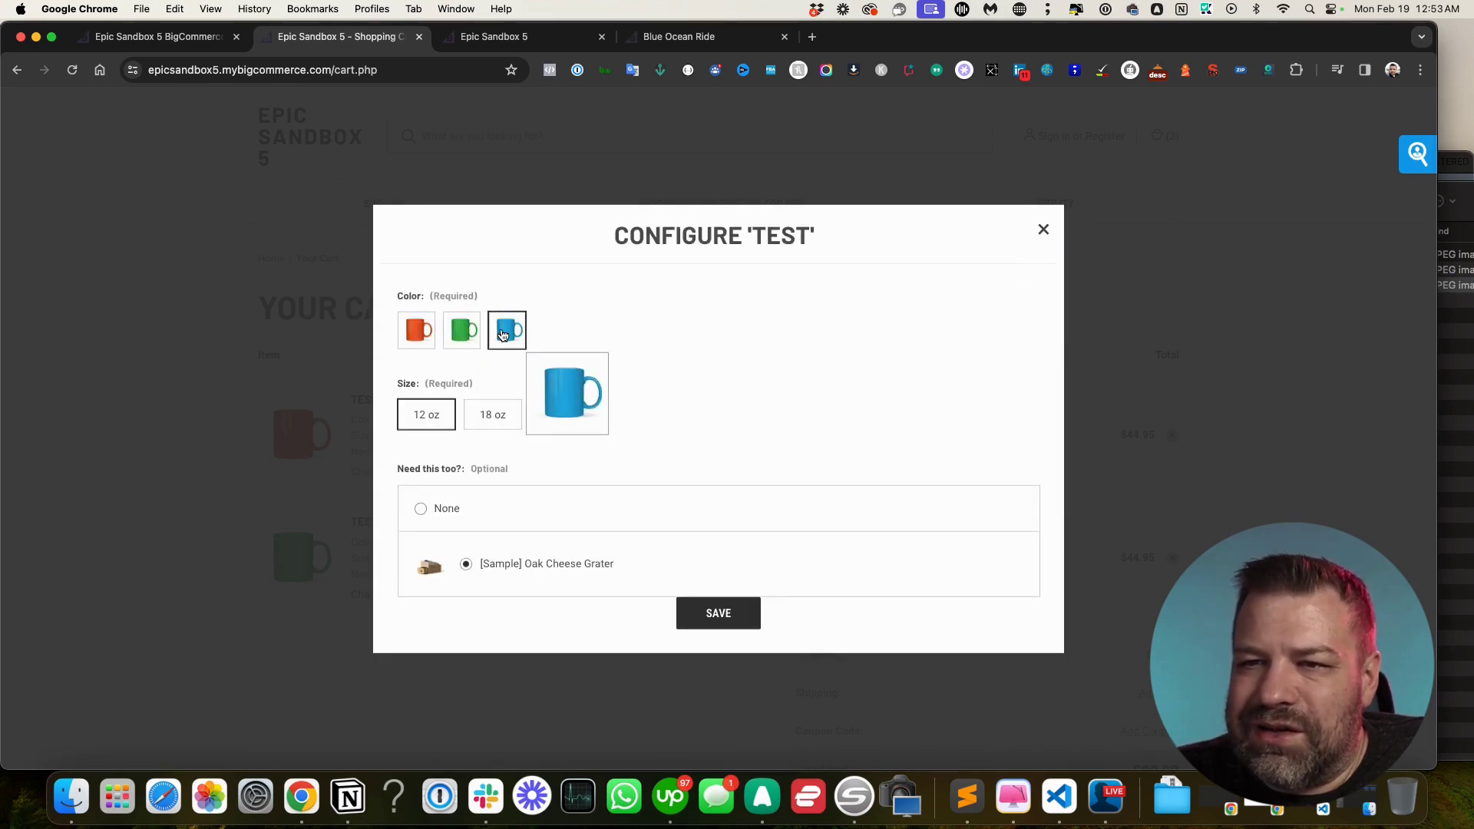
left_click(485, 417)
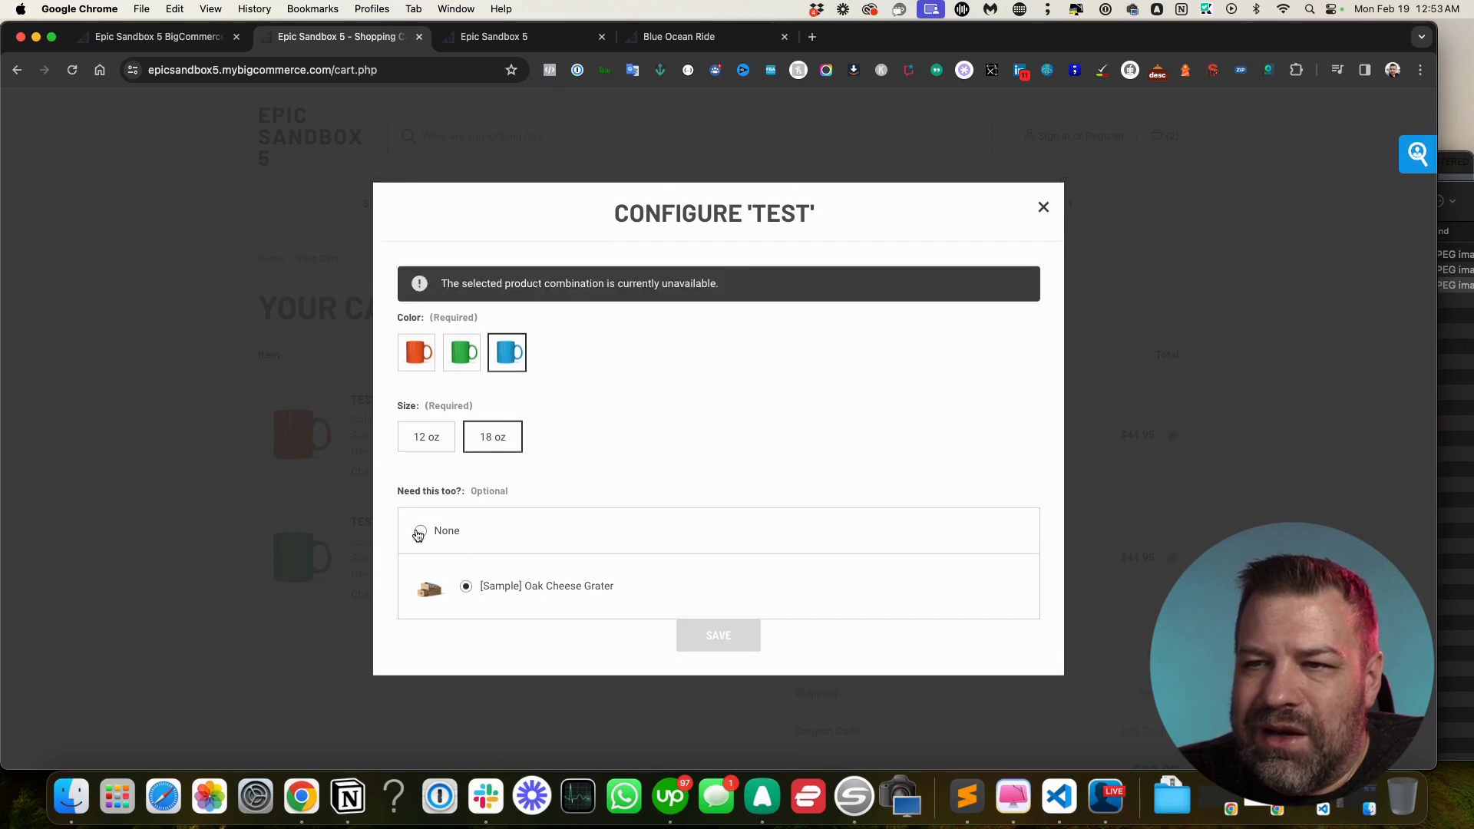
left_click(452, 364)
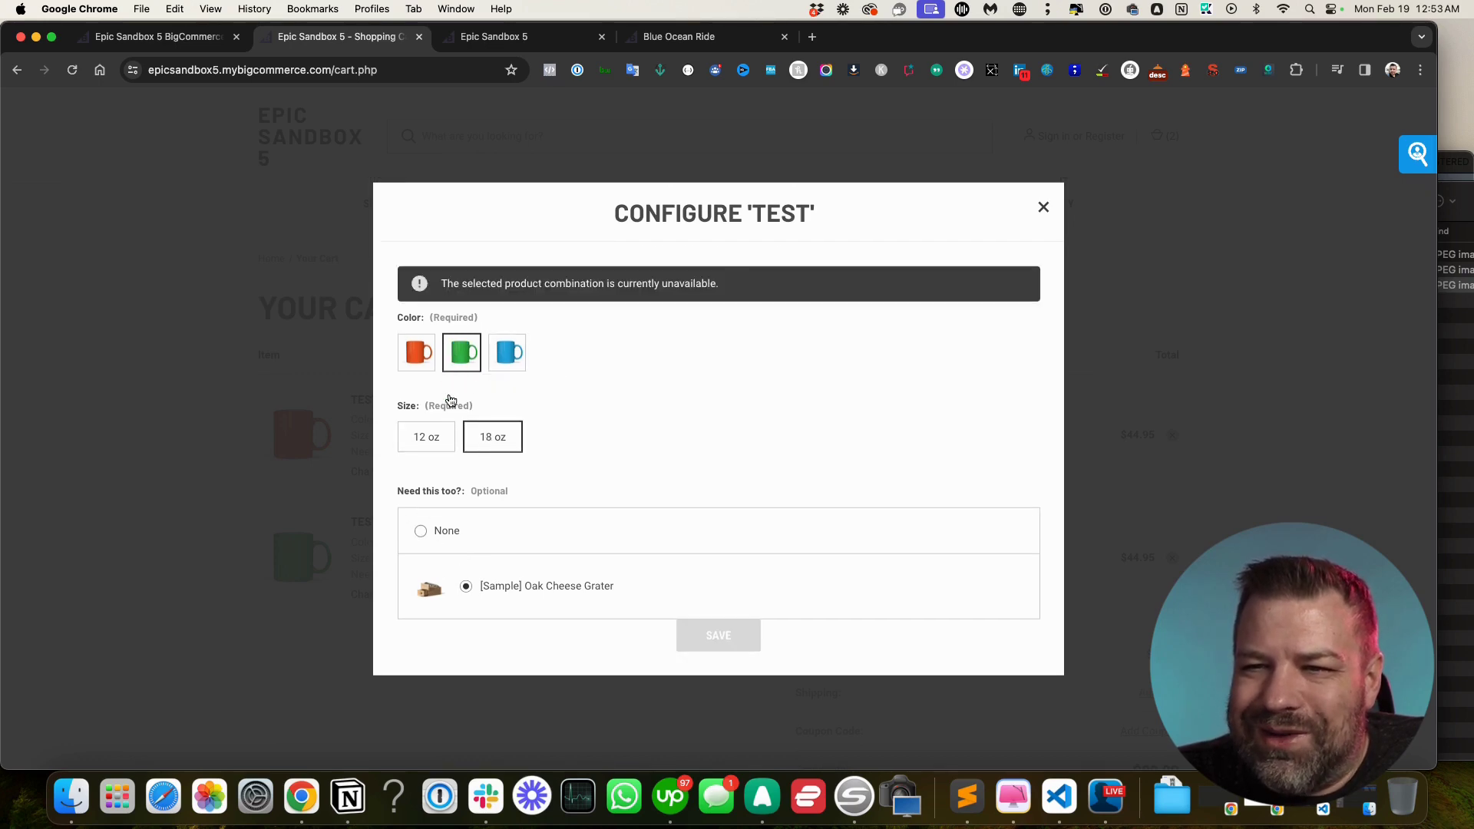
Set the cart item's color back to red at 18 oz, choose None for the add-on, and save the configuration
left_click(423, 340)
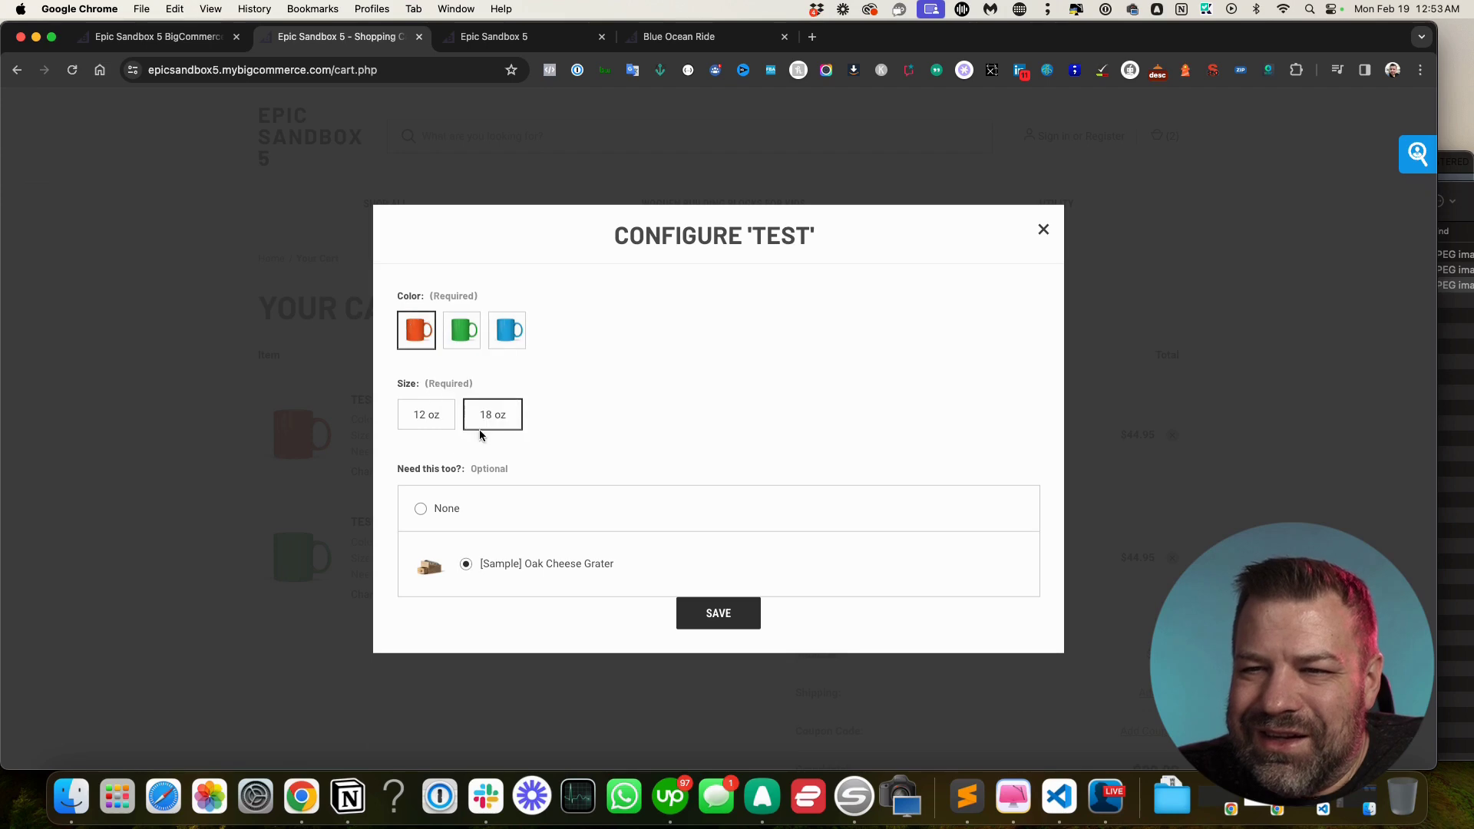
left_click(421, 511)
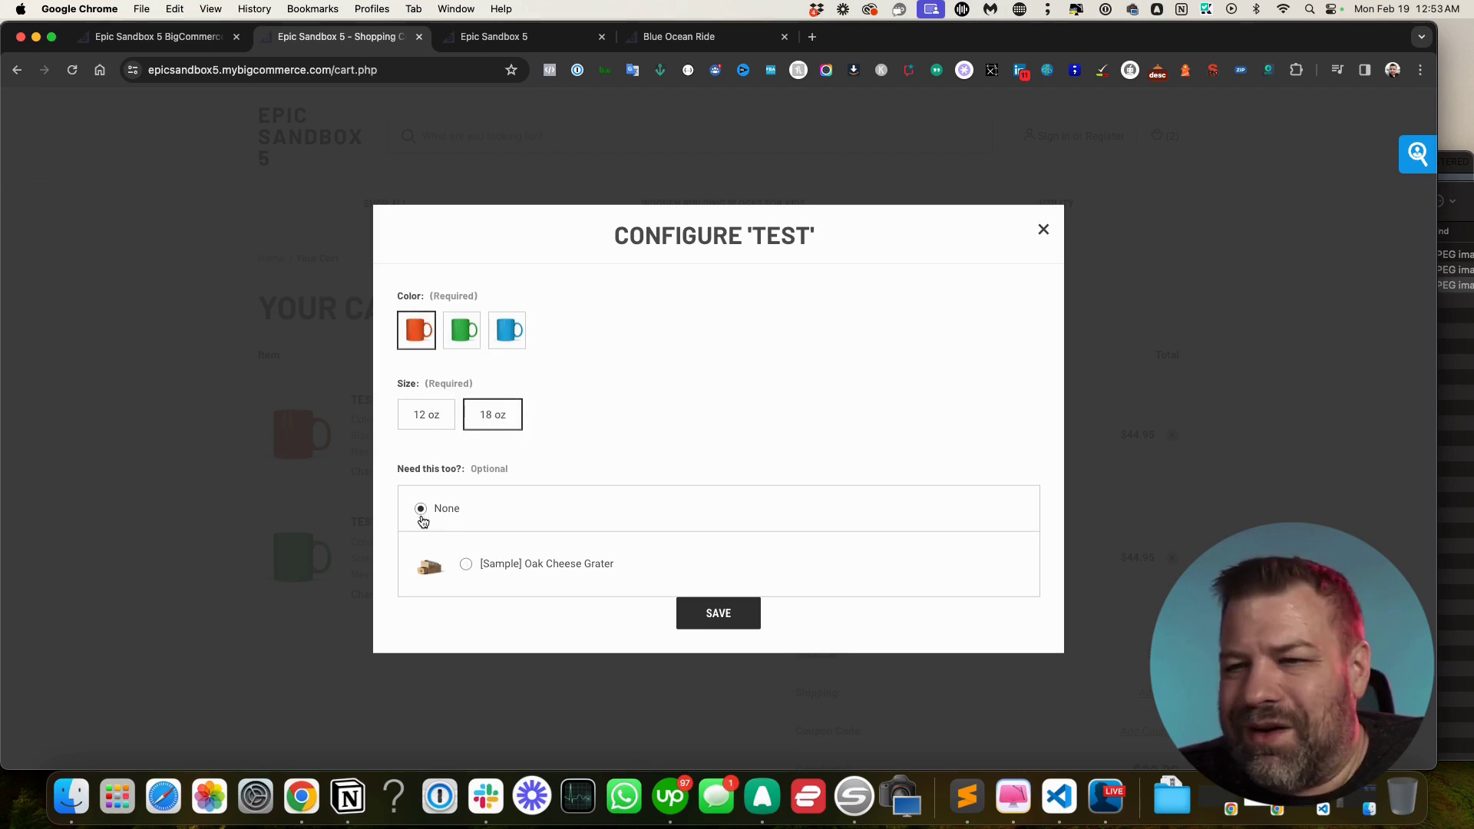
left_click(723, 621)
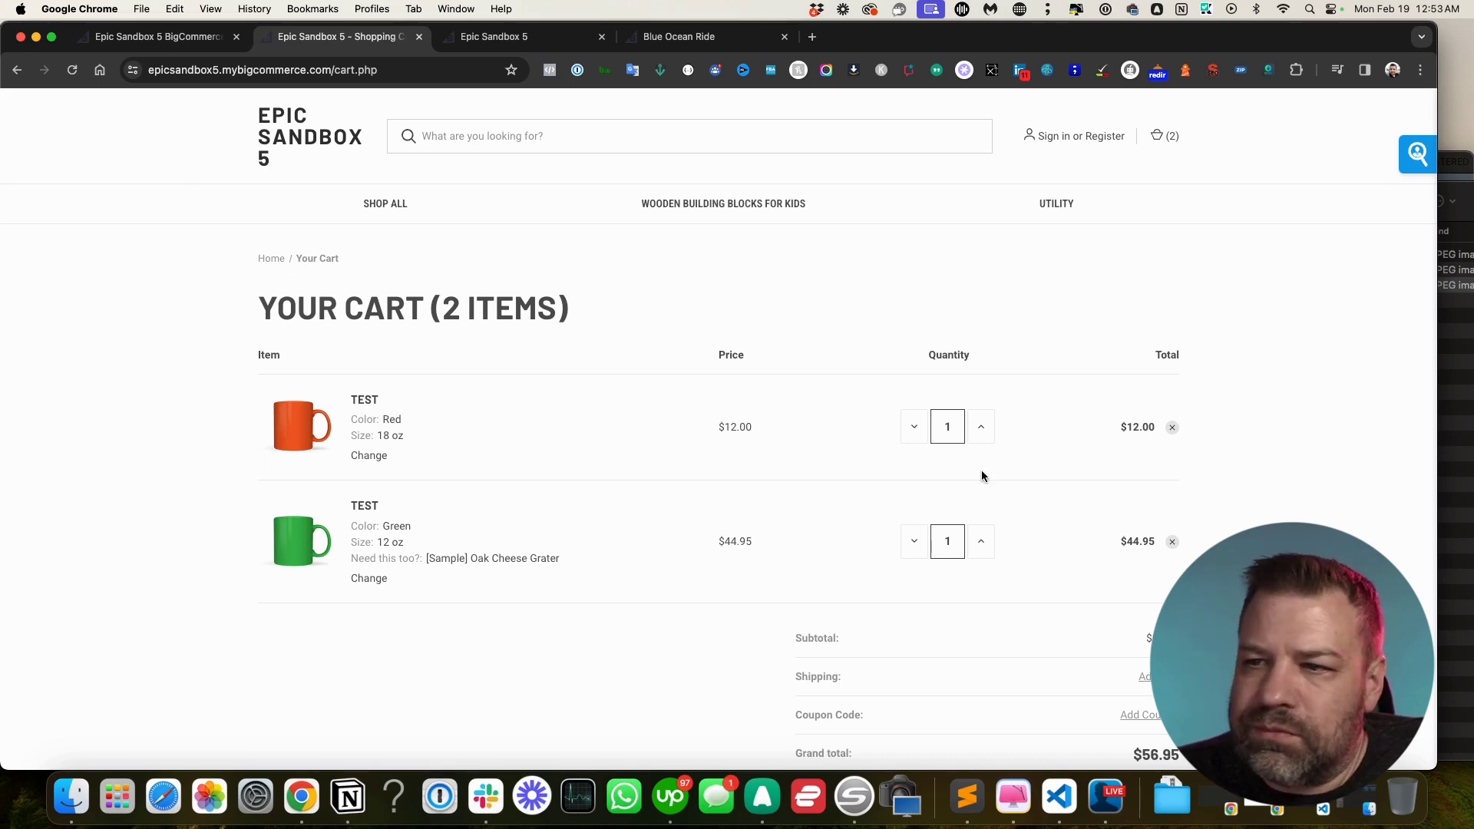
Proceed to checkout and examine how the order summary lists the green mug's variant options and its Oak Cheese Grater add-on
scroll(980, 474, "down", 6)
left_click(1123, 353)
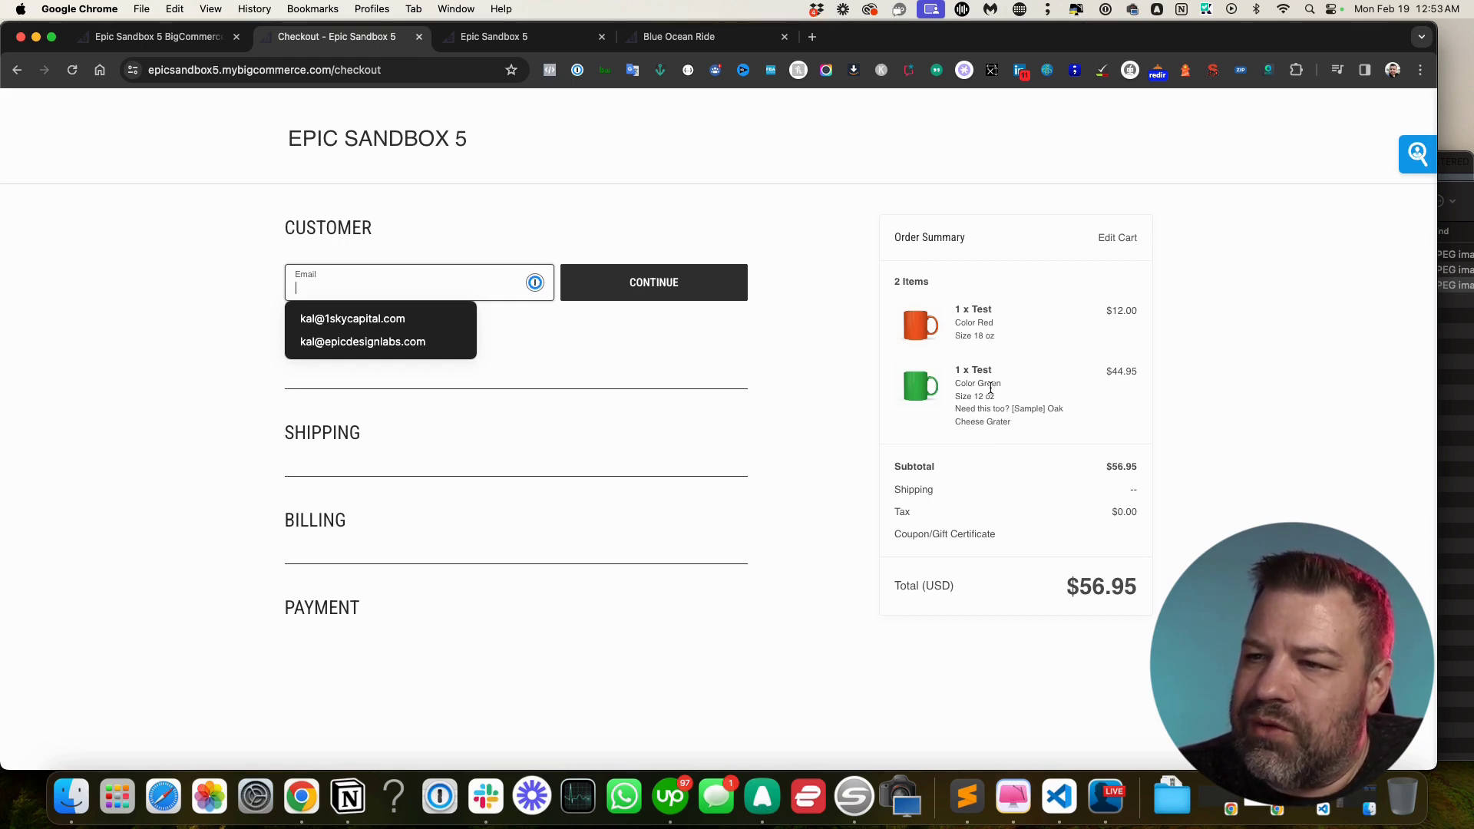
left_click_drag(1062, 421, 946, 372)
left_click(1119, 419)
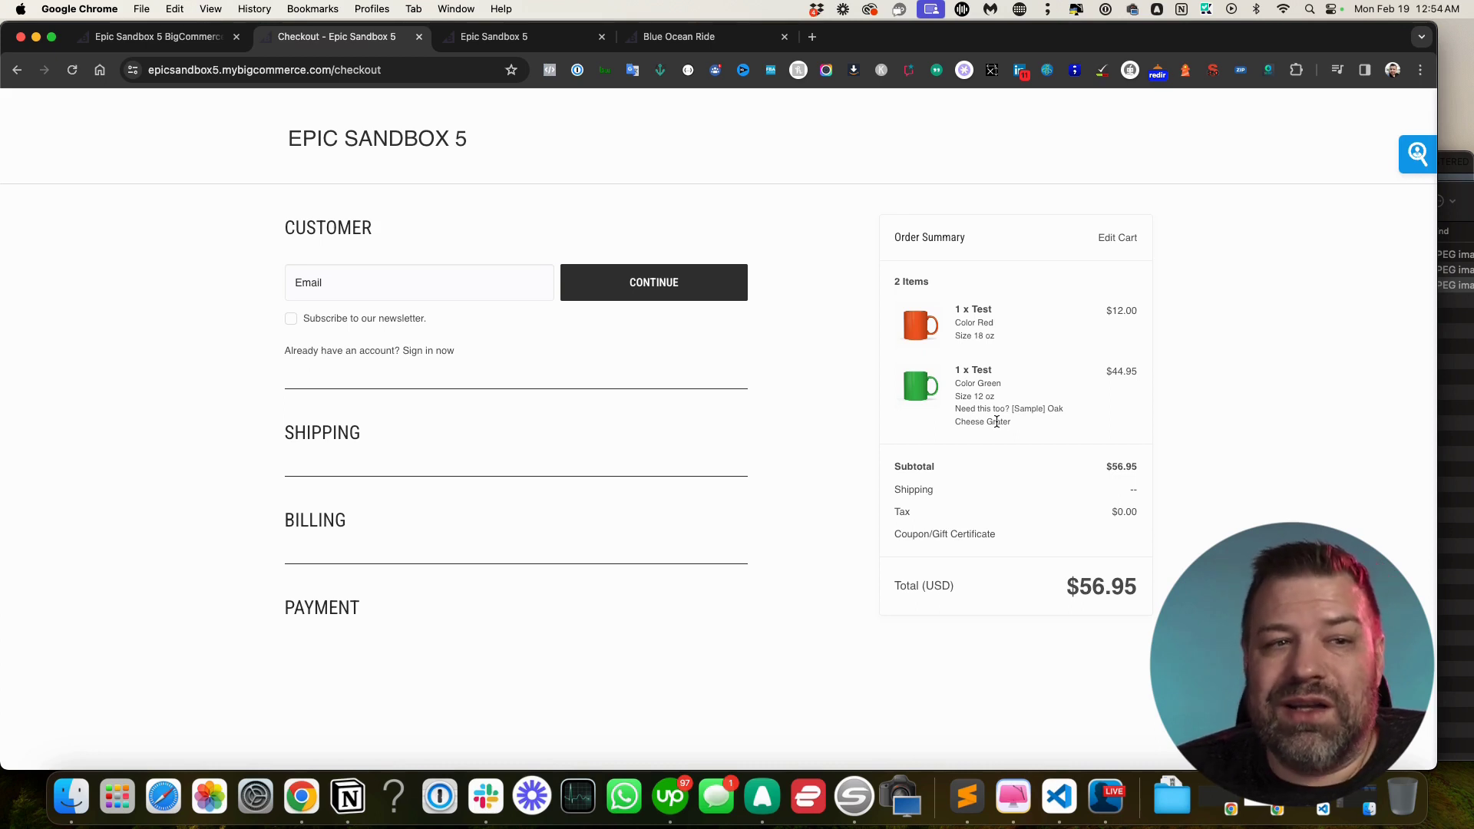
left_click_drag(1030, 421, 952, 406)
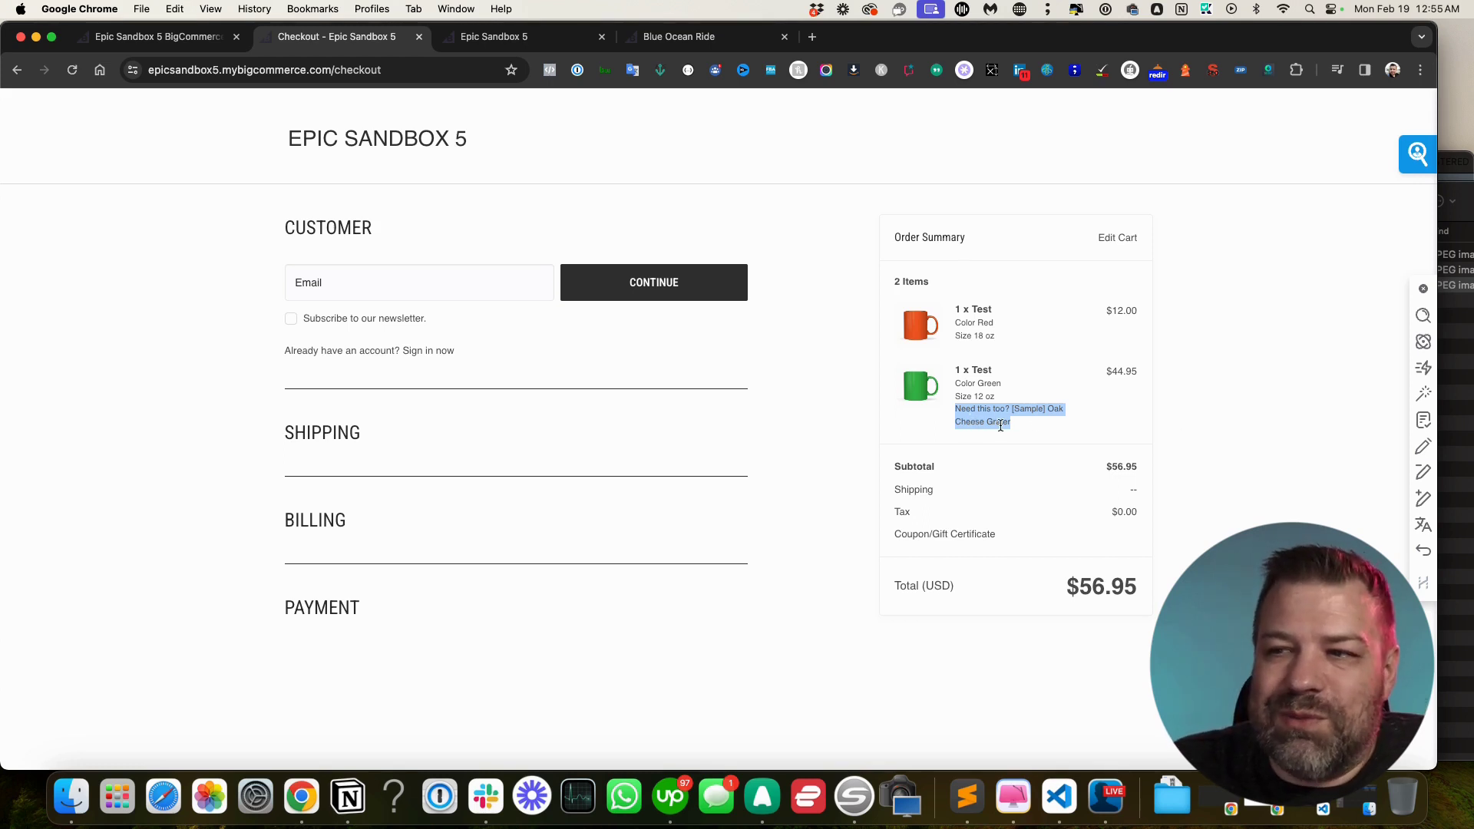
left_click_drag(998, 421, 950, 378)
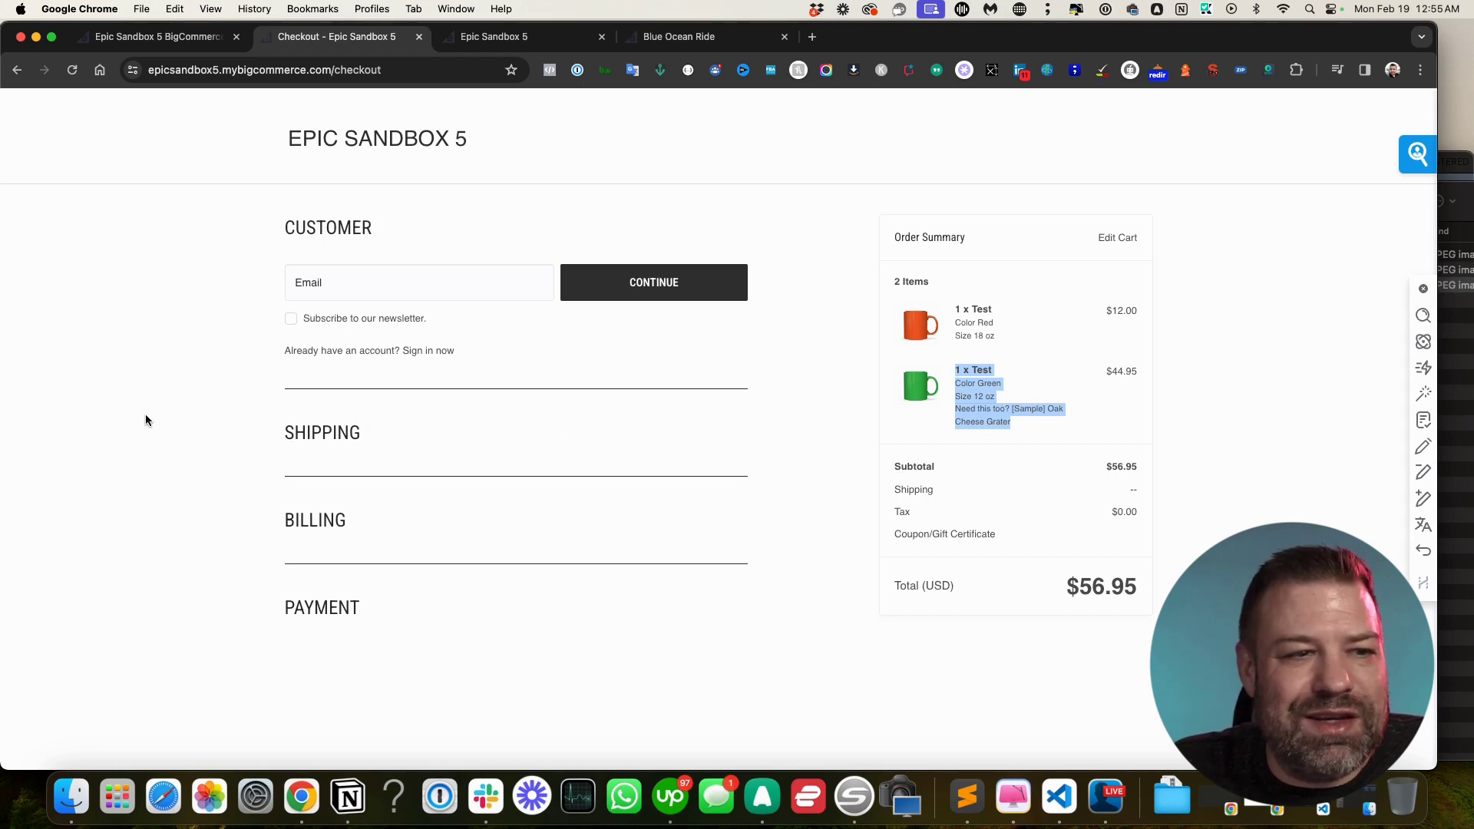
left_click(153, 395)
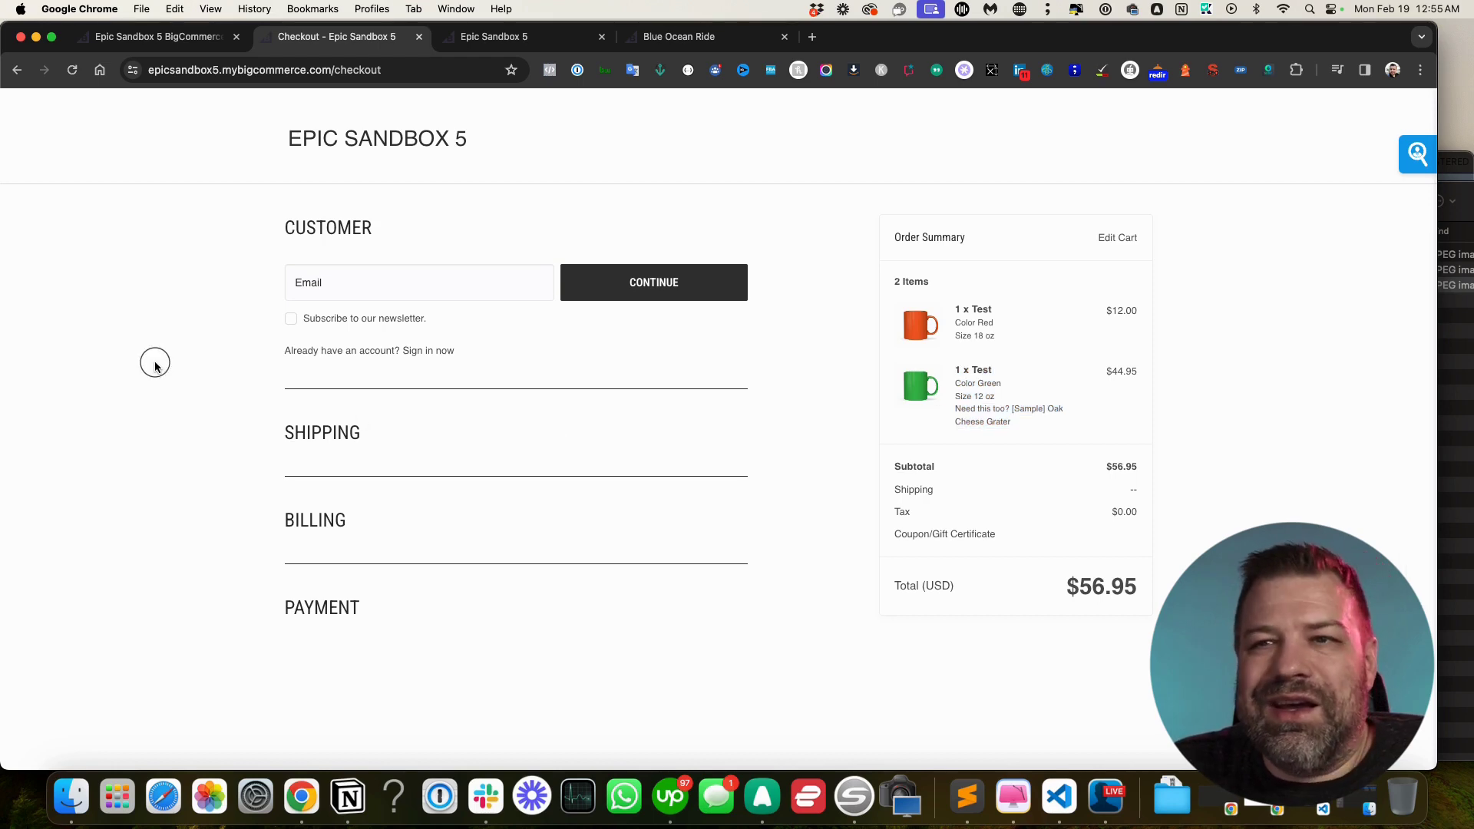
Compare the product filtering plan requirement on the Blue Ocean Ride store with the Product Filters page of Epic Sandbox 5
left_click(187, 42)
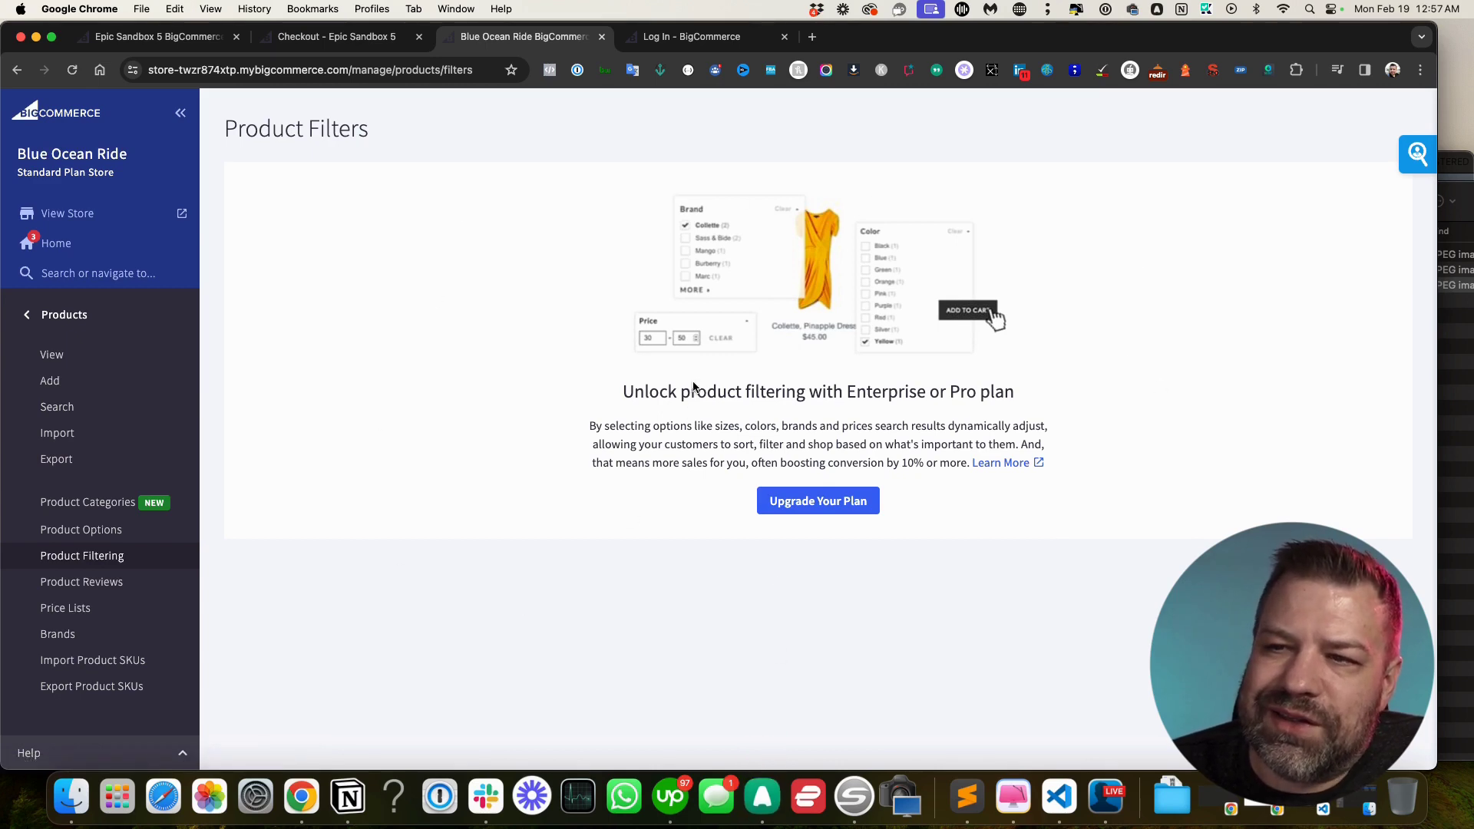
left_click_drag(628, 392, 891, 391)
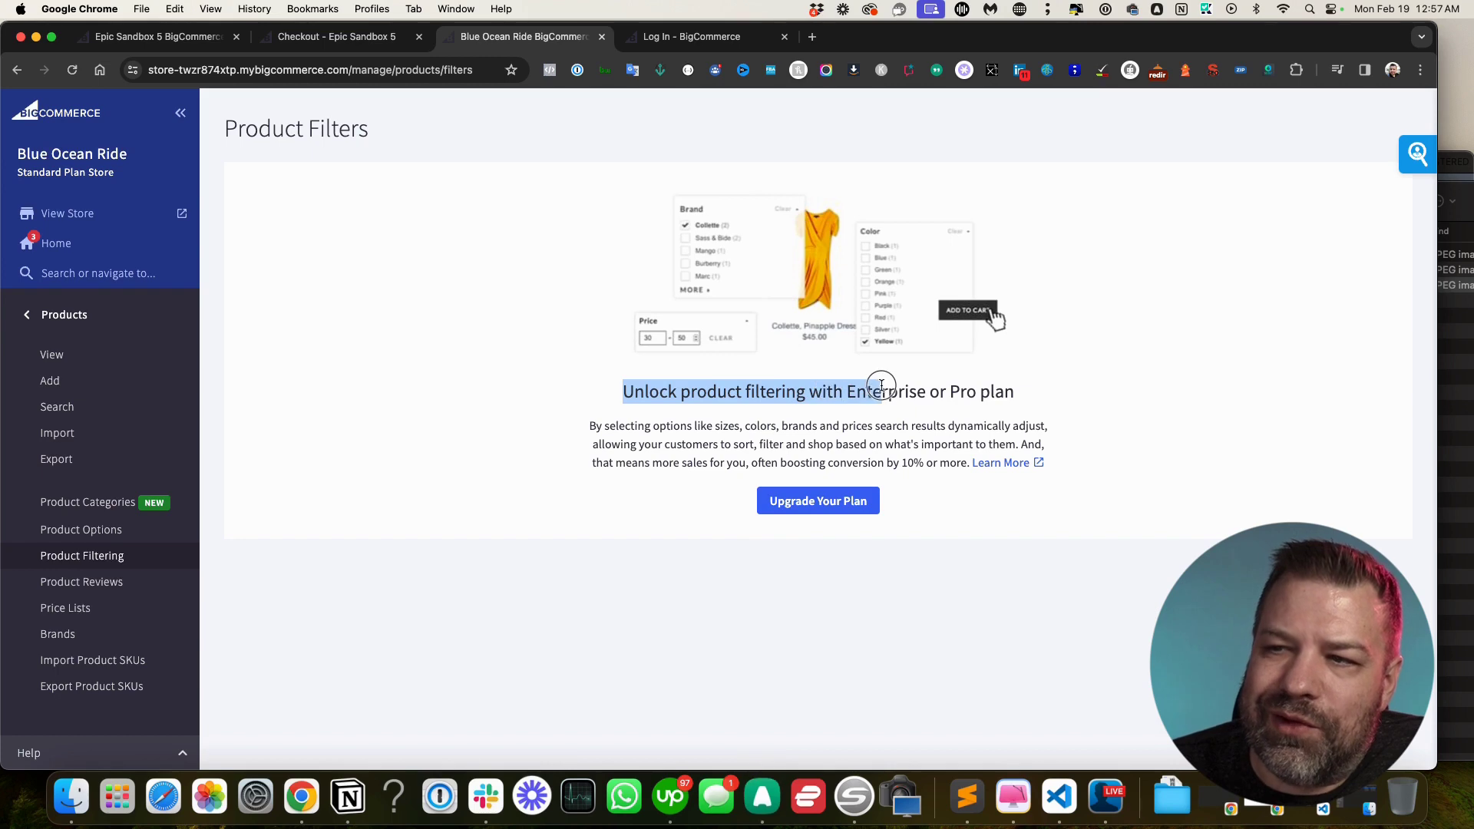
left_click(930, 388)
left_click_drag(1015, 392, 602, 378)
left_click(579, 378)
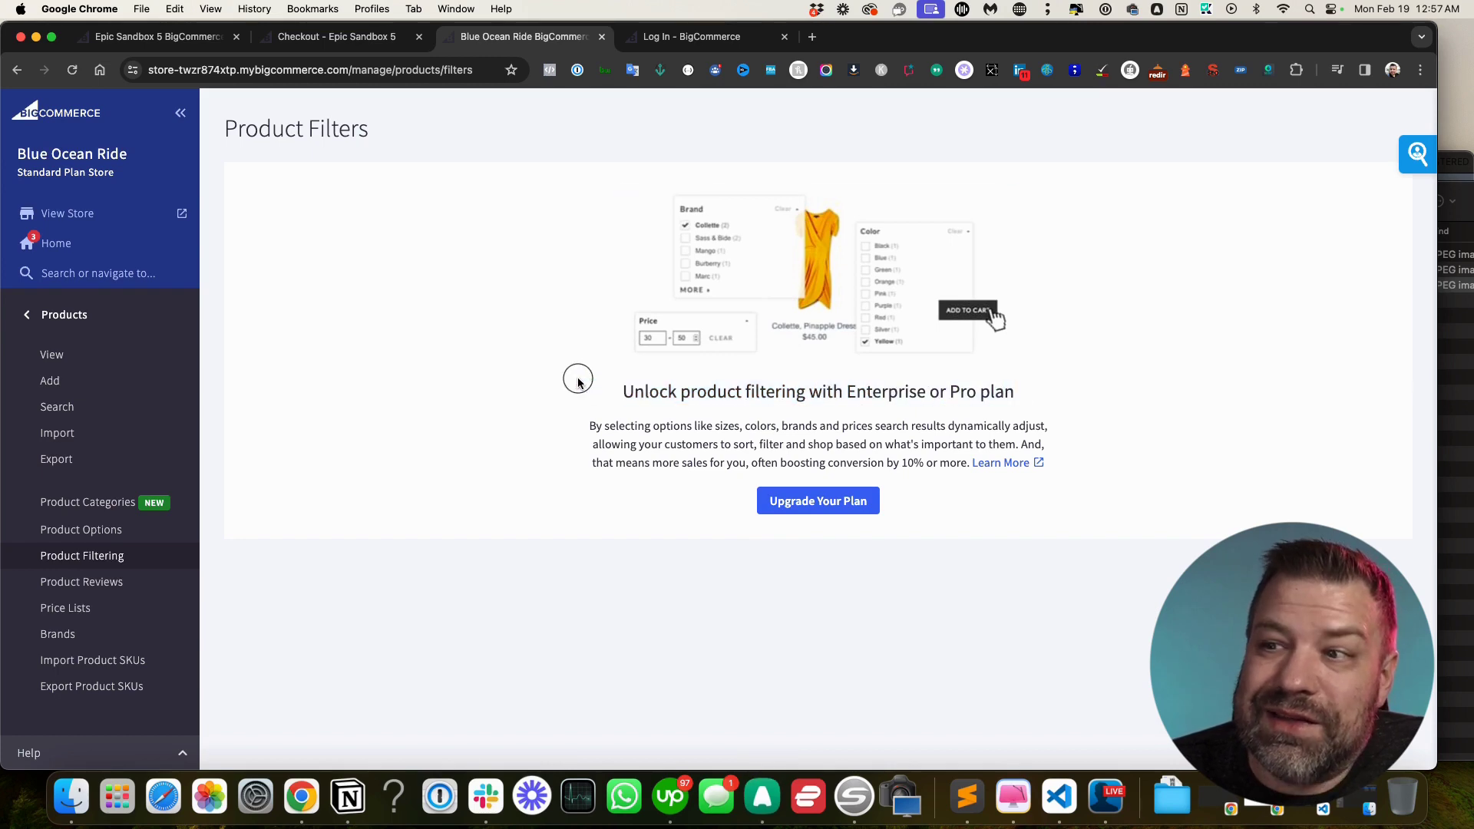
triple_click(612, 392)
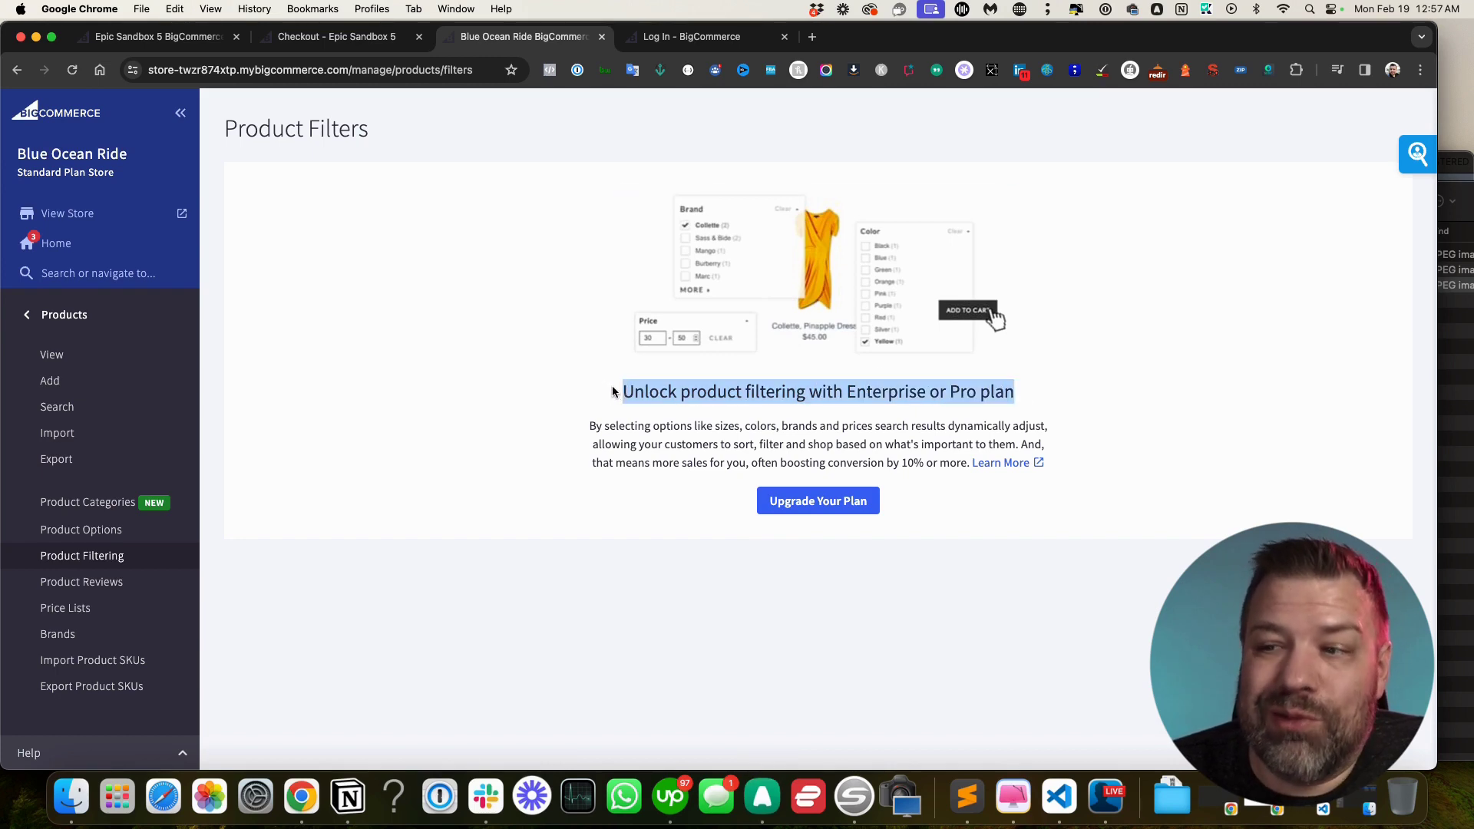
left_click(1046, 401)
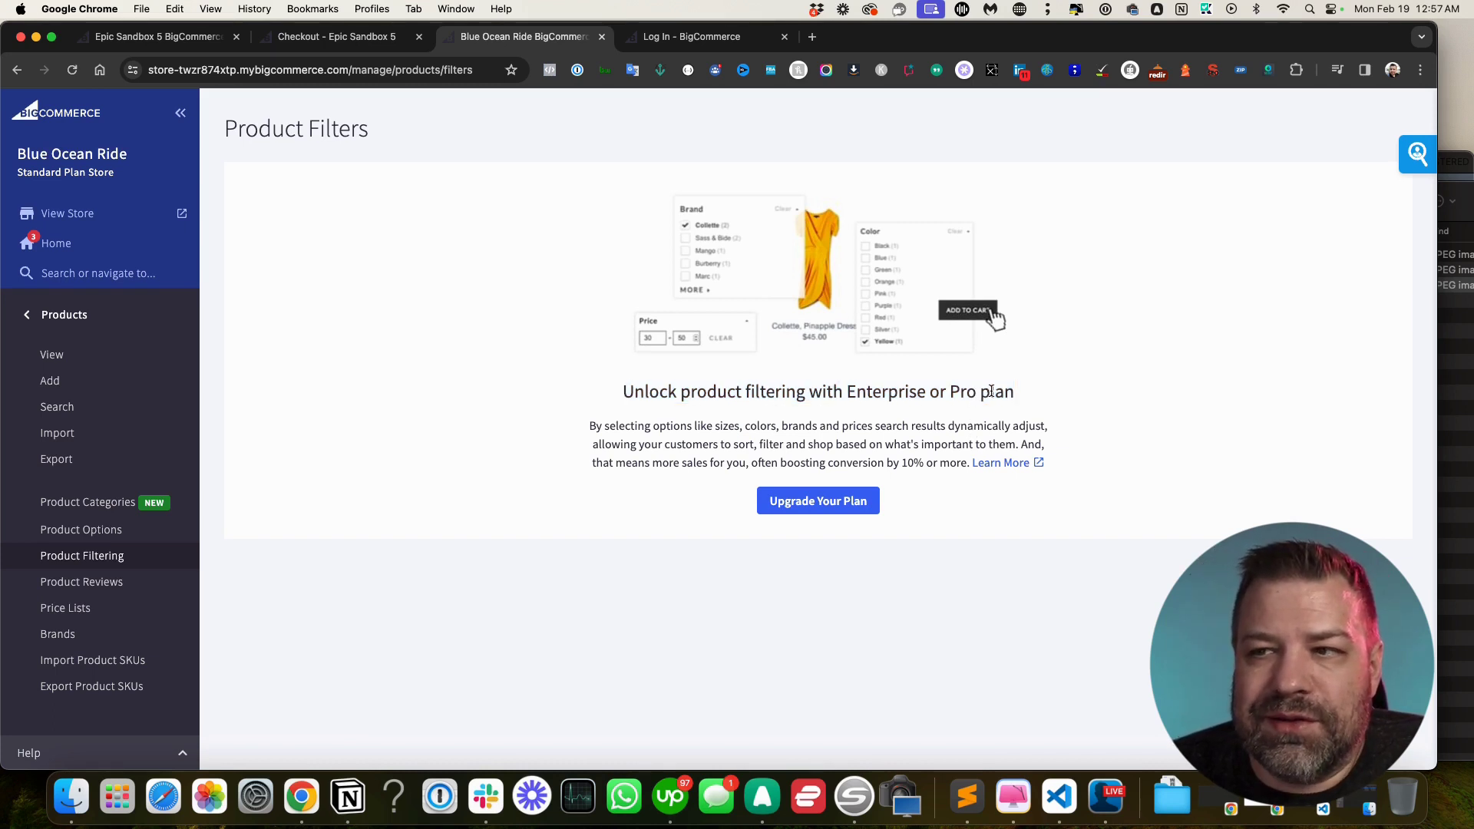
left_click_drag(1020, 392, 626, 388)
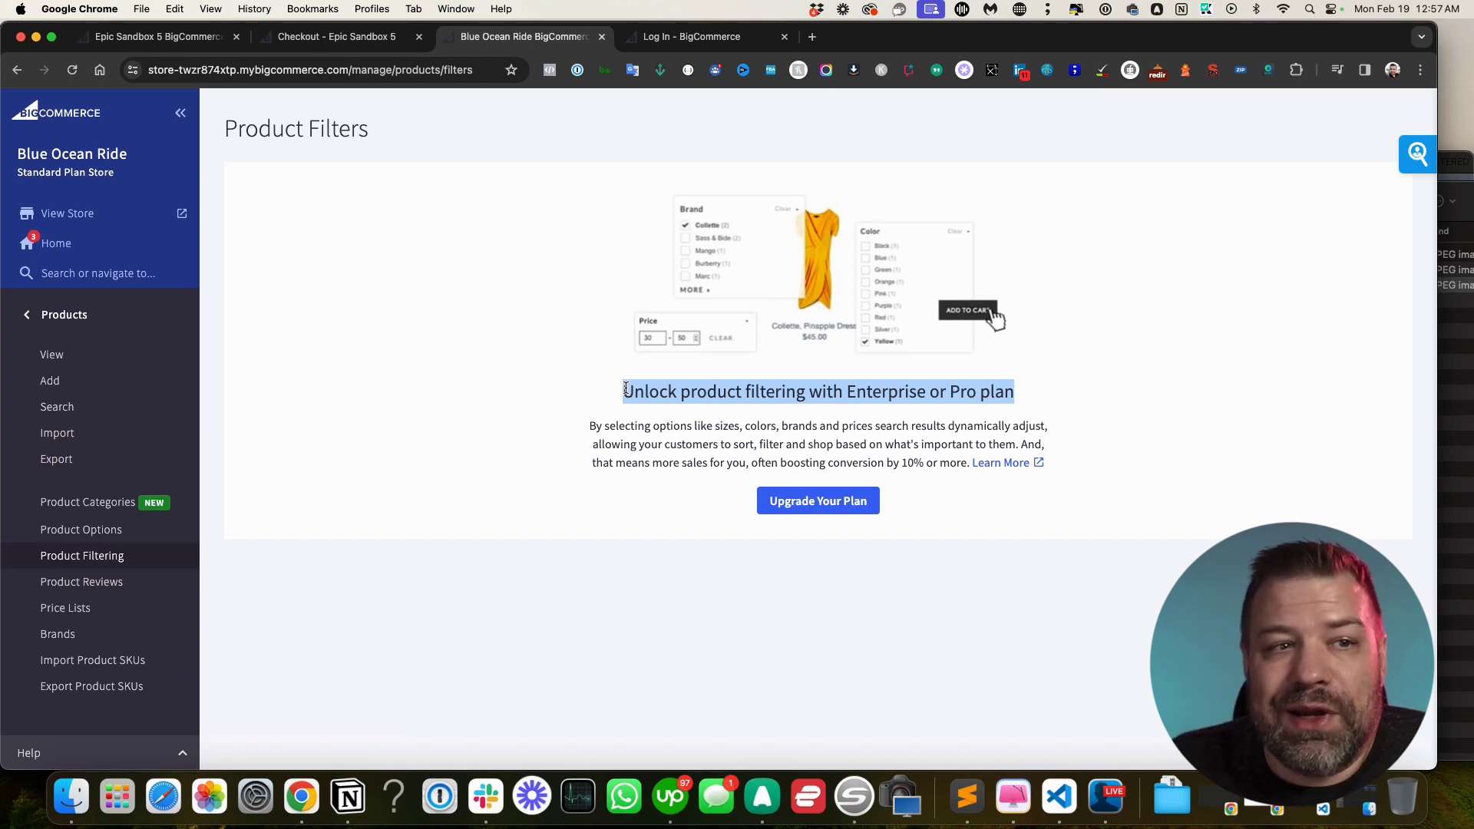
left_click(960, 395)
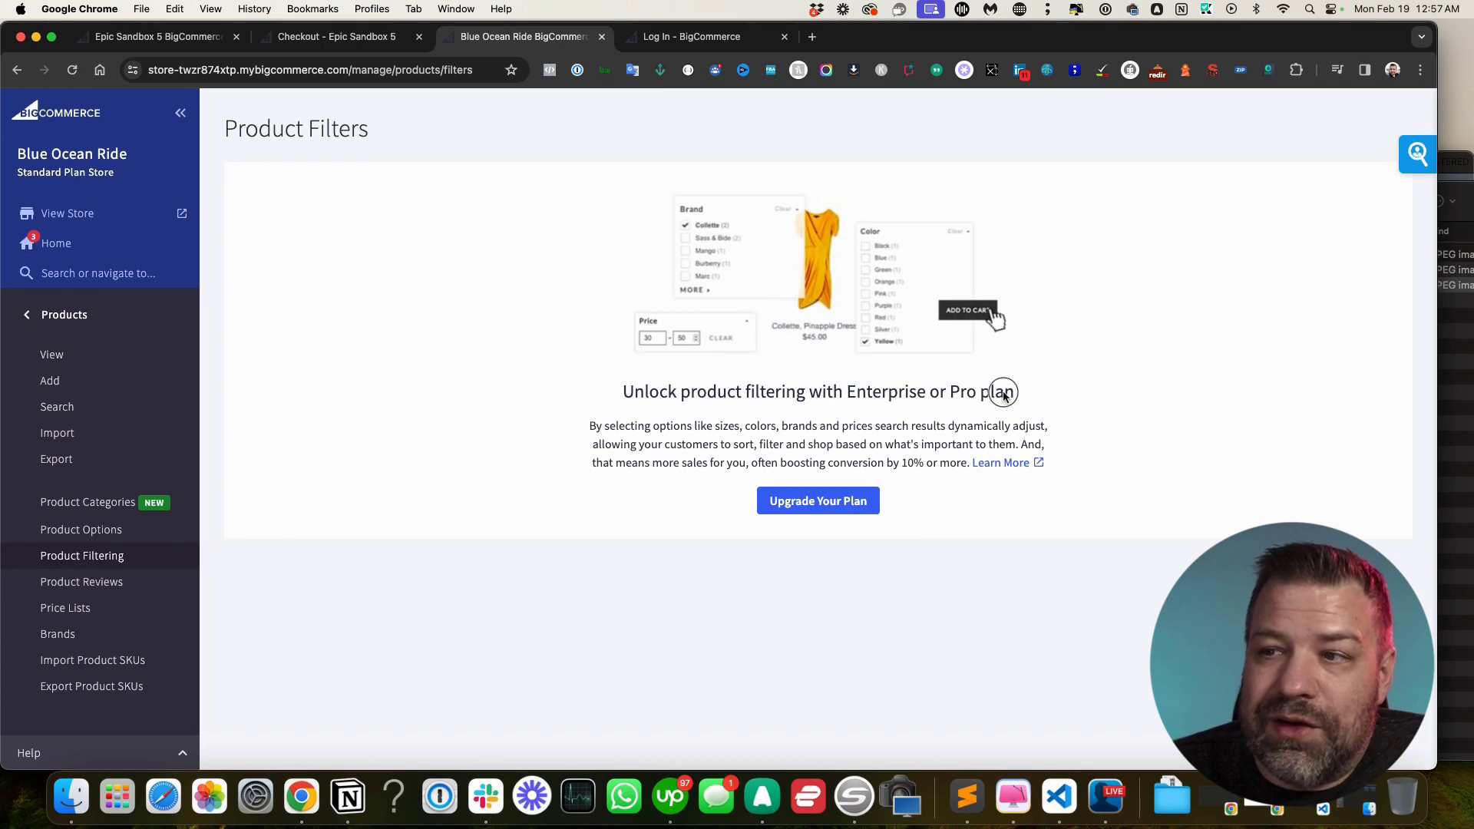
left_click_drag(1004, 396, 950, 393)
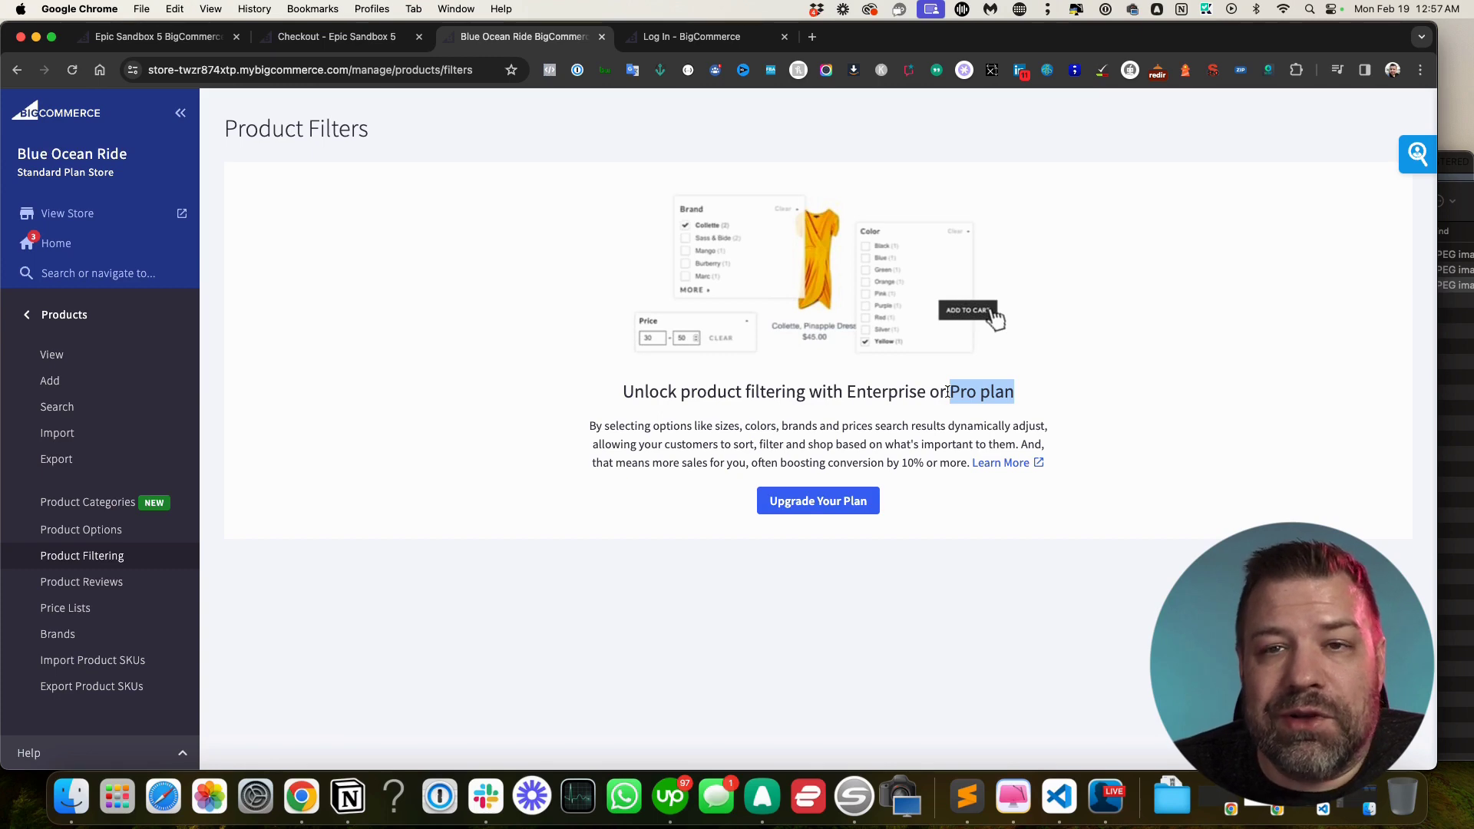
left_click(154, 43)
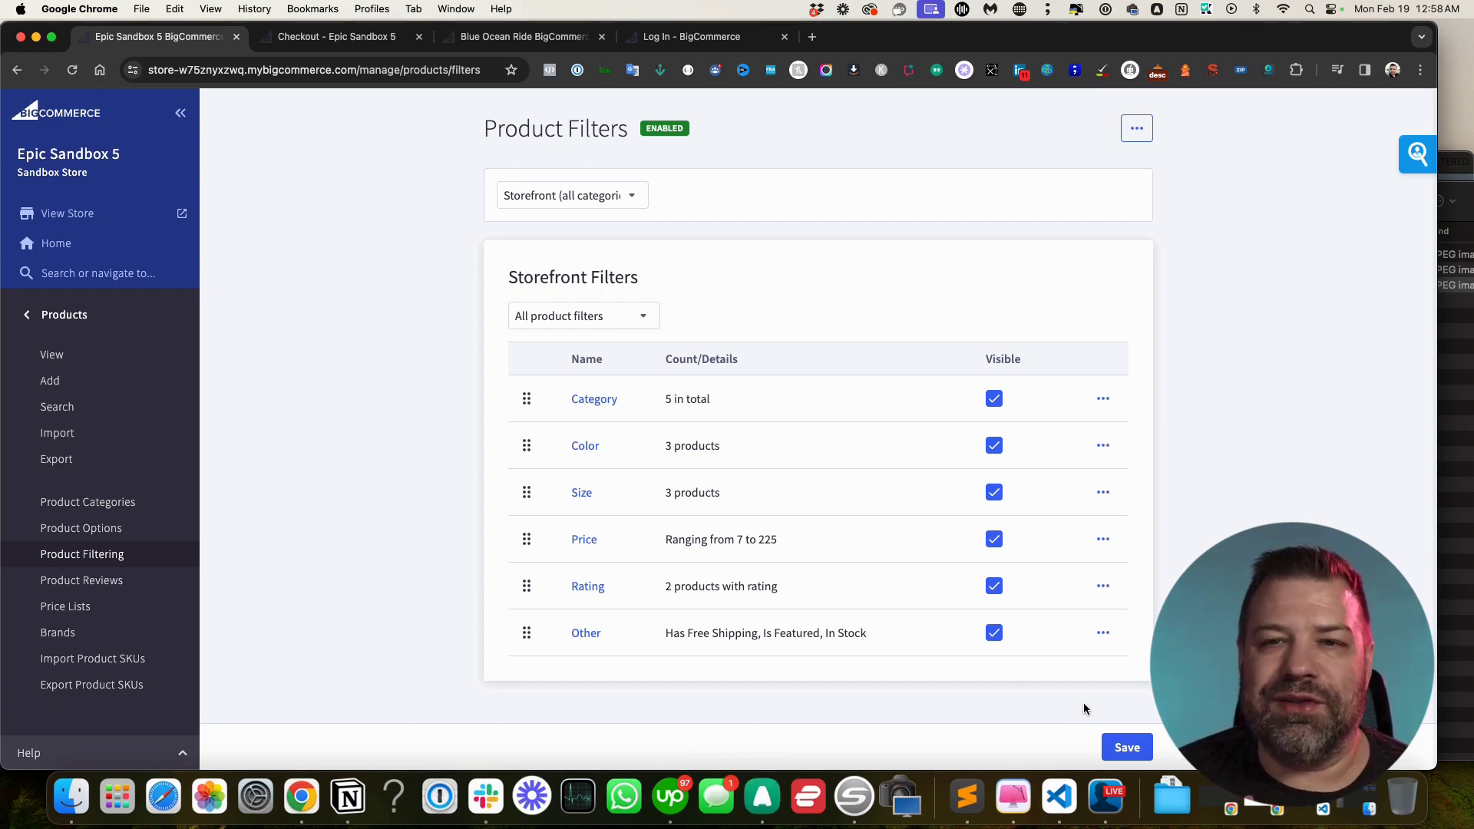
Go back from checkout to the cart and open the Test mug's storefront page to review its color and size options
left_click(330, 40)
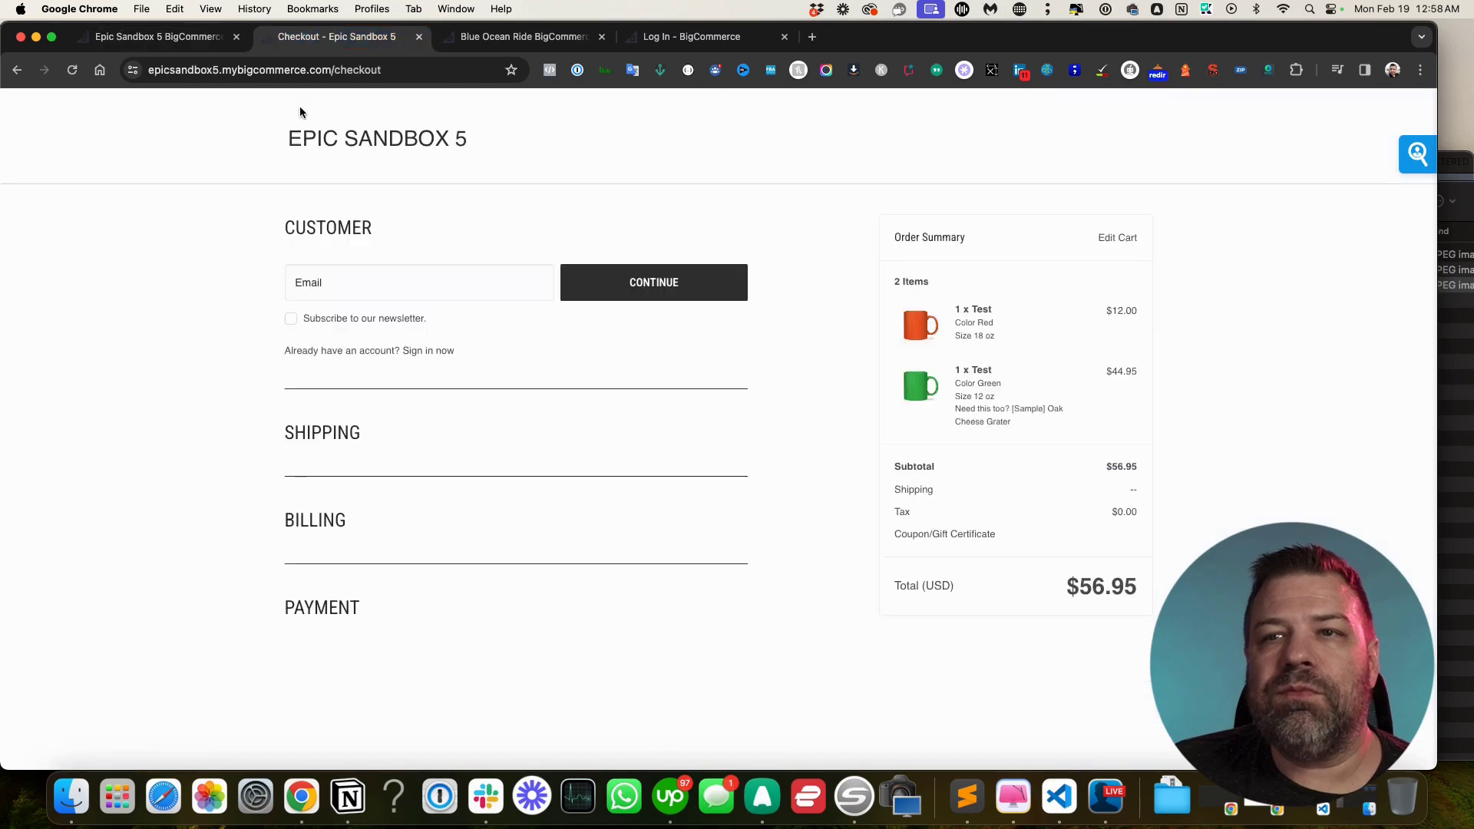
left_click(1100, 239)
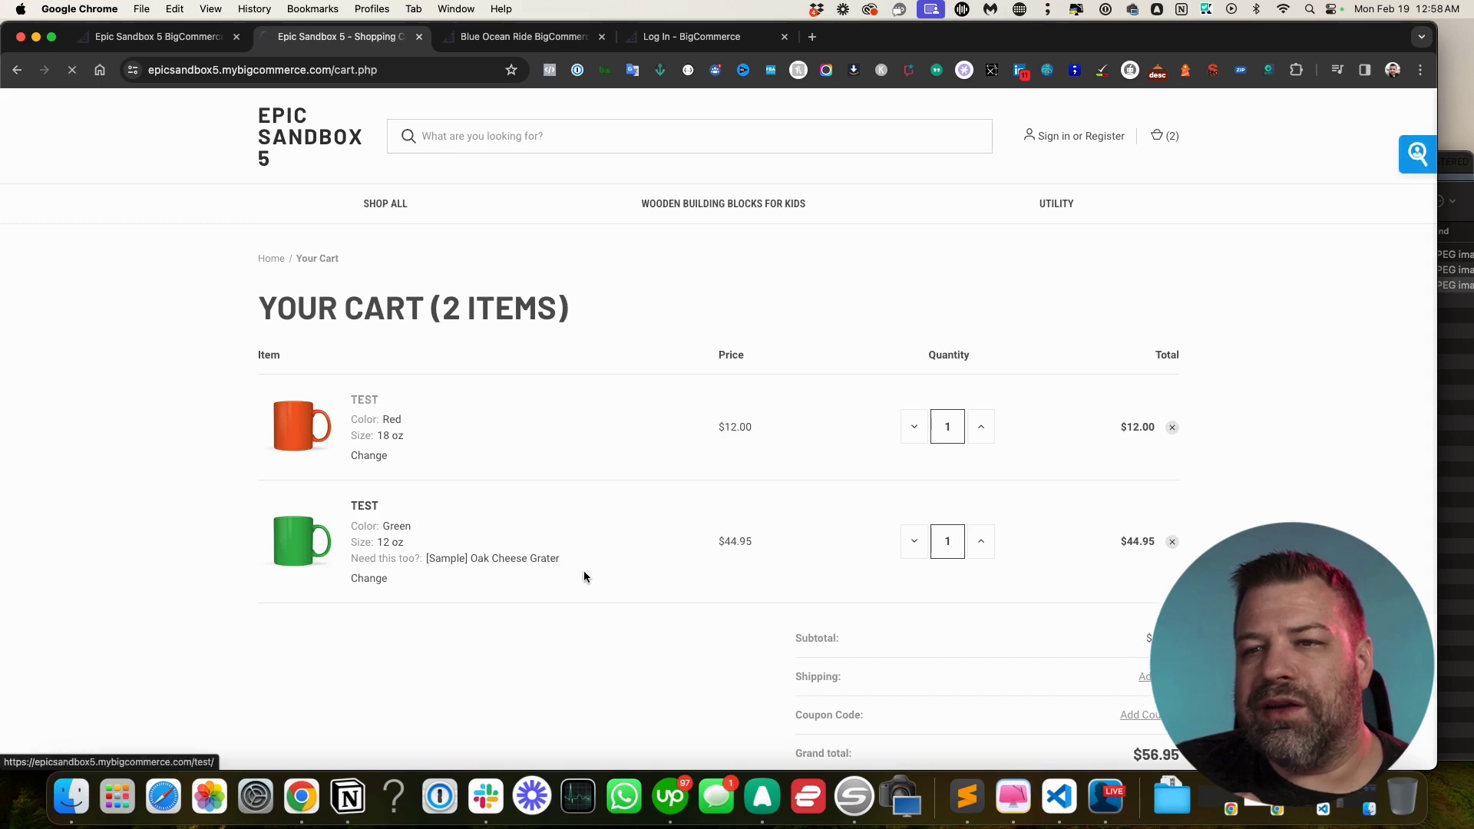
left_click(584, 572)
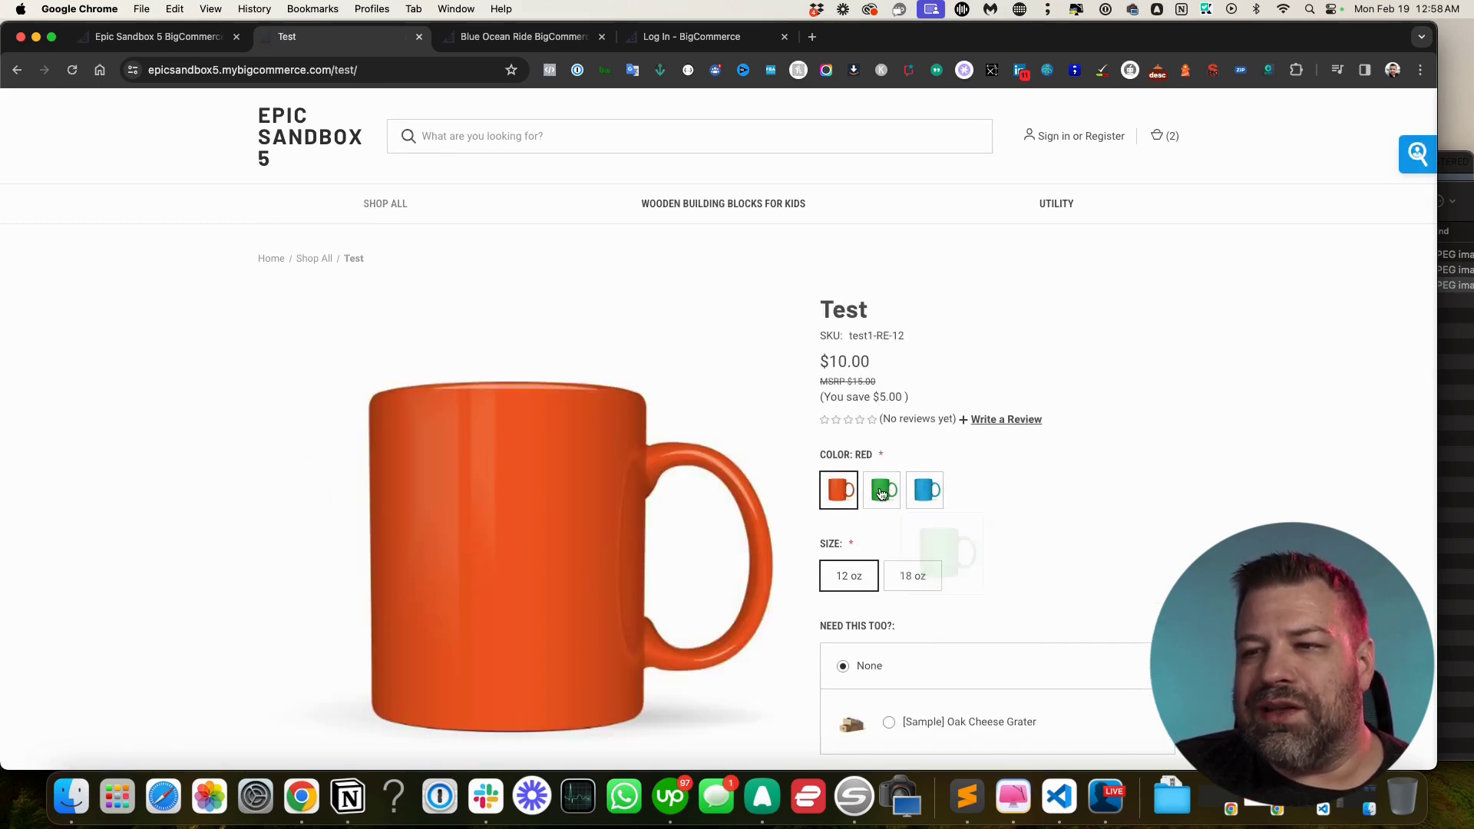
mouse_move(894, 495)
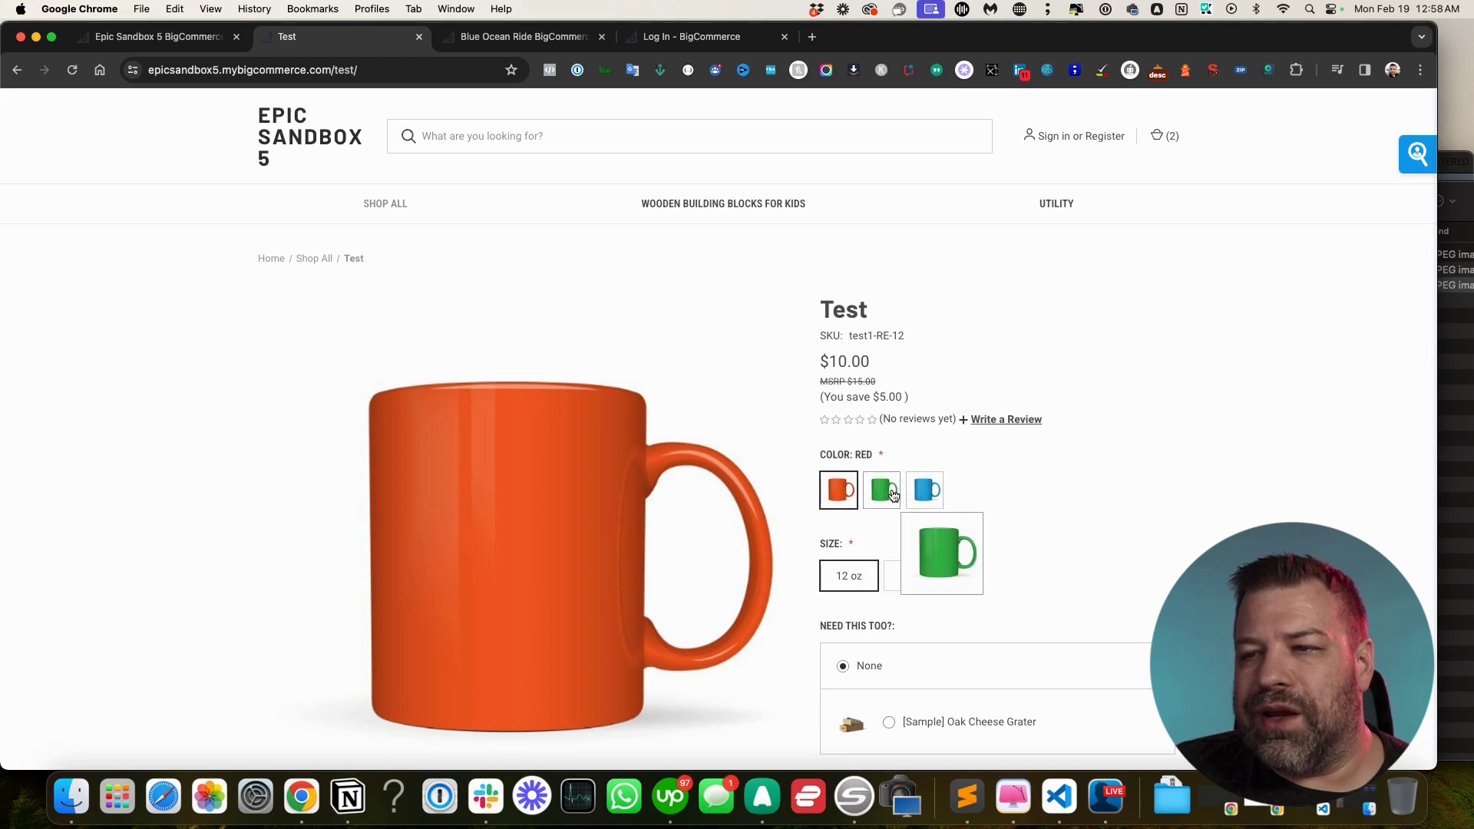
scroll(1005, 533, "down", 1)
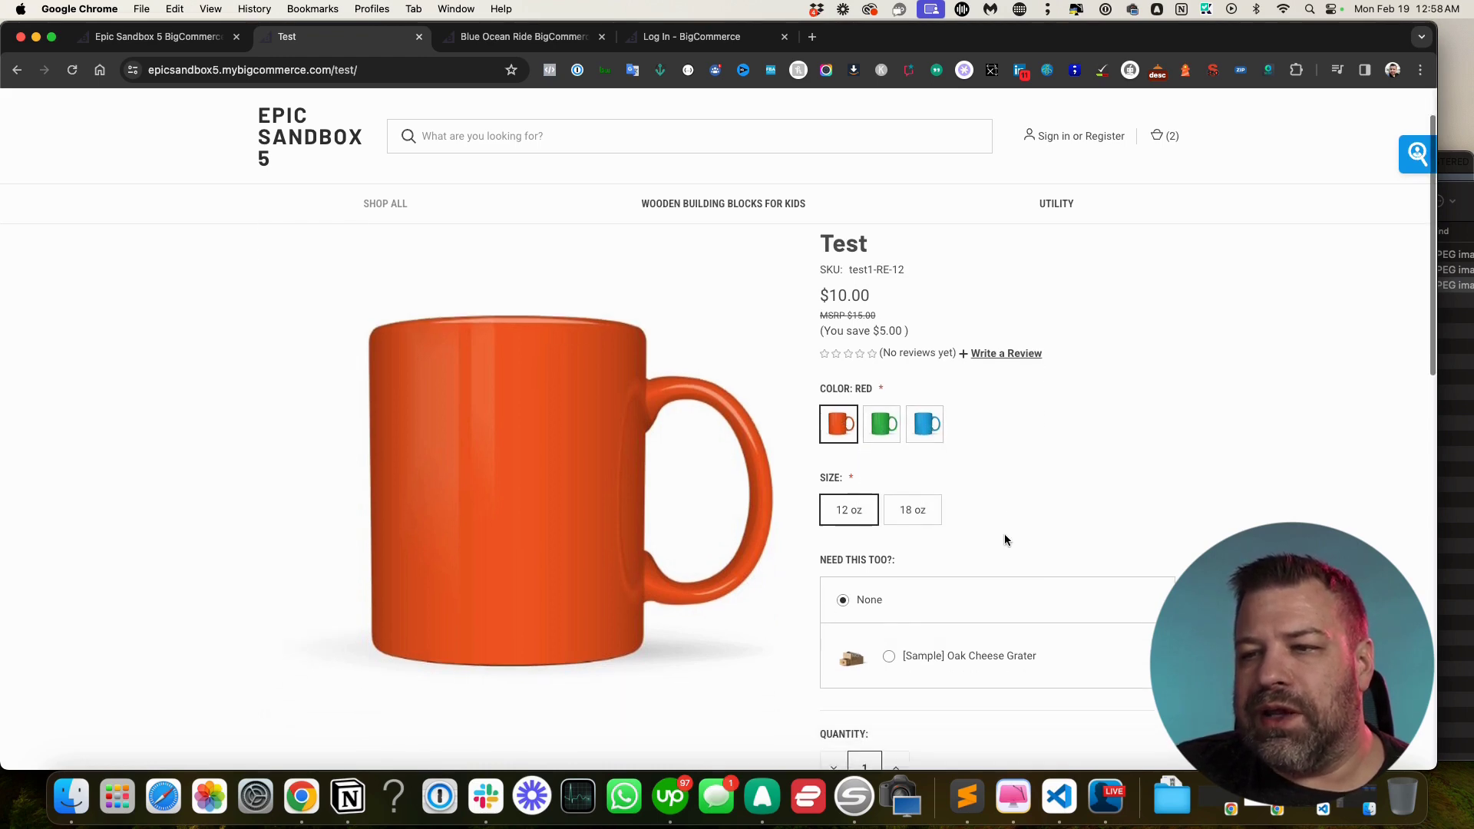
scroll(1004, 533, "down", 2)
left_click_drag(820, 270, 841, 272)
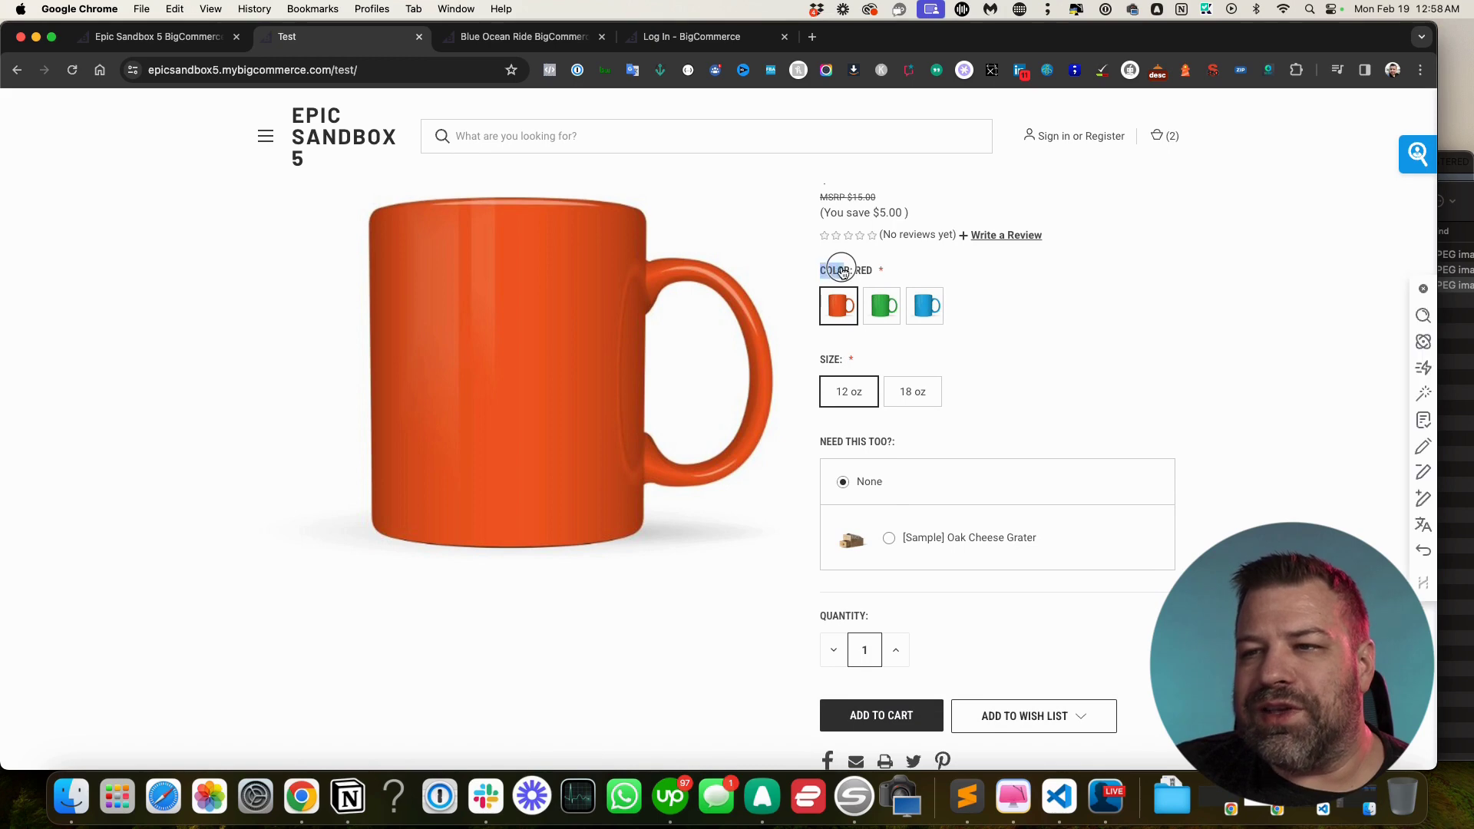
double_click(841, 273)
mouse_move(837, 315)
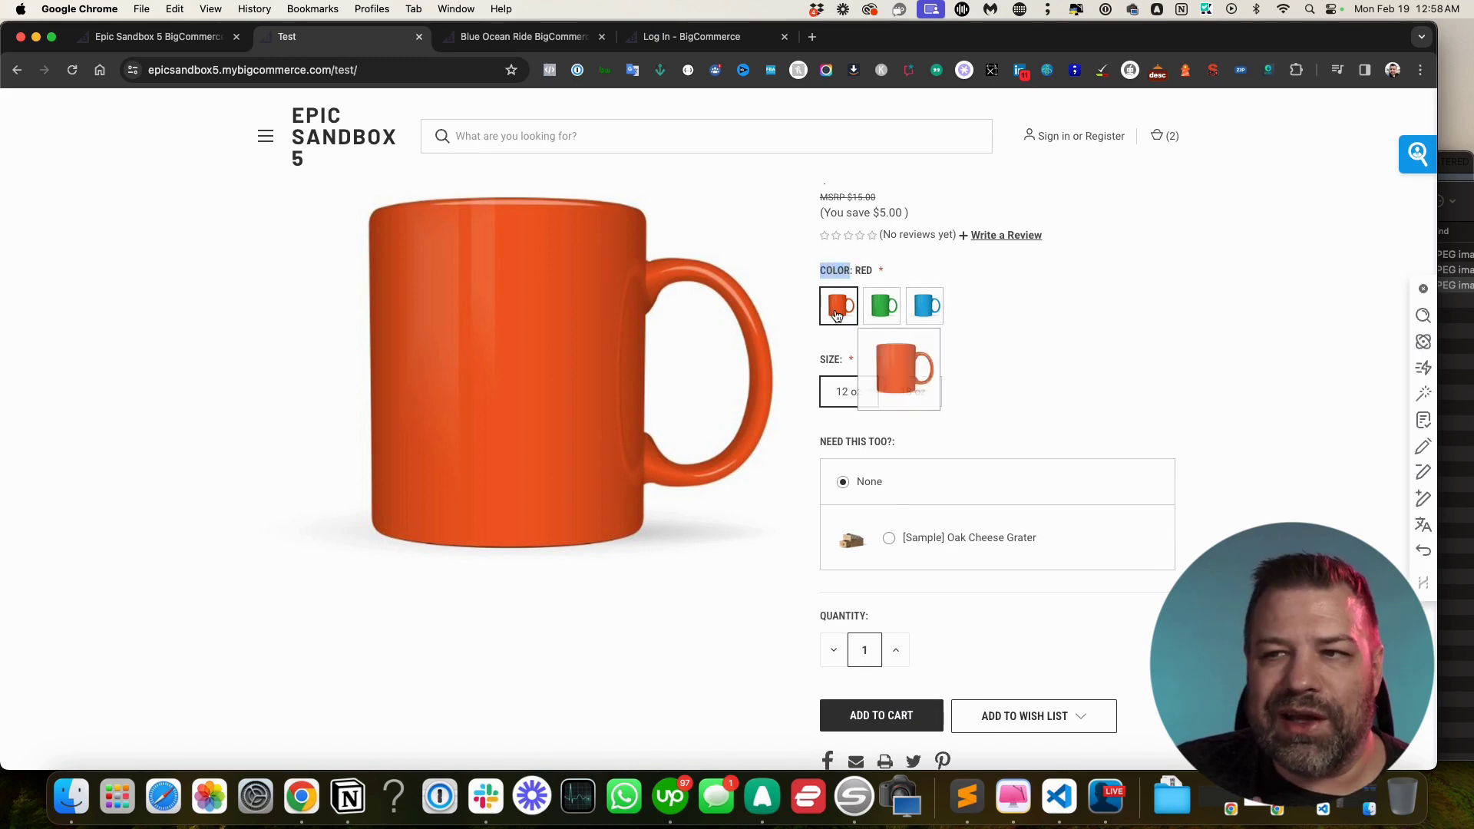
In the store's Product Filters settings, switch the Rating and Other filters' visibility off and back on, and save the filters
left_click(172, 40)
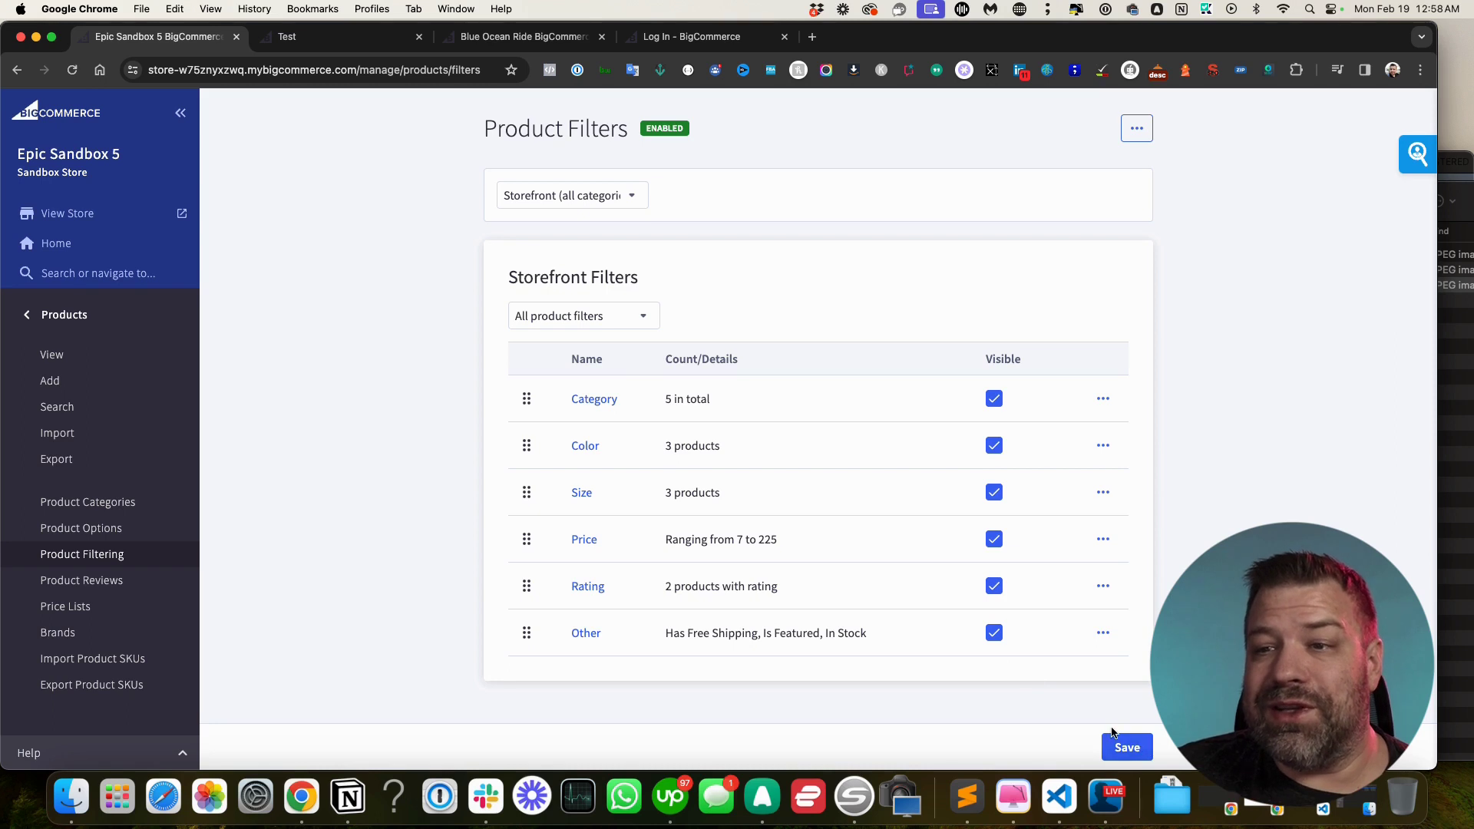
left_click(1137, 129)
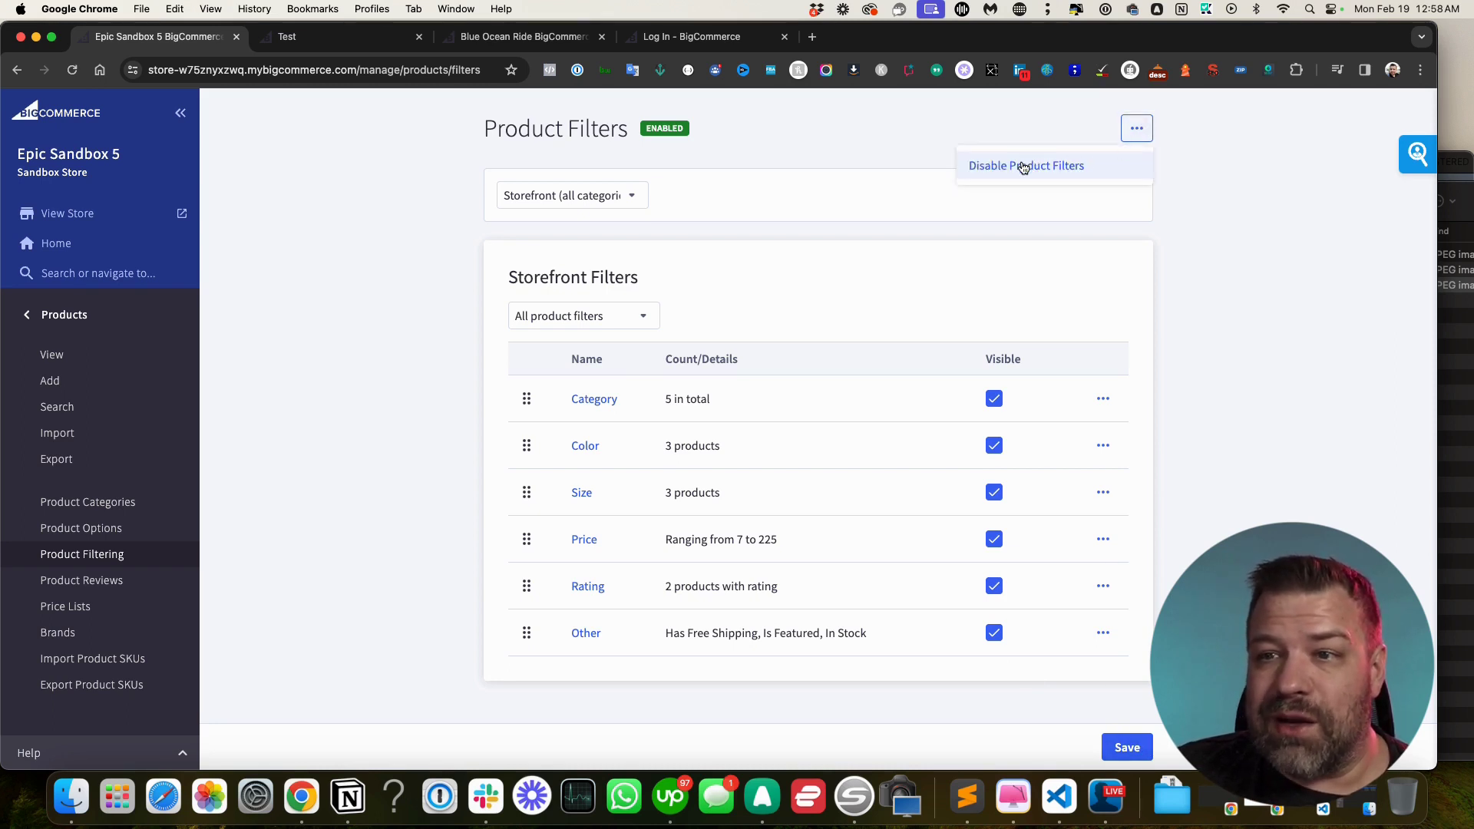
left_click(995, 634)
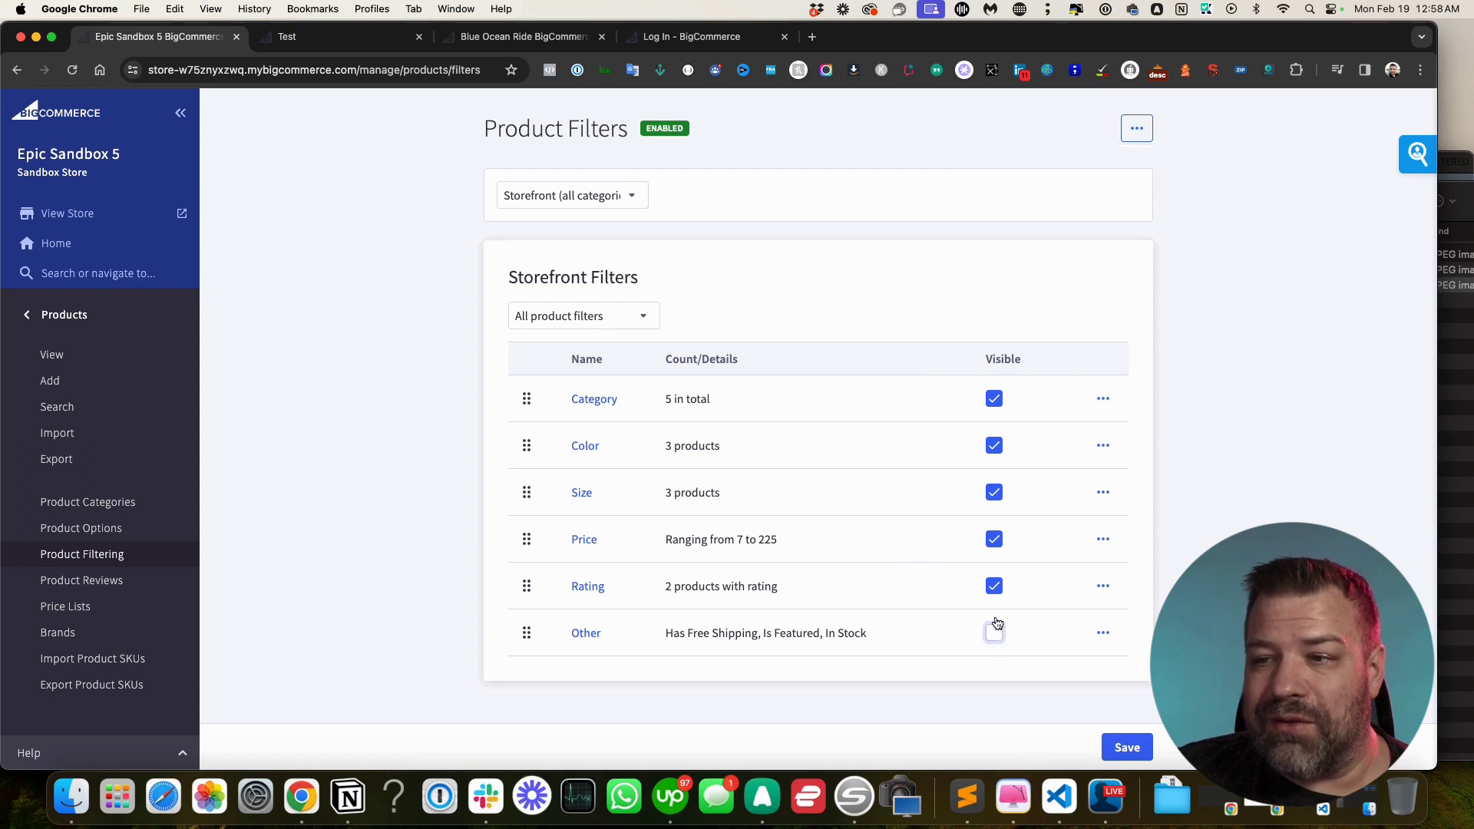
left_click(994, 589)
left_click(996, 634)
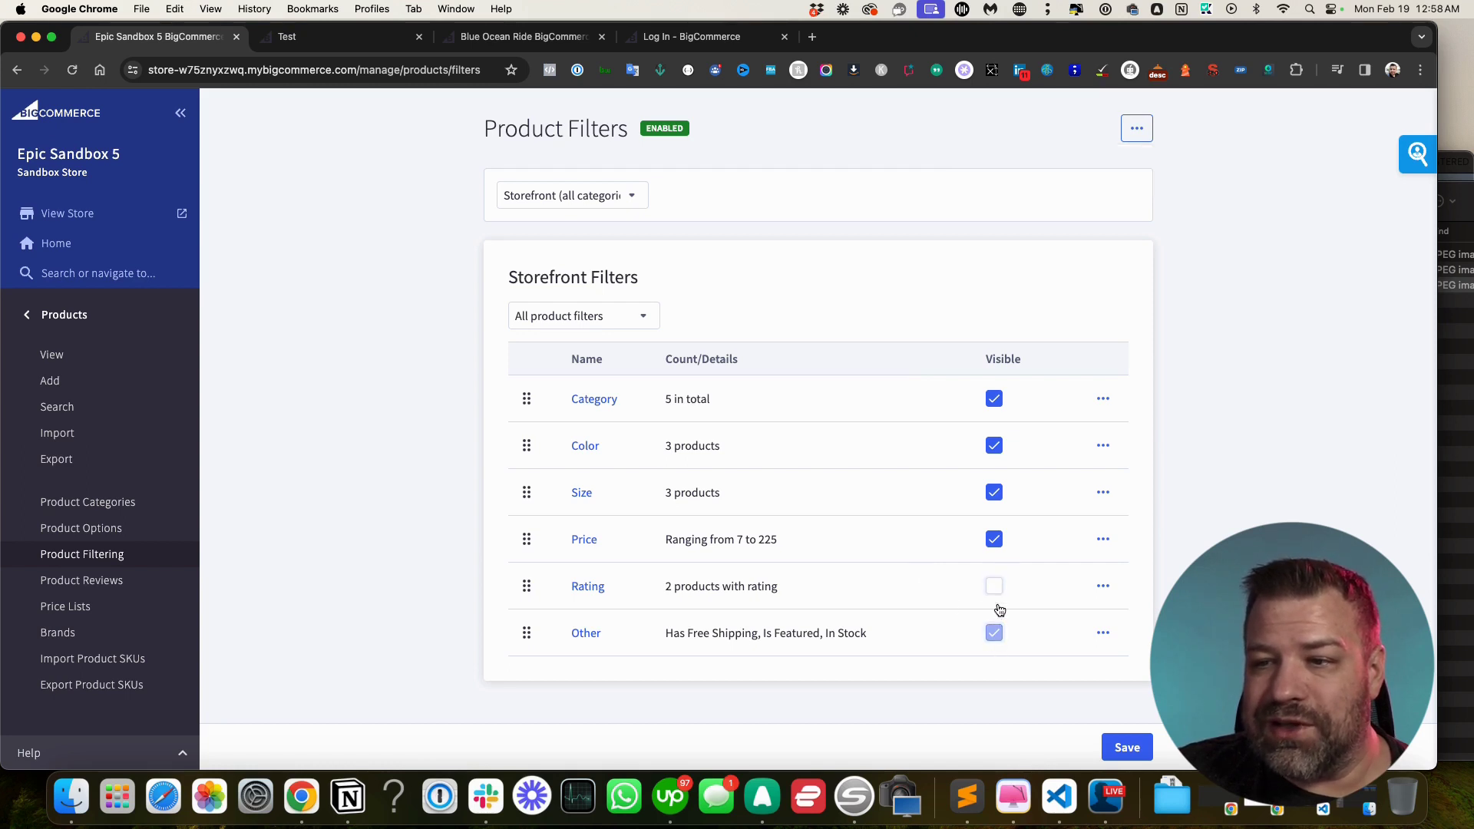
left_click(994, 589)
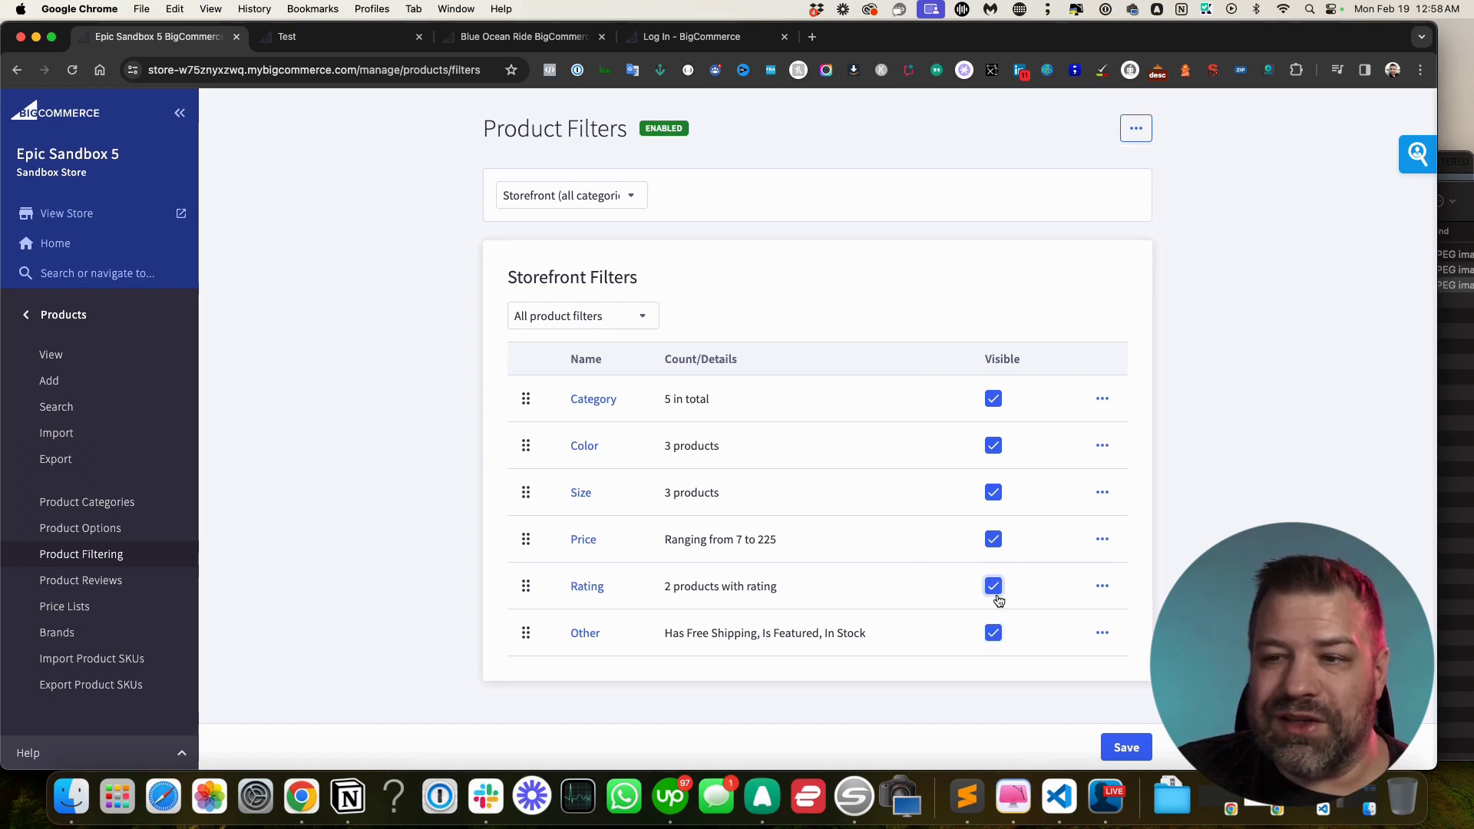
left_click(1123, 746)
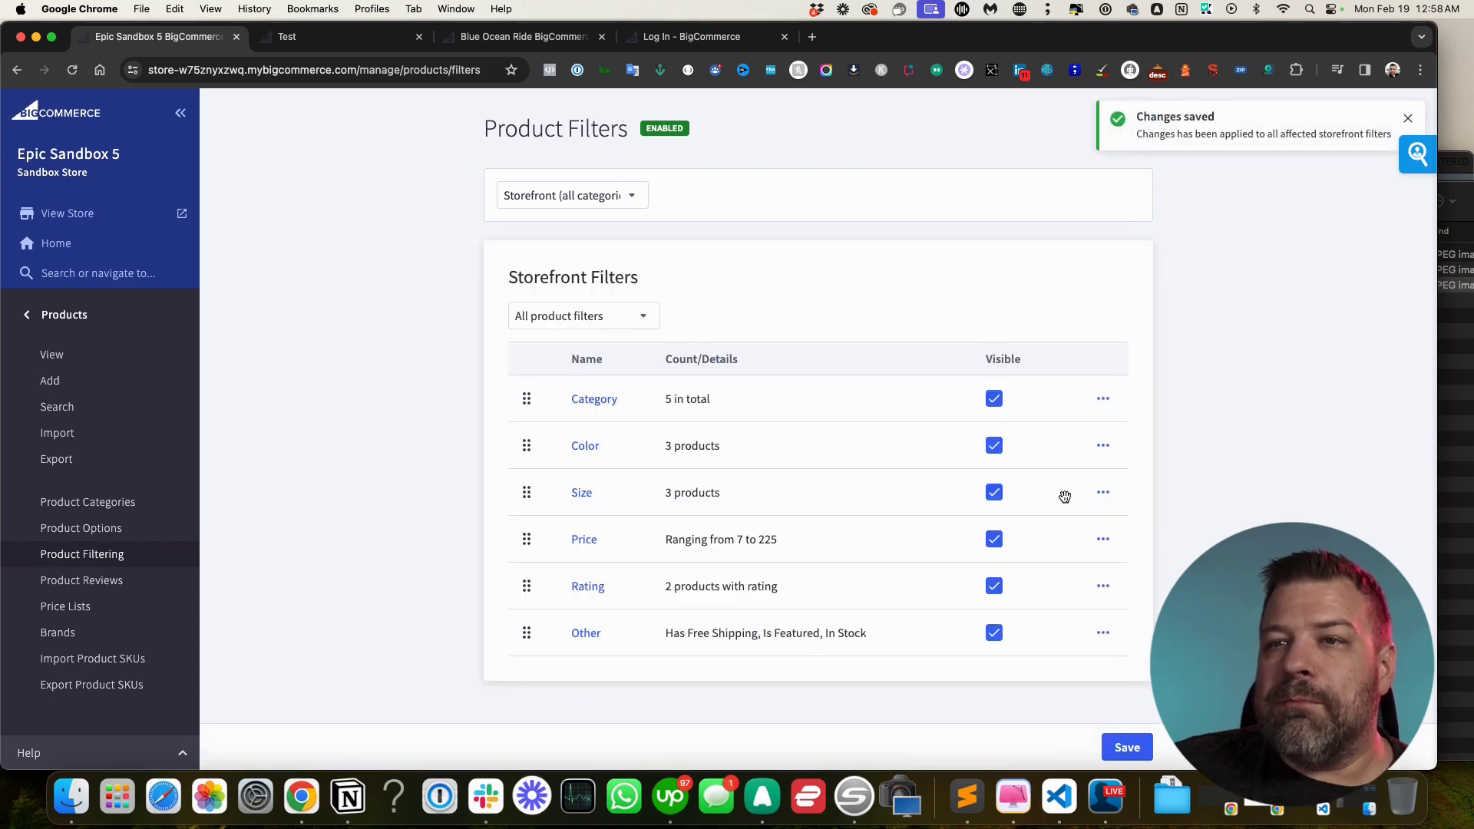
Open the storefront's Shop All category from the Test product page and filter its products by the color Green
left_click(281, 40)
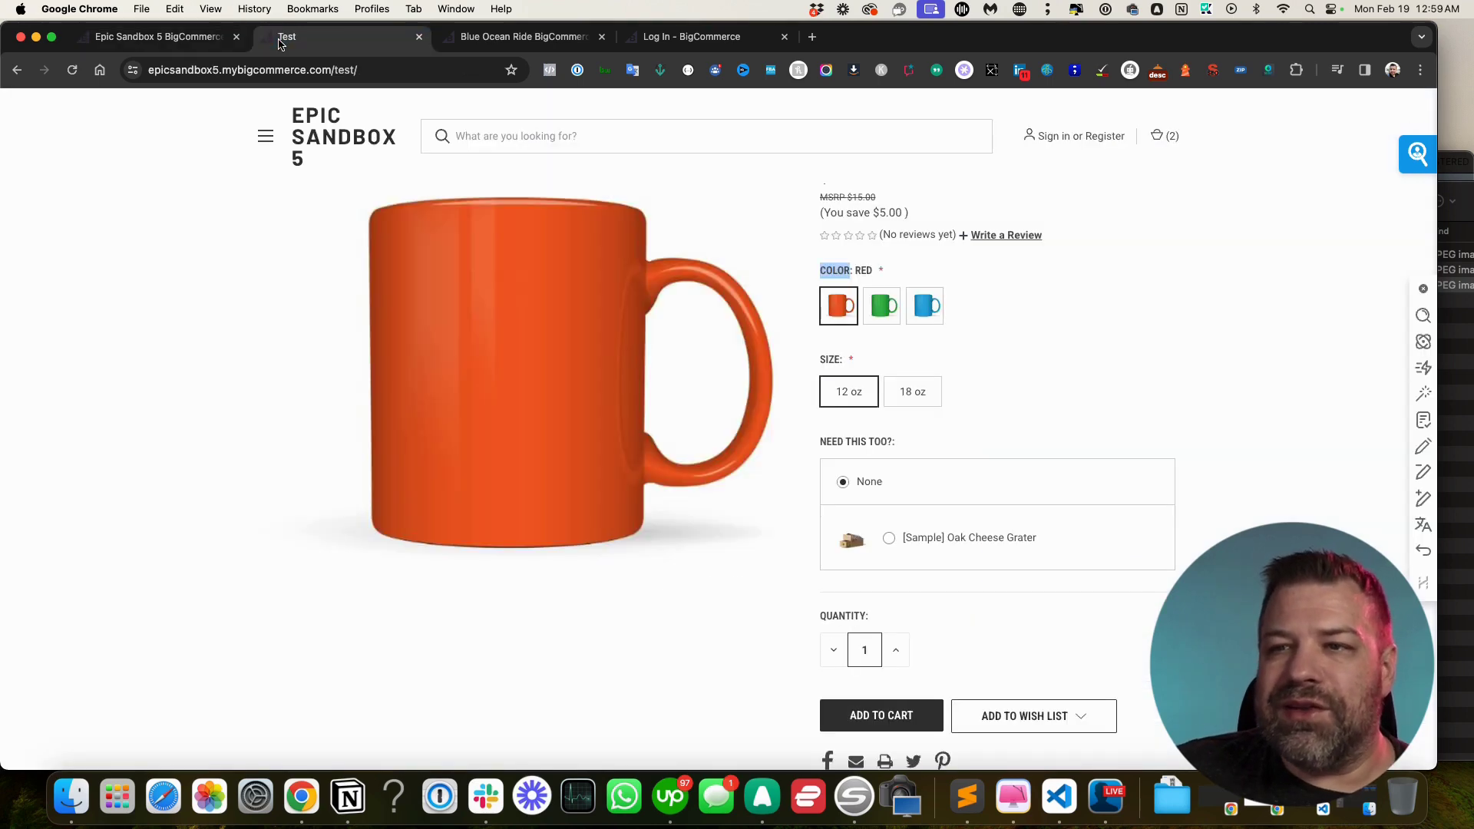
scroll(810, 261, "up", 5)
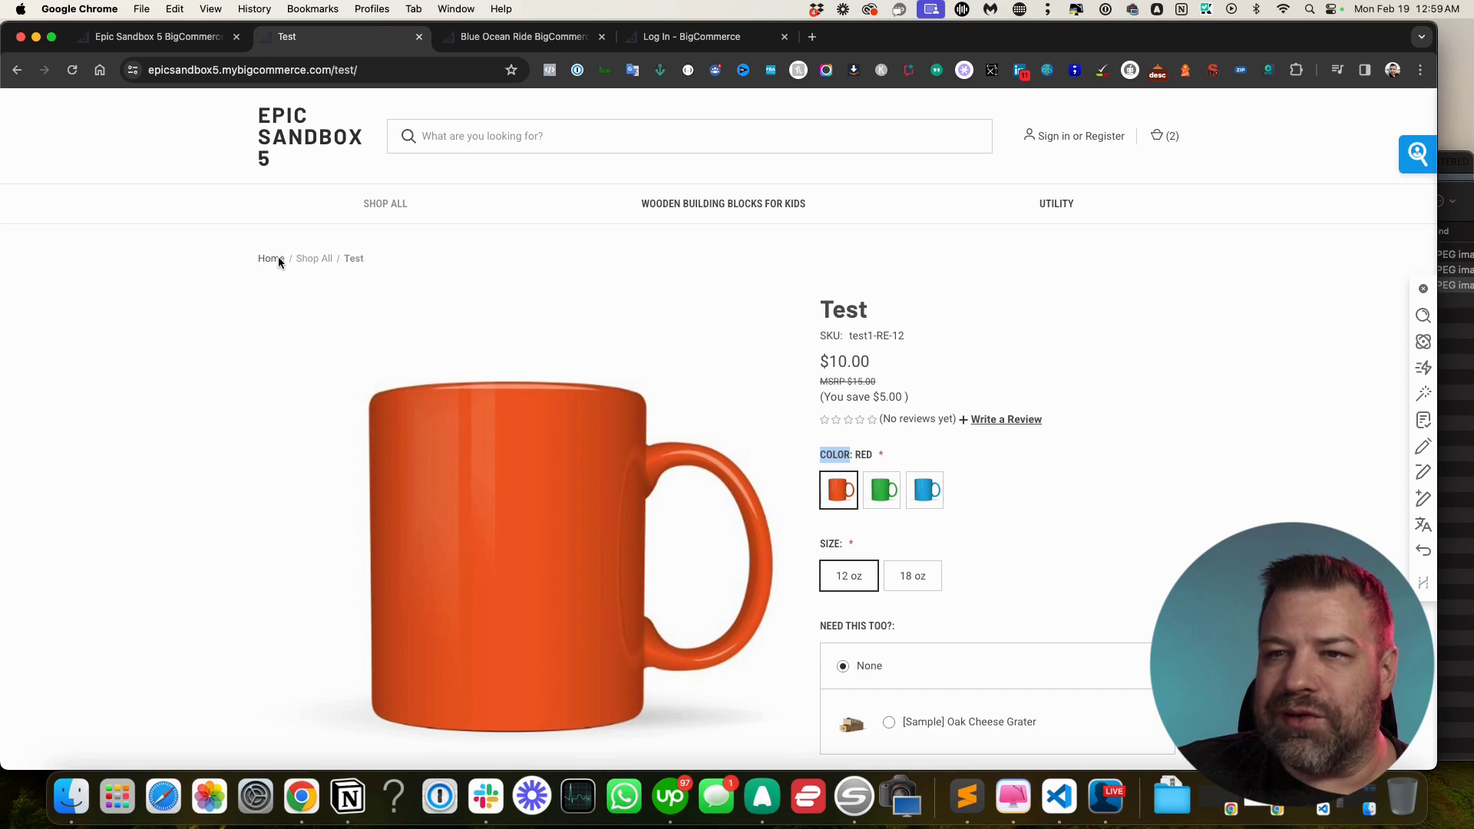
left_click(323, 258)
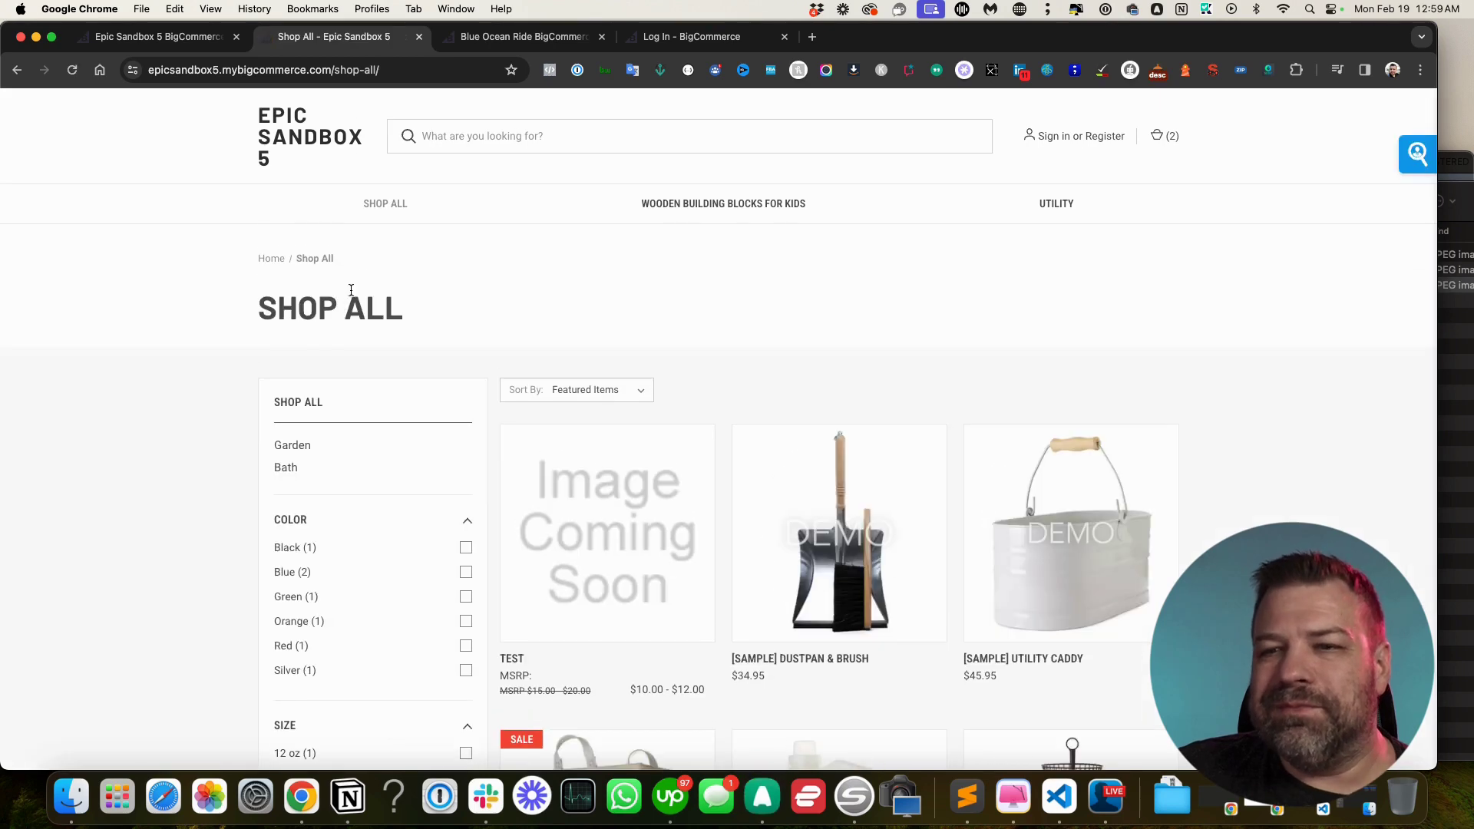
scroll(384, 293, "down", 3)
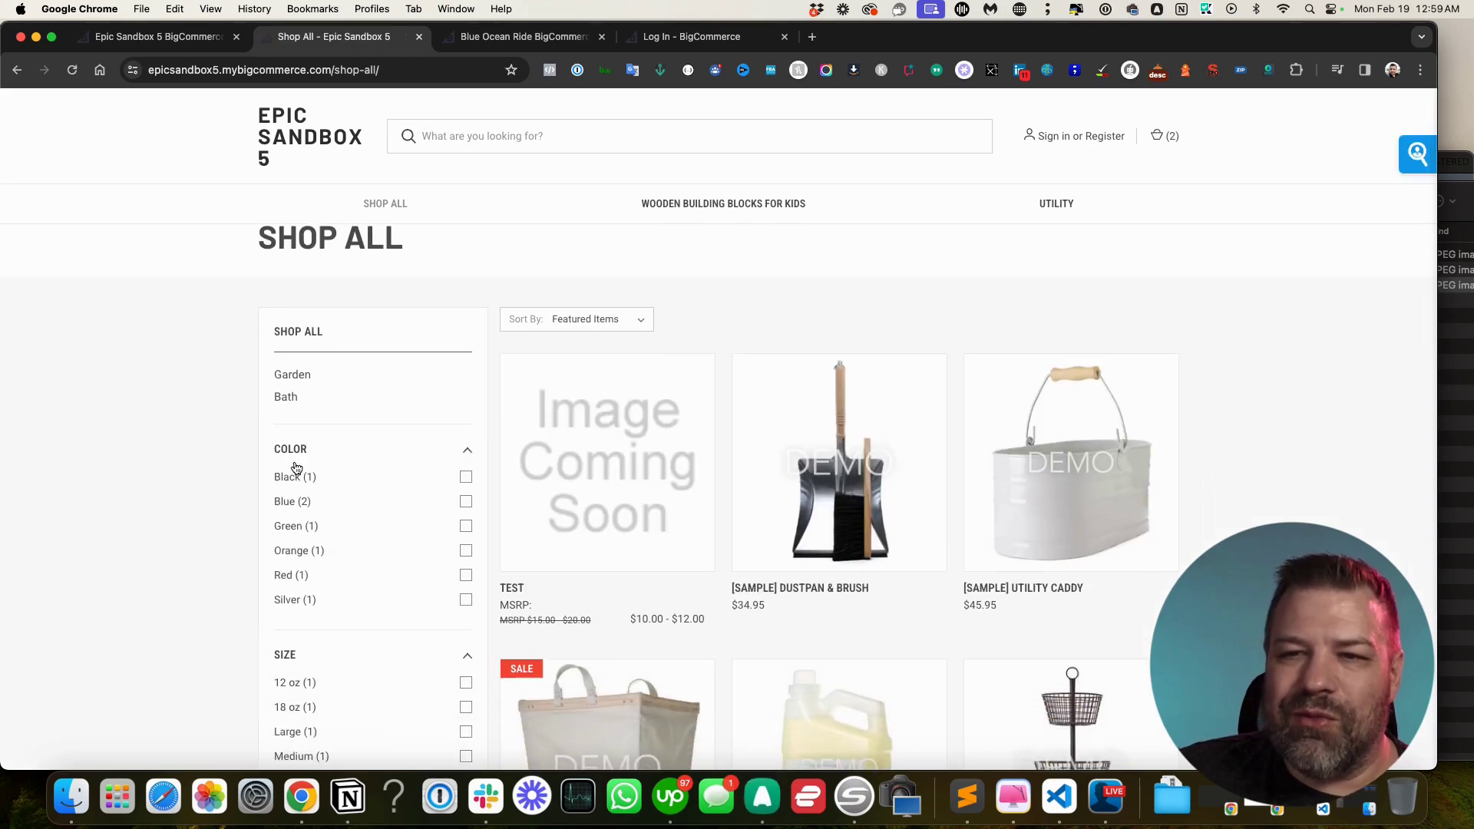
left_click(468, 526)
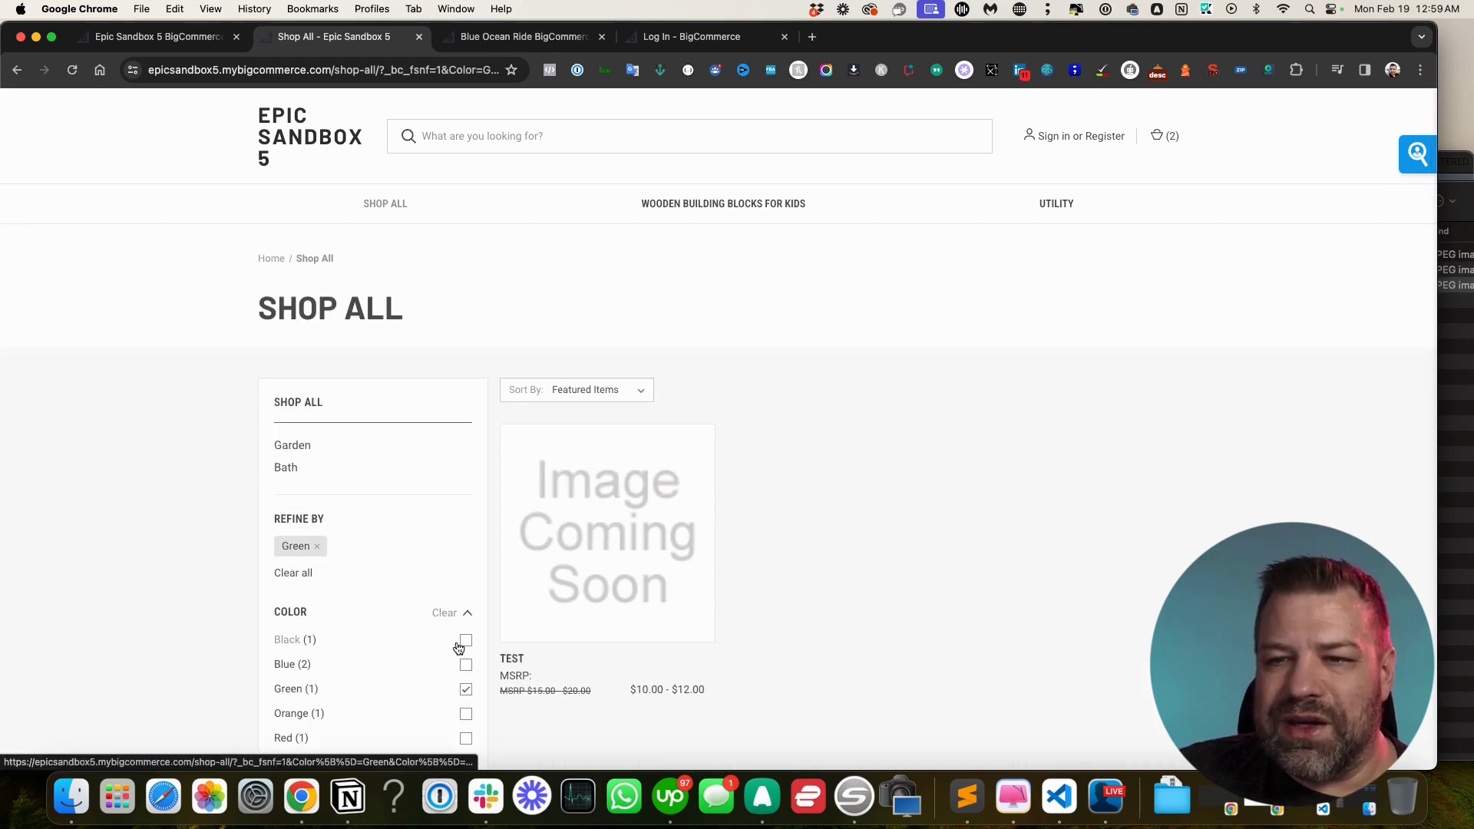
scroll(460, 645, "down", 3)
scroll(459, 645, "down", 2)
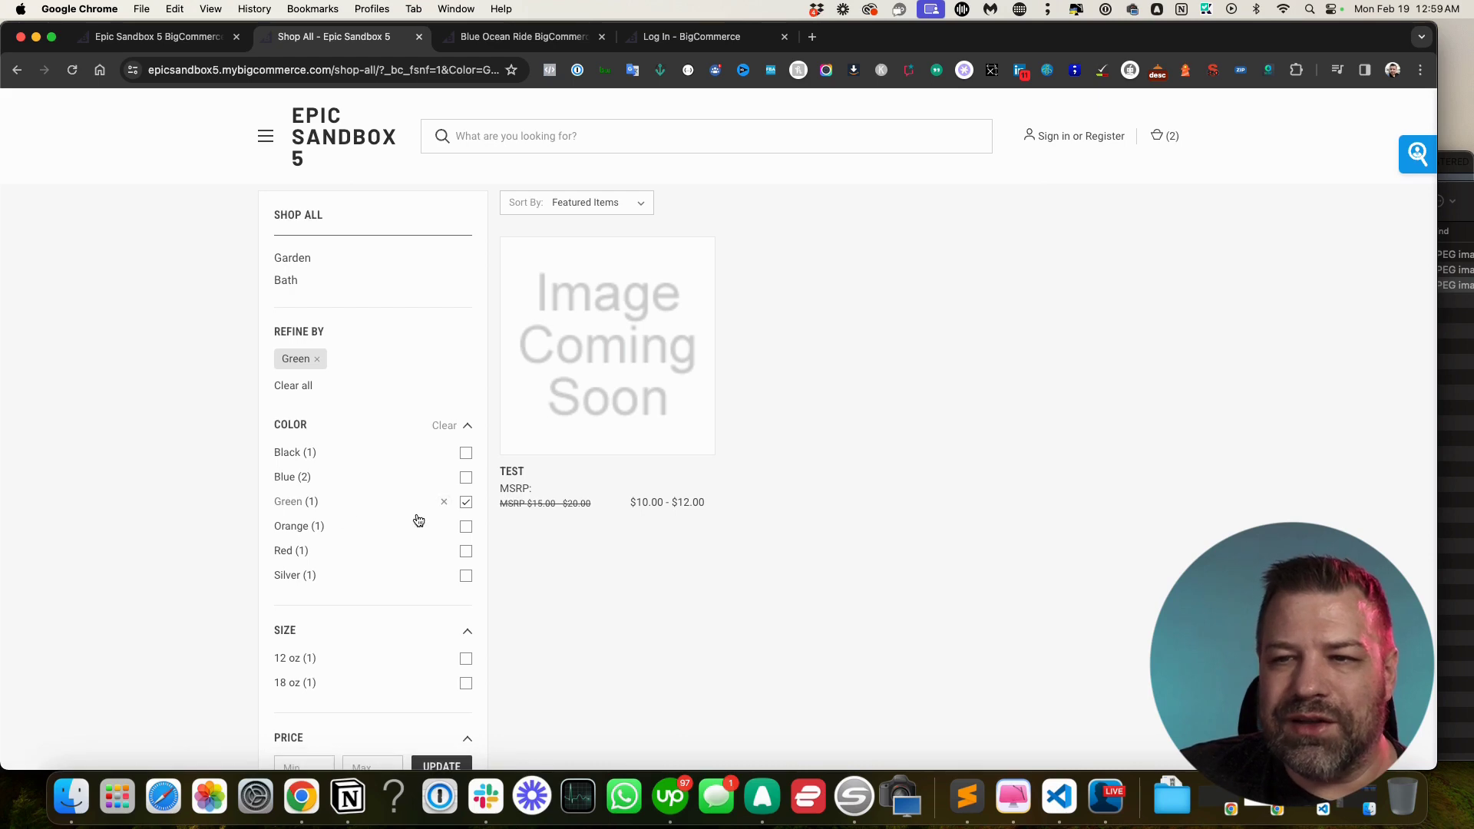
mouse_move(699, 366)
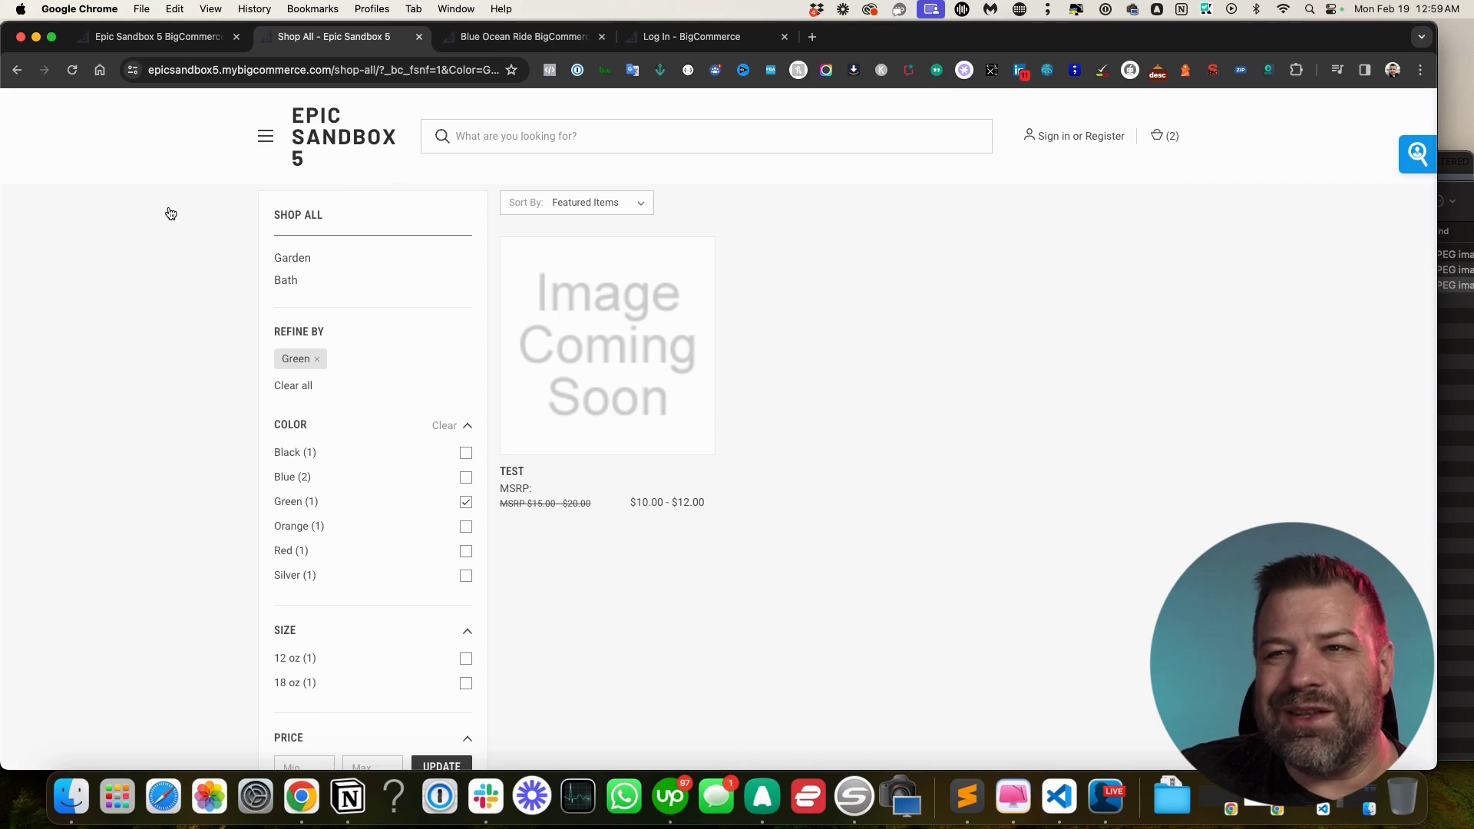
Add 1.jpg, 2.jpg and 3.jpg from the sample mugs folder as images of the Test product, and save it
left_click(181, 41)
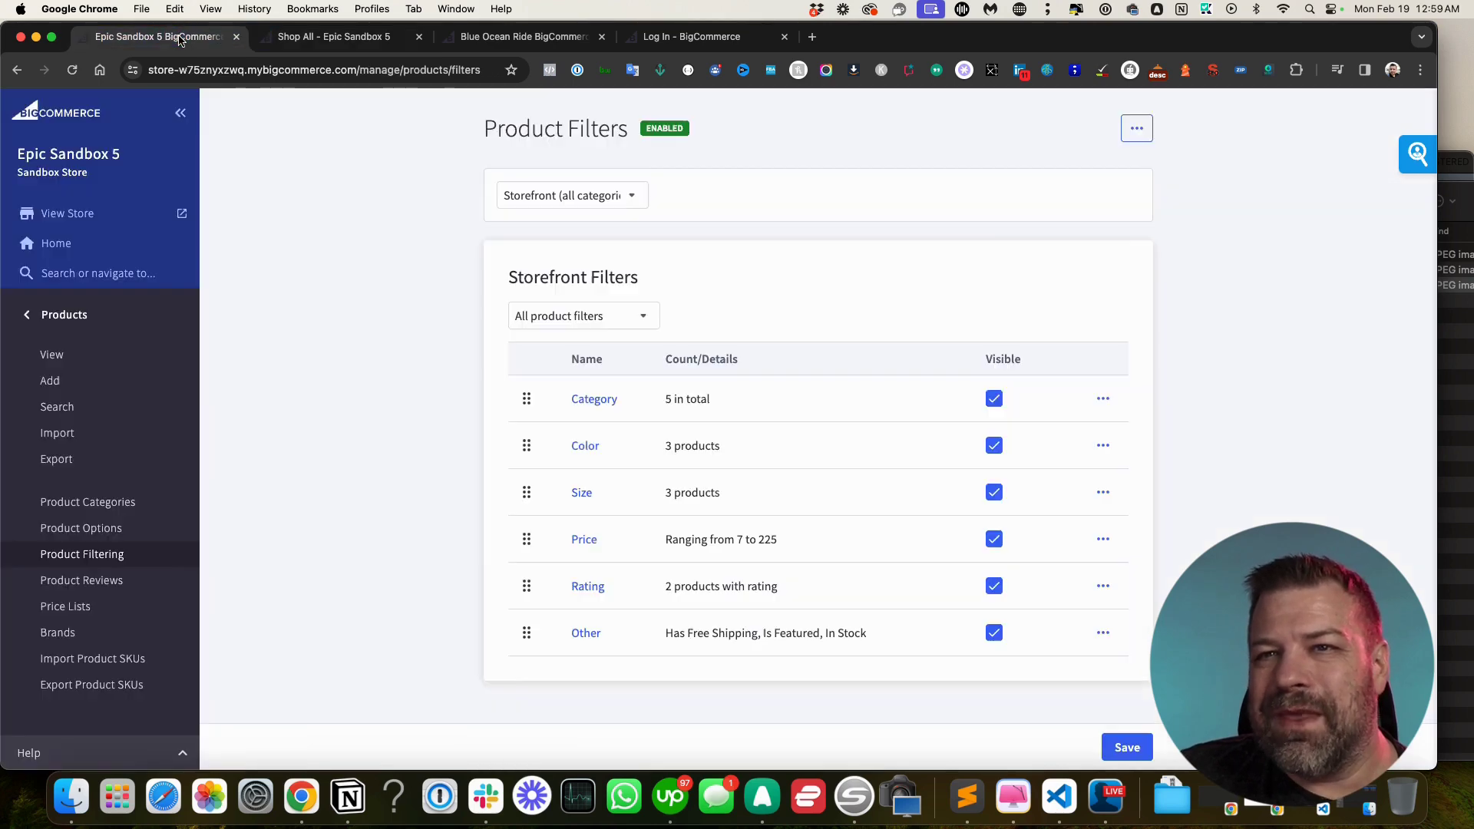
left_click(43, 355)
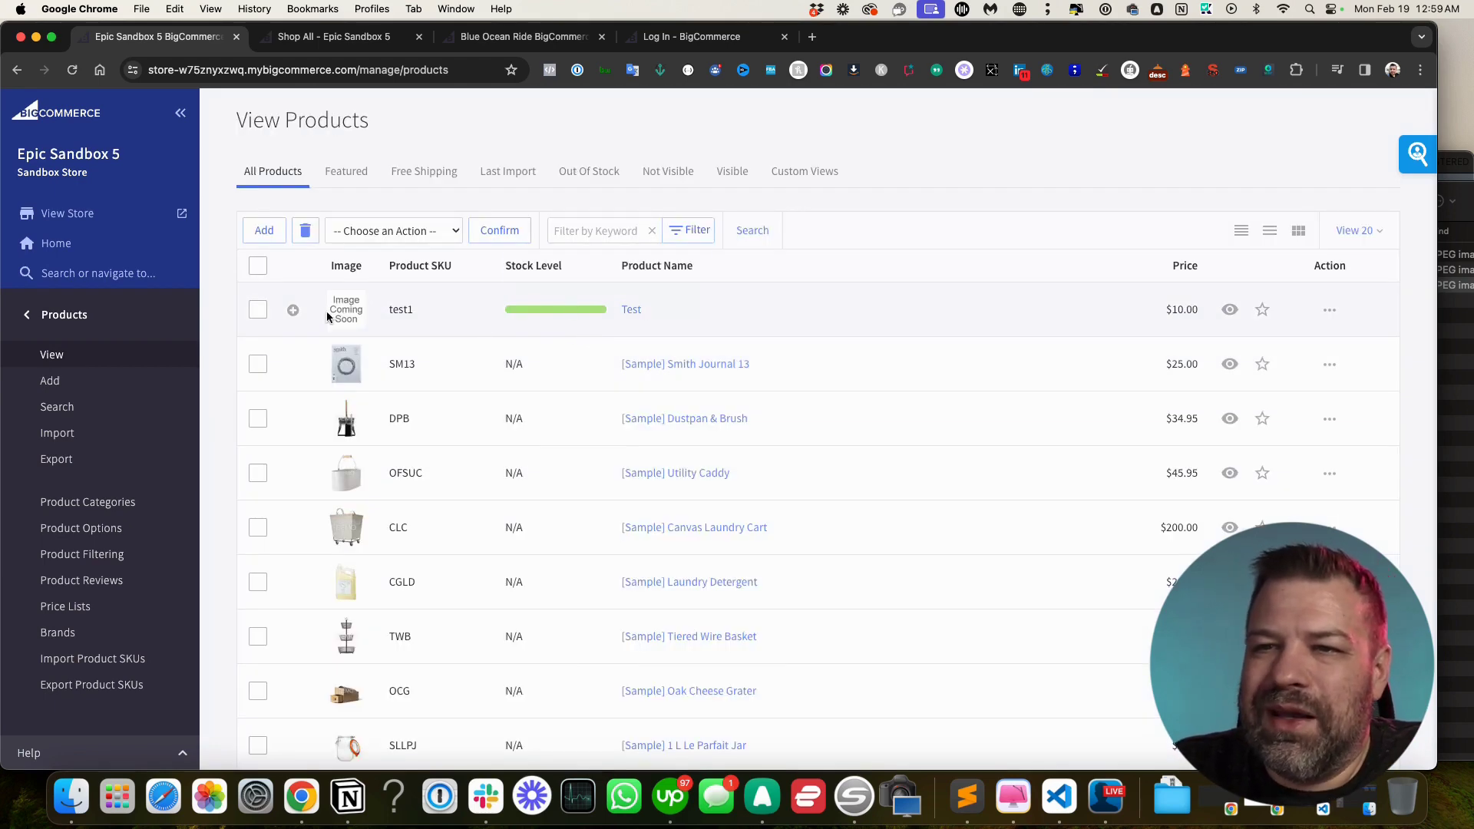
left_click(633, 310)
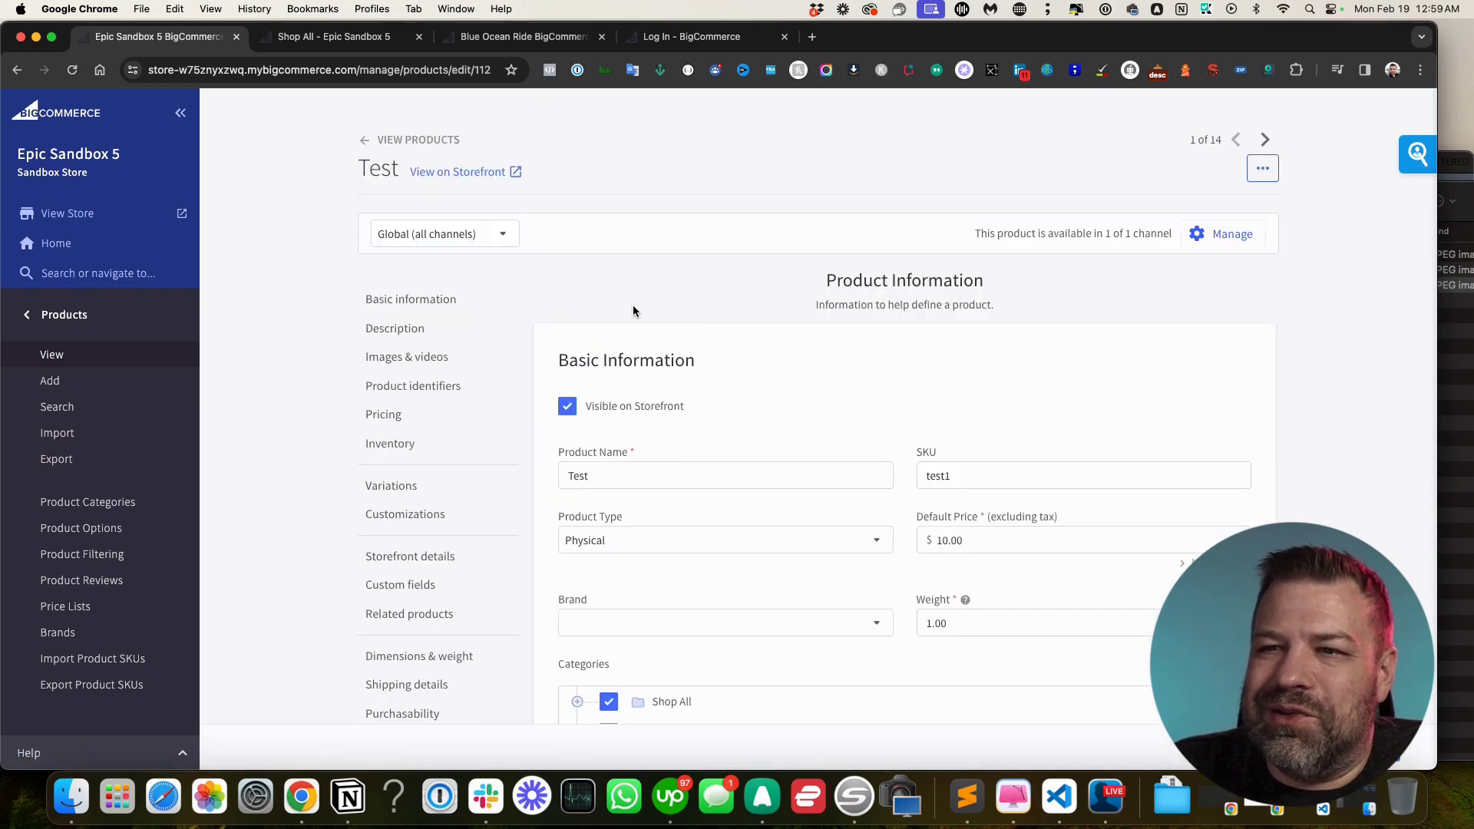
left_click(407, 358)
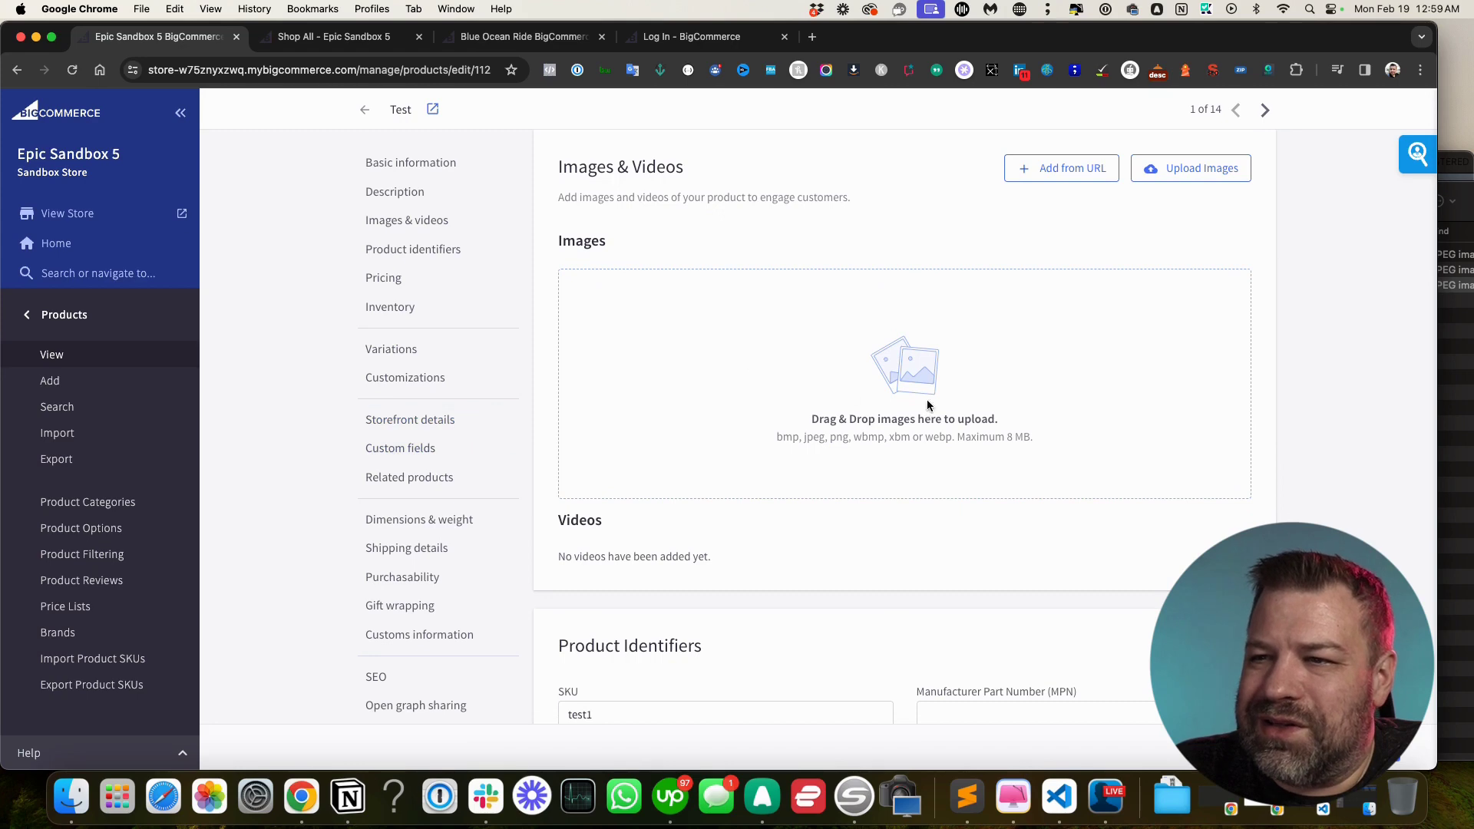
left_click(64, 799)
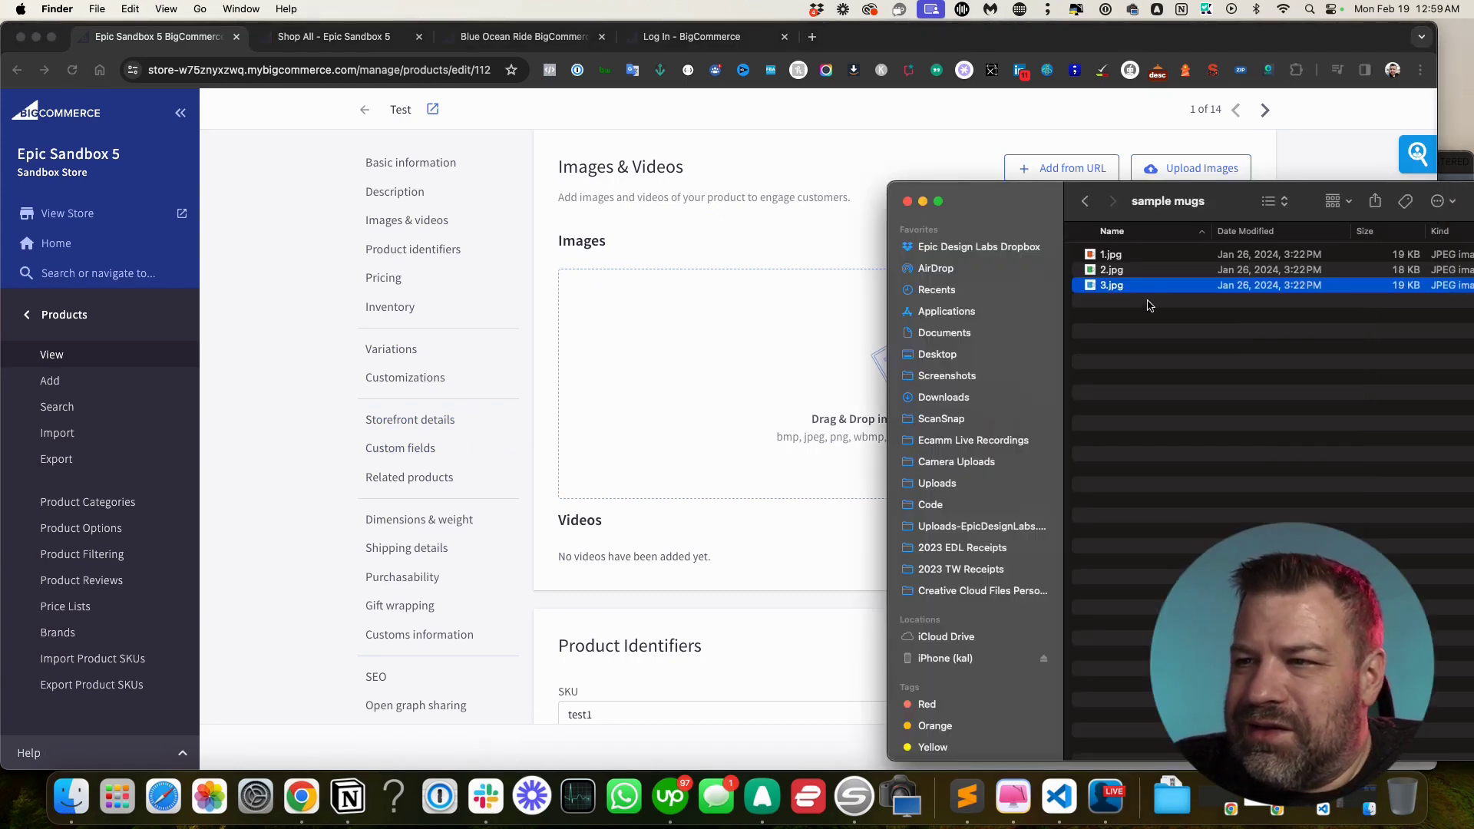
left_click_drag(1152, 306, 711, 371)
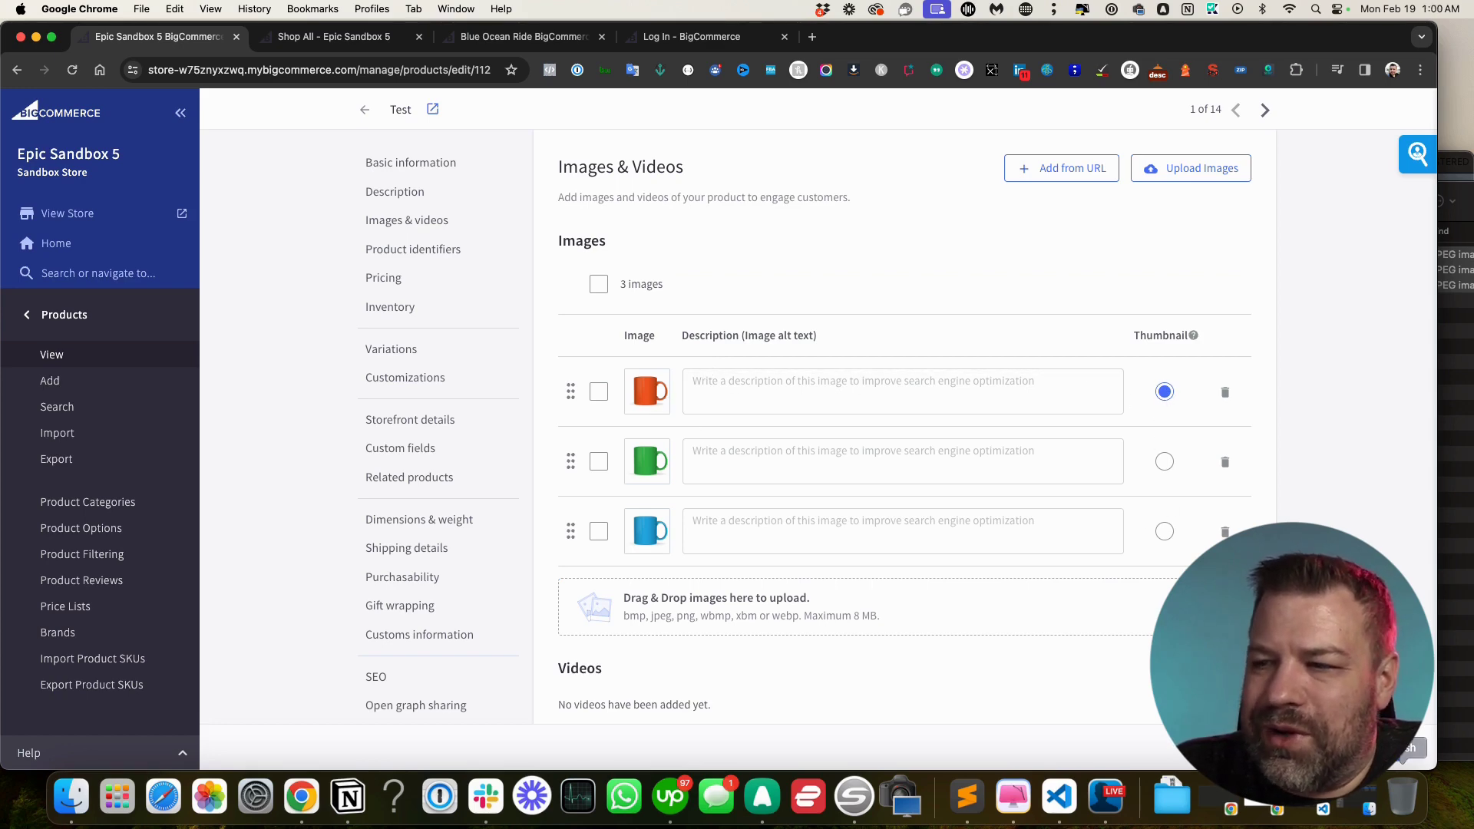
left_click(1407, 748)
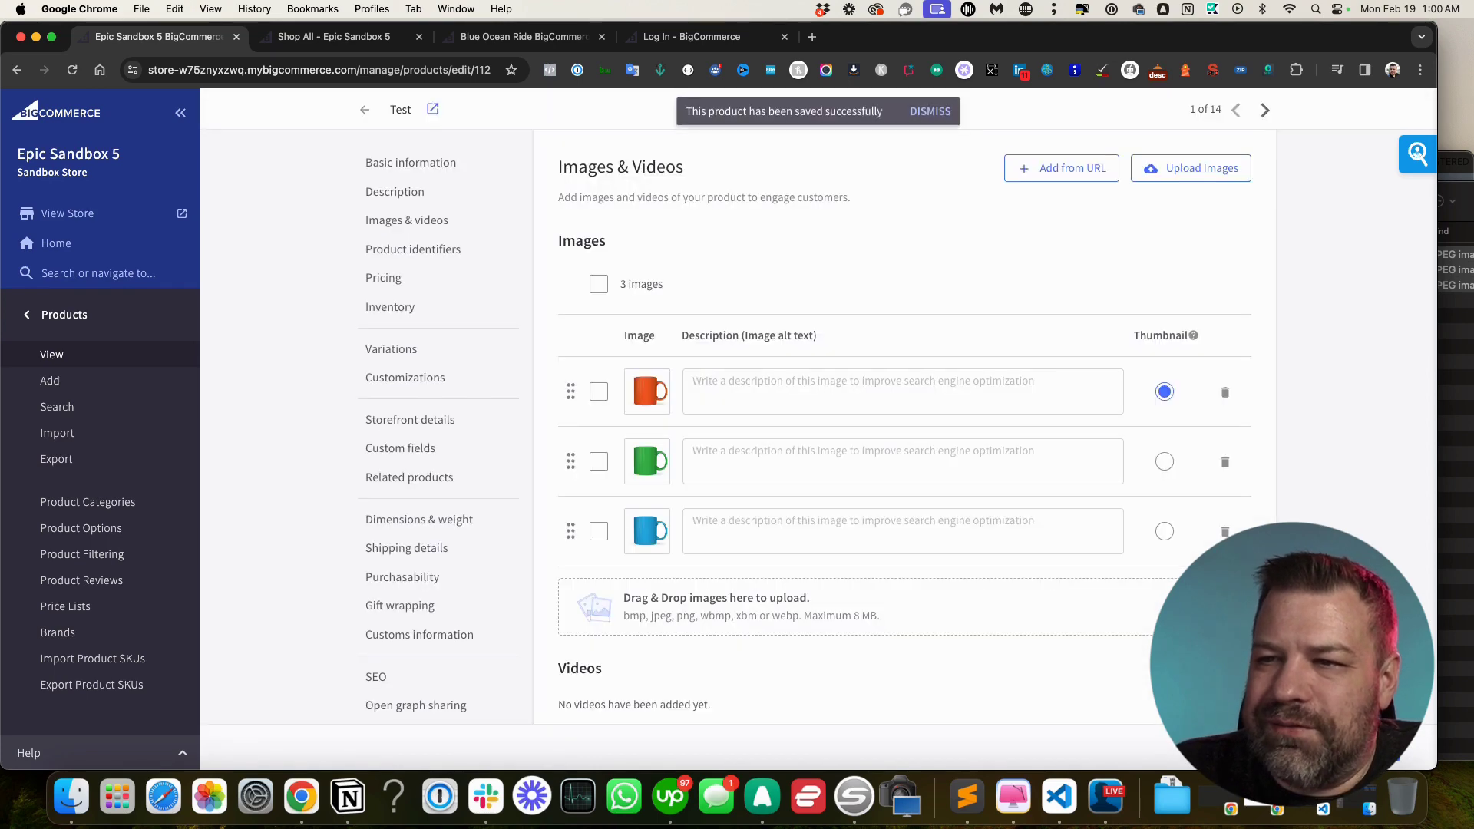
Reload the green-filtered Shop All page on the storefront and check the Test product's image
left_click(326, 38)
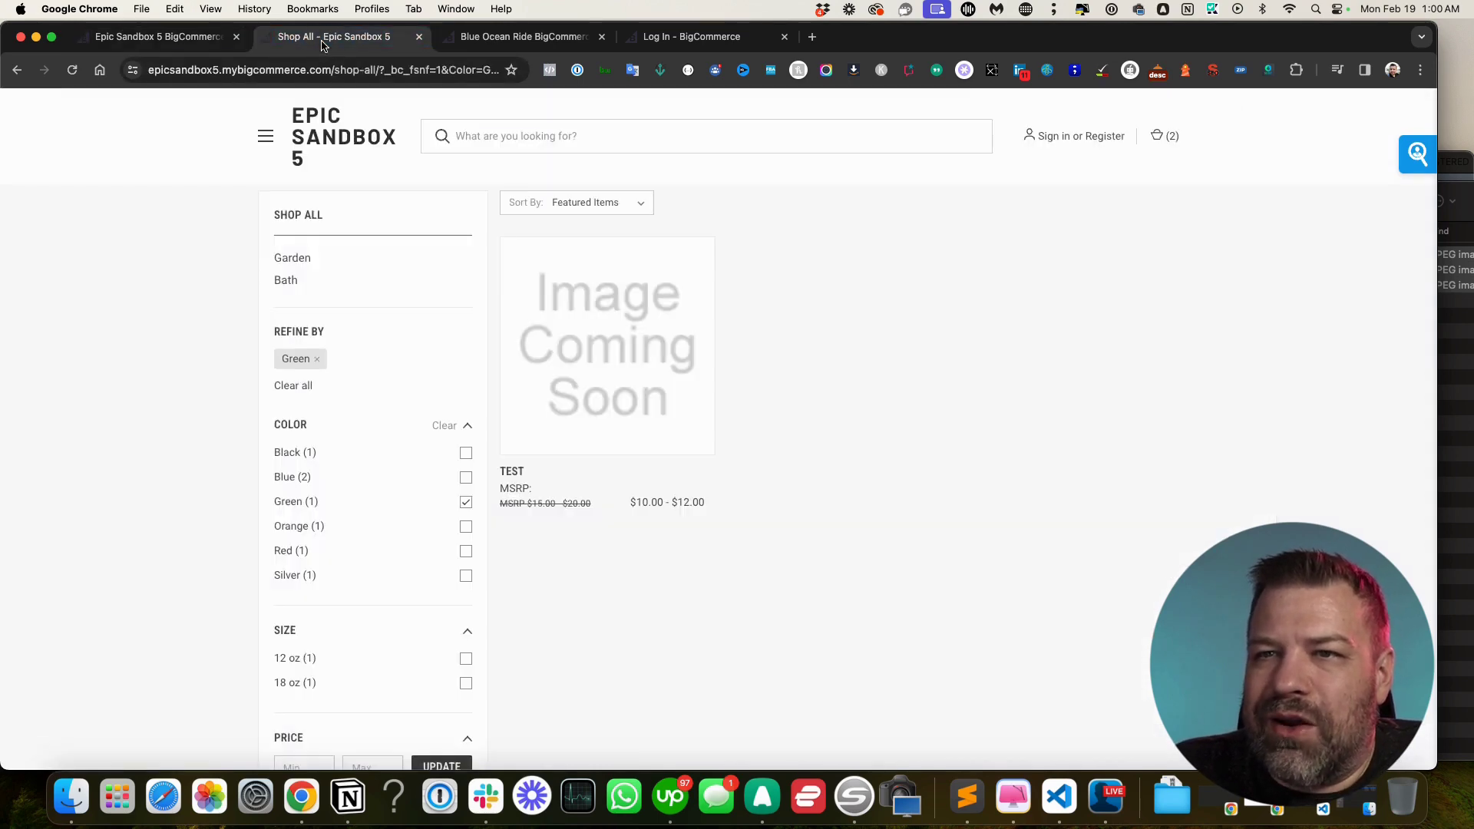
left_click(73, 70)
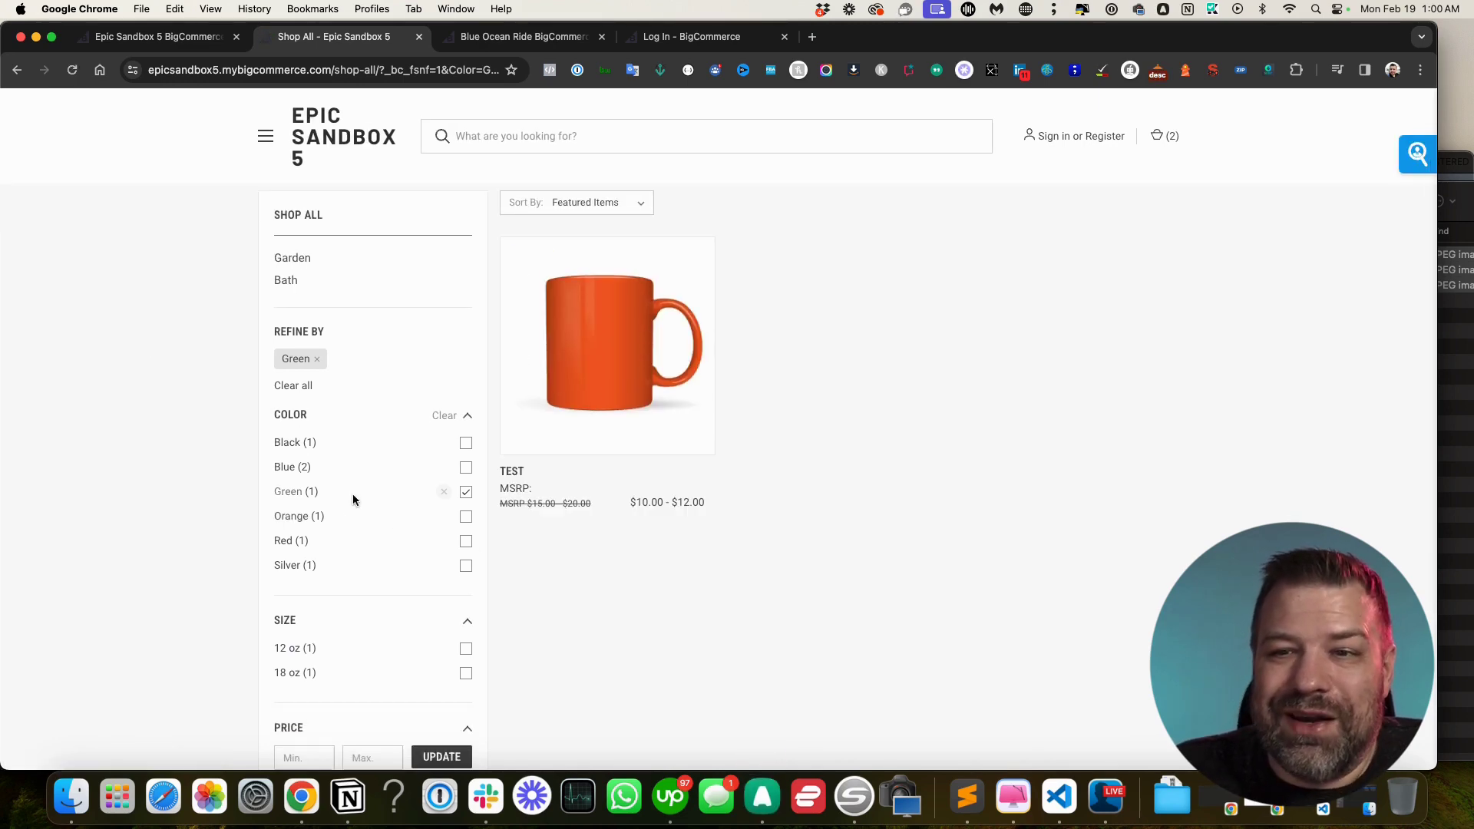
mouse_move(585, 429)
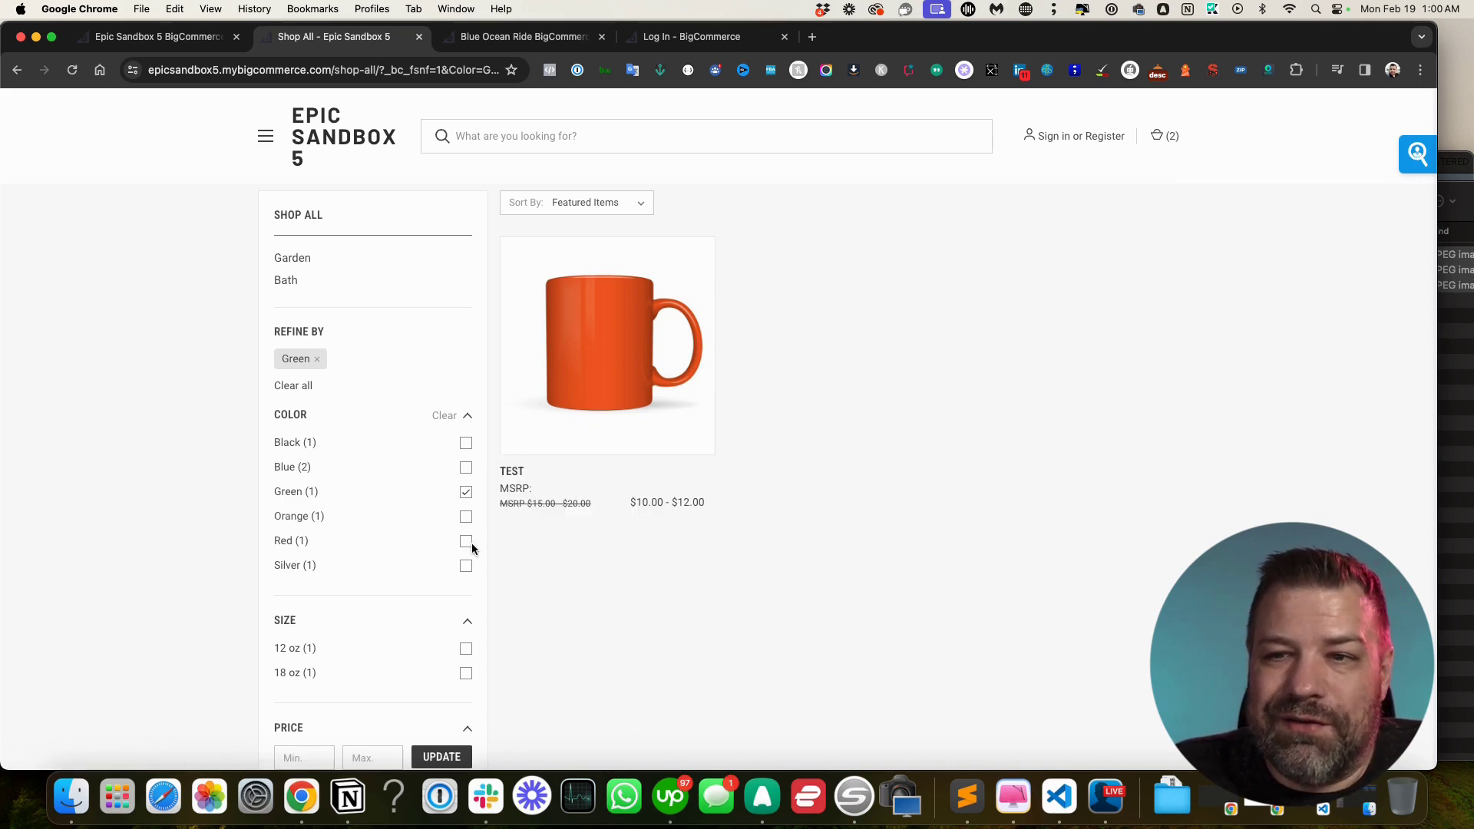
Replace the Green color filter with Red on Shop All and examine the Test mug's image in the filtered listing
left_click(467, 493)
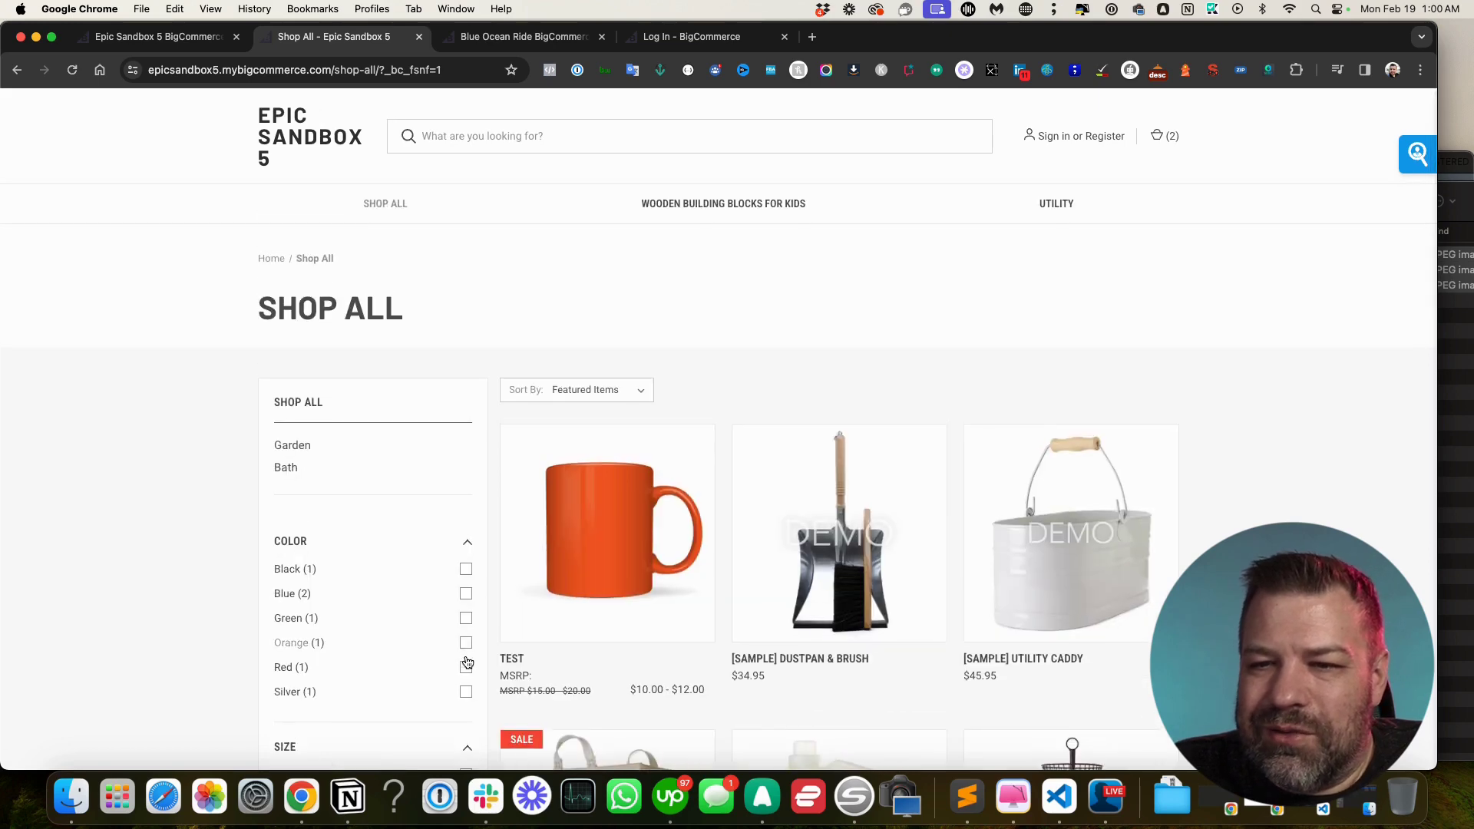
left_click(467, 660)
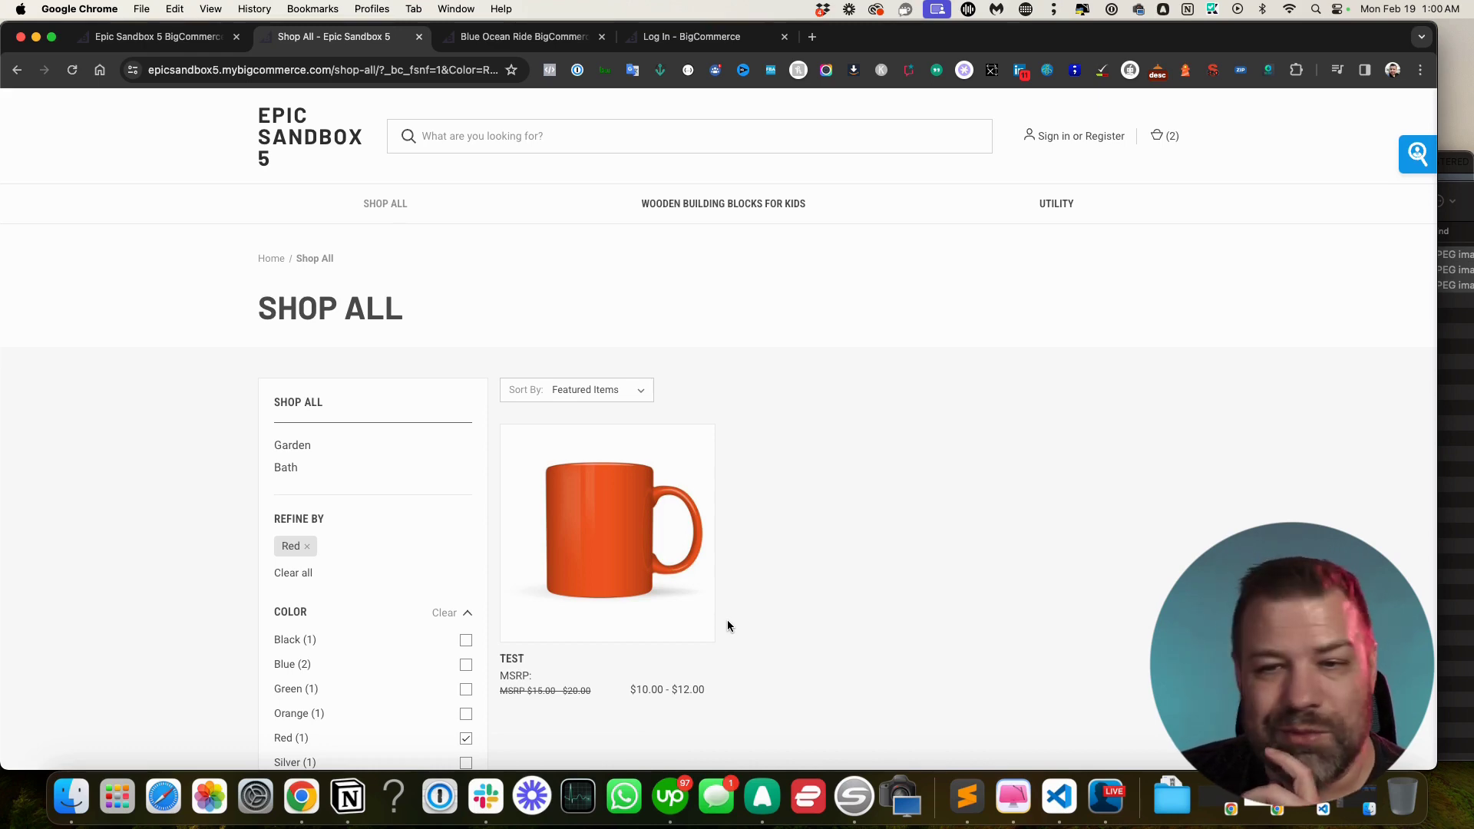
scroll(421, 709, "down", 3)
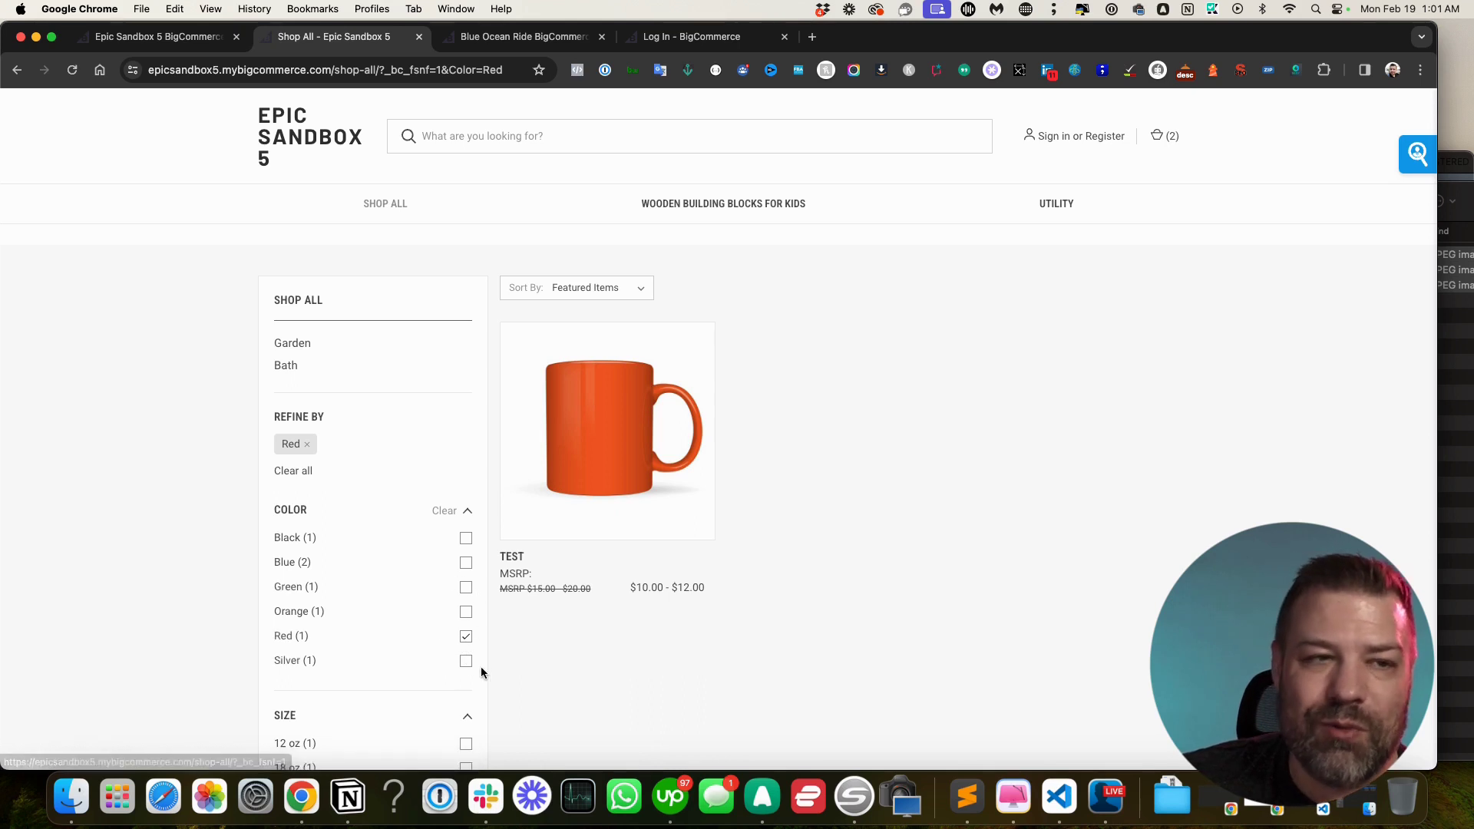
mouse_move(550, 415)
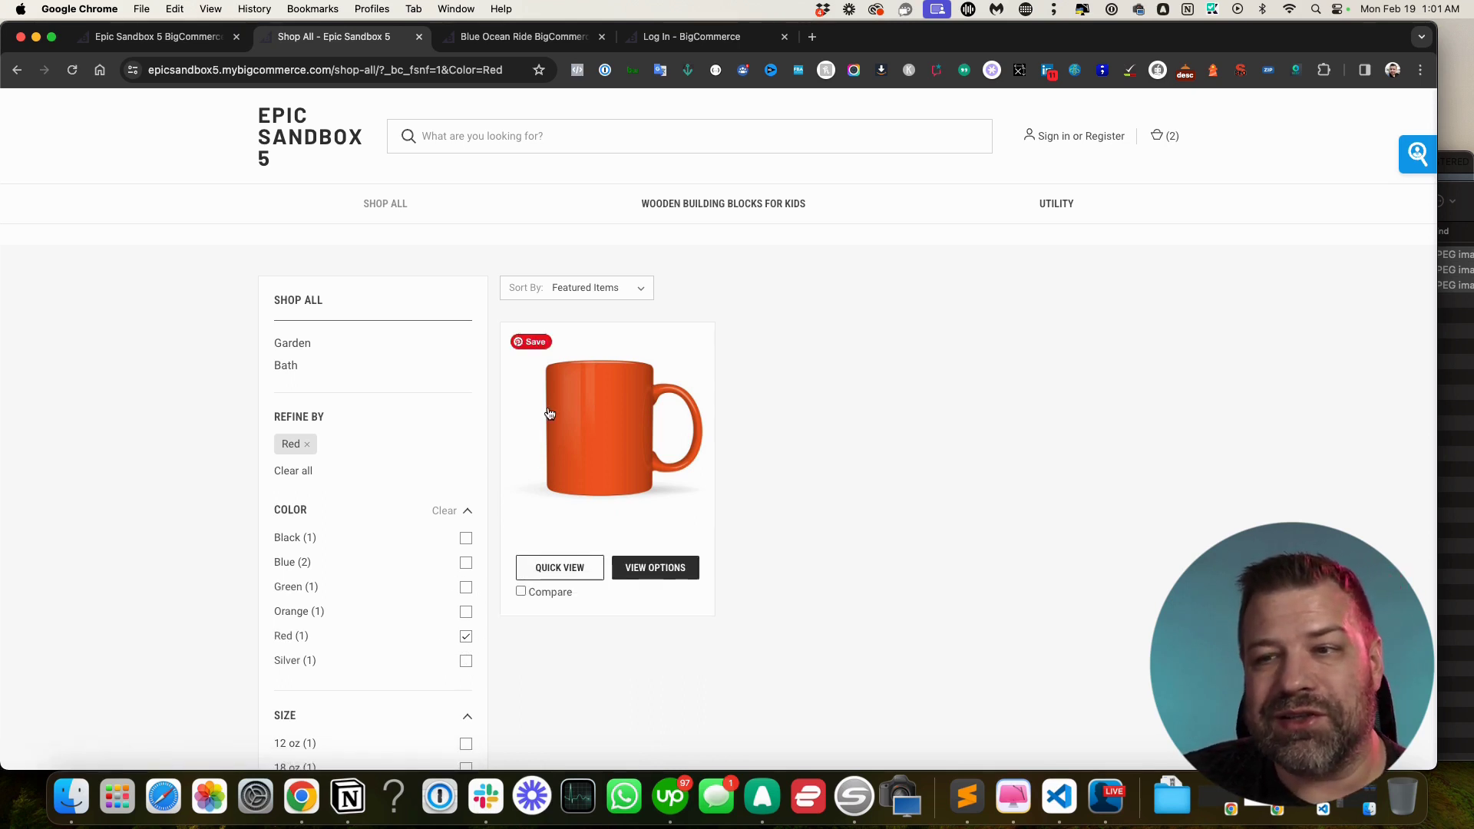